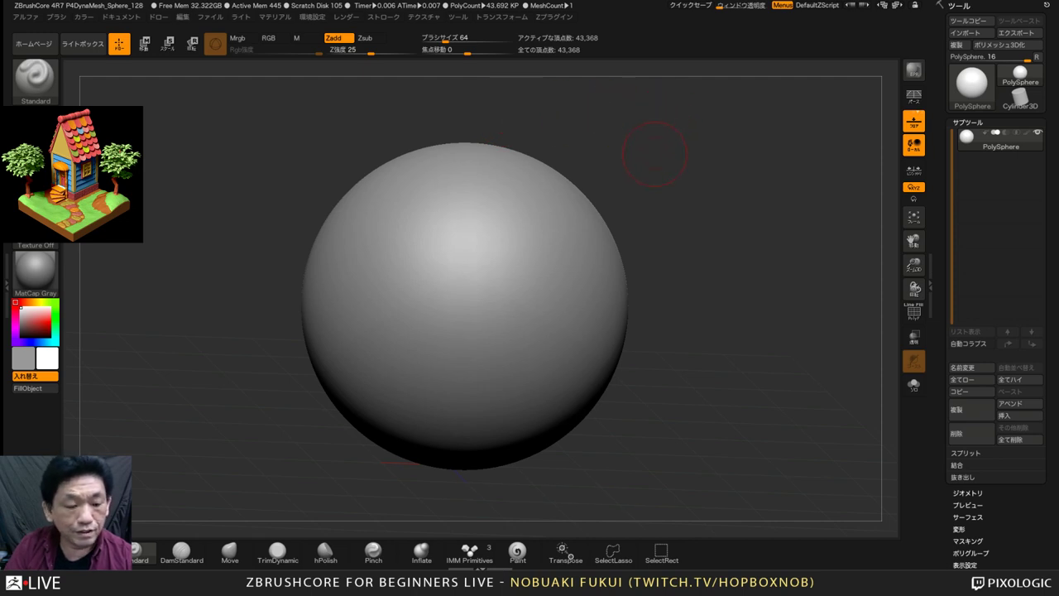
{"action": "left_click_drag", "start_coordinate": [655, 155], "coordinate": [678, 148], "text": "alt"}
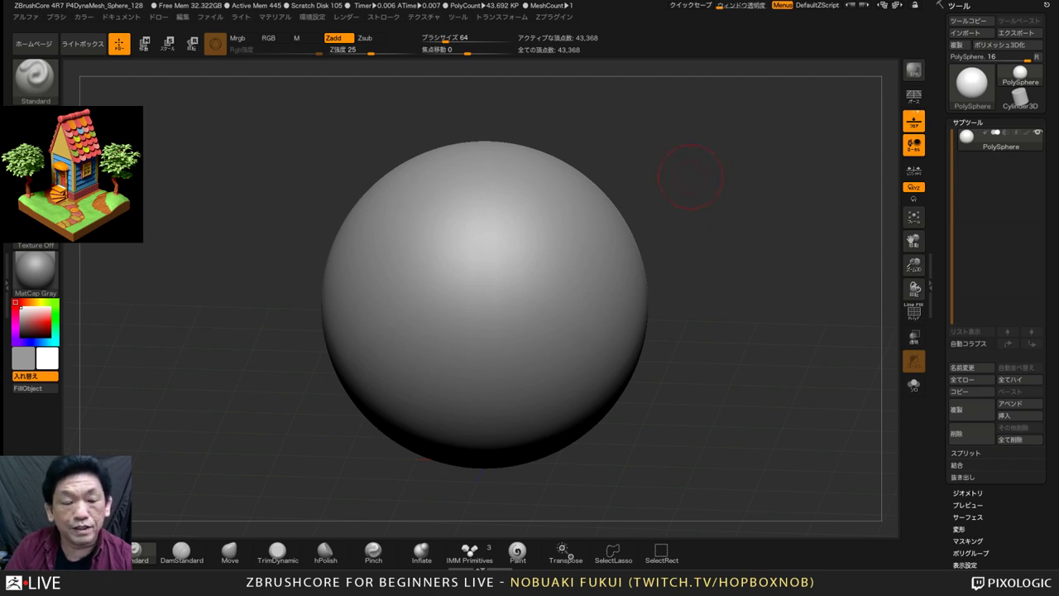
{"action": "left_click_drag", "start_coordinate": [691, 177], "coordinate": [687, 159], "text": "alt"}
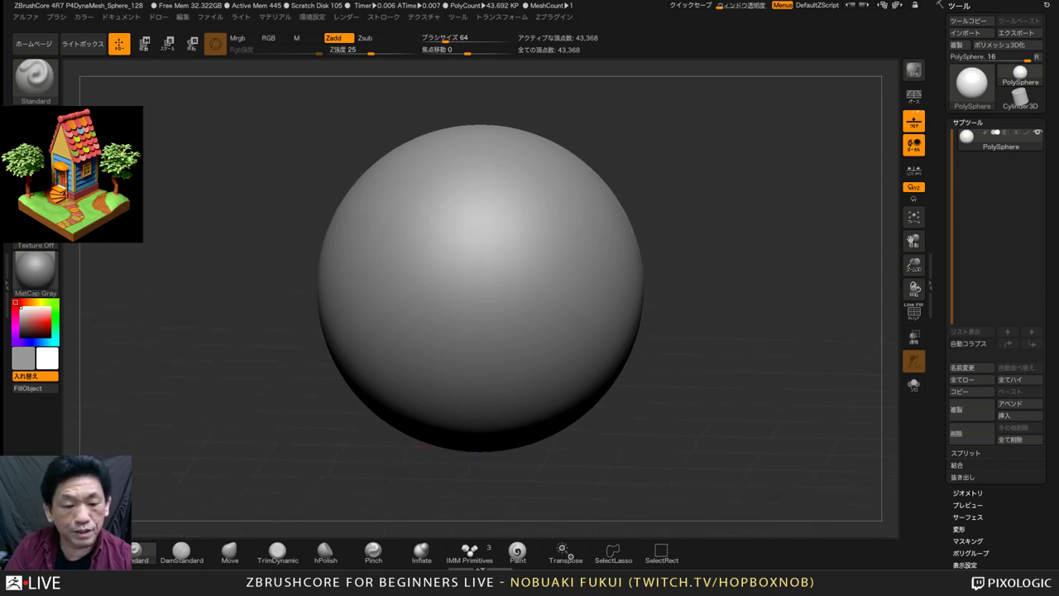
{"action": "left_click_drag", "start_coordinate": [723, 215], "coordinate": [708, 223], "text": "alt"}
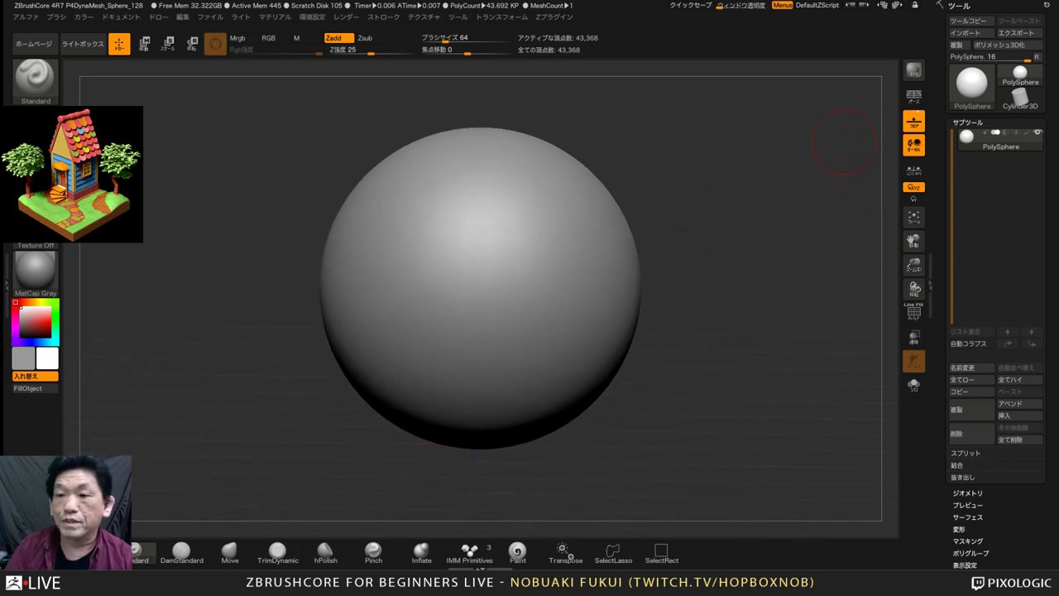
{"action": "left_click_drag", "start_coordinate": [843, 141], "coordinate": [821, 134]}
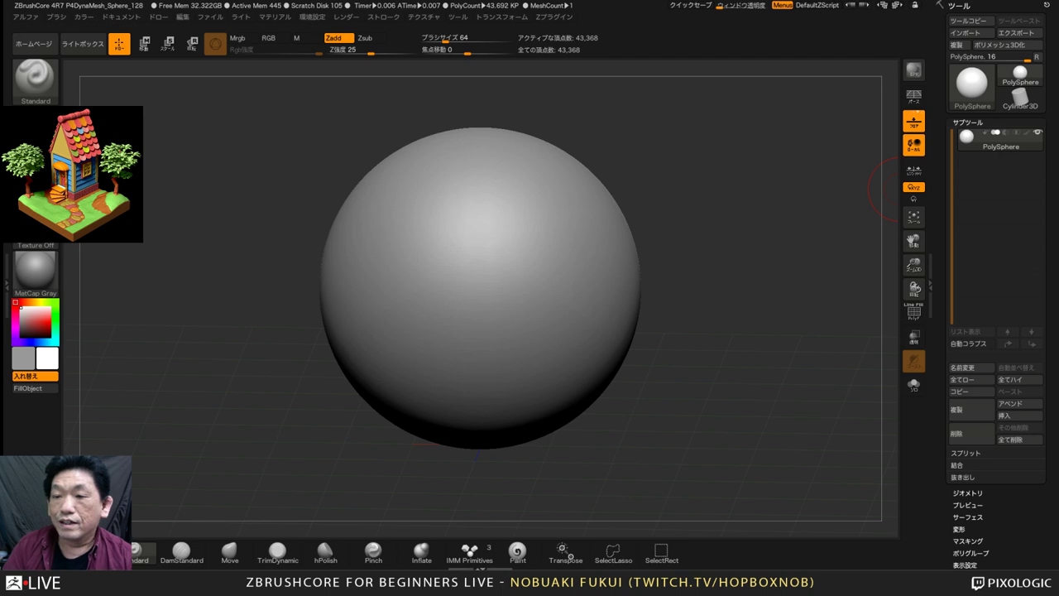
Replace the sphere on the canvas with the Cube3D primitive from the 3D meshes
{"action": "left_click", "coordinate": [972, 83]}
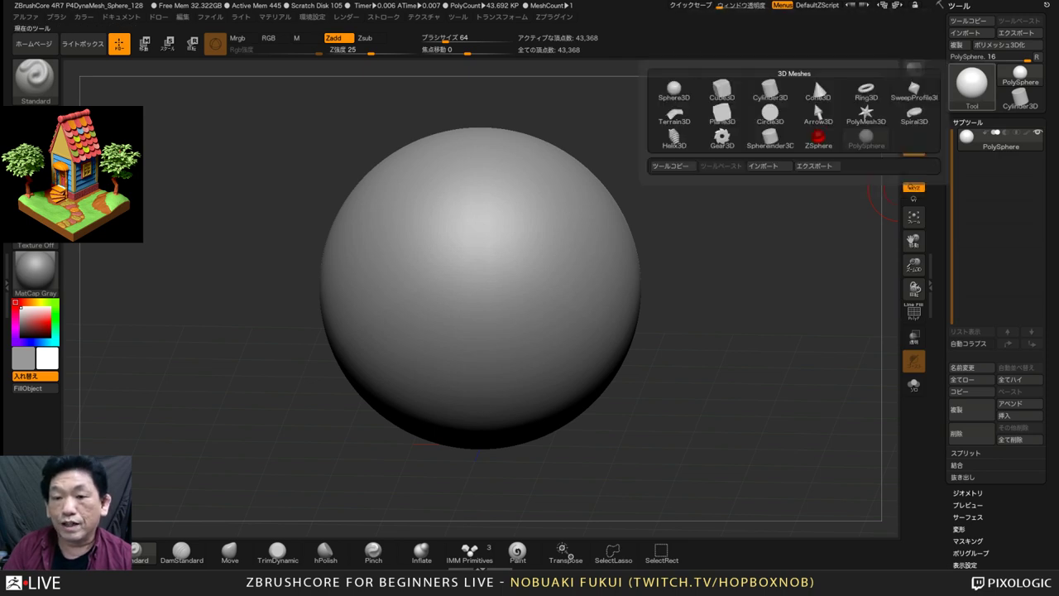
{"action": "left_click", "coordinate": [972, 83]}
{"action": "left_click", "coordinate": [972, 82]}
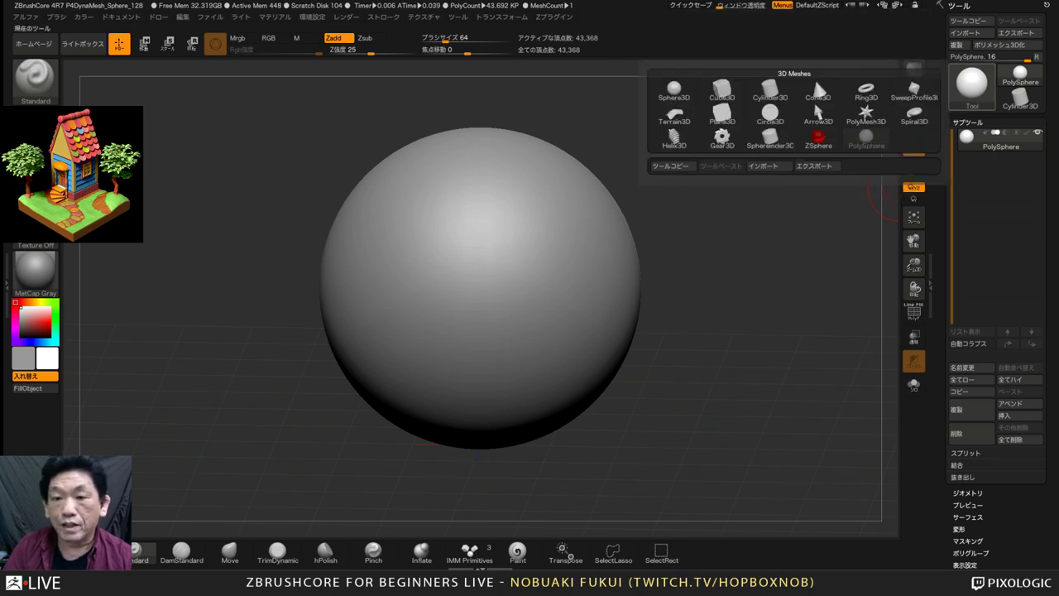
{"action": "mouse_move", "coordinate": [722, 91]}
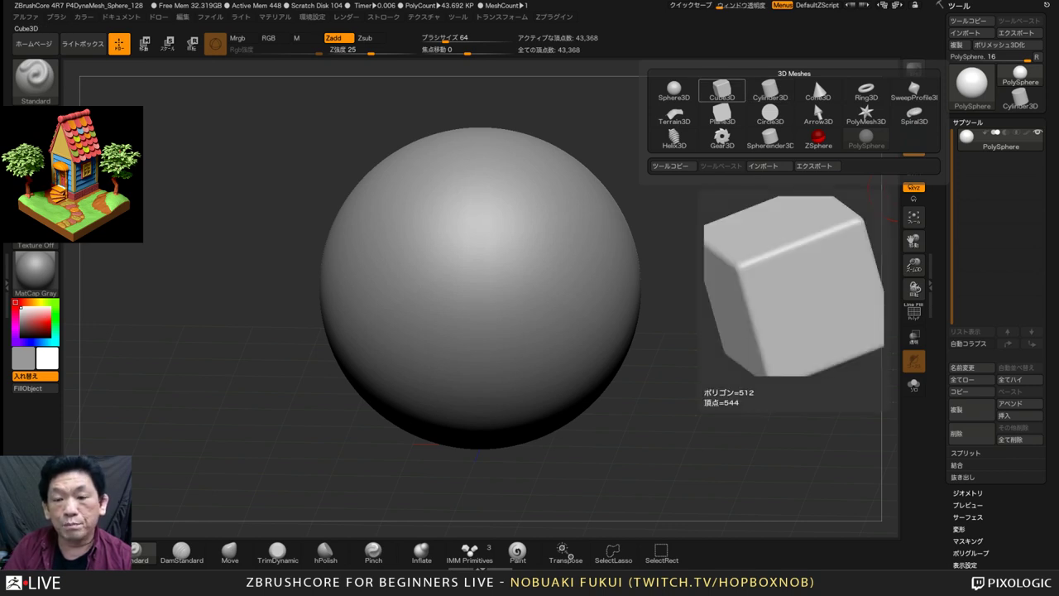
{"action": "left_click", "coordinate": [721, 91]}
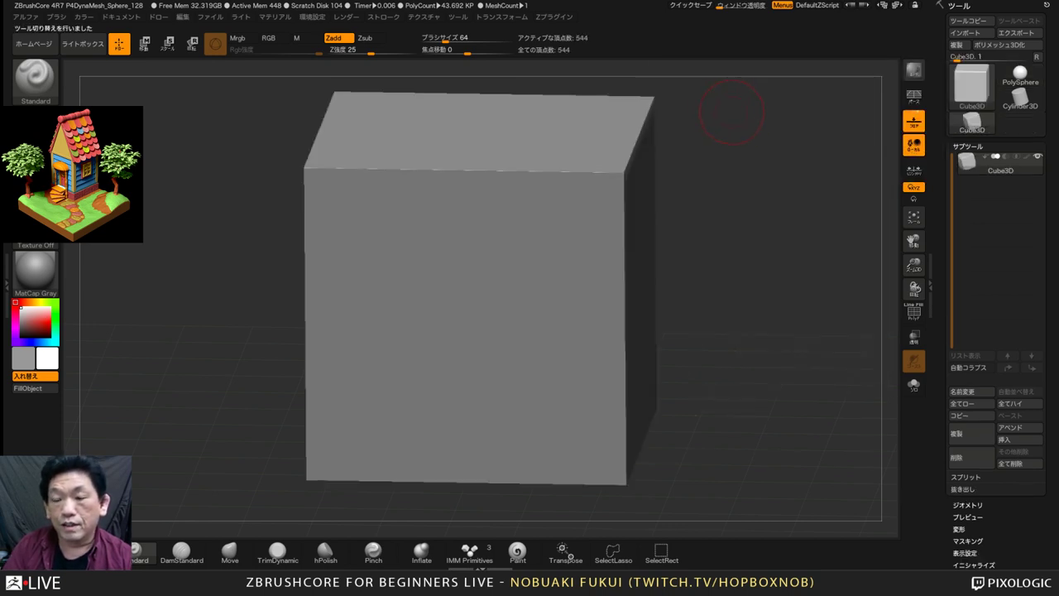
Convert the Cube3D primitive to an editable PolyMesh3D
{"action": "mouse_move", "coordinate": [820, 205]}
{"action": "left_mouse_down"}
{"action": "mouse_move", "coordinate": [789, 225]}
{"action": "mouse_move", "coordinate": [811, 224]}
{"action": "left_mouse_up"}
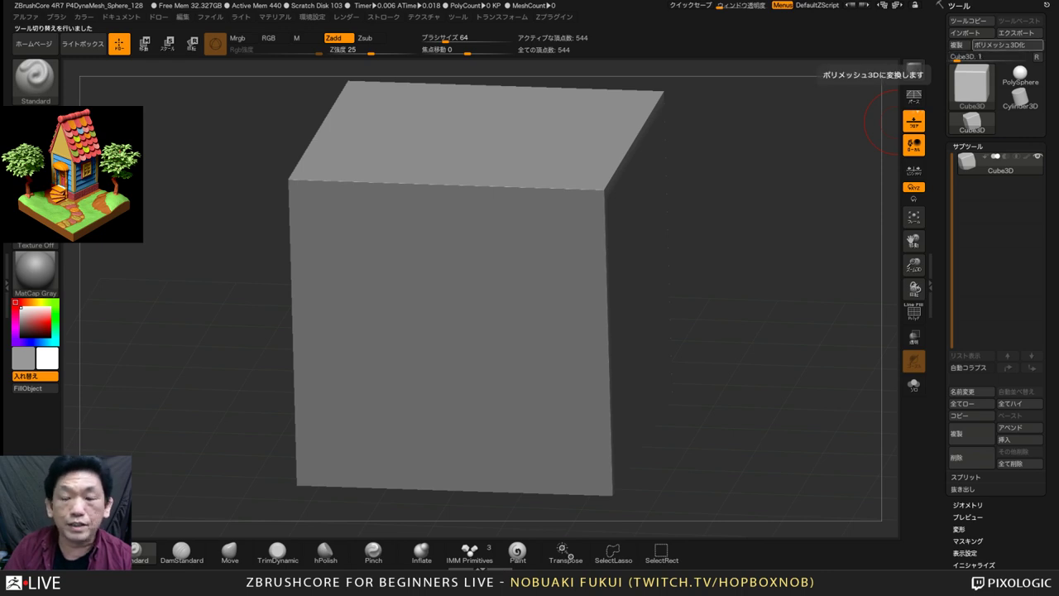
{"action": "mouse_move", "coordinate": [860, 124]}
{"action": "left_mouse_down"}
{"action": "mouse_move", "coordinate": [769, 154]}
{"action": "mouse_move", "coordinate": [780, 169]}
{"action": "left_mouse_up"}
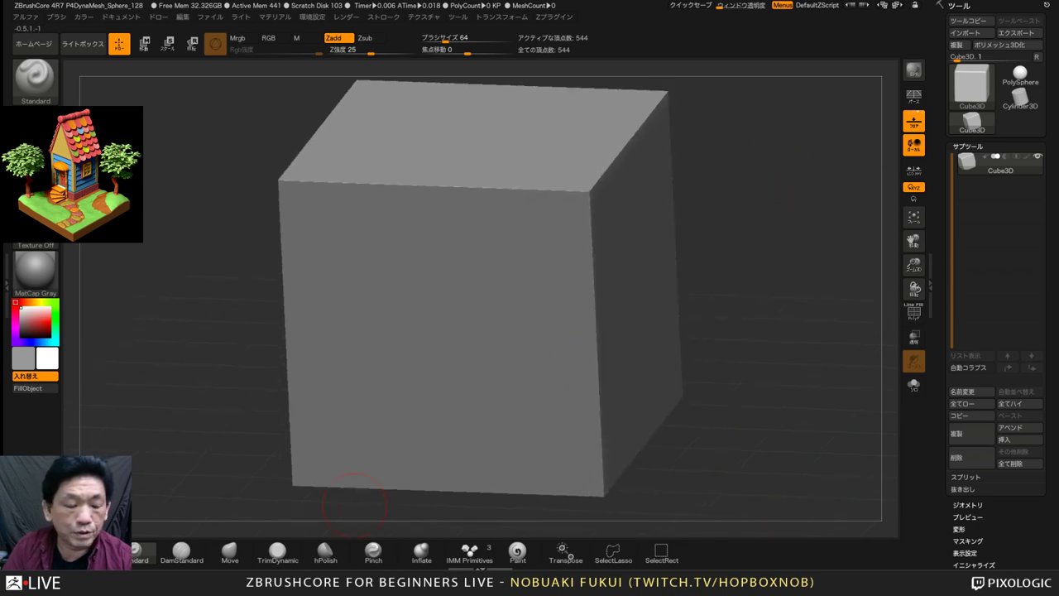
{"action": "left_click_drag", "start_coordinate": [811, 251], "coordinate": [827, 245]}
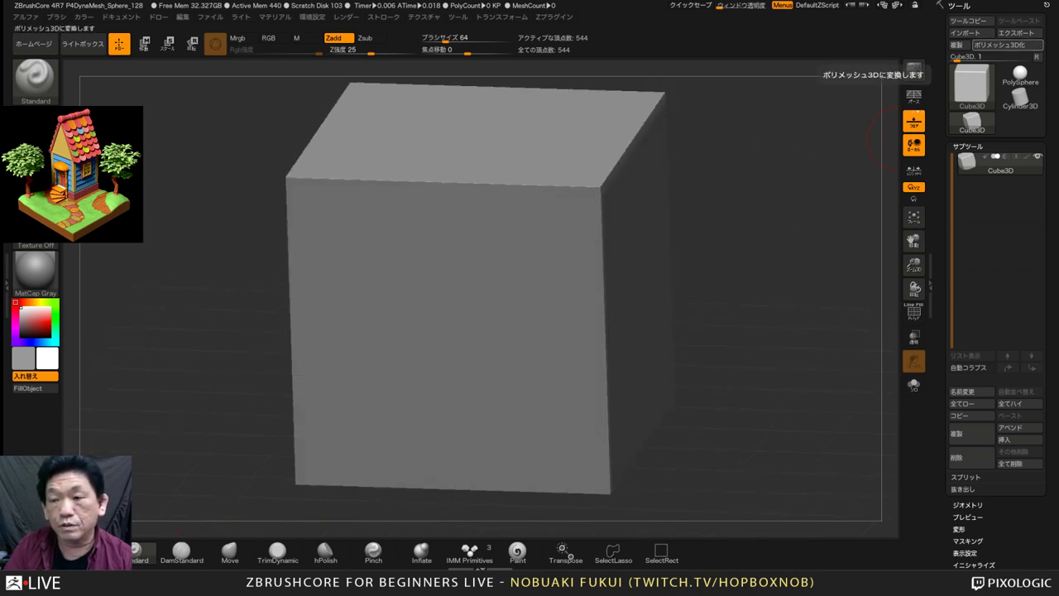
{"action": "left_click", "coordinate": [999, 45]}
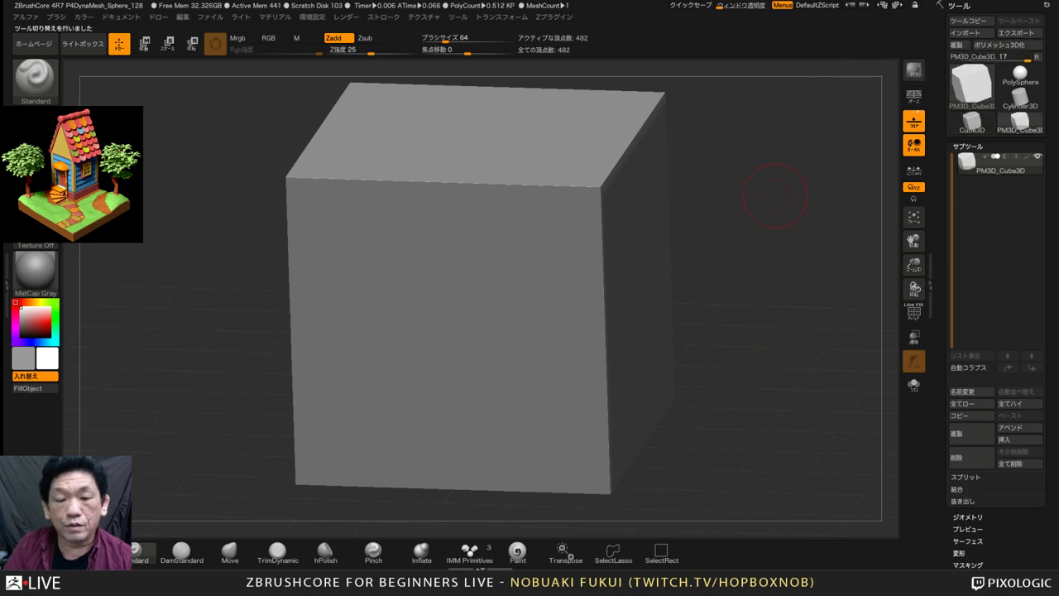
Rename the converted cube's subtool as 床
{"action": "mouse_move", "coordinate": [775, 195]}
{"action": "left_mouse_down"}
{"action": "mouse_move", "coordinate": [762, 201]}
{"action": "mouse_move", "coordinate": [841, 182]}
{"action": "left_mouse_up"}
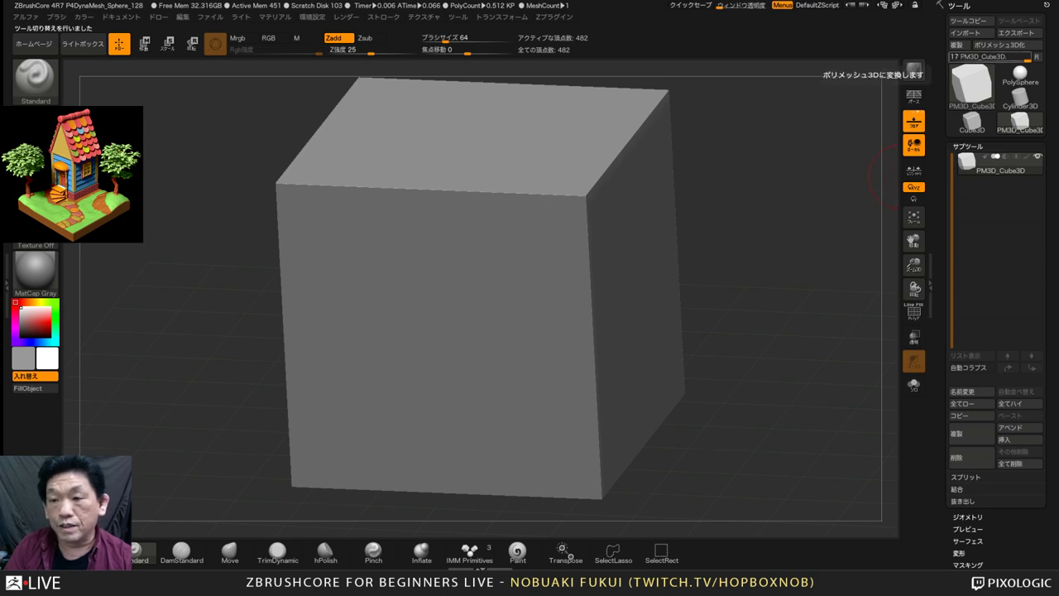
{"action": "mouse_move", "coordinate": [972, 87]}
{"action": "mouse_move", "coordinate": [802, 207]}
{"action": "left_mouse_down"}
{"action": "mouse_move", "coordinate": [782, 211]}
{"action": "mouse_move", "coordinate": [819, 186]}
{"action": "mouse_move", "coordinate": [756, 252]}
{"action": "mouse_move", "coordinate": [774, 258]}
{"action": "left_mouse_up"}
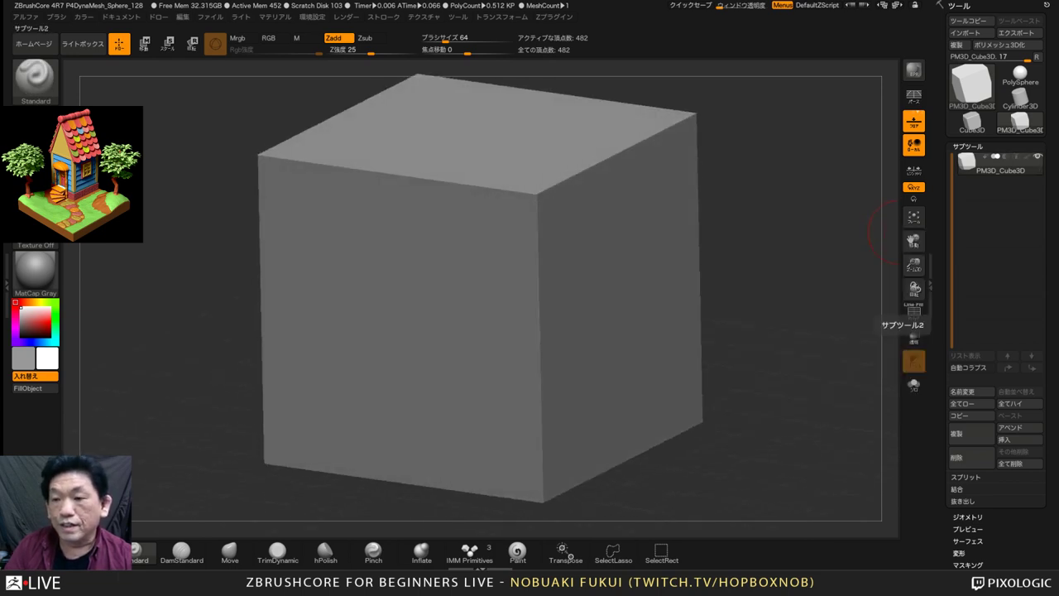
{"action": "left_click", "coordinate": [962, 392]}
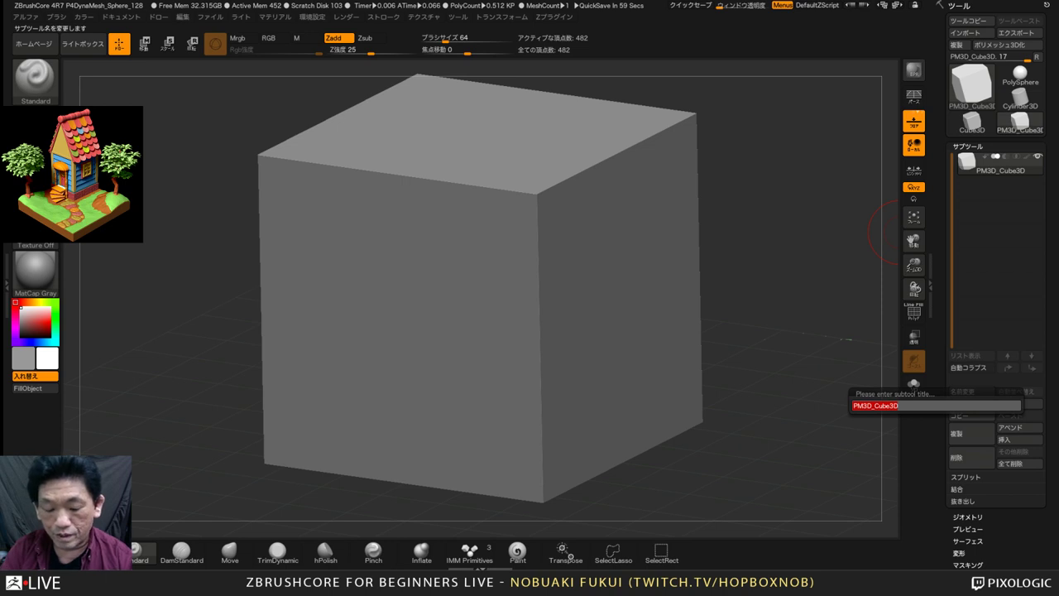
{"action": "type", "text": "床"}
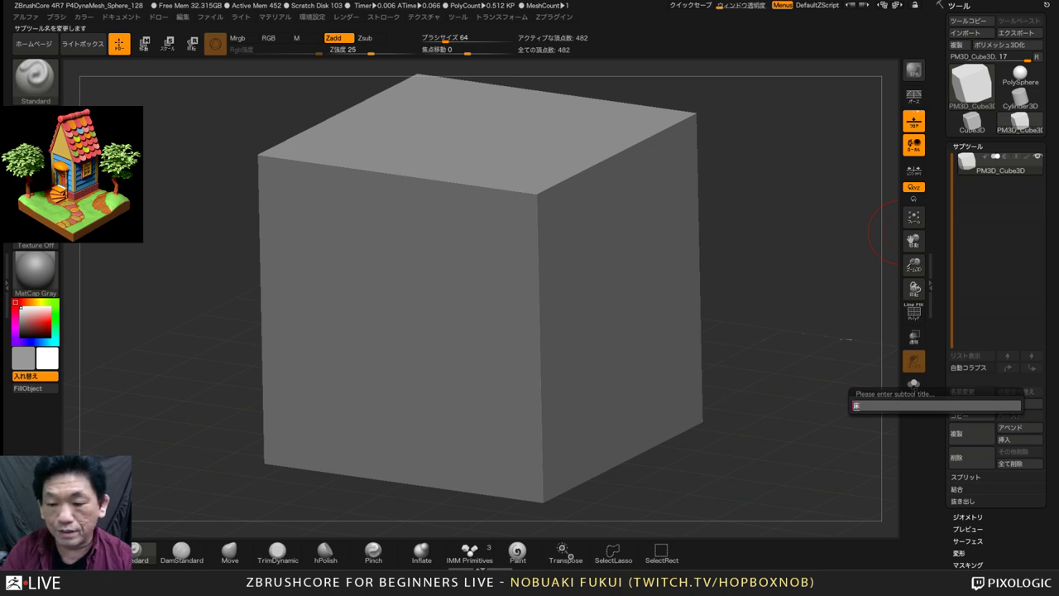
{"action": "key", "text": "Return"}
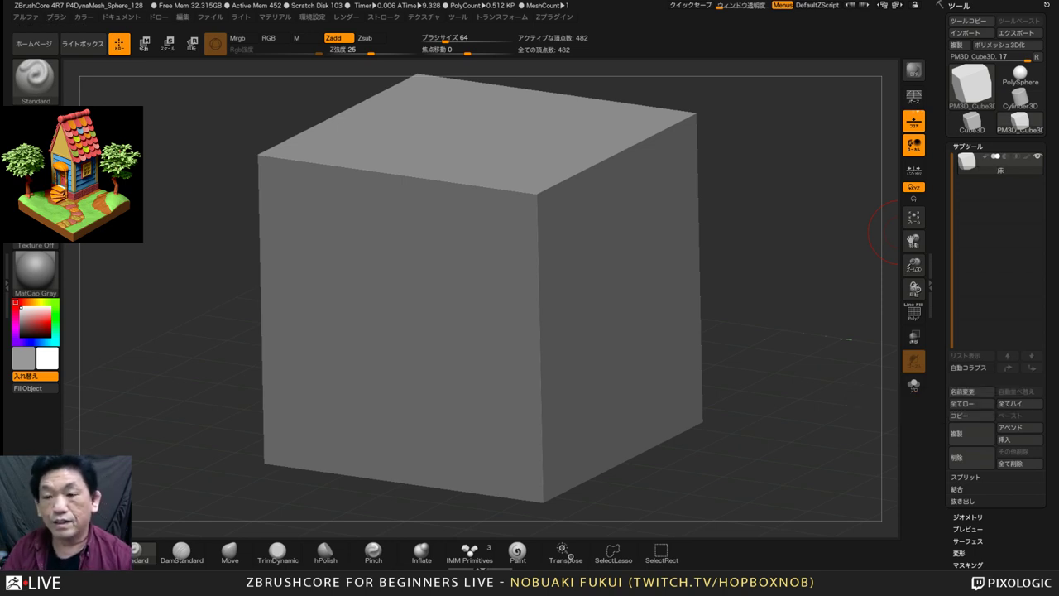
Activate the Move gizmo on the 床 cube and face the cube straight from the front
{"action": "left_click_drag", "start_coordinate": [763, 165], "coordinate": [760, 154]}
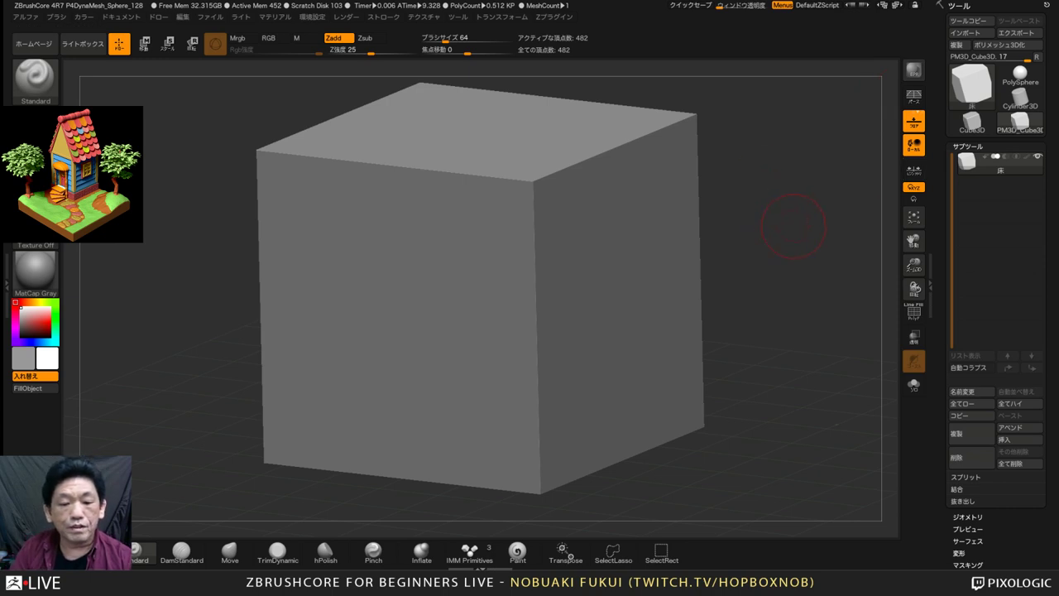
{"action": "mouse_move", "coordinate": [794, 226]}
{"action": "left_mouse_down", "text": "alt"}
{"action": "mouse_move", "coordinate": [791, 215]}
{"action": "mouse_move", "coordinate": [772, 229]}
{"action": "mouse_move", "coordinate": [779, 236]}
{"action": "mouse_move", "coordinate": [762, 238]}
{"action": "mouse_move", "coordinate": [780, 241]}
{"action": "mouse_move", "coordinate": [765, 240]}
{"action": "left_mouse_up", "text": "alt"}
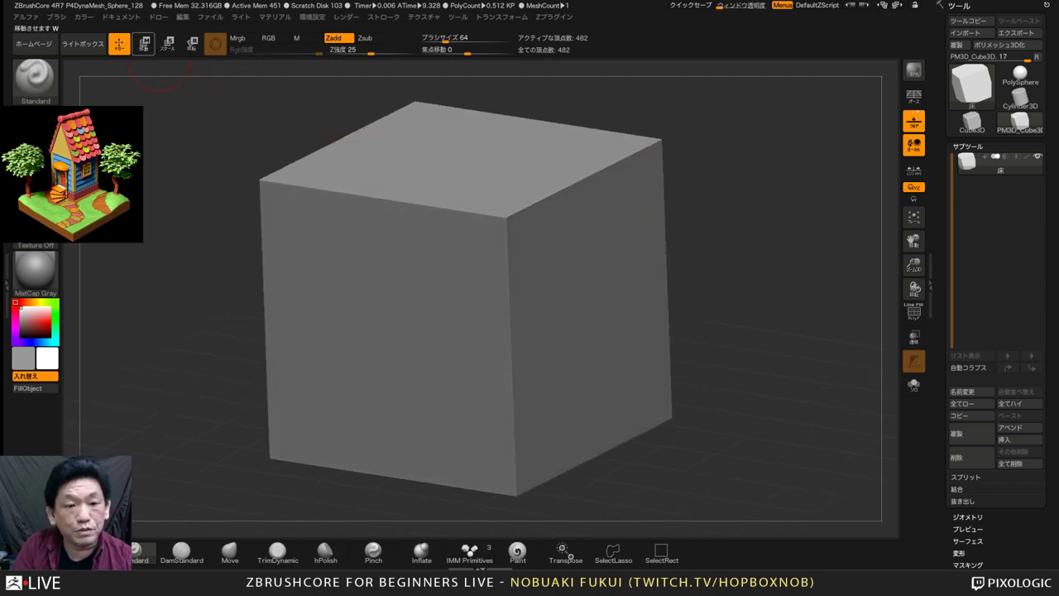
{"action": "left_click", "coordinate": [144, 44]}
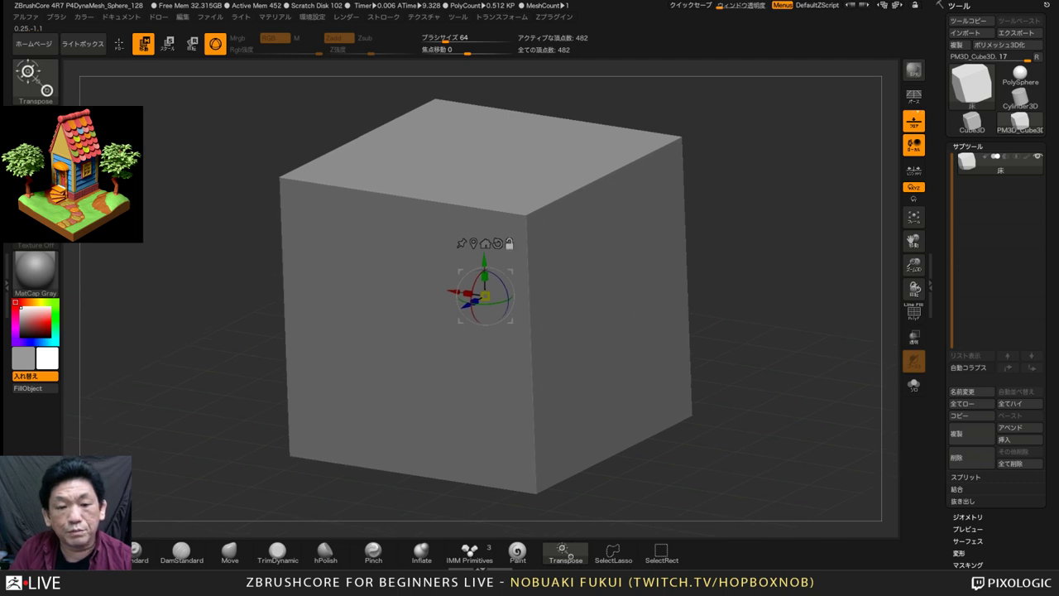
{"action": "left_click_drag", "start_coordinate": [749, 248], "coordinate": [769, 248]}
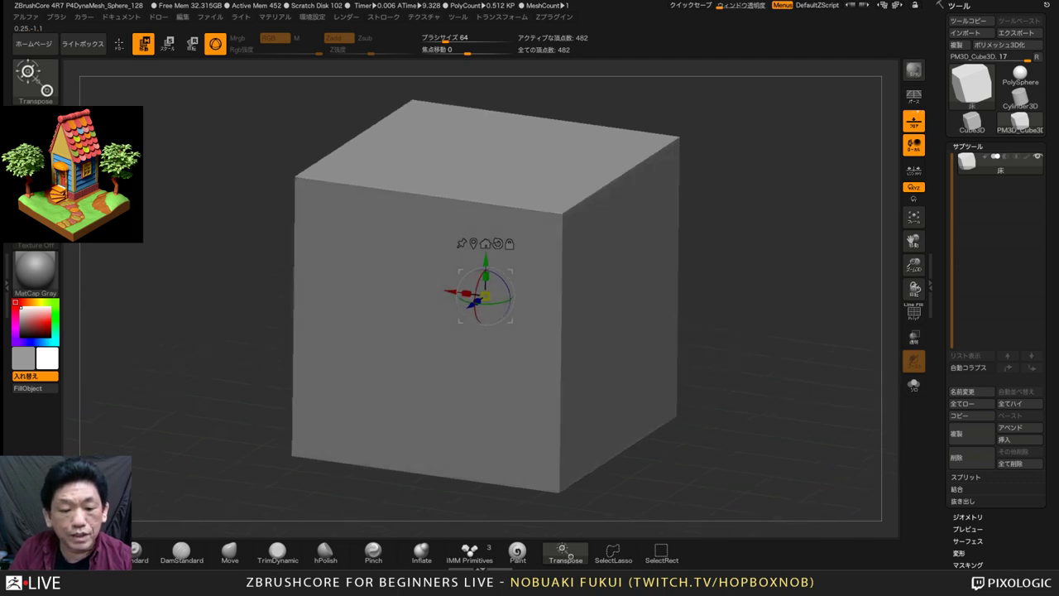
{"action": "mouse_move", "coordinate": [777, 347]}
{"action": "left_mouse_down"}
{"action": "mouse_move", "coordinate": [778, 215]}
{"action": "mouse_move", "coordinate": [781, 349]}
{"action": "mouse_move", "coordinate": [781, 339]}
{"action": "left_mouse_up"}
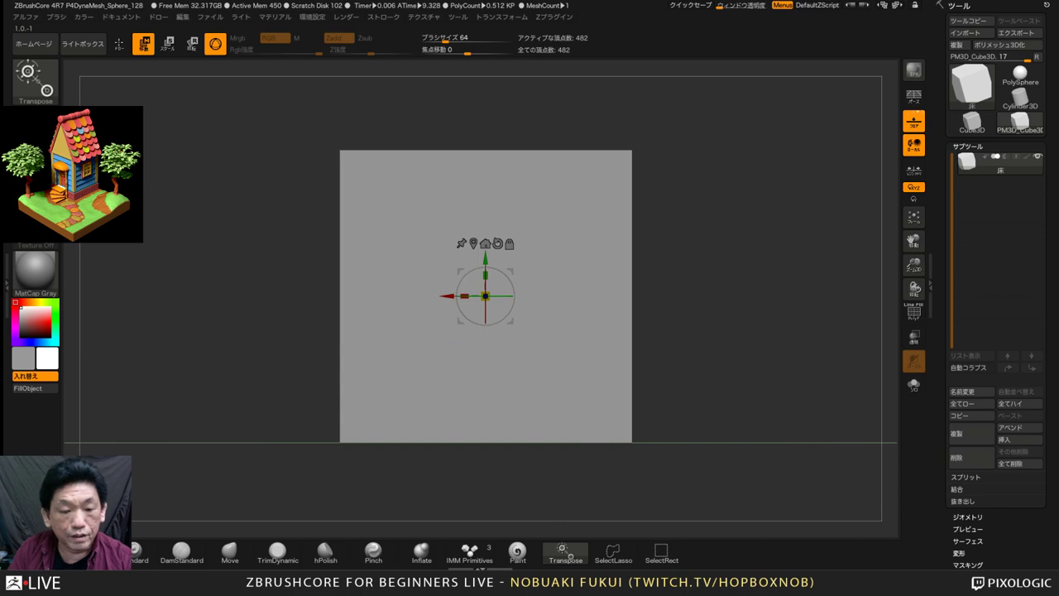
Check the cube's underside against the floor grid, try moving the cube down along the Y axis and undo the move
{"action": "left_click_drag", "start_coordinate": [777, 331], "coordinate": [499, 432]}
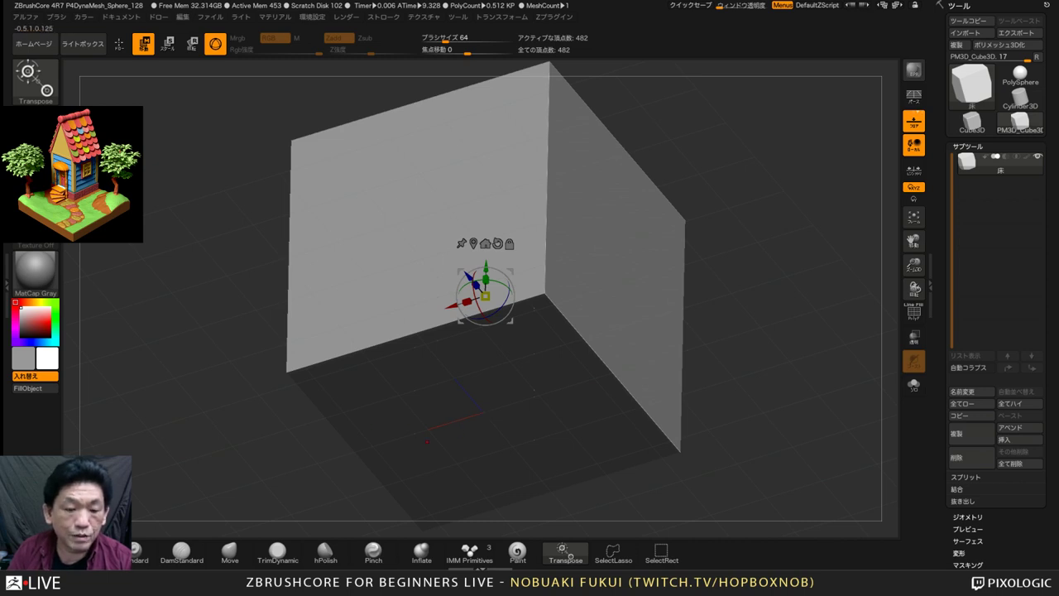
{"action": "left_click_drag", "start_coordinate": [490, 389], "coordinate": [532, 488]}
{"action": "left_click_drag", "start_coordinate": [709, 329], "coordinate": [647, 333]}
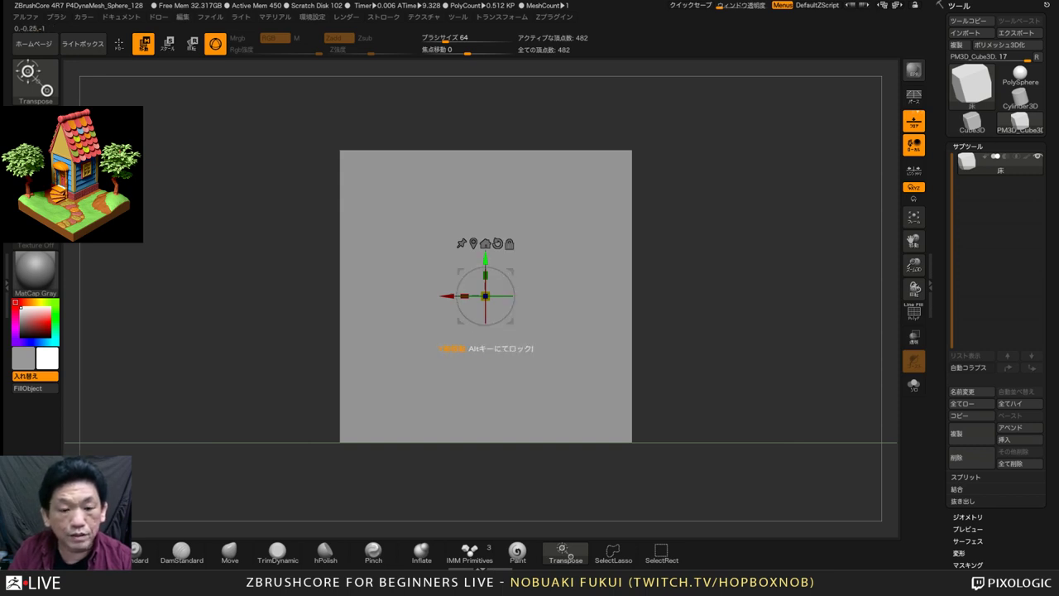
{"action": "left_click_drag", "start_coordinate": [486, 259], "coordinate": [486, 416]}
{"action": "key", "text": "ctrl+z"}
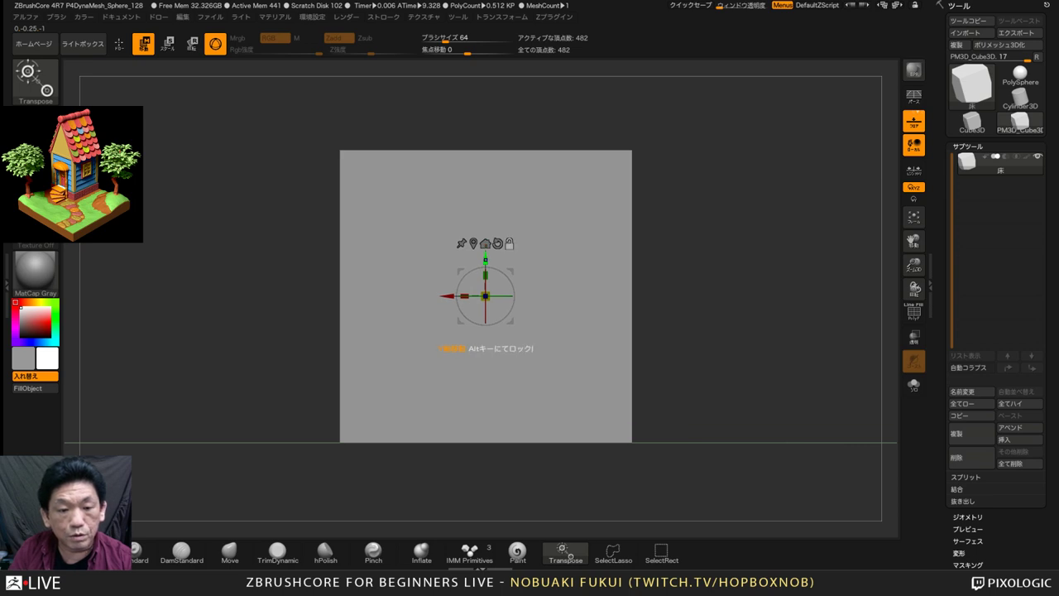
Try placing the gizmo's pivot 1 unit lower at the cube's bottom edge, and undo the pivot change
{"action": "left_click_drag", "start_coordinate": [486, 296], "coordinate": [485, 441]}
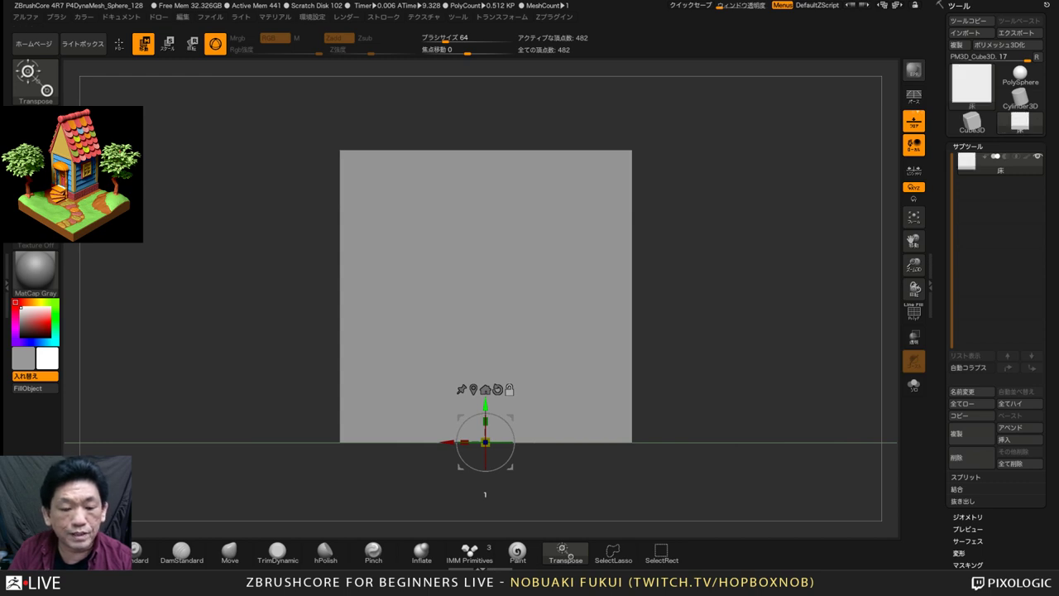
{"action": "left_click_drag", "start_coordinate": [761, 273], "coordinate": [728, 303]}
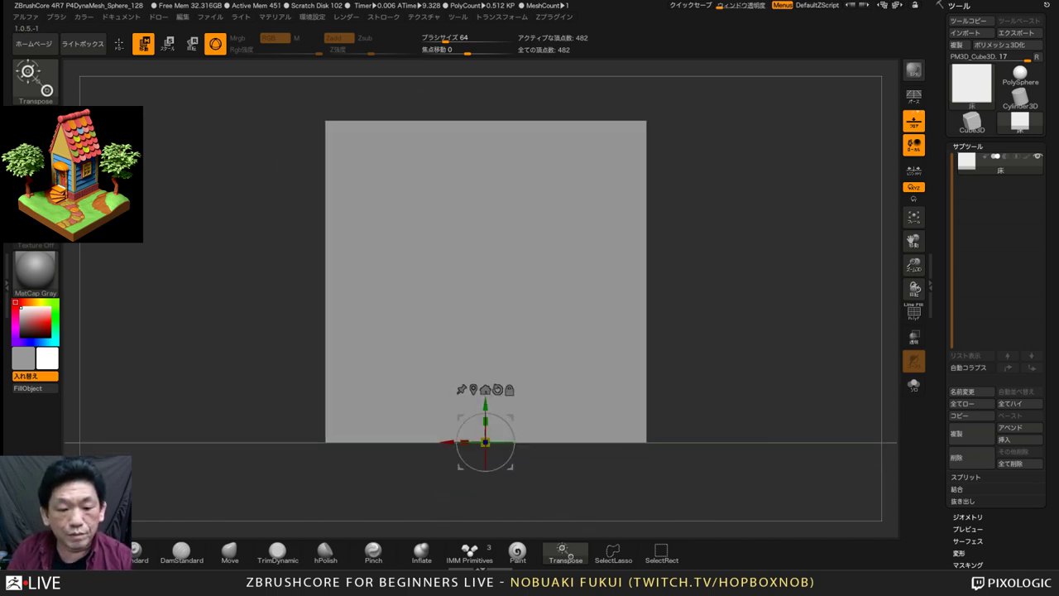
{"action": "left_click_drag", "start_coordinate": [728, 330], "coordinate": [685, 335]}
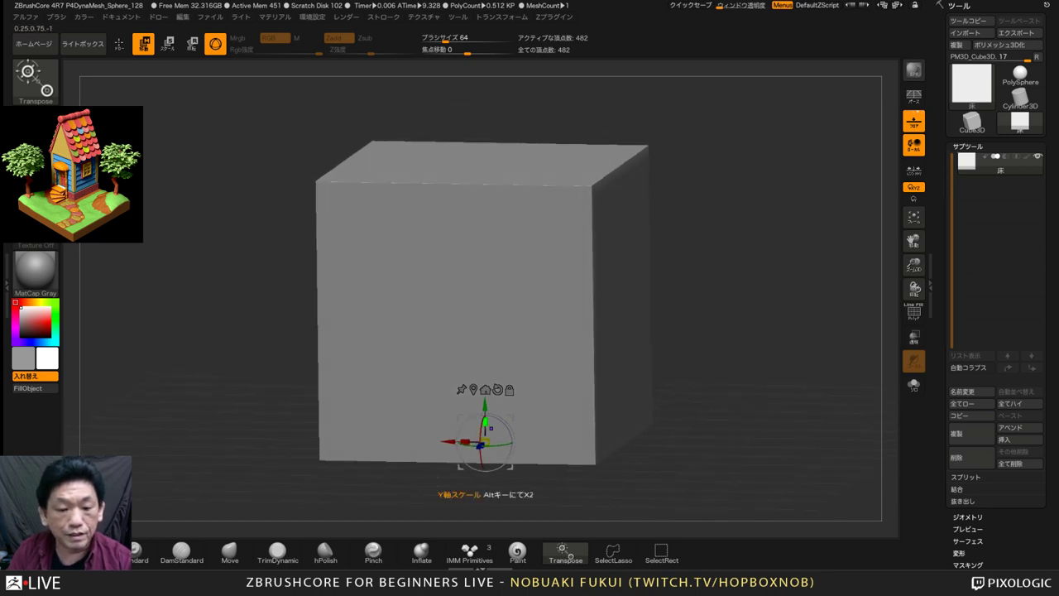
{"action": "left_click_drag", "start_coordinate": [703, 356], "coordinate": [691, 352], "text": "shift"}
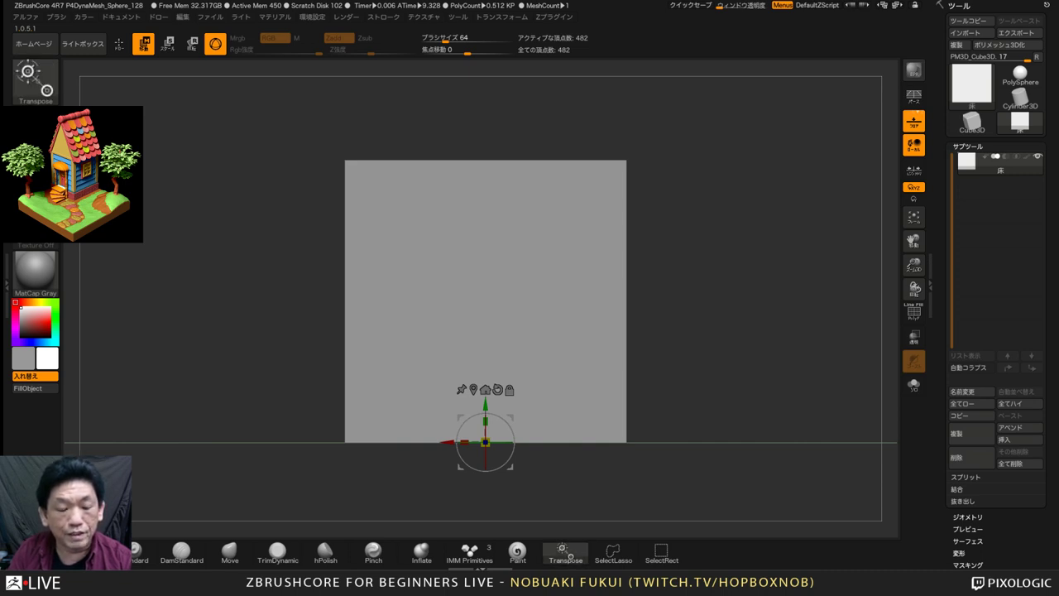
{"action": "key", "text": "ctrl+z"}
Try lowering the cube along the Y axis in the front view and undo it
{"action": "left_click_drag", "start_coordinate": [704, 356], "coordinate": [695, 331], "text": "alt"}
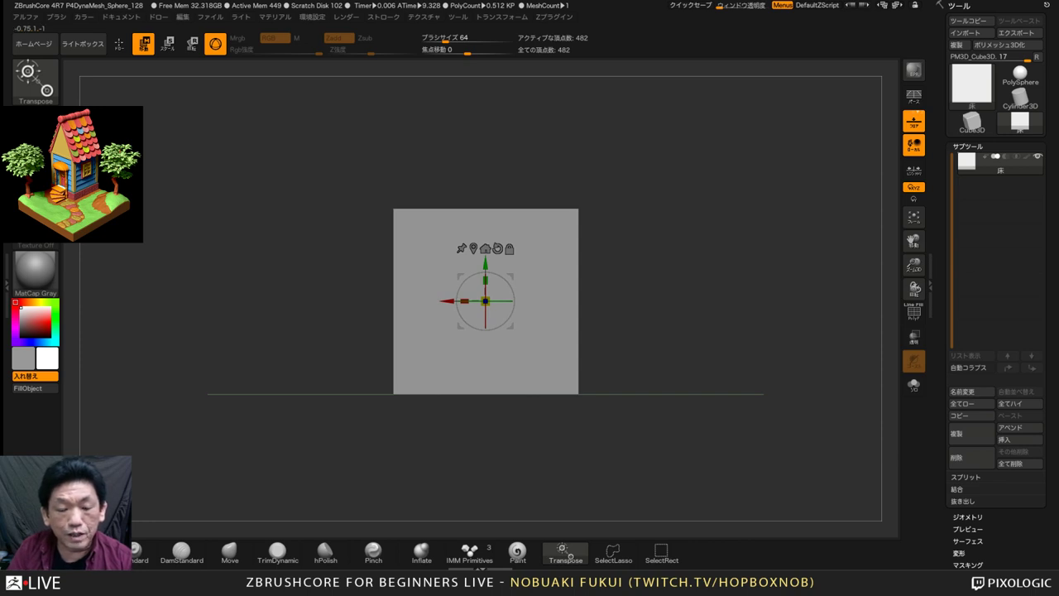
{"action": "mouse_move", "coordinate": [703, 356]}
{"action": "left_mouse_down"}
{"action": "mouse_move", "coordinate": [745, 360]}
{"action": "mouse_move", "coordinate": [712, 357]}
{"action": "left_mouse_up"}
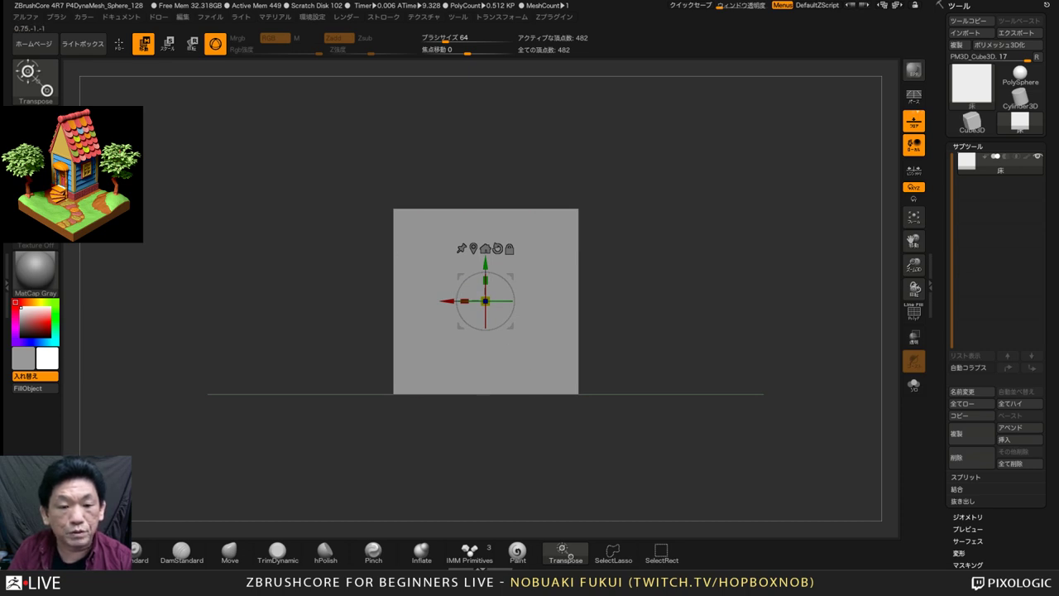
{"action": "left_click_drag", "start_coordinate": [703, 355], "coordinate": [705, 357]}
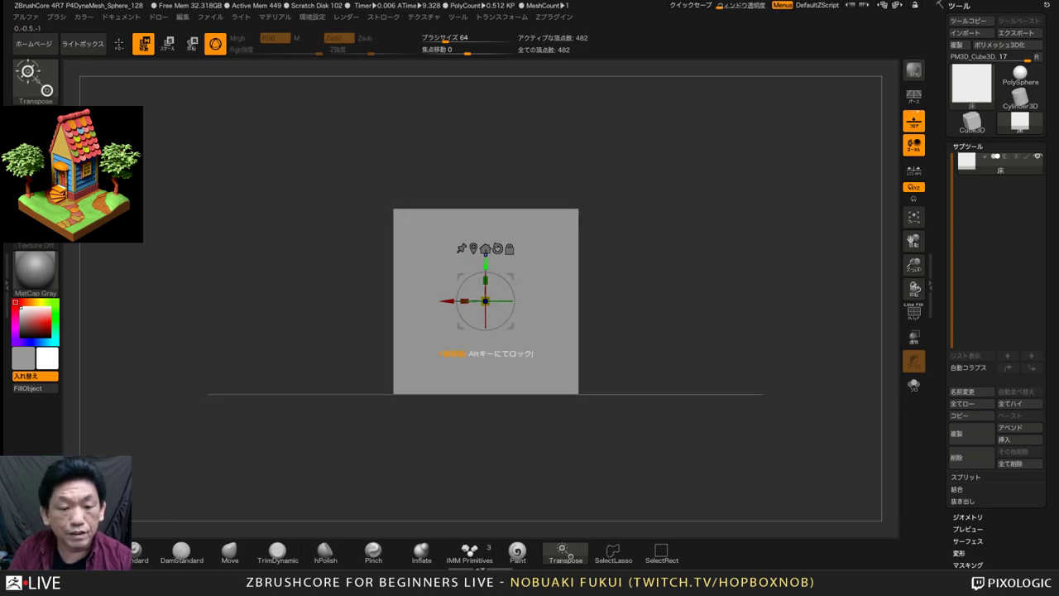
{"action": "left_click_drag", "start_coordinate": [486, 262], "coordinate": [486, 450]}
{"action": "key", "text": "ctrl+z"}
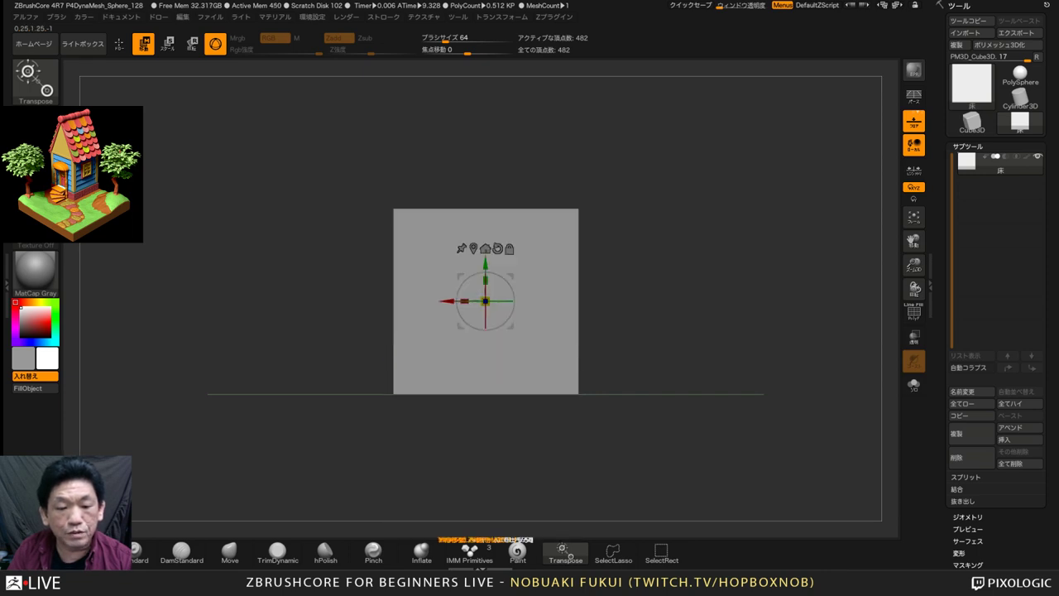
Move the 床 cube straight down 2 units along the Y axis in the front view
{"action": "left_click_drag", "start_coordinate": [612, 446], "coordinate": [612, 411], "text": "alt"}
{"action": "left_click_drag", "start_coordinate": [486, 263], "coordinate": [486, 402]}
{"action": "left_click_drag", "start_coordinate": [612, 430], "coordinate": [567, 417]}
{"action": "left_click_drag", "start_coordinate": [568, 417], "coordinate": [570, 286], "text": "alt"}
{"action": "left_click_drag", "start_coordinate": [592, 331], "coordinate": [571, 439], "text": "shift"}
{"action": "left_click_drag", "start_coordinate": [469, 297], "coordinate": [469, 434]}
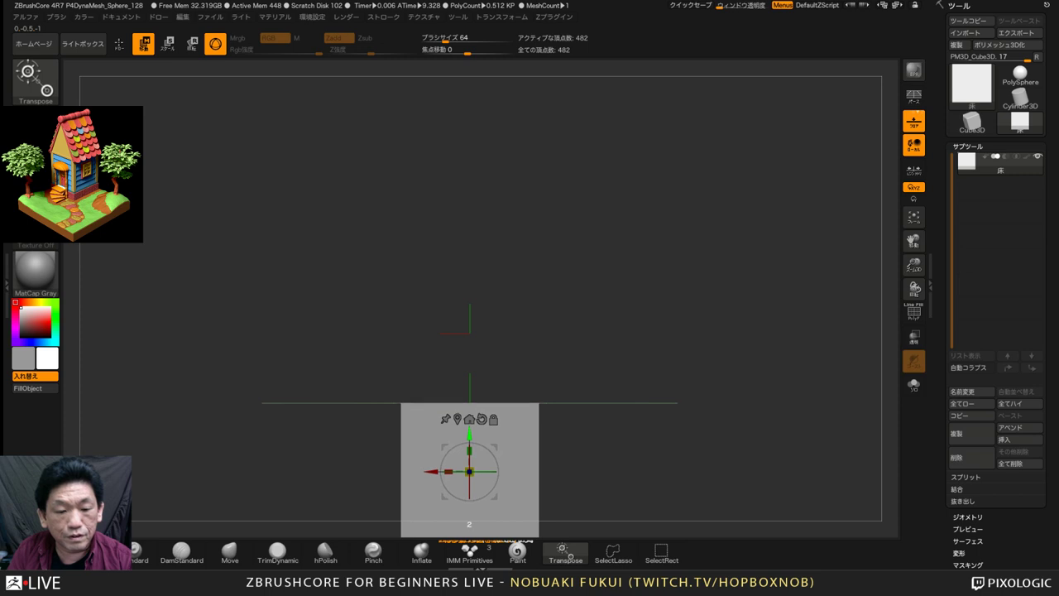
Undo and redo the cube's downward move to compare its two positions
{"action": "mouse_move", "coordinate": [506, 535]}
{"action": "left_mouse_down"}
{"action": "mouse_move", "coordinate": [513, 459]}
{"action": "mouse_move", "coordinate": [513, 517]}
{"action": "left_mouse_up"}
{"action": "key", "text": "ctrl+z"}
{"action": "key", "text": "ctrl+shift+z"}
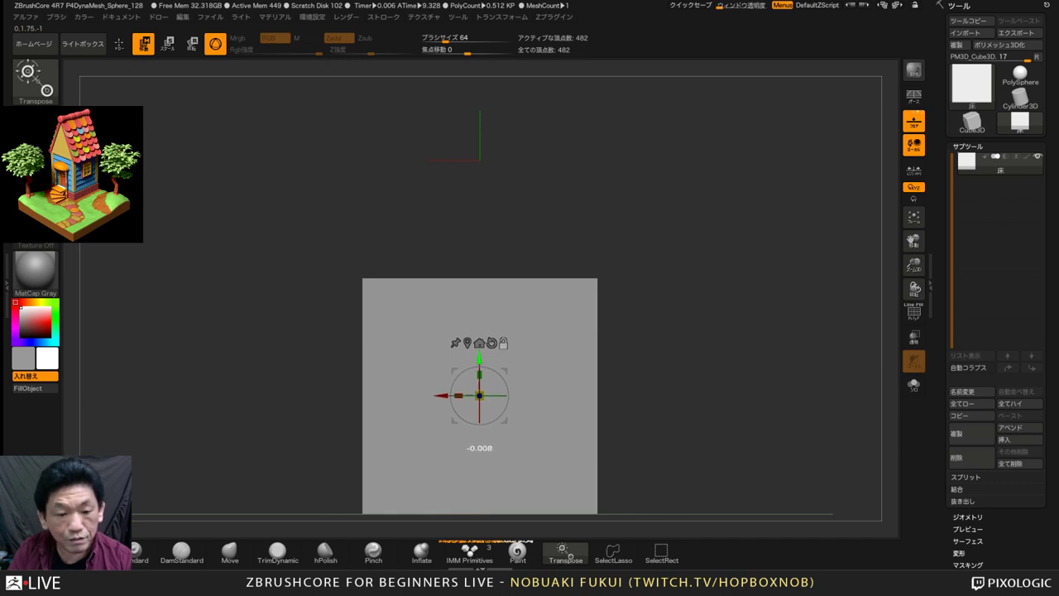
Move the gizmo's pivot 1 unit up to the 床 cube's top face in the front view
{"action": "left_click_drag", "start_coordinate": [479, 358], "coordinate": [479, 240]}
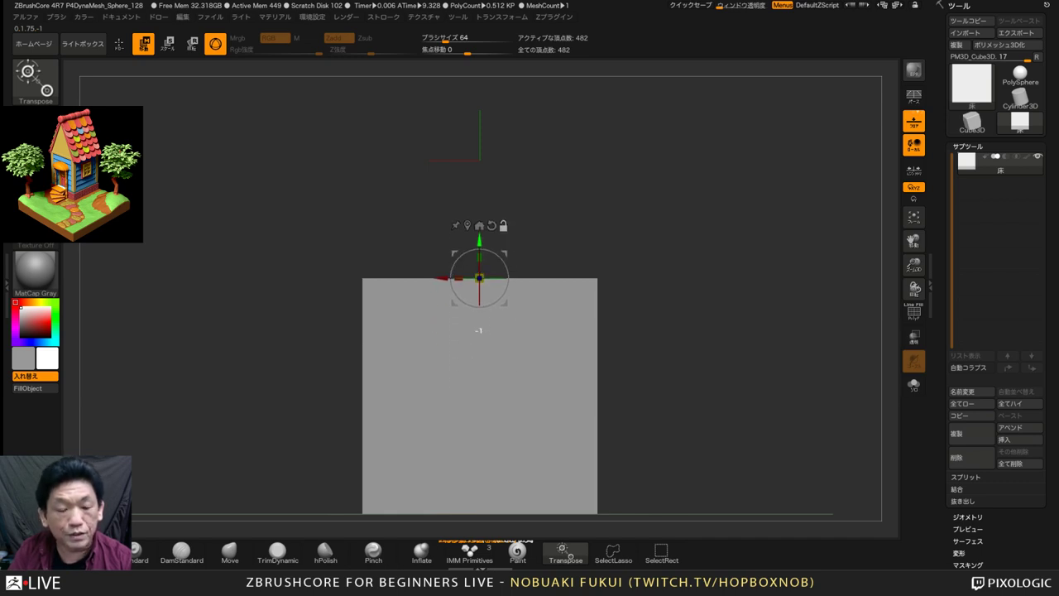
{"action": "left_click_drag", "start_coordinate": [728, 331], "coordinate": [708, 379]}
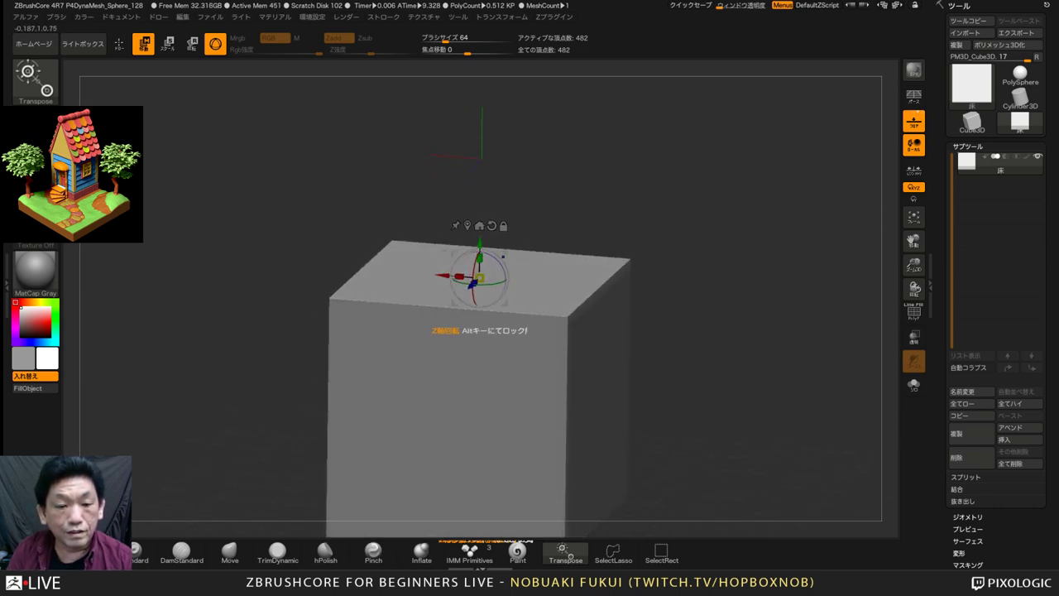
Try flattening the 床 cube along the Y axis to 0.2 and then to 0.1, undoing each attempt
{"action": "left_click_drag", "start_coordinate": [479, 258], "coordinate": [479, 324]}
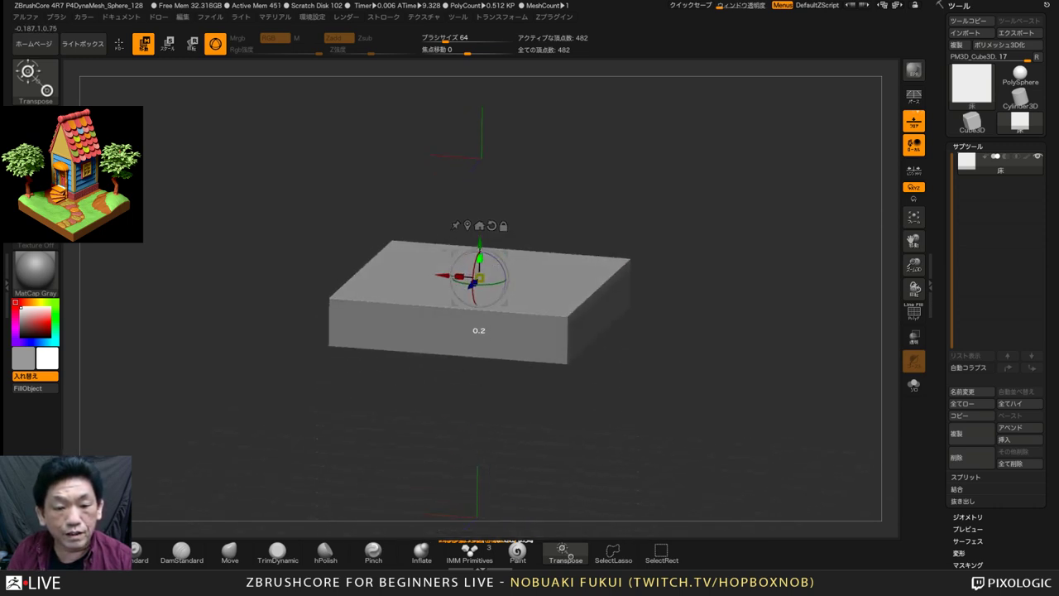
{"action": "key", "text": "ctrl+z"}
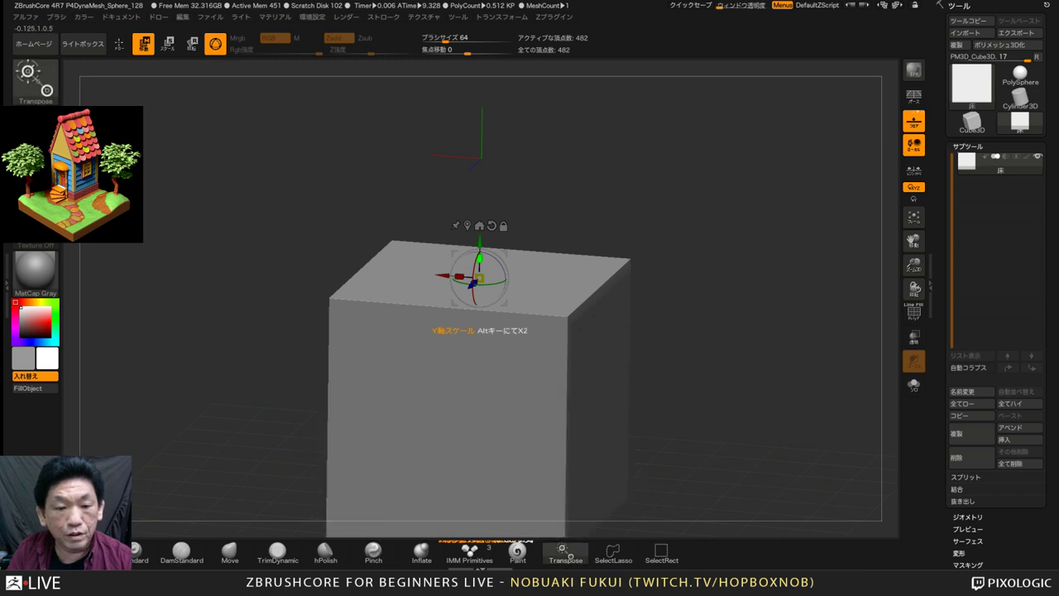
{"action": "left_click_drag", "start_coordinate": [479, 257], "coordinate": [478, 312]}
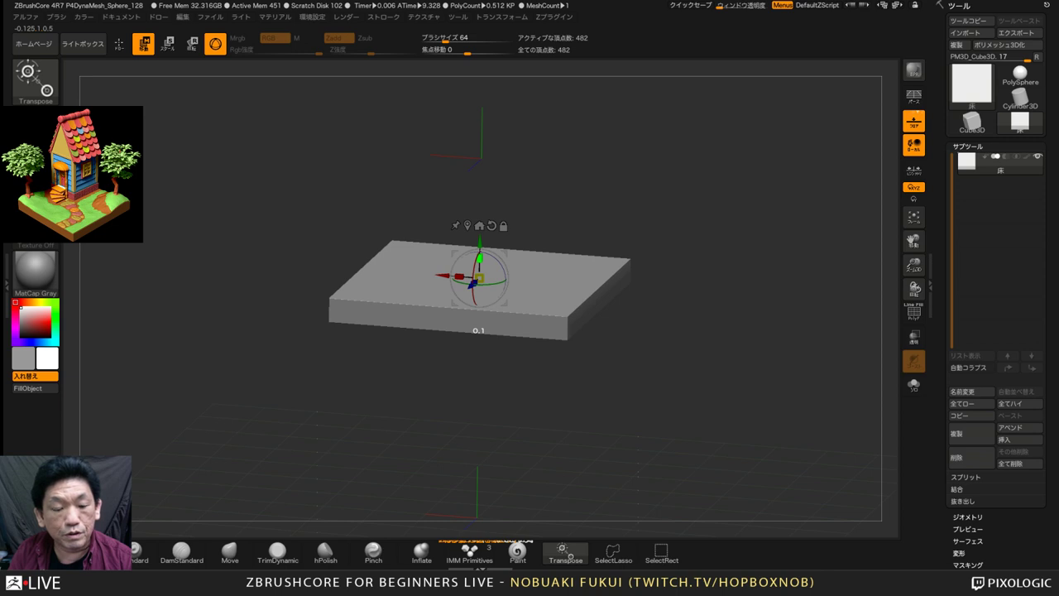
{"action": "key", "text": "ctrl+z"}
Flatten the 床 cube along the Y axis to 0.1 from its top face to form a thin floor slab
{"action": "left_click_drag", "start_coordinate": [479, 258], "coordinate": [479, 314]}
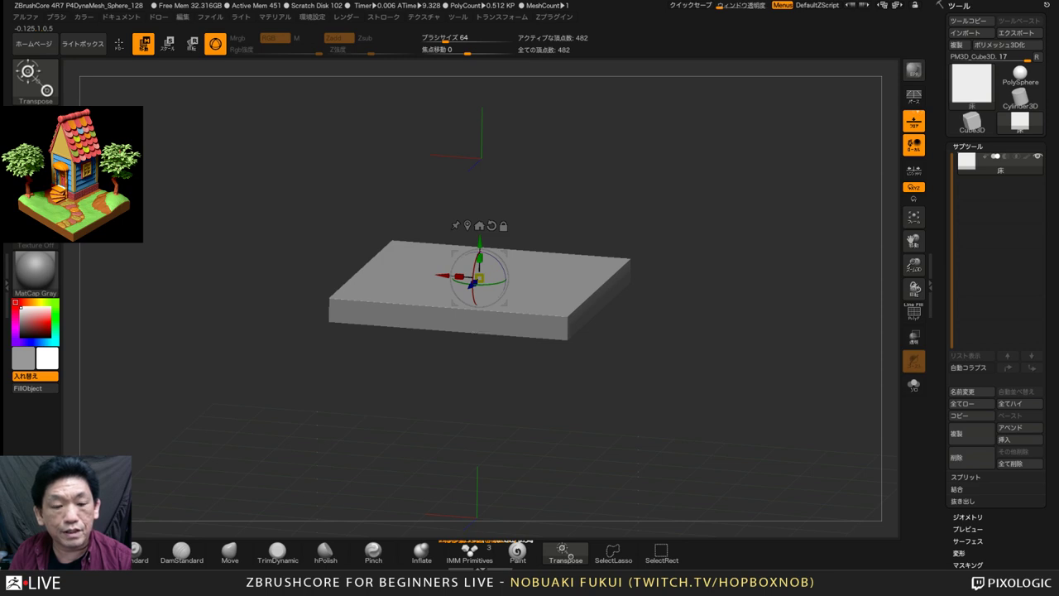
{"action": "mouse_move", "coordinate": [679, 422]}
{"action": "left_mouse_down", "text": "shift"}
{"action": "mouse_move", "coordinate": [662, 372]}
{"action": "mouse_move", "coordinate": [662, 430]}
{"action": "left_mouse_up", "text": "shift"}
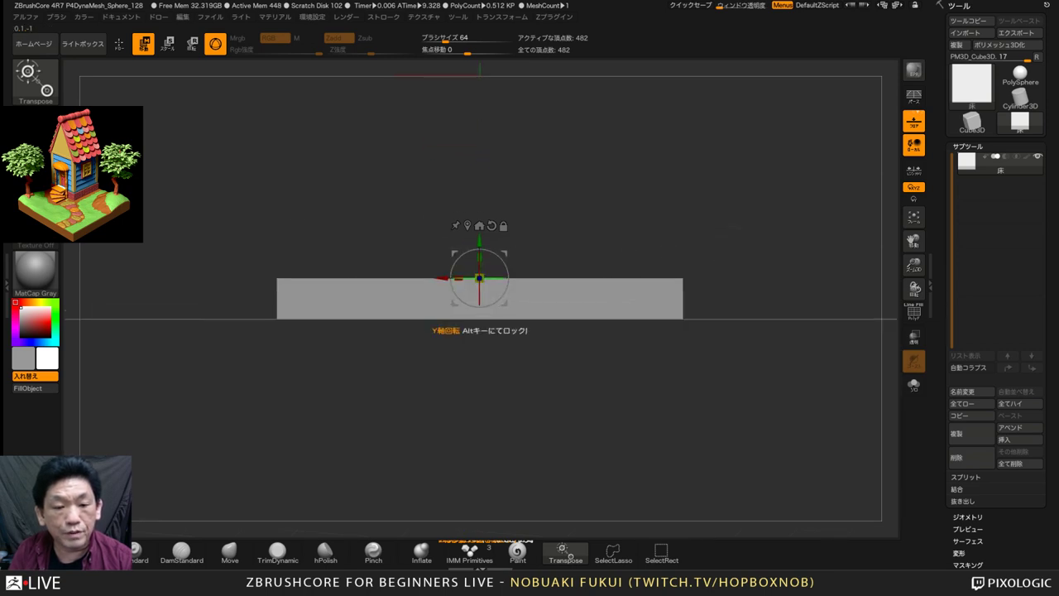
{"action": "left_click_drag", "start_coordinate": [537, 240], "coordinate": [479, 278], "text": "alt"}
{"action": "left_click_drag", "start_coordinate": [530, 372], "coordinate": [506, 478]}
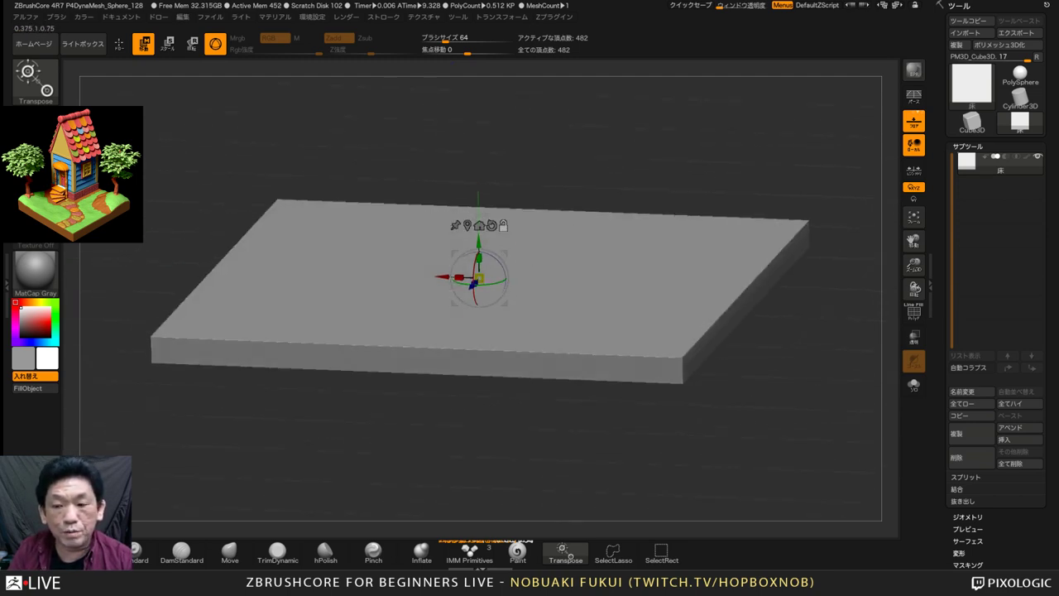
Insert a Cube3D mesh as a new subtool below the 床 slab in the subtool list
{"action": "left_click_drag", "start_coordinate": [508, 438], "coordinate": [467, 430], "text": "alt"}
{"action": "left_click_drag", "start_coordinate": [467, 430], "coordinate": [485, 474], "text": "alt"}
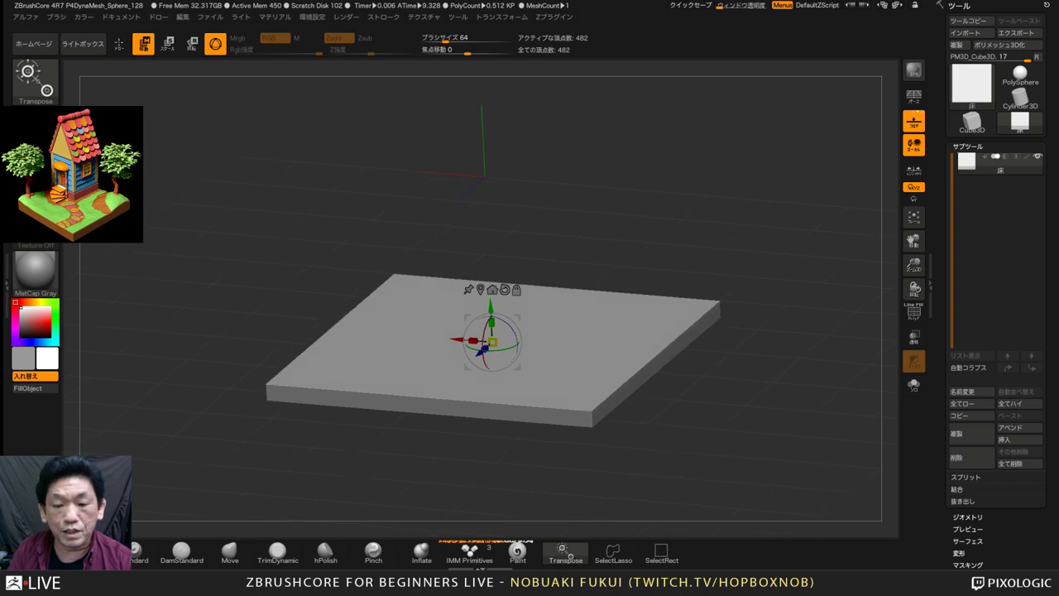
{"action": "mouse_move", "coordinate": [485, 474]}
{"action": "left_mouse_down"}
{"action": "mouse_move", "coordinate": [465, 486]}
{"action": "mouse_move", "coordinate": [523, 480]}
{"action": "mouse_move", "coordinate": [484, 479]}
{"action": "left_mouse_up"}
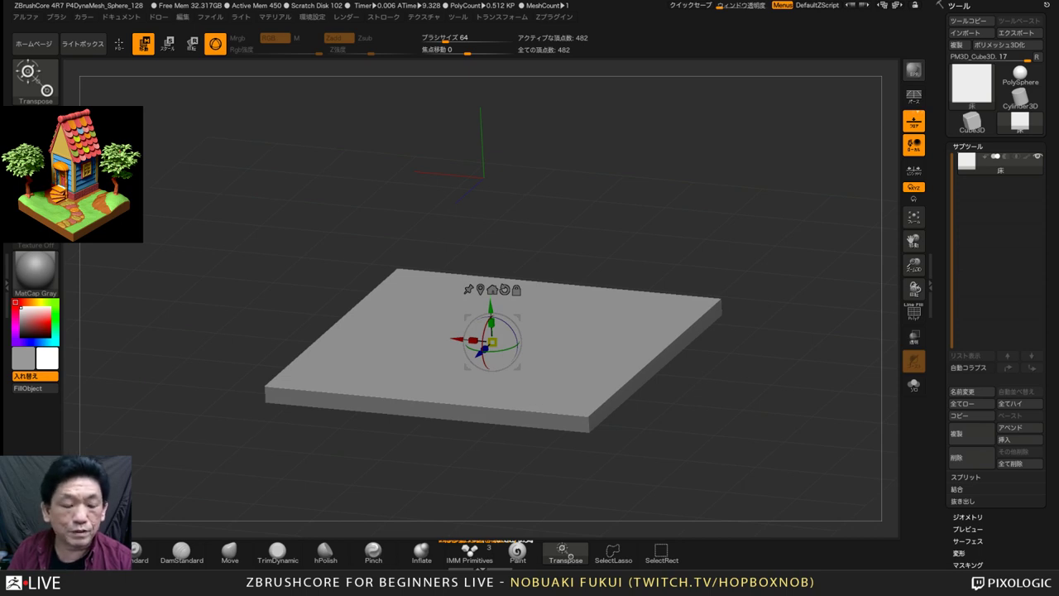
{"action": "left_click_drag", "start_coordinate": [484, 480], "coordinate": [485, 489], "text": "alt"}
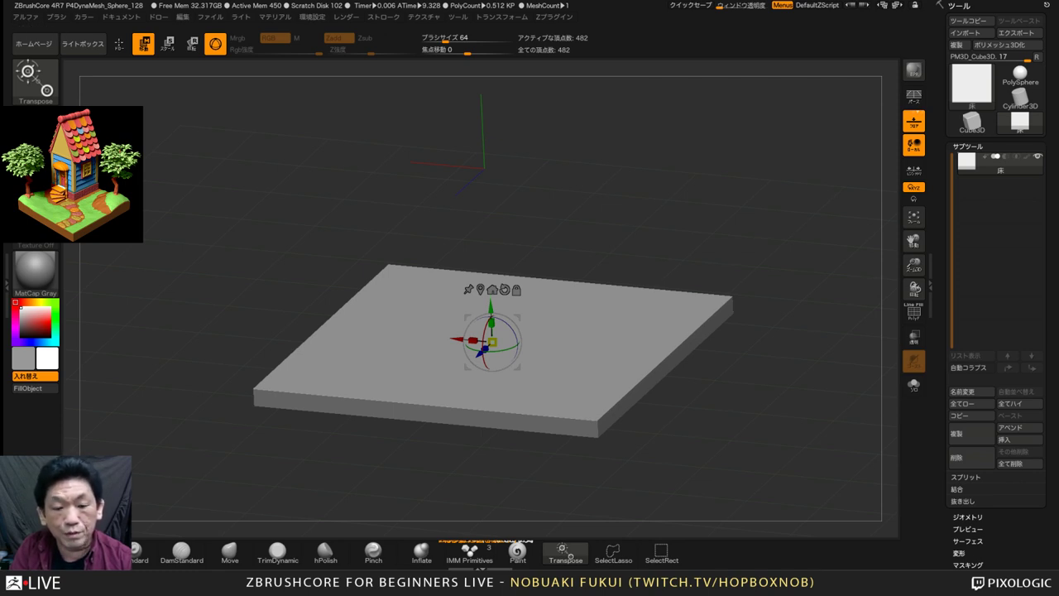
{"action": "left_click_drag", "start_coordinate": [485, 480], "coordinate": [484, 501], "text": "alt"}
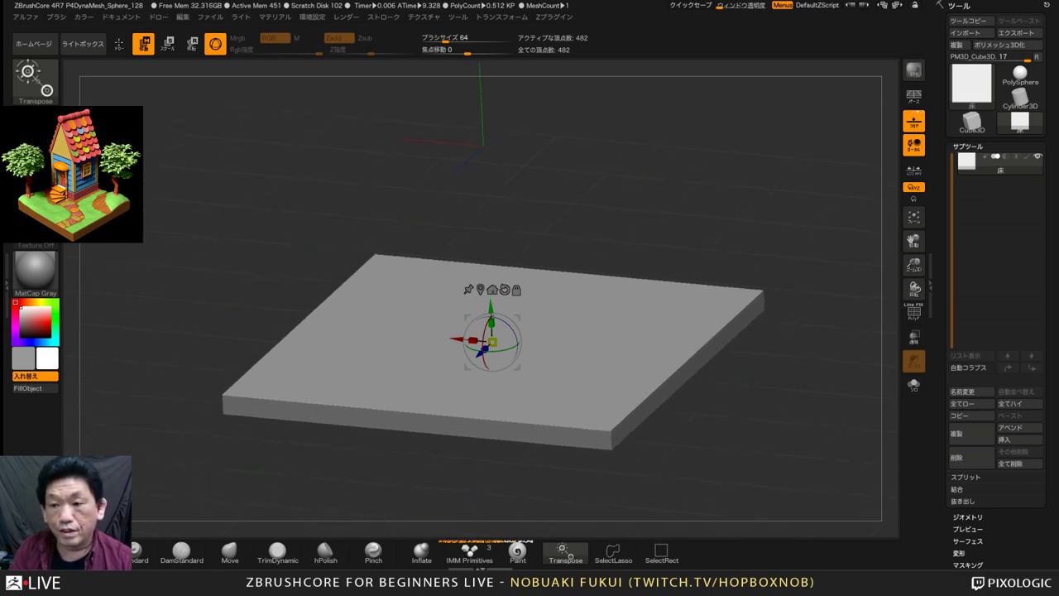
{"action": "left_click", "coordinate": [1019, 439]}
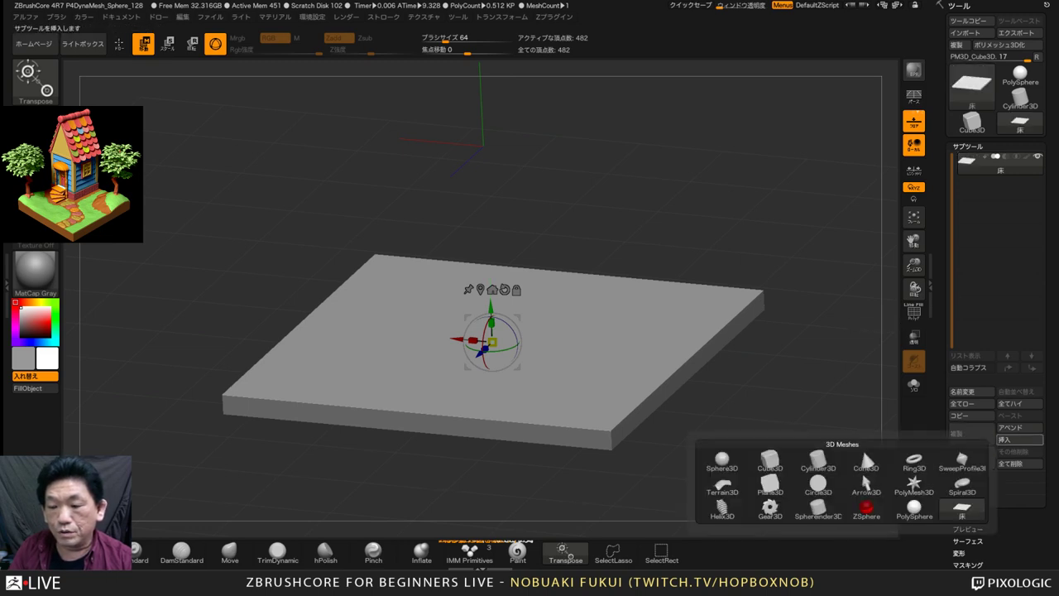
{"action": "left_click", "coordinate": [1019, 439]}
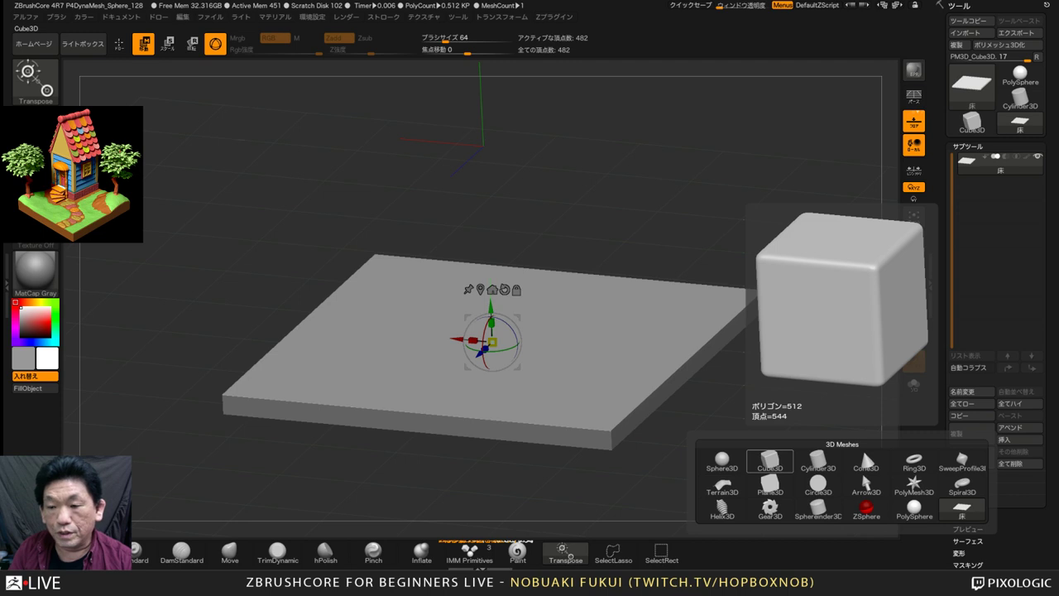
{"action": "left_click", "coordinate": [769, 461]}
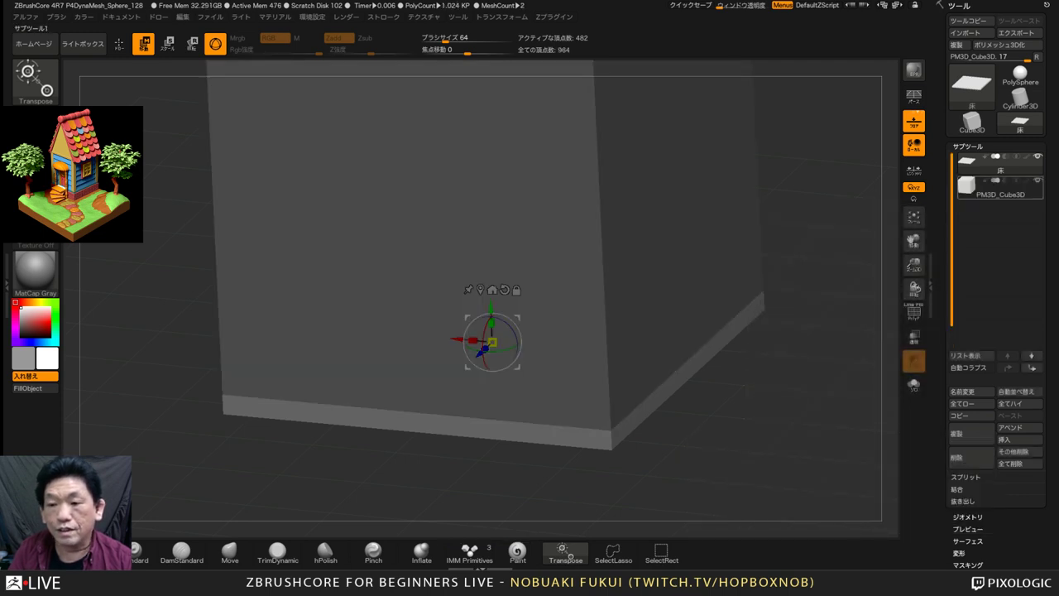
Examine how the inserted cube sits on the 床 slab from the front and from angled views
{"action": "mouse_move", "coordinate": [999, 189]}
{"action": "left_click_drag", "start_coordinate": [815, 331], "coordinate": [813, 378], "text": "shift"}
{"action": "left_click_drag", "start_coordinate": [813, 378], "coordinate": [671, 403]}
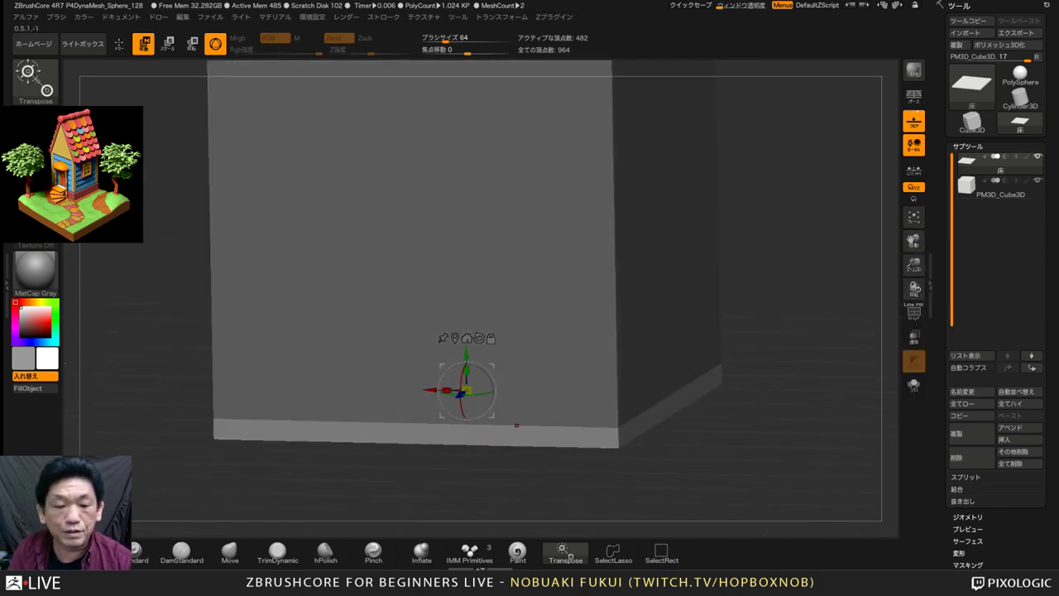
{"action": "left_click_drag", "start_coordinate": [769, 376], "coordinate": [794, 399], "text": "alt"}
{"action": "left_click_drag", "start_coordinate": [794, 399], "coordinate": [764, 412]}
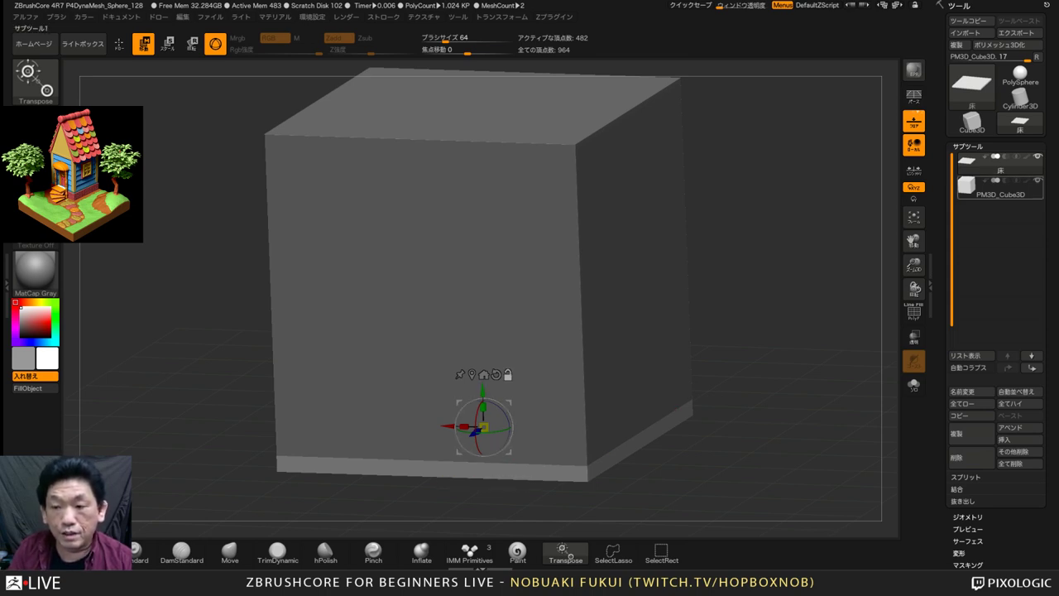
{"action": "mouse_move", "coordinate": [999, 187]}
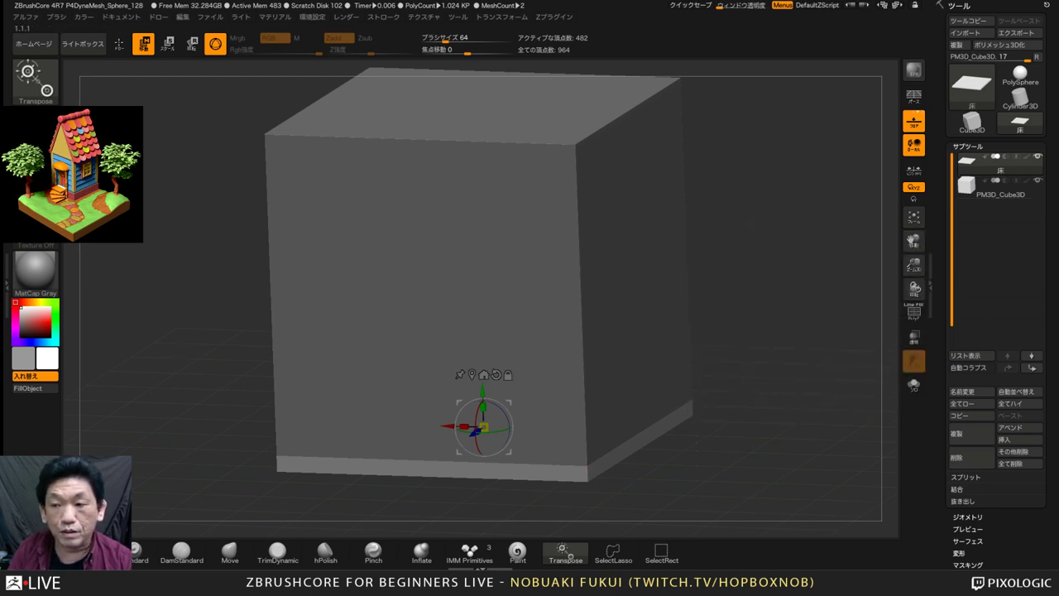
{"action": "left_click_drag", "start_coordinate": [786, 331], "coordinate": [732, 362], "text": "alt"}
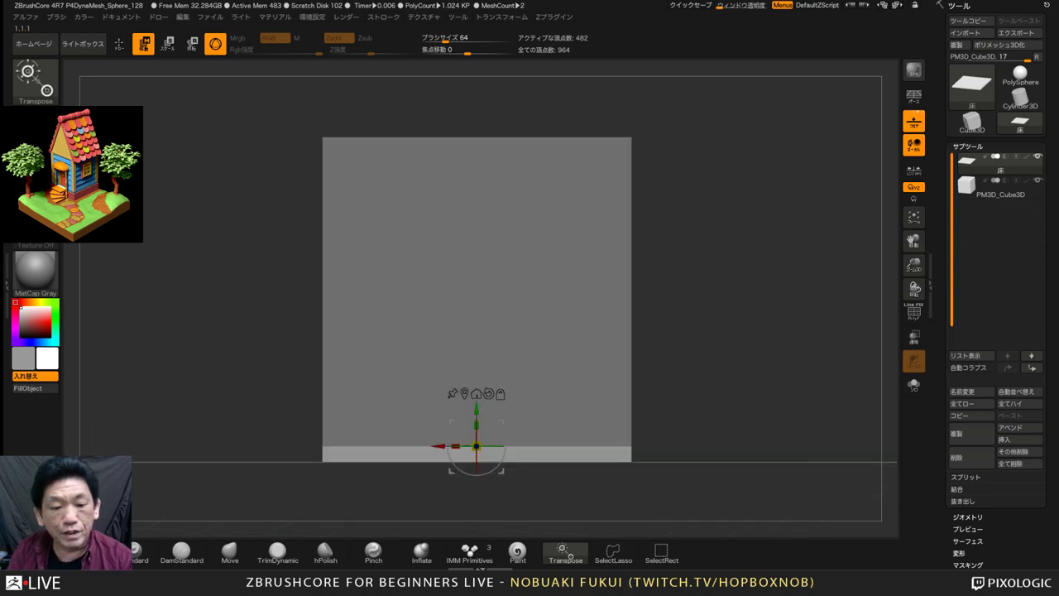
{"action": "left_click_drag", "start_coordinate": [777, 335], "coordinate": [703, 368]}
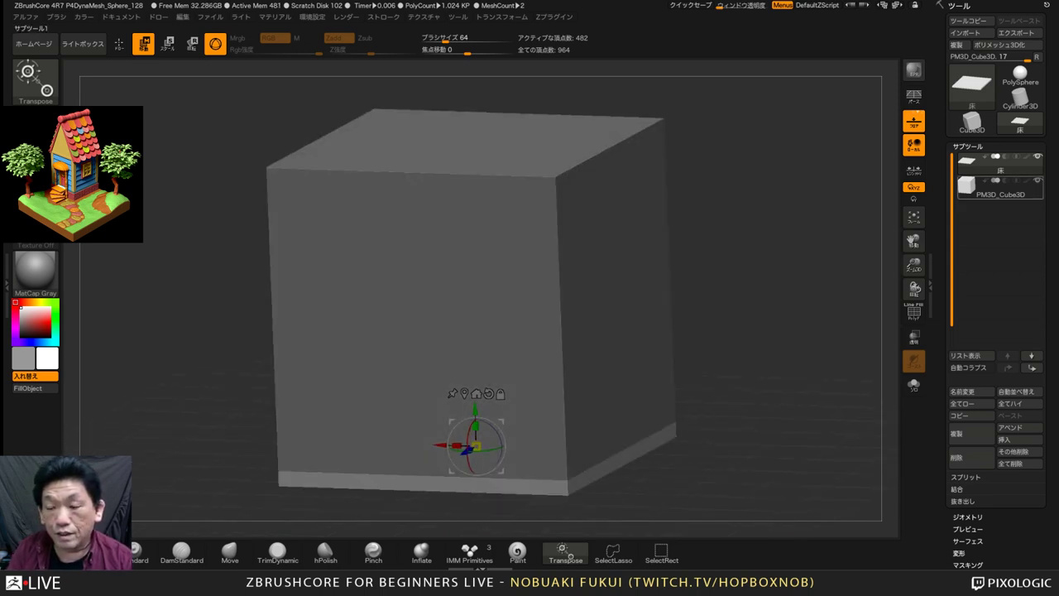
Select the PM3D_Cube3D subtool and rename it 壁
{"action": "left_click", "coordinate": [990, 189]}
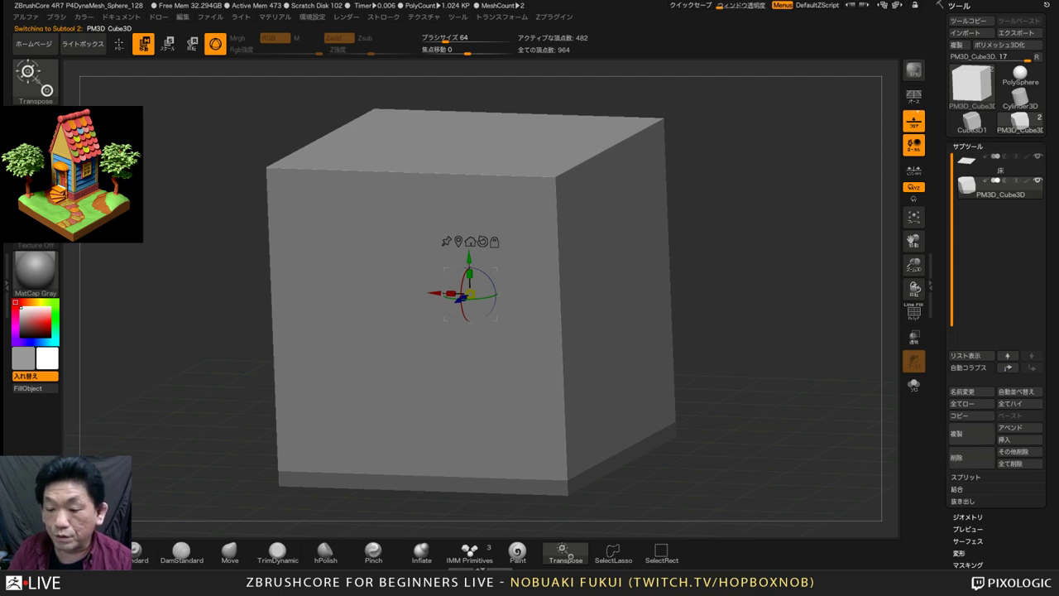
{"action": "left_click", "coordinate": [971, 391]}
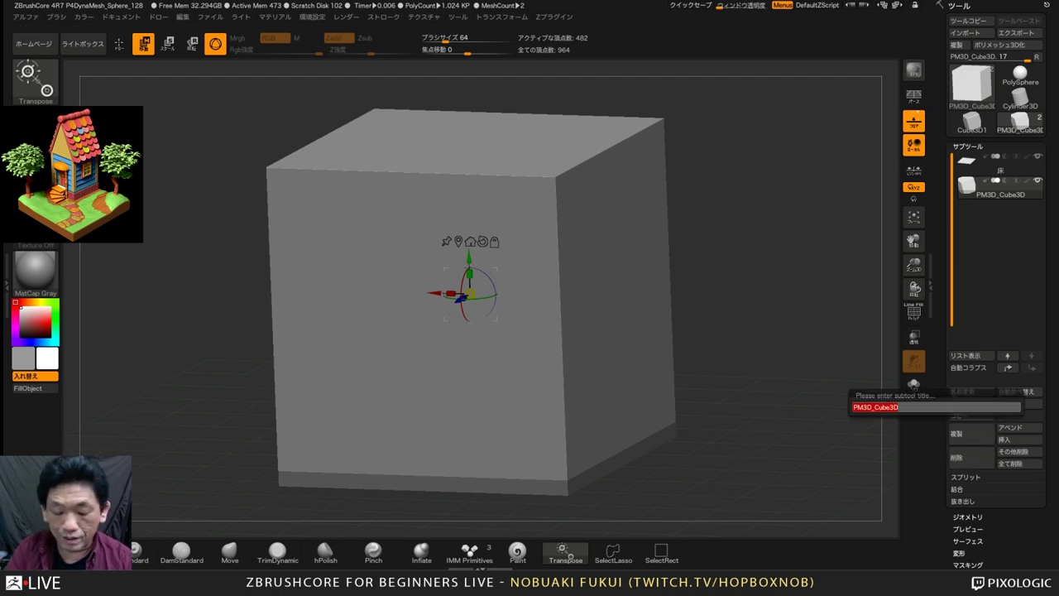
{"action": "key", "text": "BackSpace"}
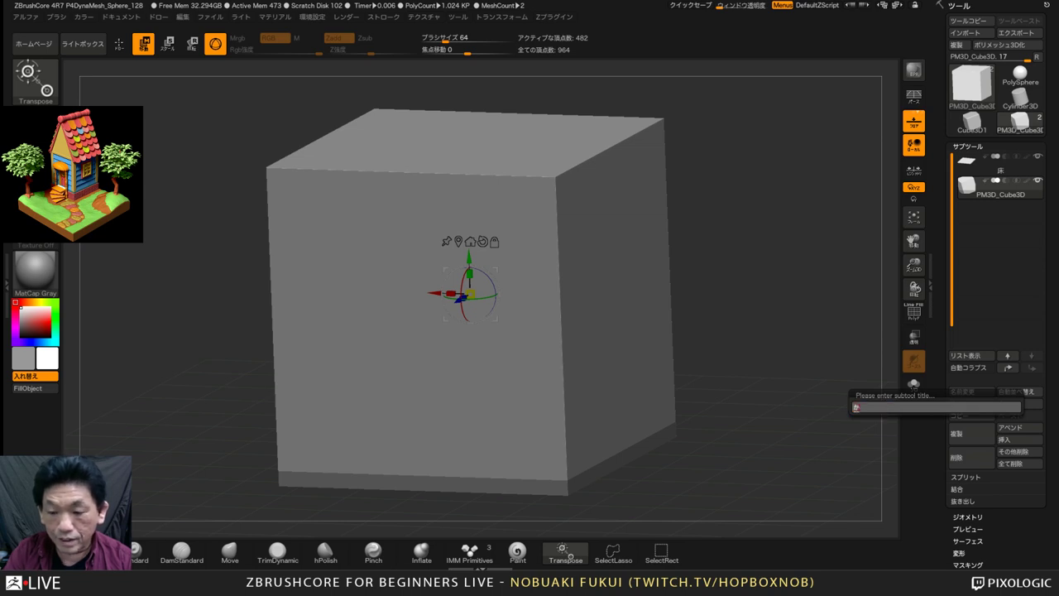
{"action": "key", "text": "Return"}
{"action": "key", "text": "Return"}
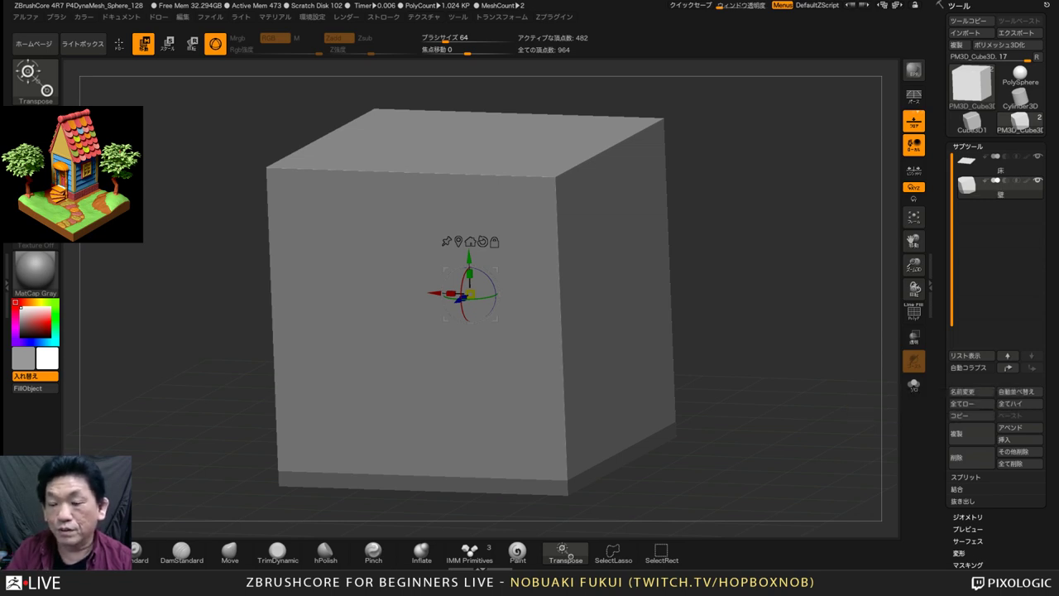
Try shrinking the 壁 cube about its center and lowering it toward the floor slab, and undo the changes
{"action": "left_click_drag", "start_coordinate": [745, 315], "coordinate": [782, 330]}
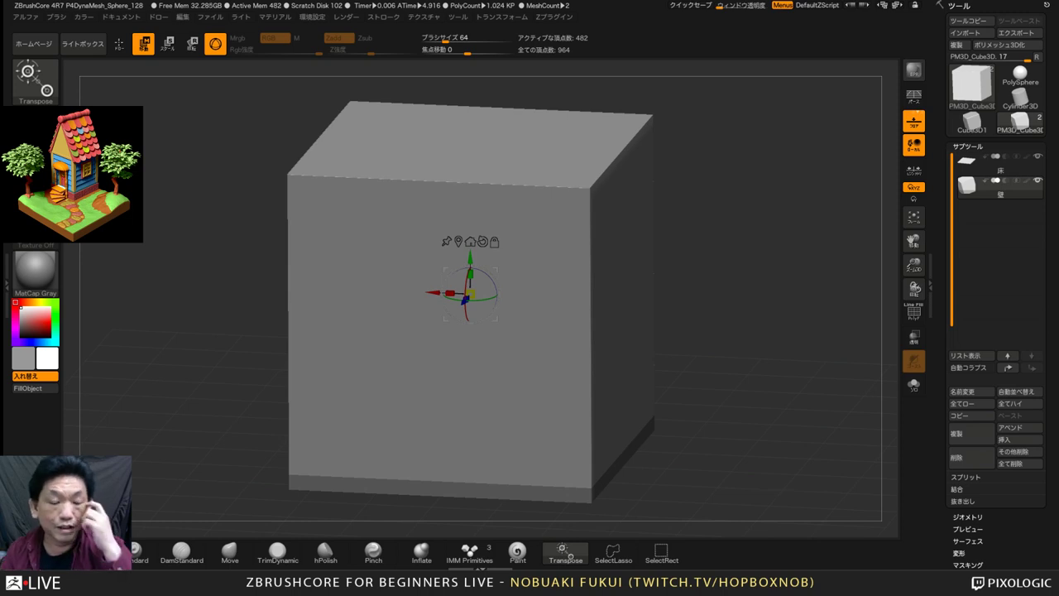
{"action": "left_click_drag", "start_coordinate": [744, 314], "coordinate": [769, 319], "text": "shift"}
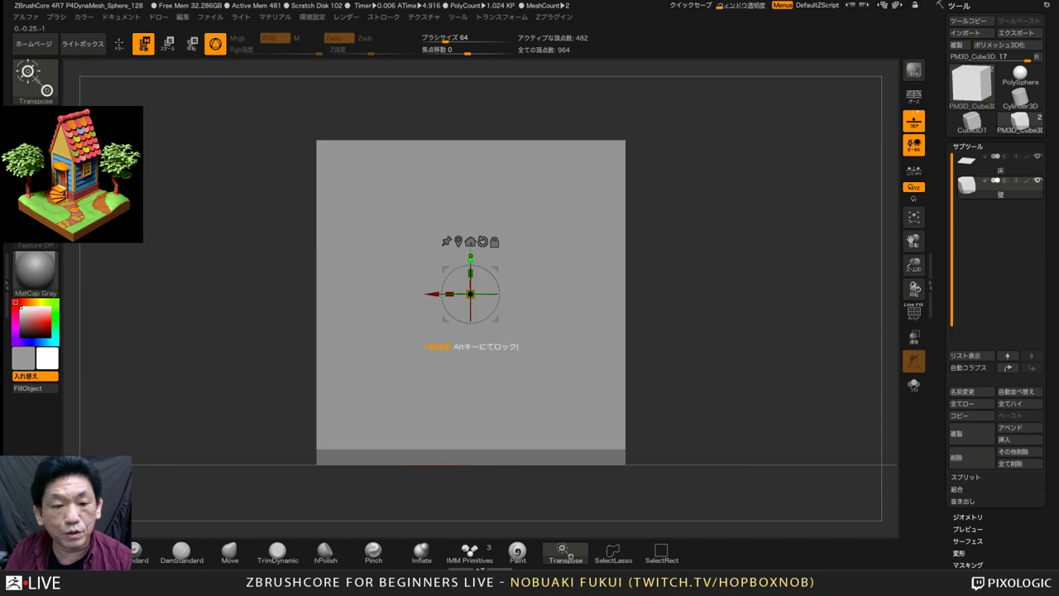
{"action": "left_click_drag", "start_coordinate": [728, 306], "coordinate": [668, 329]}
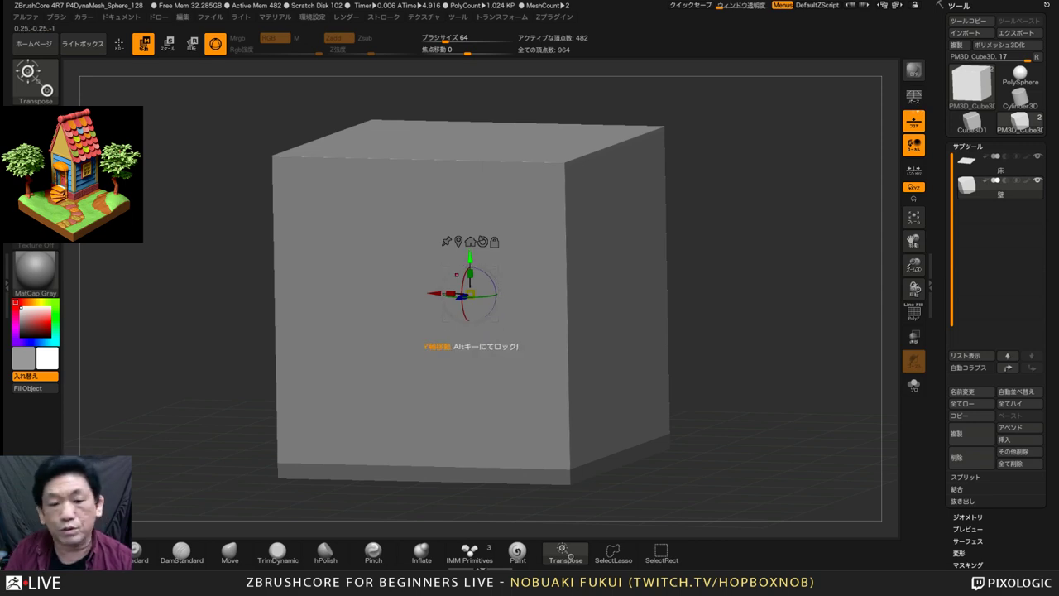
{"action": "right_click_drag", "start_coordinate": [591, 230], "coordinate": [559, 263], "text": "shift"}
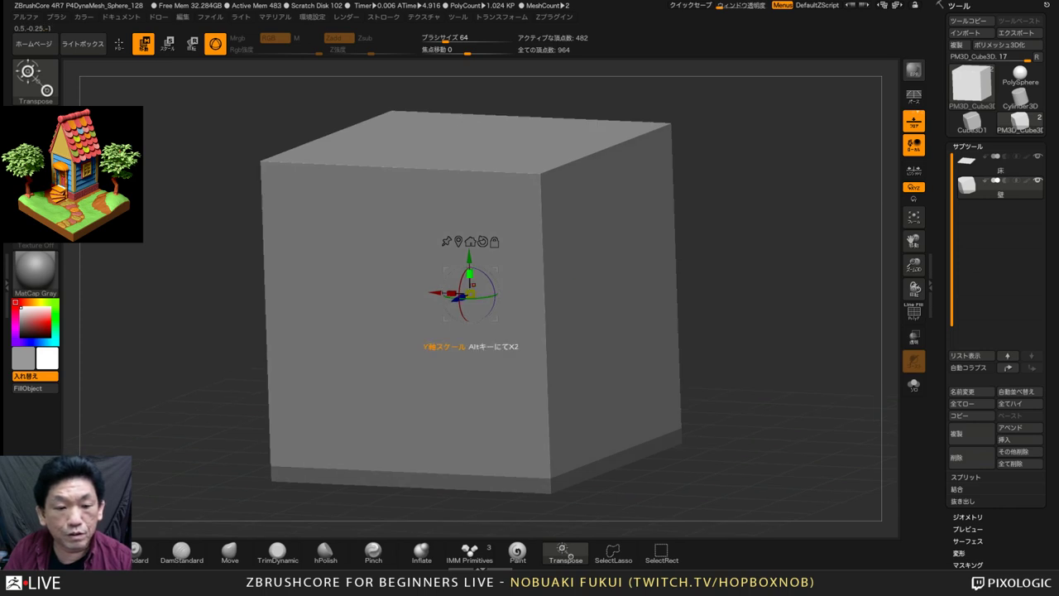
{"action": "left_click_drag", "start_coordinate": [469, 274], "coordinate": [470, 294]}
{"action": "right_click_drag", "start_coordinate": [546, 248], "coordinate": [494, 242]}
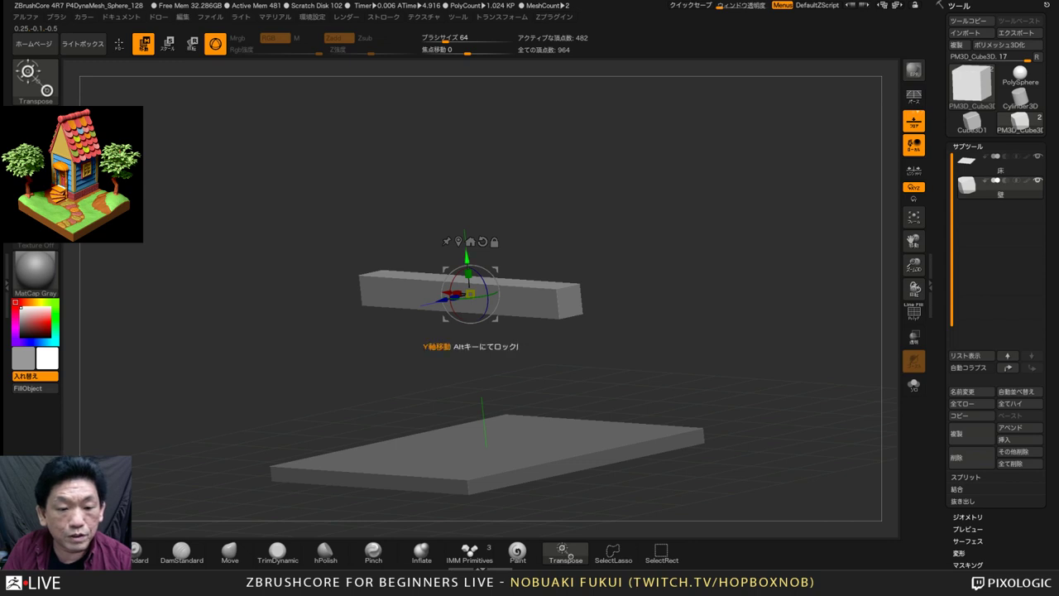
{"action": "left_click_drag", "start_coordinate": [469, 294], "coordinate": [484, 432]}
{"action": "right_click_drag", "start_coordinate": [488, 431], "coordinate": [579, 422]}
{"action": "key", "text": "ctrl+z"}
{"action": "key", "text": "ctrl+z"}
{"action": "key", "text": "ctrl+z"}
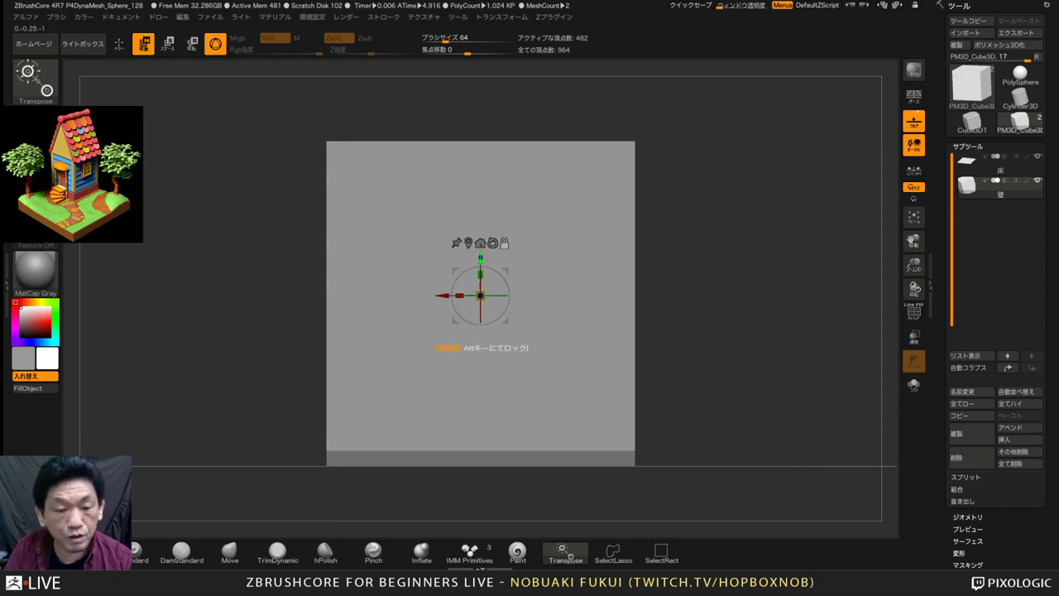
Try placing the gizmo's pivot at the 壁 cube's bottom face and side edge, and return it to the cube's center
{"action": "left_click_drag", "start_coordinate": [479, 258], "coordinate": [480, 397]}
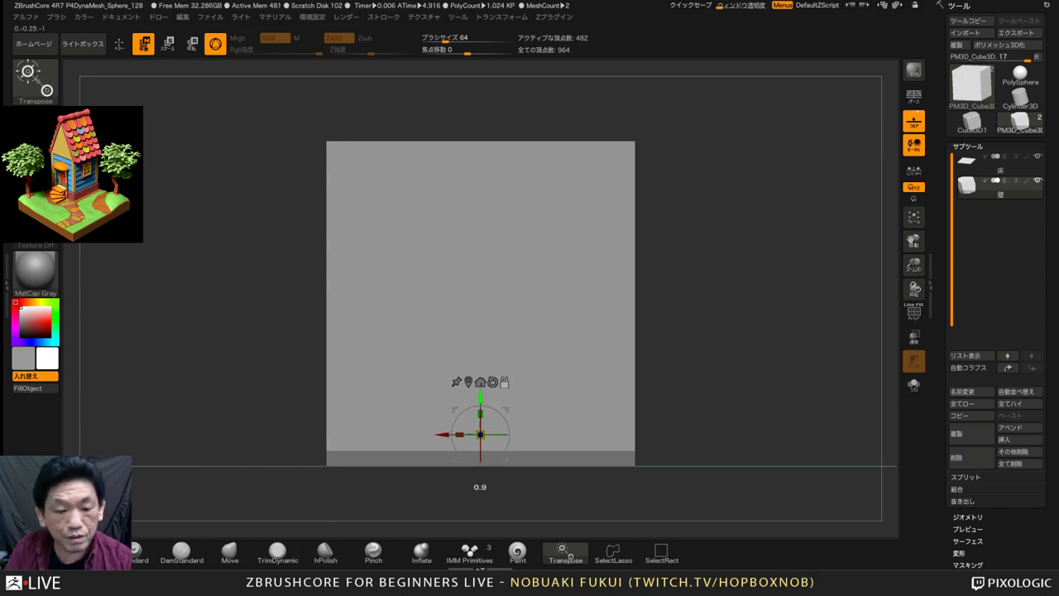
{"action": "left_click_drag", "start_coordinate": [480, 434], "coordinate": [479, 450]}
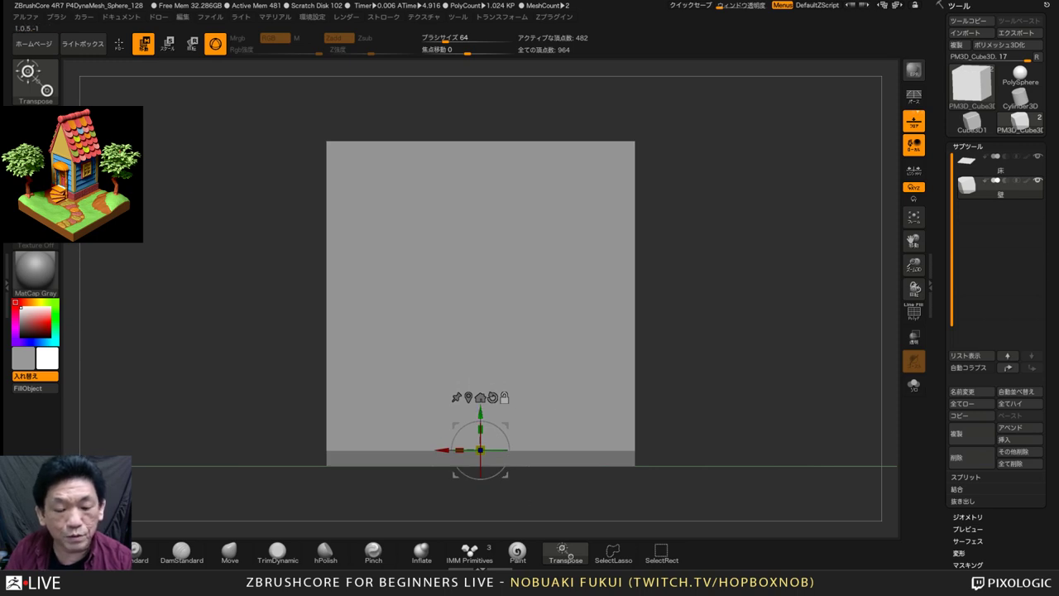
{"action": "left_click_drag", "start_coordinate": [703, 397], "coordinate": [288, 450]}
{"action": "right_click_drag", "start_coordinate": [403, 450], "coordinate": [500, 395]}
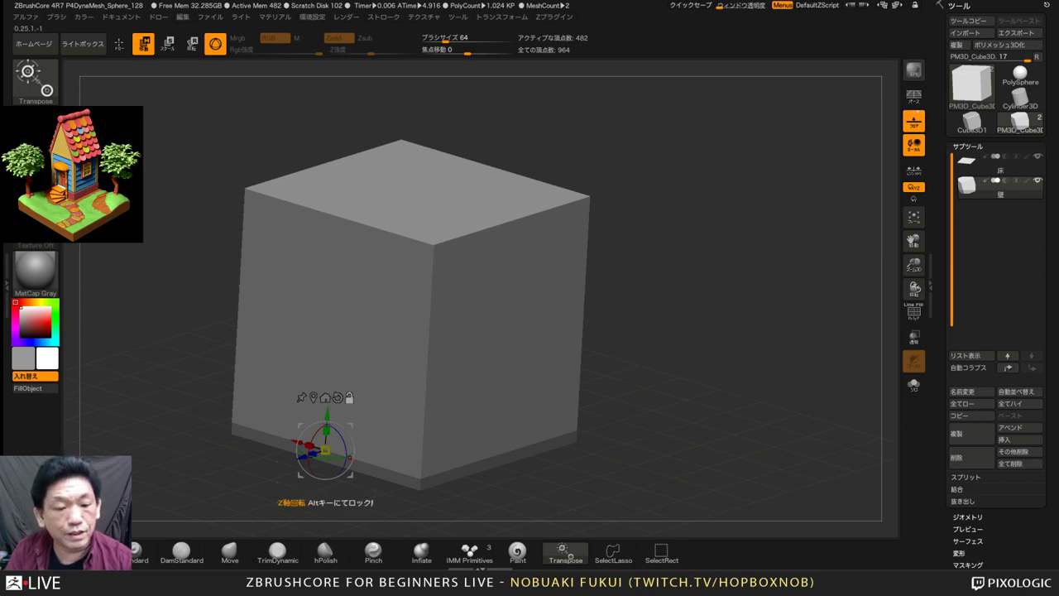
{"action": "left_click_drag", "start_coordinate": [325, 450], "coordinate": [348, 435]}
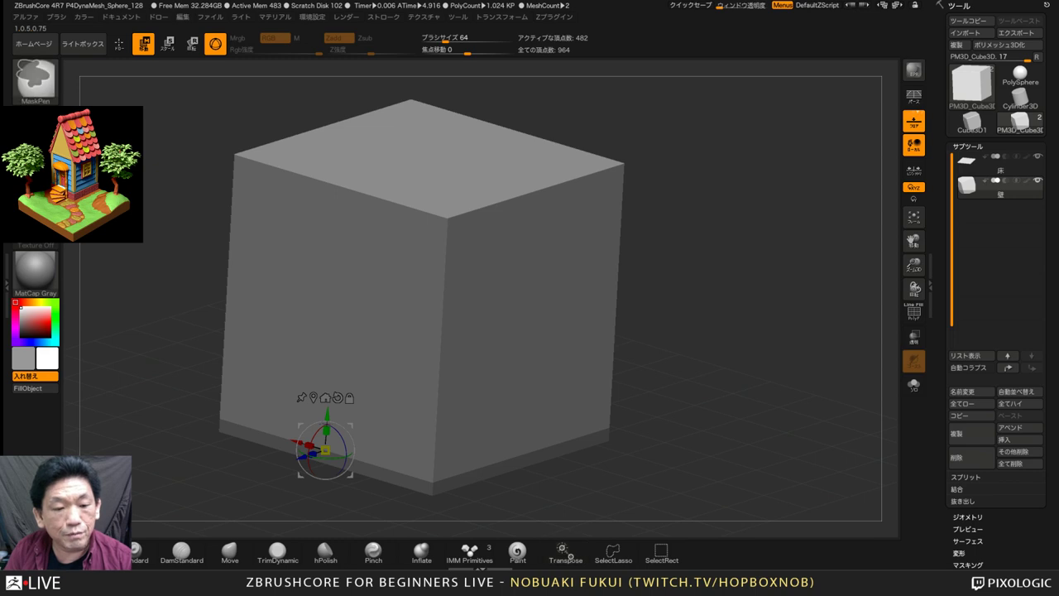
{"action": "left_click", "coordinate": [325, 398], "text": "alt"}
{"action": "left_click", "coordinate": [402, 371], "text": "alt"}
{"action": "left_click_drag", "start_coordinate": [355, 500], "coordinate": [414, 488], "text": "shift"}
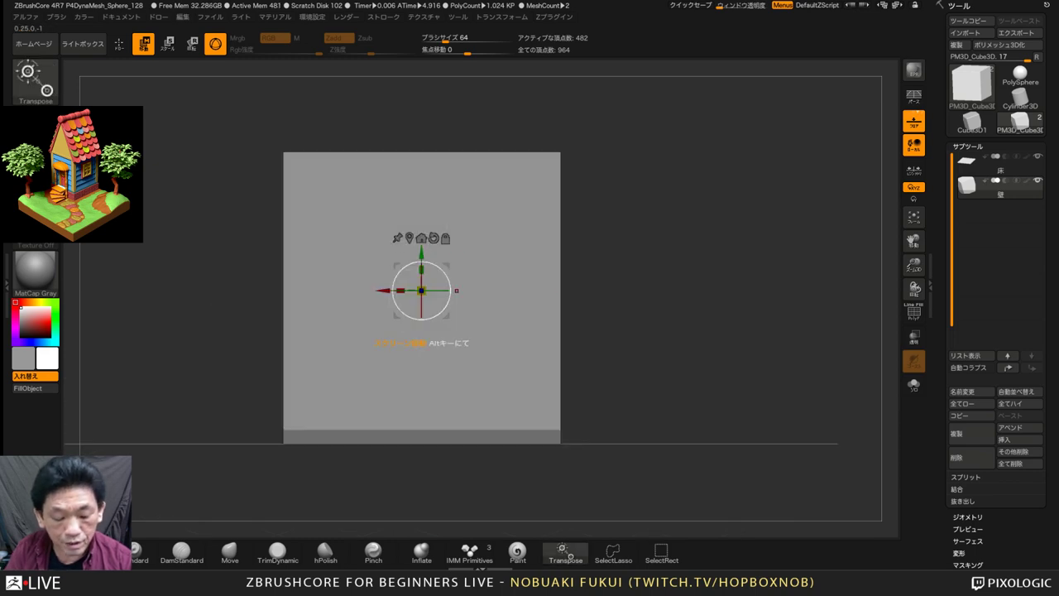
Place the gizmo's pivot at the middle of the 壁 cube's outer bottom edge, level with the slab's top face
{"action": "left_click_drag", "start_coordinate": [421, 253], "coordinate": [421, 275], "text": "alt"}
{"action": "left_click_drag", "start_coordinate": [421, 312], "coordinate": [421, 429], "text": "alt"}
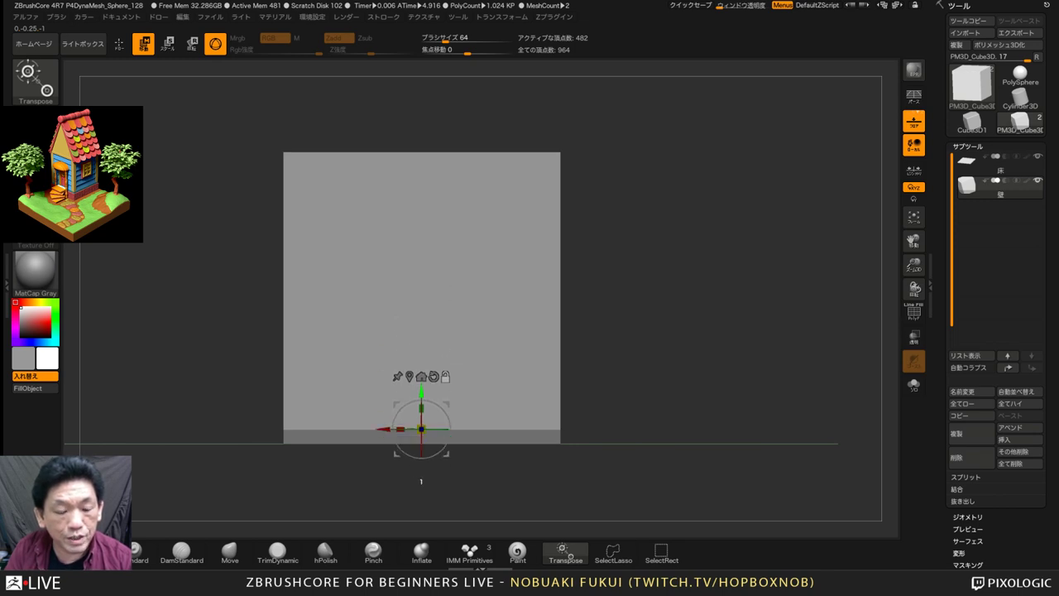
{"action": "left_click_drag", "start_coordinate": [592, 387], "coordinate": [463, 398]}
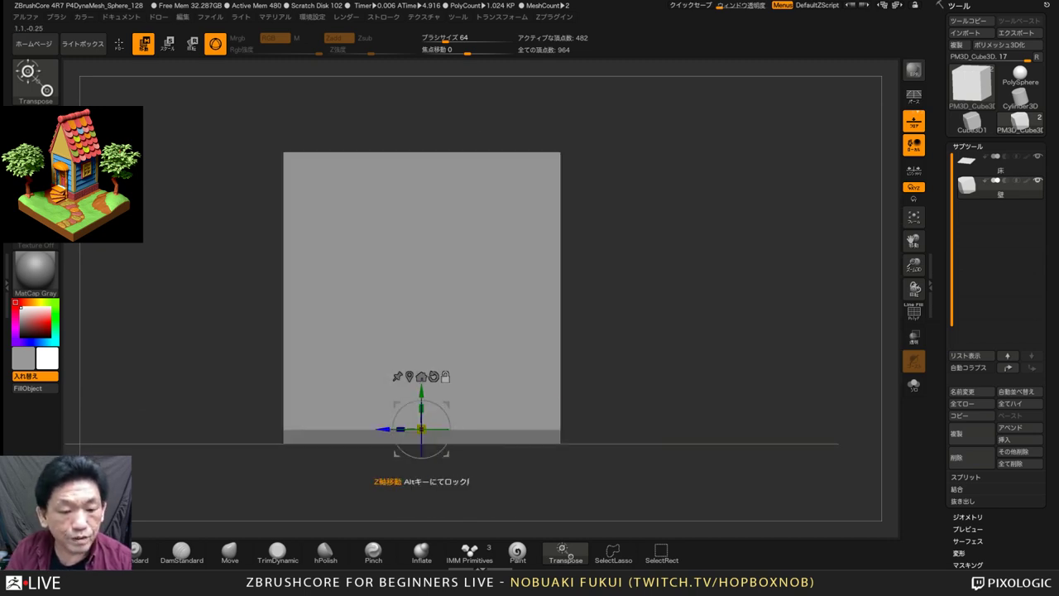
{"action": "left_click_drag", "start_coordinate": [400, 428], "coordinate": [262, 429]}
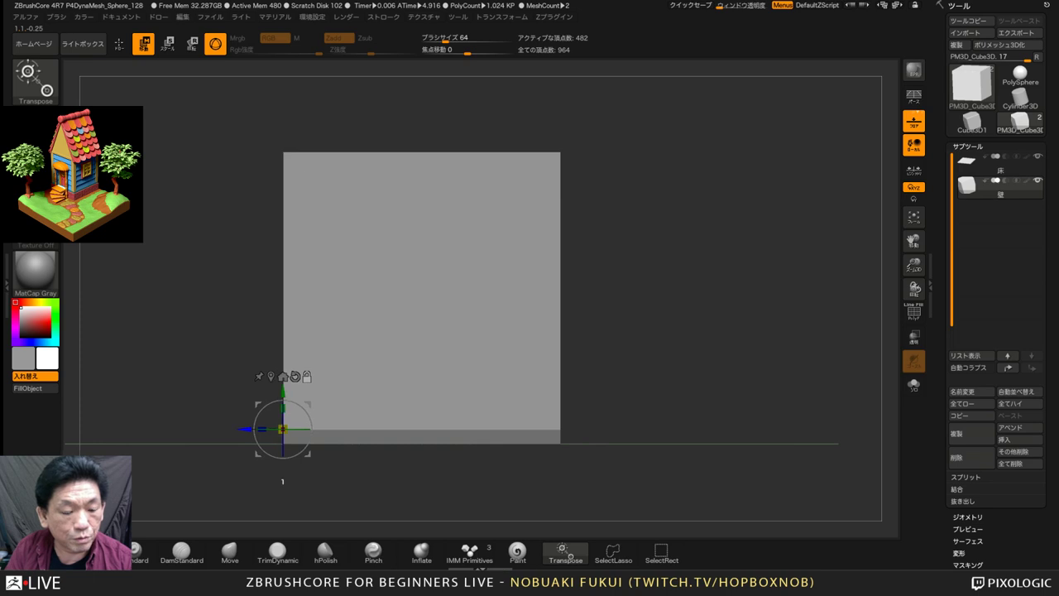
{"action": "left_click_drag", "start_coordinate": [628, 364], "coordinate": [854, 402]}
{"action": "left_click_drag", "start_coordinate": [854, 402], "coordinate": [739, 415]}
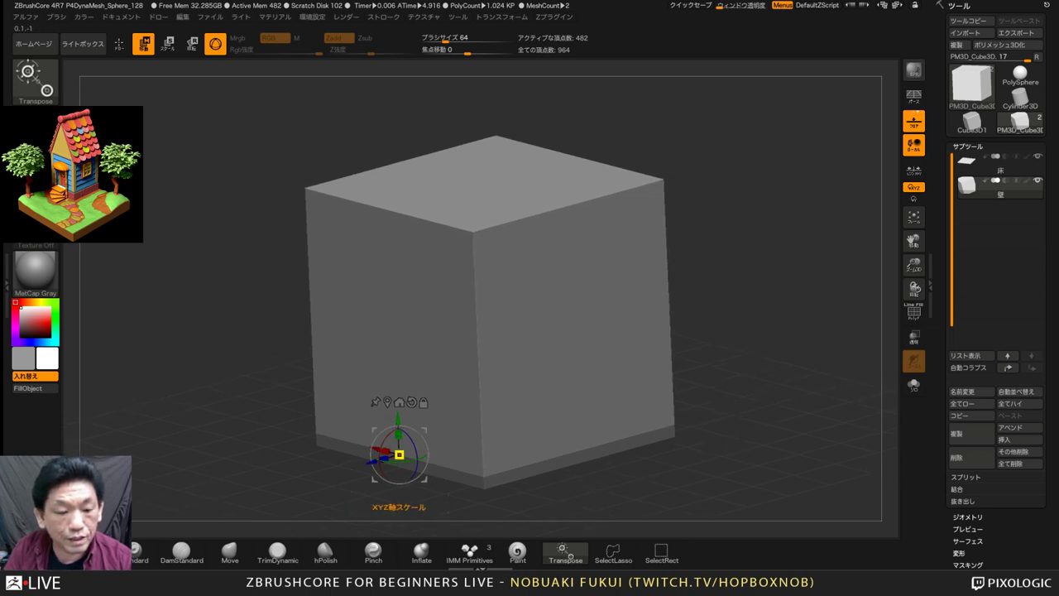
Scale the 壁 cube down in height and thickness from its outer bottom edge to form a low, thin board along the slab's edge
{"action": "left_click_drag", "start_coordinate": [398, 434], "coordinate": [447, 442]}
{"action": "left_click_drag", "start_coordinate": [628, 273], "coordinate": [579, 299]}
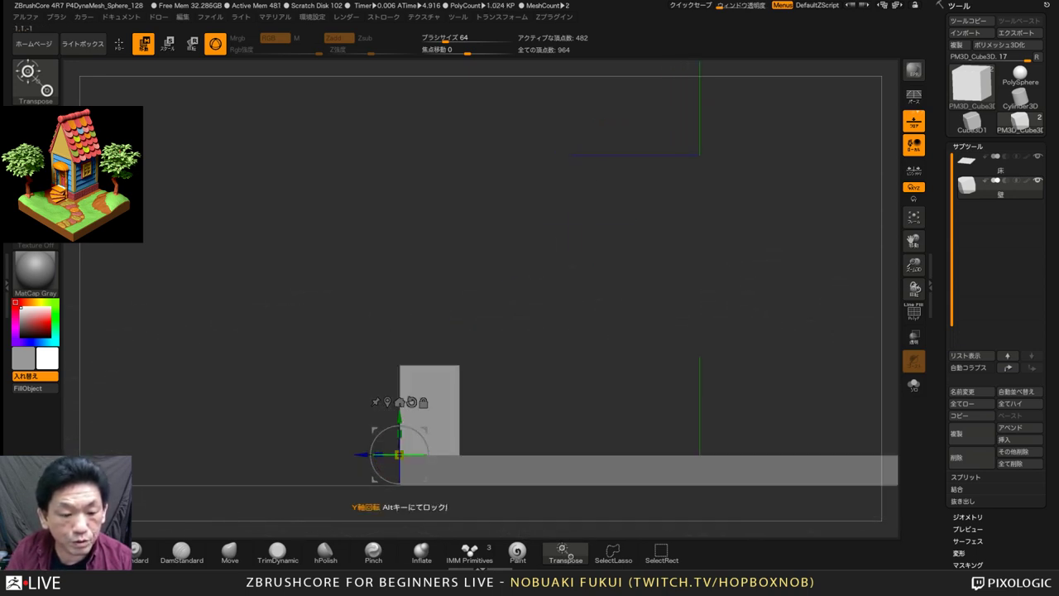
{"action": "left_click_drag", "start_coordinate": [378, 454], "coordinate": [401, 455]}
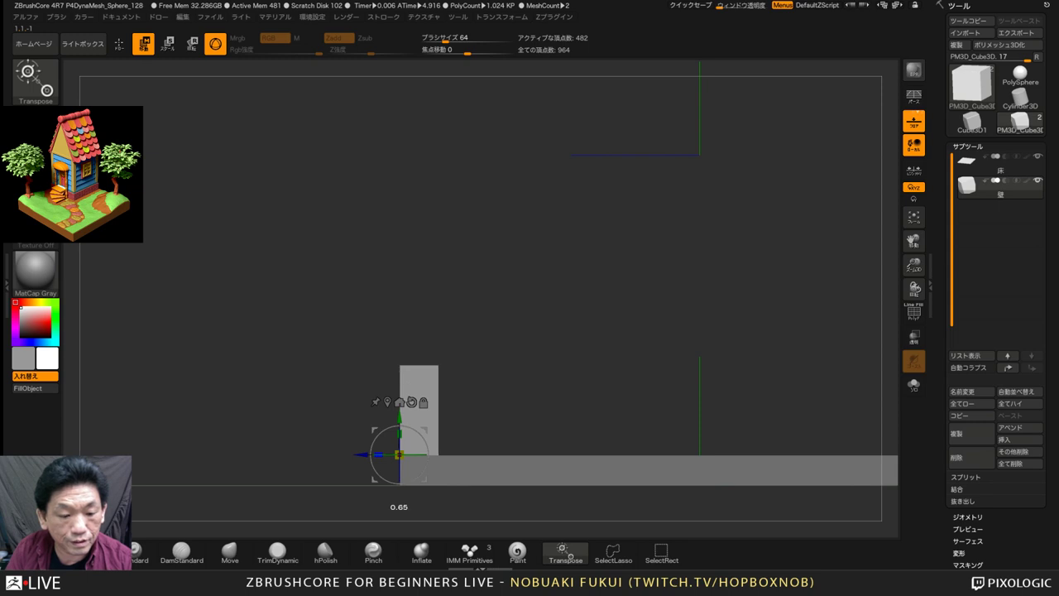
{"action": "left_click_drag", "start_coordinate": [546, 273], "coordinate": [875, 227]}
{"action": "left_click_drag", "start_coordinate": [703, 240], "coordinate": [703, 297], "text": "alt"}
{"action": "mouse_move", "coordinate": [703, 296]}
{"action": "left_mouse_down", "text": "alt"}
{"action": "mouse_move", "coordinate": [850, 276]}
{"action": "mouse_move", "coordinate": [748, 282]}
{"action": "mouse_move", "coordinate": [704, 307]}
{"action": "left_mouse_up", "text": "alt"}
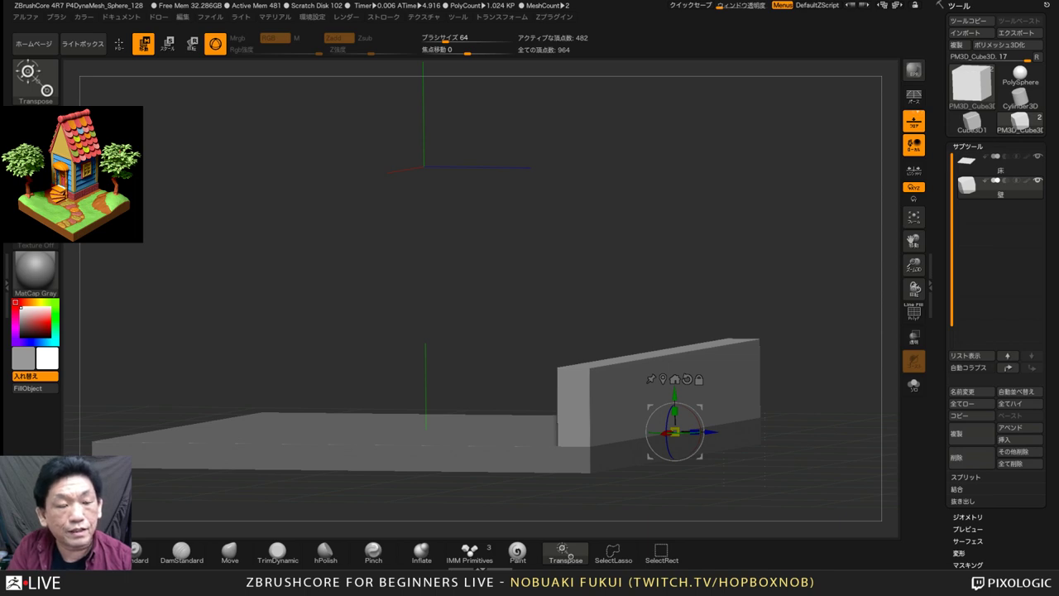
{"action": "mouse_move", "coordinate": [786, 273]}
{"action": "left_mouse_down"}
{"action": "mouse_move", "coordinate": [821, 297]}
{"action": "mouse_move", "coordinate": [778, 291]}
{"action": "mouse_move", "coordinate": [774, 269]}
{"action": "mouse_move", "coordinate": [805, 273]}
{"action": "mouse_move", "coordinate": [773, 279]}
{"action": "mouse_move", "coordinate": [799, 275]}
{"action": "left_mouse_up"}
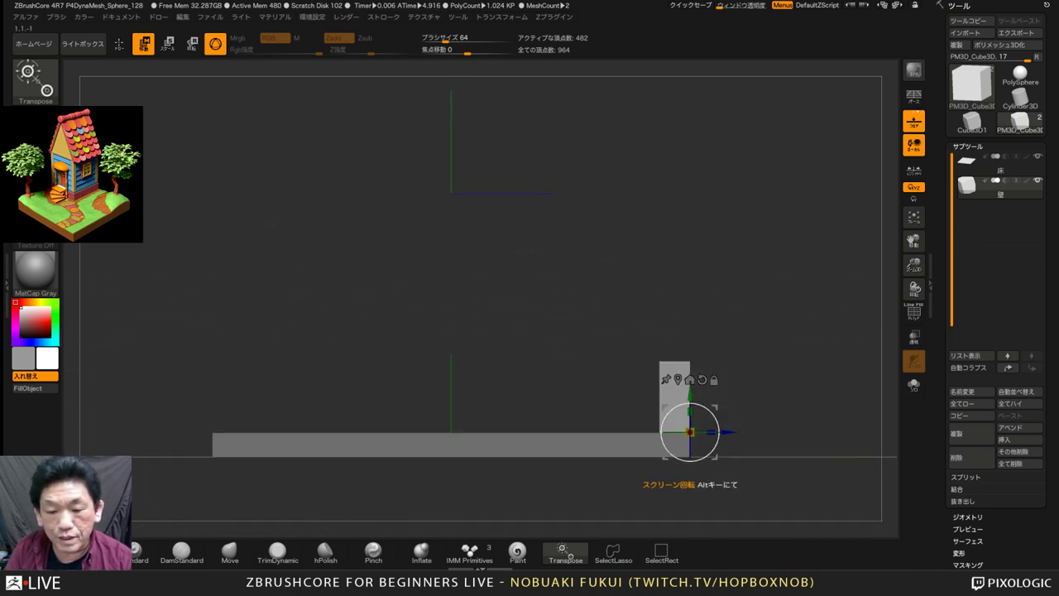
Try tilting the 壁 board around its outer bottom edge, and undo the attempts
{"action": "left_click_drag", "start_coordinate": [719, 432], "coordinate": [718, 424]}
{"action": "key", "text": "ctrl+z"}
{"action": "left_click_drag", "start_coordinate": [801, 274], "coordinate": [764, 287]}
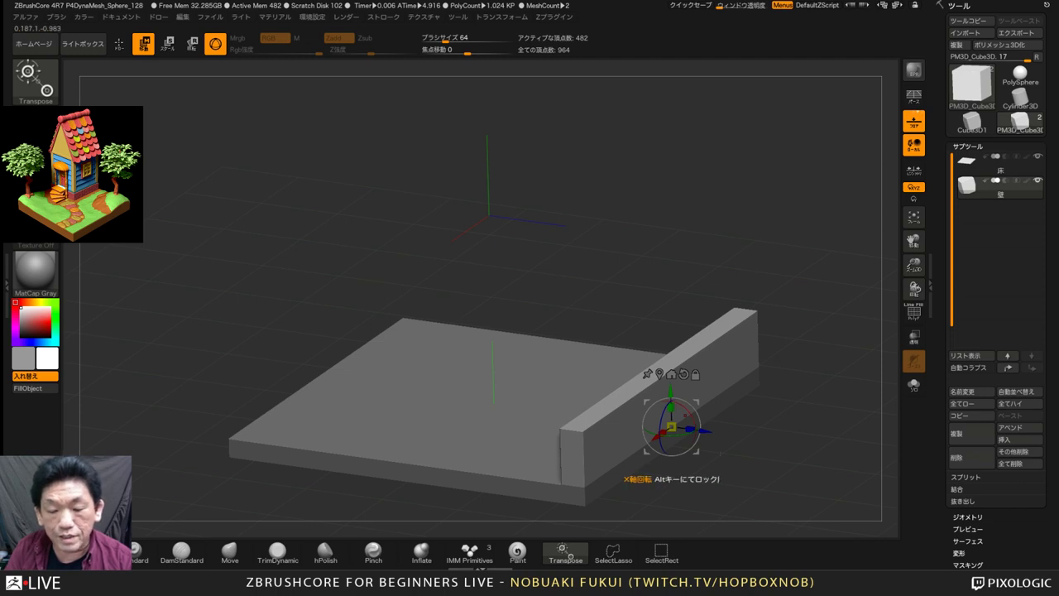
{"action": "left_click_drag", "start_coordinate": [692, 431], "coordinate": [817, 513]}
{"action": "key", "text": "ctrl+z"}
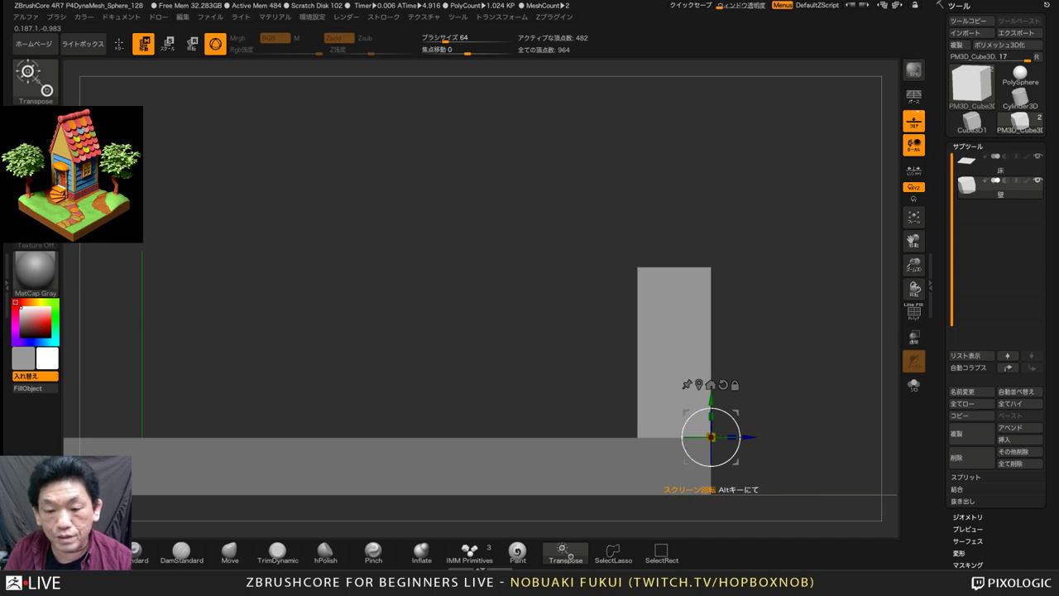
Rotate the 壁 board 10° inward about its outer bottom edge and check its tilt on the slab
{"action": "left_click_drag", "start_coordinate": [731, 460], "coordinate": [735, 456]}
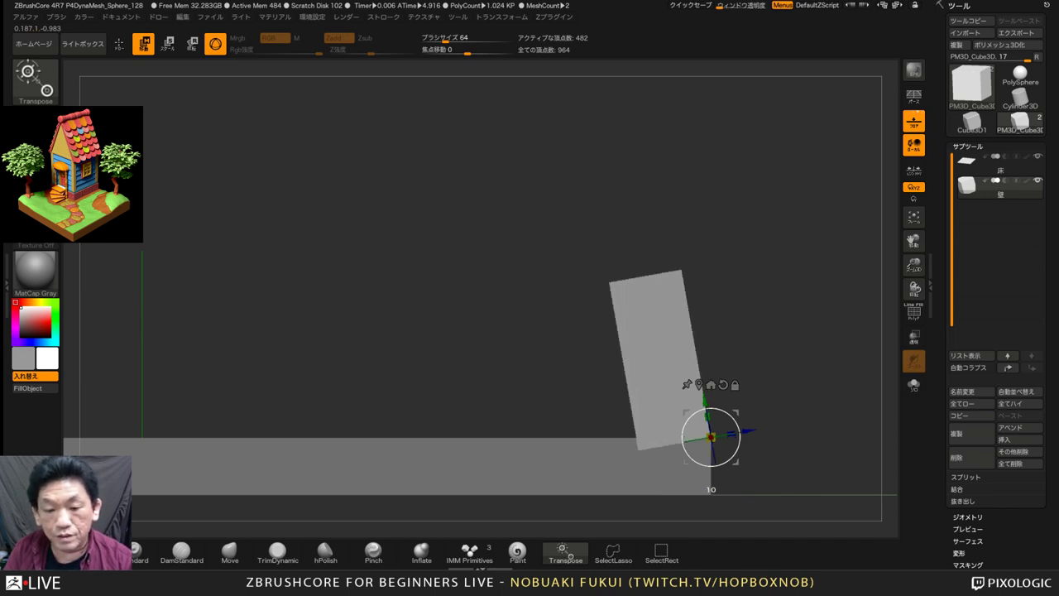
{"action": "mouse_move", "coordinate": [786, 347]}
{"action": "left_mouse_down", "text": "alt"}
{"action": "mouse_move", "coordinate": [662, 354]}
{"action": "mouse_move", "coordinate": [782, 368]}
{"action": "mouse_move", "coordinate": [784, 356]}
{"action": "left_mouse_up", "text": "alt"}
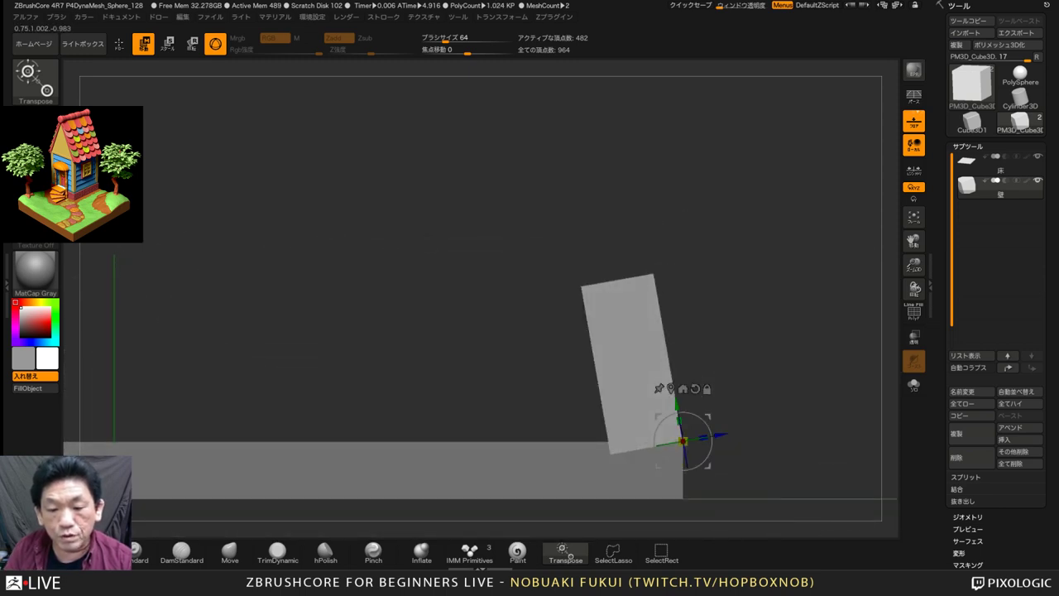
{"action": "left_click_drag", "start_coordinate": [677, 404], "coordinate": [677, 407]}
{"action": "mouse_move", "coordinate": [778, 347]}
{"action": "left_mouse_down"}
{"action": "mouse_move", "coordinate": [662, 347]}
{"action": "mouse_move", "coordinate": [778, 356]}
{"action": "left_mouse_up"}
{"action": "left_click_drag", "start_coordinate": [881, 227], "coordinate": [811, 257]}
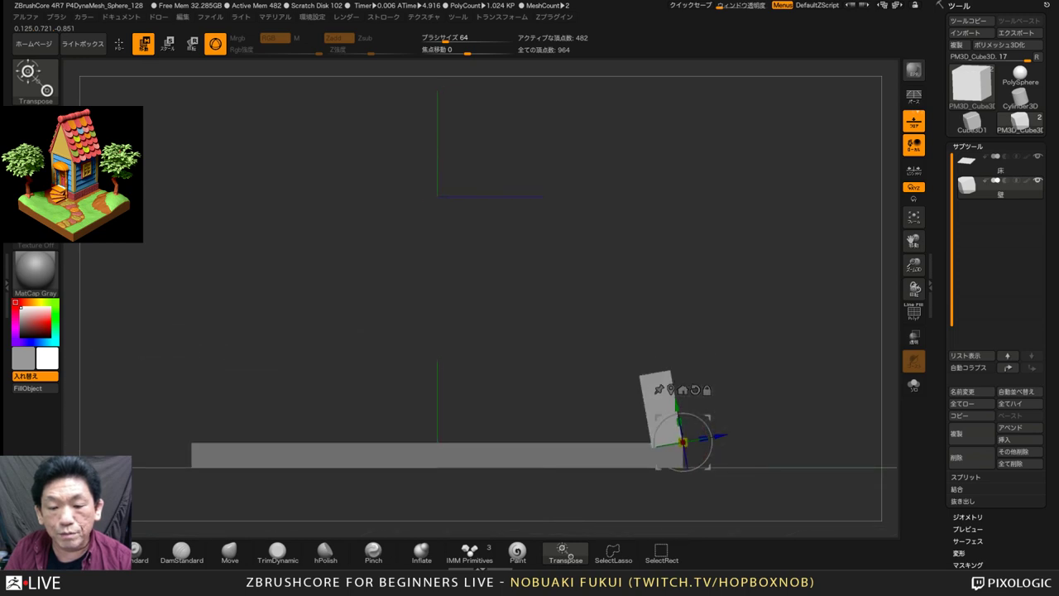
{"action": "left_click_drag", "start_coordinate": [794, 331], "coordinate": [796, 381], "text": "alt"}
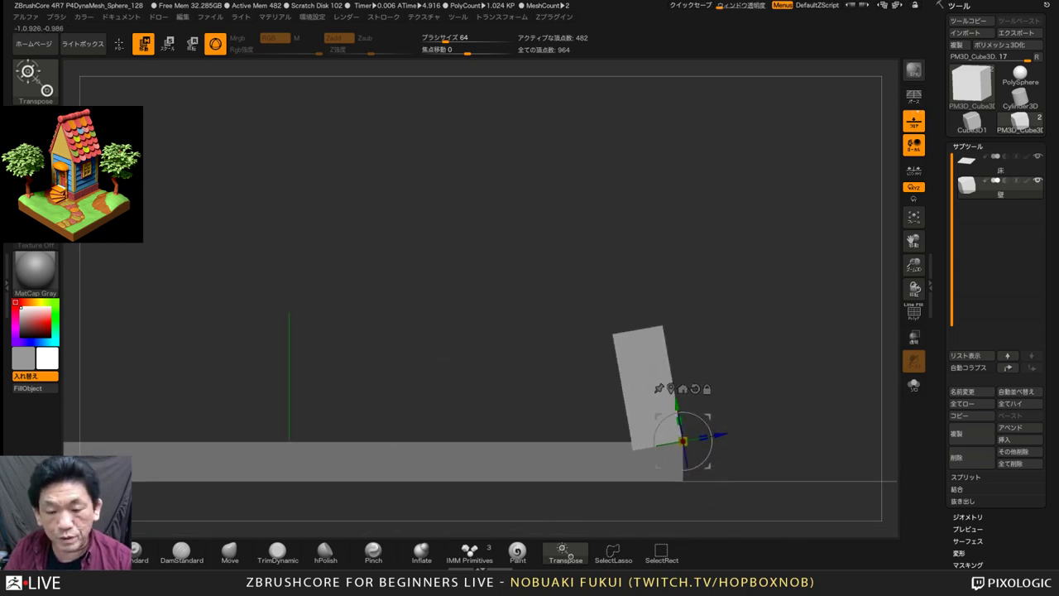
Try duplicating the tilted board upward along its own slanted axis, and undo the copies
{"action": "left_click_drag", "start_coordinate": [676, 403], "coordinate": [660, 303], "text": "ctrl"}
{"action": "left_click_drag", "start_coordinate": [664, 340], "coordinate": [660, 315], "text": "ctrl"}
{"action": "key", "text": "ctrl+z"}
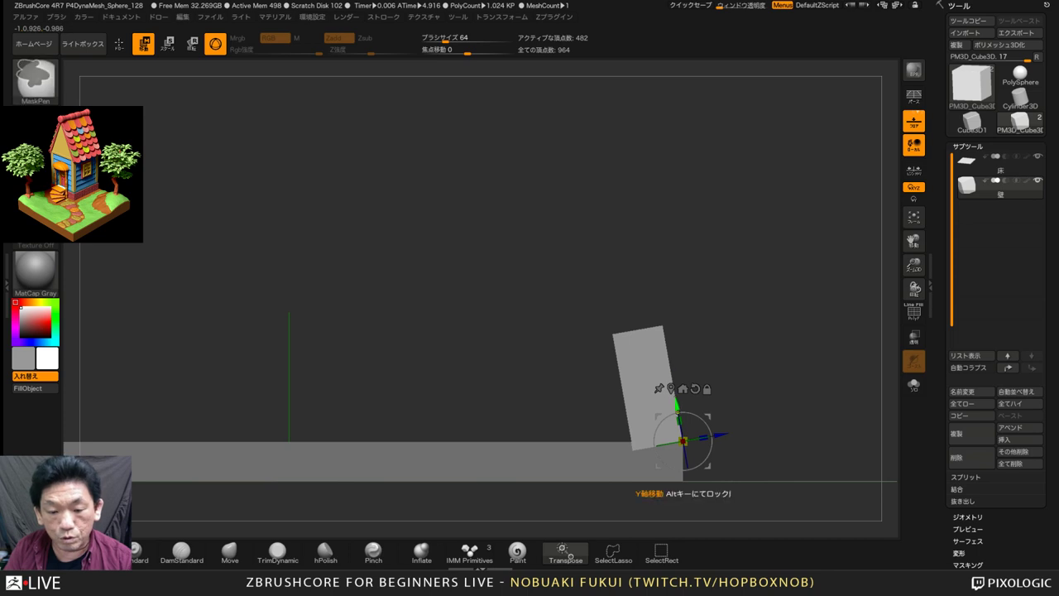
{"action": "left_click_drag", "start_coordinate": [676, 406], "coordinate": [645, 223], "text": "ctrl"}
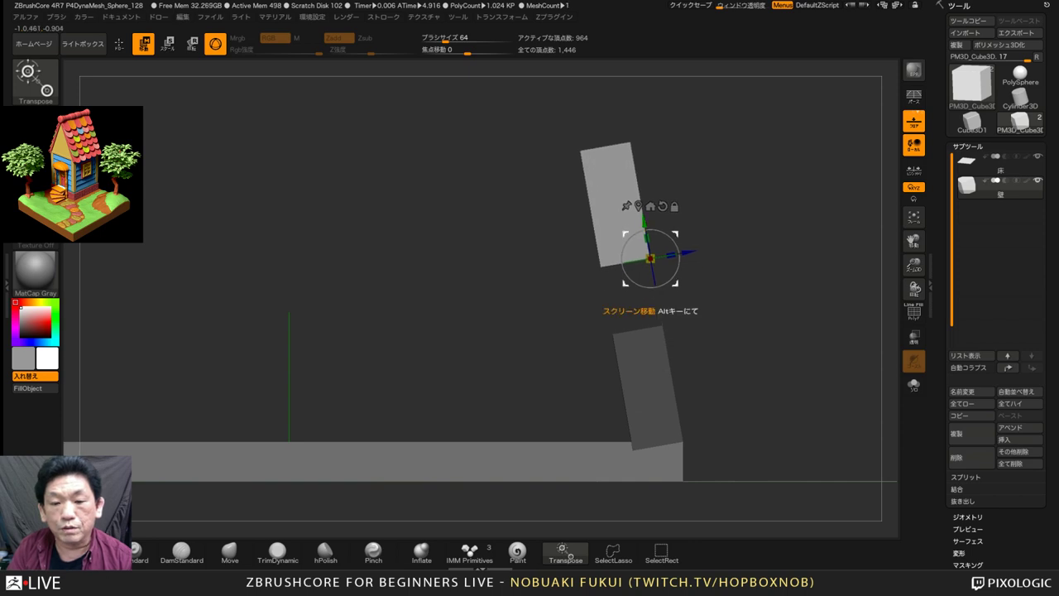
{"action": "key", "text": "ctrl+z"}
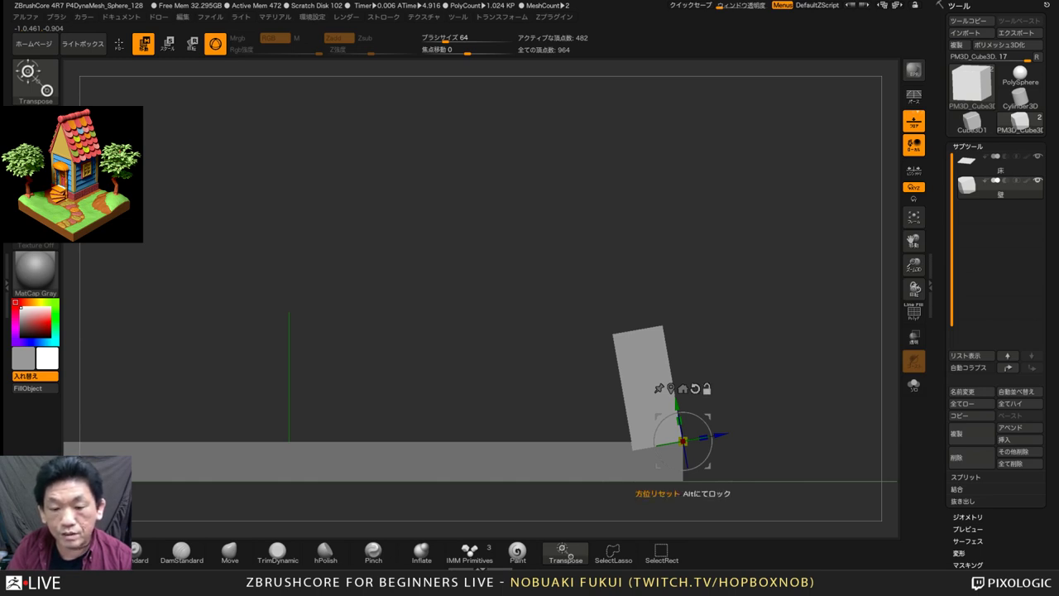
Reset the gizmo's orientation so its axes align with the world while the 壁 board stays tilted
{"action": "left_click", "coordinate": [694, 388]}
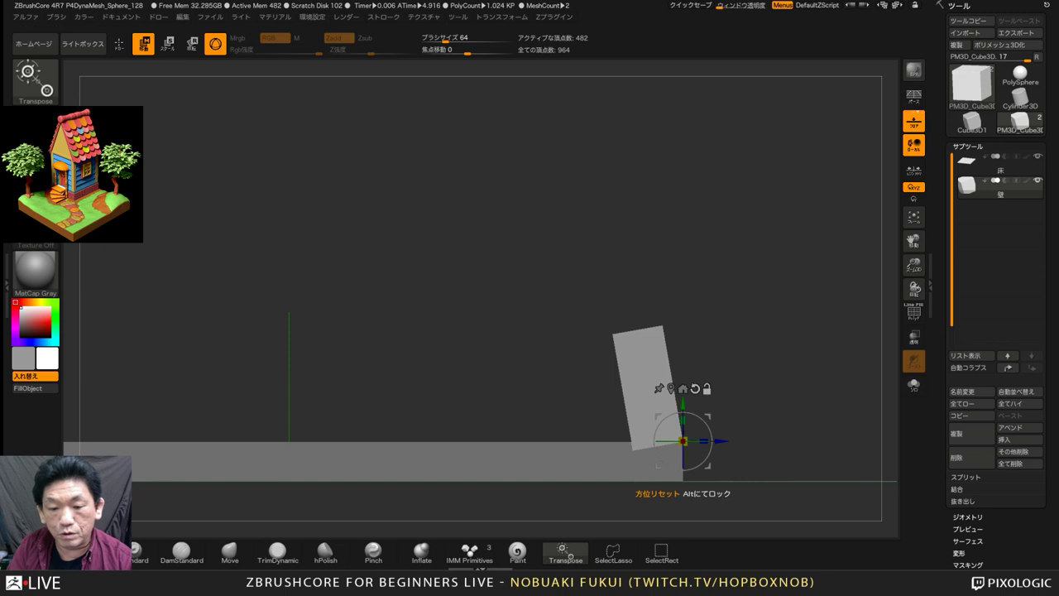
{"action": "mouse_move", "coordinate": [786, 331]}
{"action": "left_mouse_down"}
{"action": "mouse_move", "coordinate": [728, 343]}
{"action": "mouse_move", "coordinate": [784, 333]}
{"action": "left_mouse_up"}
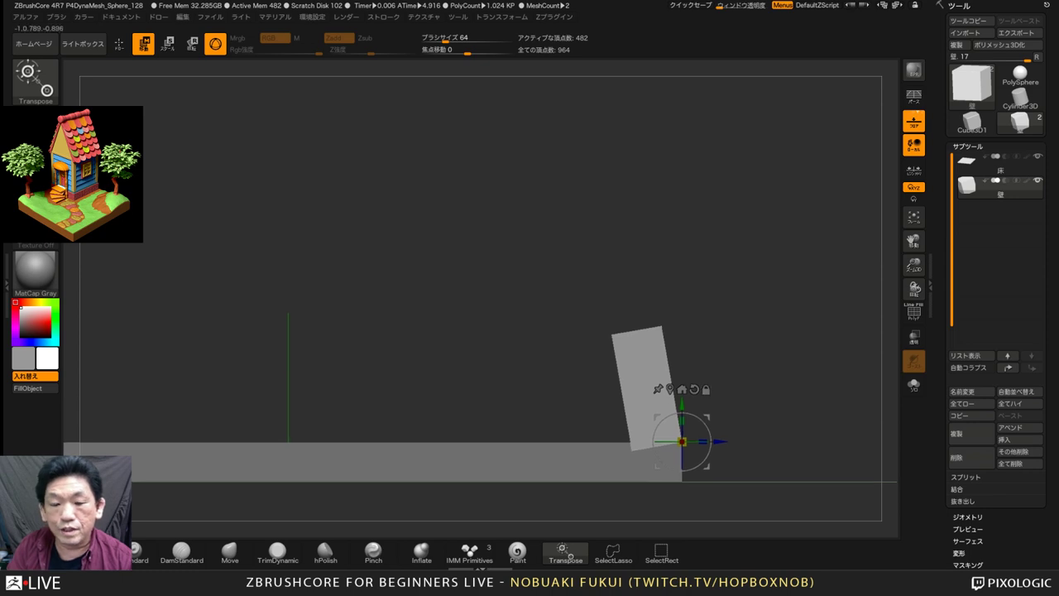
{"action": "scroll", "coordinate": [697, 388], "scroll_direction": "up", "scroll_amount": 1}
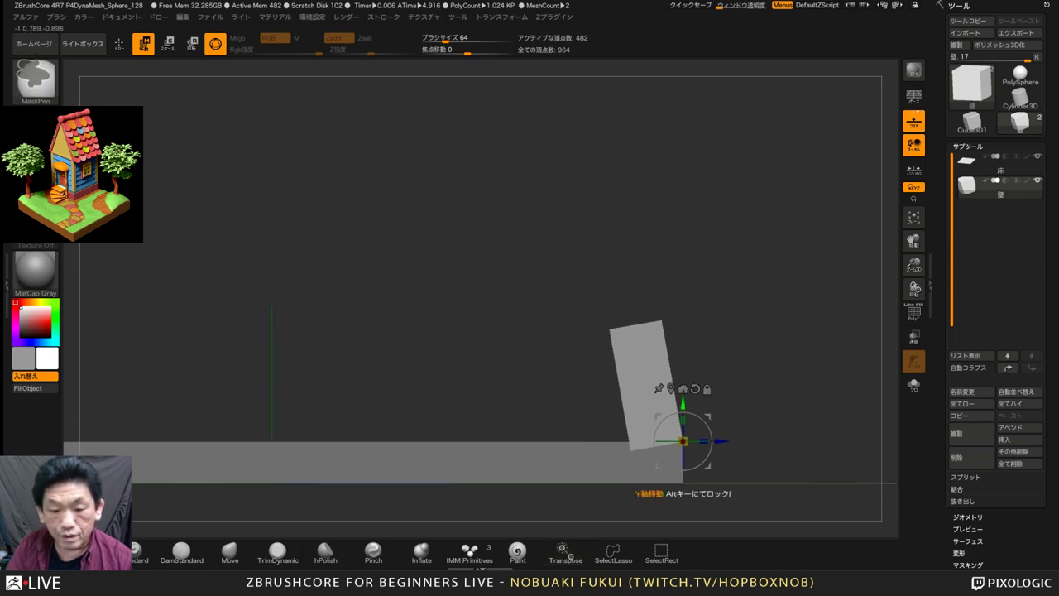
Duplicate the tilted board straight up with an offset of -0.3 so the copy slightly overlaps the board below
{"action": "left_click_drag", "start_coordinate": [683, 403], "coordinate": [682, 384], "text": "ctrl"}
{"action": "key", "text": "ctrl+z"}
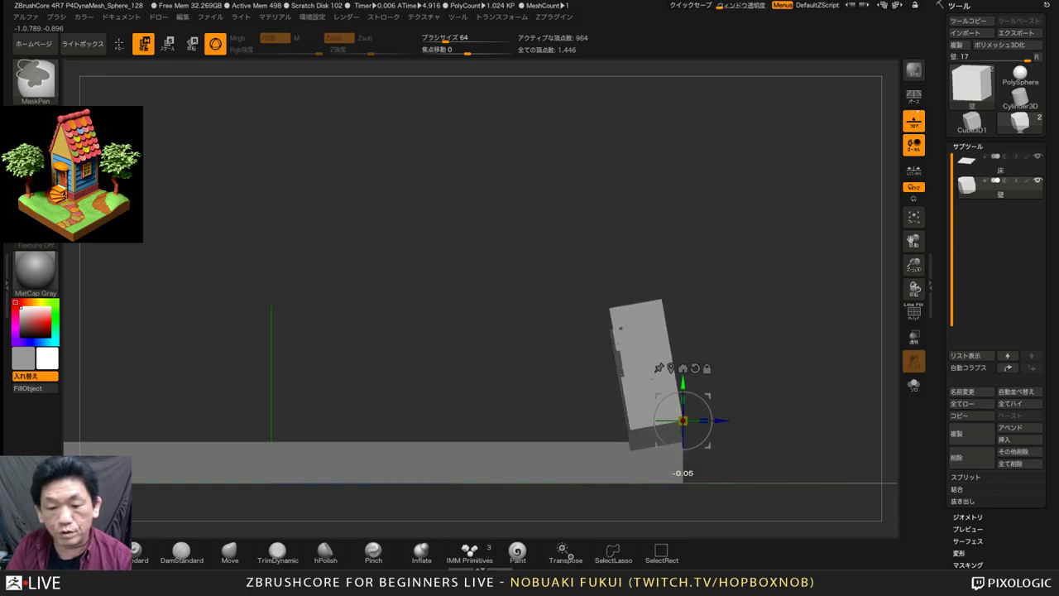
{"action": "left_click_drag", "start_coordinate": [683, 420], "coordinate": [683, 316], "text": "ctrl"}
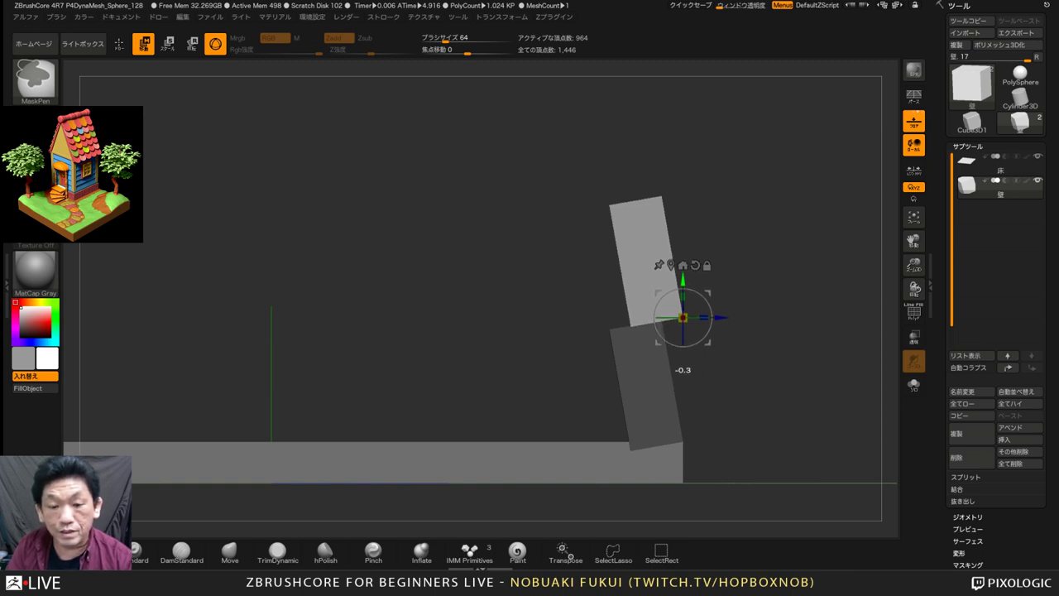
{"action": "key", "text": "ctrl+shift"}
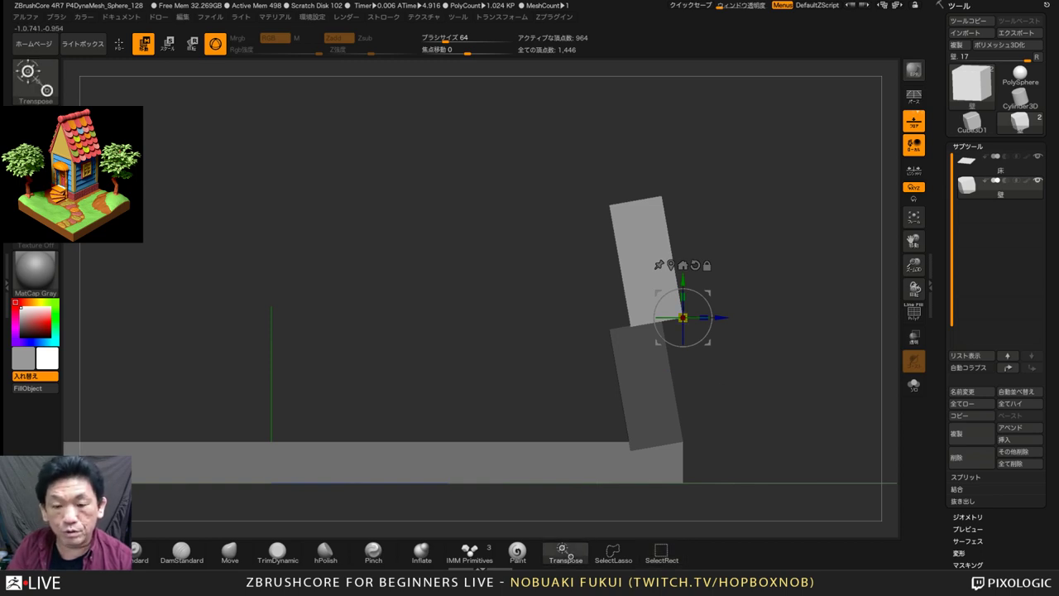
{"action": "left_click_drag", "start_coordinate": [463, 249], "coordinate": [329, 282]}
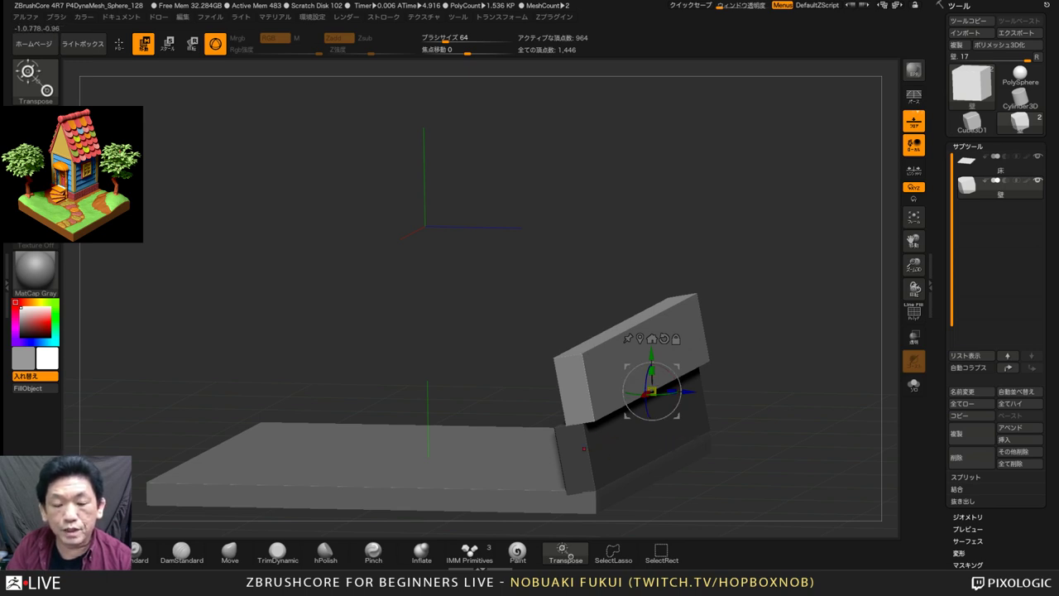
Unmask the boards, duplicate the pair straight up twice with -0.6 offsets to build six overlapping siding boards, and clear the remaining mask
{"action": "mouse_move", "coordinate": [761, 451]}
{"action": "left_mouse_down", "text": "shift"}
{"action": "mouse_move", "coordinate": [759, 437]}
{"action": "mouse_move", "coordinate": [773, 451]}
{"action": "left_mouse_up", "text": "shift"}
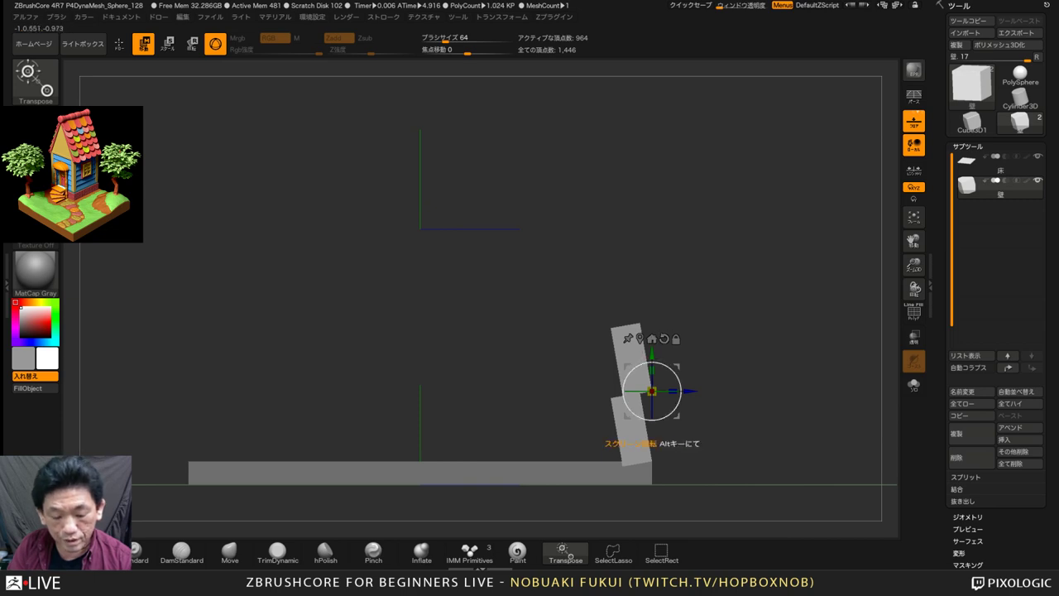
{"action": "left_click_drag", "start_coordinate": [652, 418], "coordinate": [652, 281]}
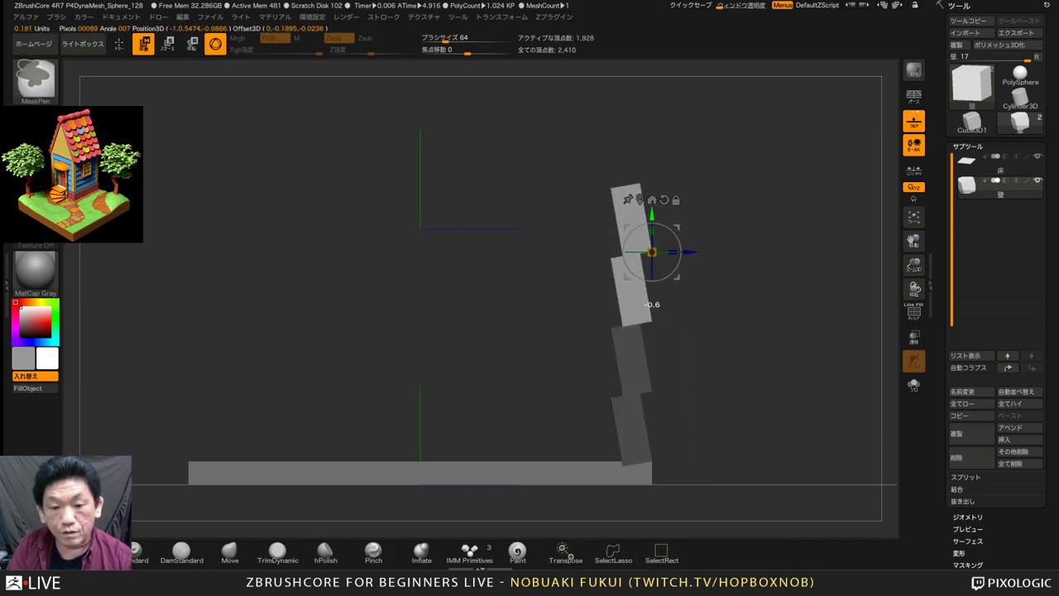
{"action": "left_click_drag", "start_coordinate": [765, 376], "coordinate": [752, 439]}
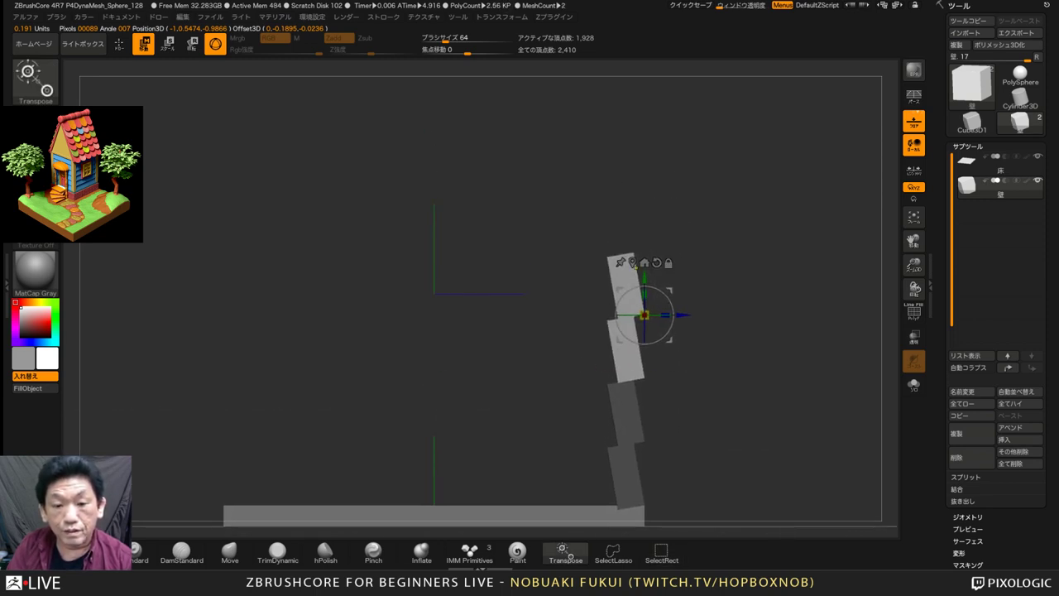
{"action": "left_click_drag", "start_coordinate": [644, 315], "coordinate": [644, 189], "text": "ctrl"}
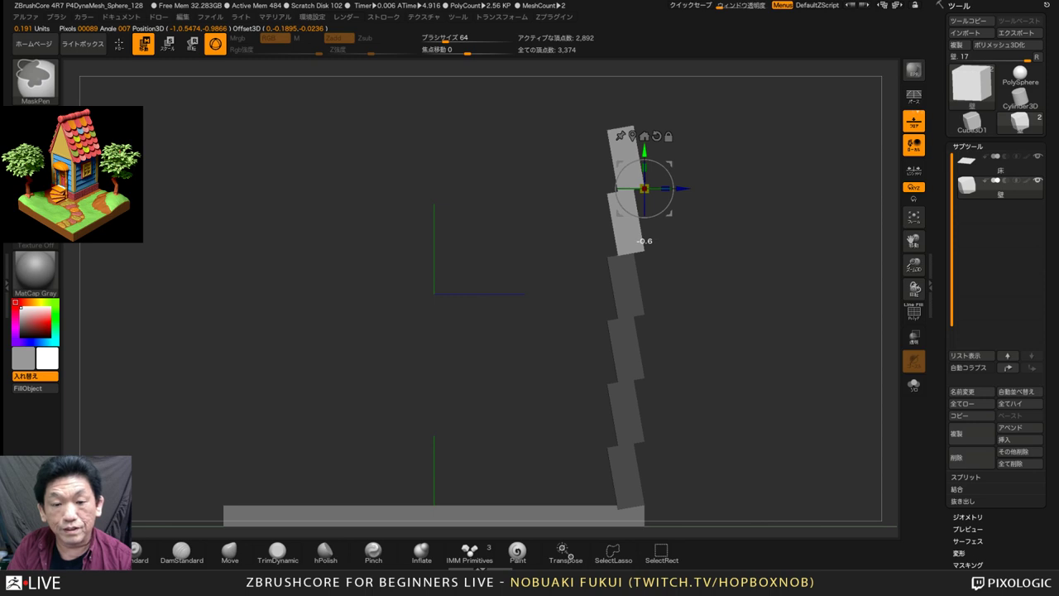
{"action": "left_click_drag", "start_coordinate": [766, 376], "coordinate": [642, 409]}
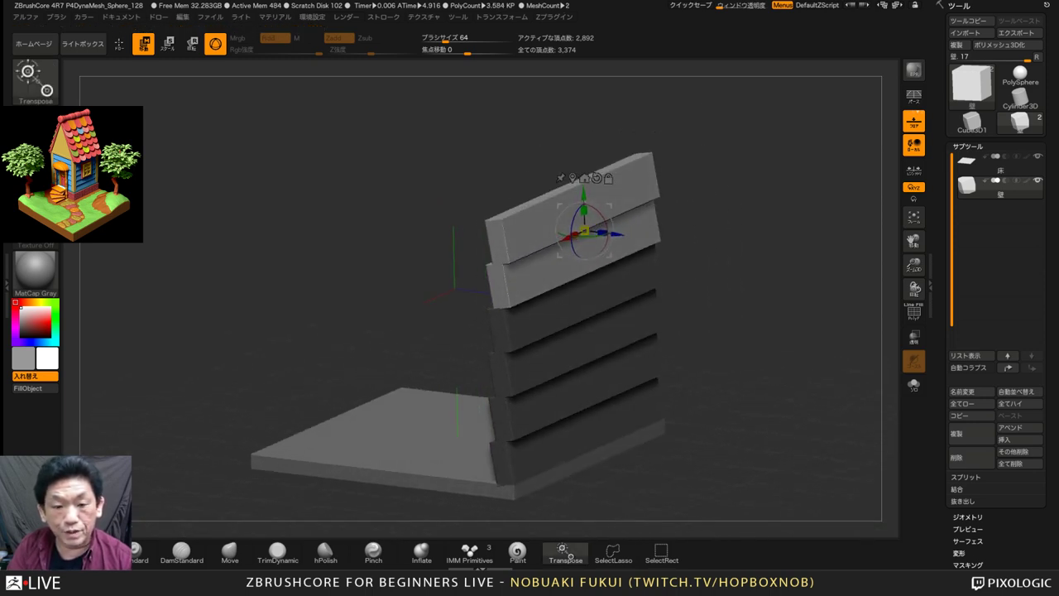
{"action": "left_click_drag", "start_coordinate": [736, 381], "coordinate": [698, 395], "text": "ctrl"}
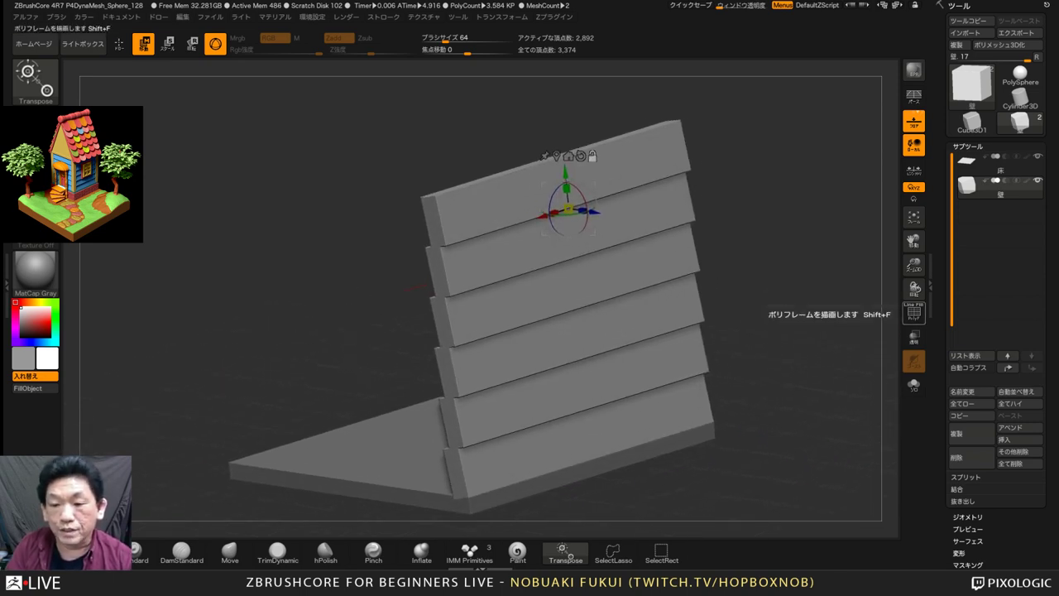
Turn on the polyframe display and examine the mesh of the six-board 壁 wall from angled views
{"action": "left_click", "coordinate": [913, 313]}
{"action": "left_click_drag", "start_coordinate": [770, 364], "coordinate": [847, 369]}
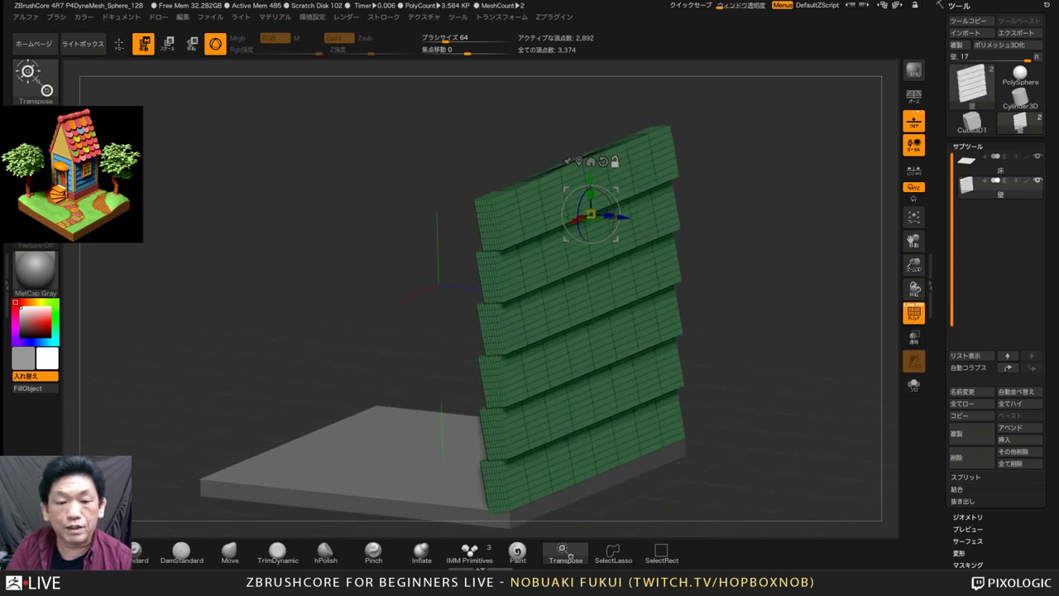
{"action": "left_click_drag", "start_coordinate": [735, 335], "coordinate": [728, 336]}
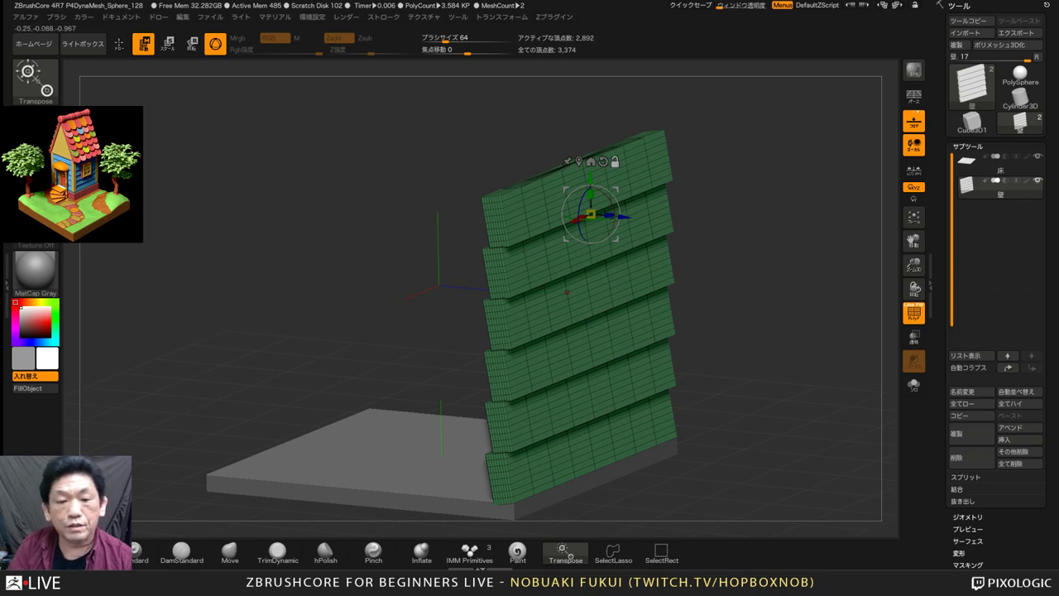
{"action": "left_click_drag", "start_coordinate": [654, 108], "coordinate": [649, 94], "text": "alt"}
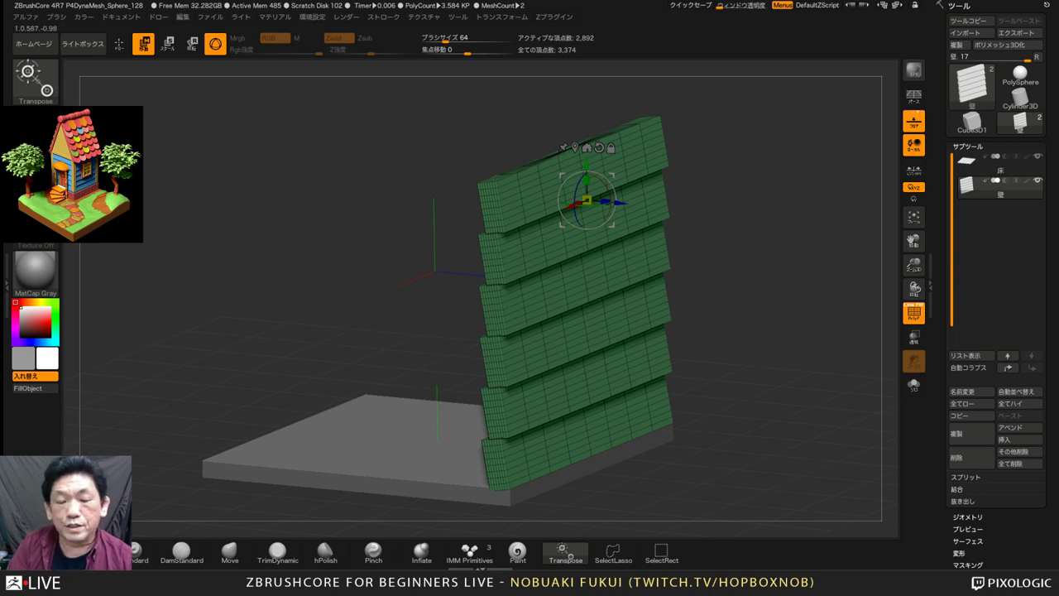
{"action": "left_click_drag", "start_coordinate": [397, 207], "coordinate": [414, 205], "text": "alt"}
{"action": "left_click_drag", "start_coordinate": [940, 529], "coordinate": [940, 285]}
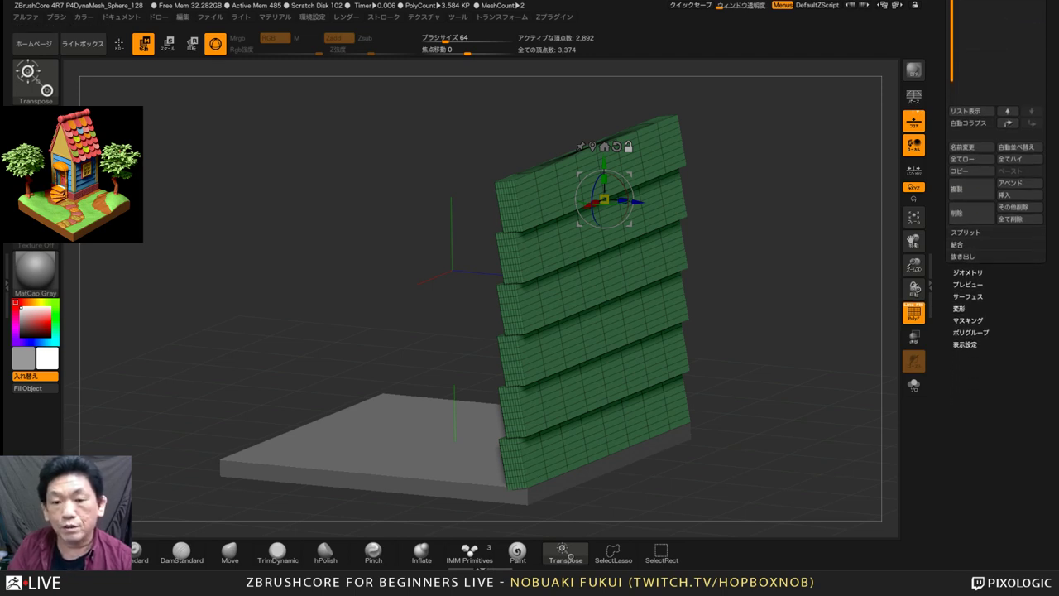
{"action": "left_click_drag", "start_coordinate": [397, 207], "coordinate": [364, 206]}
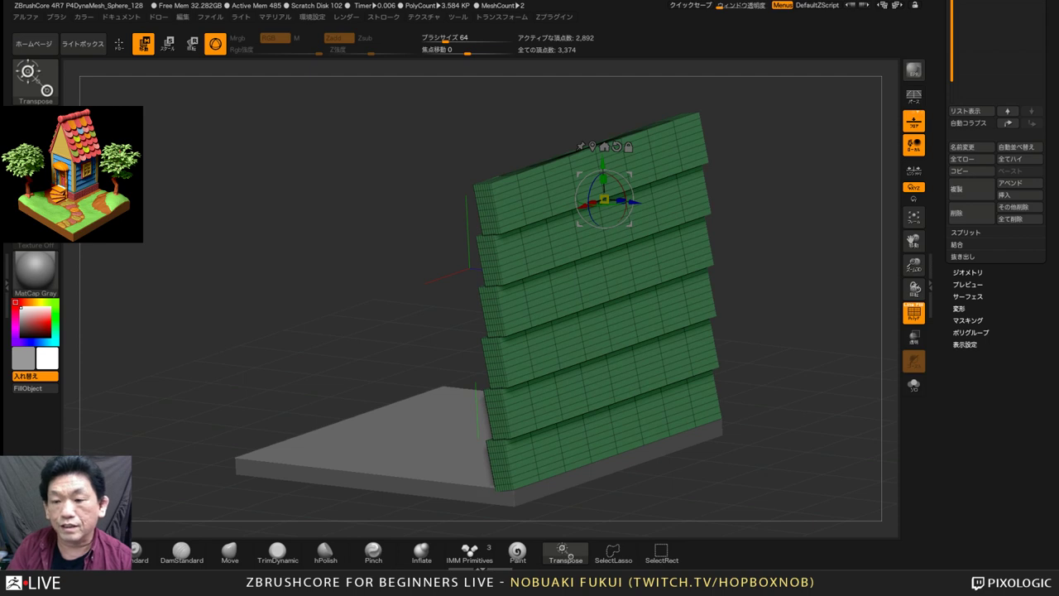
Auto-group the 壁 wall's polygroups so each of the six siding boards forms its own group
{"action": "left_click", "coordinate": [970, 332]}
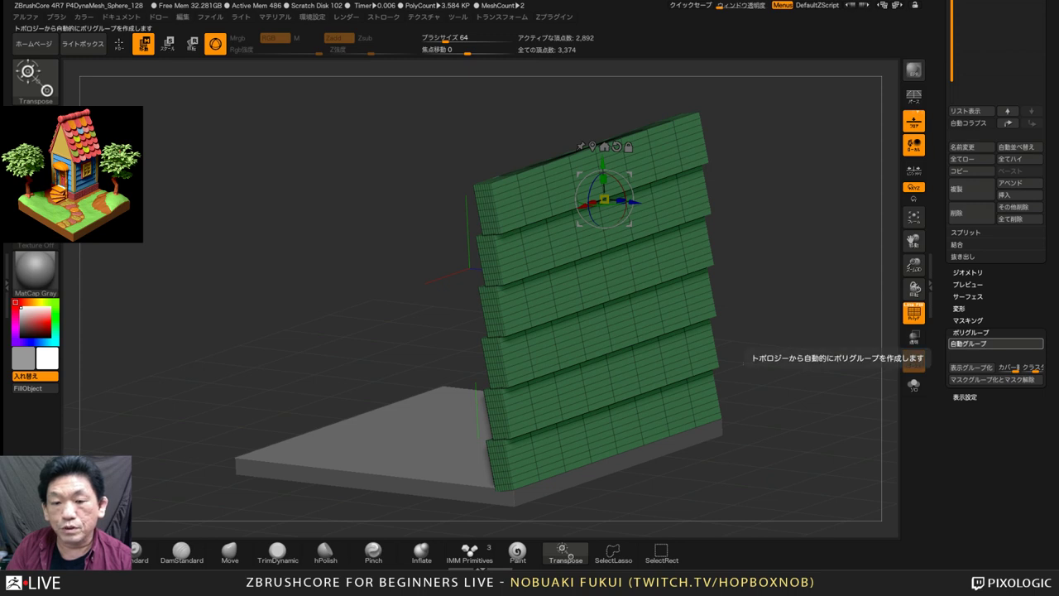
{"action": "left_click", "coordinate": [995, 343]}
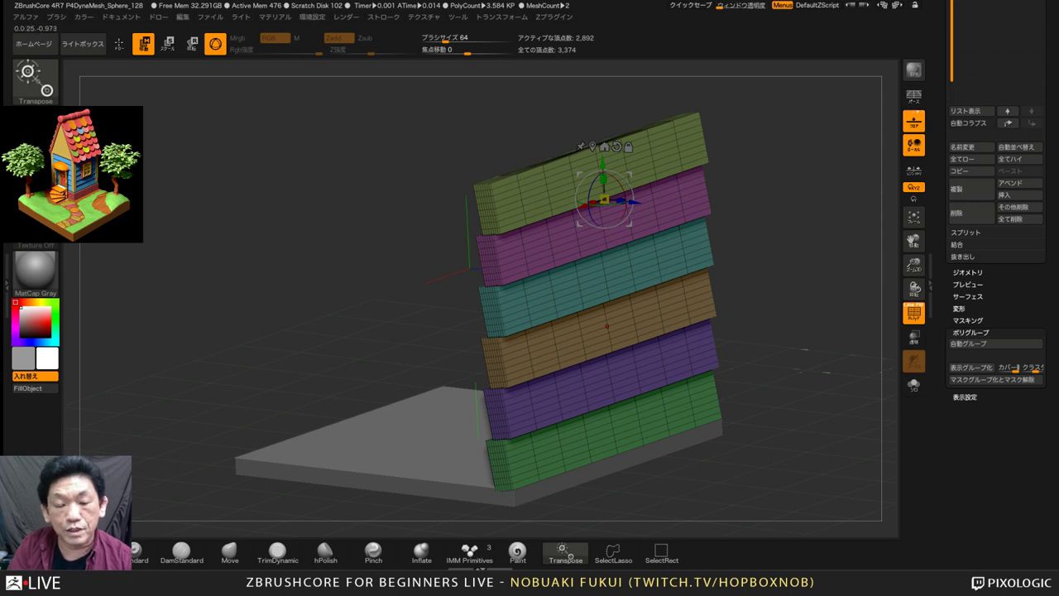
{"action": "left_click_drag", "start_coordinate": [810, 361], "coordinate": [842, 359]}
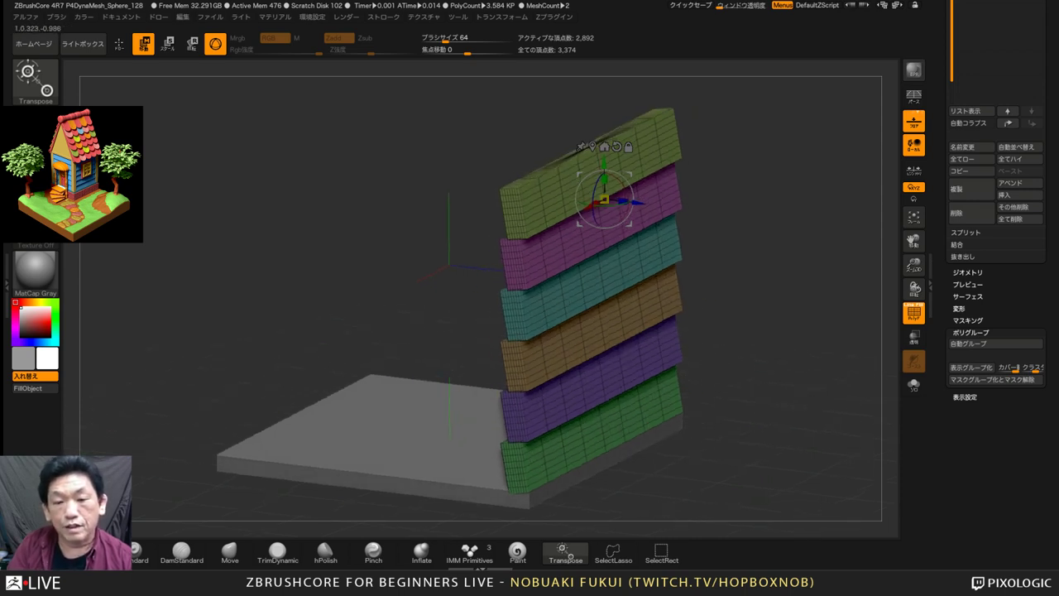
Scale the 壁 wall to 0.8 along its X axis so it is narrower than the floor slab
{"action": "left_click_drag", "start_coordinate": [1040, 285], "coordinate": [1040, 529]}
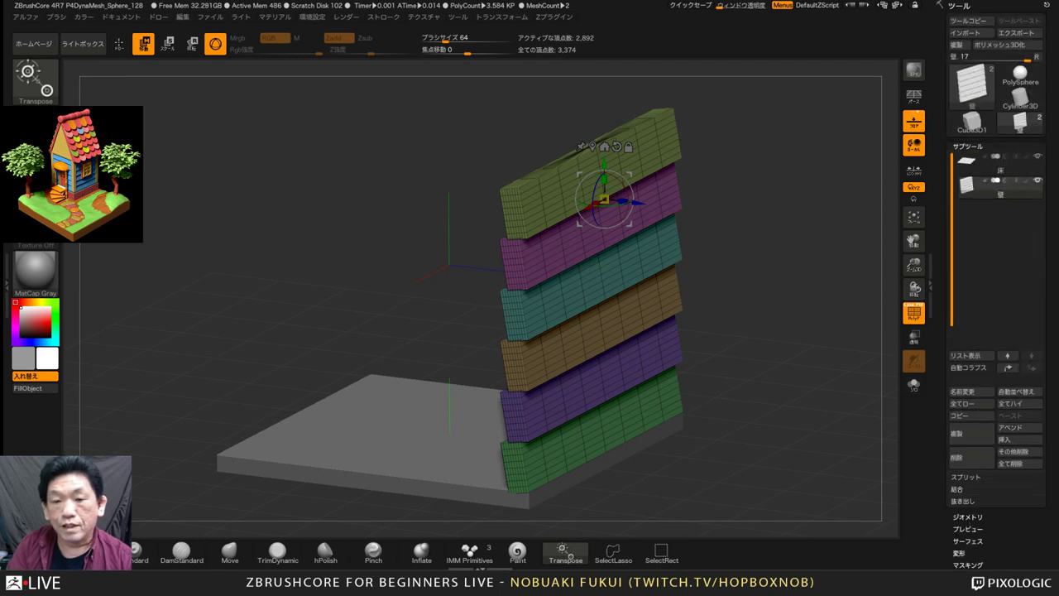
{"action": "mouse_move", "coordinate": [810, 362]}
{"action": "left_mouse_down"}
{"action": "mouse_move", "coordinate": [838, 362]}
{"action": "mouse_move", "coordinate": [836, 349]}
{"action": "mouse_move", "coordinate": [822, 344]}
{"action": "mouse_move", "coordinate": [822, 366]}
{"action": "left_mouse_up"}
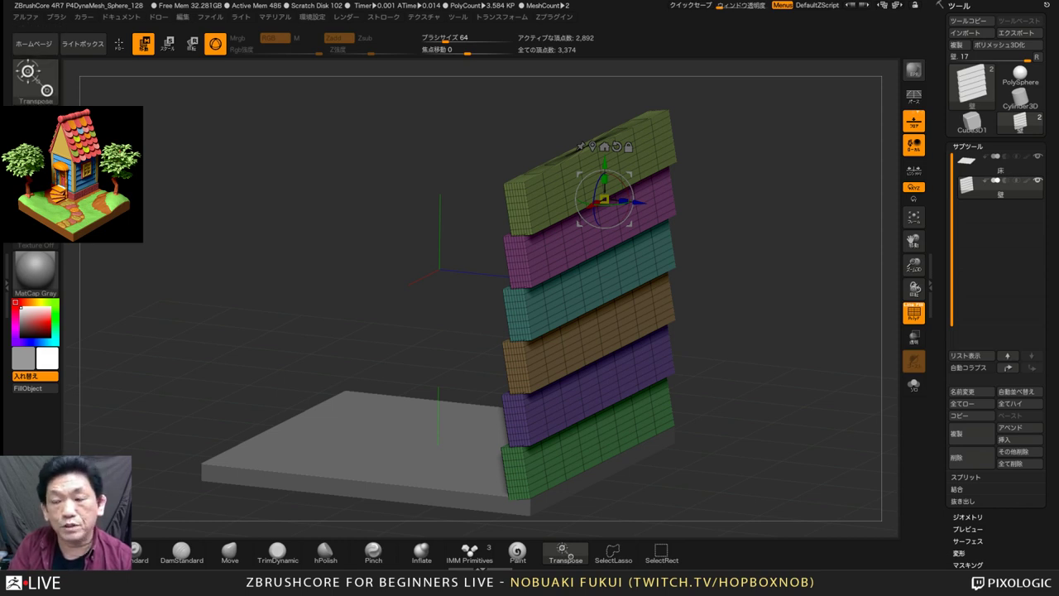
{"action": "left_click_drag", "start_coordinate": [823, 366], "coordinate": [728, 362]}
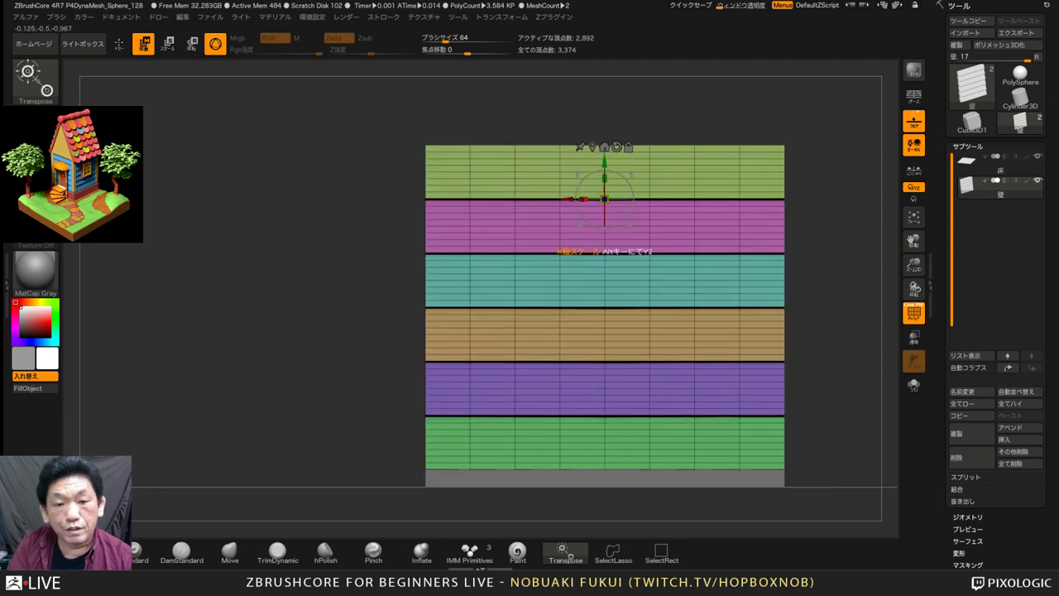
{"action": "left_click_drag", "start_coordinate": [583, 200], "coordinate": [587, 199]}
{"action": "key", "text": "ctrl+z"}
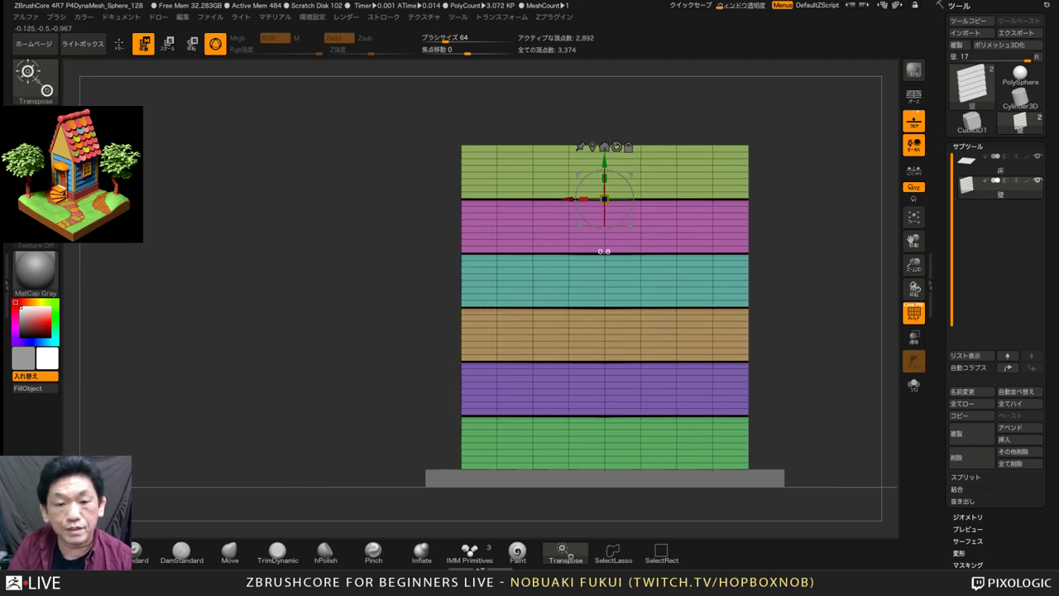
Duplicate the narrowed wall subtool and select the 壁 entry of the pair
{"action": "left_click_drag", "start_coordinate": [800, 255], "coordinate": [821, 262]}
{"action": "left_click_drag", "start_coordinate": [401, 221], "coordinate": [458, 235]}
{"action": "left_click_drag", "start_coordinate": [761, 331], "coordinate": [810, 307]}
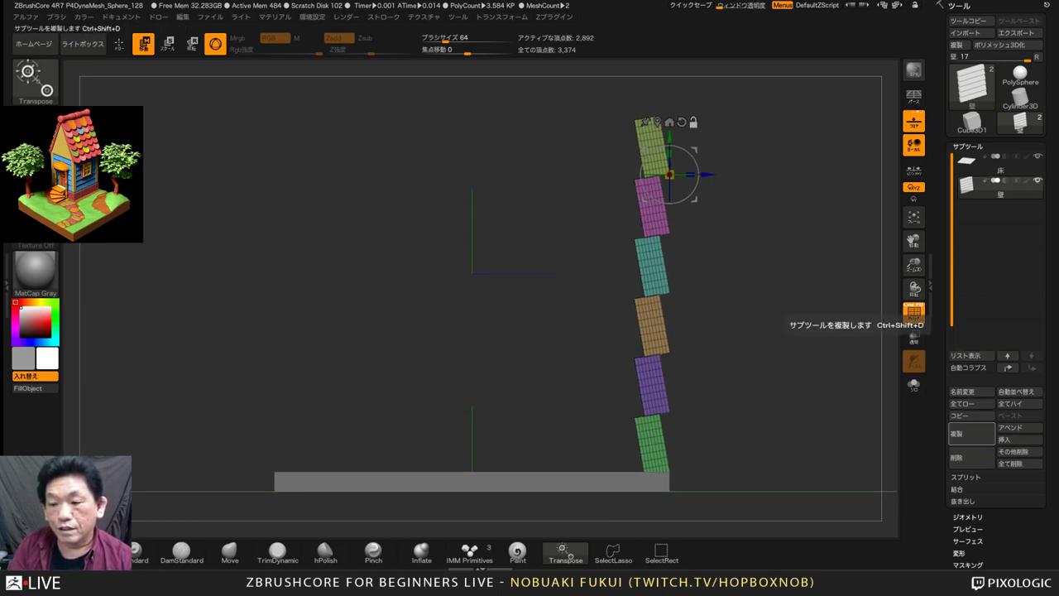
{"action": "left_click", "coordinate": [971, 433]}
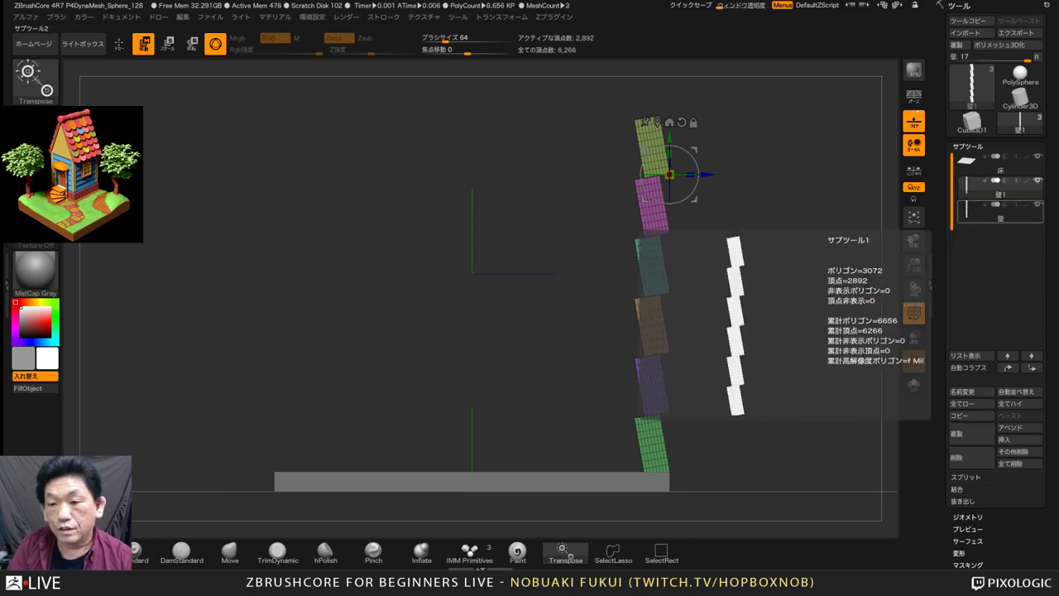
{"action": "left_click", "coordinate": [992, 213]}
Move the selected 壁 wall to the opposite edge of the floor and rotate it 180° to face outward
{"action": "left_click_drag", "start_coordinate": [786, 289], "coordinate": [796, 519]}
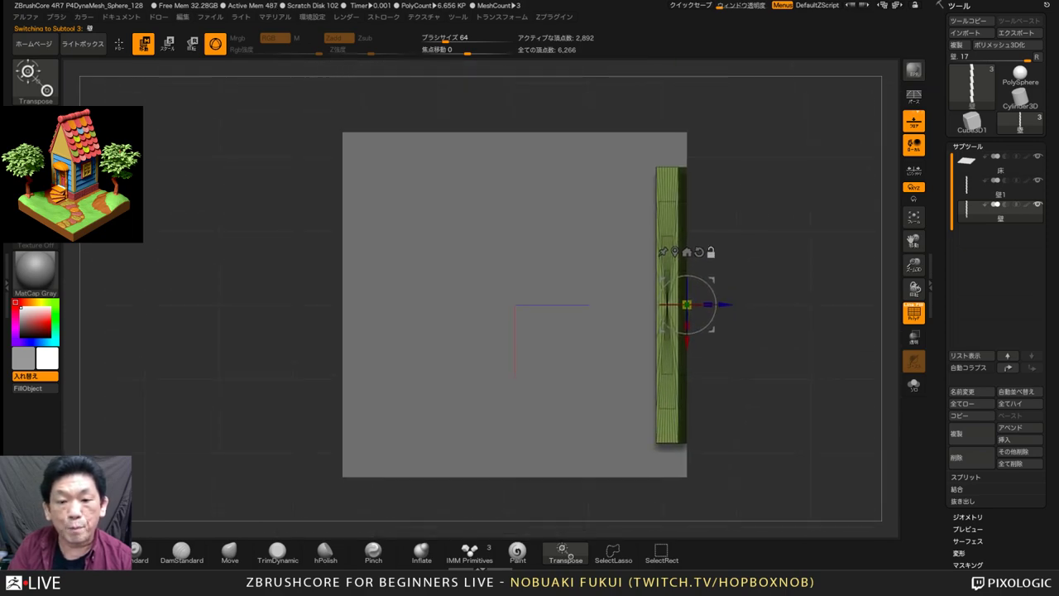
{"action": "left_click_drag", "start_coordinate": [725, 304], "coordinate": [681, 304]}
{"action": "left_click_drag", "start_coordinate": [642, 339], "coordinate": [341, 339]}
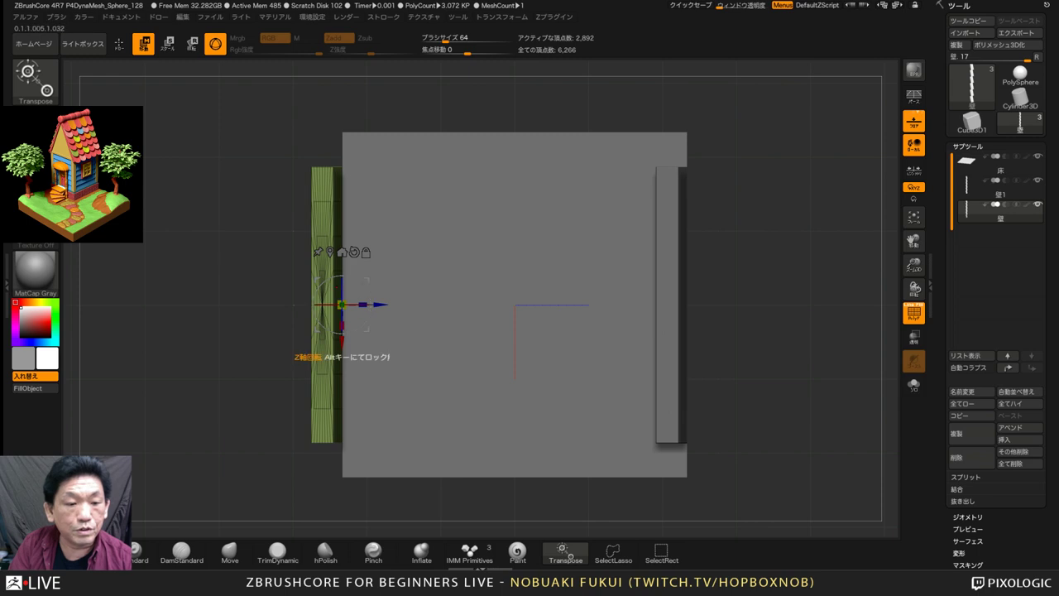
{"action": "left_click_drag", "start_coordinate": [370, 304], "coordinate": [312, 303], "text": "shift"}
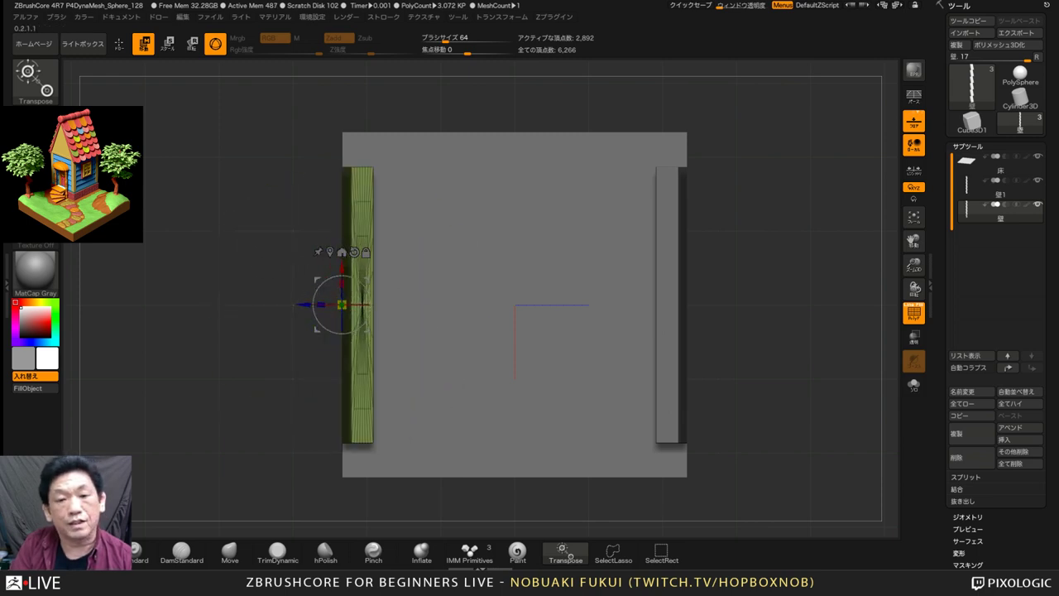
Duplicate the 壁 wall standing at the opposite edge of the floor
{"action": "left_click_drag", "start_coordinate": [248, 373], "coordinate": [248, 385], "text": "alt"}
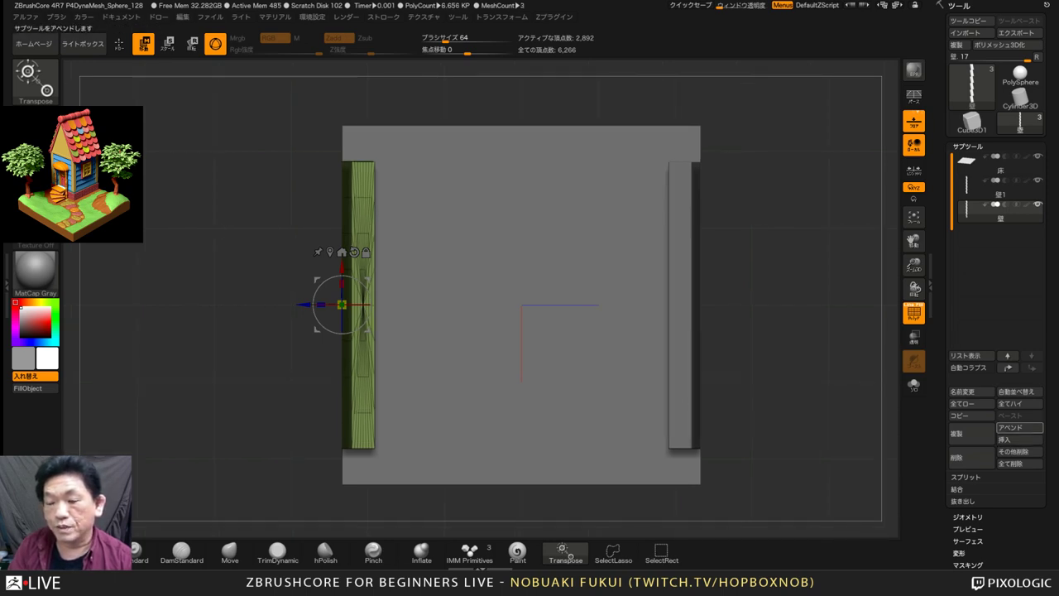
{"action": "mouse_move", "coordinate": [794, 364]}
{"action": "left_mouse_down", "text": "alt"}
{"action": "mouse_move", "coordinate": [794, 393]}
{"action": "mouse_move", "coordinate": [794, 369]}
{"action": "left_mouse_up", "text": "alt"}
{"action": "scroll", "coordinate": [521, 306], "scroll_direction": "up", "scroll_amount": 1}
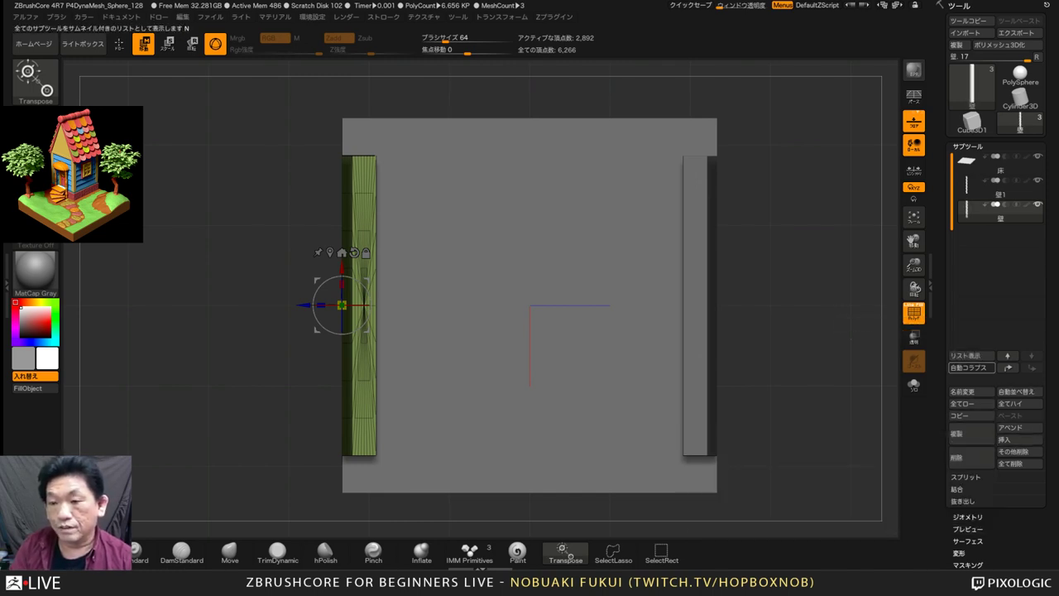
{"action": "left_click", "coordinate": [971, 433]}
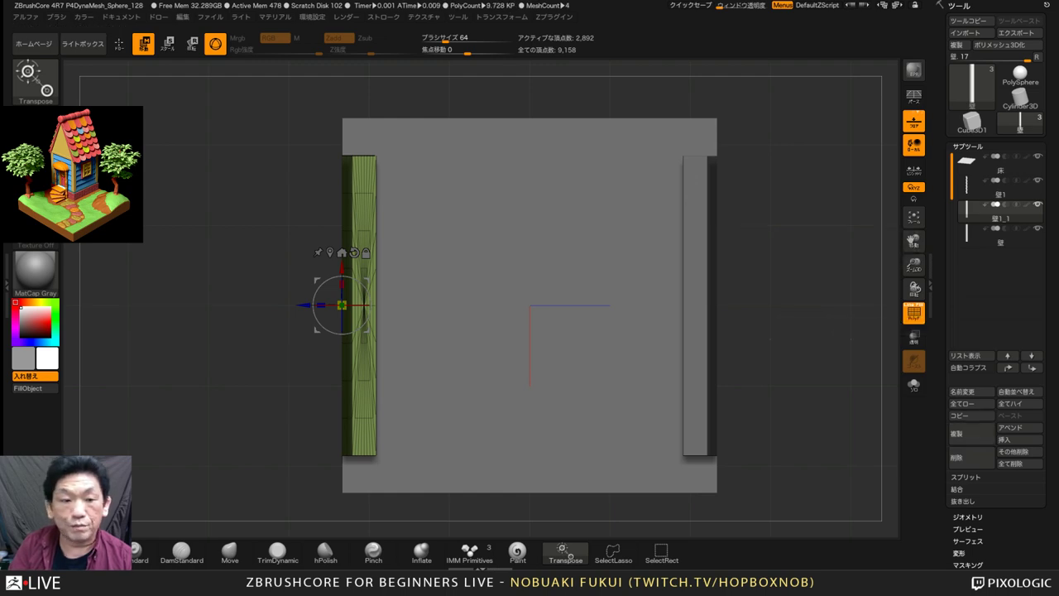
Restrict view rotation to the Y axis and inspect the two facing walls from the side, at an angle and from above
{"action": "left_click_drag", "start_coordinate": [802, 389], "coordinate": [707, 288]}
{"action": "left_click_drag", "start_coordinate": [707, 287], "coordinate": [559, 323], "text": "alt"}
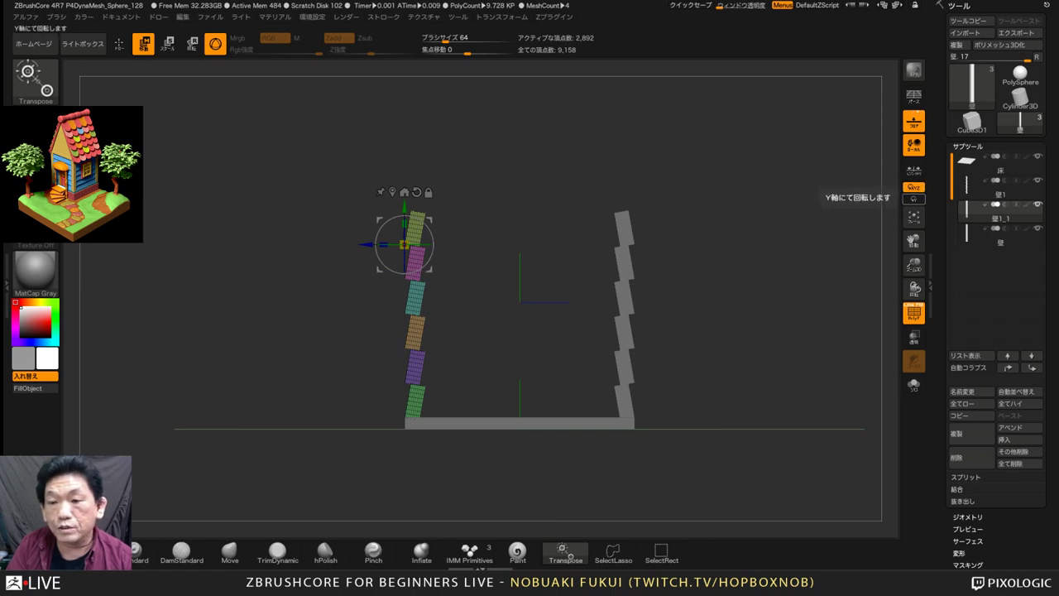
{"action": "left_click_drag", "start_coordinate": [745, 331], "coordinate": [662, 356]}
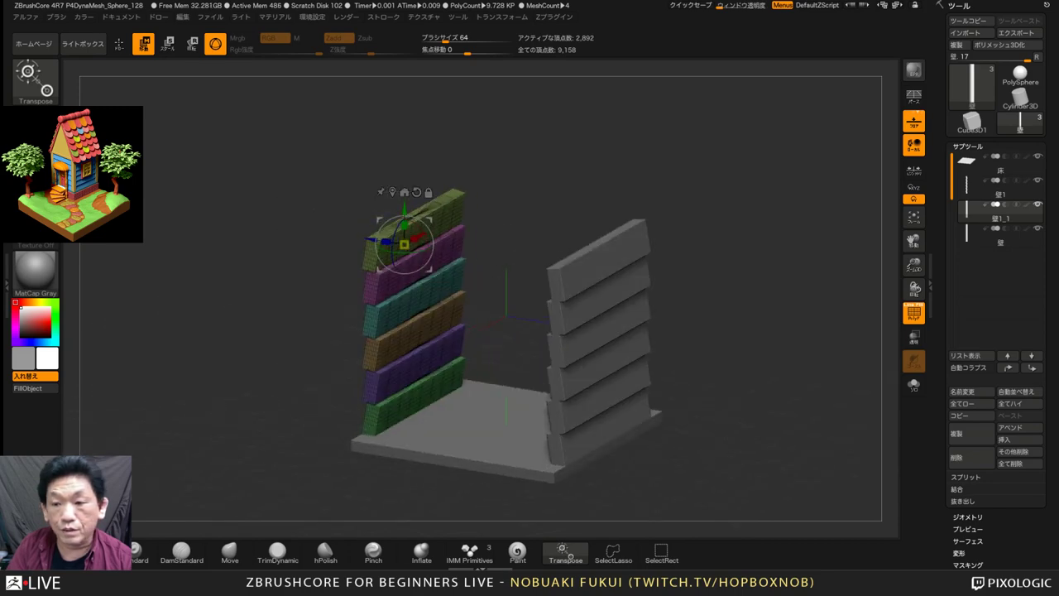
{"action": "left_click", "coordinate": [913, 217]}
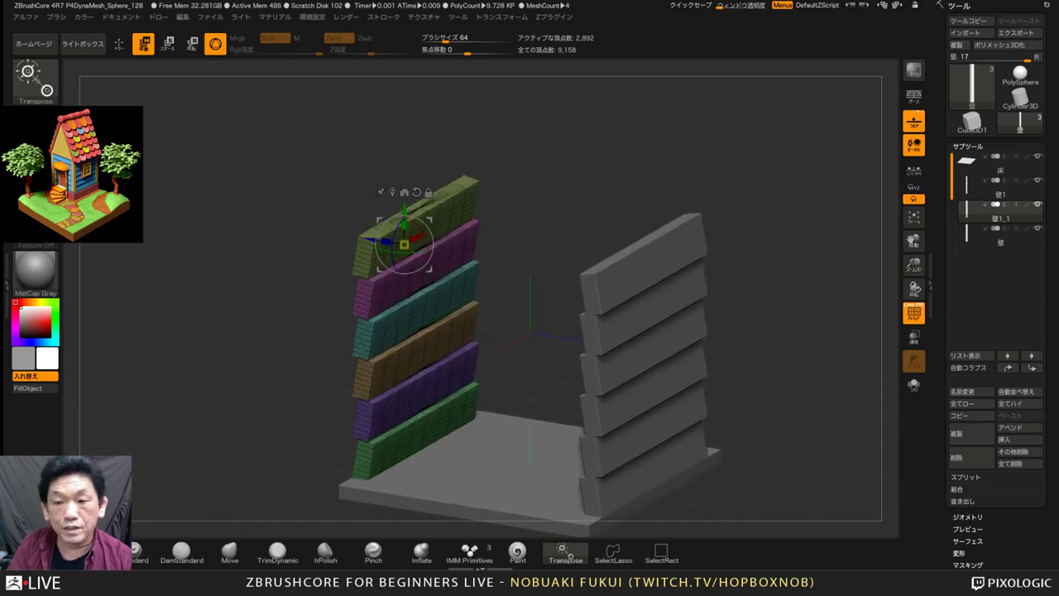
{"action": "left_click_drag", "start_coordinate": [745, 356], "coordinate": [684, 476]}
{"action": "left_click", "coordinate": [914, 188]}
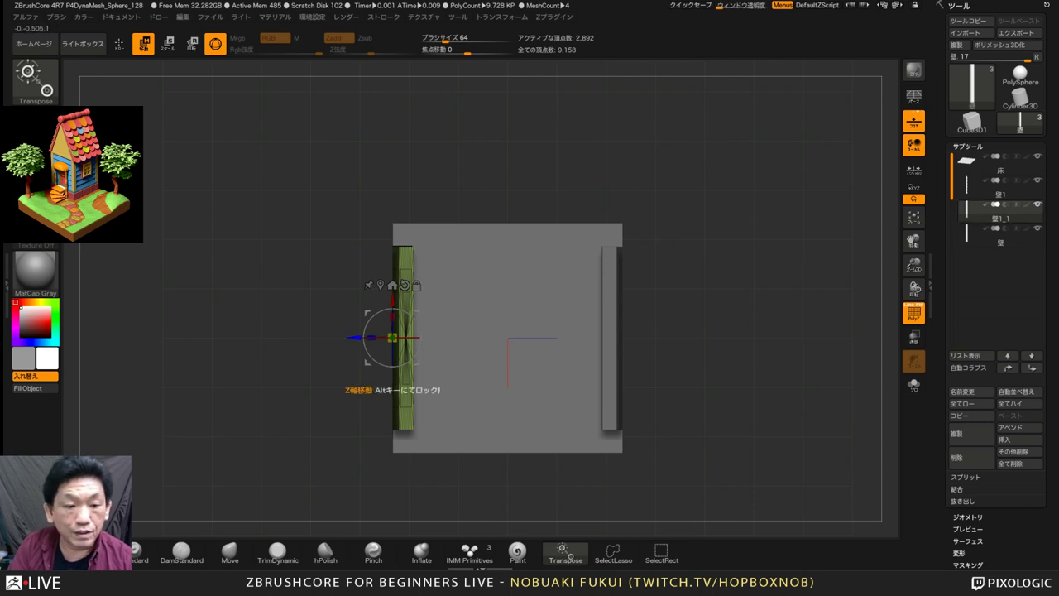
Move the 壁1_1 copy to the floor's centre, rotate it 90° and place it along the back edge between the side walls
{"action": "left_click_drag", "start_coordinate": [392, 337], "coordinate": [501, 335]}
{"action": "key", "text": "ctrl+z"}
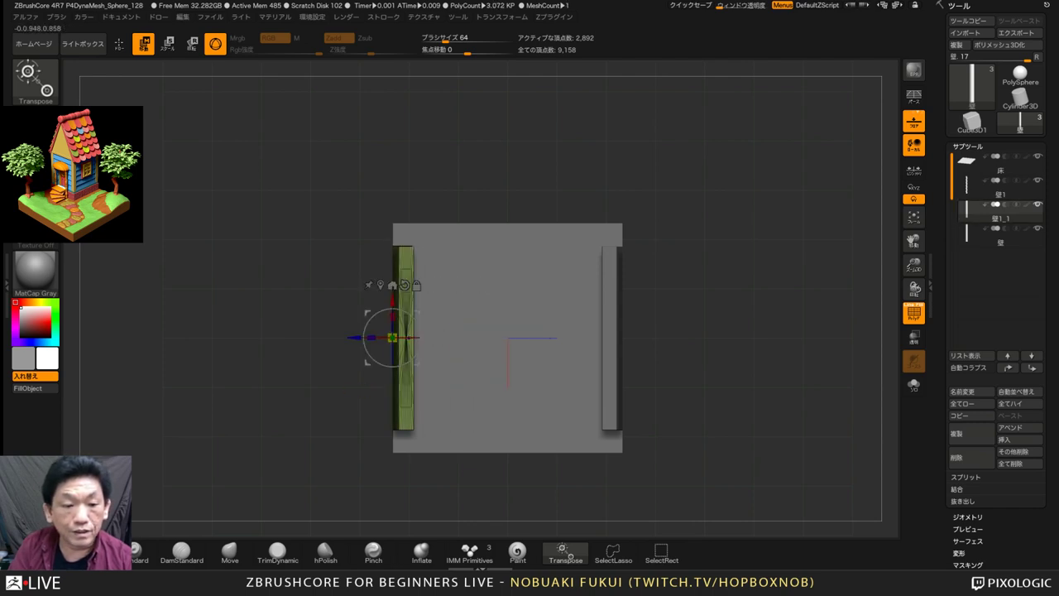
{"action": "left_click_drag", "start_coordinate": [355, 338], "coordinate": [470, 338]}
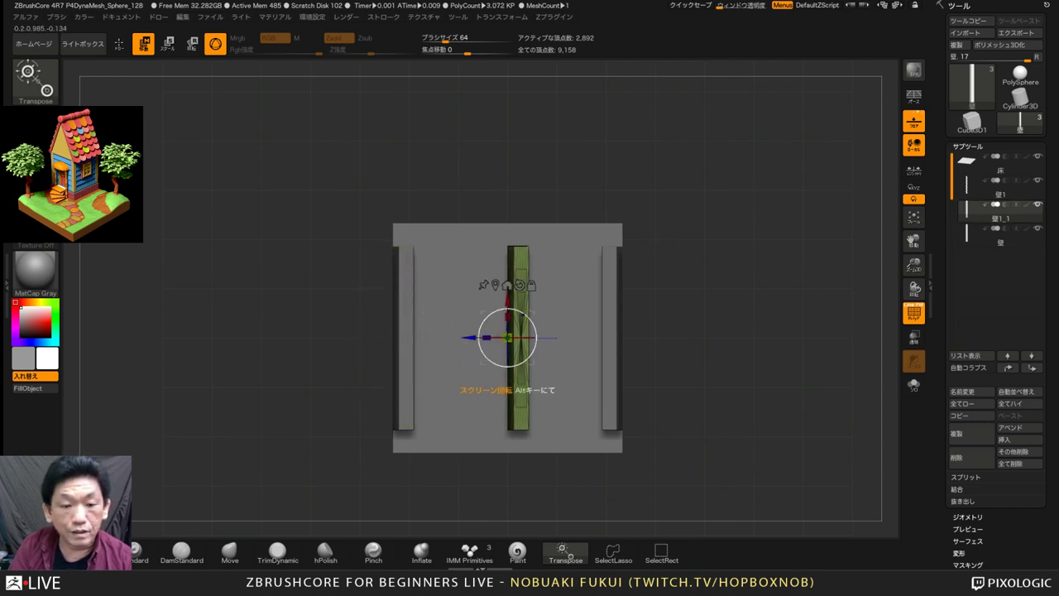
{"action": "left_click_drag", "start_coordinate": [528, 318], "coordinate": [507, 275]}
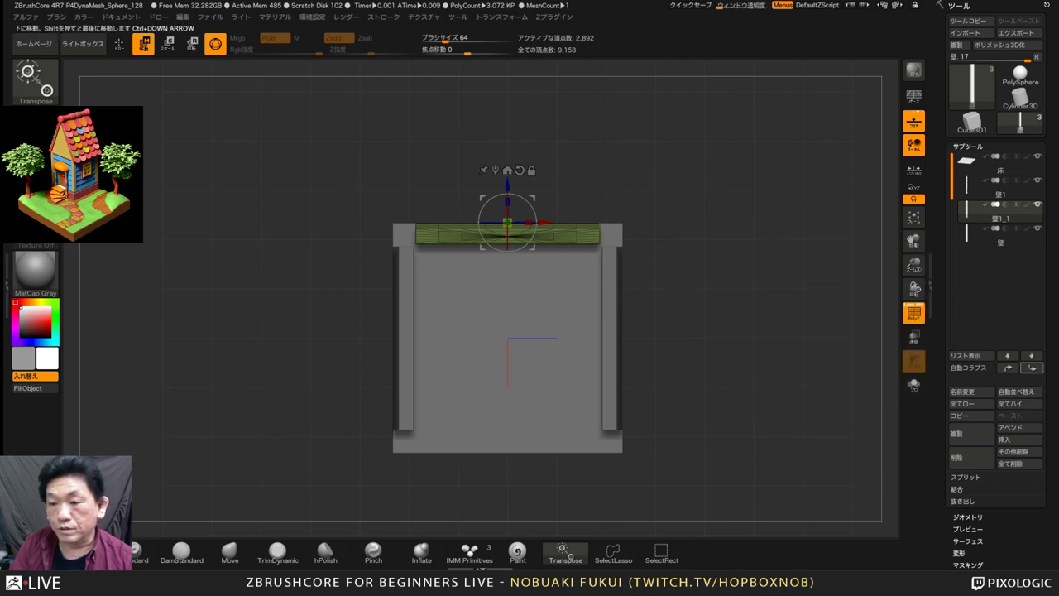
Reorder the 壁1_1 subtool up and down the list, finishing with it in the last position below 壁
{"action": "left_click", "coordinate": [1032, 367]}
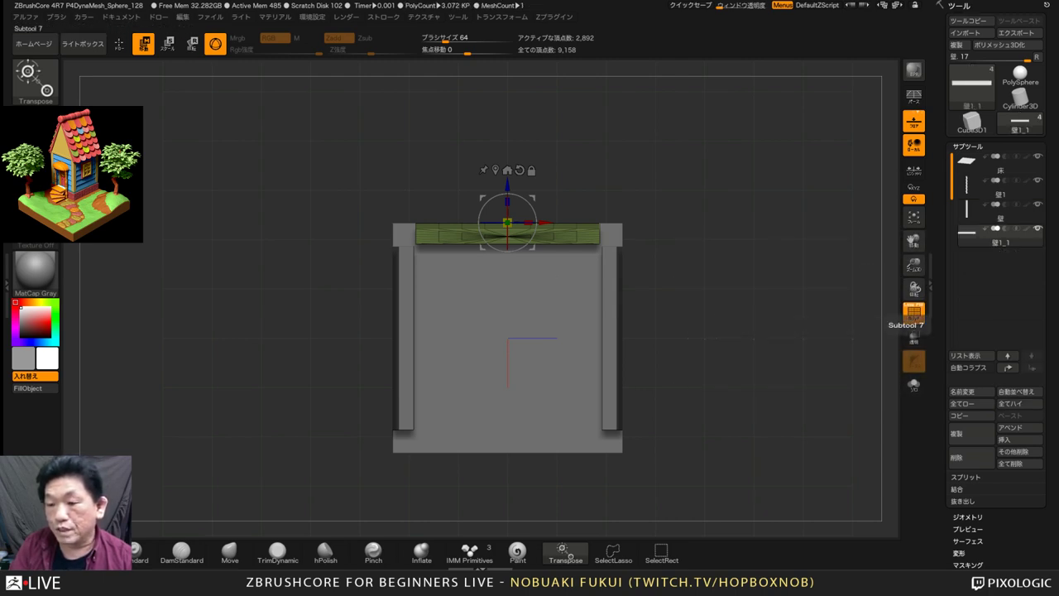
{"action": "left_click", "coordinate": [1008, 355]}
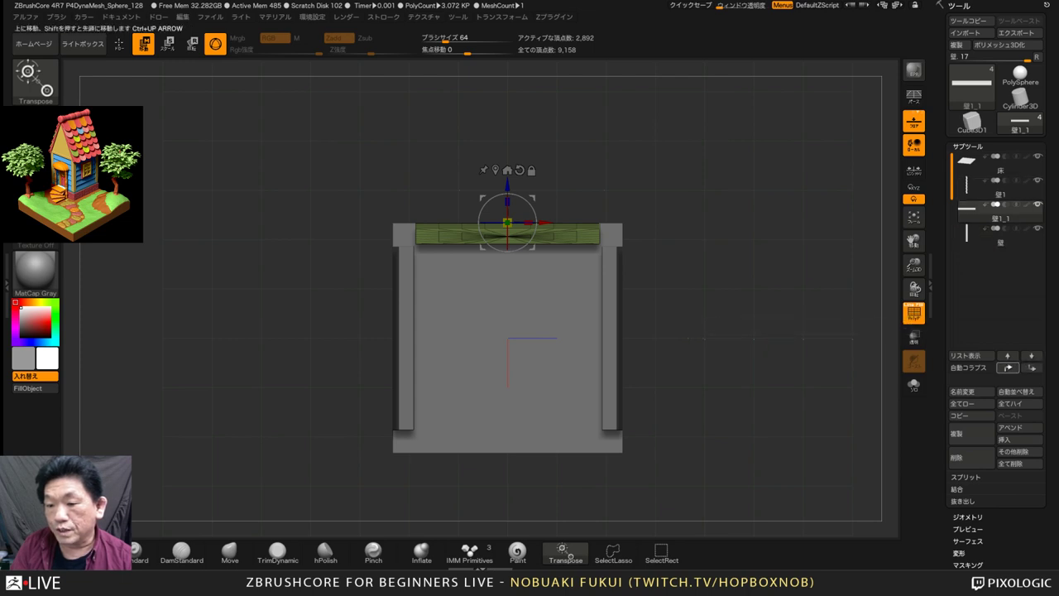
{"action": "left_click", "coordinate": [1008, 367]}
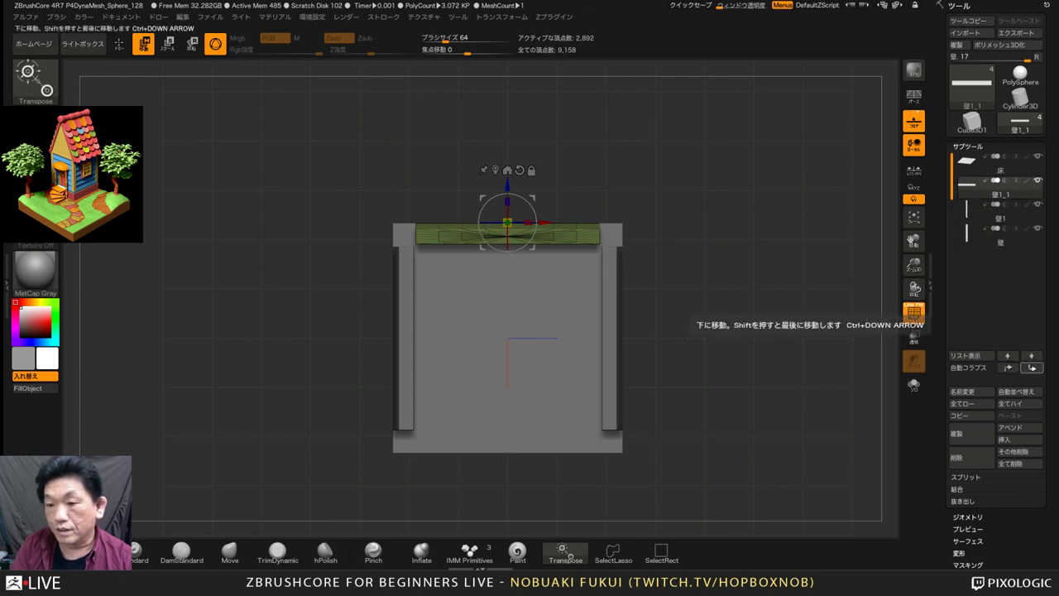
{"action": "left_click", "coordinate": [1031, 368]}
{"action": "left_click", "coordinate": [1032, 368]}
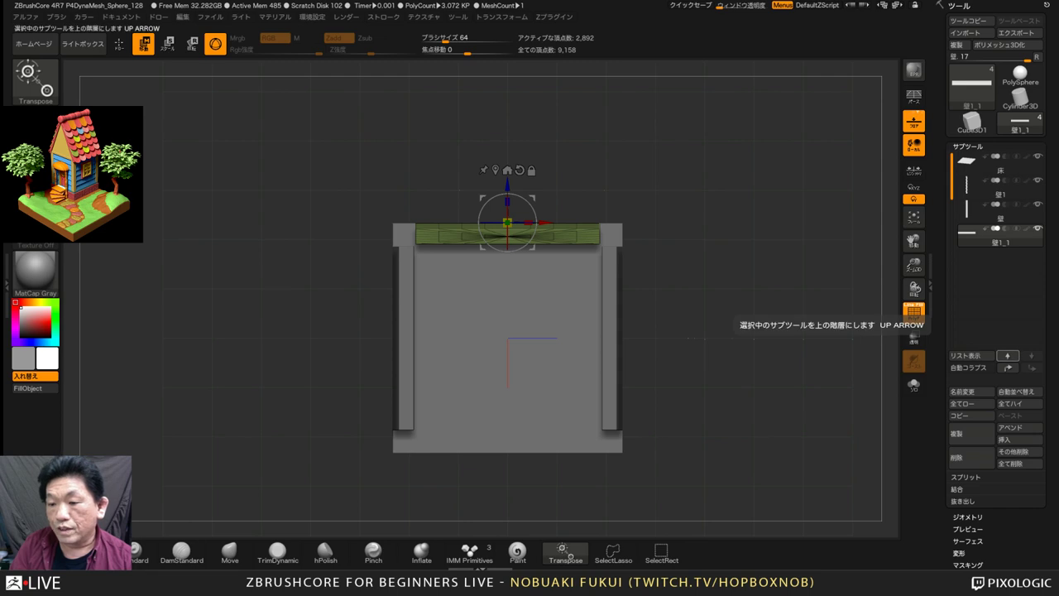
Step the subtool selection up and down through the wall entries, returning to 壁1_1
{"action": "left_click", "coordinate": [1008, 356]}
{"action": "left_click", "coordinate": [1007, 355]}
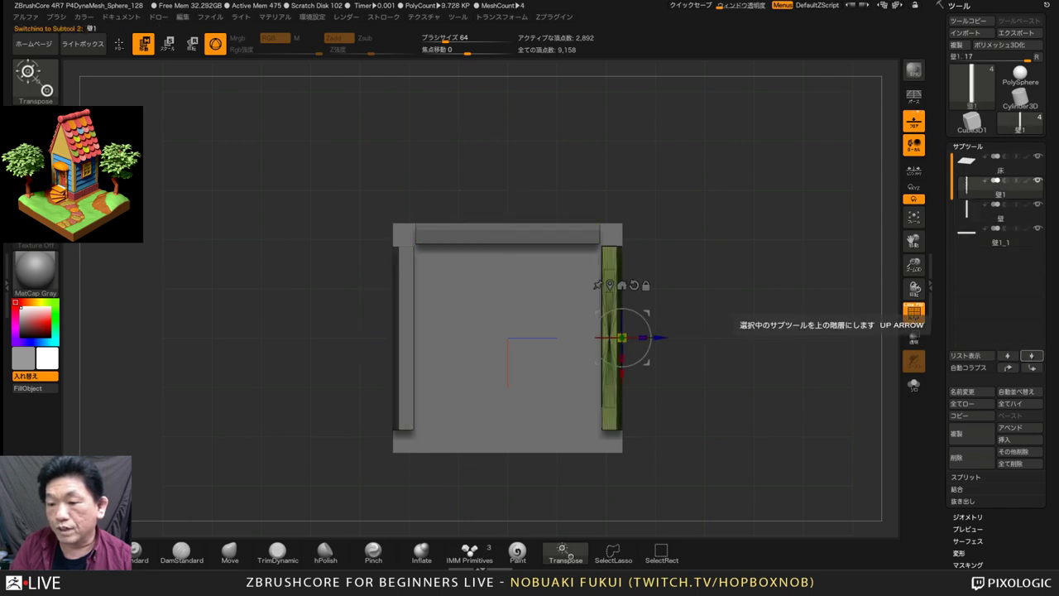
{"action": "left_click", "coordinate": [1031, 356]}
{"action": "key", "text": "Down"}
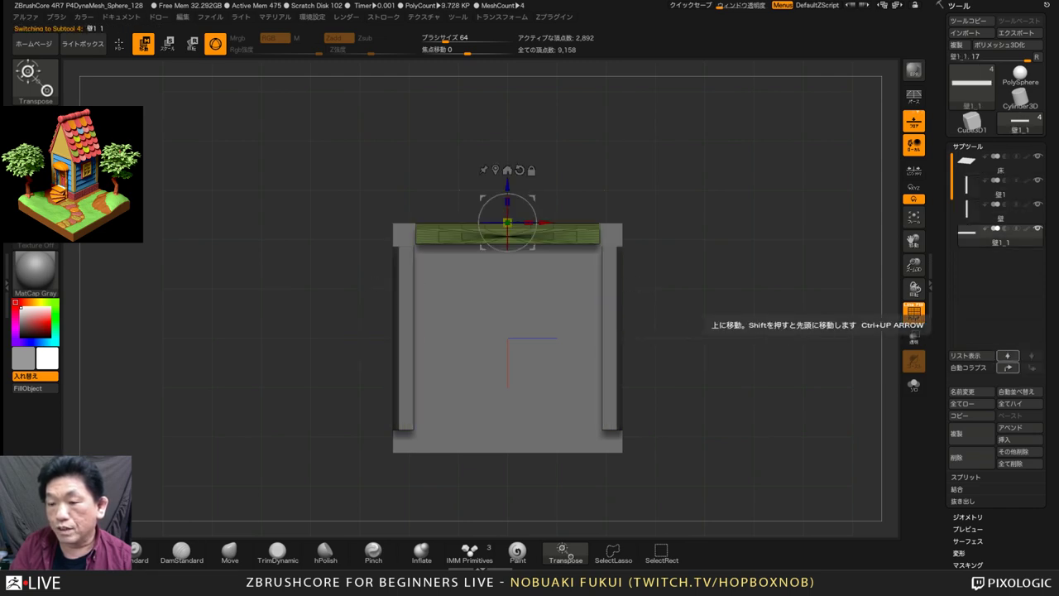
{"action": "key", "text": "Up"}
{"action": "key", "text": "Down"}
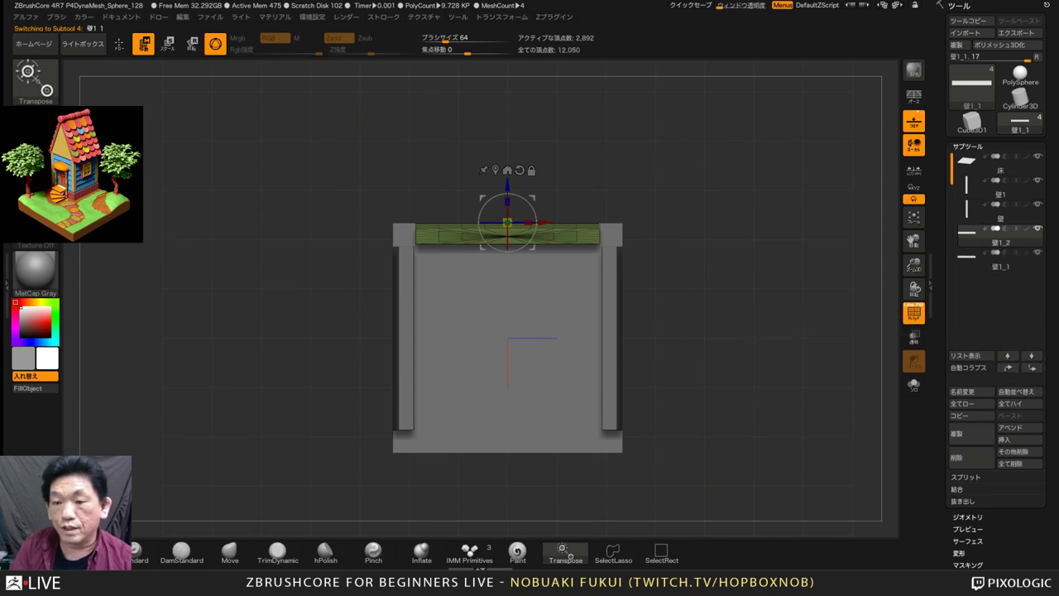
Close the fourth side with a duplicate of the back wall, moved to the front floor edge and rotated 180° to face outward
{"action": "left_click_drag", "start_coordinate": [507, 202], "coordinate": [510, 486], "text": "ctrl"}
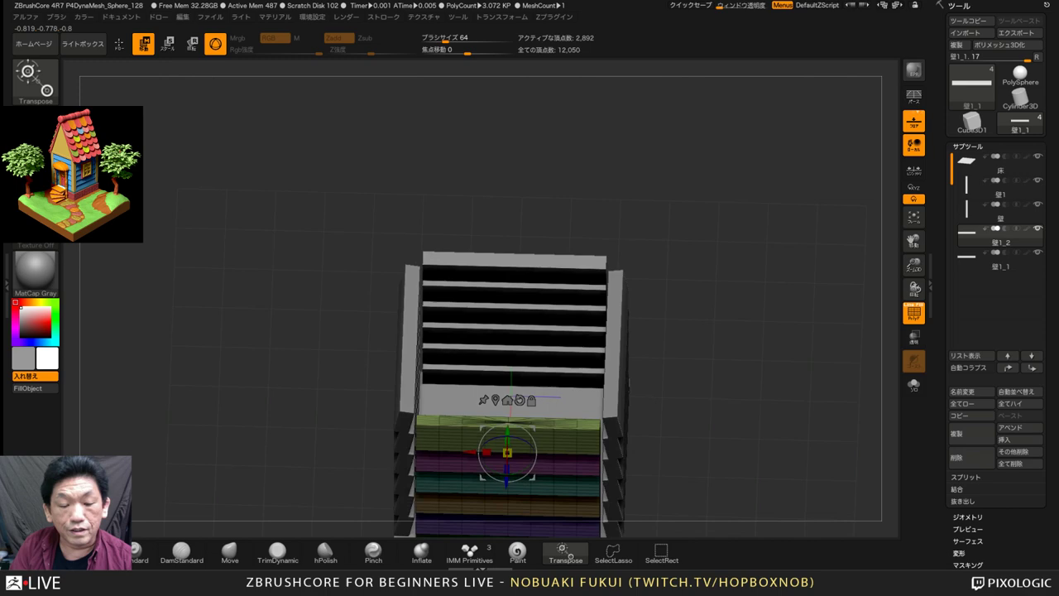
{"action": "left_click_drag", "start_coordinate": [678, 372], "coordinate": [551, 262]}
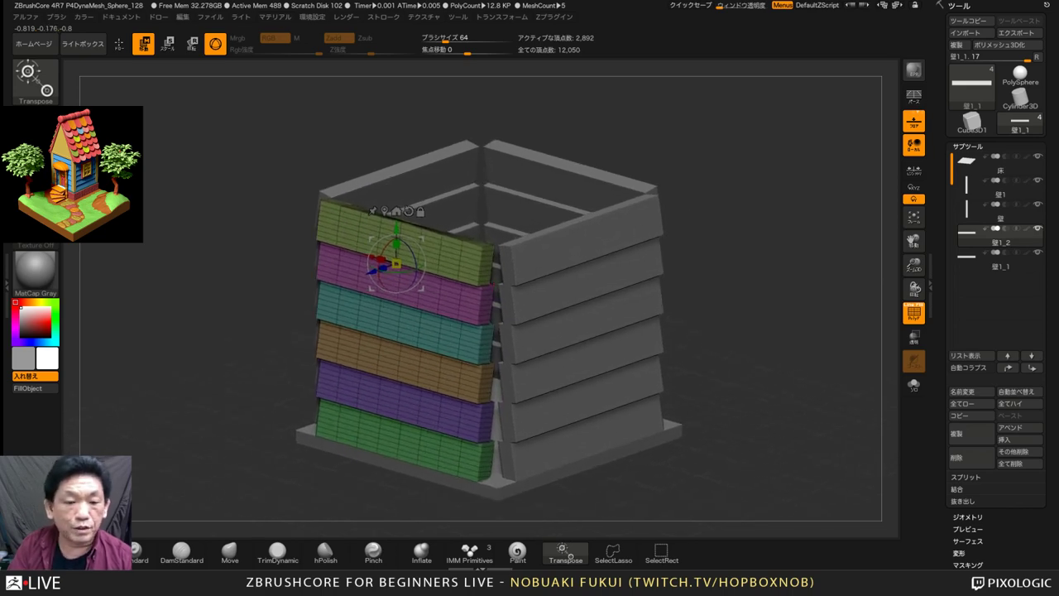
{"action": "mouse_move", "coordinate": [745, 331]}
{"action": "left_mouse_down"}
{"action": "mouse_move", "coordinate": [729, 331]}
{"action": "mouse_move", "coordinate": [748, 332]}
{"action": "mouse_move", "coordinate": [749, 351]}
{"action": "left_mouse_up"}
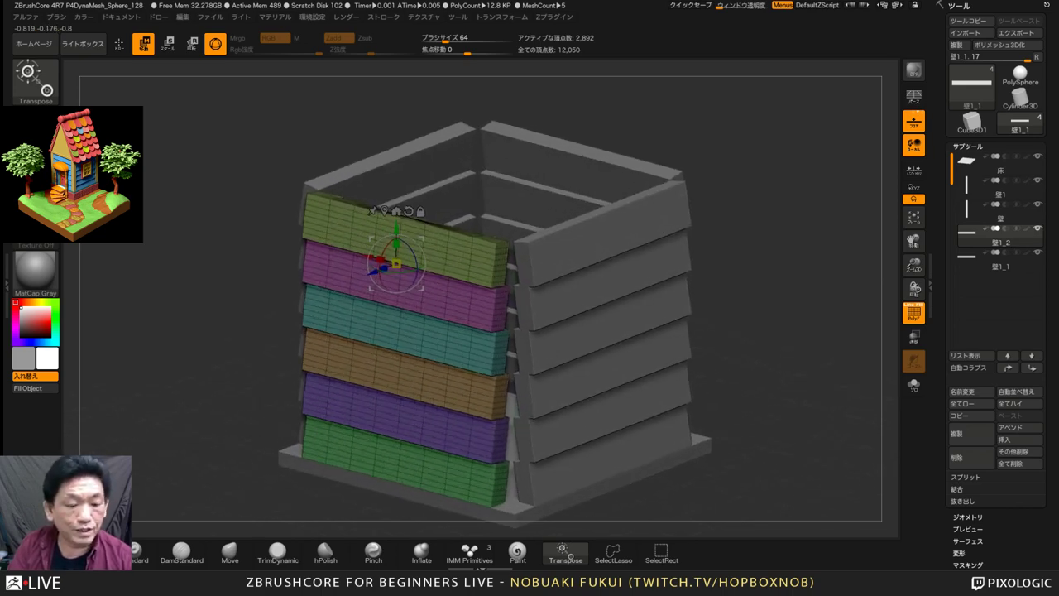
{"action": "left_click_drag", "start_coordinate": [498, 296], "coordinate": [473, 265], "text": "alt"}
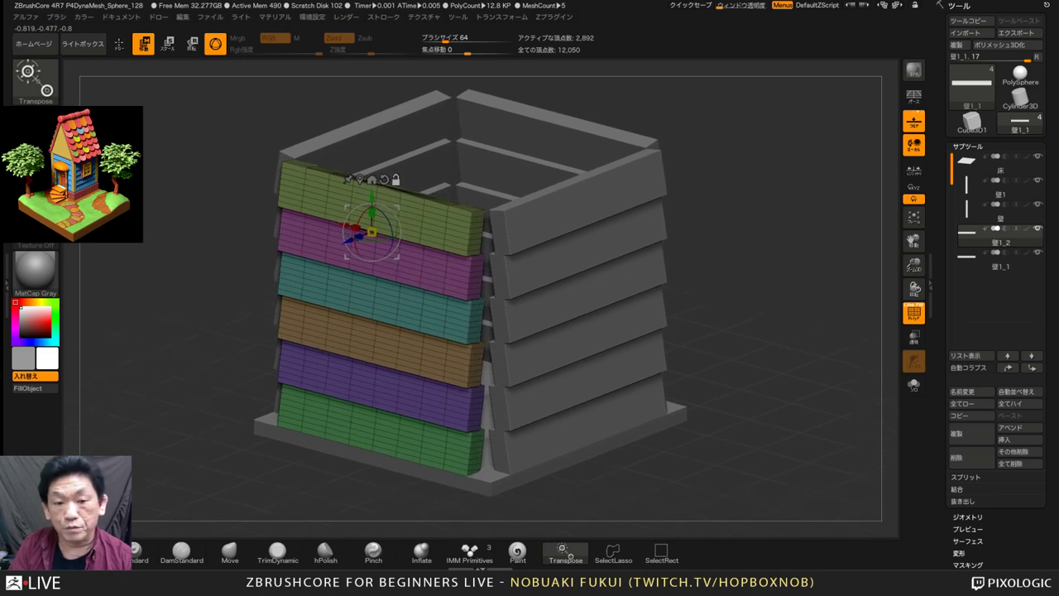
Insert a Cube3D1 mesh as a new subtool directly below 壁1_1 and make it the active subtool
{"action": "left_click", "coordinate": [1019, 439]}
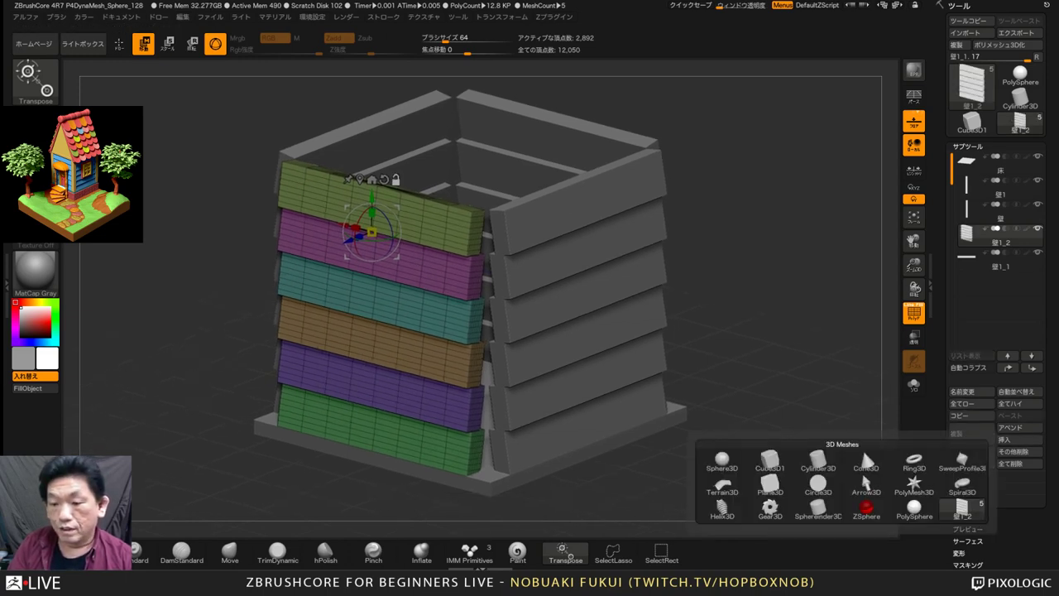
{"action": "left_click", "coordinate": [861, 448]}
{"action": "left_click", "coordinate": [995, 260]}
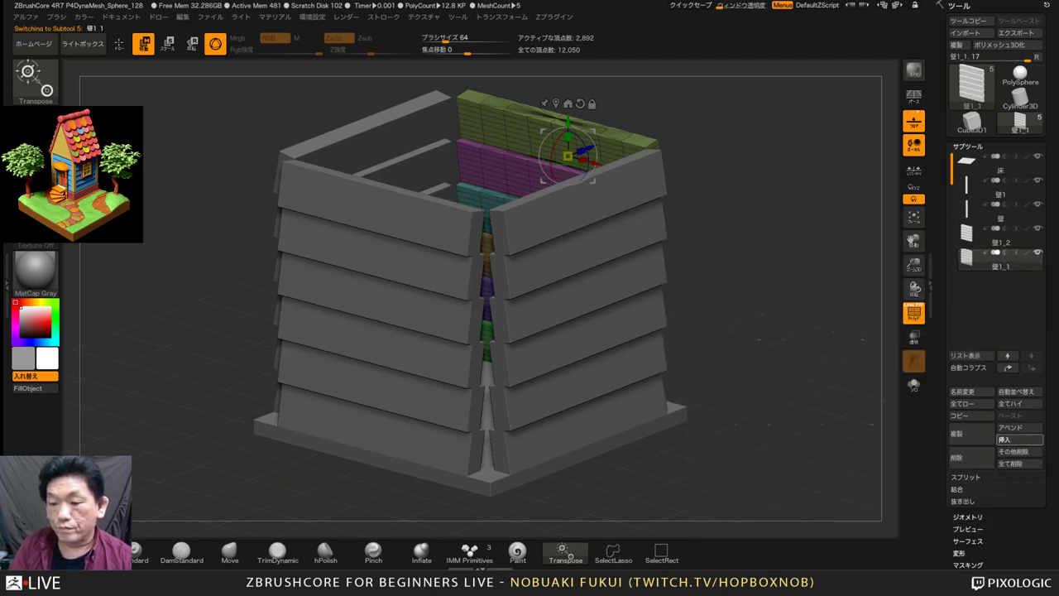
{"action": "left_click", "coordinate": [1019, 440]}
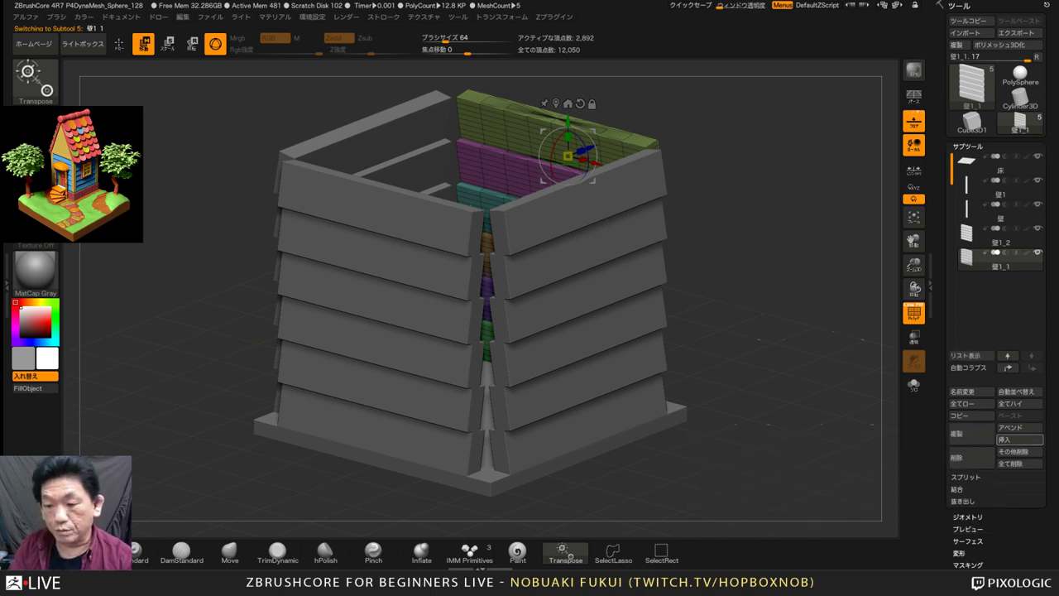
{"action": "left_click", "coordinate": [1020, 439]}
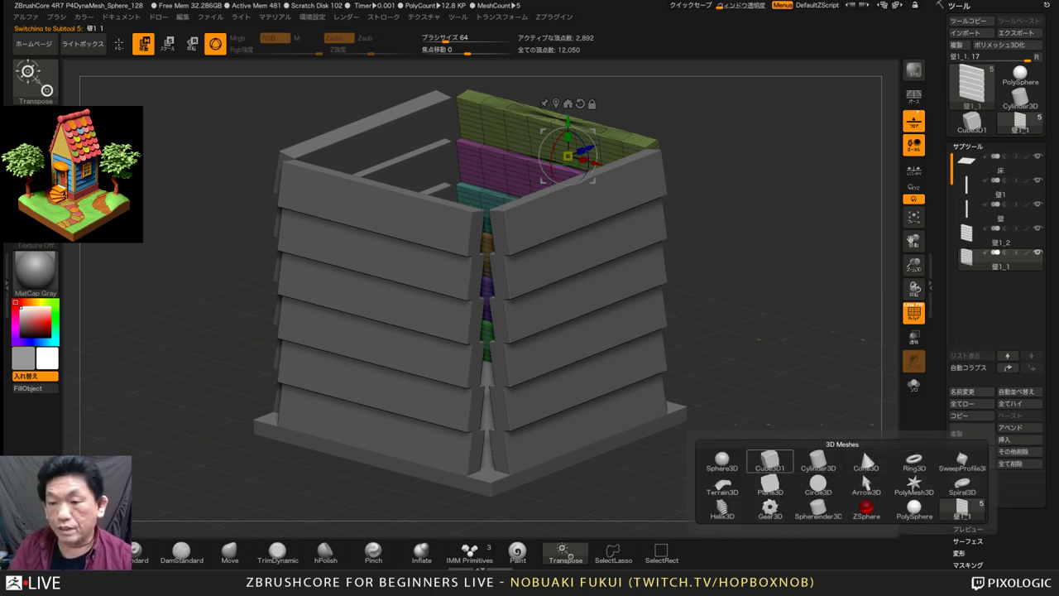
{"action": "left_click", "coordinate": [770, 461]}
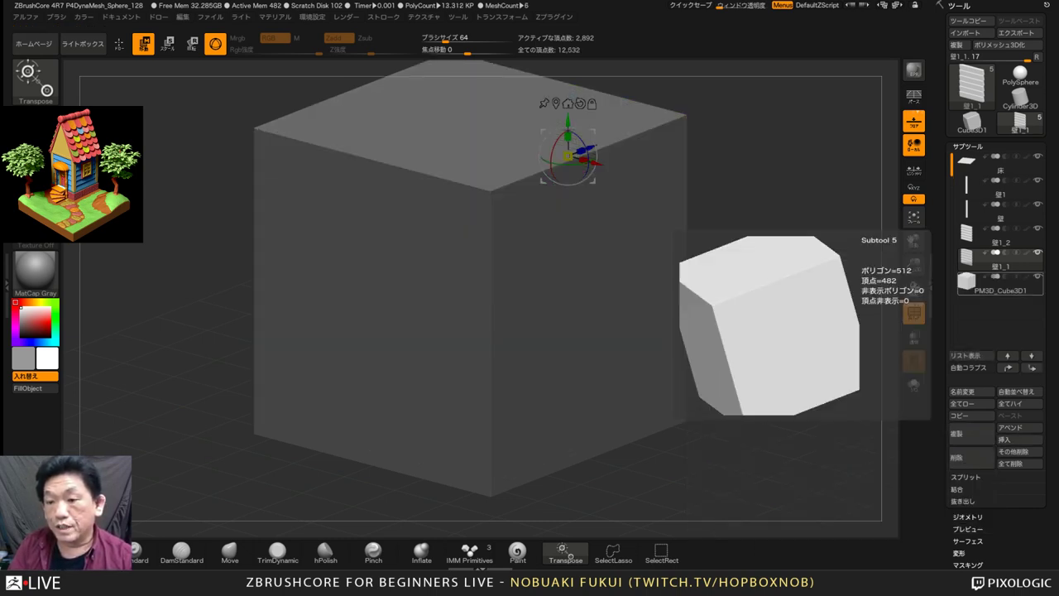
{"action": "left_click", "coordinate": [999, 283]}
Shrink the cube into a slim square post standing on the floor's centre and stretch it taller than the walls
{"action": "left_click_drag", "start_coordinate": [761, 364], "coordinate": [827, 327]}
{"action": "left_click_drag", "start_coordinate": [761, 273], "coordinate": [752, 389]}
{"action": "left_click_drag", "start_coordinate": [513, 256], "coordinate": [538, 324], "text": "alt"}
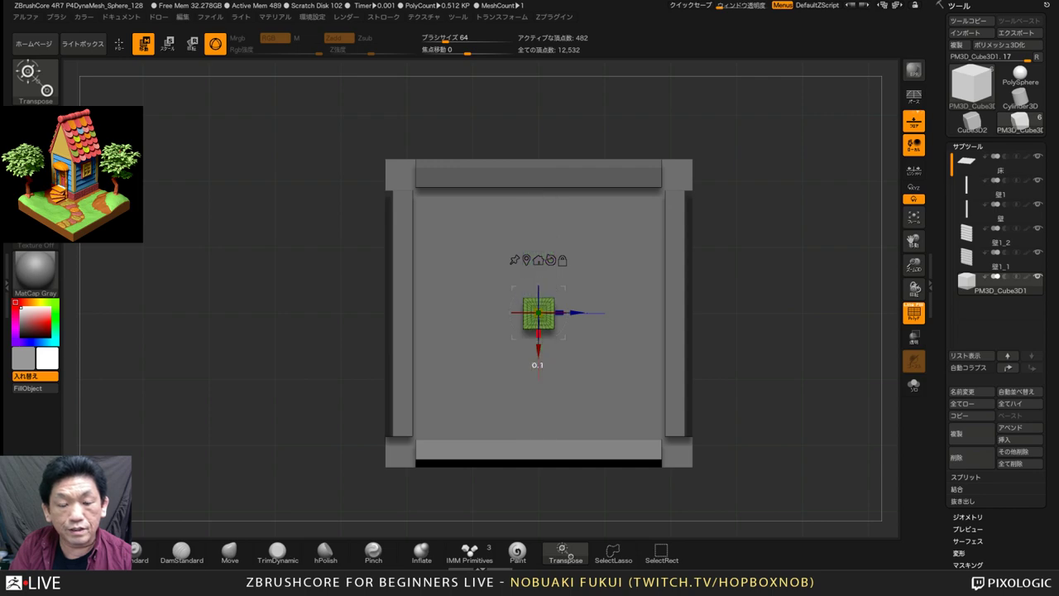
{"action": "left_click_drag", "start_coordinate": [778, 389], "coordinate": [774, 248], "text": "alt"}
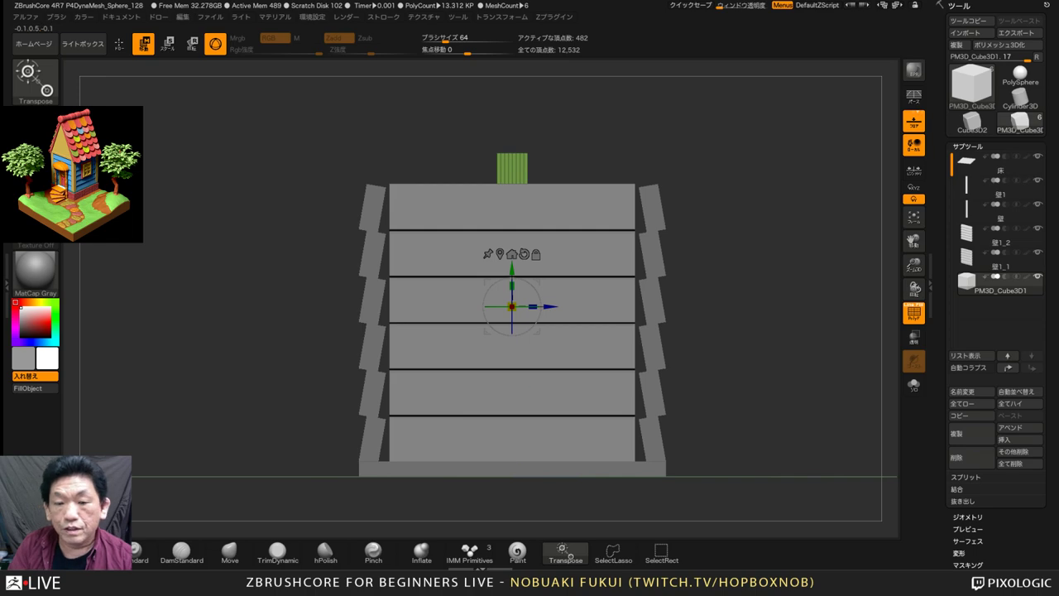
{"action": "left_click_drag", "start_coordinate": [786, 248], "coordinate": [716, 273]}
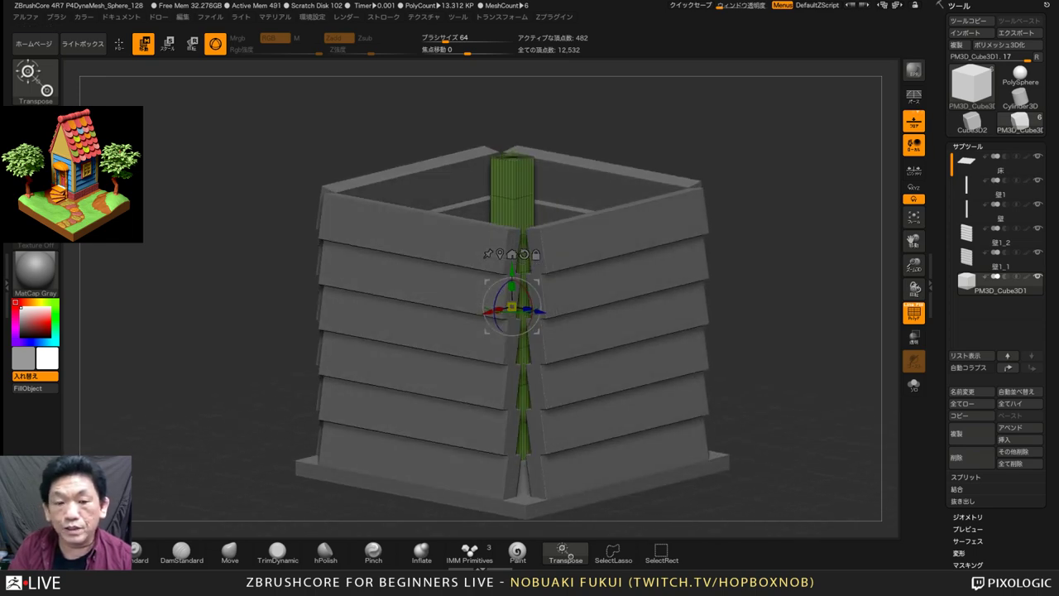
{"action": "mouse_move", "coordinate": [745, 278]}
{"action": "left_mouse_down"}
{"action": "mouse_move", "coordinate": [778, 248]}
{"action": "mouse_move", "coordinate": [737, 267]}
{"action": "left_mouse_up"}
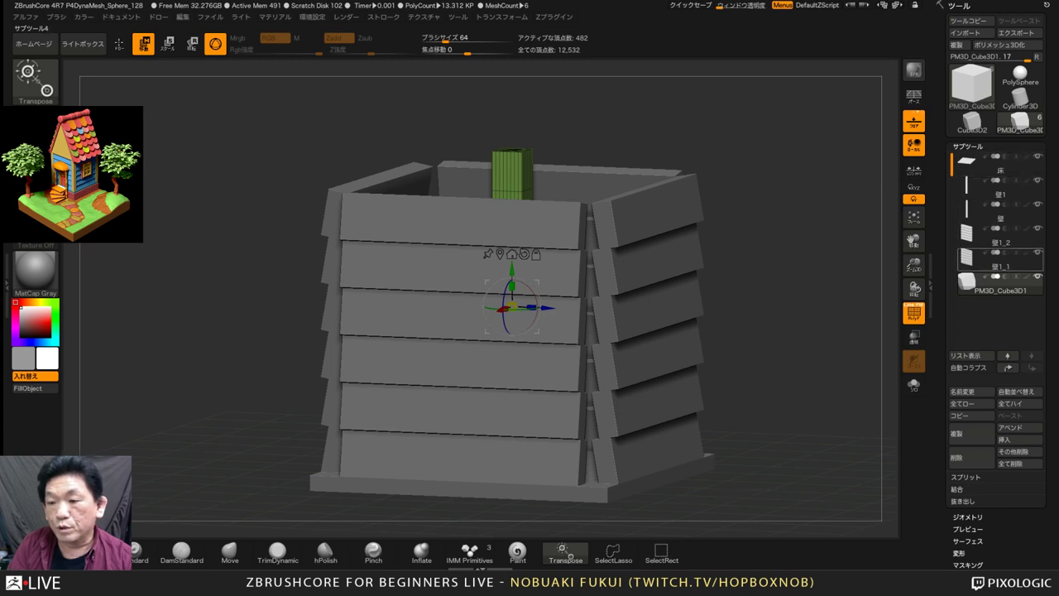
Inspect the centre post by hiding and reshowing the front and back walls, and by isolating it temporarily in Solo mode
{"action": "left_click", "coordinate": [1037, 253]}
{"action": "left_click", "coordinate": [1037, 228]}
{"action": "left_click", "coordinate": [1037, 205]}
{"action": "left_click", "coordinate": [1037, 205]}
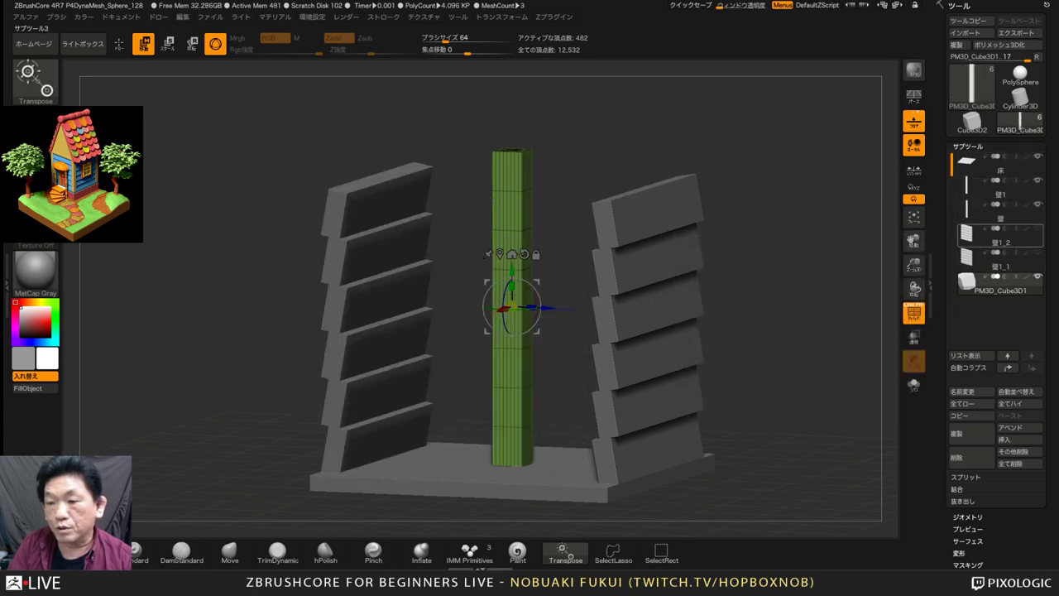
{"action": "left_click", "coordinate": [1037, 229]}
{"action": "left_click", "coordinate": [1037, 253]}
{"action": "left_click_drag", "start_coordinate": [794, 331], "coordinate": [798, 340]}
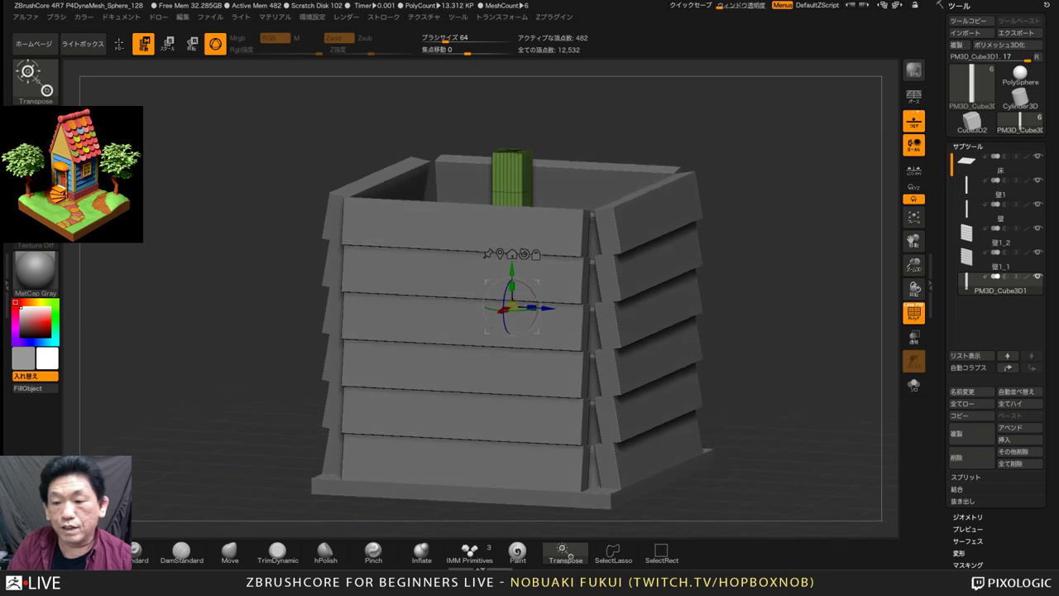
{"action": "left_click", "coordinate": [913, 384]}
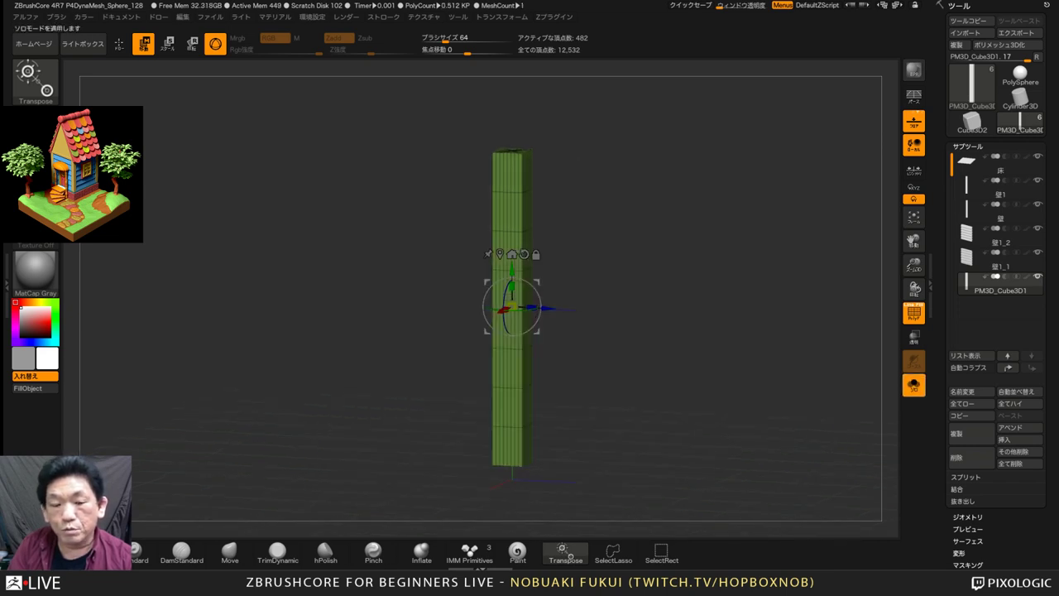
{"action": "left_click_drag", "start_coordinate": [711, 331], "coordinate": [732, 326], "text": "shift"}
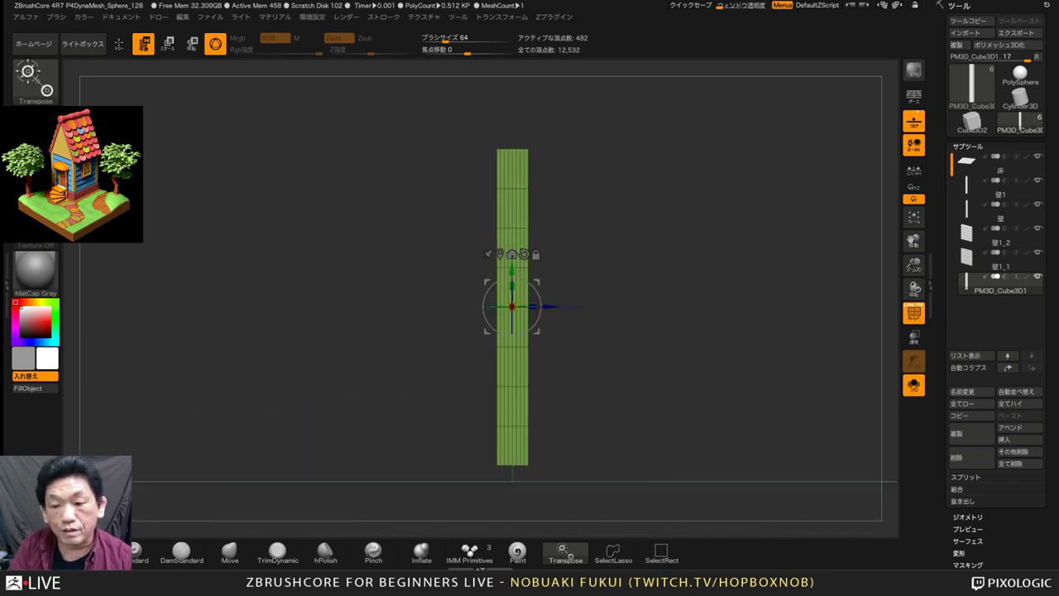
{"action": "left_click", "coordinate": [914, 384]}
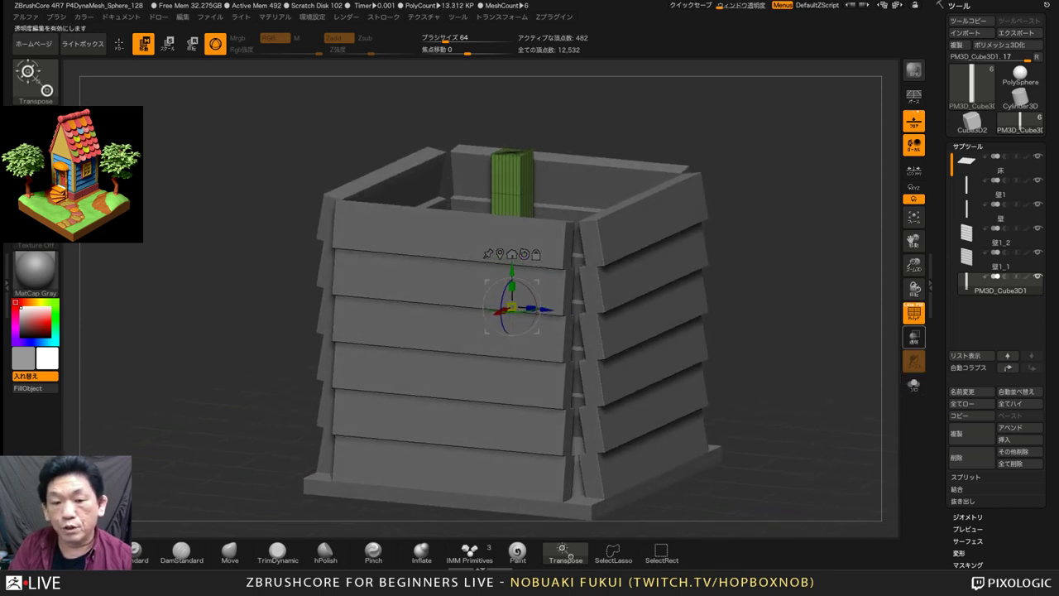
Turn on transparency and shift the gizmo pivot down to the base of the post
{"action": "left_click", "coordinate": [913, 338]}
{"action": "left_click_drag", "start_coordinate": [770, 347], "coordinate": [806, 333], "text": "shift"}
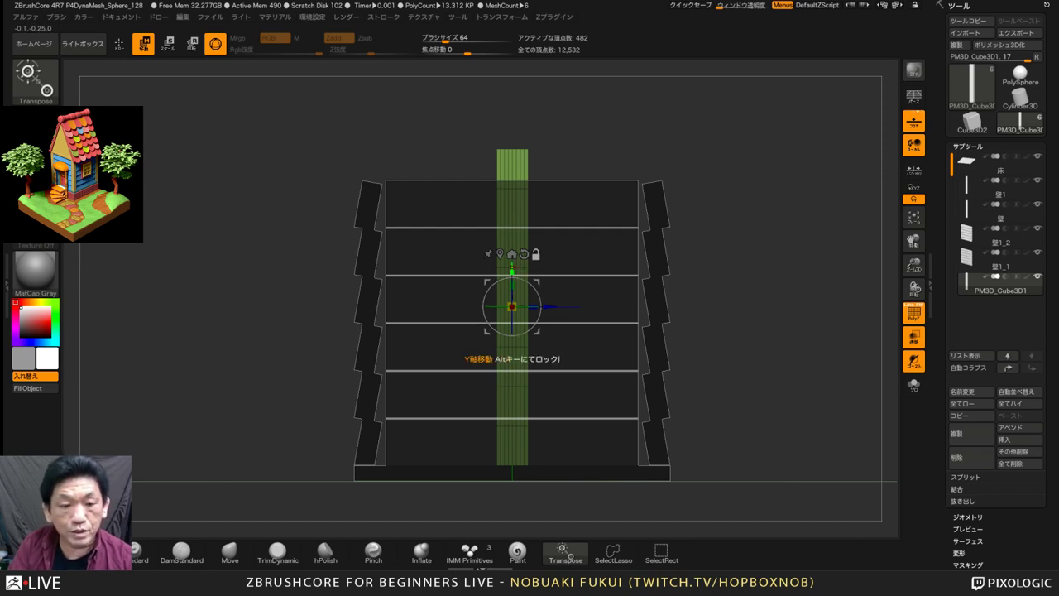
{"action": "left_click_drag", "start_coordinate": [512, 271], "coordinate": [511, 430]}
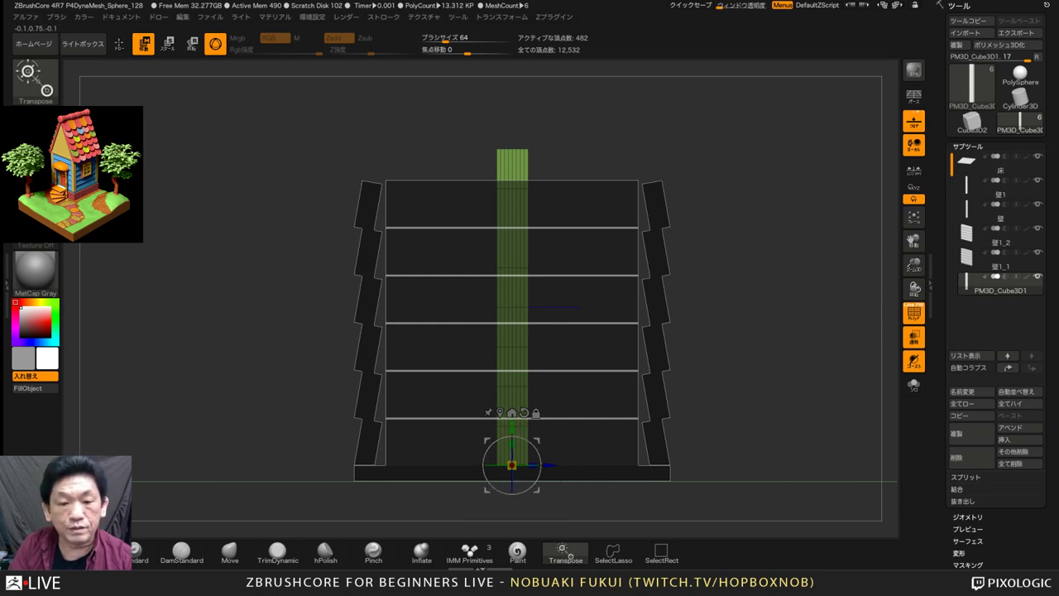
Try moving the post from the floor's centre to the corner between two walls, and undo the move
{"action": "left_click_drag", "start_coordinate": [745, 248], "coordinate": [705, 269]}
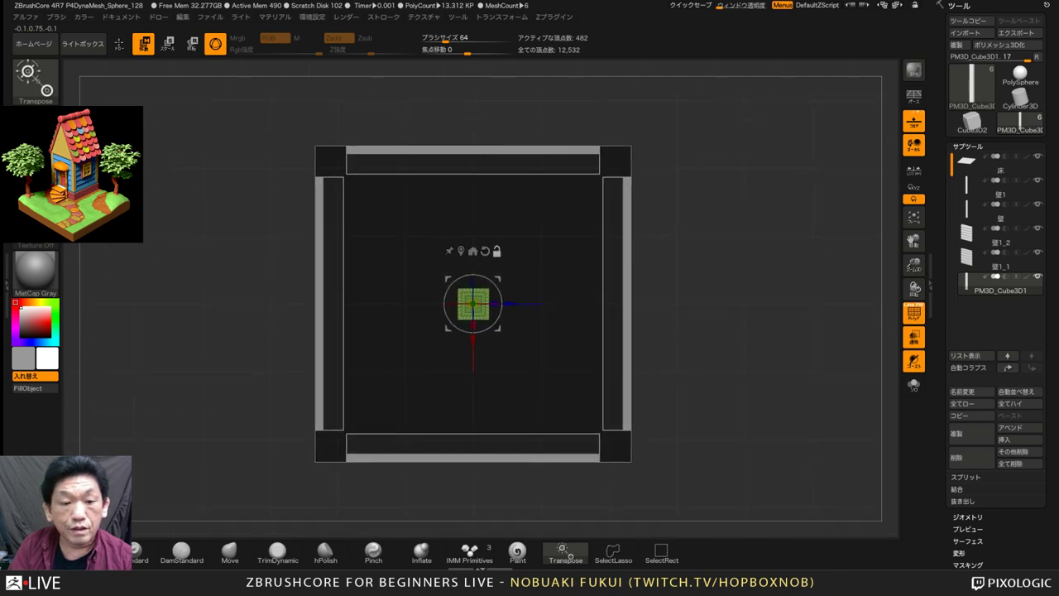
{"action": "left_click_drag", "start_coordinate": [472, 303], "coordinate": [615, 160]}
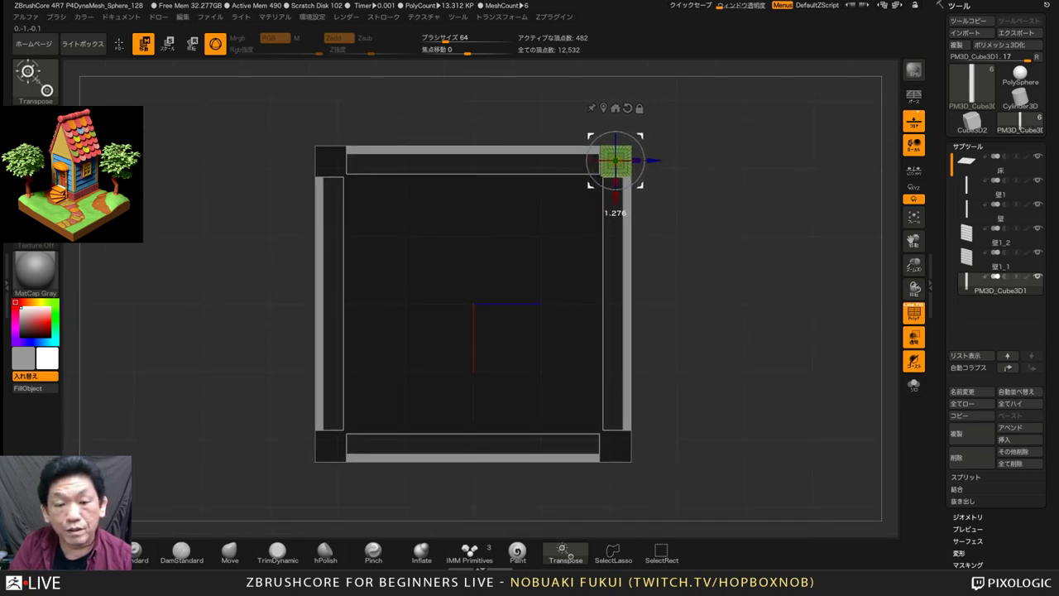
{"action": "key", "text": "ctrl+z"}
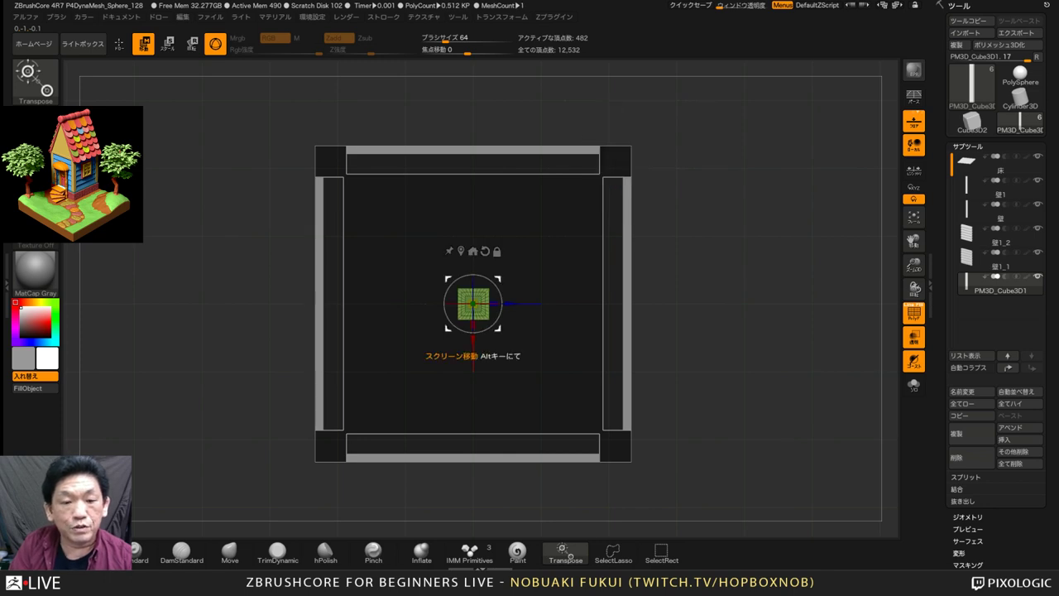
Move the gizmo pivot from the centre of the post's base to one of its bottom corners
{"action": "left_click_drag", "start_coordinate": [728, 348], "coordinate": [703, 398]}
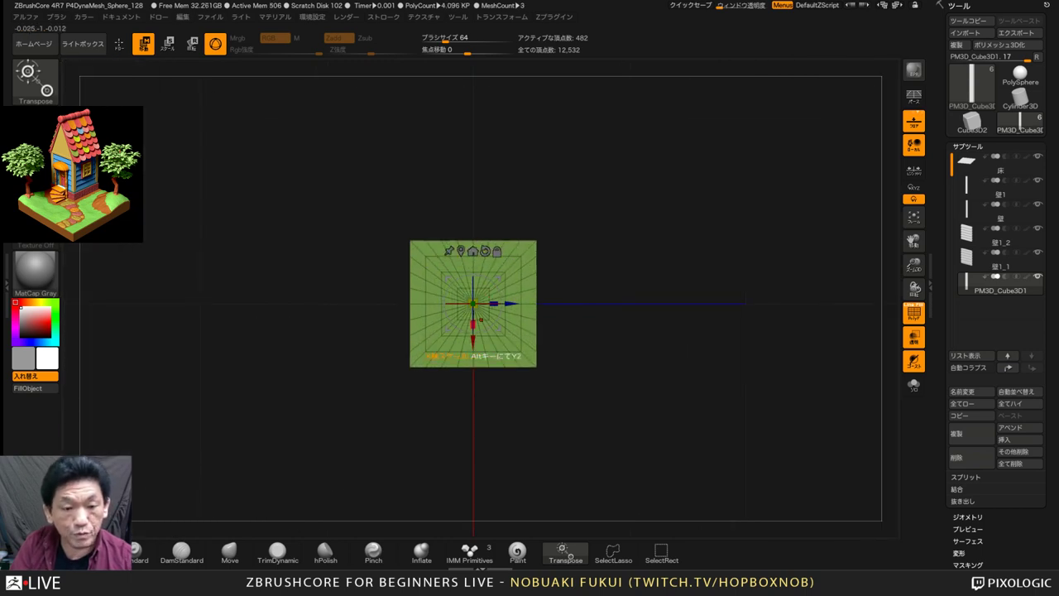
{"action": "left_click_drag", "start_coordinate": [474, 341], "coordinate": [473, 404], "text": "alt"}
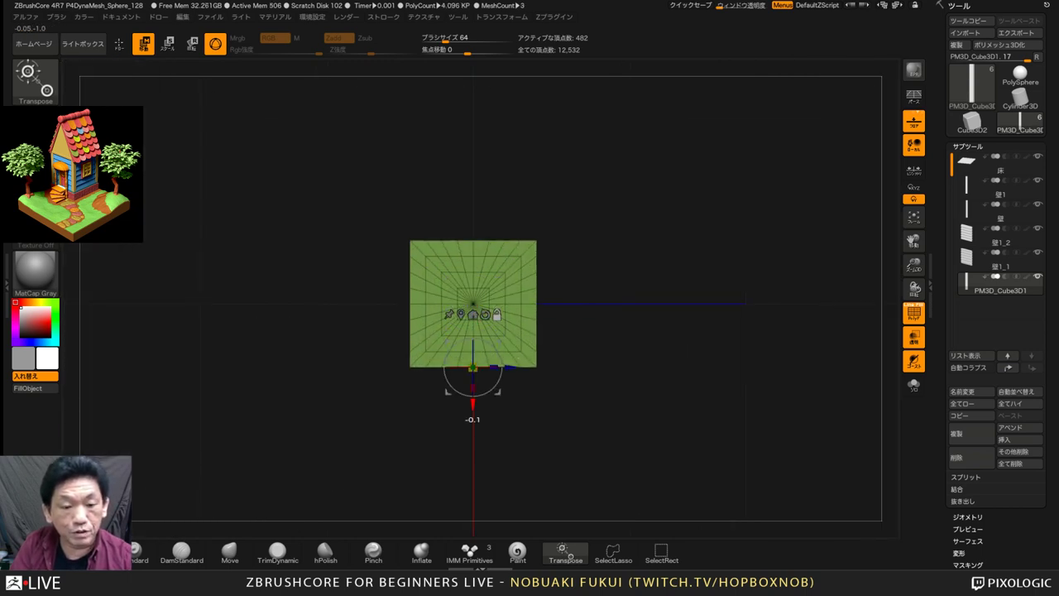
{"action": "left_click_drag", "start_coordinate": [472, 368], "coordinate": [409, 368], "text": "alt"}
Fit the post into the floor corner against the ends of the adjoining walls and enlarge it slightly about its inner corner
{"action": "mouse_move", "coordinate": [913, 265]}
{"action": "left_mouse_down"}
{"action": "mouse_move", "coordinate": [913, 231]}
{"action": "mouse_move", "coordinate": [914, 246]}
{"action": "left_mouse_up"}
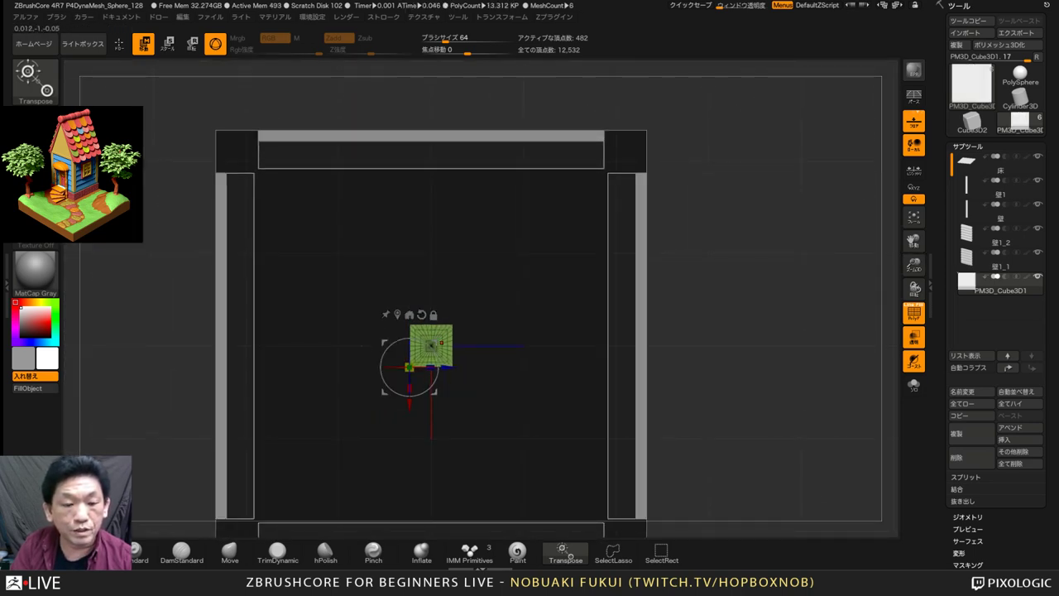
{"action": "left_click_drag", "start_coordinate": [409, 367], "coordinate": [628, 153]}
{"action": "left_click_drag", "start_coordinate": [699, 199], "coordinate": [622, 466], "text": "alt"}
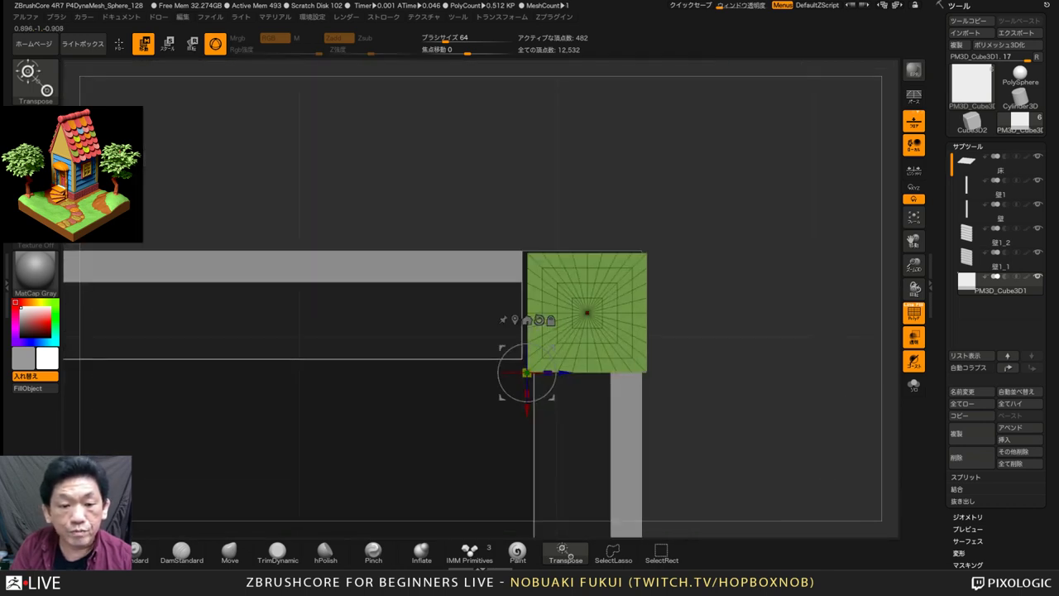
{"action": "left_click_drag", "start_coordinate": [526, 372], "coordinate": [520, 370]}
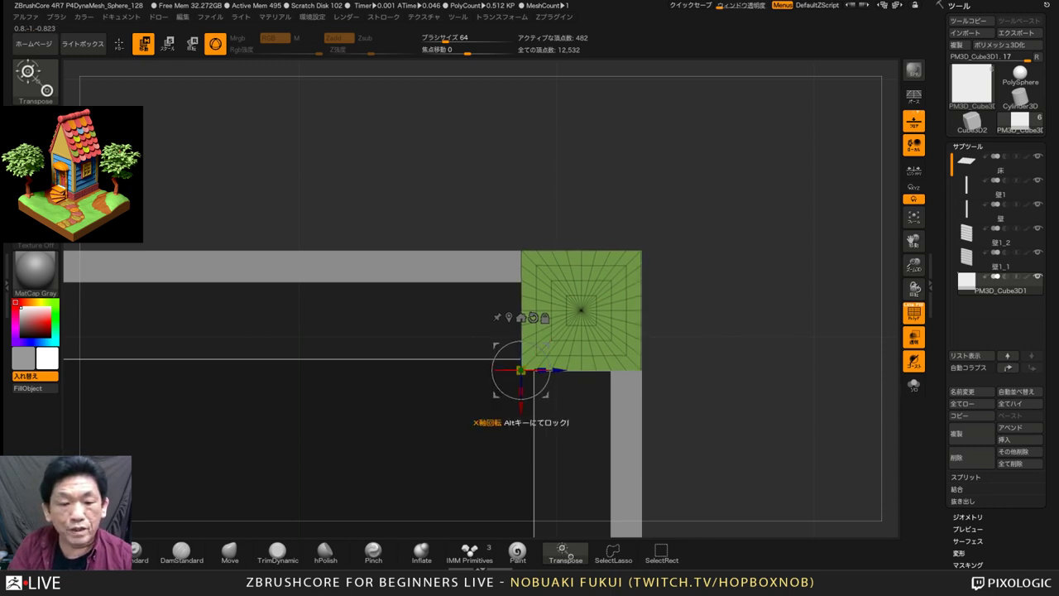
{"action": "left_click_drag", "start_coordinate": [520, 371], "coordinate": [521, 370]}
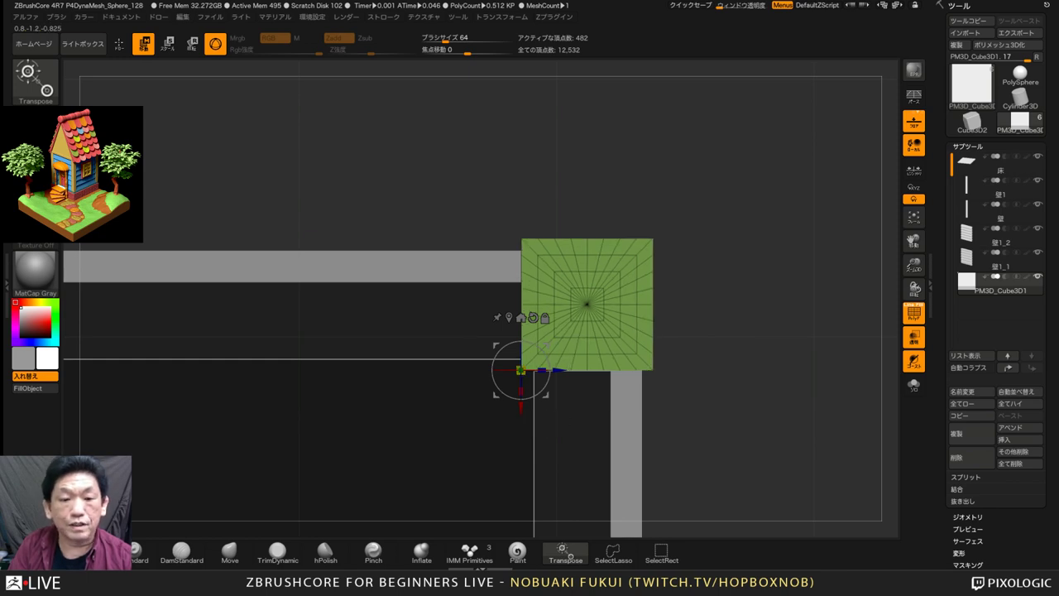
Check the corner post against the floor and siding boards, and turn transparency off
{"action": "left_click_drag", "start_coordinate": [744, 372], "coordinate": [744, 232], "text": "alt"}
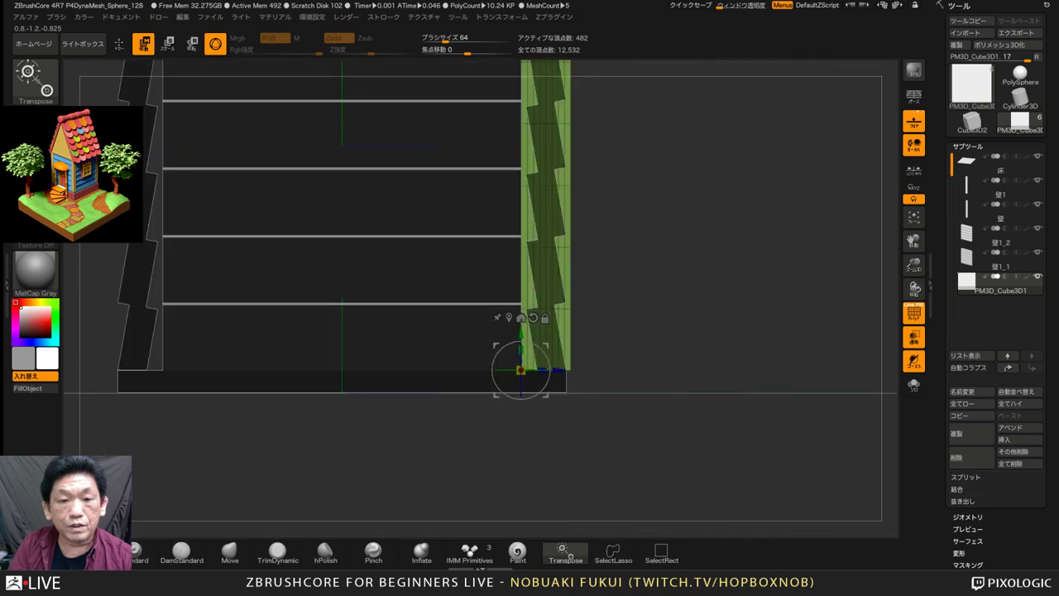
{"action": "left_click_drag", "start_coordinate": [745, 290], "coordinate": [728, 429], "text": "alt"}
{"action": "left_click_drag", "start_coordinate": [728, 347], "coordinate": [794, 380]}
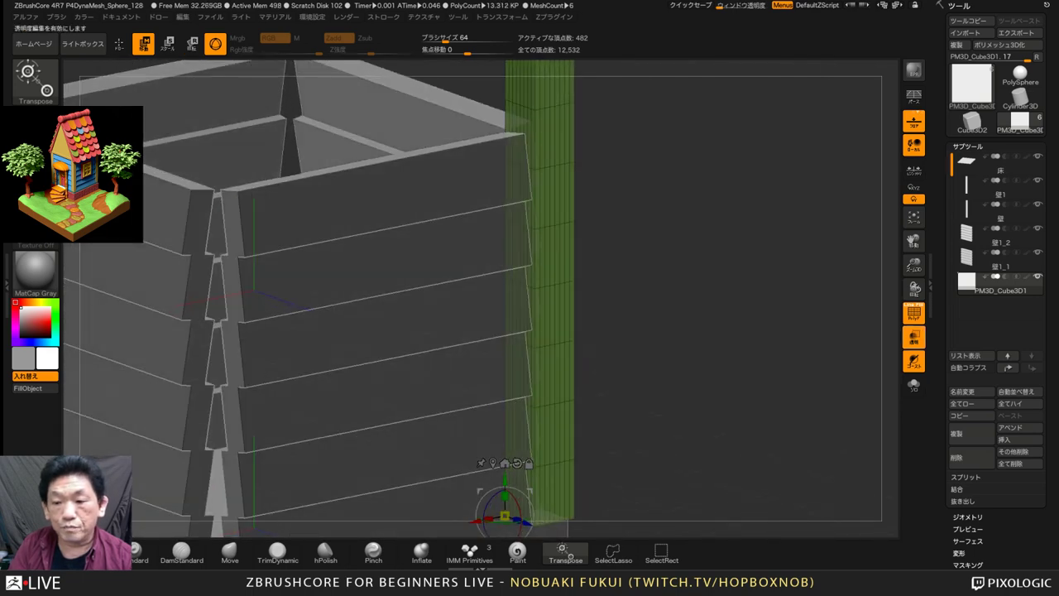
{"action": "left_click", "coordinate": [913, 336]}
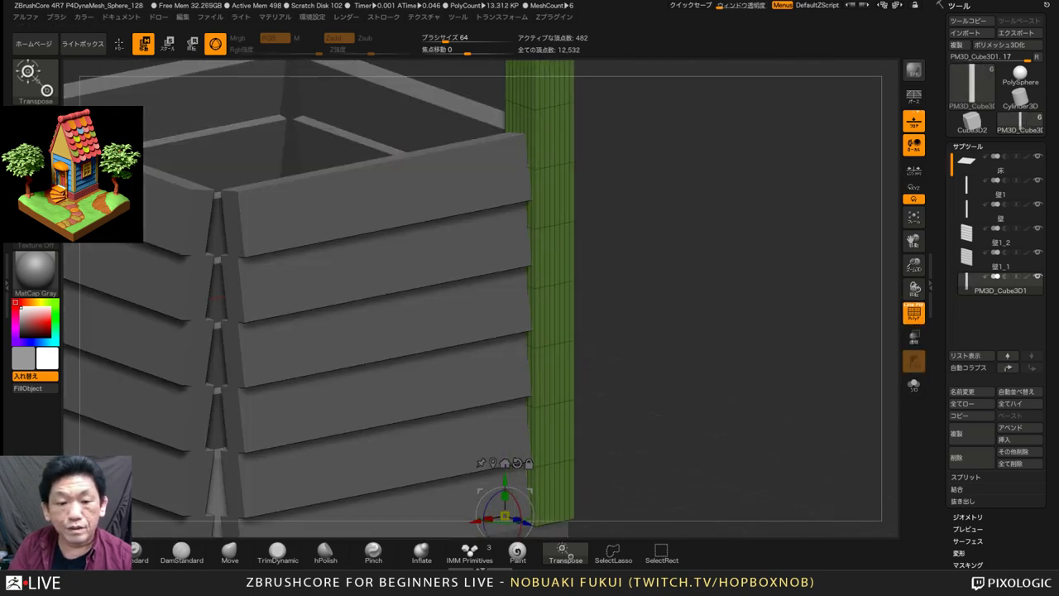
Try resizing the corner post about its inner base corner and undo the trial changes
{"action": "left_click_drag", "start_coordinate": [728, 372], "coordinate": [825, 327], "text": "alt"}
{"action": "left_click_drag", "start_coordinate": [311, 255], "coordinate": [312, 158], "text": "alt"}
{"action": "left_click_drag", "start_coordinate": [546, 157], "coordinate": [695, 221]}
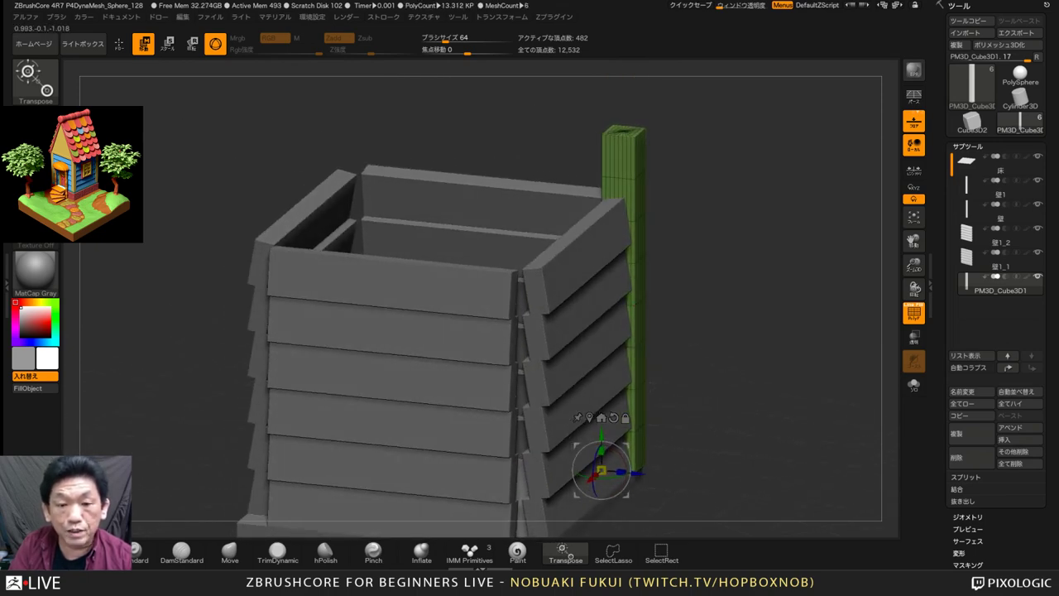
{"action": "left_click_drag", "start_coordinate": [703, 259], "coordinate": [705, 324]}
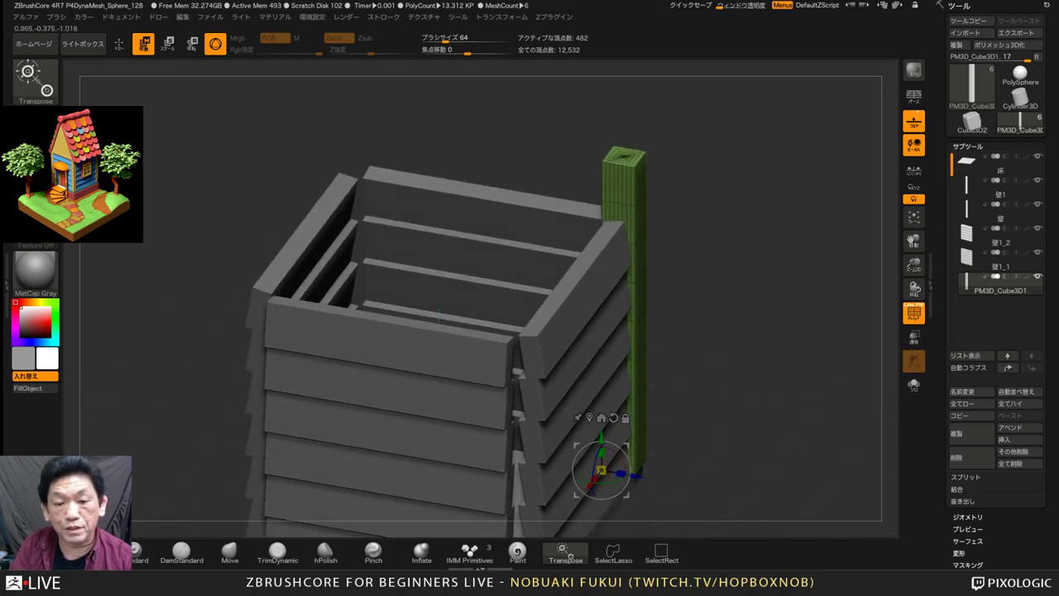
{"action": "left_click_drag", "start_coordinate": [600, 470], "coordinate": [605, 452]}
{"action": "key", "text": "ctrl+z"}
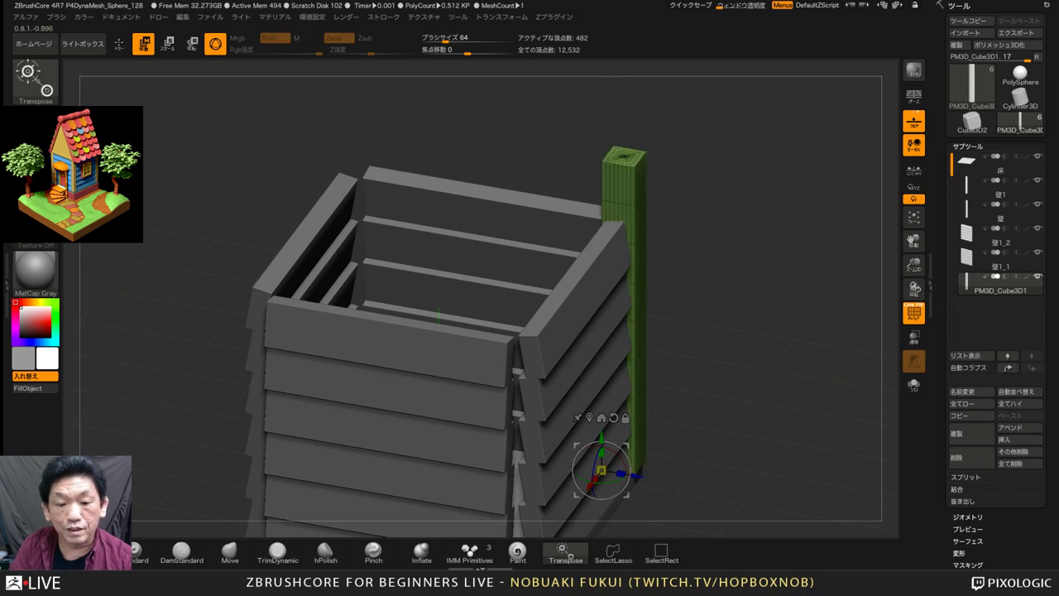
{"action": "left_click_drag", "start_coordinate": [703, 331], "coordinate": [658, 318]}
{"action": "key", "text": "ctrl+z"}
{"action": "key", "text": "ctrl+z"}
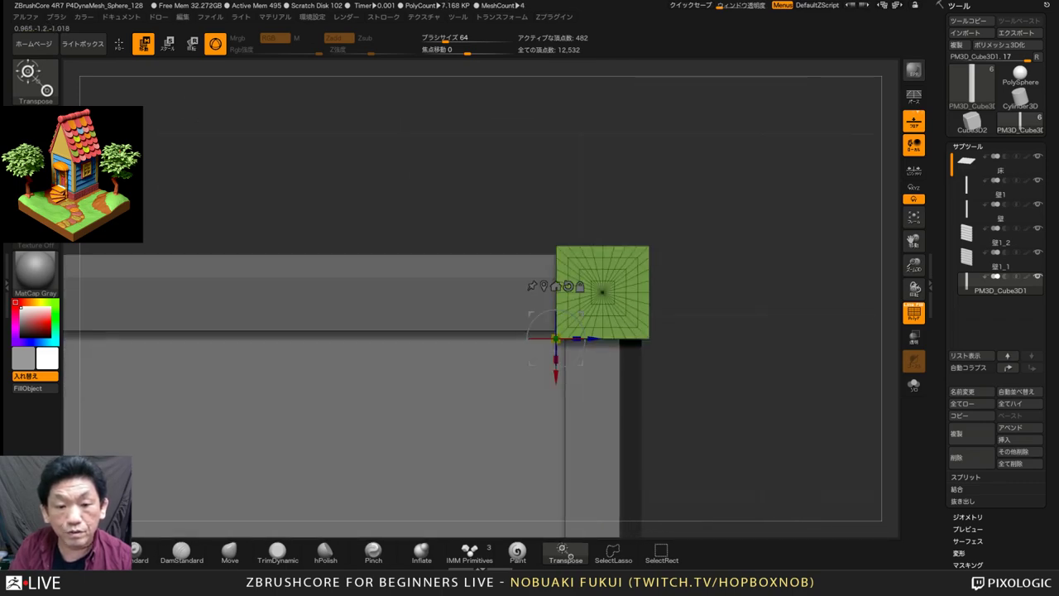
Shorten the corner post vertically from its base so its top sits about level with the top of the walls
{"action": "left_click_drag", "start_coordinate": [718, 356], "coordinate": [716, 278]}
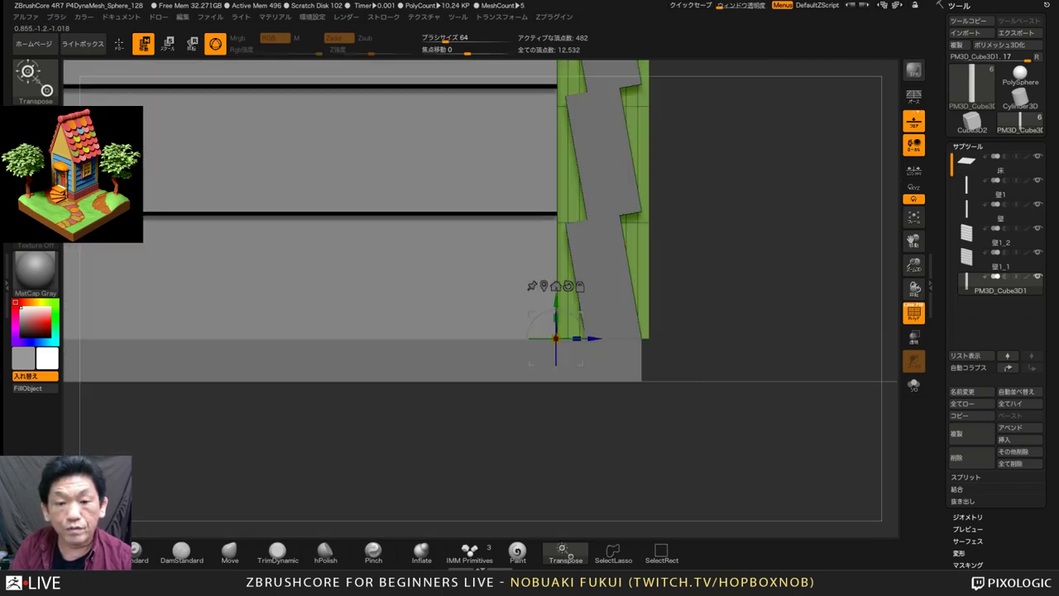
{"action": "left_click_drag", "start_coordinate": [716, 331], "coordinate": [612, 273], "text": "alt"}
{"action": "left_click_drag", "start_coordinate": [662, 289], "coordinate": [655, 472], "text": "alt"}
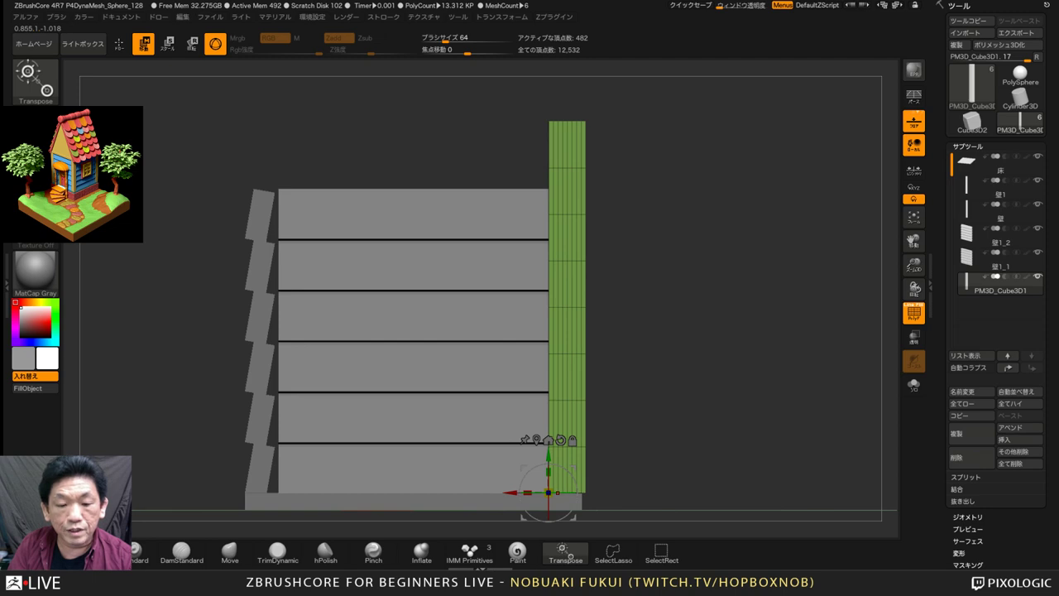
{"action": "mouse_move", "coordinate": [549, 471]}
{"action": "left_mouse_down"}
{"action": "mouse_move", "coordinate": [549, 493]}
{"action": "mouse_move", "coordinate": [548, 471]}
{"action": "left_mouse_up"}
{"action": "key", "text": "ctrl+z"}
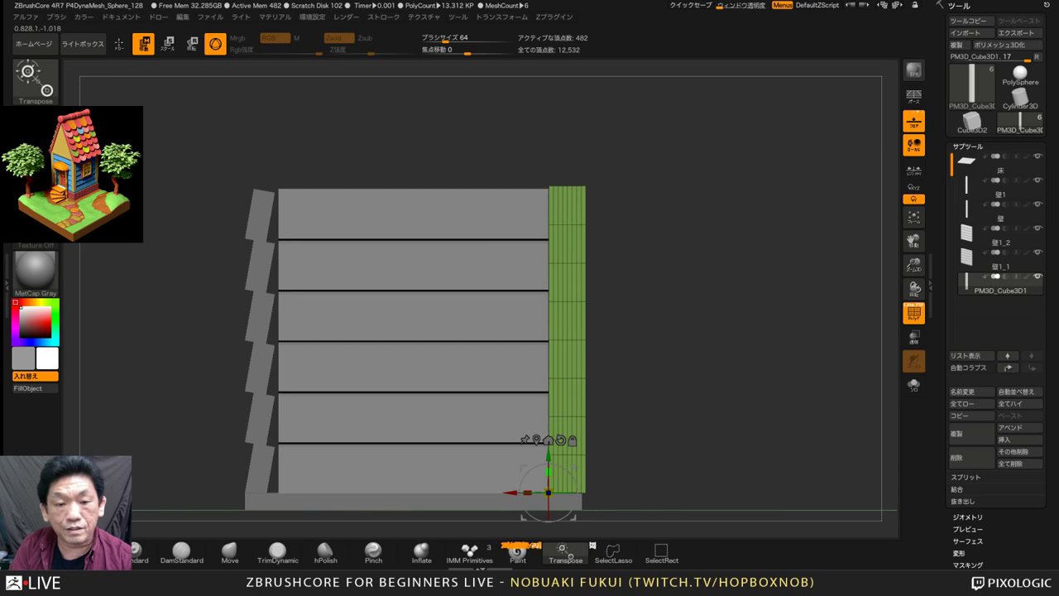
Examine the corner post and the remaining open wall corners from above and from an angle
{"action": "left_click_drag", "start_coordinate": [654, 443], "coordinate": [804, 301]}
{"action": "key", "text": "ctrl+shift+z"}
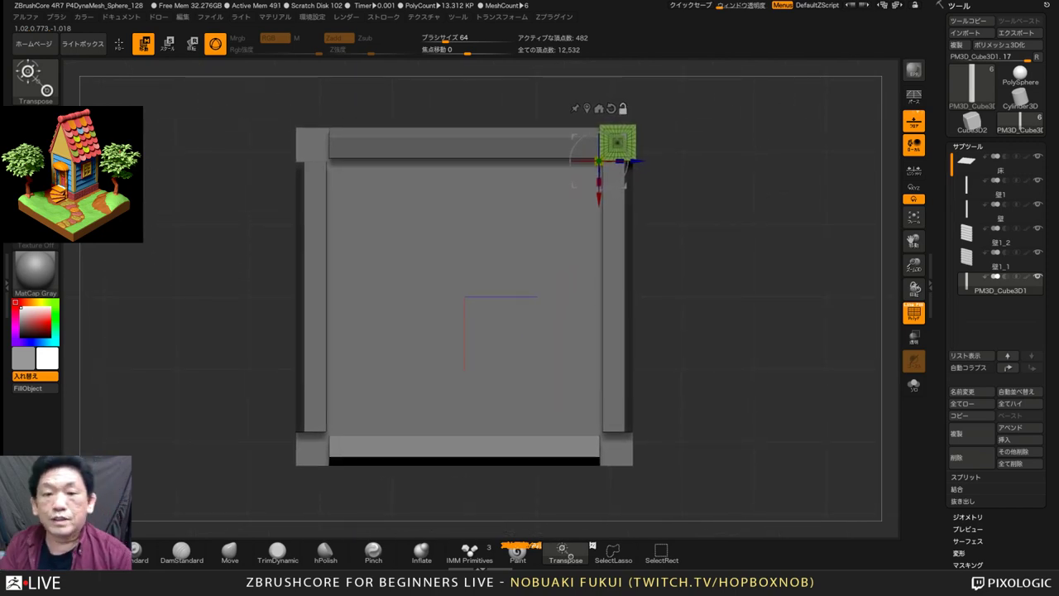
{"action": "key", "text": "ctrl+shift+z"}
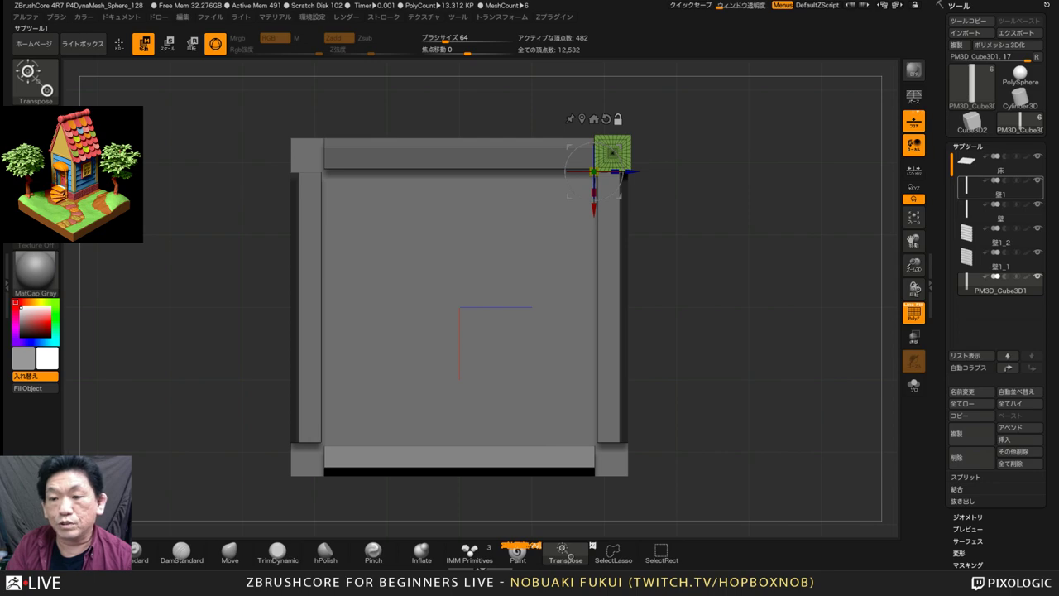
{"action": "mouse_move", "coordinate": [999, 235]}
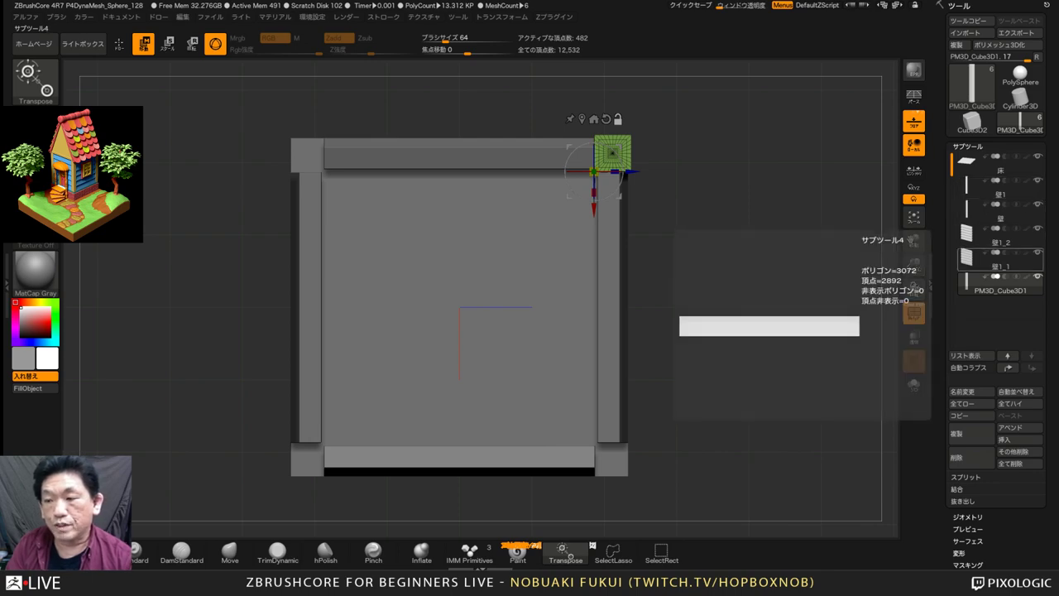
{"action": "left_click_drag", "start_coordinate": [744, 240], "coordinate": [693, 112]}
{"action": "left_click_drag", "start_coordinate": [693, 112], "coordinate": [709, 278], "text": "alt"}
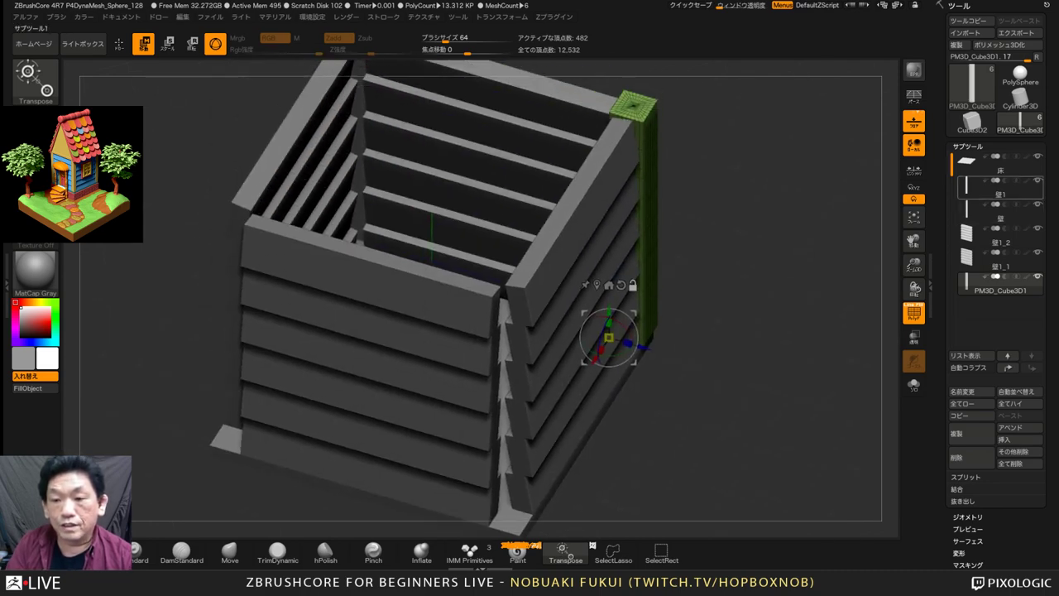
{"action": "mouse_move", "coordinate": [966, 234]}
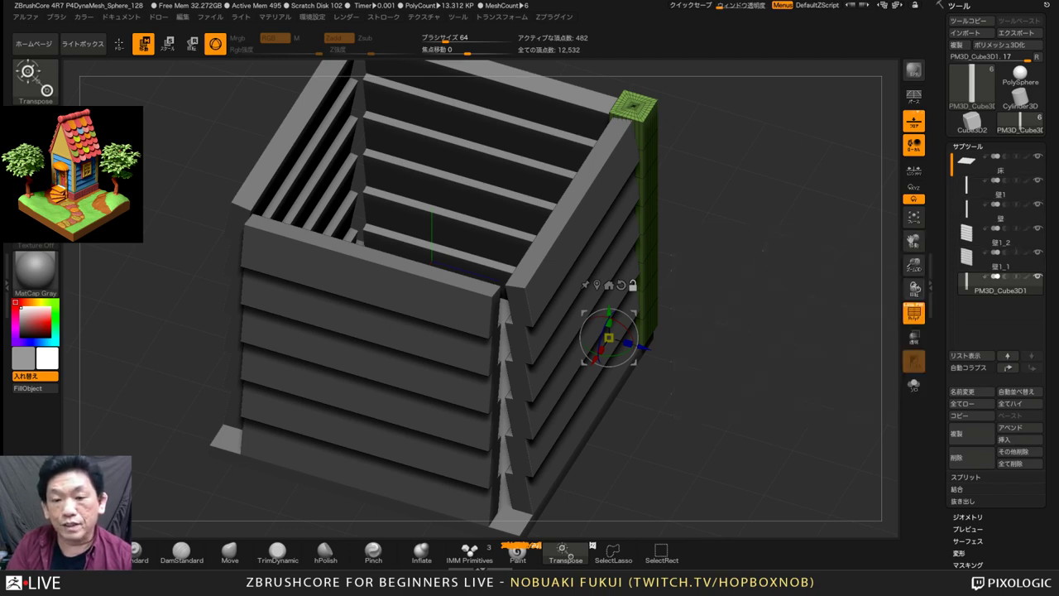
{"action": "left_click_drag", "start_coordinate": [744, 273], "coordinate": [781, 232]}
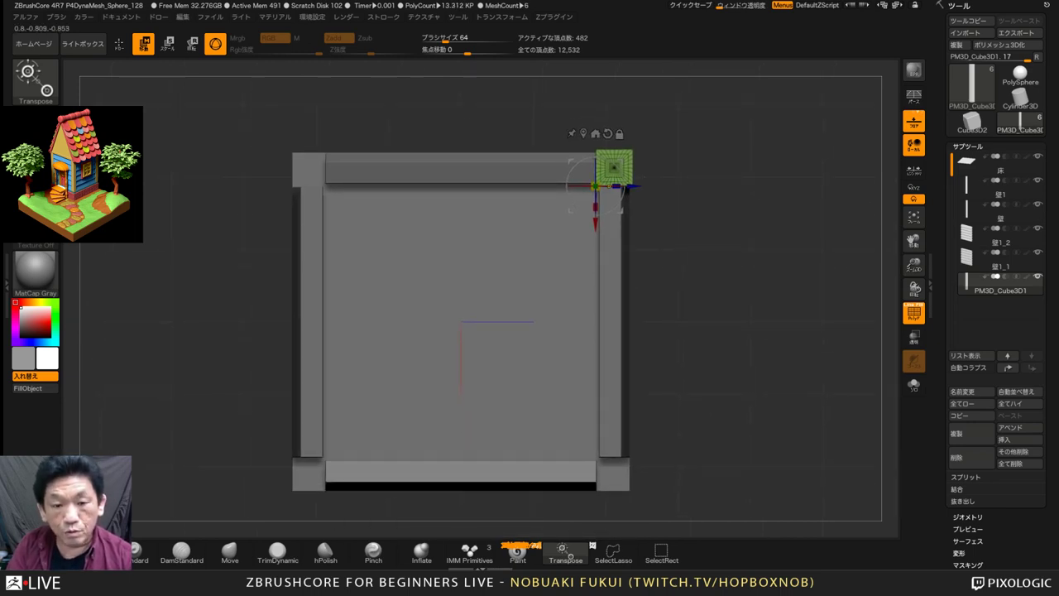
{"action": "left_click_drag", "start_coordinate": [595, 221], "coordinate": [595, 527], "text": "ctrl"}
{"action": "key", "text": "ctrl+z"}
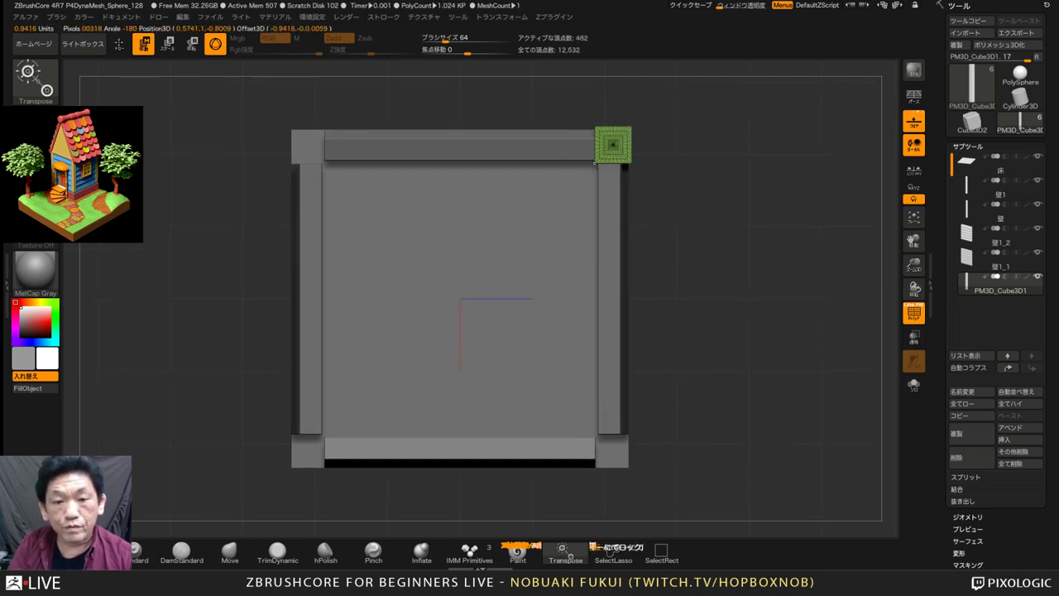
{"action": "key", "text": "ctrl+z"}
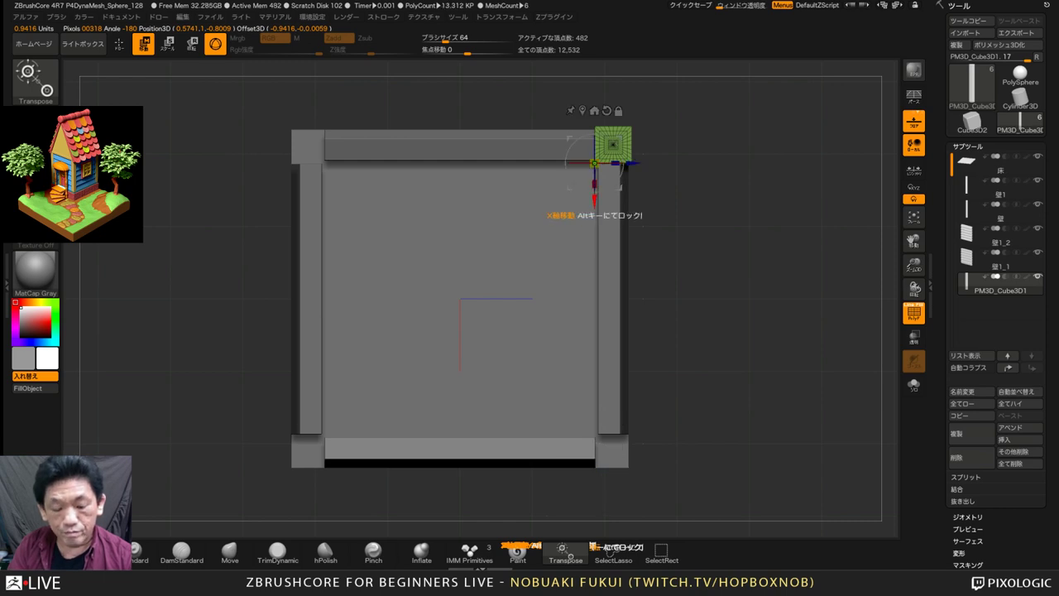
Copy the corner post along the side wall to the next floor corner, clear the mask, and copy both posts across to the opposite corners
{"action": "left_click_drag", "start_coordinate": [594, 198], "coordinate": [594, 507], "text": "ctrl"}
{"action": "left_click_drag", "start_coordinate": [695, 488], "coordinate": [716, 505], "text": "ctrl"}
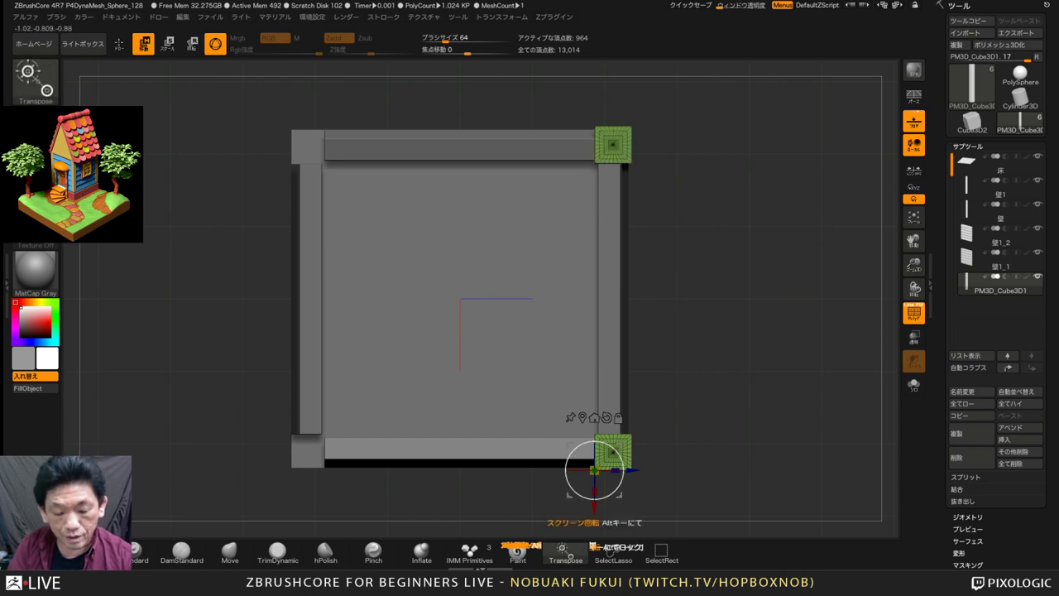
{"action": "left_click_drag", "start_coordinate": [594, 470], "coordinate": [289, 470], "text": "ctrl"}
{"action": "left_click_drag", "start_coordinate": [219, 476], "coordinate": [385, 327]}
{"action": "key", "text": "shift+f"}
{"action": "left_click_drag", "start_coordinate": [695, 359], "coordinate": [337, 510]}
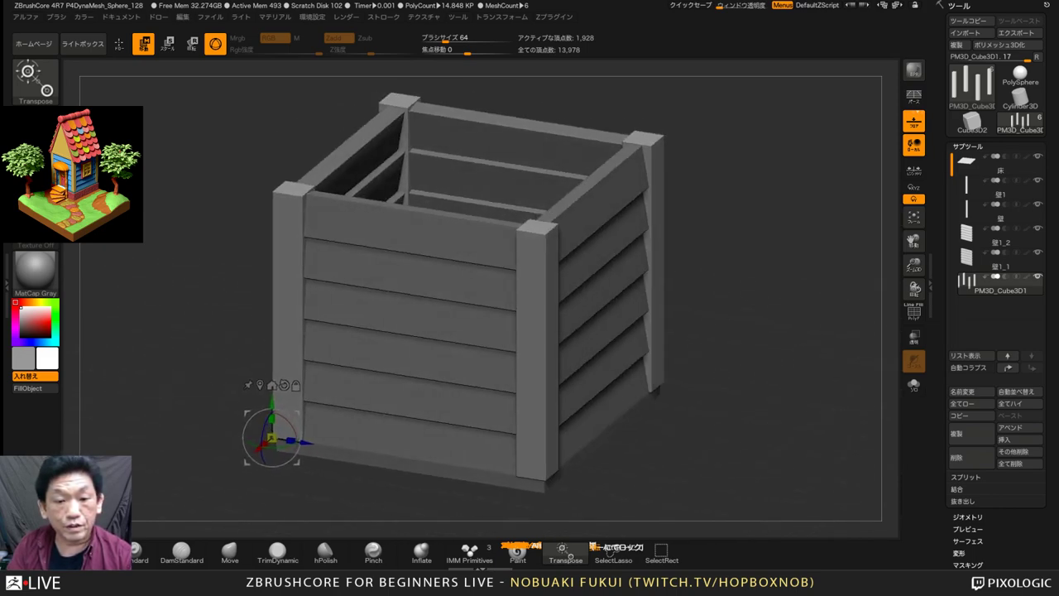
Make the siding wall 壁1_1 the active subtool and show its boards as coloured polygroups with PolyFrame
{"action": "left_click_drag", "start_coordinate": [718, 298], "coordinate": [651, 287]}
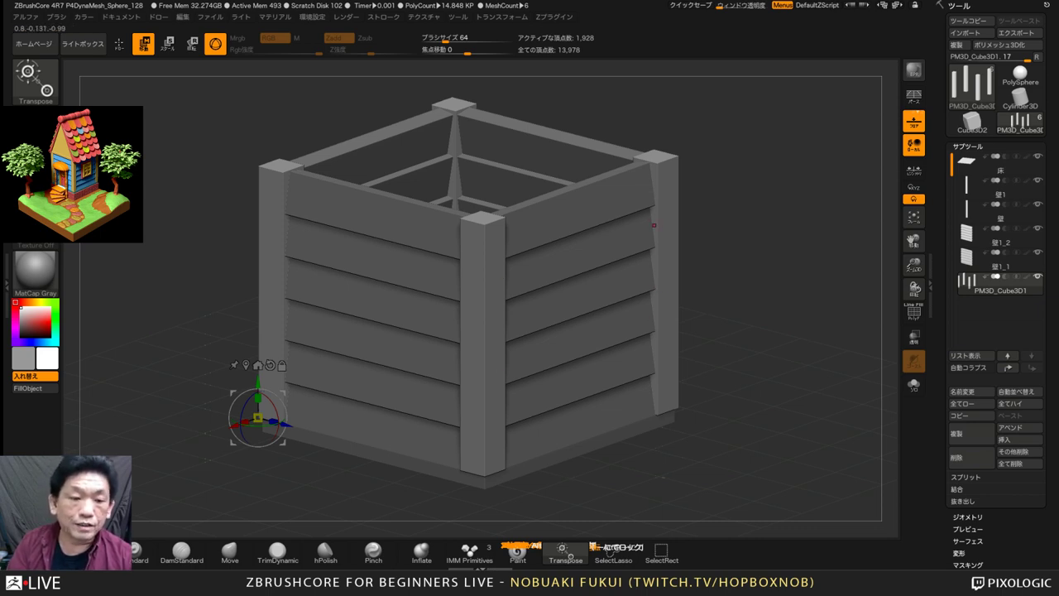
{"action": "left_click_drag", "start_coordinate": [761, 356], "coordinate": [622, 216]}
{"action": "left_click_drag", "start_coordinate": [217, 258], "coordinate": [240, 368]}
{"action": "left_click_drag", "start_coordinate": [476, 388], "coordinate": [519, 391]}
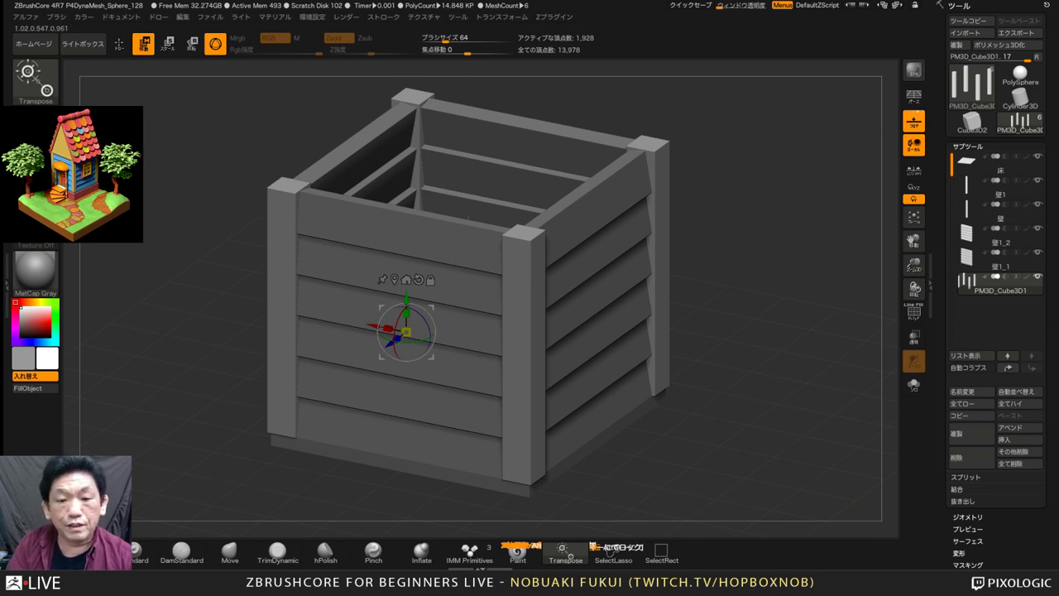
{"action": "left_click_drag", "start_coordinate": [728, 347], "coordinate": [726, 368], "text": "alt"}
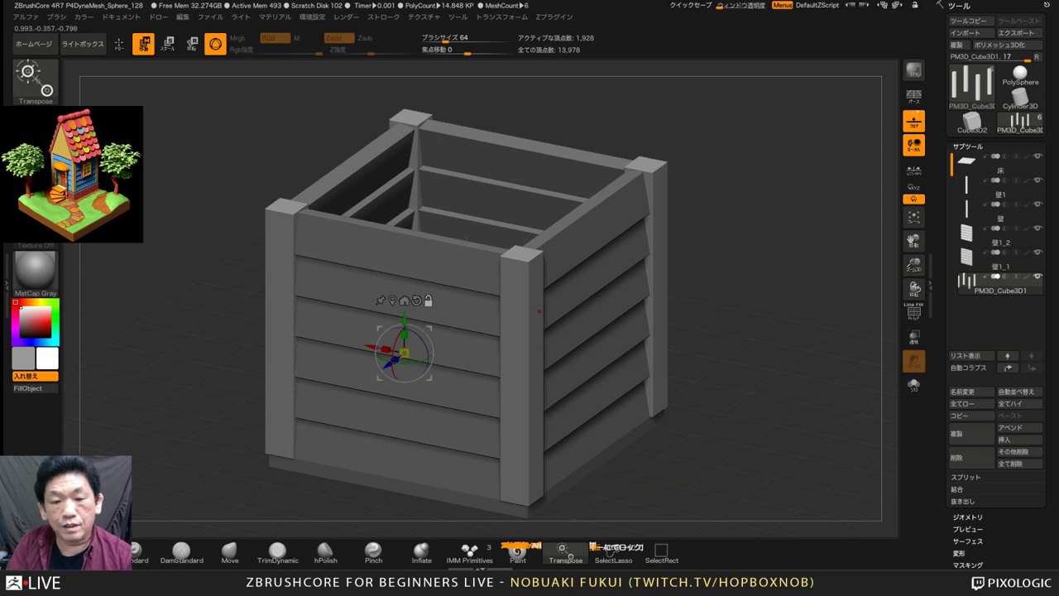
{"action": "left_click", "coordinate": [583, 300], "text": "alt"}
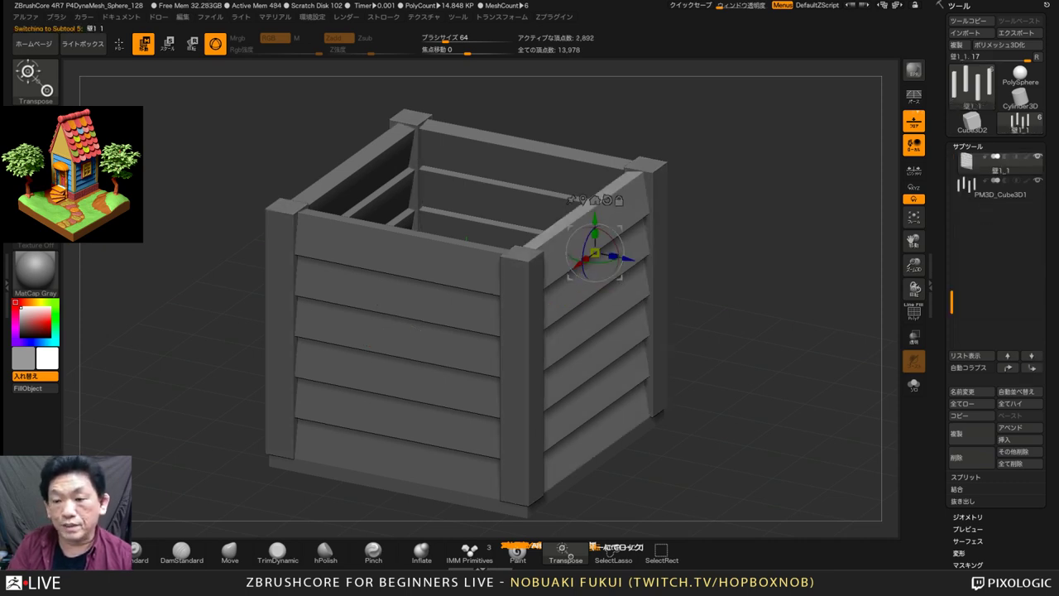
{"action": "left_click_drag", "start_coordinate": [951, 302], "coordinate": [952, 163]}
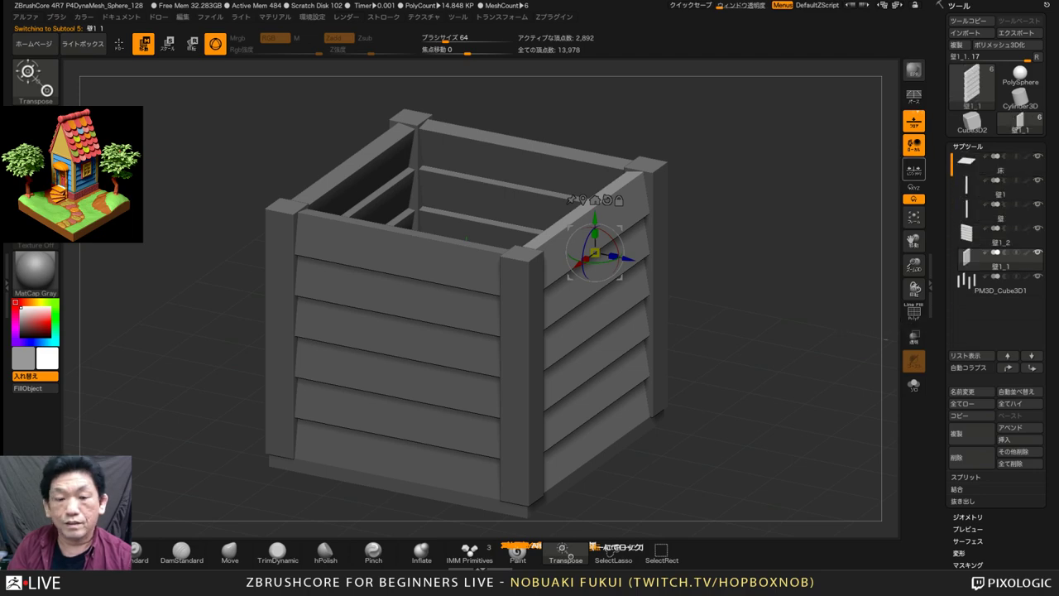
{"action": "left_click_drag", "start_coordinate": [794, 223], "coordinate": [854, 235]}
{"action": "left_click_drag", "start_coordinate": [670, 132], "coordinate": [659, 100], "text": "alt"}
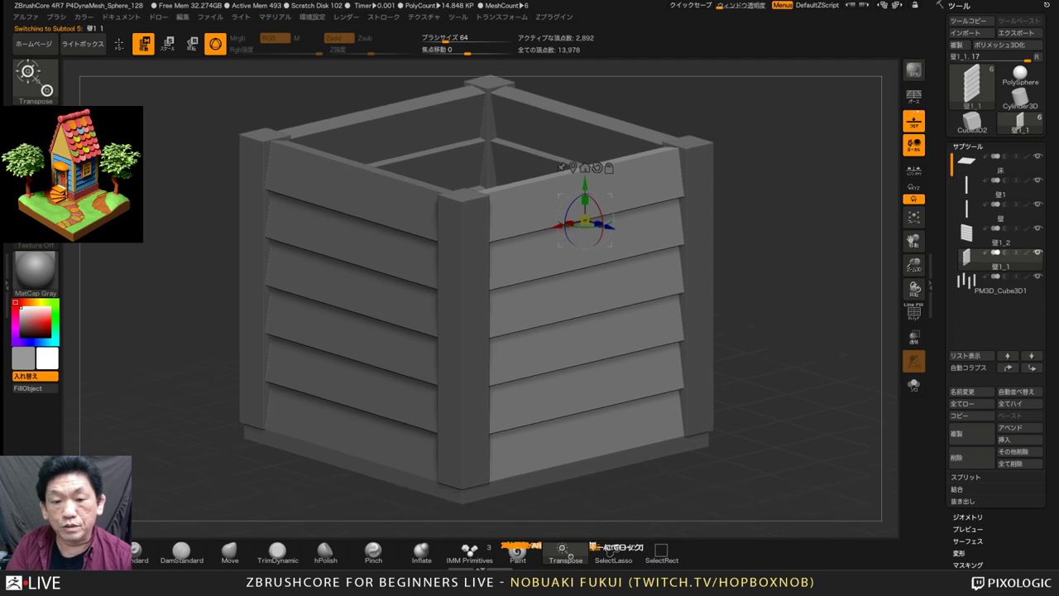
{"action": "left_click", "coordinate": [914, 312]}
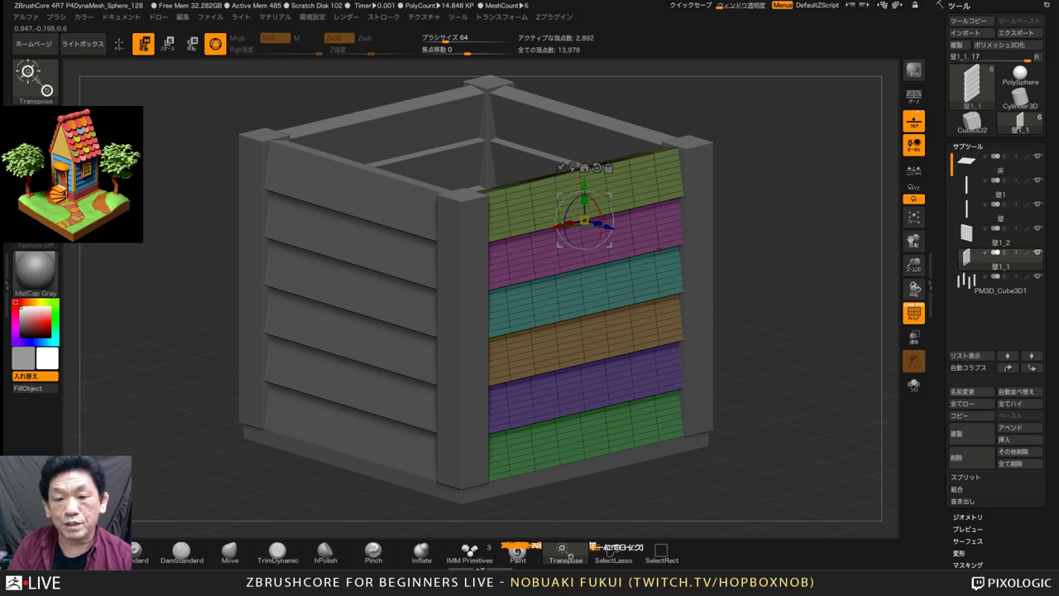
Mask all but one siding board of 壁1_1 at a time, cycling through the boards and ending with the topmost unmasked
{"action": "left_click_drag", "start_coordinate": [794, 397], "coordinate": [810, 428], "text": "shift"}
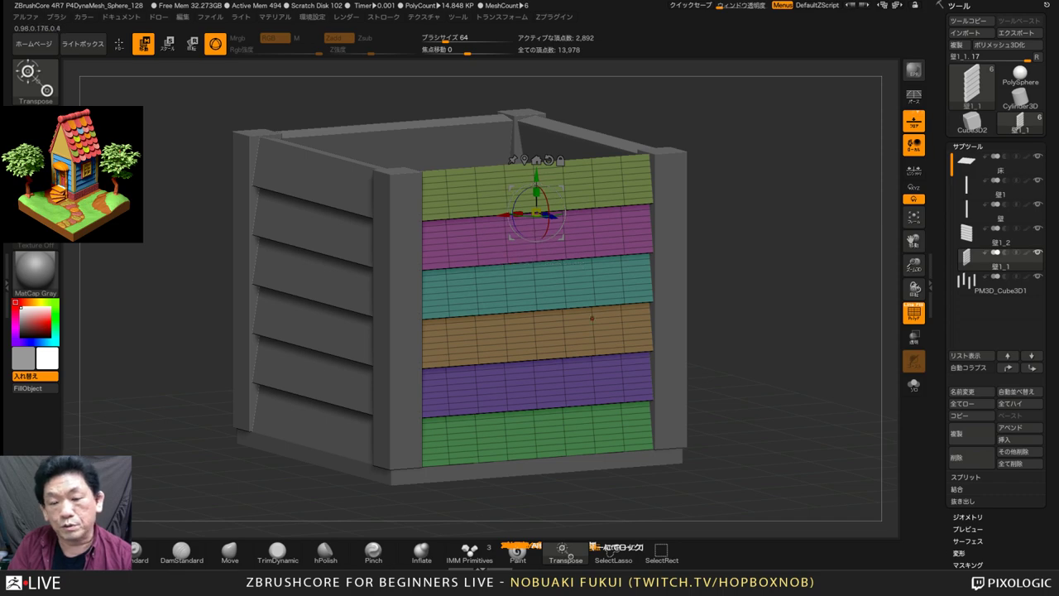
{"action": "left_click_drag", "start_coordinate": [777, 397], "coordinate": [820, 420], "text": "alt"}
{"action": "mouse_move", "coordinate": [820, 421]}
{"action": "left_mouse_down", "text": "shift"}
{"action": "mouse_move", "coordinate": [738, 386]}
{"action": "mouse_move", "coordinate": [801, 414]}
{"action": "left_mouse_up", "text": "shift"}
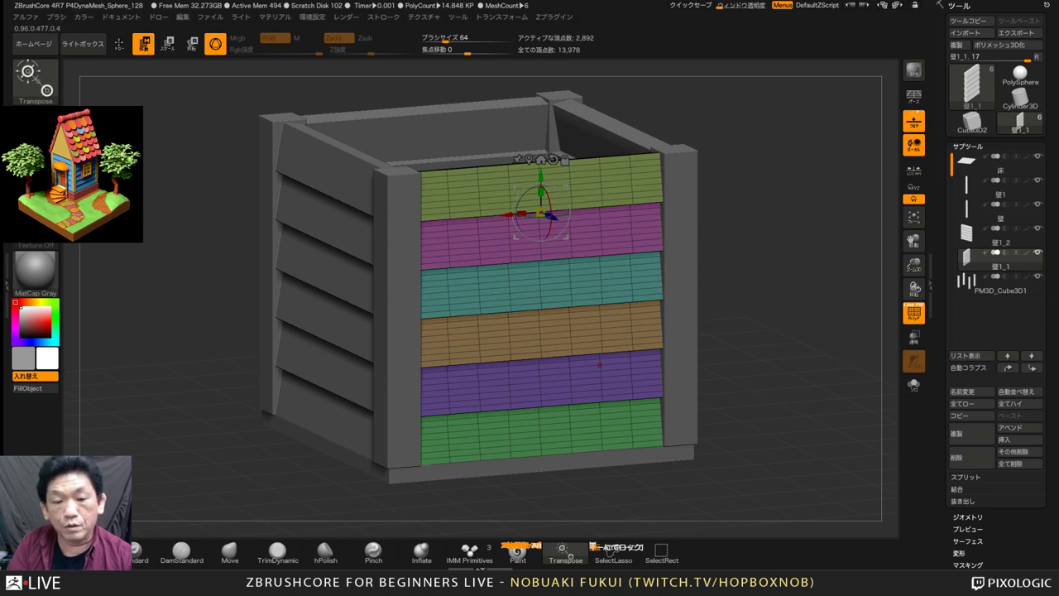
{"action": "left_click_drag", "start_coordinate": [777, 397], "coordinate": [799, 409]}
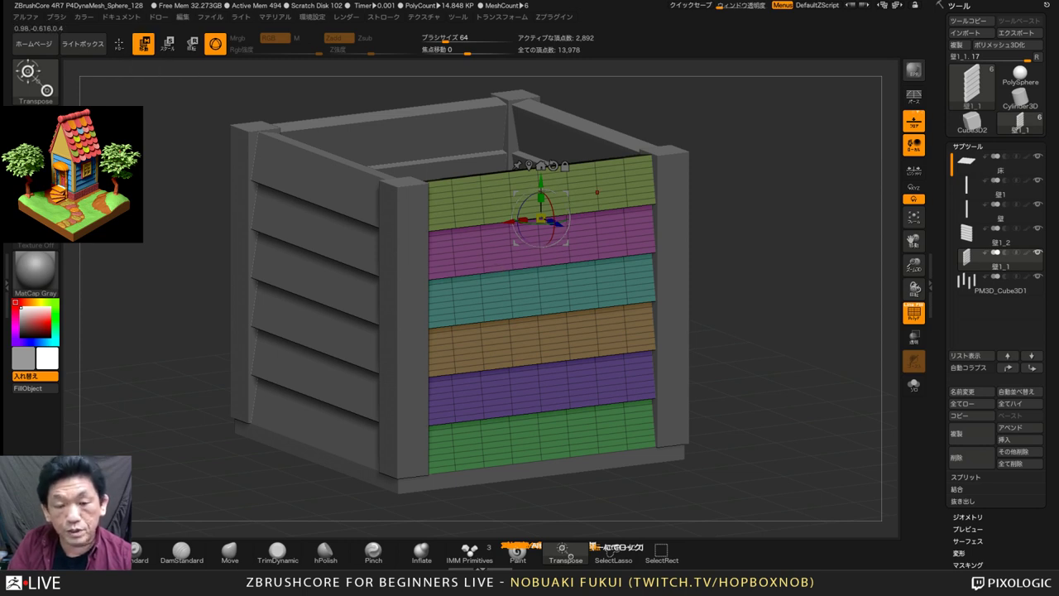
{"action": "left_click", "coordinate": [627, 184], "text": "ctrl"}
{"action": "left_click", "coordinate": [580, 247], "text": "ctrl"}
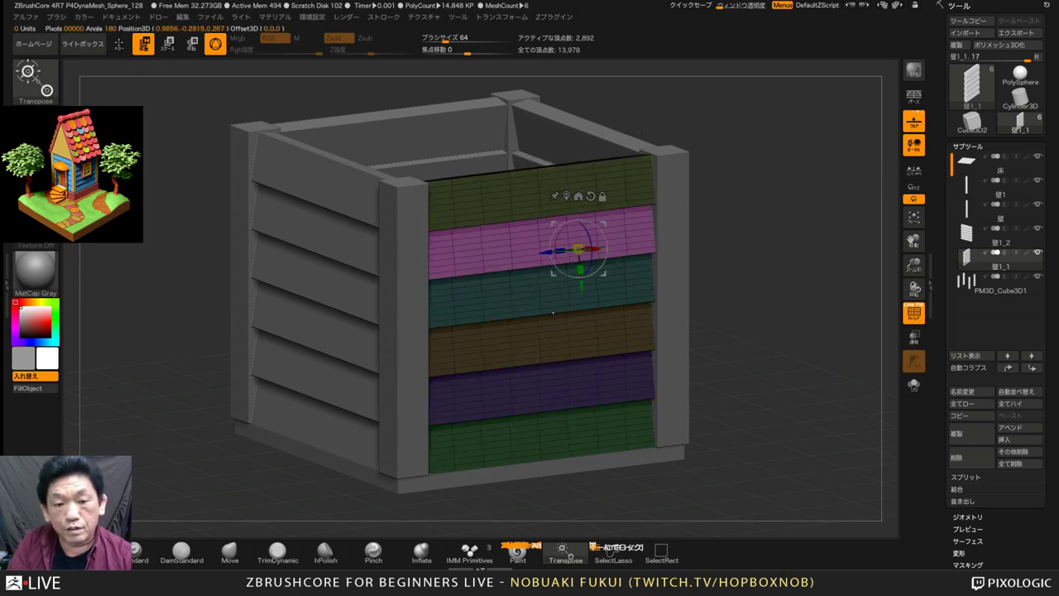
{"action": "left_click", "coordinate": [549, 300], "text": "ctrl"}
{"action": "left_click", "coordinate": [529, 356], "text": "ctrl+shift"}
{"action": "left_click", "coordinate": [500, 418], "text": "ctrl+shift"}
{"action": "left_click", "coordinate": [495, 451], "text": "ctrl+shift"}
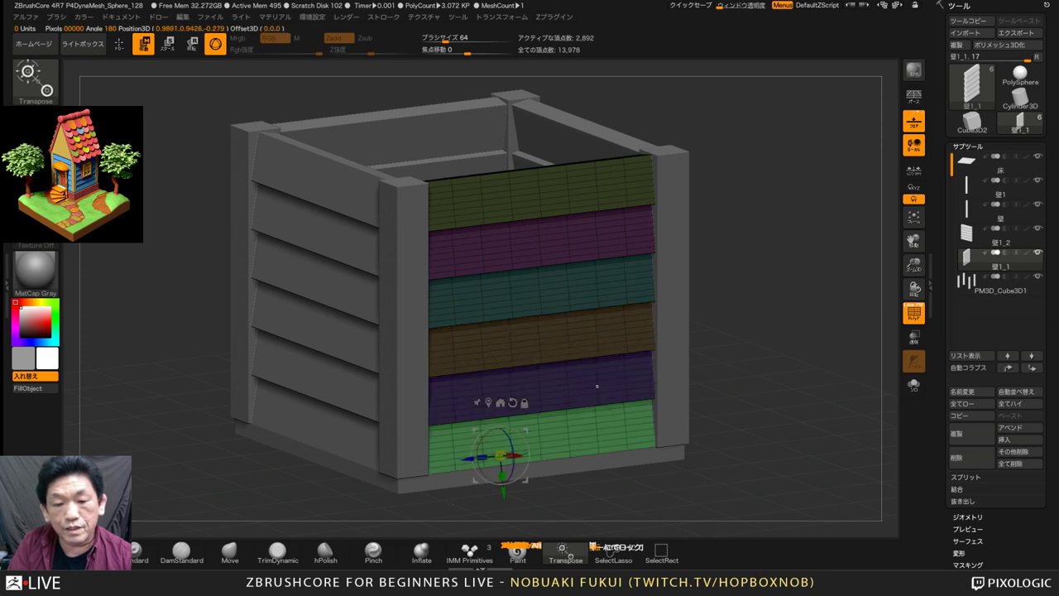
{"action": "left_click", "coordinate": [597, 384], "text": "ctrl+shift"}
{"action": "left_click", "coordinate": [619, 331], "text": "ctrl+shift"}
{"action": "left_click", "coordinate": [579, 289], "text": "ctrl+shift"}
{"action": "left_click", "coordinate": [548, 243], "text": "ctrl+shift"}
{"action": "left_click", "coordinate": [524, 194], "text": "ctrl+shift"}
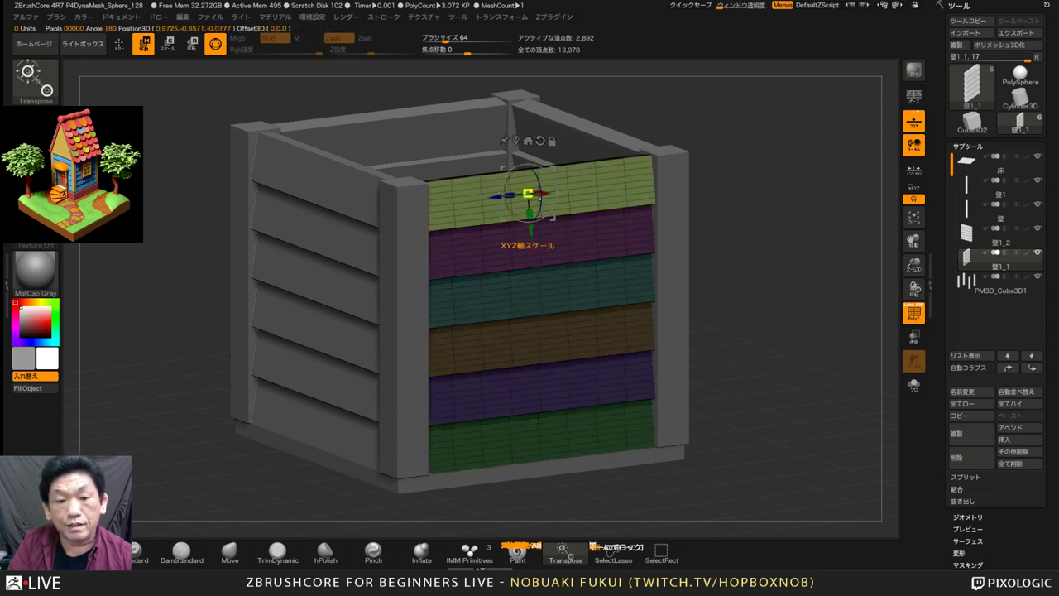
Try scaling the topmost siding board along the wall's length, undo it, and clear the mask
{"action": "left_click_drag", "start_coordinate": [510, 196], "coordinate": [540, 194]}
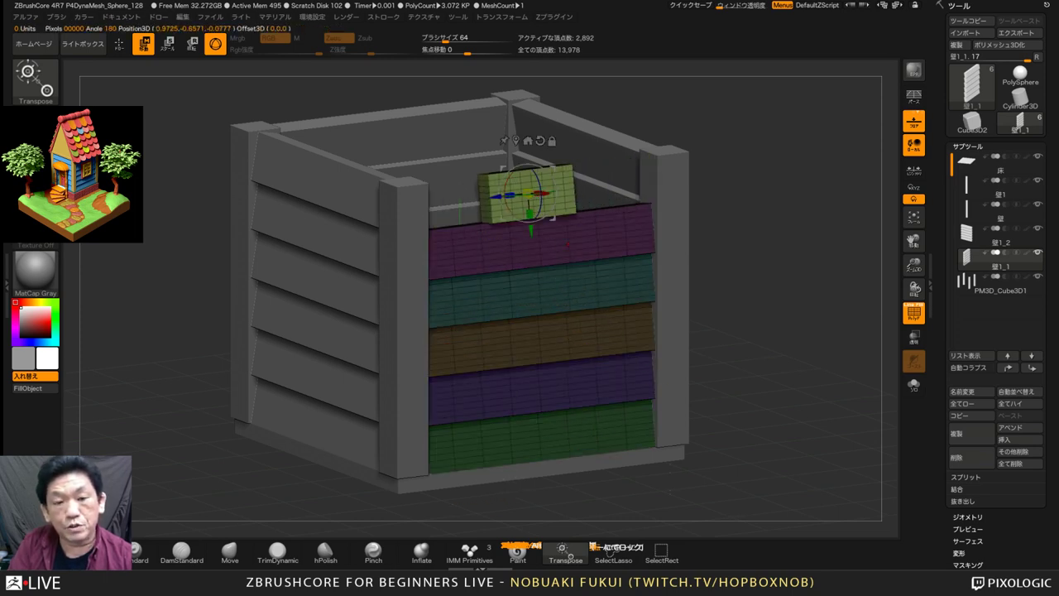
{"action": "key", "text": "ctrl+z"}
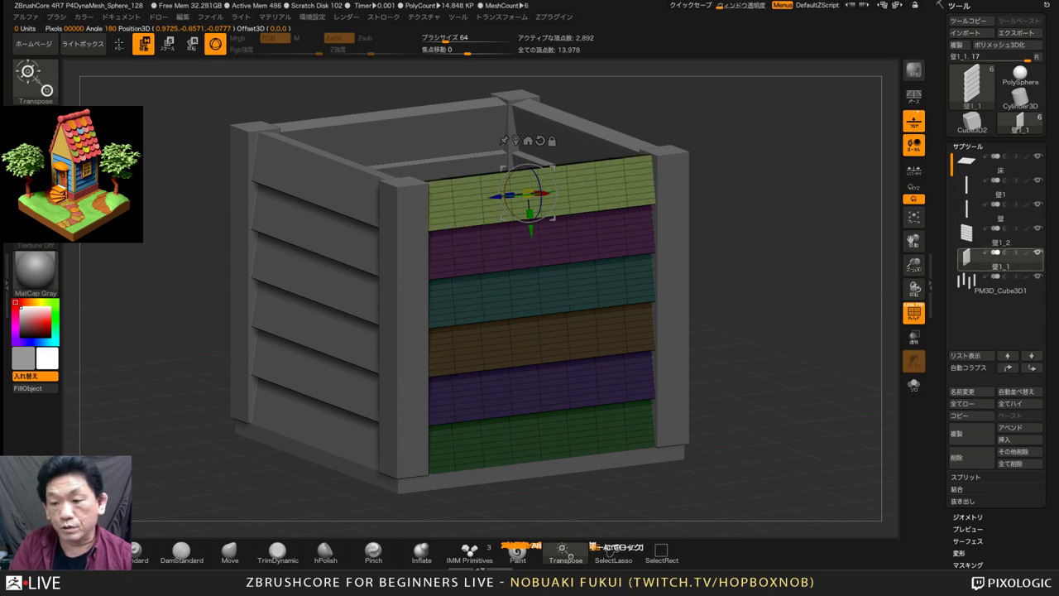
{"action": "left_click_drag", "start_coordinate": [778, 249], "coordinate": [798, 266], "text": "ctrl"}
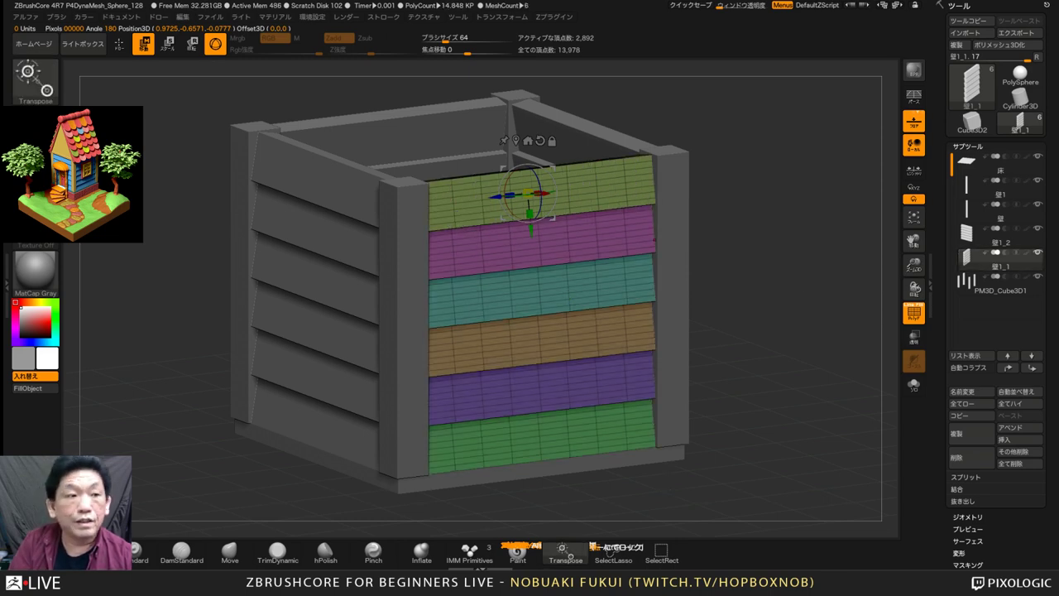
Hide the topmost board and the two lowest boards of 壁1_1, leaving only the three middle boards shown
{"action": "key", "text": "q"}
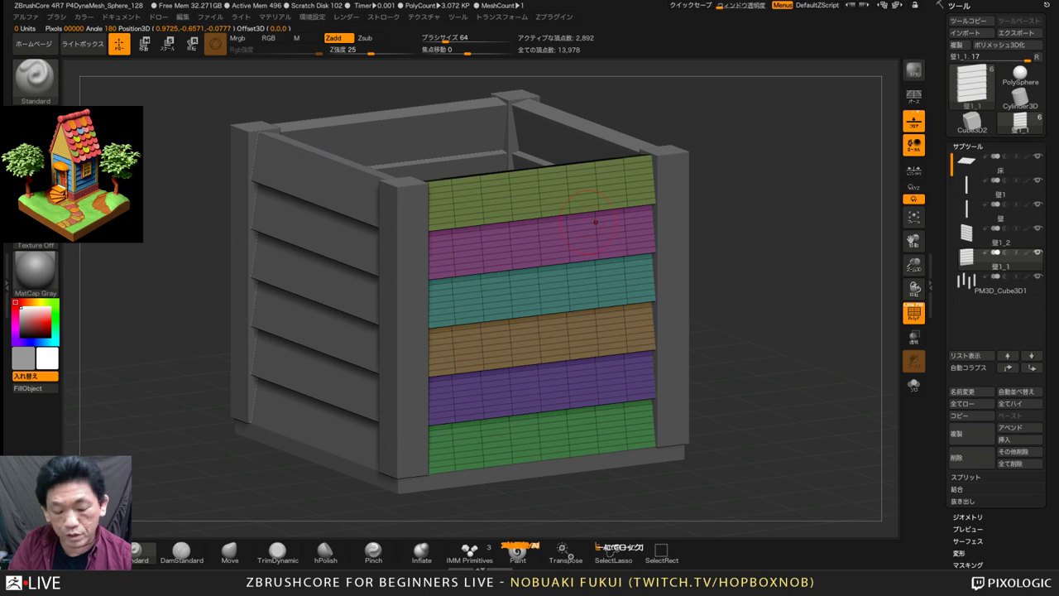
{"action": "key", "text": "ctrl+shift"}
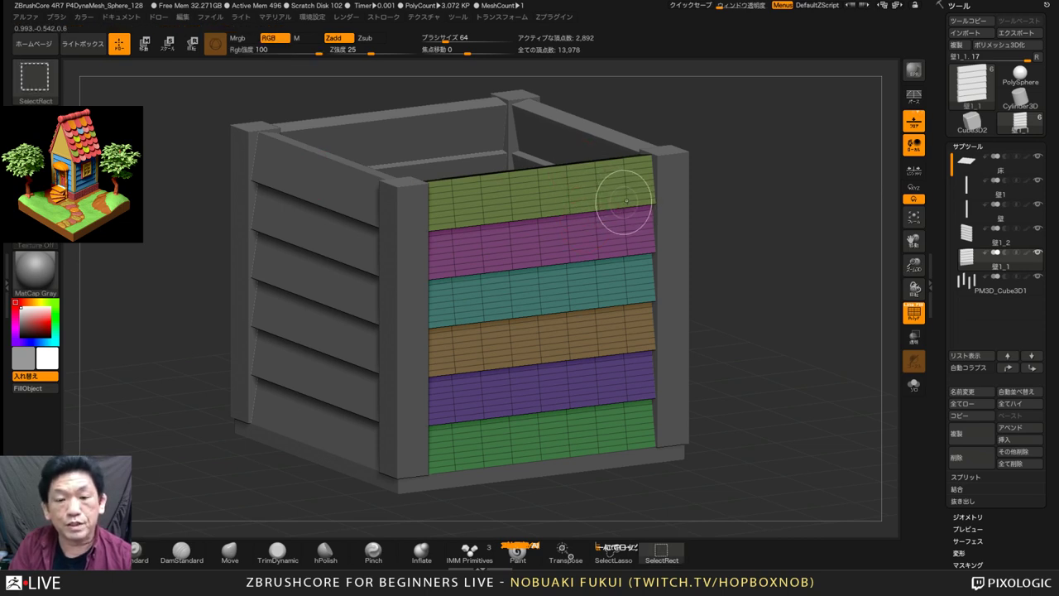
{"action": "left_click", "coordinate": [596, 192], "text": "ctrl+shift"}
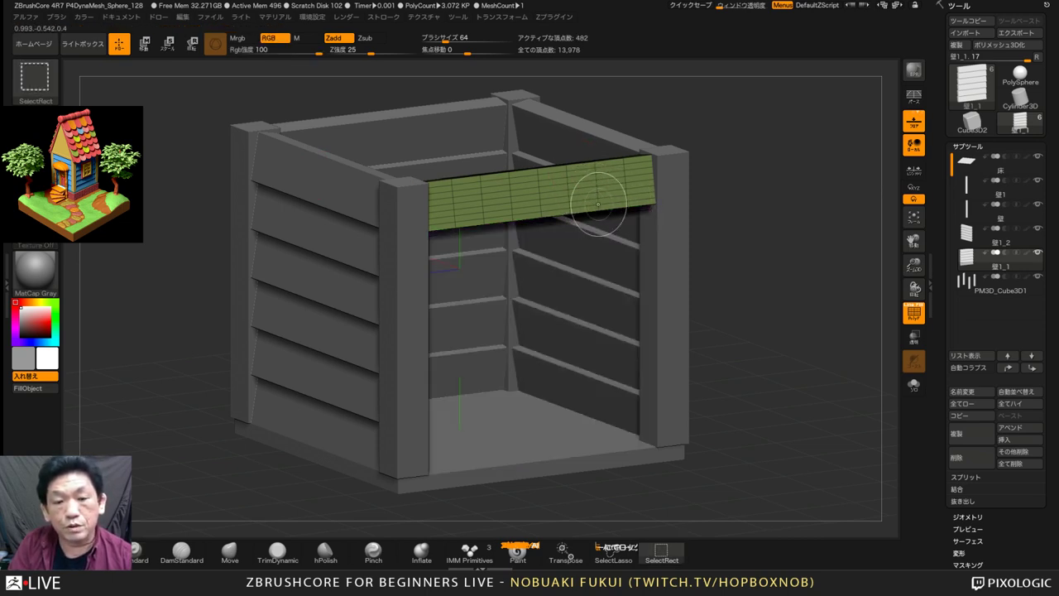
{"action": "left_click", "coordinate": [593, 195], "text": "ctrl+shift"}
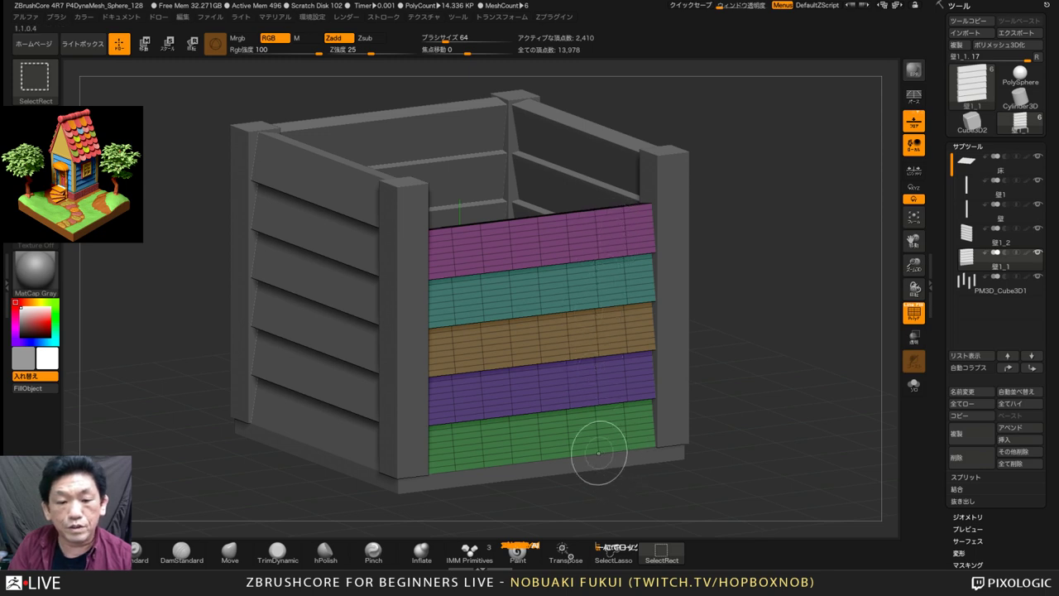
{"action": "left_click", "coordinate": [563, 433], "text": "ctrl+alt+shift"}
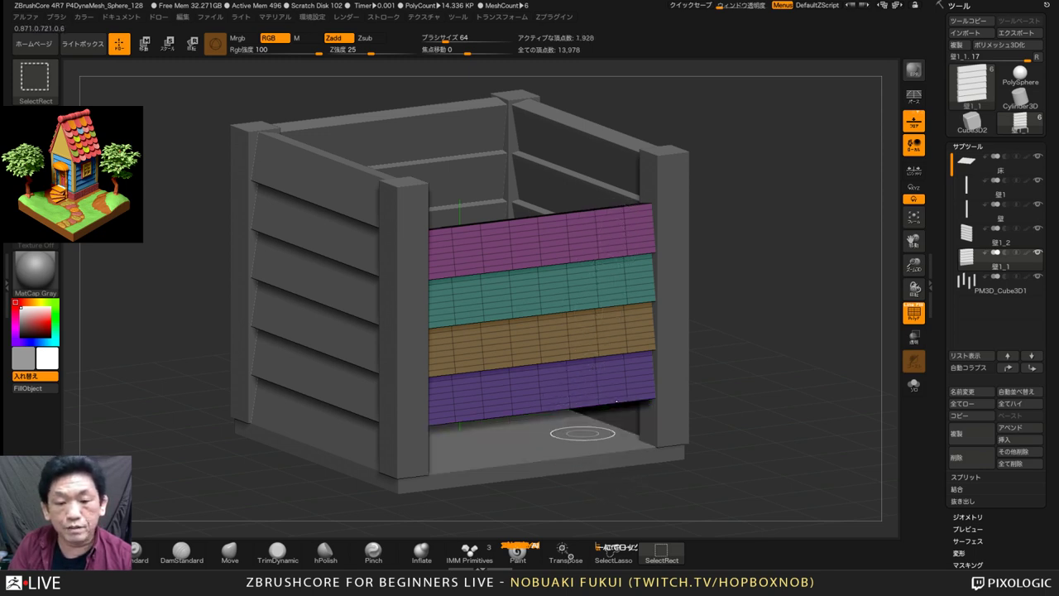
{"action": "left_click", "coordinate": [616, 379], "text": "ctrl+alt+shift"}
{"action": "left_click_drag", "start_coordinate": [554, 476], "coordinate": [580, 501], "text": "alt"}
{"action": "left_click_drag", "start_coordinate": [815, 355], "coordinate": [766, 336]}
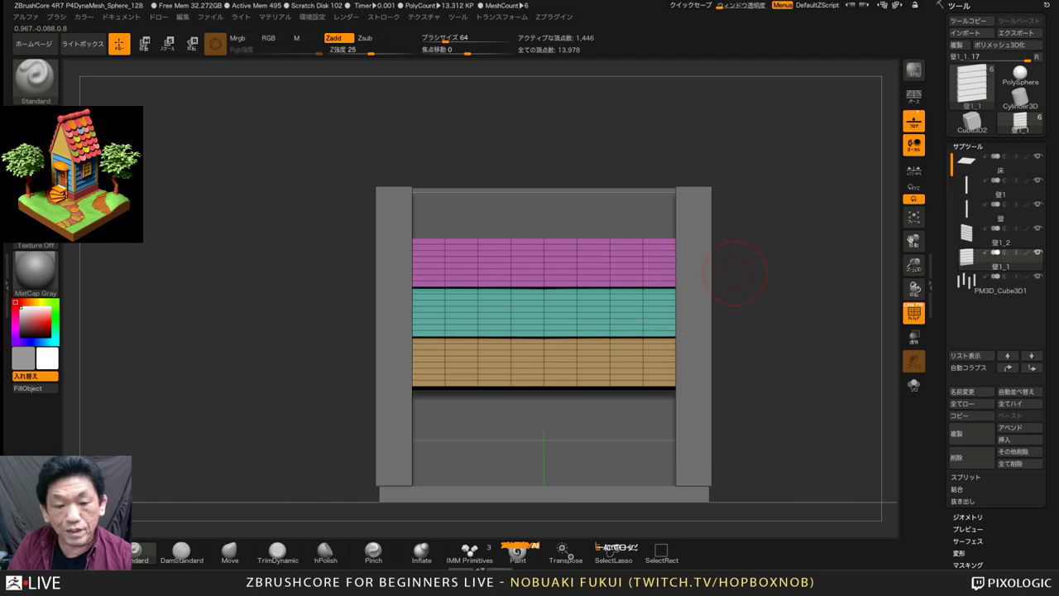
Mask the three middle siding boards, show all six boards again, and invert the mask so only the middle three stay editable
{"action": "key", "text": "w"}
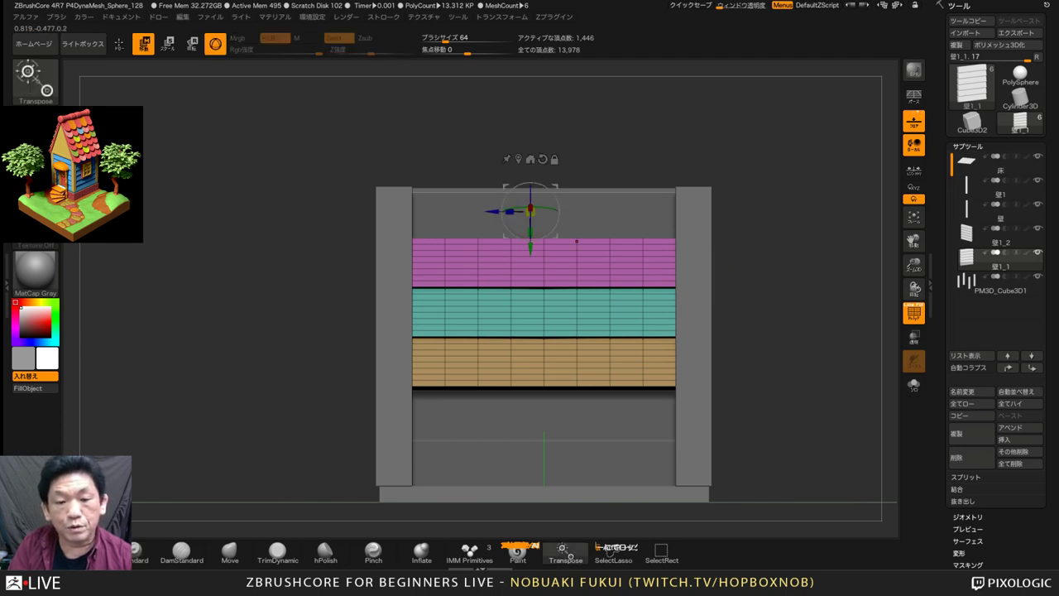
{"action": "left_click_drag", "start_coordinate": [761, 273], "coordinate": [813, 301]}
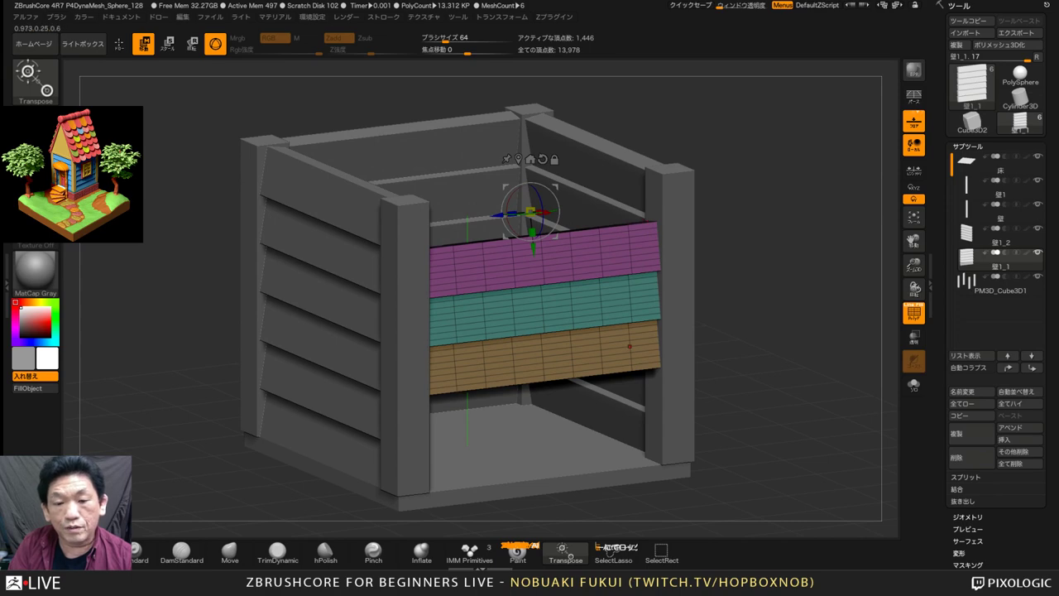
{"action": "left_click_drag", "start_coordinate": [807, 303], "coordinate": [786, 289]}
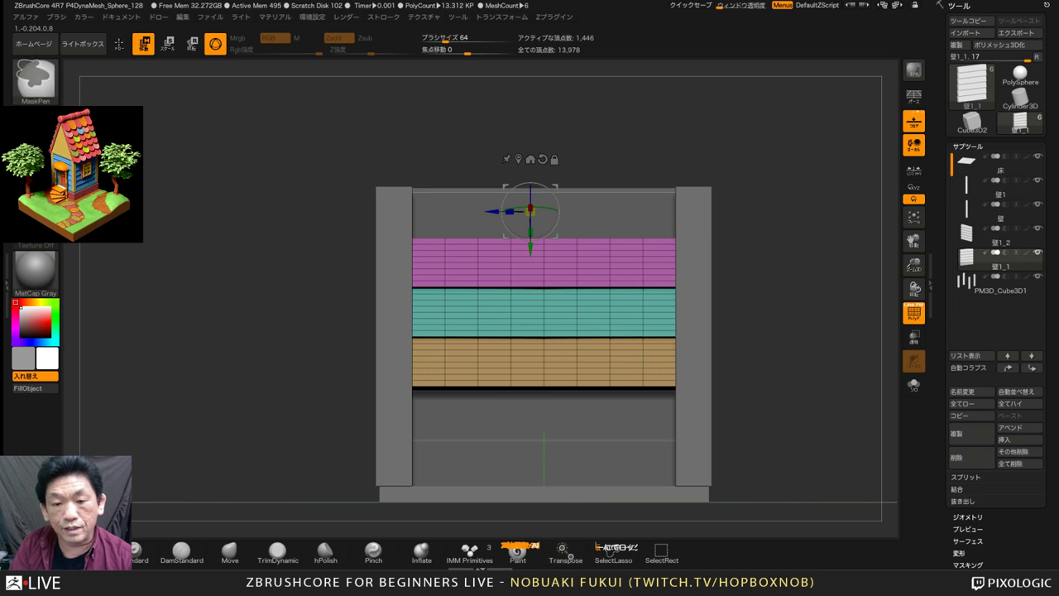
{"action": "left_click_drag", "start_coordinate": [770, 207], "coordinate": [422, 422], "text": "ctrl"}
{"action": "left_click", "coordinate": [421, 422], "text": "ctrl+shift"}
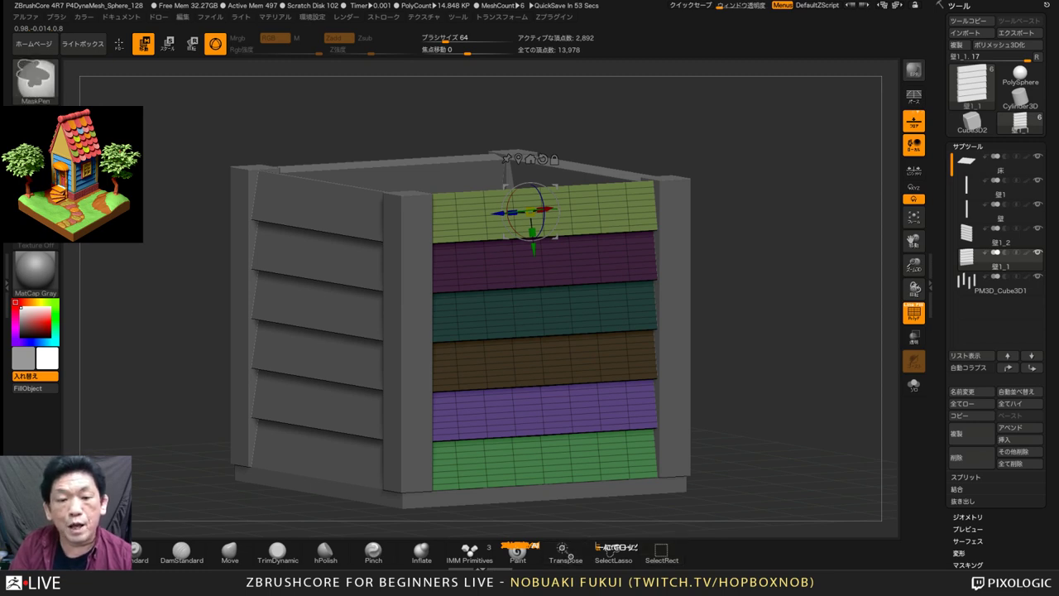
{"action": "key", "text": "ctrl+i"}
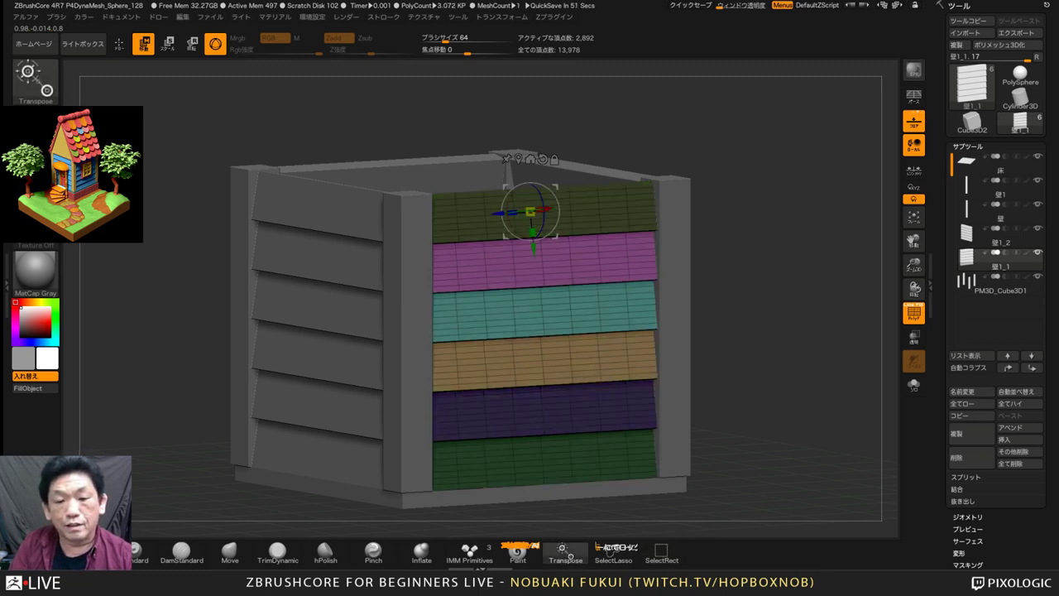
Centre the transform gizmo on the three unmasked middle boards of the siding wall
{"action": "left_click_drag", "start_coordinate": [745, 307], "coordinate": [721, 320]}
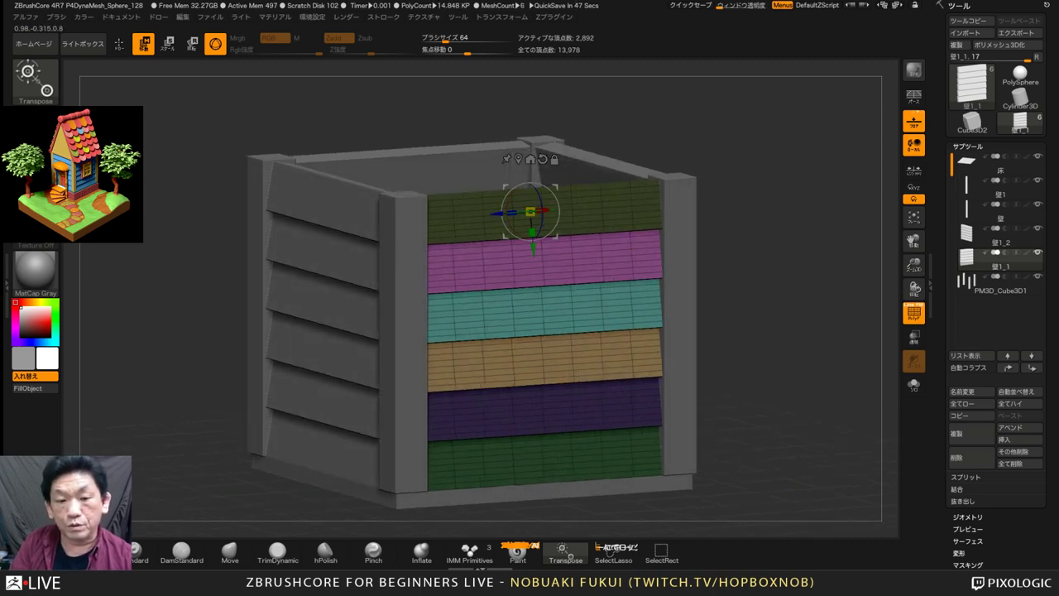
{"action": "left_click_drag", "start_coordinate": [745, 314], "coordinate": [769, 323]}
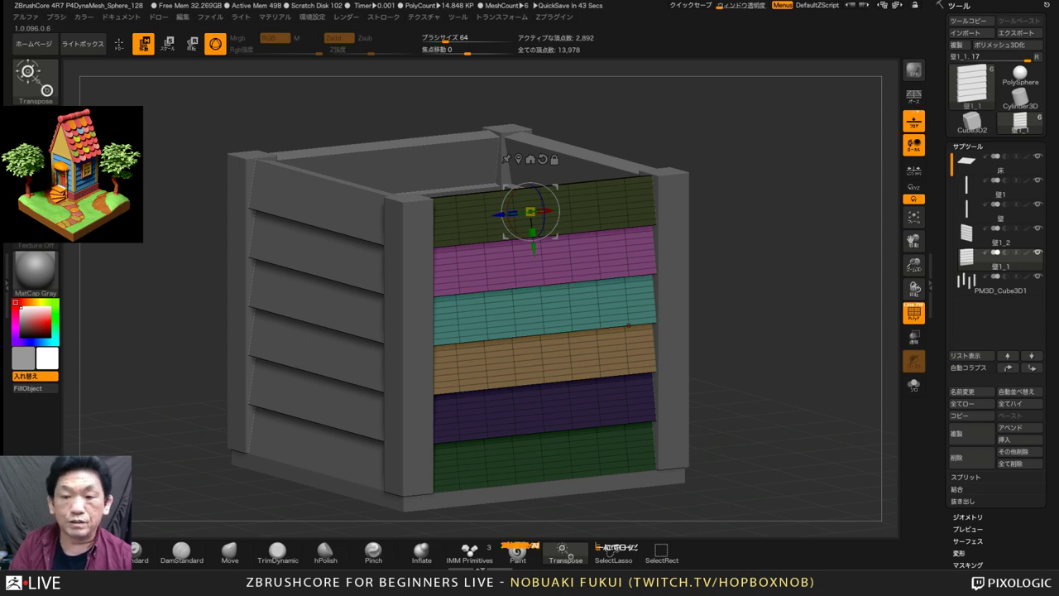
{"action": "left_click_drag", "start_coordinate": [745, 306], "coordinate": [753, 258], "text": "alt"}
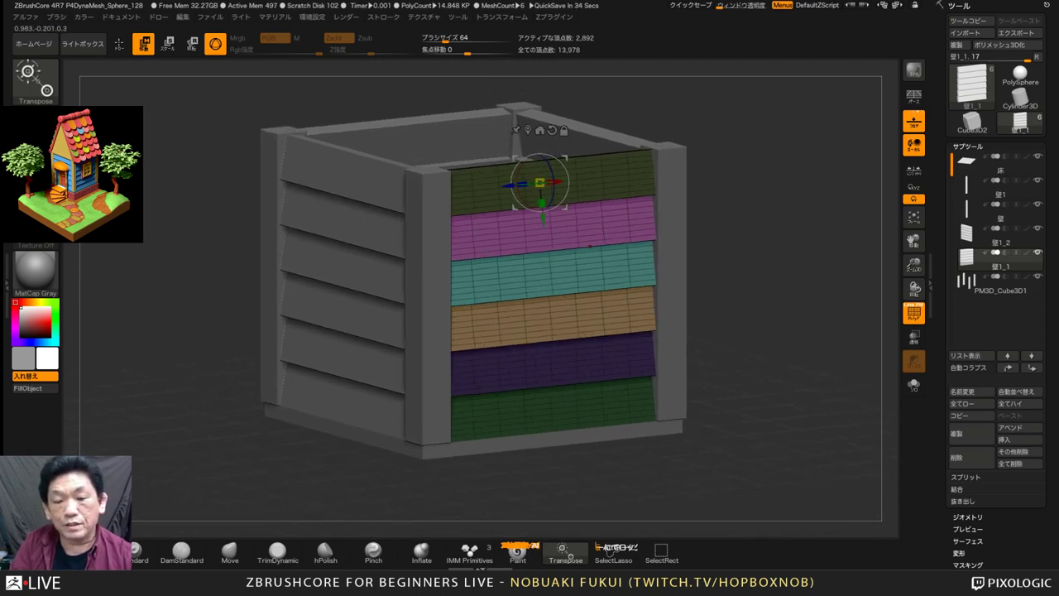
{"action": "left_click_drag", "start_coordinate": [753, 259], "coordinate": [749, 289], "text": "alt"}
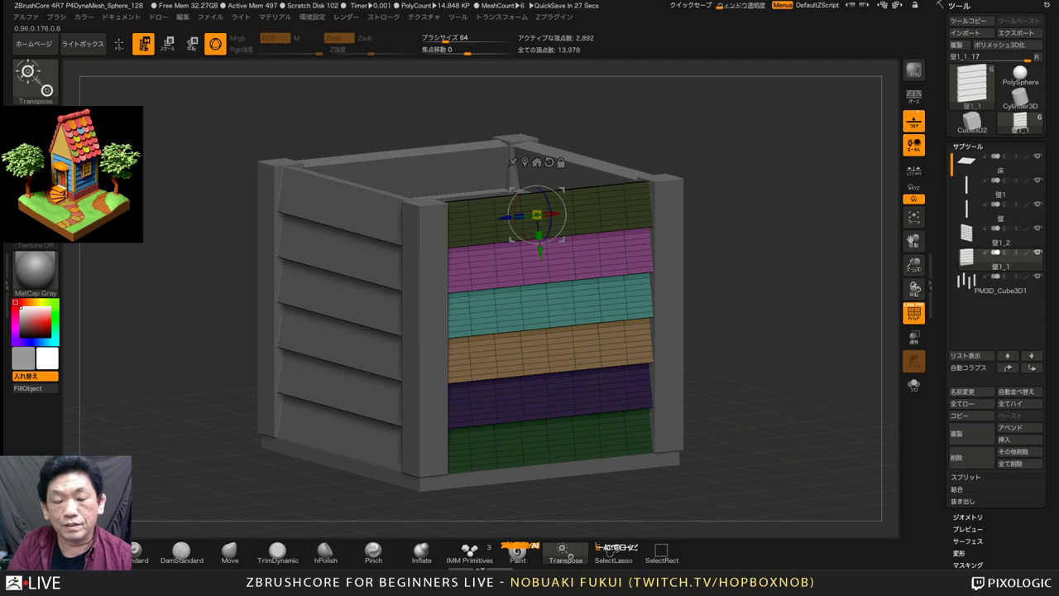
{"action": "left_click_drag", "start_coordinate": [751, 290], "coordinate": [776, 306], "text": "shift"}
{"action": "left_click_drag", "start_coordinate": [728, 265], "coordinate": [774, 286]}
{"action": "left_click_drag", "start_coordinate": [538, 247], "coordinate": [561, 261]}
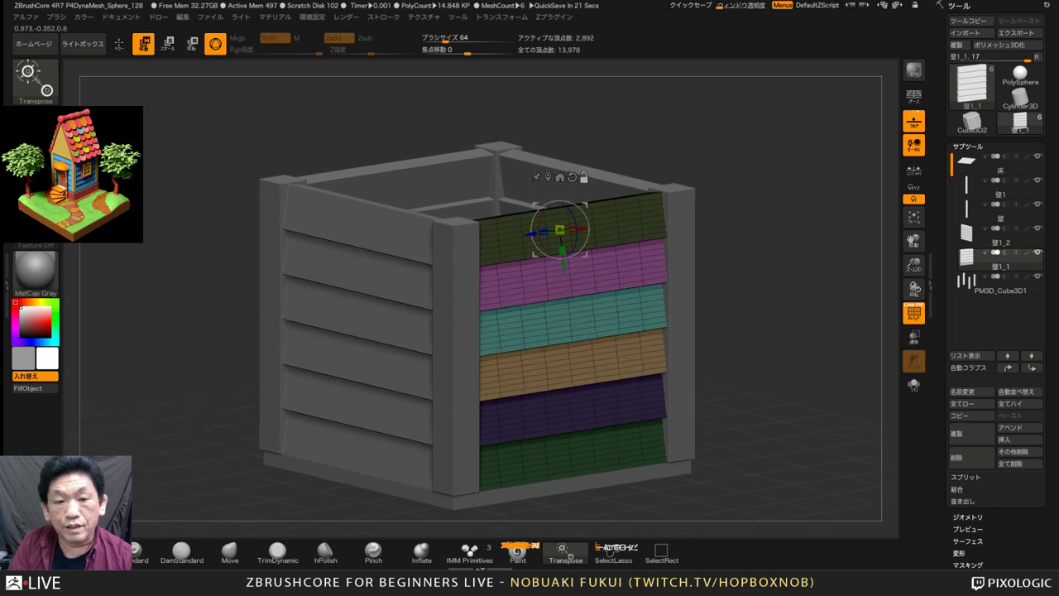
{"action": "left_click_drag", "start_coordinate": [736, 248], "coordinate": [742, 281], "text": "alt"}
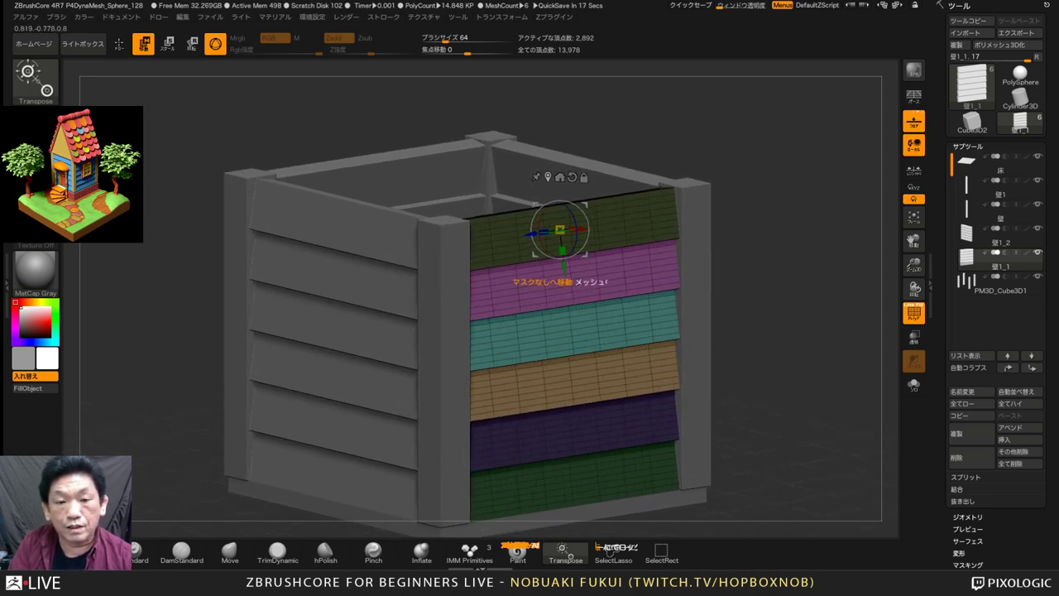
{"action": "left_click", "coordinate": [548, 177]}
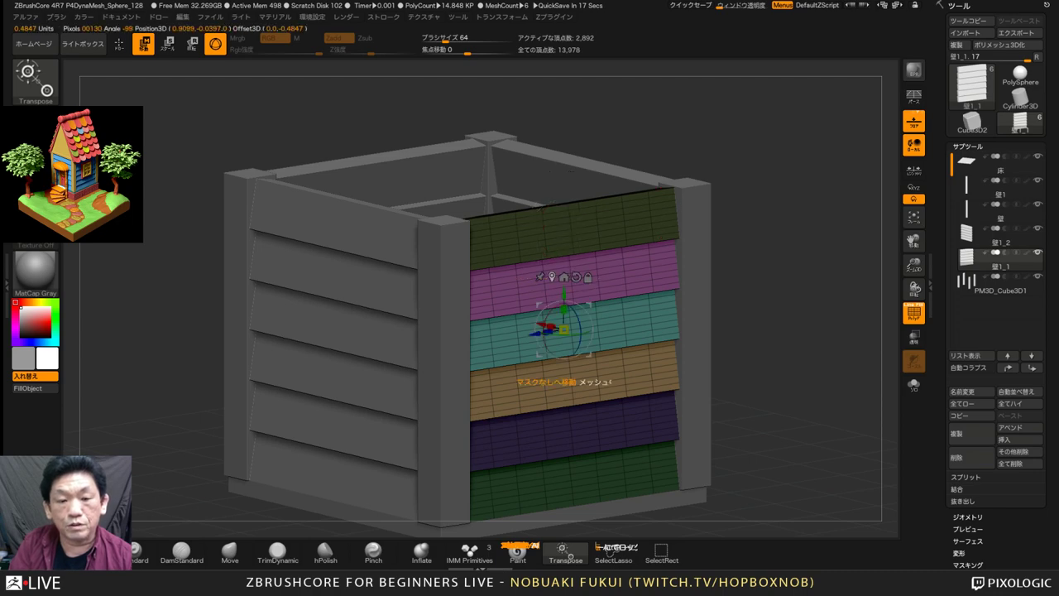
Try placing the gizmo at the middle boards' end in front view, recentre it on the unmasked boards, and toggle transparency on and off
{"action": "left_click_drag", "start_coordinate": [794, 331], "coordinate": [711, 313]}
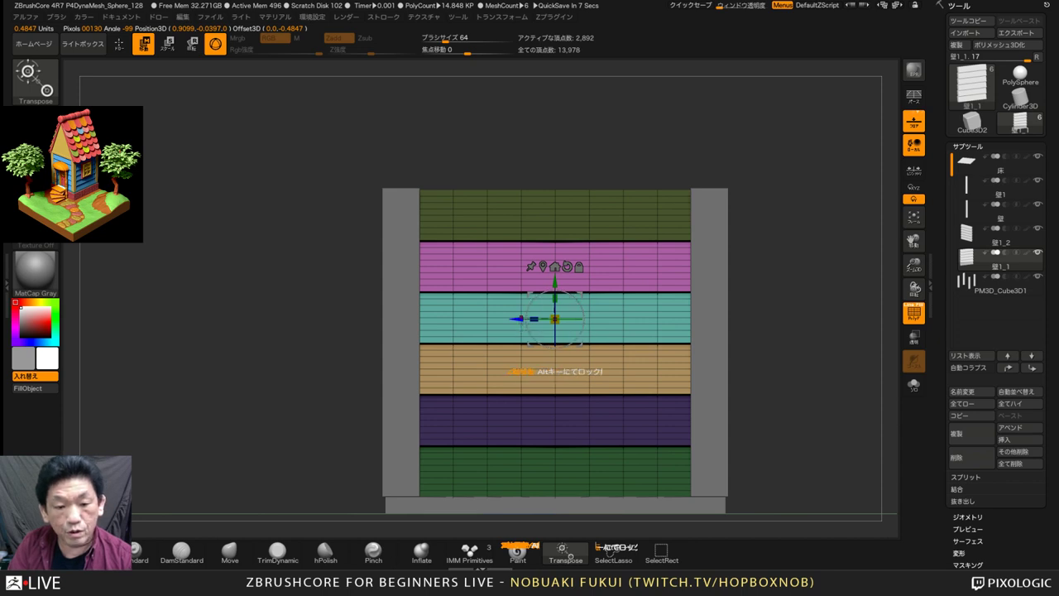
{"action": "left_click_drag", "start_coordinate": [554, 319], "coordinate": [422, 318], "text": "alt"}
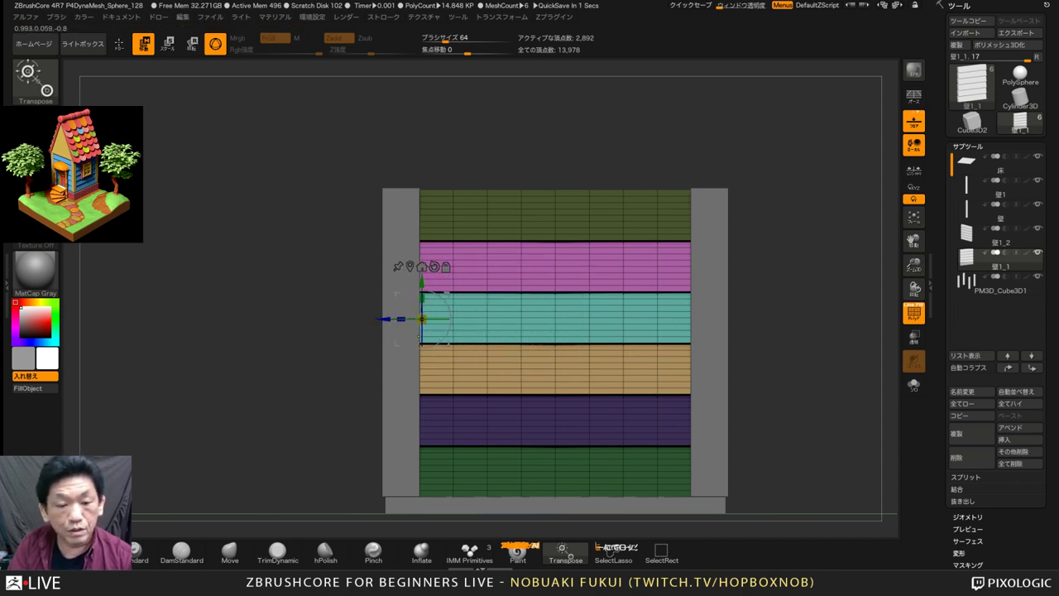
{"action": "left_click", "coordinate": [409, 266]}
{"action": "right_click_drag", "start_coordinate": [419, 286], "coordinate": [419, 389], "text": "ctrl"}
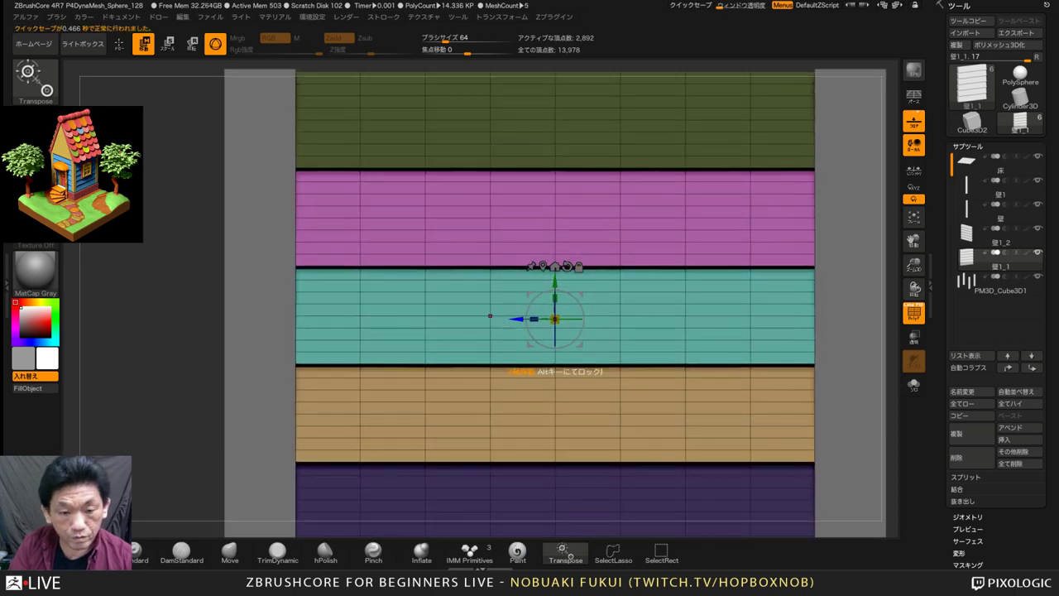
{"action": "left_click_drag", "start_coordinate": [554, 319], "coordinate": [295, 318], "text": "alt"}
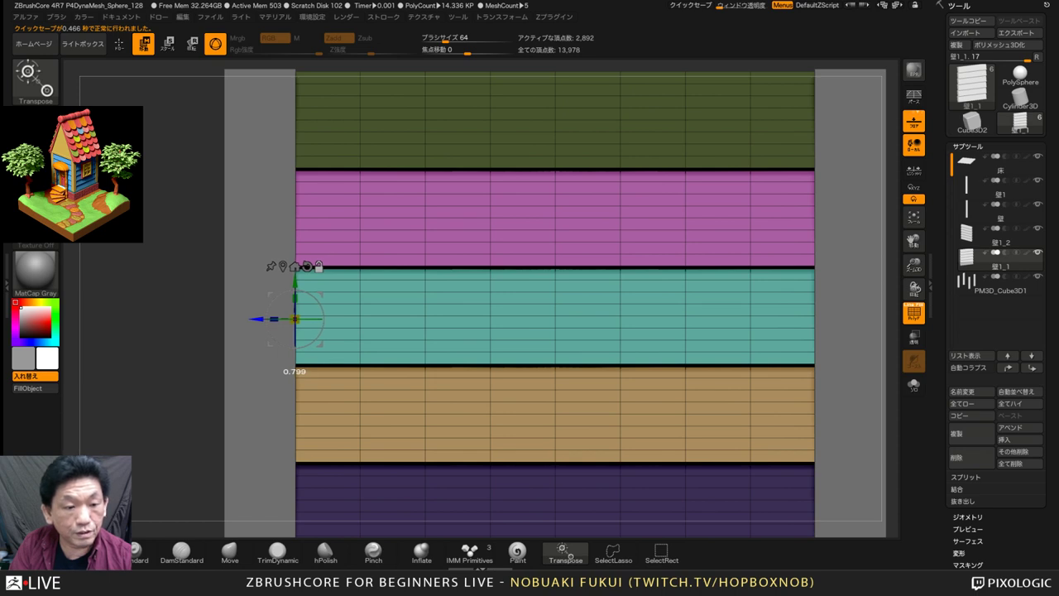
{"action": "left_click", "coordinate": [283, 267]}
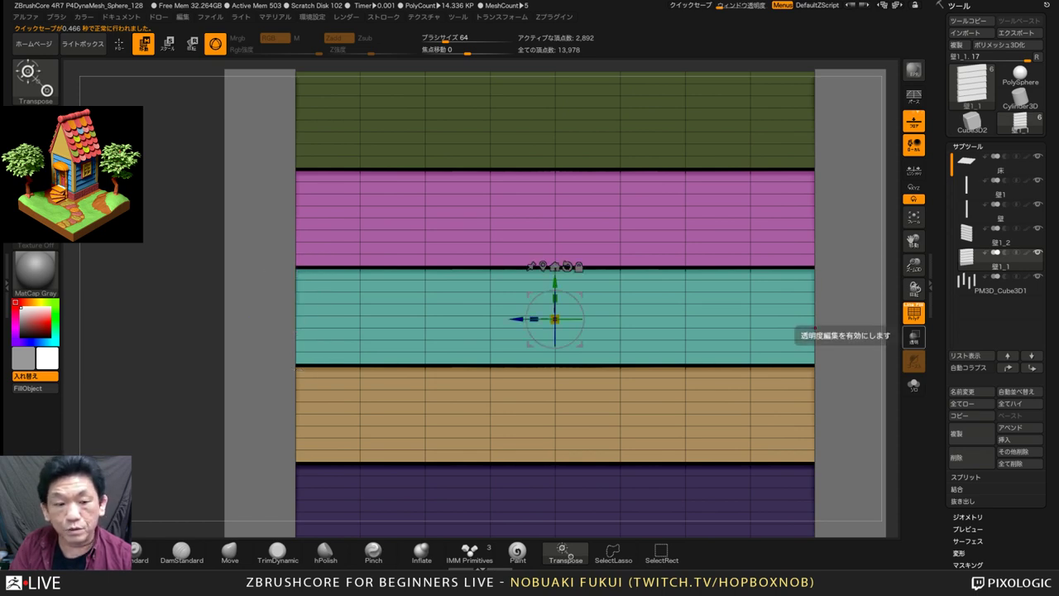
{"action": "left_click", "coordinate": [913, 337]}
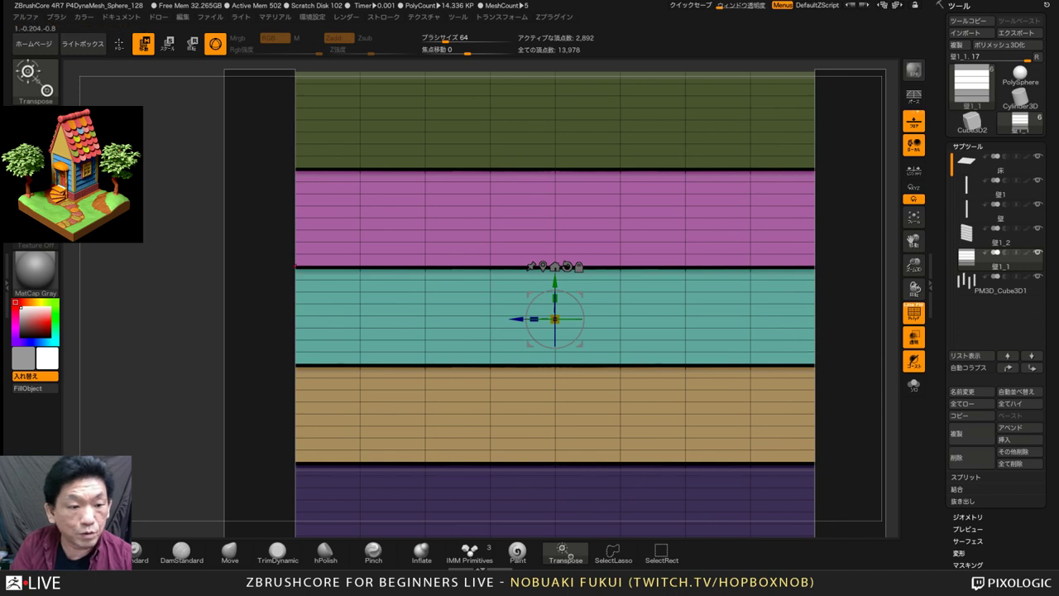
{"action": "left_click", "coordinate": [913, 337]}
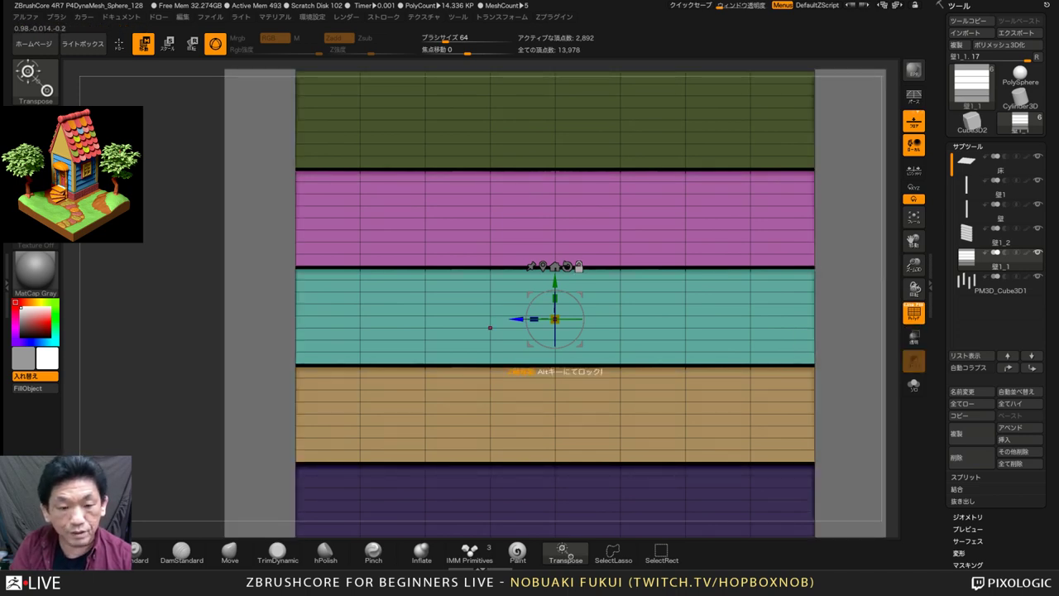
Place the gizmo pivot on the end edge of the middle boards, where they meet the left corner post in front view
{"action": "left_click_drag", "start_coordinate": [554, 319], "coordinate": [296, 319]}
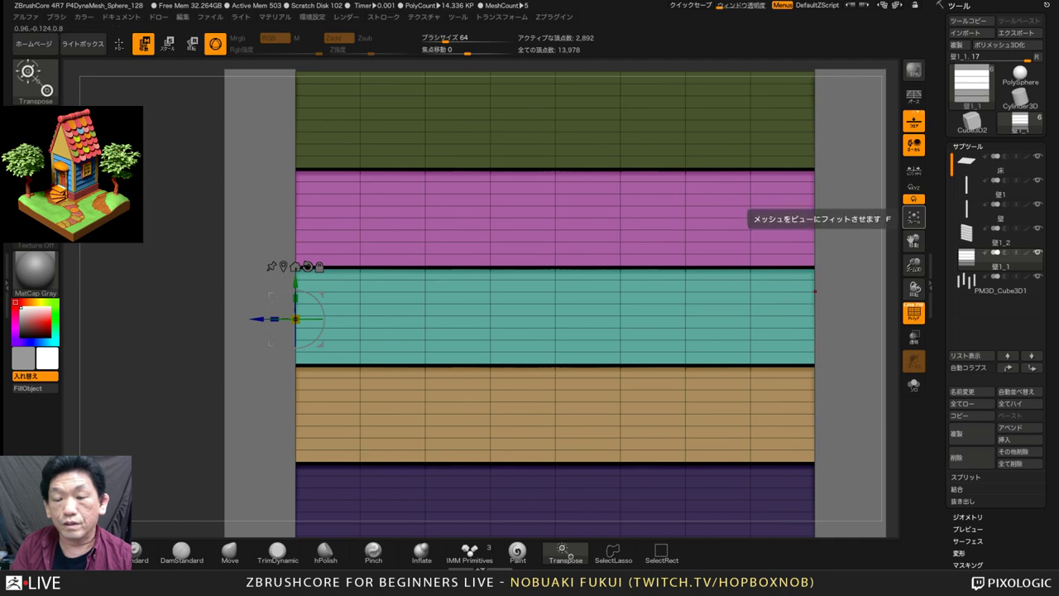
{"action": "left_click", "coordinate": [913, 217]}
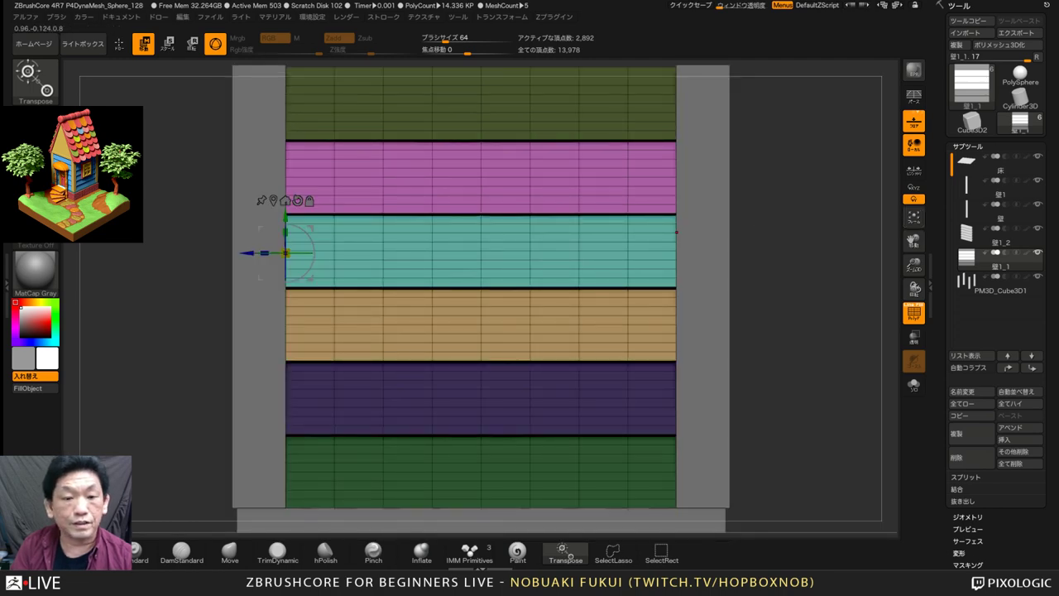
{"action": "right_click_drag", "start_coordinate": [677, 233], "coordinate": [697, 211], "text": "ctrl"}
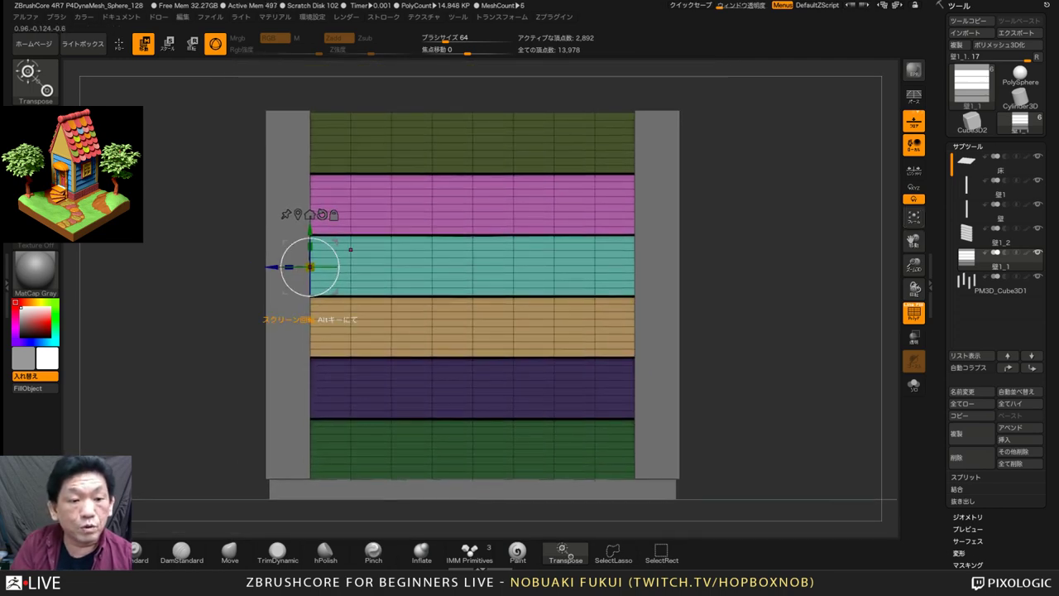
{"action": "mouse_move", "coordinate": [553, 211]}
{"action": "right_mouse_down"}
{"action": "mouse_move", "coordinate": [617, 208]}
{"action": "mouse_move", "coordinate": [622, 197]}
{"action": "mouse_move", "coordinate": [602, 225]}
{"action": "mouse_move", "coordinate": [563, 214]}
{"action": "right_mouse_up"}
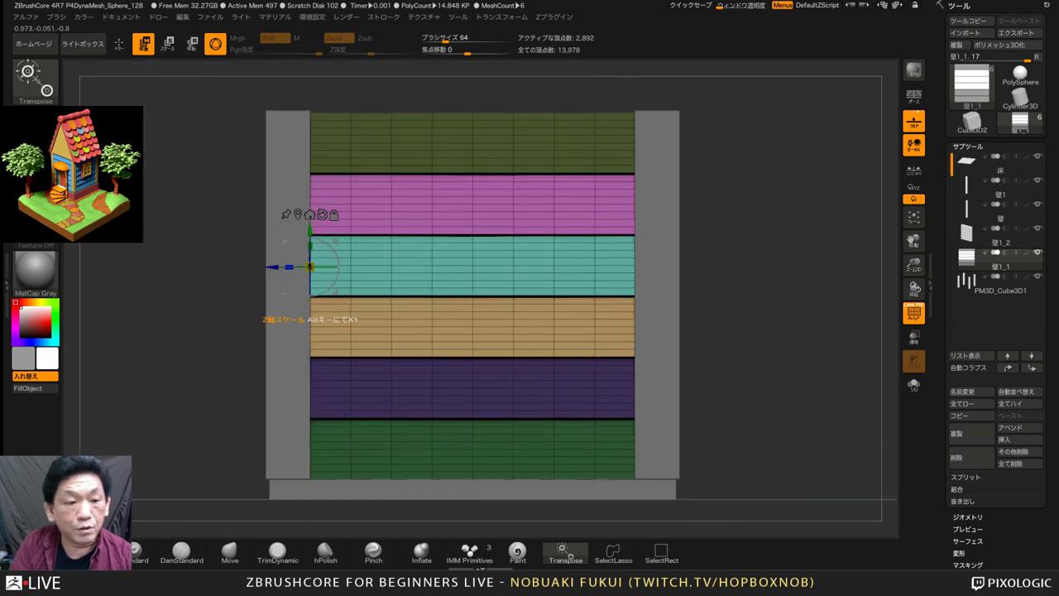
Scale the three middle boards along the wall to about a quarter of their length, keeping their ends against the left corner post
{"action": "left_click_drag", "start_coordinate": [289, 267], "coordinate": [306, 267]}
{"action": "left_click_drag", "start_coordinate": [309, 319], "coordinate": [308, 319]}
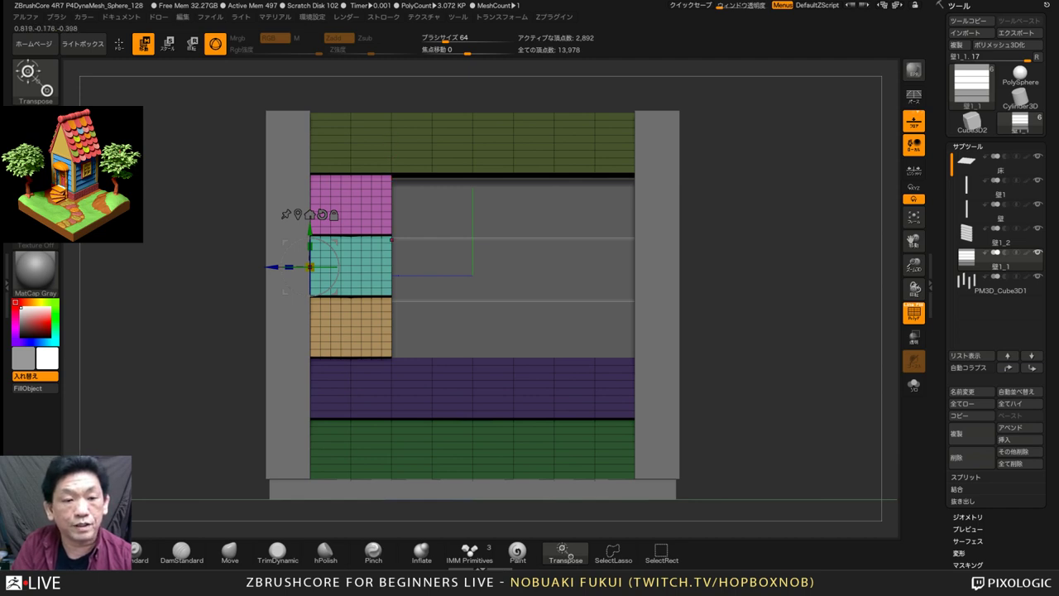
{"action": "key", "text": "ctrl+z"}
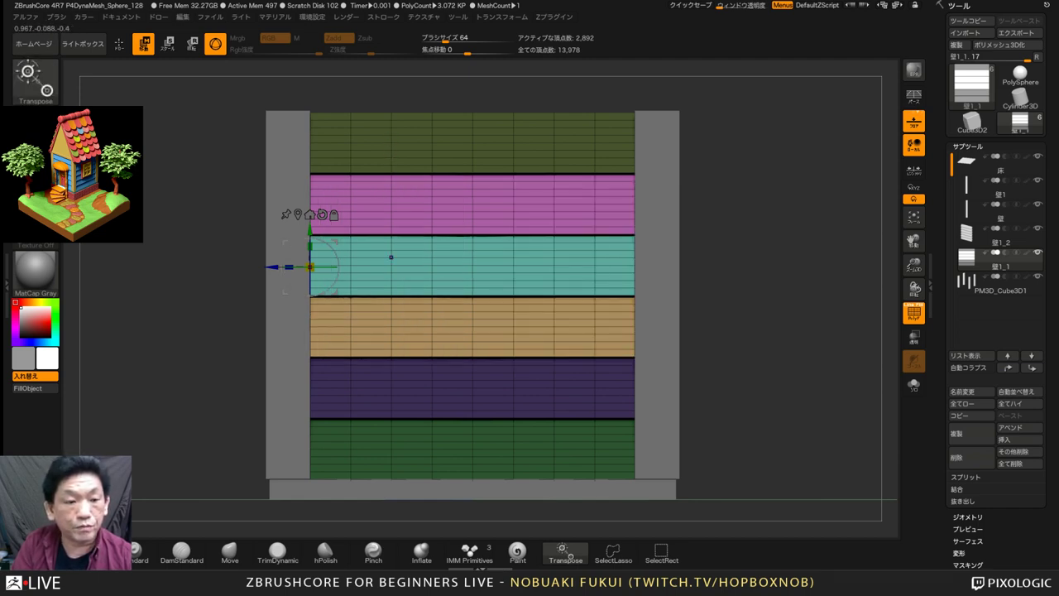
{"action": "left_click_drag", "start_coordinate": [289, 266], "coordinate": [326, 255]}
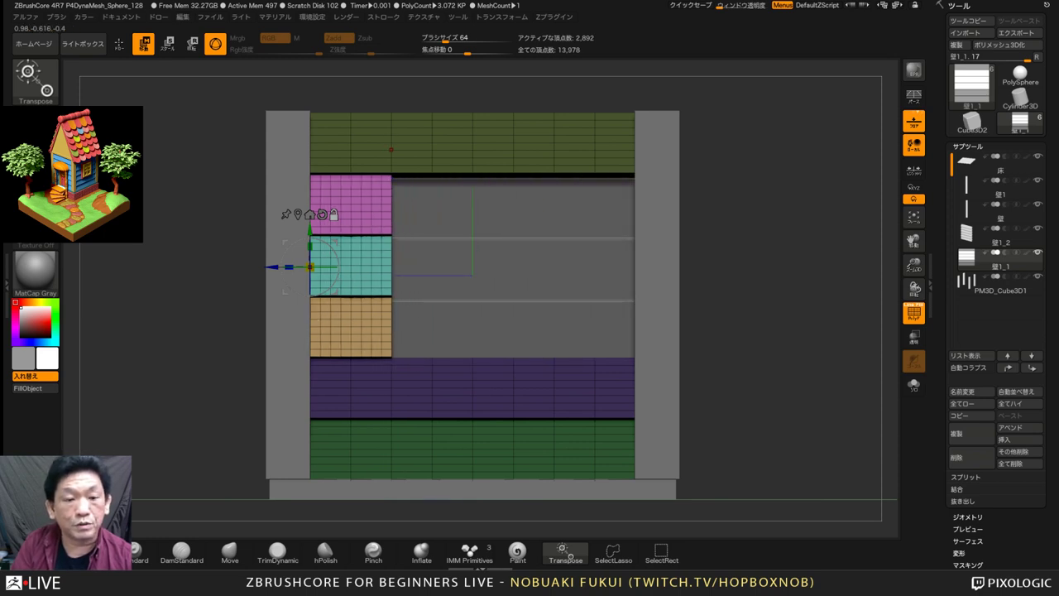
{"action": "right_click_drag", "start_coordinate": [391, 150], "coordinate": [391, 165], "text": "ctrl"}
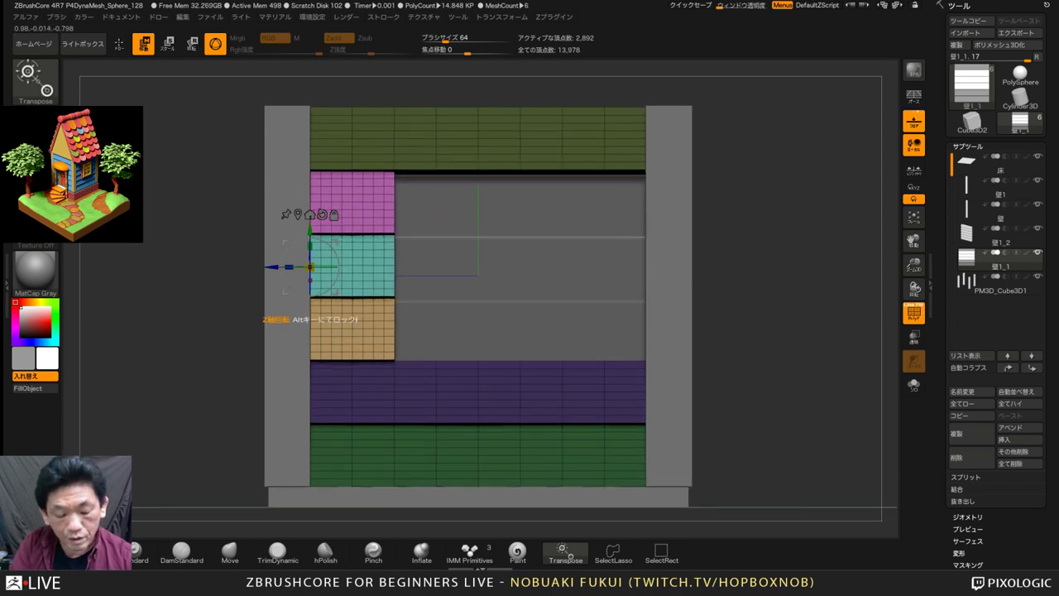
Duplicate the three shortened boards to the opposite corner post, leaving a window opening between them, and clear the mask
{"action": "left_click_drag", "start_coordinate": [310, 266], "coordinate": [561, 267], "text": "ctrl"}
{"action": "left_click_drag", "start_coordinate": [737, 348], "coordinate": [859, 357]}
{"action": "left_click_drag", "start_coordinate": [794, 356], "coordinate": [811, 387], "text": "ctrl"}
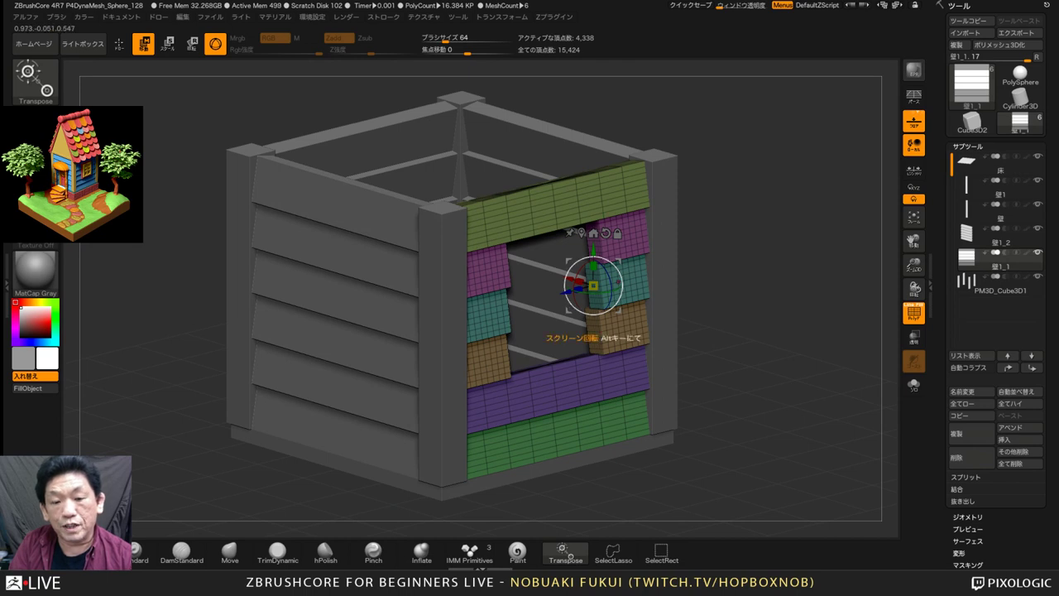
{"action": "left_click_drag", "start_coordinate": [761, 298], "coordinate": [777, 328], "text": "alt"}
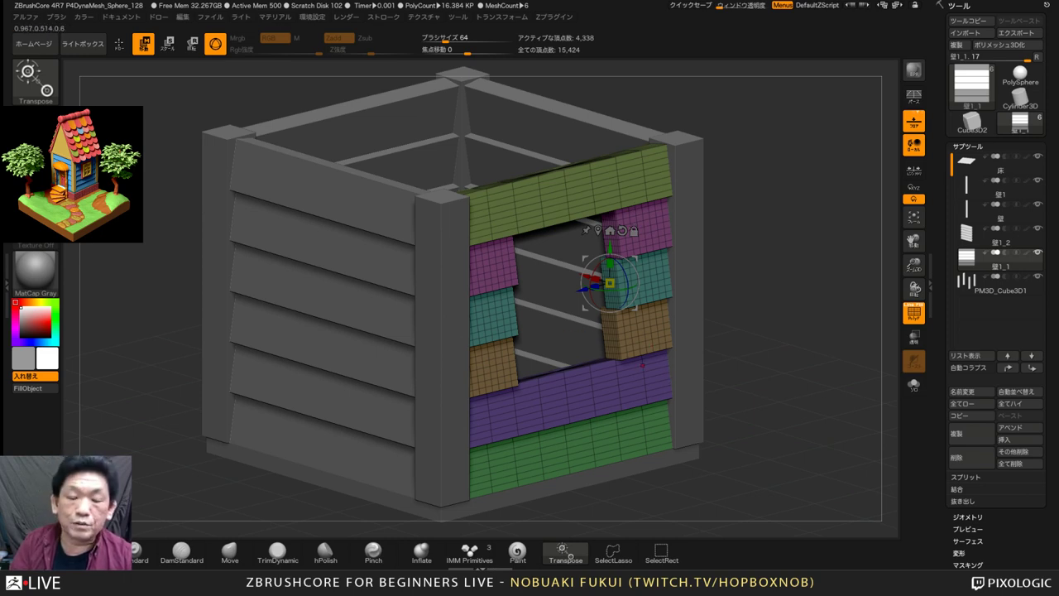
{"action": "mouse_move", "coordinate": [777, 328]}
{"action": "left_mouse_down"}
{"action": "mouse_move", "coordinate": [808, 325]}
{"action": "mouse_move", "coordinate": [776, 326]}
{"action": "mouse_move", "coordinate": [808, 326]}
{"action": "mouse_move", "coordinate": [786, 326]}
{"action": "mouse_move", "coordinate": [797, 321]}
{"action": "mouse_move", "coordinate": [798, 346]}
{"action": "mouse_move", "coordinate": [798, 333]}
{"action": "left_mouse_up"}
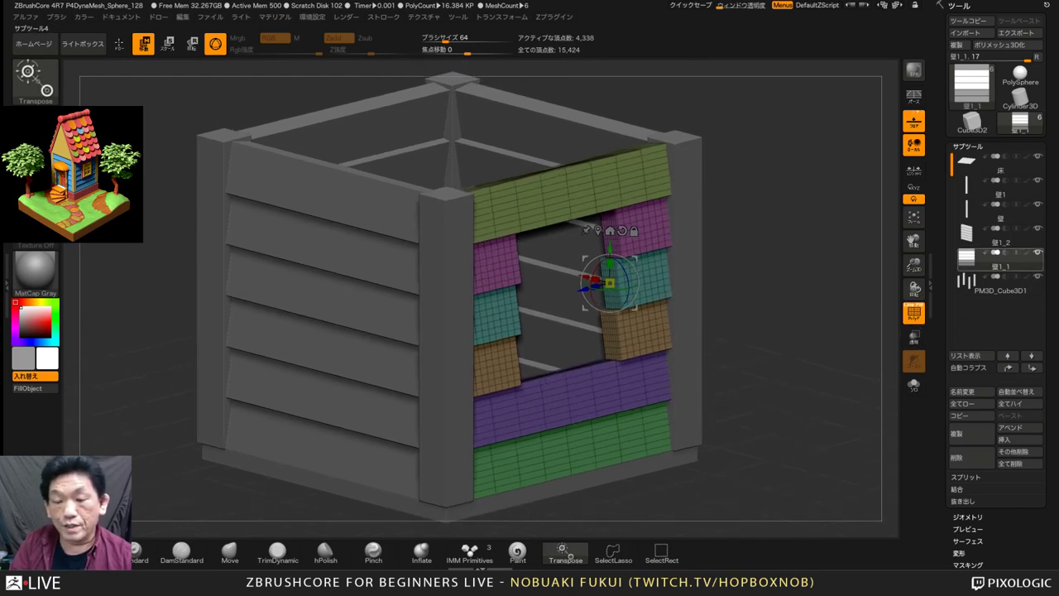
Rename the siding wall subtool with the window opening from 壁1_1 to 壁窓部分
{"action": "mouse_move", "coordinate": [1000, 260]}
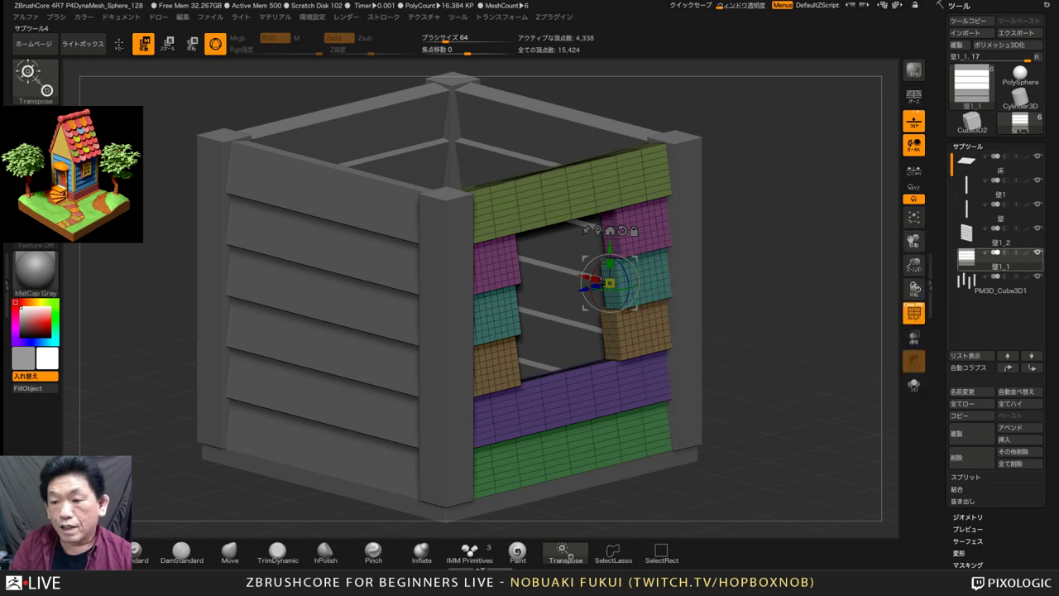
{"action": "left_click", "coordinate": [962, 391]}
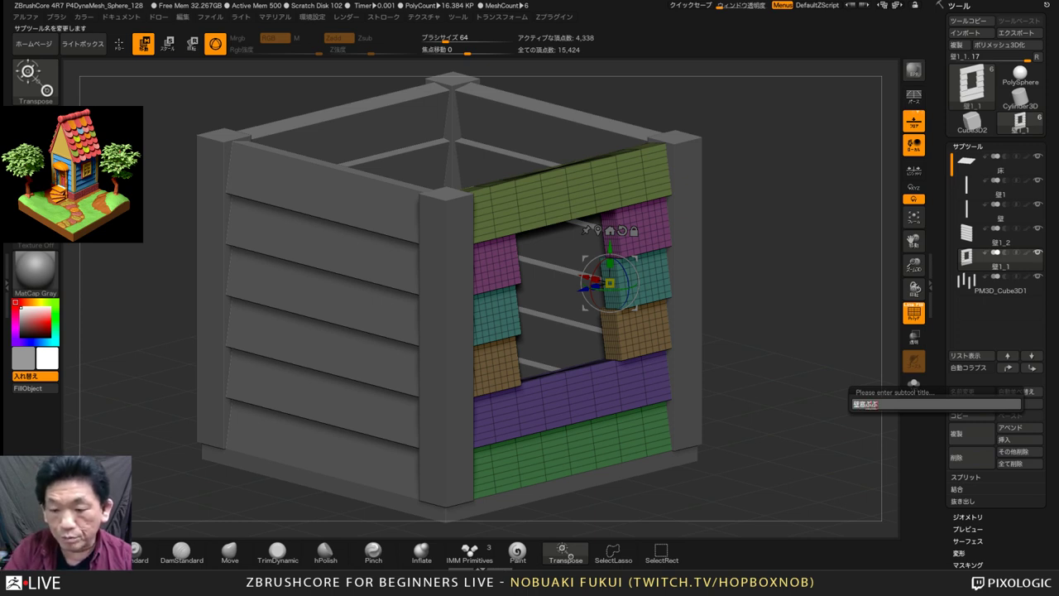
{"action": "key", "text": "Return"}
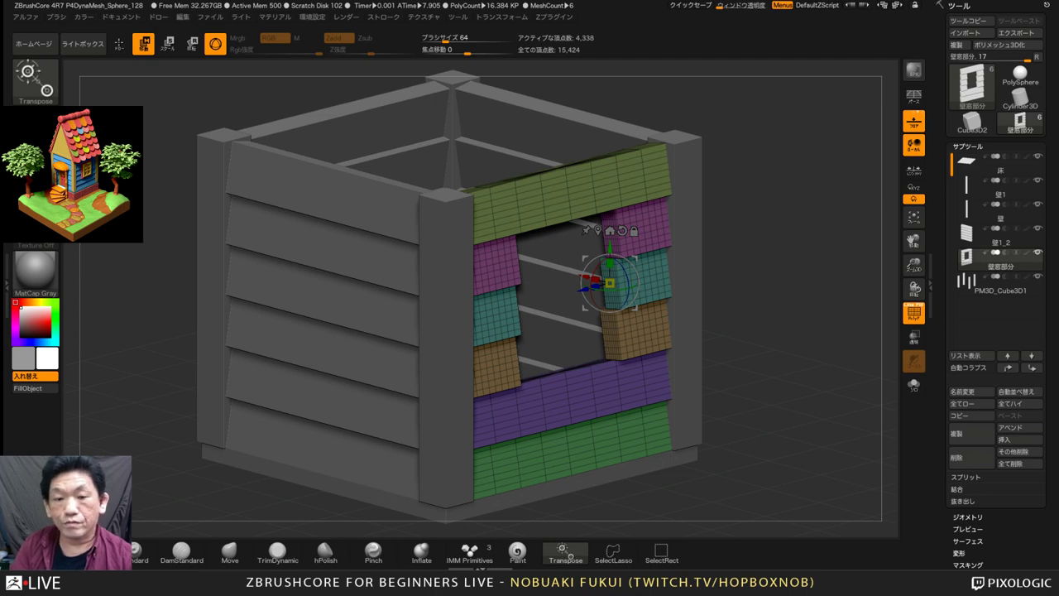
{"action": "left_click_drag", "start_coordinate": [794, 348], "coordinate": [749, 362]}
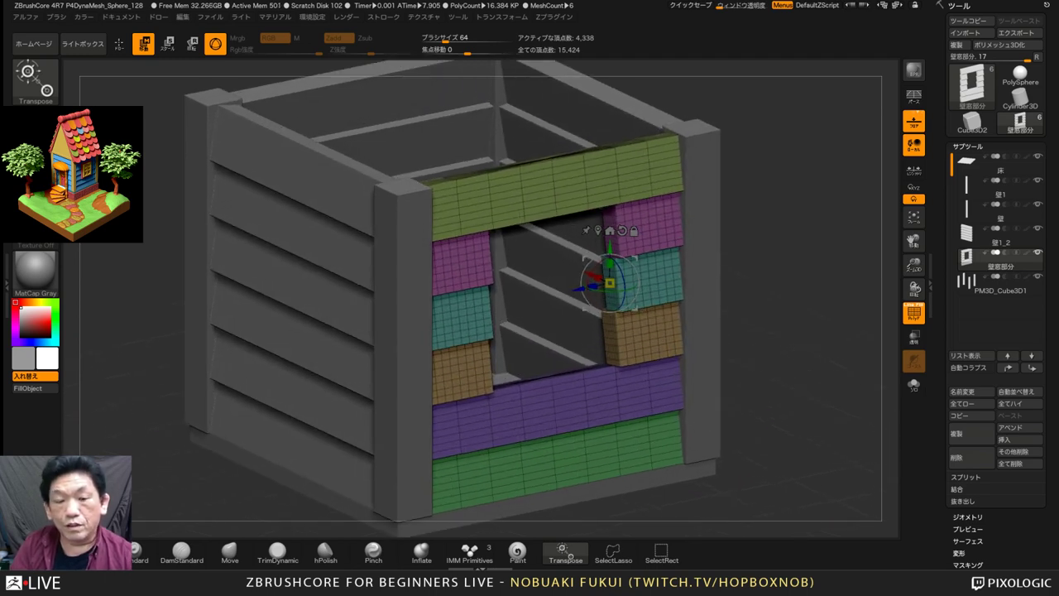
{"action": "mouse_move", "coordinate": [778, 273]}
{"action": "left_mouse_down", "text": "alt"}
{"action": "mouse_move", "coordinate": [787, 271]}
{"action": "mouse_move", "coordinate": [773, 261]}
{"action": "mouse_move", "coordinate": [760, 269]}
{"action": "mouse_move", "coordinate": [787, 257]}
{"action": "left_mouse_up", "text": "alt"}
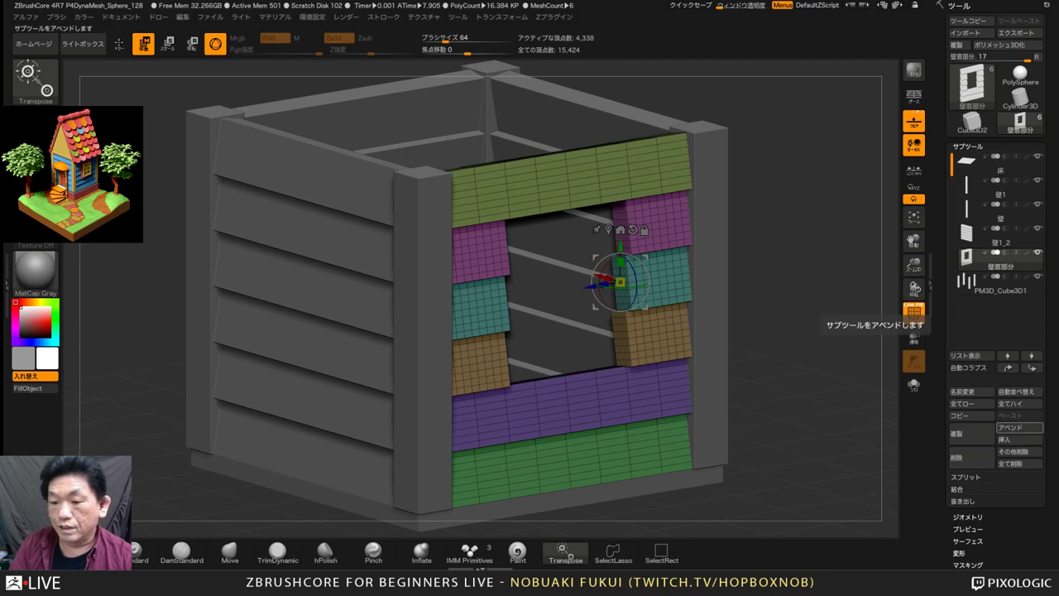
Append a Cube3D2 mesh as a new subtool and make it the active subtool
{"action": "left_click", "coordinate": [1019, 439]}
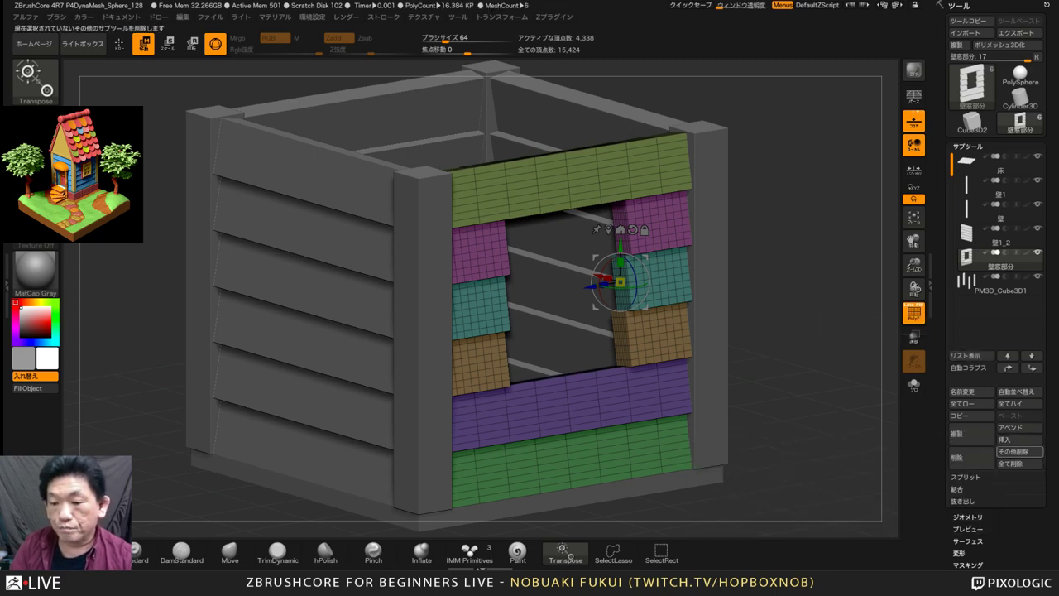
{"action": "left_click", "coordinate": [1019, 439]}
{"action": "left_click", "coordinate": [1009, 439]}
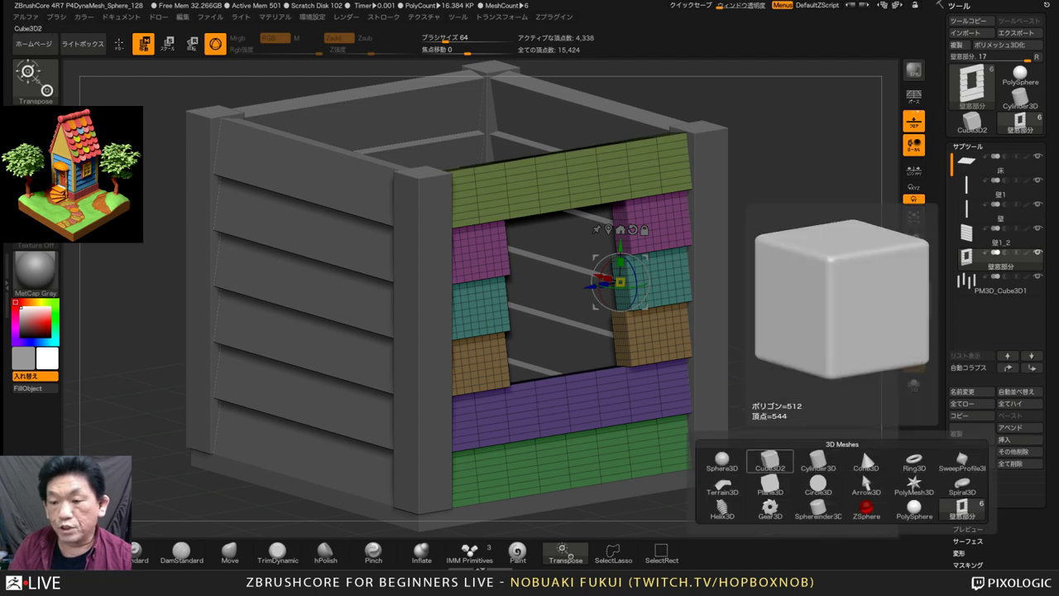
{"action": "left_click", "coordinate": [770, 461]}
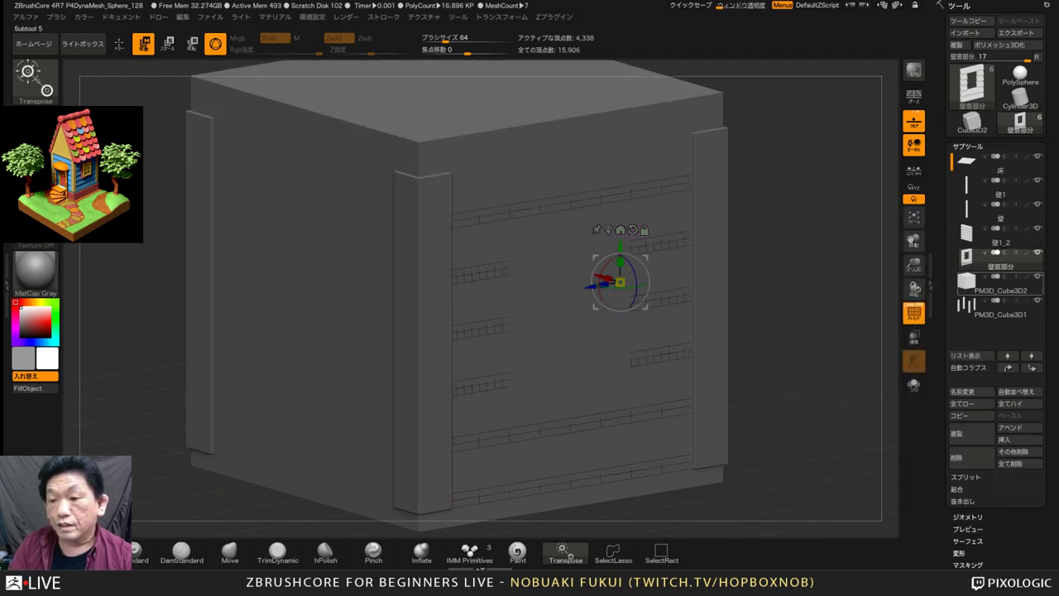
{"action": "left_click", "coordinate": [1001, 285]}
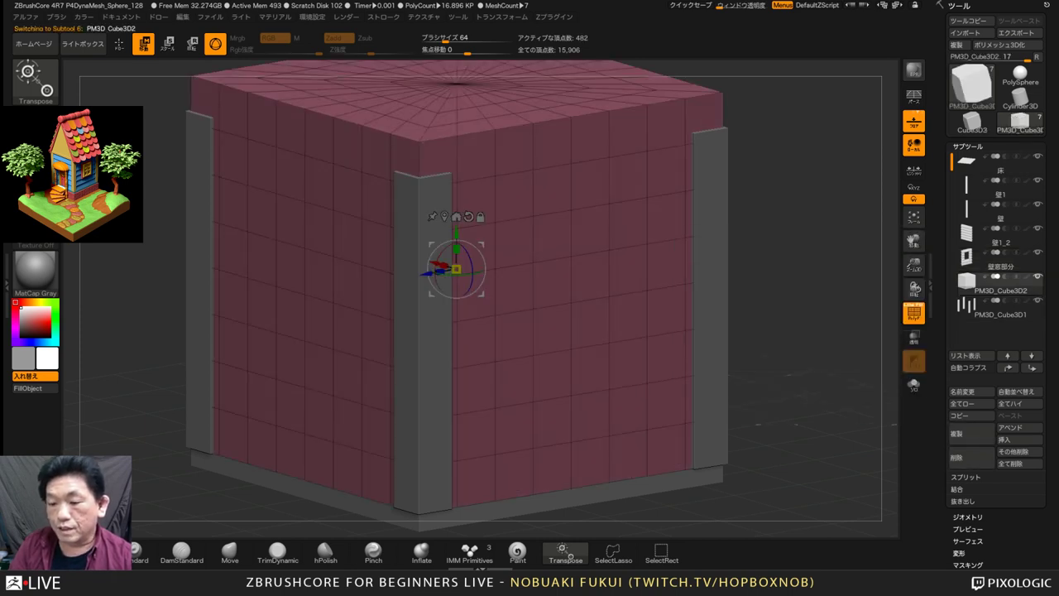
Rename the new cube subtool to 窓枠
{"action": "left_click", "coordinate": [972, 391]}
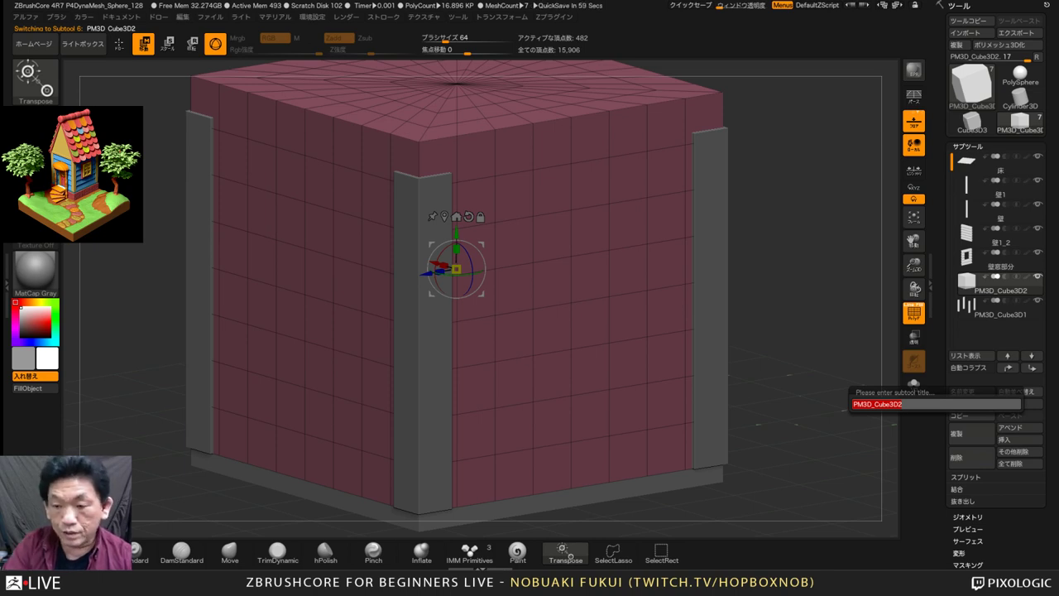
{"action": "key", "text": "BackSpace"}
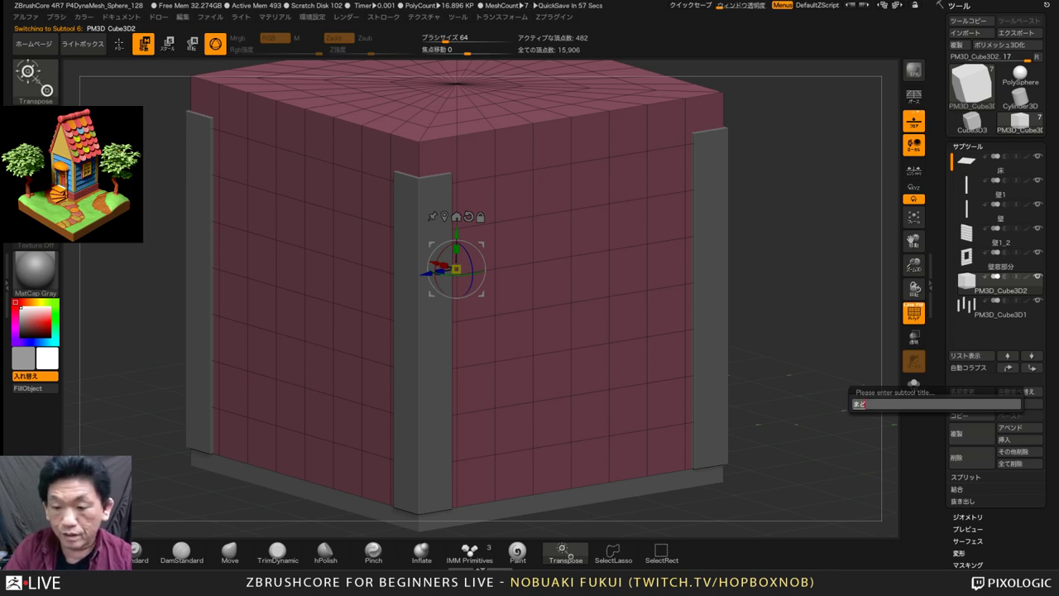
{"action": "type", "text": "まどわく"}
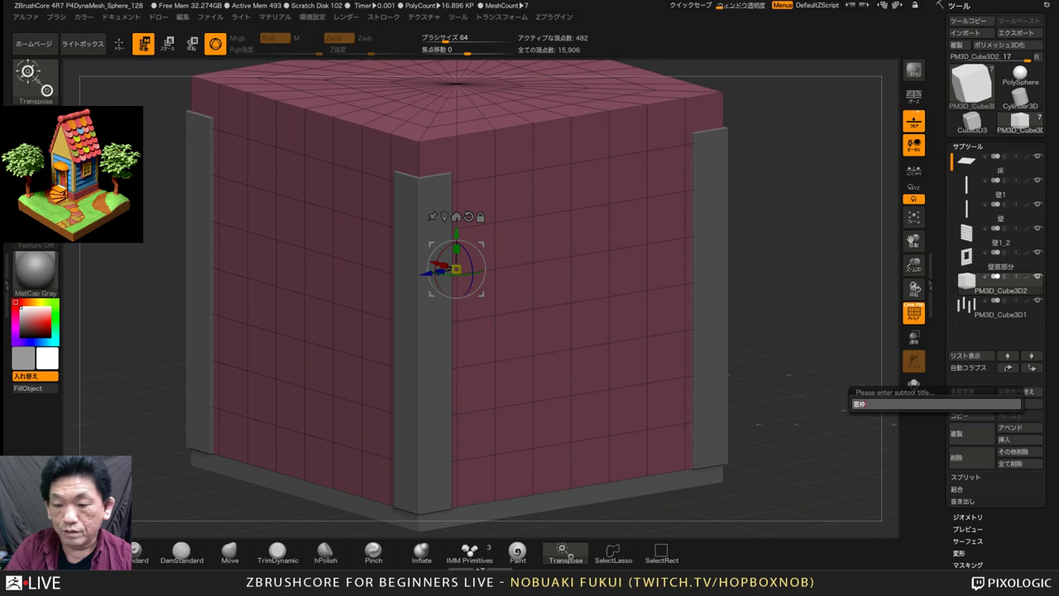
{"action": "key", "text": "Return"}
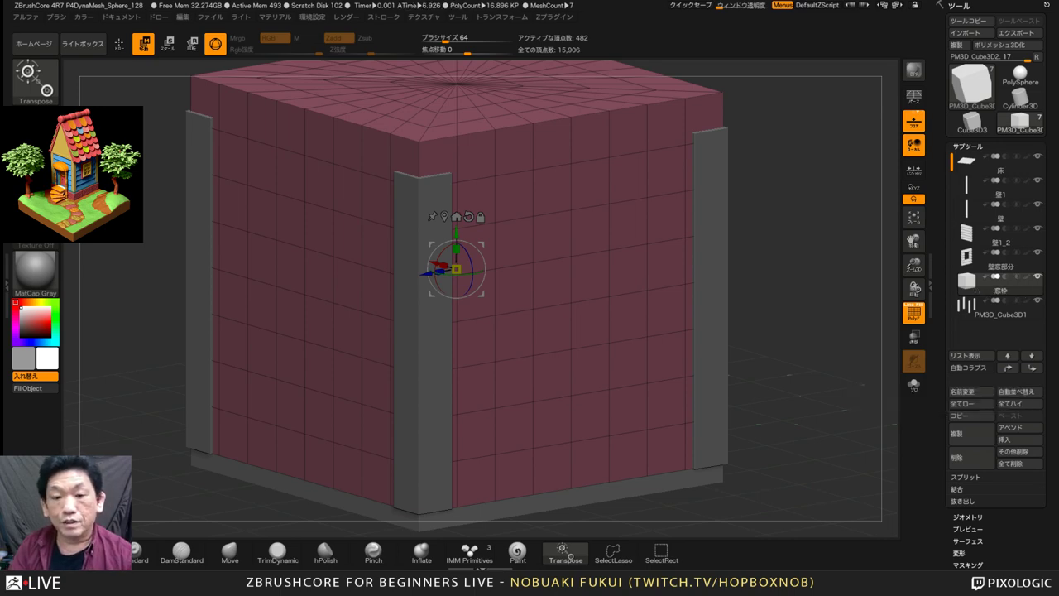
With transparency enabled, shrink the cube by factors of 0.1 and 0.3 and place it inside the window opening in front view
{"action": "mouse_move", "coordinate": [815, 331]}
{"action": "left_mouse_down"}
{"action": "mouse_move", "coordinate": [773, 331]}
{"action": "mouse_move", "coordinate": [821, 331]}
{"action": "left_mouse_up"}
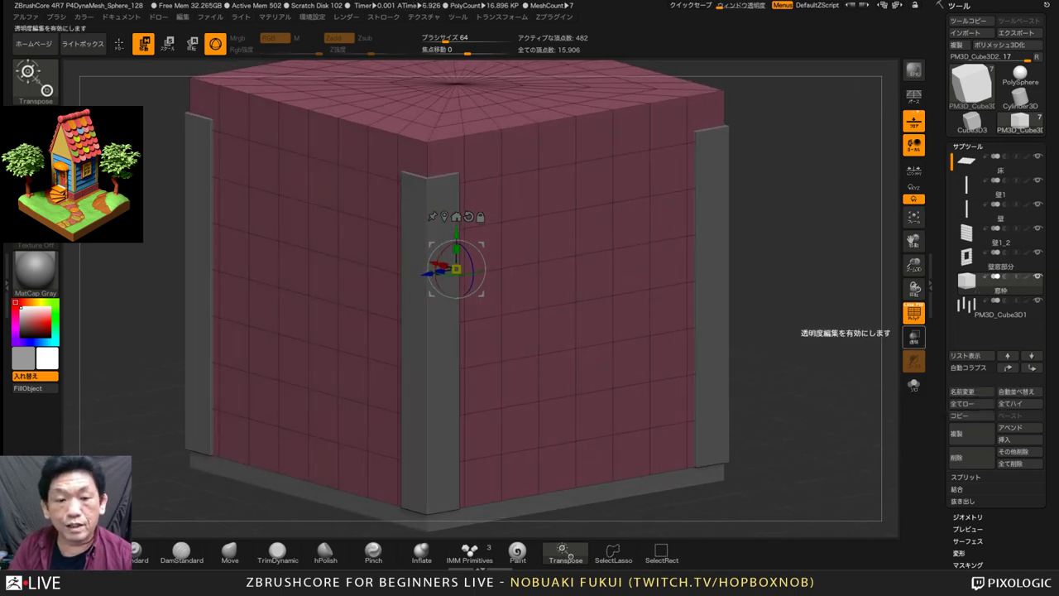
{"action": "left_click", "coordinate": [913, 337]}
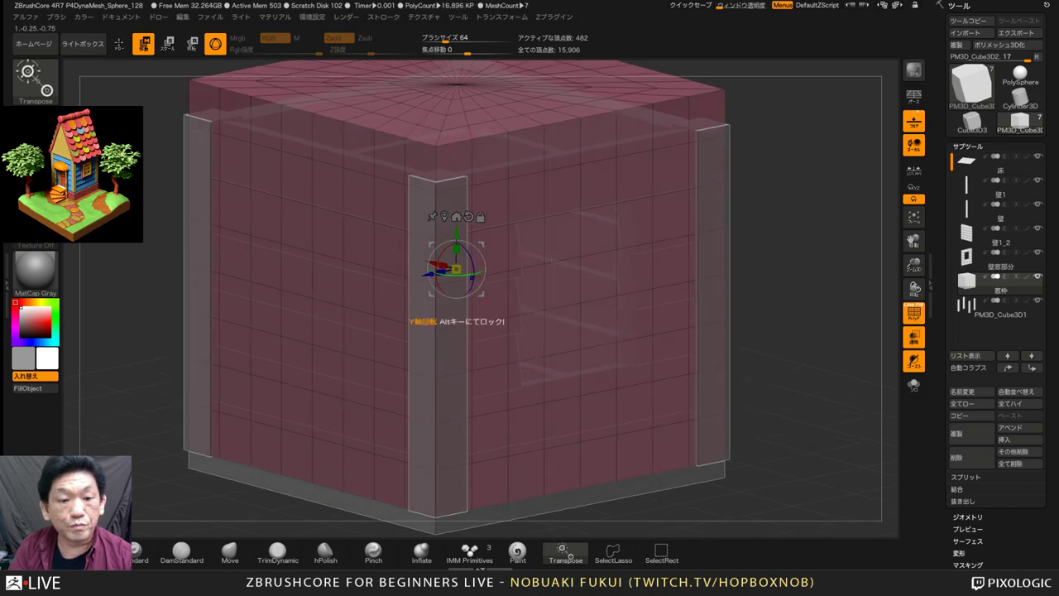
{"action": "left_click_drag", "start_coordinate": [456, 269], "coordinate": [396, 273]}
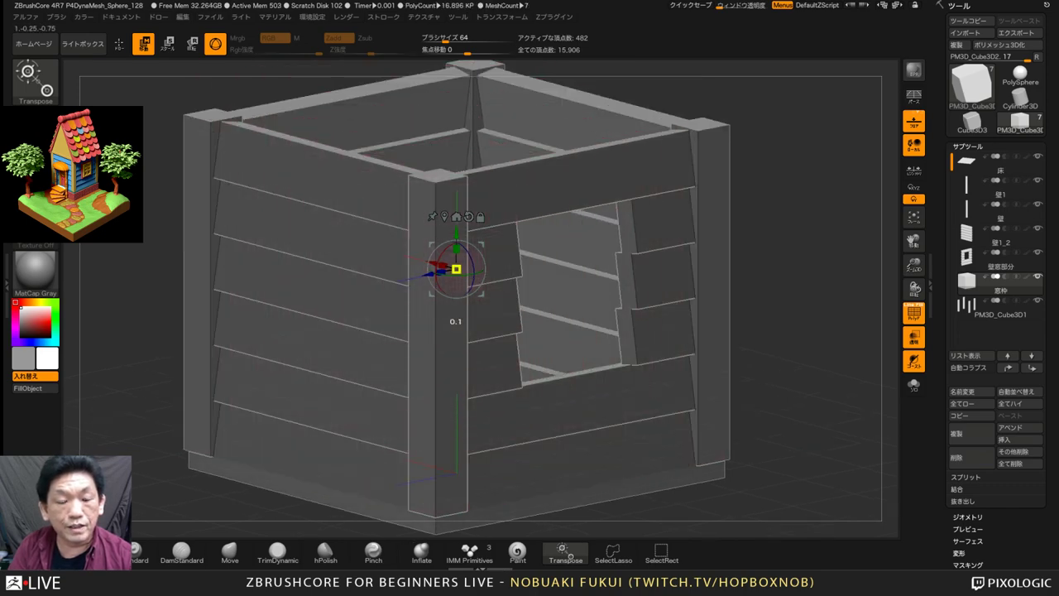
{"action": "left_click_drag", "start_coordinate": [811, 347], "coordinate": [744, 348], "text": "shift"}
{"action": "left_click_drag", "start_coordinate": [483, 295], "coordinate": [428, 353]}
{"action": "left_click_drag", "start_coordinate": [745, 348], "coordinate": [744, 440], "text": "alt"}
{"action": "left_click_drag", "start_coordinate": [427, 351], "coordinate": [399, 326]}
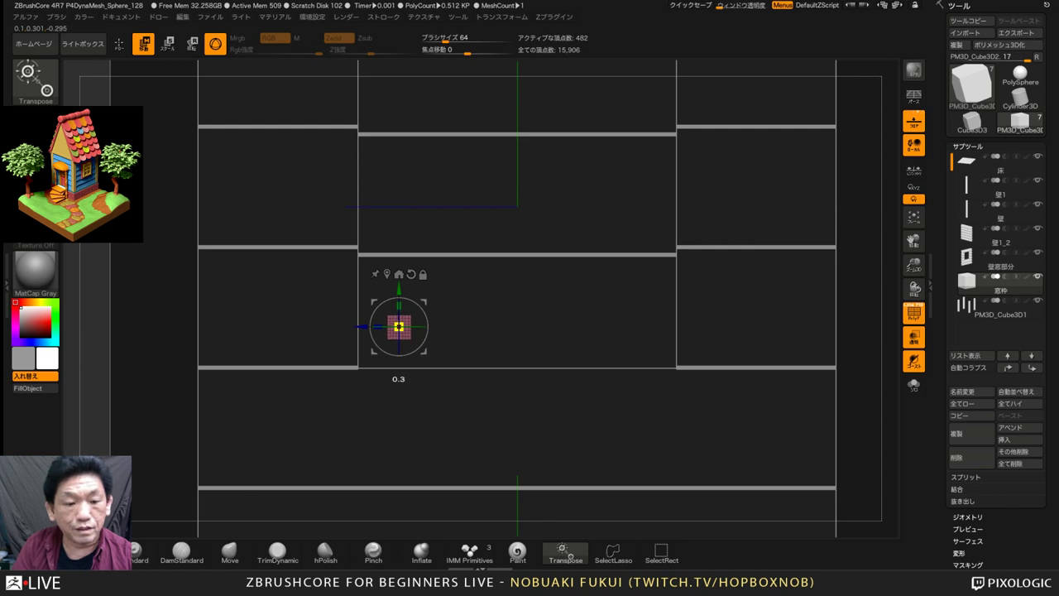
Undo the small cube's trial move and place the gizmo pivot on the cube's lower left corner
{"action": "left_click_drag", "start_coordinate": [399, 326], "coordinate": [371, 354]}
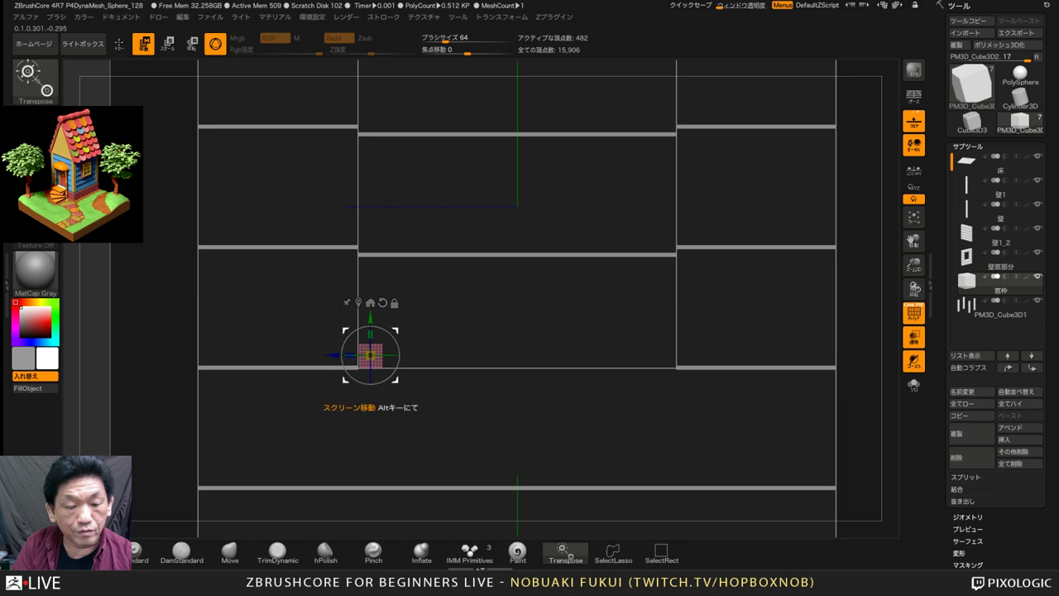
{"action": "key", "text": "ctrl+z"}
{"action": "left_click_drag", "start_coordinate": [498, 397], "coordinate": [497, 480], "text": "alt"}
{"action": "scroll", "coordinate": [370, 355], "scroll_direction": "up", "scroll_amount": 2}
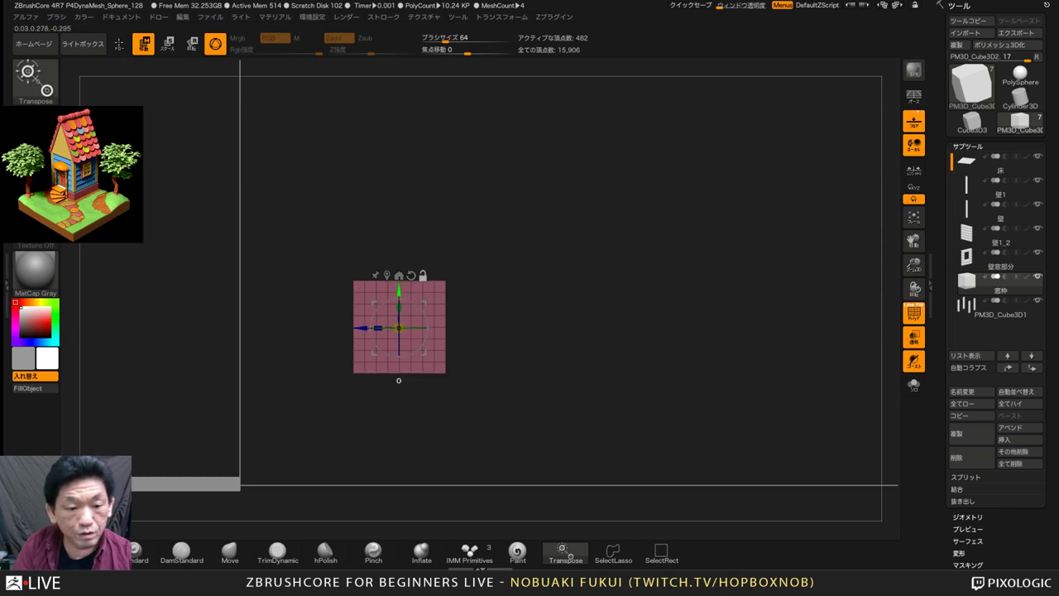
{"action": "left_click_drag", "start_coordinate": [399, 291], "coordinate": [399, 335], "text": "alt"}
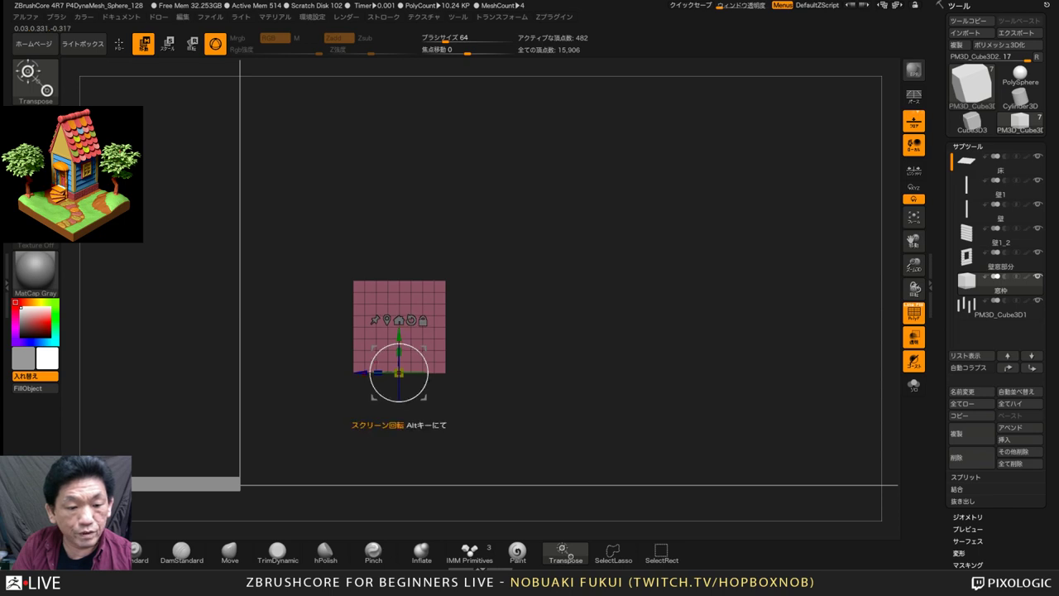
{"action": "left_click_drag", "start_coordinate": [368, 372], "coordinate": [322, 373], "text": "alt"}
Move the small cube so its lower left corner sits exactly in the lower left corner of the window opening
{"action": "left_click", "coordinate": [913, 216]}
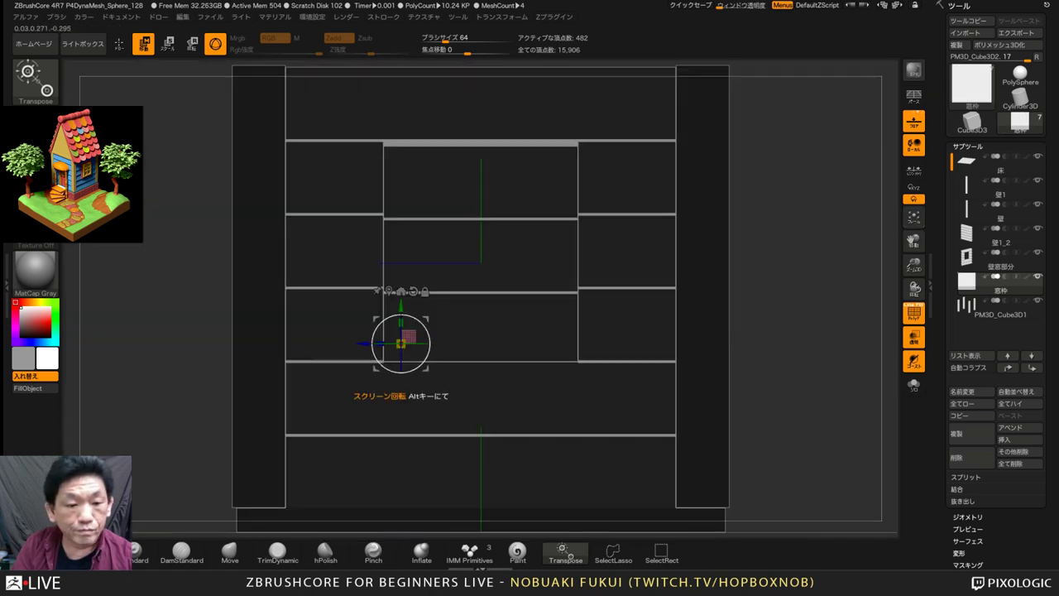
{"action": "left_click_drag", "start_coordinate": [426, 317], "coordinate": [409, 335], "text": "alt"}
{"action": "left_click_drag", "start_coordinate": [447, 389], "coordinate": [449, 488], "text": "alt"}
{"action": "left_click_drag", "start_coordinate": [412, 338], "coordinate": [404, 338]}
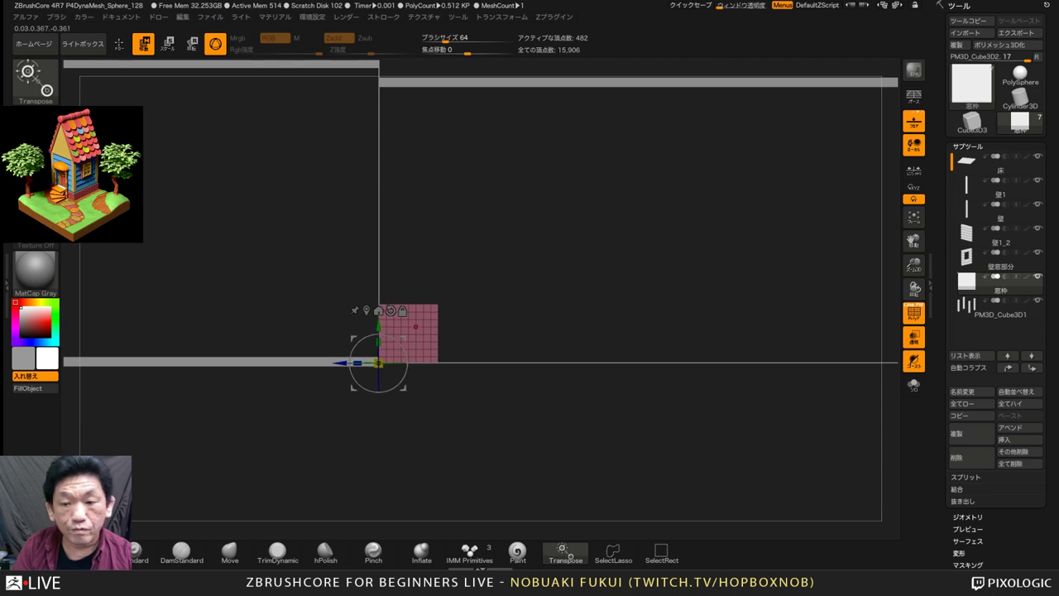
{"action": "left_click", "coordinate": [913, 217]}
{"action": "left_click", "coordinate": [913, 216]}
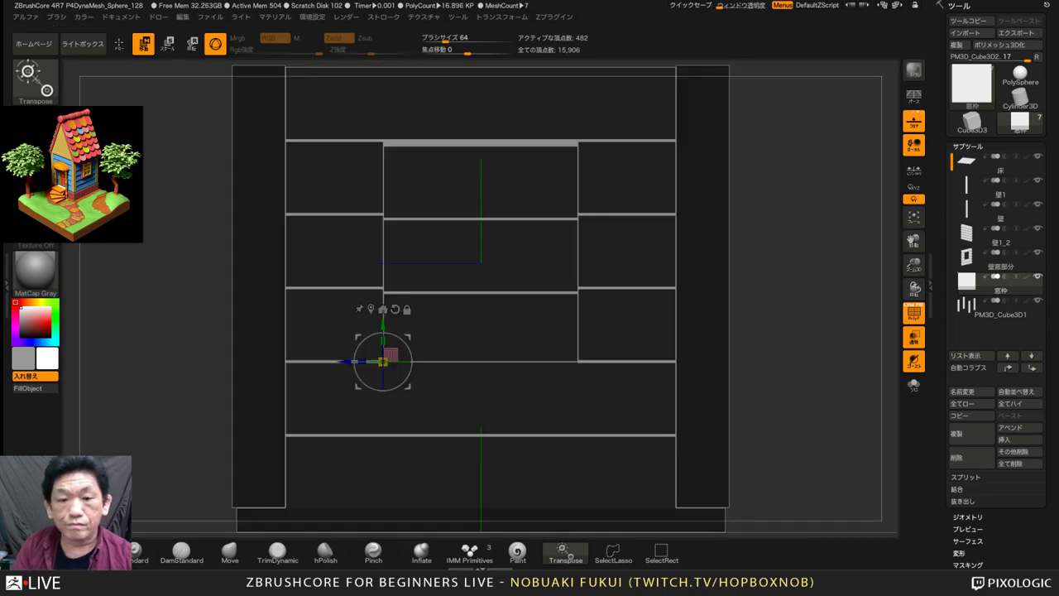
Stretch the small cube vertically along Y into a frame post spanning the full height of the window opening
{"action": "left_click_drag", "start_coordinate": [449, 391], "coordinate": [449, 413], "text": "alt"}
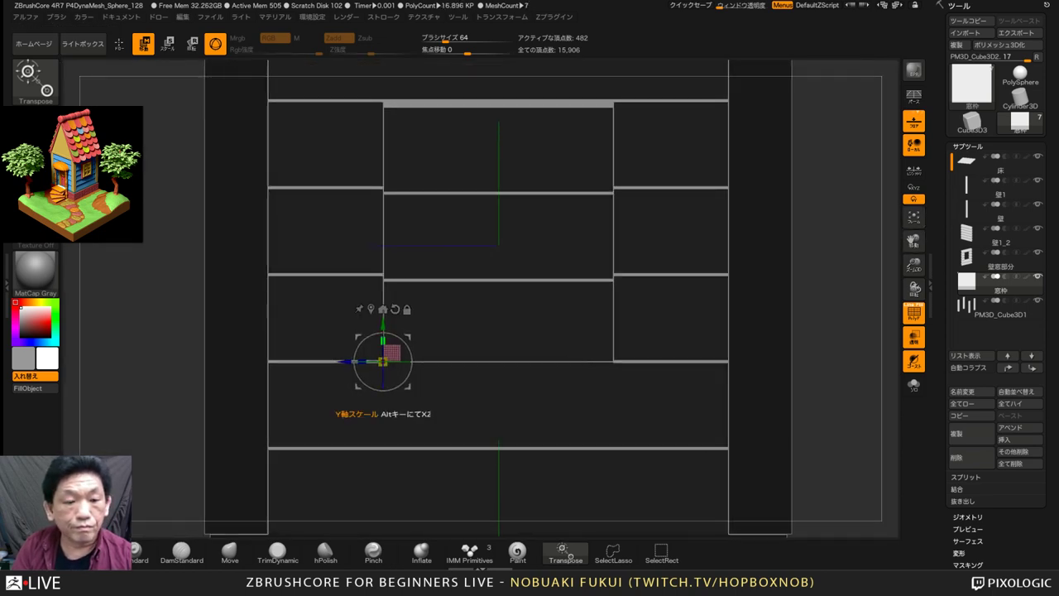
{"action": "left_click_drag", "start_coordinate": [383, 340], "coordinate": [383, 196]}
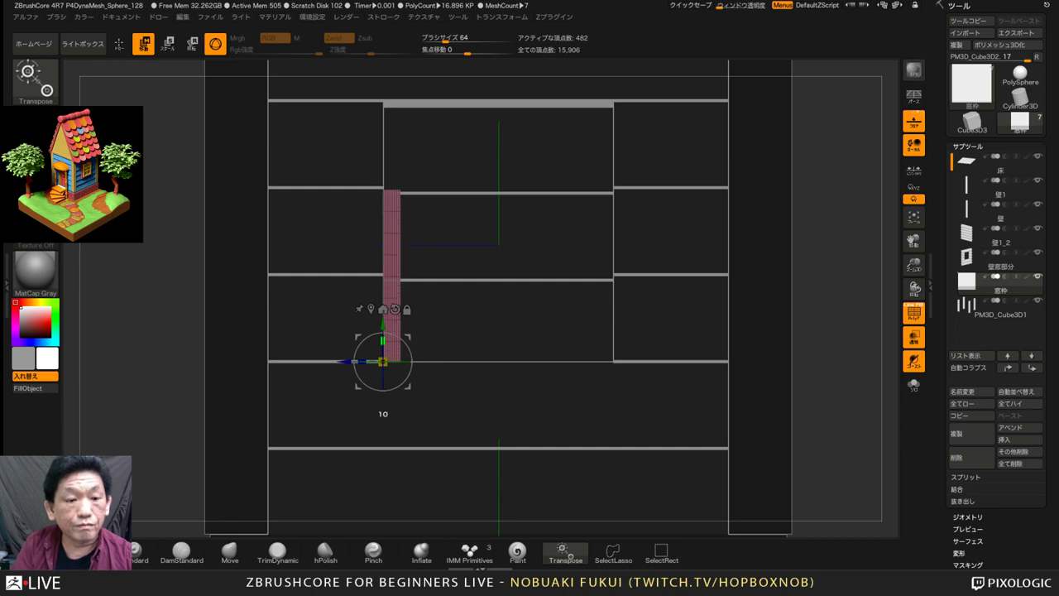
{"action": "mouse_move", "coordinate": [383, 382]}
{"action": "left_mouse_down"}
{"action": "mouse_move", "coordinate": [383, 364]}
{"action": "mouse_move", "coordinate": [384, 402]}
{"action": "left_mouse_up"}
{"action": "key", "text": "ctrl+z"}
{"action": "left_click_drag", "start_coordinate": [383, 340], "coordinate": [383, 327]}
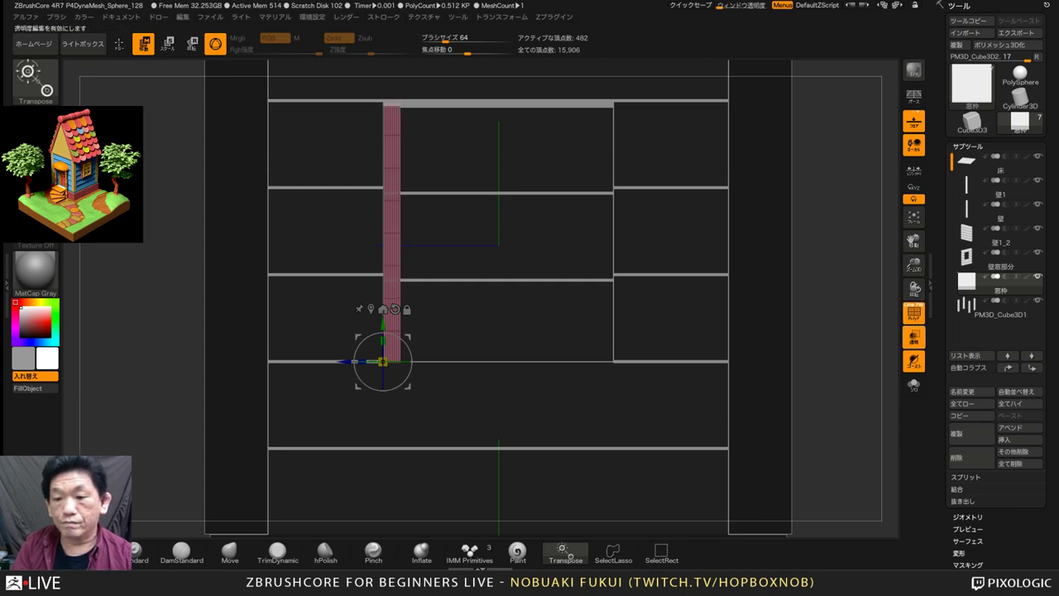
Turn off transparency and move the frame post along X from the middle of the house to the window wall
{"action": "left_click", "coordinate": [913, 337]}
{"action": "left_click_drag", "start_coordinate": [835, 356], "coordinate": [827, 289]}
{"action": "left_click_drag", "start_coordinate": [744, 356], "coordinate": [827, 355]}
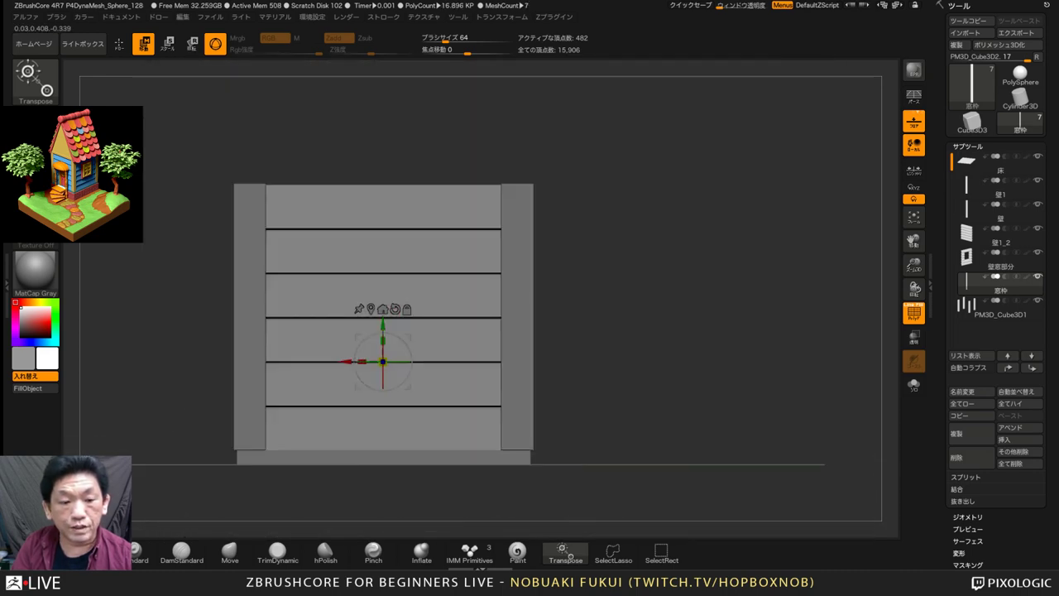
{"action": "left_click_drag", "start_coordinate": [346, 362], "coordinate": [483, 362]}
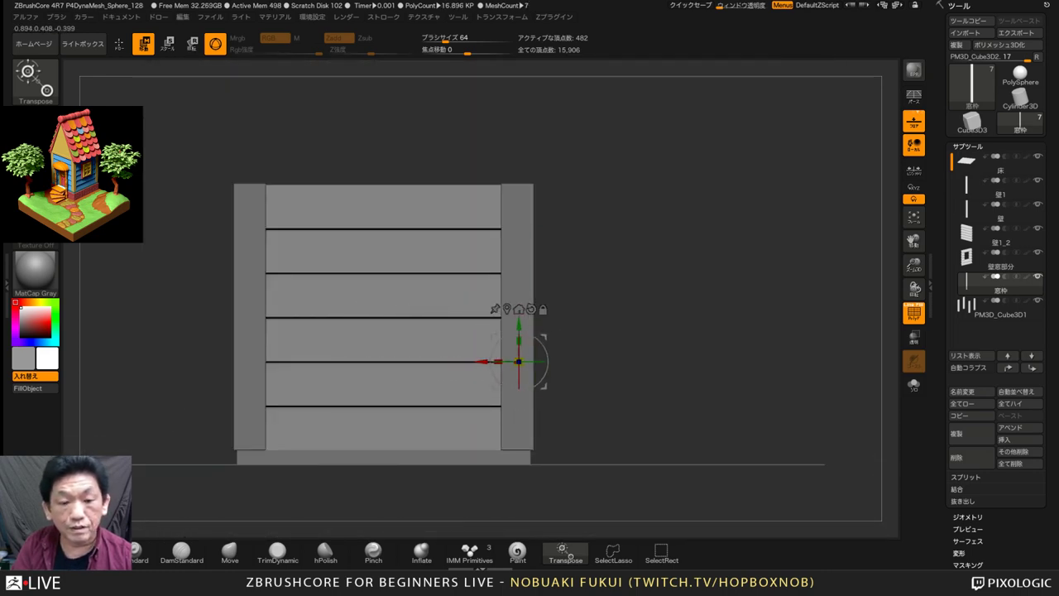
{"action": "left_click_drag", "start_coordinate": [786, 331], "coordinate": [760, 428]}
{"action": "left_click", "coordinate": [930, 285]}
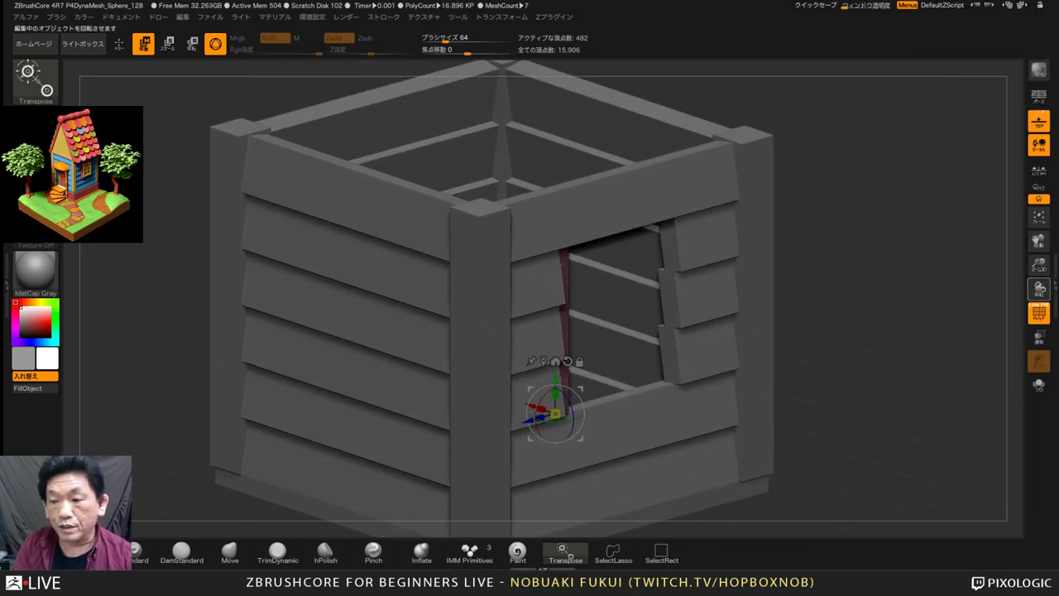
{"action": "left_click", "coordinate": [1055, 285]}
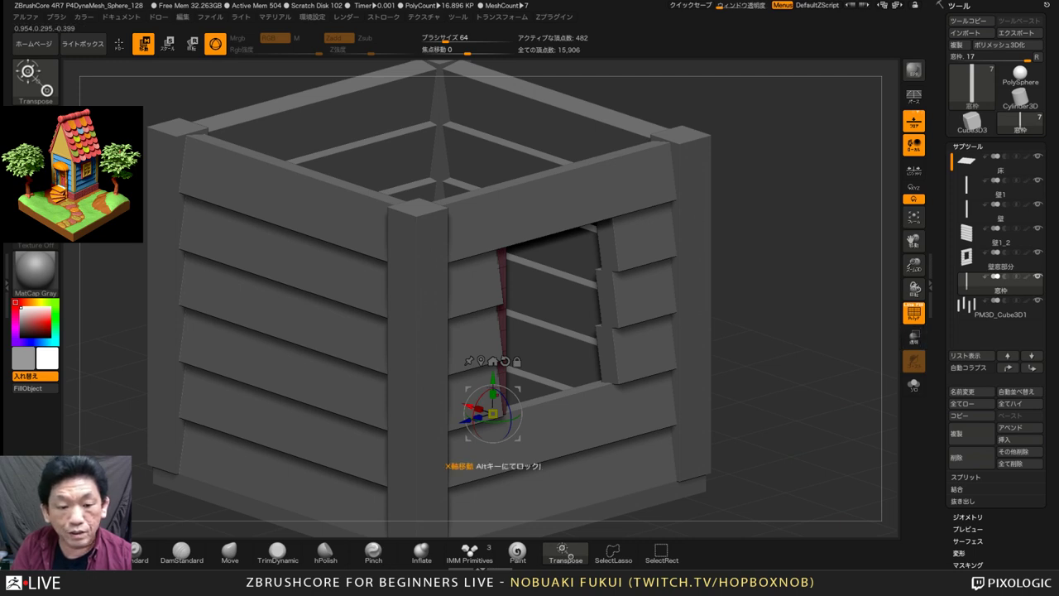
Fine-tune the frame post's depth in the window wall and thicken it by a factor of about 1.4 along X
{"action": "left_click_drag", "start_coordinate": [470, 407], "coordinate": [480, 409]}
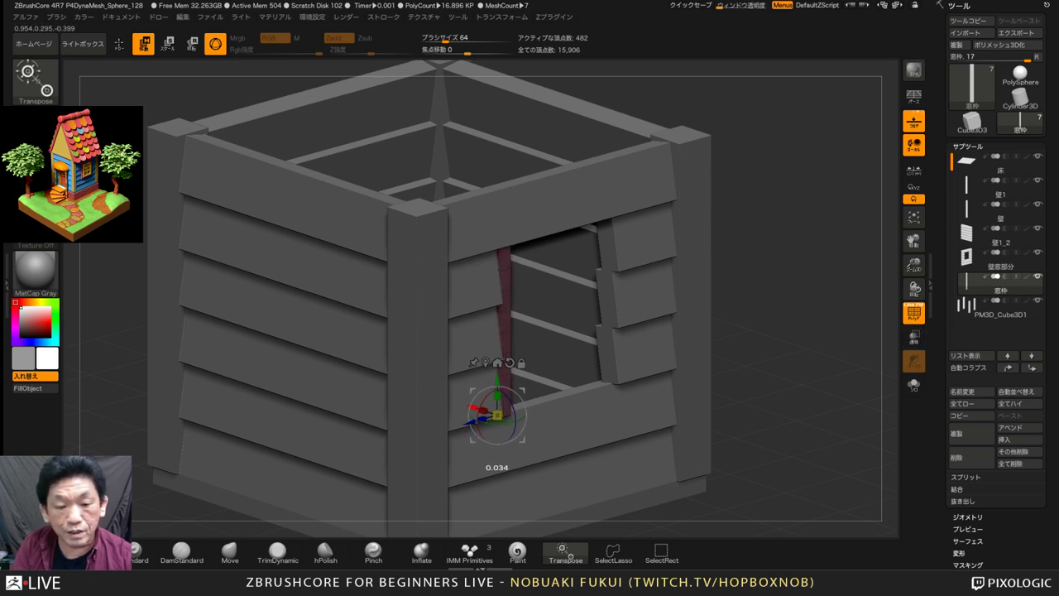
{"action": "right_click_drag", "start_coordinate": [501, 433], "coordinate": [347, 431]}
{"action": "mouse_move", "coordinate": [511, 410]}
{"action": "left_mouse_down"}
{"action": "mouse_move", "coordinate": [534, 403]}
{"action": "mouse_move", "coordinate": [521, 407]}
{"action": "left_mouse_up"}
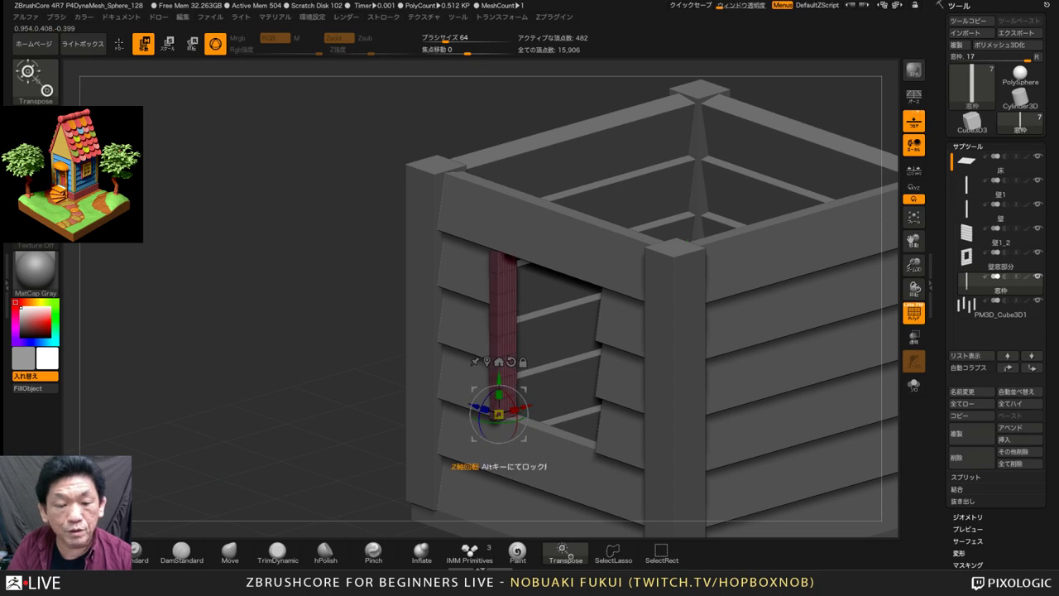
{"action": "right_click_drag", "start_coordinate": [524, 366], "coordinate": [425, 326], "text": "alt"}
{"action": "right_click_drag", "start_coordinate": [426, 239], "coordinate": [244, 366]}
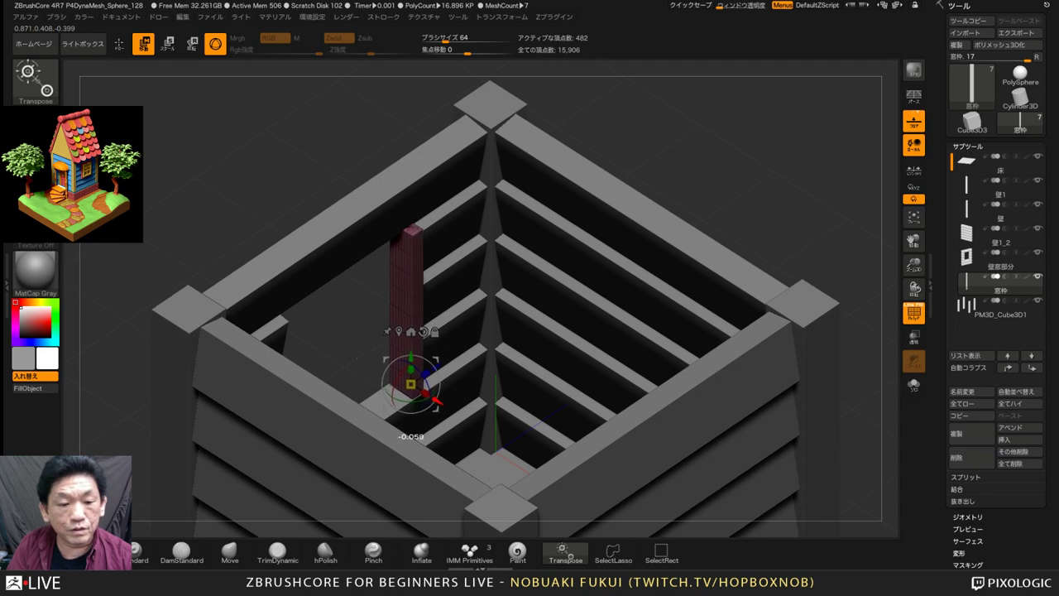
{"action": "mouse_move", "coordinate": [438, 403]}
{"action": "left_mouse_down"}
{"action": "mouse_move", "coordinate": [427, 398]}
{"action": "mouse_move", "coordinate": [435, 403]}
{"action": "left_mouse_up"}
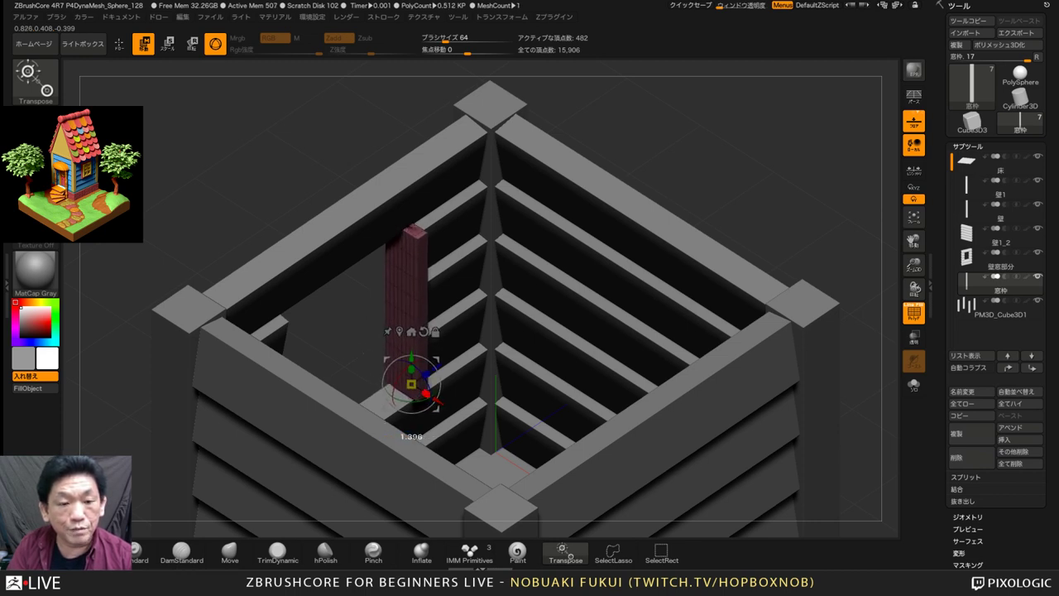
Widen the frame post along the wall by a factor of 1.2 and duplicate it to the opposite side of the opening
{"action": "left_click_drag", "start_coordinate": [728, 166], "coordinate": [836, 98]}
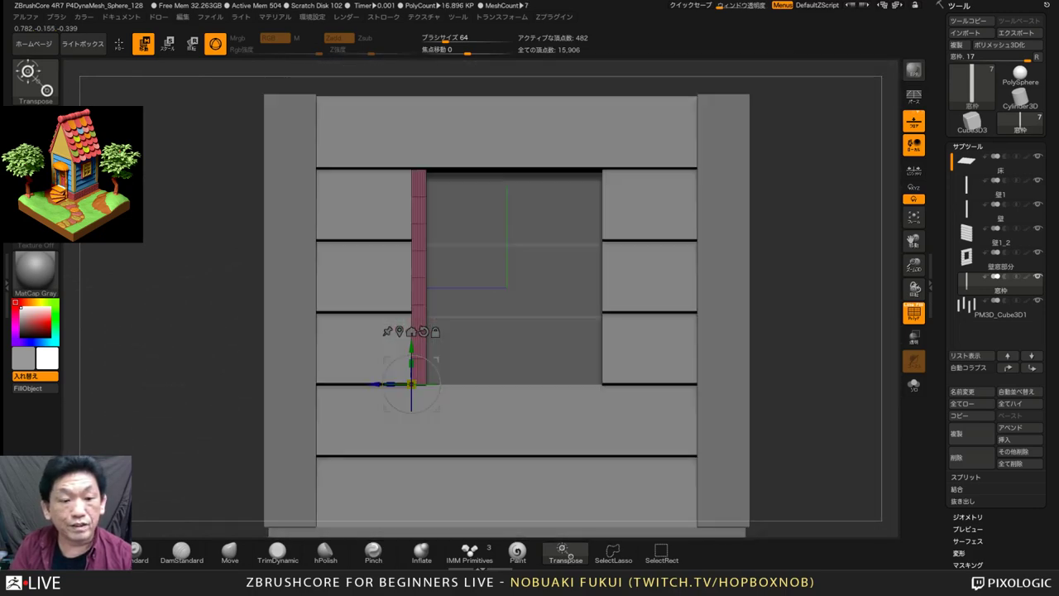
{"action": "left_click_drag", "start_coordinate": [827, 207], "coordinate": [824, 157], "text": "alt"}
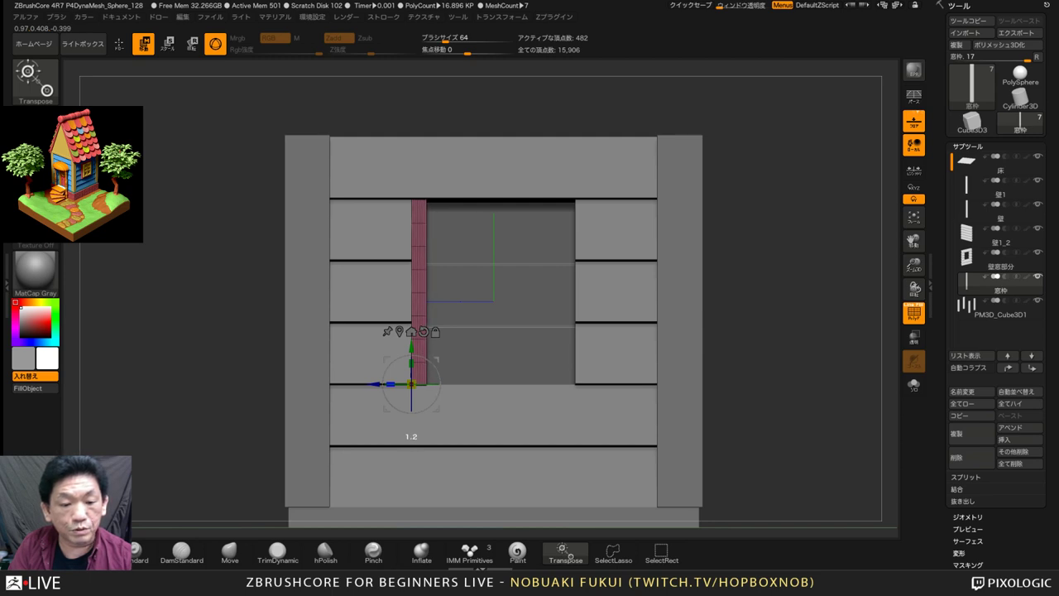
{"action": "left_click_drag", "start_coordinate": [802, 199], "coordinate": [806, 240]}
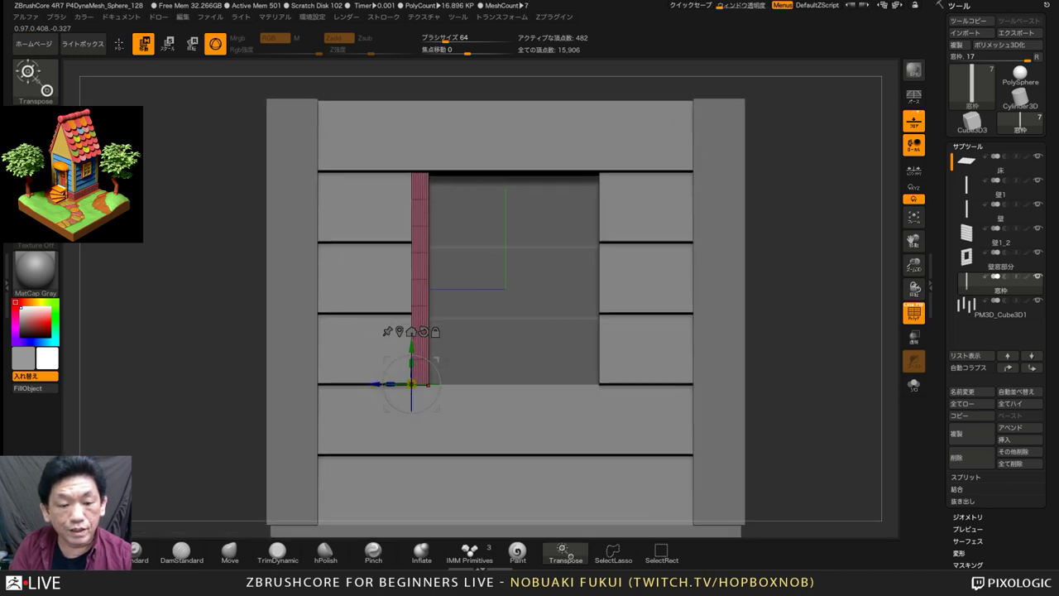
{"action": "left_click_drag", "start_coordinate": [412, 383], "coordinate": [581, 383], "text": "ctrl"}
{"action": "left_click_drag", "start_coordinate": [581, 383], "coordinate": [582, 383]}
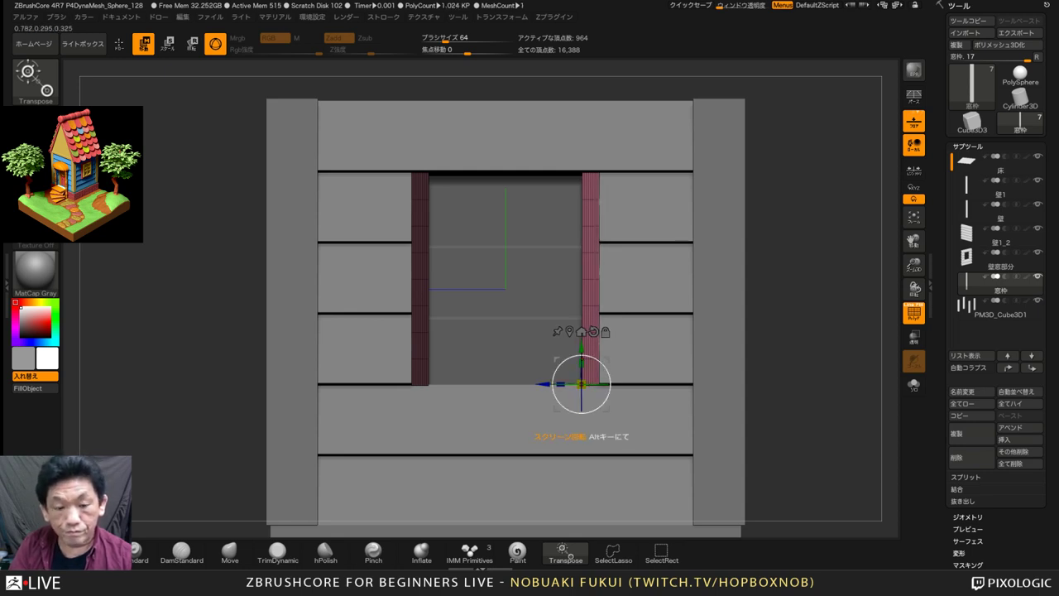
Duplicate the right frame post, rotate the copy horizontal, and place it along the lower edge of the window opening
{"action": "left_click_drag", "start_coordinate": [544, 384], "coordinate": [537, 413], "text": "ctrl"}
{"action": "left_click_drag", "start_coordinate": [778, 331], "coordinate": [780, 434], "text": "alt"}
{"action": "left_click_drag", "start_coordinate": [551, 409], "coordinate": [708, 387]}
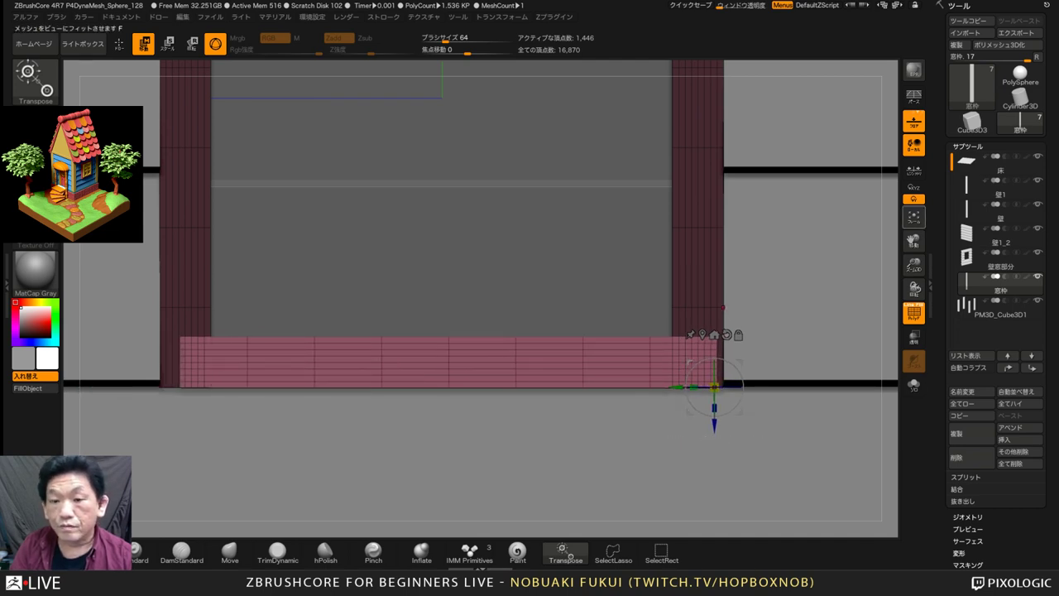
{"action": "left_click", "coordinate": [913, 217]}
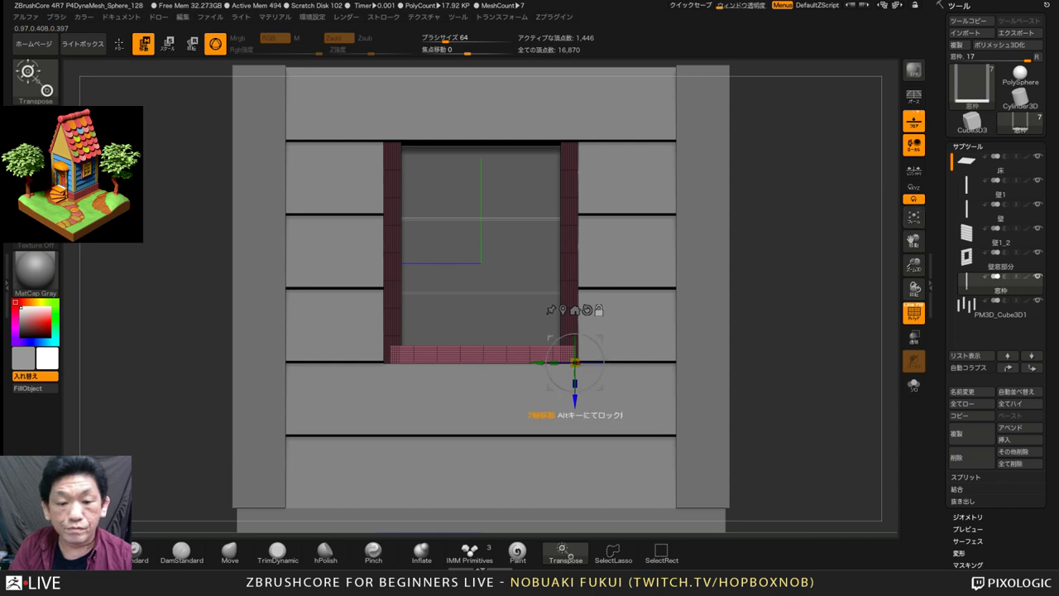
Duplicate the horizontal frame bar upward along Z and place the copy at the upper edge of the window opening
{"action": "left_click_drag", "start_coordinate": [575, 382], "coordinate": [575, 183], "text": "ctrl"}
{"action": "left_click_drag", "start_coordinate": [798, 384], "coordinate": [872, 448]}
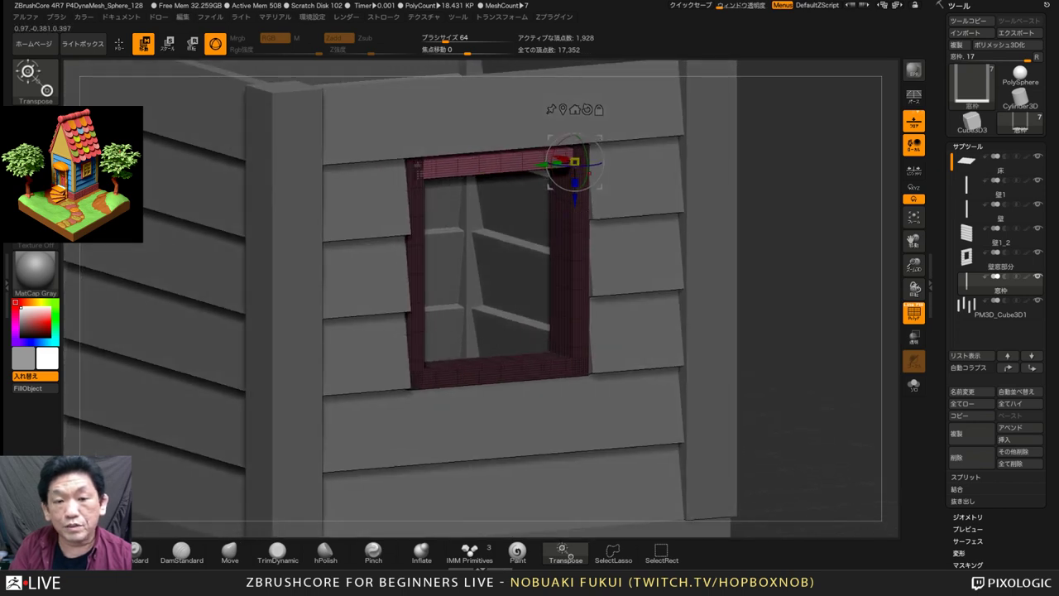
{"action": "left_click_drag", "start_coordinate": [836, 414], "coordinate": [836, 430], "text": "alt"}
{"action": "left_click_drag", "start_coordinate": [827, 388], "coordinate": [859, 434], "text": "alt"}
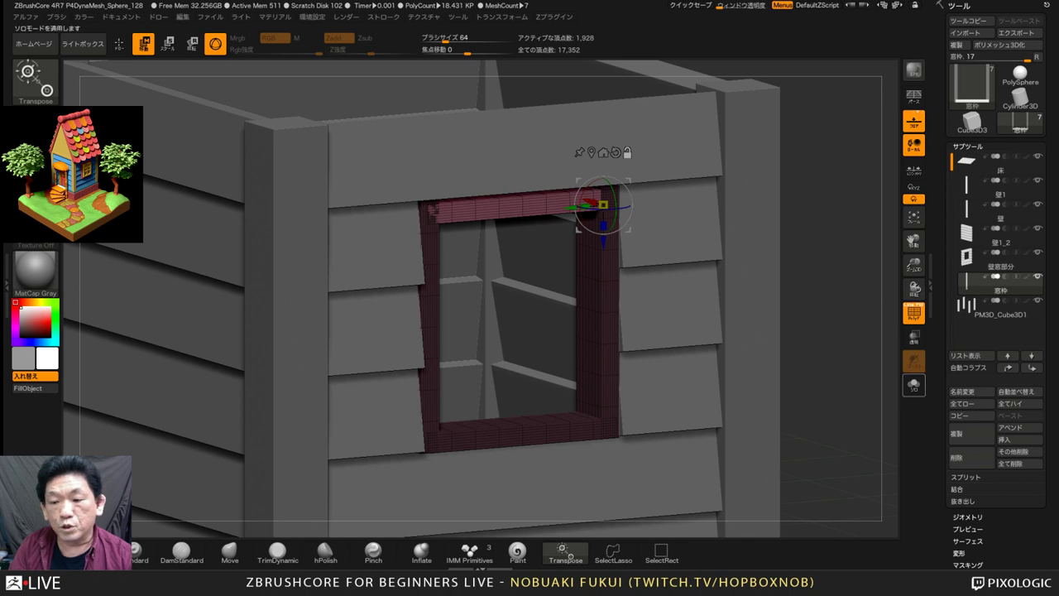
Isolate the window frame and move the upper bar along Z until it is flush with the top of the side posts
{"action": "left_click", "coordinate": [913, 385]}
{"action": "left_click_drag", "start_coordinate": [835, 397], "coordinate": [811, 455]}
{"action": "left_click_drag", "start_coordinate": [803, 388], "coordinate": [810, 422], "text": "alt"}
{"action": "left_click_drag", "start_coordinate": [695, 248], "coordinate": [816, 383], "text": "alt"}
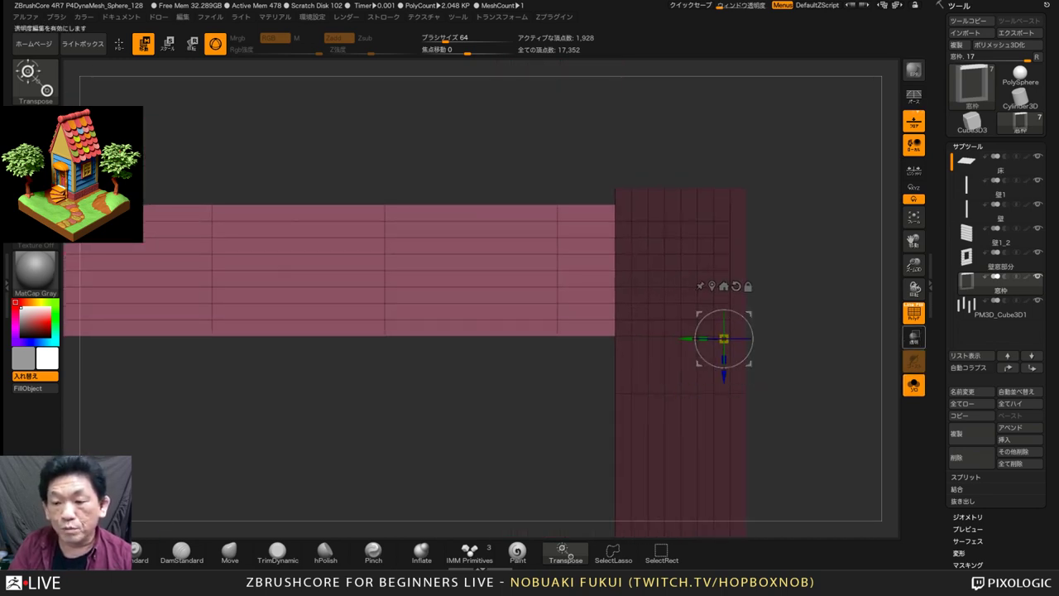
{"action": "left_click", "coordinate": [913, 337]}
{"action": "left_click", "coordinate": [913, 385]}
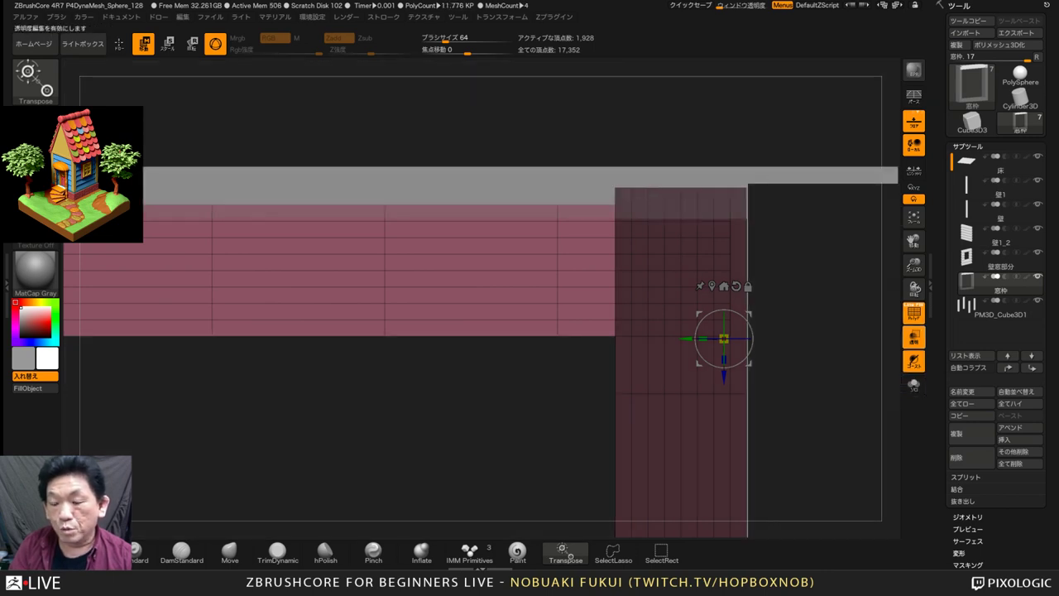
{"action": "left_click", "coordinate": [913, 337]}
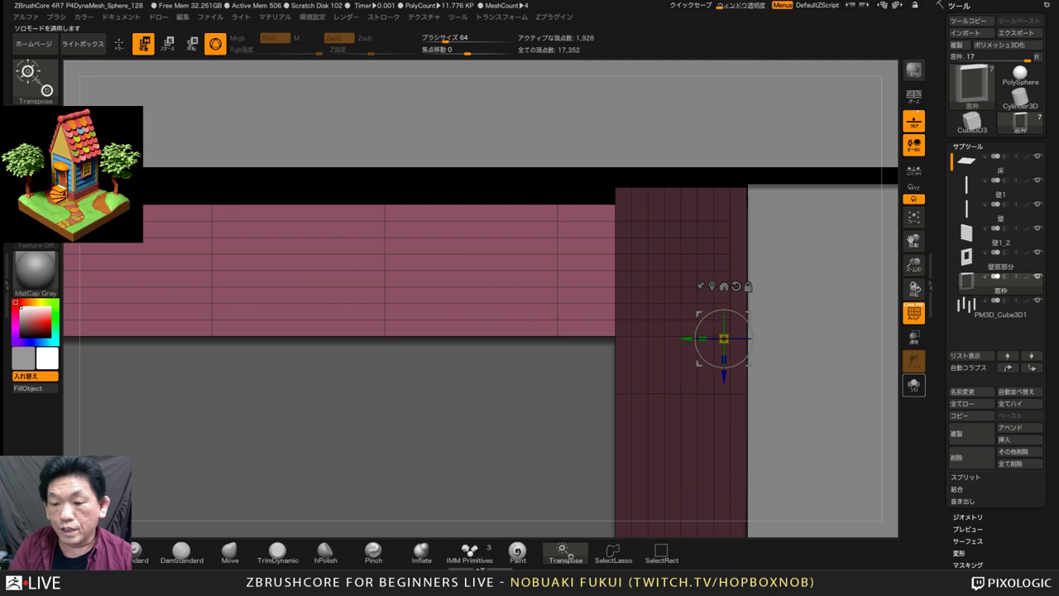
{"action": "left_click", "coordinate": [913, 385]}
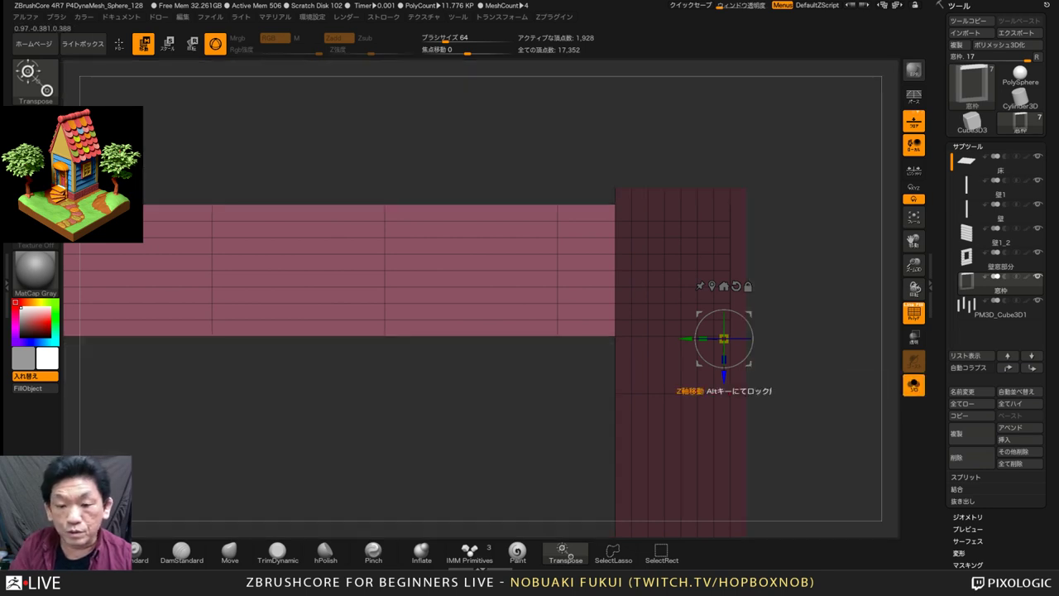
{"action": "left_click_drag", "start_coordinate": [724, 376], "coordinate": [724, 360]}
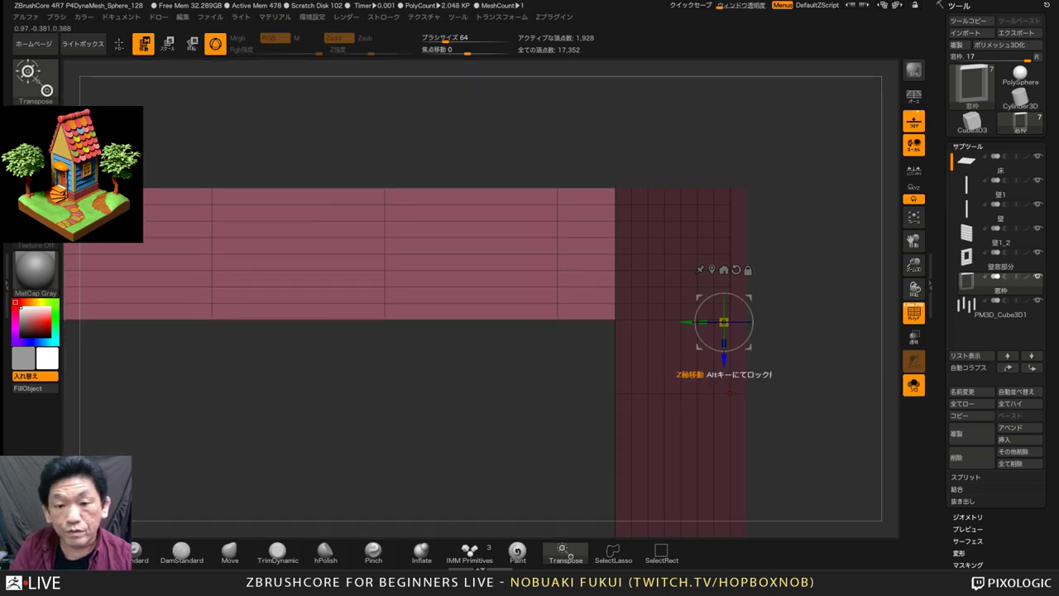
Clear the mask from the window frame and assign its four bars separate polygroups with 自動グループ
{"action": "left_click", "coordinate": [913, 217]}
{"action": "left_click_drag", "start_coordinate": [777, 248], "coordinate": [827, 277]}
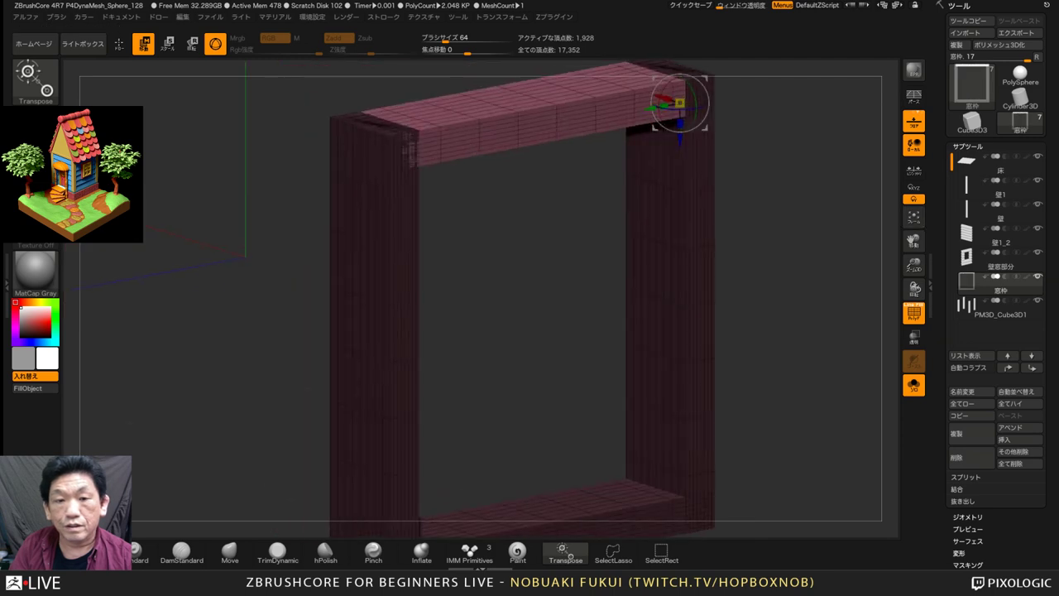
{"action": "left_click_drag", "start_coordinate": [795, 314], "coordinate": [673, 337], "text": "alt"}
{"action": "left_click_drag", "start_coordinate": [953, 310], "coordinate": [961, 312]}
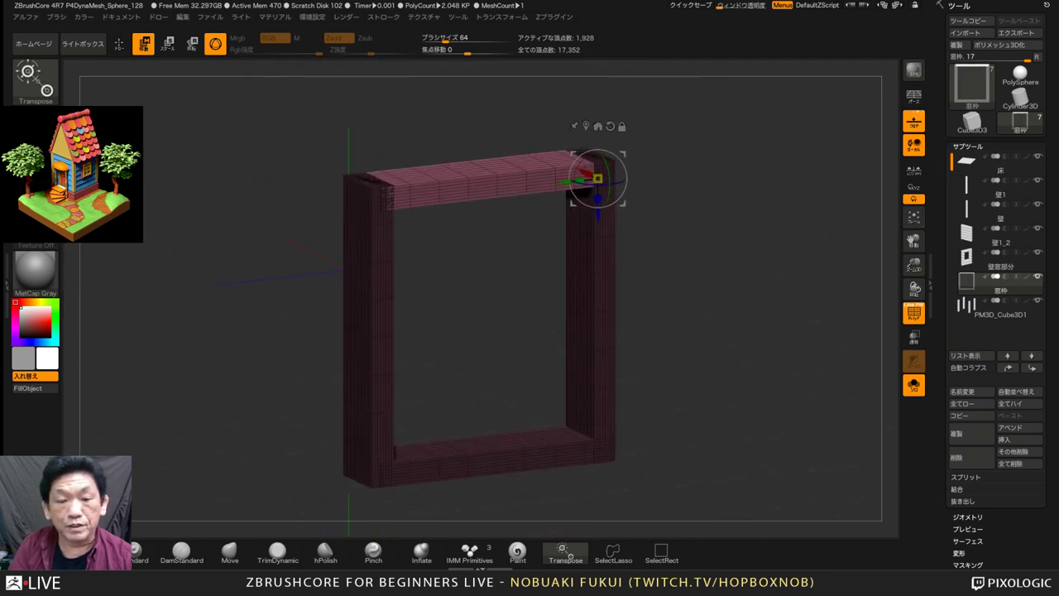
{"action": "left_click_drag", "start_coordinate": [703, 331], "coordinate": [742, 328], "text": "alt"}
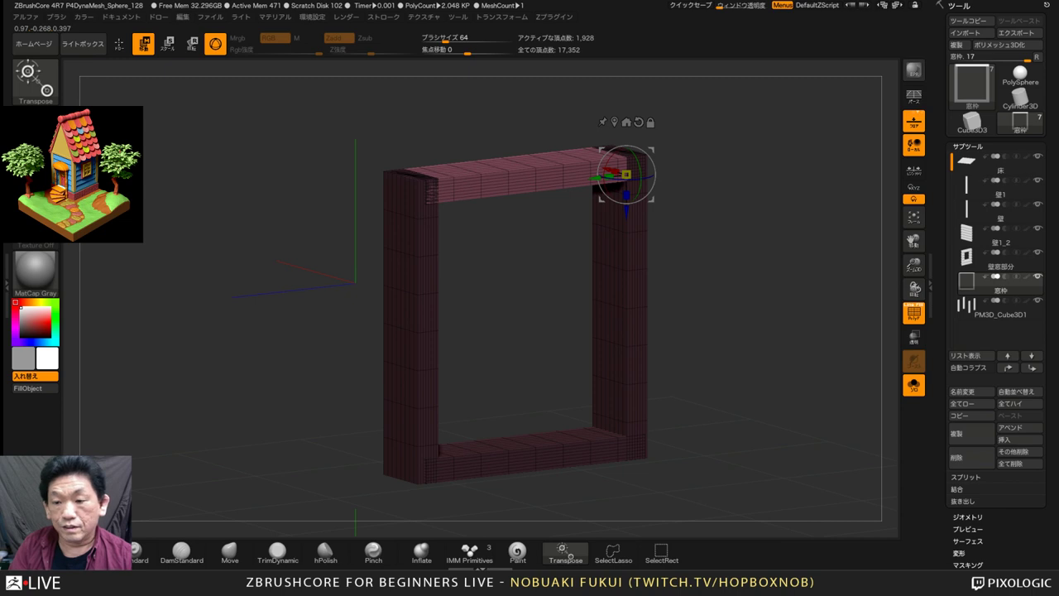
{"action": "mouse_move", "coordinate": [768, 310]}
{"action": "left_mouse_down", "text": "ctrl"}
{"action": "mouse_move", "coordinate": [797, 336]}
{"action": "mouse_move", "coordinate": [822, 341]}
{"action": "left_mouse_up", "text": "ctrl"}
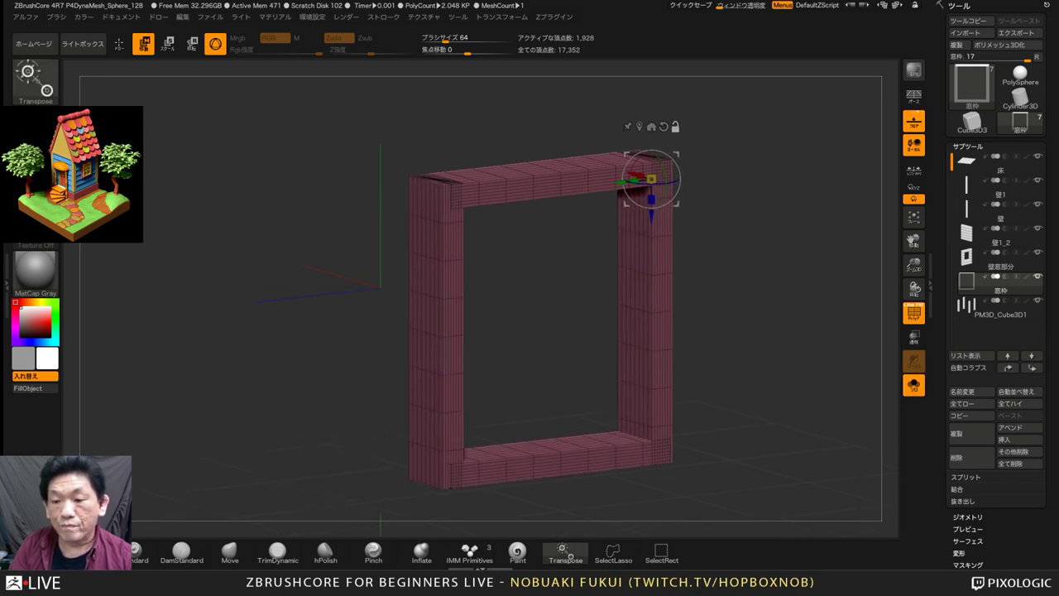
{"action": "left_click_drag", "start_coordinate": [1014, 542], "coordinate": [1013, 255]}
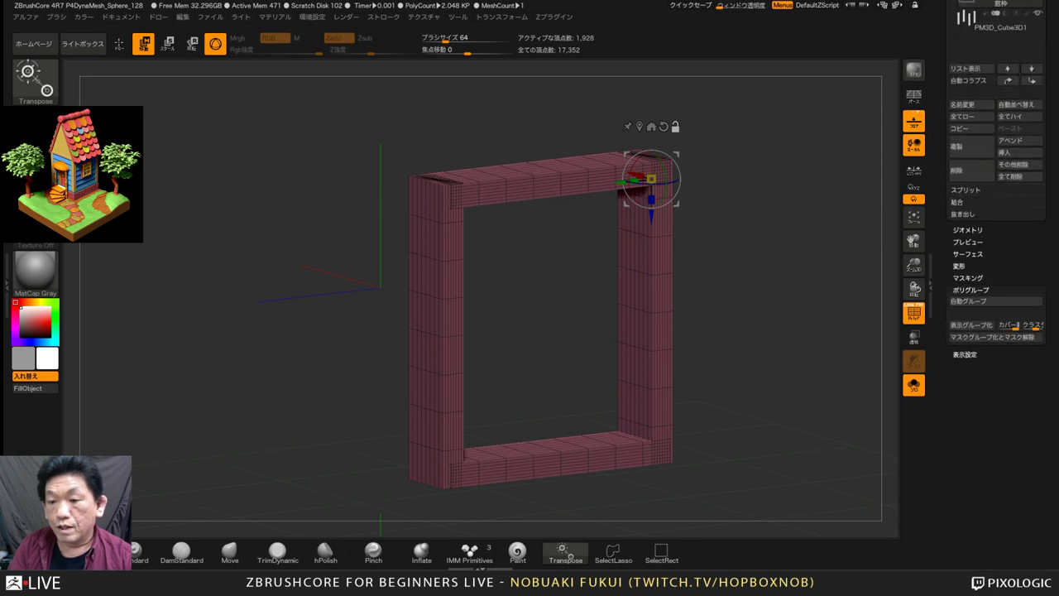
{"action": "left_click", "coordinate": [972, 301]}
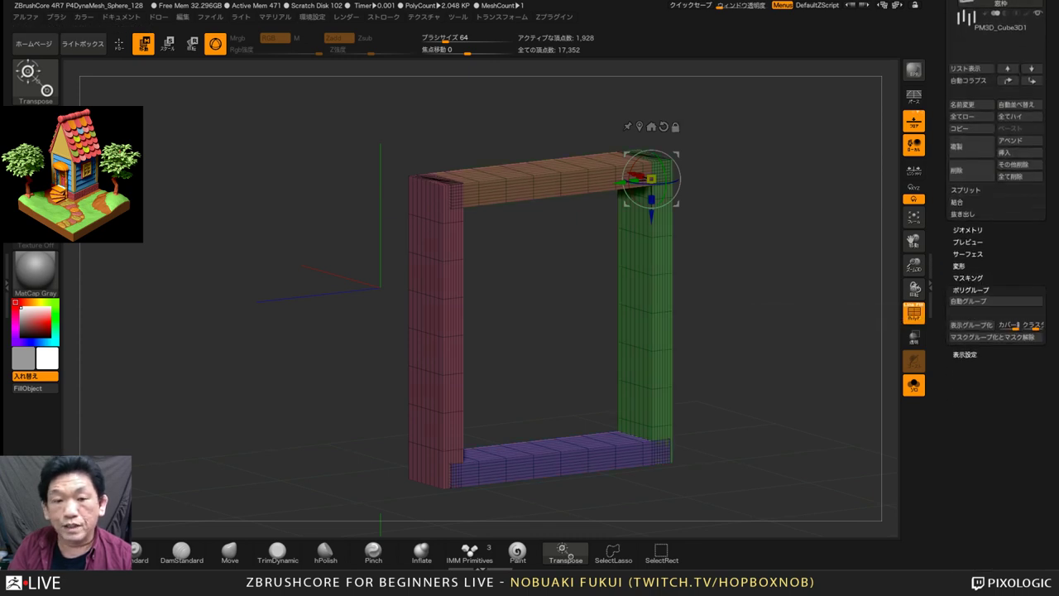
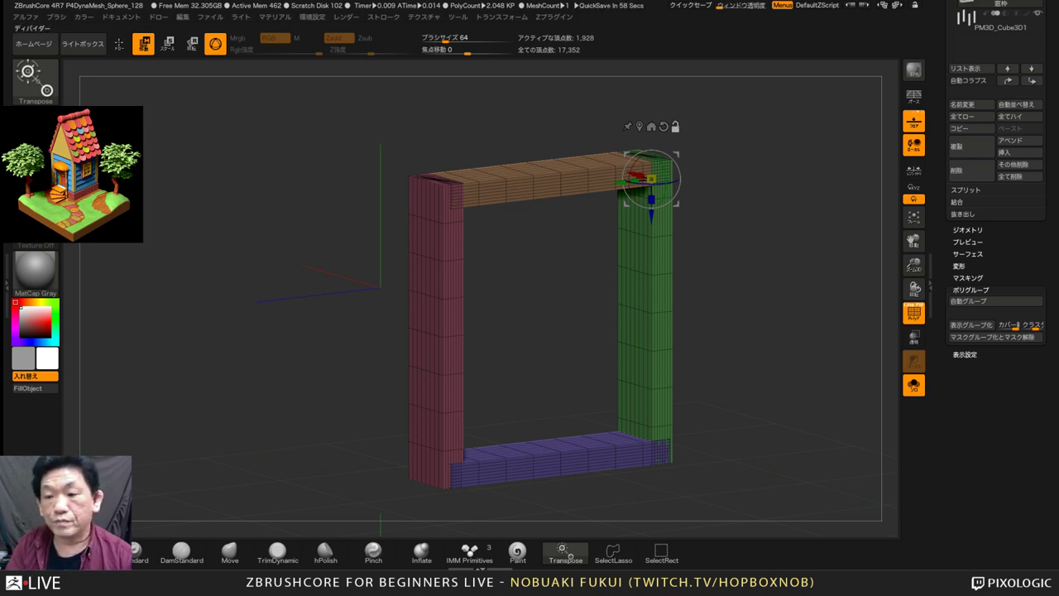
Show the whole house again and deepen the window frame along X so it projects from the siding wall
{"action": "left_click", "coordinate": [913, 385]}
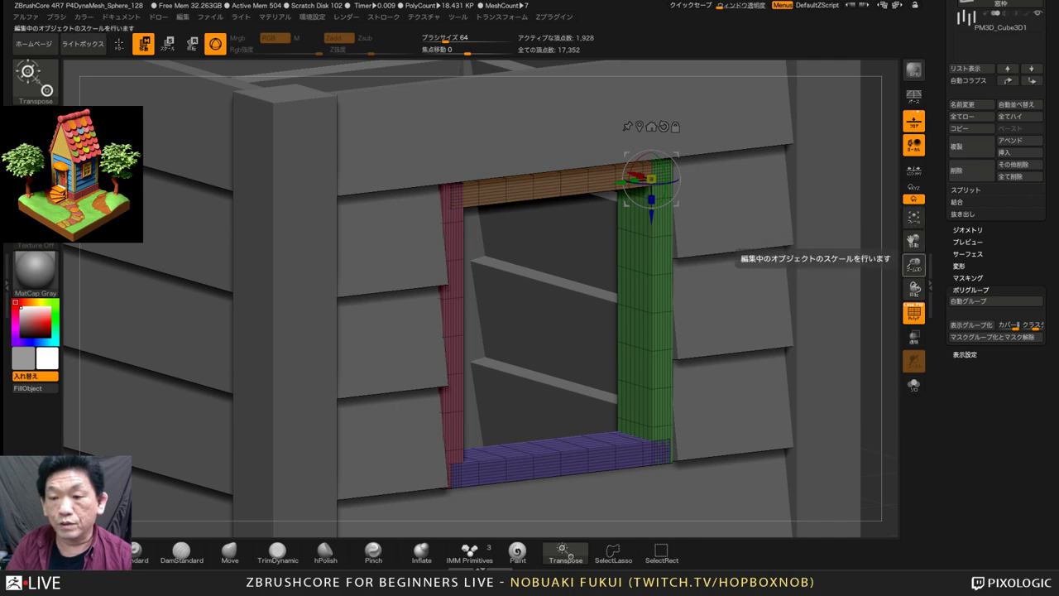
{"action": "left_click_drag", "start_coordinate": [913, 270], "coordinate": [914, 194]}
{"action": "left_click_drag", "start_coordinate": [913, 288], "coordinate": [916, 303]}
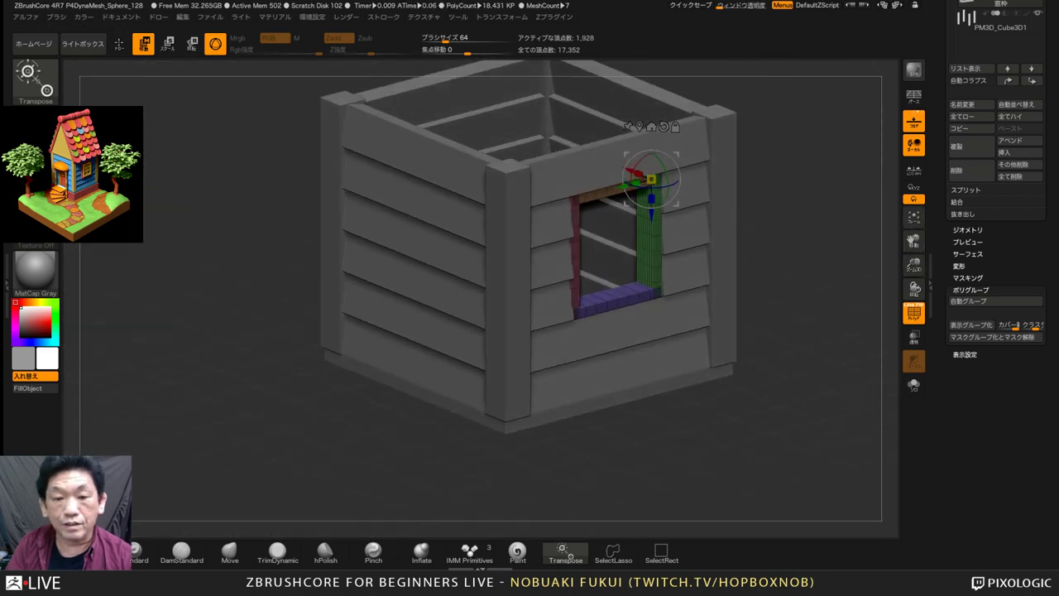
{"action": "left_click_drag", "start_coordinate": [913, 265], "coordinate": [934, 296]}
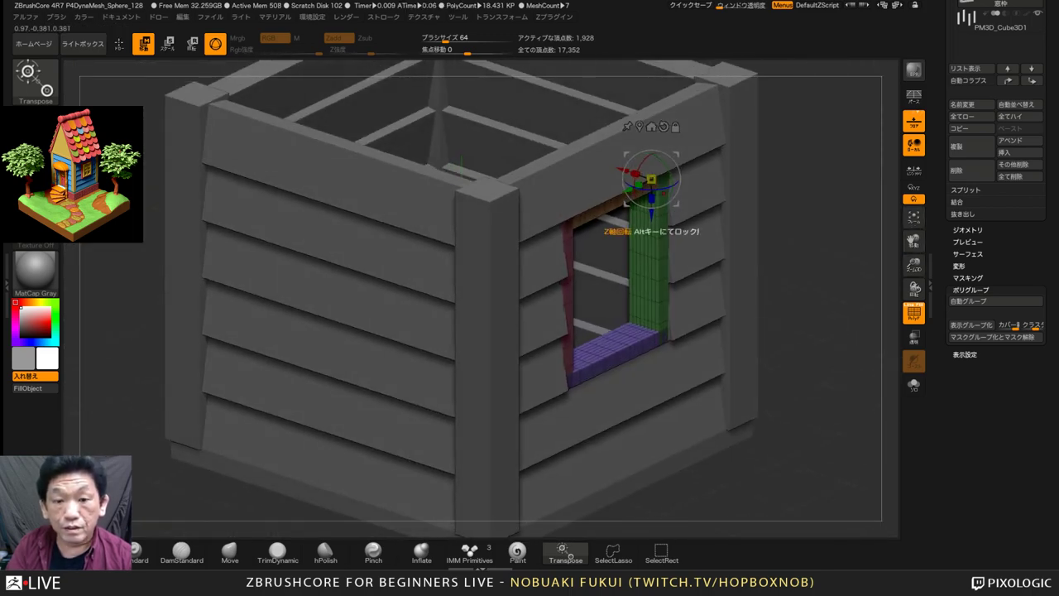
{"action": "mouse_move", "coordinate": [634, 172]}
{"action": "left_mouse_down"}
{"action": "mouse_move", "coordinate": [653, 177]}
{"action": "mouse_move", "coordinate": [620, 169]}
{"action": "mouse_move", "coordinate": [651, 179]}
{"action": "left_mouse_up"}
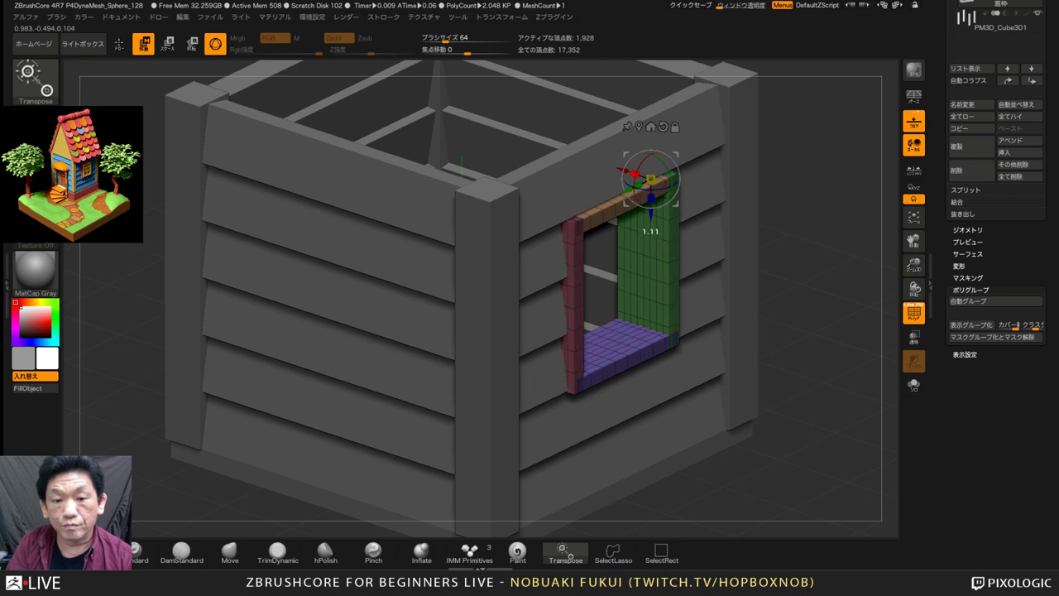
{"action": "mouse_move", "coordinate": [687, 178]}
{"action": "right_mouse_down"}
{"action": "mouse_move", "coordinate": [636, 142]}
{"action": "mouse_move", "coordinate": [685, 129]}
{"action": "mouse_move", "coordinate": [674, 82]}
{"action": "mouse_move", "coordinate": [662, 161]}
{"action": "mouse_move", "coordinate": [674, 167]}
{"action": "right_mouse_up"}
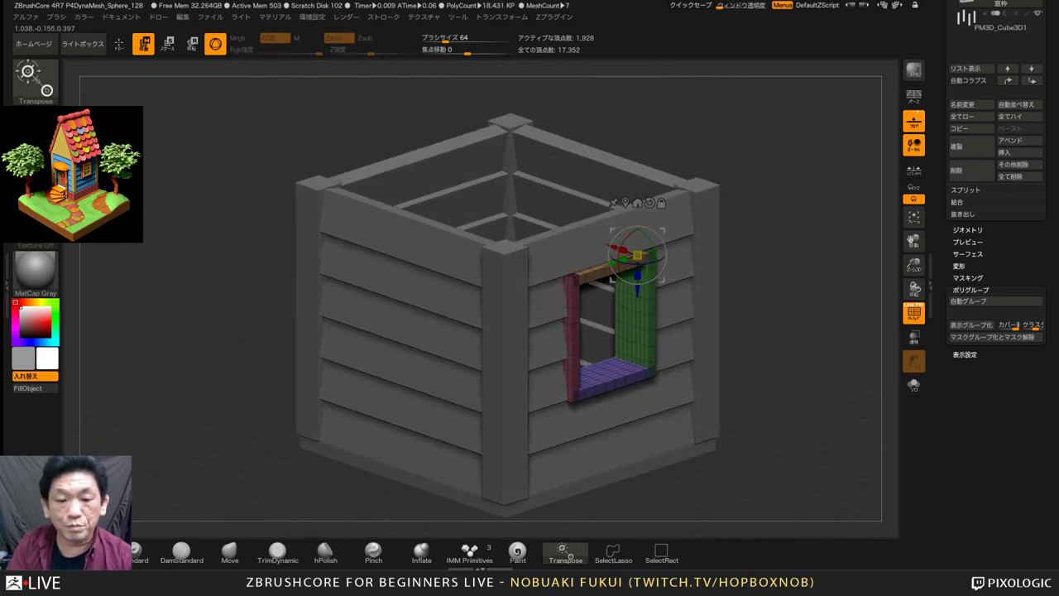
{"action": "mouse_move", "coordinate": [622, 308]}
{"action": "right_mouse_down", "text": "ctrl"}
{"action": "mouse_move", "coordinate": [630, 350]}
{"action": "mouse_move", "coordinate": [610, 296]}
{"action": "right_mouse_up", "text": "ctrl"}
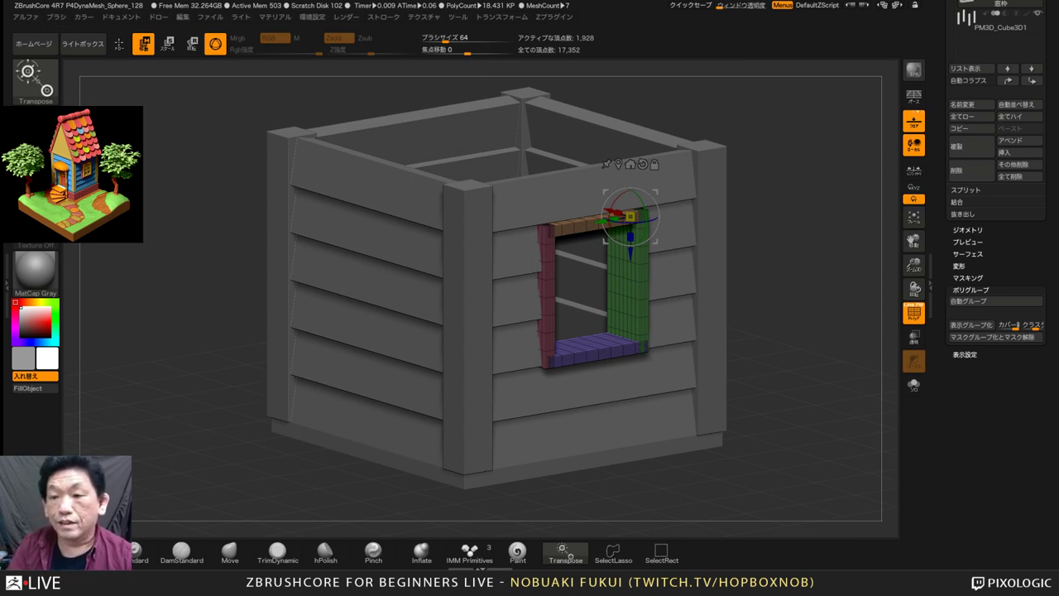
Duplicate the 窓枠 subtool and rename the copy 窓
{"action": "scroll", "coordinate": [996, 248], "scroll_direction": "up", "scroll_amount": 10}
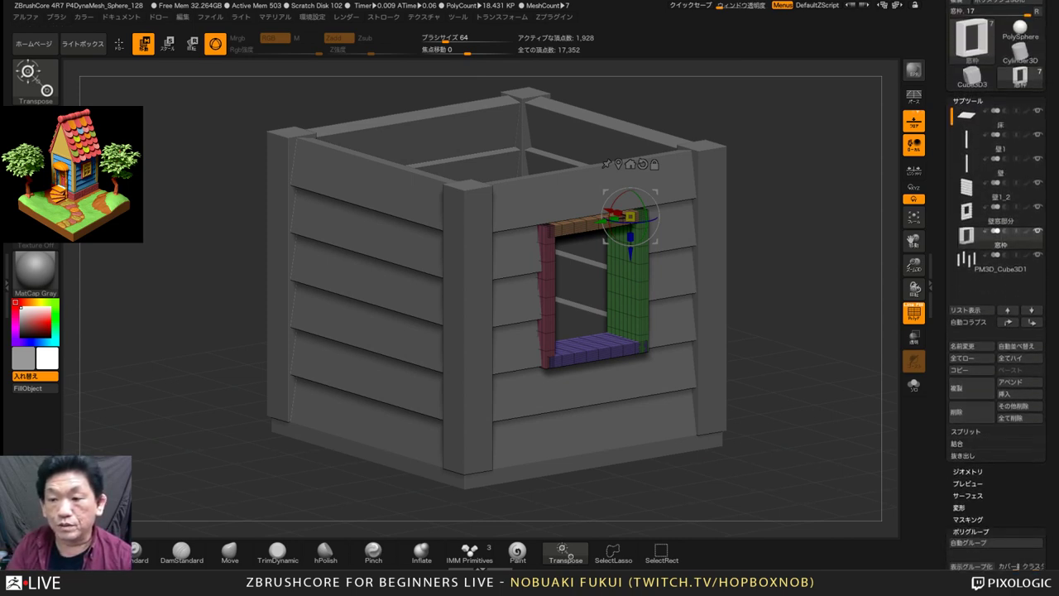
{"action": "scroll", "coordinate": [996, 286], "scroll_direction": "down", "scroll_amount": 3}
{"action": "right_click_drag", "start_coordinate": [637, 307], "coordinate": [645, 330], "text": "alt"}
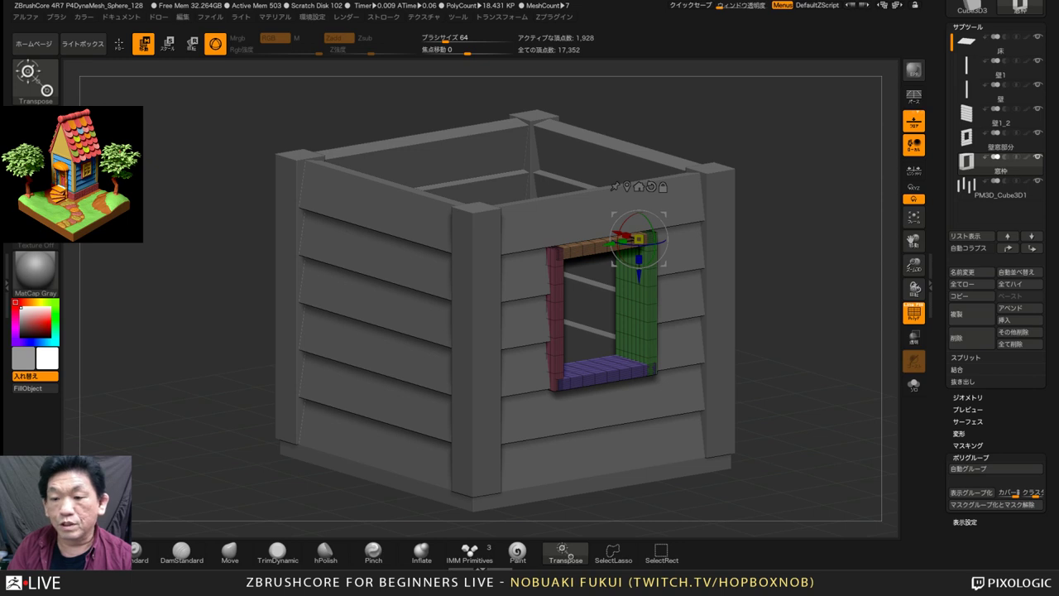
{"action": "left_click", "coordinate": [971, 314]}
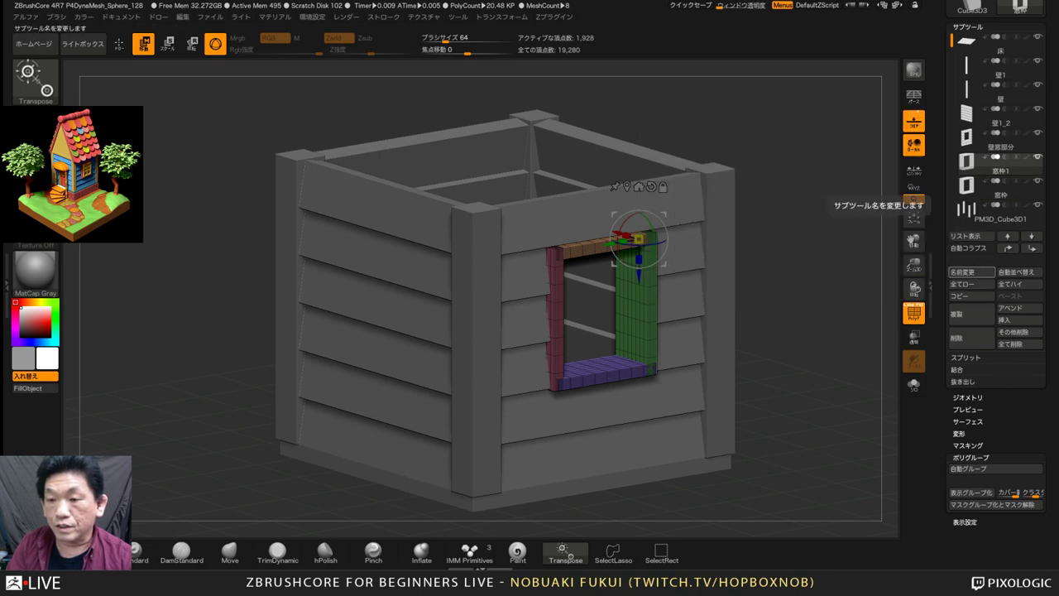
{"action": "left_click", "coordinate": [961, 272]}
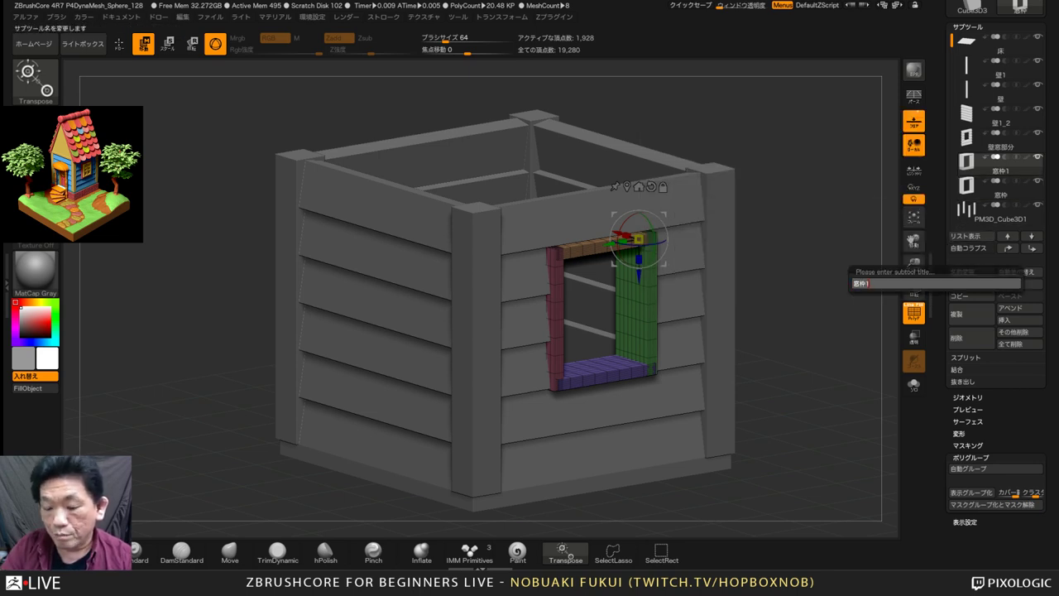
{"action": "key", "text": "Return"}
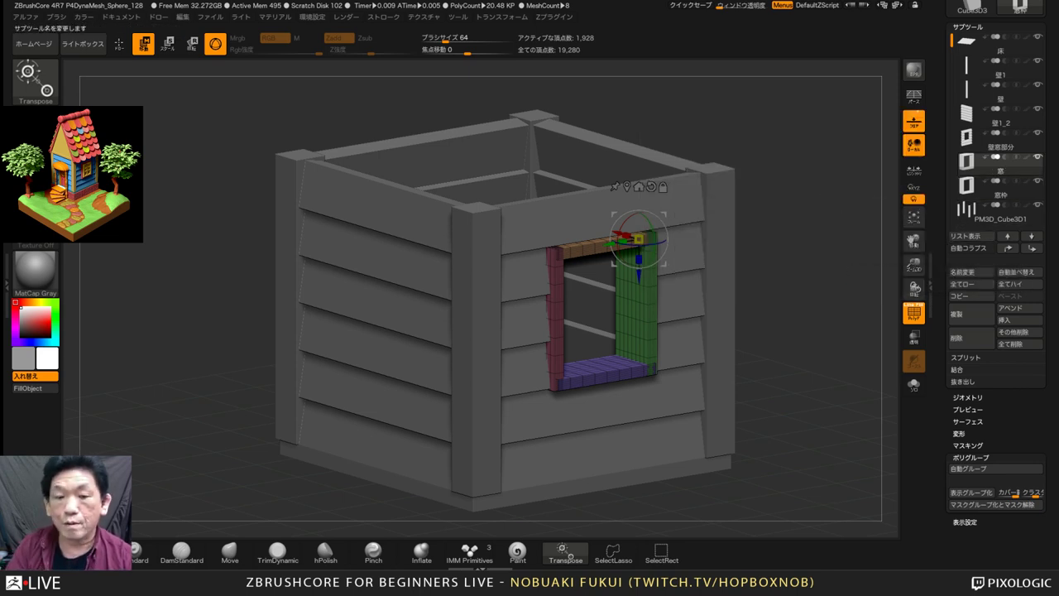
Center the gizmo on the 窓 frame and scale it down uniformly to fit inside the outer window frame
{"action": "left_click_drag", "start_coordinate": [810, 331], "coordinate": [753, 323]}
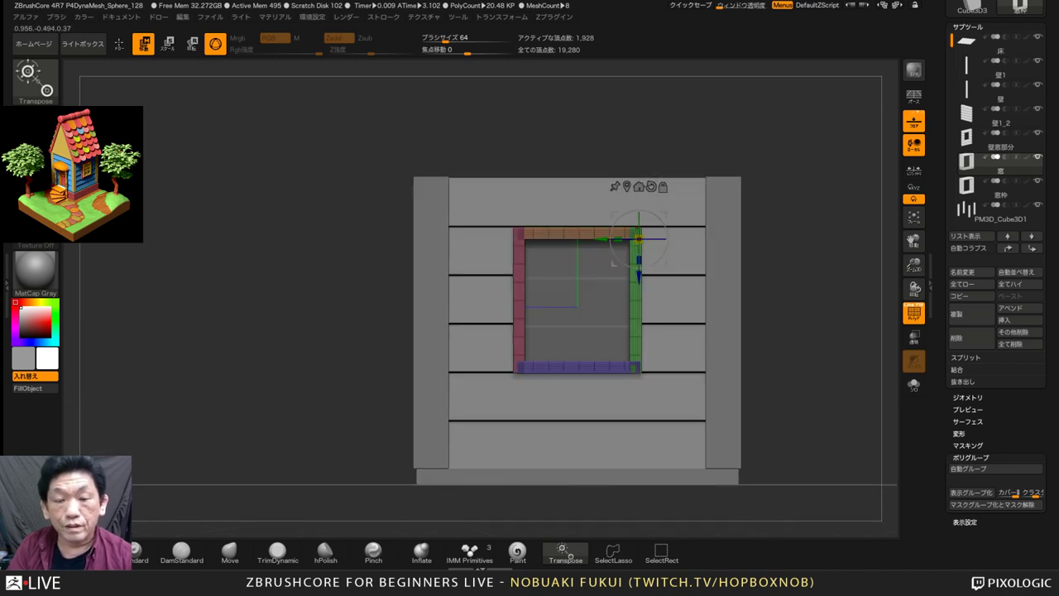
{"action": "right_click_drag", "start_coordinate": [662, 187], "coordinate": [651, 187], "text": "ctrl"}
{"action": "right_click_drag", "start_coordinate": [651, 187], "coordinate": [601, 148], "text": "alt"}
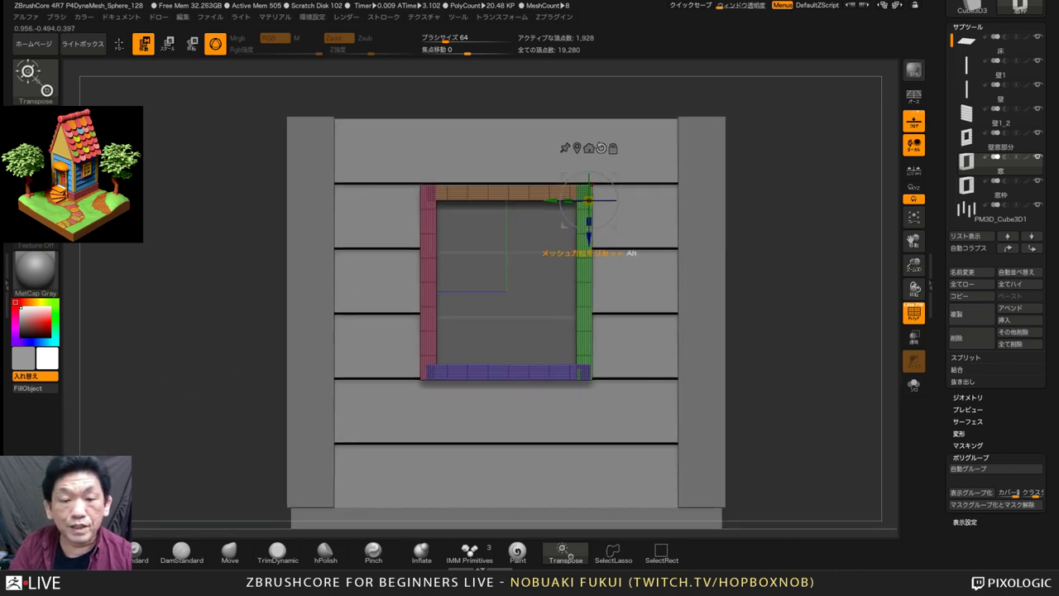
{"action": "left_click", "coordinate": [577, 148]}
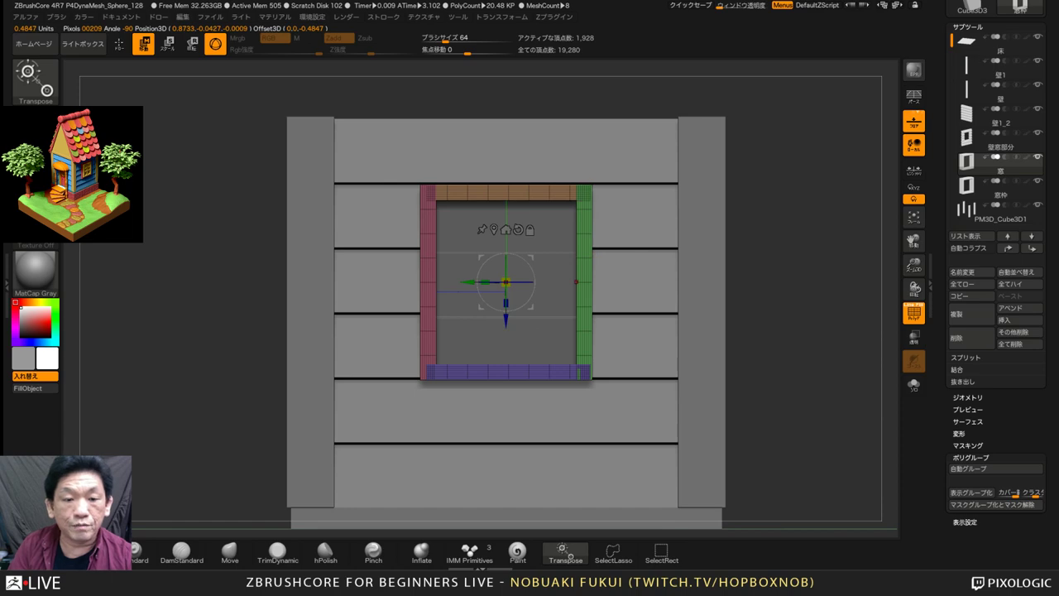
{"action": "right_click_drag", "start_coordinate": [577, 282], "coordinate": [641, 302]}
{"action": "left_click_drag", "start_coordinate": [505, 281], "coordinate": [489, 289]}
{"action": "key", "text": "ctrl+z"}
{"action": "right_click_drag", "start_coordinate": [641, 303], "coordinate": [579, 368], "text": "shift"}
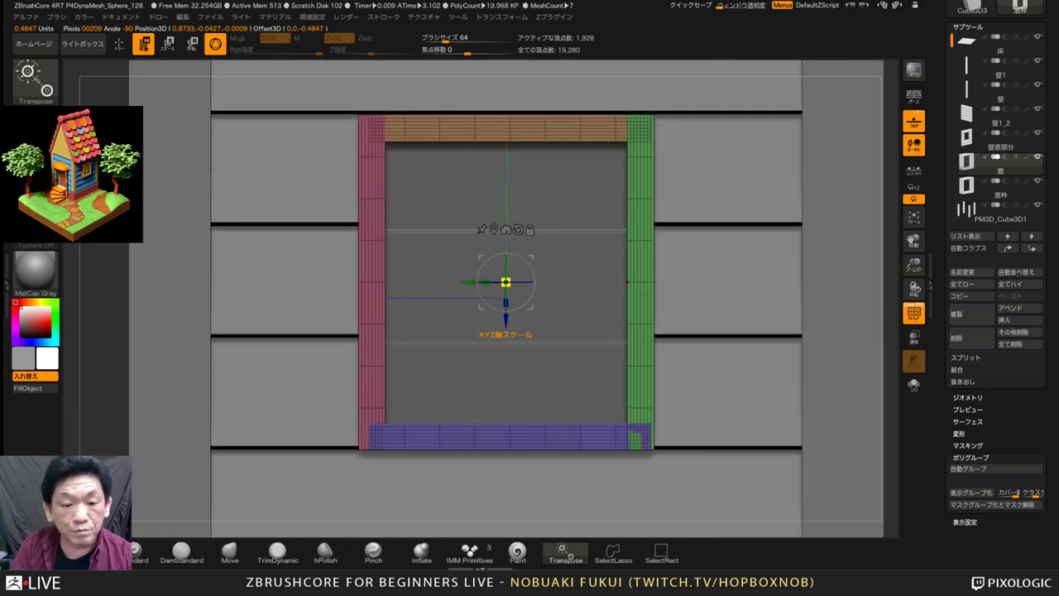
{"action": "left_click_drag", "start_coordinate": [505, 281], "coordinate": [499, 284]}
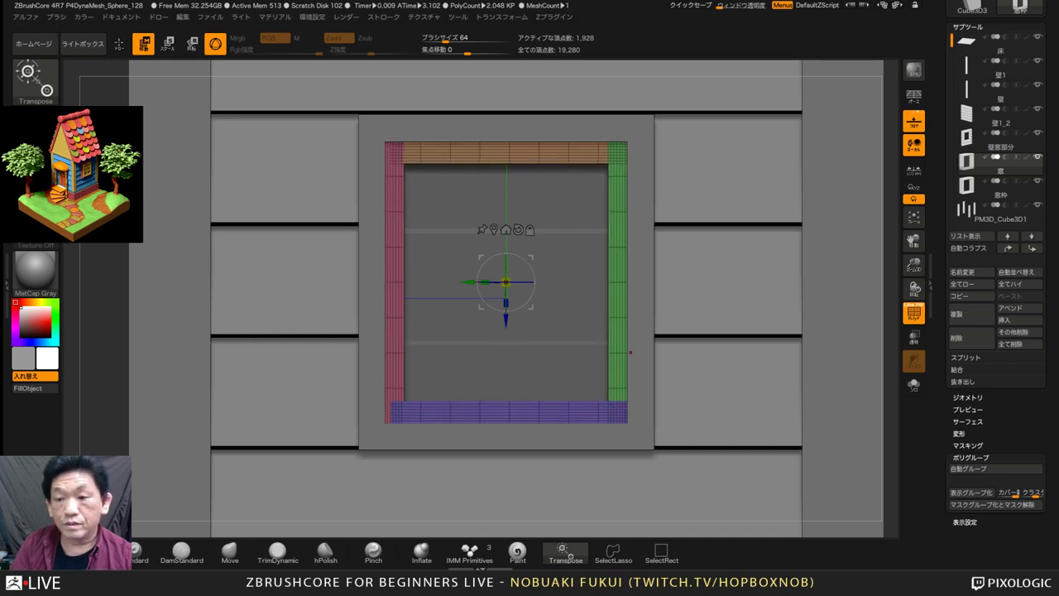
Make the inner 窓 frame thinner along X and adjust its depth position within the outer window frame
{"action": "left_click_drag", "start_coordinate": [631, 352], "coordinate": [683, 380]}
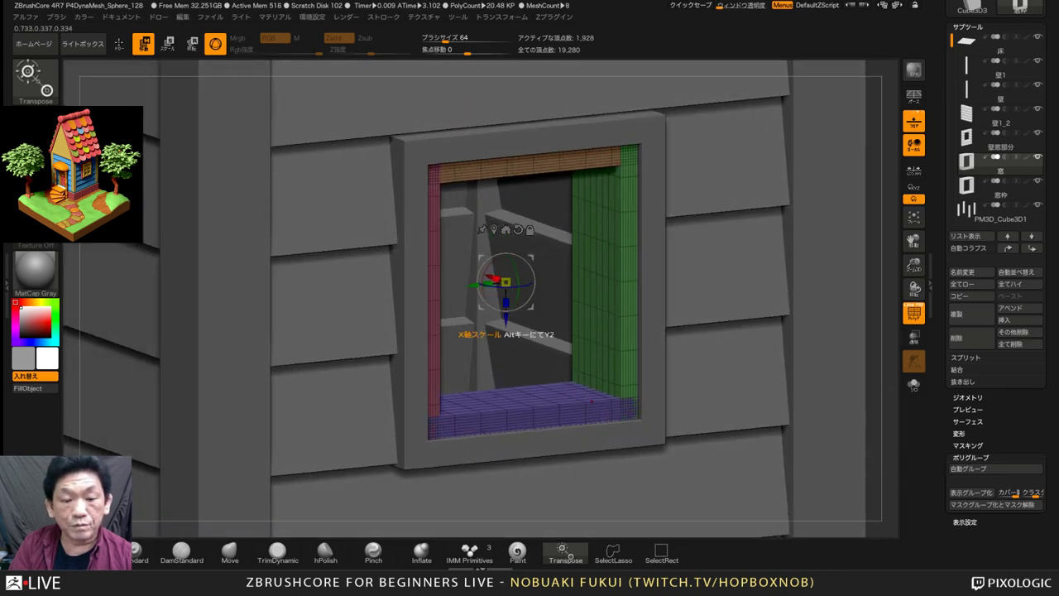
{"action": "mouse_move", "coordinate": [495, 280]}
{"action": "left_mouse_down"}
{"action": "mouse_move", "coordinate": [514, 288]}
{"action": "mouse_move", "coordinate": [502, 280]}
{"action": "left_mouse_up"}
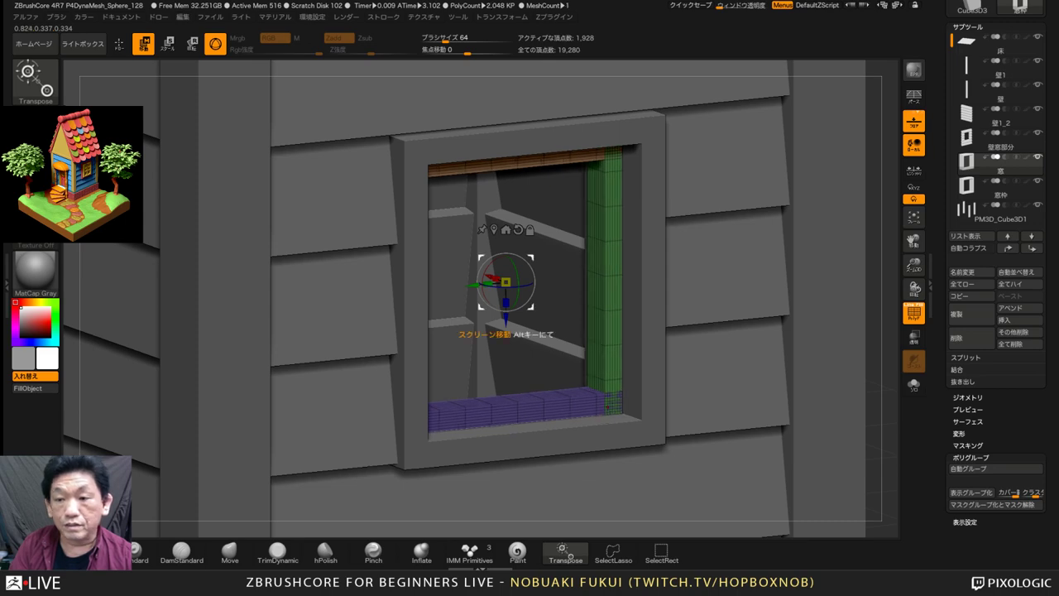
{"action": "left_click", "coordinate": [914, 217]}
{"action": "left_click_drag", "start_coordinate": [814, 240], "coordinate": [870, 316]}
{"action": "left_click_drag", "start_coordinate": [535, 312], "coordinate": [542, 304]}
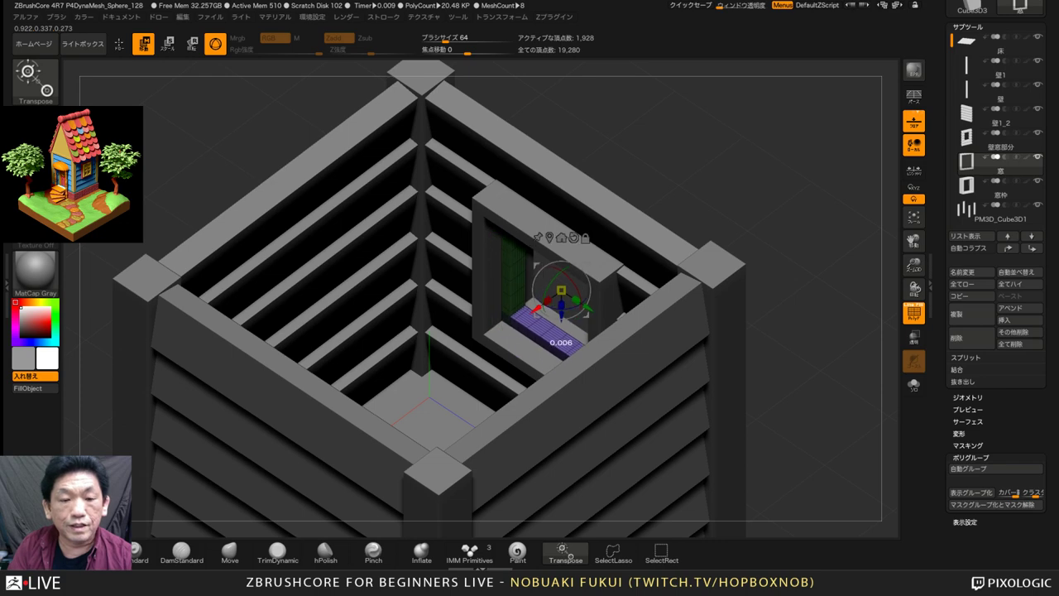
{"action": "left_click_drag", "start_coordinate": [827, 290], "coordinate": [836, 318]}
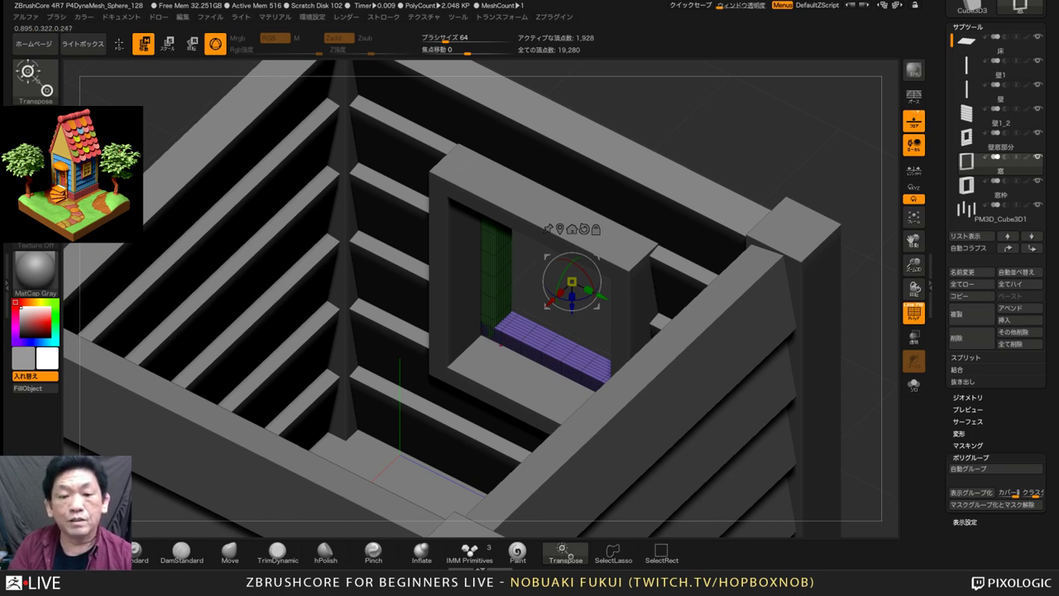
{"action": "left_click_drag", "start_coordinate": [859, 306], "coordinate": [645, 269]}
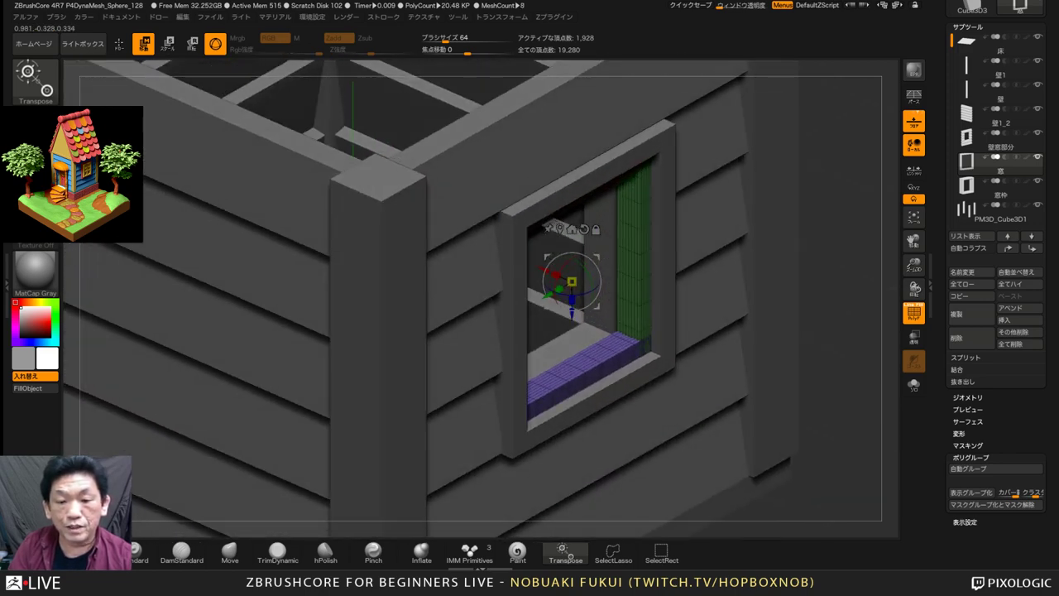
Isolate the inner 窓 frame and mask everything except its top bar
{"action": "left_click_drag", "start_coordinate": [844, 331], "coordinate": [770, 261], "text": "alt"}
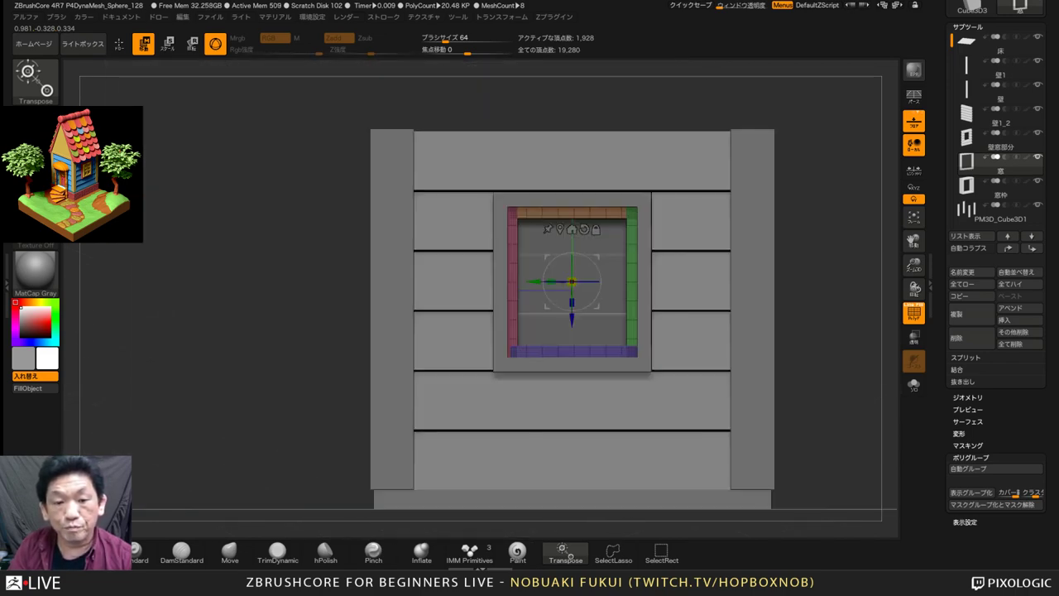
{"action": "left_click_drag", "start_coordinate": [571, 282], "coordinate": [571, 281]}
{"action": "left_click_drag", "start_coordinate": [827, 331], "coordinate": [862, 370], "text": "alt"}
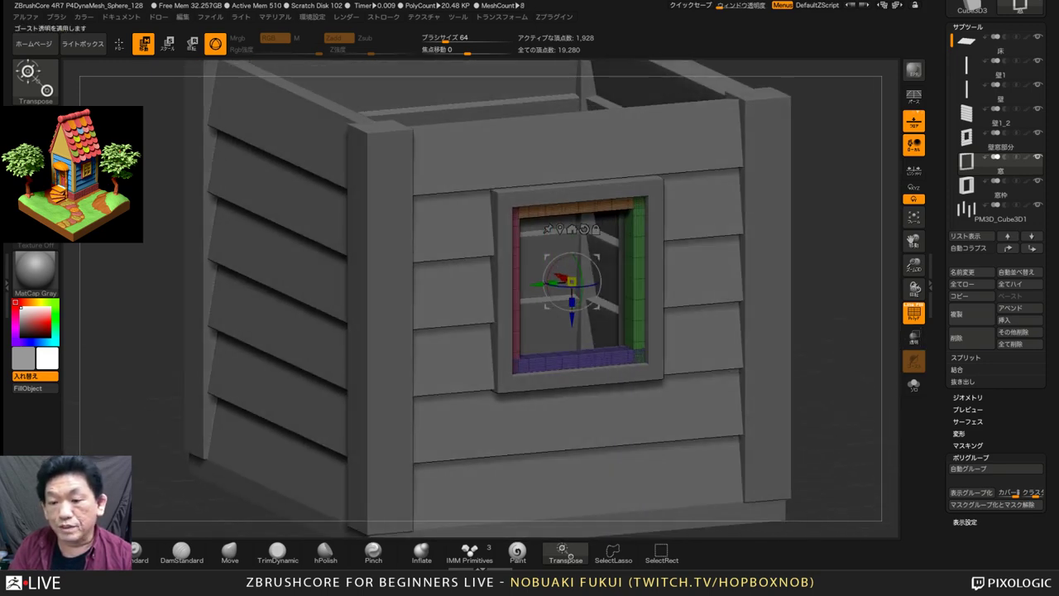
{"action": "left_click", "coordinate": [913, 384]}
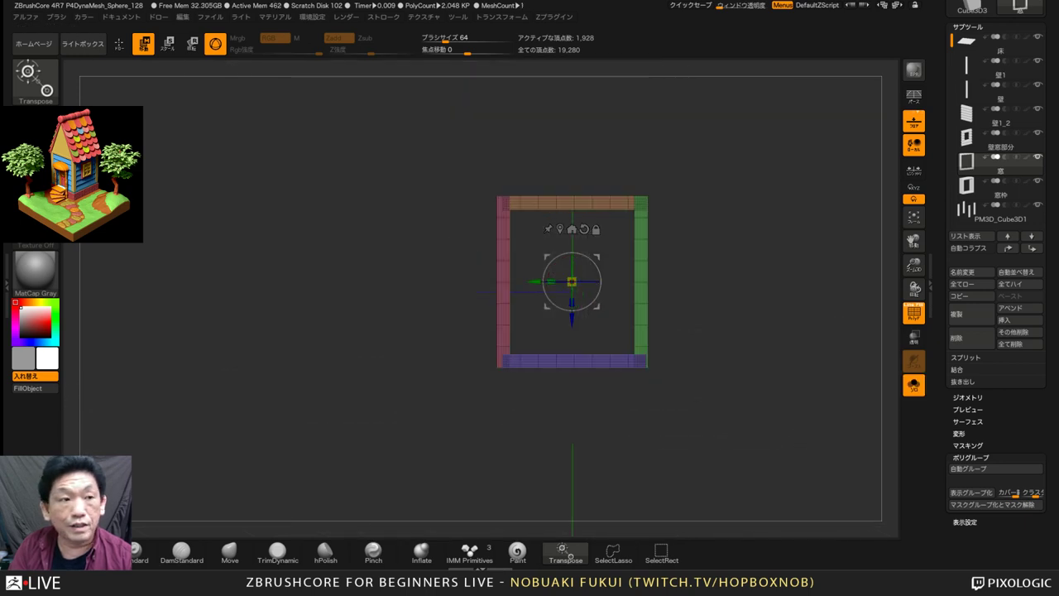
{"action": "left_click_drag", "start_coordinate": [827, 331], "coordinate": [740, 418], "text": "alt"}
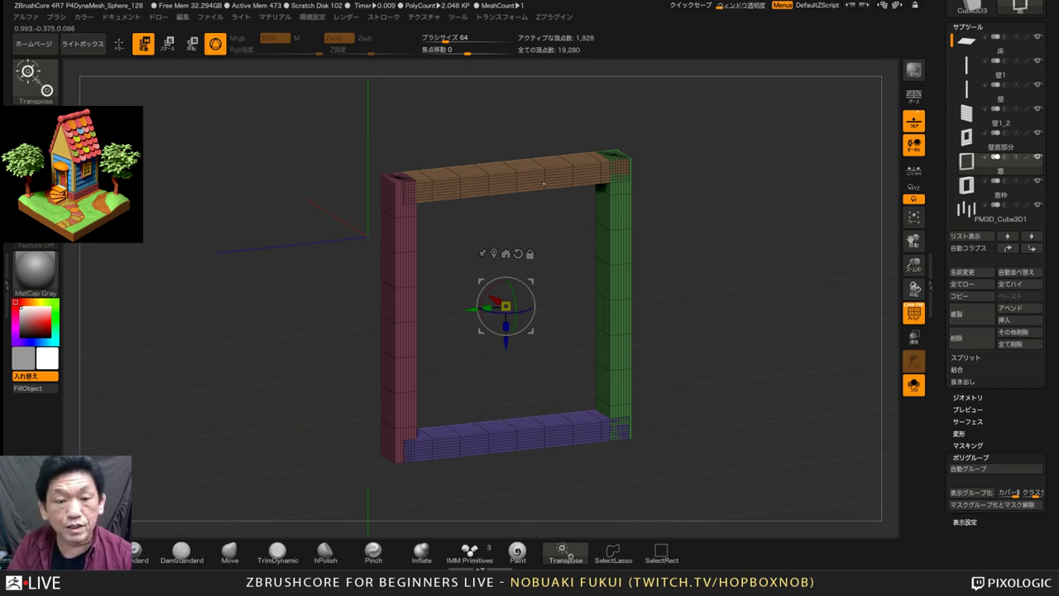
{"action": "left_click", "coordinate": [543, 175], "text": "alt"}
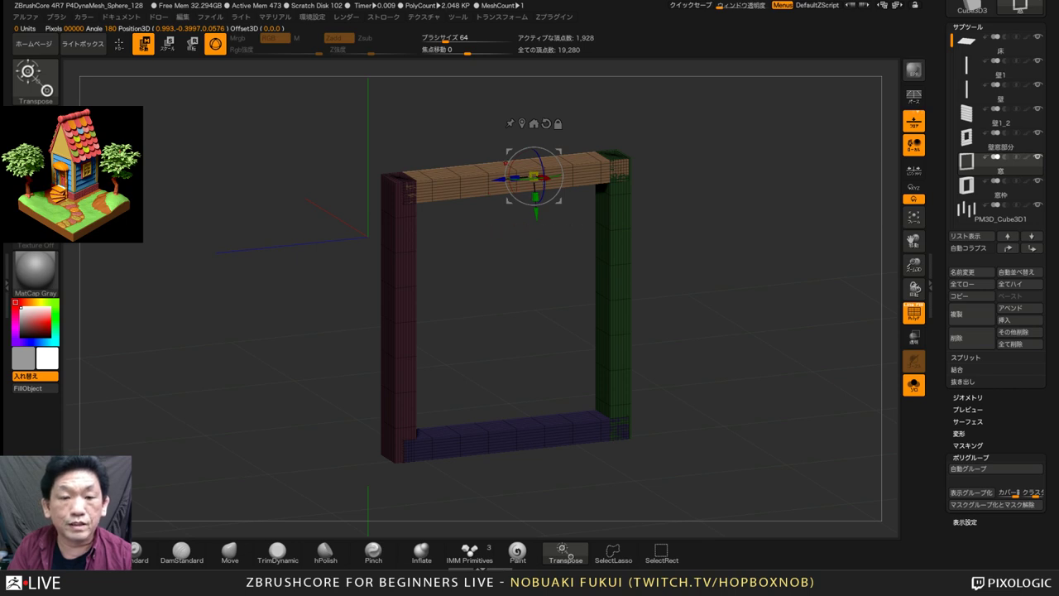
Reset the gizmo's orientation and center it on the unmasked top bar of the 窓 frame
{"action": "left_click_drag", "start_coordinate": [703, 331], "coordinate": [728, 326]}
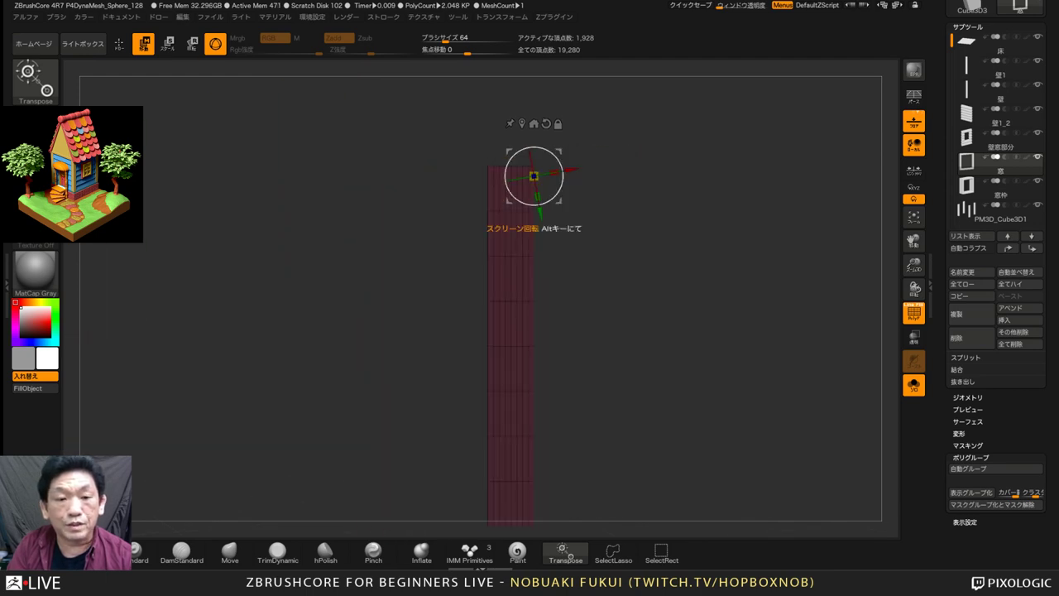
{"action": "left_click_drag", "start_coordinate": [678, 324], "coordinate": [634, 336]}
{"action": "left_click_drag", "start_coordinate": [662, 207], "coordinate": [674, 207]}
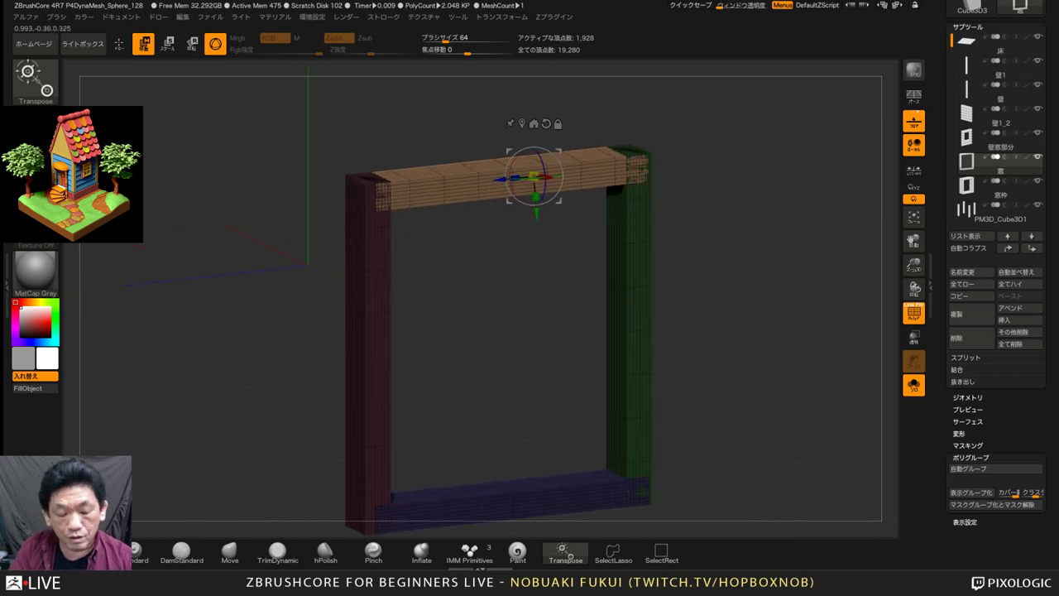
{"action": "left_click_drag", "start_coordinate": [674, 208], "coordinate": [650, 210]}
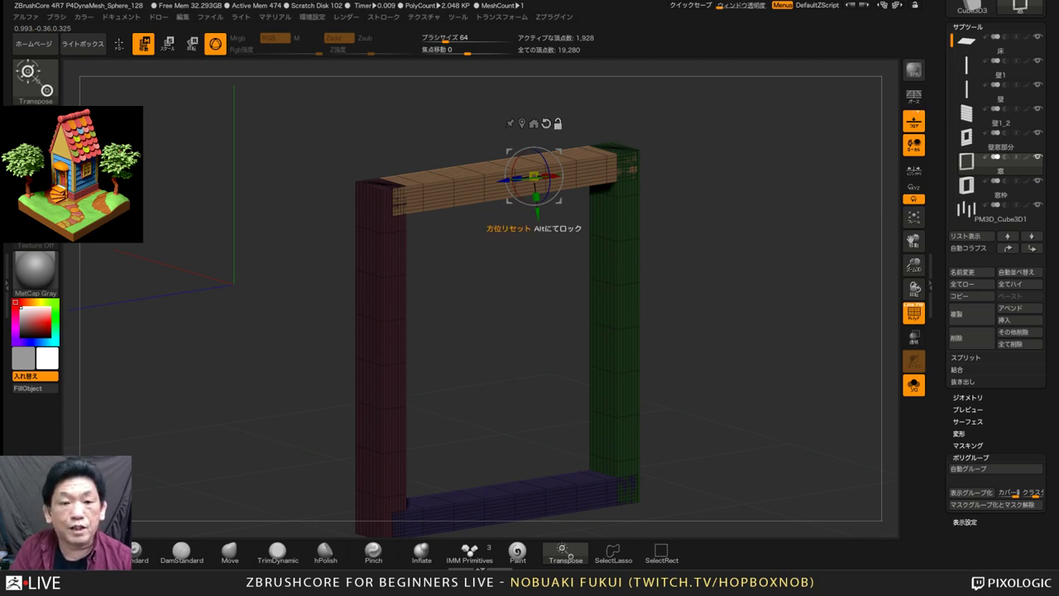
{"action": "left_click", "coordinate": [546, 123]}
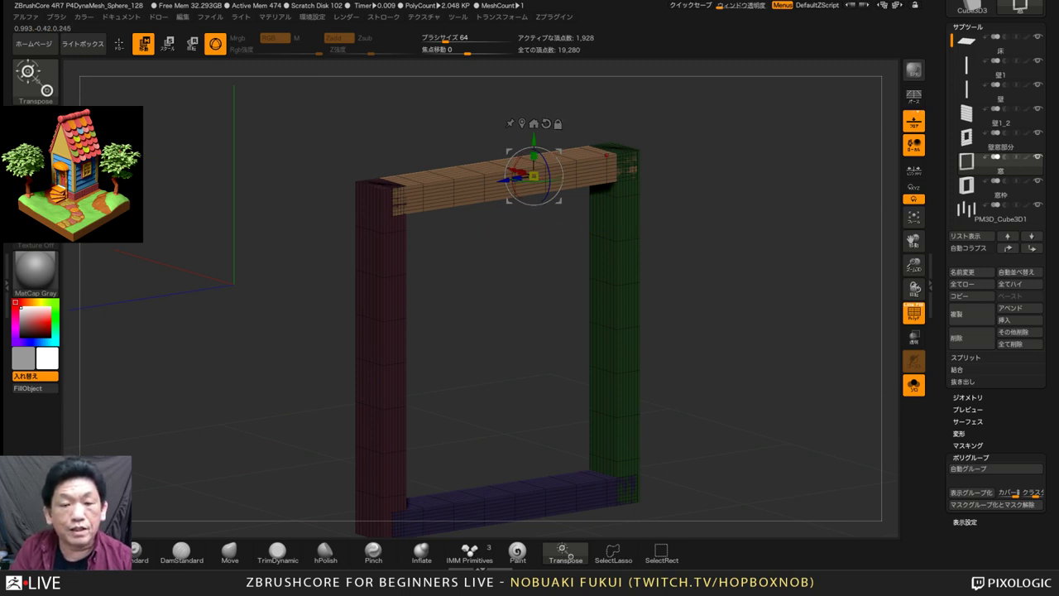
{"action": "left_click_drag", "start_coordinate": [672, 203], "coordinate": [710, 205]}
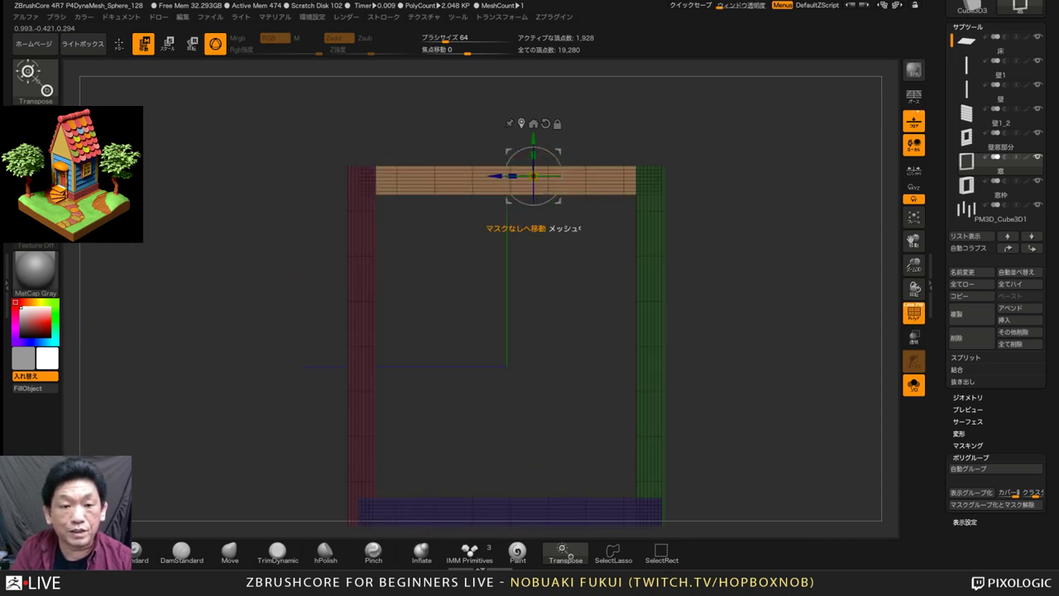
{"action": "left_click", "coordinate": [521, 123]}
{"action": "left_click_drag", "start_coordinate": [703, 273], "coordinate": [766, 301]}
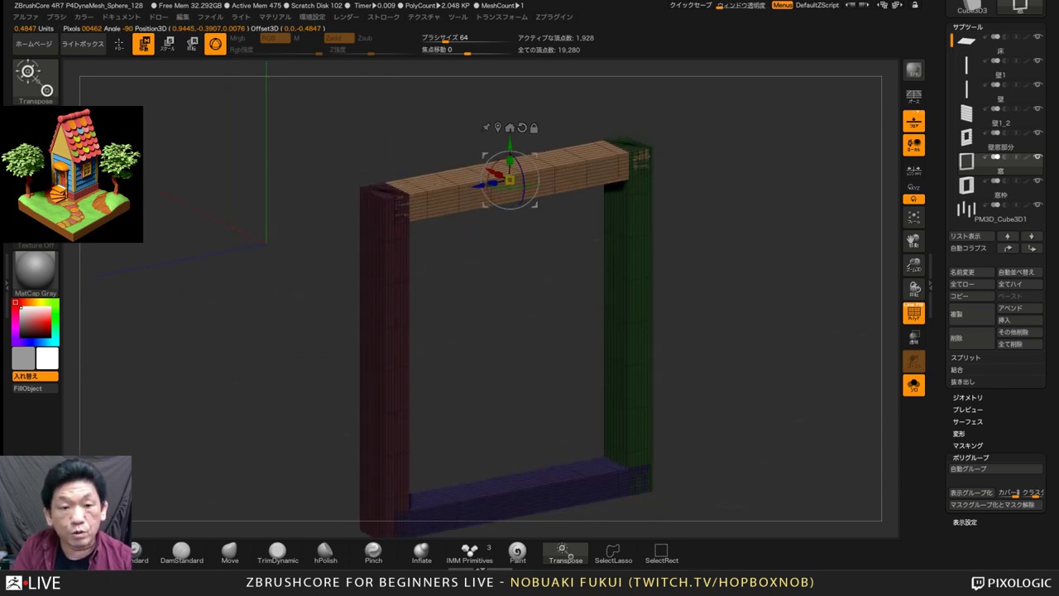
Duplicate the top bar downward along Y to make an upper crossbar inside the 窓 frame
{"action": "key", "text": "ctrl"}
{"action": "left_click_drag", "start_coordinate": [510, 145], "coordinate": [510, 236], "text": "ctrl"}
{"action": "left_click_drag", "start_coordinate": [766, 303], "coordinate": [772, 325], "text": "shift"}
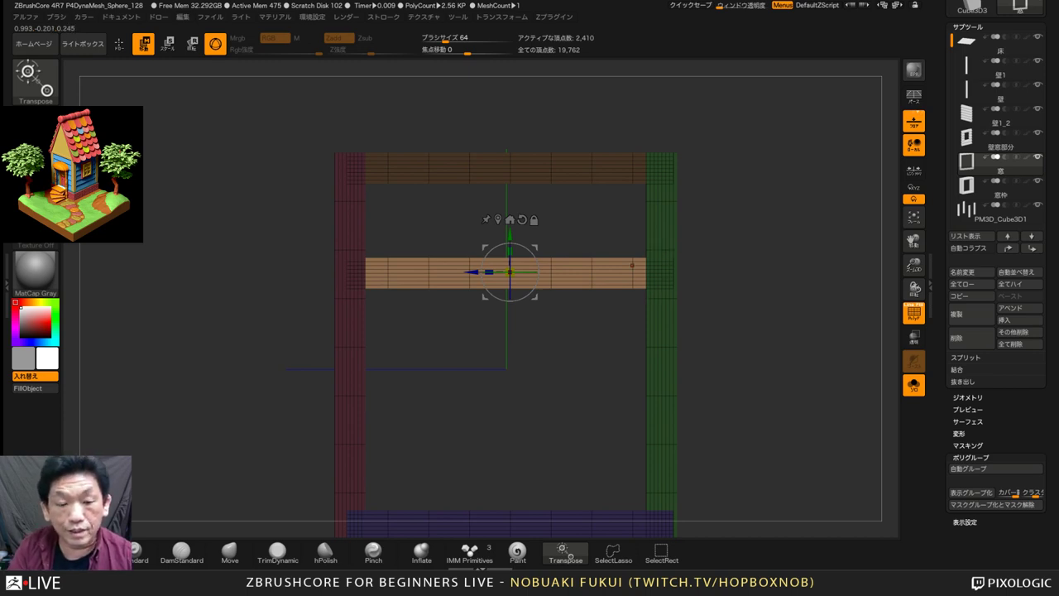
{"action": "left_click_drag", "start_coordinate": [510, 238], "coordinate": [509, 414], "text": "ctrl"}
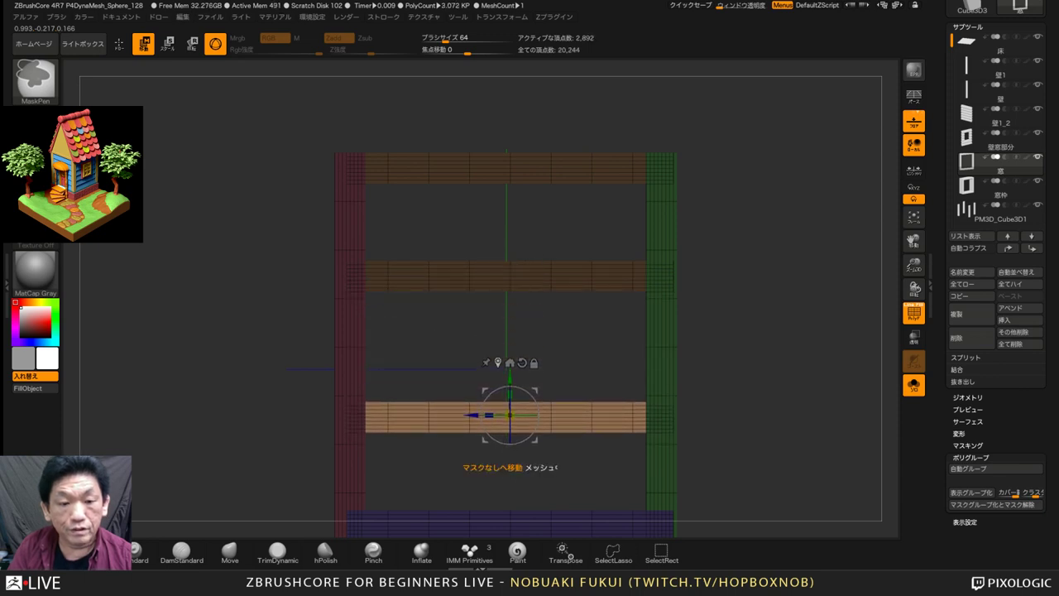
{"action": "left_click_drag", "start_coordinate": [712, 300], "coordinate": [779, 331]}
{"action": "key", "text": "ctrl+z"}
Thin the upper crossbar along X so it sits recessed within the depth of the 窓 frame
{"action": "left_click_drag", "start_coordinate": [496, 273], "coordinate": [510, 281]}
{"action": "left_click_drag", "start_coordinate": [736, 331], "coordinate": [778, 314]}
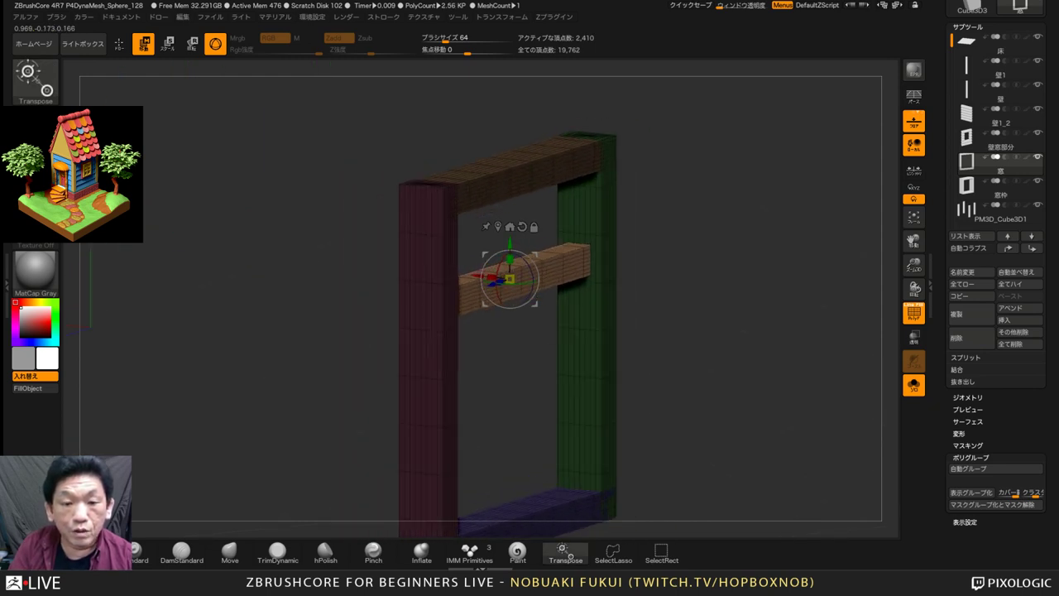
{"action": "left_click_drag", "start_coordinate": [703, 281], "coordinate": [658, 333]}
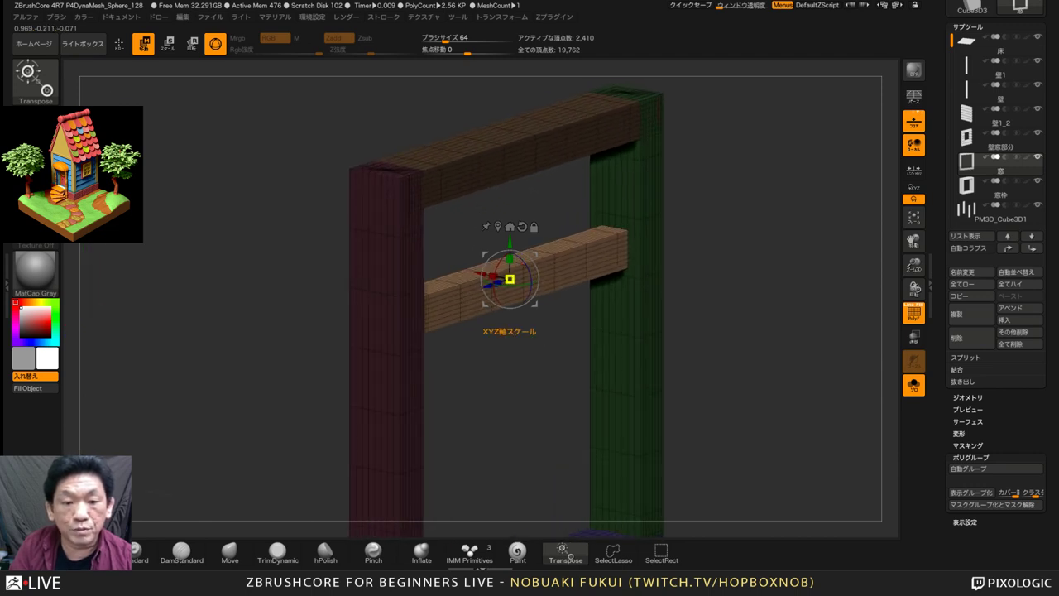
{"action": "left_click_drag", "start_coordinate": [494, 276], "coordinate": [492, 275]}
{"action": "left_click_drag", "start_coordinate": [712, 331], "coordinate": [630, 296]}
Duplicate the thinned crossbar downward along Y to make a lower crossbar in the 窓 frame
{"action": "left_click_drag", "start_coordinate": [647, 259], "coordinate": [589, 236], "text": "alt"}
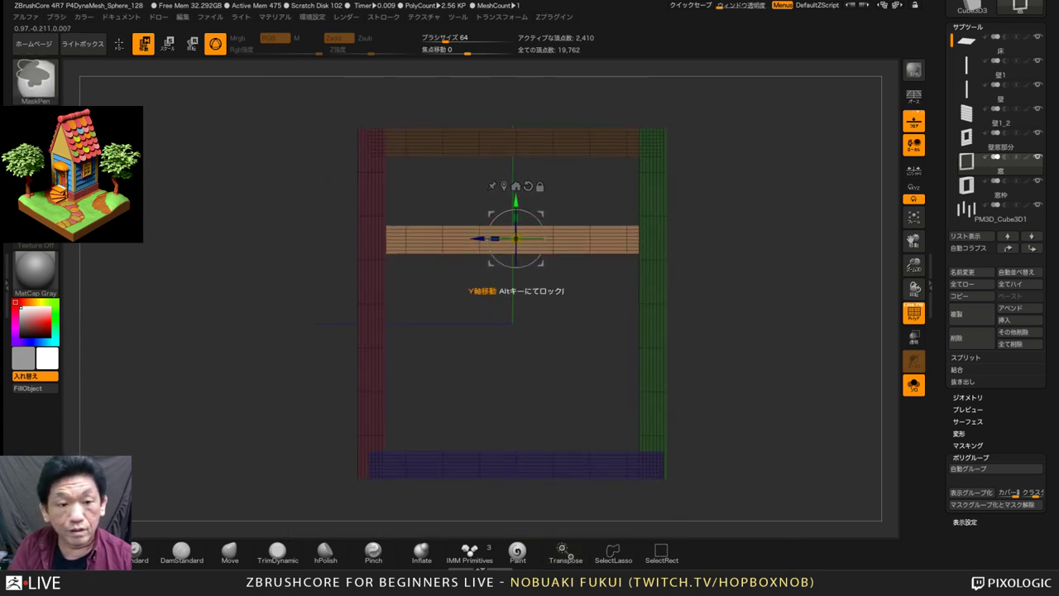
{"action": "left_click_drag", "start_coordinate": [514, 202], "coordinate": [515, 333], "text": "ctrl"}
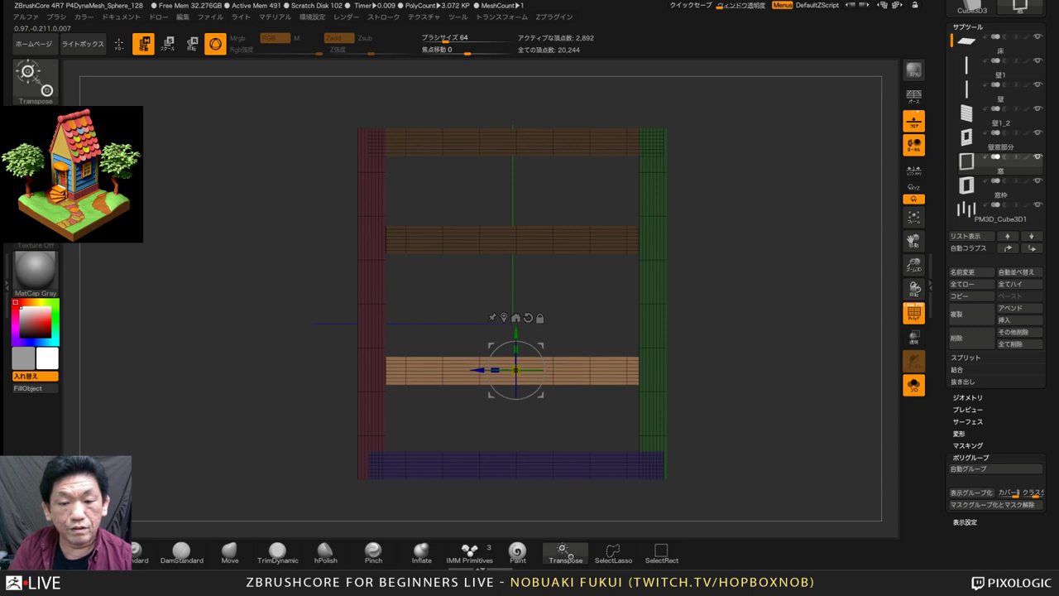
{"action": "mouse_move", "coordinate": [711, 331]}
{"action": "left_mouse_down"}
{"action": "mouse_move", "coordinate": [762, 354]}
{"action": "mouse_move", "coordinate": [712, 335]}
{"action": "left_mouse_up"}
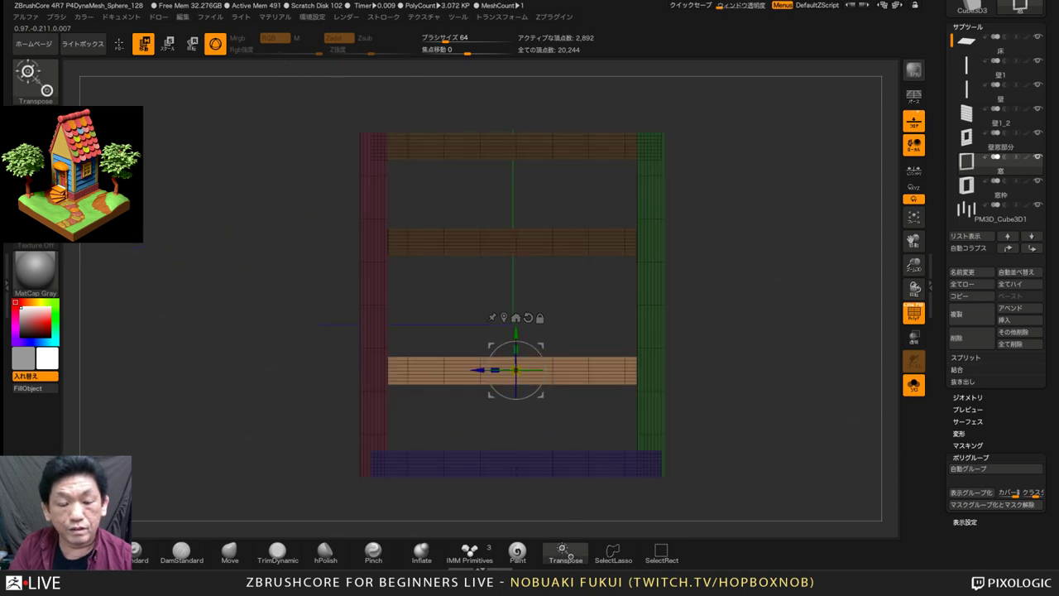
Duplicate the crossbar between the two existing ones, rotate the copy upright, and fit it between the frame's top and bottom bars
{"action": "left_click_drag", "start_coordinate": [516, 332], "coordinate": [515, 274], "text": "ctrl"}
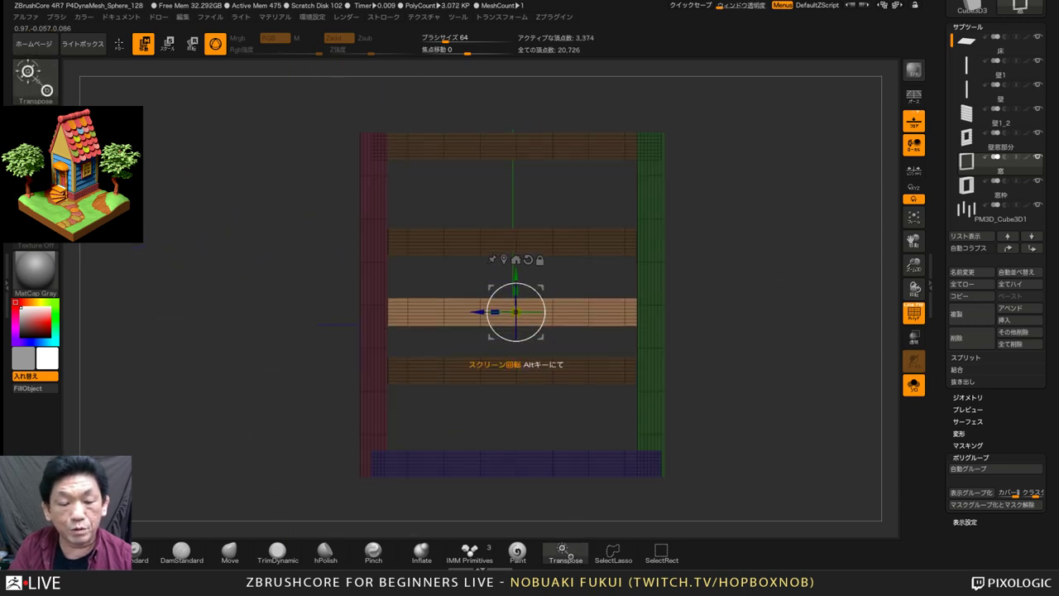
{"action": "left_click_drag", "start_coordinate": [486, 310], "coordinate": [515, 273], "text": "shift"}
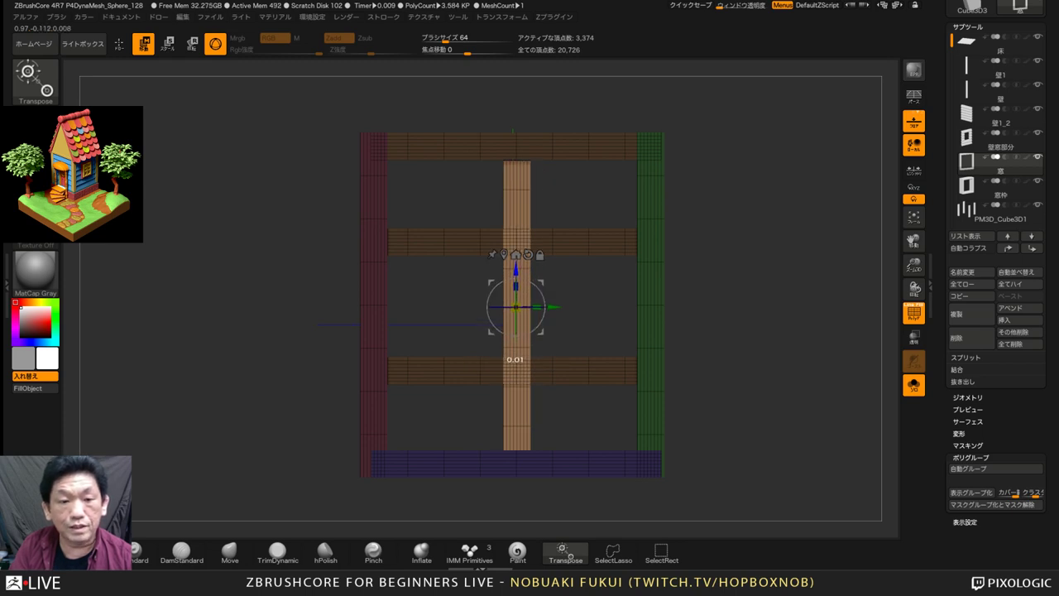
{"action": "left_click_drag", "start_coordinate": [728, 331], "coordinate": [819, 376]}
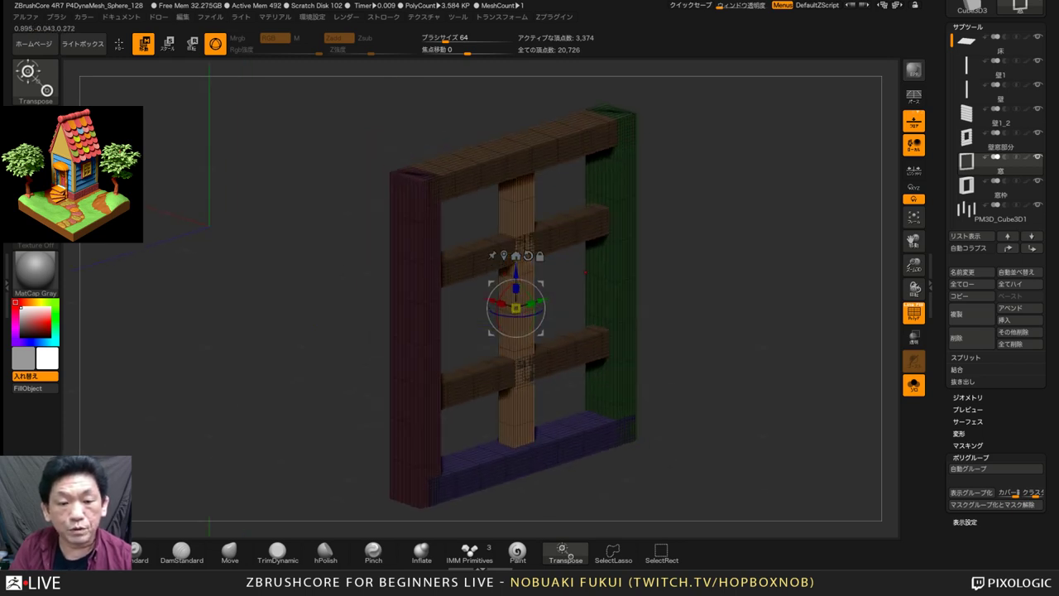
{"action": "mouse_move", "coordinate": [491, 300]}
{"action": "left_mouse_down"}
{"action": "mouse_move", "coordinate": [508, 304]}
{"action": "mouse_move", "coordinate": [480, 296]}
{"action": "mouse_move", "coordinate": [495, 300]}
{"action": "left_mouse_up"}
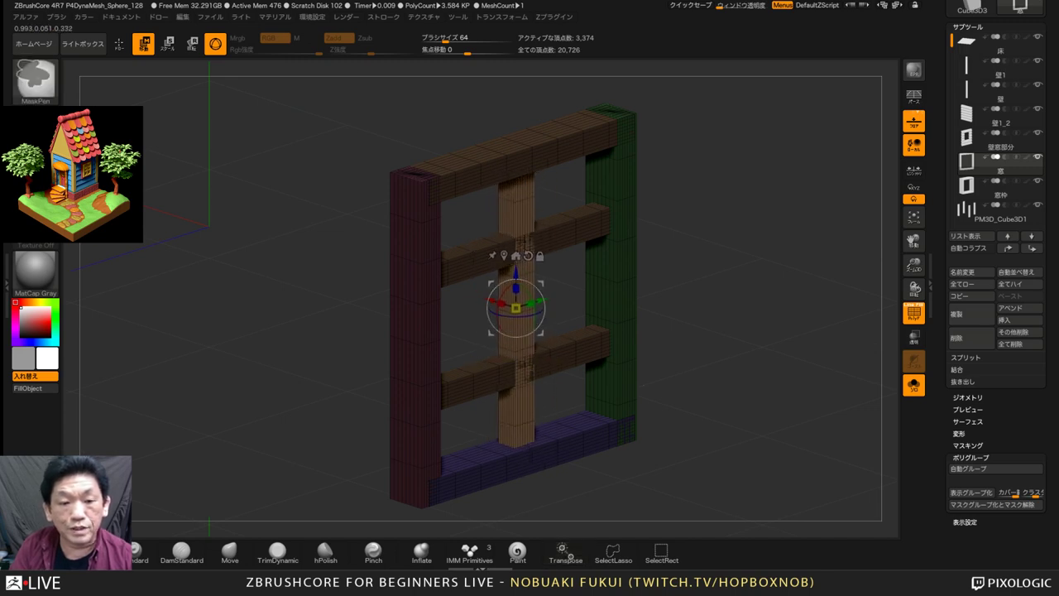
Try moving and copying the vertical bar sideways, undo both attempts, and clear the mask on the window
{"action": "left_click_drag", "start_coordinate": [745, 356], "coordinate": [678, 340]}
{"action": "left_click_drag", "start_coordinate": [554, 308], "coordinate": [589, 307]}
{"action": "key", "text": "ctrl+z"}
{"action": "left_click_drag", "start_coordinate": [501, 308], "coordinate": [600, 308], "text": "ctrl"}
{"action": "mouse_move", "coordinate": [728, 356]}
{"action": "left_mouse_down"}
{"action": "mouse_move", "coordinate": [770, 352]}
{"action": "mouse_move", "coordinate": [796, 366]}
{"action": "mouse_move", "coordinate": [771, 364]}
{"action": "mouse_move", "coordinate": [777, 381]}
{"action": "mouse_move", "coordinate": [754, 326]}
{"action": "mouse_move", "coordinate": [730, 329]}
{"action": "mouse_move", "coordinate": [732, 358]}
{"action": "left_mouse_up"}
{"action": "key", "text": "ctrl+z"}
{"action": "key", "text": "ctrl+z"}
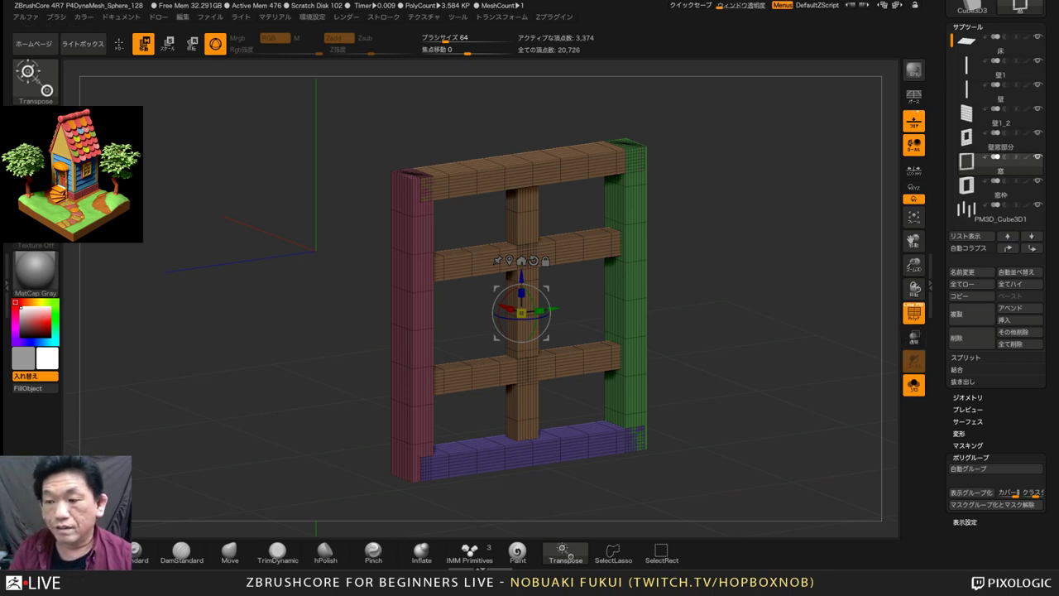
Show the whole house again with the polyframe hidden and check the latticed window from several angles
{"action": "mouse_move", "coordinate": [744, 347]}
{"action": "left_mouse_down"}
{"action": "mouse_move", "coordinate": [710, 336]}
{"action": "mouse_move", "coordinate": [728, 336]}
{"action": "left_mouse_up"}
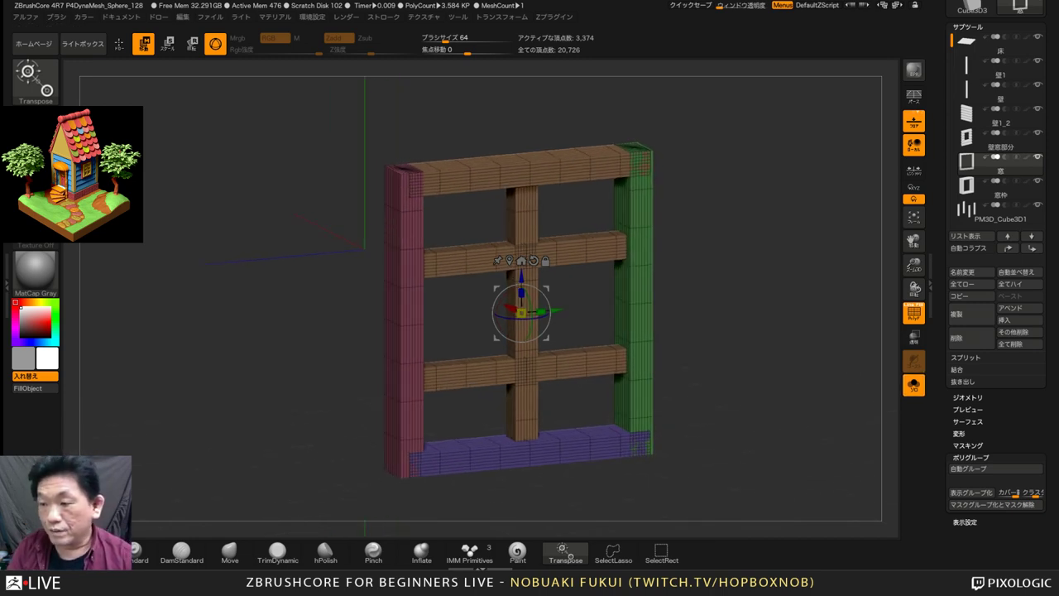
{"action": "mouse_move", "coordinate": [728, 336]}
{"action": "left_mouse_down"}
{"action": "mouse_move", "coordinate": [706, 335]}
{"action": "mouse_move", "coordinate": [725, 337]}
{"action": "left_mouse_up"}
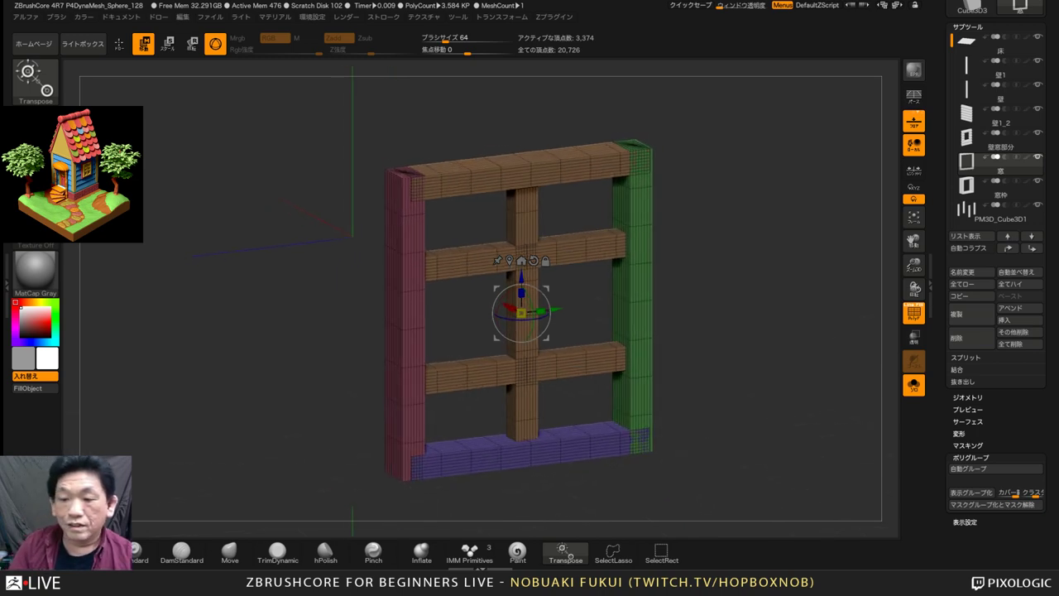
{"action": "left_click", "coordinate": [913, 384]}
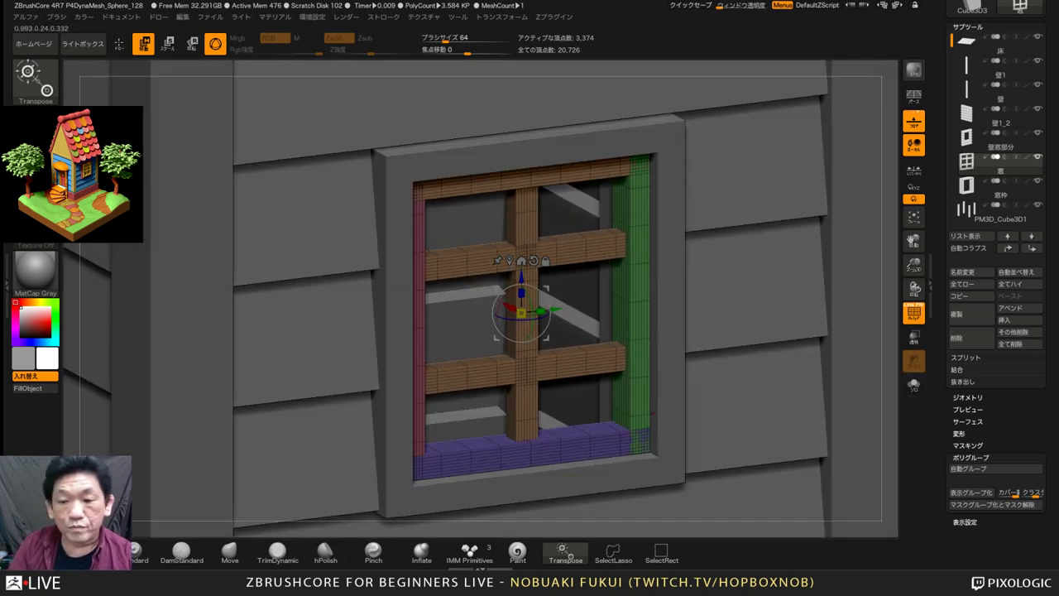
{"action": "mouse_move", "coordinate": [913, 265]}
{"action": "left_mouse_down"}
{"action": "mouse_move", "coordinate": [913, 255]}
{"action": "mouse_move", "coordinate": [914, 269]}
{"action": "left_mouse_up"}
{"action": "left_click_drag", "start_coordinate": [743, 270], "coordinate": [757, 224]}
{"action": "key", "text": "shift+f"}
{"action": "mouse_move", "coordinate": [758, 273]}
{"action": "left_mouse_down"}
{"action": "mouse_move", "coordinate": [771, 274]}
{"action": "mouse_move", "coordinate": [771, 300]}
{"action": "mouse_move", "coordinate": [751, 281]}
{"action": "left_mouse_up"}
{"action": "left_click_drag", "start_coordinate": [782, 317], "coordinate": [769, 313]}
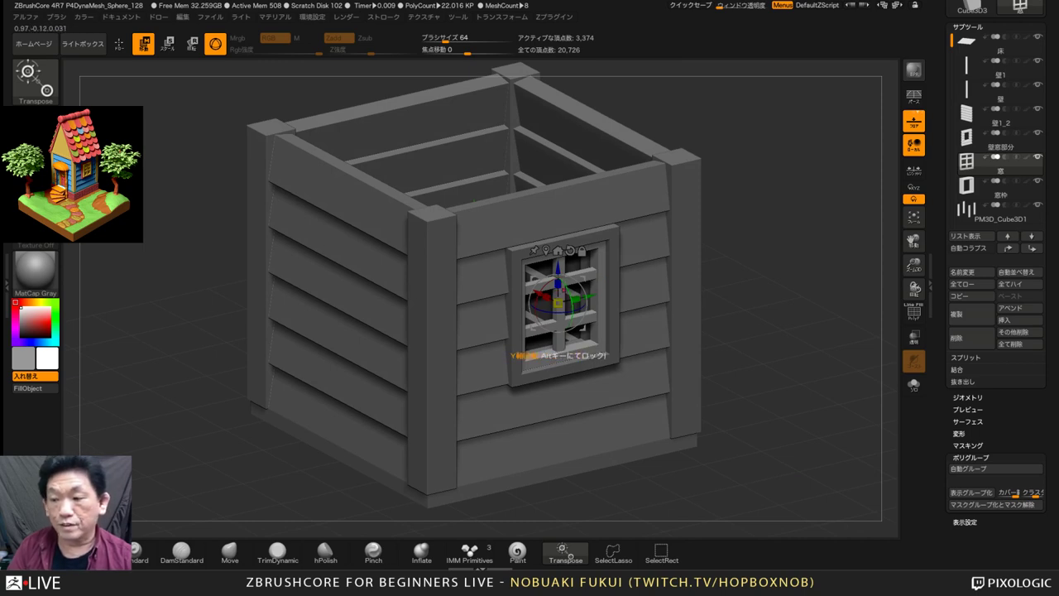
{"action": "left_click_drag", "start_coordinate": [761, 302], "coordinate": [811, 283]}
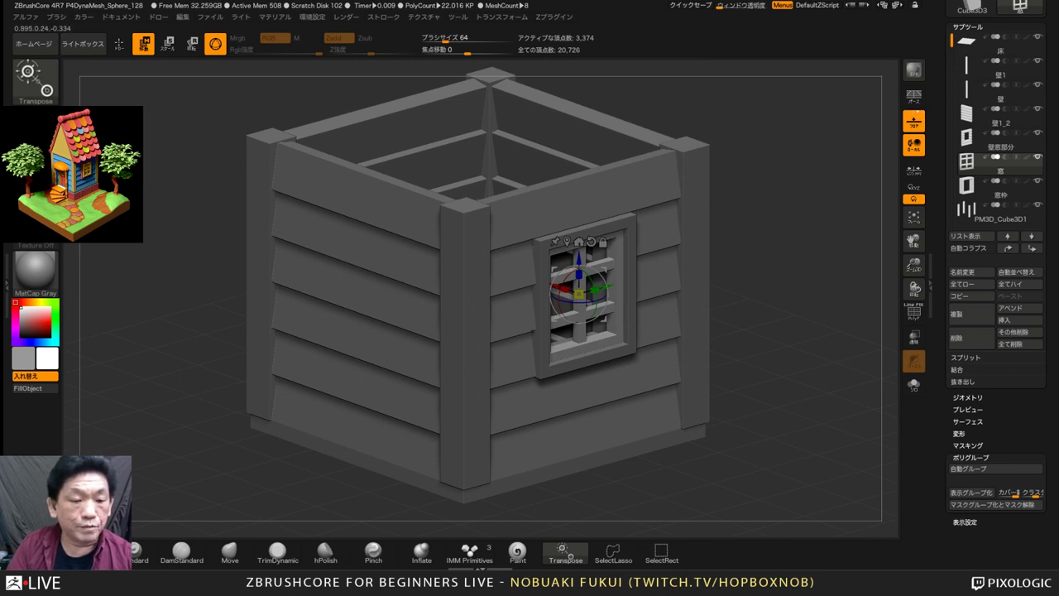
{"action": "left_click_drag", "start_coordinate": [778, 298], "coordinate": [804, 303], "text": "alt"}
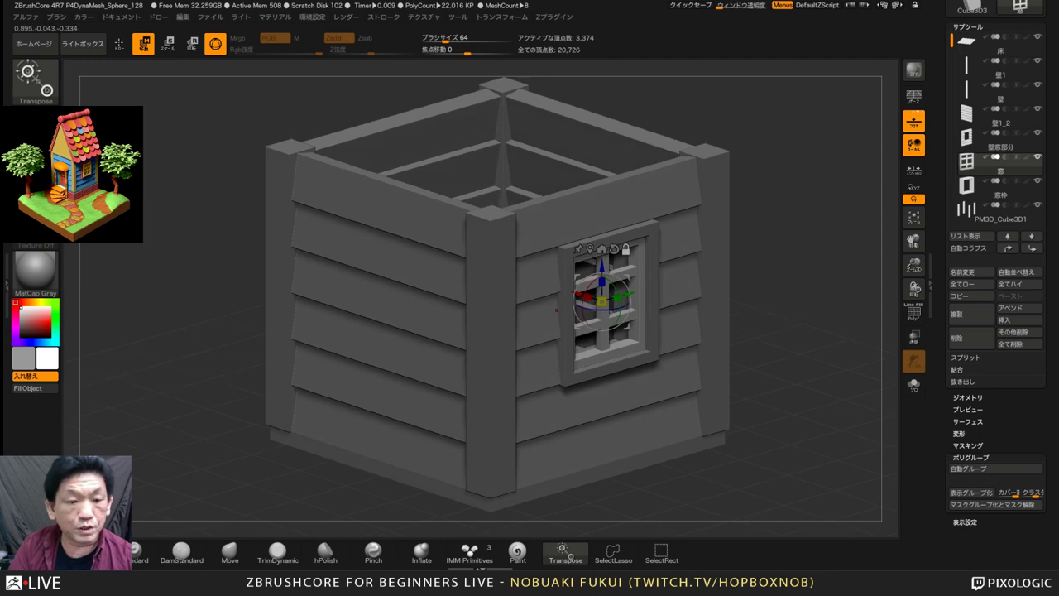
Select the siding wall adjacent to the window wall and rename its subtool 壁ドア面
{"action": "left_click", "coordinate": [404, 311], "text": "alt"}
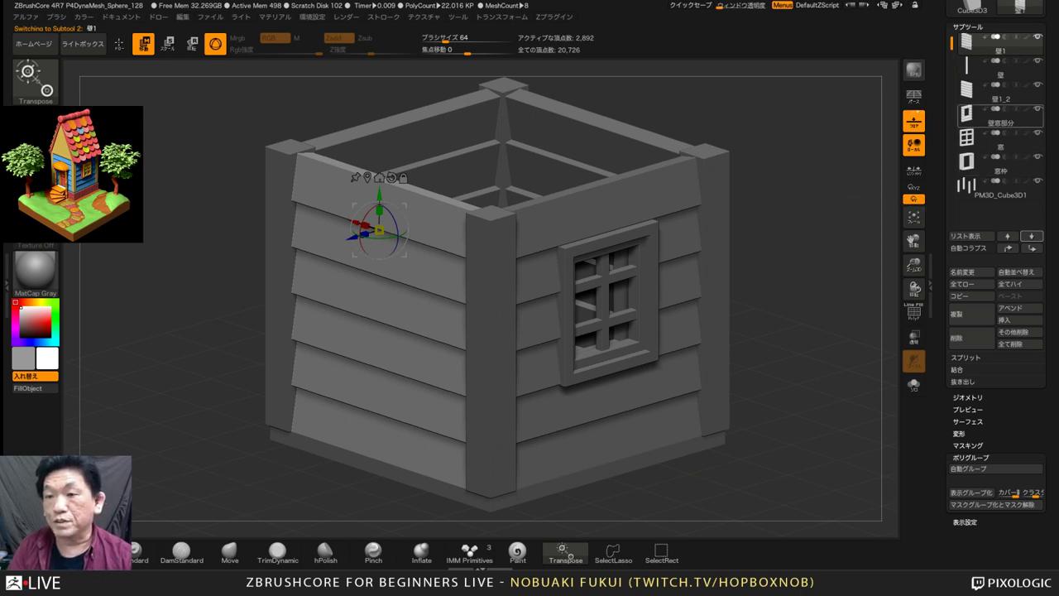
{"action": "left_click", "coordinate": [968, 272]}
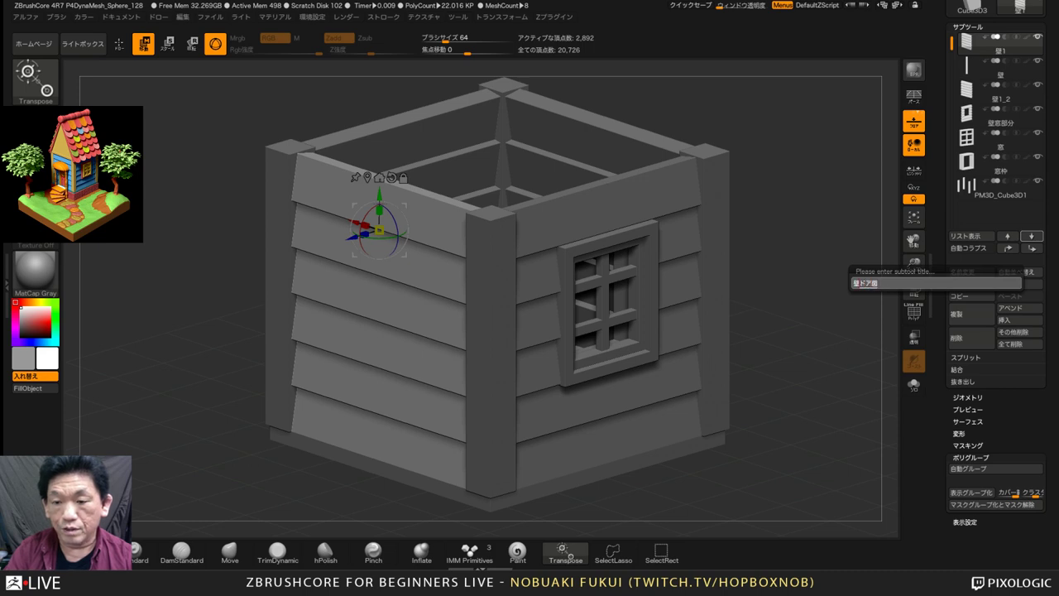
{"action": "type", "text": "壁ドア面"}
{"action": "key", "text": "Return"}
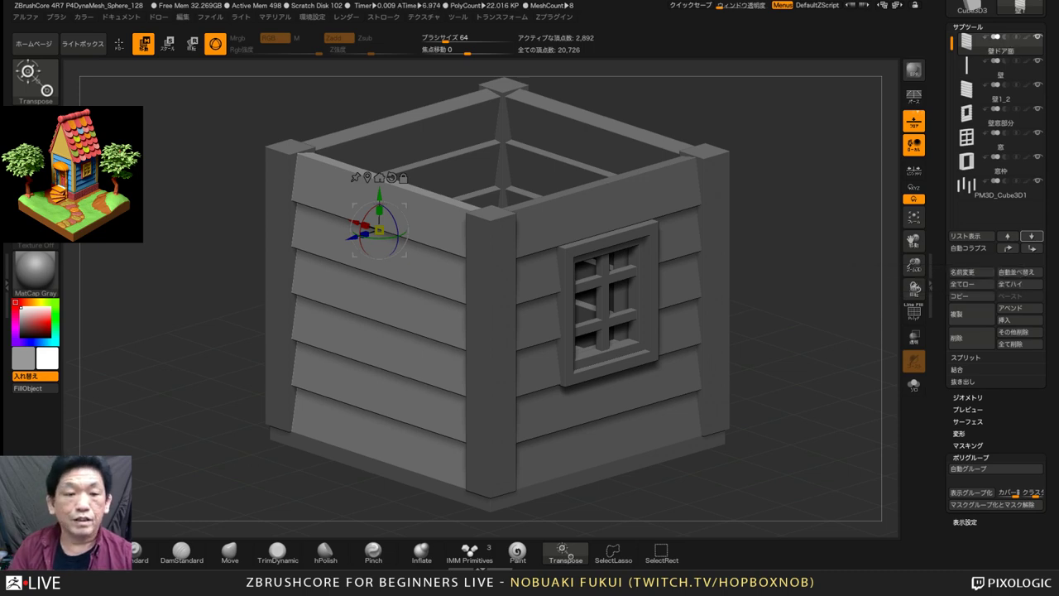
Display the polyframe on the 壁ドア面 wall facing the view and switch to Draw mode
{"action": "left_click_drag", "start_coordinate": [786, 364], "coordinate": [800, 389]}
{"action": "key", "text": "shift+f"}
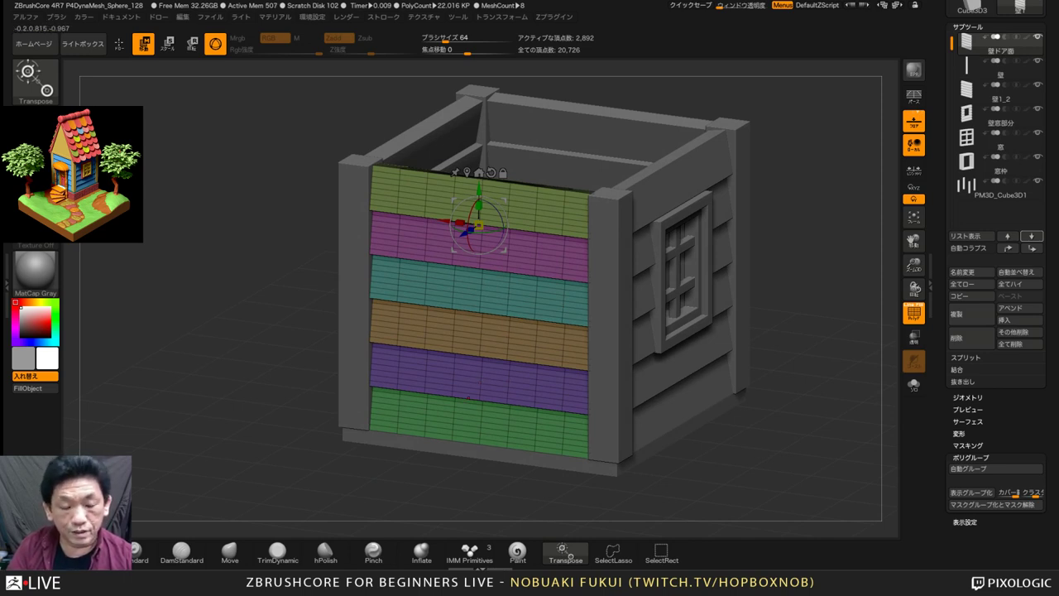
{"action": "mouse_move", "coordinate": [800, 364]}
{"action": "left_mouse_down", "text": "alt"}
{"action": "mouse_move", "coordinate": [800, 401]}
{"action": "mouse_move", "coordinate": [800, 381]}
{"action": "left_mouse_up", "text": "alt"}
{"action": "left_click_drag", "start_coordinate": [736, 394], "coordinate": [730, 394]}
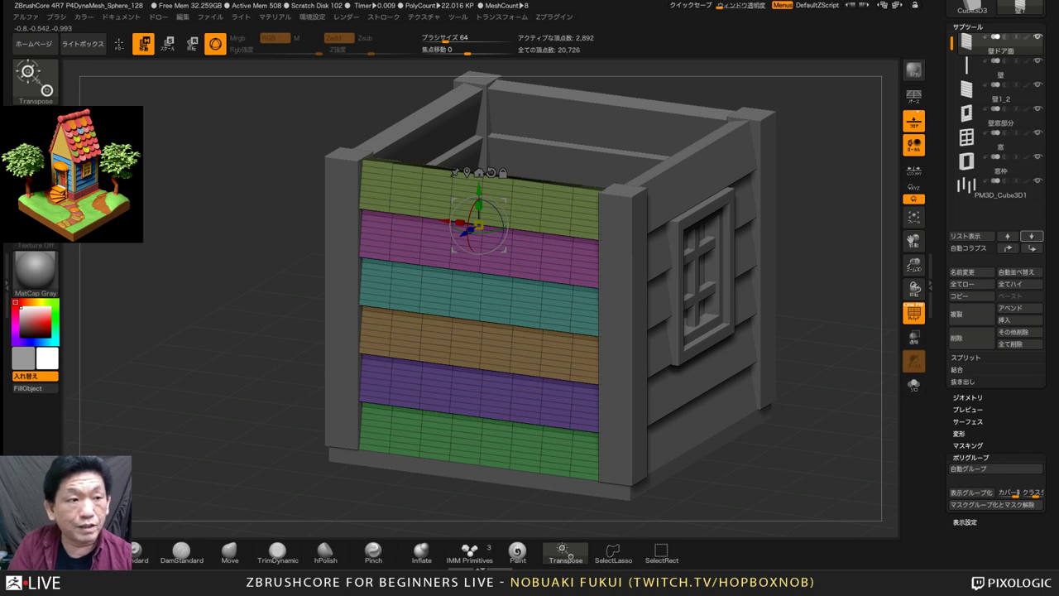
{"action": "key", "text": "q"}
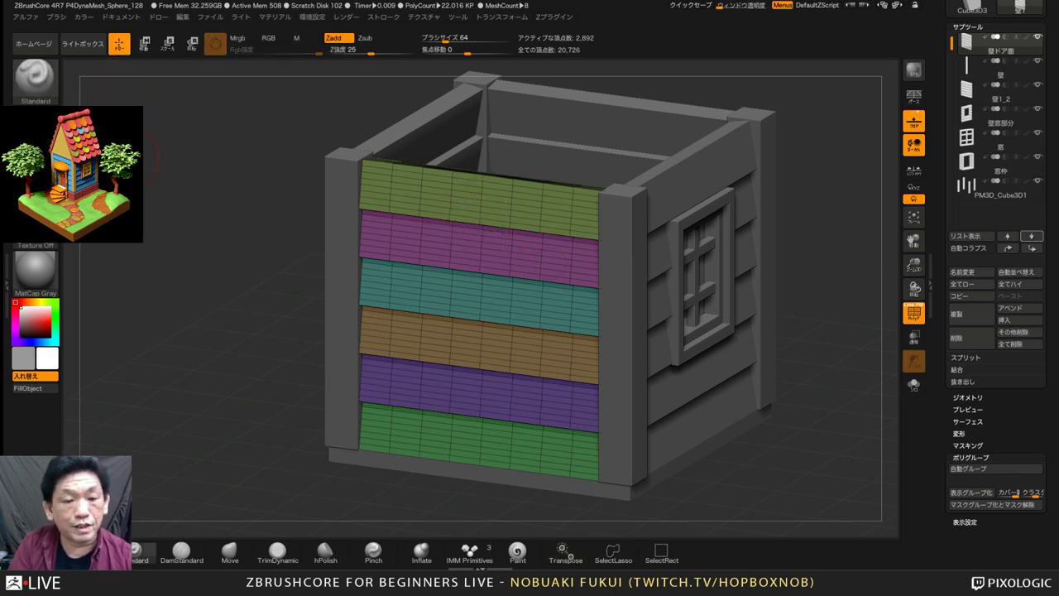
Hide the lower four boards of the 壁ドア面 wall, leaving only the top two boards visible
{"action": "key", "text": "ctrl+shift"}
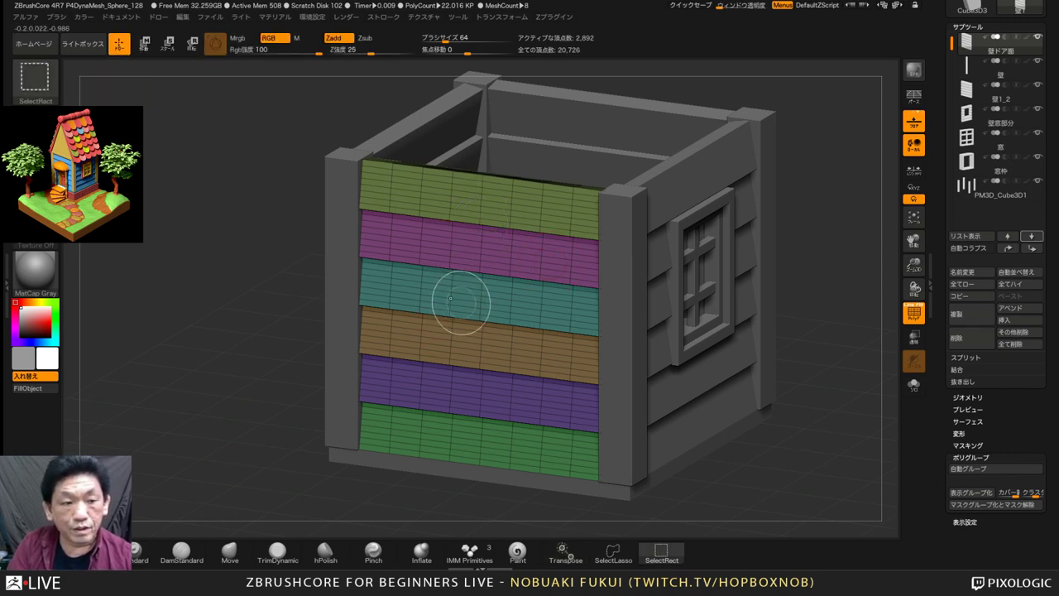
{"action": "left_click", "coordinate": [479, 308], "text": "ctrl+shift"}
{"action": "left_click", "coordinate": [479, 308], "text": "ctrl+shift"}
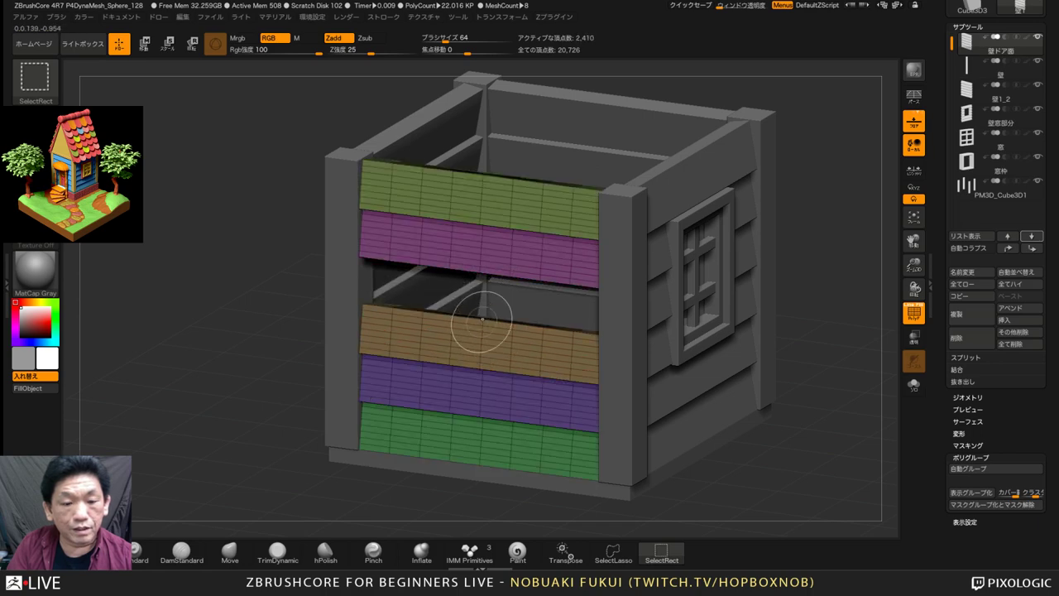
{"action": "left_click", "coordinate": [477, 348], "text": "ctrl+shift"}
{"action": "left_click", "coordinate": [460, 388], "text": "ctrl+shift"}
{"action": "left_click", "coordinate": [452, 438], "text": "ctrl+shift"}
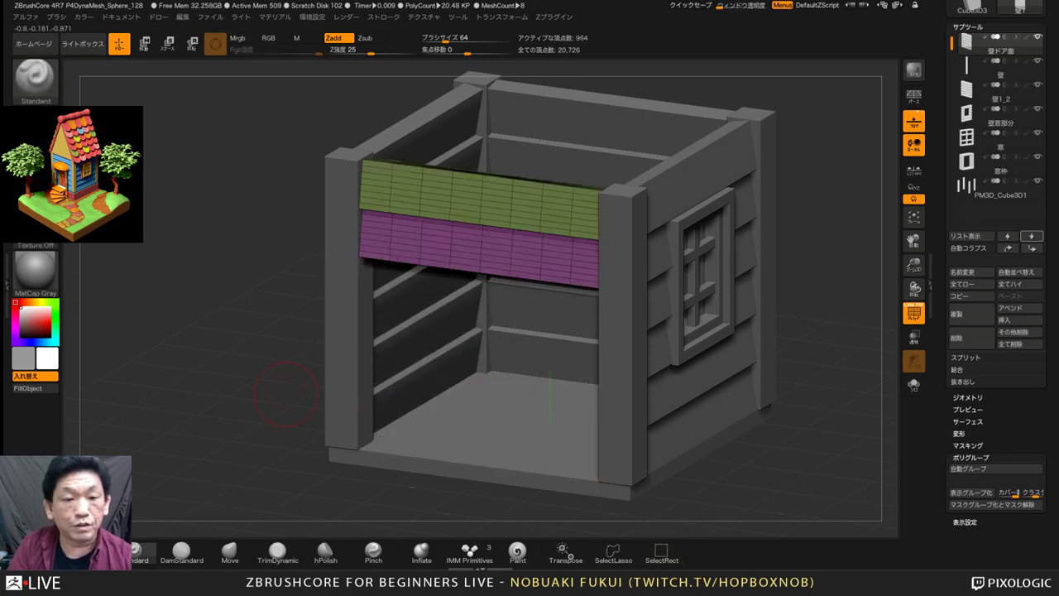
Turn on transparency and mask the top two boards from a straight front view
{"action": "left_click_drag", "start_coordinate": [277, 428], "coordinate": [344, 407]}
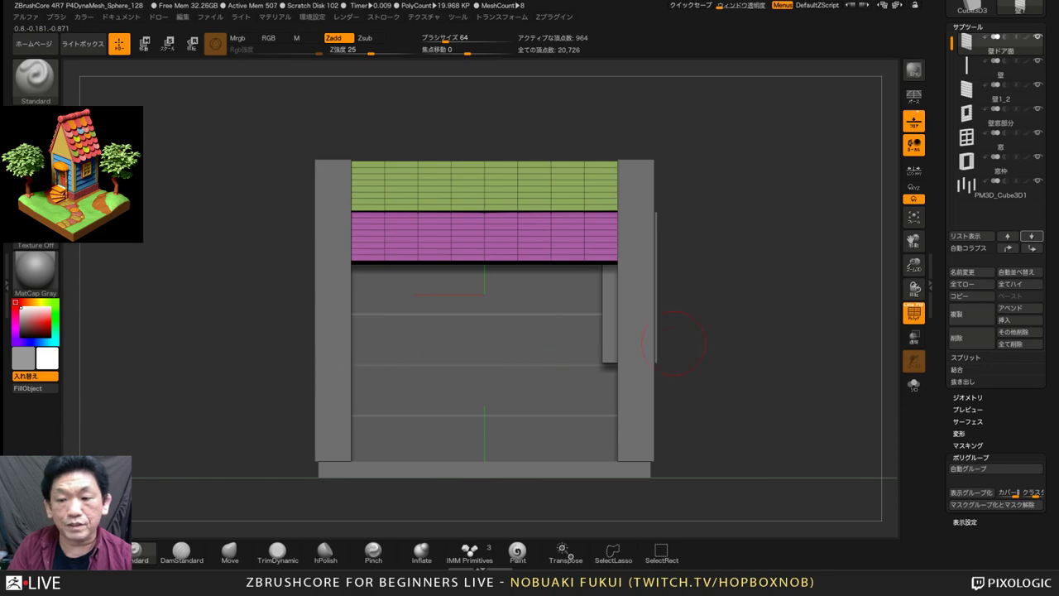
{"action": "left_click_drag", "start_coordinate": [883, 332], "coordinate": [841, 354]}
{"action": "left_click", "coordinate": [913, 338]}
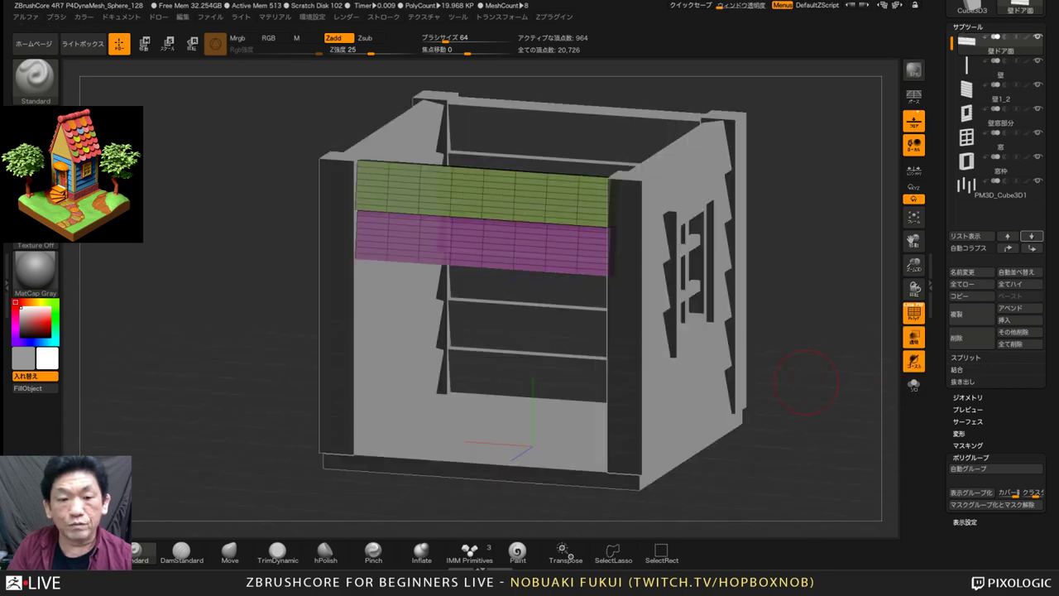
{"action": "left_click_drag", "start_coordinate": [798, 405], "coordinate": [827, 394], "text": "shift"}
{"action": "mouse_move", "coordinate": [230, 113]}
{"action": "left_mouse_down", "text": "ctrl"}
{"action": "mouse_move", "coordinate": [524, 240]}
{"action": "mouse_move", "coordinate": [447, 232]}
{"action": "mouse_move", "coordinate": [731, 273]}
{"action": "left_mouse_up", "text": "ctrl"}
{"action": "left_click_drag", "start_coordinate": [808, 317], "coordinate": [753, 236]}
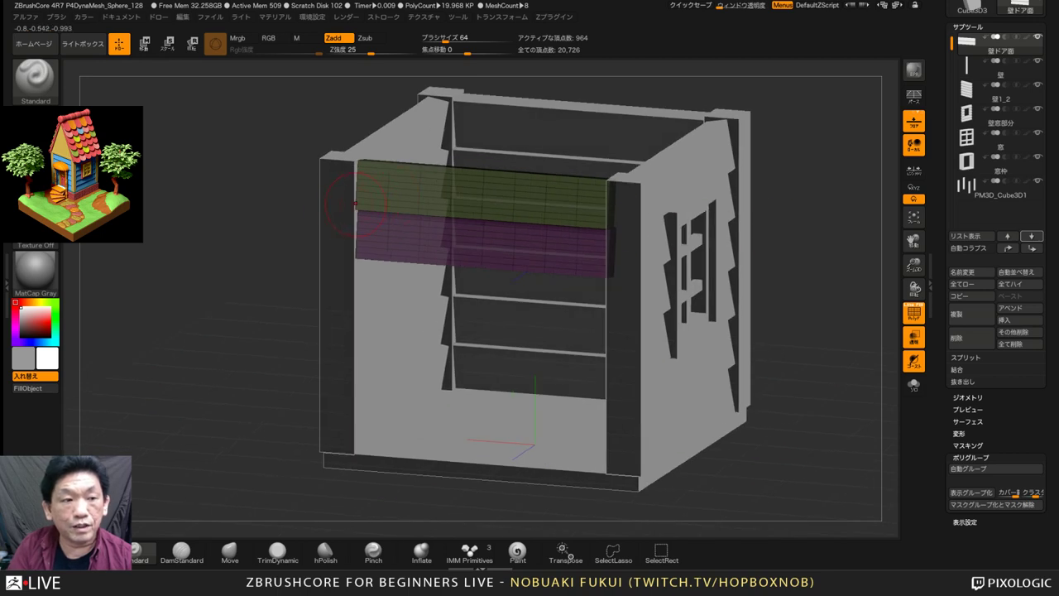
{"action": "left_click_drag", "start_coordinate": [287, 239], "coordinate": [236, 249]}
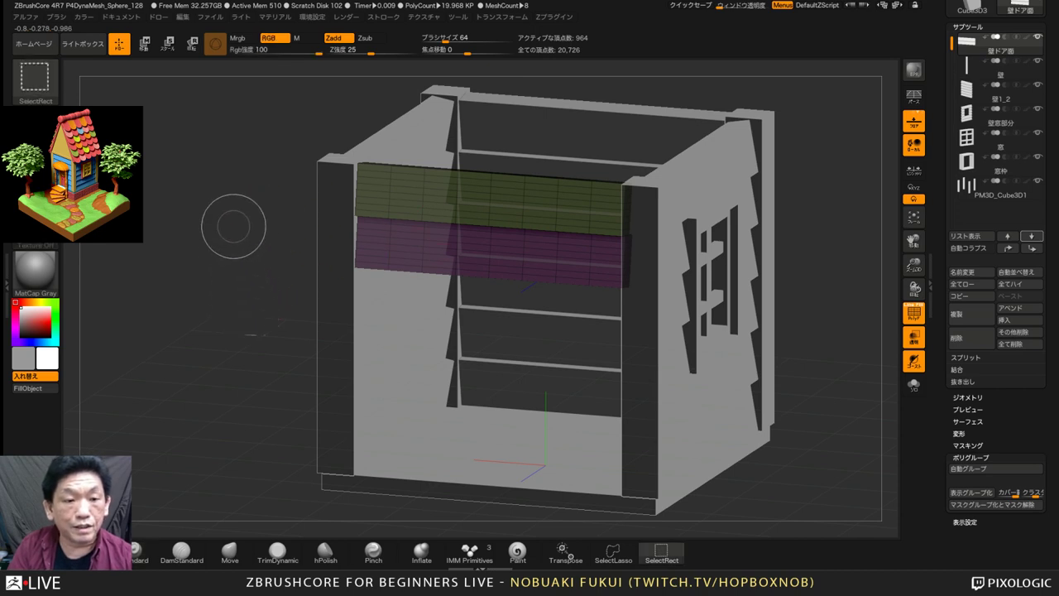
Show all six boards again with transparency off and clear the mask
{"action": "left_click", "coordinate": [220, 272], "text": "ctrl+shift"}
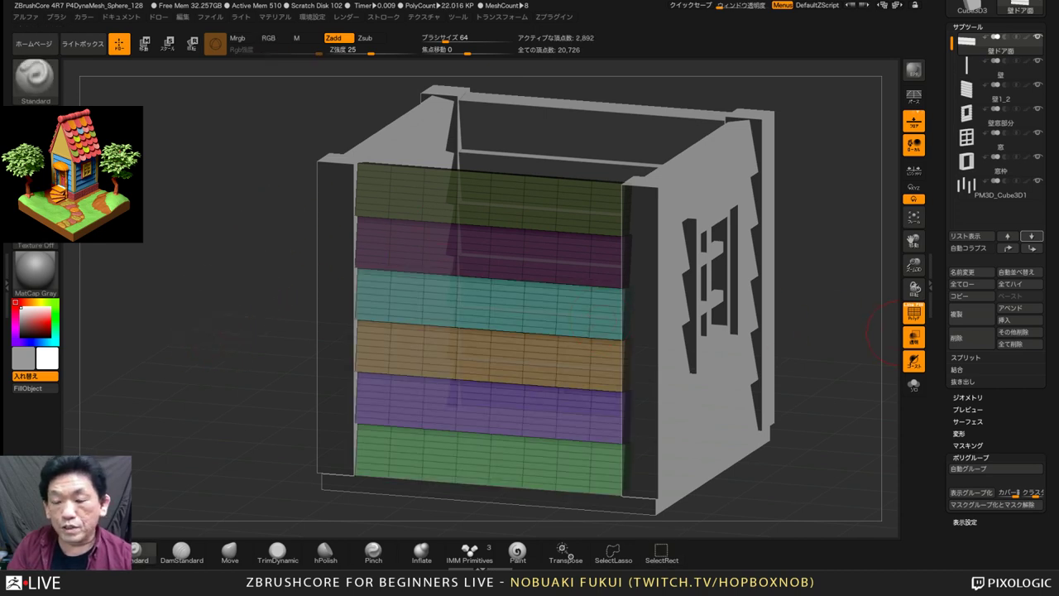
{"action": "left_click", "coordinate": [914, 337]}
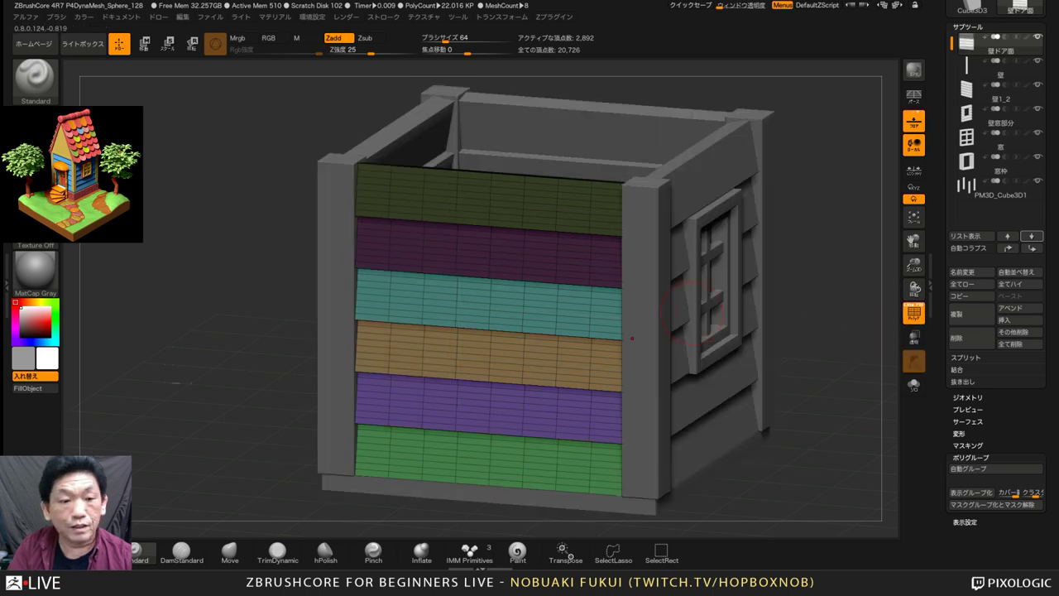
{"action": "left_click_drag", "start_coordinate": [210, 242], "coordinate": [227, 273], "text": "ctrl"}
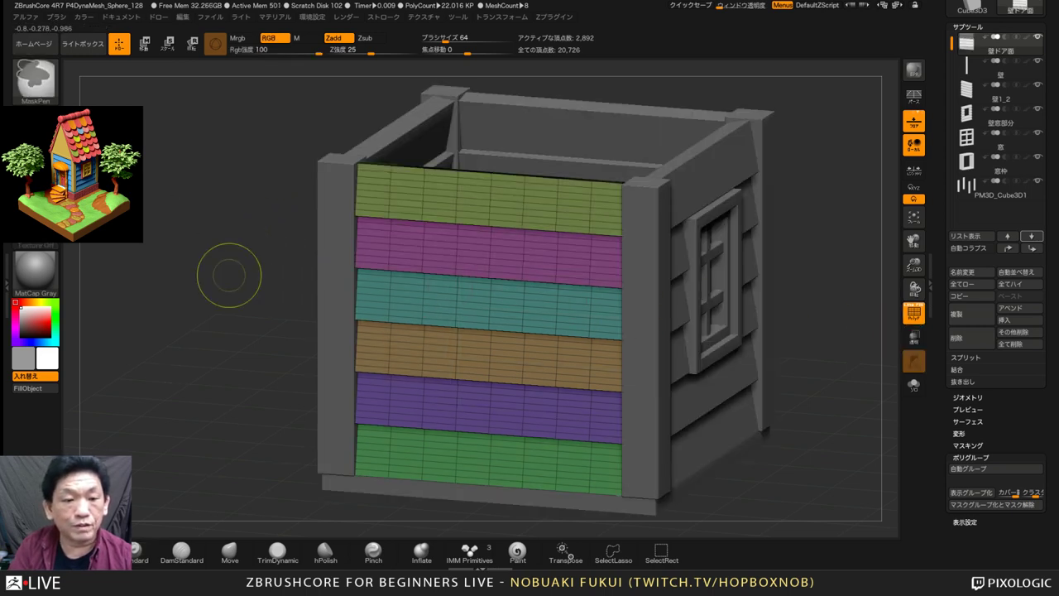
Try masking everything but one board by its polygroup in Move mode on several boards, and clear the mask
{"action": "key", "text": "w"}
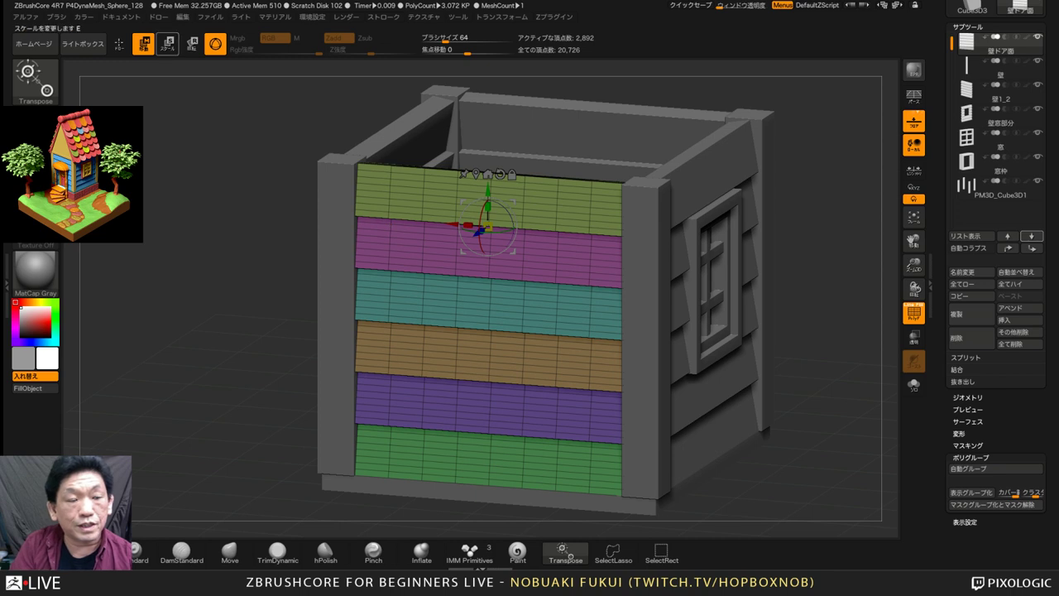
{"action": "left_click_drag", "start_coordinate": [596, 227], "coordinate": [594, 219], "text": "alt"}
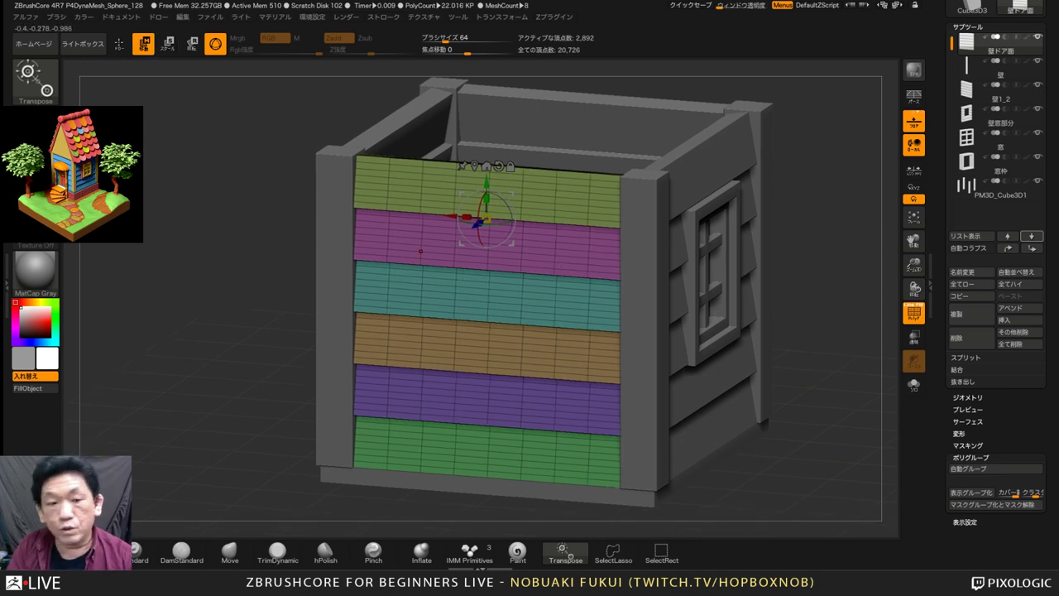
{"action": "left_click", "coordinate": [420, 204], "text": "ctrl"}
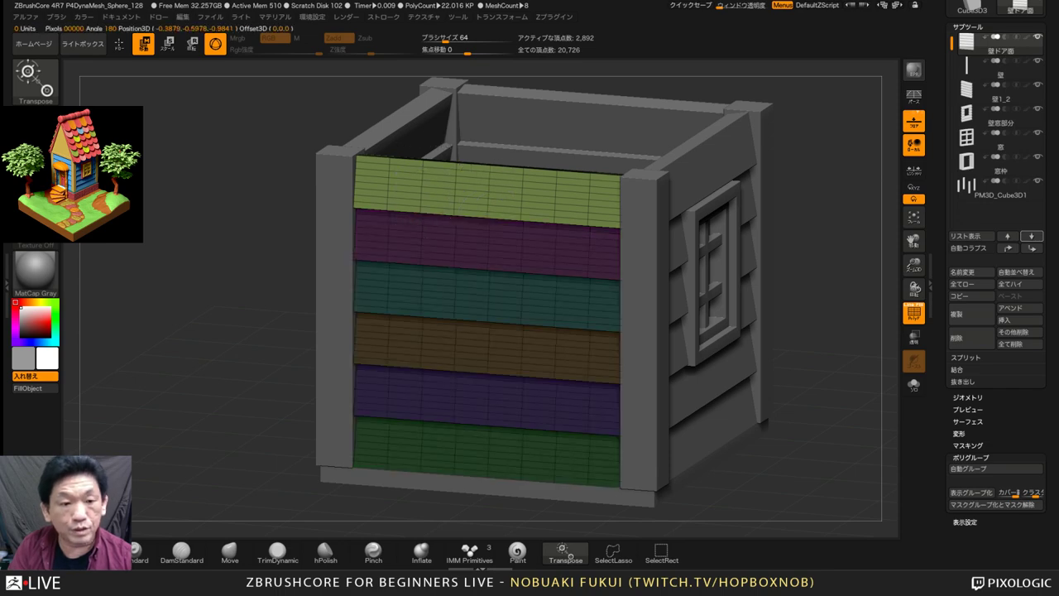
{"action": "left_click", "coordinate": [409, 248], "text": "ctrl"}
{"action": "left_click", "coordinate": [397, 296], "text": "ctrl"}
{"action": "left_click", "coordinate": [388, 348], "text": "ctrl"}
{"action": "left_click", "coordinate": [389, 399], "text": "ctrl"}
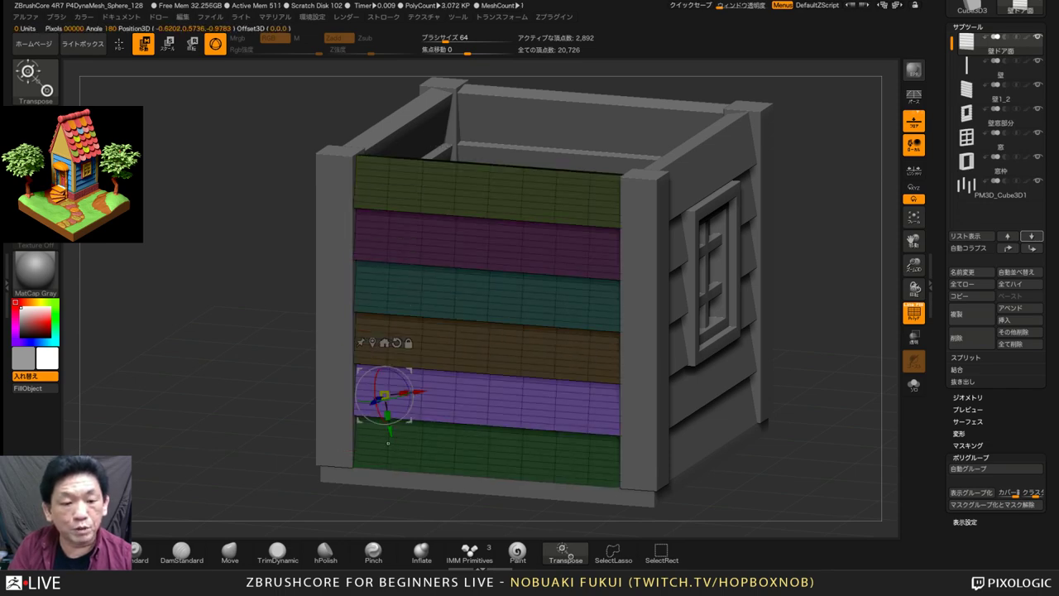
{"action": "left_click", "coordinate": [465, 351], "text": "ctrl"}
{"action": "left_click", "coordinate": [460, 216], "text": "ctrl"}
{"action": "left_click_drag", "start_coordinate": [248, 240], "coordinate": [277, 269], "text": "ctrl"}
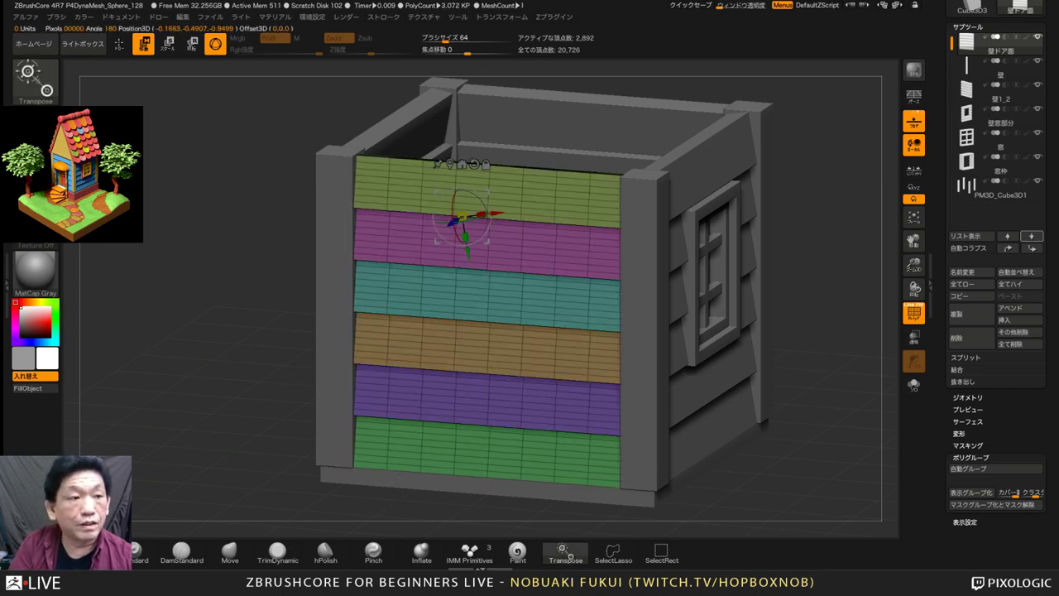
Try isolating and hiding individual boards by polygroup, and restore the whole wall's visibility
{"action": "left_click", "coordinate": [460, 216], "text": "ctrl+shift"}
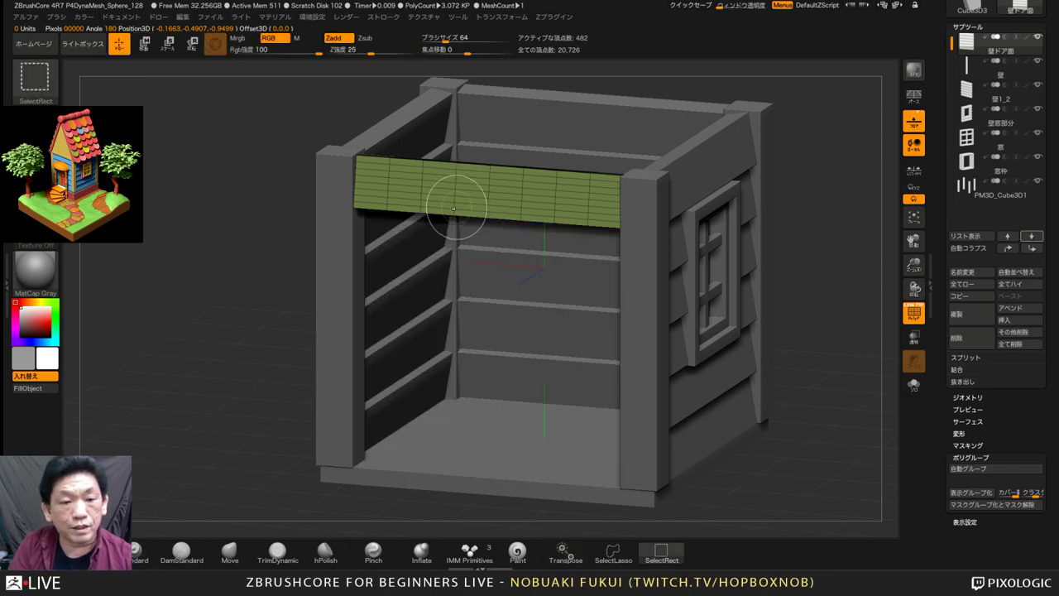
{"action": "left_click", "coordinate": [463, 217], "text": "ctrl+shift"}
{"action": "left_click", "coordinate": [453, 254], "text": "ctrl+shift"}
{"action": "left_click", "coordinate": [423, 293], "text": "ctrl+shift"}
{"action": "left_click", "coordinate": [417, 337], "text": "ctrl+shift"}
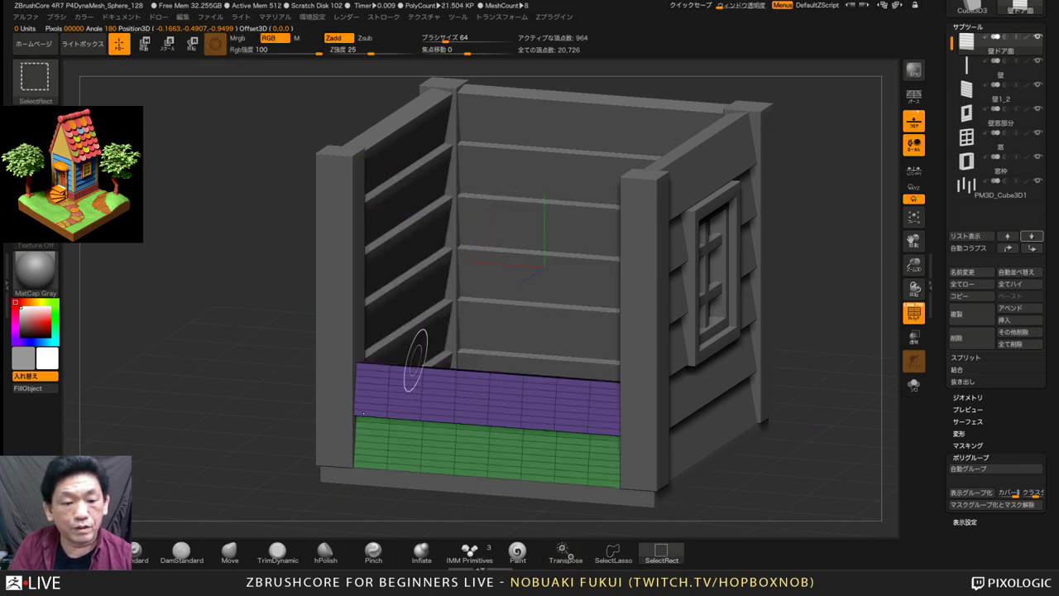
{"action": "left_click", "coordinate": [406, 402], "text": "ctrl+shift"}
{"action": "left_click", "coordinate": [374, 427], "text": "ctrl+shift"}
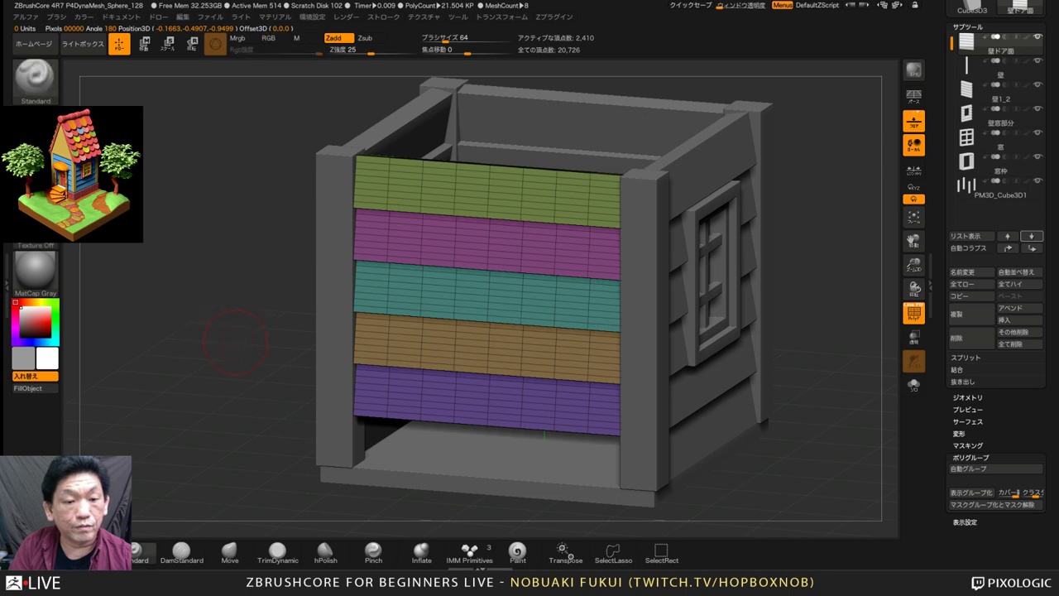
{"action": "left_click", "coordinate": [223, 309], "text": "ctrl+shift"}
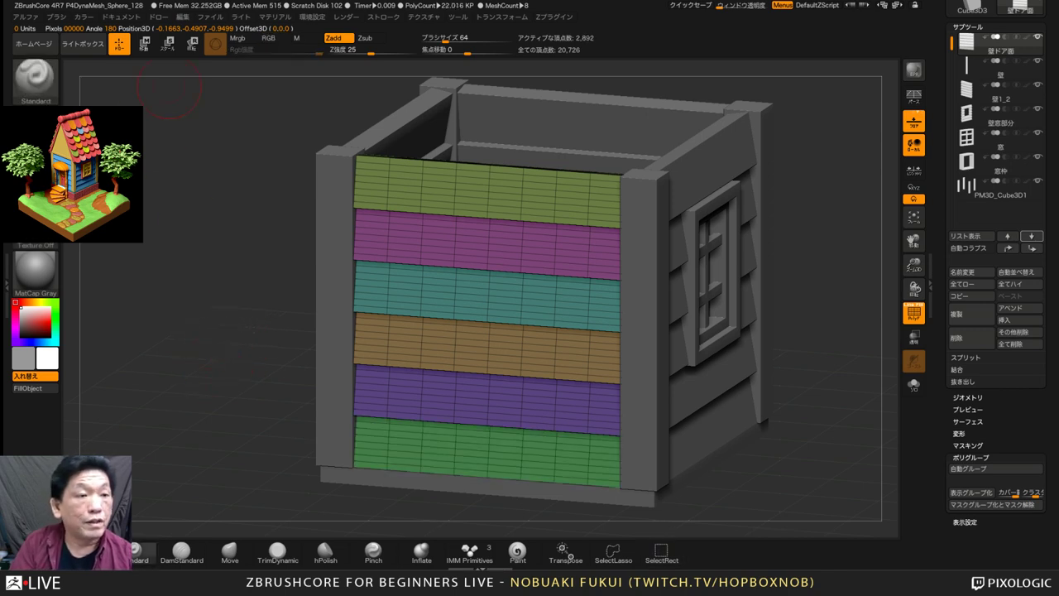
Hide the lower four boards of the 壁ドア面 wall by polygroup, keeping the top two visible
{"action": "key", "text": "ctrl+shift"}
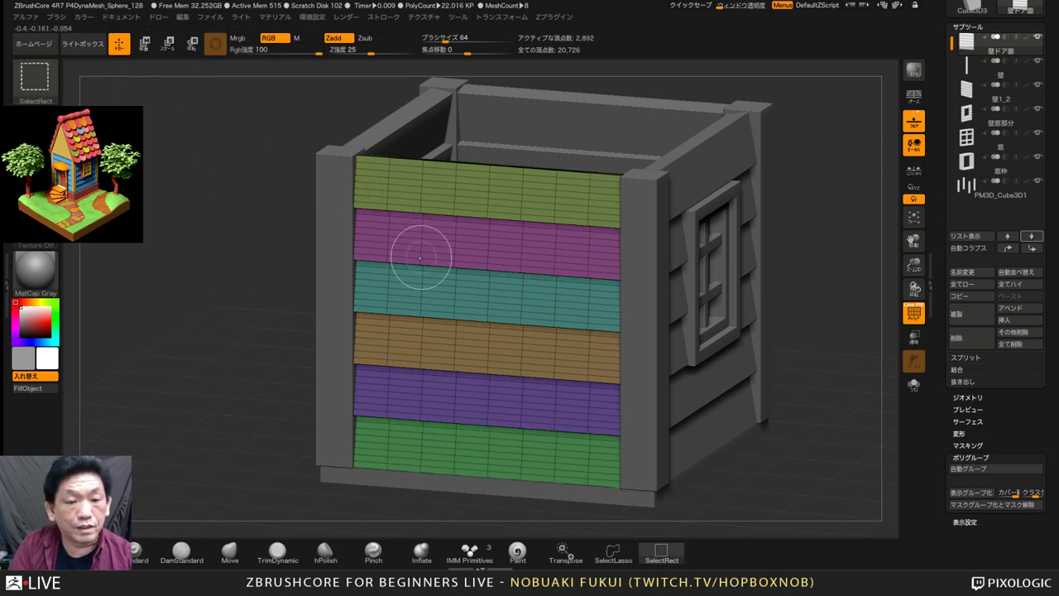
{"action": "left_click", "coordinate": [430, 297], "text": "ctrl+shift"}
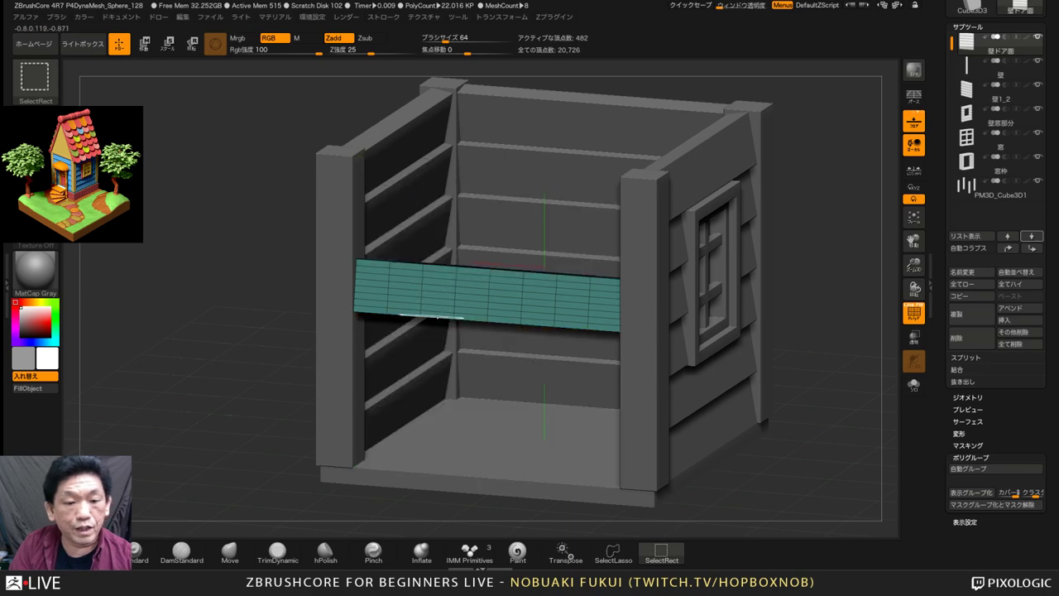
{"action": "left_click", "coordinate": [354, 311], "text": "ctrl+shift"}
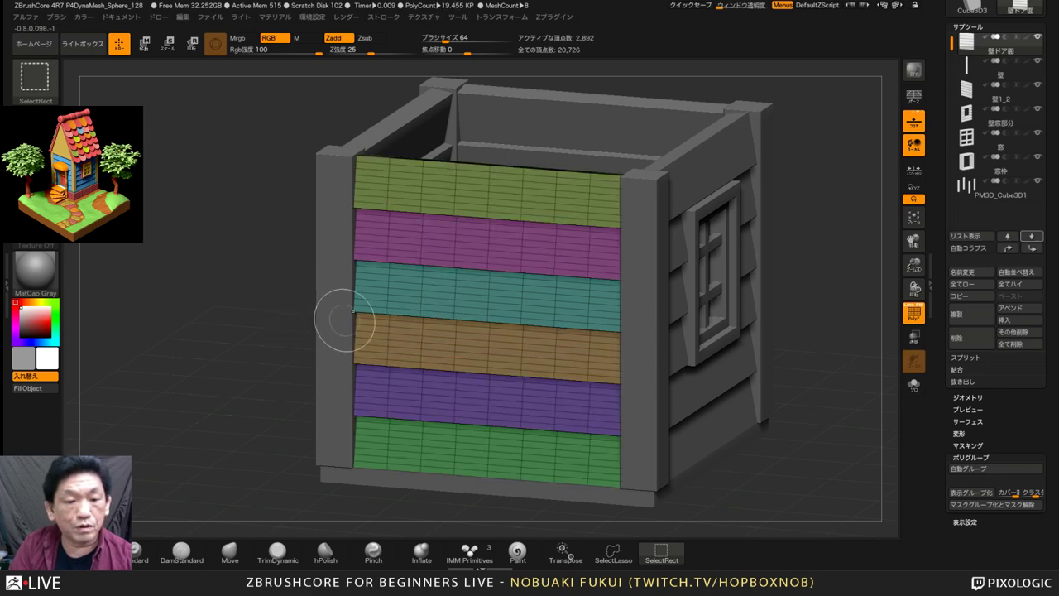
{"action": "left_click", "coordinate": [424, 305], "text": "ctrl+shift"}
{"action": "left_click", "coordinate": [447, 296], "text": "ctrl+shift"}
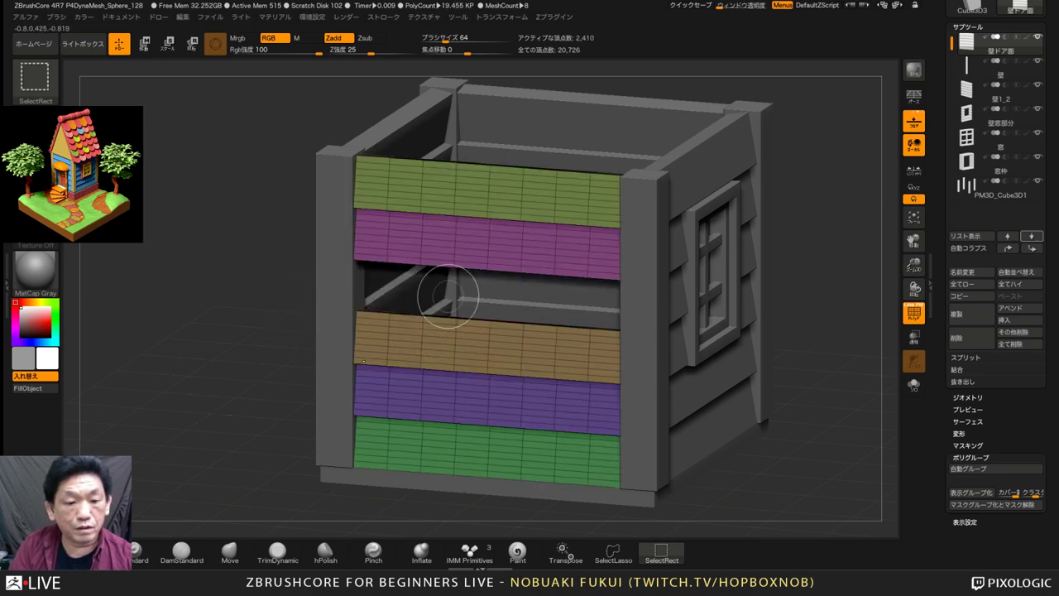
{"action": "left_click", "coordinate": [420, 349], "text": "ctrl+alt+shift"}
{"action": "left_click", "coordinate": [414, 397], "text": "ctrl+alt+shift"}
{"action": "left_click", "coordinate": [400, 451], "text": "ctrl+alt+shift"}
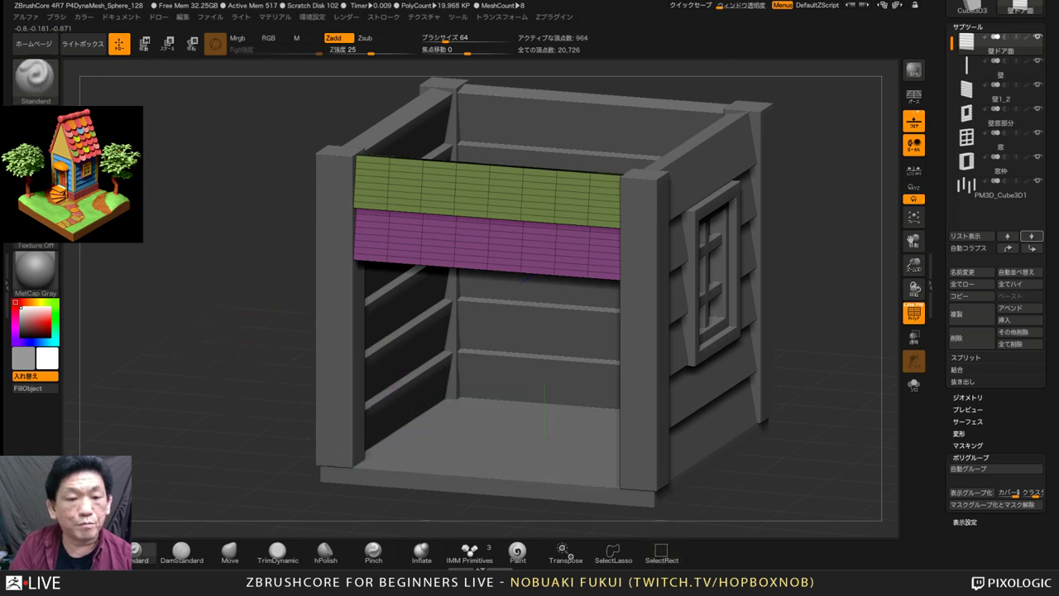
Mask the two visible top boards from the front view with transparency turned on
{"action": "left_click_drag", "start_coordinate": [247, 333], "coordinate": [290, 323], "text": "shift"}
{"action": "left_click", "coordinate": [913, 337]}
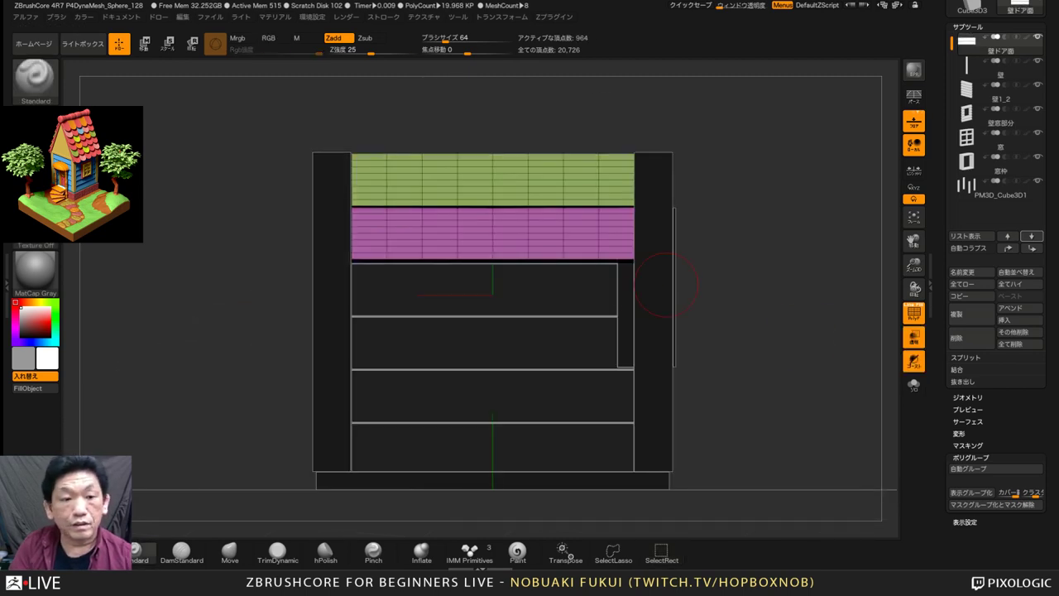
{"action": "mouse_move", "coordinate": [253, 110]}
{"action": "left_mouse_down", "text": "ctrl"}
{"action": "mouse_move", "coordinate": [665, 282]}
{"action": "mouse_move", "coordinate": [741, 279]}
{"action": "left_mouse_up", "text": "ctrl"}
{"action": "left_click_drag", "start_coordinate": [821, 333], "coordinate": [769, 339]}
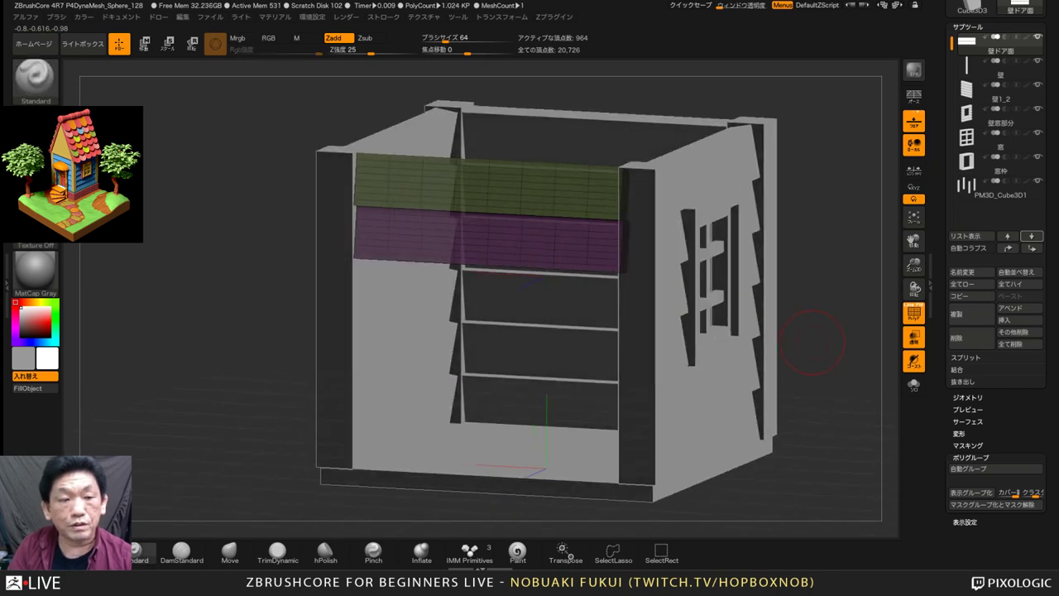
Unhide the lower four boards and isolate the 壁ドア面 wall in Solo mode
{"action": "left_click", "coordinate": [189, 225], "text": "ctrl+shift"}
{"action": "left_click_drag", "start_coordinate": [170, 329], "coordinate": [197, 341]}
{"action": "left_click", "coordinate": [913, 383]}
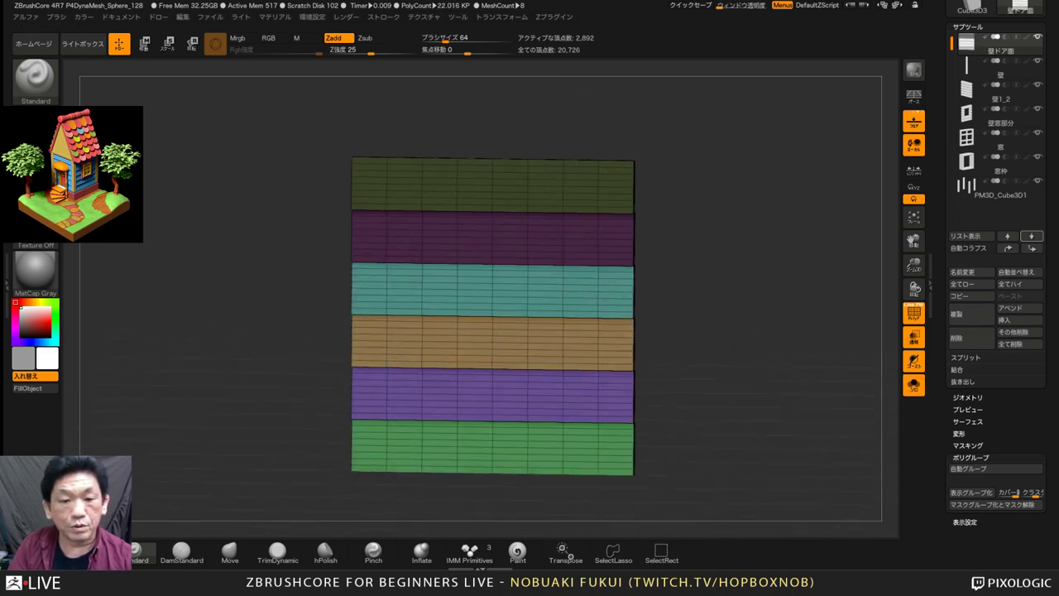
{"action": "left_click_drag", "start_coordinate": [769, 331], "coordinate": [743, 348]}
Center the move gizmo on the unmasked boards and shift it to the wall's left edge in the front view
{"action": "left_click", "coordinate": [565, 551]}
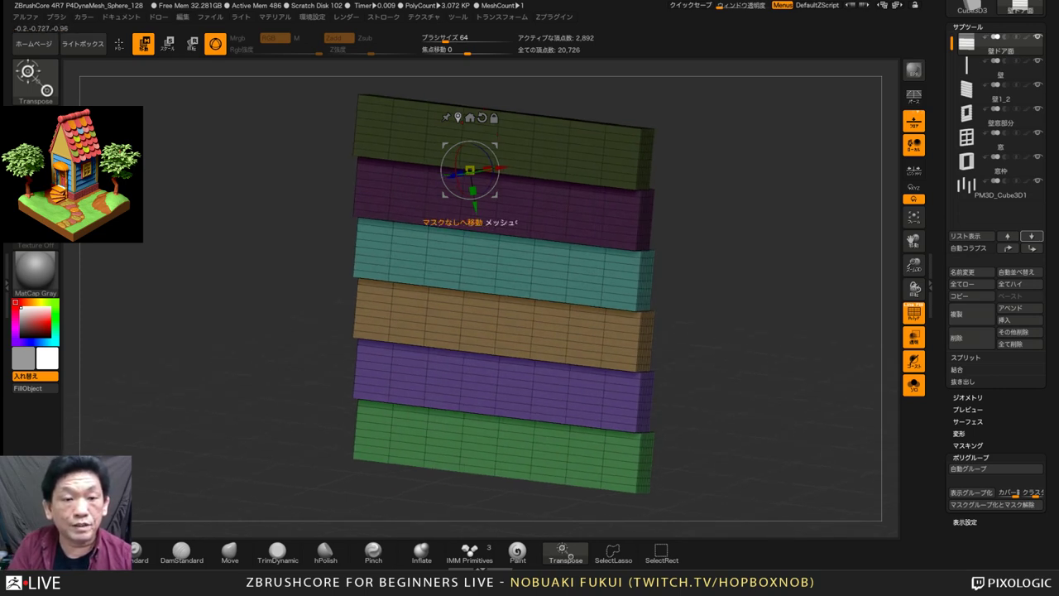
{"action": "left_click", "coordinate": [458, 118]}
{"action": "left_click_drag", "start_coordinate": [285, 240], "coordinate": [415, 268], "text": "shift"}
{"action": "mouse_move", "coordinate": [571, 371]}
{"action": "left_mouse_down", "text": "alt"}
{"action": "mouse_move", "coordinate": [580, 442]}
{"action": "mouse_move", "coordinate": [575, 372]}
{"action": "left_mouse_up", "text": "alt"}
{"action": "left_click_drag", "start_coordinate": [575, 372], "coordinate": [666, 425]}
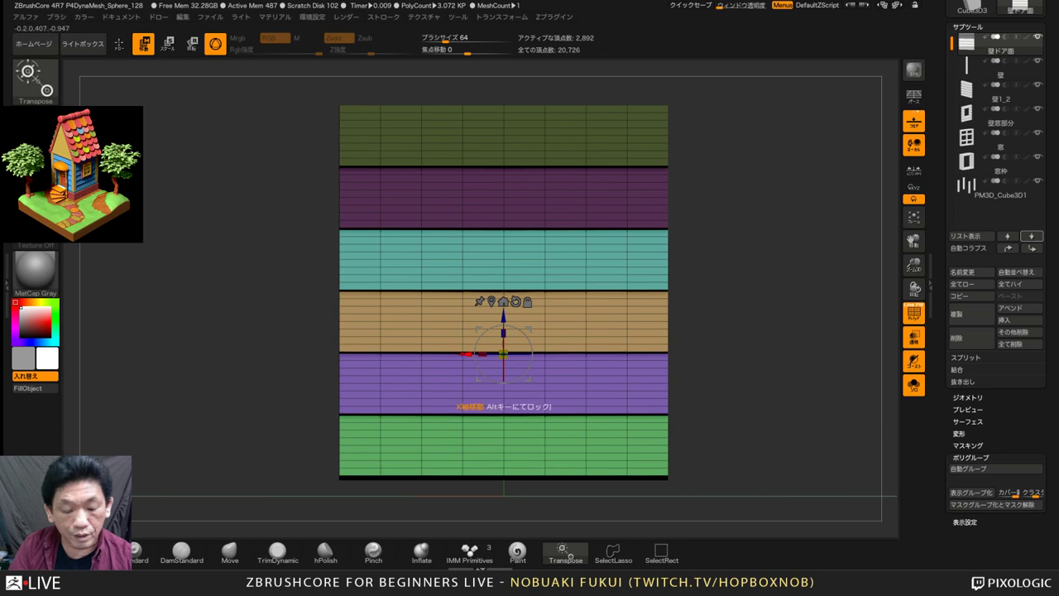
{"action": "left_click_drag", "start_coordinate": [468, 354], "coordinate": [303, 354], "text": "alt"}
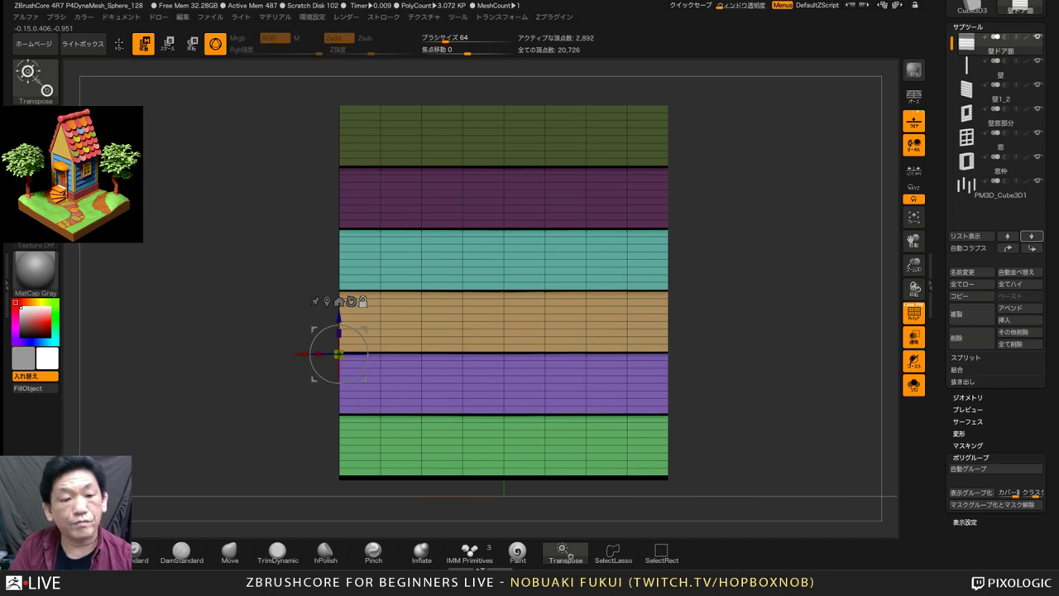
Scale the lower four boards horizontally to about a quarter of the wall's width and copy them to the right edge
{"action": "mouse_move", "coordinate": [317, 354]}
{"action": "left_mouse_down"}
{"action": "mouse_move", "coordinate": [378, 354]}
{"action": "mouse_move", "coordinate": [336, 354]}
{"action": "left_mouse_up"}
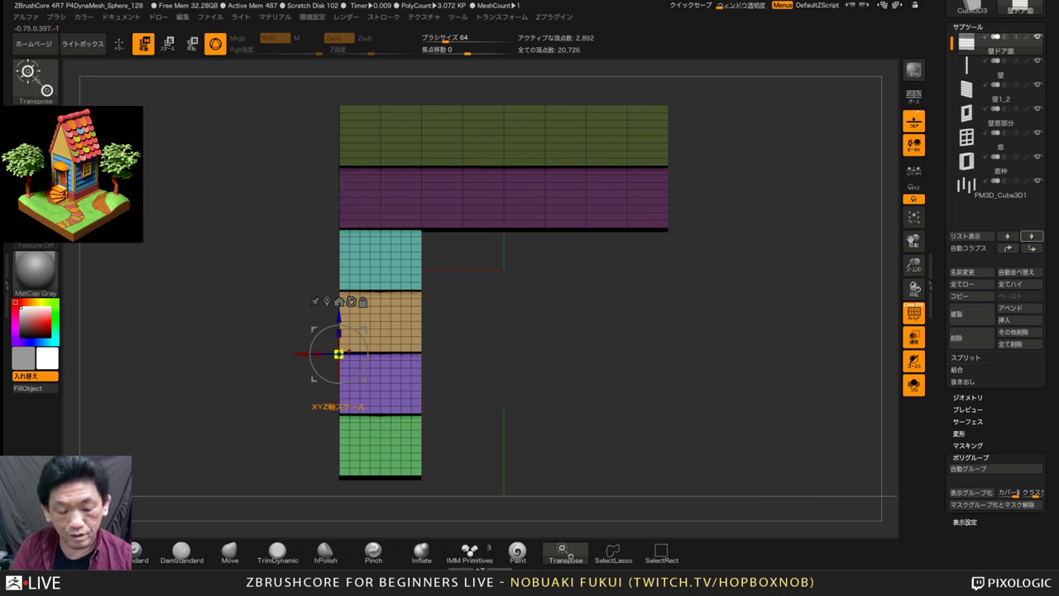
{"action": "key", "text": "ctrl"}
{"action": "left_click_drag", "start_coordinate": [319, 354], "coordinate": [564, 354], "text": "ctrl"}
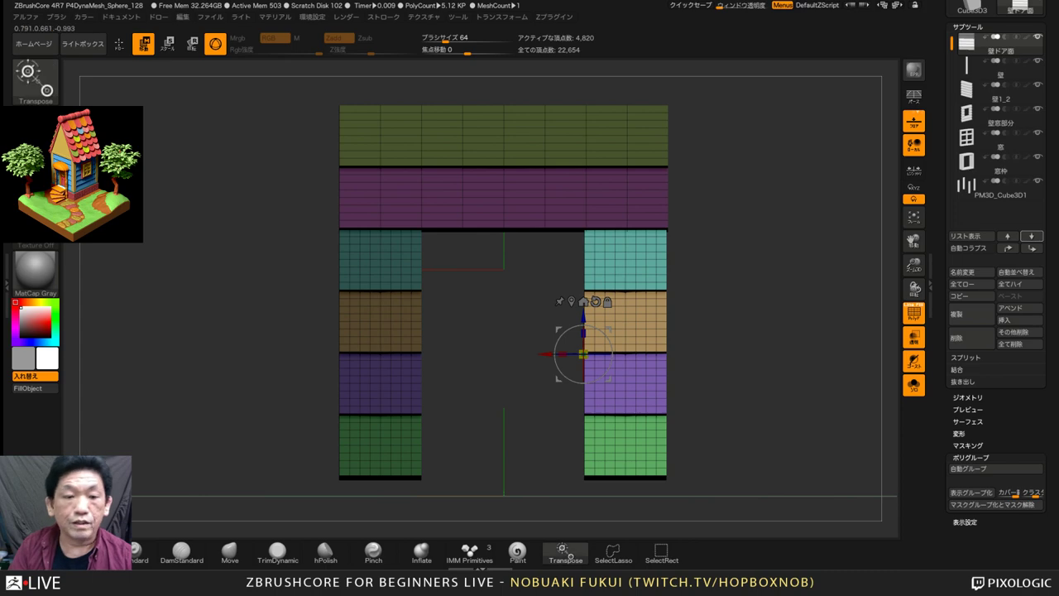
Clear the mask on the 壁ドア面 wall and check the door opening at an angle
{"action": "mouse_move", "coordinate": [290, 385]}
{"action": "left_mouse_down"}
{"action": "mouse_move", "coordinate": [203, 412]}
{"action": "mouse_move", "coordinate": [240, 422]}
{"action": "left_mouse_up"}
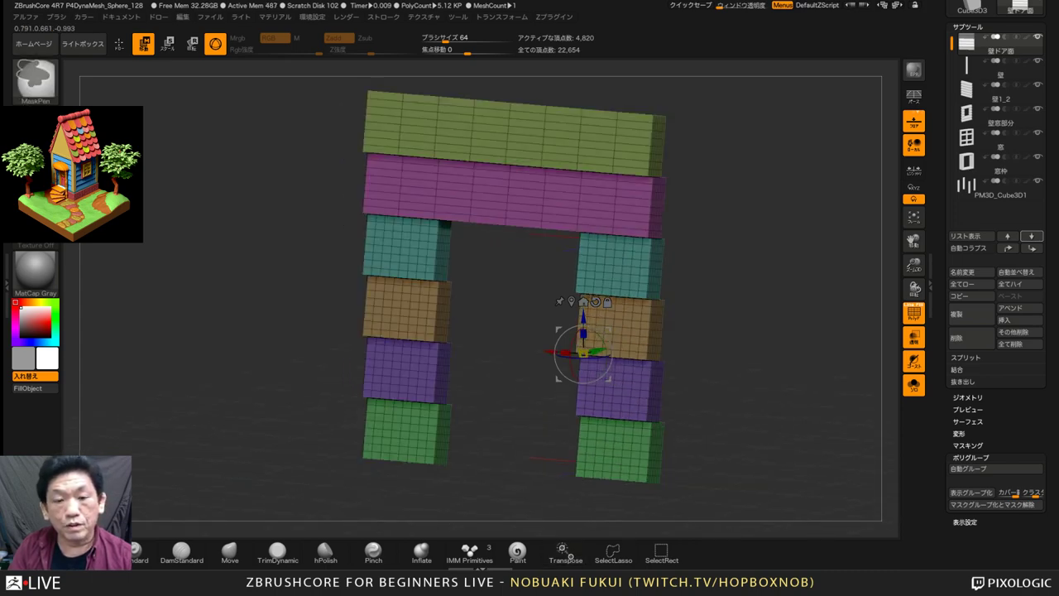
{"action": "left_click_drag", "start_coordinate": [248, 380], "coordinate": [245, 411]}
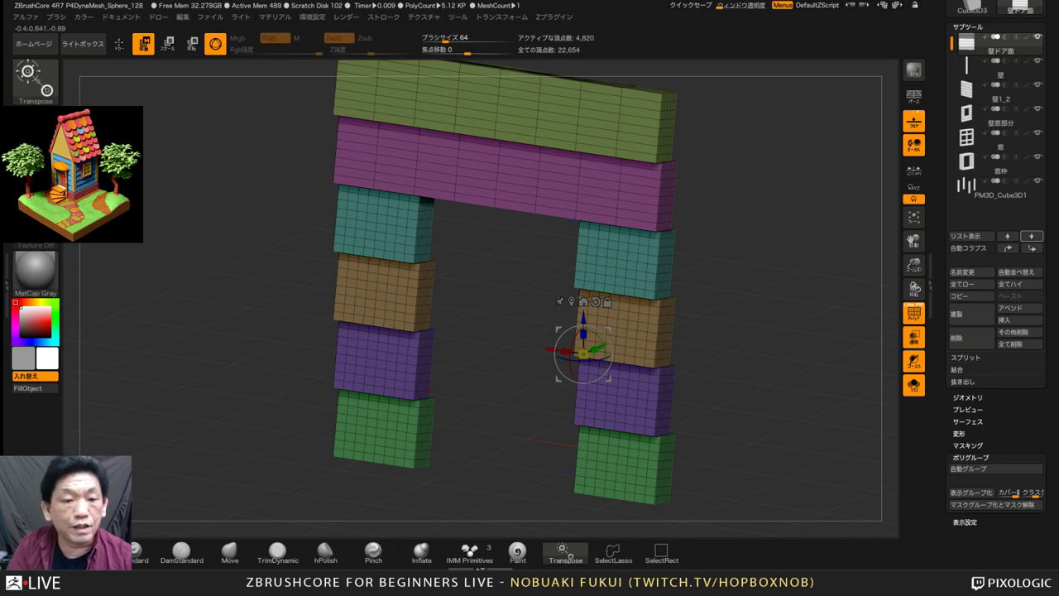
{"action": "left_click_drag", "start_coordinate": [264, 207], "coordinate": [293, 204]}
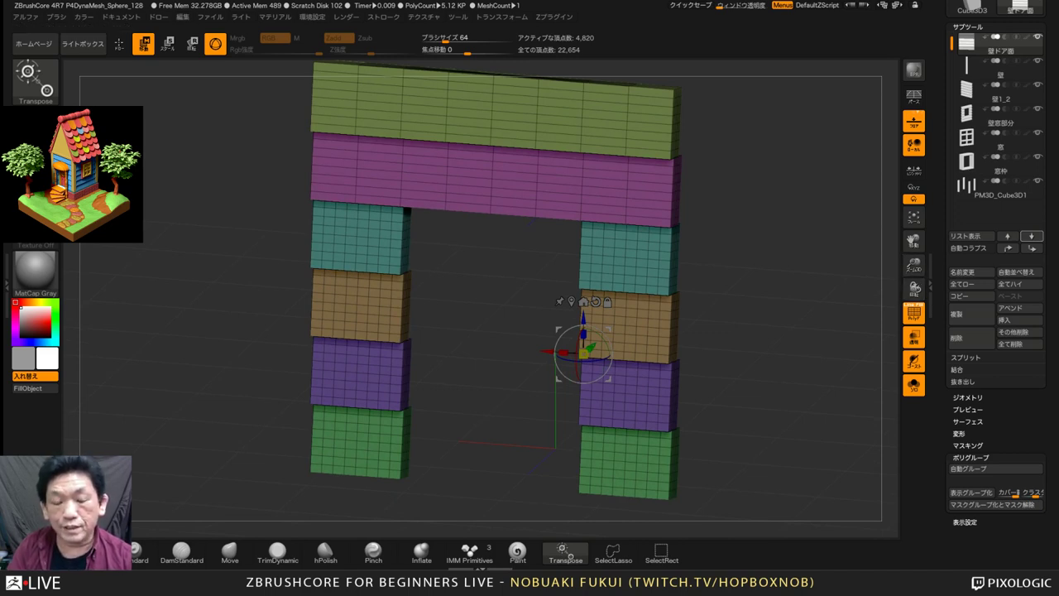
Make the 壁窓部分 wall the active subtool, leave Solo mode and turn off transparency to display the whole house
{"action": "left_click_drag", "start_coordinate": [265, 248], "coordinate": [249, 248]}
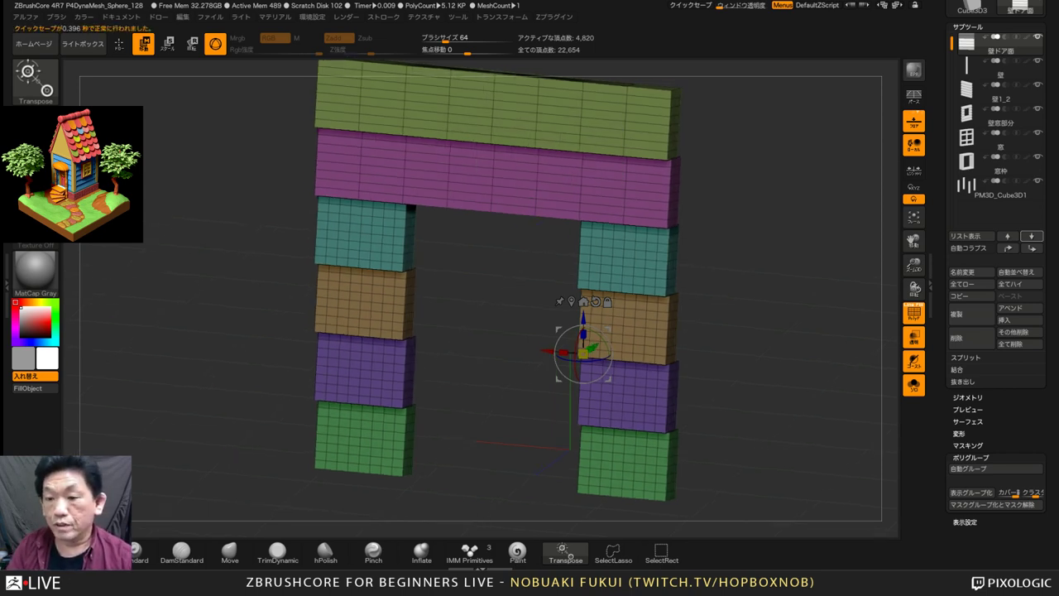
{"action": "left_click_drag", "start_coordinate": [1049, 297], "coordinate": [1049, 418]}
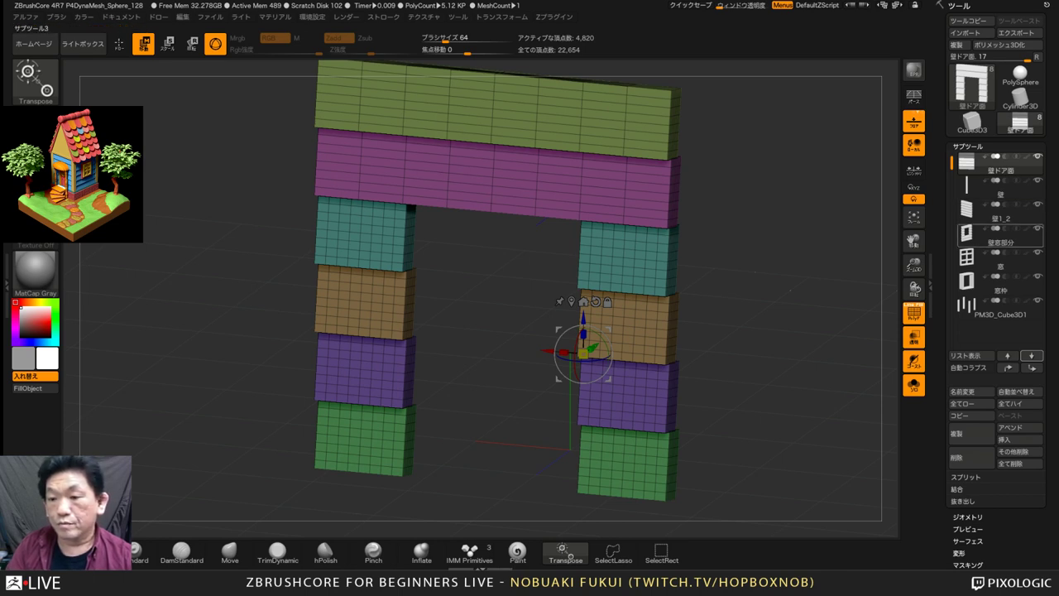
{"action": "mouse_move", "coordinate": [966, 235]}
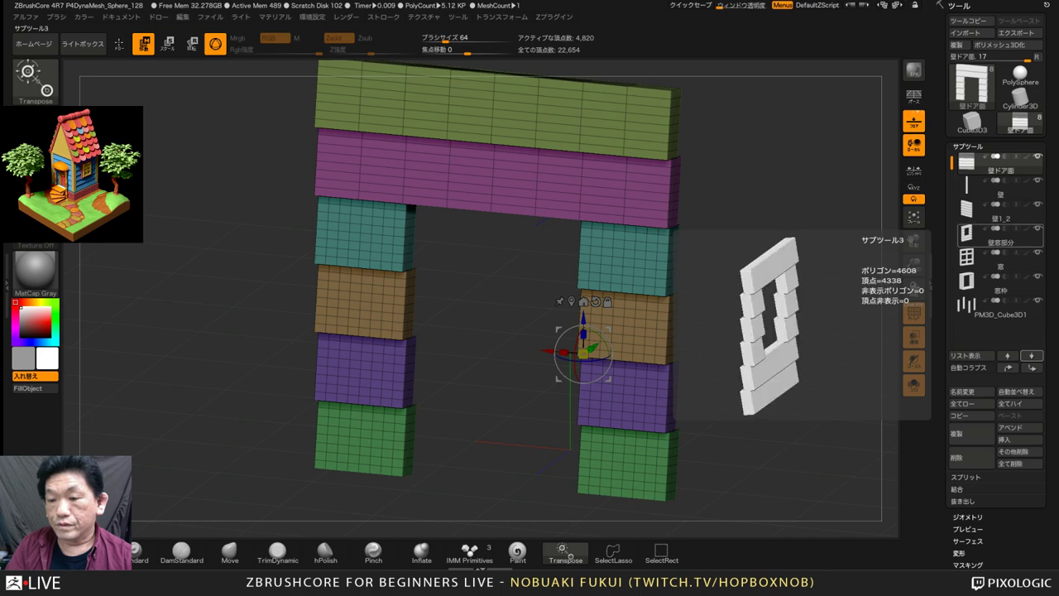
{"action": "left_click", "coordinate": [966, 234]}
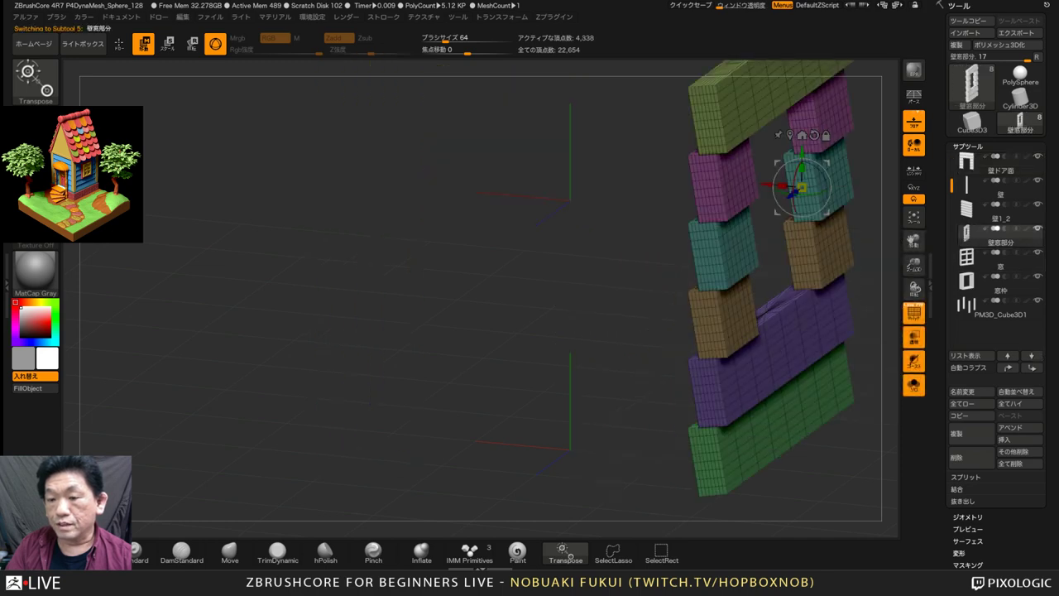
{"action": "left_click", "coordinate": [914, 385]}
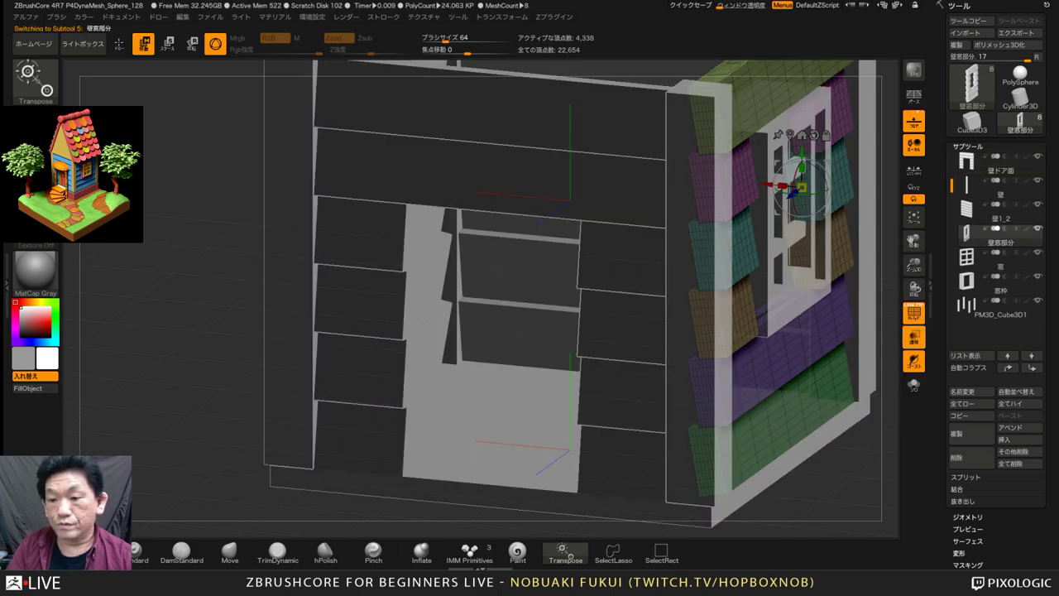
{"action": "left_click", "coordinate": [913, 336]}
{"action": "left_click_drag", "start_coordinate": [198, 356], "coordinate": [145, 362]}
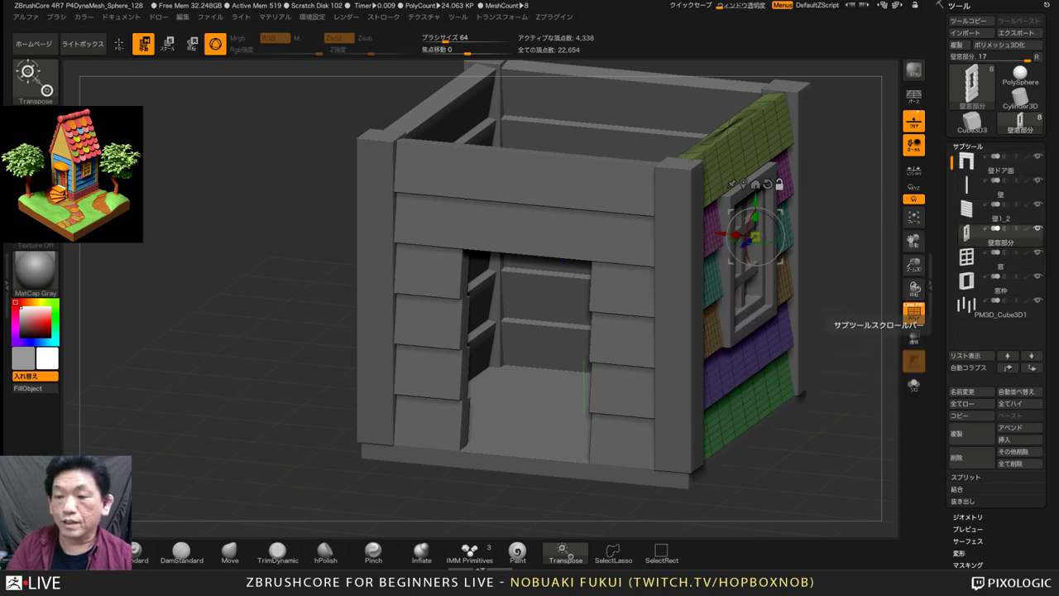
Insert a Cube3D subtool below 壁窓部分 and rename the new cube ドア枠
{"action": "mouse_move", "coordinate": [966, 257]}
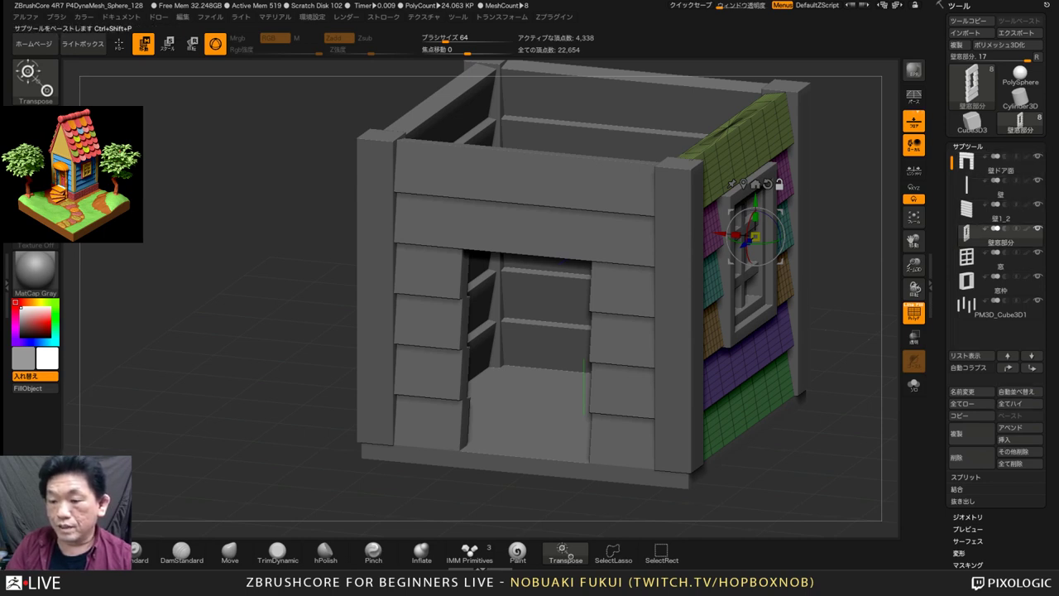
{"action": "left_click", "coordinate": [1010, 439]}
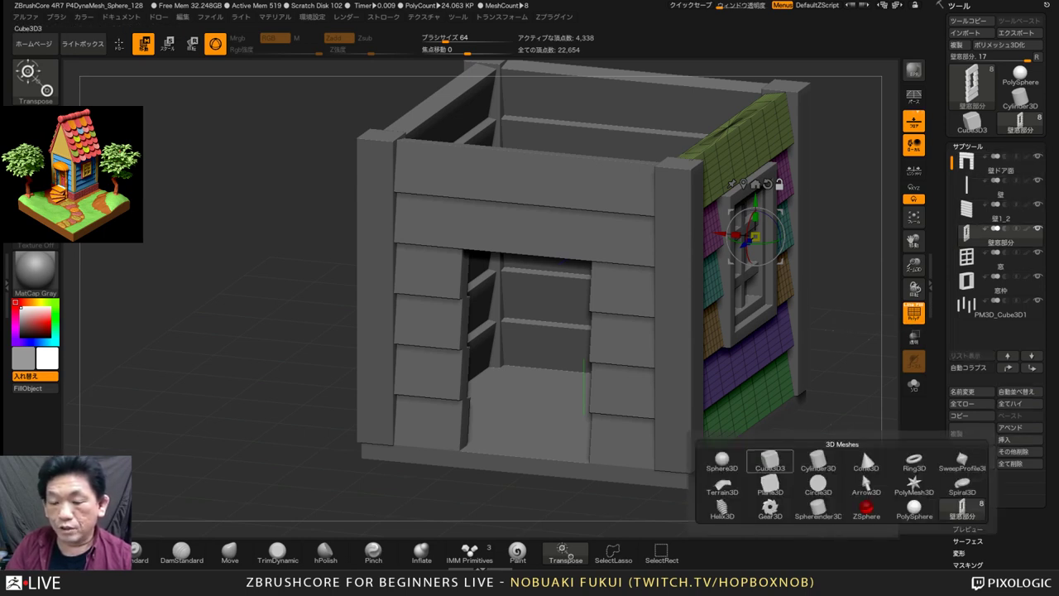
{"action": "left_click", "coordinate": [770, 460]}
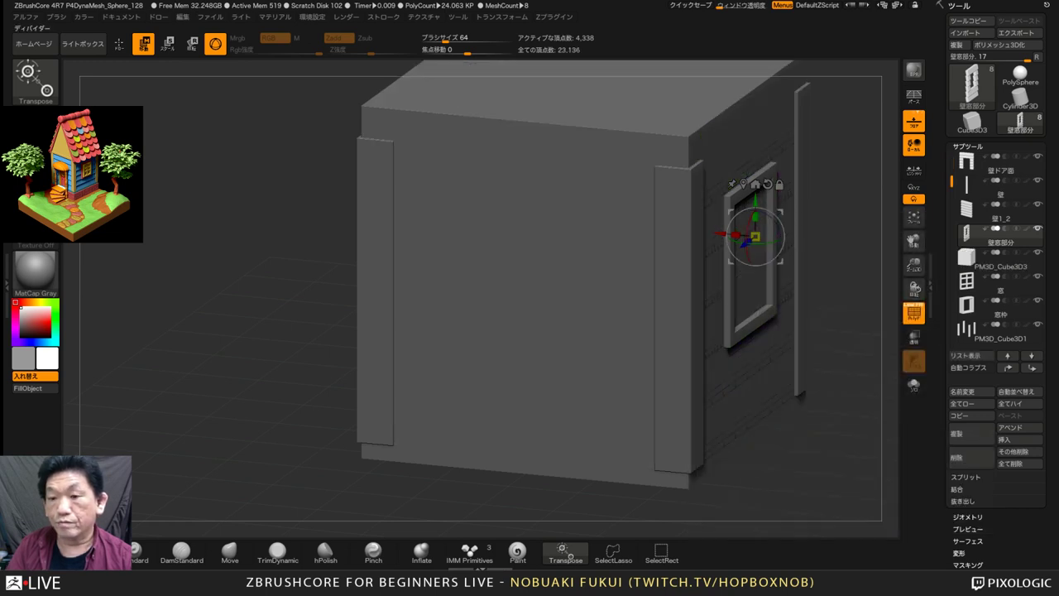
{"action": "left_click", "coordinate": [993, 258]}
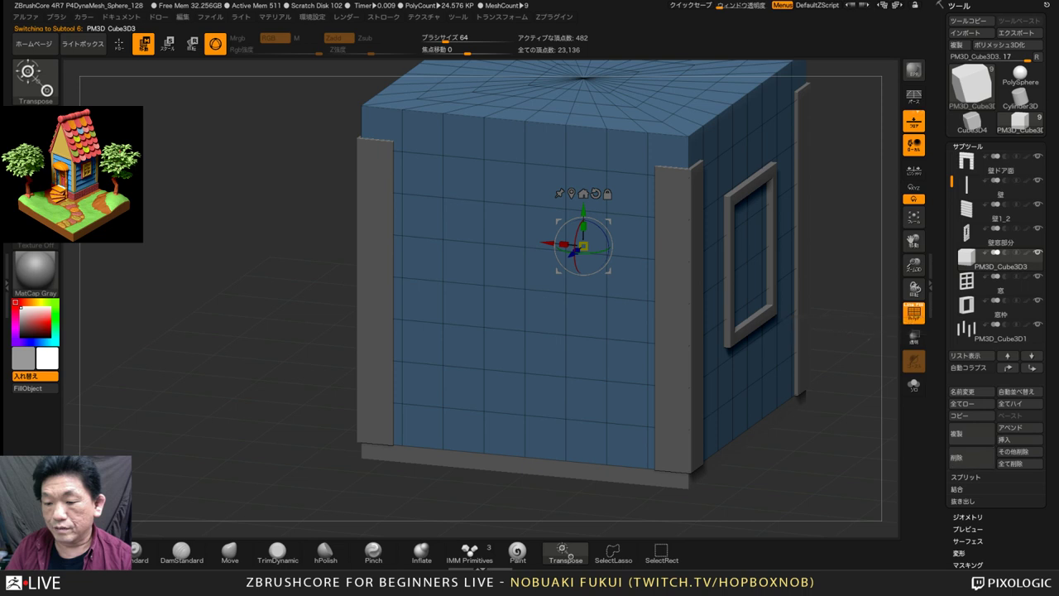
{"action": "left_click", "coordinate": [972, 392]}
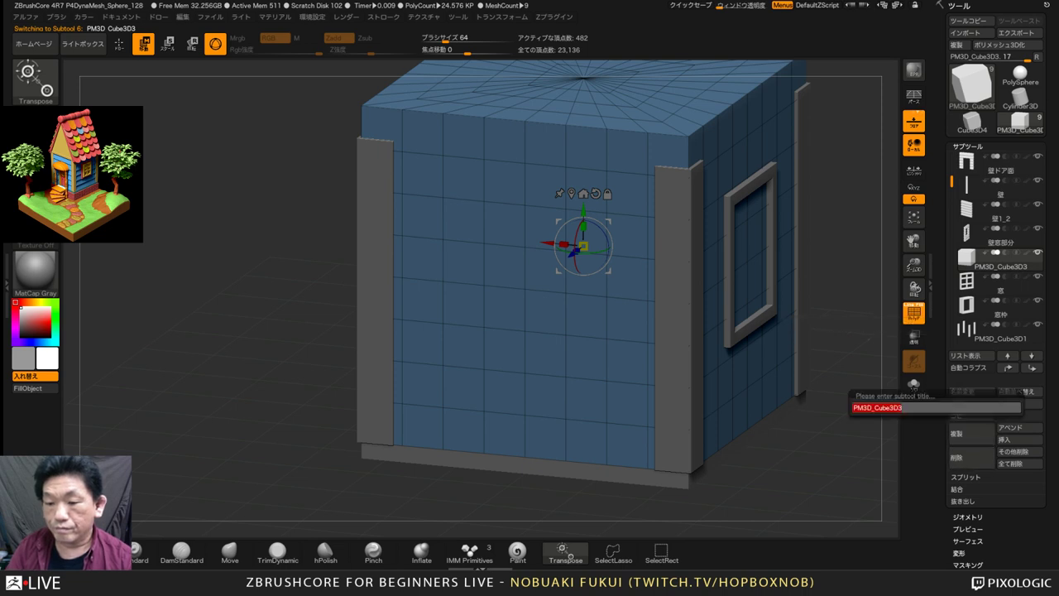
{"action": "type", "text": "ど"}
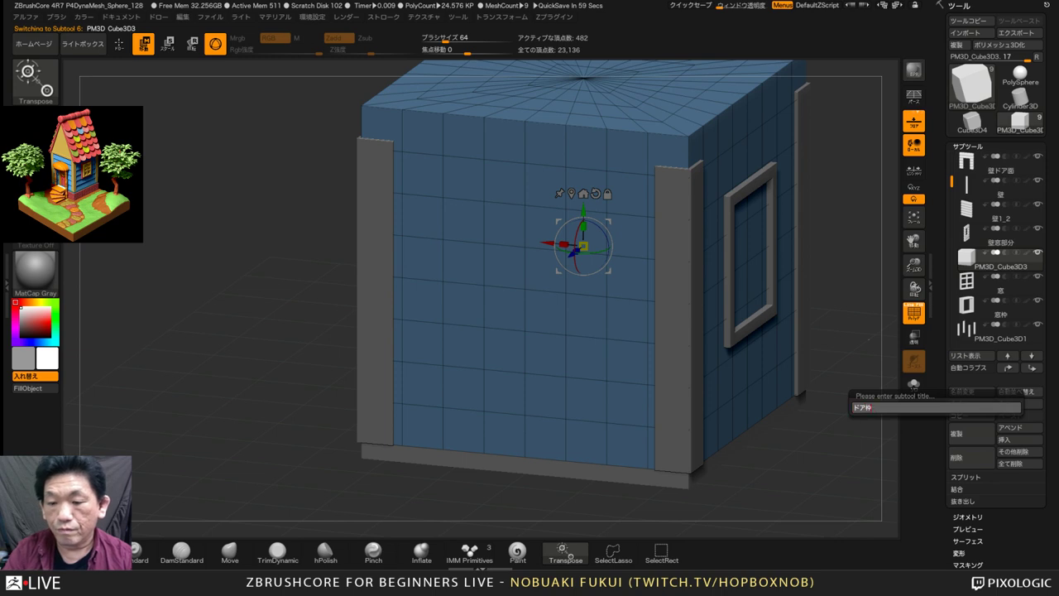
{"action": "key", "text": "Return"}
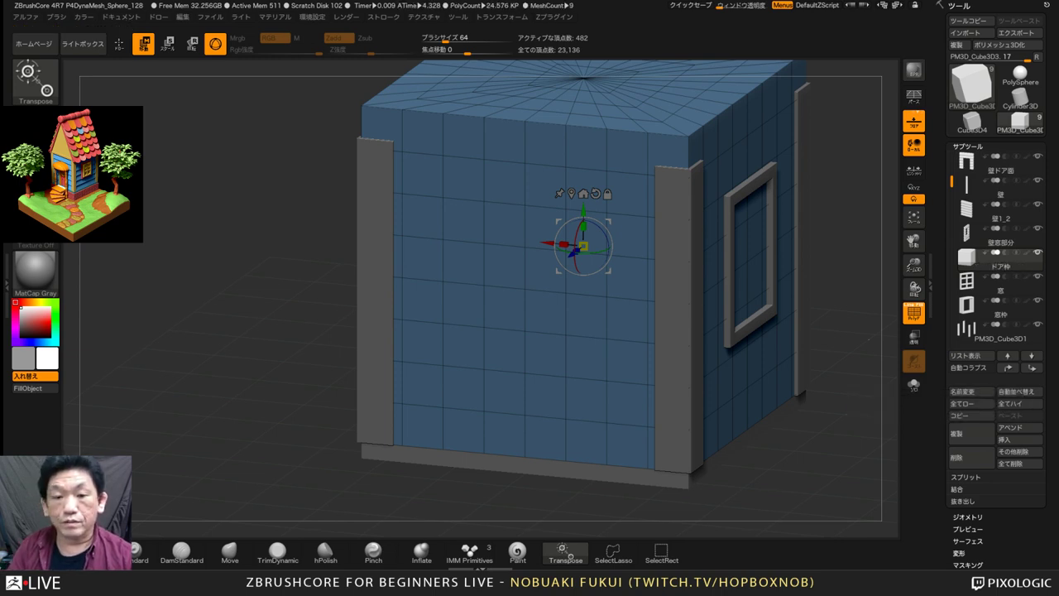
Isolate the ドア枠 cube in a side view, relocate its gizmo pivot to the bottom door-side edge, and show the other subtools again
{"action": "left_click_drag", "start_coordinate": [869, 339], "coordinate": [754, 422], "text": "alt"}
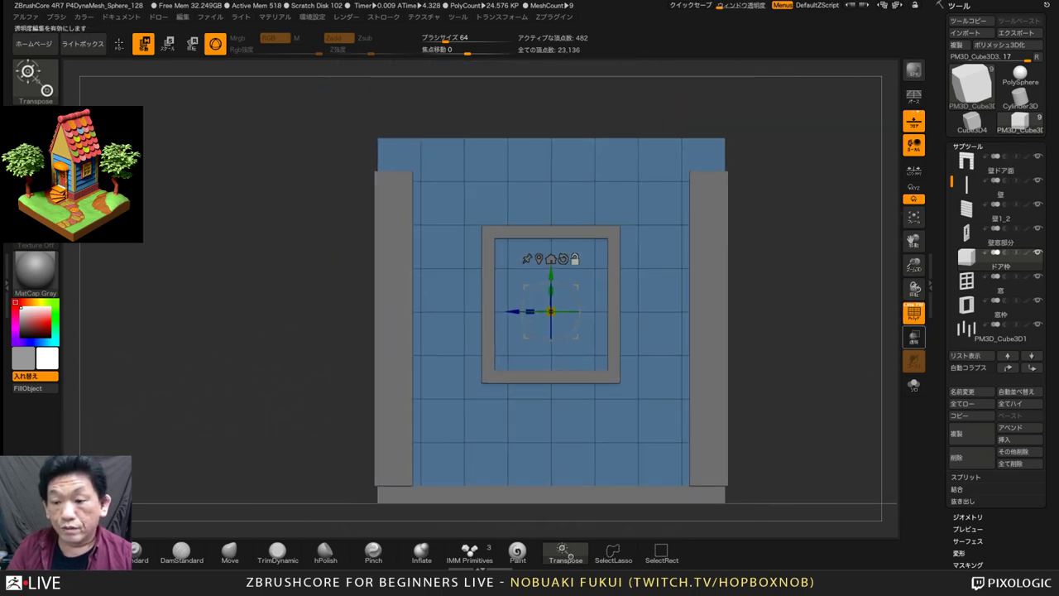
{"action": "left_click", "coordinate": [913, 384]}
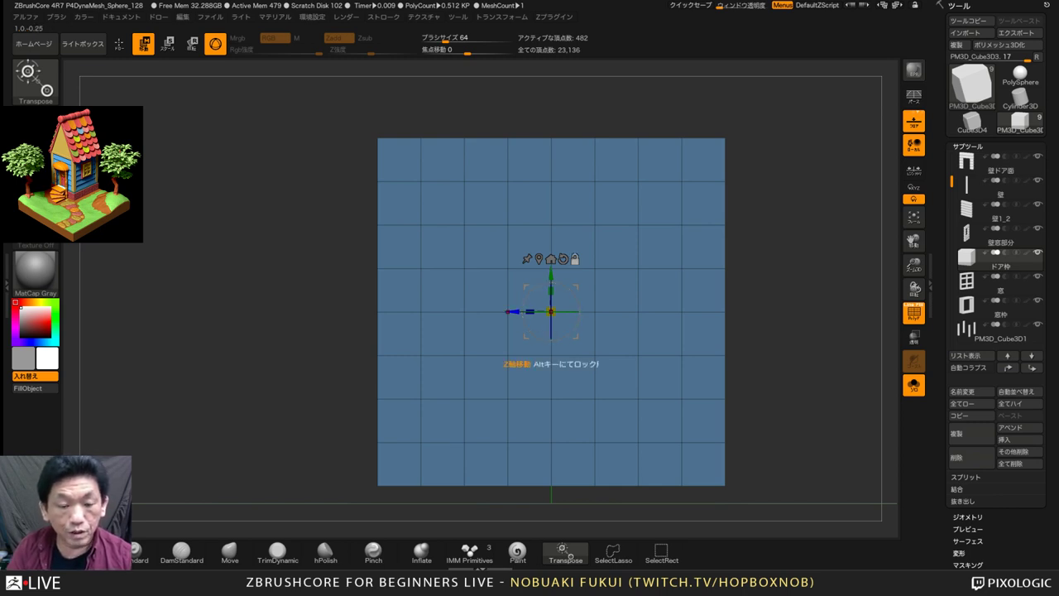
{"action": "left_click_drag", "start_coordinate": [550, 311], "coordinate": [376, 486], "text": "alt"}
{"action": "left_click_drag", "start_coordinate": [273, 372], "coordinate": [388, 401]}
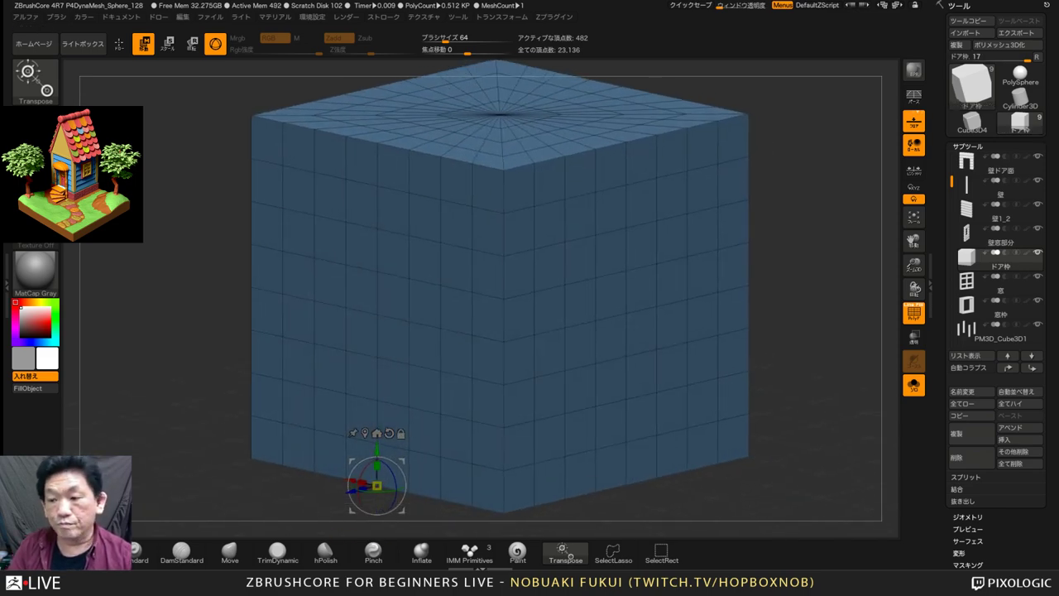
{"action": "left_click_drag", "start_coordinate": [811, 389], "coordinate": [837, 322], "text": "alt"}
{"action": "left_click", "coordinate": [914, 385]}
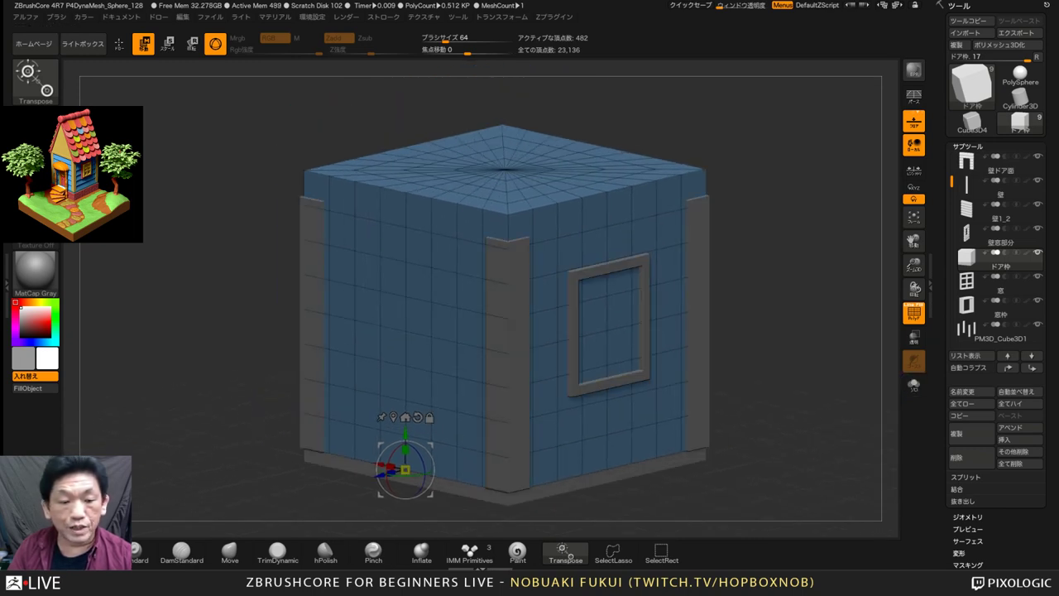
Scale the door-frame block uniformly down to the width of the doorway opening in the front wall
{"action": "left_click_drag", "start_coordinate": [405, 469], "coordinate": [386, 472]}
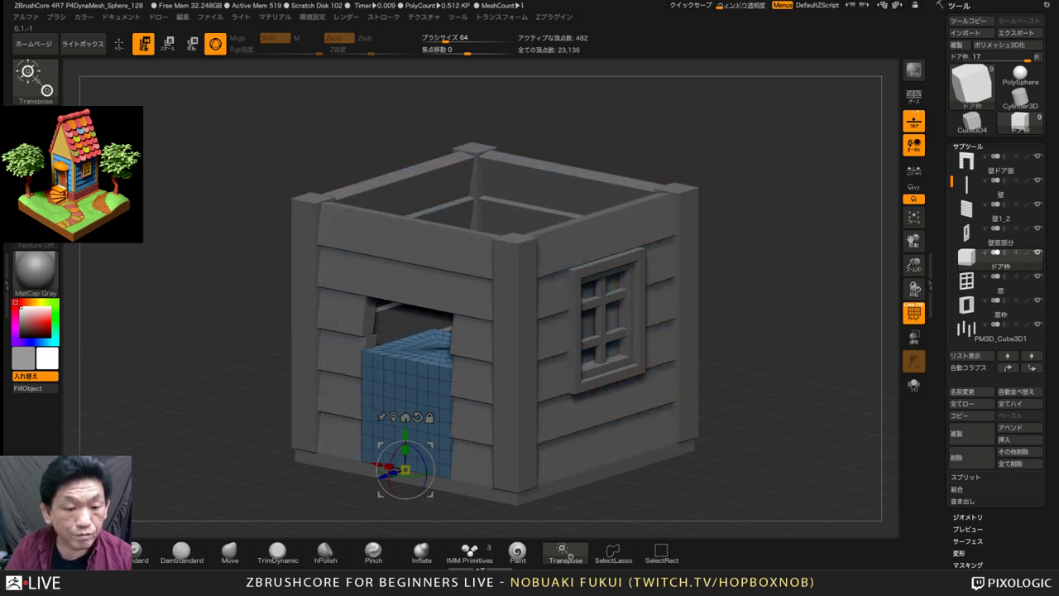
{"action": "left_click_drag", "start_coordinate": [770, 373], "coordinate": [836, 352]}
{"action": "left_click_drag", "start_coordinate": [769, 348], "coordinate": [666, 375]}
{"action": "left_click_drag", "start_coordinate": [265, 447], "coordinate": [194, 500], "text": "alt"}
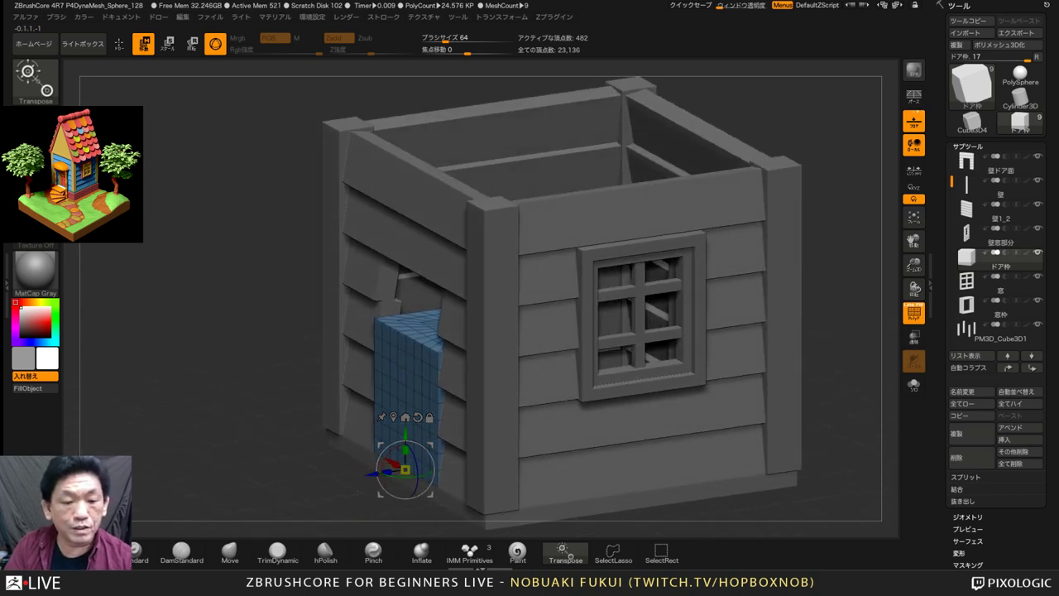
{"action": "left_click_drag", "start_coordinate": [207, 496], "coordinate": [277, 496]}
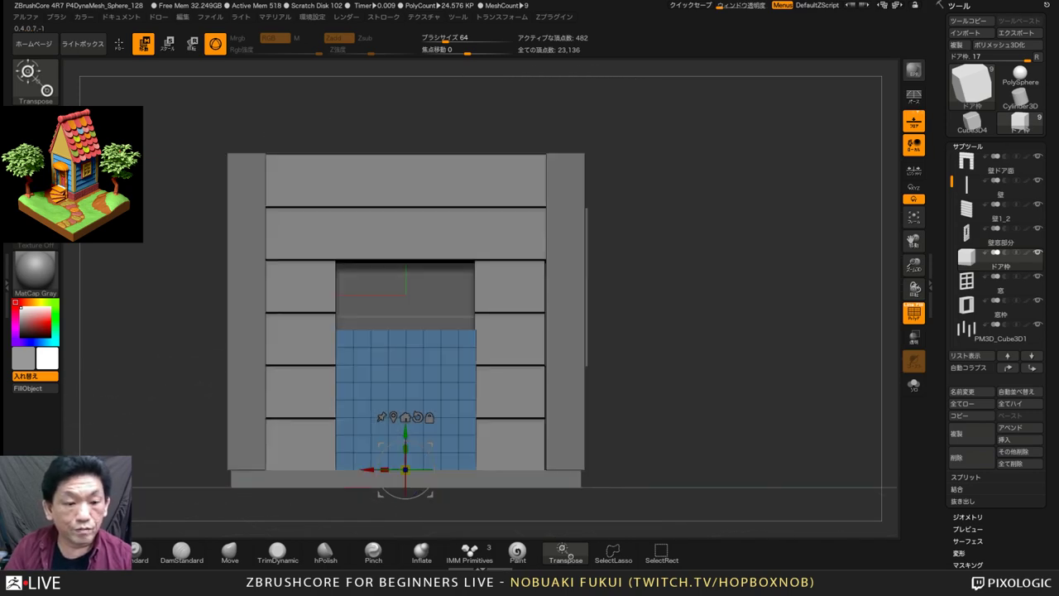
Stretch the door-frame block vertically until it fills the full height of the doorway opening
{"action": "left_click_drag", "start_coordinate": [186, 497], "coordinate": [195, 530]}
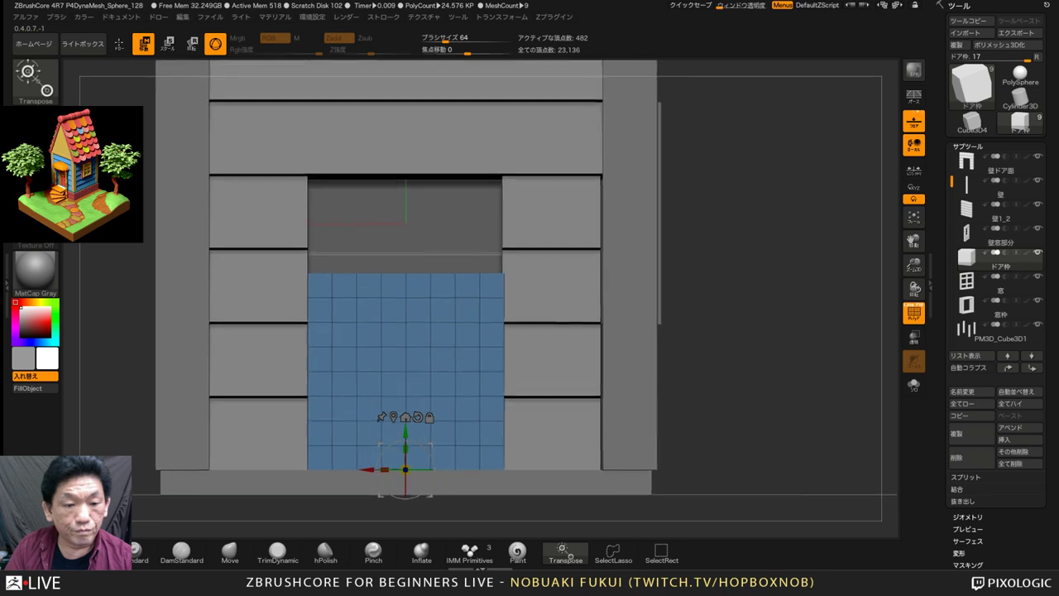
{"action": "left_click_drag", "start_coordinate": [504, 370], "coordinate": [560, 358], "text": "alt"}
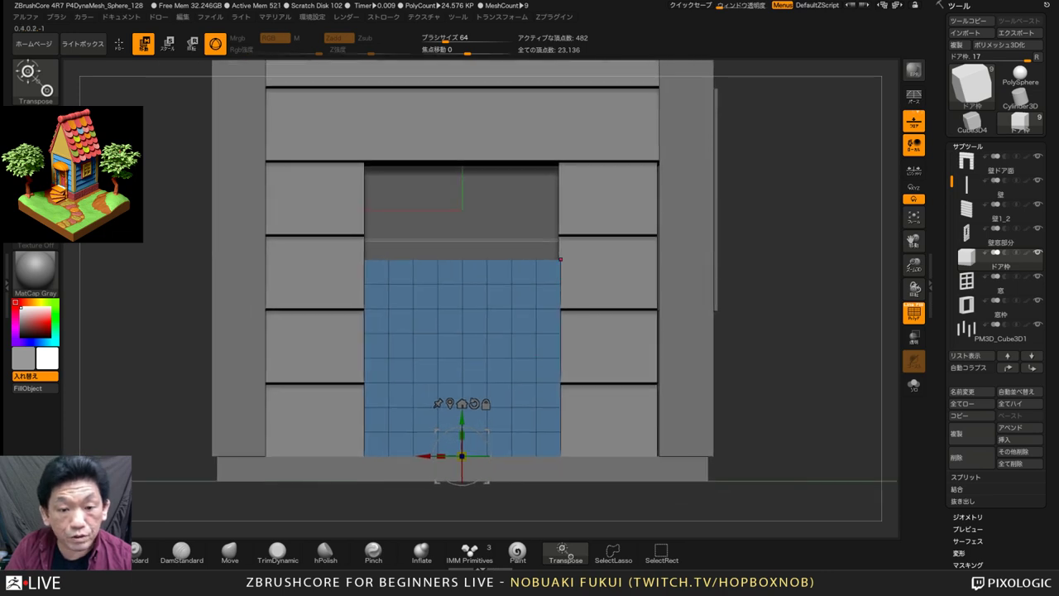
{"action": "left_click_drag", "start_coordinate": [566, 360], "coordinate": [579, 406], "text": "alt"}
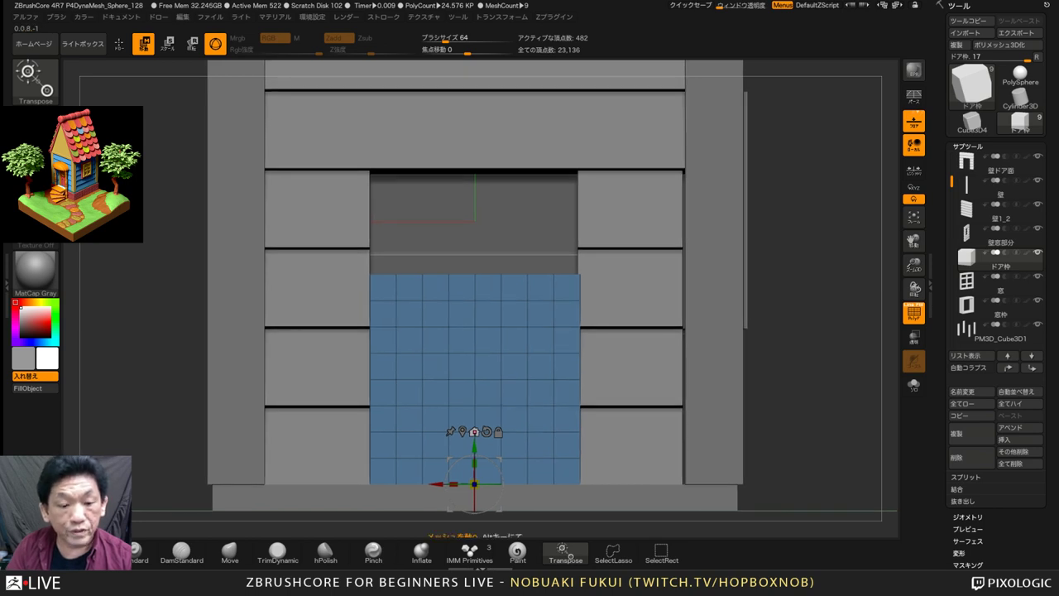
{"action": "mouse_move", "coordinate": [474, 464]}
{"action": "left_mouse_down"}
{"action": "mouse_move", "coordinate": [474, 474]}
{"action": "mouse_move", "coordinate": [474, 456]}
{"action": "left_mouse_up"}
{"action": "key", "text": "ctrl+z"}
{"action": "left_click_drag", "start_coordinate": [827, 389], "coordinate": [736, 414]}
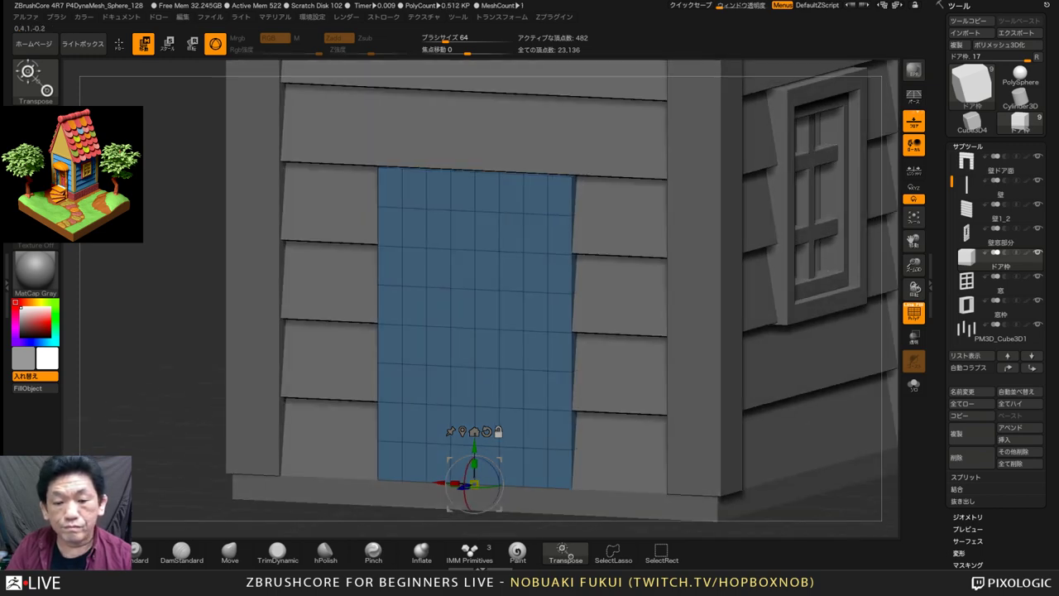
Turn on transparency and flatten the door-frame block's depth into a thin slab within the doorway
{"action": "left_click_drag", "start_coordinate": [827, 463], "coordinate": [748, 443], "text": "alt"}
{"action": "left_click", "coordinate": [914, 337]}
{"action": "left_click_drag", "start_coordinate": [811, 414], "coordinate": [786, 375], "text": "alt"}
{"action": "left_click_drag", "start_coordinate": [436, 453], "coordinate": [466, 439]}
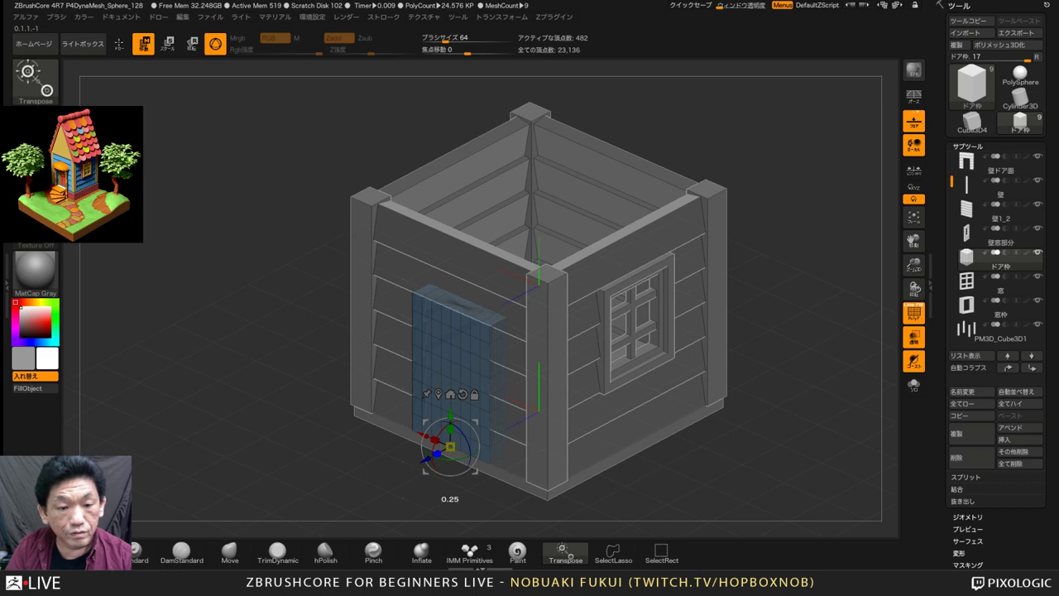
{"action": "mouse_move", "coordinate": [774, 464]}
{"action": "left_mouse_down"}
{"action": "mouse_move", "coordinate": [815, 414]}
{"action": "mouse_move", "coordinate": [819, 438]}
{"action": "mouse_move", "coordinate": [760, 479]}
{"action": "left_mouse_up"}
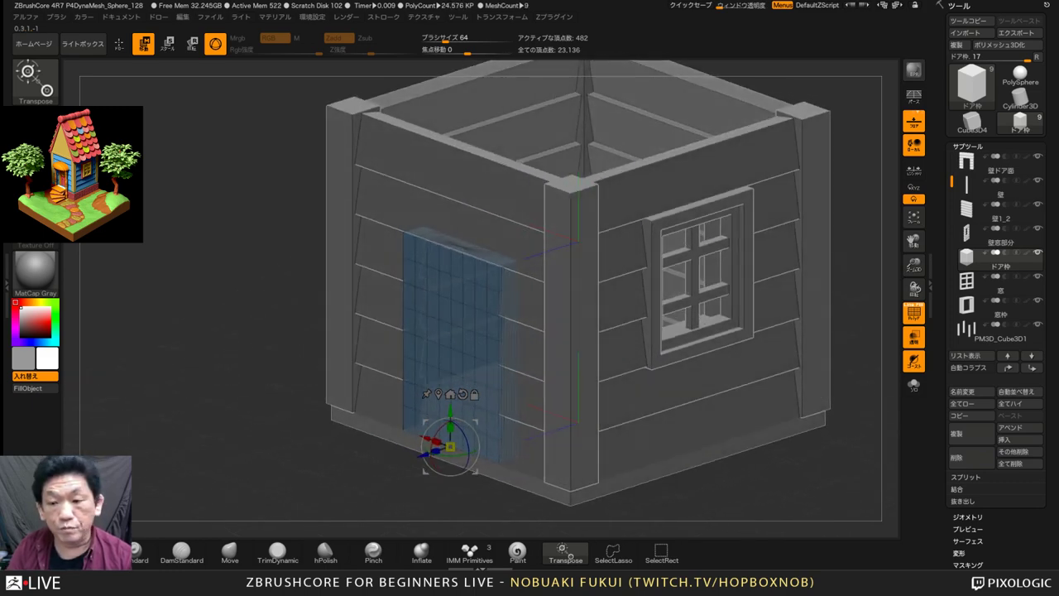
Isolate the door slab and remesh it with DynaMesh at resolution 128
{"action": "left_click", "coordinate": [913, 385]}
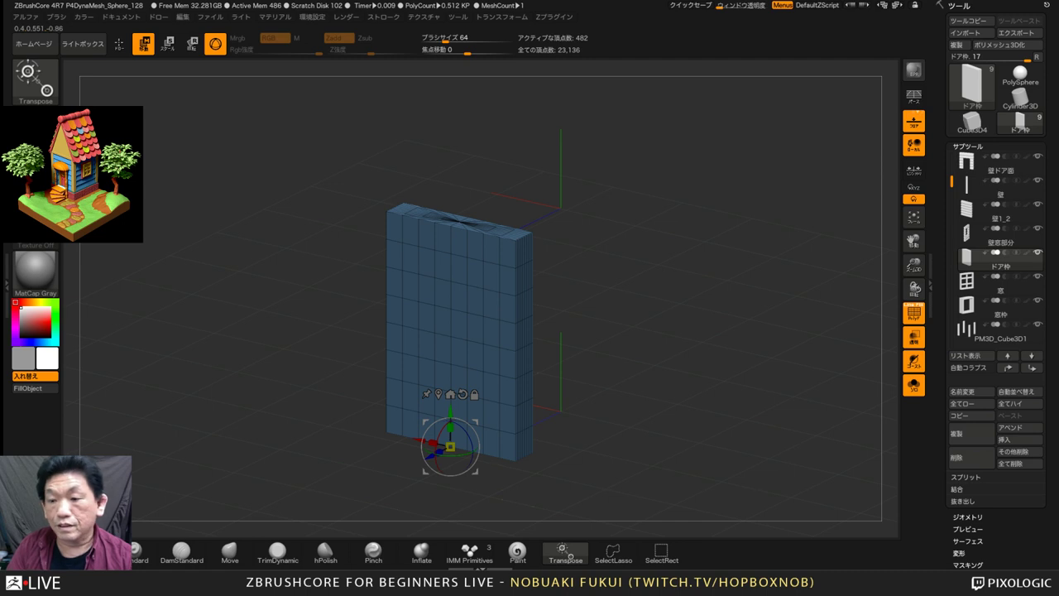
{"action": "left_click_drag", "start_coordinate": [1014, 530], "coordinate": [1014, 266]}
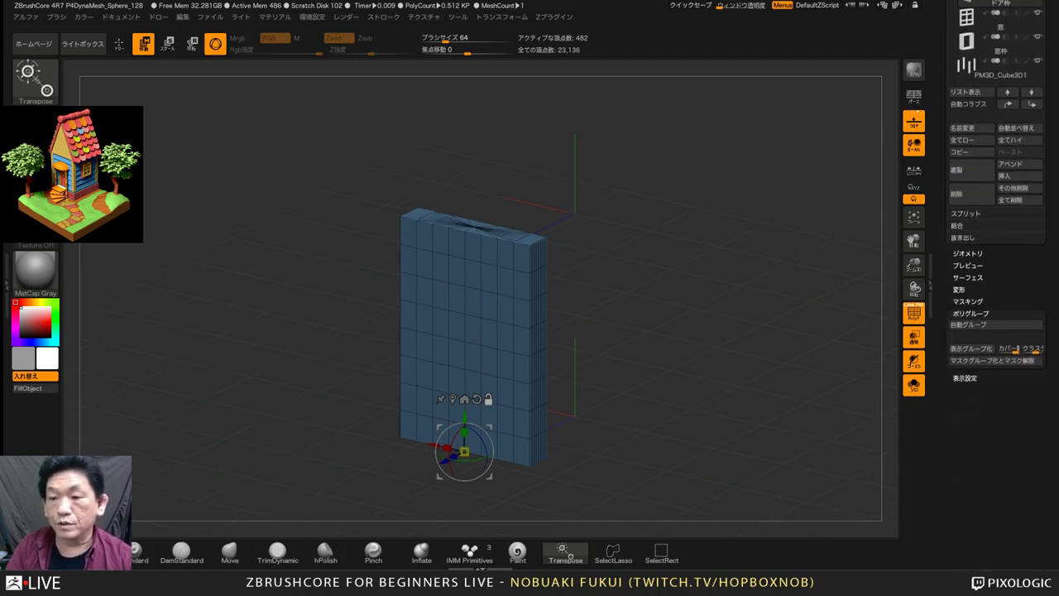
{"action": "left_click", "coordinate": [968, 254]}
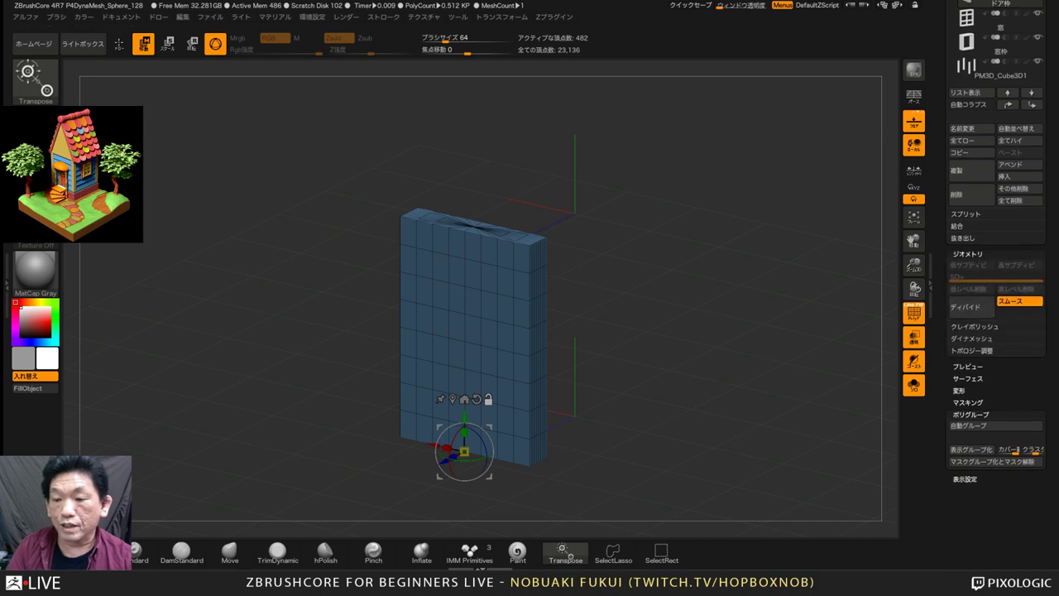
{"action": "left_click", "coordinate": [971, 338]}
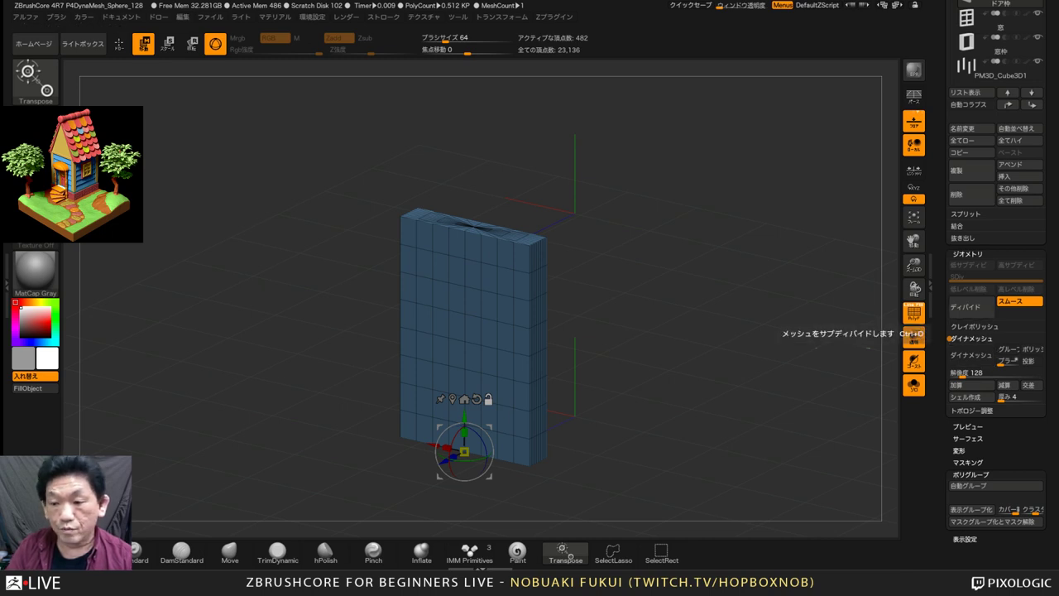
{"action": "left_click", "coordinate": [970, 355]}
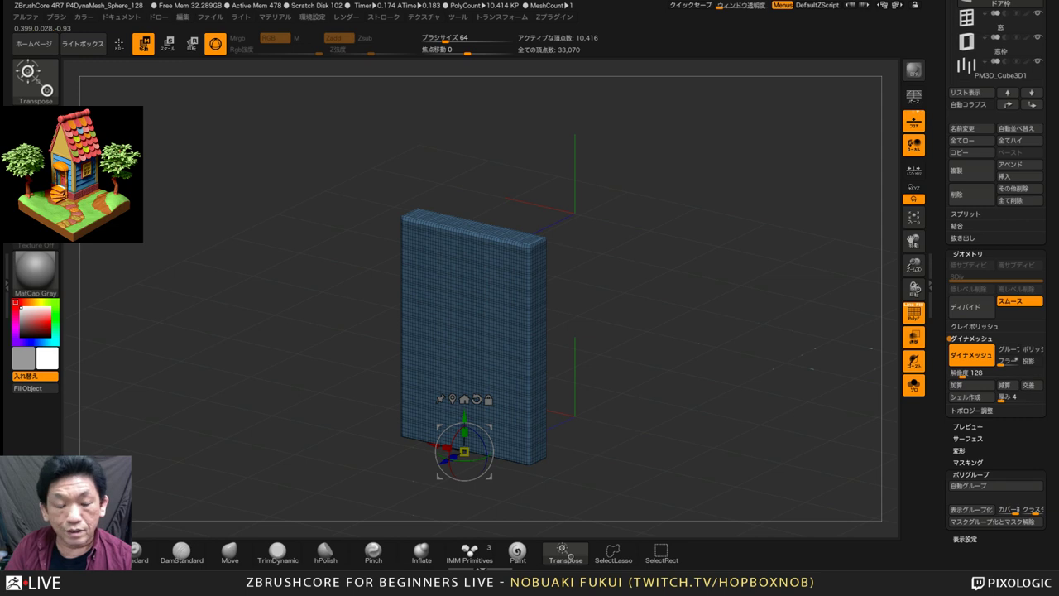
{"action": "left_click_drag", "start_coordinate": [728, 356], "coordinate": [710, 359]}
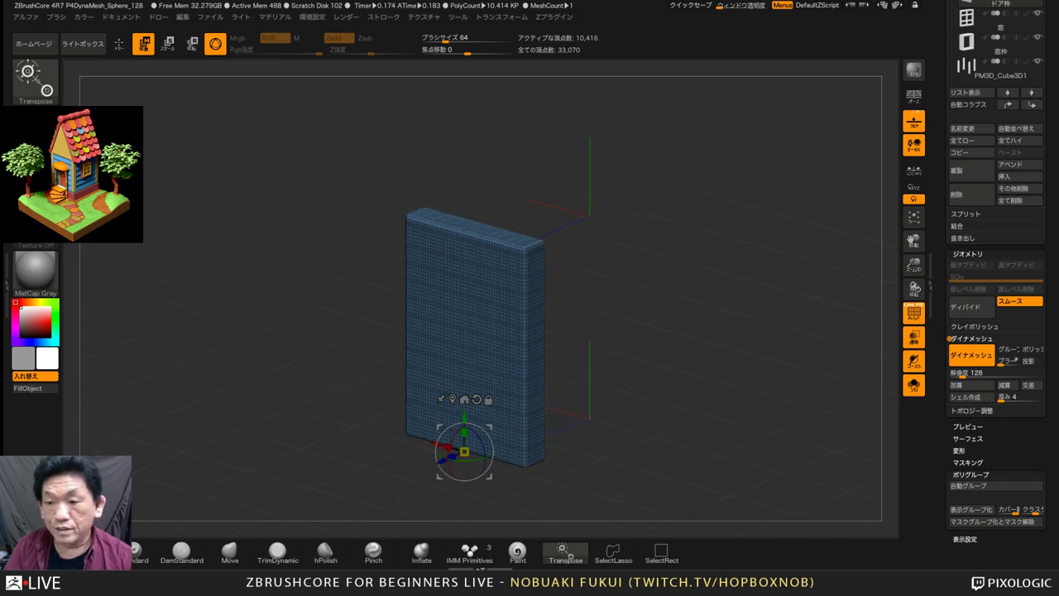
{"action": "left_click_drag", "start_coordinate": [1049, 240], "coordinate": [1049, 308]}
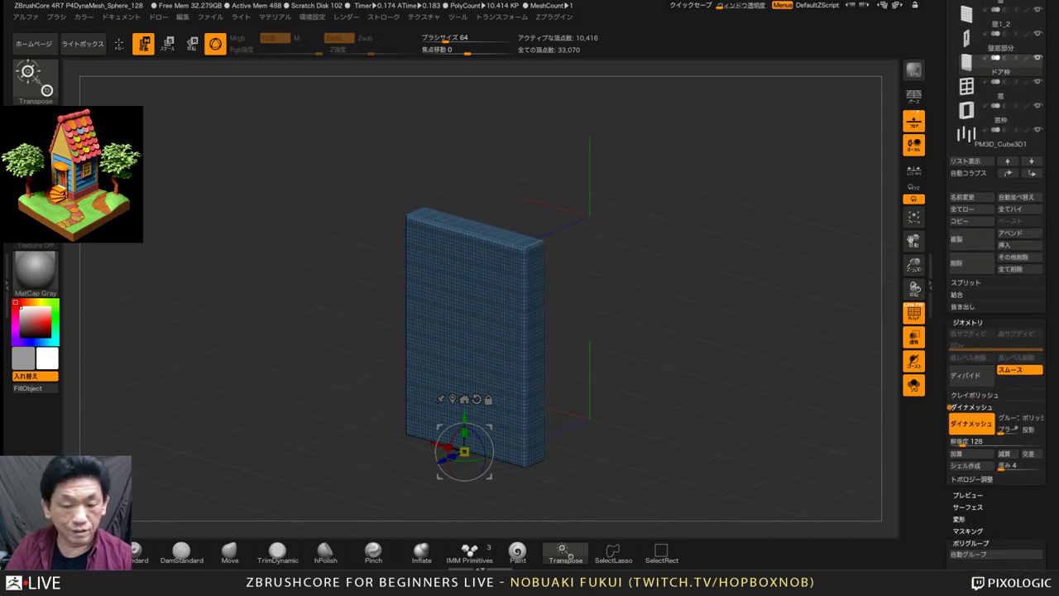
{"action": "scroll", "coordinate": [997, 285], "scroll_direction": "up", "scroll_amount": 4}
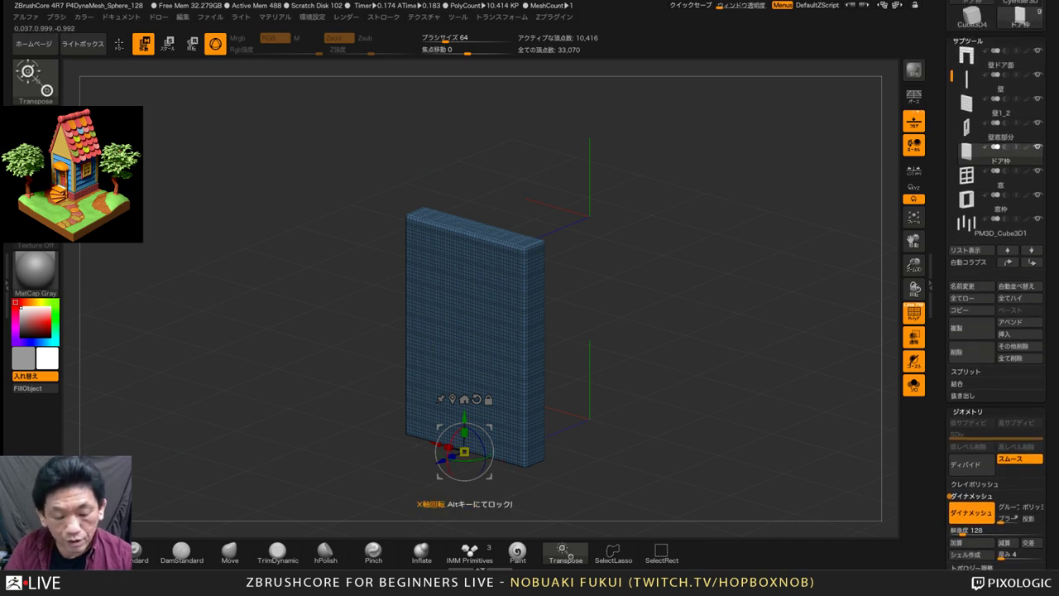
{"action": "left_click_drag", "start_coordinate": [446, 455], "coordinate": [410, 470], "text": "ctrl"}
{"action": "key", "text": "ctrl+z"}
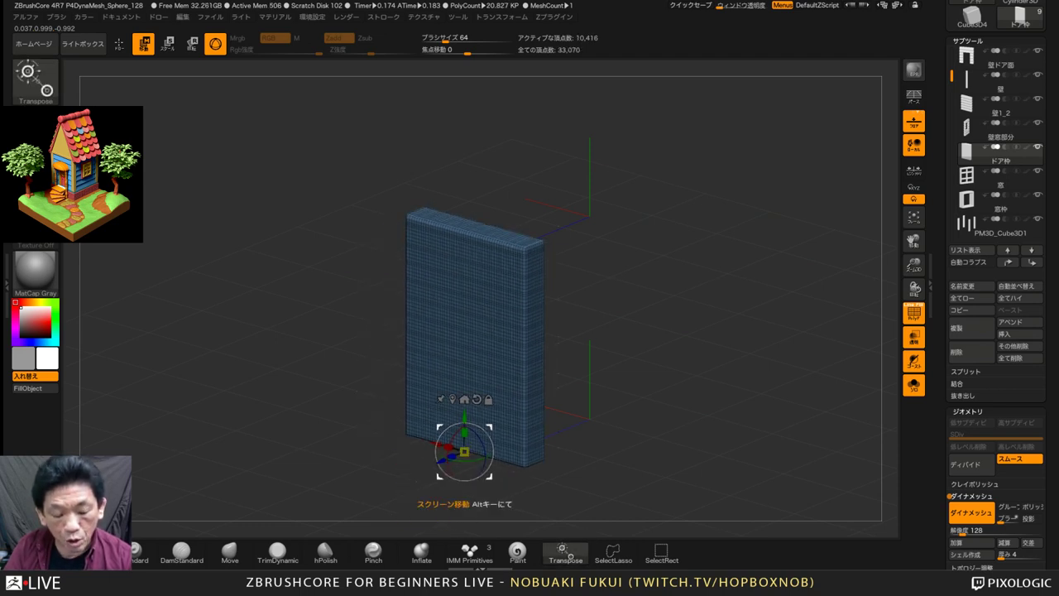
{"action": "key", "text": "ctrl"}
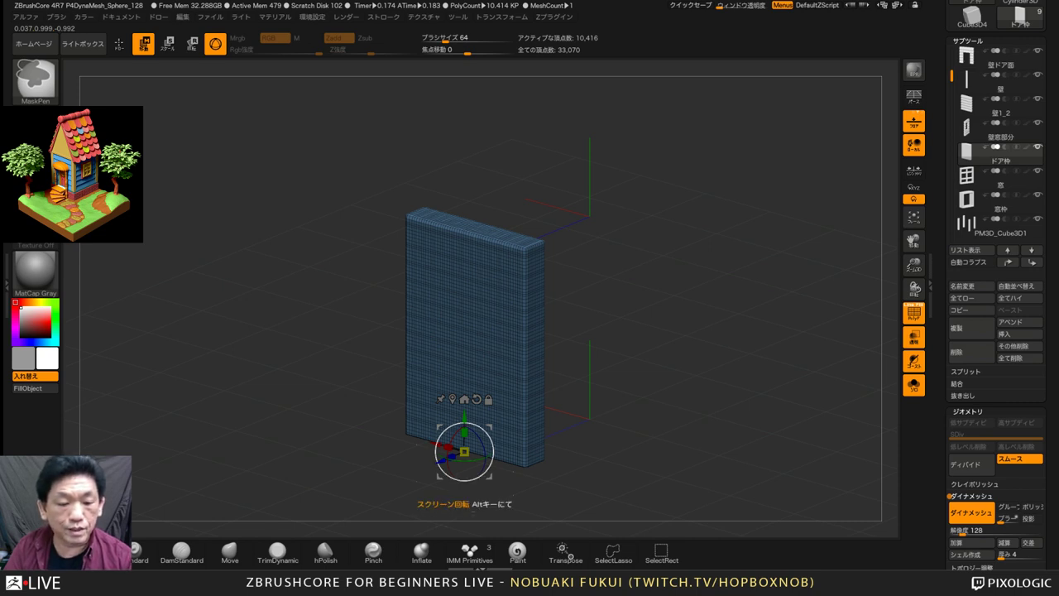
{"action": "left_click_drag", "start_coordinate": [437, 460], "coordinate": [434, 459], "text": "ctrl"}
{"action": "key", "text": "ctrl+z"}
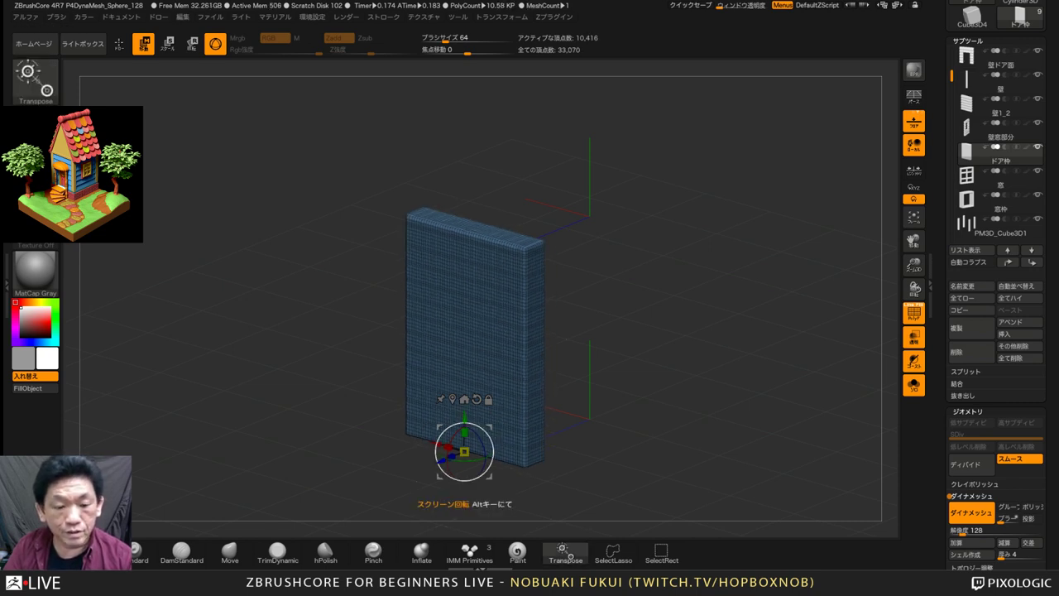
Duplicate the slab, offset the copy in front of the masked original, and scale the copy down uniformly
{"action": "key", "text": "ctrl"}
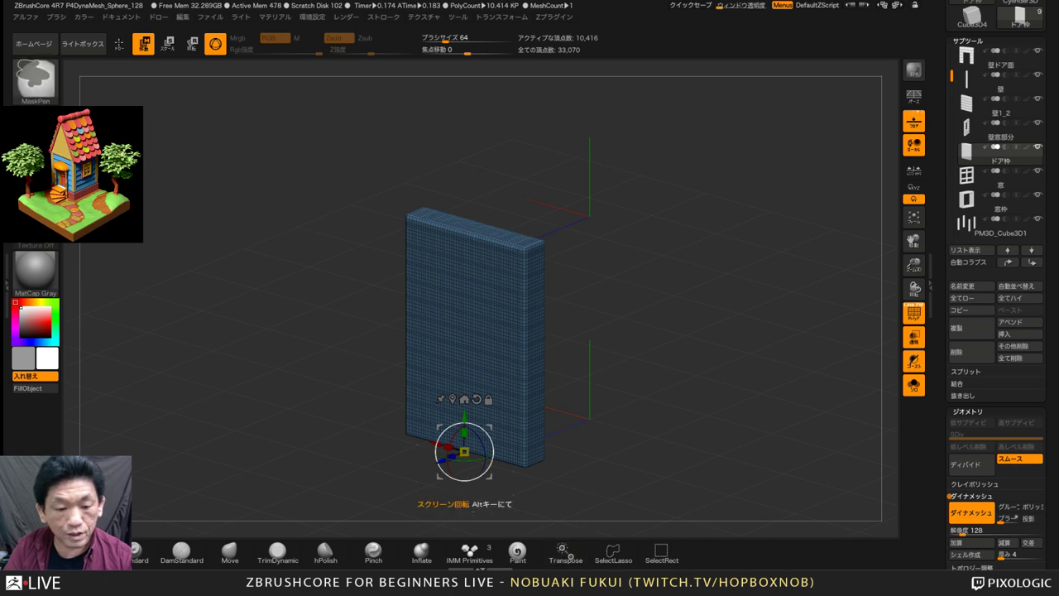
{"action": "left_click_drag", "start_coordinate": [445, 458], "coordinate": [419, 467], "text": "ctrl"}
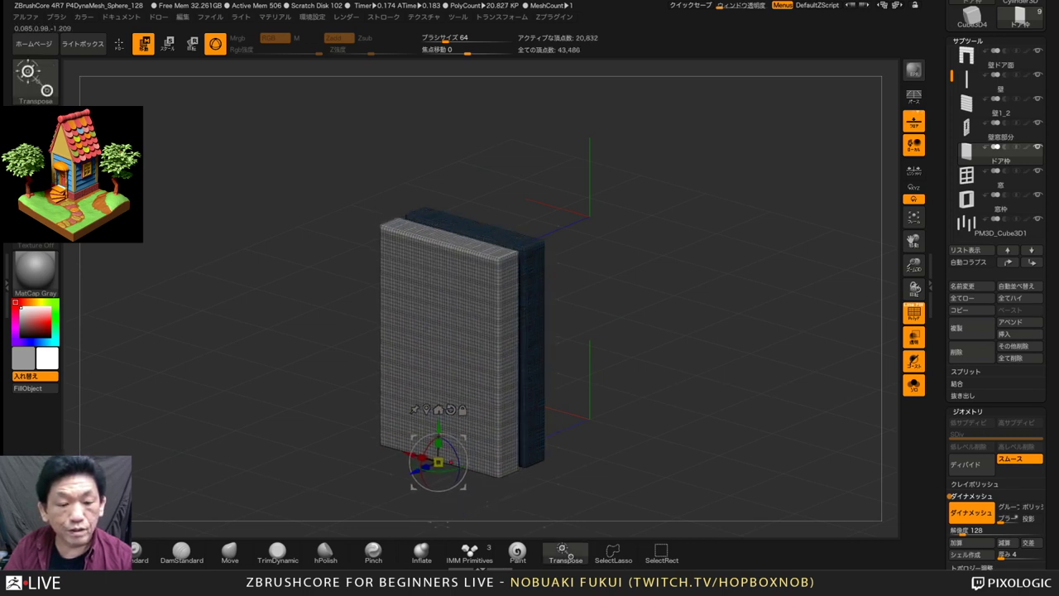
{"action": "left_click_drag", "start_coordinate": [556, 398], "coordinate": [437, 435], "text": "shift"}
{"action": "key", "text": "ctrl+z"}
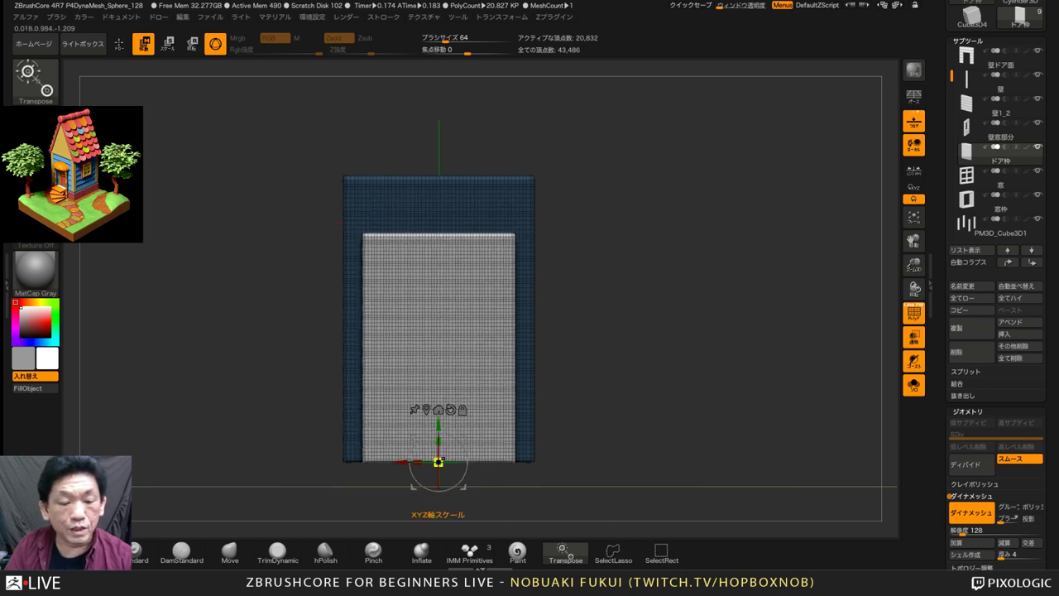
Stretch the copy taller and extend its depth so it passes completely through the original slab
{"action": "left_click_drag", "start_coordinate": [339, 221], "coordinate": [426, 235], "text": "alt"}
{"action": "left_click_drag", "start_coordinate": [522, 454], "coordinate": [523, 436]}
{"action": "left_click_drag", "start_coordinate": [703, 438], "coordinate": [611, 470]}
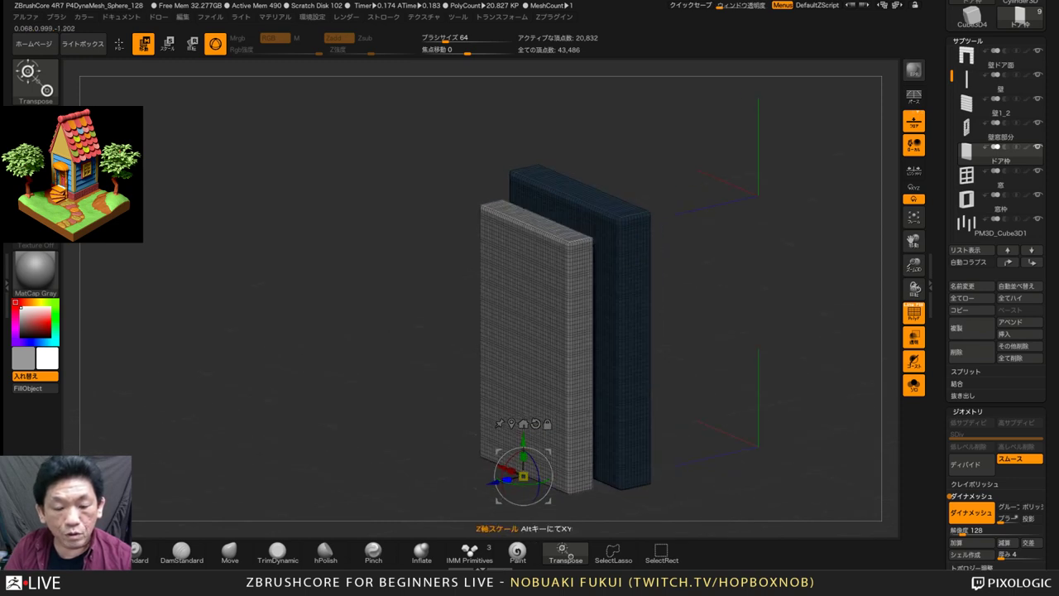
{"action": "left_click_drag", "start_coordinate": [507, 479], "coordinate": [419, 496]}
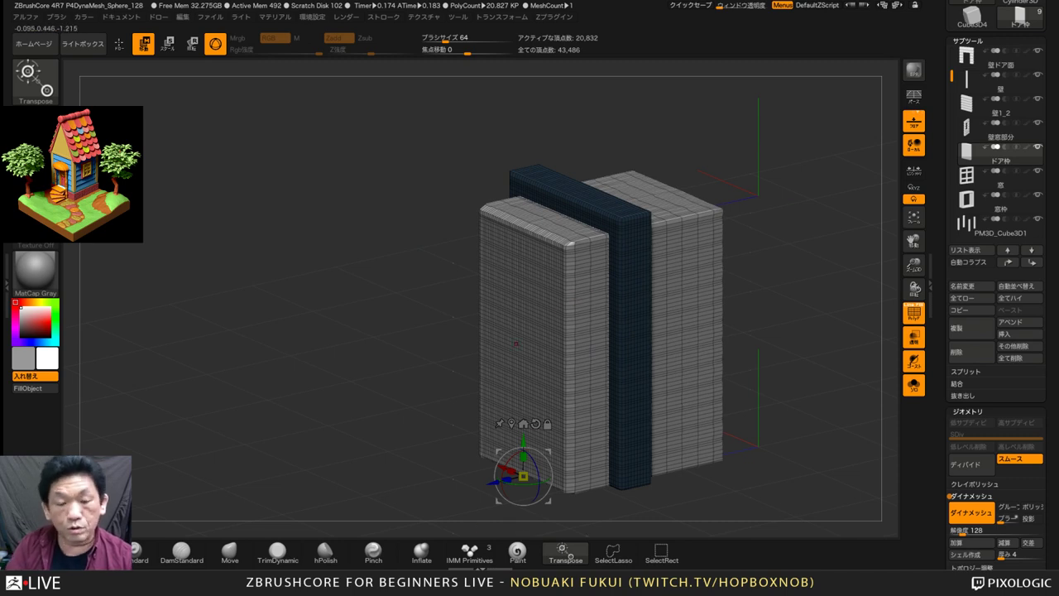
{"action": "left_click_drag", "start_coordinate": [351, 292], "coordinate": [437, 349]}
Try to subtract the inner block from the slab by clearing the mask and remeshing with DynaMesh
{"action": "left_click_drag", "start_coordinate": [829, 324], "coordinate": [808, 329]}
{"action": "left_click_drag", "start_coordinate": [808, 329], "coordinate": [864, 379], "text": "ctrl"}
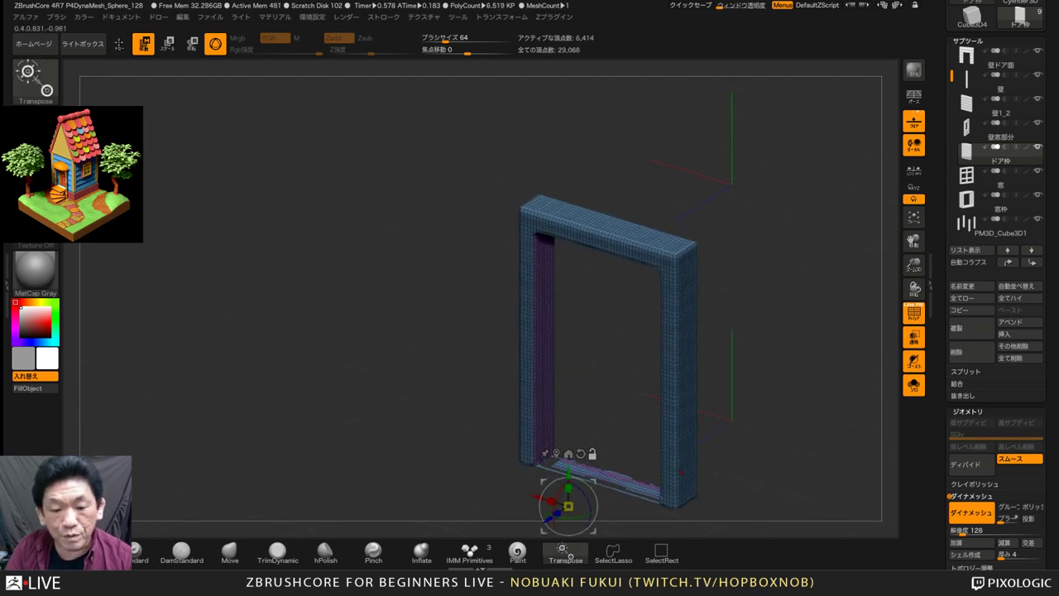
{"action": "left_click_drag", "start_coordinate": [681, 473], "coordinate": [639, 465], "text": "alt"}
{"action": "key", "text": "ctrl+z"}
{"action": "left_click", "coordinate": [638, 301], "text": "ctrl"}
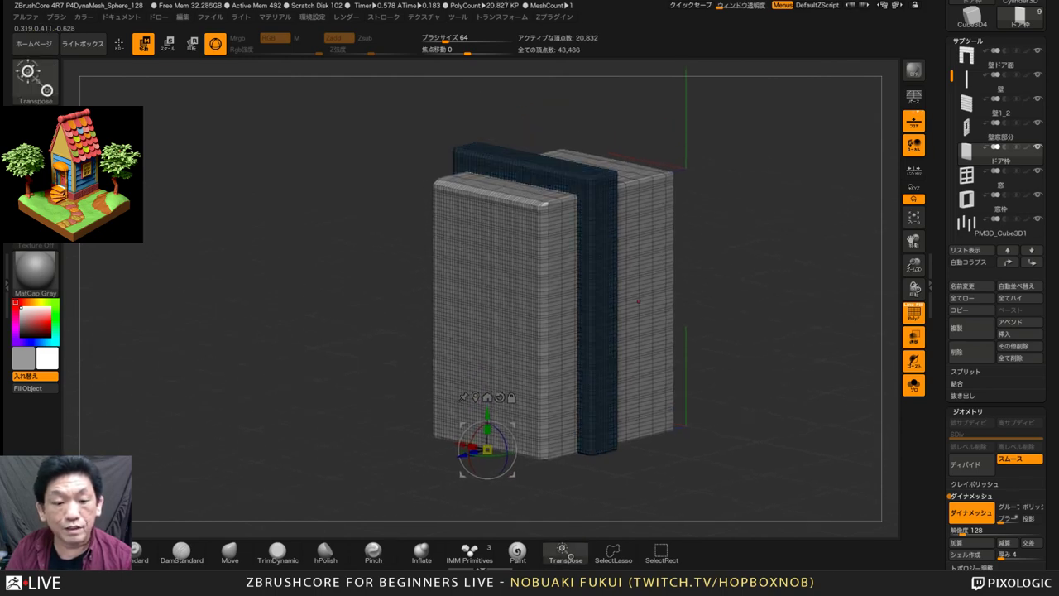
Lower the inner block slightly past the slab's bottom edge and stretch its height towards the slab's top
{"action": "left_click_drag", "start_coordinate": [487, 414], "coordinate": [488, 417]}
{"action": "left_click_drag", "start_coordinate": [581, 494], "coordinate": [566, 401]}
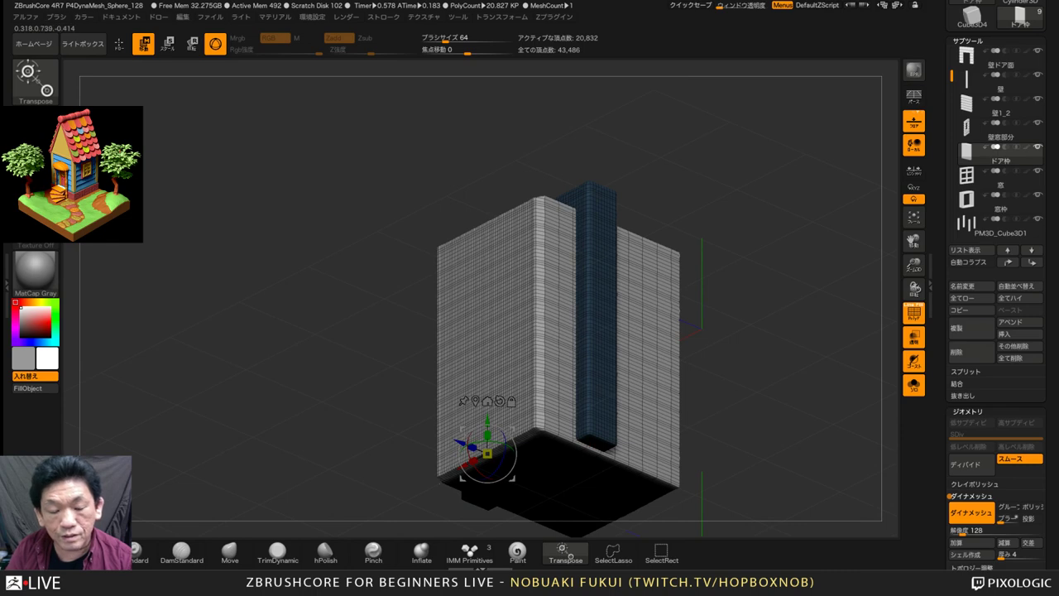
{"action": "left_click_drag", "start_coordinate": [657, 429], "coordinate": [704, 489]}
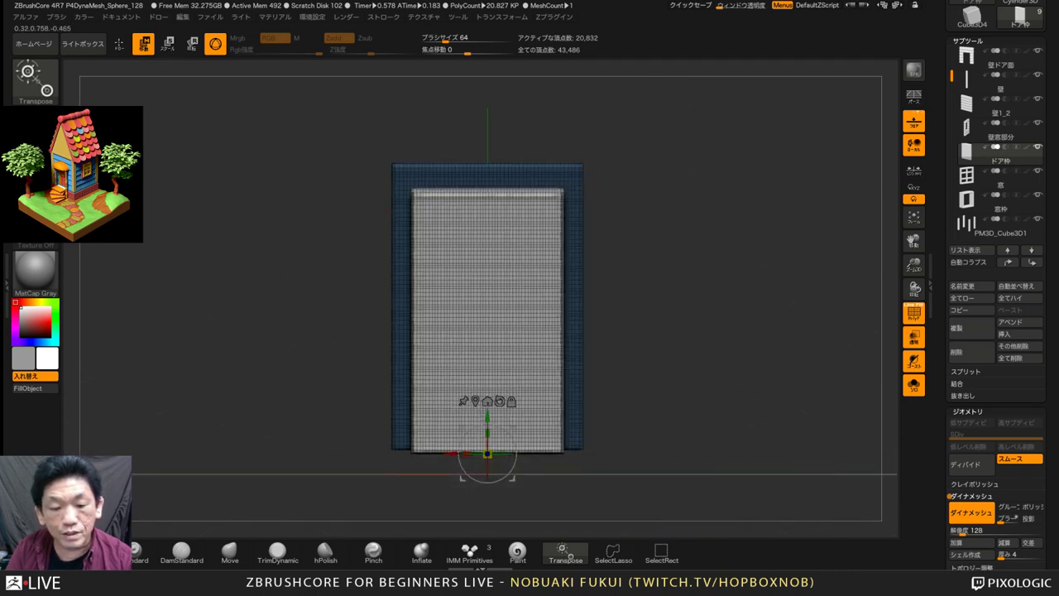
{"action": "left_click_drag", "start_coordinate": [678, 439], "coordinate": [742, 495], "text": "alt"}
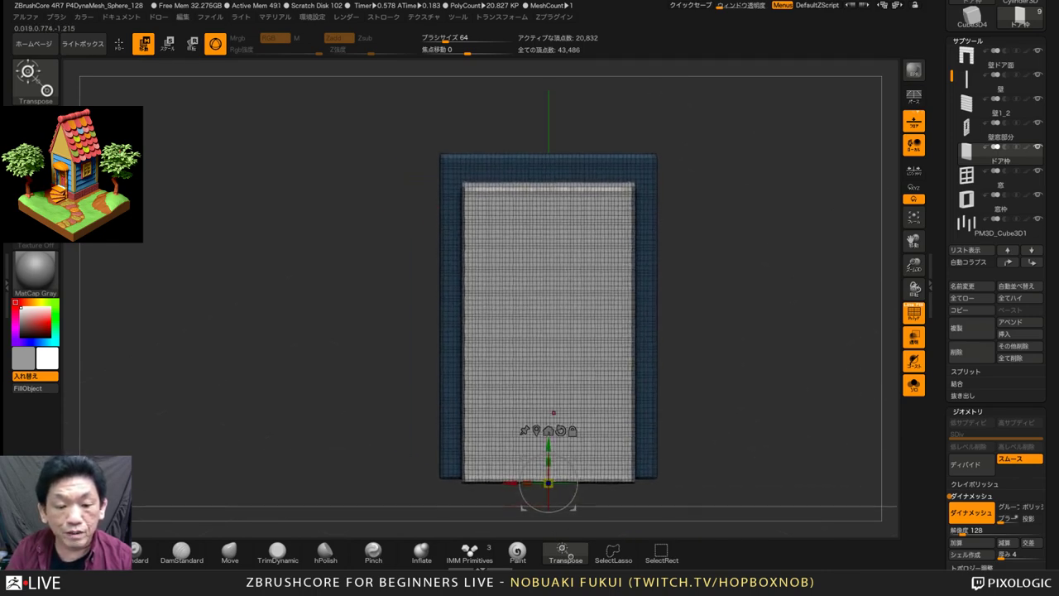
{"action": "left_click_drag", "start_coordinate": [549, 461], "coordinate": [548, 457]}
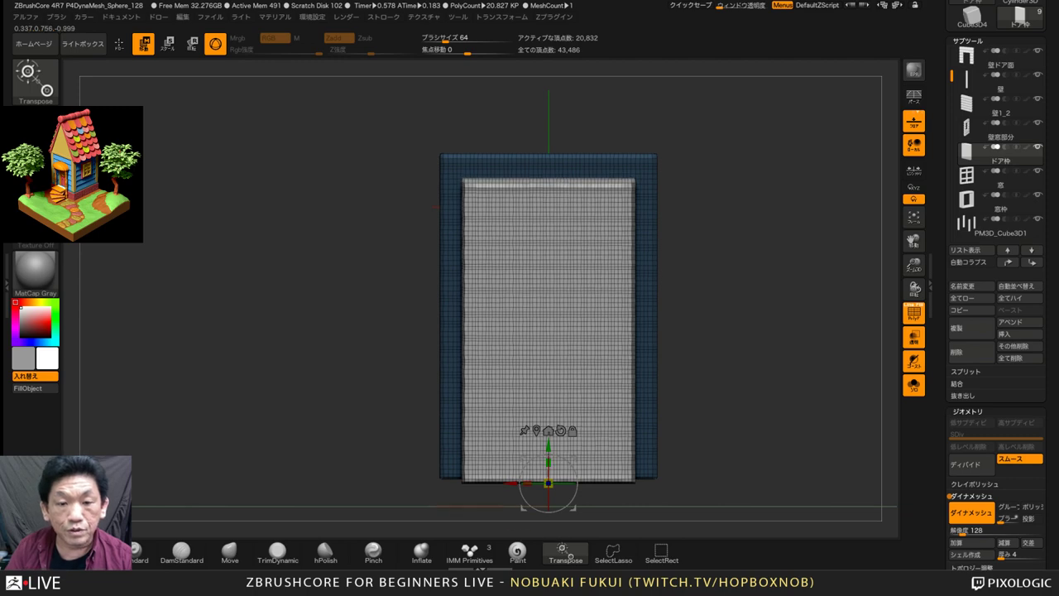
Subtract the inner block from the slab with a DynaMesh remesh to form a door frame open at the bottom
{"action": "left_click_drag", "start_coordinate": [769, 430], "coordinate": [680, 436]}
{"action": "left_click_drag", "start_coordinate": [680, 436], "coordinate": [618, 431], "text": "alt"}
{"action": "left_click", "coordinate": [509, 427]}
{"action": "mouse_move", "coordinate": [769, 335]}
{"action": "left_mouse_down", "text": "alt"}
{"action": "mouse_move", "coordinate": [773, 352]}
{"action": "mouse_move", "coordinate": [830, 399]}
{"action": "mouse_move", "coordinate": [870, 405]}
{"action": "mouse_move", "coordinate": [870, 385]}
{"action": "mouse_move", "coordinate": [769, 390]}
{"action": "left_mouse_up", "text": "alt"}
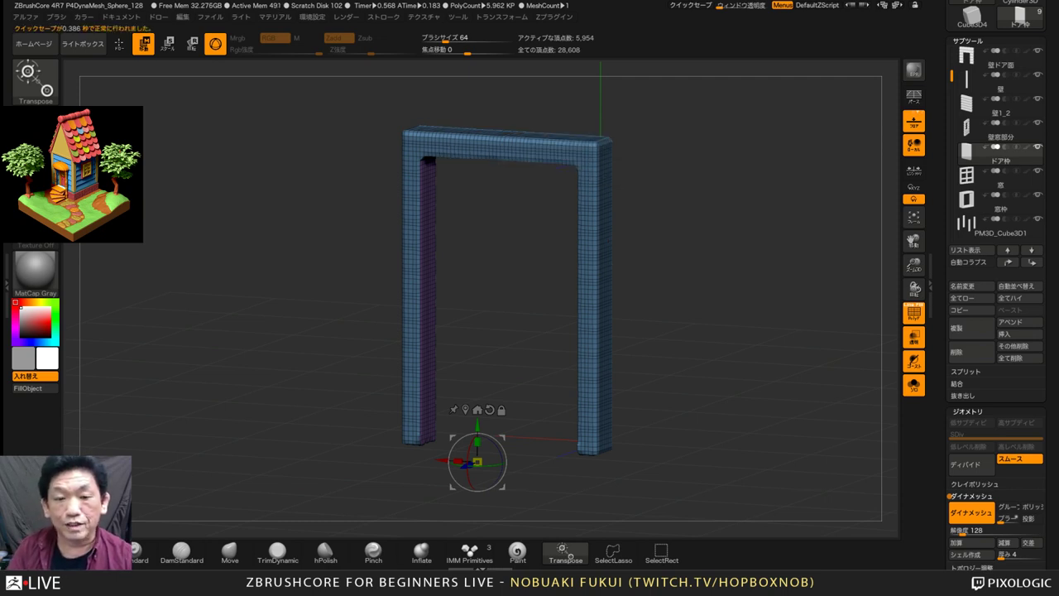
Show all house parts again and turn off transparency to view the door frame in the wall
{"action": "left_click_drag", "start_coordinate": [768, 390], "coordinate": [757, 413]}
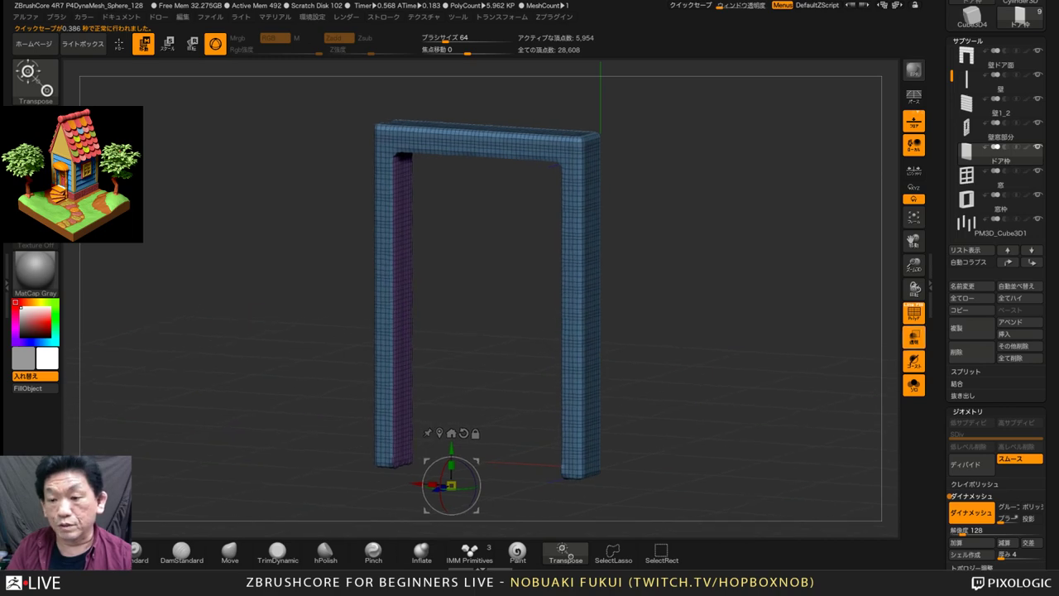
{"action": "left_click", "coordinate": [913, 386]}
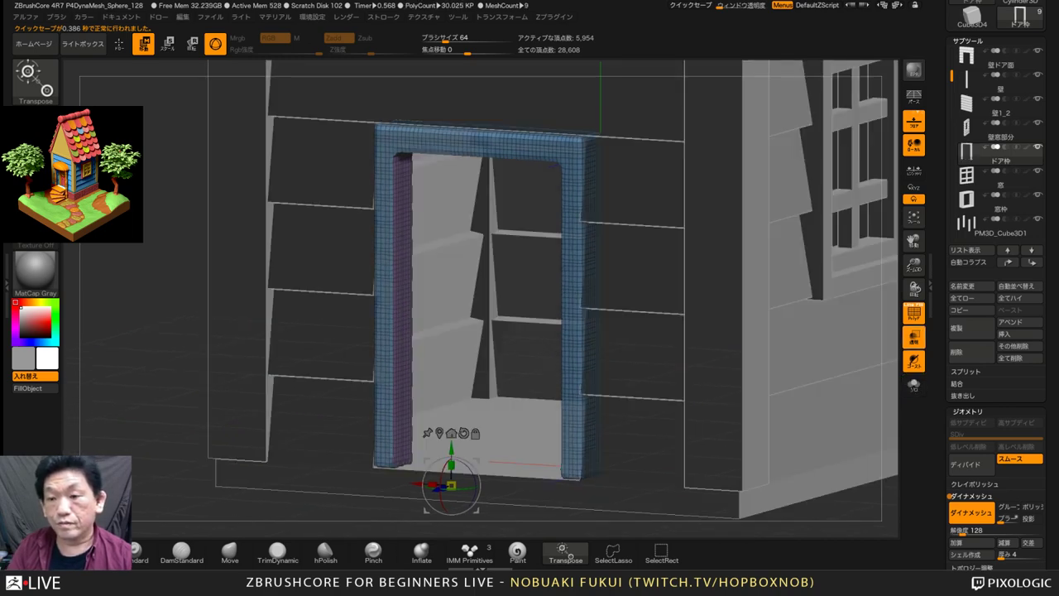
{"action": "left_click", "coordinate": [914, 337]}
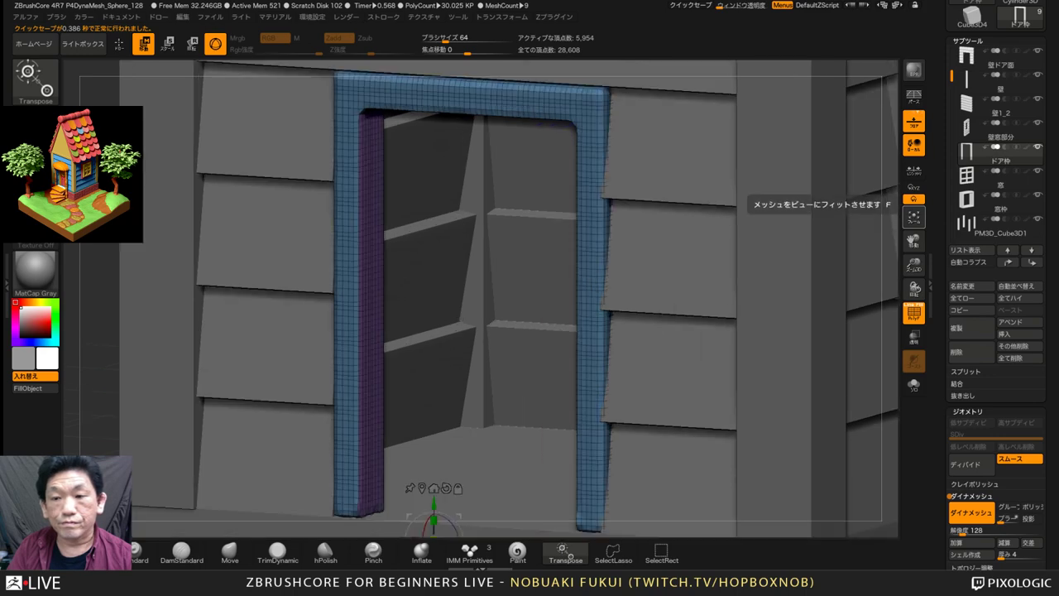
Centre the gizmo on the door frame, deepen the frame slightly and shift it outward so it stands proud of the wall boards
{"action": "left_click", "coordinate": [913, 217]}
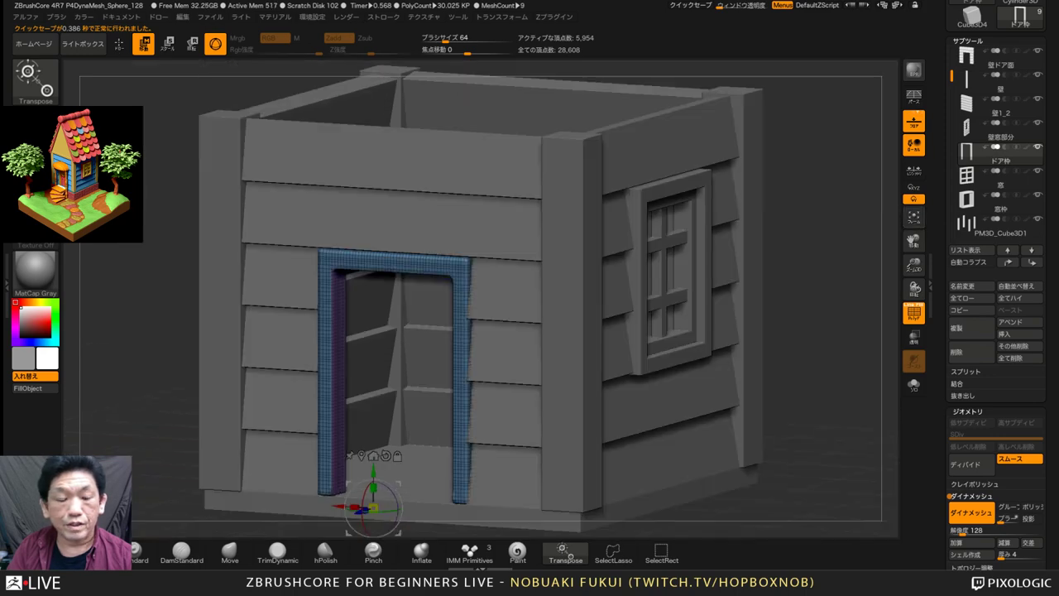
{"action": "mouse_move", "coordinate": [827, 372]}
{"action": "left_mouse_down"}
{"action": "mouse_move", "coordinate": [800, 374]}
{"action": "mouse_move", "coordinate": [822, 386]}
{"action": "mouse_move", "coordinate": [819, 356]}
{"action": "left_mouse_up"}
{"action": "right_click_drag", "start_coordinate": [497, 331], "coordinate": [440, 368]}
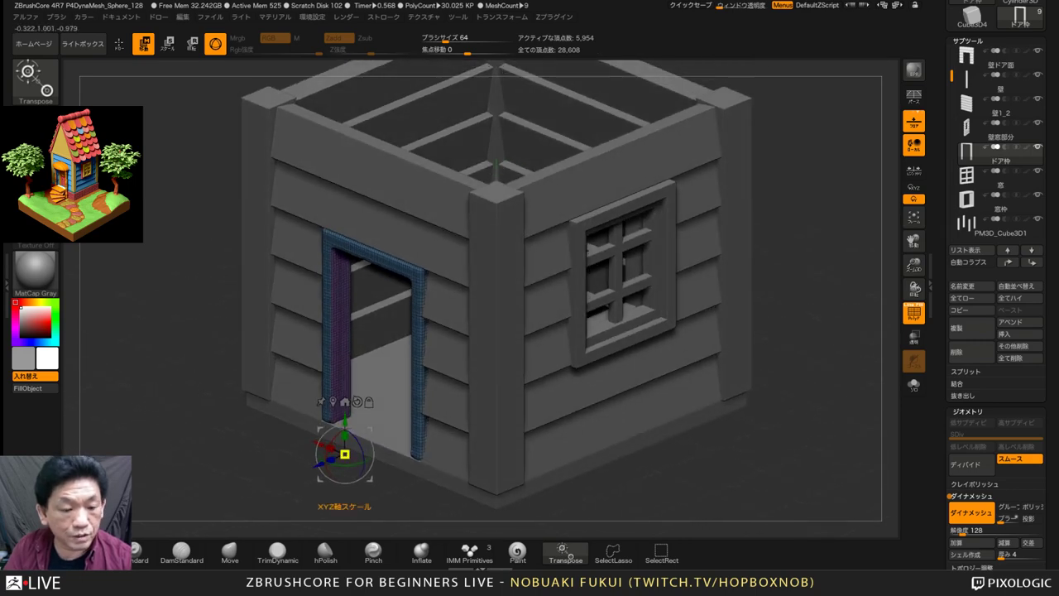
{"action": "mouse_move", "coordinate": [330, 459]}
{"action": "left_mouse_down"}
{"action": "mouse_move", "coordinate": [322, 462]}
{"action": "mouse_move", "coordinate": [332, 461]}
{"action": "left_mouse_up"}
{"action": "key", "text": "ctrl+z"}
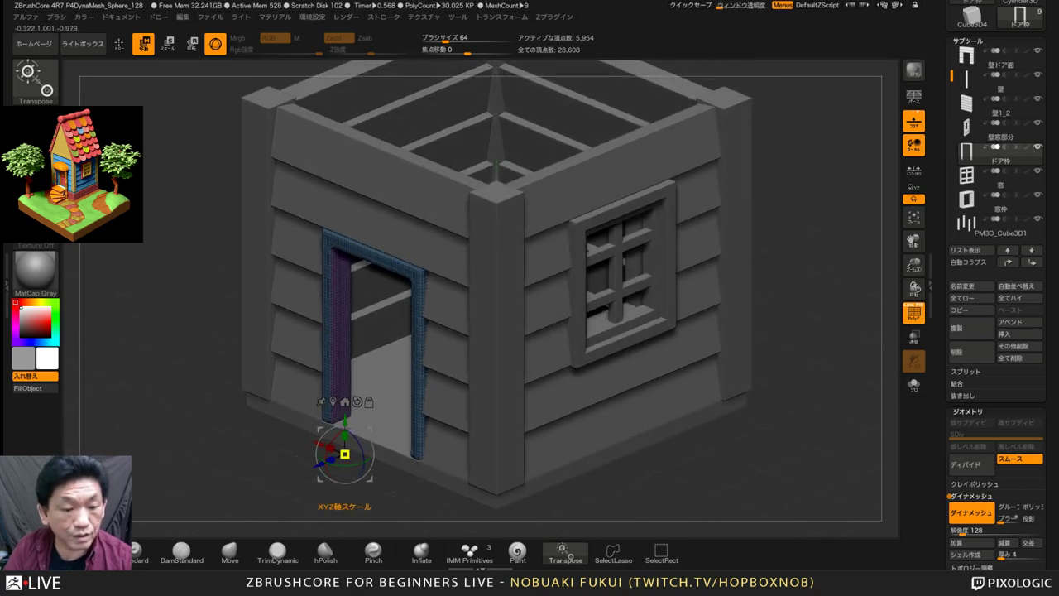
{"action": "right_click_drag", "start_coordinate": [345, 455], "coordinate": [304, 444]}
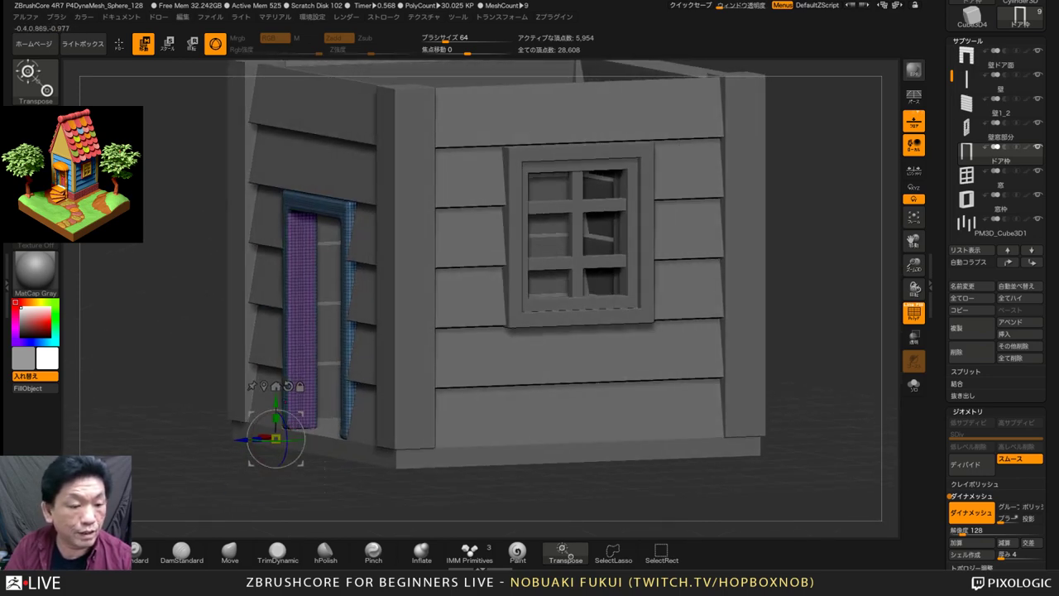
{"action": "left_click", "coordinate": [264, 387]}
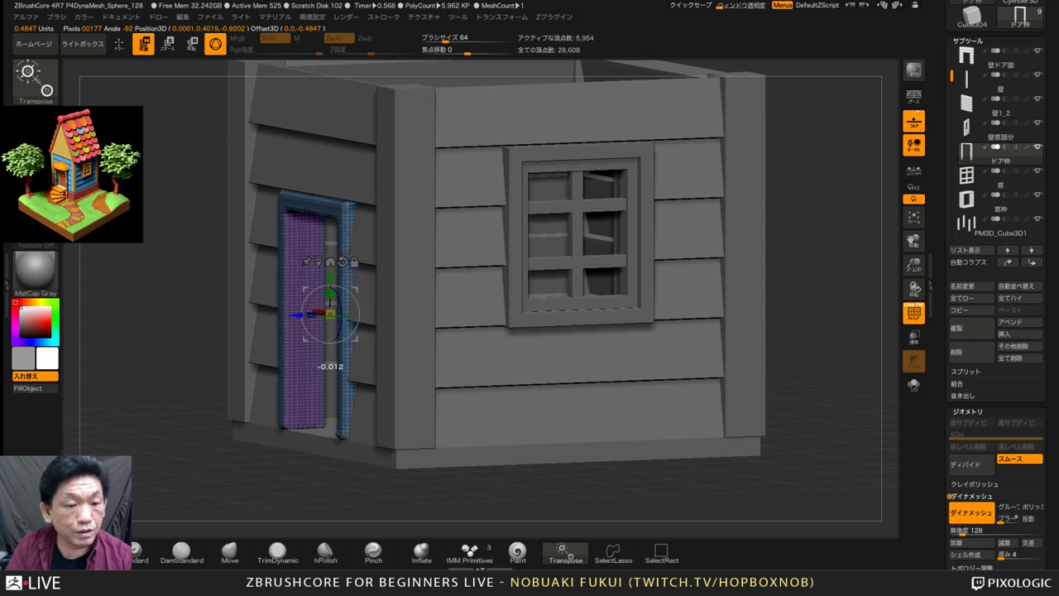
{"action": "left_click_drag", "start_coordinate": [497, 492], "coordinate": [858, 487]}
{"action": "left_click_drag", "start_coordinate": [584, 490], "coordinate": [459, 502]}
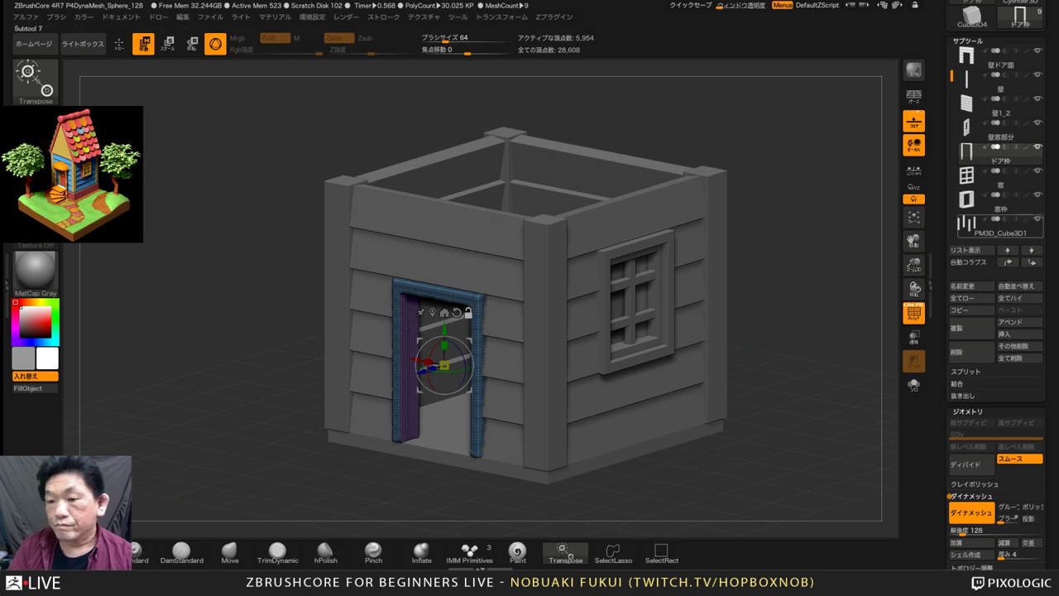
Insert a Cube3D subtool below the door frame, make it the active subtool and isolate it in Solo view
{"action": "left_click", "coordinate": [1014, 333]}
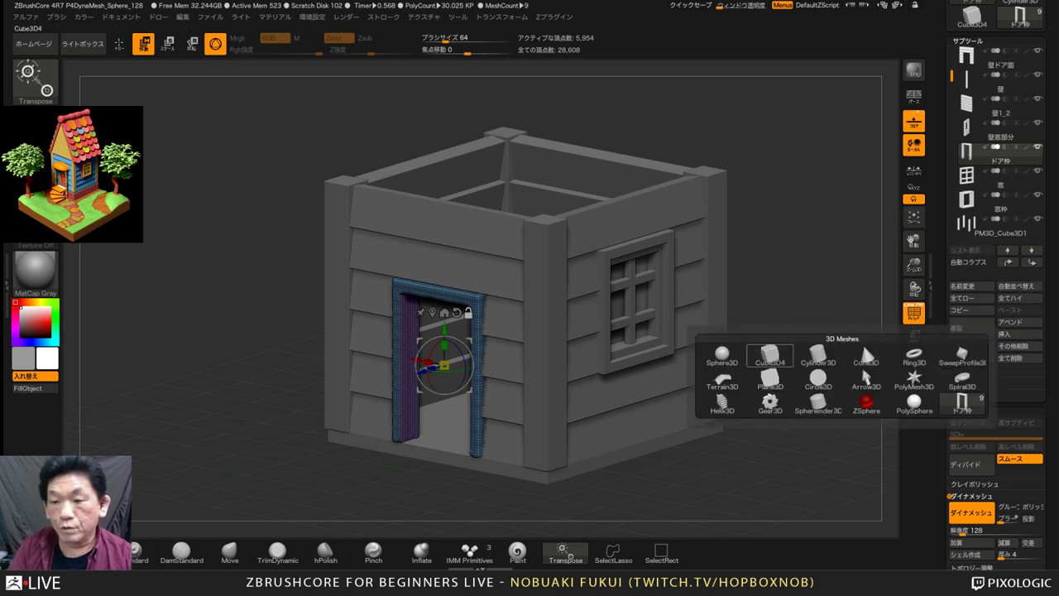
{"action": "left_click", "coordinate": [770, 355]}
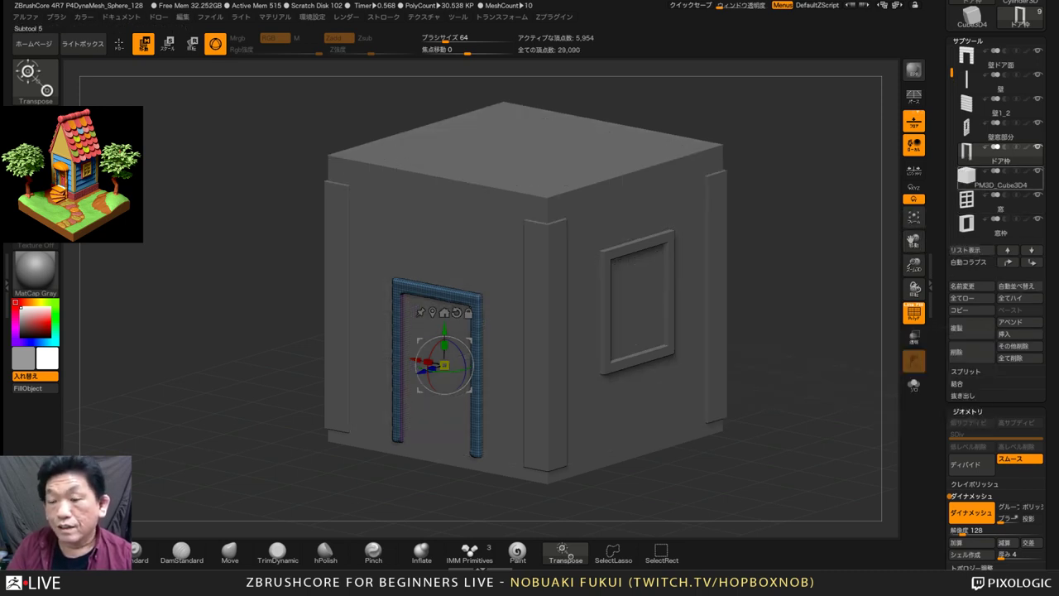
{"action": "left_click", "coordinate": [985, 177]}
{"action": "left_click_drag", "start_coordinate": [827, 258], "coordinate": [773, 305]}
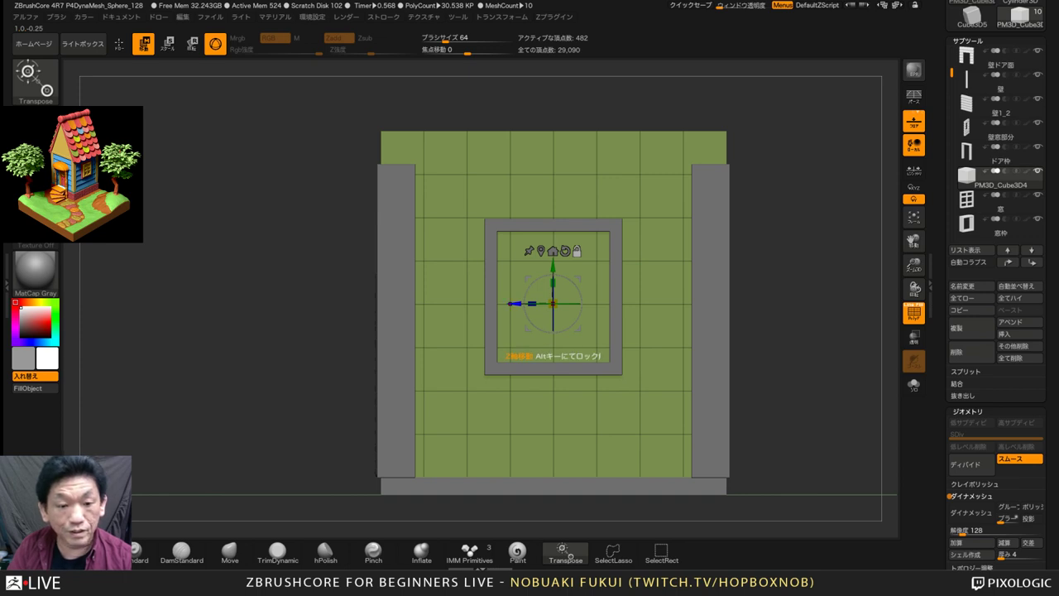
{"action": "left_click", "coordinate": [914, 384]}
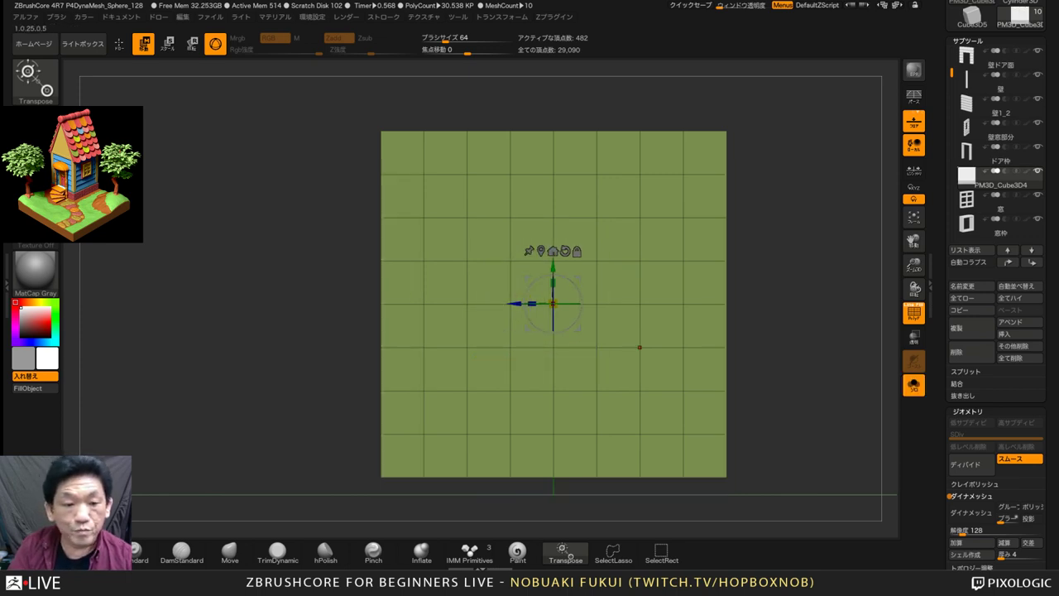
Move the gizmo pivot to the bottom centre of the cube's front face without moving the cube
{"action": "left_click_drag", "start_coordinate": [553, 303], "coordinate": [378, 303], "text": "alt"}
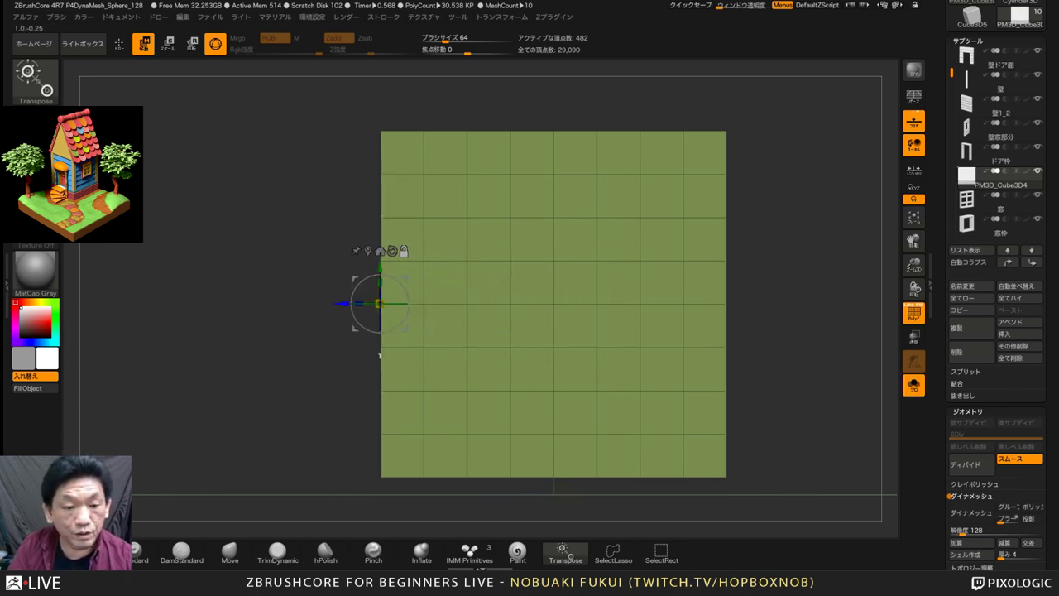
{"action": "left_click_drag", "start_coordinate": [380, 267], "coordinate": [379, 476]}
{"action": "key", "text": "ctrl+z"}
{"action": "left_click_drag", "start_coordinate": [331, 322], "coordinate": [591, 361]}
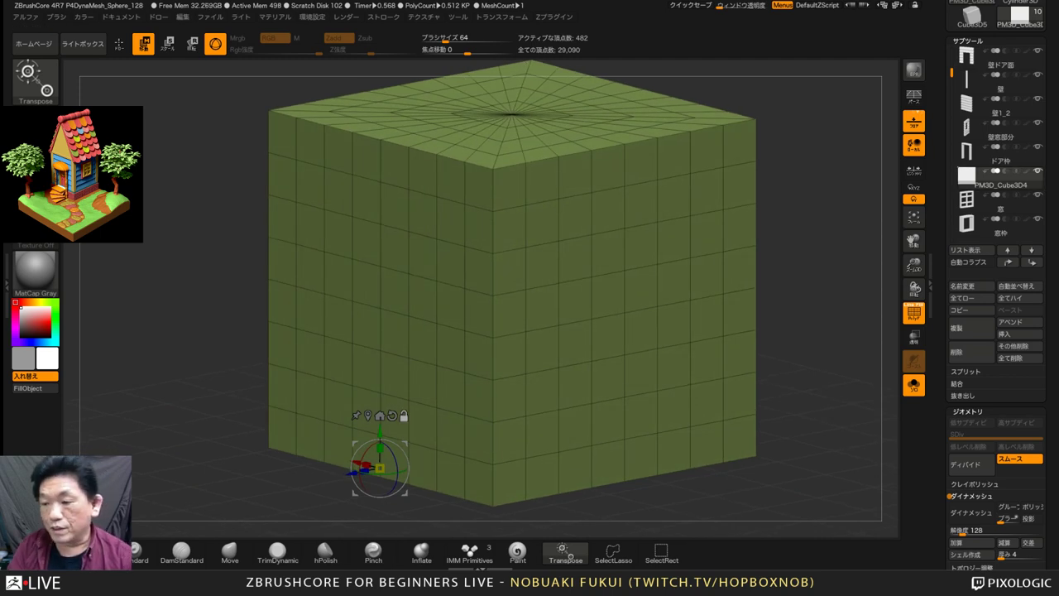
{"action": "left_click_drag", "start_coordinate": [810, 331], "coordinate": [869, 319]}
{"action": "left_click_drag", "start_coordinate": [491, 517], "coordinate": [495, 517], "text": "shift"}
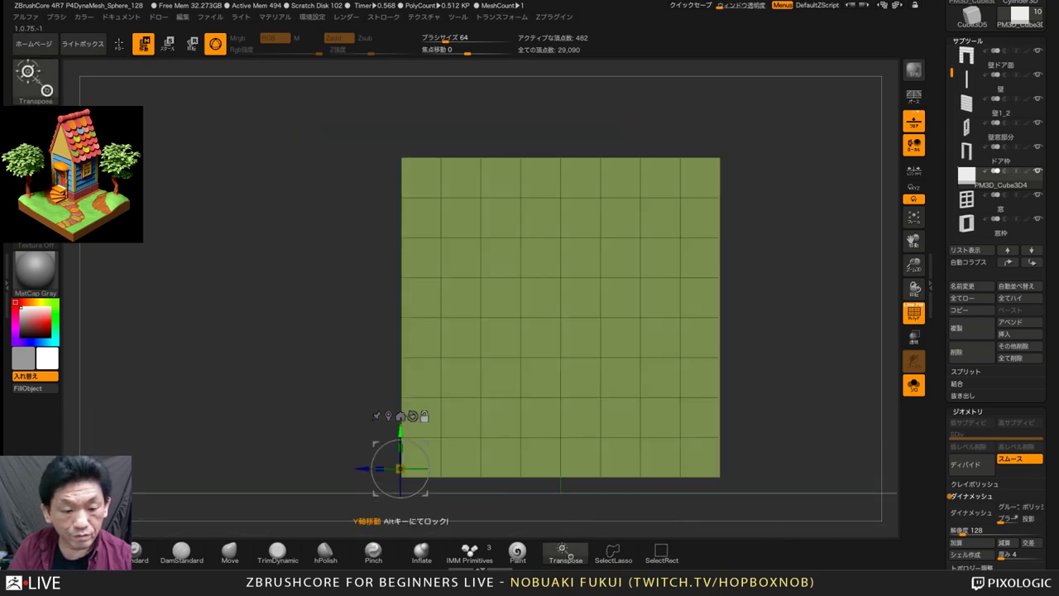
{"action": "left_click_drag", "start_coordinate": [400, 432], "coordinate": [400, 441], "text": "alt"}
{"action": "left_click_drag", "start_coordinate": [331, 431], "coordinate": [523, 497]}
{"action": "left_click_drag", "start_coordinate": [441, 547], "coordinate": [437, 549]}
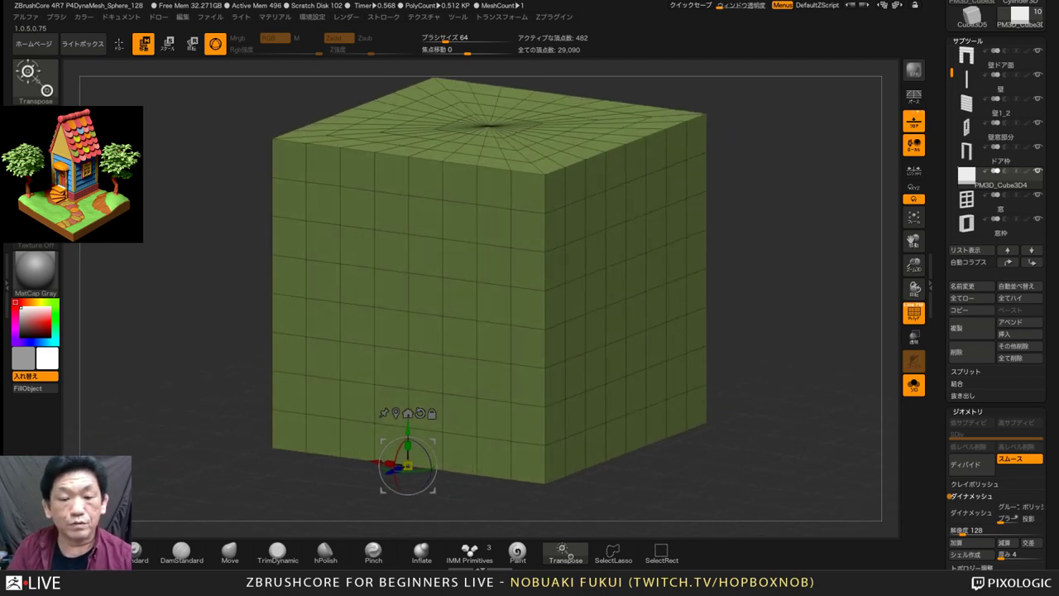
Show the whole house and scale the cube uniformly to about 0.317 so it spans the width of the door opening
{"action": "left_click", "coordinate": [913, 385]}
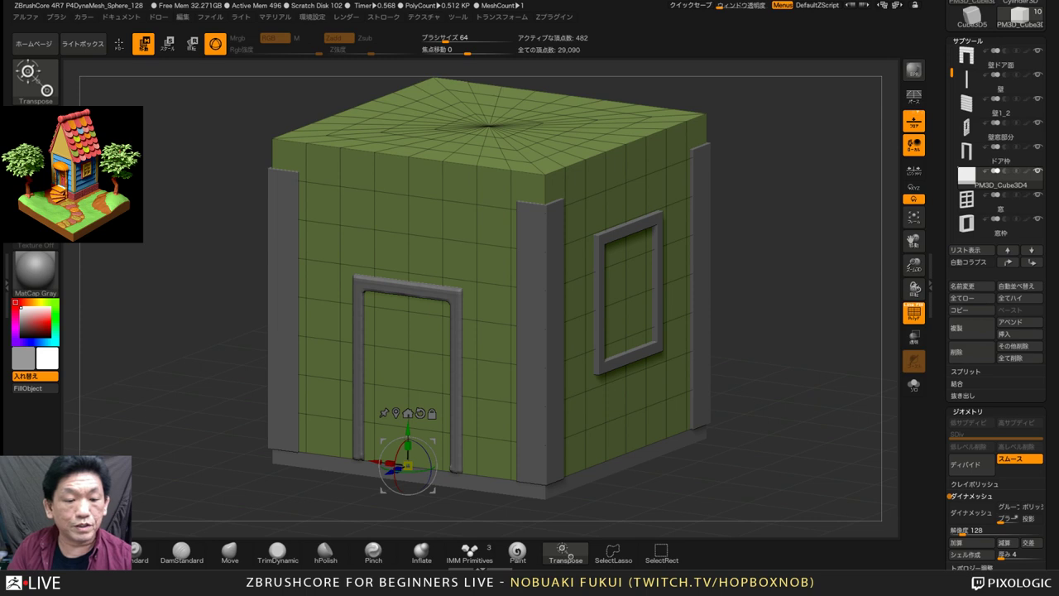
{"action": "mouse_move", "coordinate": [408, 466]}
{"action": "left_mouse_down"}
{"action": "mouse_move", "coordinate": [395, 469]}
{"action": "mouse_move", "coordinate": [407, 467]}
{"action": "left_mouse_up"}
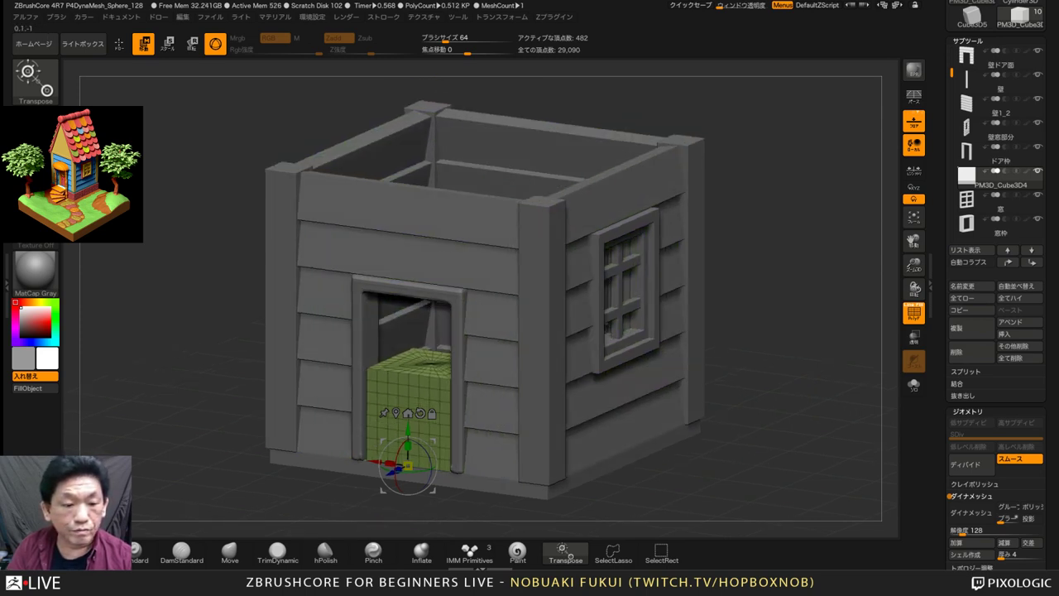
{"action": "key", "text": "ctrl+z"}
{"action": "left_click_drag", "start_coordinate": [728, 397], "coordinate": [794, 372], "text": "shift"}
{"action": "left_click_drag", "start_coordinate": [728, 372], "coordinate": [807, 372], "text": "alt"}
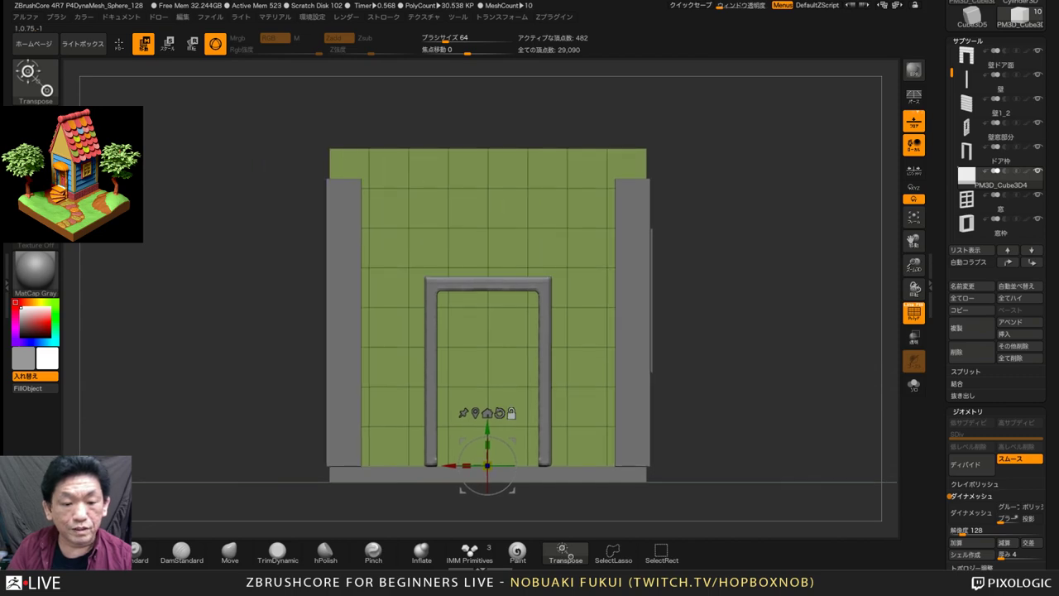
{"action": "left_click_drag", "start_coordinate": [703, 406], "coordinate": [650, 418]}
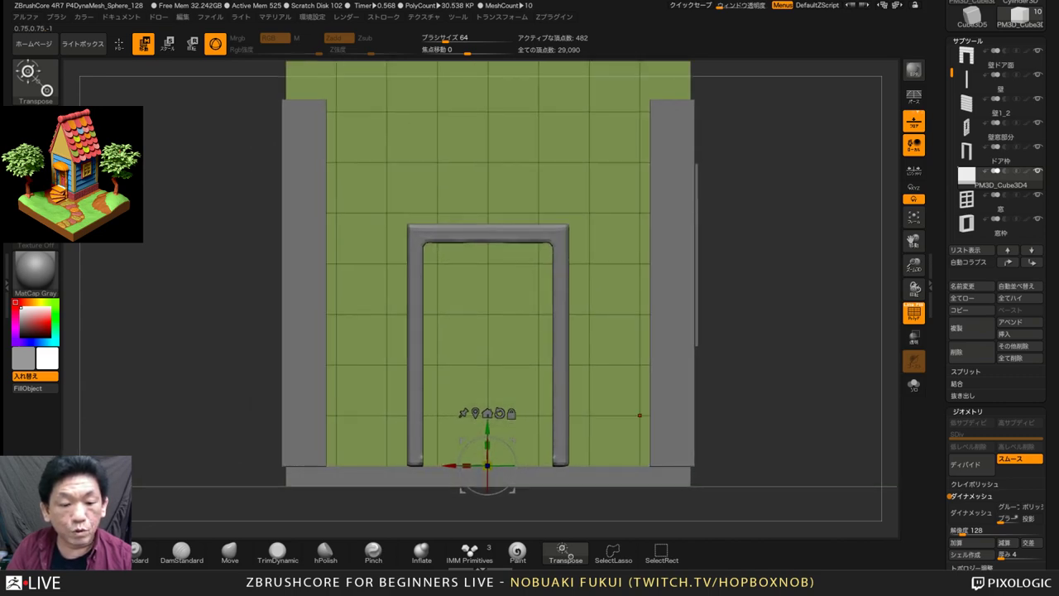
{"action": "left_click_drag", "start_coordinate": [503, 465], "coordinate": [460, 469]}
{"action": "key", "text": "ctrl+z"}
{"action": "key", "text": "ctrl+z"}
{"action": "key", "text": "ctrl+z"}
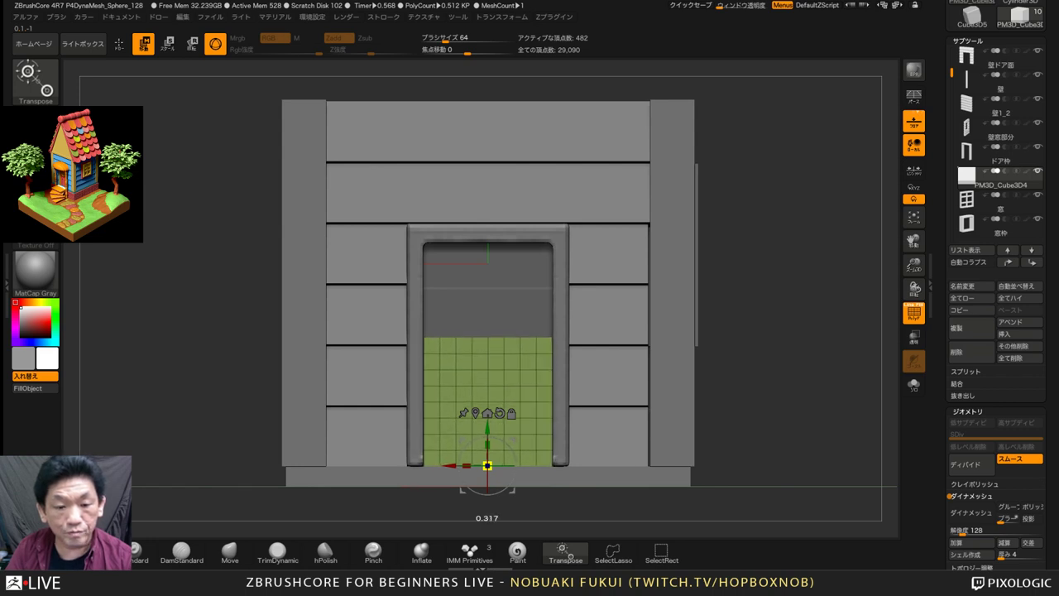
Stretch the cube's height to the top of the door opening and flatten its depth into a door slab
{"action": "right_click_drag", "start_coordinate": [556, 422], "coordinate": [535, 435]}
{"action": "left_click_drag", "start_coordinate": [487, 445], "coordinate": [490, 414]}
{"action": "right_click_drag", "start_coordinate": [619, 341], "coordinate": [460, 460]}
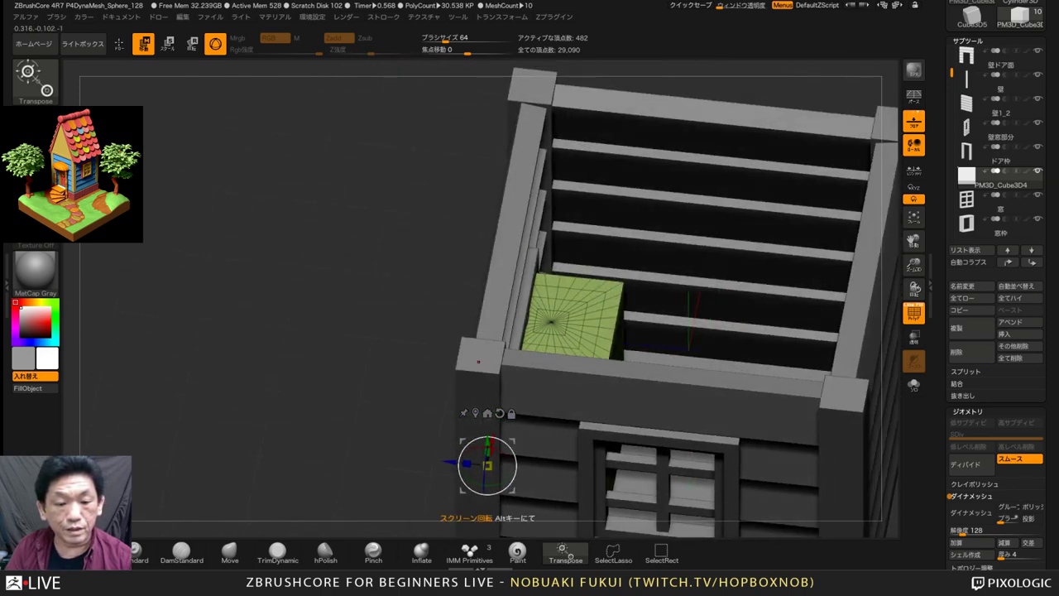
{"action": "left_click_drag", "start_coordinate": [467, 463], "coordinate": [494, 465]}
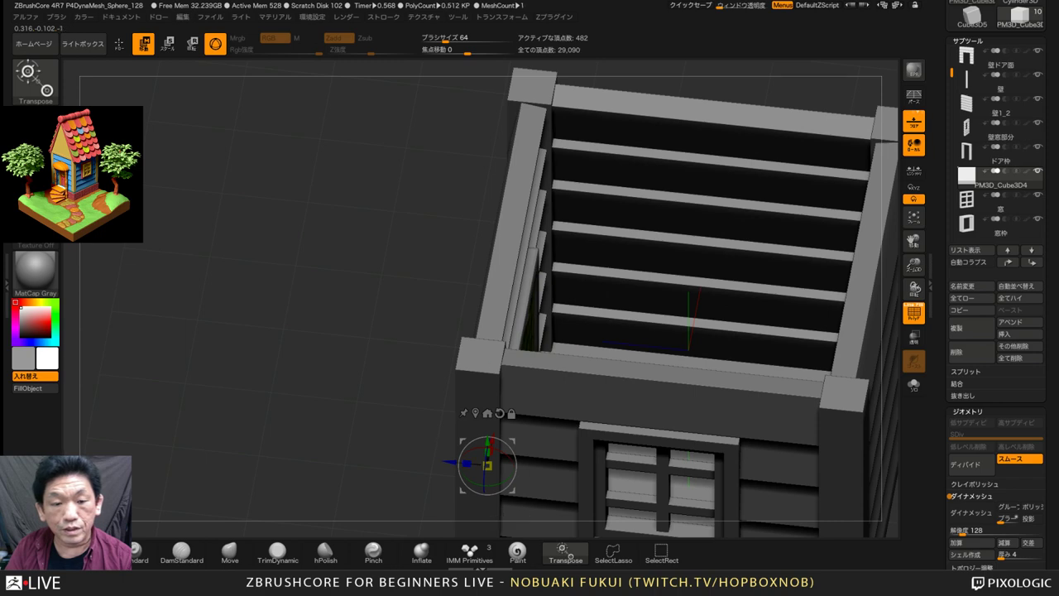
{"action": "right_click_drag", "start_coordinate": [488, 465], "coordinate": [608, 430]}
{"action": "right_click_drag", "start_coordinate": [496, 471], "coordinate": [494, 445]}
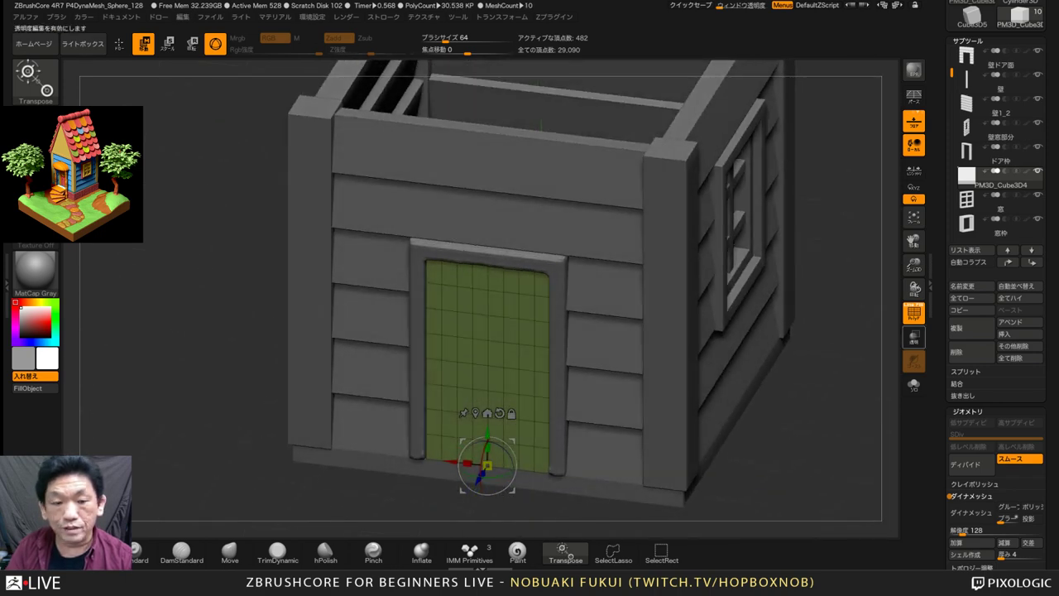
Turn on transparency to fine-tune the door slab's width within the frame, and isolate the slab to adjust its depth
{"action": "left_click", "coordinate": [914, 337]}
{"action": "right_click_drag", "start_coordinate": [579, 447], "coordinate": [441, 468]}
{"action": "left_click_drag", "start_coordinate": [428, 462], "coordinate": [432, 463]}
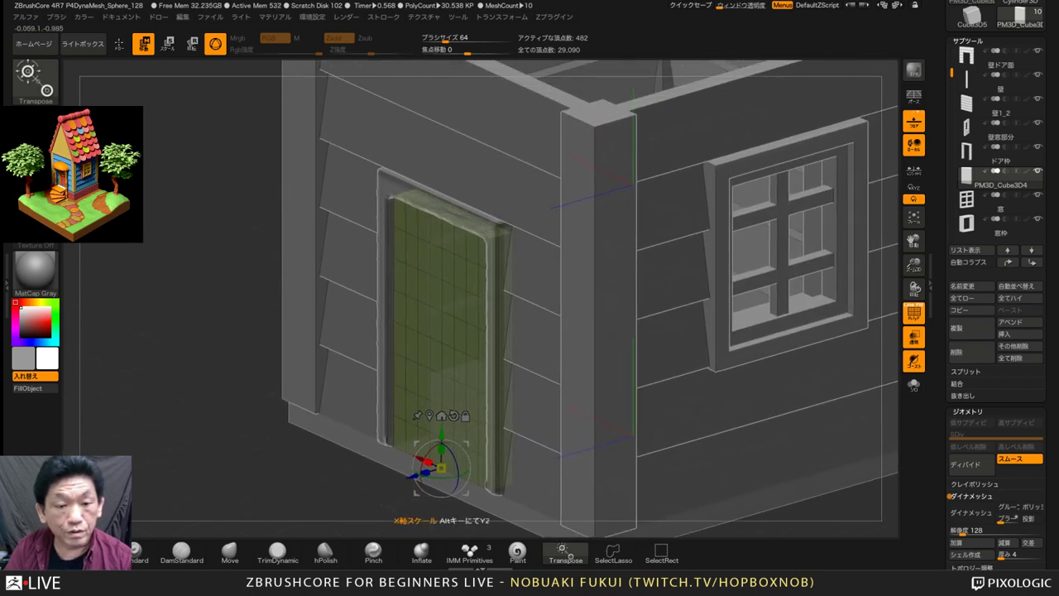
{"action": "left_click", "coordinate": [913, 385]}
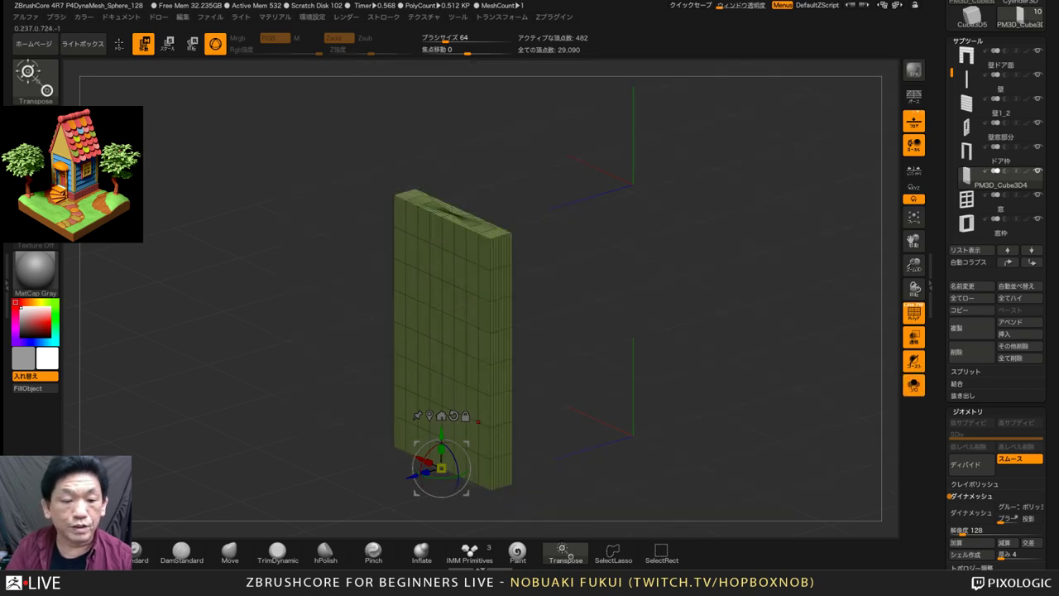
{"action": "right_click_drag", "start_coordinate": [478, 422], "coordinate": [430, 423]}
{"action": "left_click_drag", "start_coordinate": [422, 471], "coordinate": [411, 472]}
{"action": "right_click_drag", "start_coordinate": [405, 438], "coordinate": [551, 429]}
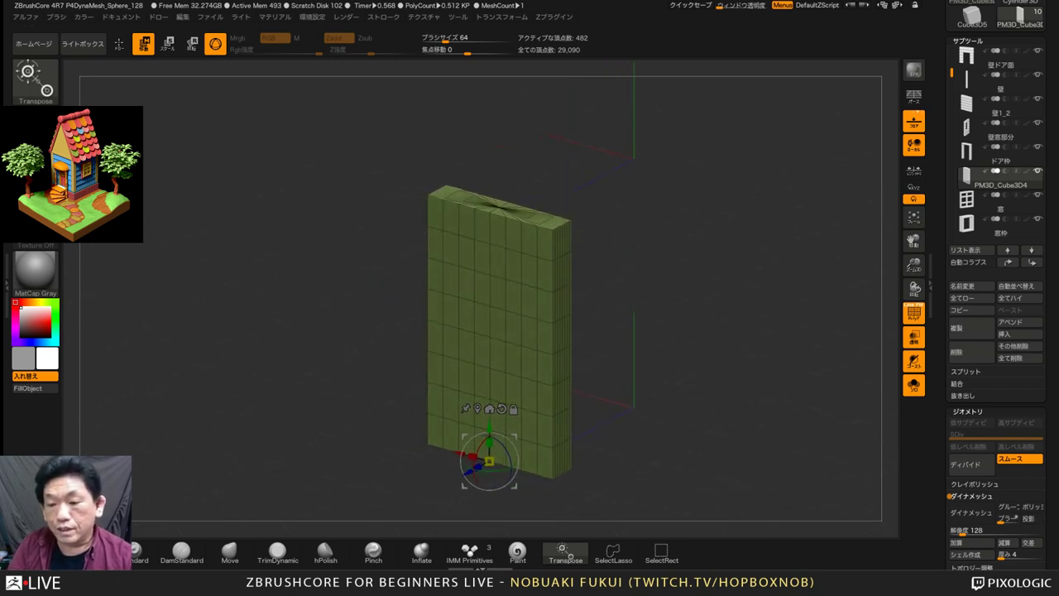
Remesh the door slab with DynaMesh at resolution 256 and turn off its wireframe display
{"action": "scroll", "coordinate": [996, 285], "scroll_direction": "down", "scroll_amount": 5}
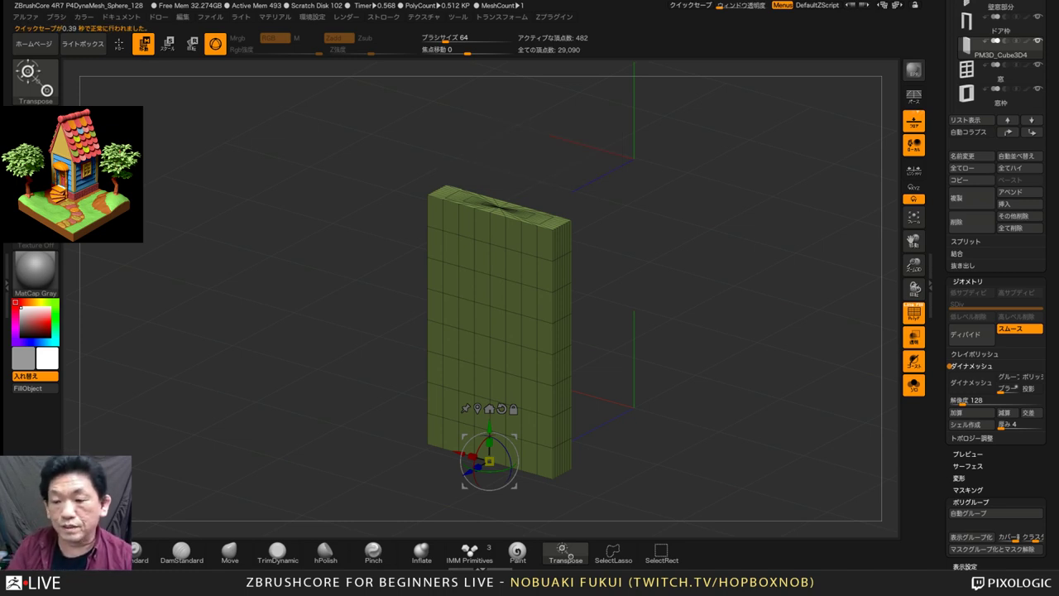
{"action": "right_click_drag", "start_coordinate": [497, 347], "coordinate": [499, 378]}
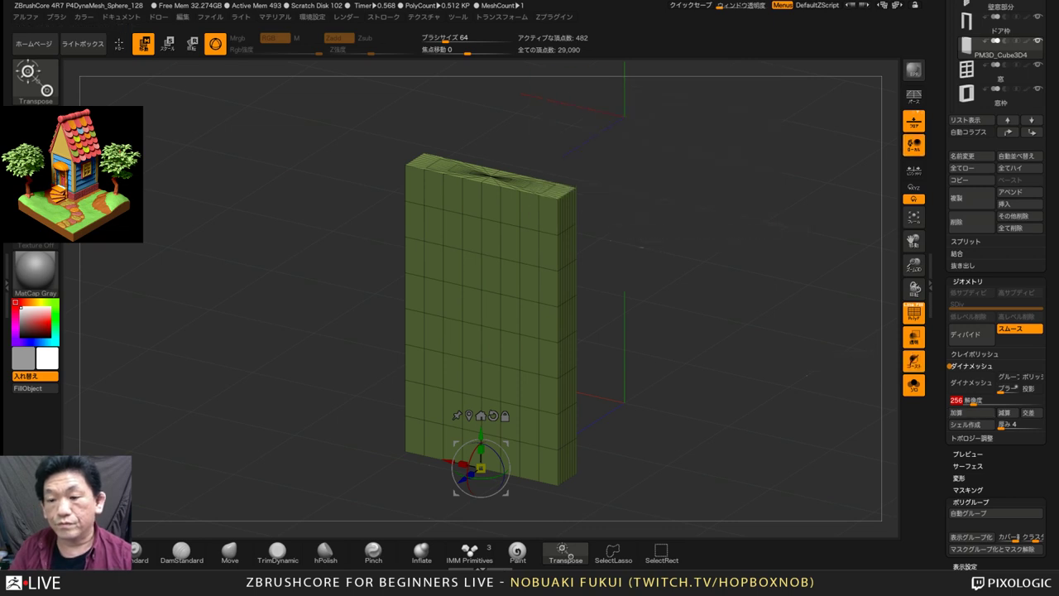
{"action": "left_click", "coordinate": [971, 382]}
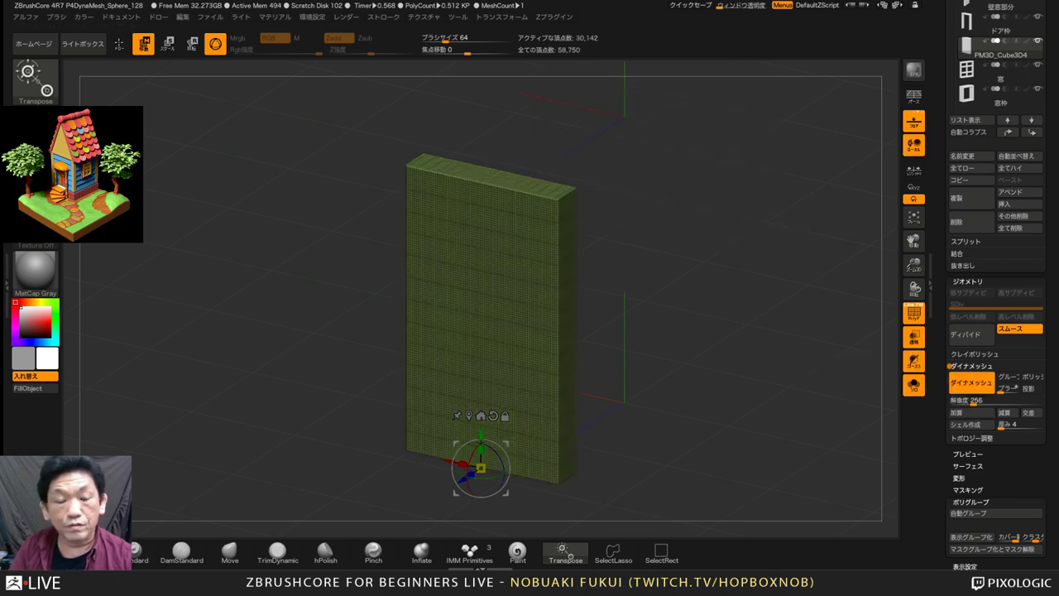
{"action": "left_click_drag", "start_coordinate": [728, 331], "coordinate": [749, 325]}
{"action": "left_click", "coordinate": [914, 313]}
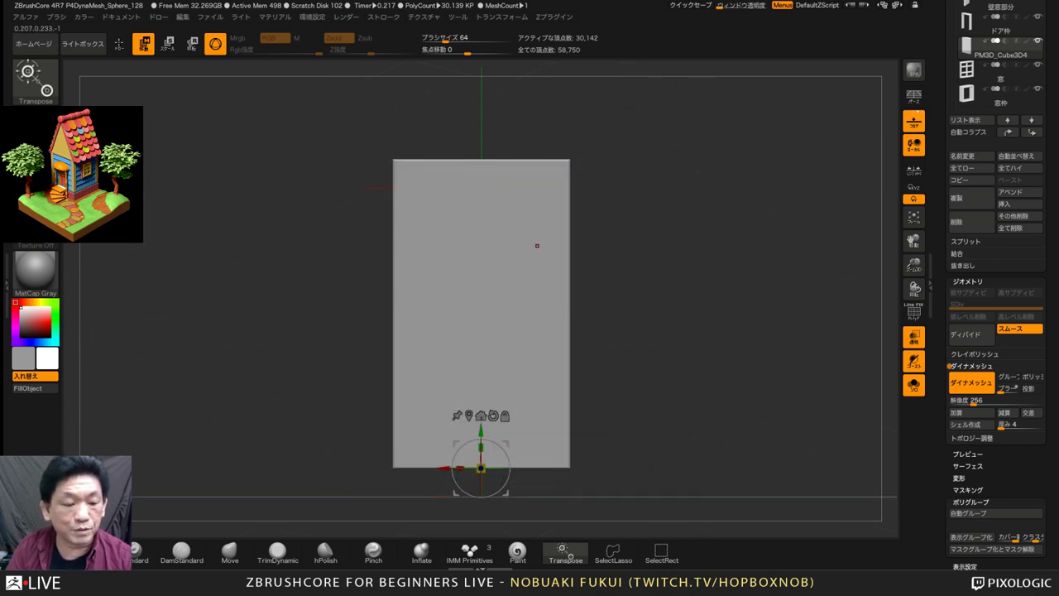
{"action": "left_click_drag", "start_coordinate": [670, 285], "coordinate": [608, 303]}
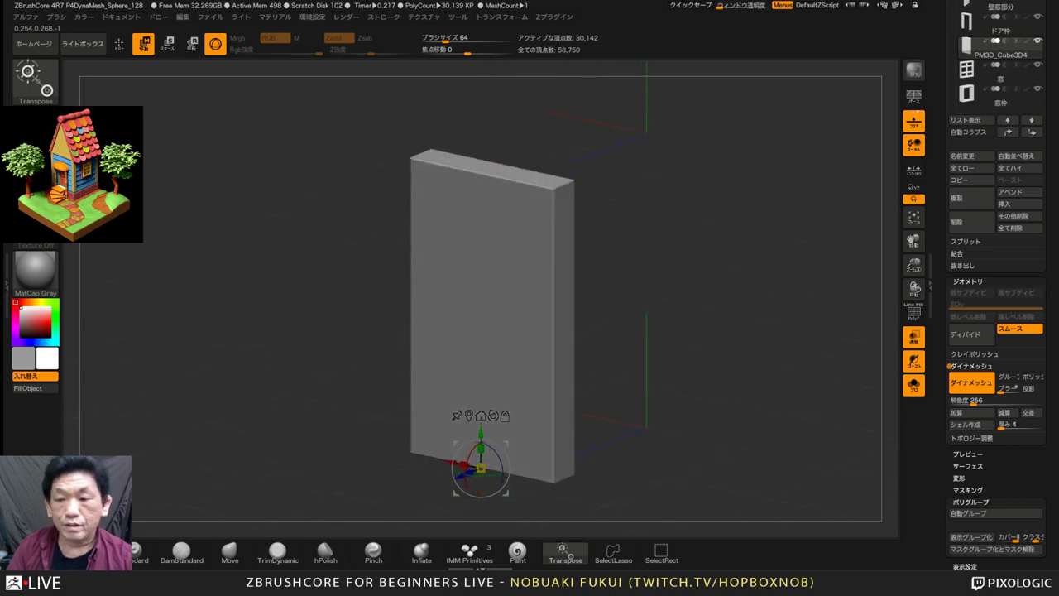
Insert a Cylinder3D subtool below the door slab and make it the active subtool
{"action": "left_click_drag", "start_coordinate": [1049, 240], "coordinate": [1049, 359]}
{"action": "left_click_drag", "start_coordinate": [745, 340], "coordinate": [718, 286]}
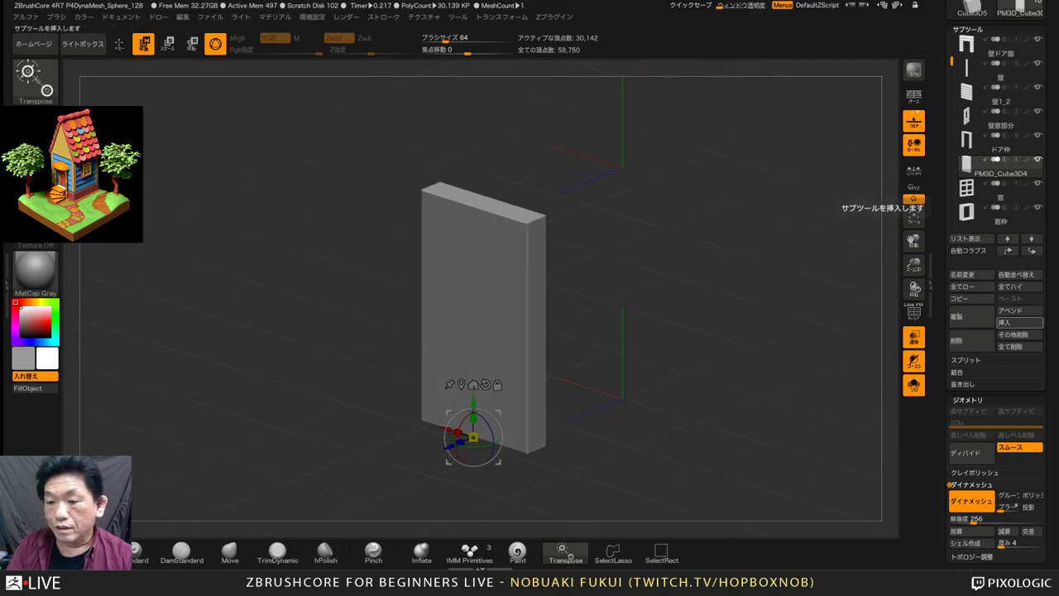
{"action": "left_click", "coordinate": [1019, 322]}
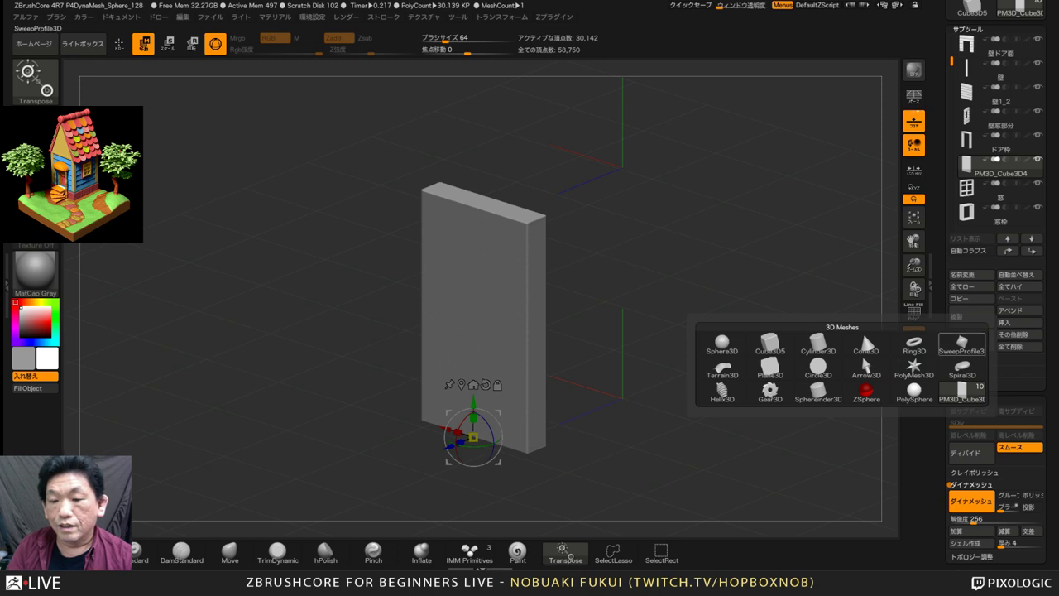
{"action": "mouse_move", "coordinate": [817, 345]}
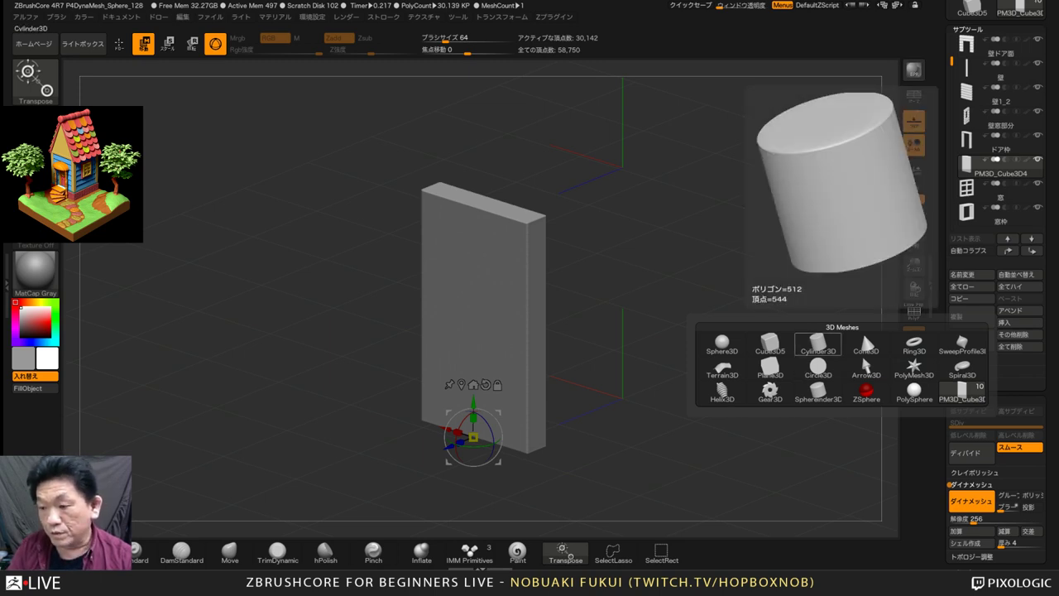
{"action": "left_click", "coordinate": [817, 345]}
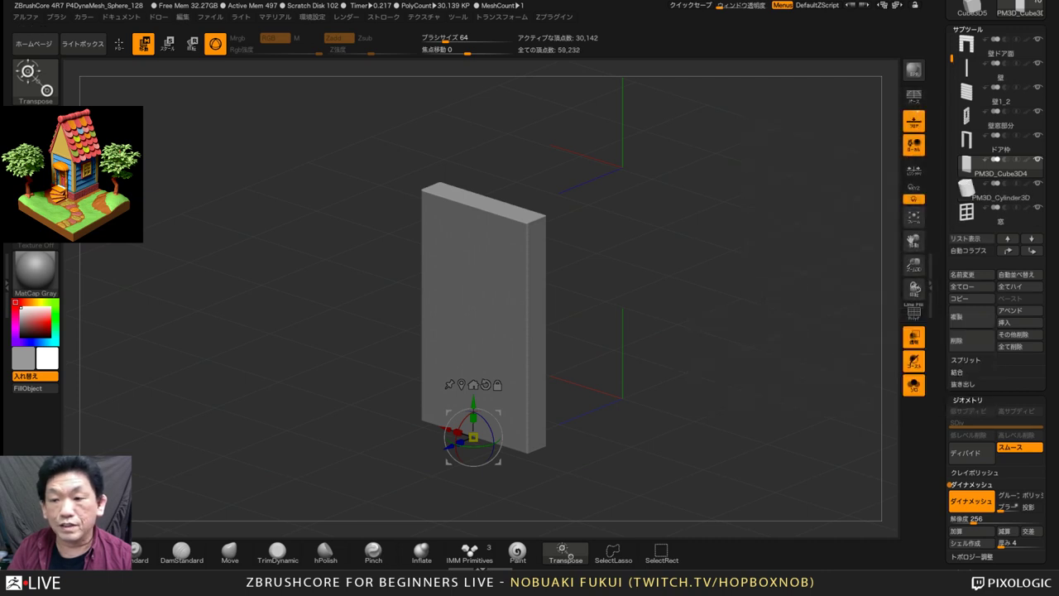
{"action": "left_click", "coordinate": [1000, 192]}
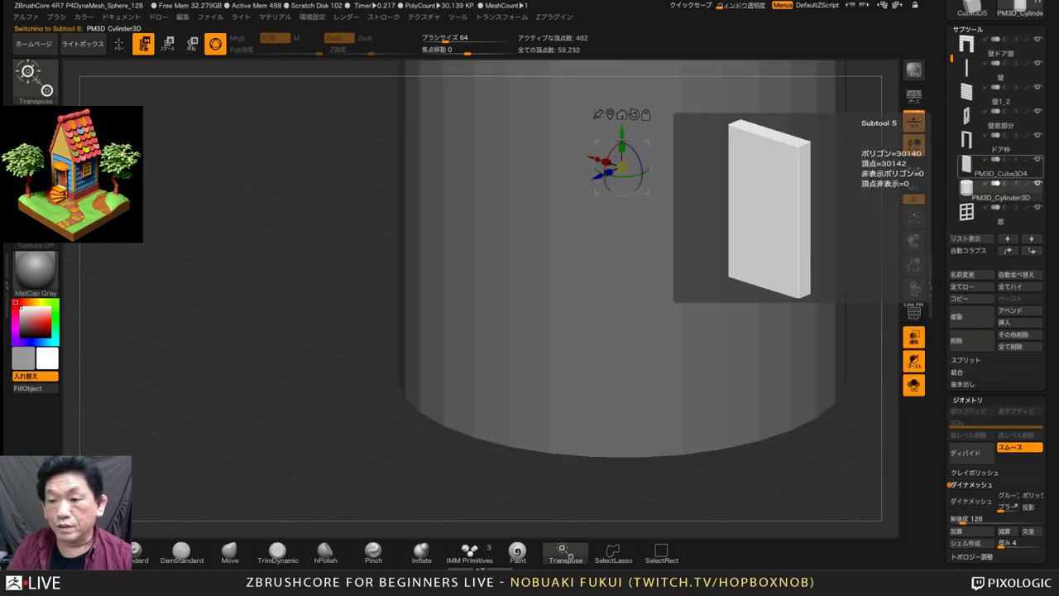
Make the door slab subtool active, turn off Solo to show the whole house, and rename the slab as ドア
{"action": "left_click", "coordinate": [1000, 169]}
{"action": "left_click", "coordinate": [913, 385]}
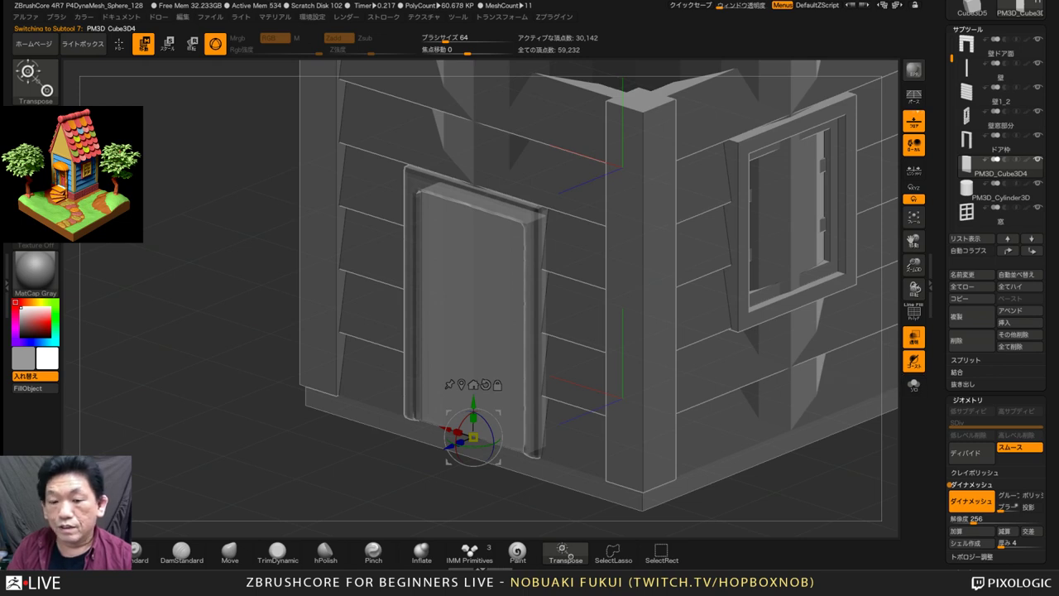
{"action": "left_click_drag", "start_coordinate": [207, 372], "coordinate": [207, 302], "text": "alt"}
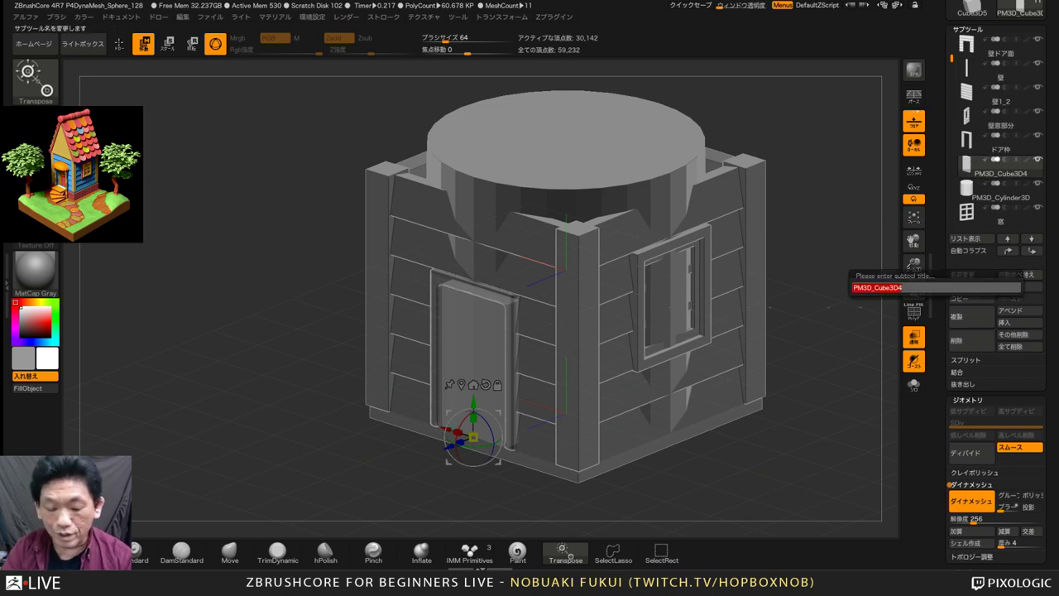
{"action": "type", "text": "d"}
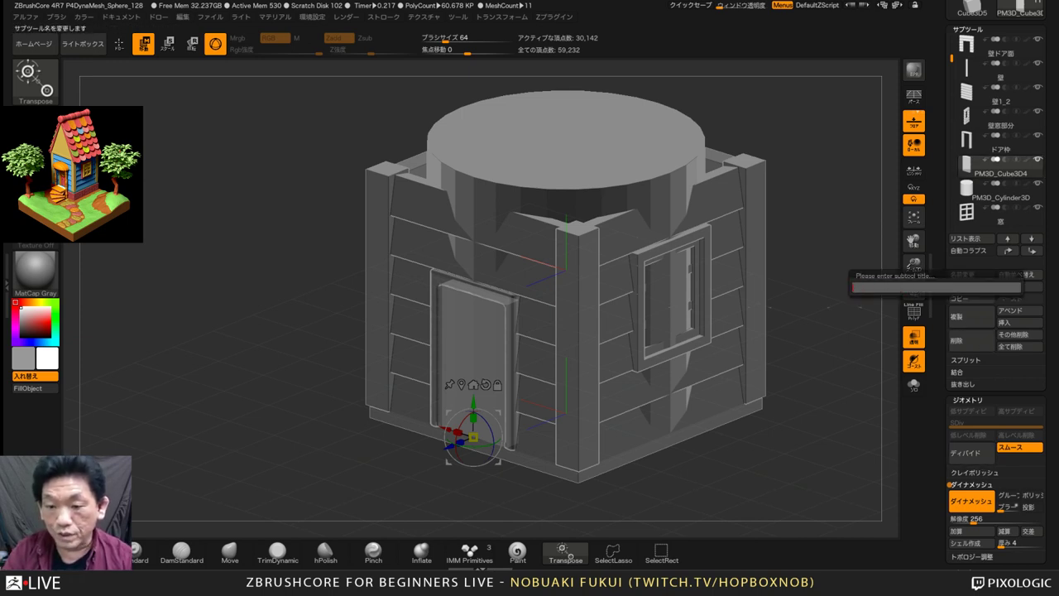
{"action": "key", "text": "Return"}
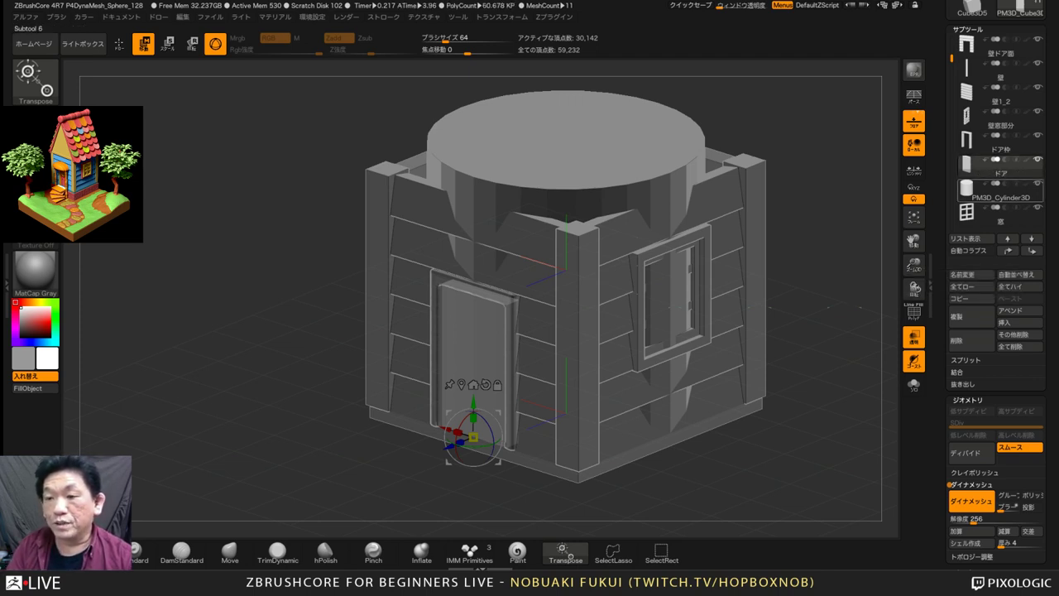
{"action": "left_click_drag", "start_coordinate": [827, 389], "coordinate": [816, 404], "text": "alt"}
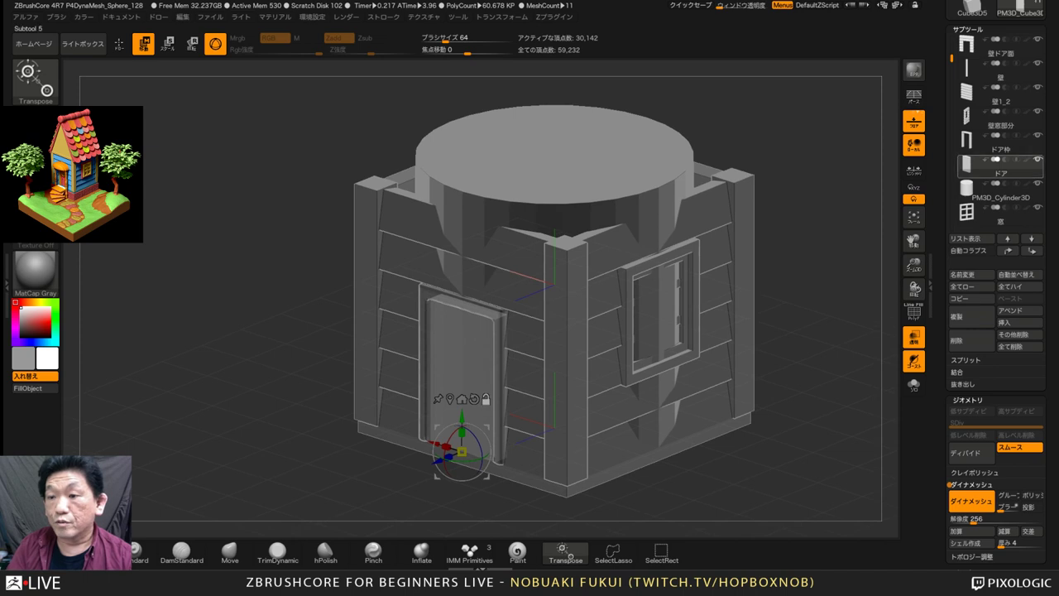
Show only the door slab and the cylinder, turn off transparency, and make the cylinder the active subtool
{"action": "left_click", "coordinate": [1037, 159]}
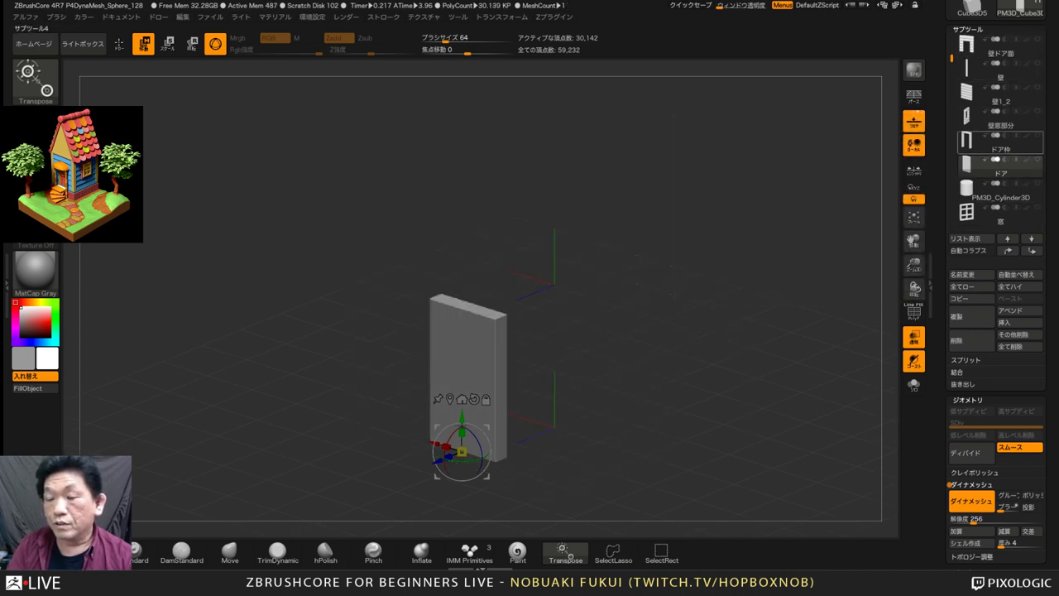
{"action": "left_click", "coordinate": [995, 207]}
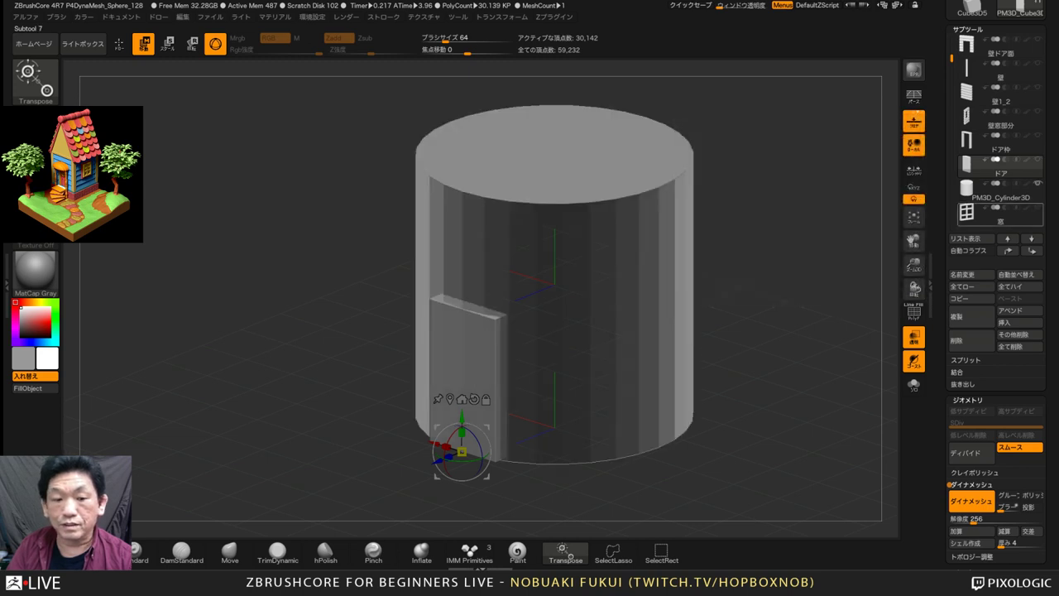
{"action": "left_click", "coordinate": [913, 337]}
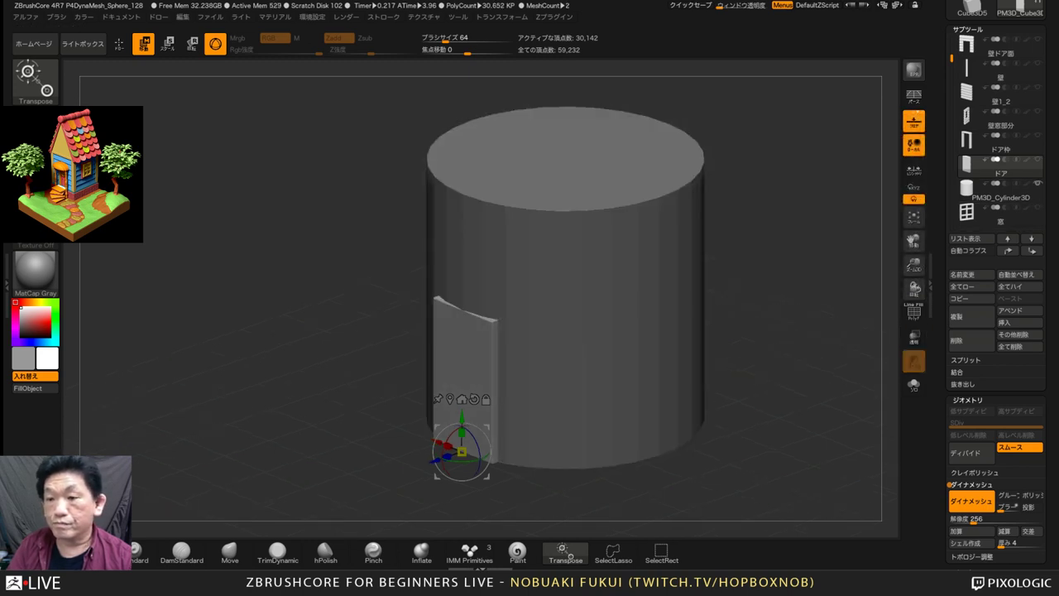
{"action": "left_click", "coordinate": [1000, 193]}
{"action": "left_click", "coordinate": [1037, 160]}
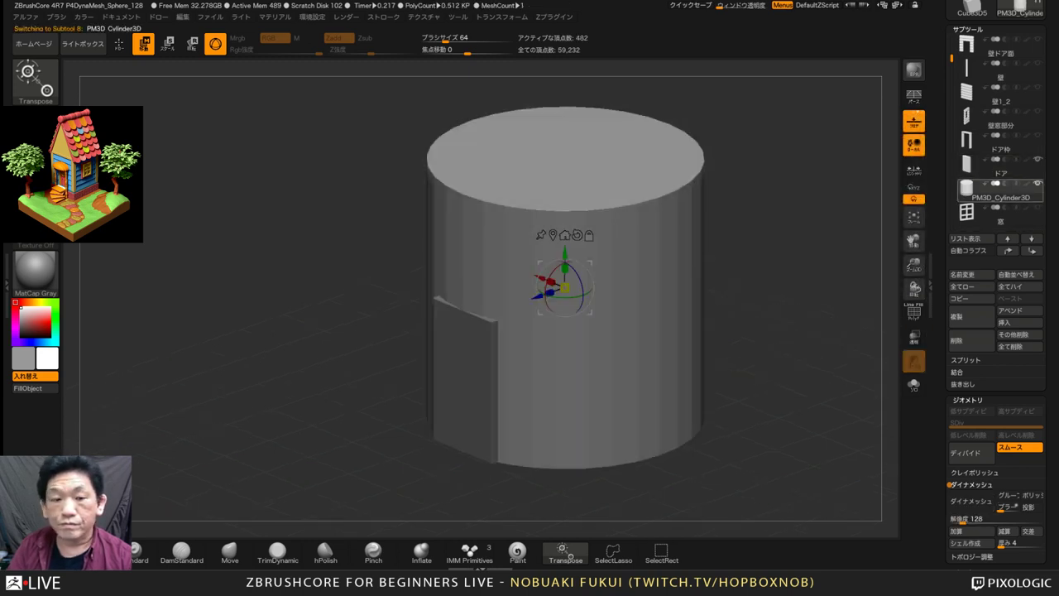
Try a shrunken cylinder laid on its side through the upper part of the door slab, set as a subtractive subtool
{"action": "left_click_drag", "start_coordinate": [777, 347], "coordinate": [822, 374]}
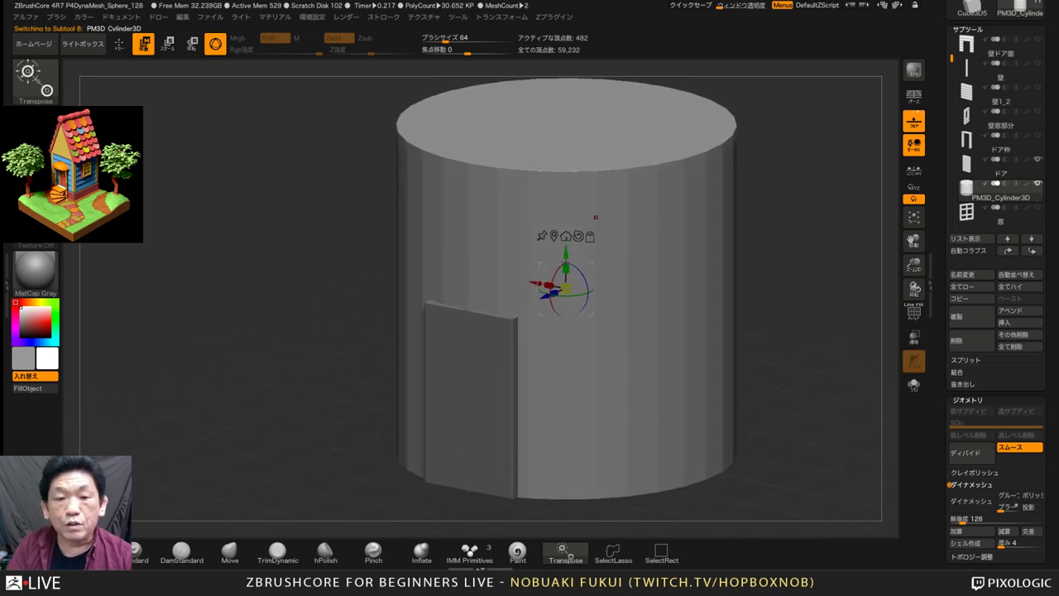
{"action": "mouse_move", "coordinate": [553, 274]}
{"action": "left_mouse_down"}
{"action": "mouse_move", "coordinate": [556, 313]}
{"action": "mouse_move", "coordinate": [567, 289]}
{"action": "left_mouse_up"}
{"action": "scroll", "coordinate": [565, 289], "scroll_direction": "down", "scroll_amount": 6}
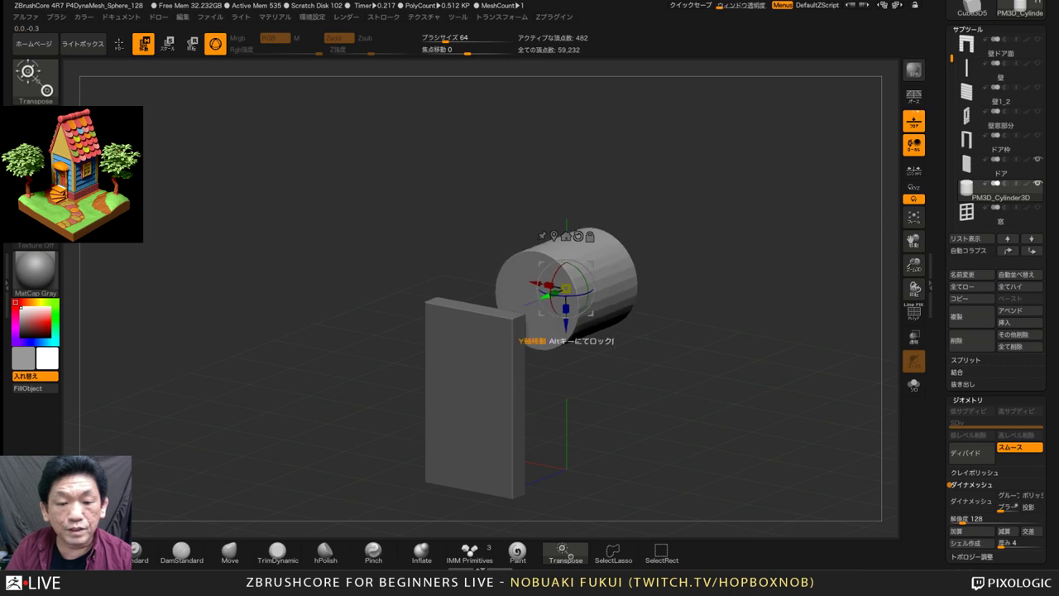
{"action": "left_click_drag", "start_coordinate": [566, 307], "coordinate": [446, 336]}
{"action": "mouse_move", "coordinate": [662, 389]}
{"action": "left_mouse_down"}
{"action": "mouse_move", "coordinate": [579, 364]}
{"action": "mouse_move", "coordinate": [687, 366]}
{"action": "mouse_move", "coordinate": [661, 376]}
{"action": "left_mouse_up"}
{"action": "left_click_drag", "start_coordinate": [662, 376], "coordinate": [650, 341], "text": "alt"}
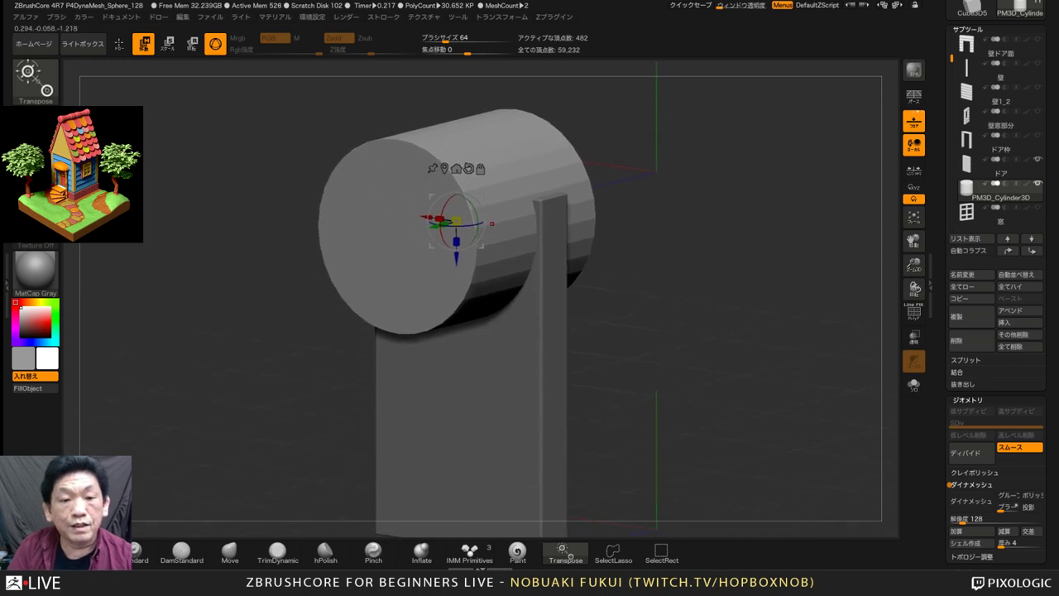
{"action": "left_click_drag", "start_coordinate": [455, 258], "coordinate": [455, 354]}
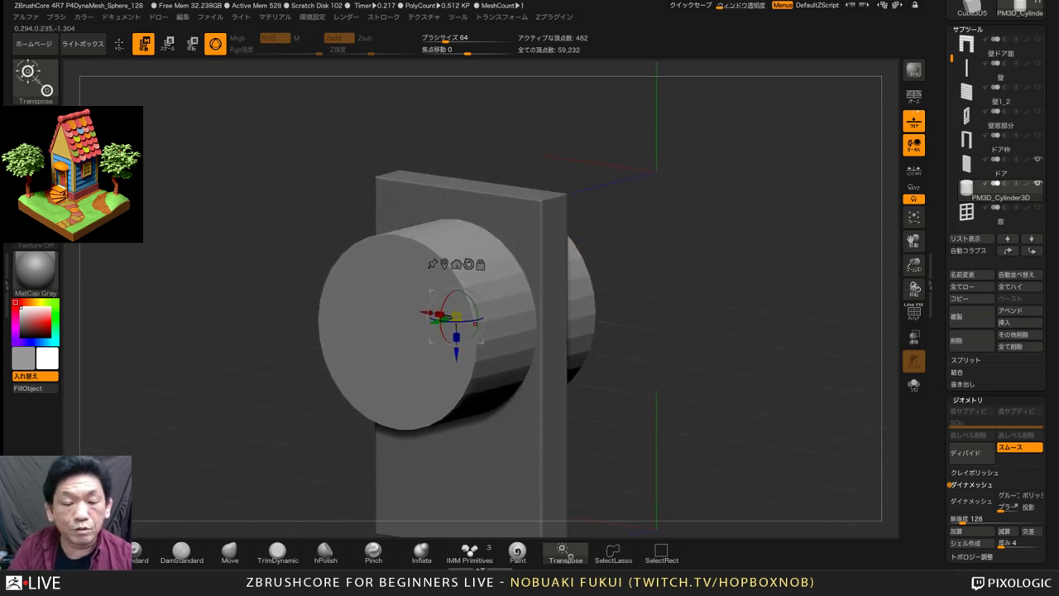
{"action": "left_click_drag", "start_coordinate": [661, 364], "coordinate": [695, 361]}
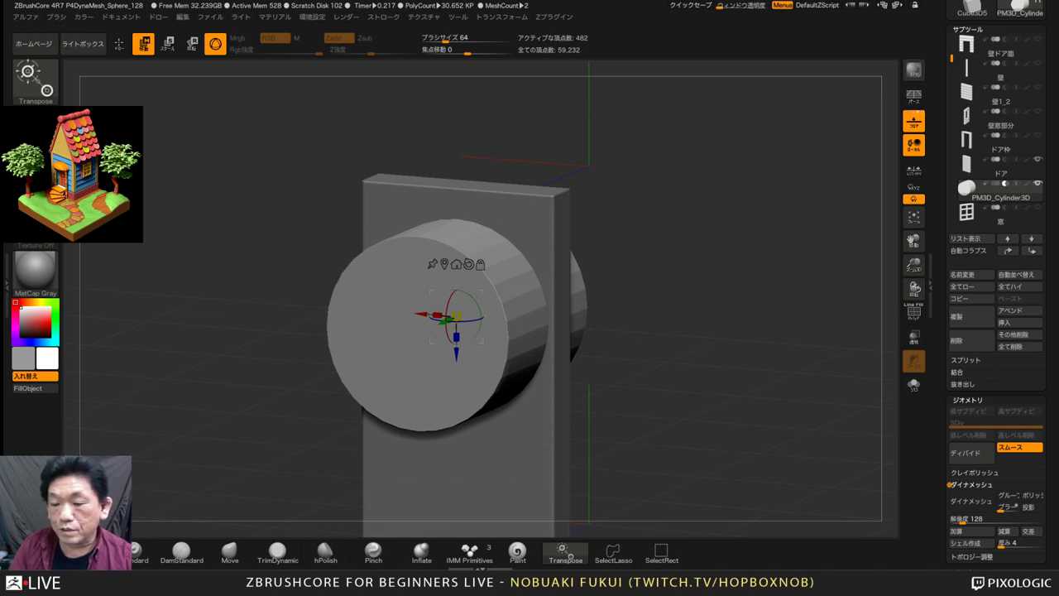
Delete the cylinder subtool from the house model and confirm the deletion
{"action": "scroll", "coordinate": [984, 372], "scroll_direction": "down", "scroll_amount": 3}
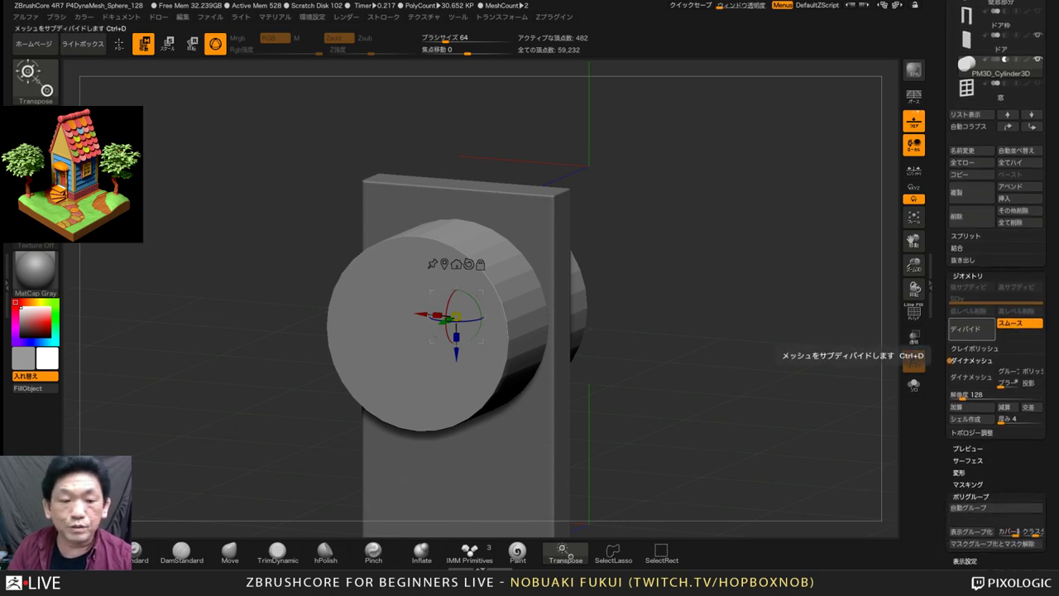
{"action": "left_click_drag", "start_coordinate": [744, 356], "coordinate": [716, 356]}
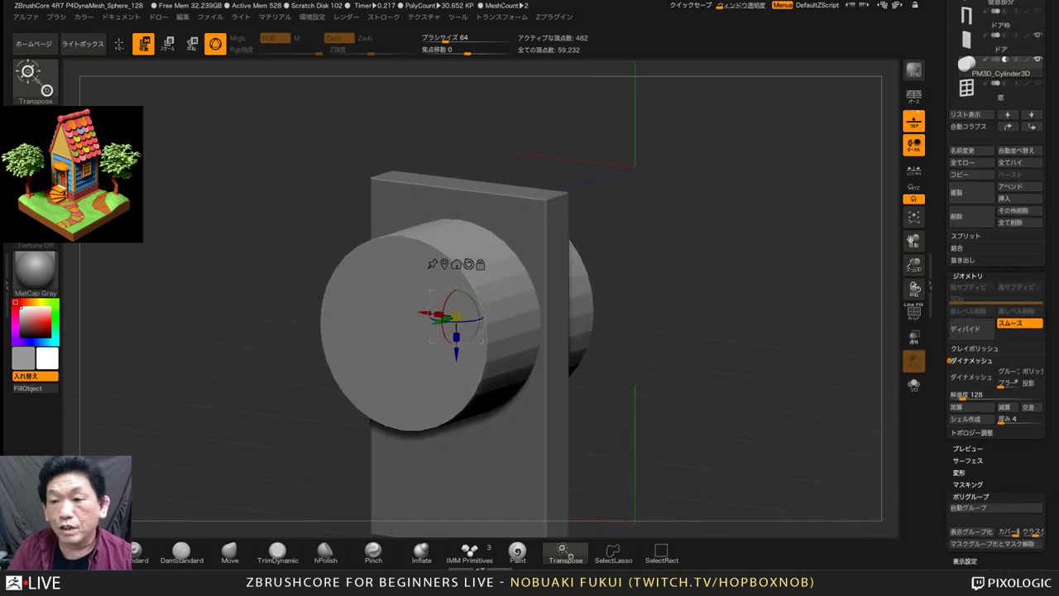
{"action": "left_click_drag", "start_coordinate": [1046, 231], "coordinate": [1046, 469]}
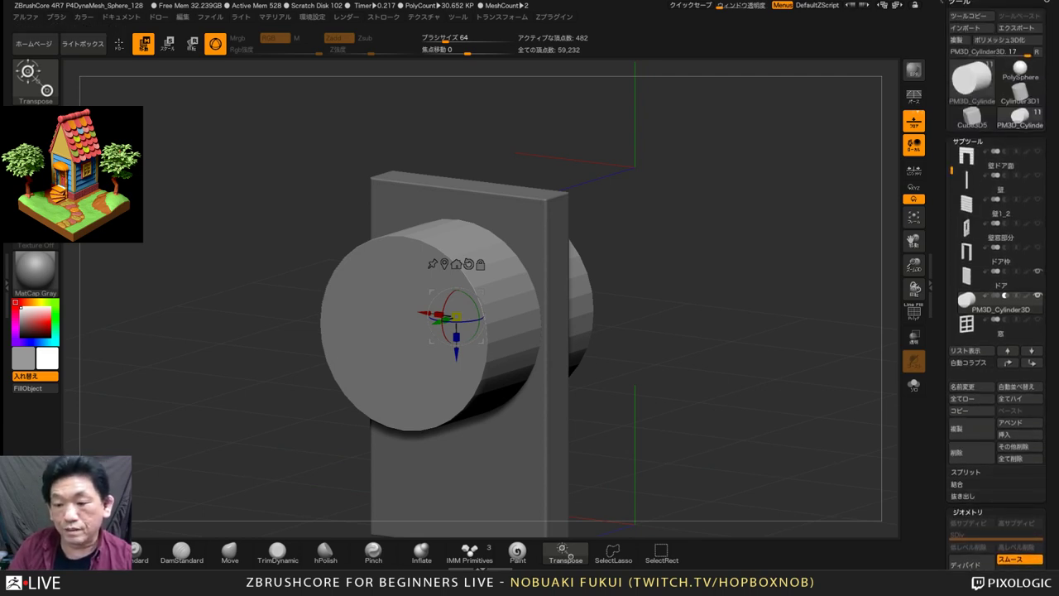
{"action": "left_click", "coordinate": [960, 452]}
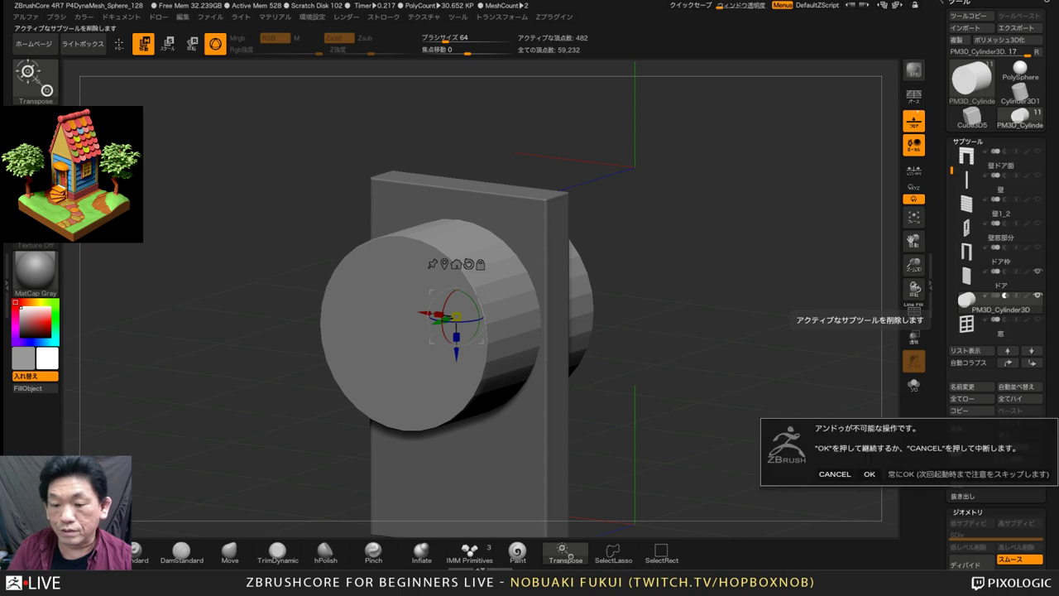
{"action": "left_click", "coordinate": [869, 474]}
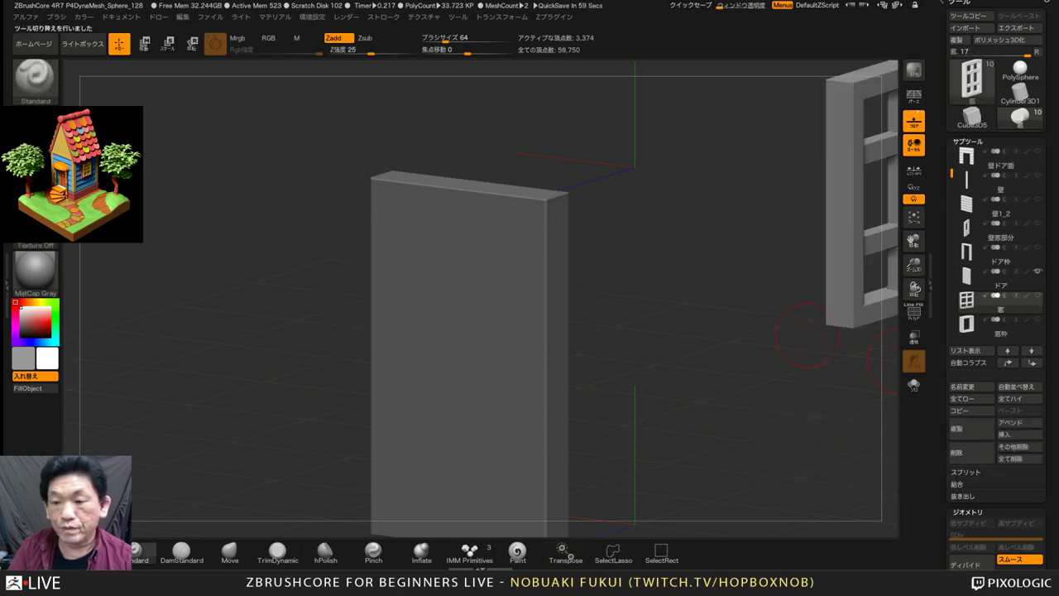
{"action": "left_click_drag", "start_coordinate": [807, 335], "coordinate": [783, 334]}
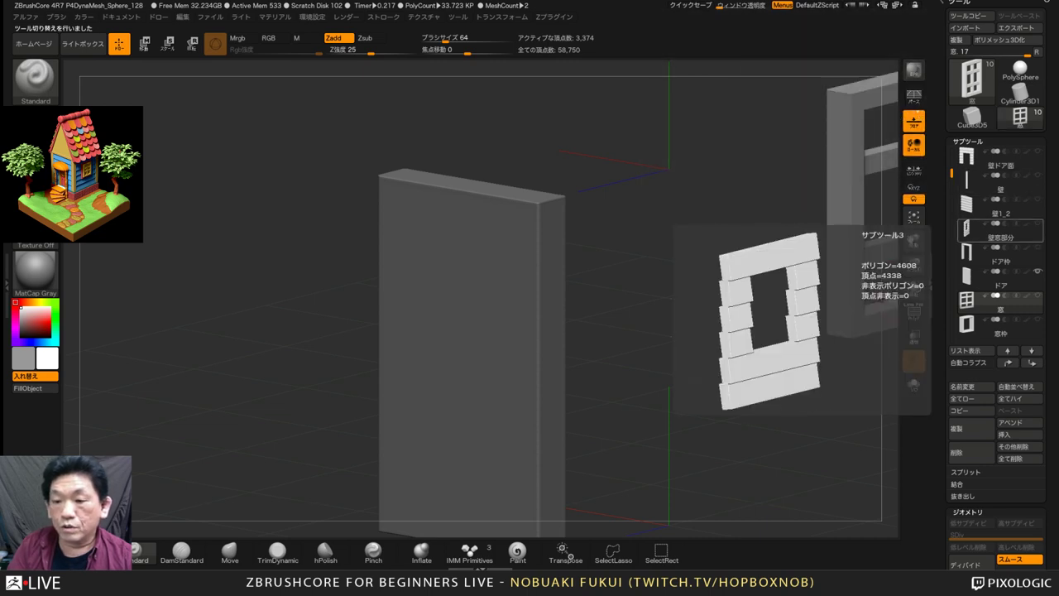
Restore visibility of all house subtools, and make the door slab ドア active and isolated
{"action": "left_click", "coordinate": [1037, 271]}
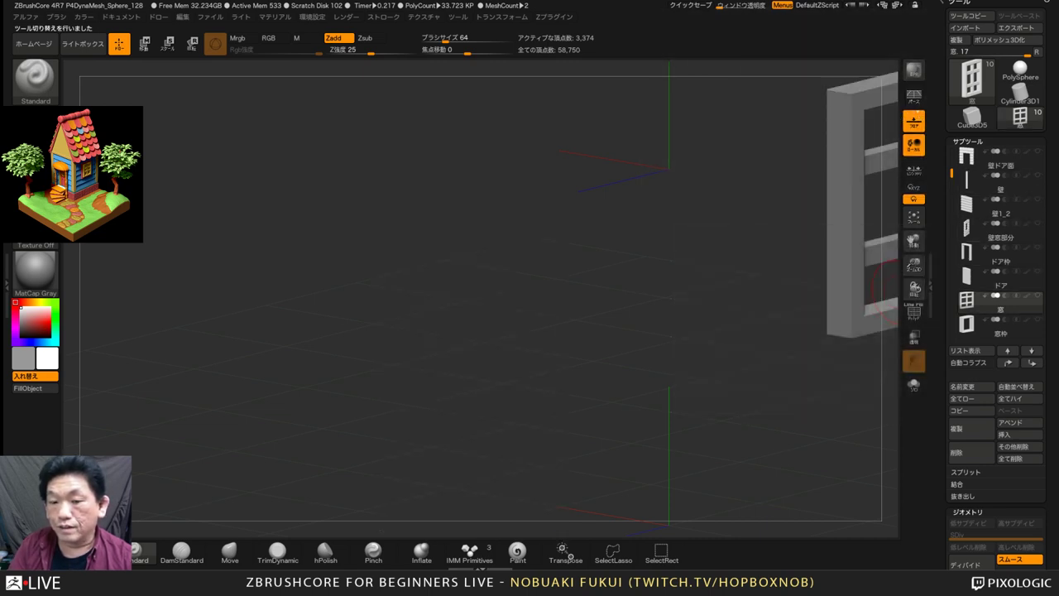
{"action": "left_click", "coordinate": [1037, 271]}
{"action": "left_click", "coordinate": [1037, 272]}
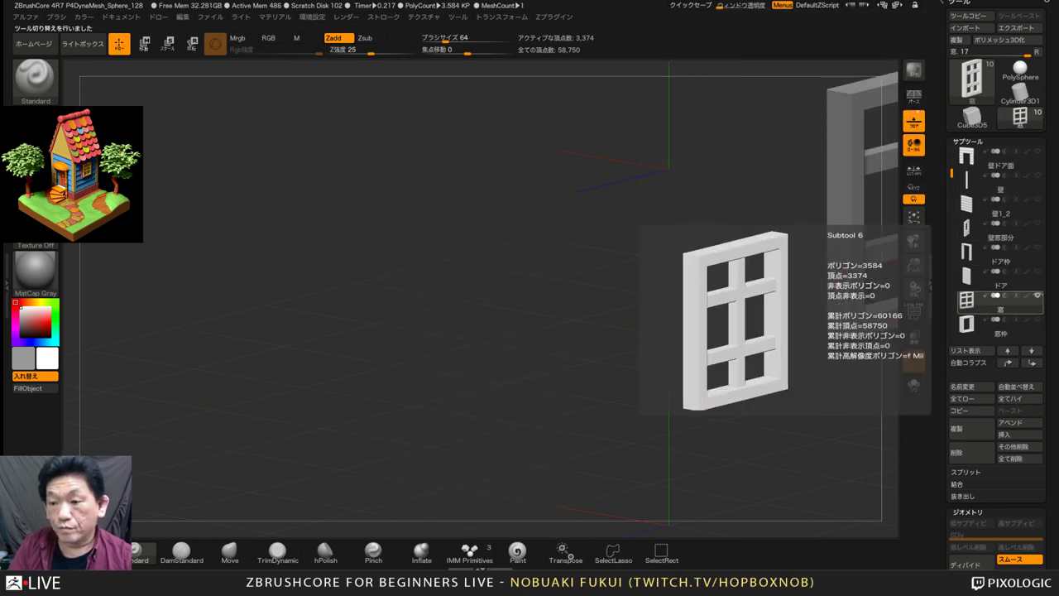
{"action": "left_click", "coordinate": [1038, 296]}
{"action": "left_click", "coordinate": [913, 216]}
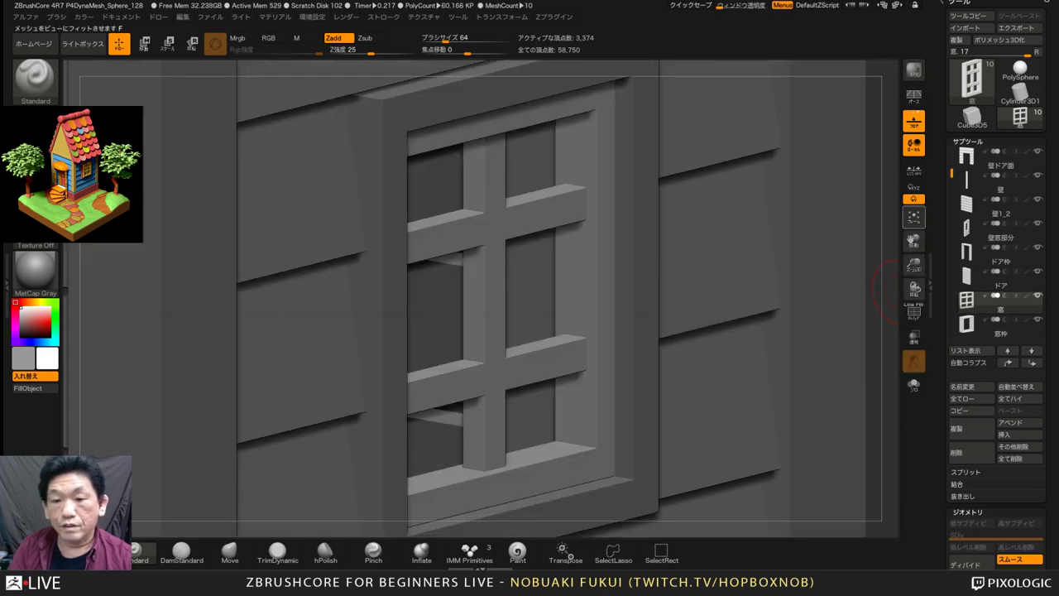
{"action": "left_click", "coordinate": [913, 217]}
{"action": "left_click_drag", "start_coordinate": [914, 289], "coordinate": [905, 307]}
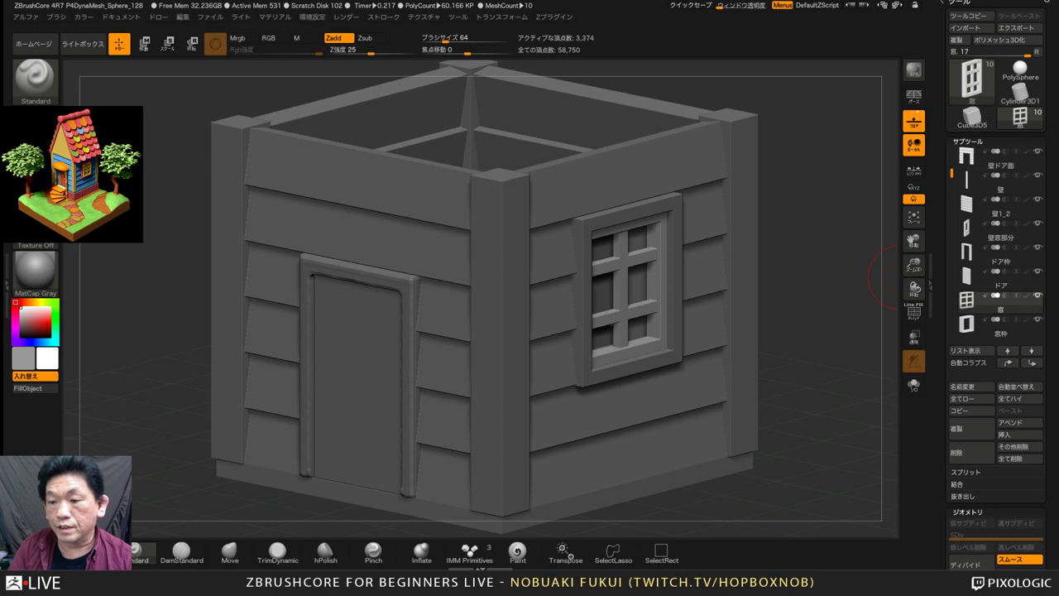
{"action": "left_click", "coordinate": [990, 278]}
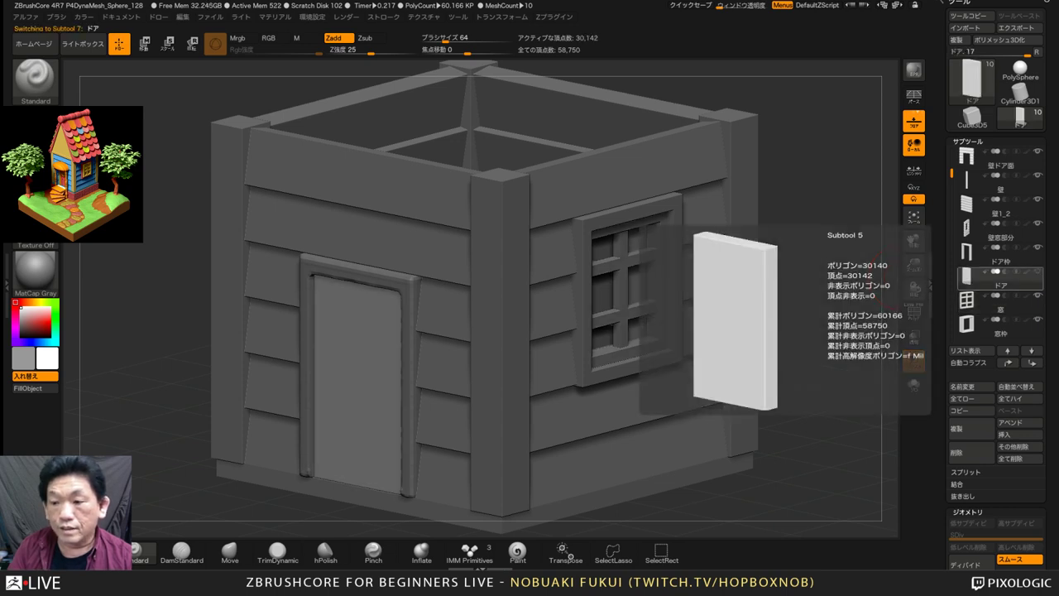
{"action": "left_click", "coordinate": [1037, 272], "text": "shift"}
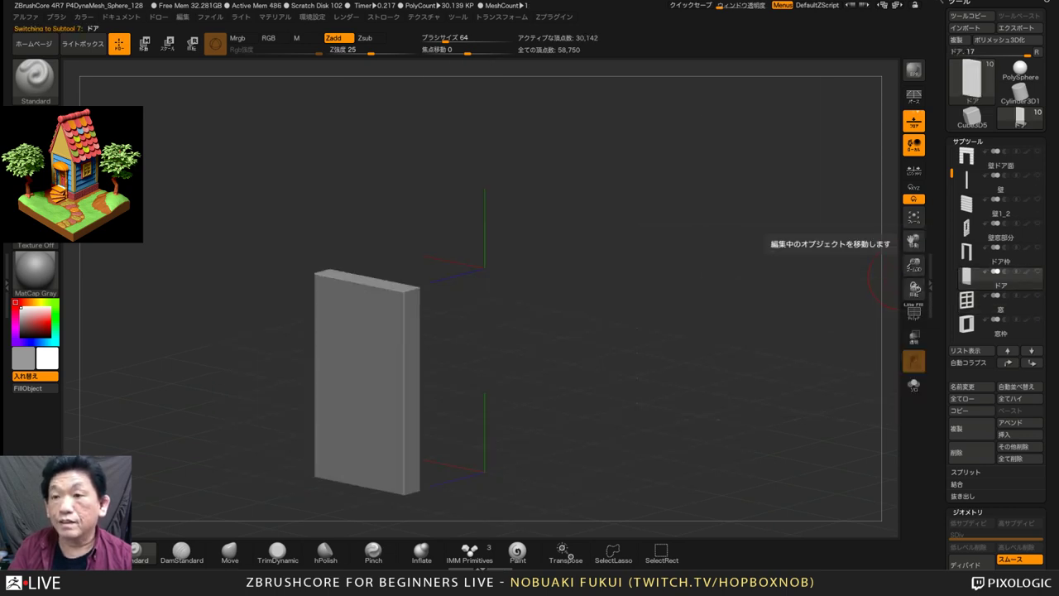
Switch the current tool from the door model to the Cylinder3D1 primitive
{"action": "left_click", "coordinate": [972, 79]}
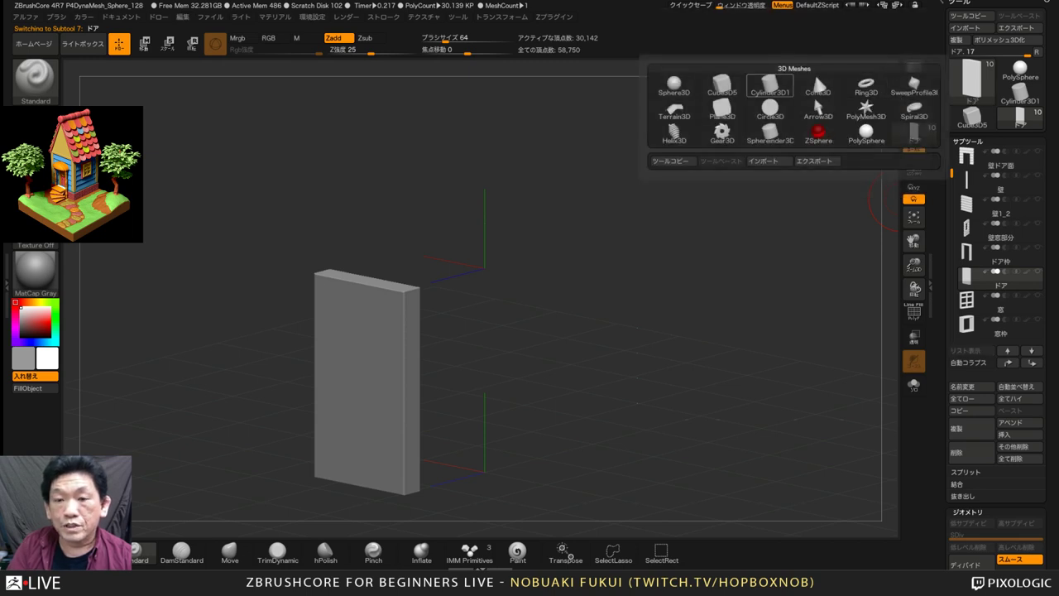
{"action": "mouse_move", "coordinate": [769, 83]}
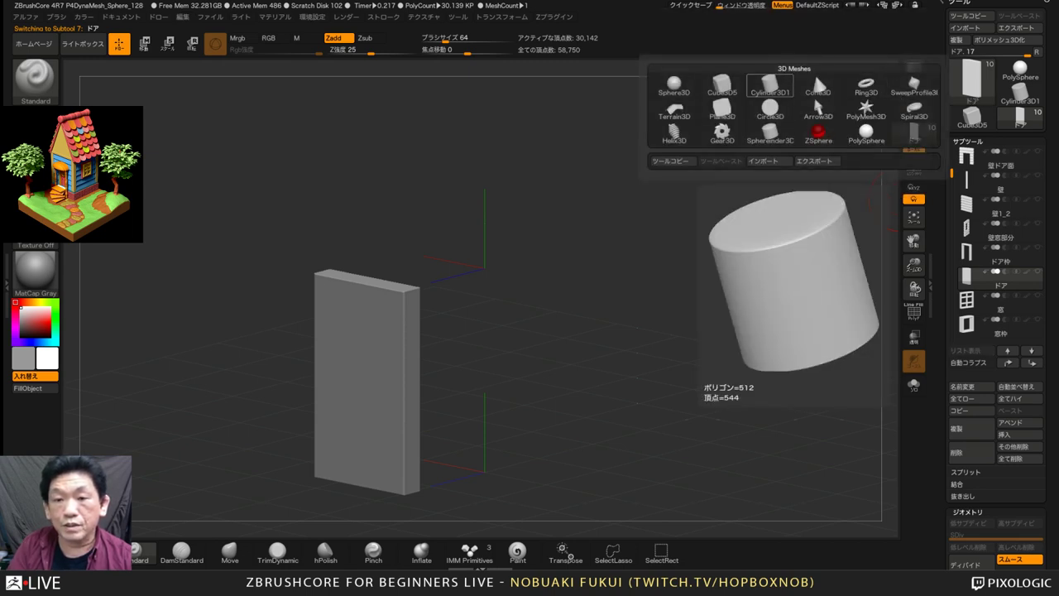
{"action": "left_click", "coordinate": [767, 85]}
{"action": "left_click_drag", "start_coordinate": [756, 171], "coordinate": [752, 187]}
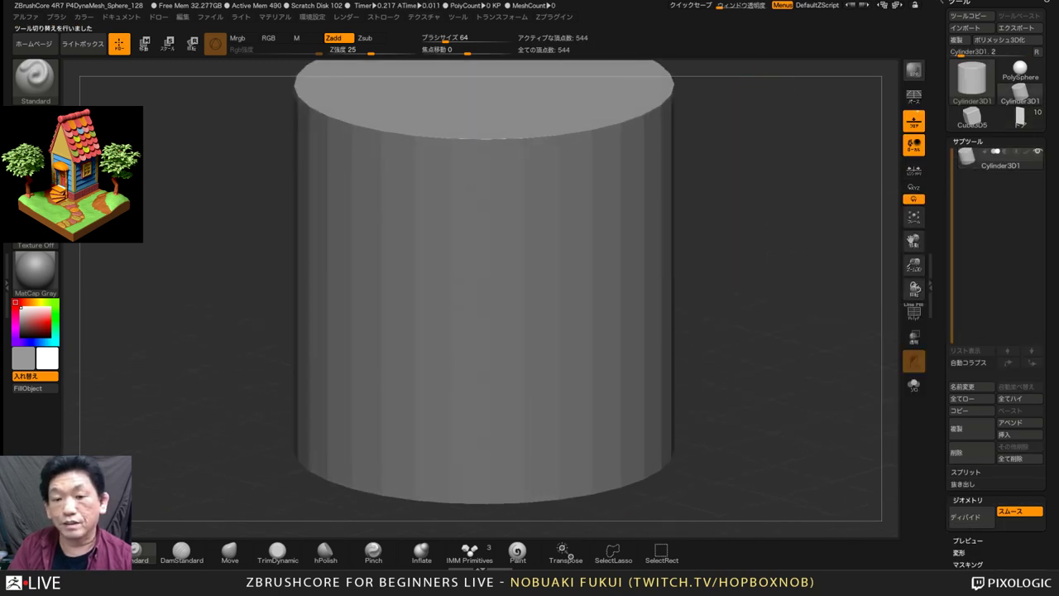
{"action": "mouse_move", "coordinate": [877, 305]}
{"action": "left_mouse_down", "text": "alt"}
{"action": "mouse_move", "coordinate": [879, 274]}
{"action": "mouse_move", "coordinate": [888, 293]}
{"action": "left_mouse_up", "text": "alt"}
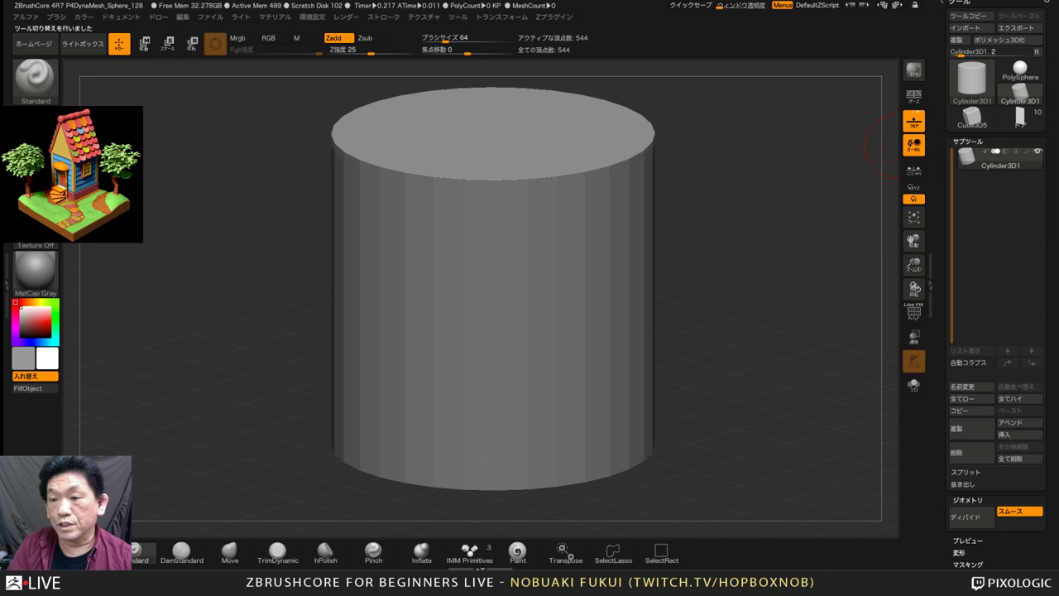
Make the Cylinder3D1 primitive the current tool again and open its initialize (イニシャライズ) settings
{"action": "left_click", "coordinate": [1020, 116]}
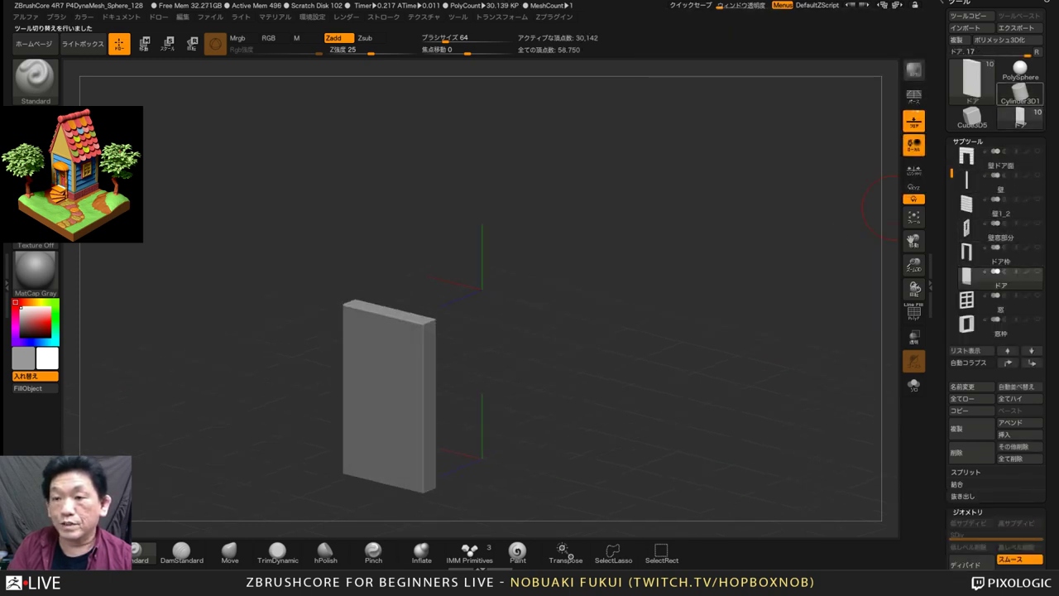
{"action": "left_click", "coordinate": [1020, 89]}
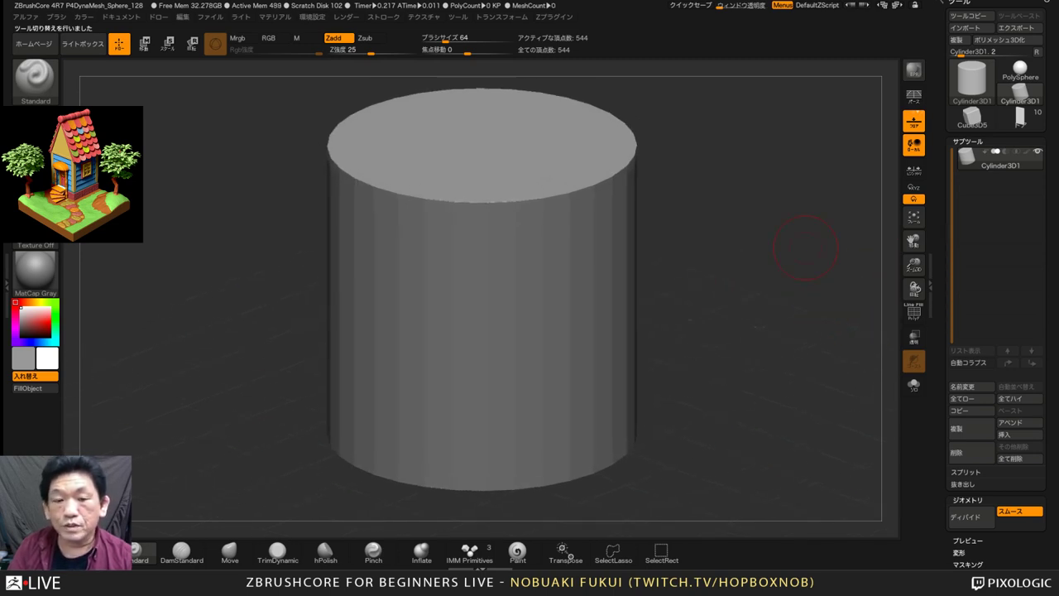
{"action": "left_click_drag", "start_coordinate": [806, 248], "coordinate": [807, 261]}
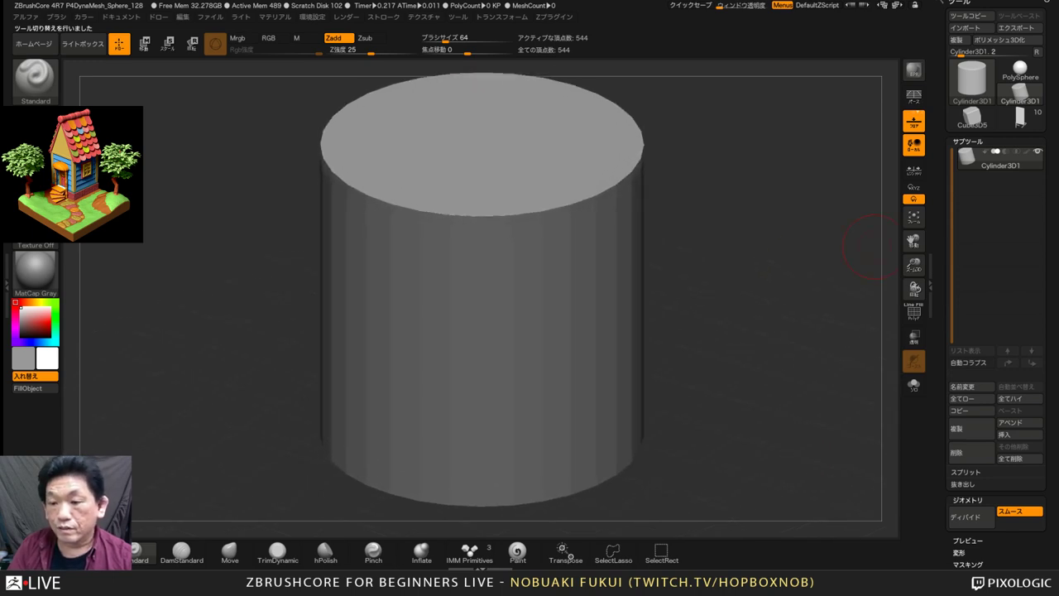
{"action": "left_click_drag", "start_coordinate": [1047, 248], "coordinate": [1047, 226]}
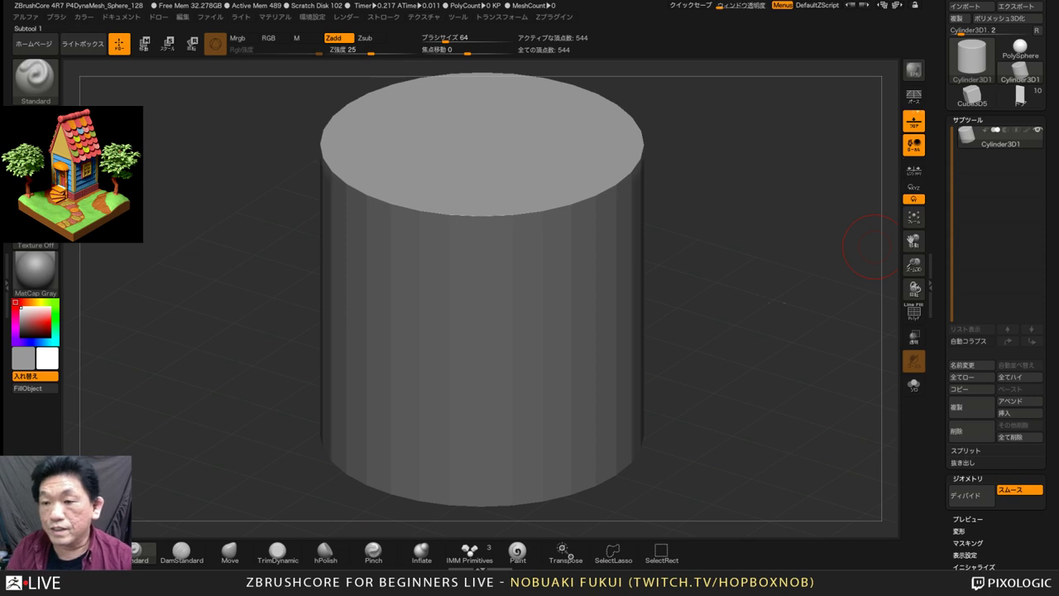
{"action": "scroll", "coordinate": [996, 249], "scroll_direction": "down", "scroll_amount": 5}
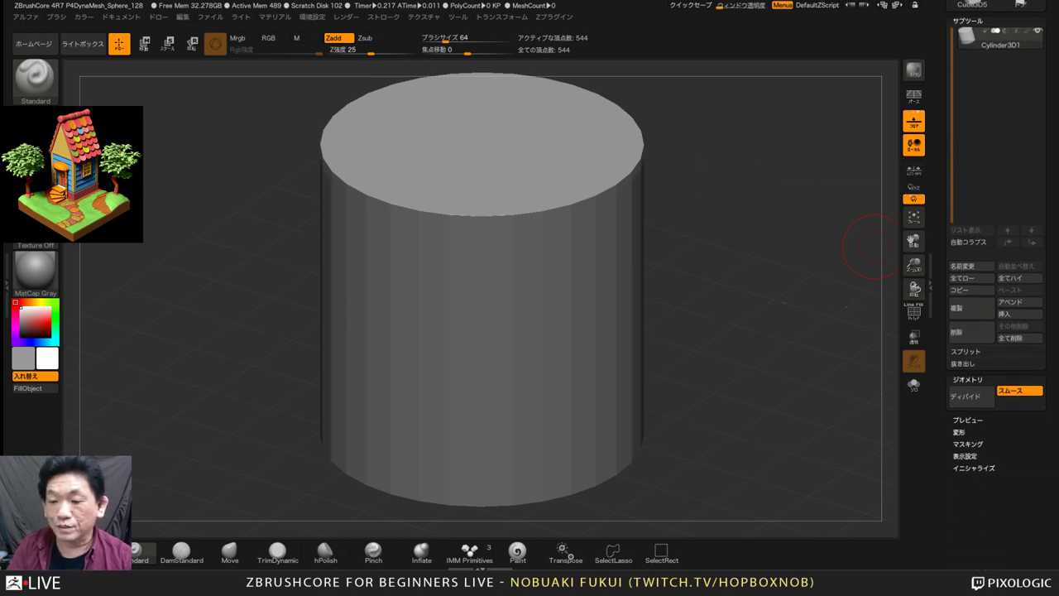
{"action": "scroll", "coordinate": [996, 331], "scroll_direction": "down", "scroll_amount": 6}
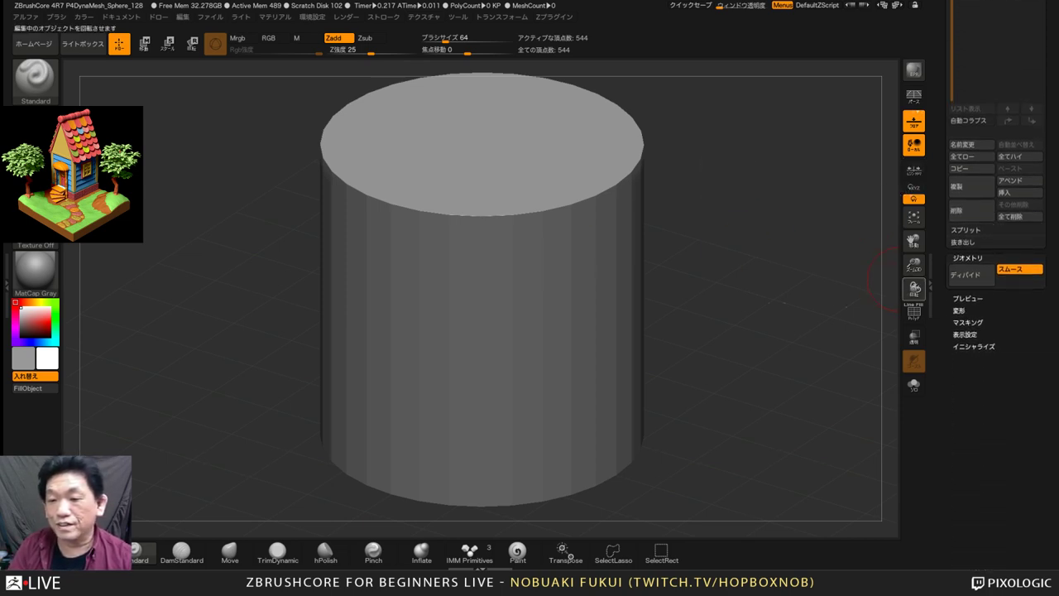
{"action": "scroll", "coordinate": [996, 289], "scroll_direction": "up", "scroll_amount": 12}
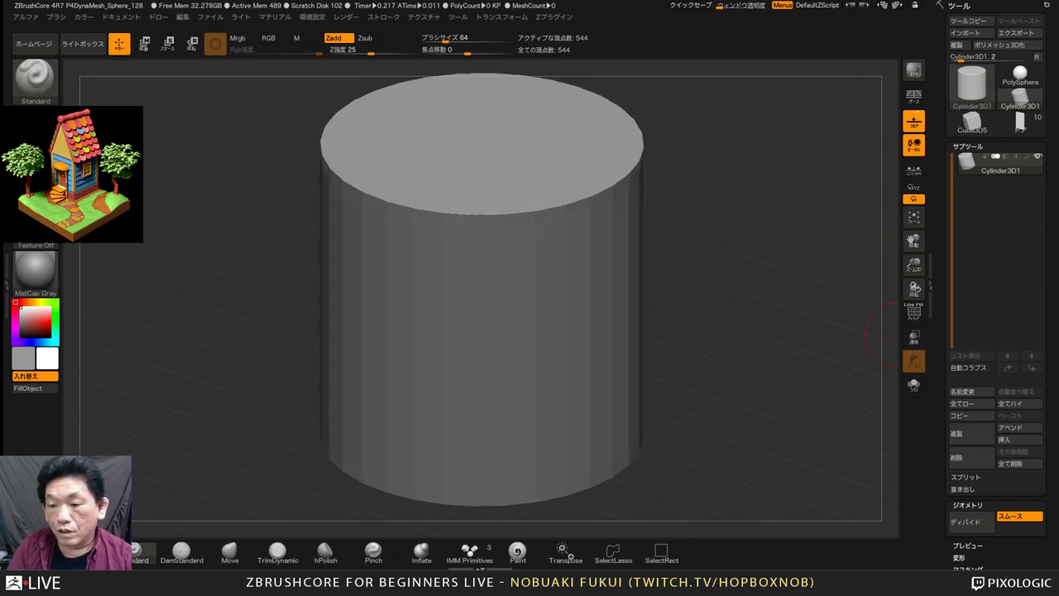
{"action": "left_click_drag", "start_coordinate": [940, 373], "coordinate": [941, 144]}
{"action": "scroll", "coordinate": [993, 248], "scroll_direction": "down", "scroll_amount": 2}
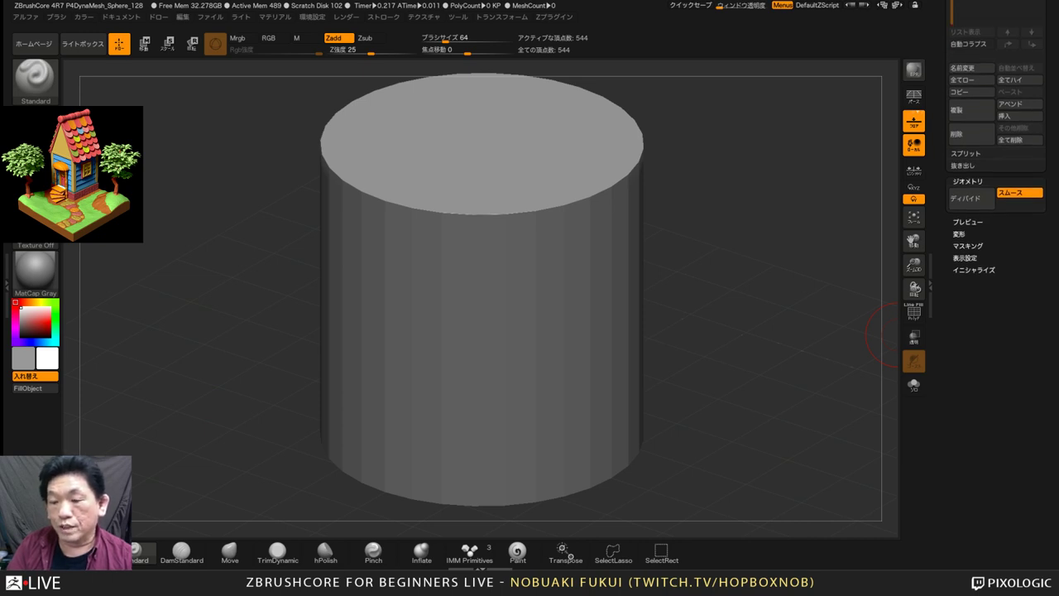
{"action": "left_click", "coordinate": [974, 269]}
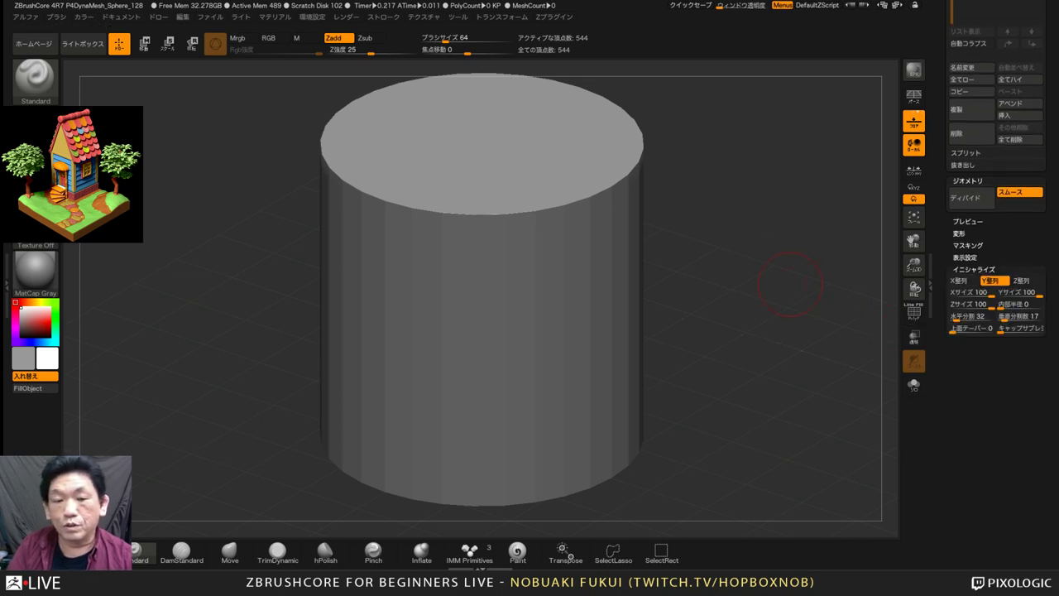
{"action": "mouse_move", "coordinate": [757, 331]}
{"action": "left_mouse_down"}
{"action": "mouse_move", "coordinate": [757, 373]}
{"action": "mouse_move", "coordinate": [800, 304]}
{"action": "left_mouse_up"}
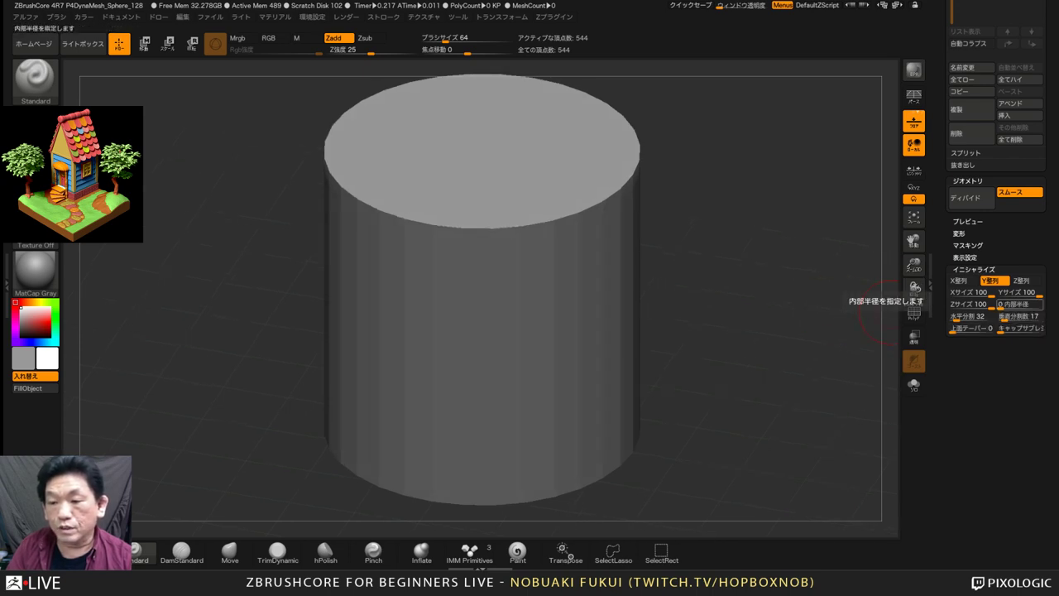
Set the cylinder's vertical divisions to 16 and horizontal divisions to 100, checking the mesh with the polygon wireframe
{"action": "mouse_move", "coordinate": [1001, 305]}
{"action": "left_mouse_down"}
{"action": "mouse_move", "coordinate": [1032, 304]}
{"action": "mouse_move", "coordinate": [996, 304]}
{"action": "left_mouse_up"}
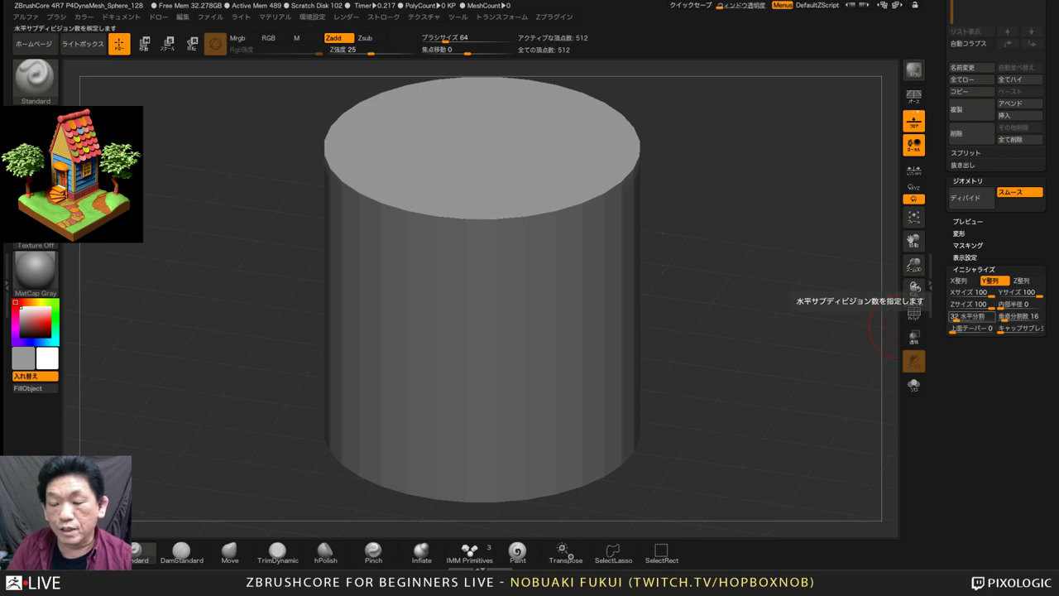
{"action": "left_click", "coordinate": [913, 313]}
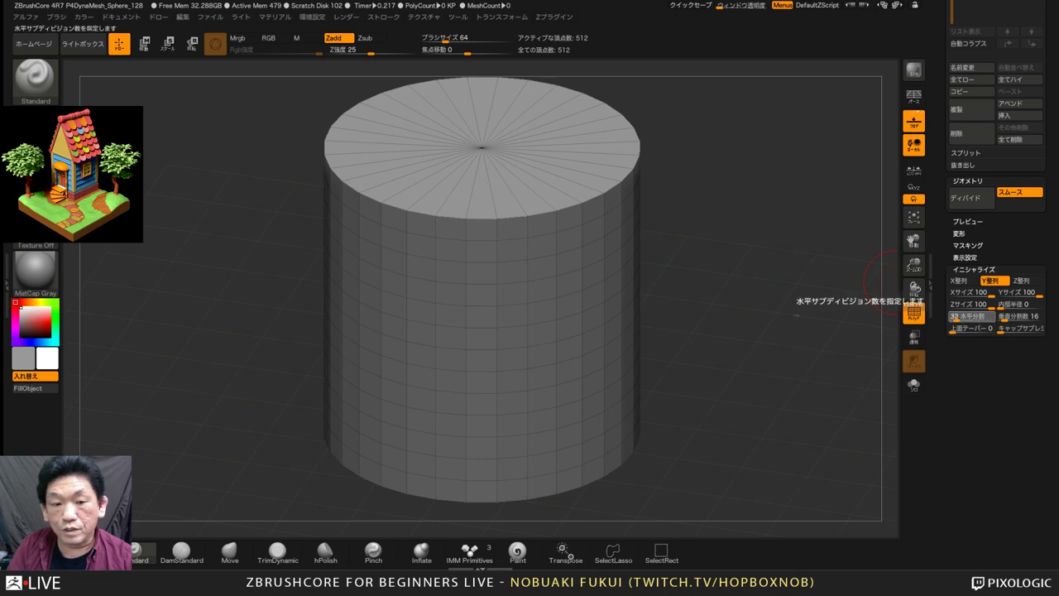
{"action": "left_click", "coordinate": [962, 320]}
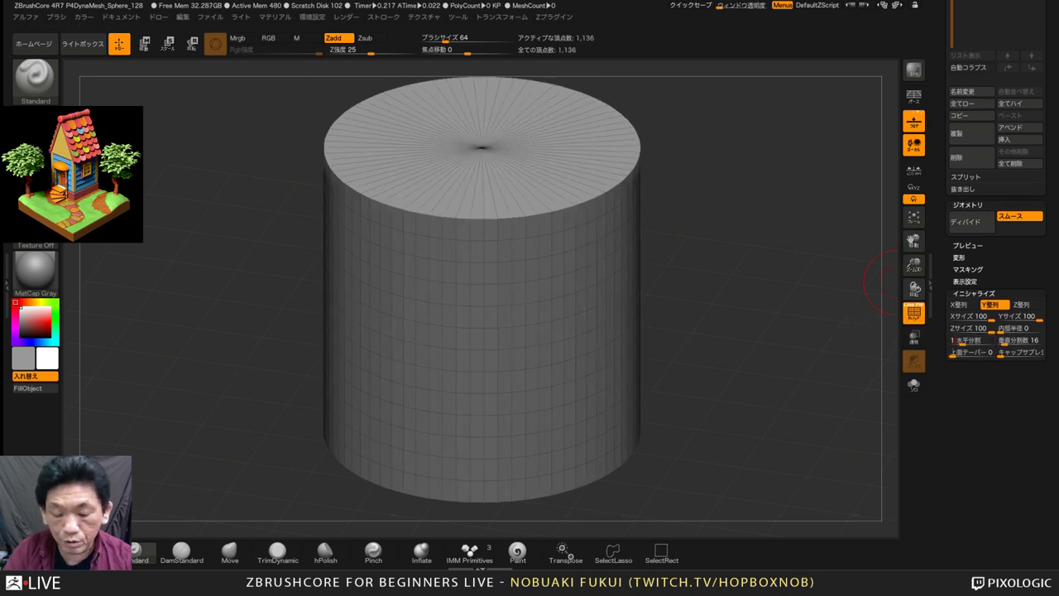
{"action": "key", "text": "Return"}
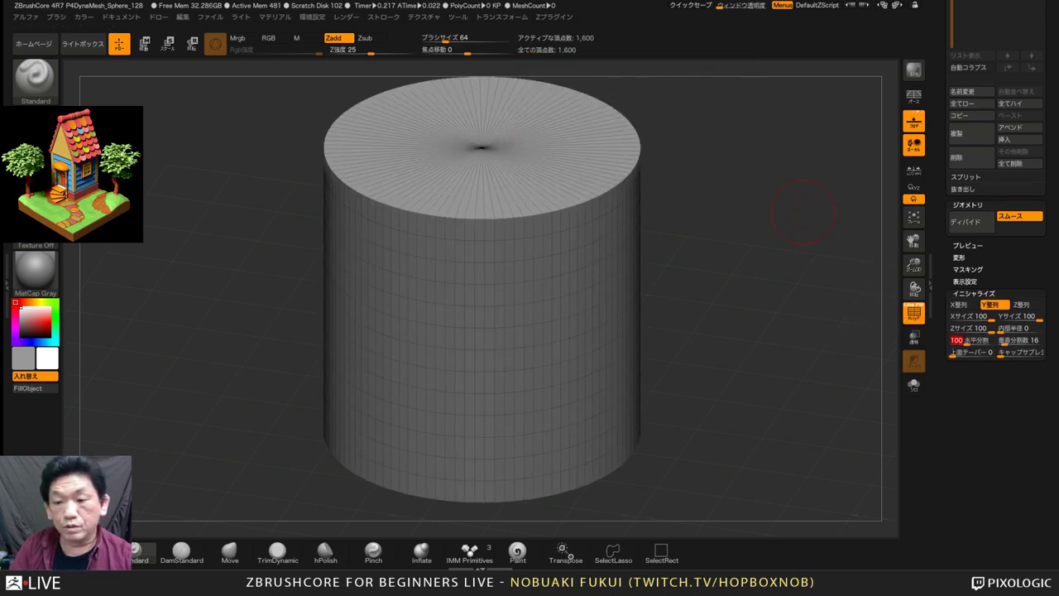
{"action": "left_click", "coordinate": [913, 312]}
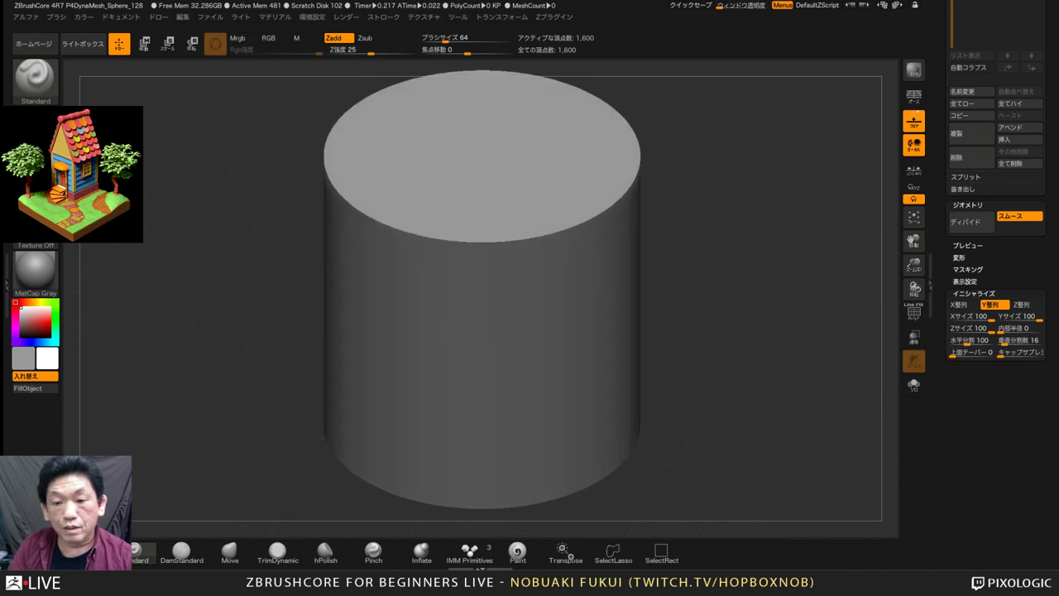
Rename the smoothed cylinder's subtool as ガタガタなくなった円柱
{"action": "left_click_drag", "start_coordinate": [1051, 223], "coordinate": [1051, 547]}
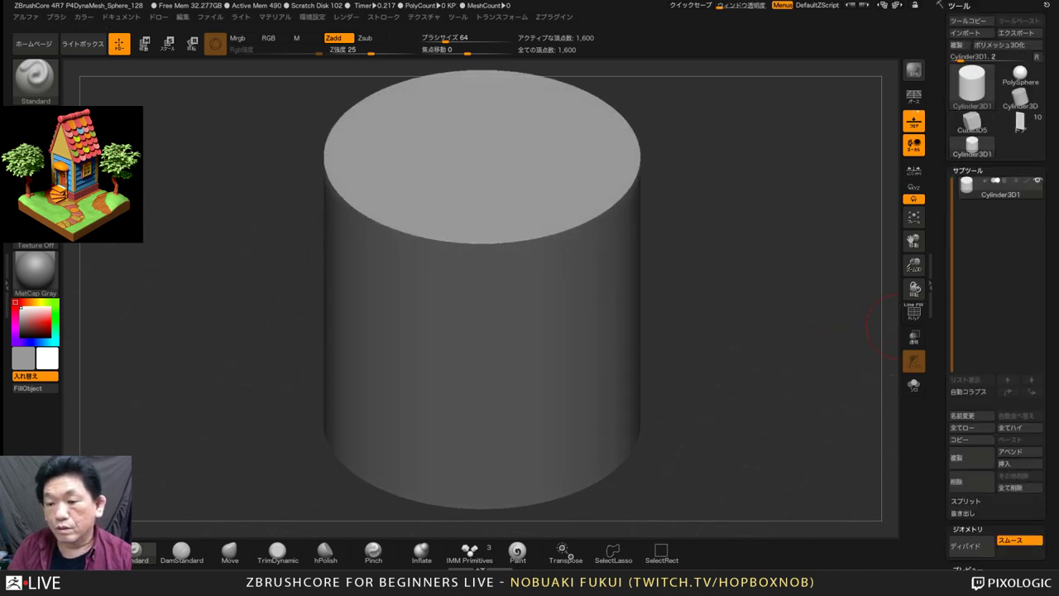
{"action": "scroll", "coordinate": [996, 248], "scroll_direction": "down", "scroll_amount": 3}
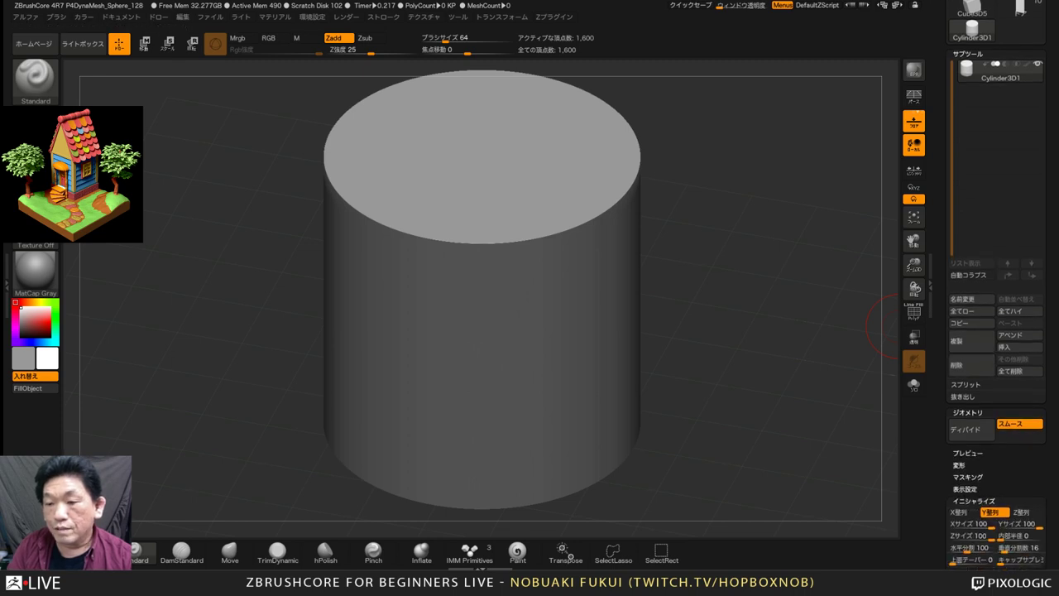
{"action": "scroll", "coordinate": [996, 285], "scroll_direction": "down", "scroll_amount": 4}
{"action": "scroll", "coordinate": [996, 288], "scroll_direction": "down", "scroll_amount": 1}
{"action": "scroll", "coordinate": [996, 290], "scroll_direction": "up", "scroll_amount": 7}
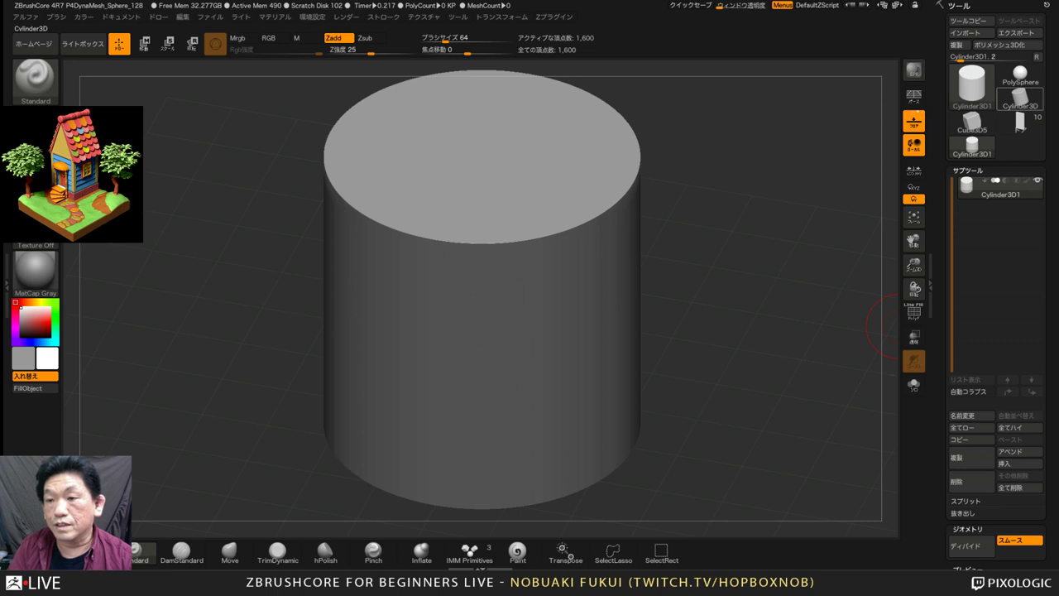
{"action": "mouse_move", "coordinate": [1020, 96]}
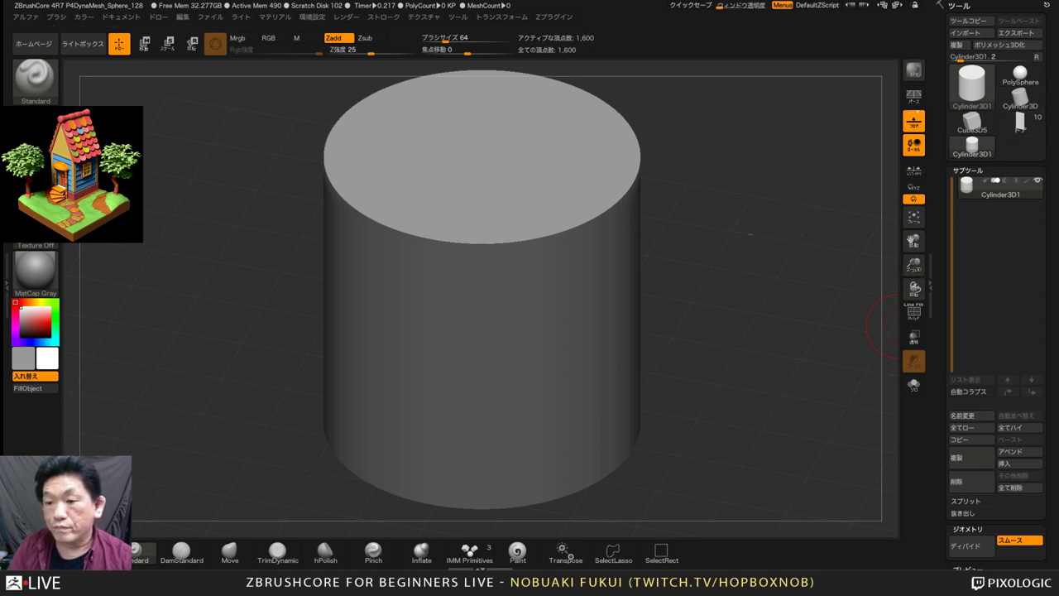
{"action": "scroll", "coordinate": [997, 285], "scroll_direction": "down", "scroll_amount": 1}
{"action": "scroll", "coordinate": [996, 285], "scroll_direction": "down", "scroll_amount": 5}
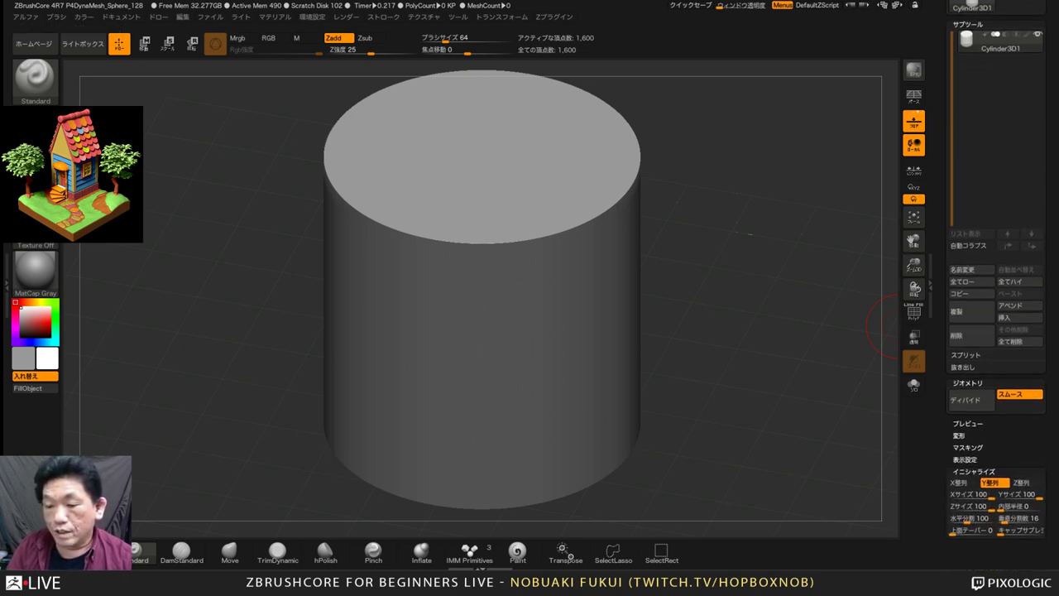
{"action": "scroll", "coordinate": [997, 285], "scroll_direction": "down", "scroll_amount": 2}
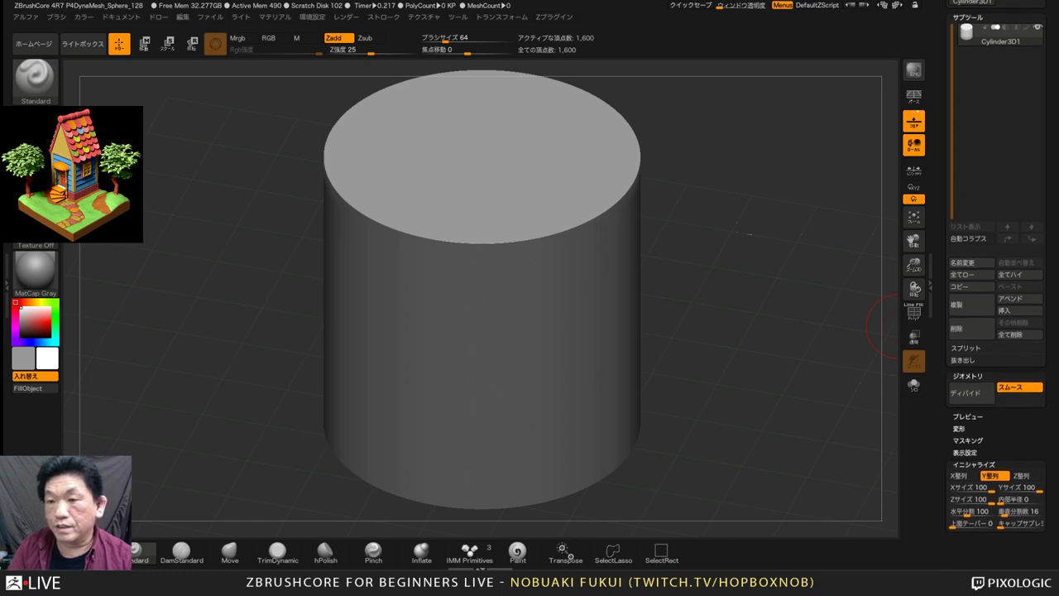
{"action": "left_click", "coordinate": [963, 237]}
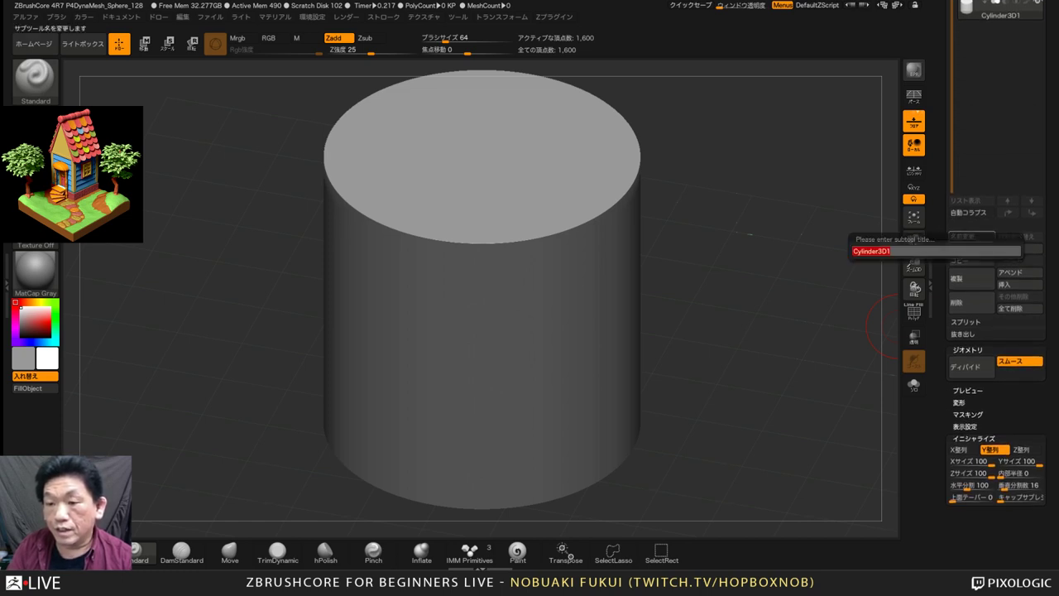
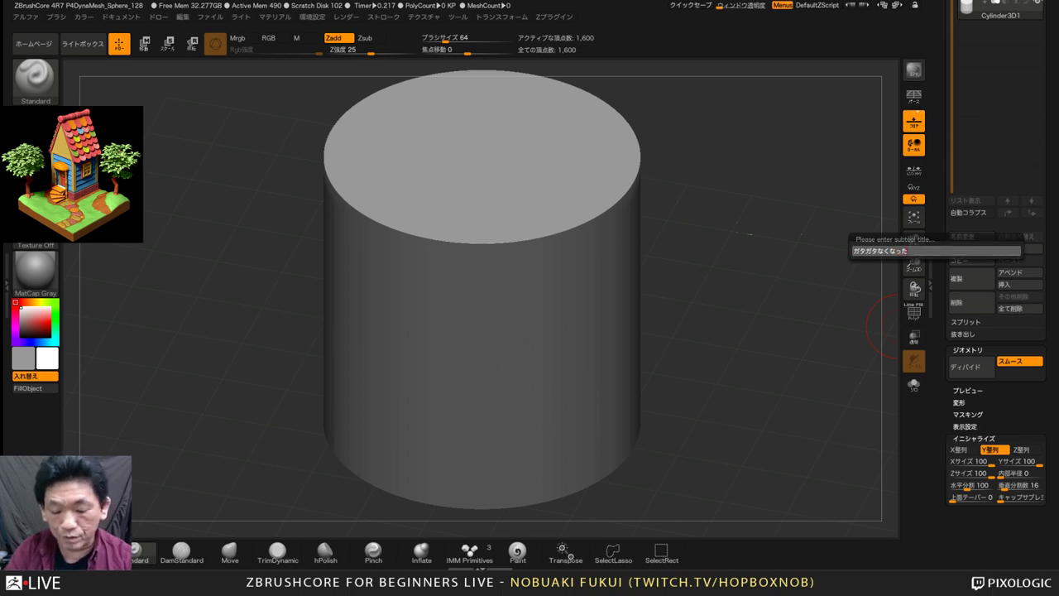
{"action": "key", "text": "Return"}
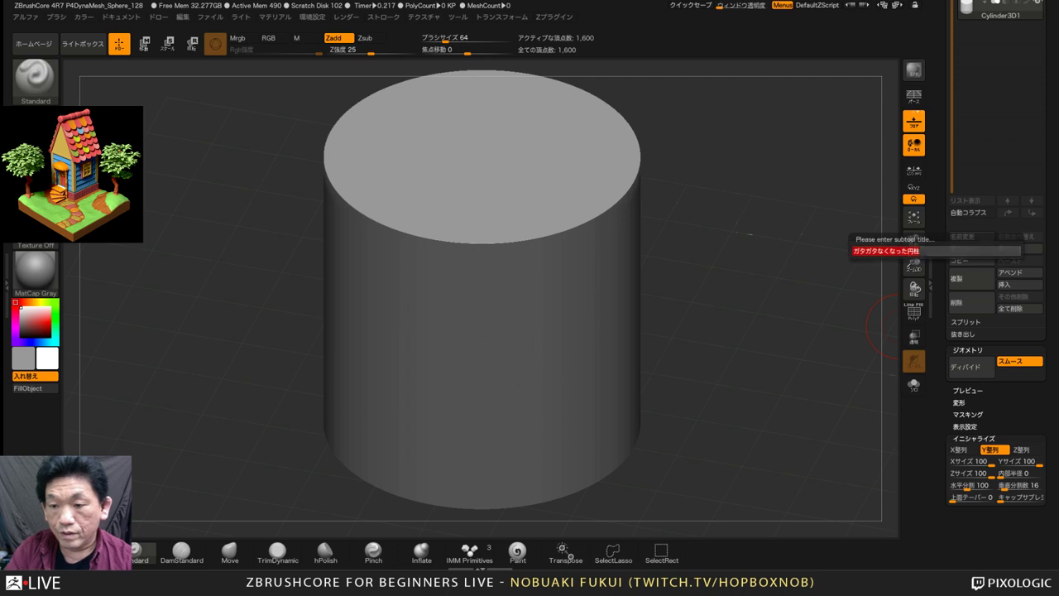
{"action": "key", "text": "Return"}
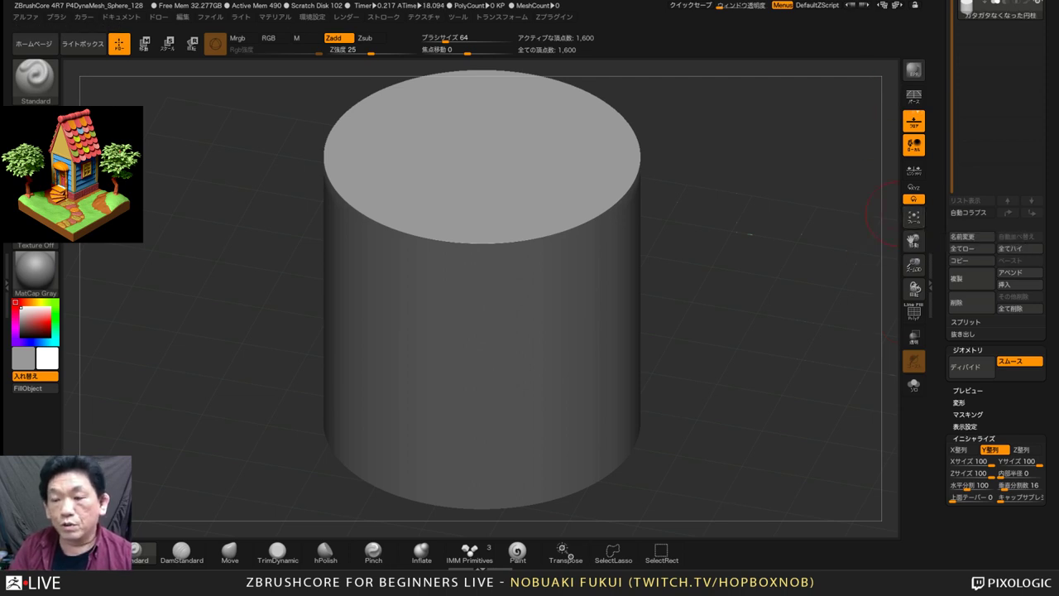
Switch the current tool to the house model and show only its ドア door slab subtool
{"action": "left_click_drag", "start_coordinate": [943, 198], "coordinate": [946, 377]}
{"action": "left_click_drag", "start_coordinate": [882, 212], "coordinate": [883, 170]}
{"action": "left_click", "coordinate": [1019, 122]}
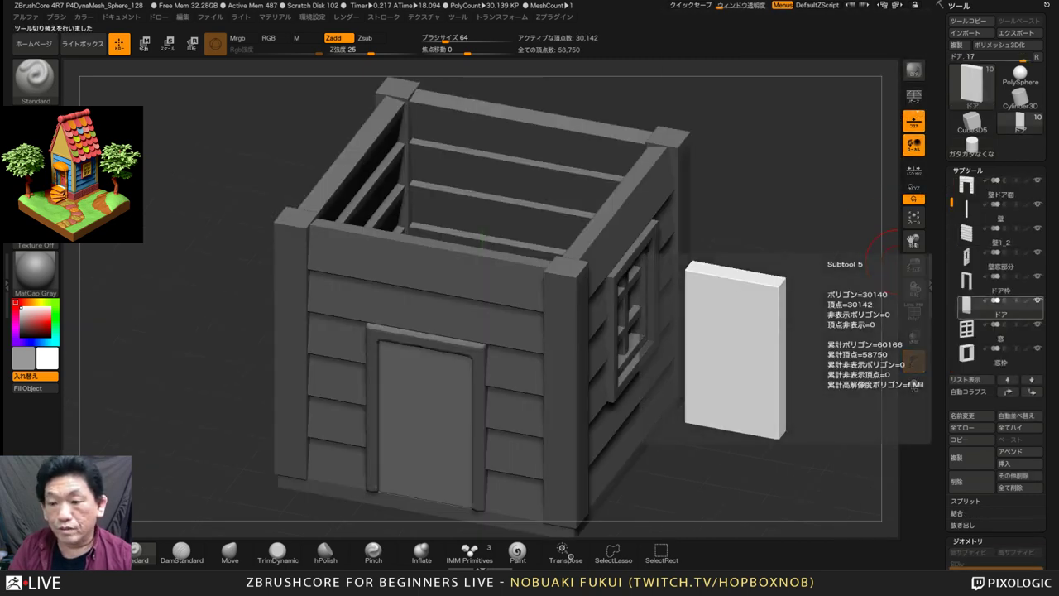
{"action": "left_click", "coordinate": [1038, 301]}
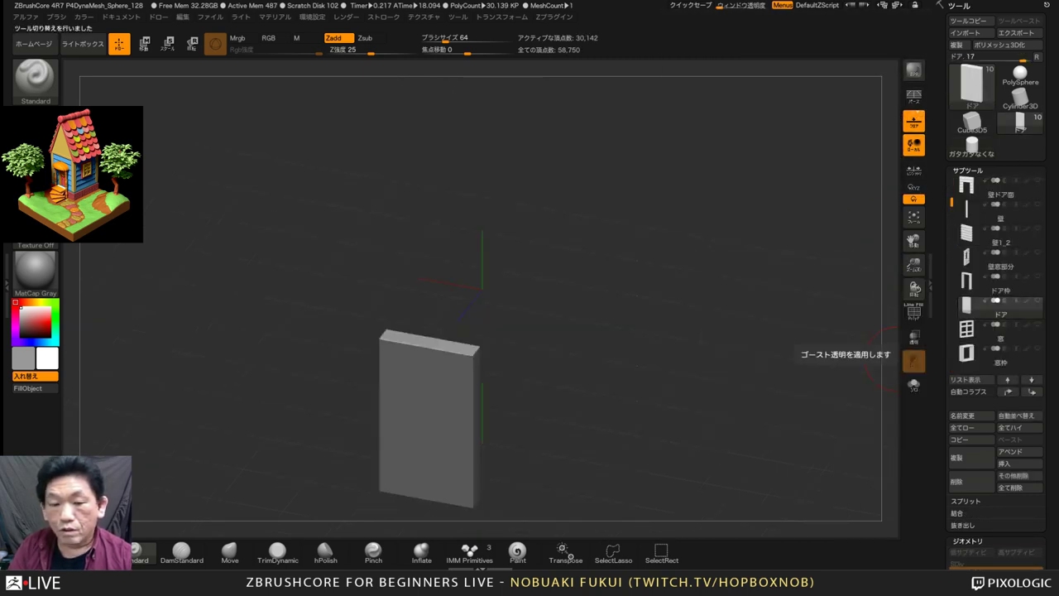
{"action": "left_click_drag", "start_coordinate": [785, 349], "coordinate": [759, 312]}
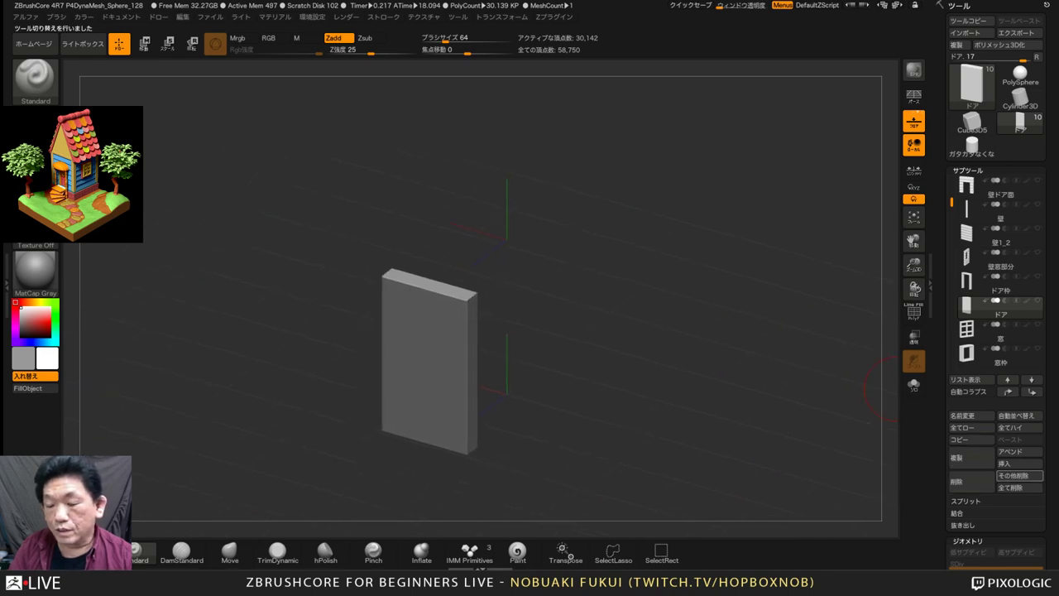
Insert the ガタガタなくなった円柱 cylinder as a subtool directly below the door slab
{"action": "left_click", "coordinate": [1007, 464]}
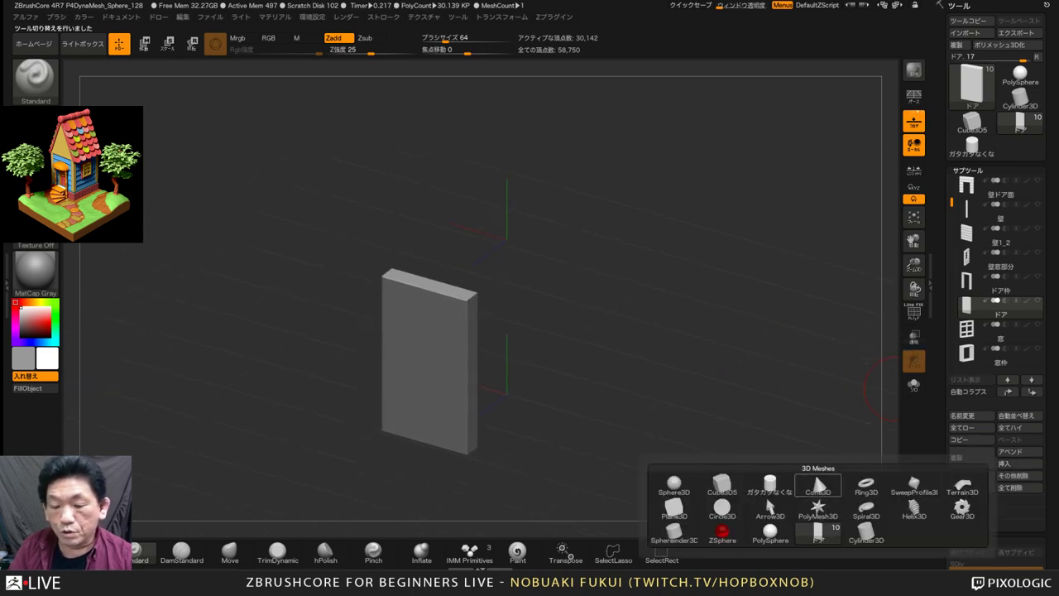
{"action": "mouse_move", "coordinate": [769, 486]}
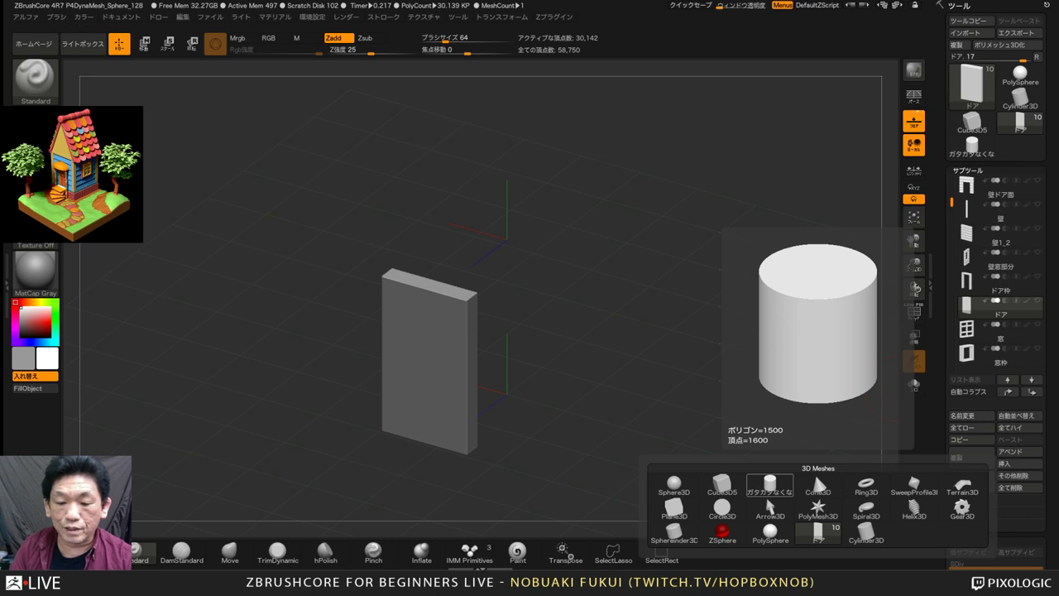
{"action": "left_click", "coordinate": [770, 487]}
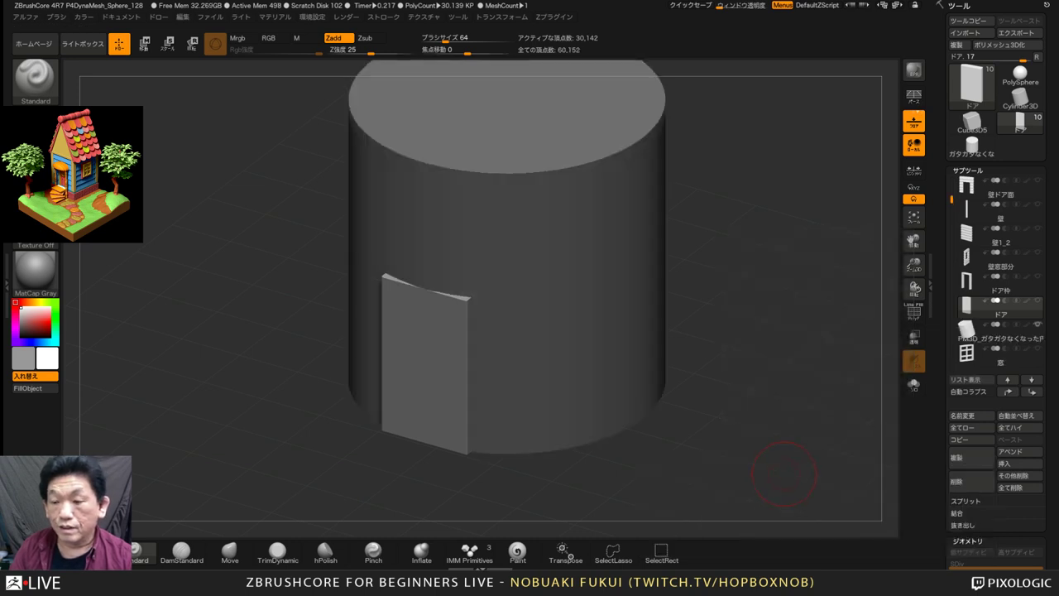
Make the inserted cylinder the active subtool, with only it and the door slab visible
{"action": "left_click", "coordinate": [993, 329]}
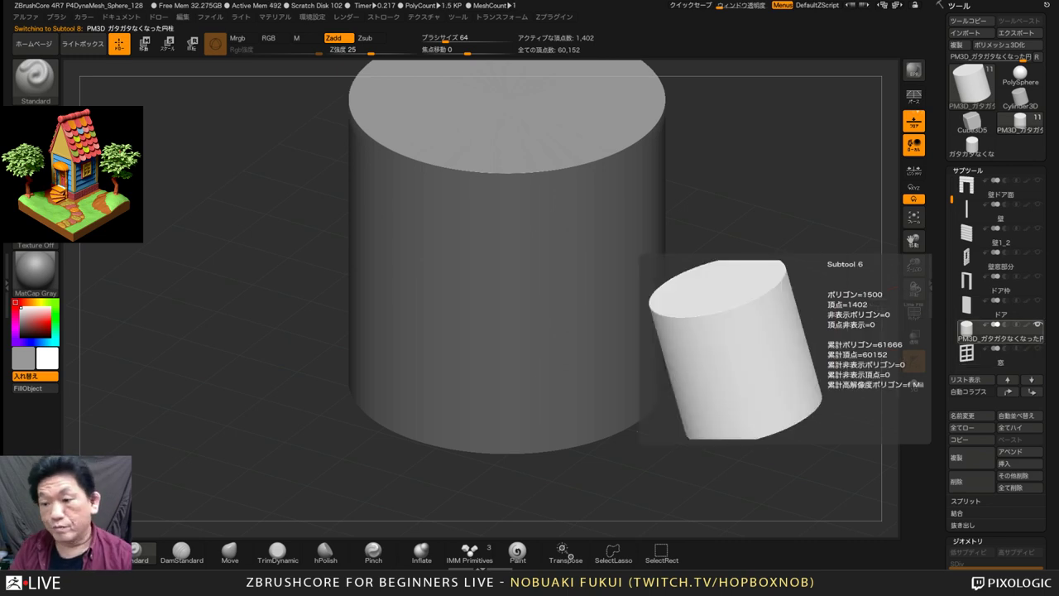
{"action": "left_click", "coordinate": [992, 308]}
{"action": "left_click", "coordinate": [1037, 300]}
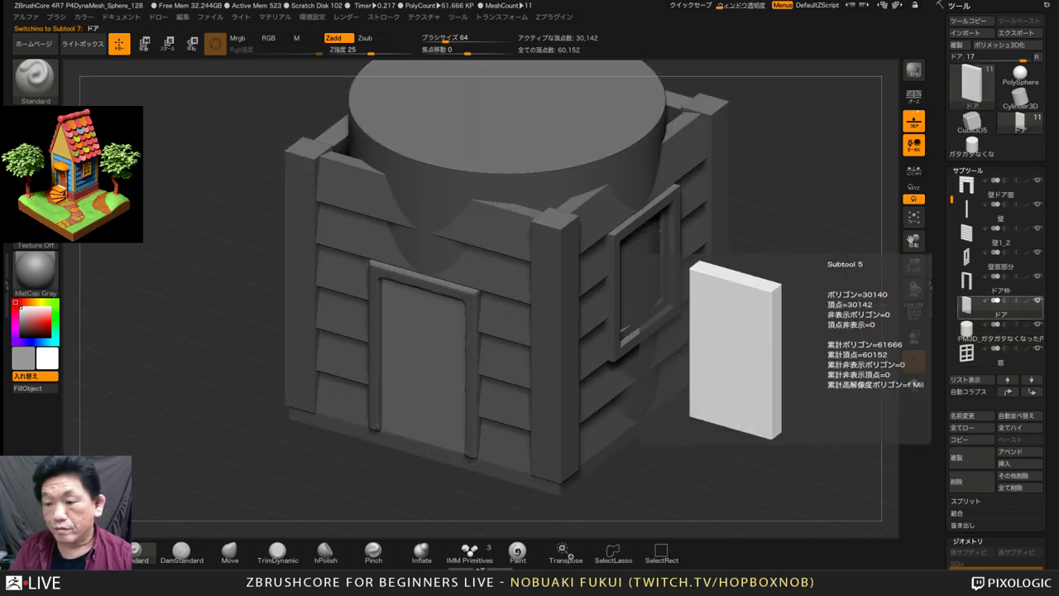
{"action": "left_click", "coordinate": [1037, 301]}
{"action": "left_click", "coordinate": [992, 331]}
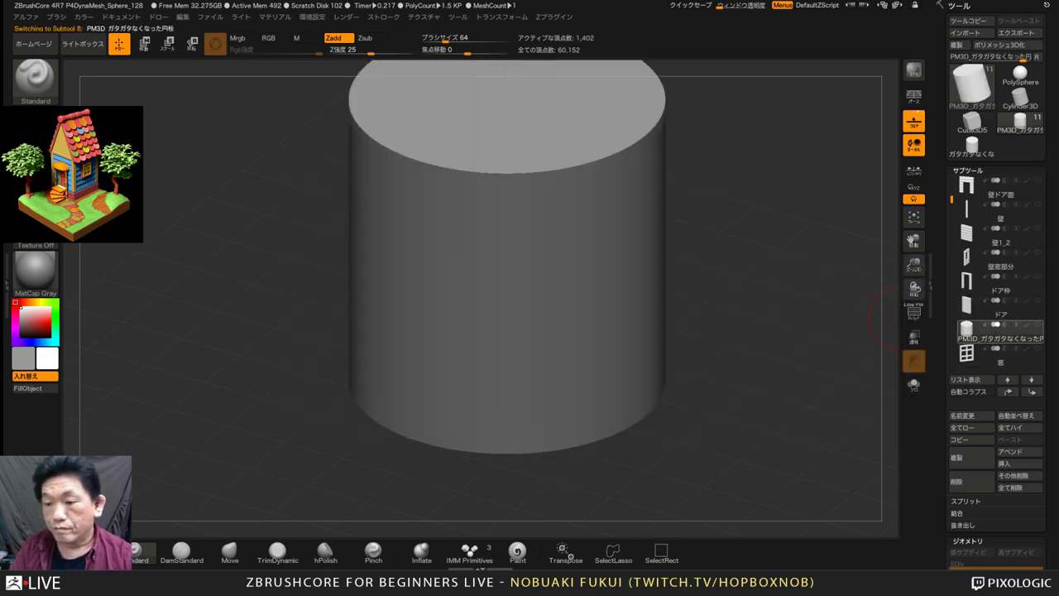
{"action": "left_click", "coordinate": [1038, 324]}
{"action": "left_click", "coordinate": [1037, 324]}
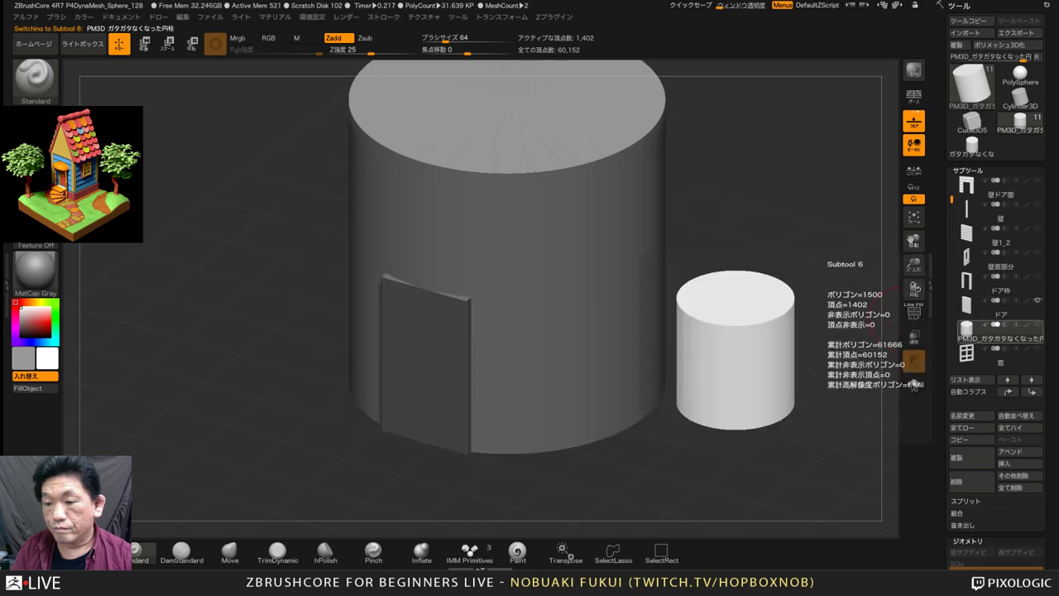
Scale the cylinder subtool down and rotate it so its round end faces the door's front, with transparency turned on
{"action": "left_click", "coordinate": [993, 308]}
{"action": "left_click", "coordinate": [1037, 324]}
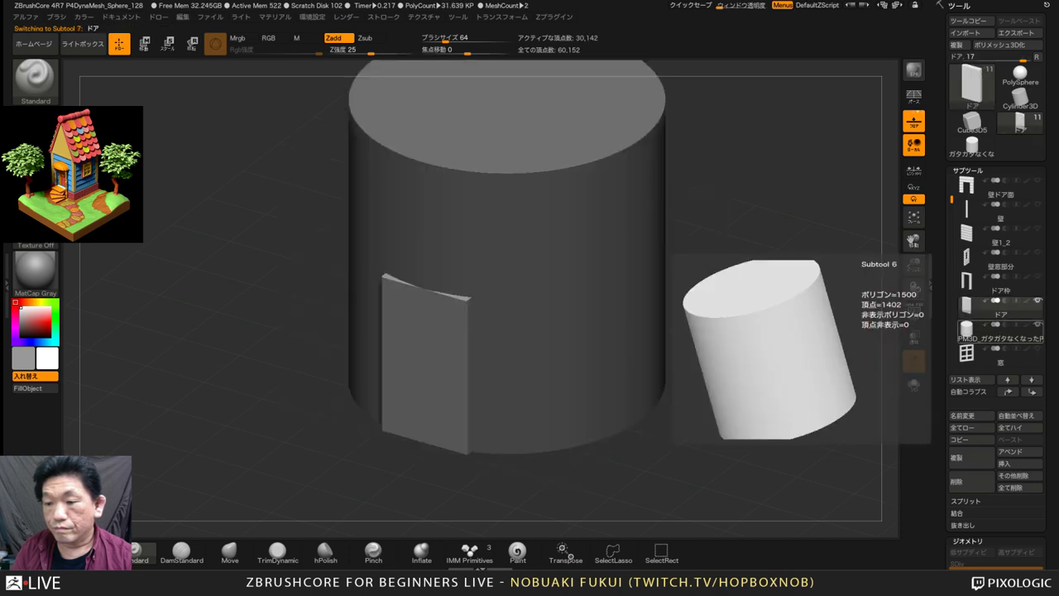
{"action": "left_click", "coordinate": [992, 333]}
{"action": "left_click_drag", "start_coordinate": [796, 286], "coordinate": [728, 327]}
{"action": "key", "text": "w"}
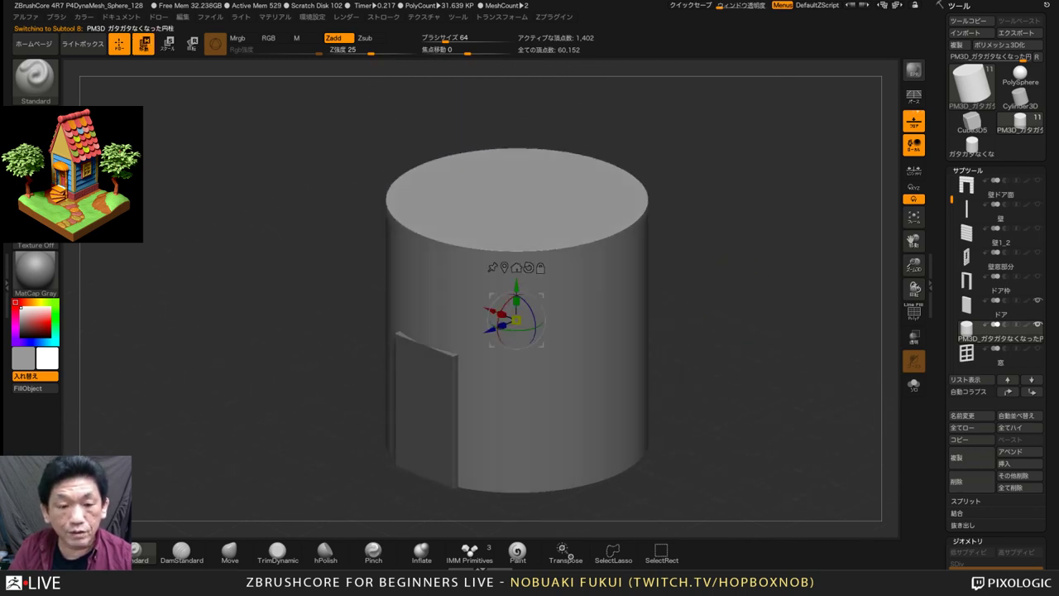
{"action": "left_click_drag", "start_coordinate": [506, 335], "coordinate": [501, 364]}
{"action": "left_click_drag", "start_coordinate": [765, 319], "coordinate": [815, 310]}
{"action": "left_click_drag", "start_coordinate": [516, 319], "coordinate": [507, 344]}
{"action": "left_click", "coordinate": [914, 337]}
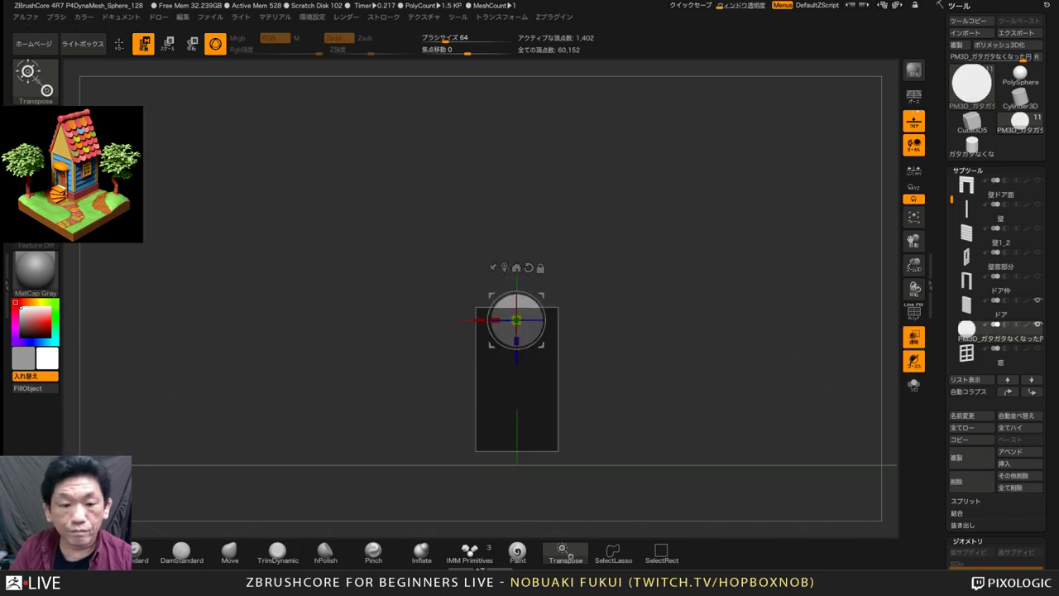
Position the cylinder in the upper part of the door slab, running through its full thickness
{"action": "left_click_drag", "start_coordinate": [794, 322], "coordinate": [769, 368], "text": "alt"}
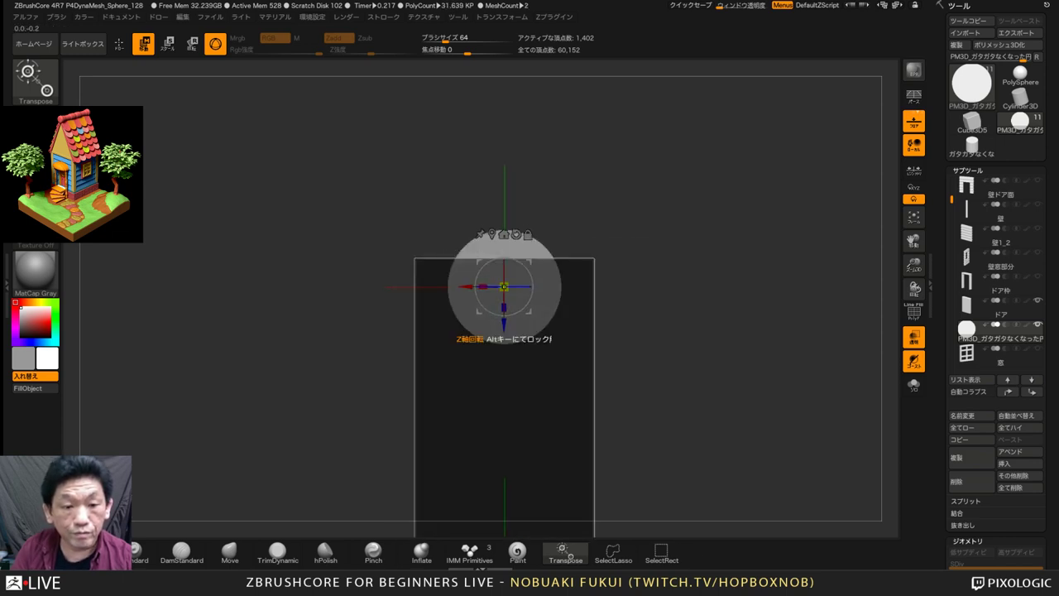
{"action": "key", "text": "ctrl+z"}
{"action": "left_click_drag", "start_coordinate": [504, 286], "coordinate": [432, 313]}
{"action": "left_click_drag", "start_coordinate": [503, 286], "coordinate": [503, 286]}
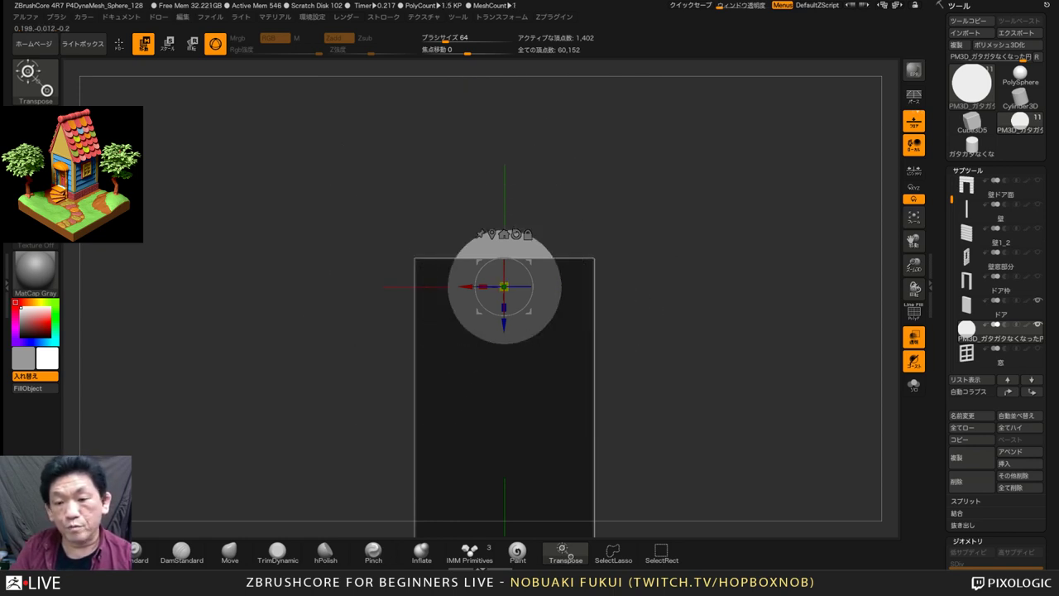
{"action": "left_click_drag", "start_coordinate": [356, 290], "coordinate": [331, 276], "text": "shift"}
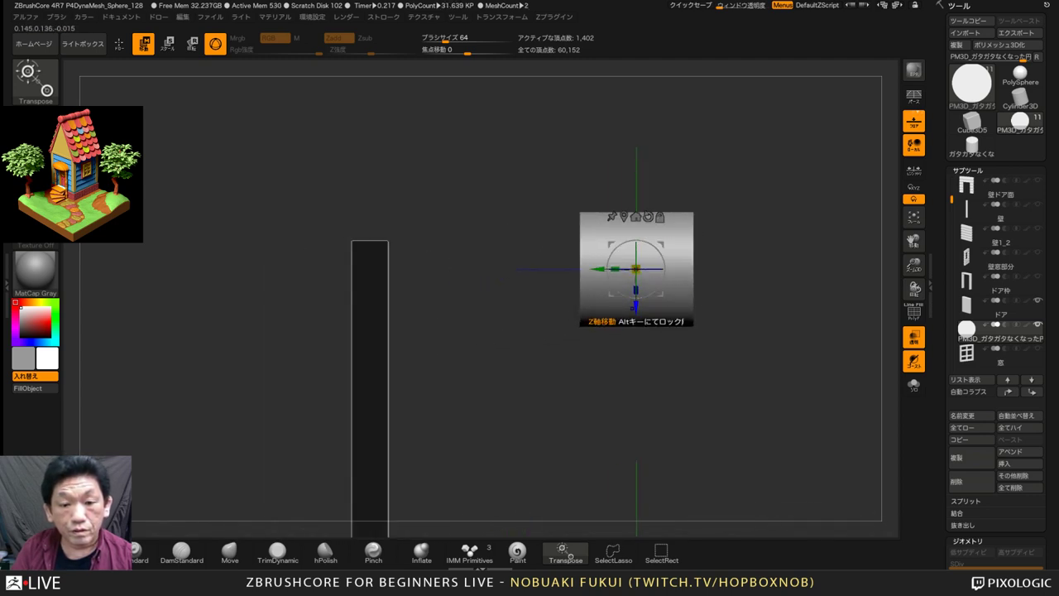
{"action": "left_click_drag", "start_coordinate": [635, 307], "coordinate": [636, 364]}
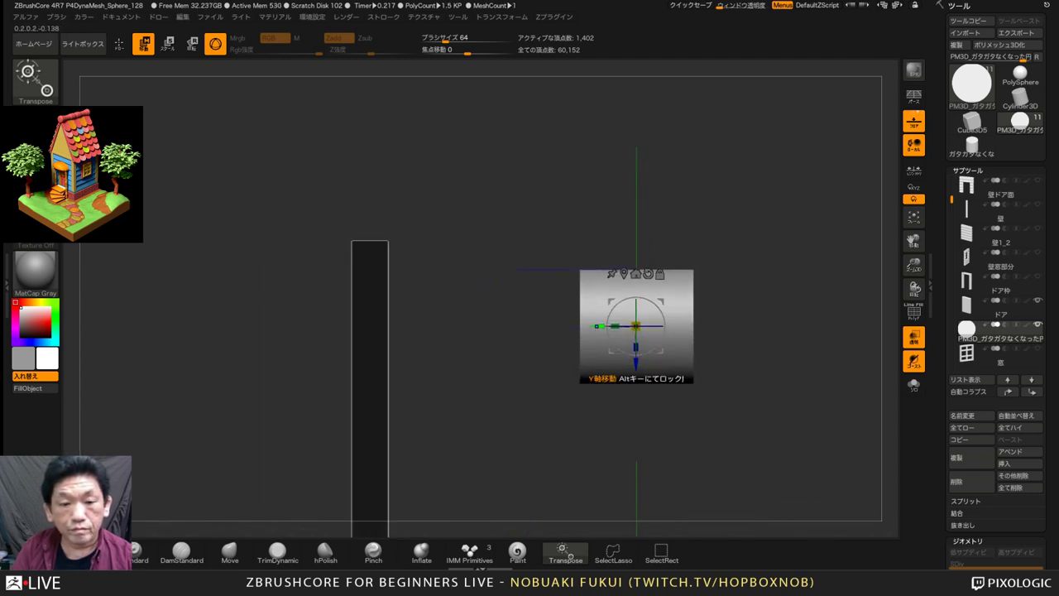
{"action": "left_click_drag", "start_coordinate": [599, 326], "coordinate": [341, 326]}
{"action": "left_click_drag", "start_coordinate": [273, 331], "coordinate": [204, 321]}
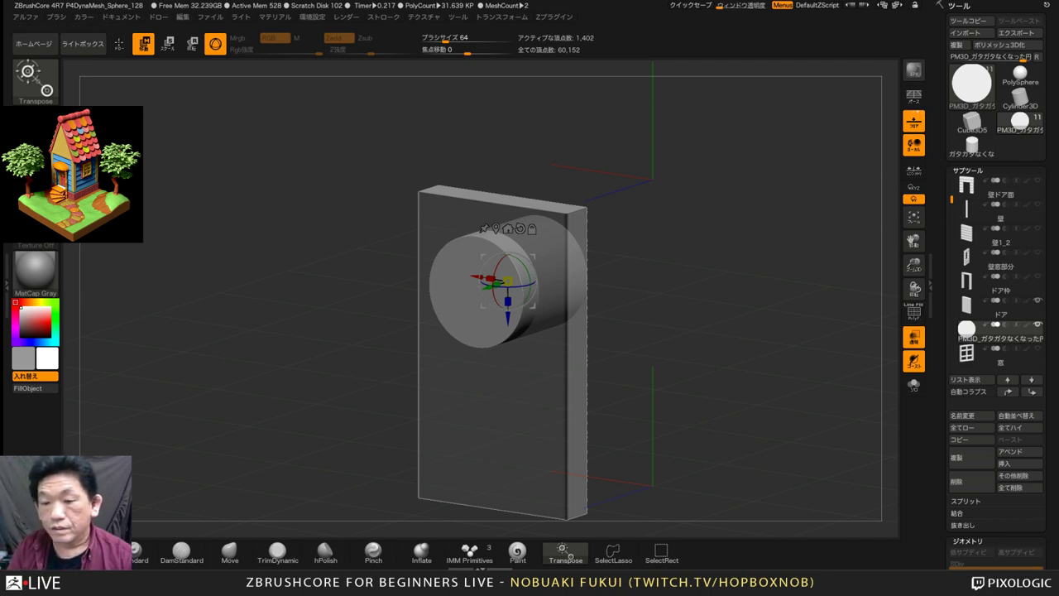
Set the cylinder subtool to subtraction mode and make the ドア door slab the active subtool, with transparency turned off
{"action": "left_click_drag", "start_coordinate": [1049, 430], "coordinate": [1049, 415]}
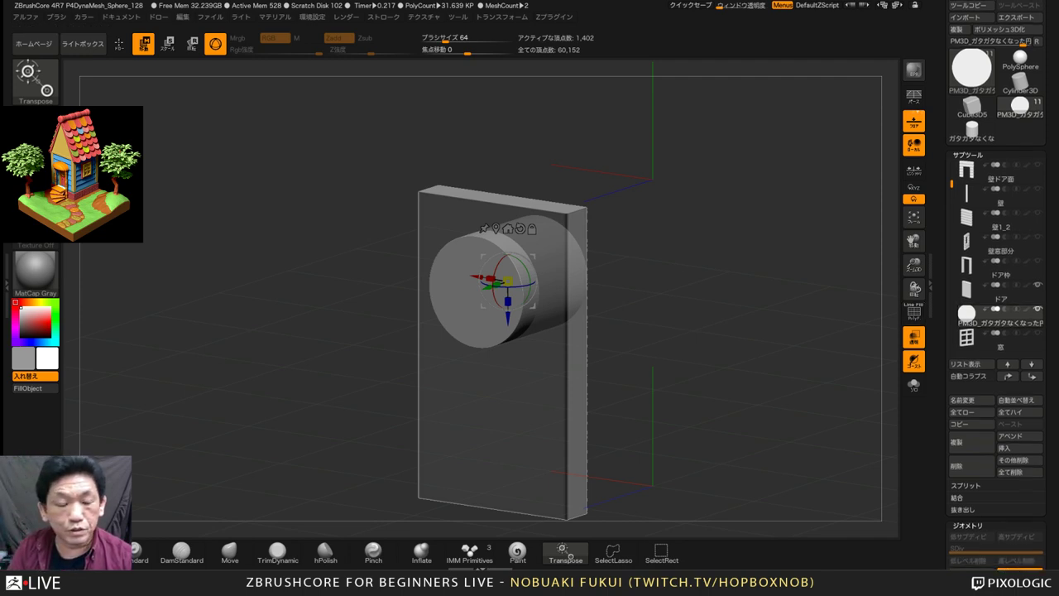
{"action": "mouse_move", "coordinate": [248, 331]}
{"action": "left_mouse_down"}
{"action": "mouse_move", "coordinate": [277, 327]}
{"action": "mouse_move", "coordinate": [264, 327]}
{"action": "left_mouse_up"}
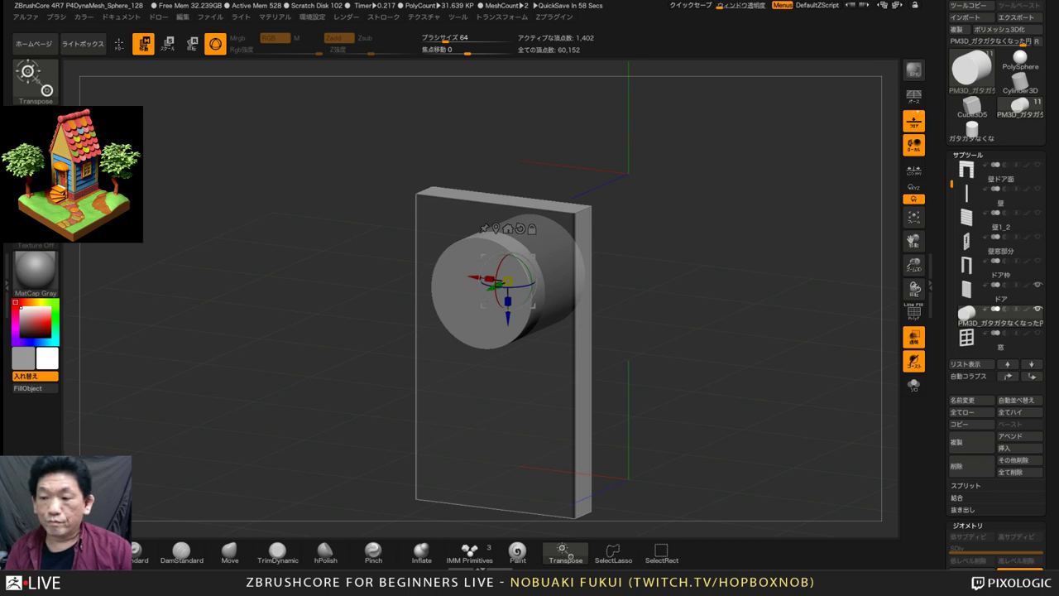
{"action": "left_click_drag", "start_coordinate": [712, 372], "coordinate": [691, 369]}
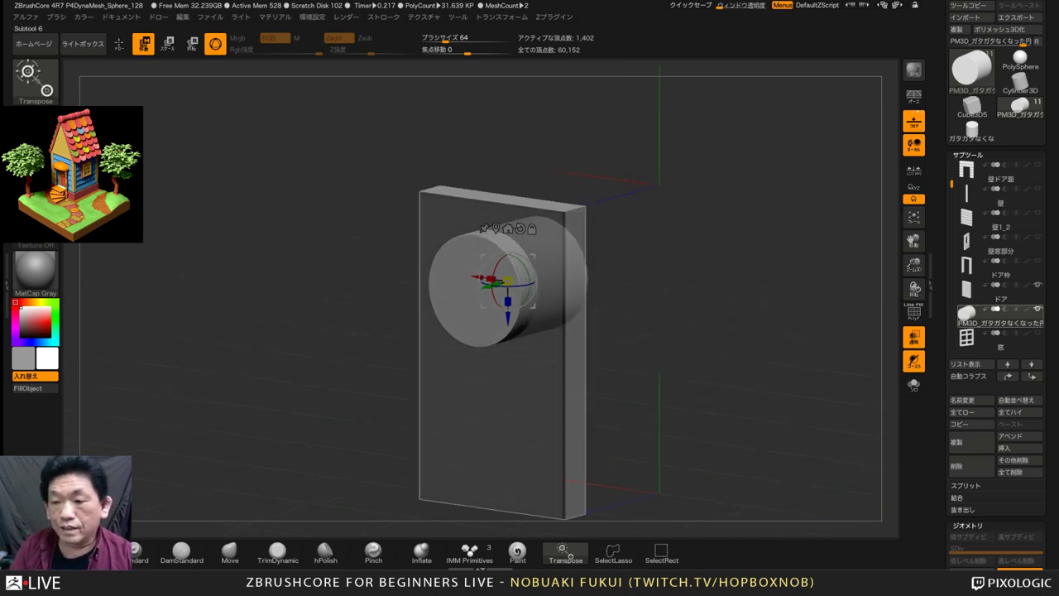
{"action": "mouse_move", "coordinate": [984, 314]}
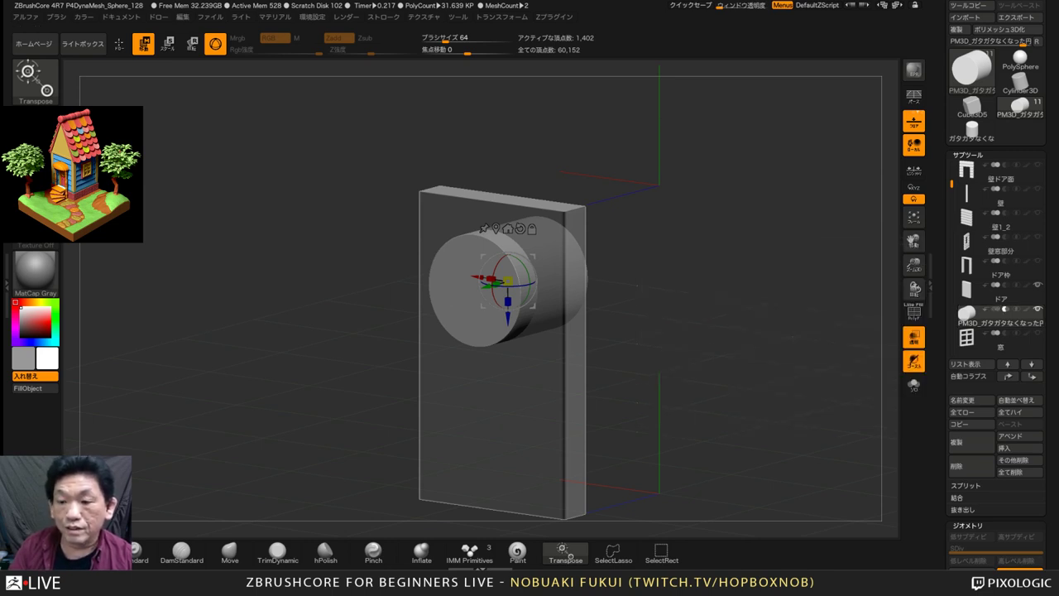
{"action": "left_click", "coordinate": [985, 286]}
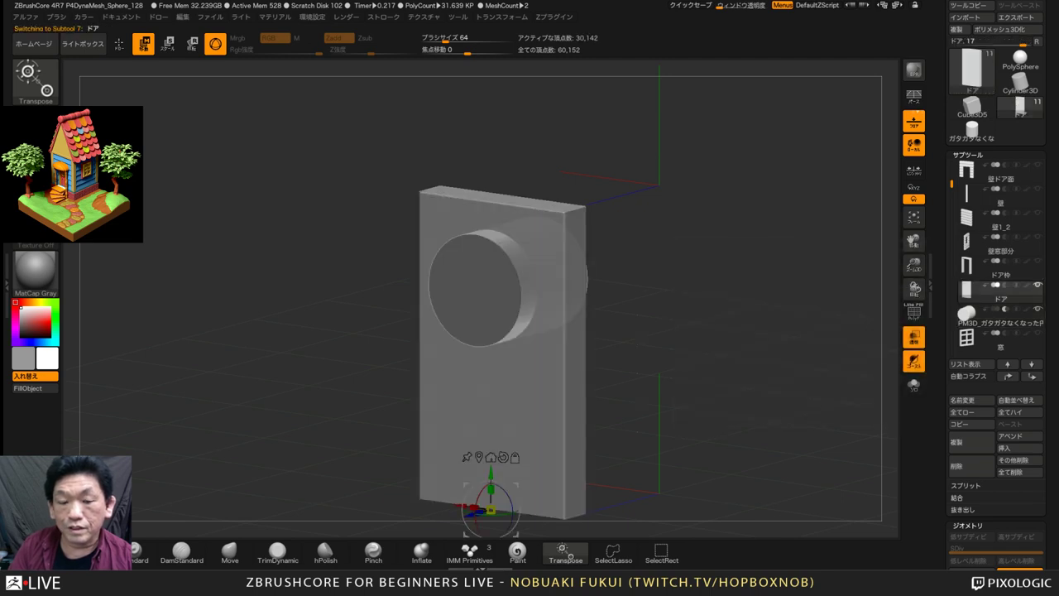
{"action": "left_click_drag", "start_coordinate": [761, 314], "coordinate": [755, 355], "text": "alt"}
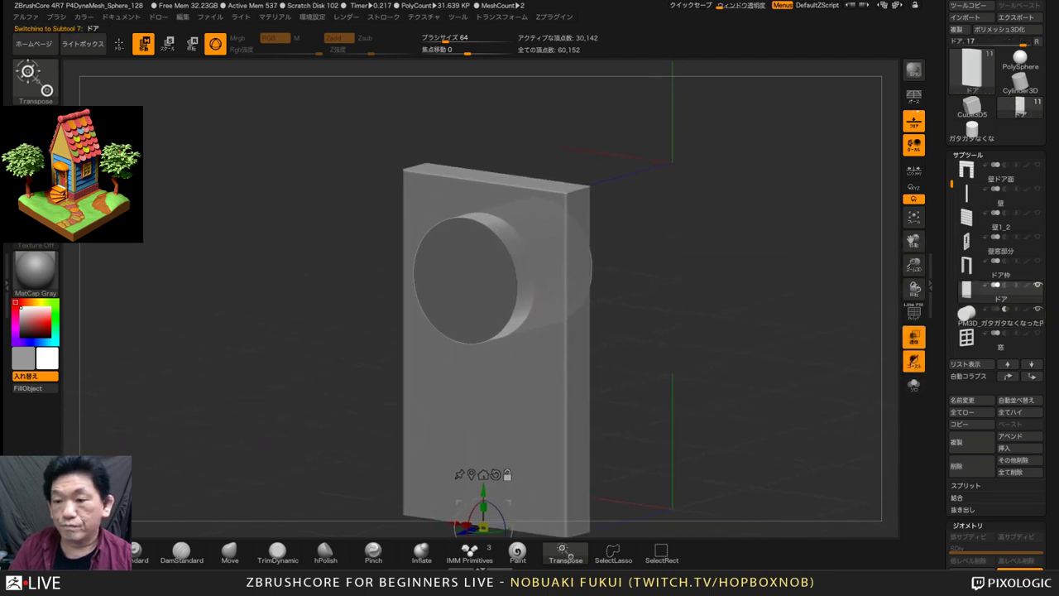
{"action": "left_click", "coordinate": [914, 337]}
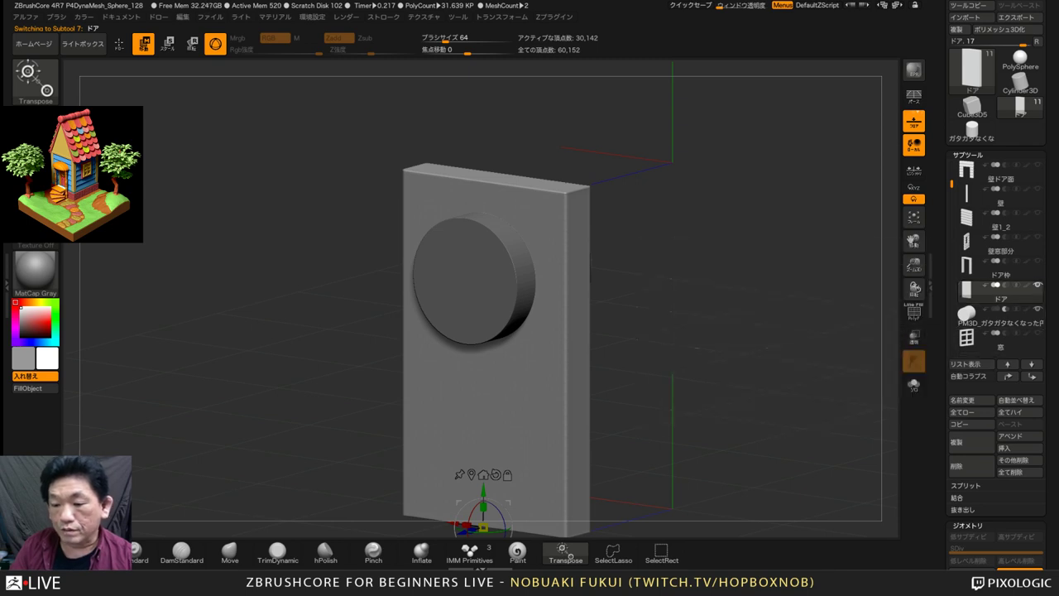
Merge the cylinder down into the door slab and remesh it with DynaMesh to cut the round window hole
{"action": "scroll", "coordinate": [996, 331], "scroll_direction": "down", "scroll_amount": 3}
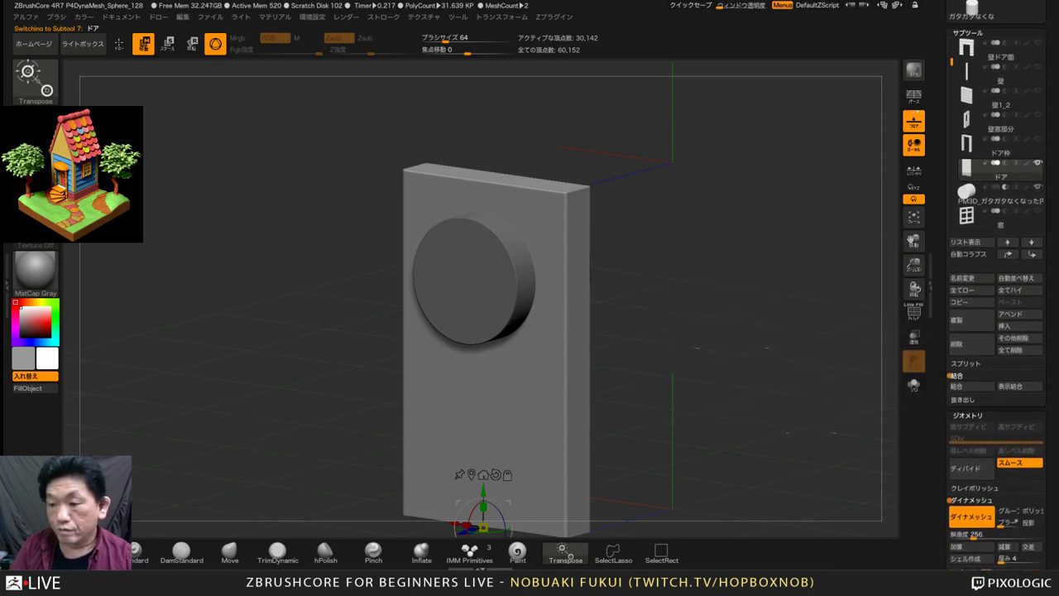
{"action": "left_click", "coordinate": [969, 384]}
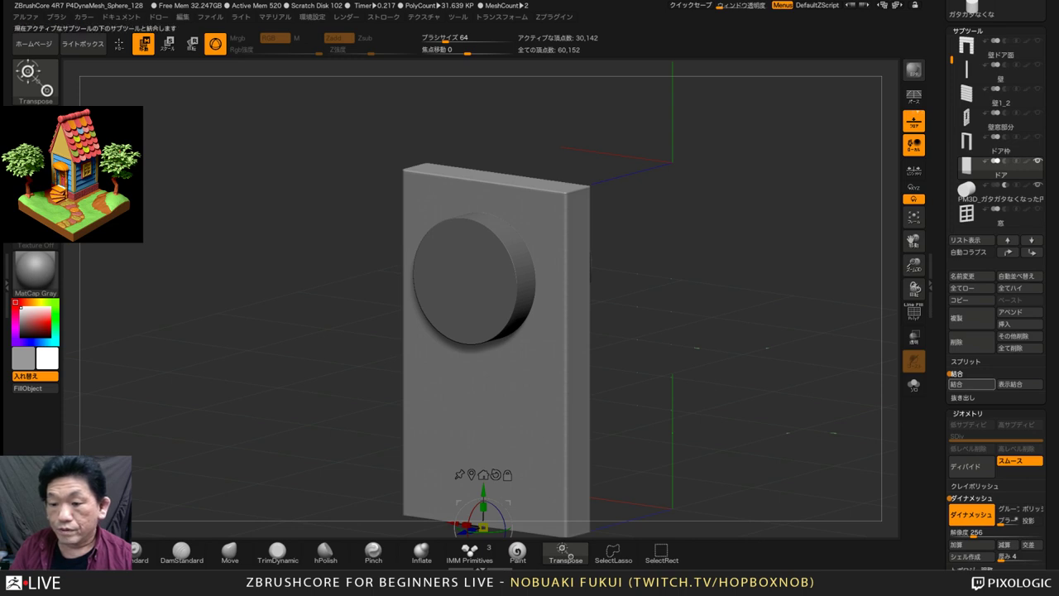
{"action": "left_click", "coordinate": [868, 401]}
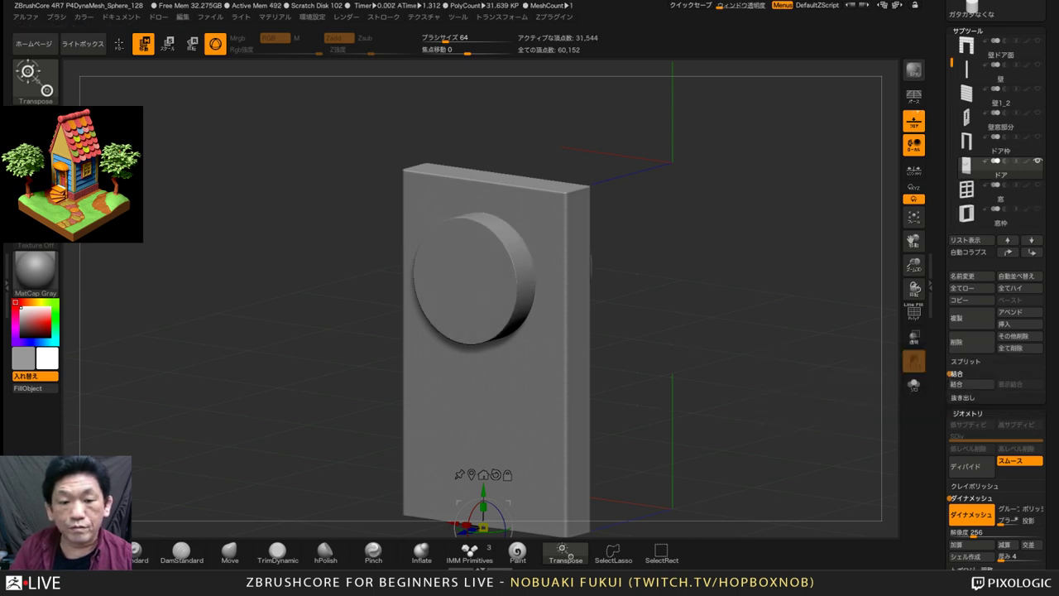
{"action": "mouse_move", "coordinate": [692, 223]}
{"action": "left_mouse_down", "text": "ctrl"}
{"action": "mouse_move", "coordinate": [771, 321]}
{"action": "mouse_move", "coordinate": [828, 318]}
{"action": "mouse_move", "coordinate": [795, 319]}
{"action": "mouse_move", "coordinate": [814, 403]}
{"action": "left_mouse_up", "text": "ctrl"}
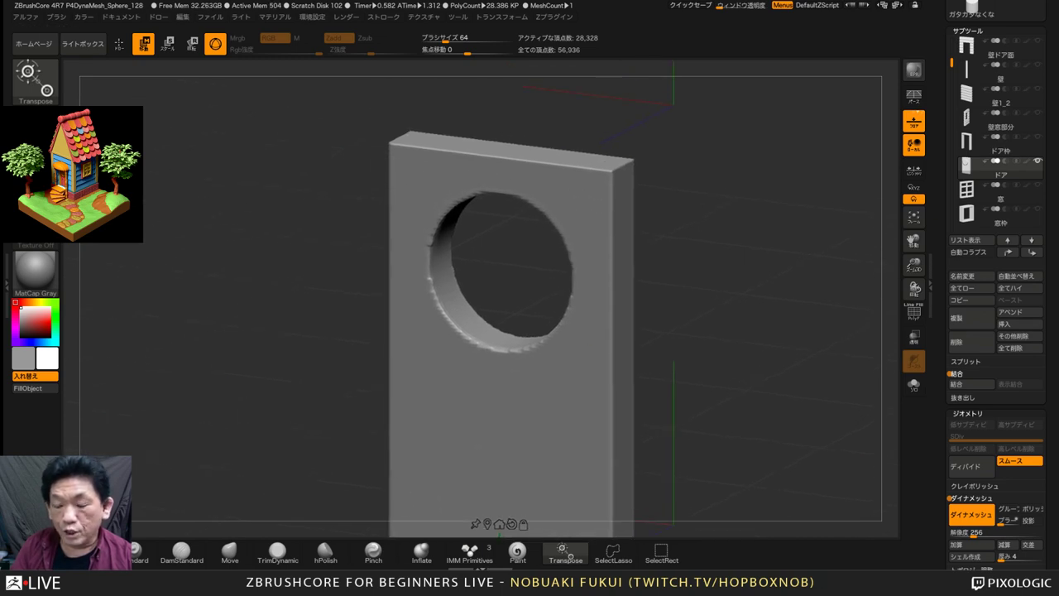
Smooth the door's jagged hole edges with ClayPolish at a maximum of 25 and clear the mask
{"action": "left_click", "coordinate": [974, 487]}
{"action": "left_click", "coordinate": [972, 502]}
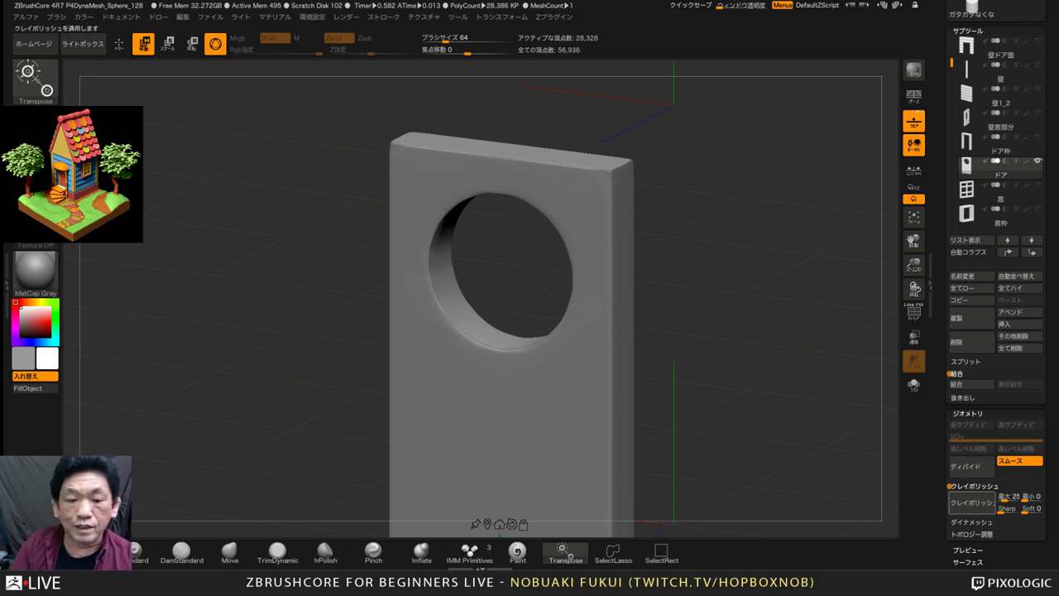
{"action": "right_click_drag", "start_coordinate": [528, 186], "coordinate": [528, 253], "text": "ctrl"}
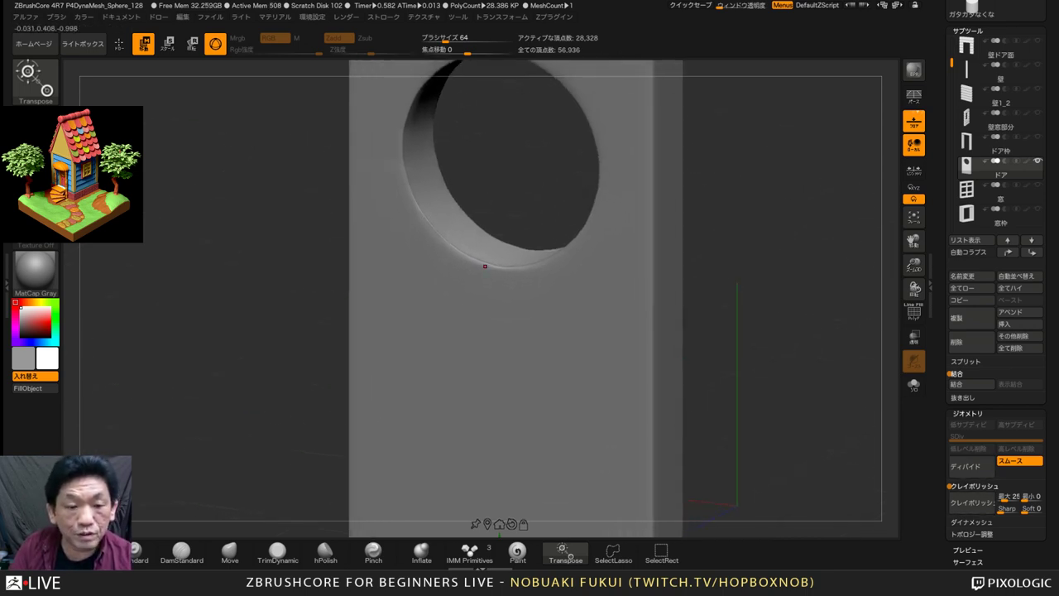
{"action": "left_click_drag", "start_coordinate": [775, 271], "coordinate": [823, 325], "text": "ctrl"}
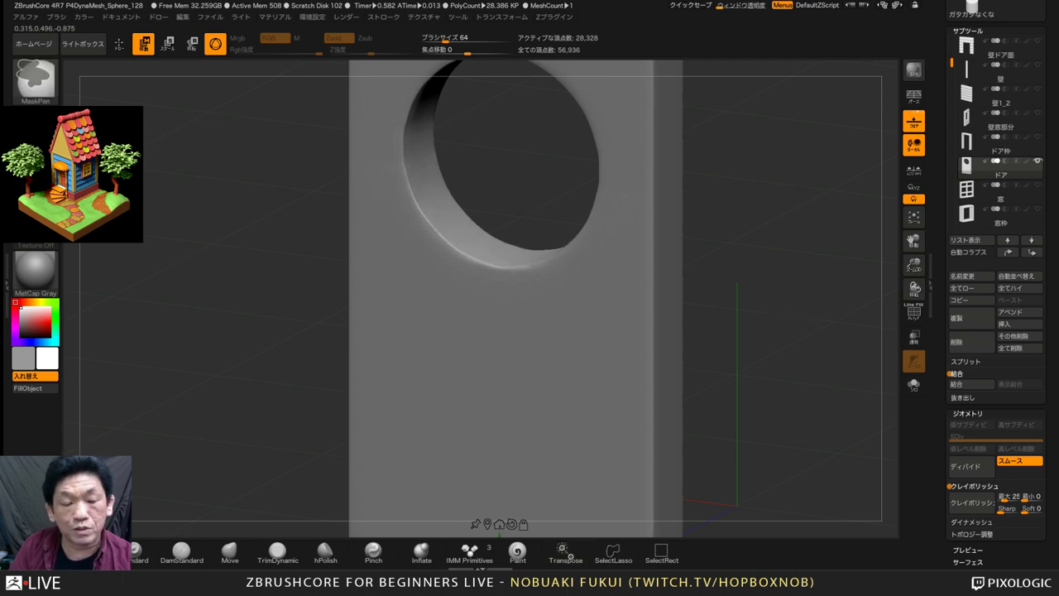
{"action": "right_click_drag", "start_coordinate": [529, 240], "coordinate": [501, 486], "text": "ctrl"}
{"action": "left_click", "coordinate": [565, 551]}
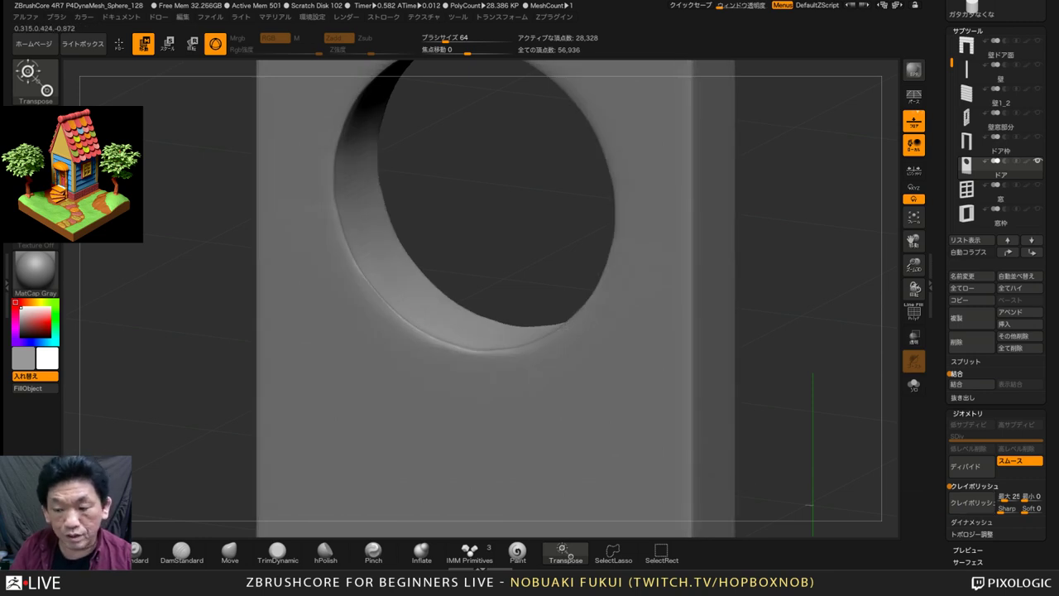
{"action": "mouse_move", "coordinate": [786, 326]}
{"action": "left_mouse_down", "text": "ctrl"}
{"action": "mouse_move", "coordinate": [815, 354]}
{"action": "mouse_move", "coordinate": [806, 281]}
{"action": "mouse_move", "coordinate": [827, 153]}
{"action": "left_mouse_up", "text": "ctrl"}
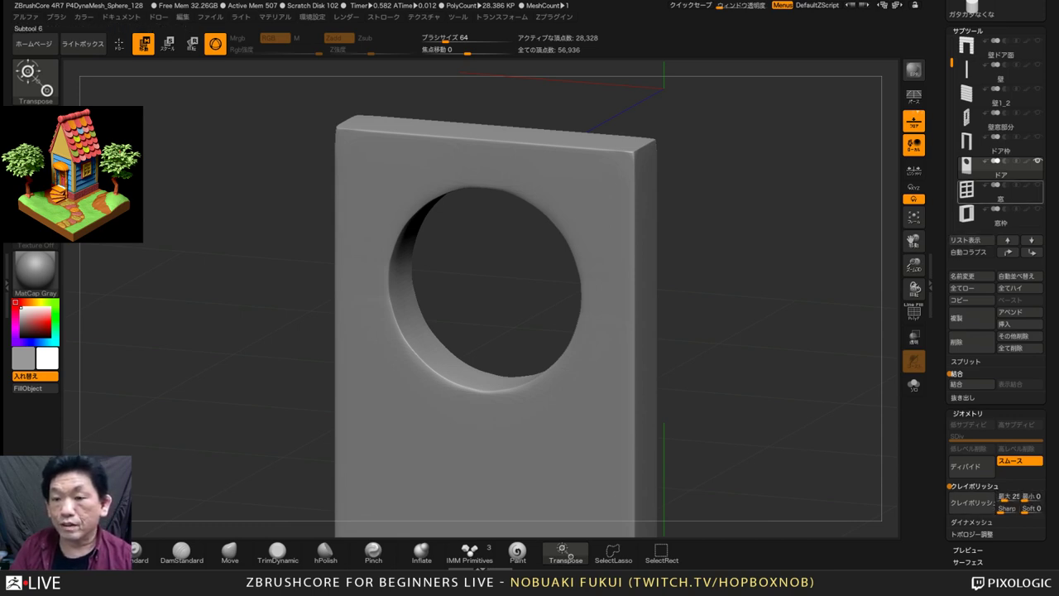
{"action": "left_click_drag", "start_coordinate": [806, 281], "coordinate": [772, 277]}
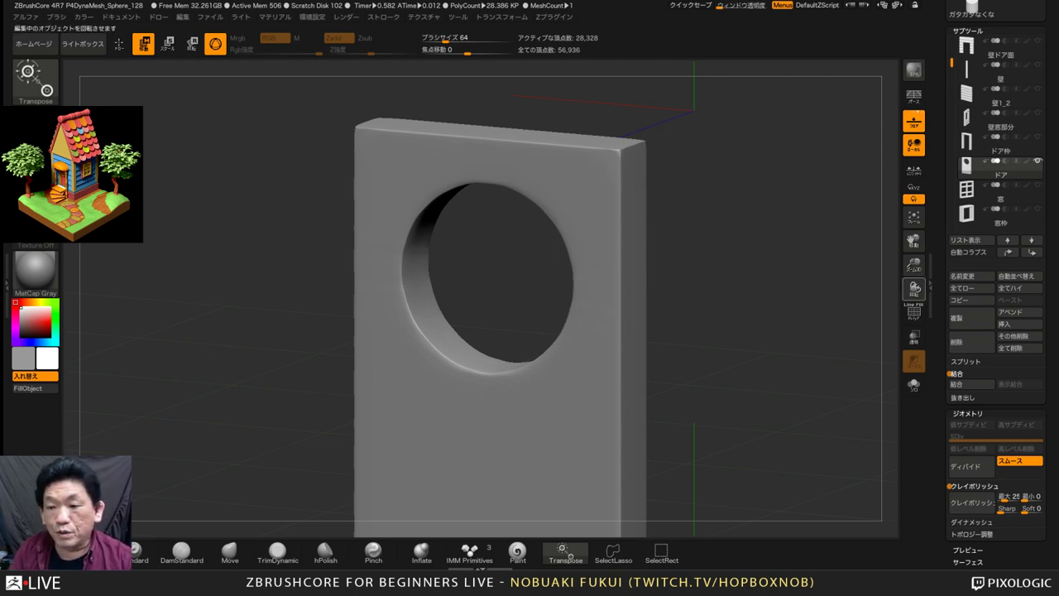
Switch the current tool to the Cylinder3D primitive and fit it in the view
{"action": "scroll", "coordinate": [996, 285], "scroll_direction": "up", "scroll_amount": 3}
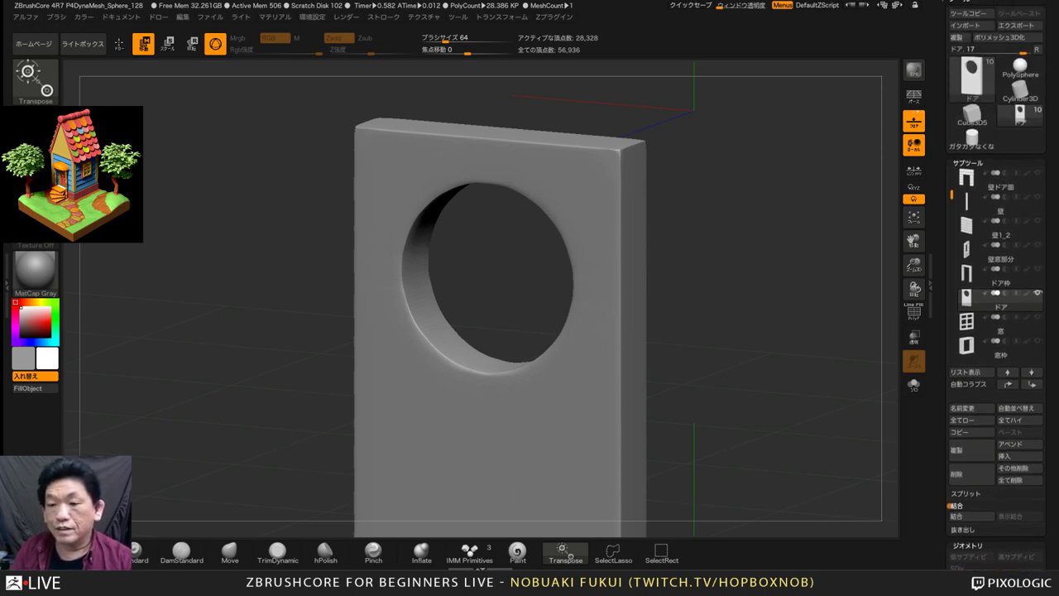
{"action": "mouse_move", "coordinate": [769, 248]}
{"action": "left_mouse_down"}
{"action": "mouse_move", "coordinate": [760, 272]}
{"action": "mouse_move", "coordinate": [756, 258]}
{"action": "left_mouse_up"}
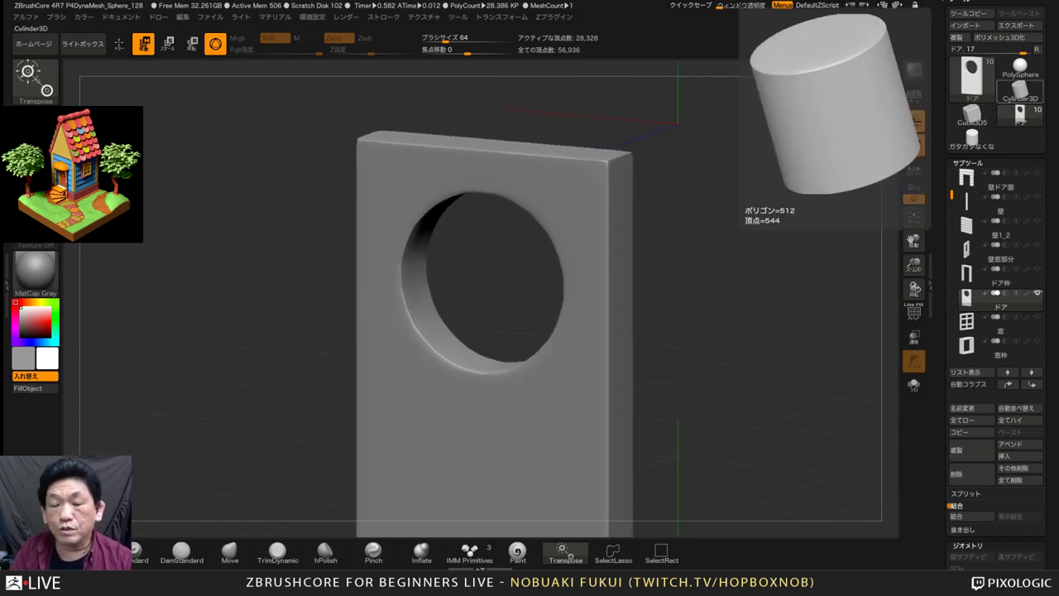
{"action": "left_click", "coordinate": [1020, 90]}
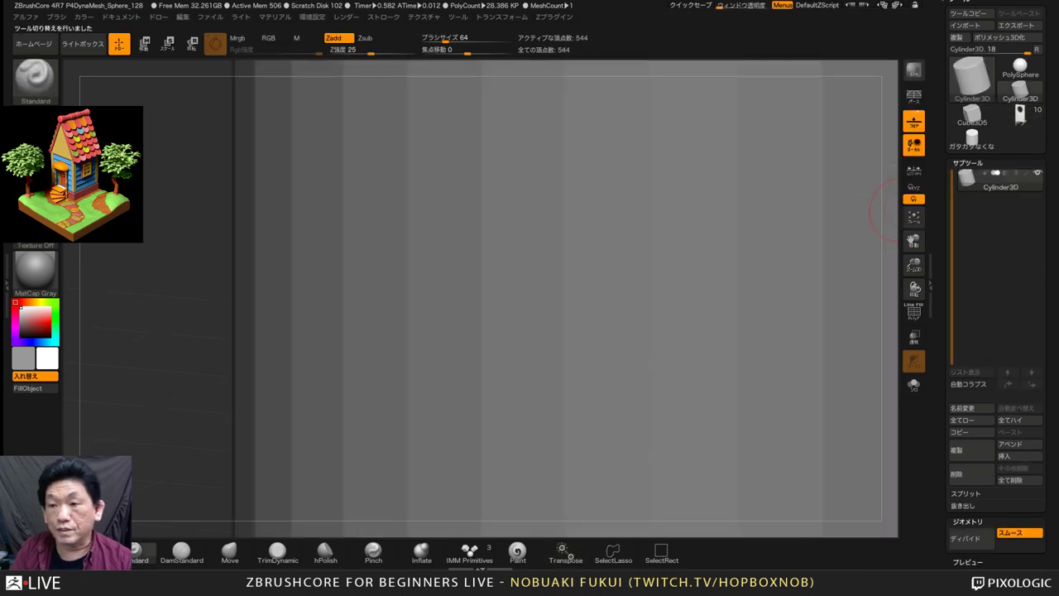
{"action": "left_click", "coordinate": [972, 79]}
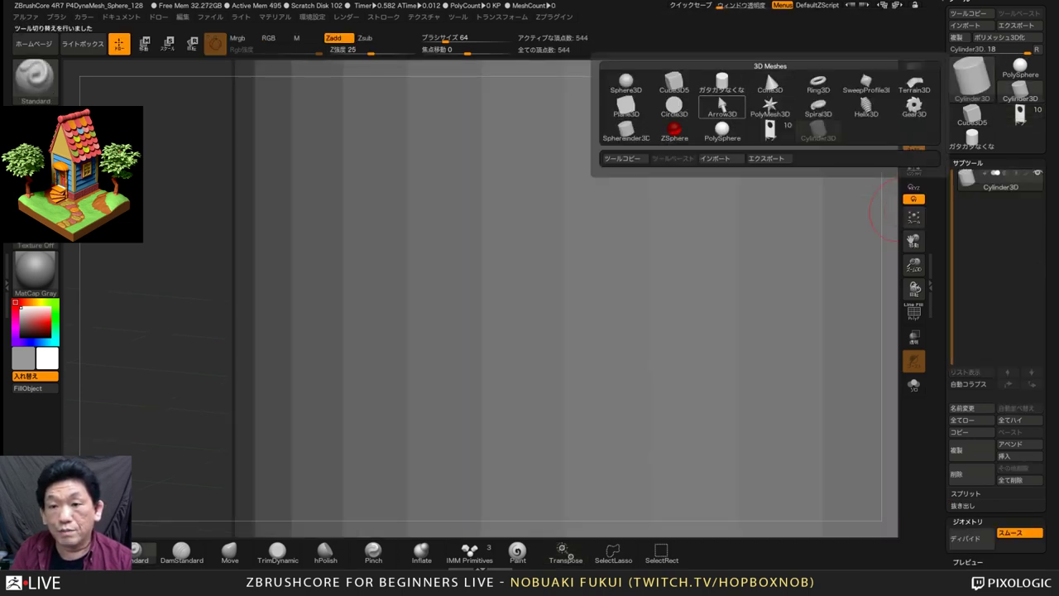
{"action": "left_click", "coordinate": [914, 217]}
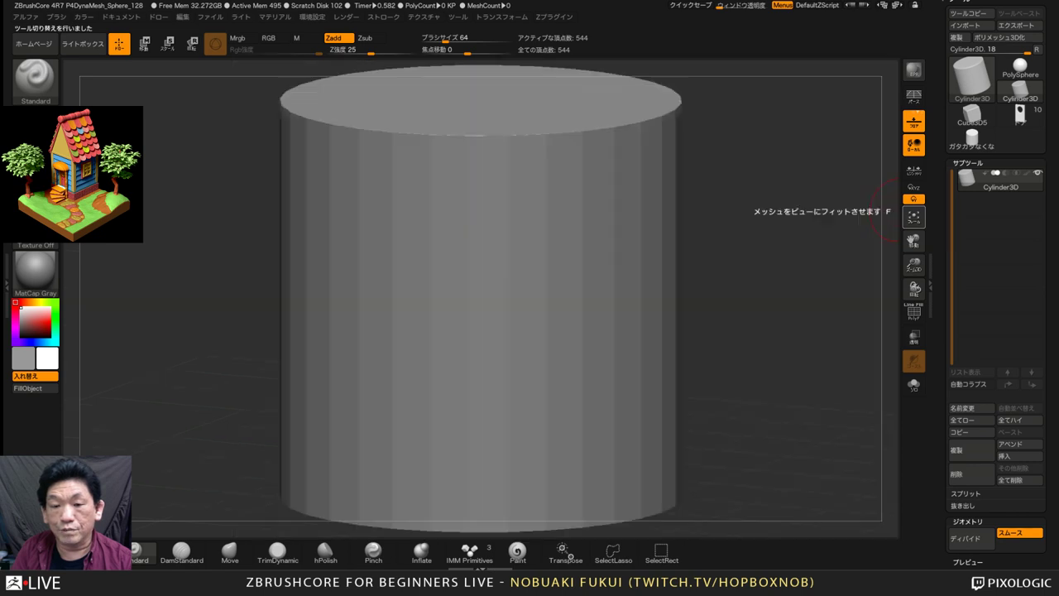
{"action": "left_click_drag", "start_coordinate": [782, 256], "coordinate": [786, 289]}
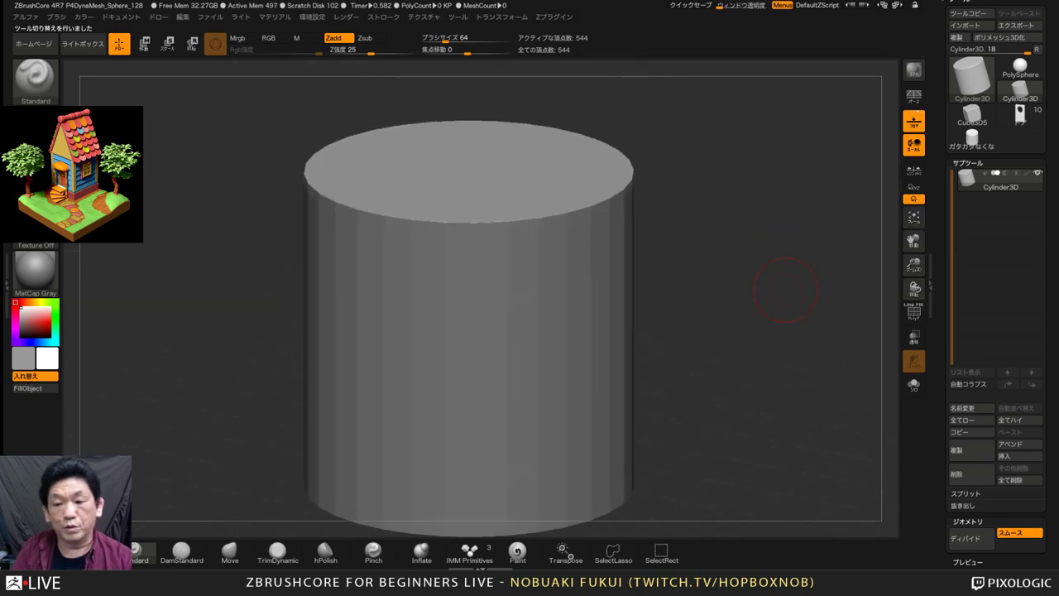
Rename the Cylinder3D subtool as ドア窓
{"action": "left_click_drag", "start_coordinate": [942, 364], "coordinate": [942, 262]}
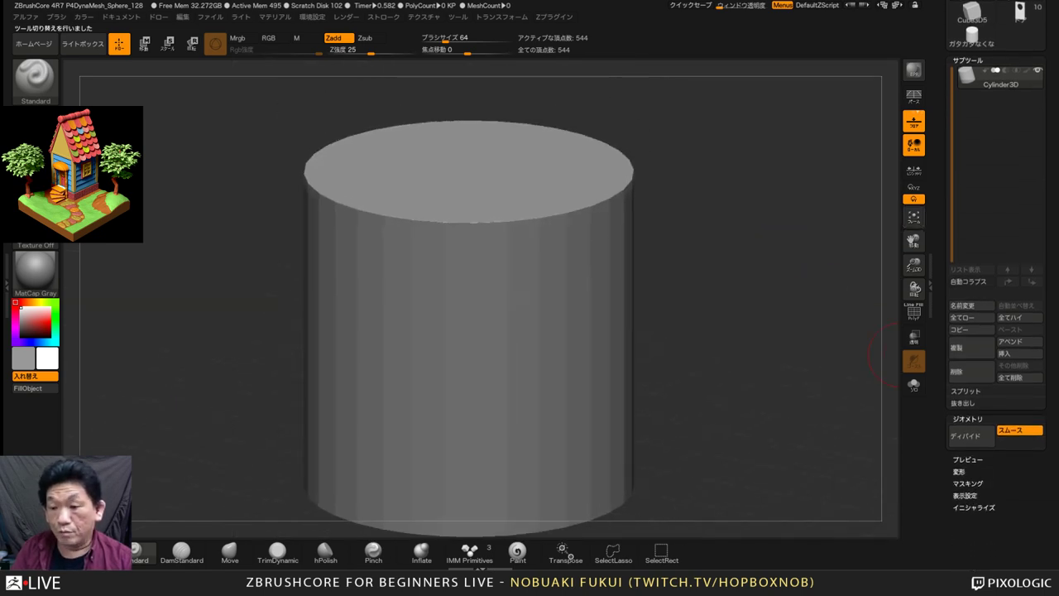
{"action": "left_click", "coordinate": [963, 305]}
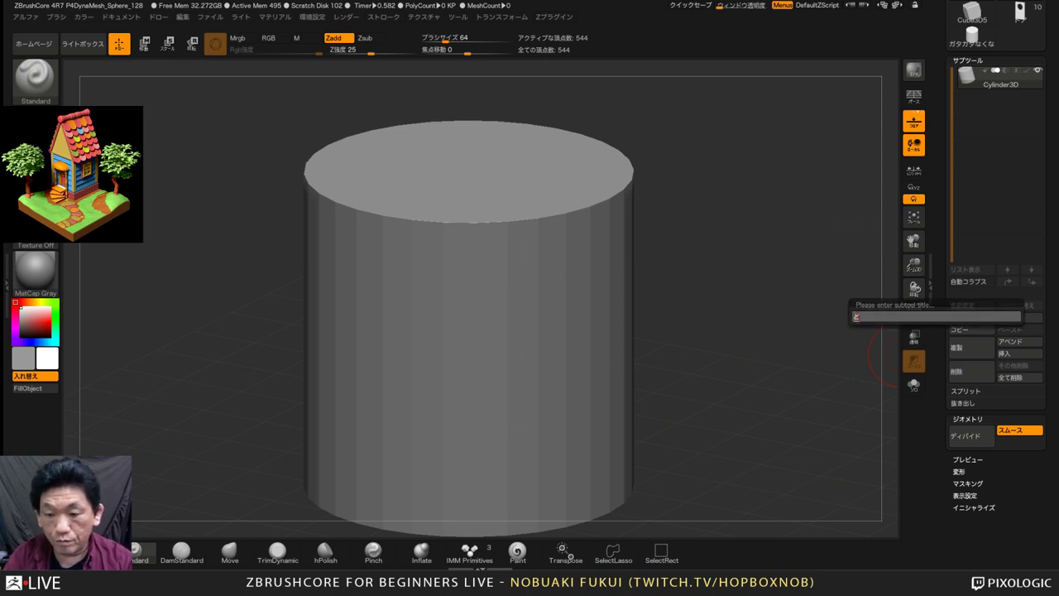
{"action": "key", "text": "Return"}
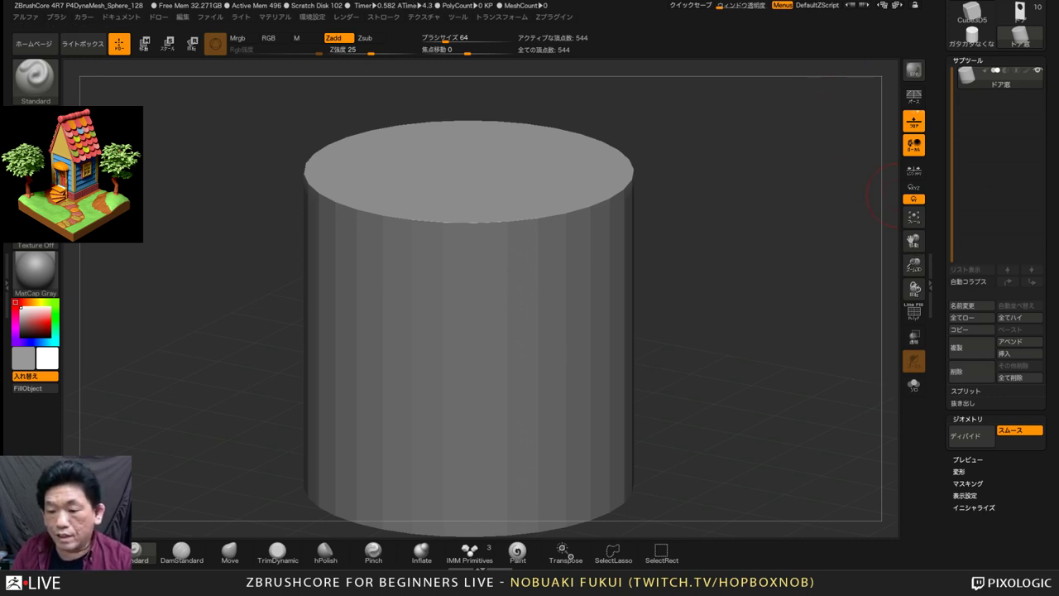
Hollow the cylinder primitive into a tube by setting its initialize inner radius to 80
{"action": "left_click", "coordinate": [973, 507]}
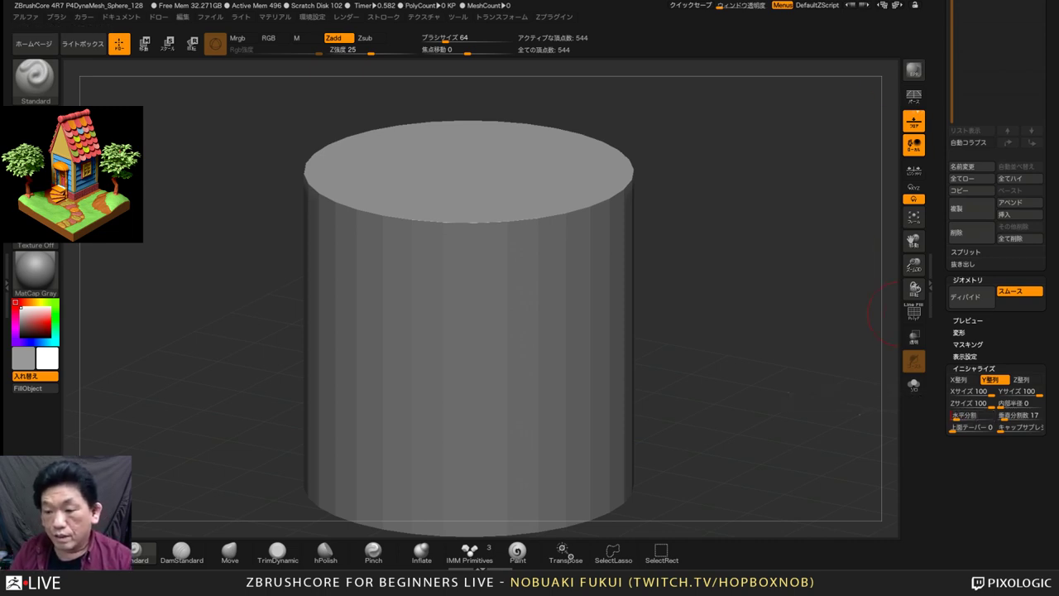
{"action": "left_click_drag", "start_coordinate": [999, 403], "coordinate": [1033, 403]}
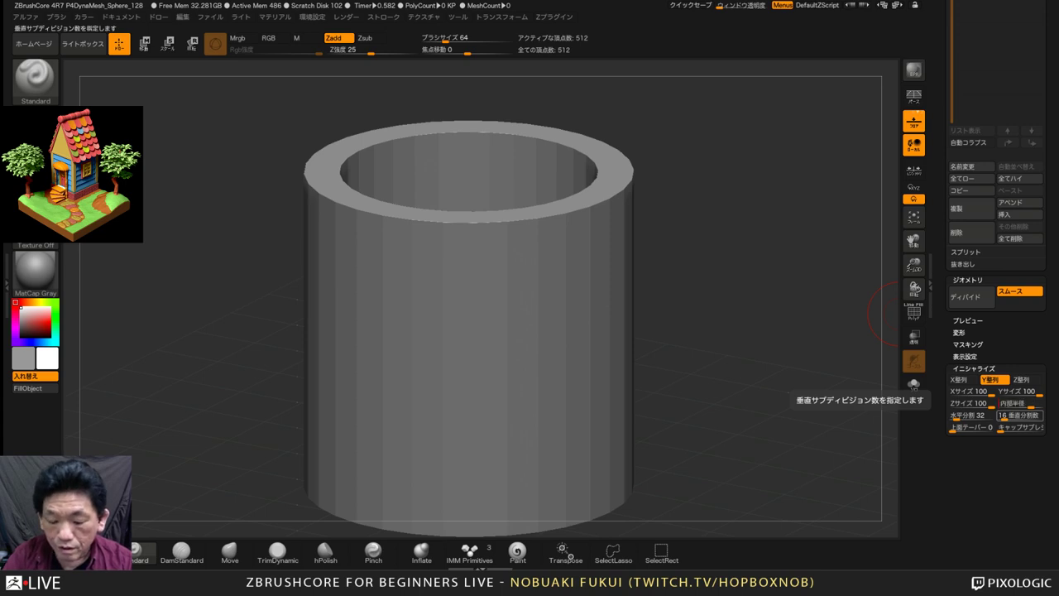
{"action": "key", "text": "Return"}
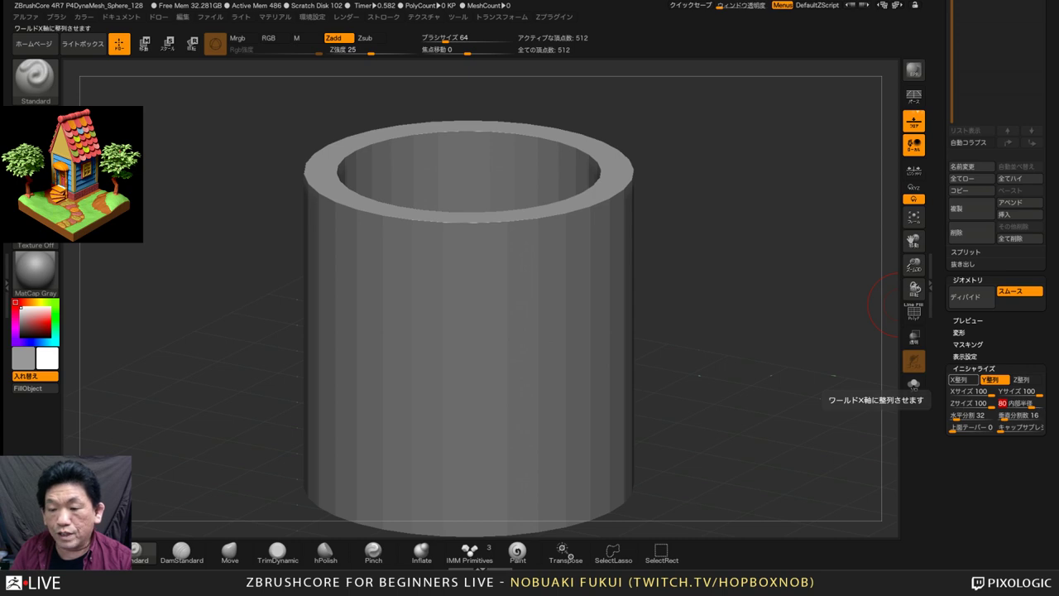
Align the tube to the Z axis and set its horizontal divisions to 100
{"action": "left_click", "coordinate": [959, 380]}
{"action": "left_click", "coordinate": [1026, 379]}
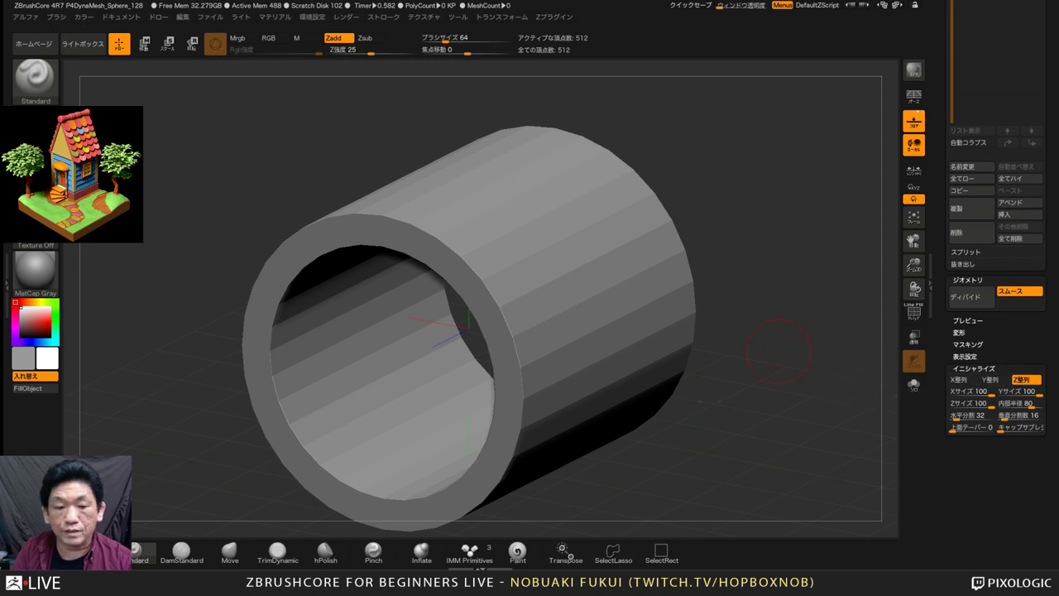
{"action": "mouse_move", "coordinate": [780, 356]}
{"action": "left_mouse_down"}
{"action": "mouse_move", "coordinate": [751, 351]}
{"action": "mouse_move", "coordinate": [753, 338]}
{"action": "left_mouse_up"}
{"action": "left_click_drag", "start_coordinate": [741, 339], "coordinate": [775, 323]}
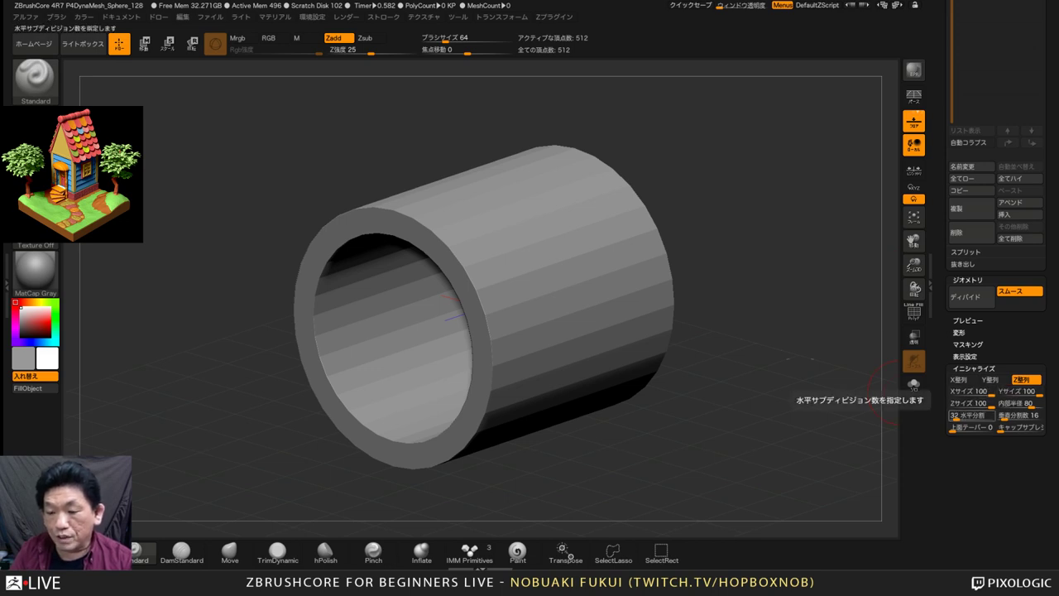
{"action": "left_click", "coordinate": [972, 416]}
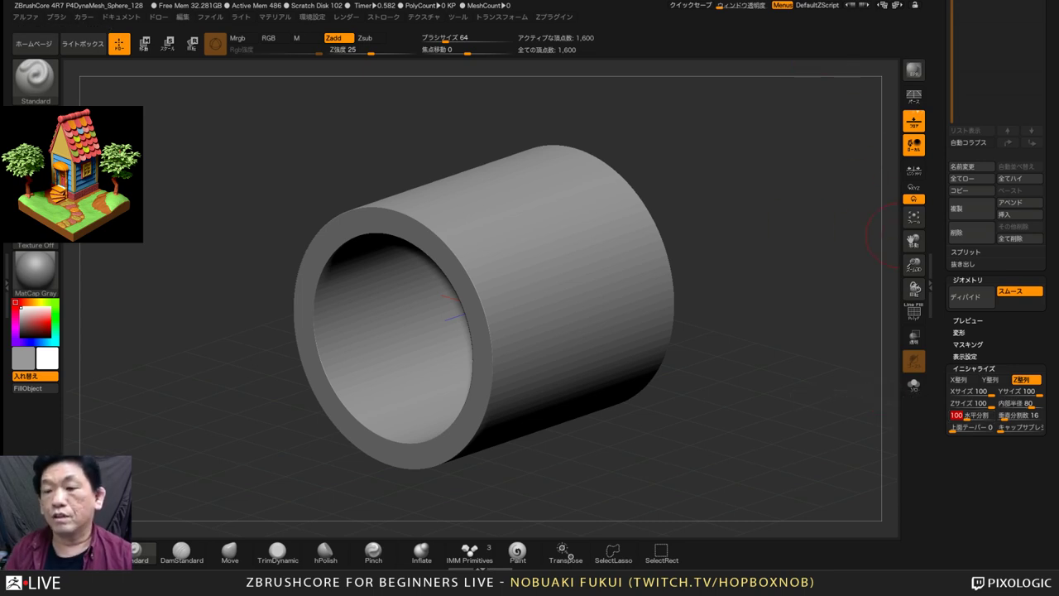
Switch back to the ドア tool and insert the ドア窓 tube below the door subtool
{"action": "left_click_drag", "start_coordinate": [942, 236], "coordinate": [941, 485]}
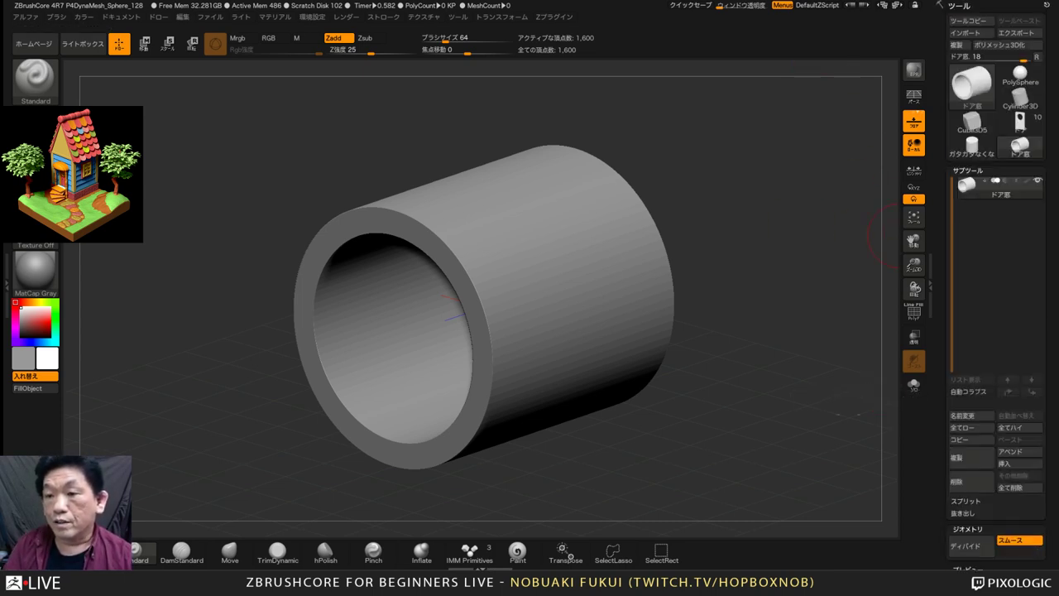
{"action": "left_click", "coordinate": [1020, 122]}
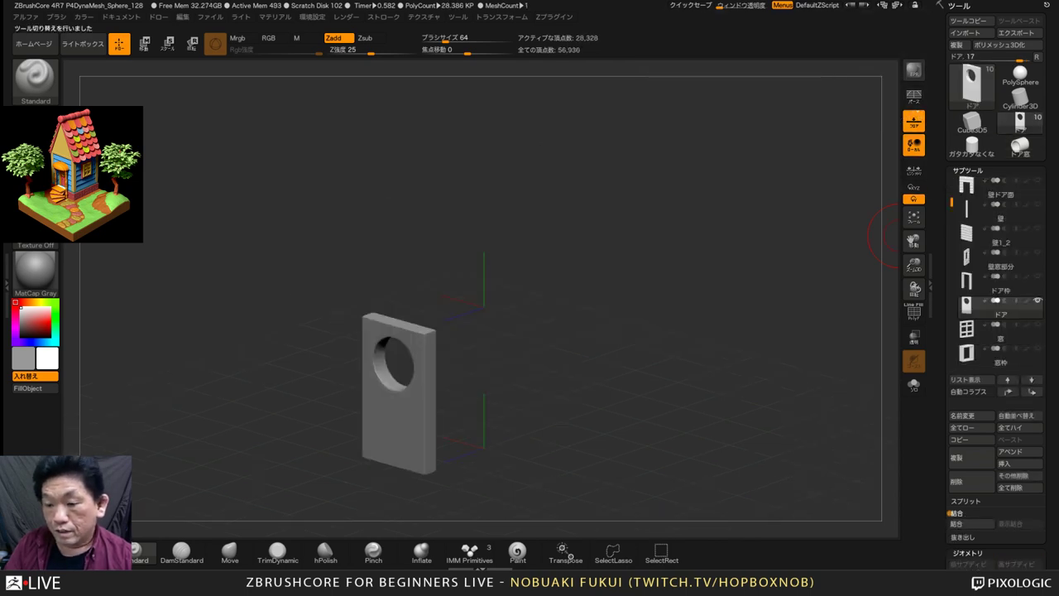
{"action": "left_click", "coordinate": [1019, 463]}
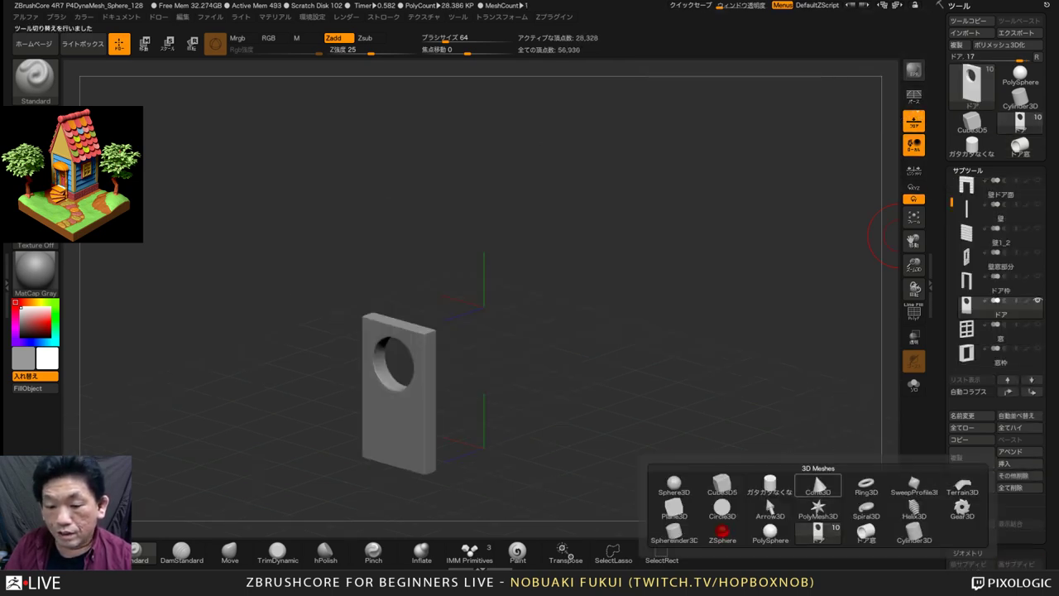
{"action": "mouse_move", "coordinate": [865, 534]}
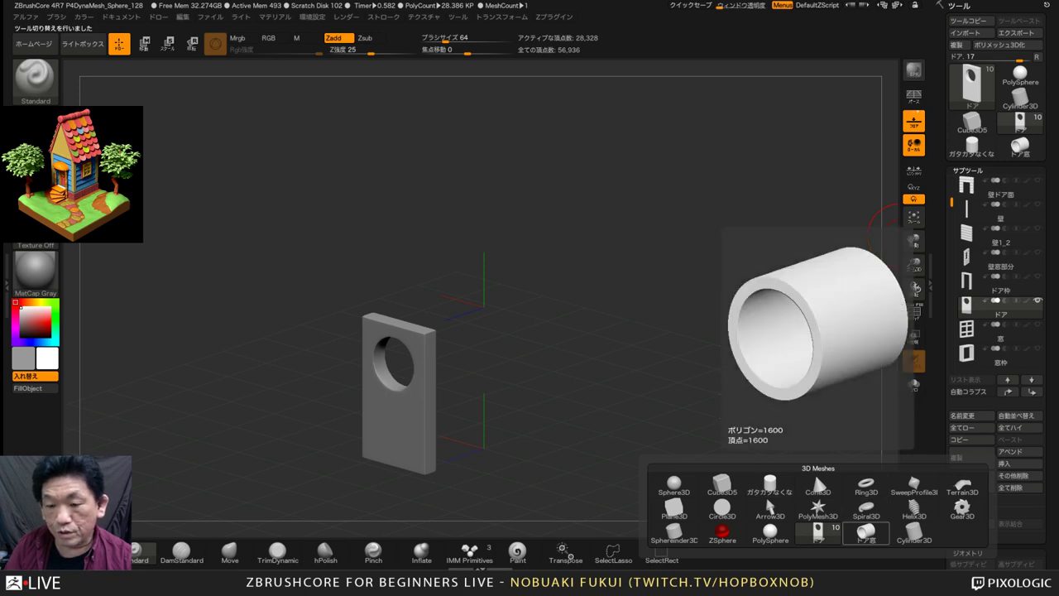
{"action": "left_click", "coordinate": [866, 534]}
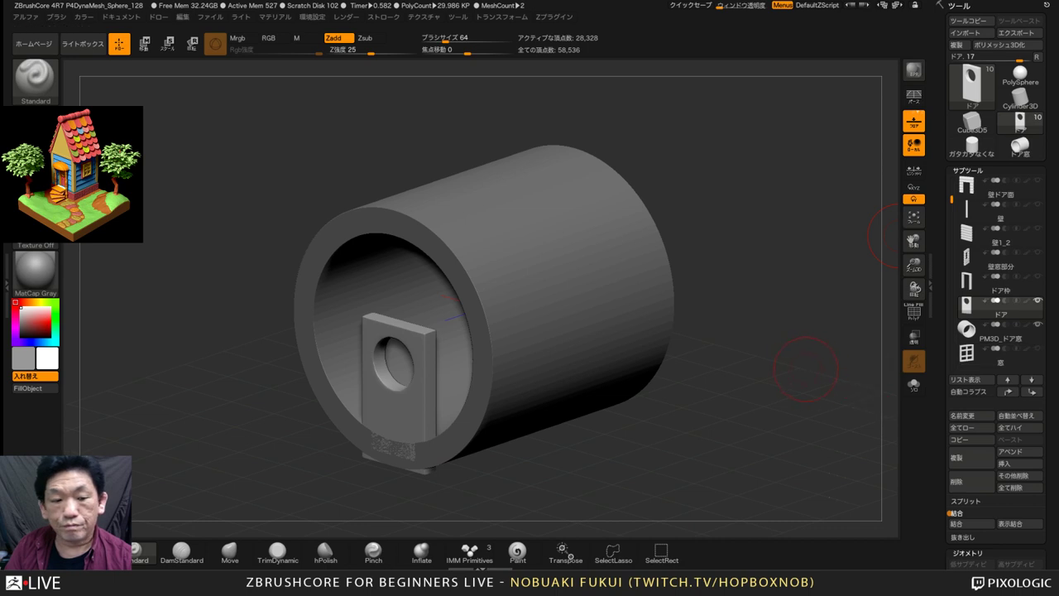
Select the inserted ドア窓 tube and move it down to the centre of the door's round hole
{"action": "left_click_drag", "start_coordinate": [867, 364], "coordinate": [879, 476], "text": "shift"}
{"action": "left_click_drag", "start_coordinate": [765, 377], "coordinate": [868, 359], "text": "alt"}
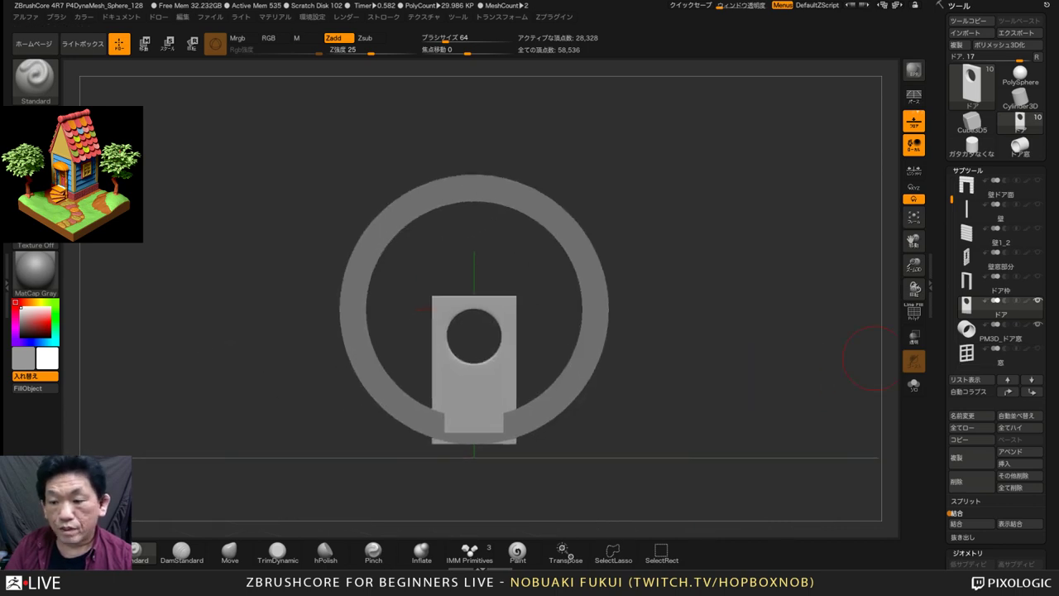
{"action": "left_click", "coordinate": [993, 333]}
{"action": "key", "text": "w"}
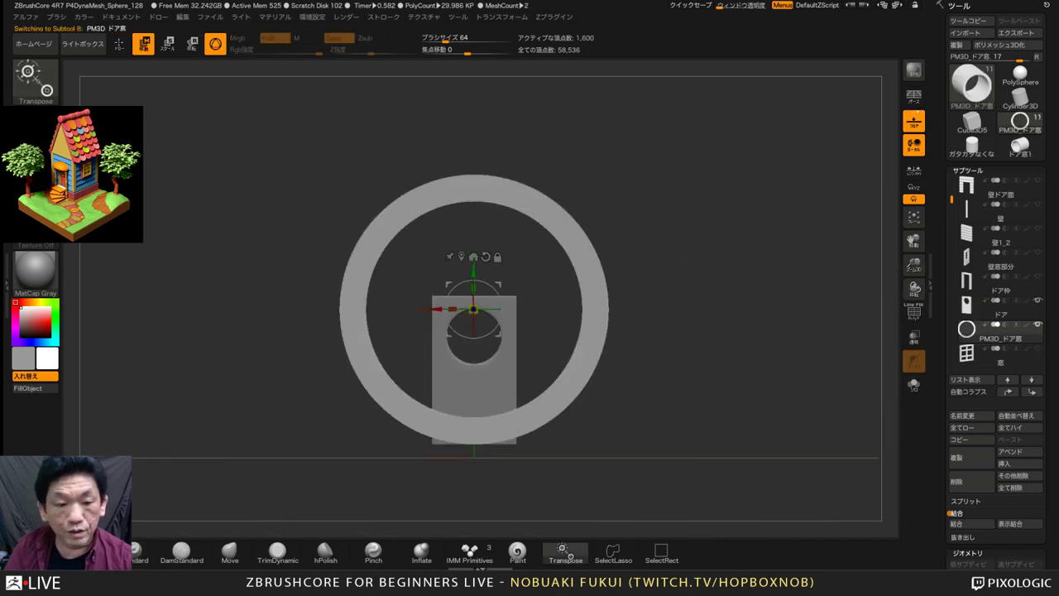
{"action": "left_click_drag", "start_coordinate": [473, 271], "coordinate": [473, 301]}
{"action": "left_click_drag", "start_coordinate": [728, 331], "coordinate": [728, 382], "text": "alt"}
{"action": "left_click_drag", "start_coordinate": [473, 300], "coordinate": [473, 296]}
Scale the tube down uniformly so its outer wall fits the door's round hole
{"action": "left_click_drag", "start_coordinate": [473, 333], "coordinate": [442, 359]}
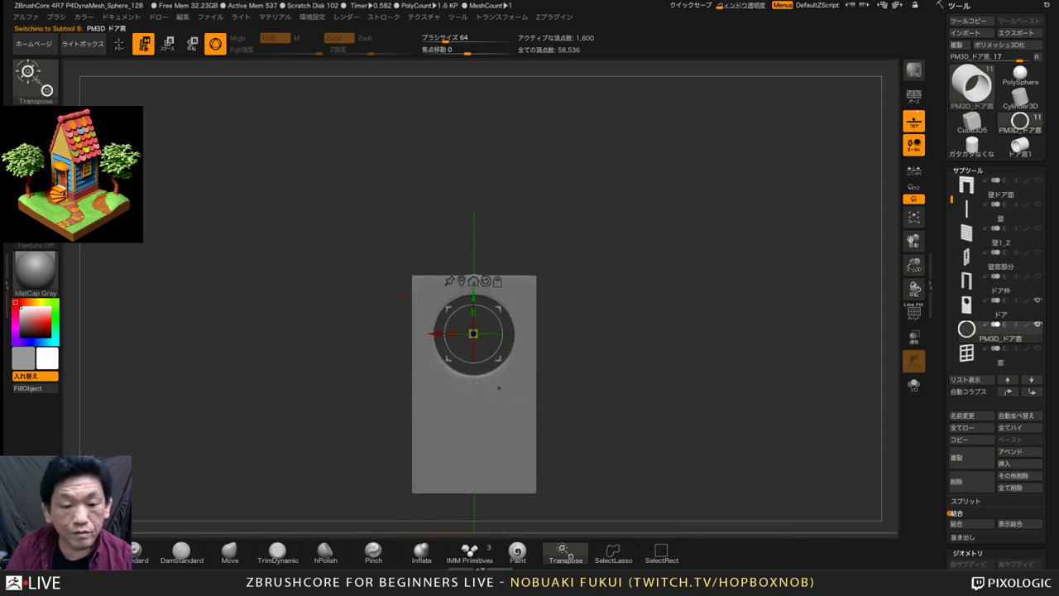
{"action": "left_click_drag", "start_coordinate": [595, 393], "coordinate": [464, 393]}
{"action": "left_click_drag", "start_coordinate": [436, 333], "coordinate": [258, 334]}
{"action": "left_click_drag", "start_coordinate": [397, 393], "coordinate": [612, 455], "text": "shift"}
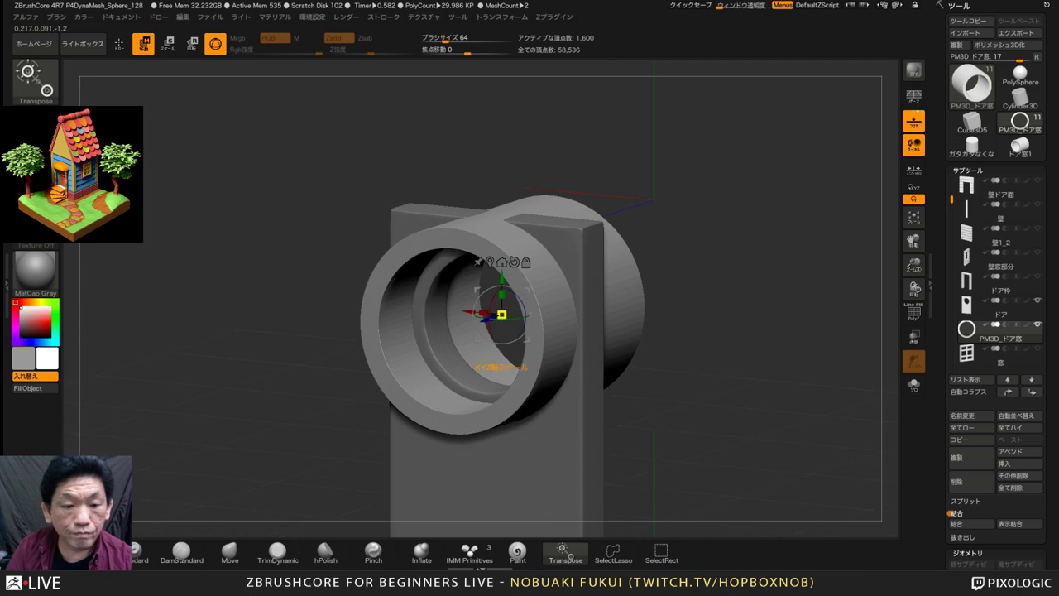
{"action": "left_click_drag", "start_coordinate": [501, 315], "coordinate": [493, 349]}
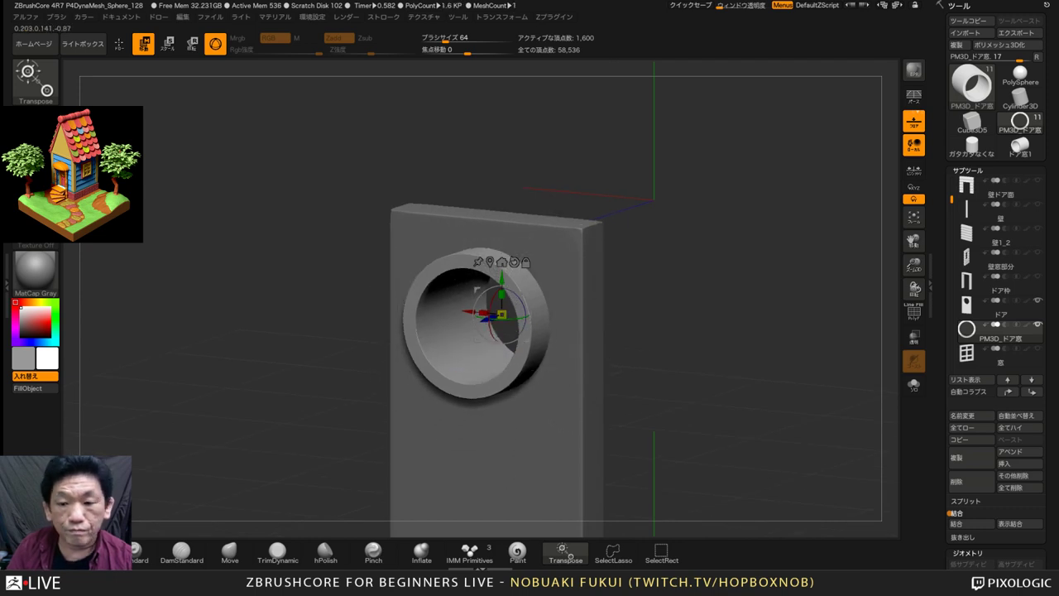
Using transparency in side view, flatten the tube's depth to slightly more than the door's thickness and fine-tune its fit
{"action": "left_click", "coordinate": [913, 337]}
{"action": "left_click_drag", "start_coordinate": [711, 372], "coordinate": [612, 390], "text": "shift"}
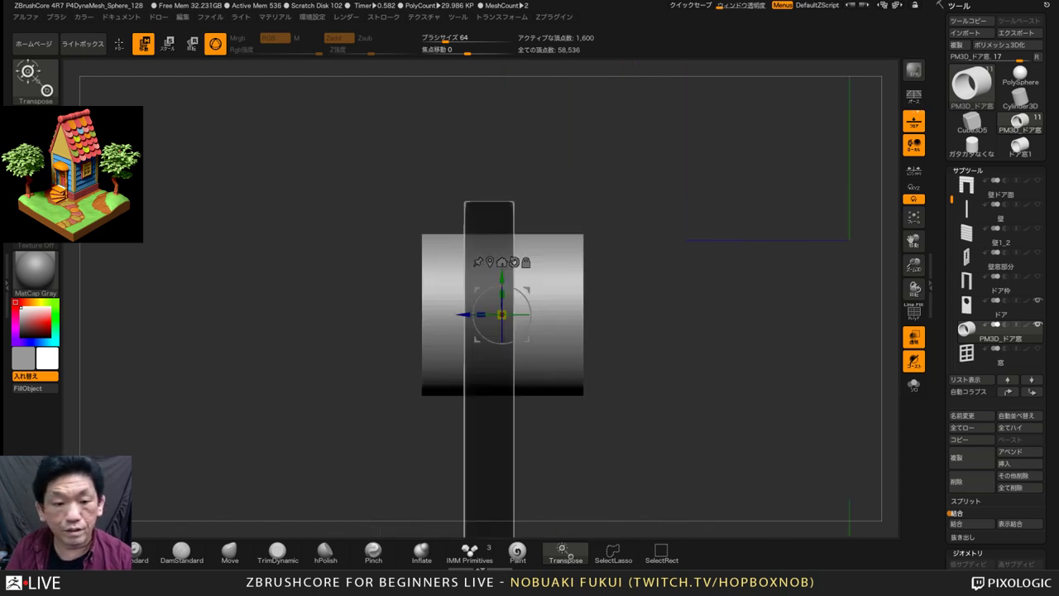
{"action": "left_click_drag", "start_coordinate": [482, 314], "coordinate": [453, 314]}
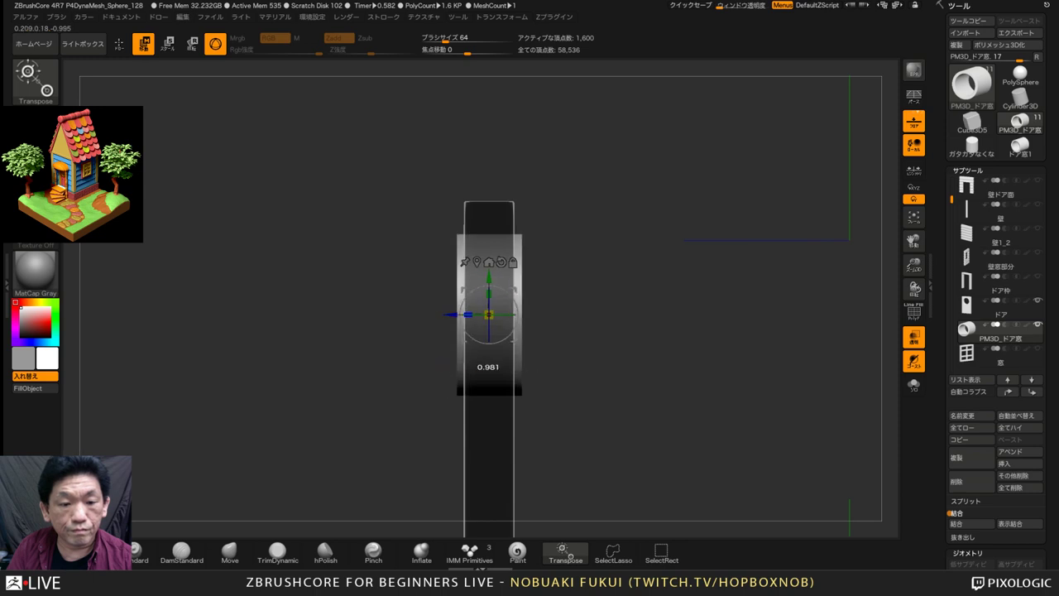
{"action": "mouse_move", "coordinate": [612, 390]}
{"action": "left_mouse_down"}
{"action": "mouse_move", "coordinate": [671, 397]}
{"action": "mouse_move", "coordinate": [656, 412]}
{"action": "mouse_move", "coordinate": [664, 383]}
{"action": "mouse_move", "coordinate": [632, 396]}
{"action": "left_mouse_up"}
{"action": "left_click", "coordinate": [913, 337]}
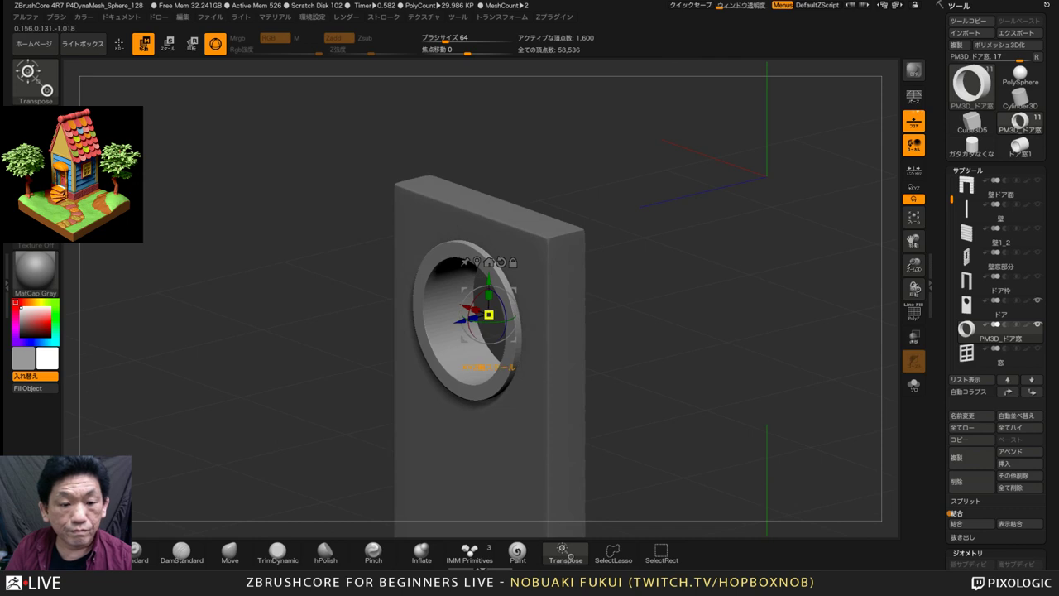
{"action": "left_click_drag", "start_coordinate": [472, 318], "coordinate": [465, 319]}
{"action": "left_click_drag", "start_coordinate": [632, 352], "coordinate": [652, 392]}
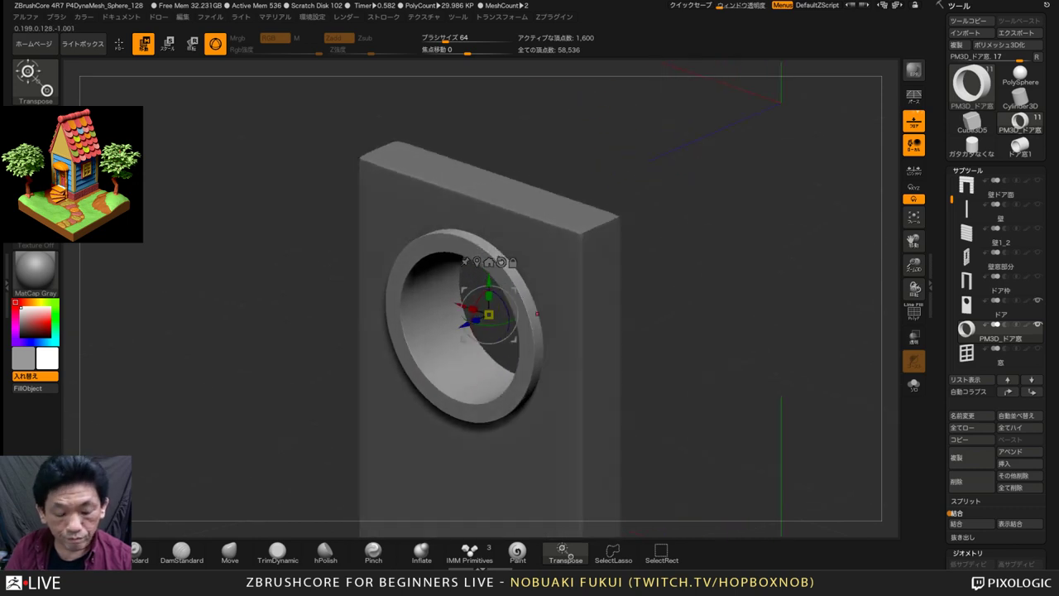
Duplicate the ring within its subtool and scale the copy smaller to form a stepped inner rim for the door window
{"action": "mouse_move", "coordinate": [464, 325]}
{"action": "left_mouse_down", "text": "ctrl"}
{"action": "mouse_move", "coordinate": [449, 332]}
{"action": "mouse_move", "coordinate": [472, 324]}
{"action": "mouse_move", "coordinate": [461, 332]}
{"action": "left_mouse_up", "text": "ctrl"}
{"action": "key", "text": "ctrl+z"}
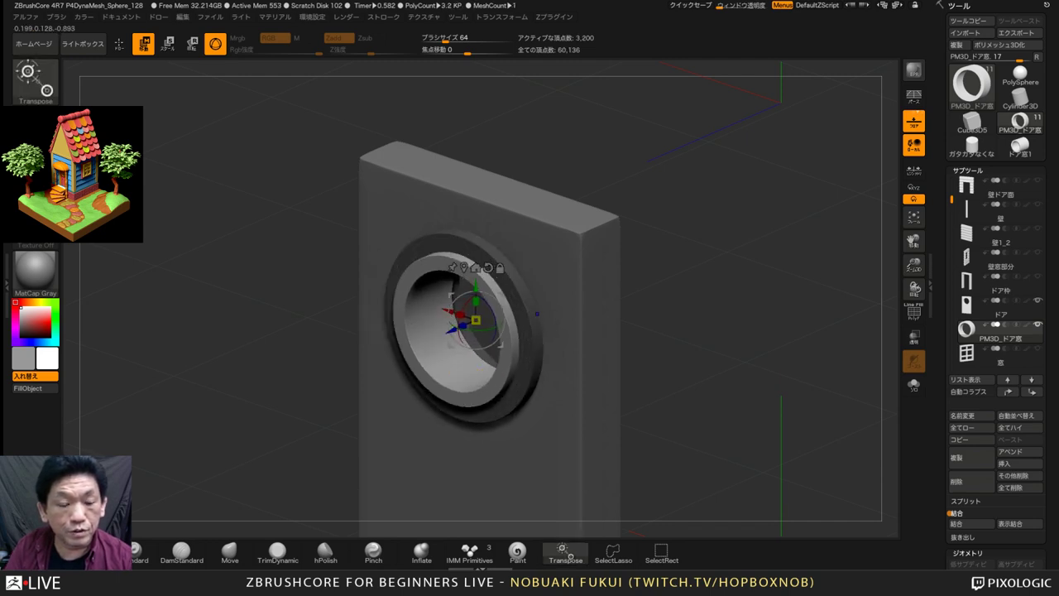
{"action": "right_click_drag", "start_coordinate": [537, 328], "coordinate": [501, 297]}
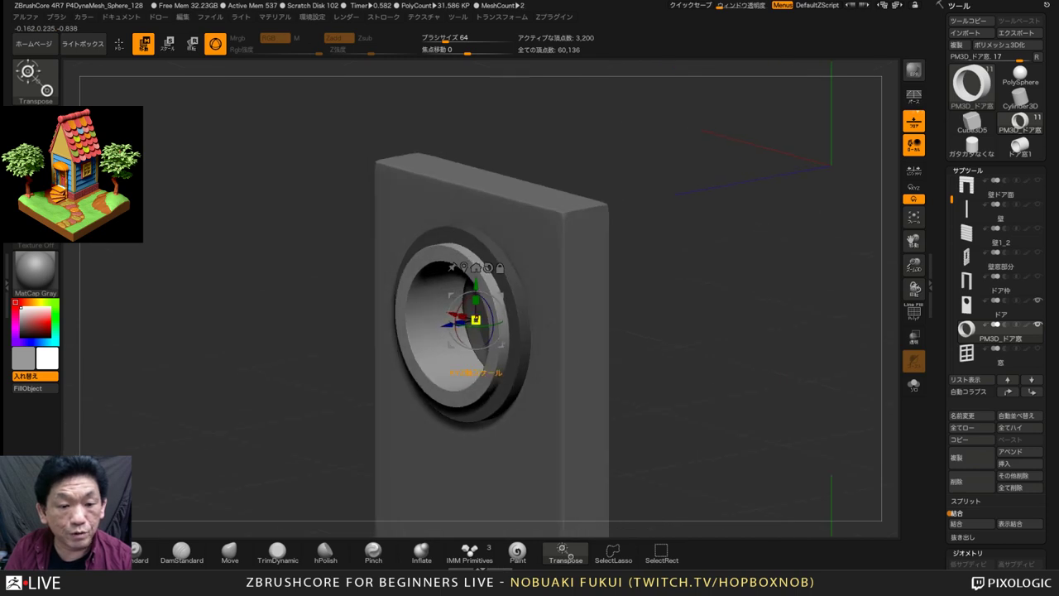
{"action": "left_click_drag", "start_coordinate": [476, 319], "coordinate": [486, 318]}
{"action": "right_click_drag", "start_coordinate": [600, 325], "coordinate": [568, 324]}
{"action": "left_click_drag", "start_coordinate": [475, 322], "coordinate": [480, 321]}
{"action": "mouse_move", "coordinate": [480, 322]}
{"action": "right_mouse_down"}
{"action": "mouse_move", "coordinate": [542, 317]}
{"action": "mouse_move", "coordinate": [447, 325]}
{"action": "mouse_move", "coordinate": [503, 322]}
{"action": "mouse_move", "coordinate": [469, 295]}
{"action": "mouse_move", "coordinate": [491, 295]}
{"action": "mouse_move", "coordinate": [451, 297]}
{"action": "mouse_move", "coordinate": [468, 318]}
{"action": "mouse_move", "coordinate": [467, 229]}
{"action": "right_mouse_up"}
{"action": "key", "text": "ctrl+z"}
{"action": "right_click_drag", "start_coordinate": [466, 228], "coordinate": [480, 228]}
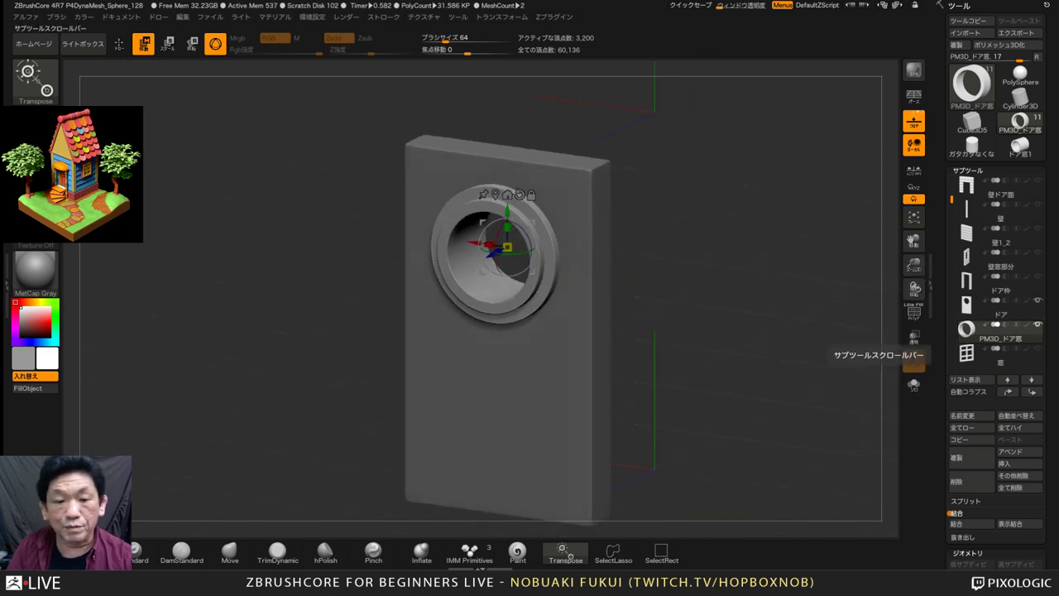
On the ドア subtool, mask a thin band below the window and the door's bottom section, then invert the mask
{"action": "left_click", "coordinate": [966, 304]}
{"action": "mouse_move", "coordinate": [475, 281]}
{"action": "right_mouse_down", "text": "shift"}
{"action": "mouse_move", "coordinate": [506, 283]}
{"action": "mouse_move", "coordinate": [530, 250]}
{"action": "mouse_move", "coordinate": [504, 261]}
{"action": "mouse_move", "coordinate": [528, 253]}
{"action": "mouse_move", "coordinate": [520, 277]}
{"action": "right_mouse_up", "text": "shift"}
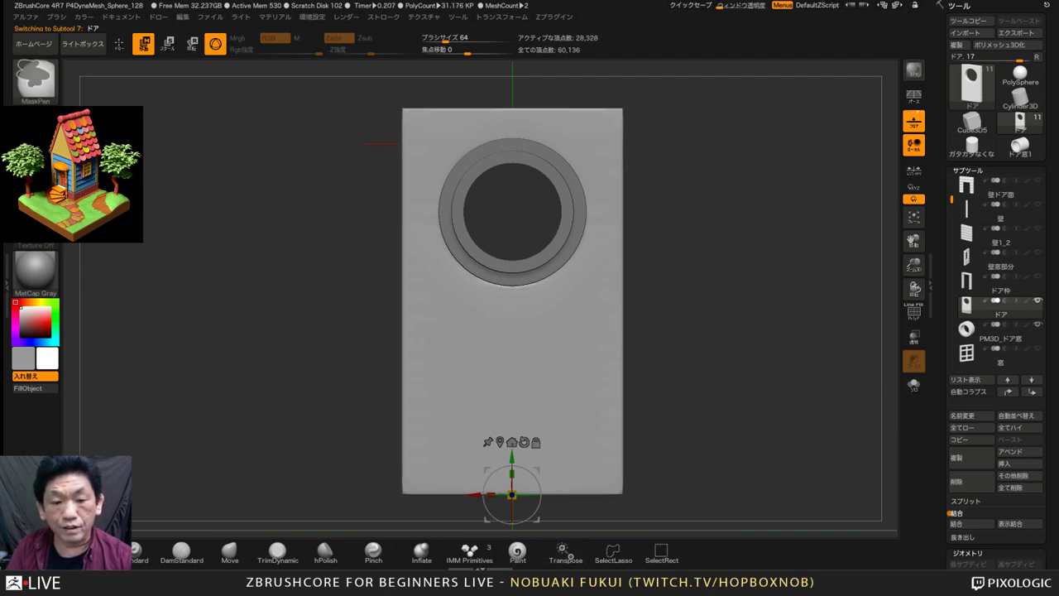
{"action": "left_click_drag", "start_coordinate": [609, 327], "coordinate": [364, 333], "text": "ctrl"}
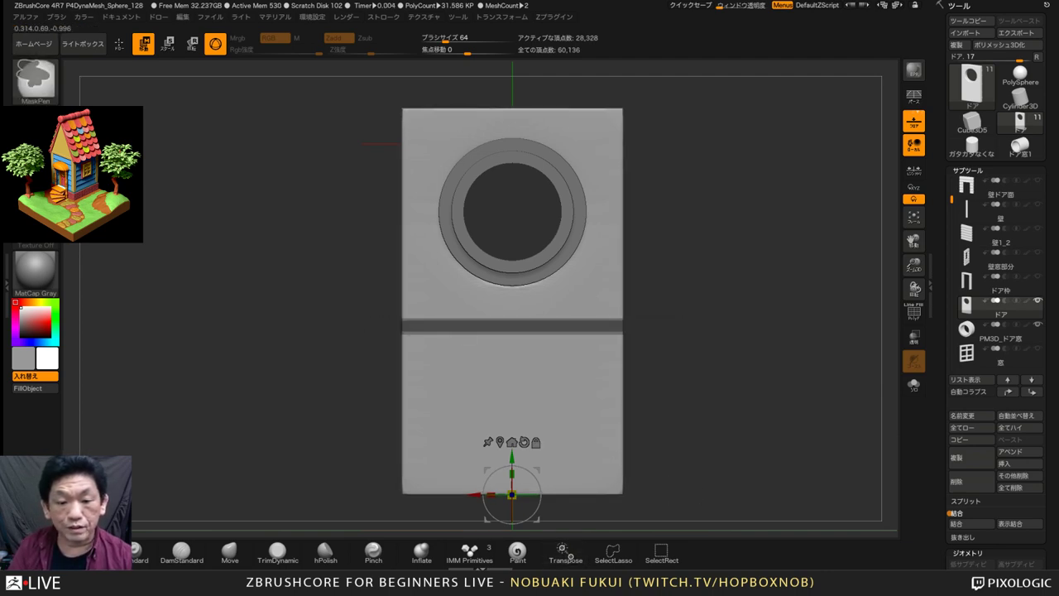
{"action": "left_click_drag", "start_coordinate": [647, 424], "coordinate": [260, 521], "text": "ctrl"}
{"action": "key", "text": "ctrl+i"}
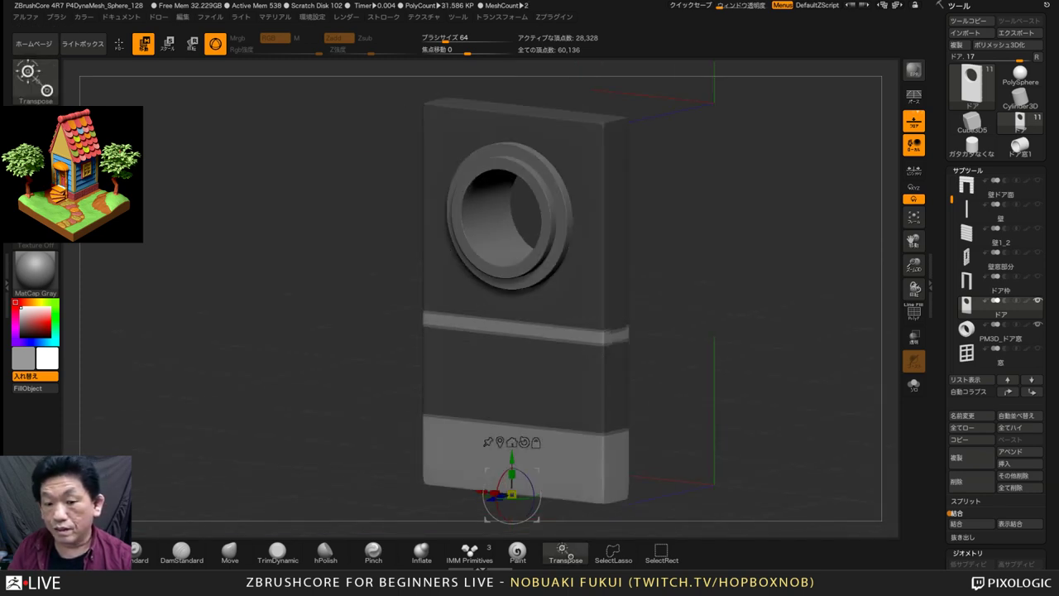
Raise the unmasked band and bottom section with an Inflate deformation of 4 and clear the mask
{"action": "left_click_drag", "start_coordinate": [1050, 505], "coordinate": [1051, 142]}
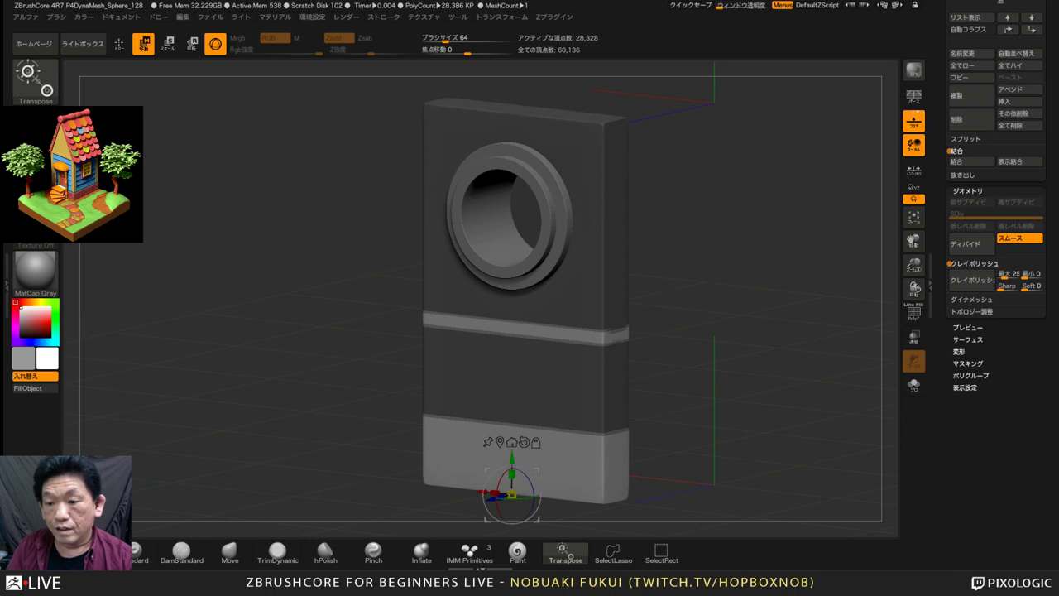
{"action": "left_click", "coordinate": [959, 352]}
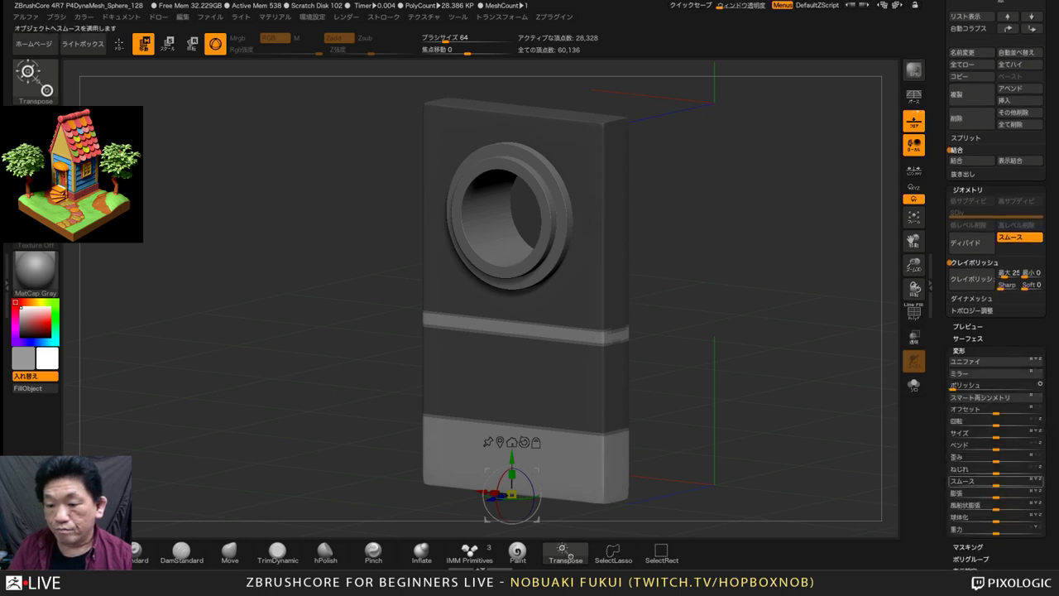
{"action": "left_click_drag", "start_coordinate": [996, 494], "coordinate": [998, 493]}
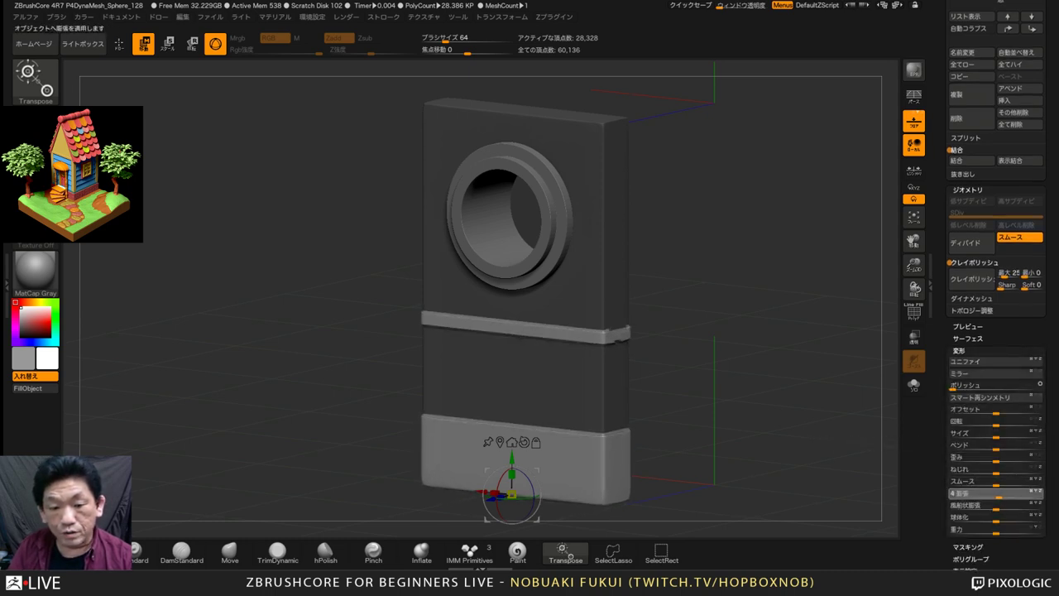
{"action": "left_click_drag", "start_coordinate": [742, 357], "coordinate": [780, 394], "text": "ctrl"}
Isolate a rectangular panel on the door's lower half with masks, recess it with negative Inflate, and clear the mask
{"action": "left_click_drag", "start_coordinate": [769, 398], "coordinate": [827, 401]}
{"action": "mouse_move", "coordinate": [600, 520]}
{"action": "left_mouse_down", "text": "ctrl"}
{"action": "mouse_move", "coordinate": [592, 477]}
{"action": "mouse_move", "coordinate": [427, 334]}
{"action": "mouse_move", "coordinate": [420, 342]}
{"action": "left_mouse_up", "text": "ctrl"}
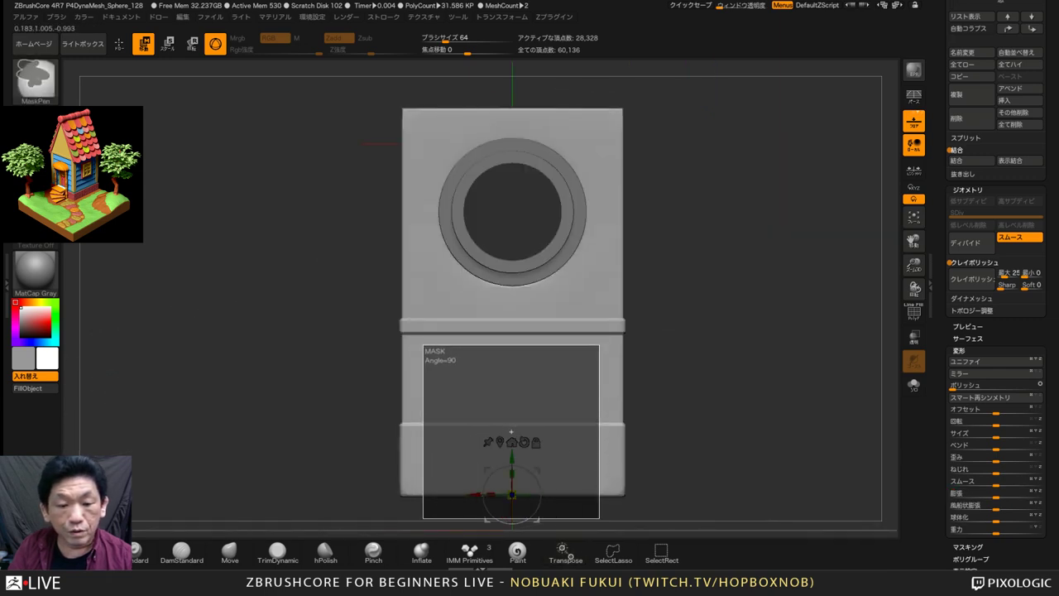
{"action": "left_click", "coordinate": [356, 356], "text": "ctrl"}
{"action": "mouse_move", "coordinate": [356, 355]}
{"action": "left_mouse_down"}
{"action": "mouse_move", "coordinate": [302, 364]}
{"action": "mouse_move", "coordinate": [353, 358]}
{"action": "left_mouse_up"}
{"action": "mouse_move", "coordinate": [693, 511]}
{"action": "left_mouse_down", "text": "ctrl"}
{"action": "mouse_move", "coordinate": [563, 461]}
{"action": "mouse_move", "coordinate": [285, 467]}
{"action": "left_mouse_up", "text": "ctrl"}
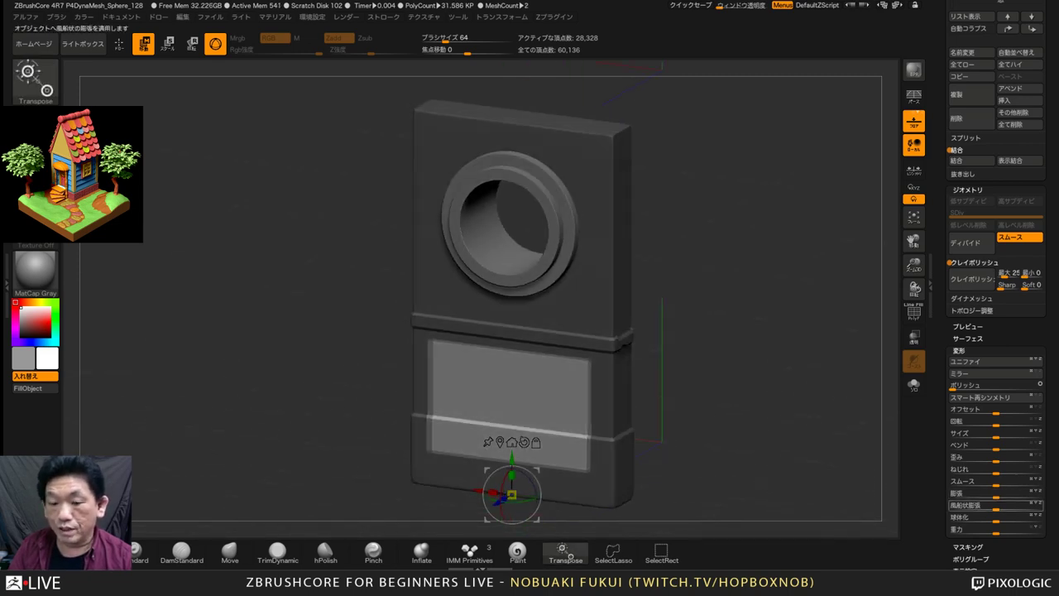
{"action": "left_click_drag", "start_coordinate": [996, 495], "coordinate": [987, 495]}
{"action": "left_click_drag", "start_coordinate": [738, 397], "coordinate": [827, 414], "text": "ctrl"}
Insert a Cube3D5 primitive below the door subtool and select it
{"action": "left_click_drag", "start_coordinate": [1048, 165], "coordinate": [1049, 492]}
{"action": "mouse_move", "coordinate": [744, 397]}
{"action": "left_mouse_down", "text": "alt"}
{"action": "mouse_move", "coordinate": [745, 413]}
{"action": "mouse_move", "coordinate": [744, 389]}
{"action": "left_mouse_up", "text": "alt"}
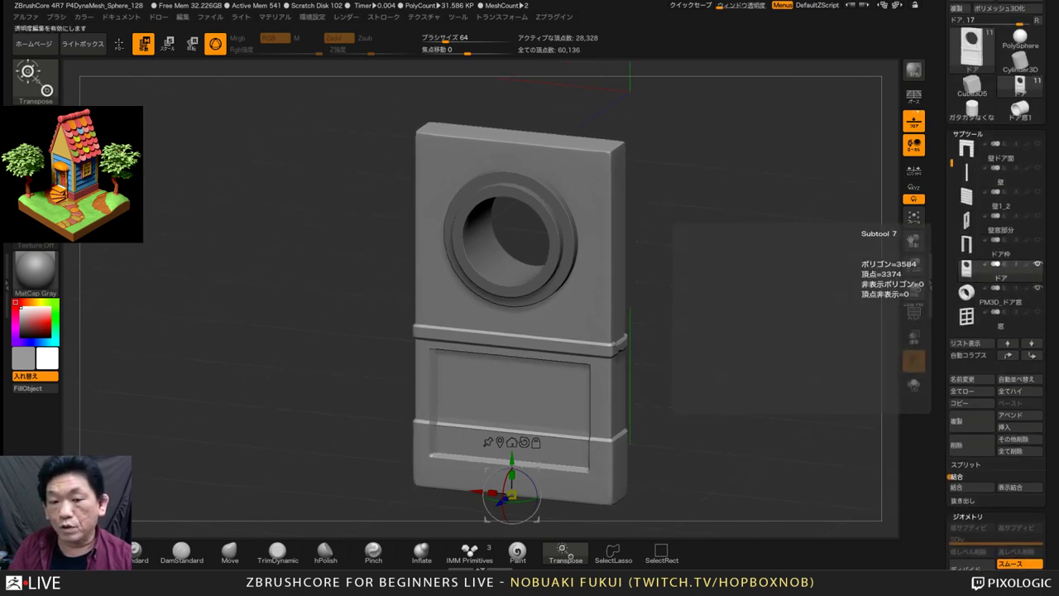
{"action": "left_click_drag", "start_coordinate": [774, 418], "coordinate": [720, 418]}
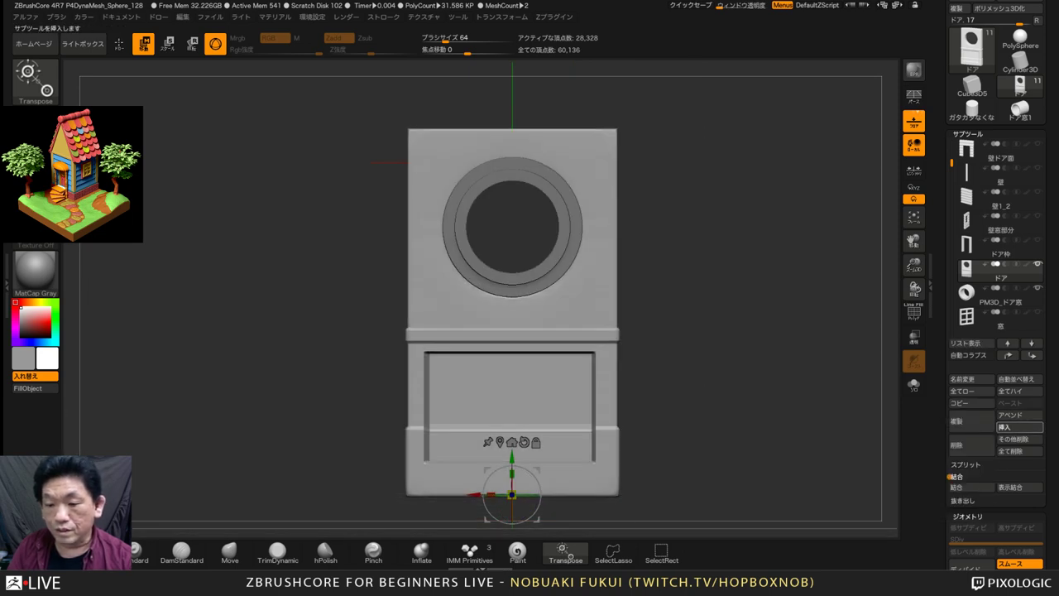
{"action": "left_click", "coordinate": [1019, 426]}
{"action": "left_click", "coordinate": [722, 450]}
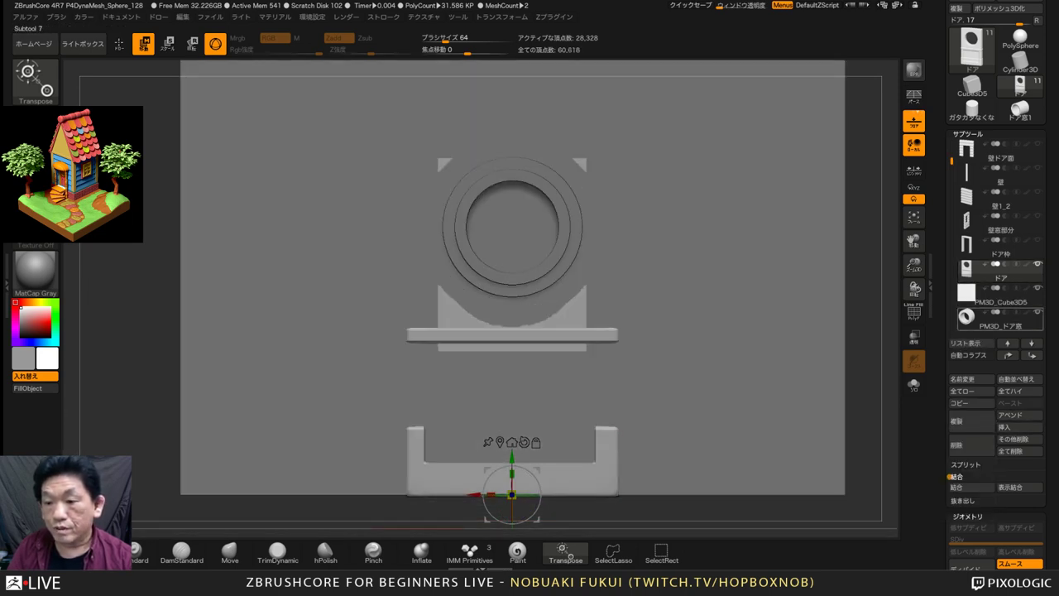
{"action": "left_click", "coordinate": [1001, 296]}
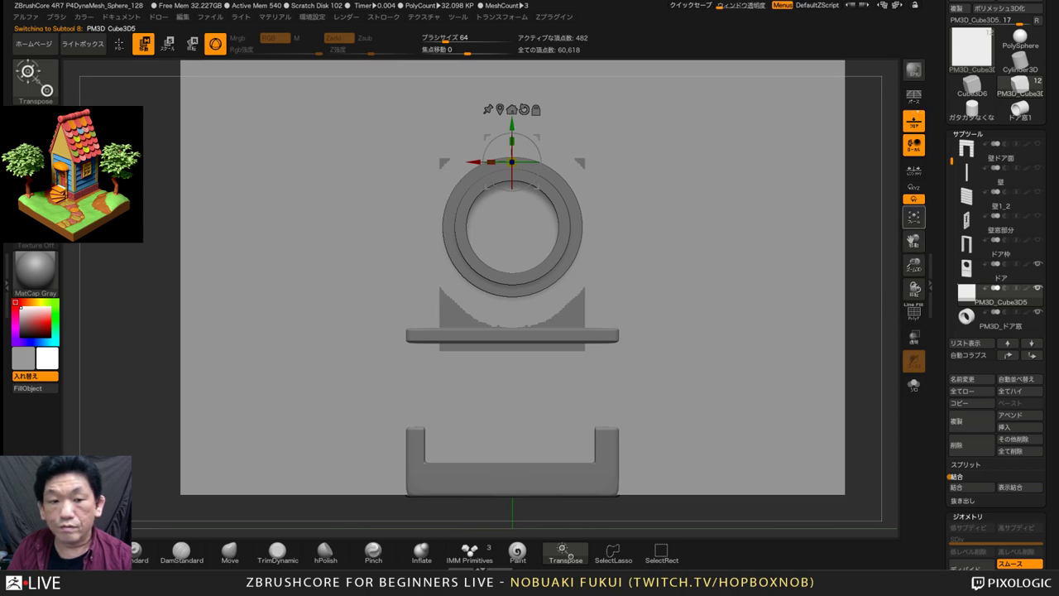
Shrink the cube into a narrow vertical bar, centre it in the door's round window and stretch it to the opening's height
{"action": "left_click_drag", "start_coordinate": [511, 162], "coordinate": [437, 175]}
{"action": "left_click_drag", "start_coordinate": [511, 124], "coordinate": [511, 184]}
{"action": "left_click_drag", "start_coordinate": [512, 221], "coordinate": [511, 137]}
{"action": "left_click_drag", "start_coordinate": [512, 221], "coordinate": [493, 222]}
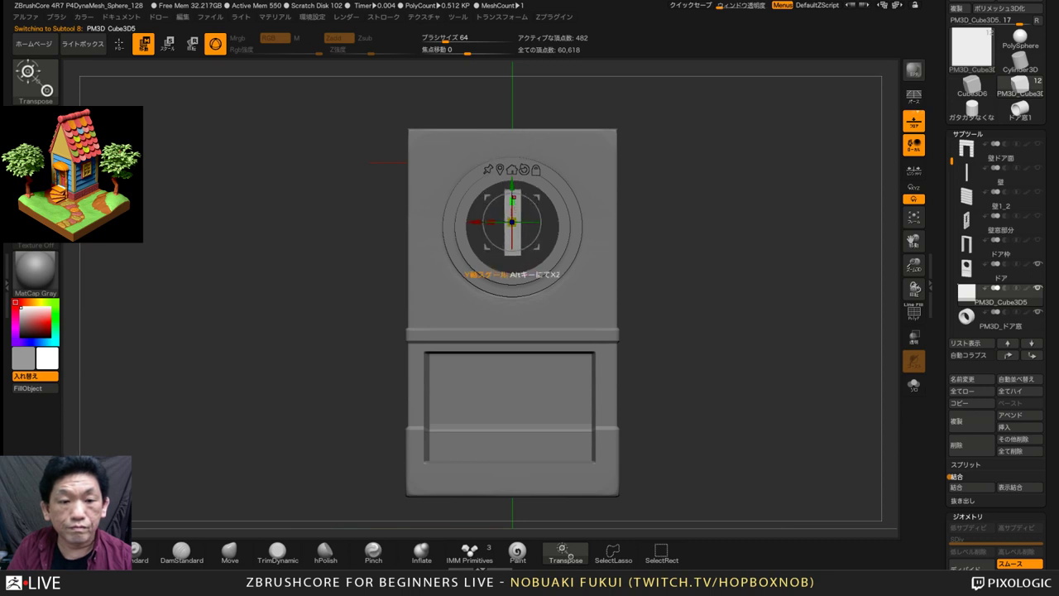
{"action": "left_click_drag", "start_coordinate": [511, 184], "coordinate": [511, 191]}
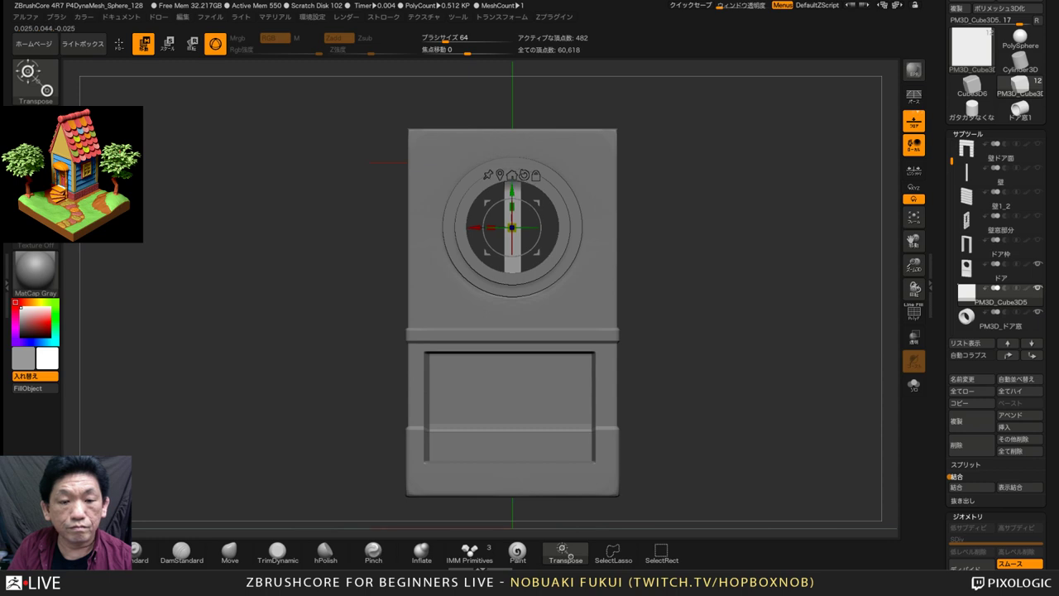
Shift the window bar about 0.933 in depth into the door and scale its depth by about 2.19
{"action": "left_click_drag", "start_coordinate": [711, 273], "coordinate": [612, 273], "text": "shift"}
{"action": "left_click_drag", "start_coordinate": [475, 228], "coordinate": [164, 228]}
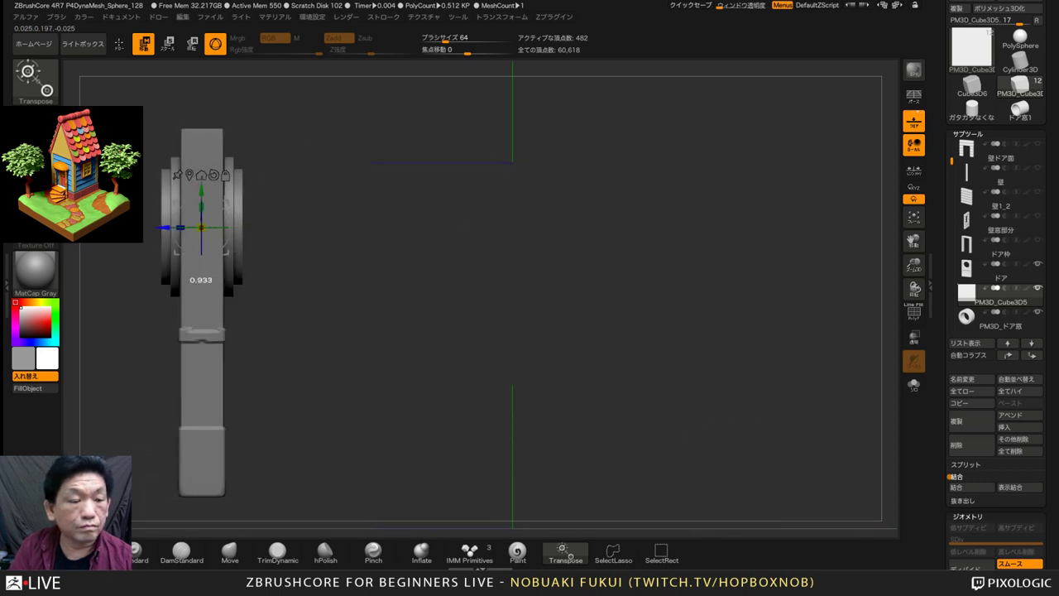
{"action": "left_click_drag", "start_coordinate": [381, 331], "coordinate": [501, 356]}
{"action": "left_click_drag", "start_coordinate": [191, 237], "coordinate": [190, 238]}
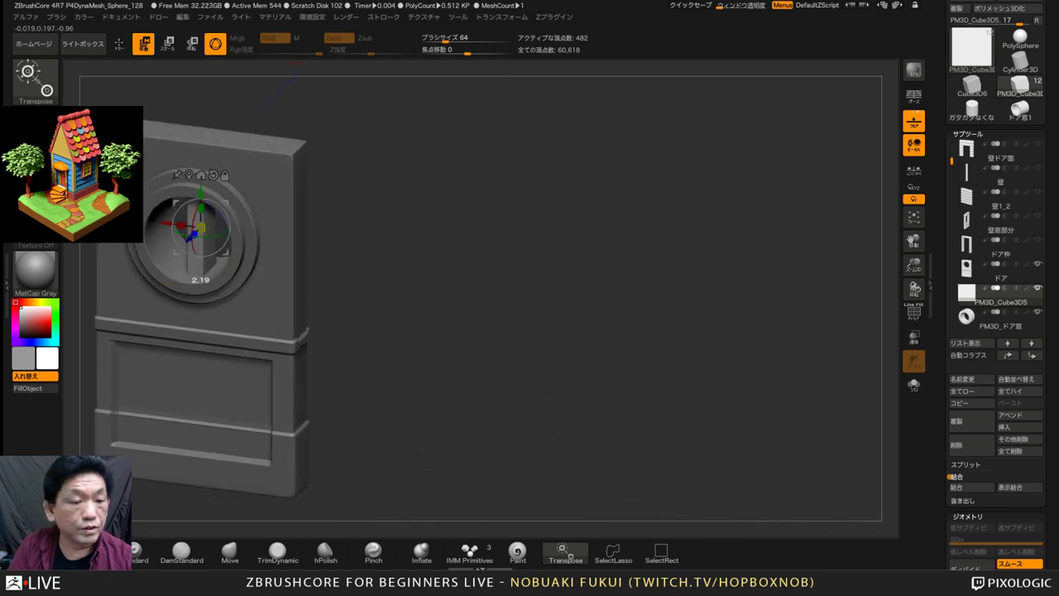
{"action": "left_click_drag", "start_coordinate": [380, 331], "coordinate": [728, 339], "text": "alt"}
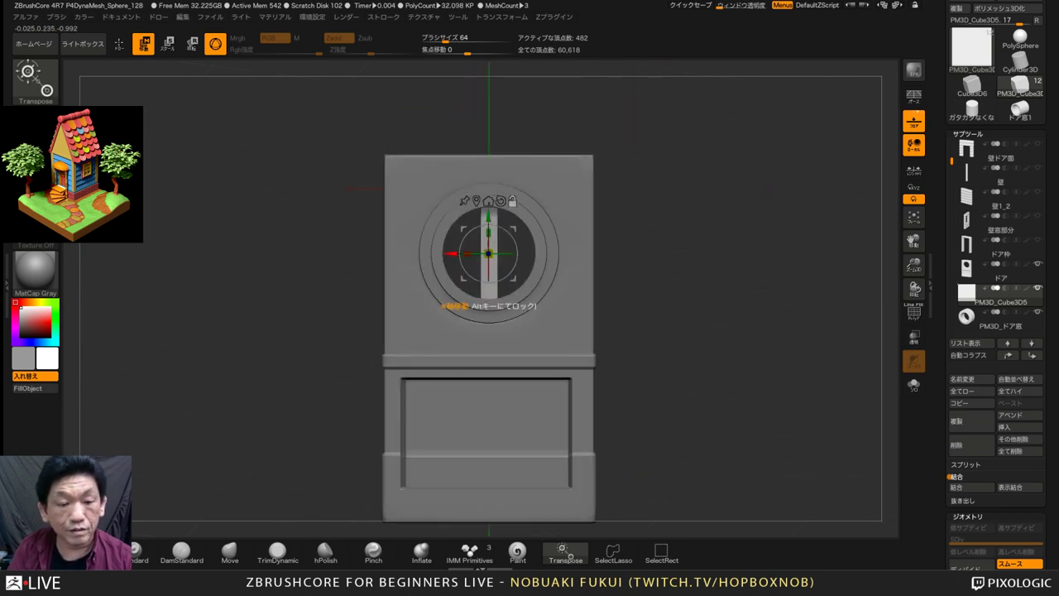
Duplicate the window bar within its subtool, rotate the copy 90 degrees, centre it to form a cross and clear the mask
{"action": "left_click_drag", "start_coordinate": [452, 253], "coordinate": [462, 254]}
{"action": "key", "text": "ctrl+z"}
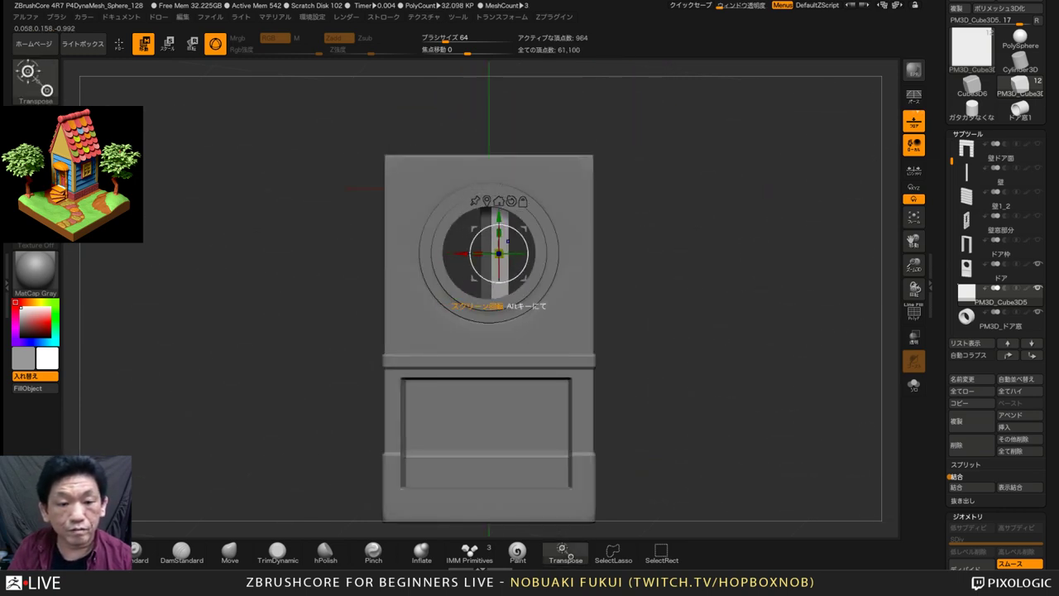
{"action": "left_click_drag", "start_coordinate": [520, 234], "coordinate": [518, 274]}
{"action": "key", "text": "ctrl+z"}
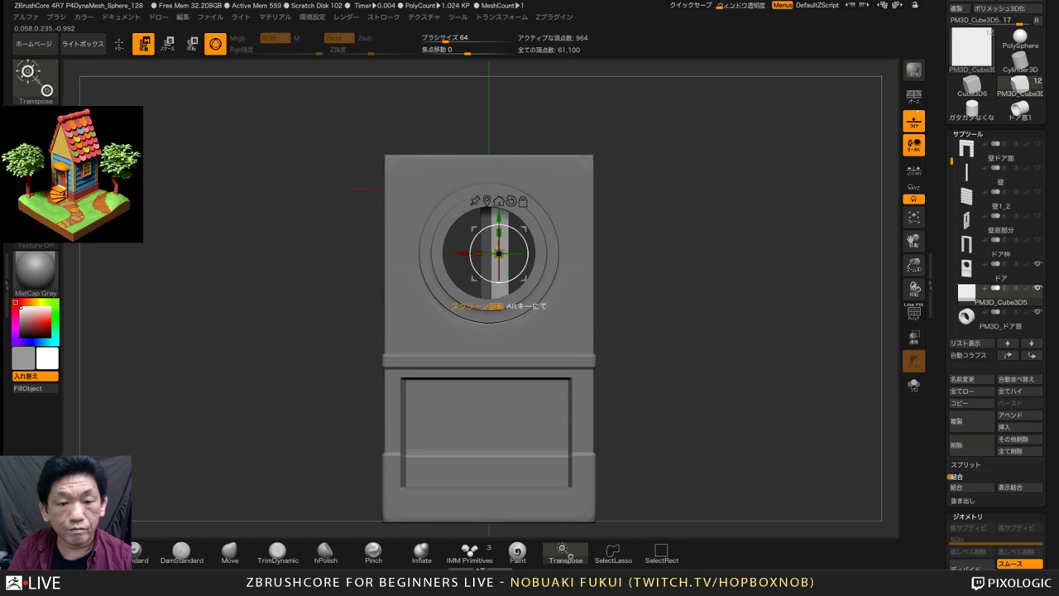
{"action": "left_click_drag", "start_coordinate": [520, 234], "coordinate": [532, 253], "text": "shift"}
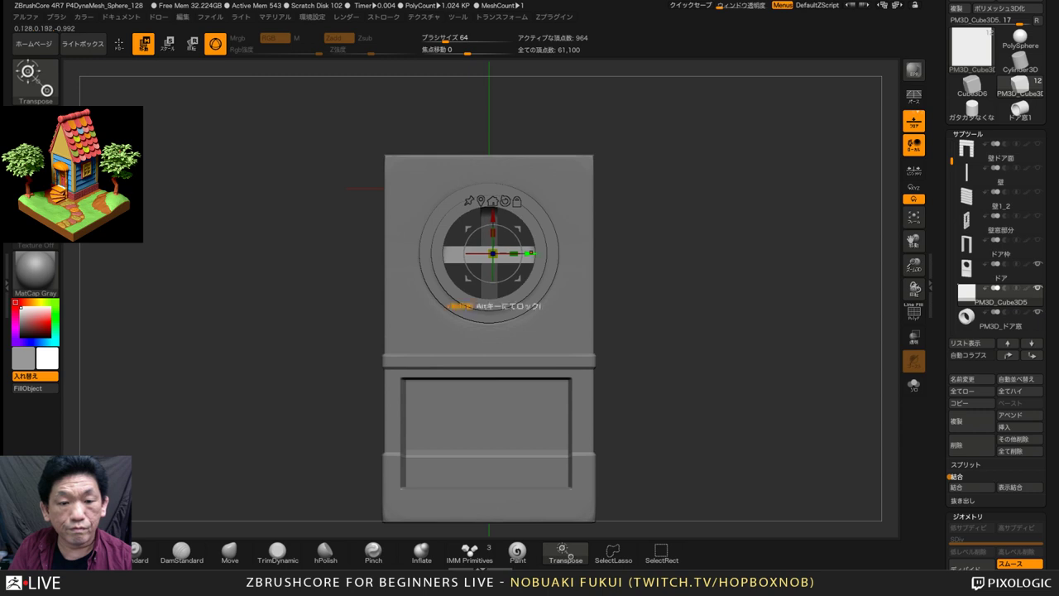
{"action": "left_click_drag", "start_coordinate": [650, 248], "coordinate": [637, 277], "text": "ctrl"}
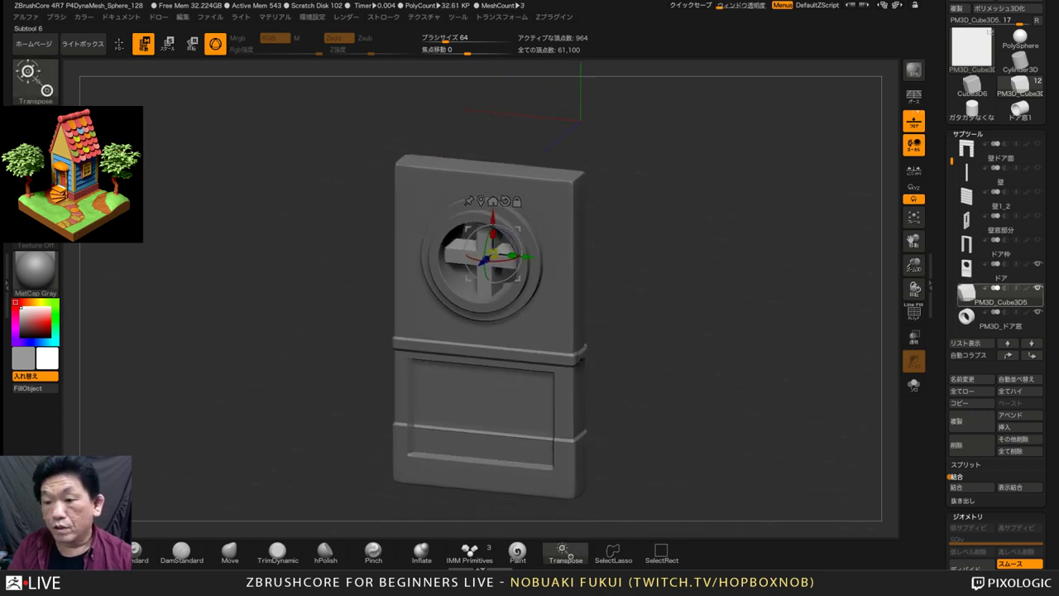
Merge the cross bars and the round window ring into the ドア subtool
{"action": "left_click", "coordinate": [967, 267]}
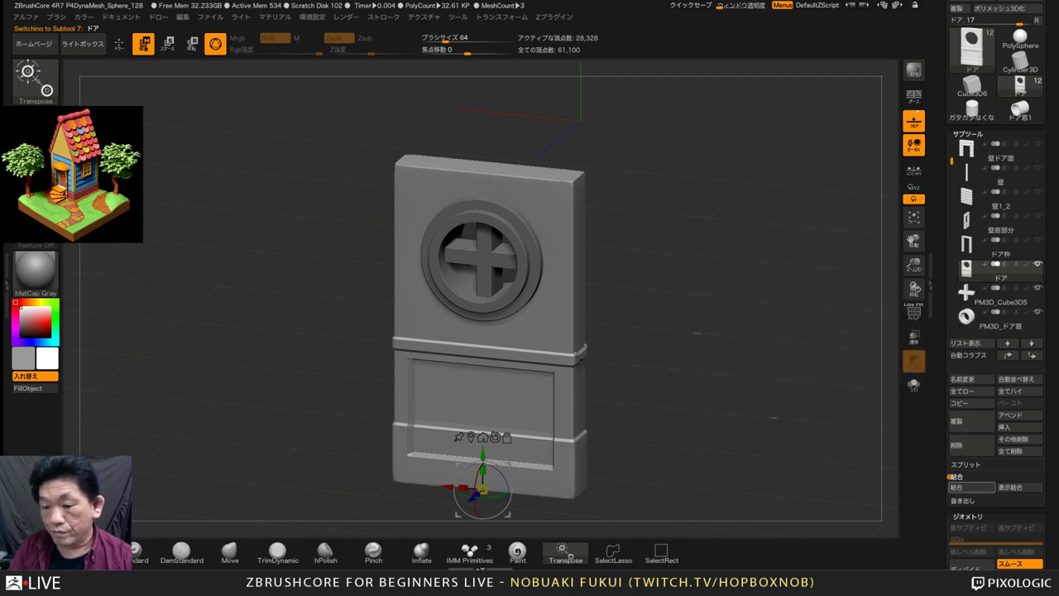
{"action": "left_click", "coordinate": [959, 487]}
{"action": "left_click", "coordinate": [869, 505]}
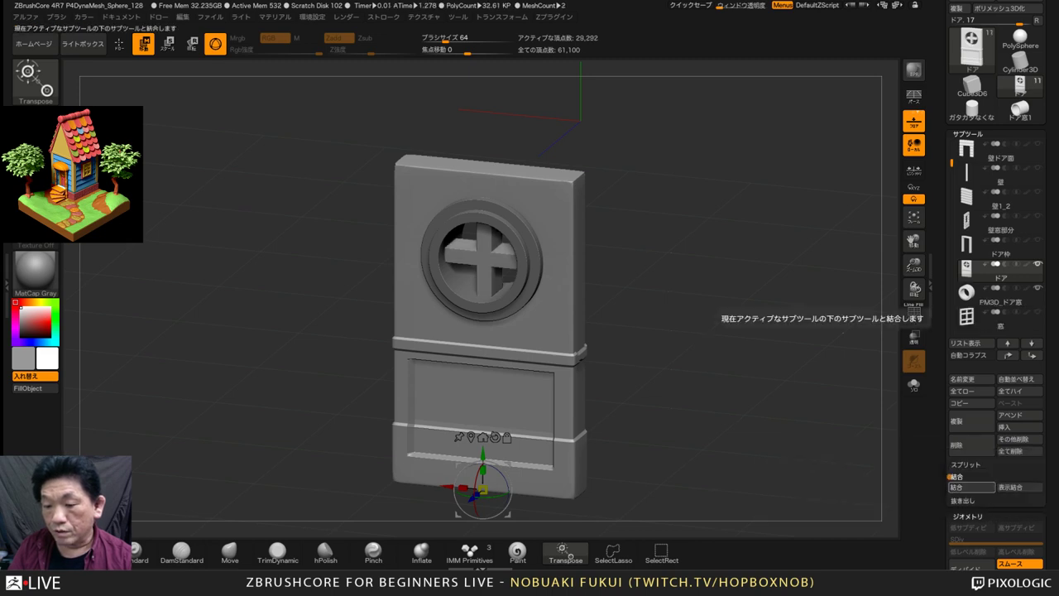
{"action": "left_click", "coordinate": [961, 487]}
{"action": "left_click", "coordinate": [868, 506]}
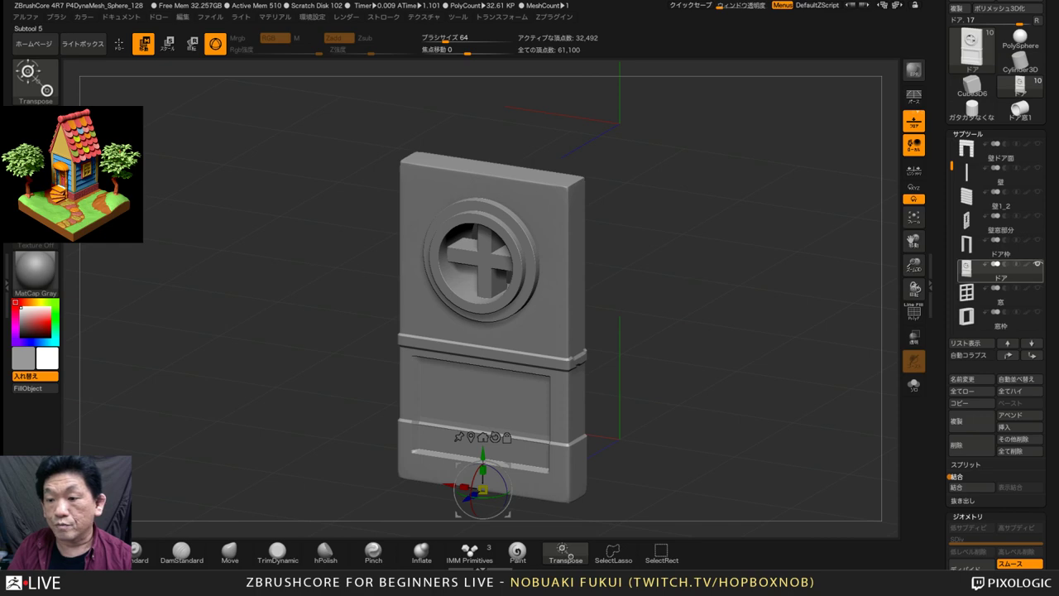
Show all subtools again and frame the whole house from the door side
{"action": "left_click", "coordinate": [1037, 264]}
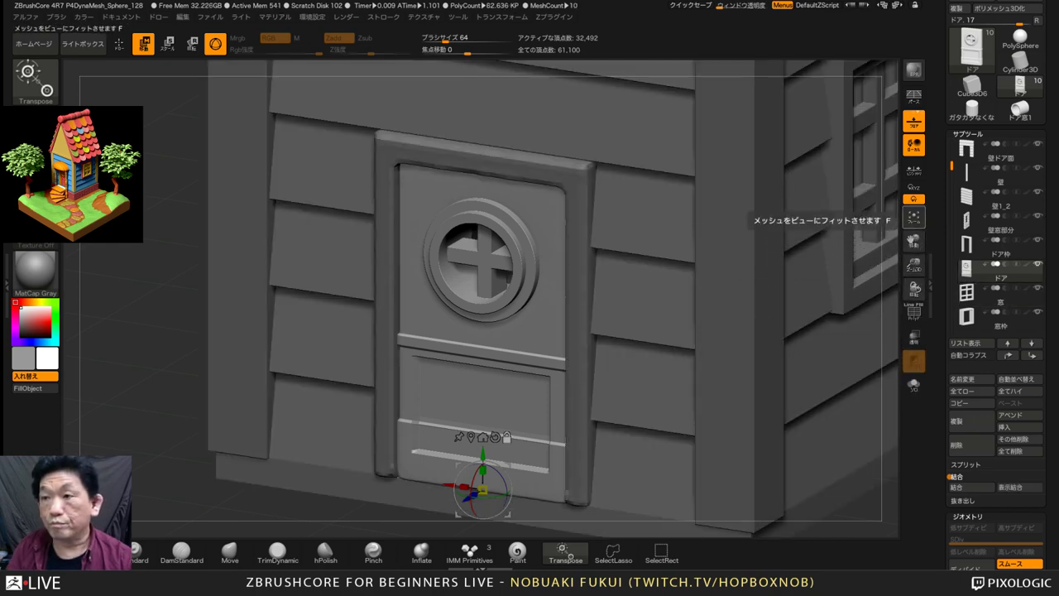
{"action": "left_click", "coordinate": [913, 216]}
{"action": "left_click_drag", "start_coordinate": [811, 248], "coordinate": [769, 186]}
{"action": "left_click_drag", "start_coordinate": [864, 301], "coordinate": [855, 309]}
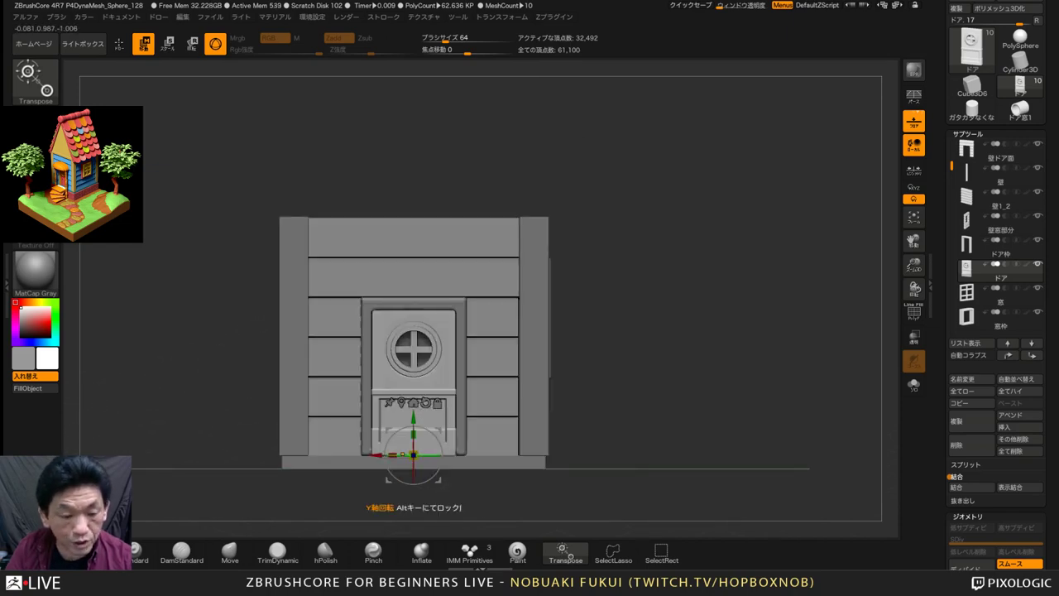
Move the door's pivot to its lower hinge-side corner and undo the last trial change
{"action": "left_click_drag", "start_coordinate": [376, 454], "coordinate": [396, 454], "text": "ctrl"}
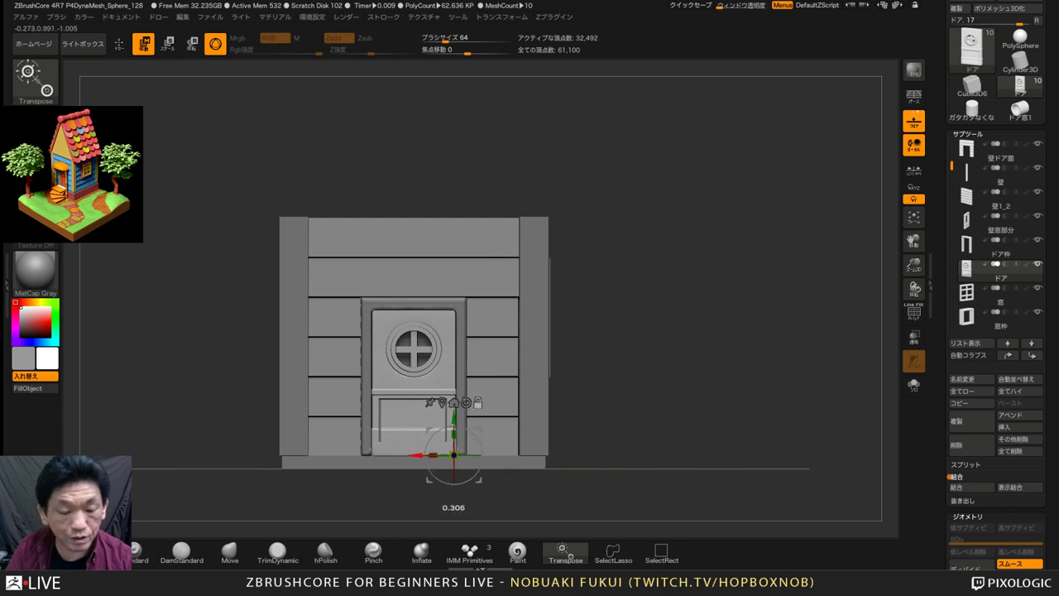
{"action": "mouse_move", "coordinate": [612, 430]}
{"action": "left_mouse_down"}
{"action": "mouse_move", "coordinate": [561, 479]}
{"action": "mouse_move", "coordinate": [529, 472]}
{"action": "mouse_move", "coordinate": [629, 463]}
{"action": "mouse_move", "coordinate": [652, 441]}
{"action": "mouse_move", "coordinate": [627, 453]}
{"action": "mouse_move", "coordinate": [620, 443]}
{"action": "left_mouse_up"}
{"action": "left_click_drag", "start_coordinate": [621, 443], "coordinate": [728, 447], "text": "alt"}
{"action": "left_click_drag", "start_coordinate": [728, 447], "coordinate": [631, 475]}
{"action": "key", "text": "ctrl+z"}
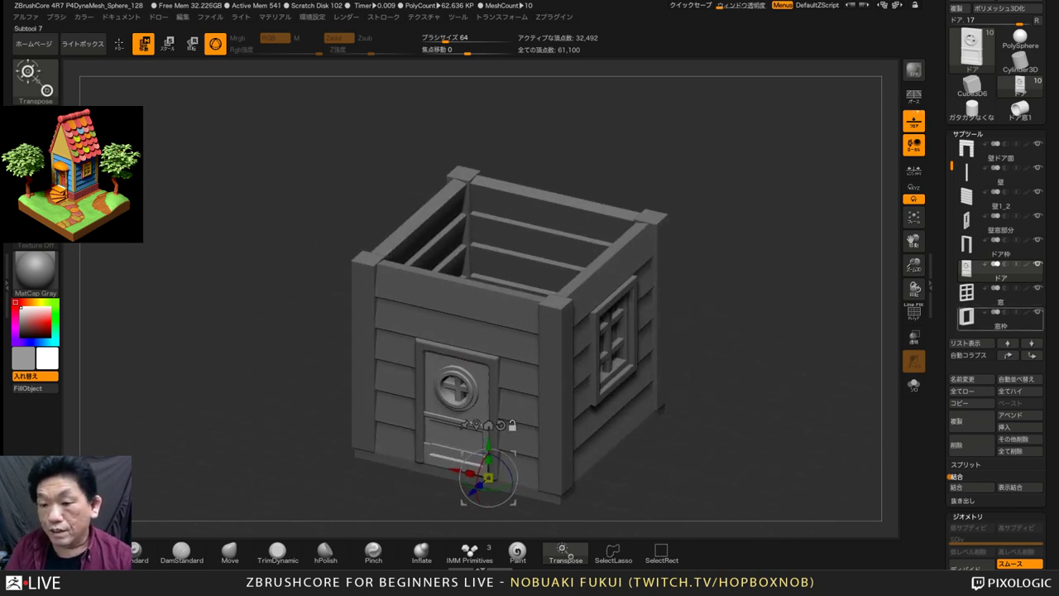
Insert a Cube3D6 primitive below the corner-post subtool PM3D_Cube3D1
{"action": "left_click_drag", "start_coordinate": [951, 166], "coordinate": [951, 218]}
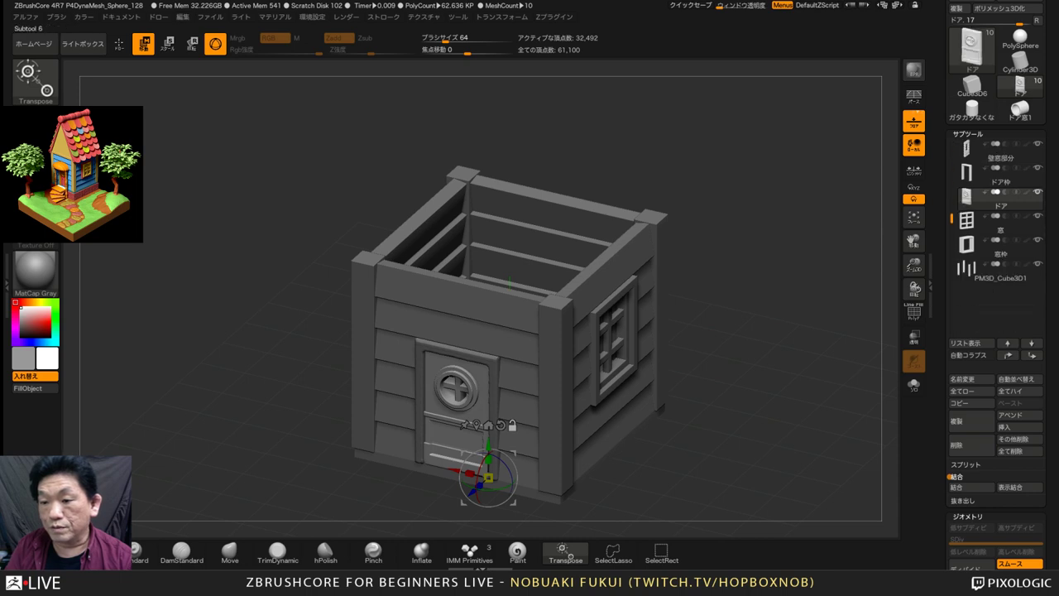
{"action": "left_click", "coordinate": [999, 271]}
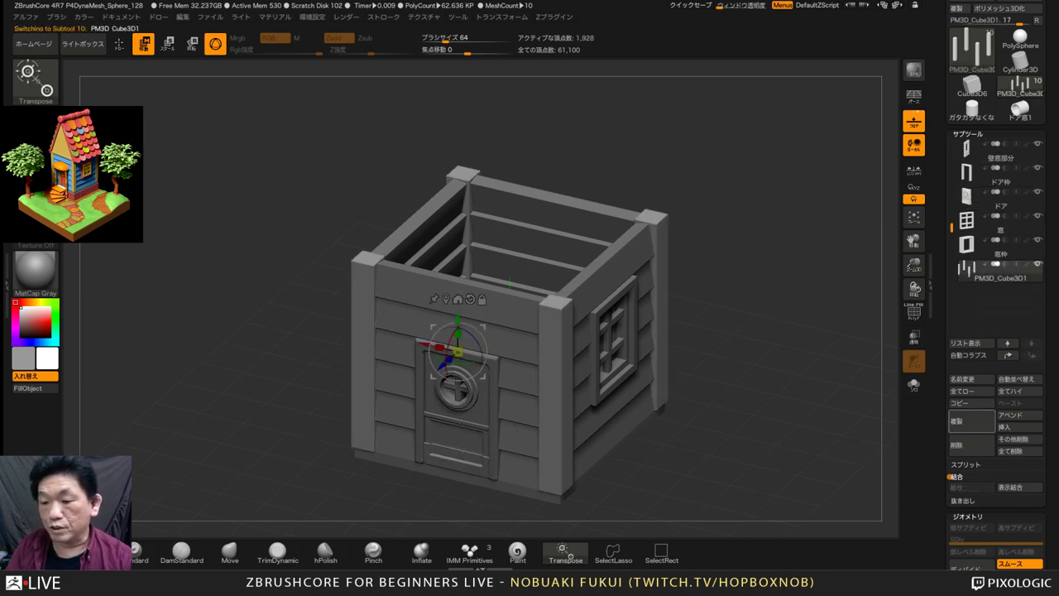
{"action": "left_click", "coordinate": [1005, 426]}
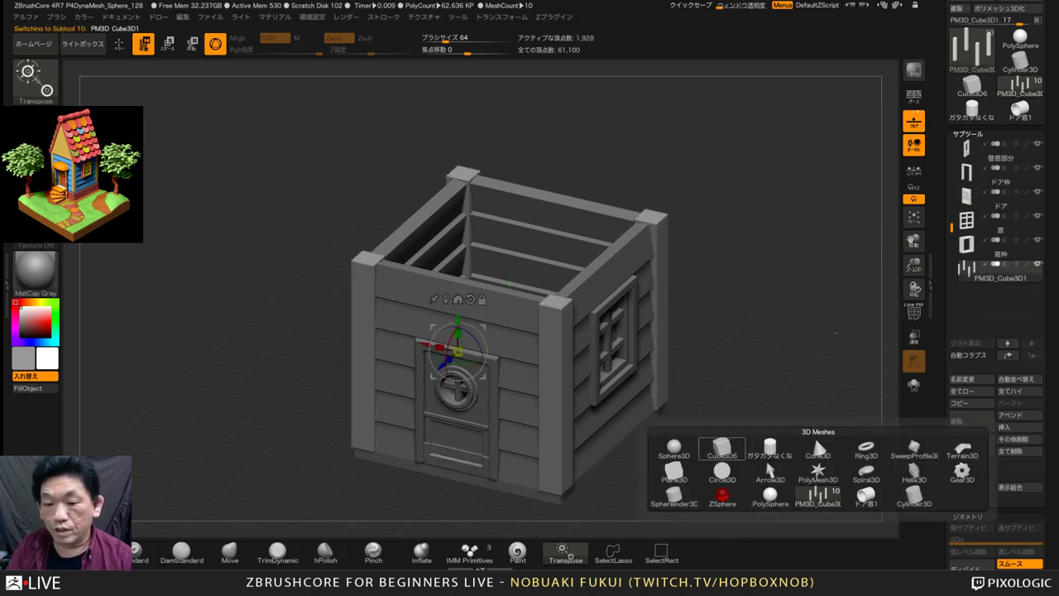
{"action": "left_click", "coordinate": [721, 450]}
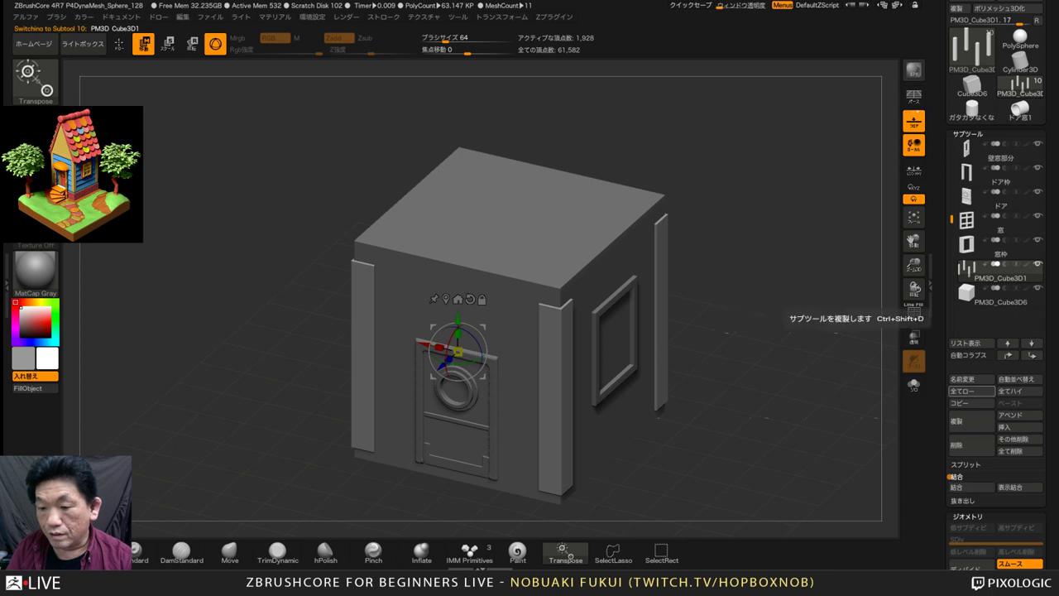
Rename the corner-post subtool 柱 and the inserted cube はり
{"action": "left_click", "coordinate": [962, 379]}
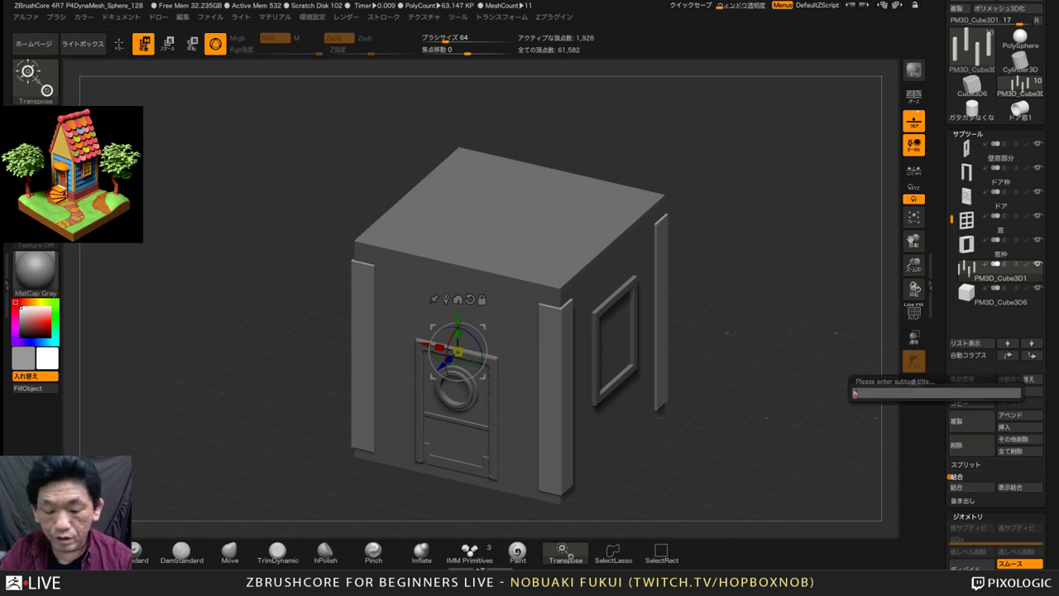
{"action": "key", "text": "Return"}
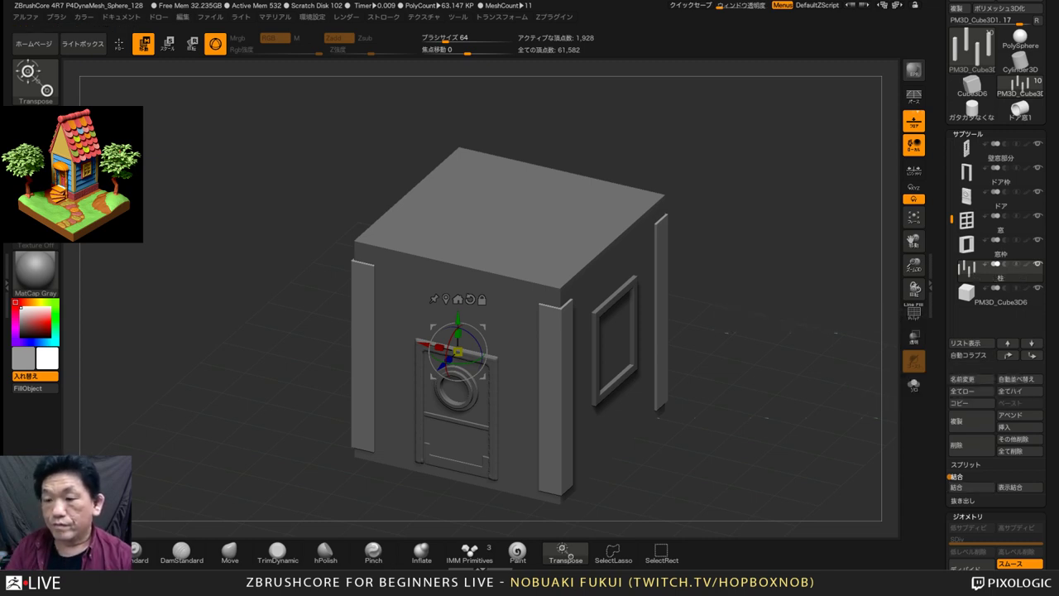
{"action": "left_click", "coordinate": [993, 291]}
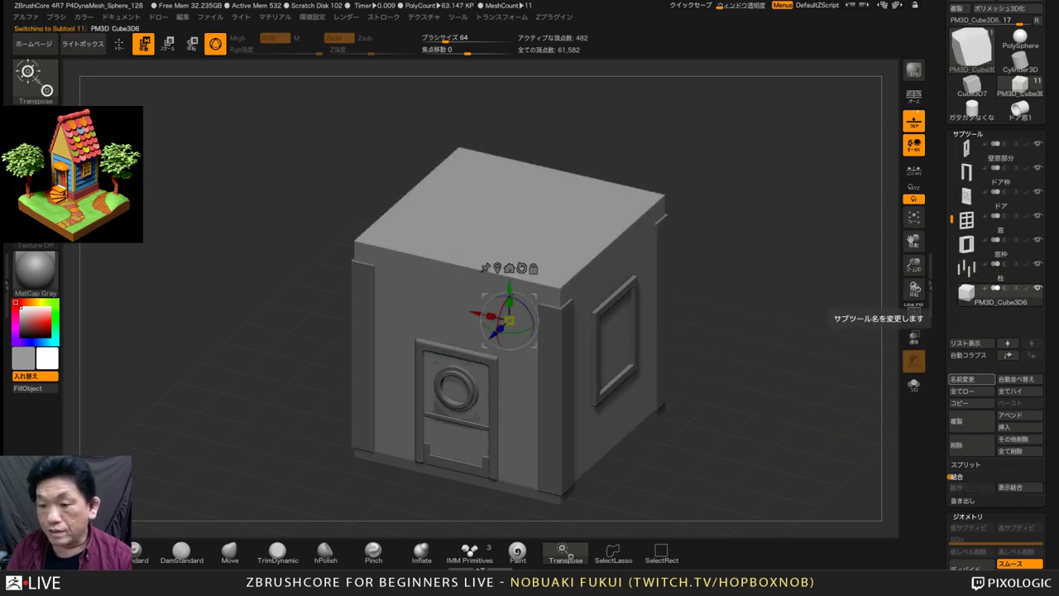
{"action": "left_click", "coordinate": [961, 378]}
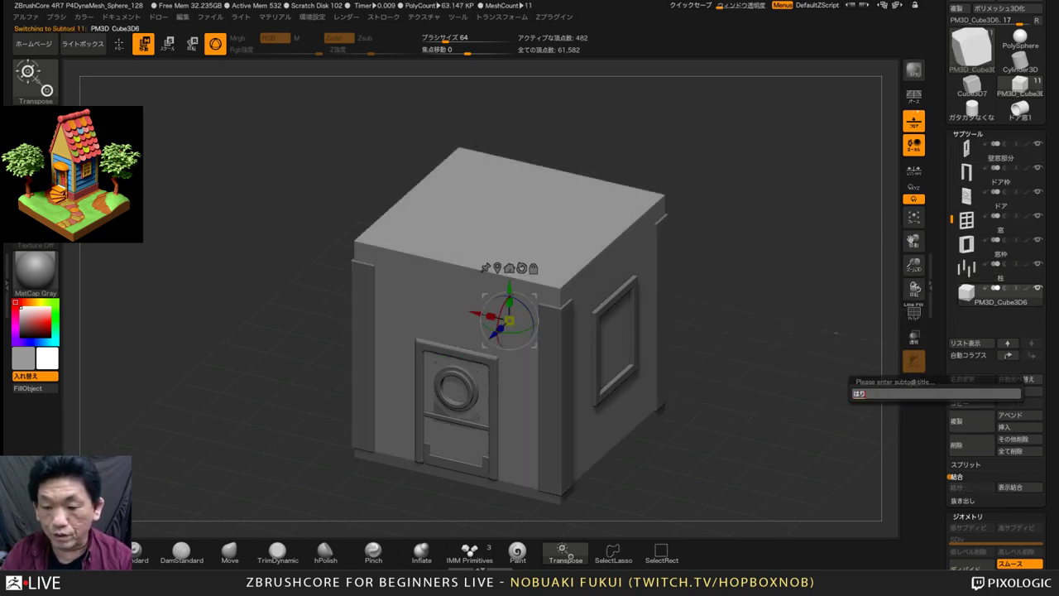
{"action": "type", "text": "はり"}
{"action": "key", "text": "Return"}
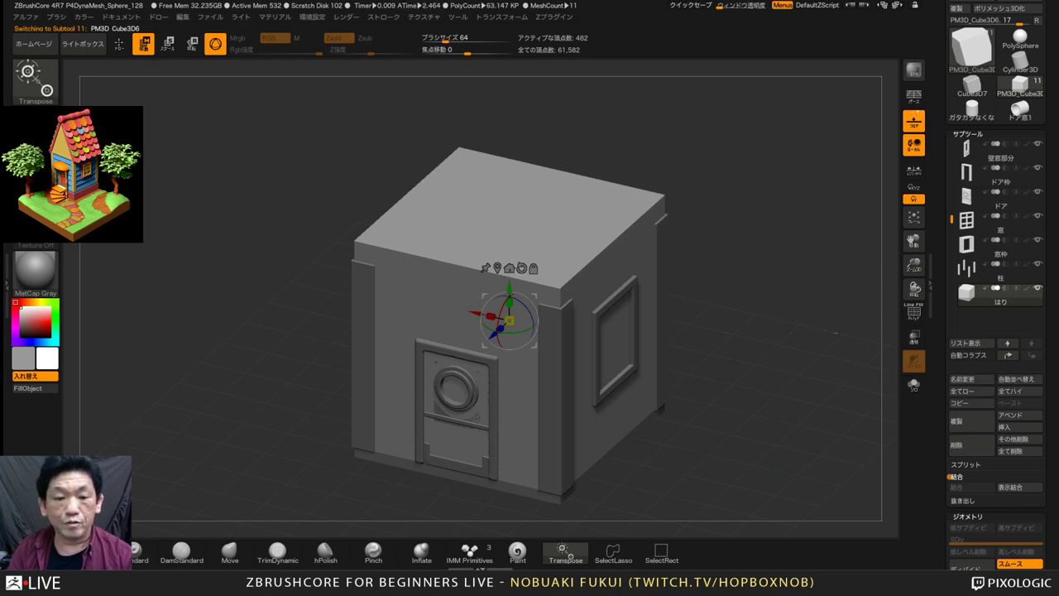
Shrink the はり cube to a small block and place it above the middle of the door wall
{"action": "left_click_drag", "start_coordinate": [745, 389], "coordinate": [744, 422], "text": "shift"}
{"action": "left_click_drag", "start_coordinate": [508, 320], "coordinate": [473, 334]}
{"action": "left_click_drag", "start_coordinate": [508, 288], "coordinate": [509, 171]}
{"action": "left_click_drag", "start_coordinate": [744, 372], "coordinate": [654, 364]}
{"action": "left_click_drag", "start_coordinate": [485, 177], "coordinate": [361, 186]}
{"action": "left_click_drag", "start_coordinate": [298, 223], "coordinate": [397, 228]}
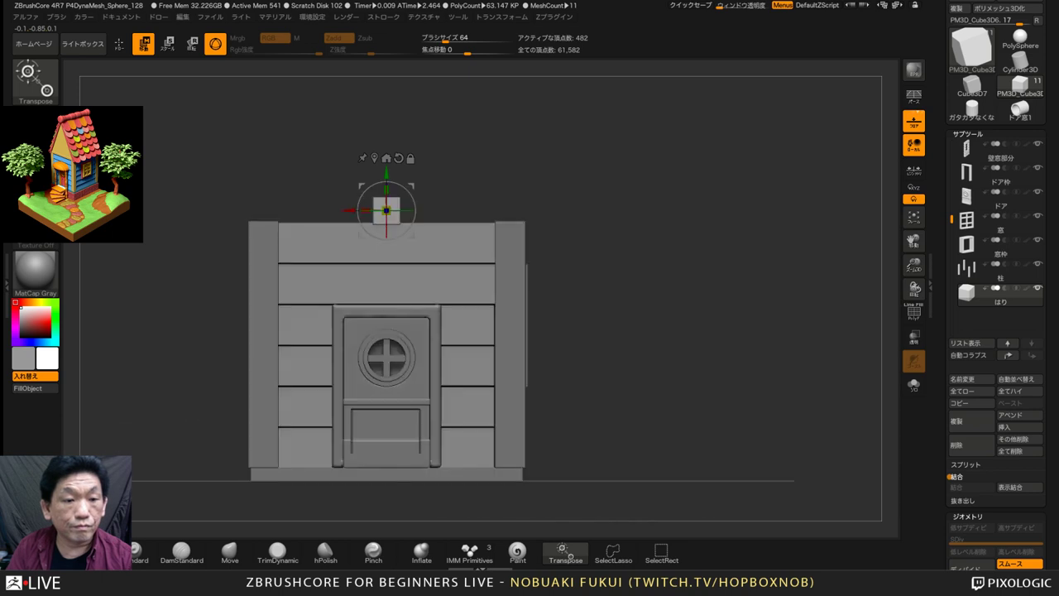
Place the はり block on the left front corner post, flush with its outer edge, with the pivot at the block's outer lower corner
{"action": "left_click_drag", "start_coordinate": [411, 187], "coordinate": [286, 187]}
{"action": "left_click_drag", "start_coordinate": [364, 157], "coordinate": [364, 205], "text": "alt"}
{"action": "left_click_drag", "start_coordinate": [286, 183], "coordinate": [158, 315]}
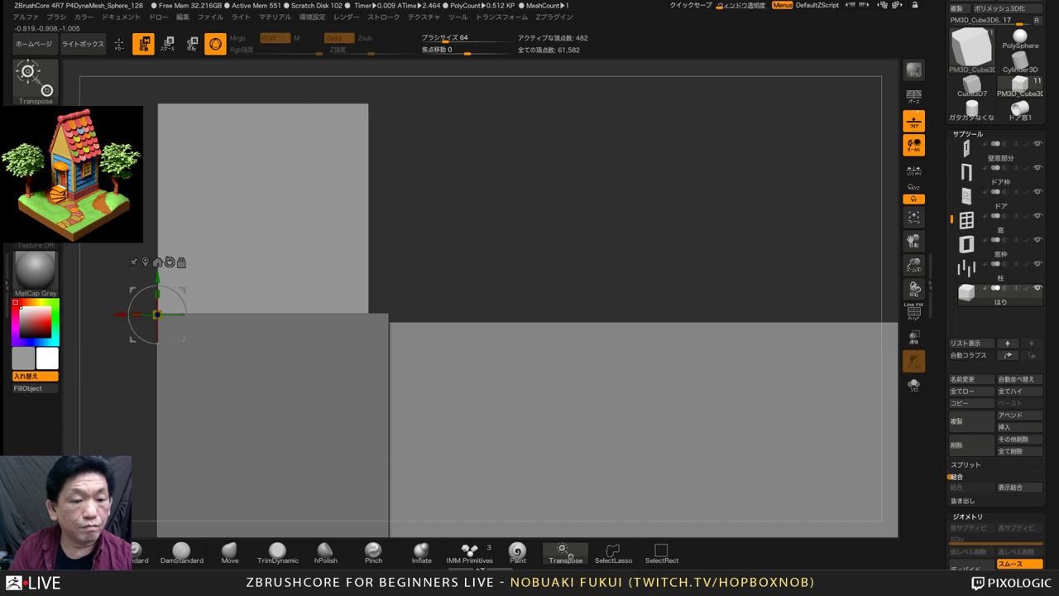
{"action": "left_click_drag", "start_coordinate": [629, 198], "coordinate": [534, 108]}
{"action": "left_click_drag", "start_coordinate": [571, 149], "coordinate": [616, 125]}
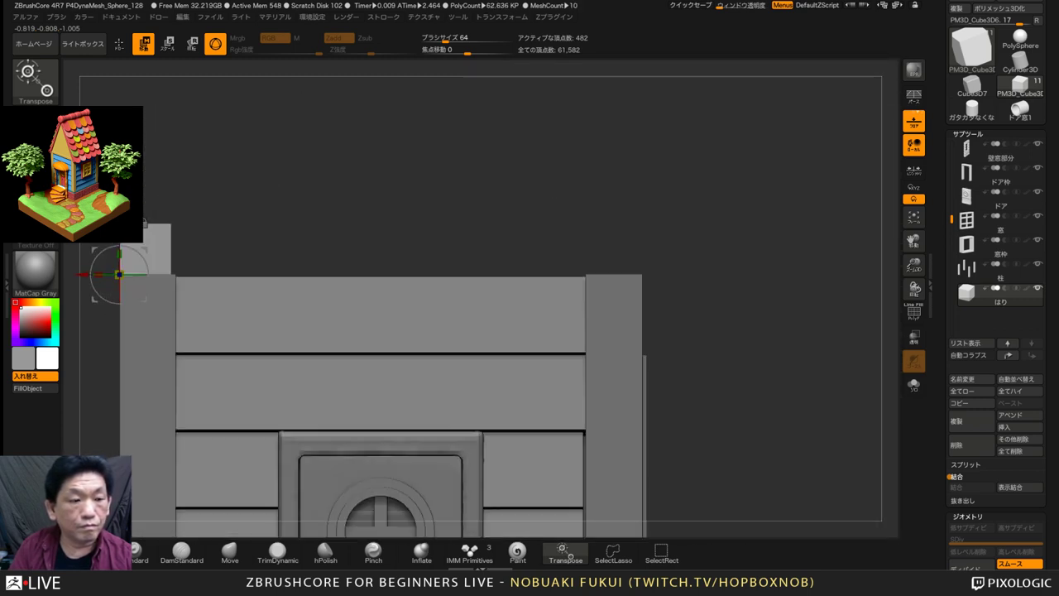
{"action": "left_click_drag", "start_coordinate": [579, 165], "coordinate": [718, 85], "text": "alt"}
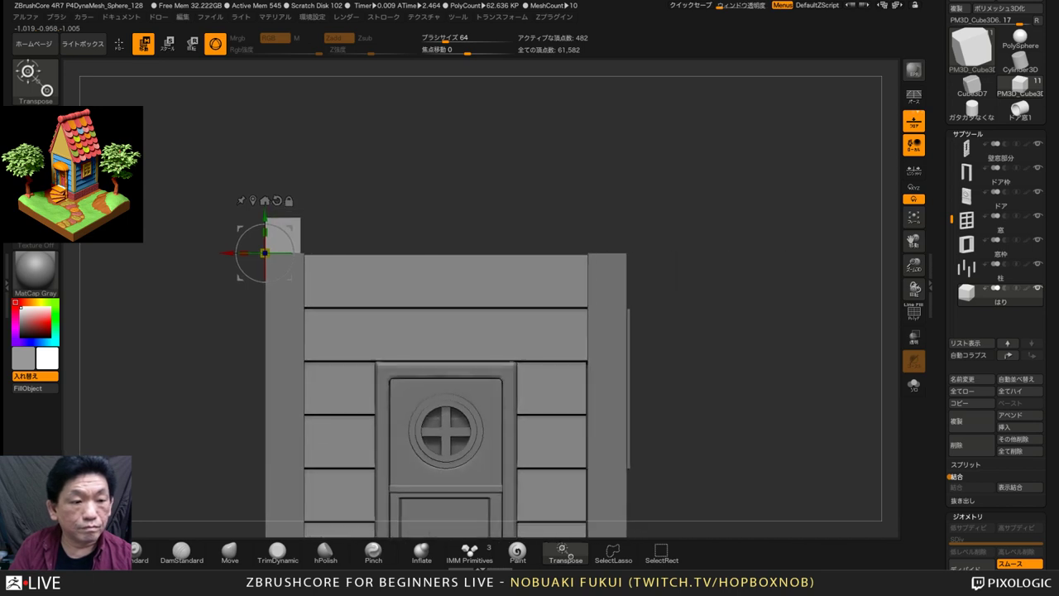
Stretch the はり block into a beam spanning the door wall to the opposite post's outer edge
{"action": "left_click_drag", "start_coordinate": [244, 254], "coordinate": [60, 253]}
{"action": "key", "text": "ctrl+z"}
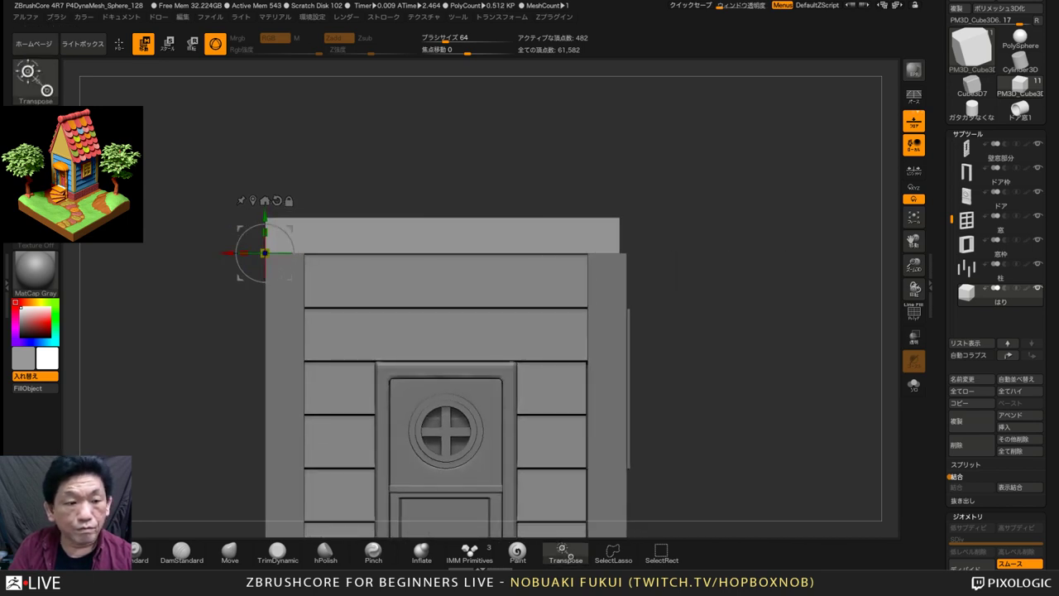
{"action": "left_click_drag", "start_coordinate": [244, 254], "coordinate": [240, 254]}
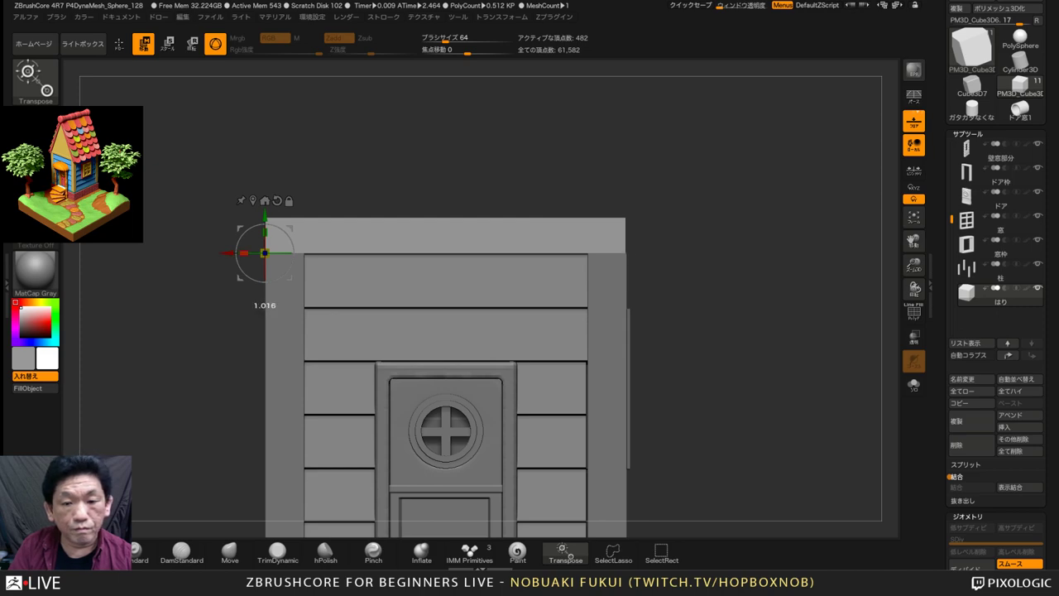
{"action": "left_click_drag", "start_coordinate": [769, 248], "coordinate": [687, 376]}
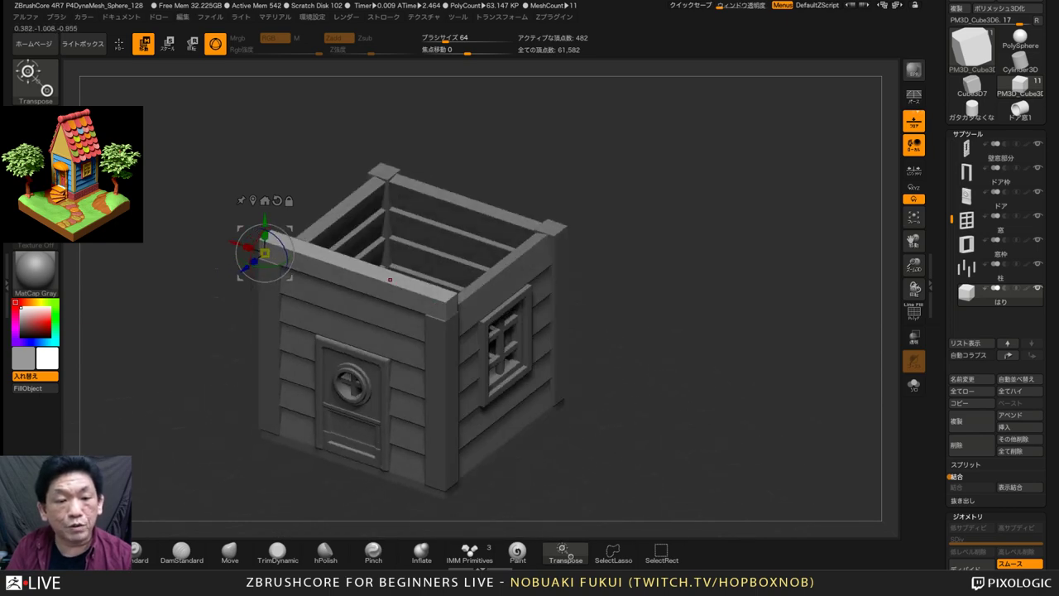
Widen the はり beam's depth by a factor of about 1.438 so it overhangs the corner posts on both sides
{"action": "left_click_drag", "start_coordinate": [629, 397], "coordinate": [685, 506], "text": "alt"}
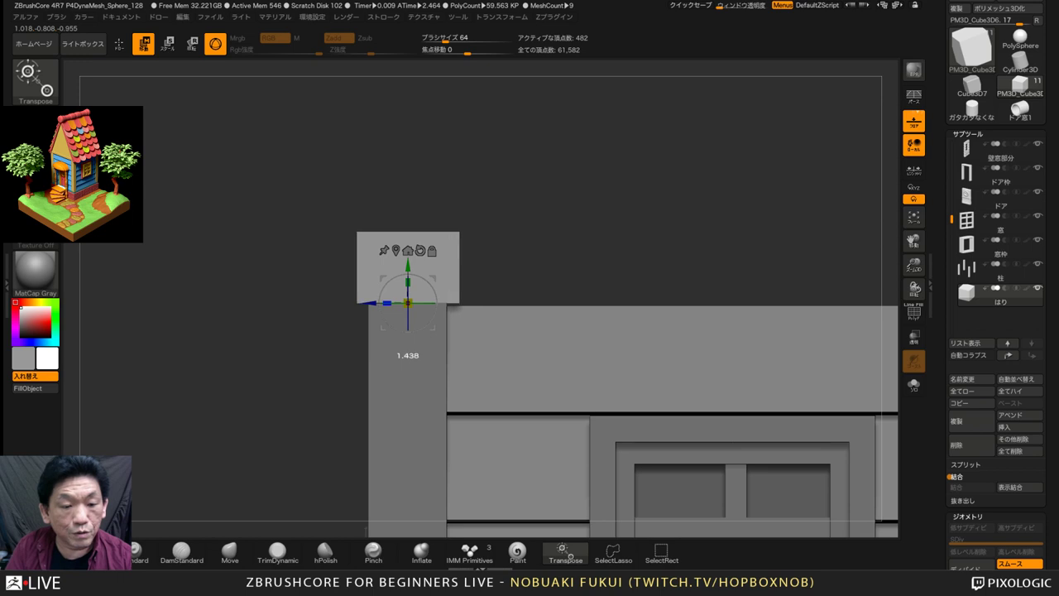
{"action": "left_click_drag", "start_coordinate": [257, 377], "coordinate": [300, 346]}
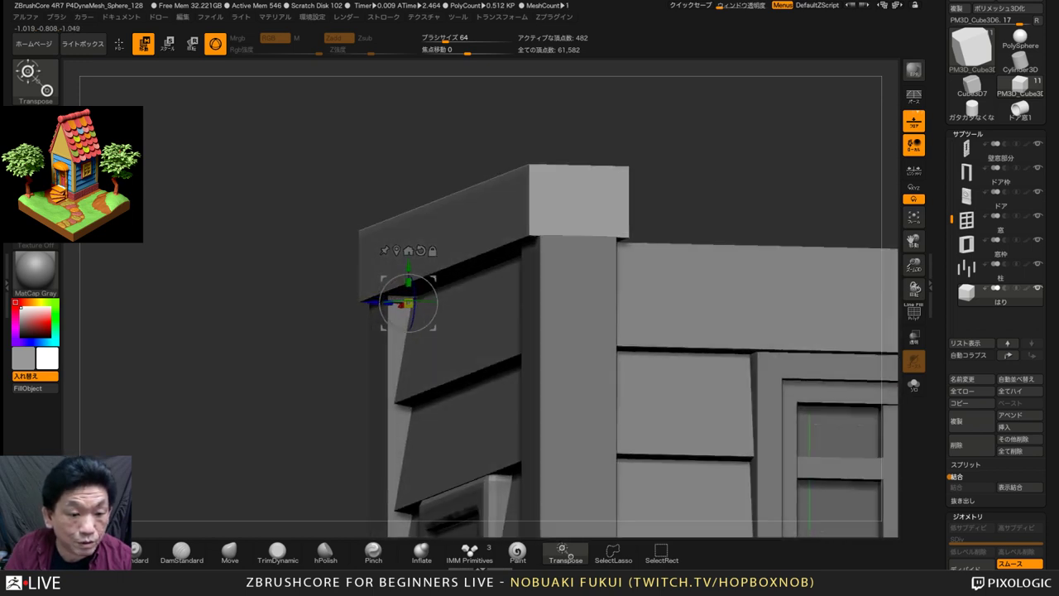
{"action": "left_click_drag", "start_coordinate": [894, 439], "coordinate": [899, 443]}
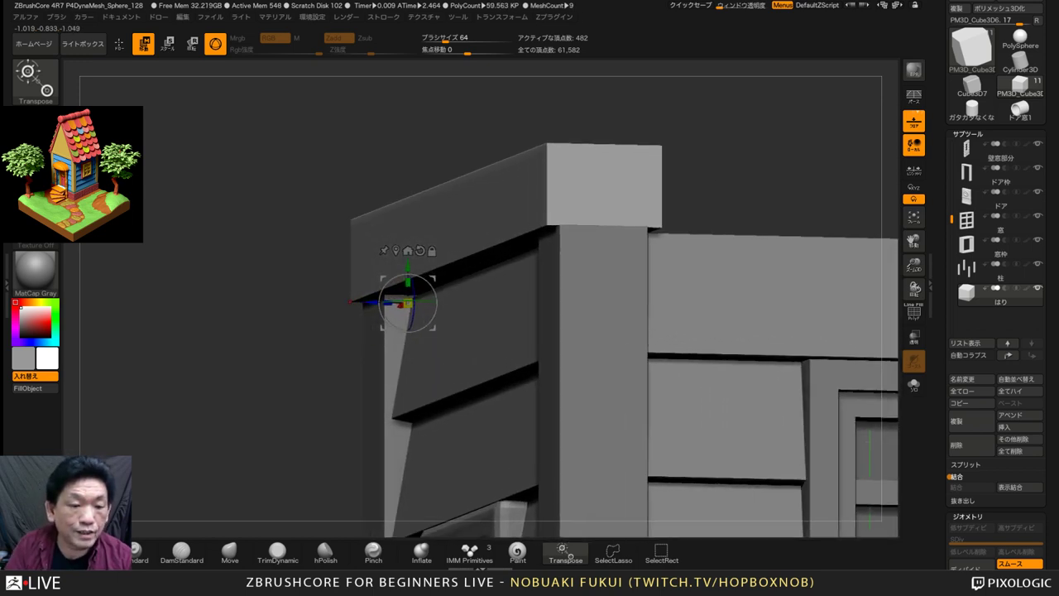
Duplicate the はり beam across to the wall opposite the door, flush with the corner posts, and clear the mask
{"action": "mouse_move", "coordinate": [299, 345]}
{"action": "left_mouse_down"}
{"action": "mouse_move", "coordinate": [282, 340]}
{"action": "mouse_move", "coordinate": [263, 387]}
{"action": "mouse_move", "coordinate": [249, 376]}
{"action": "mouse_move", "coordinate": [248, 319]}
{"action": "mouse_move", "coordinate": [290, 352]}
{"action": "mouse_move", "coordinate": [258, 348]}
{"action": "mouse_move", "coordinate": [286, 349]}
{"action": "mouse_move", "coordinate": [281, 308]}
{"action": "mouse_move", "coordinate": [259, 387]}
{"action": "mouse_move", "coordinate": [267, 333]}
{"action": "mouse_move", "coordinate": [268, 373]}
{"action": "left_mouse_up"}
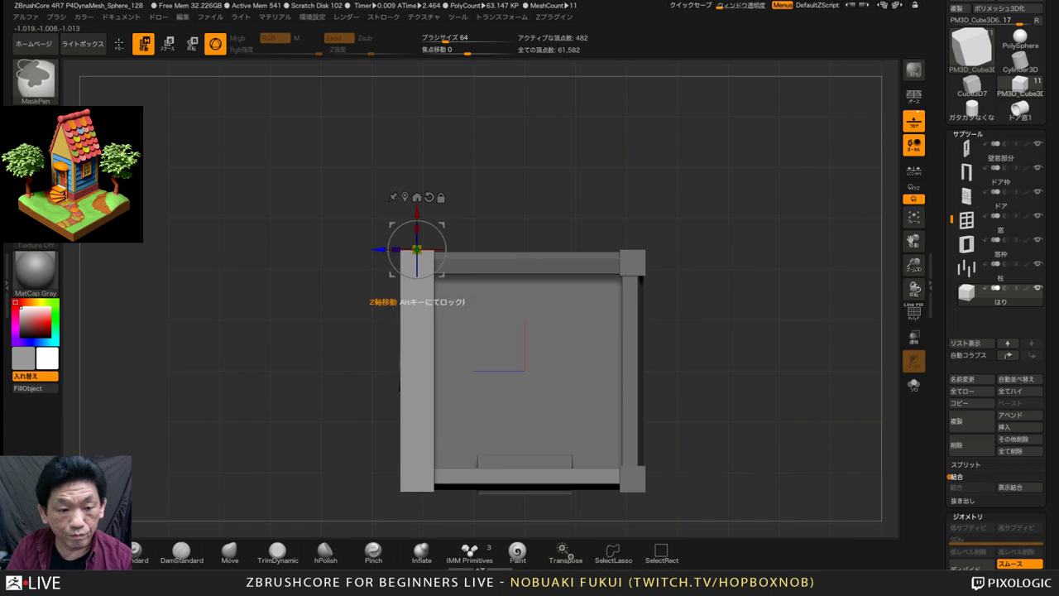
{"action": "left_click_drag", "start_coordinate": [381, 249], "coordinate": [624, 249], "text": "ctrl"}
{"action": "left_click_drag", "start_coordinate": [745, 372], "coordinate": [745, 294], "text": "shift"}
{"action": "left_click_drag", "start_coordinate": [587, 249], "coordinate": [596, 249]}
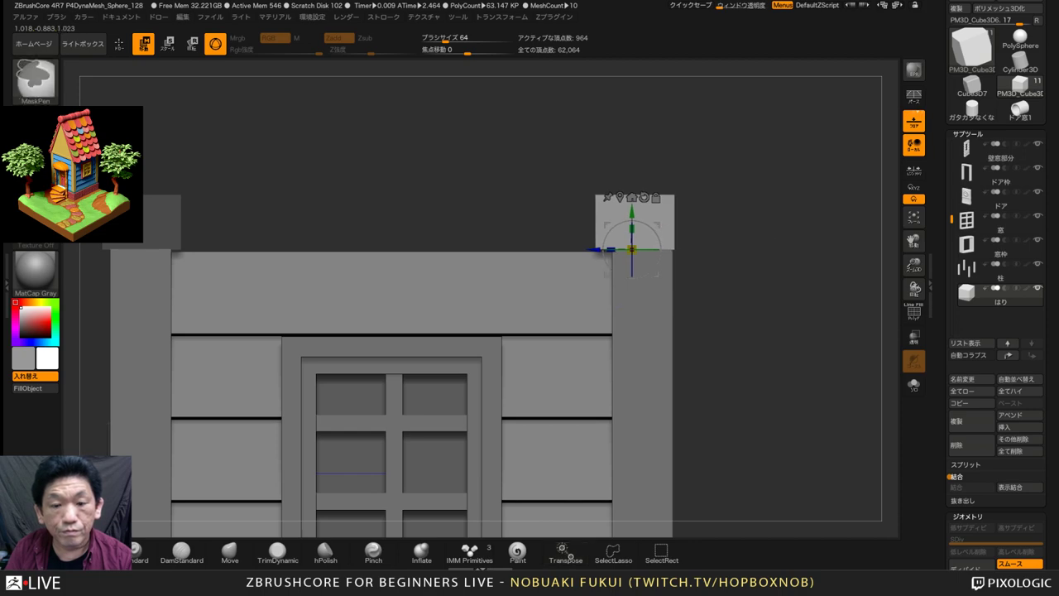
{"action": "left_click_drag", "start_coordinate": [744, 249], "coordinate": [778, 281], "text": "ctrl"}
{"action": "left_click_drag", "start_coordinate": [744, 248], "coordinate": [745, 397]}
{"action": "left_click_drag", "start_coordinate": [744, 331], "coordinate": [831, 226], "text": "alt"}
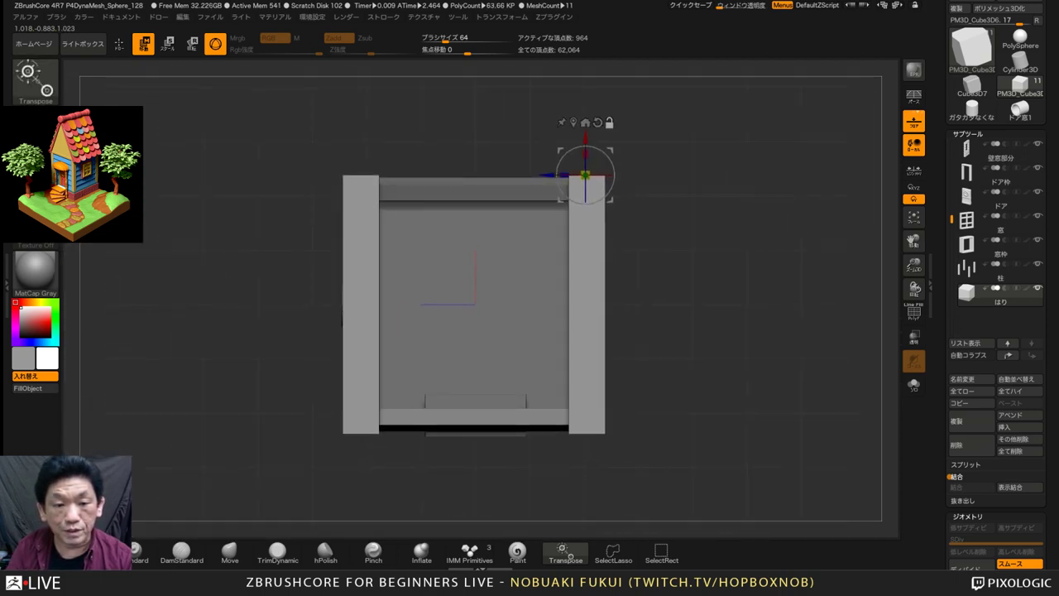
Duplicate both beams together and turn the copies 90° about the house's centre so they span the other two walls
{"action": "left_click_drag", "start_coordinate": [549, 175], "coordinate": [526, 175], "text": "ctrl"}
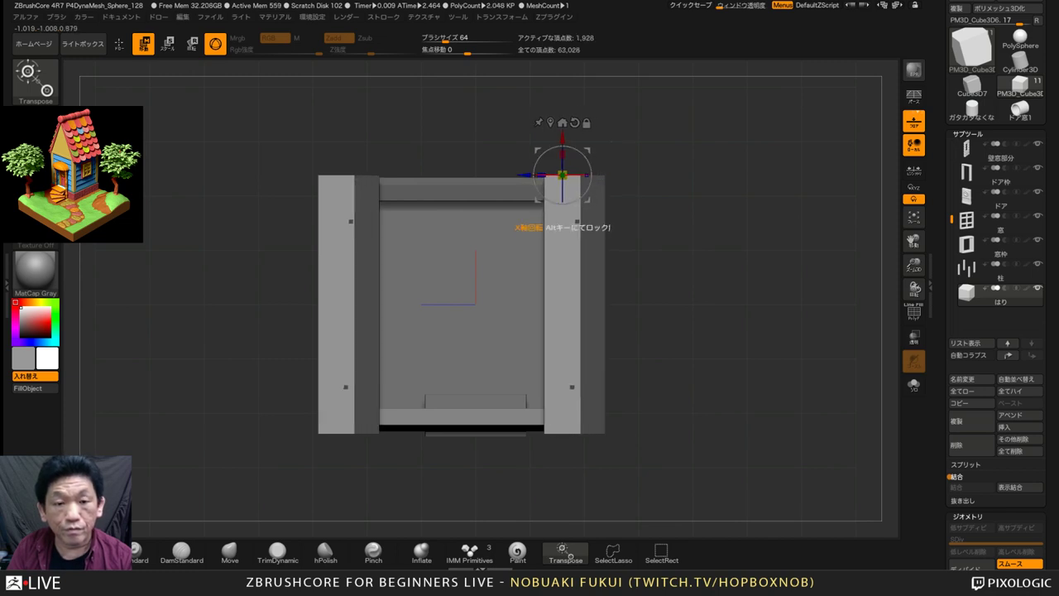
{"action": "left_click", "coordinate": [550, 122]}
{"action": "mouse_move", "coordinate": [469, 282]}
{"action": "left_mouse_down", "text": "shift"}
{"action": "mouse_move", "coordinate": [476, 296]}
{"action": "mouse_move", "coordinate": [458, 331]}
{"action": "mouse_move", "coordinate": [473, 294]}
{"action": "left_mouse_up", "text": "shift"}
{"action": "key", "text": "ctrl+z"}
{"action": "key", "text": "ctrl+z"}
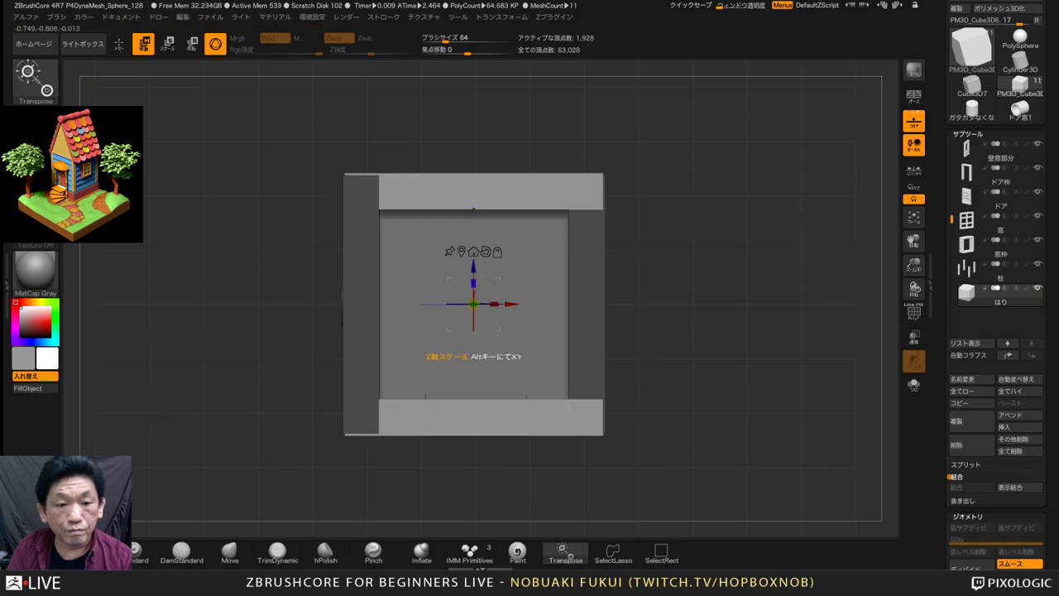
Scale the whole four-beam ring outward by a factor of about 1.035 so it overhangs the corner posts on every side
{"action": "right_click_drag", "start_coordinate": [568, 272], "coordinate": [687, 33], "text": "ctrl"}
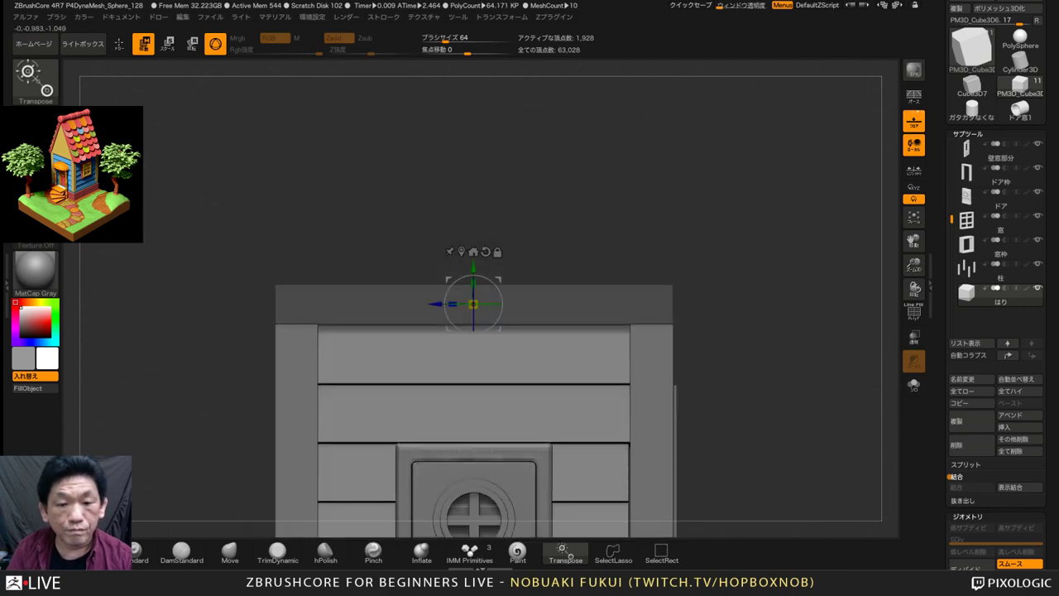
{"action": "right_click_drag", "start_coordinate": [687, 99], "coordinate": [588, 182]}
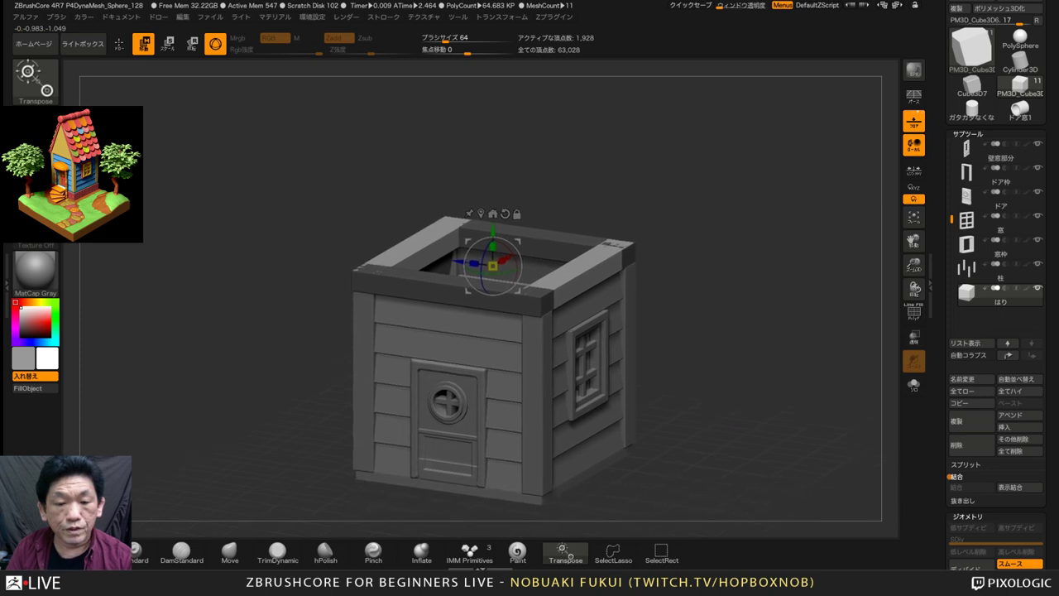
{"action": "mouse_move", "coordinate": [654, 186]}
{"action": "right_mouse_down"}
{"action": "mouse_move", "coordinate": [656, 202]}
{"action": "mouse_move", "coordinate": [708, 162]}
{"action": "mouse_move", "coordinate": [703, 108]}
{"action": "right_mouse_up"}
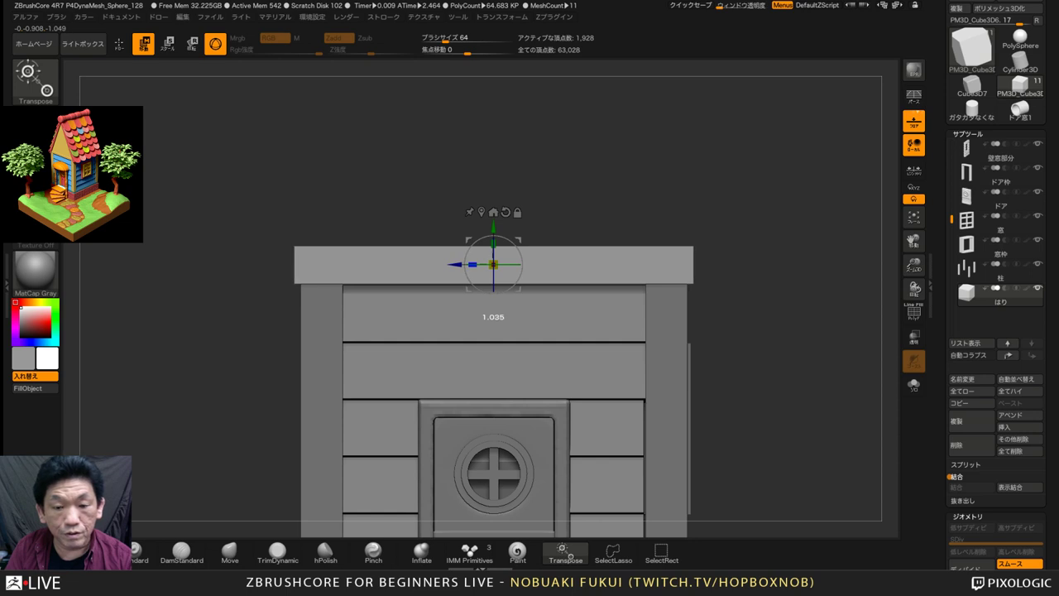
{"action": "right_click_drag", "start_coordinate": [506, 240], "coordinate": [507, 207], "text": "ctrl"}
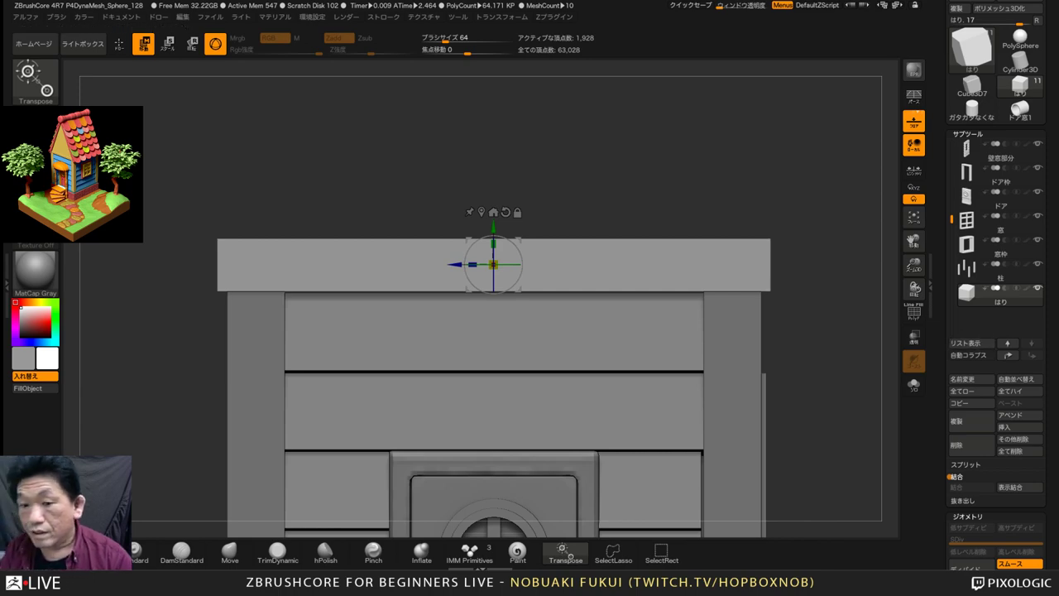
{"action": "right_click_drag", "start_coordinate": [596, 184], "coordinate": [517, 162]}
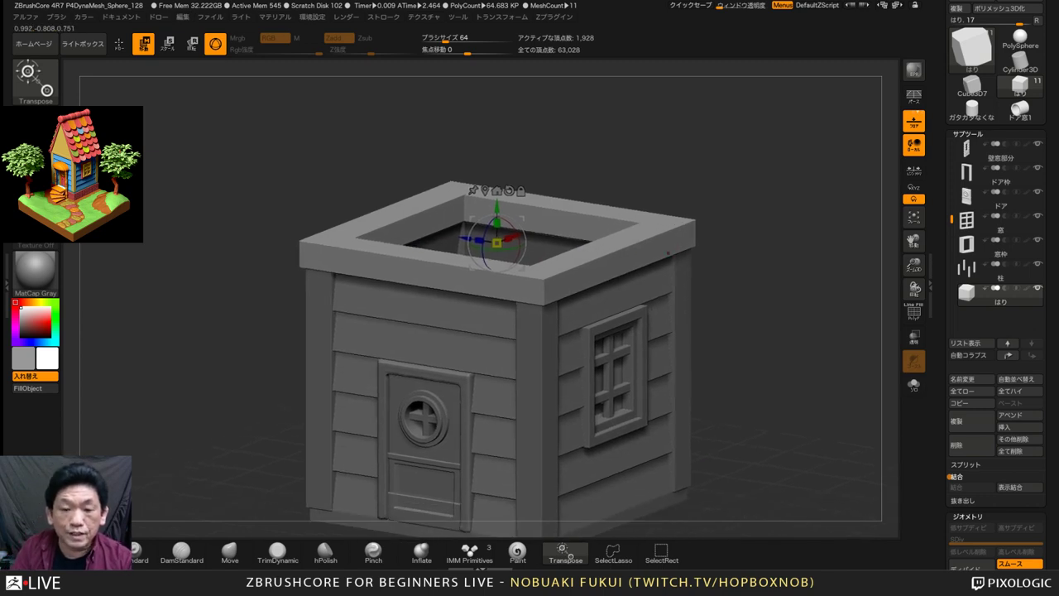
{"action": "right_click_drag", "start_coordinate": [517, 162], "coordinate": [513, 186], "text": "ctrl"}
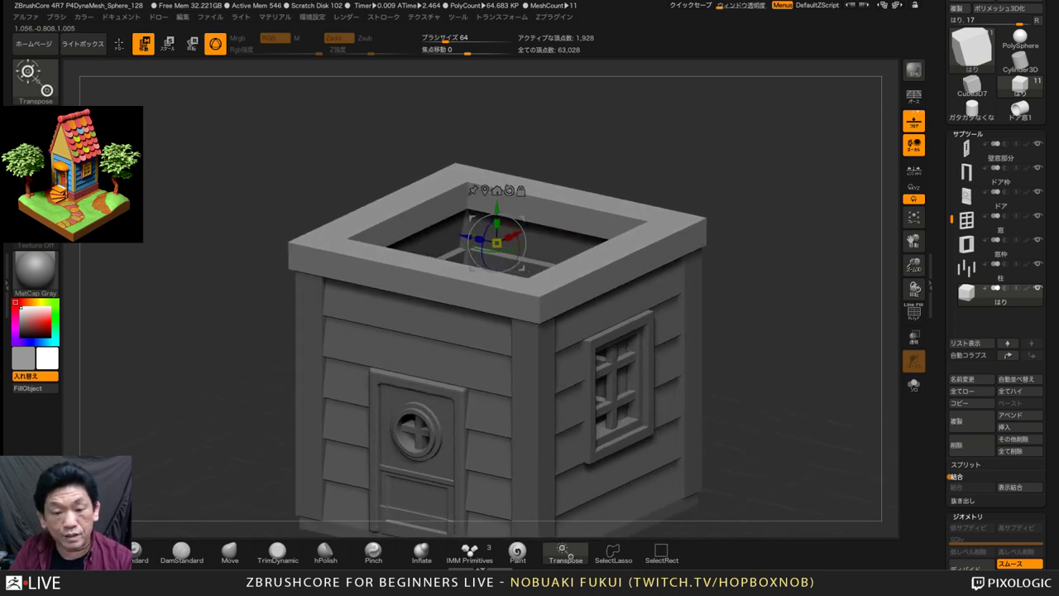
{"action": "right_click_drag", "start_coordinate": [513, 185], "coordinate": [512, 154]}
Insert a Cube3D7 primitive as a new subtool directly below はり and make it the active subtool
{"action": "left_click_drag", "start_coordinate": [721, 240], "coordinate": [730, 288], "text": "alt"}
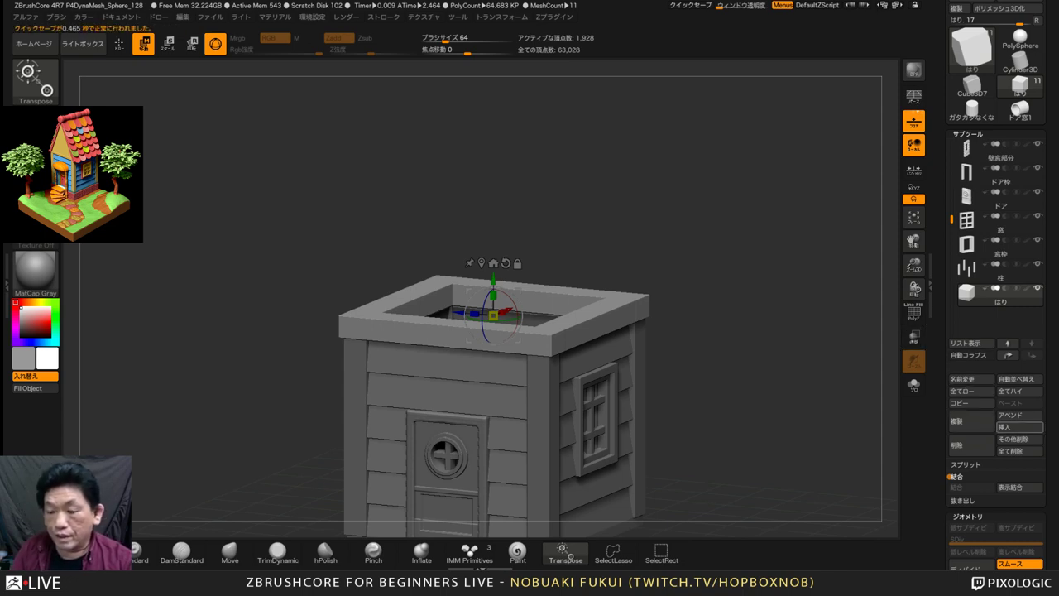
{"action": "left_click", "coordinate": [1019, 427]}
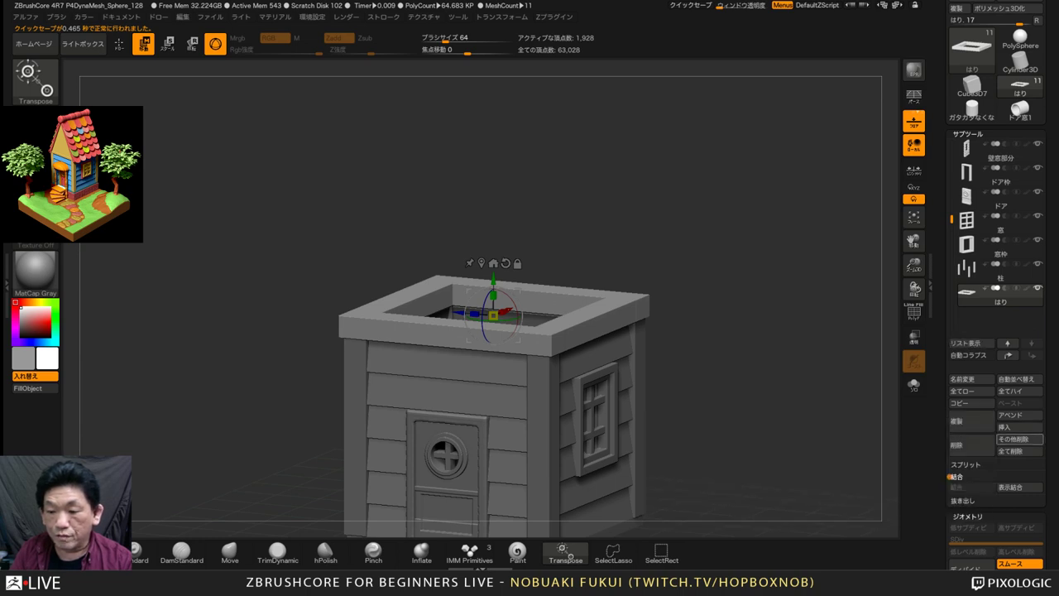
{"action": "left_click", "coordinate": [1018, 427]}
{"action": "left_click", "coordinate": [1006, 427]}
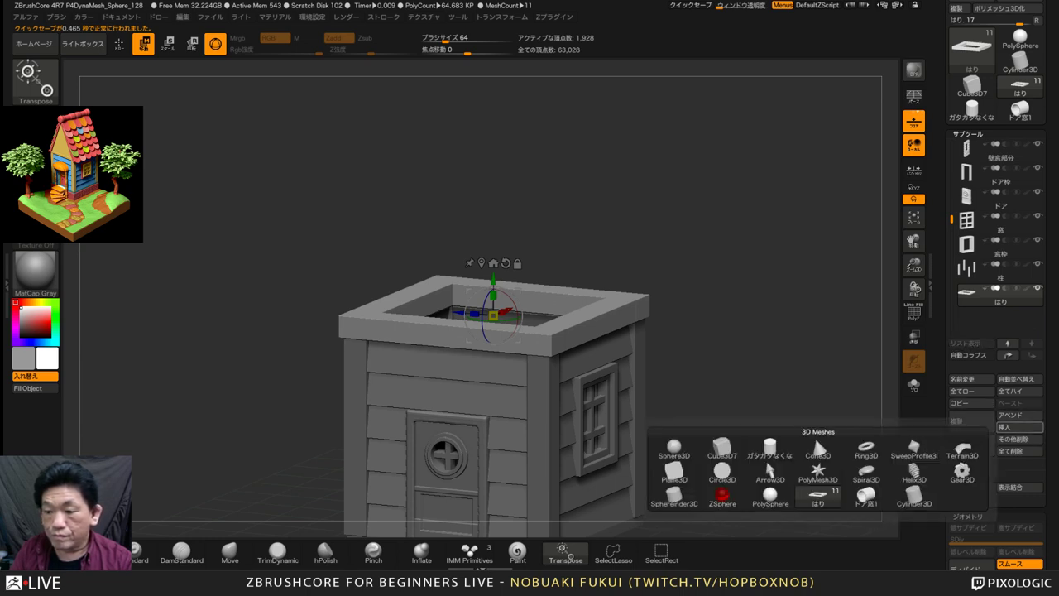
{"action": "left_click", "coordinate": [722, 449]}
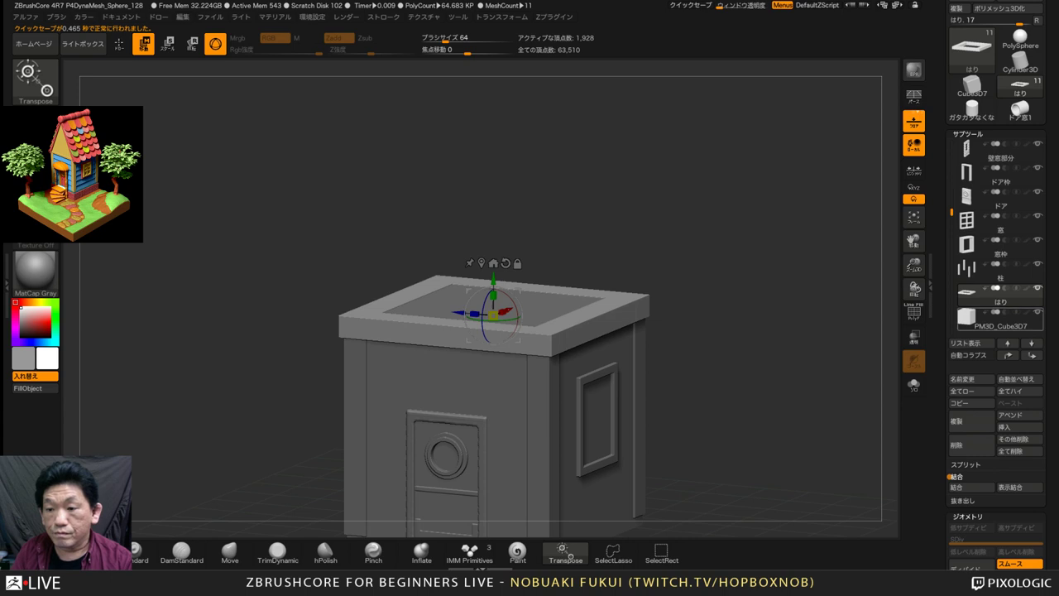
{"action": "left_click_drag", "start_coordinate": [736, 331], "coordinate": [748, 283], "text": "shift"}
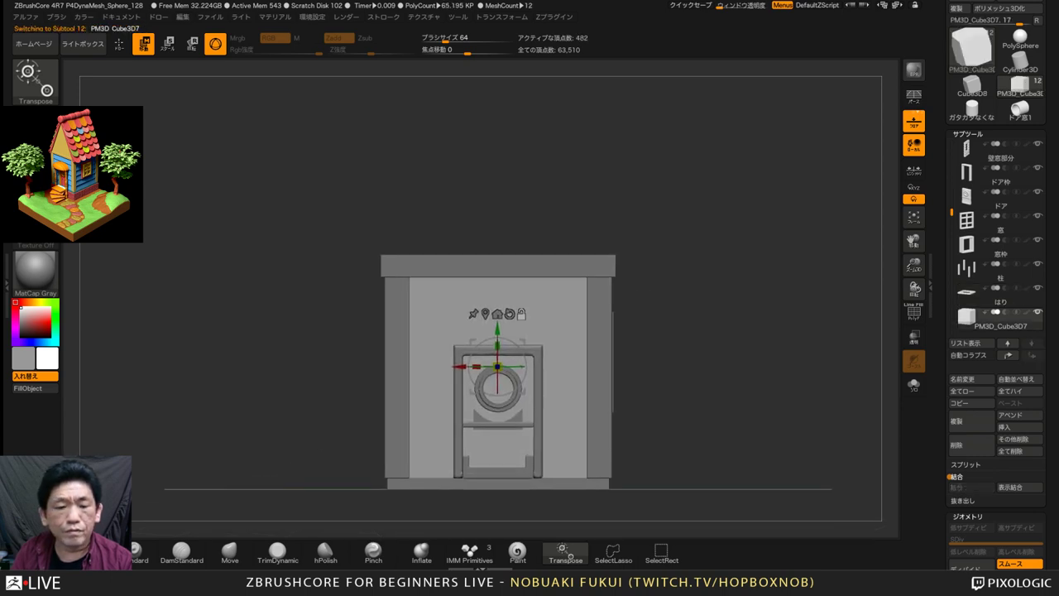
Raise the new cube above the beam ring, flatten it into a thin slab, and place the pivot at its window-side end
{"action": "left_click_drag", "start_coordinate": [497, 346], "coordinate": [497, 209]}
{"action": "left_click_drag", "start_coordinate": [687, 224], "coordinate": [624, 256]}
{"action": "mouse_move", "coordinate": [490, 226]}
{"action": "left_mouse_down"}
{"action": "mouse_move", "coordinate": [490, 210]}
{"action": "mouse_move", "coordinate": [490, 238]}
{"action": "left_mouse_up"}
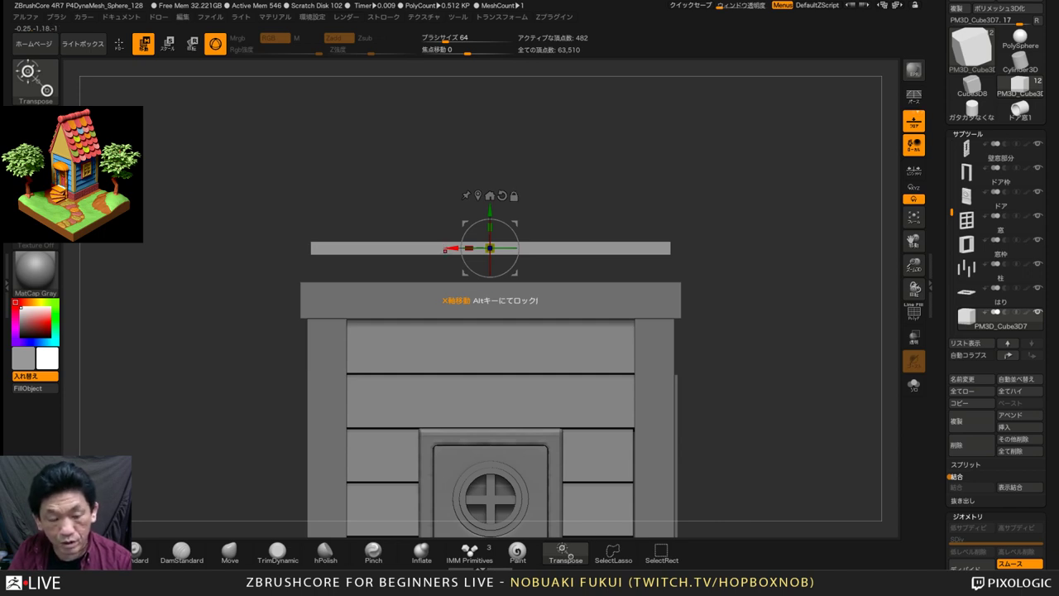
{"action": "left_click_drag", "start_coordinate": [445, 248], "coordinate": [625, 248], "text": "alt"}
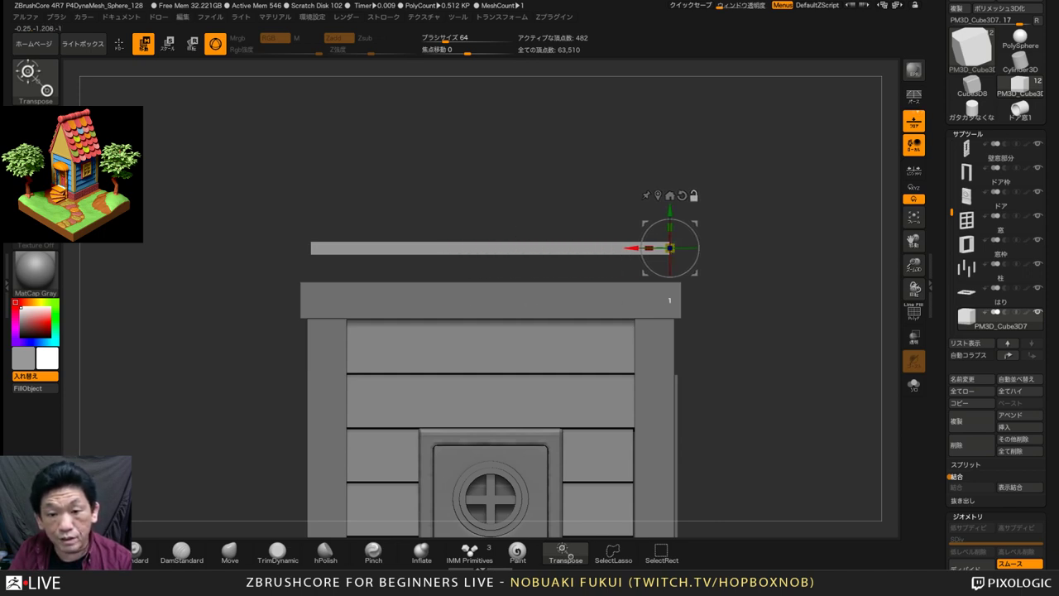
Set the slab on top of the beam ring with its pivot end flush with the outer edge above the window wall
{"action": "left_click_drag", "start_coordinate": [762, 331], "coordinate": [728, 274], "text": "alt"}
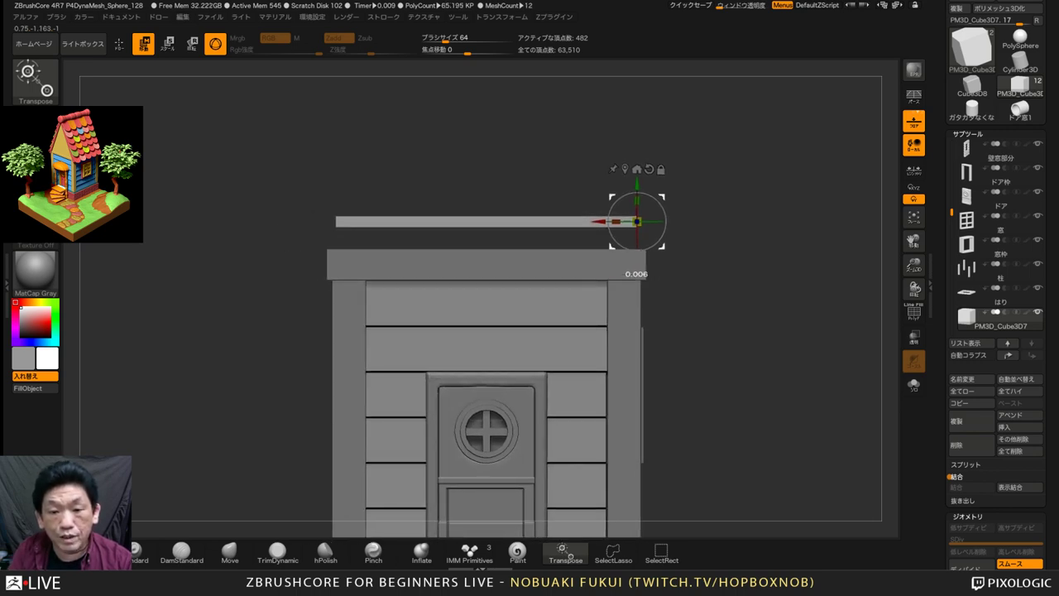
{"action": "left_click_drag", "start_coordinate": [636, 220], "coordinate": [649, 240]}
{"action": "left_click_drag", "start_coordinate": [745, 323], "coordinate": [757, 405], "text": "alt"}
{"action": "mouse_move", "coordinate": [660, 250]}
{"action": "left_mouse_down"}
{"action": "mouse_move", "coordinate": [644, 248]}
{"action": "mouse_move", "coordinate": [652, 259]}
{"action": "left_mouse_up"}
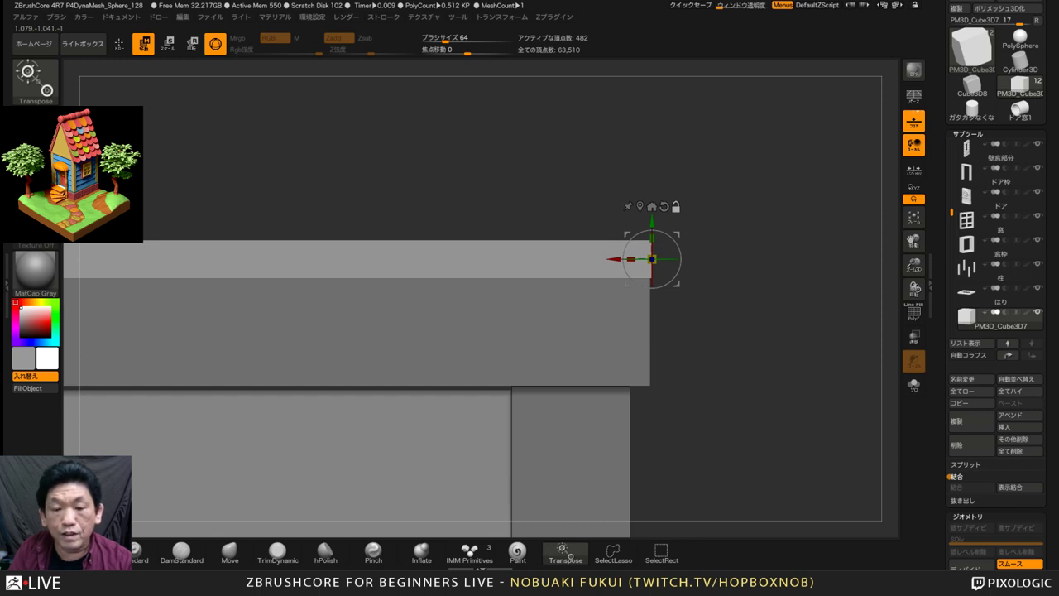
{"action": "left_click_drag", "start_coordinate": [761, 331], "coordinate": [761, 228], "text": "alt"}
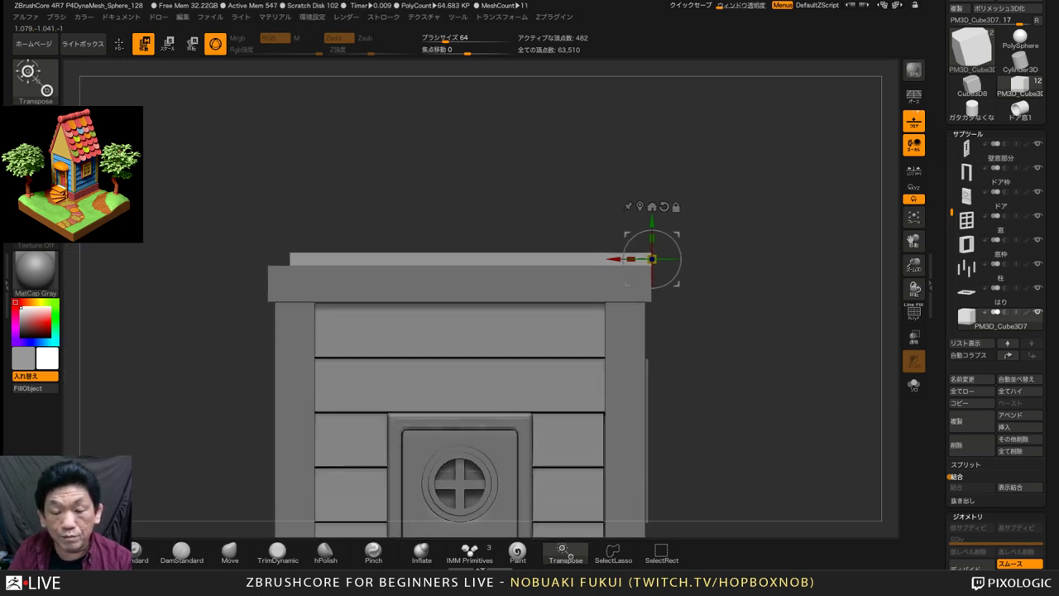
{"action": "scroll", "coordinate": [507, 200], "scroll_direction": "down", "scroll_amount": 3}
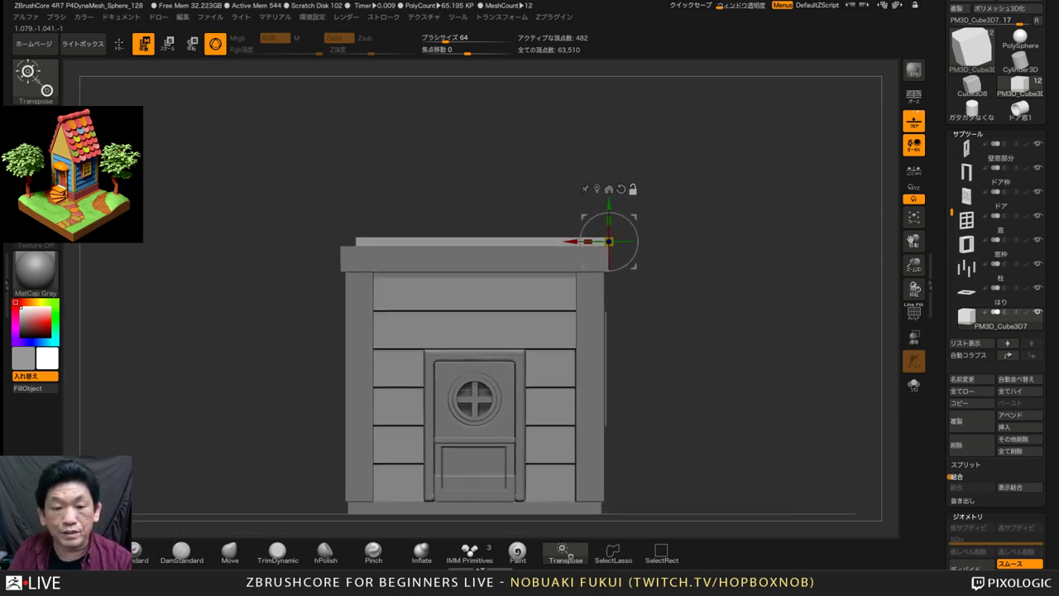
Try to tilt the slab upward about its window-side end, undoing each attempt
{"action": "left_click_drag", "start_coordinate": [736, 347], "coordinate": [761, 348]}
{"action": "left_click_drag", "start_coordinate": [637, 236], "coordinate": [625, 266], "text": "shift"}
{"action": "left_click_drag", "start_coordinate": [728, 339], "coordinate": [693, 413], "text": "alt"}
{"action": "left_click_drag", "start_coordinate": [603, 317], "coordinate": [547, 328]}
{"action": "key", "text": "ctrl+z"}
{"action": "key", "text": "ctrl+z"}
{"action": "key", "text": "ctrl+z"}
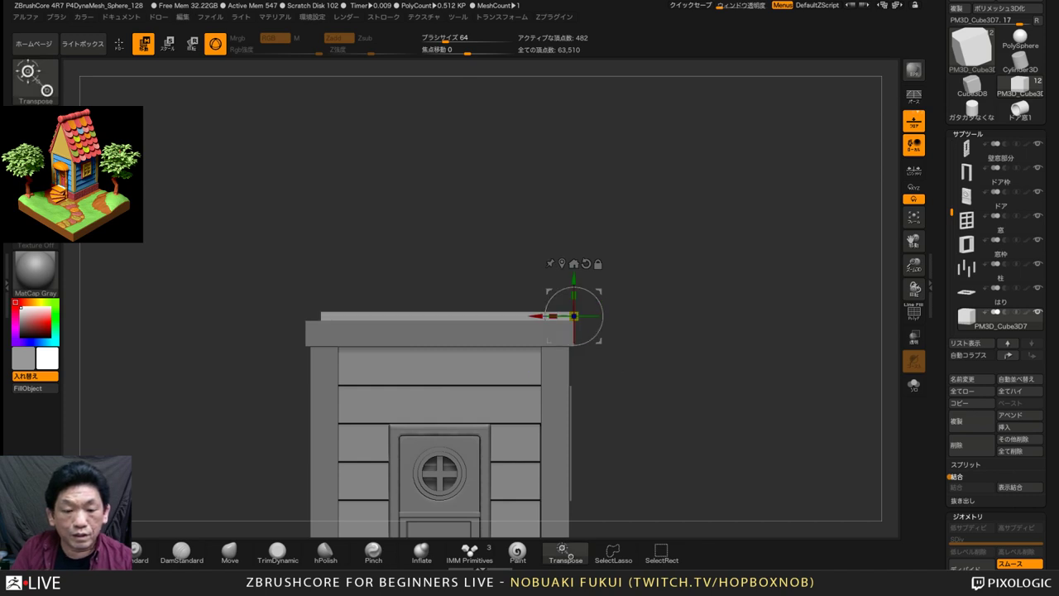
{"action": "left_click_drag", "start_coordinate": [704, 356], "coordinate": [657, 380]}
{"action": "left_click_drag", "start_coordinate": [575, 344], "coordinate": [547, 329]}
{"action": "key", "text": "ctrl+z"}
{"action": "key", "text": "ctrl+z"}
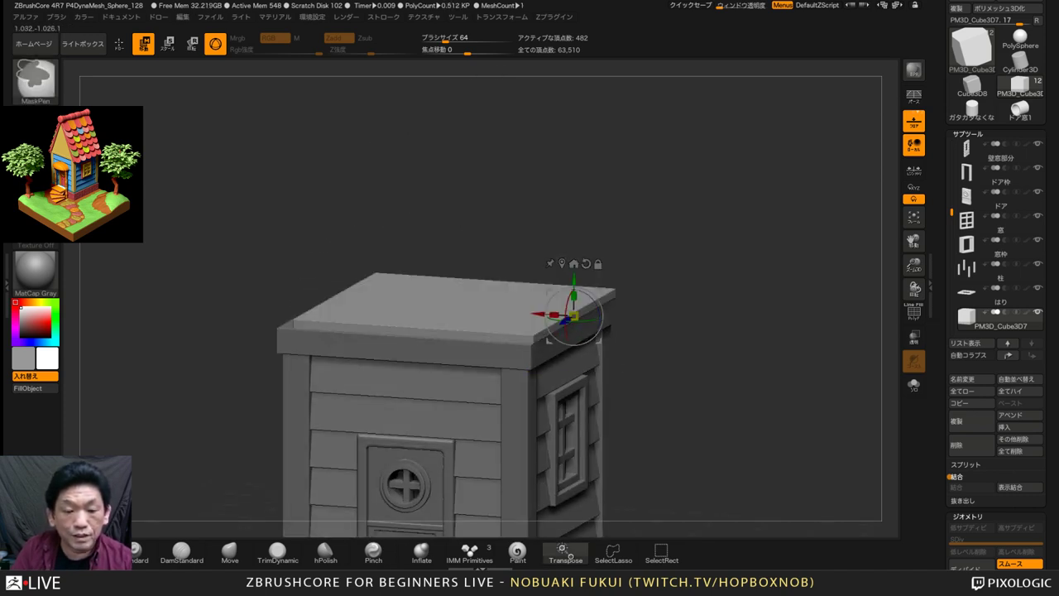
Lengthen the slab by a factor of 1.35 from its window-side end so it extends past the opposite side of the ring
{"action": "left_click_drag", "start_coordinate": [662, 376], "coordinate": [712, 352], "text": "shift"}
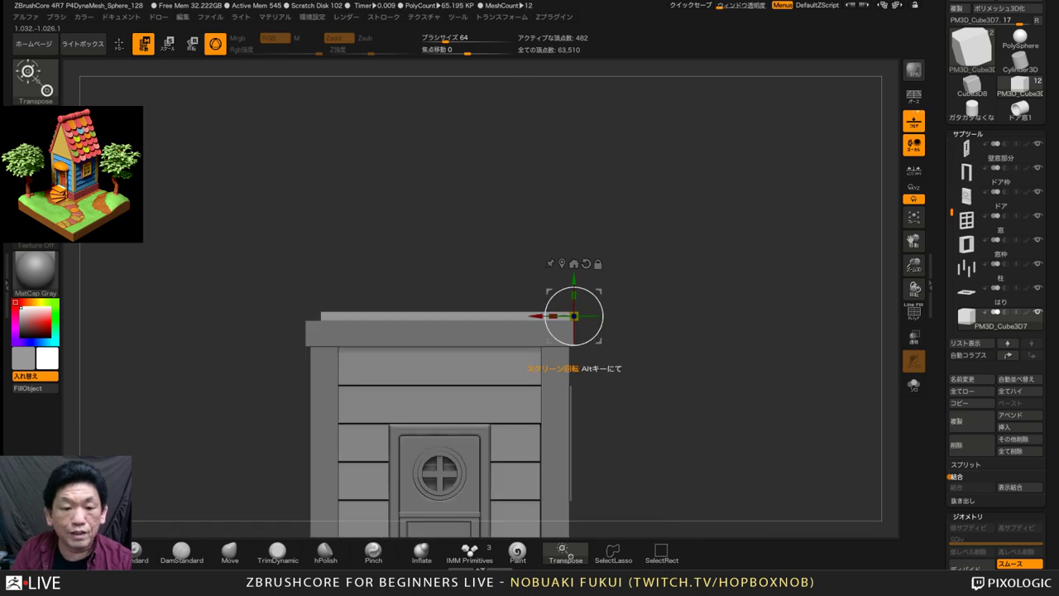
{"action": "left_click_drag", "start_coordinate": [574, 344], "coordinate": [542, 316]}
{"action": "key", "text": "ctrl+z"}
{"action": "key", "text": "ctrl+z"}
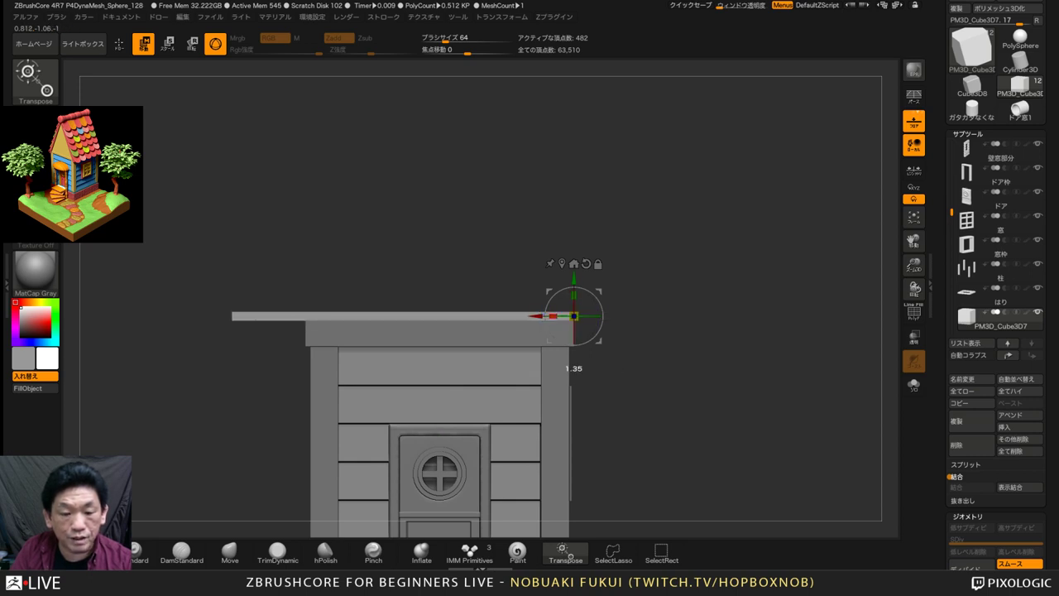
Try to swing the lengthened slab up to a steep roof slope about its pivot end, and undo it
{"action": "left_click_drag", "start_coordinate": [554, 296], "coordinate": [587, 290]}
{"action": "left_click_drag", "start_coordinate": [686, 372], "coordinate": [687, 322], "text": "alt"}
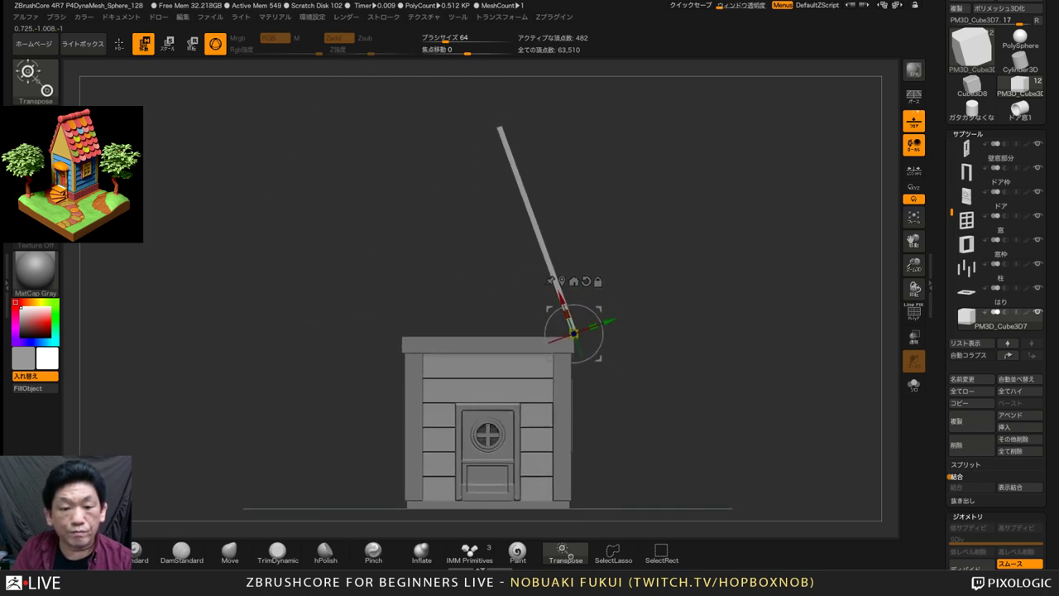
{"action": "key", "text": "ctrl+z"}
{"action": "left_click_drag", "start_coordinate": [569, 383], "coordinate": [572, 384]}
{"action": "key", "text": "ctrl+z"}
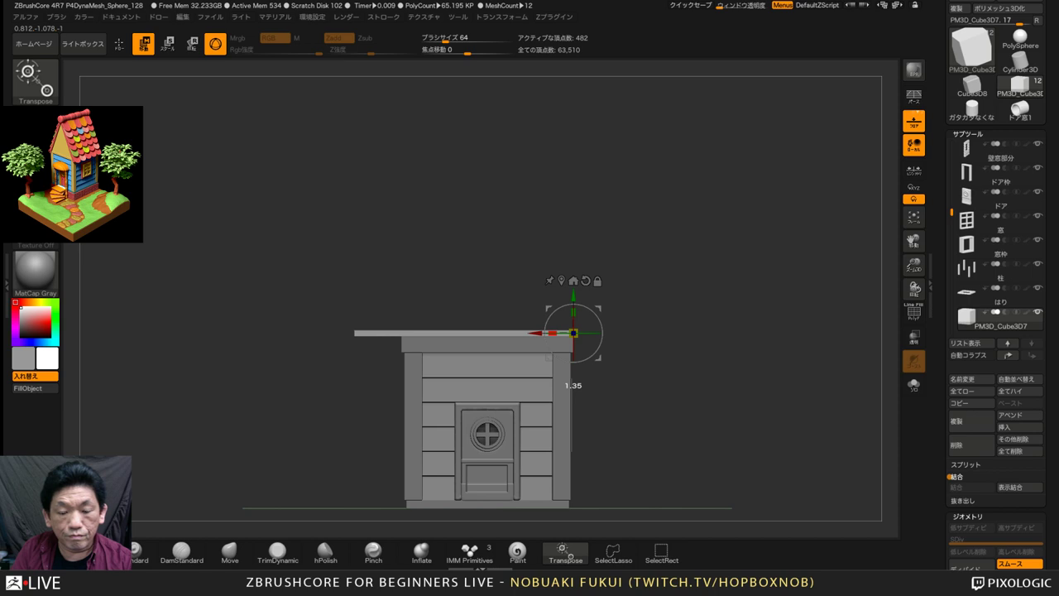
Rotate the slab 90° about its pivot end so it stands upright on the ring's window-side edge
{"action": "left_click_drag", "start_coordinate": [551, 315], "coordinate": [583, 305]}
{"action": "left_click_drag", "start_coordinate": [546, 343], "coordinate": [545, 332]}
{"action": "mouse_move", "coordinate": [678, 414]}
{"action": "left_mouse_down"}
{"action": "mouse_move", "coordinate": [612, 439]}
{"action": "mouse_move", "coordinate": [658, 437]}
{"action": "mouse_move", "coordinate": [633, 437]}
{"action": "mouse_move", "coordinate": [678, 415]}
{"action": "left_mouse_up"}
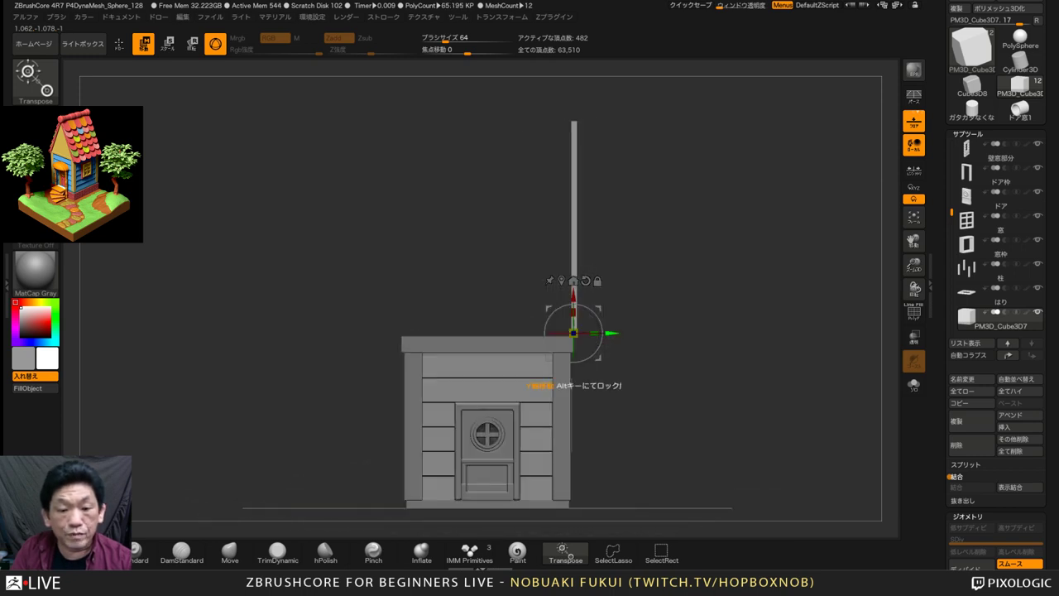
Lean the upright slab inward over the house to a steep roof slope and check it from an angled view
{"action": "left_click_drag", "start_coordinate": [595, 352], "coordinate": [600, 344]}
{"action": "mouse_move", "coordinate": [645, 372]}
{"action": "left_mouse_down"}
{"action": "mouse_move", "coordinate": [638, 382]}
{"action": "mouse_move", "coordinate": [645, 372]}
{"action": "left_mouse_up"}
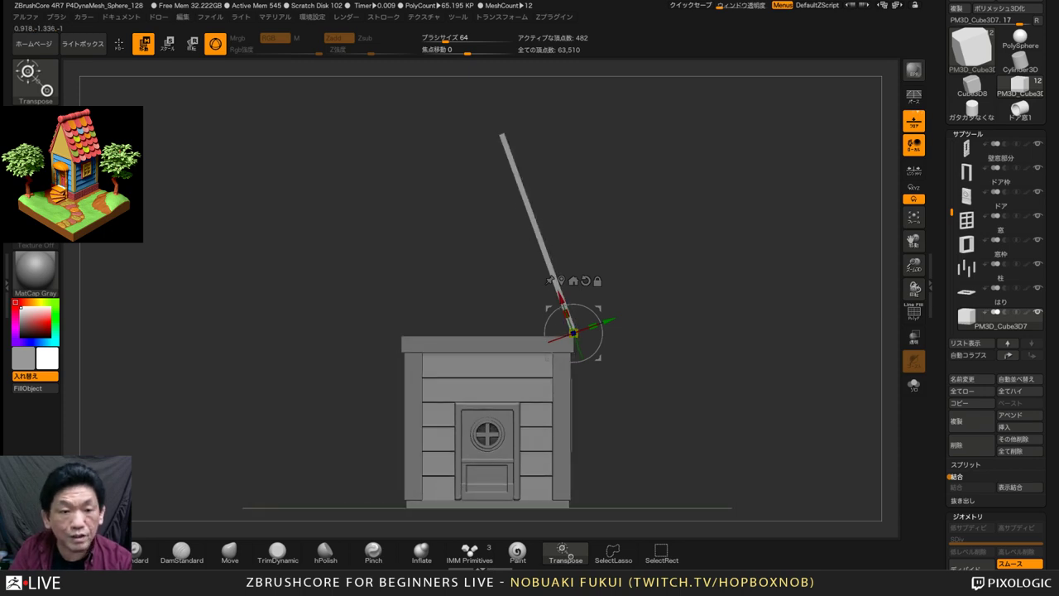
{"action": "mouse_move", "coordinate": [662, 372]}
{"action": "left_mouse_down"}
{"action": "mouse_move", "coordinate": [627, 401]}
{"action": "mouse_move", "coordinate": [659, 331]}
{"action": "left_mouse_up"}
{"action": "left_click_drag", "start_coordinate": [662, 373], "coordinate": [667, 397]}
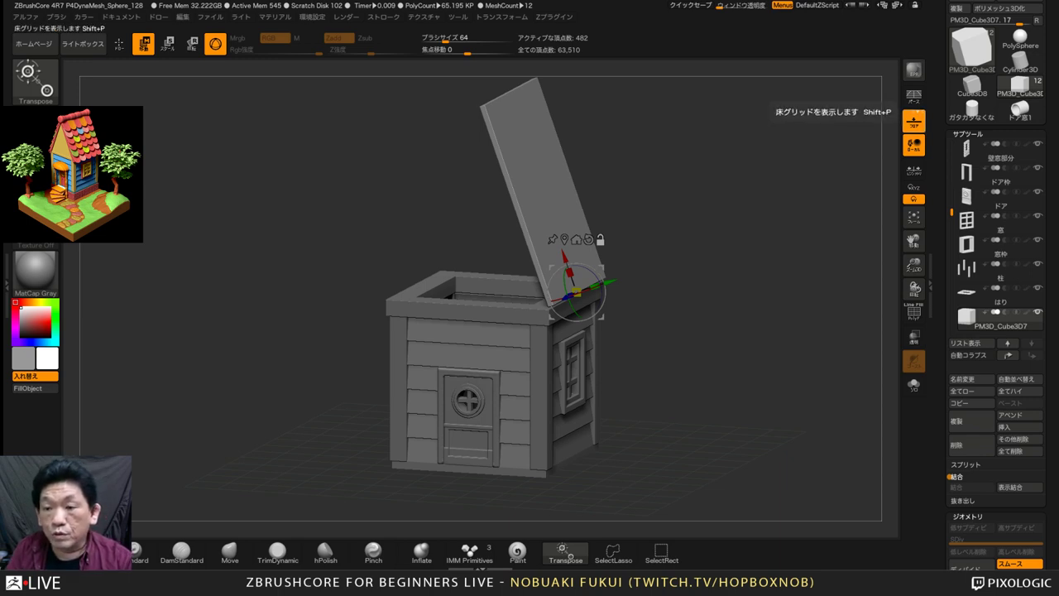
Display a vertical grid plane along with the floor grid, and undo the slab's inward tilt in the front view
{"action": "left_click", "coordinate": [920, 112]}
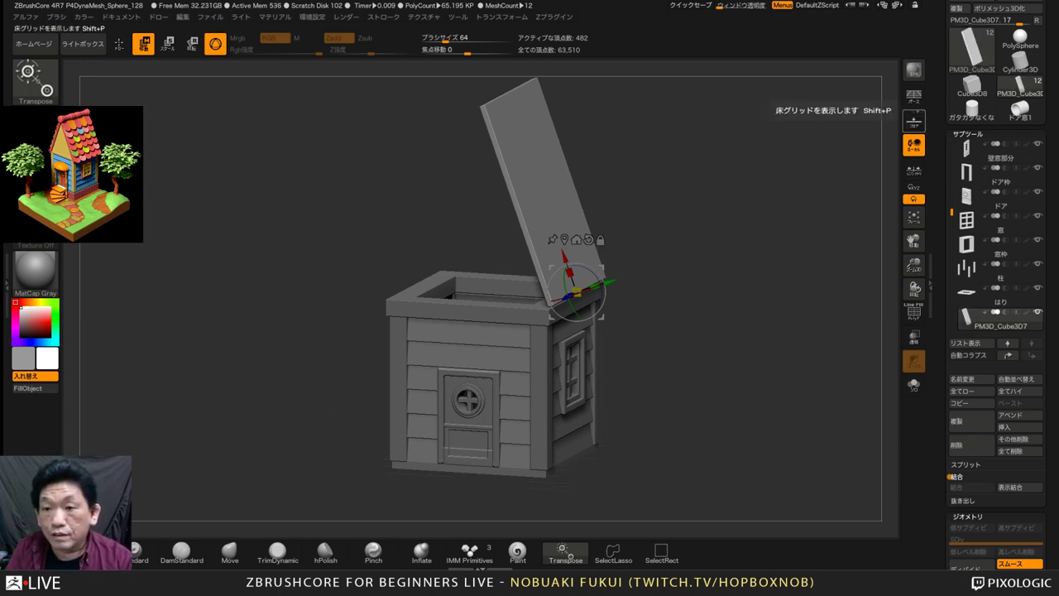
{"action": "left_click", "coordinate": [914, 123]}
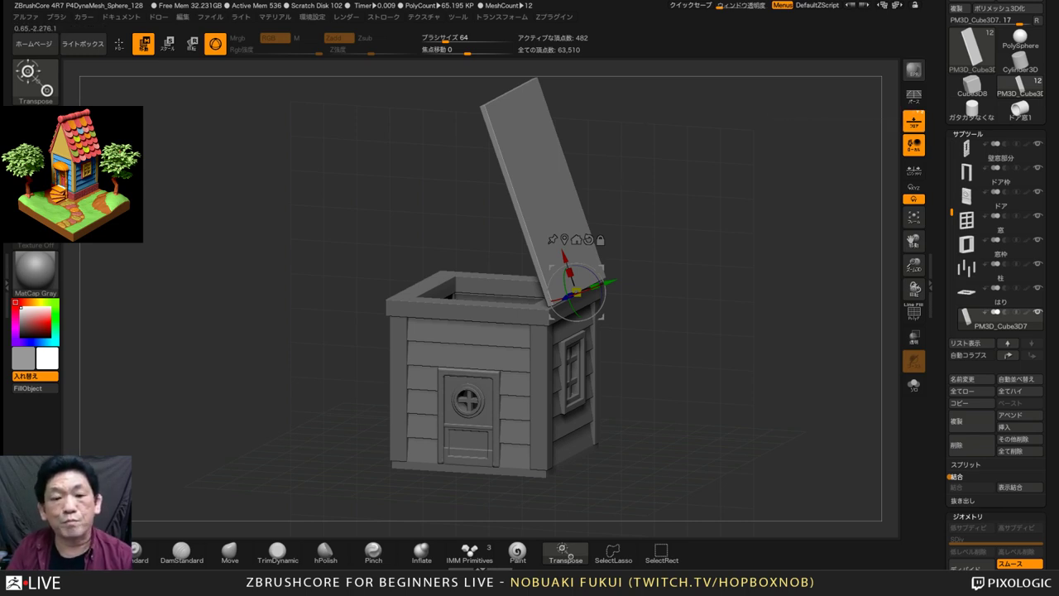
{"action": "left_click_drag", "start_coordinate": [703, 348], "coordinate": [744, 344], "text": "shift"}
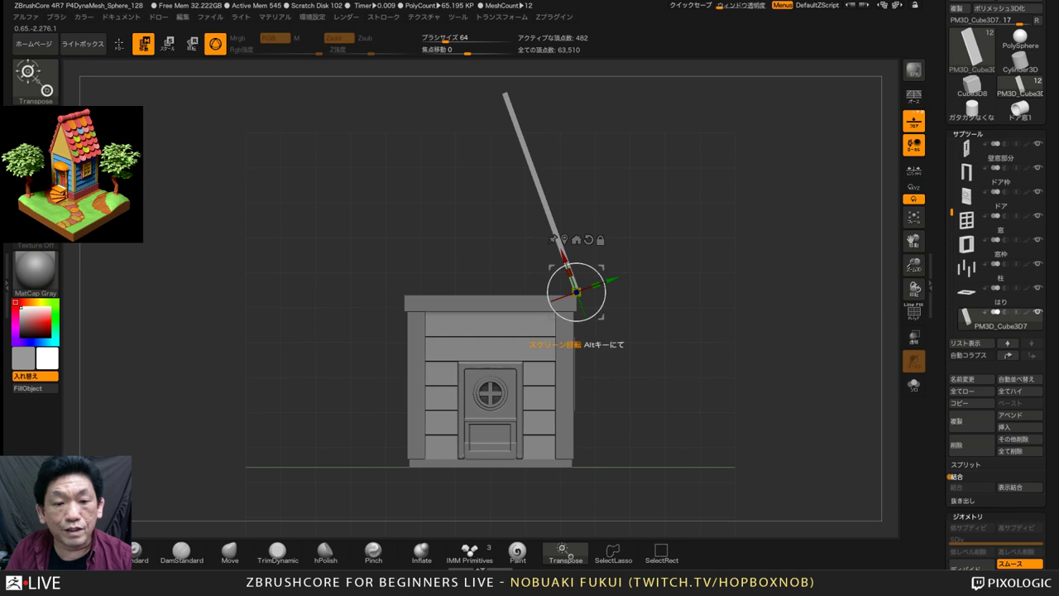
{"action": "key", "text": "ctrl+z"}
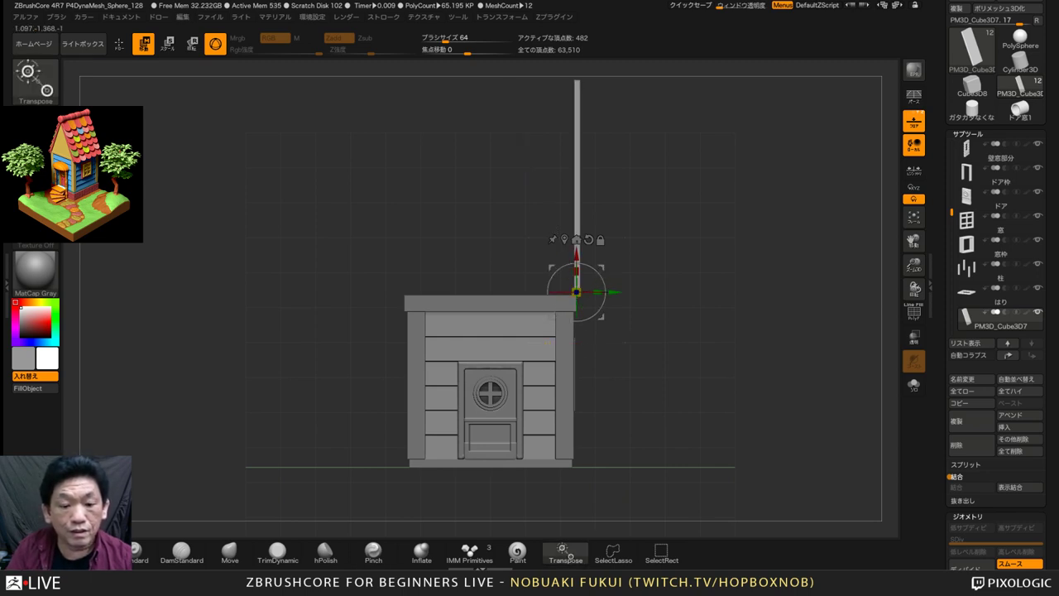
Try leaning the upright slab 20° inward over the house about its pivot end in the front view
{"action": "left_click", "coordinate": [913, 336]}
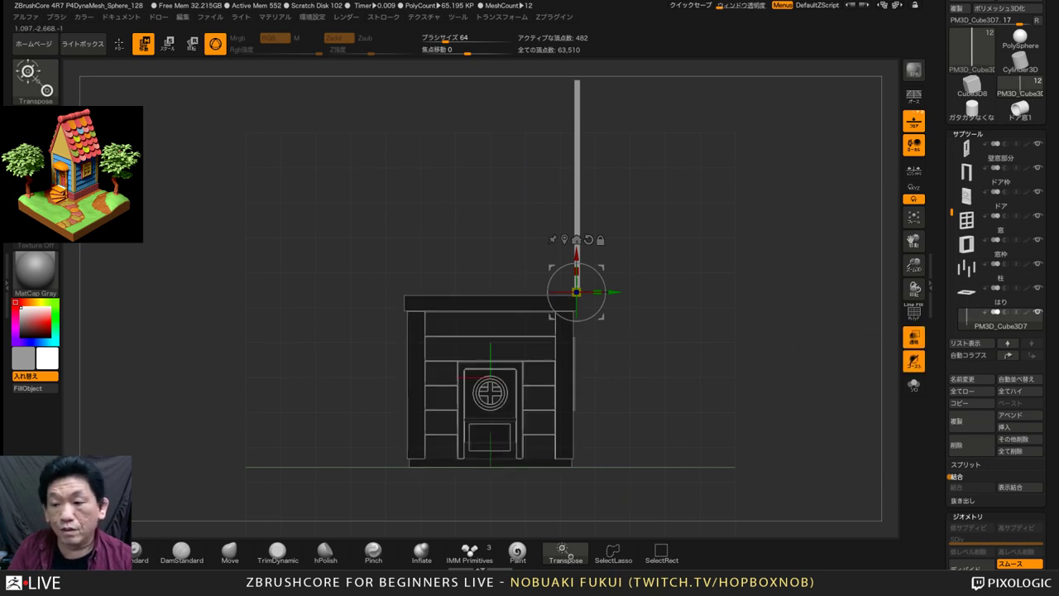
{"action": "left_click", "coordinate": [914, 336]}
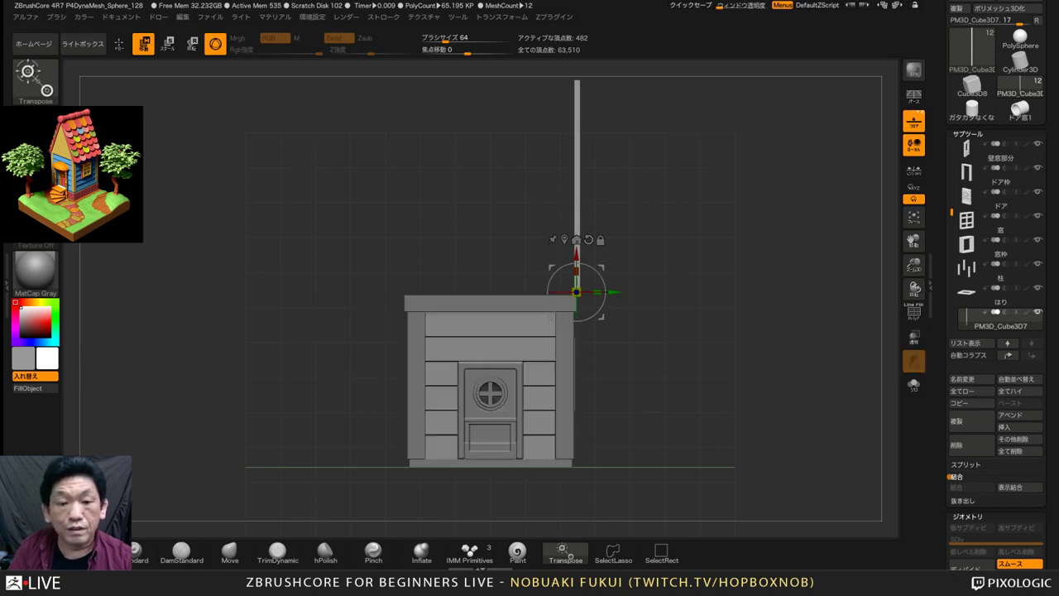
{"action": "left_click_drag", "start_coordinate": [577, 320], "coordinate": [587, 319]}
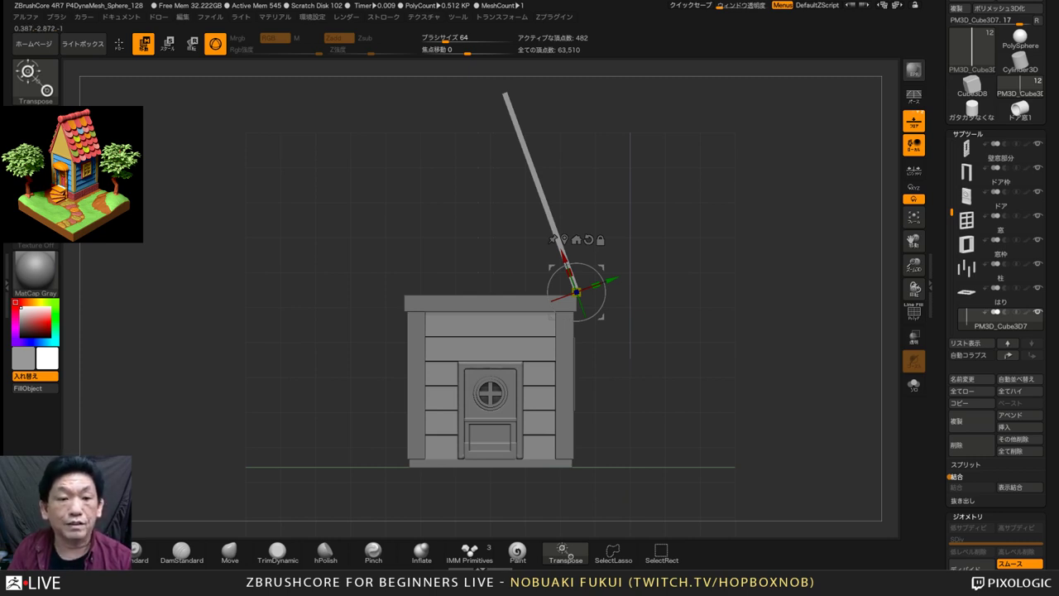
{"action": "left_click_drag", "start_coordinate": [728, 331], "coordinate": [641, 423]}
{"action": "left_click_drag", "start_coordinate": [712, 373], "coordinate": [769, 341]}
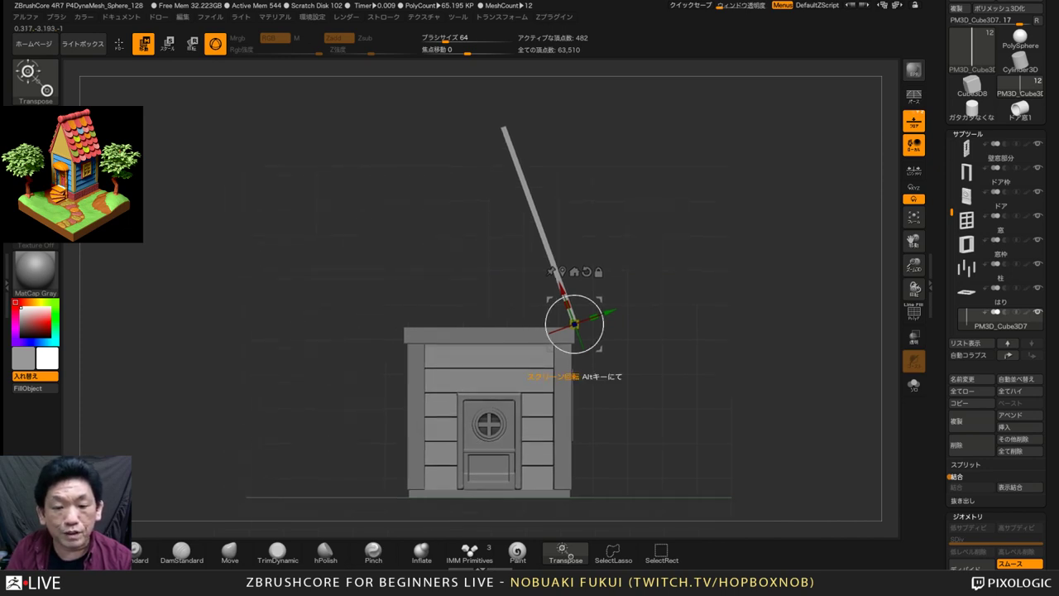
{"action": "left_click_drag", "start_coordinate": [513, 155], "coordinate": [575, 165]}
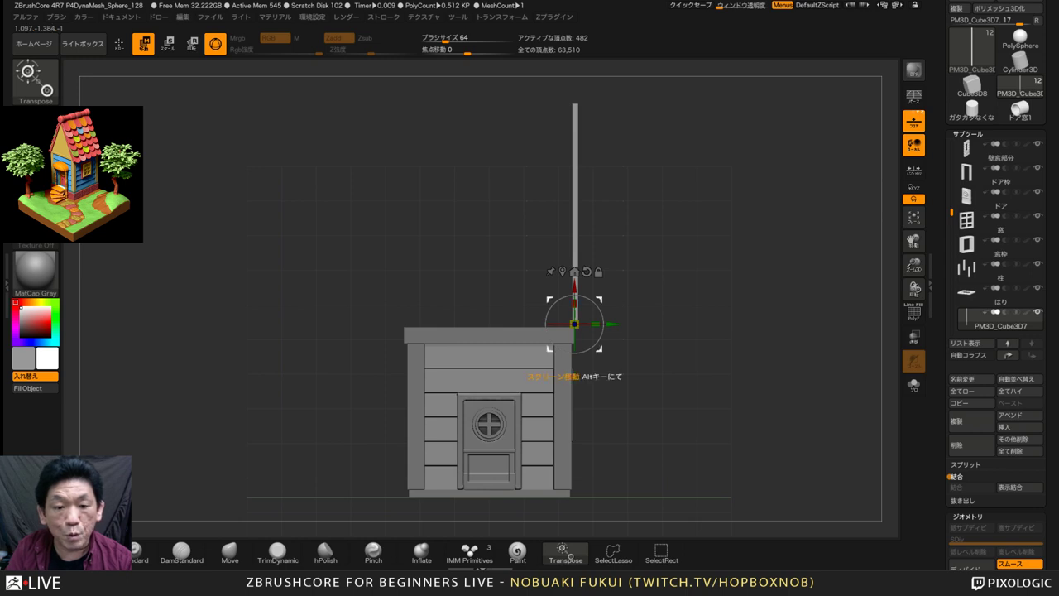
{"action": "left_click_drag", "start_coordinate": [603, 325], "coordinate": [602, 313]}
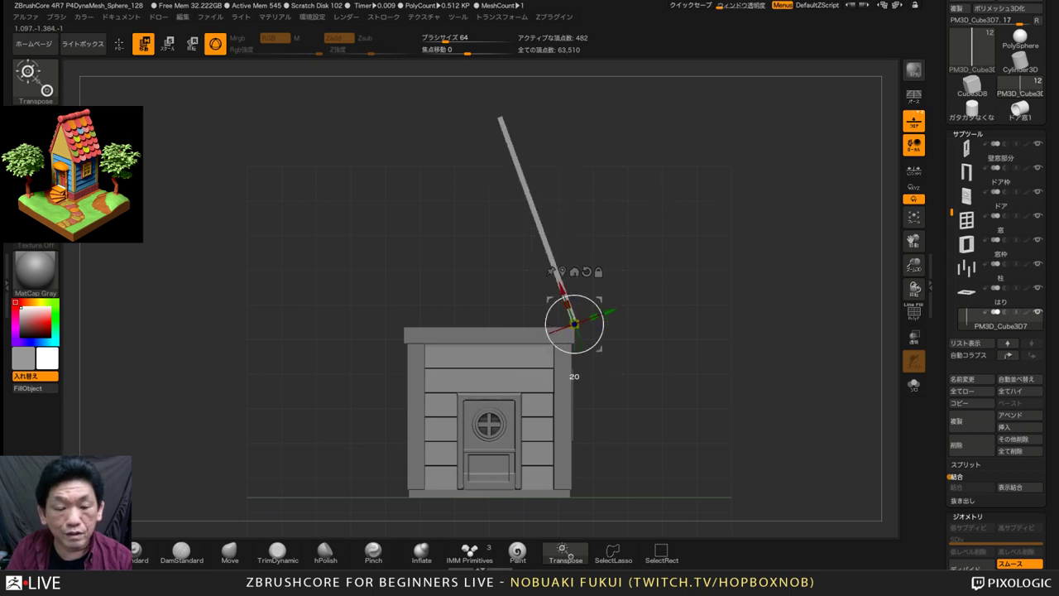
{"action": "mouse_move", "coordinate": [728, 330]}
{"action": "left_mouse_down"}
{"action": "mouse_move", "coordinate": [641, 354]}
{"action": "mouse_move", "coordinate": [732, 337]}
{"action": "left_mouse_up"}
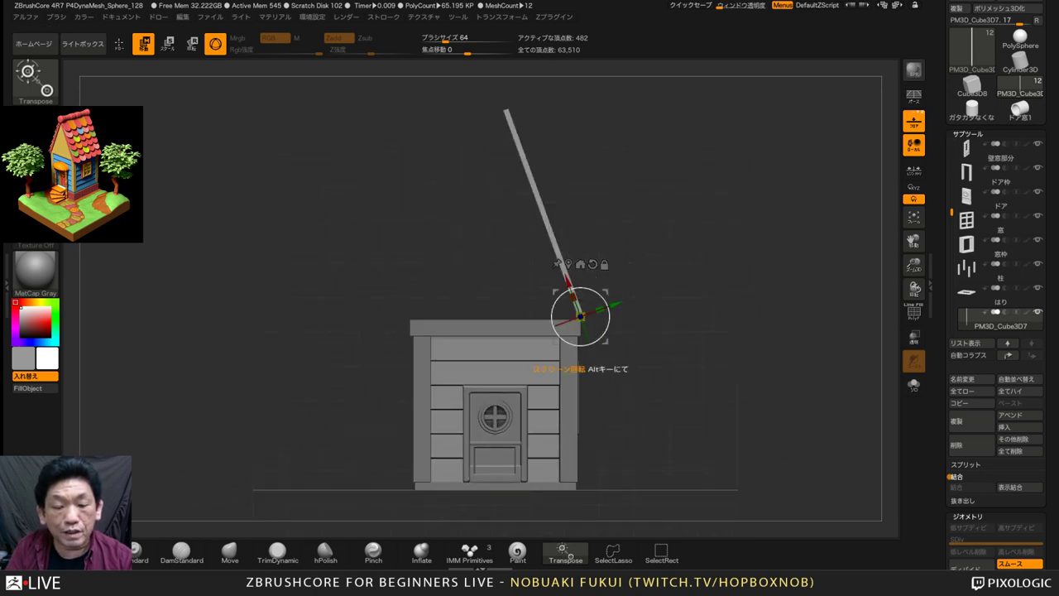
Try a shallower roof slope for the slab, and undo its rotations until it lies flat on the beam ring
{"action": "left_click_drag", "start_coordinate": [610, 316], "coordinate": [591, 289], "text": "shift"}
{"action": "mouse_move", "coordinate": [728, 335]}
{"action": "left_mouse_down"}
{"action": "mouse_move", "coordinate": [666, 361]}
{"action": "mouse_move", "coordinate": [732, 338]}
{"action": "left_mouse_up"}
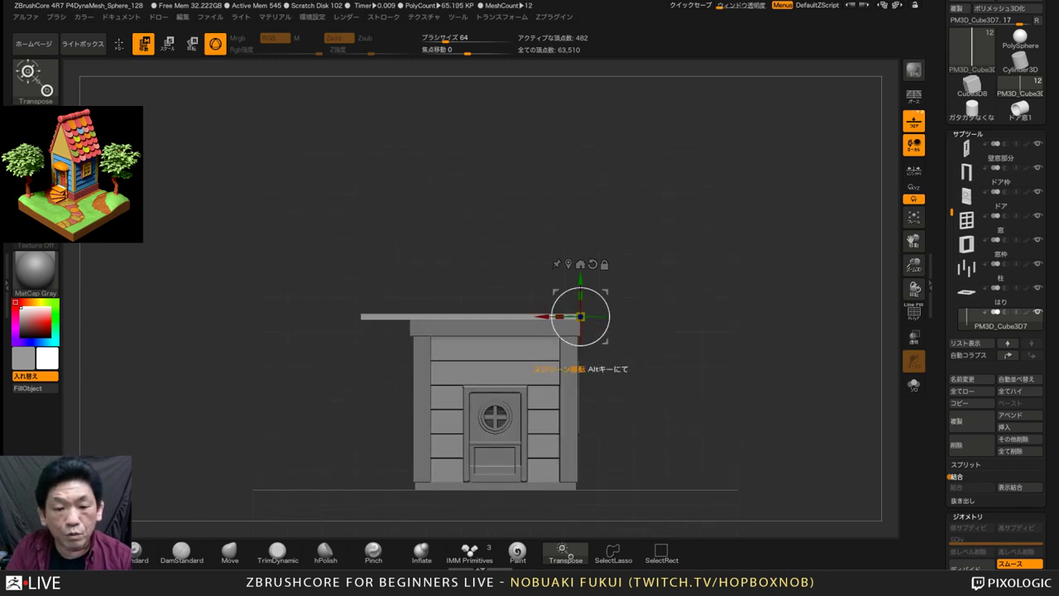
{"action": "left_click_drag", "start_coordinate": [610, 316], "coordinate": [559, 297], "text": "shift"}
{"action": "key", "text": "ctrl+z"}
{"action": "key", "text": "ctrl+z"}
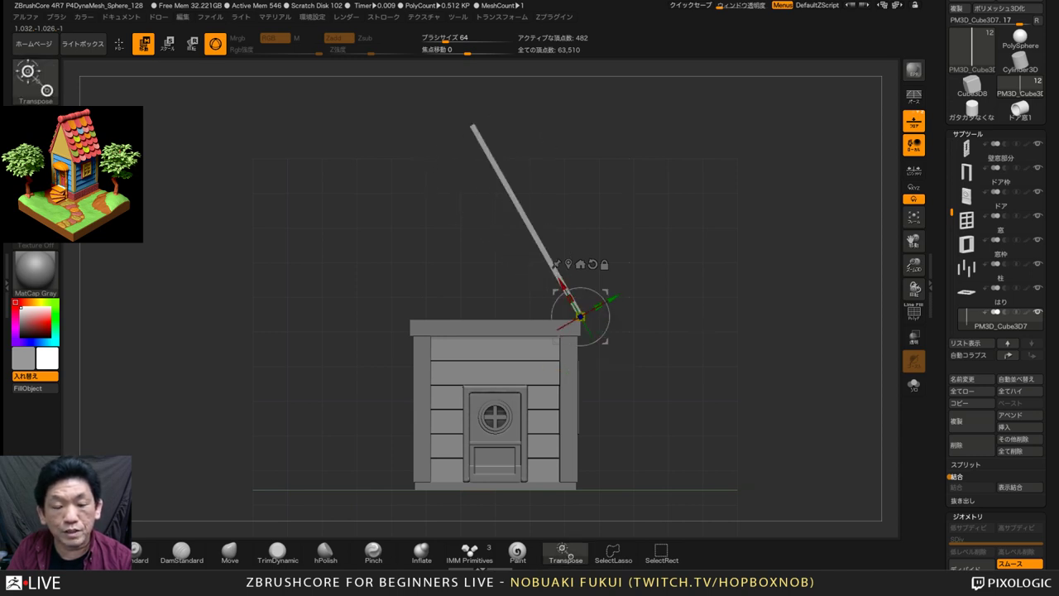
{"action": "key", "text": "ctrl+z"}
{"action": "key", "text": "ctrl+z"}
{"action": "left_click_drag", "start_coordinate": [670, 364], "coordinate": [580, 414]}
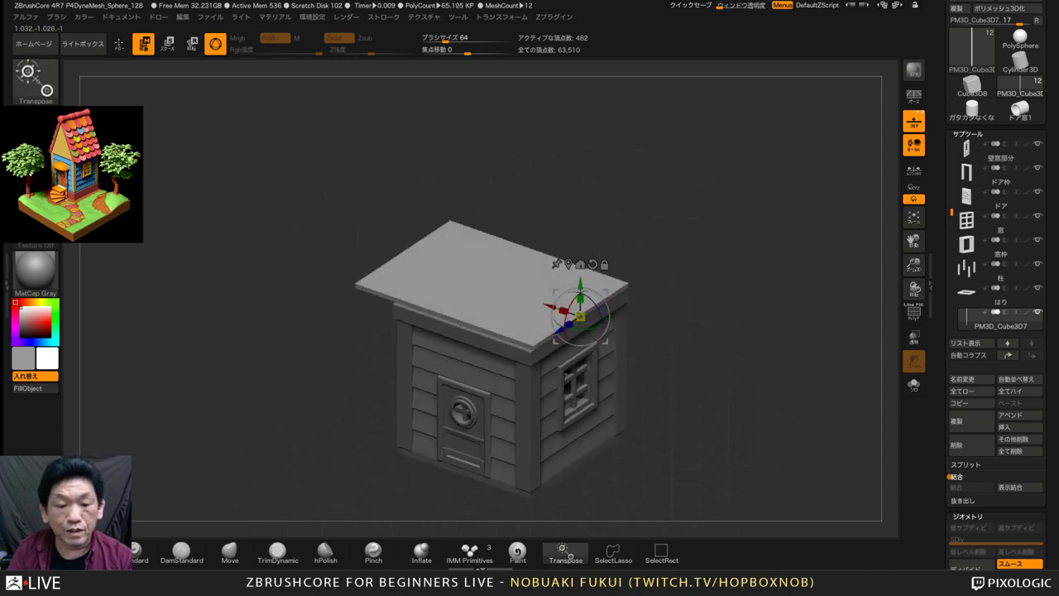
Widen the flat slab slightly in the front-to-back direction so it spans the full depth of the beam ring
{"action": "left_click_drag", "start_coordinate": [703, 414], "coordinate": [600, 372]}
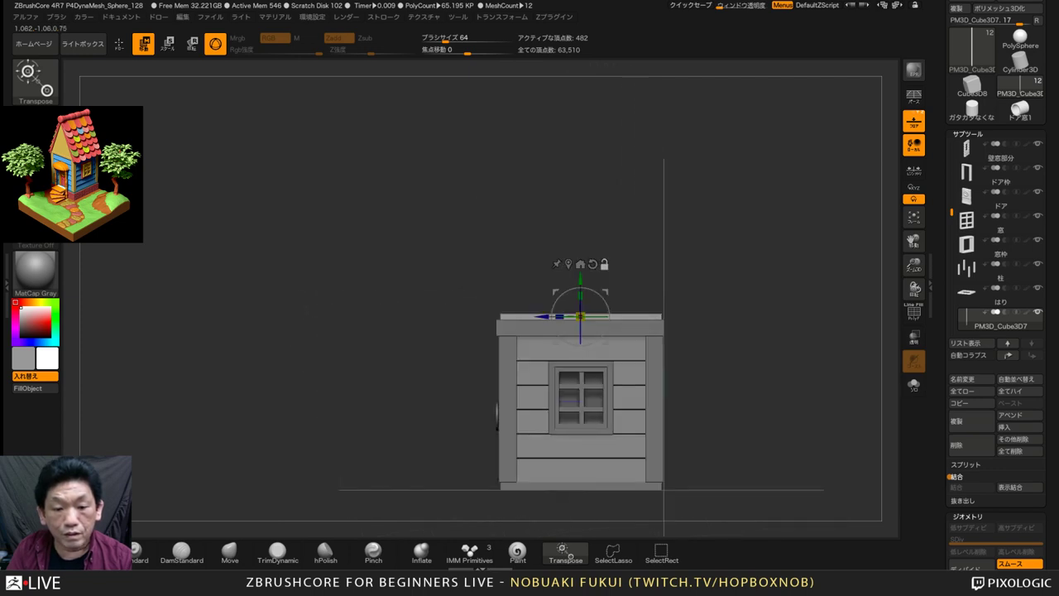
{"action": "left_click_drag", "start_coordinate": [712, 331], "coordinate": [613, 380], "text": "alt"}
{"action": "left_click_drag", "start_coordinate": [462, 283], "coordinate": [451, 283]}
{"action": "left_click_drag", "start_coordinate": [703, 372], "coordinate": [799, 412]}
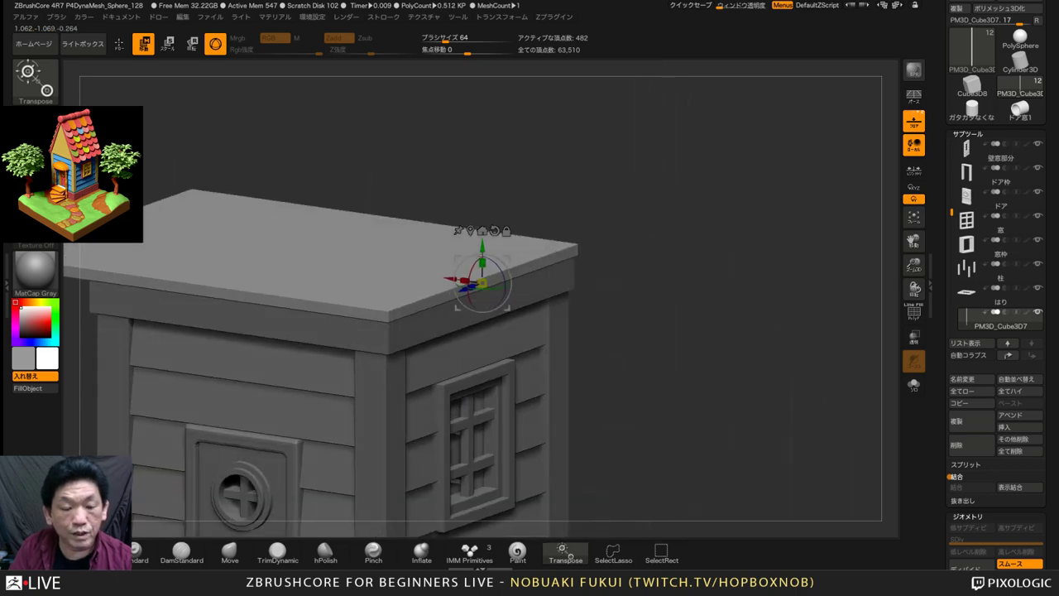
{"action": "left_click_drag", "start_coordinate": [703, 412], "coordinate": [797, 405], "text": "alt"}
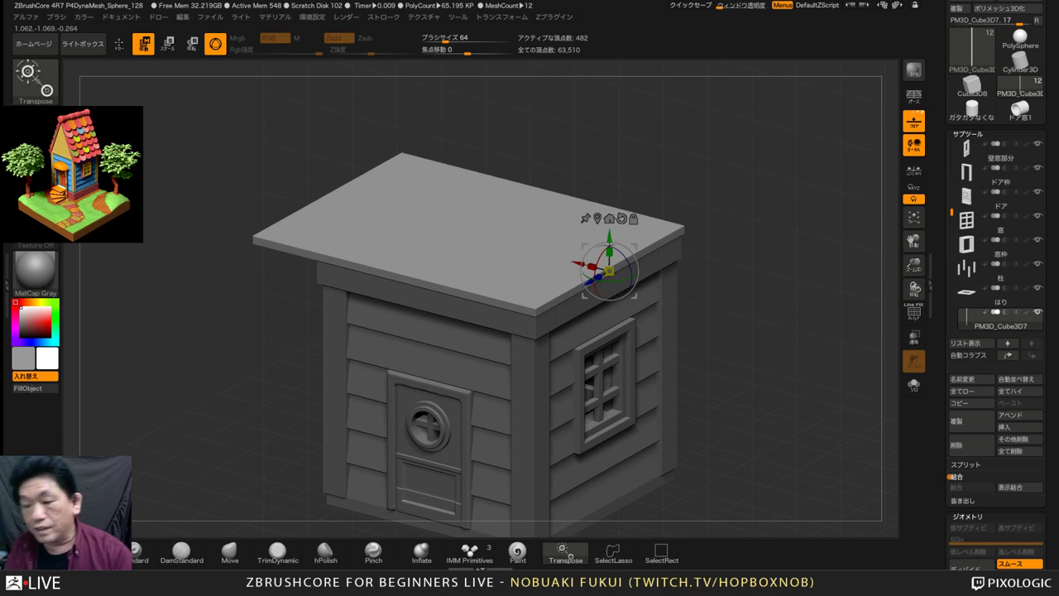
{"action": "left_click_drag", "start_coordinate": [769, 347], "coordinate": [845, 370], "text": "alt"}
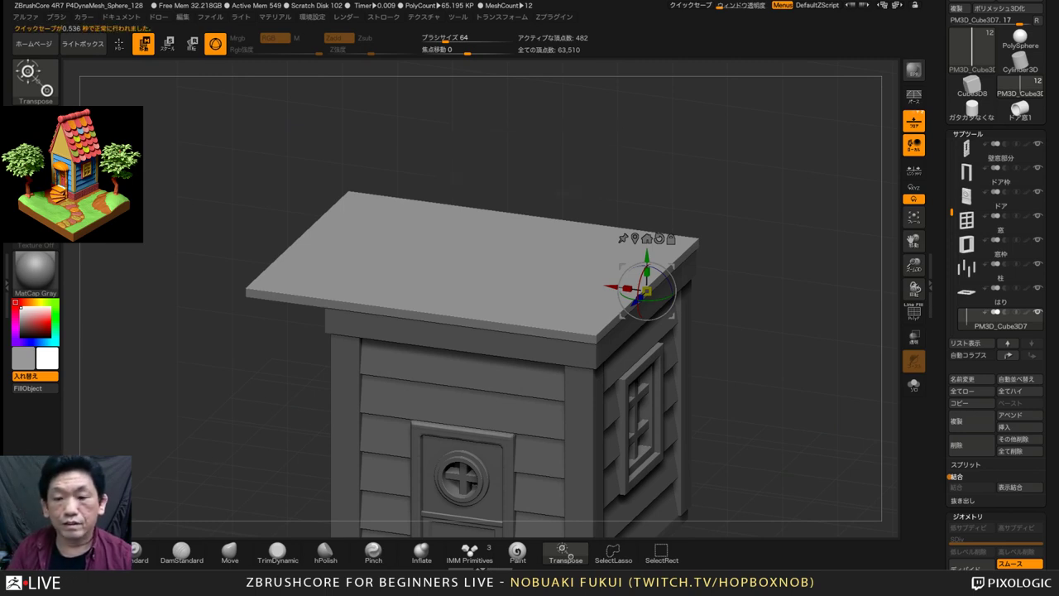
Switch the active tool to the saved smooth cylinder ガタガタなくなった円柱1
{"action": "left_click_drag", "start_coordinate": [1045, 124], "coordinate": [1046, 160]}
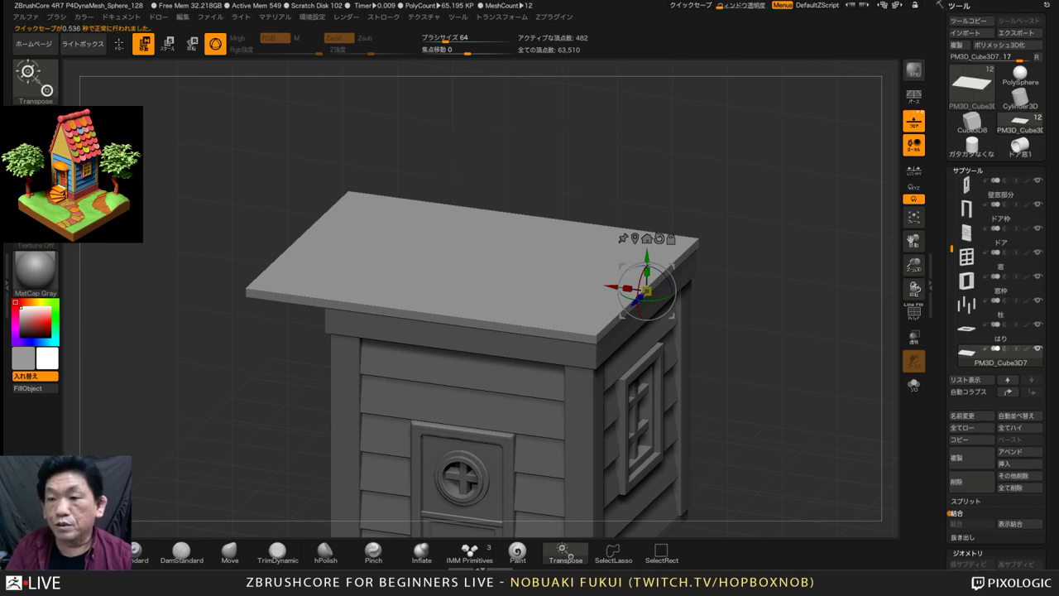
{"action": "mouse_move", "coordinate": [971, 86]}
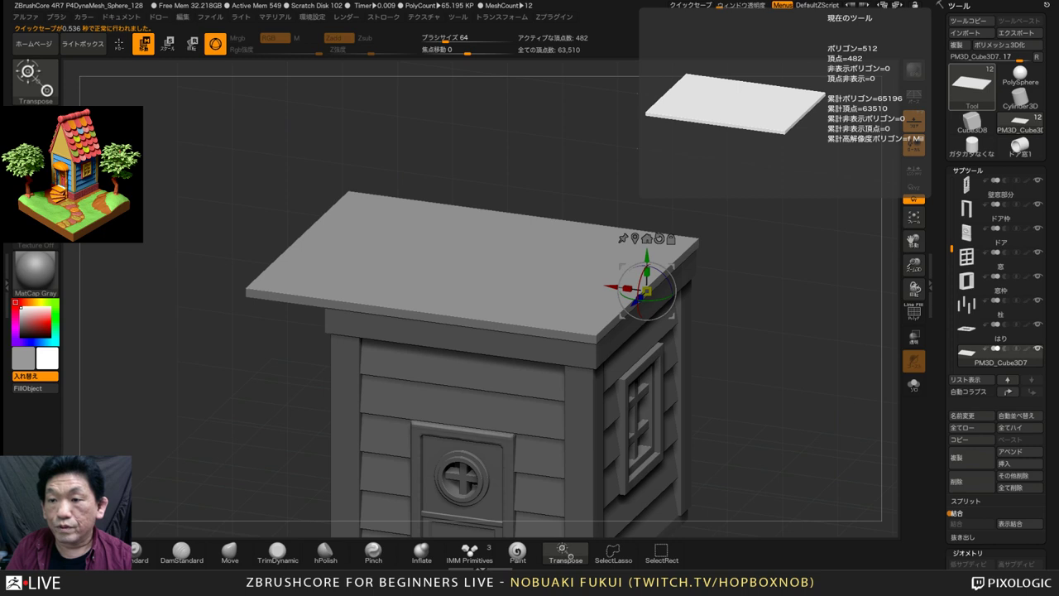
{"action": "left_click", "coordinate": [972, 82]}
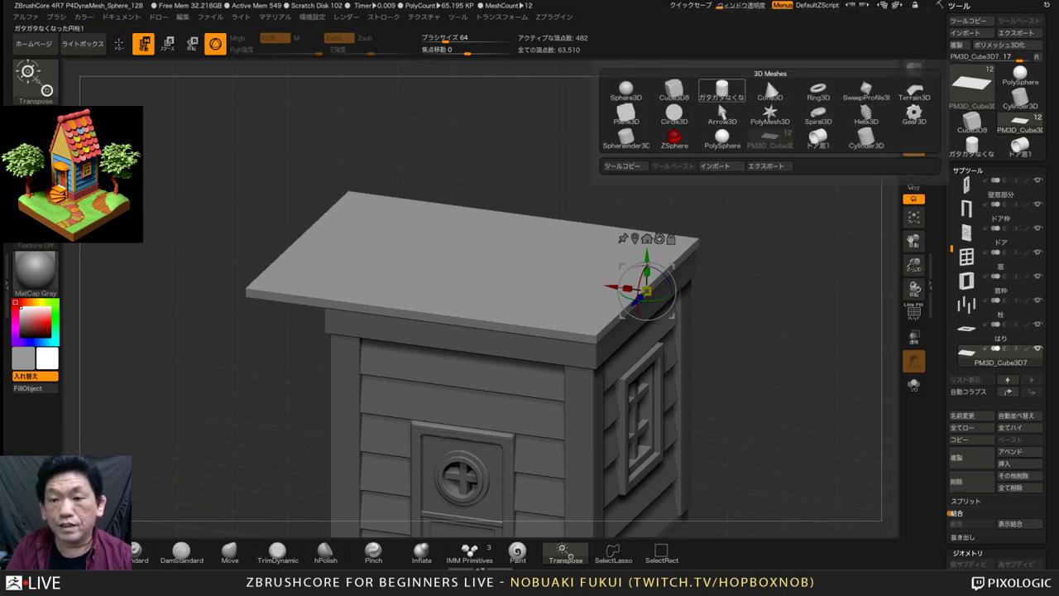
{"action": "mouse_move", "coordinate": [866, 138]}
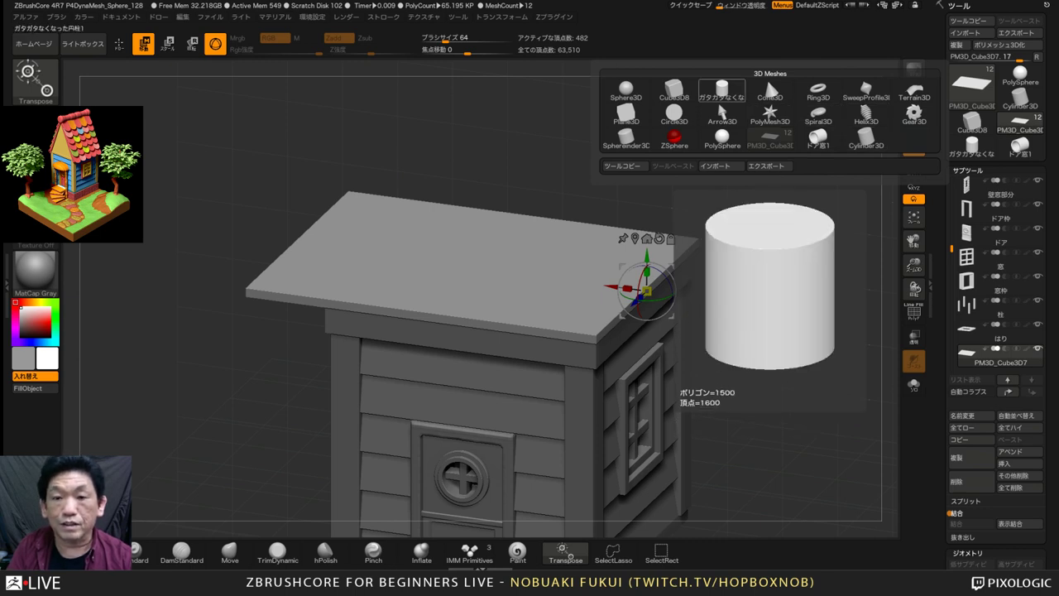
{"action": "left_click", "coordinate": [721, 89]}
{"action": "left_click_drag", "start_coordinate": [757, 307], "coordinate": [763, 231], "text": "alt"}
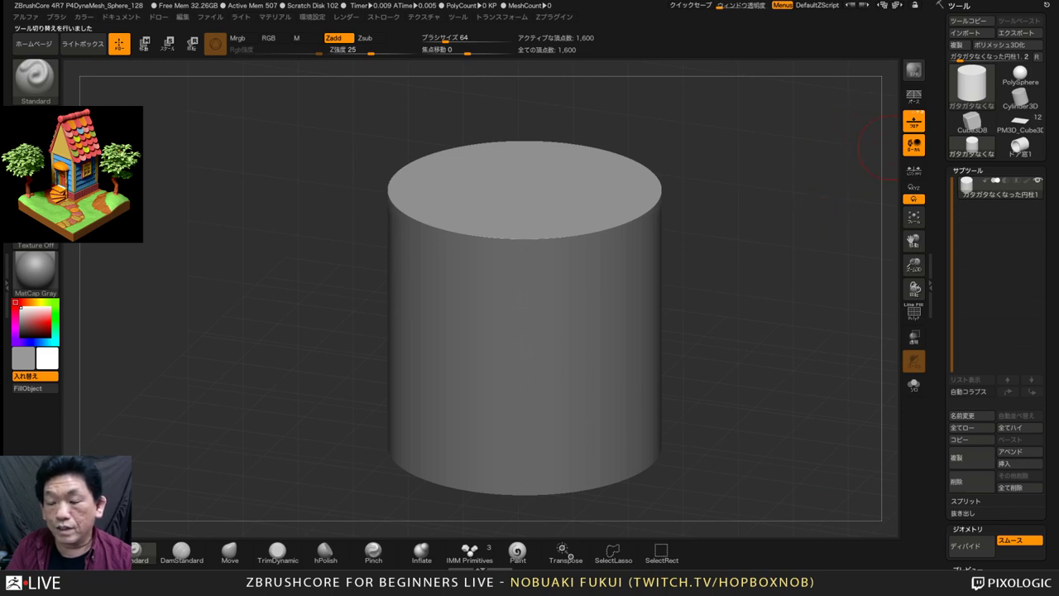
Convert the cylinder to a PolyMesh3D and rename its subtool 瓦
{"action": "left_click_drag", "start_coordinate": [1051, 542], "coordinate": [1050, 38]}
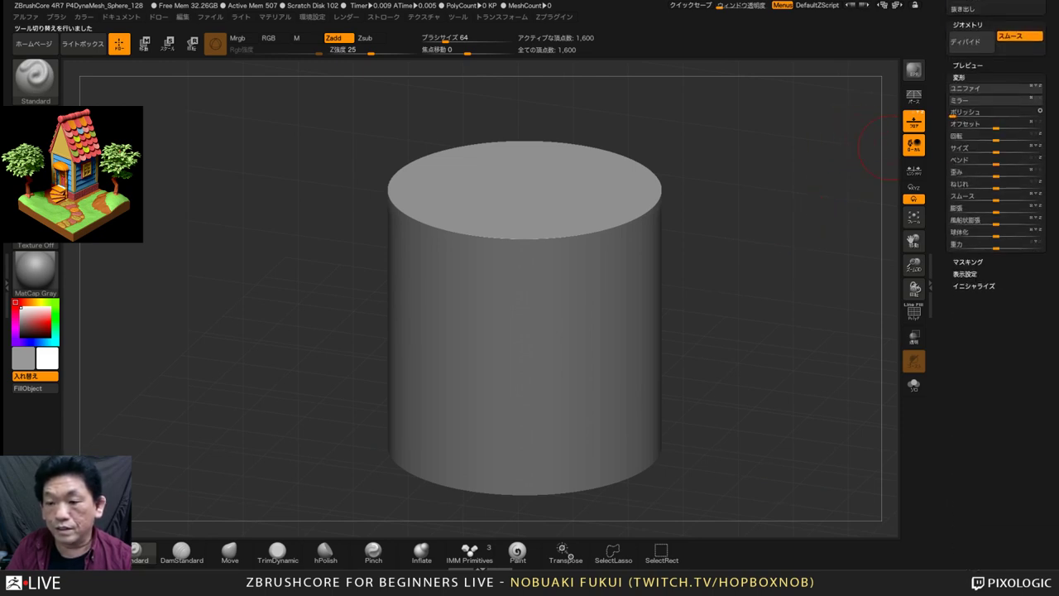
{"action": "scroll", "coordinate": [996, 248], "scroll_direction": "up", "scroll_amount": 10}
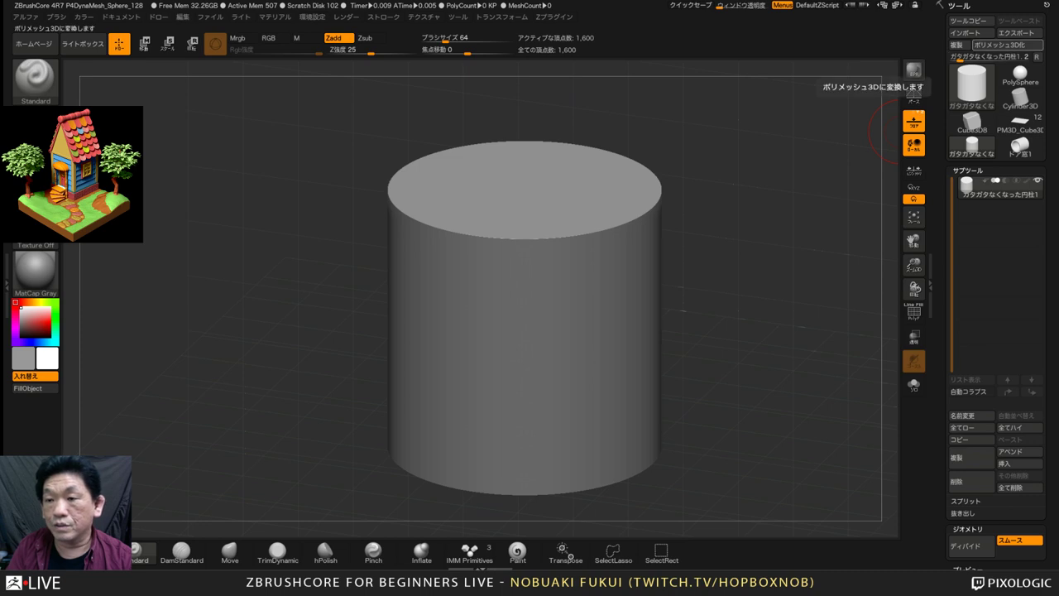
{"action": "left_click", "coordinate": [1002, 44]}
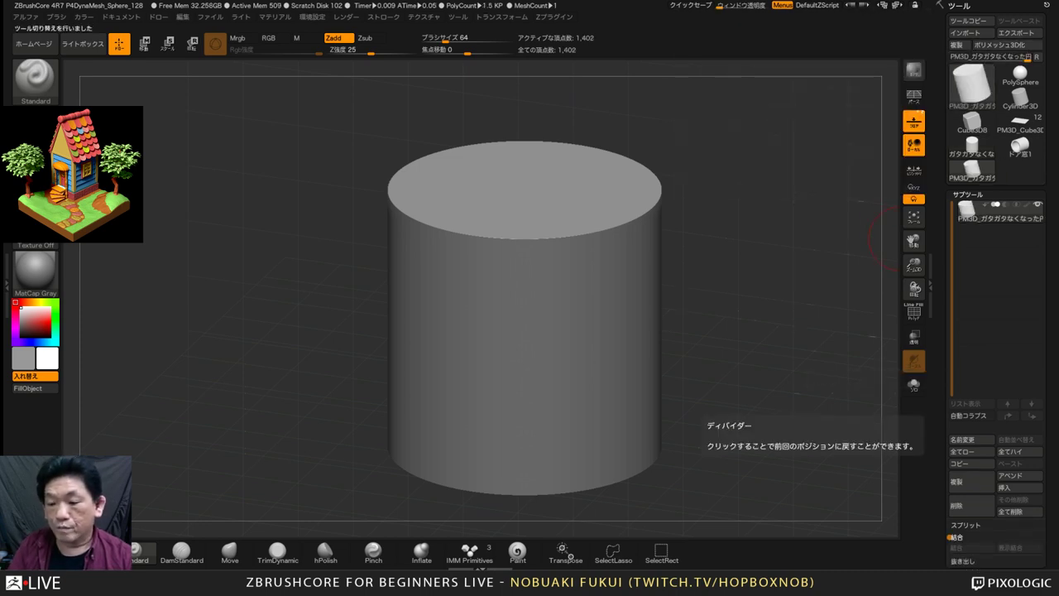
{"action": "left_click_drag", "start_coordinate": [945, 505], "coordinate": [945, 423]}
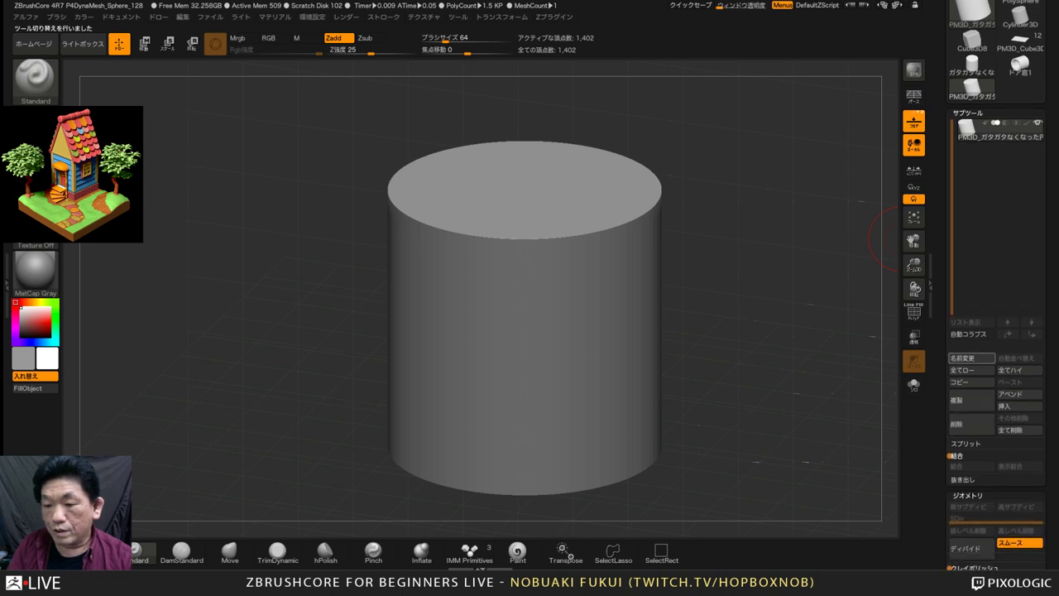
{"action": "left_click", "coordinate": [971, 357]}
{"action": "key", "text": "BackSpace"}
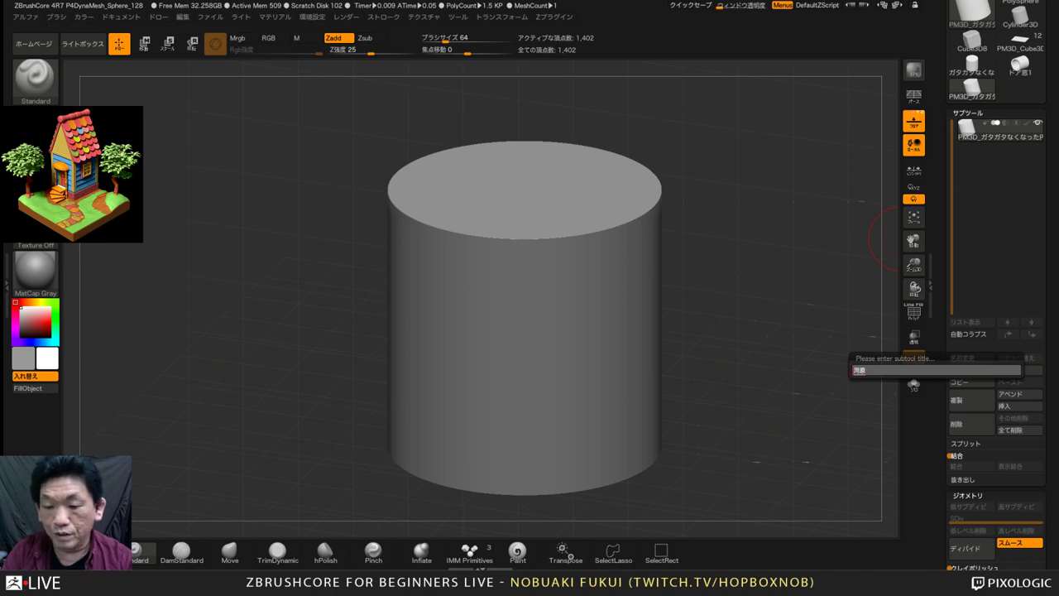
{"action": "key", "text": "Return"}
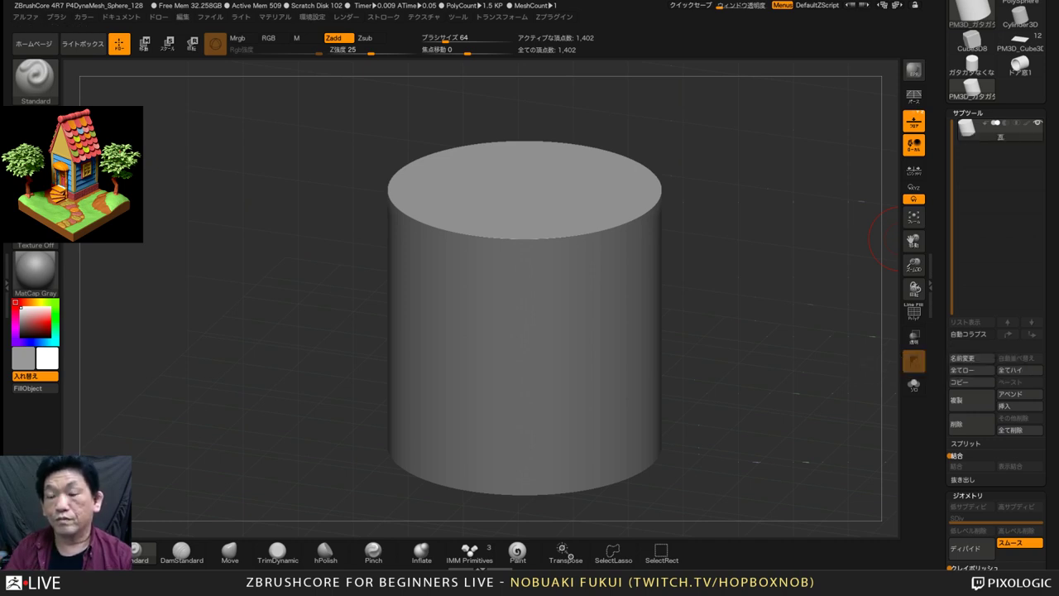
Insert a cube as a second subtool alongside the 瓦 cylinder and make it the active subtool
{"action": "left_click_drag", "start_coordinate": [730, 206], "coordinate": [725, 214]}
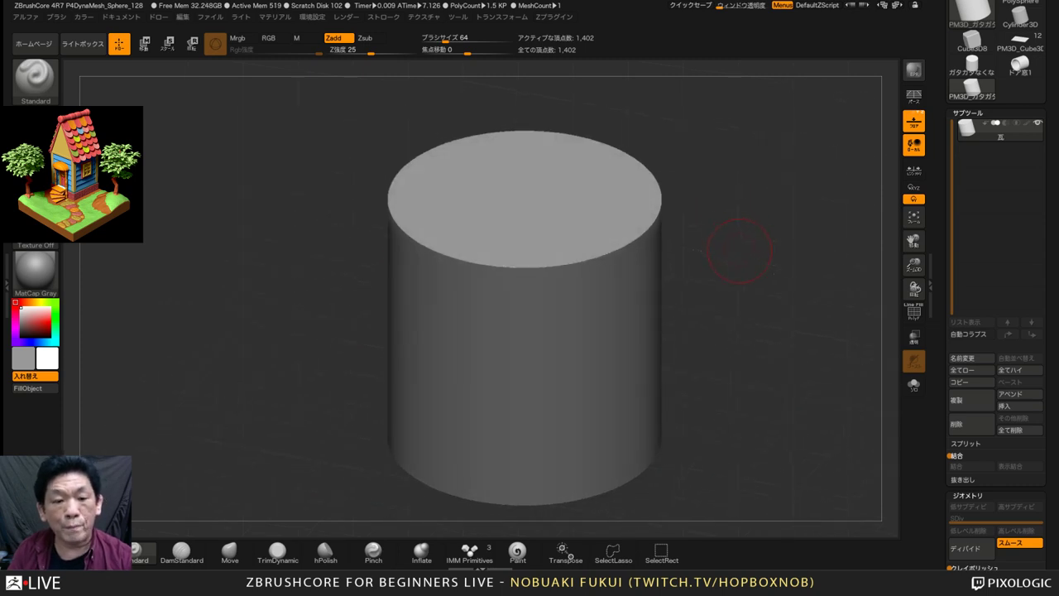
{"action": "left_click_drag", "start_coordinate": [736, 271], "coordinate": [714, 267], "text": "alt"}
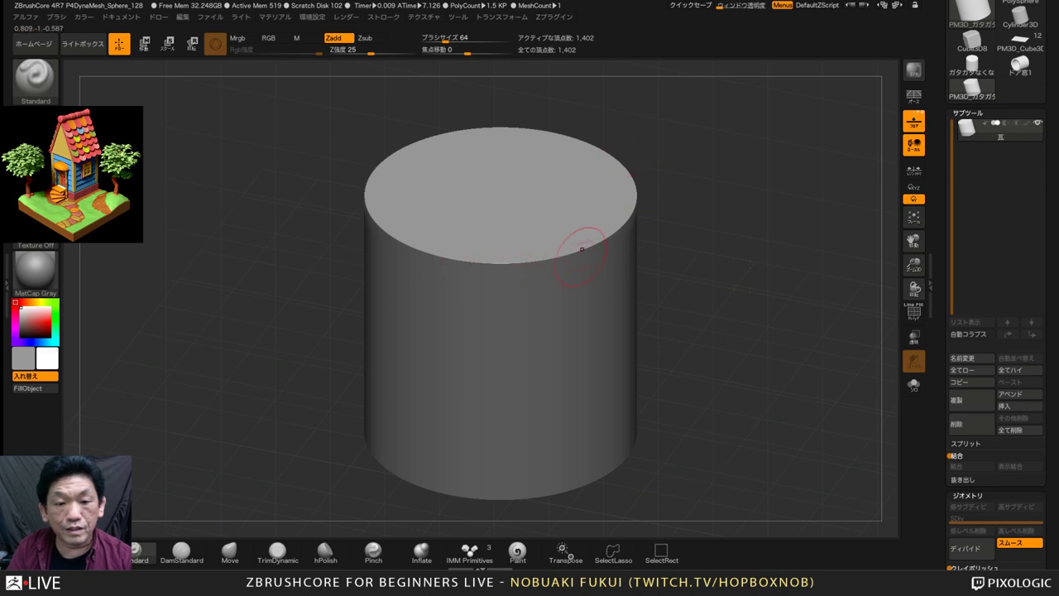
{"action": "left_click_drag", "start_coordinate": [875, 287], "coordinate": [909, 288], "text": "alt"}
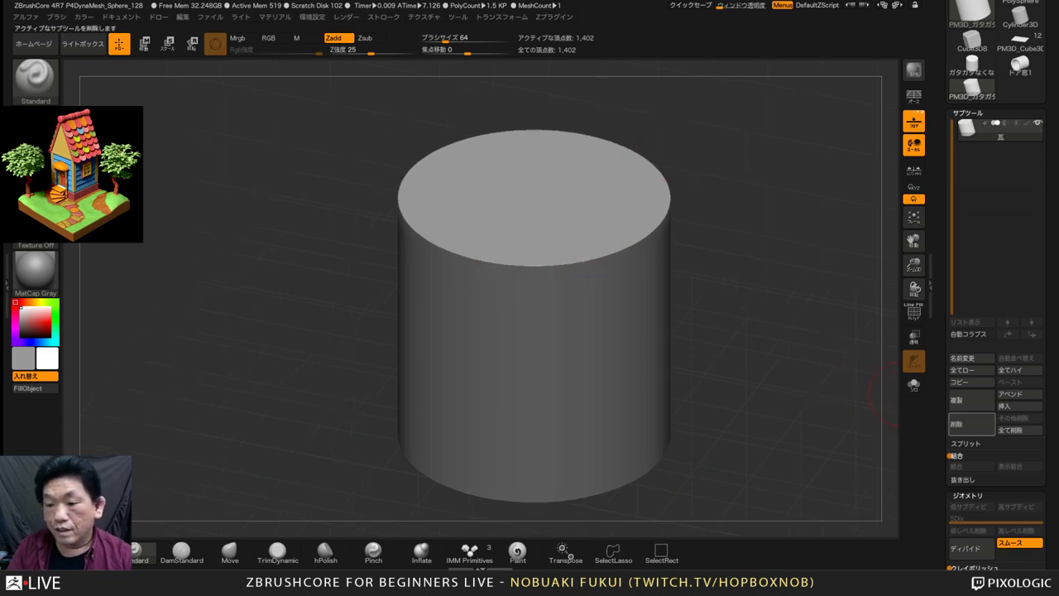
{"action": "left_click", "coordinate": [1017, 405]}
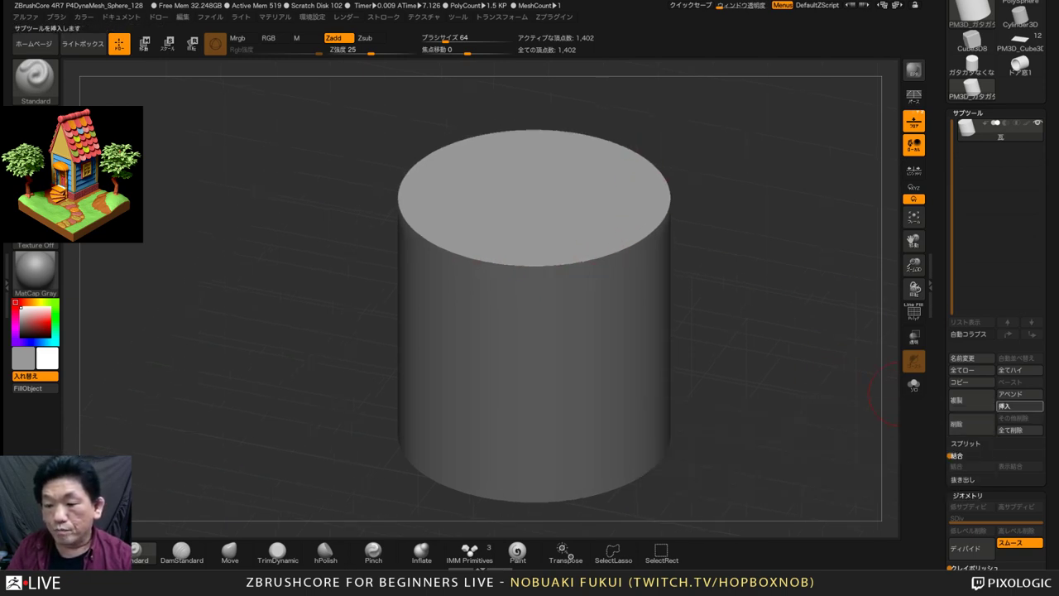
{"action": "left_click", "coordinate": [1017, 405]}
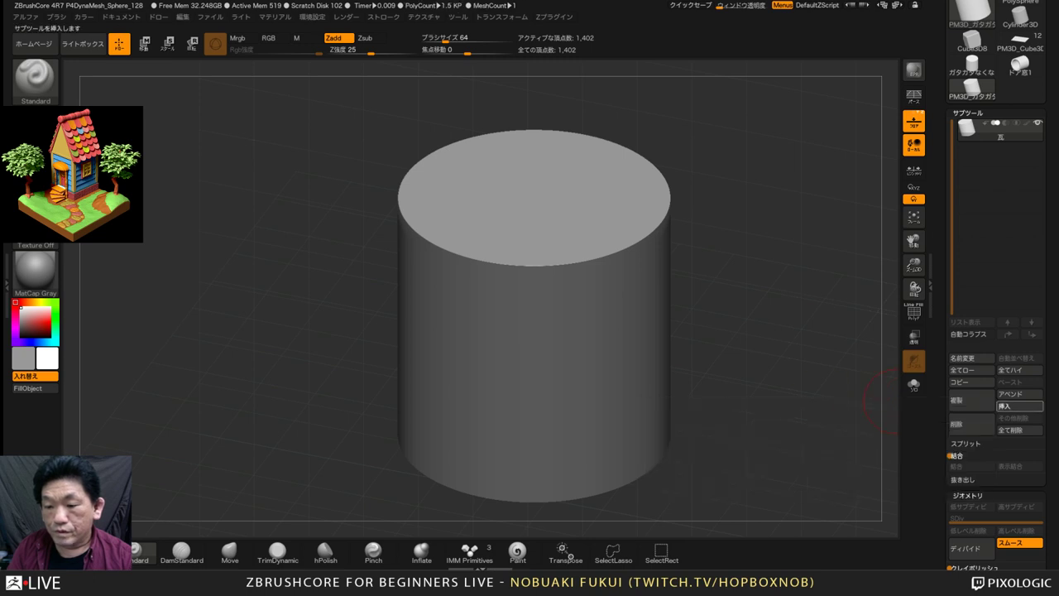
{"action": "left_click", "coordinate": [1005, 405]}
{"action": "left_click", "coordinate": [722, 427]}
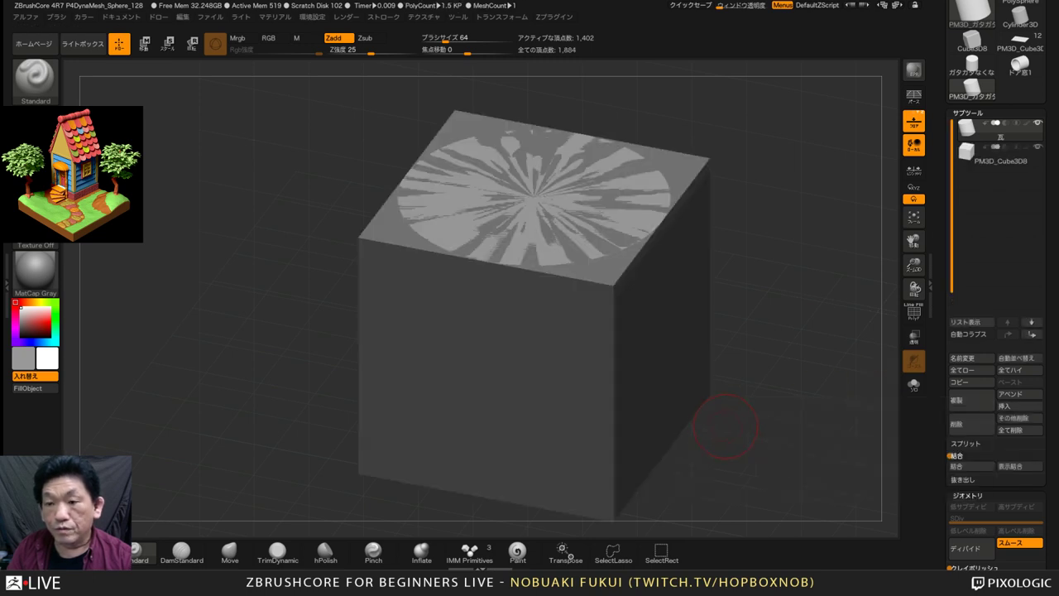
{"action": "left_click", "coordinate": [999, 155]}
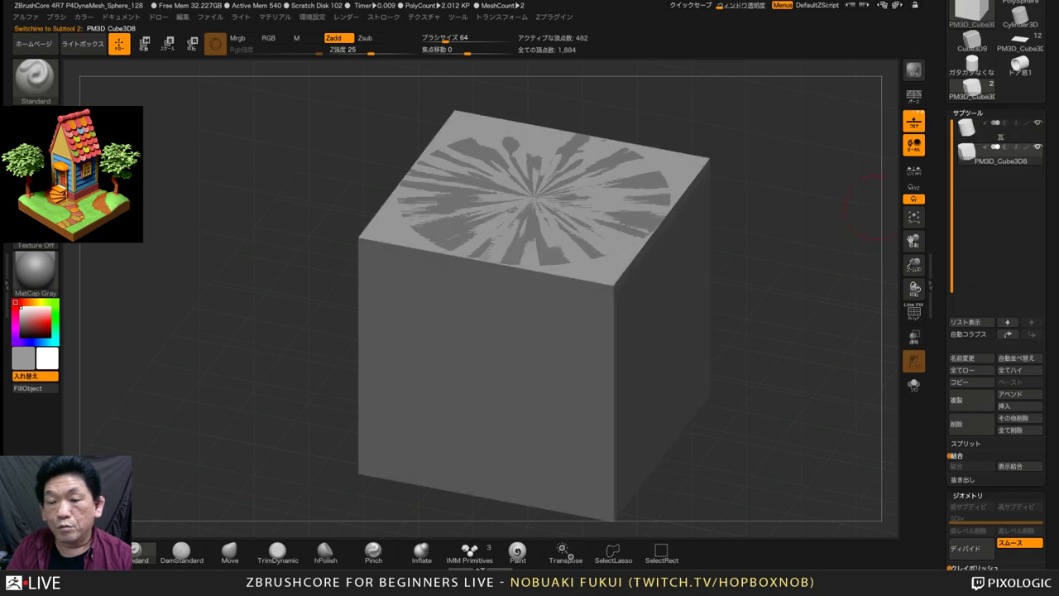
Try to move the cube sideways along its X axis off the cylinder, and undo the move
{"action": "left_click_drag", "start_coordinate": [815, 237], "coordinate": [807, 245]}
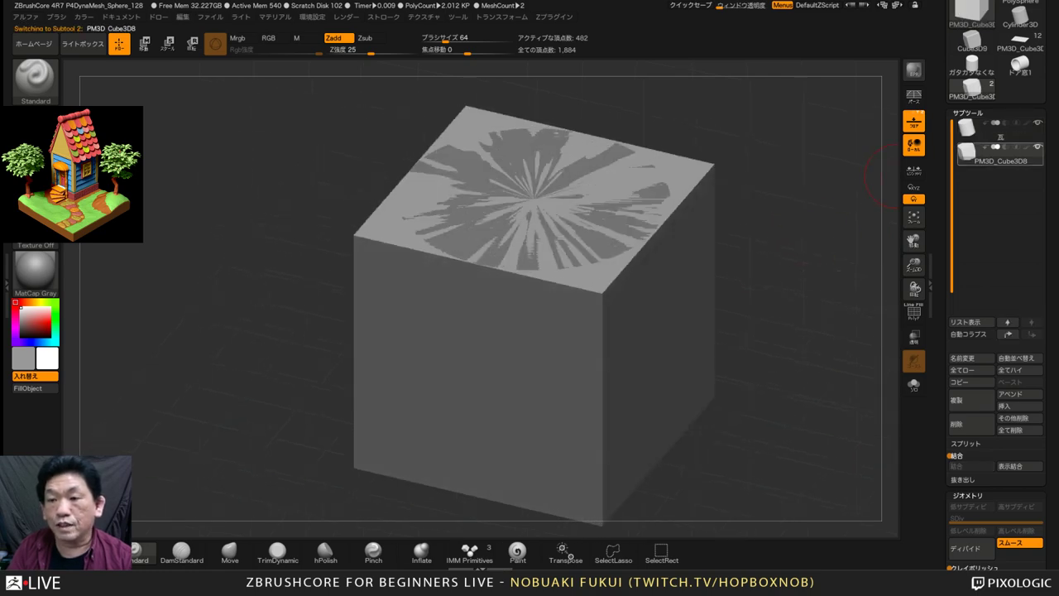
{"action": "key", "text": "w"}
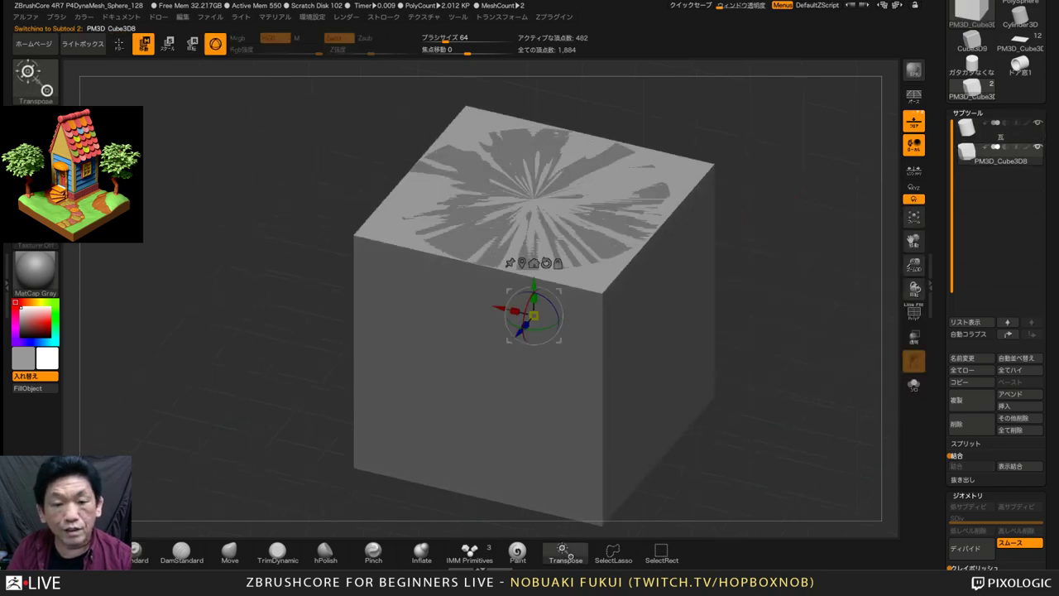
{"action": "left_click_drag", "start_coordinate": [775, 219], "coordinate": [797, 232]}
{"action": "left_click_drag", "start_coordinate": [514, 312], "coordinate": [361, 287]}
{"action": "key", "text": "ctrl+z"}
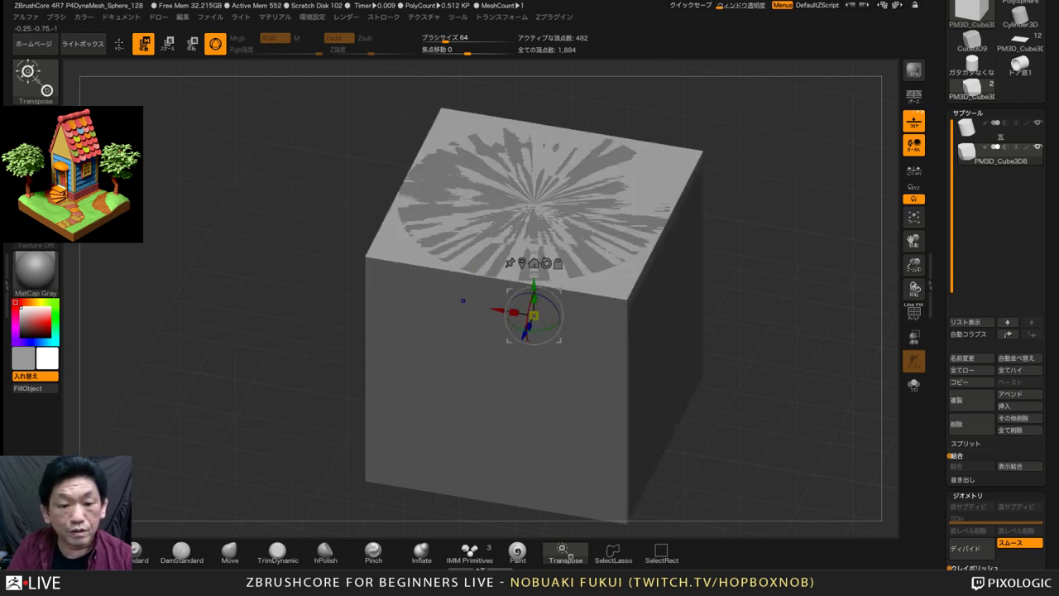
Move the cube -1 along its X axis so half of the cylinder forms a rounded end
{"action": "left_click_drag", "start_coordinate": [513, 312], "coordinate": [382, 290]}
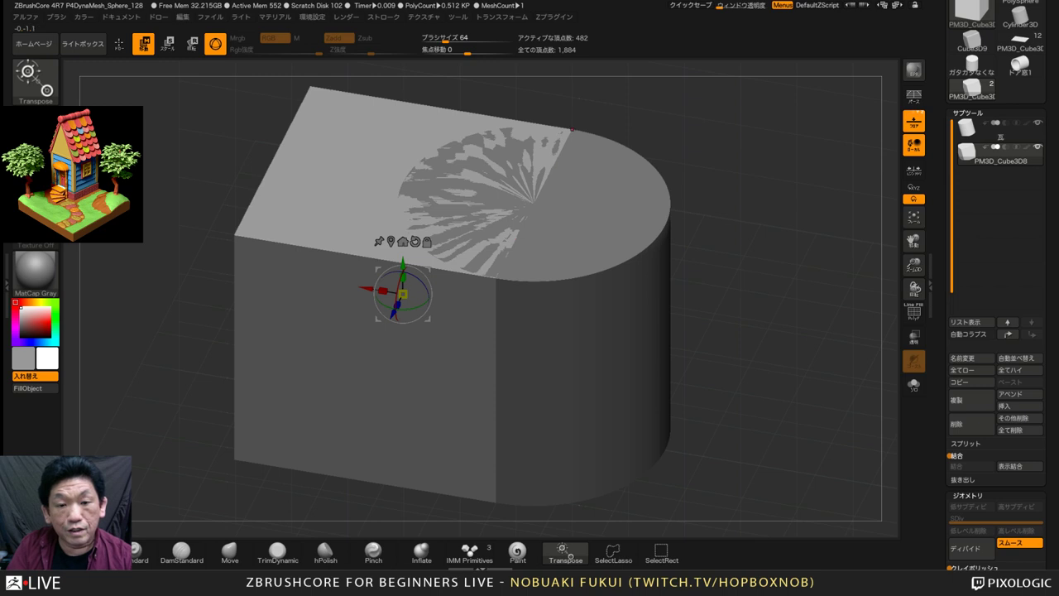
{"action": "key", "text": "ctrl+z"}
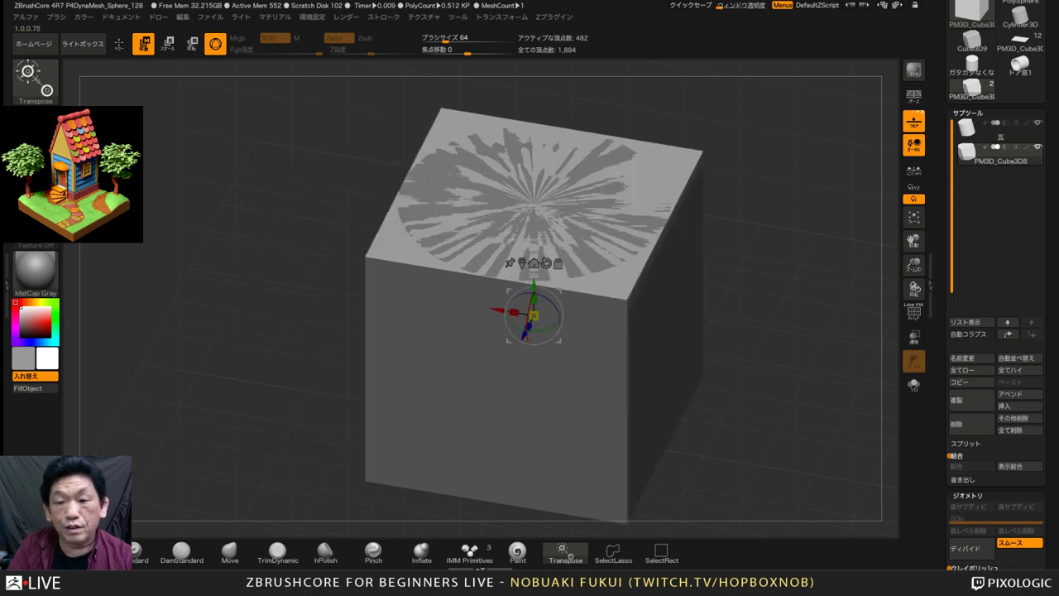
{"action": "left_click_drag", "start_coordinate": [289, 347], "coordinate": [248, 346]}
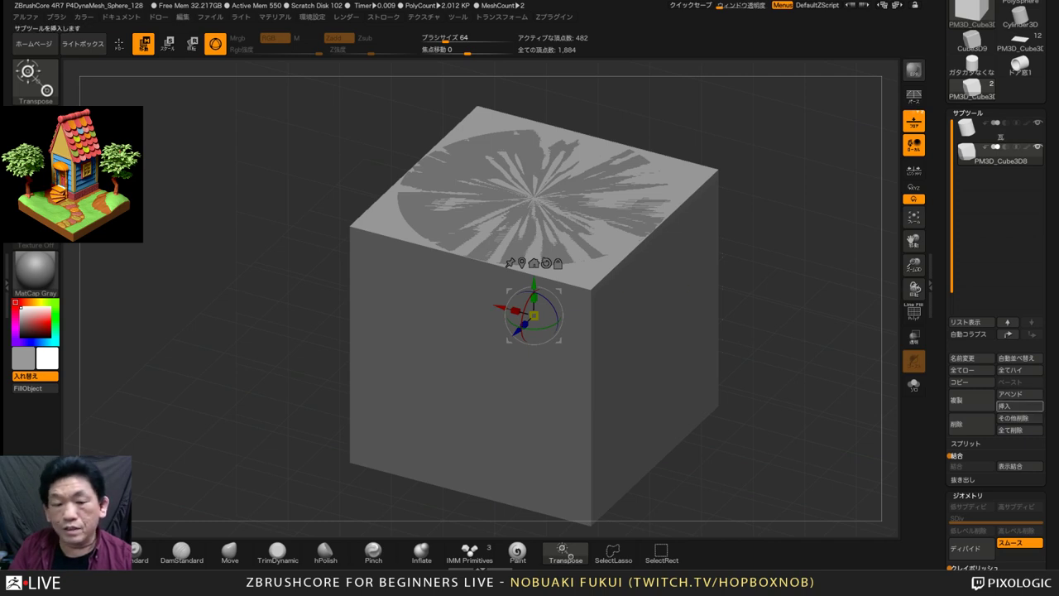
{"action": "left_click_drag", "start_coordinate": [514, 311], "coordinate": [379, 277]}
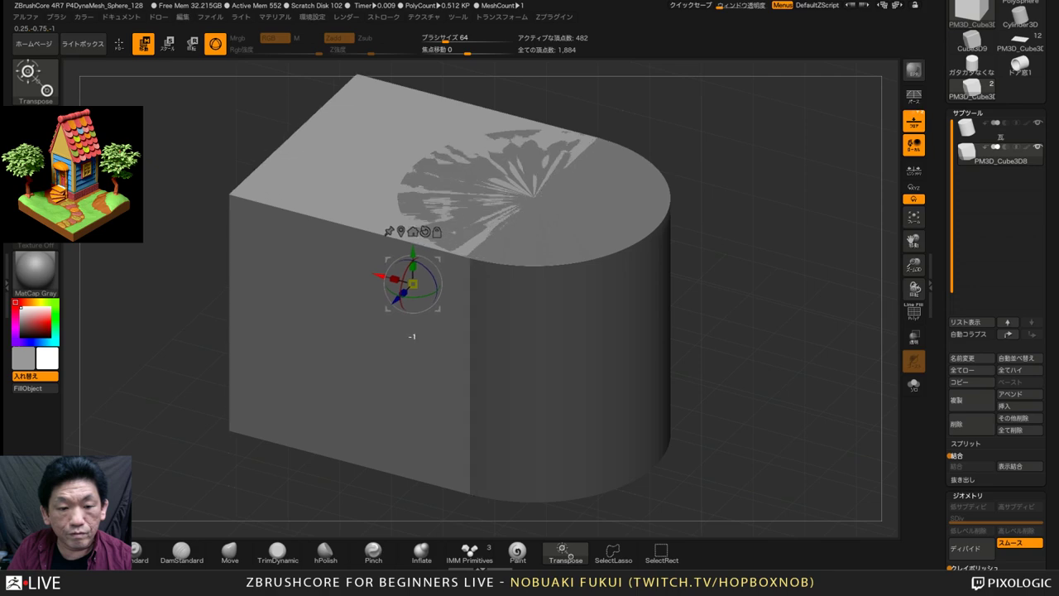
{"action": "left_click_drag", "start_coordinate": [770, 356], "coordinate": [829, 317]}
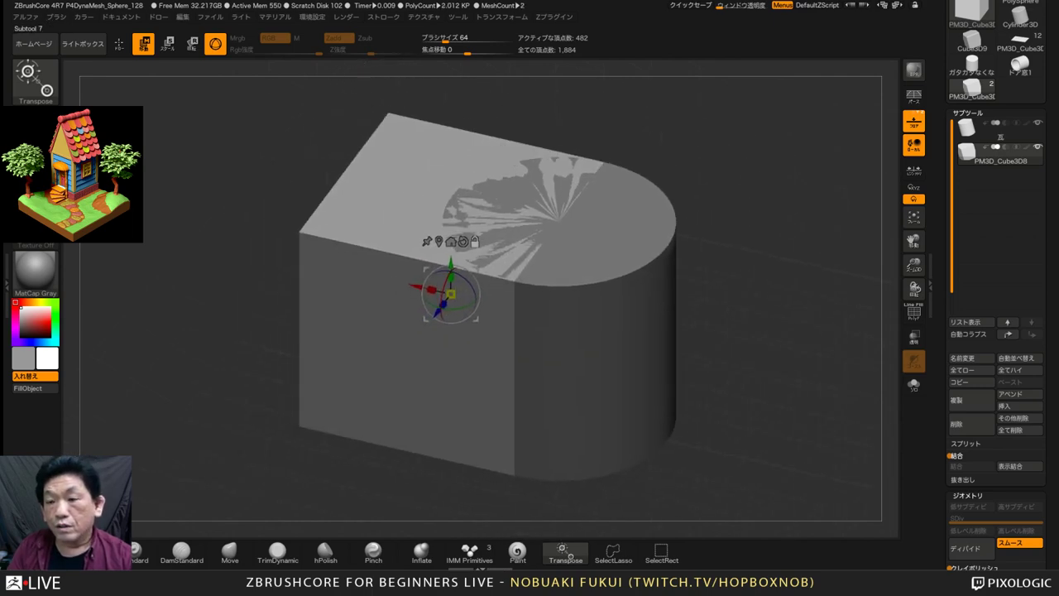
Merge the cube into the 瓦 cylinder as a single subtool and check the combined mesh's wireframe
{"action": "left_click", "coordinate": [997, 130]}
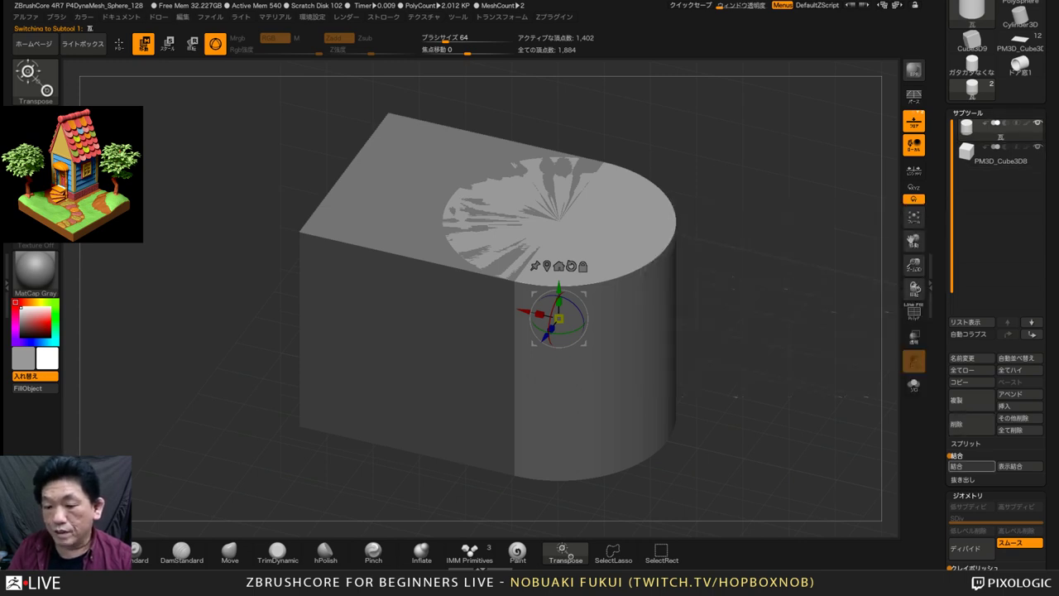
{"action": "left_click", "coordinate": [971, 465]}
{"action": "left_click", "coordinate": [869, 488]}
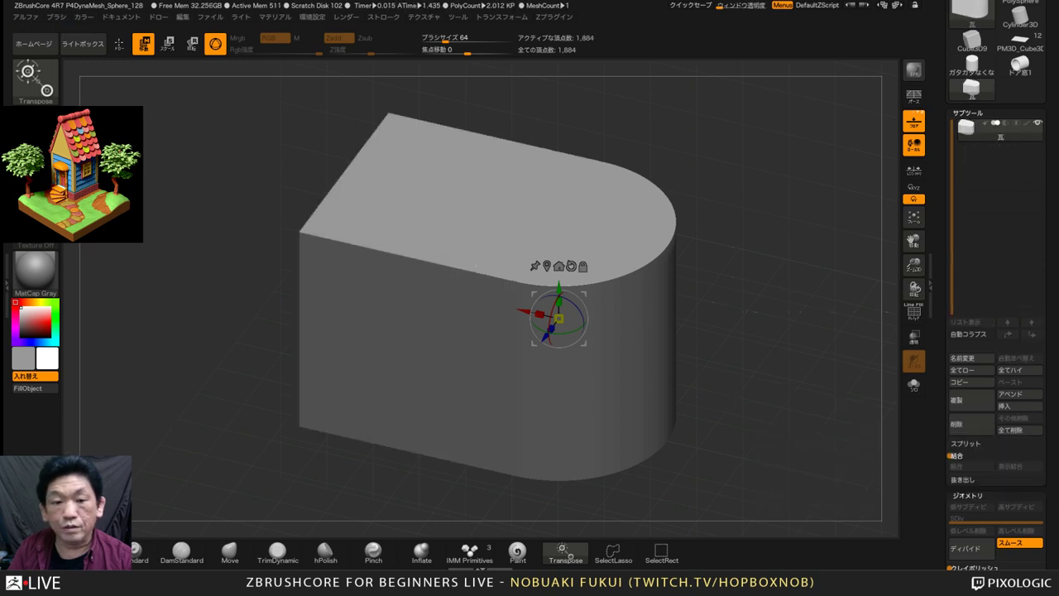
{"action": "left_click_drag", "start_coordinate": [778, 397], "coordinate": [771, 426]}
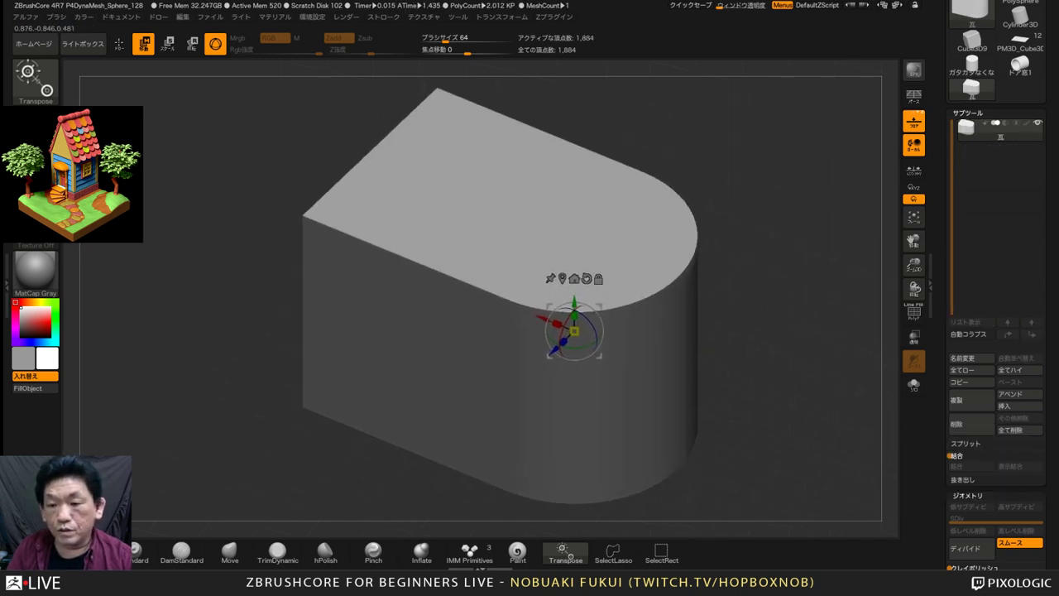
{"action": "left_click", "coordinate": [913, 336]}
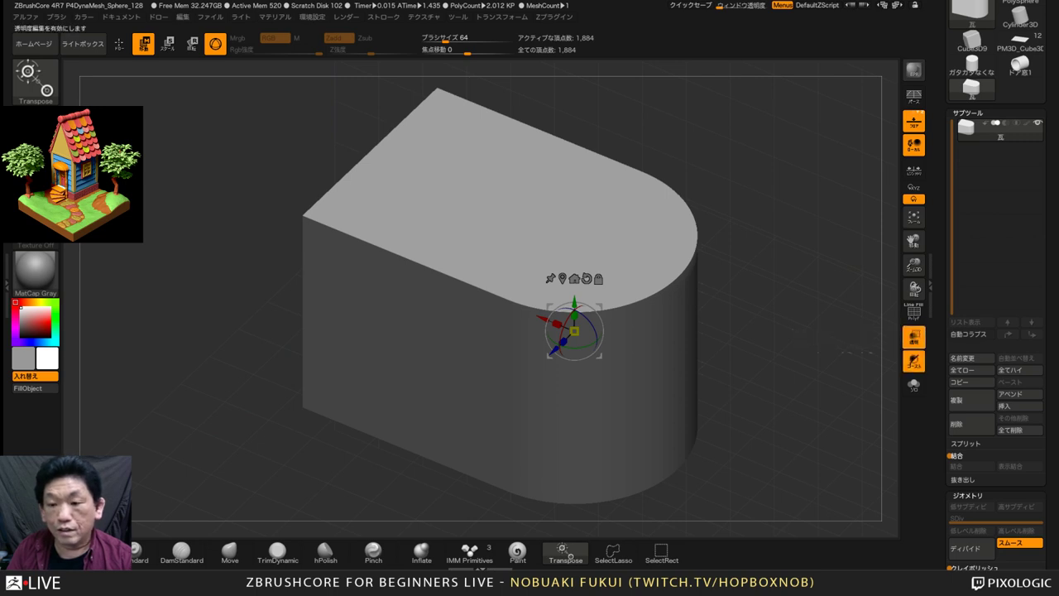
{"action": "left_click", "coordinate": [913, 311]}
{"action": "left_click_drag", "start_coordinate": [769, 395], "coordinate": [772, 385]}
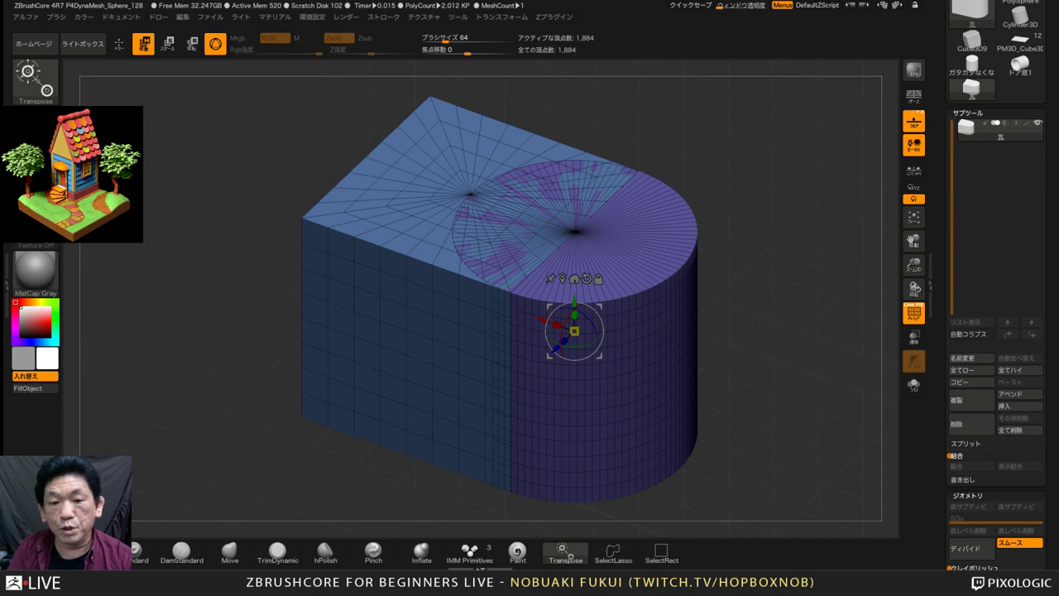
{"action": "left_click", "coordinate": [913, 310]}
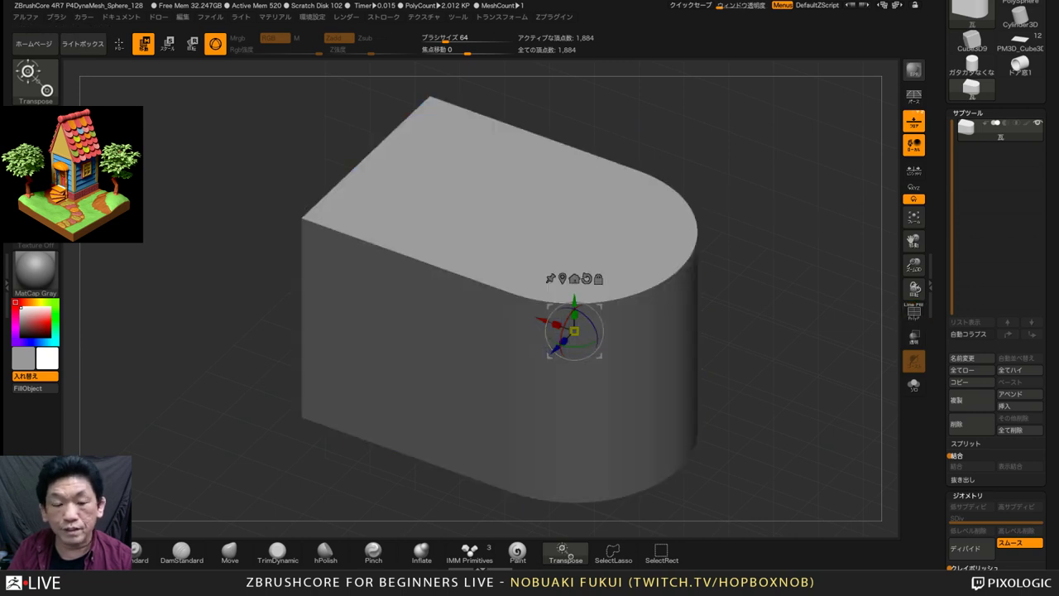
Try to flatten the 瓦 mesh to 0.25 of its height, and undo the scaling
{"action": "left_click_drag", "start_coordinate": [769, 396], "coordinate": [776, 386], "text": "shift"}
{"action": "left_click_drag", "start_coordinate": [575, 349], "coordinate": [574, 371]}
{"action": "key", "text": "ctrl+z"}
{"action": "left_click_drag", "start_coordinate": [574, 312], "coordinate": [574, 343]}
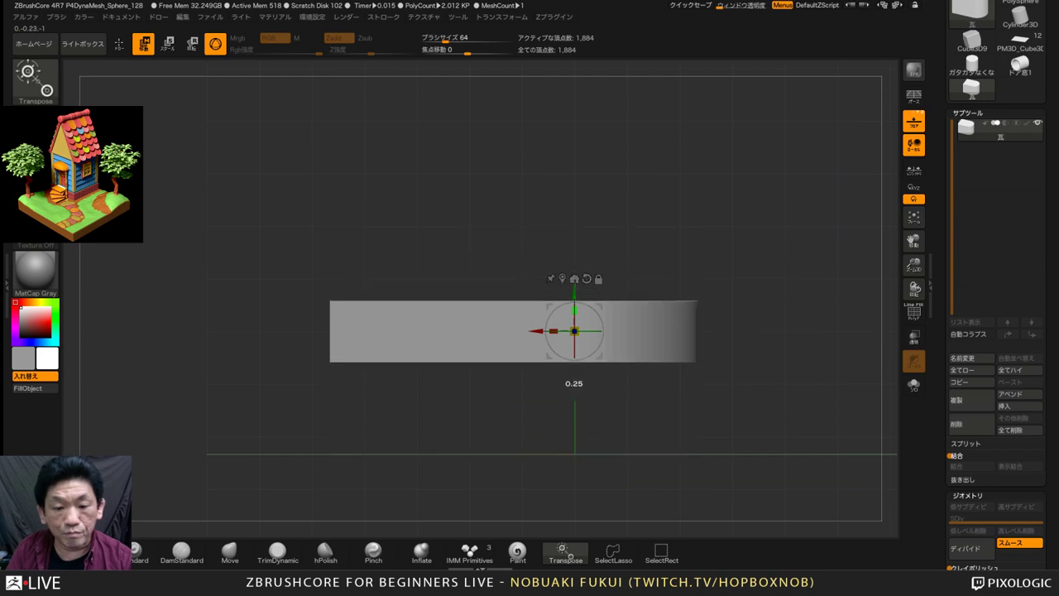
{"action": "left_click_drag", "start_coordinate": [769, 395], "coordinate": [729, 425]}
{"action": "key", "text": "ctrl+z"}
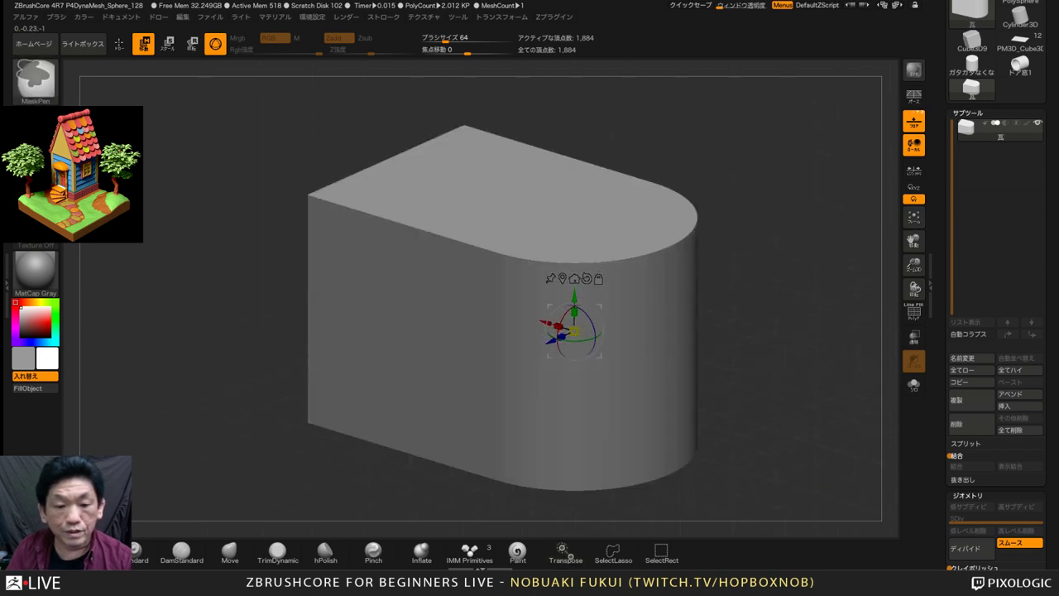
Flatten the 瓦 mesh along its vertical axis to 0.2 of its height
{"action": "left_click_drag", "start_coordinate": [574, 312], "coordinate": [574, 338]}
{"action": "left_click_drag", "start_coordinate": [574, 389], "coordinate": [575, 396]}
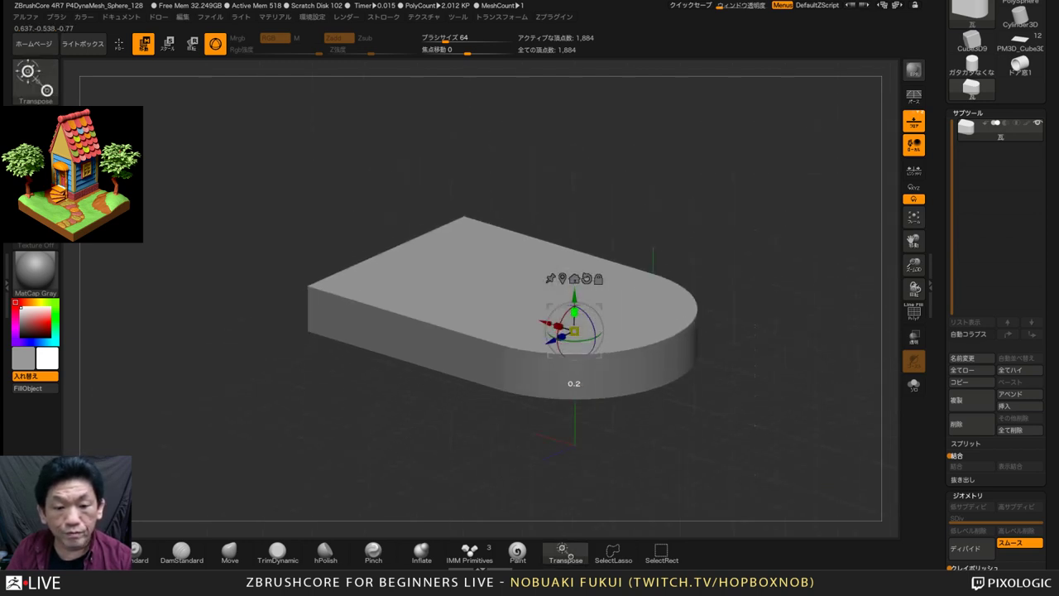
{"action": "mouse_move", "coordinate": [736, 424]}
{"action": "left_mouse_down"}
{"action": "mouse_move", "coordinate": [771, 394]}
{"action": "mouse_move", "coordinate": [732, 422]}
{"action": "left_mouse_up"}
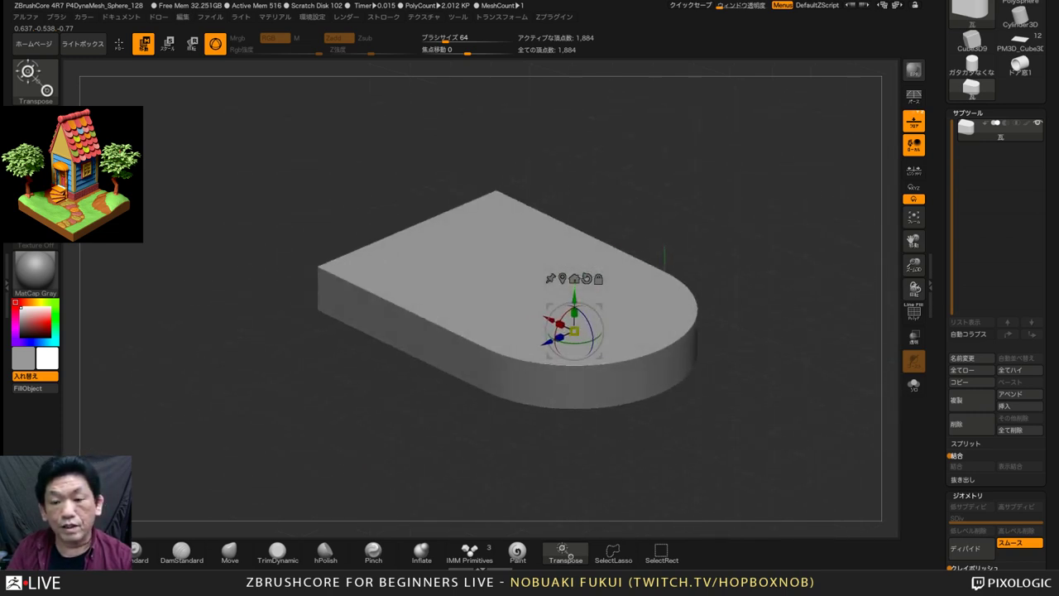
{"action": "left_click_drag", "start_coordinate": [534, 360], "coordinate": [488, 329]}
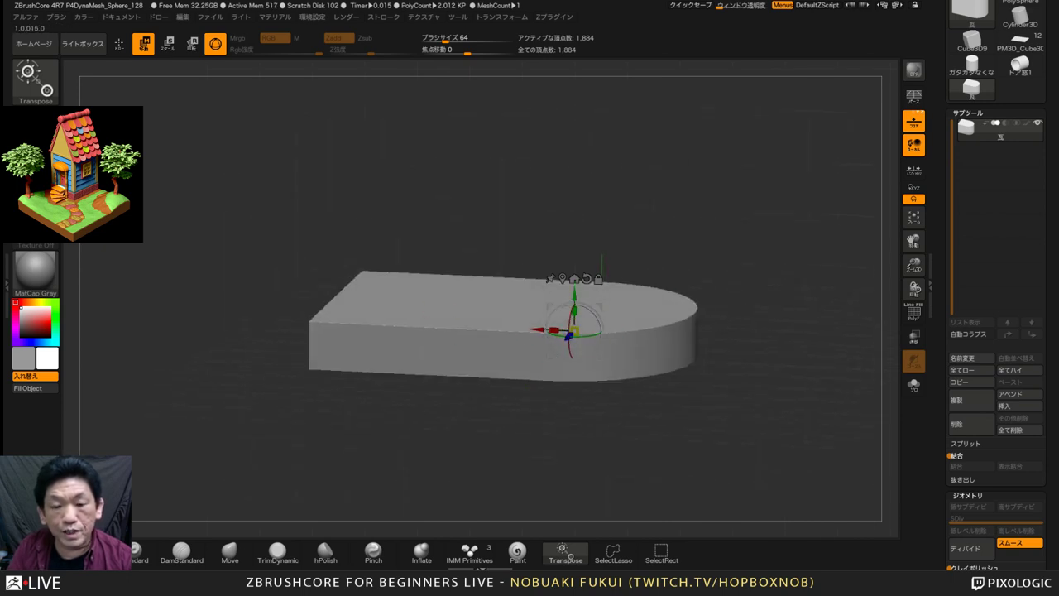
{"action": "left_click_drag", "start_coordinate": [662, 426], "coordinate": [657, 475]}
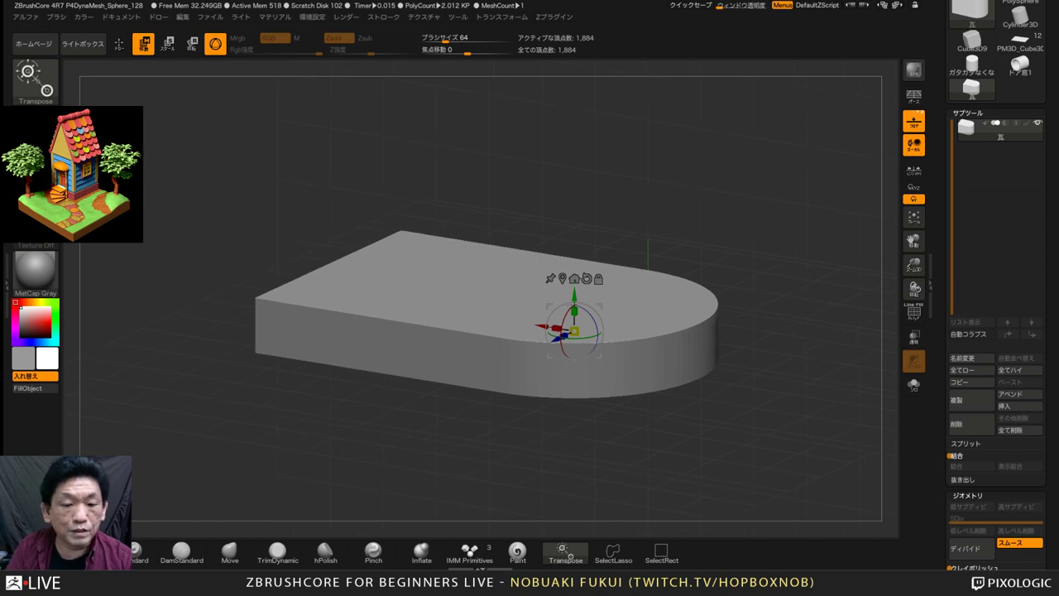
Relocate the gizmo to the middle of the tile's length and move the tile along X to centre it on the origin
{"action": "left_click_drag", "start_coordinate": [654, 459], "coordinate": [628, 476], "text": "shift"}
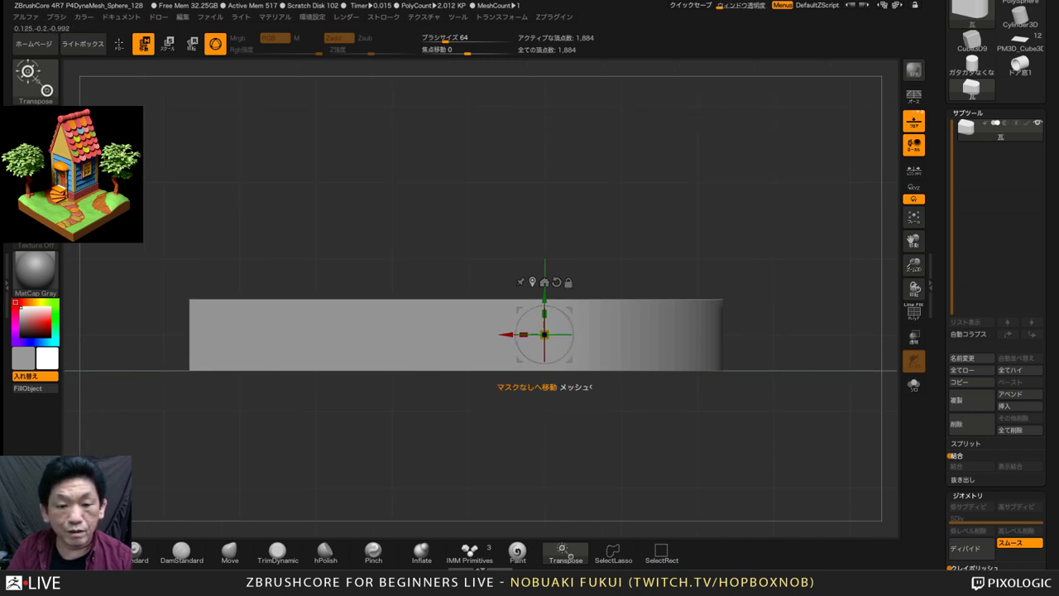
{"action": "left_click_drag", "start_coordinate": [501, 334], "coordinate": [413, 334], "text": "alt"}
{"action": "right_click_drag", "start_coordinate": [411, 335], "coordinate": [411, 335], "text": "ctrl"}
{"action": "left_click_drag", "start_coordinate": [411, 334], "coordinate": [503, 334]}
{"action": "right_click_drag", "start_coordinate": [501, 353], "coordinate": [447, 343]}
Try to bend the tile with the 重力 (Gravity) deformation, inspect its underside and wireframe, and undo the deformation
{"action": "left_click_drag", "start_coordinate": [1051, 529], "coordinate": [1050, 90]}
{"action": "scroll", "coordinate": [996, 248], "scroll_direction": "down", "scroll_amount": 1}
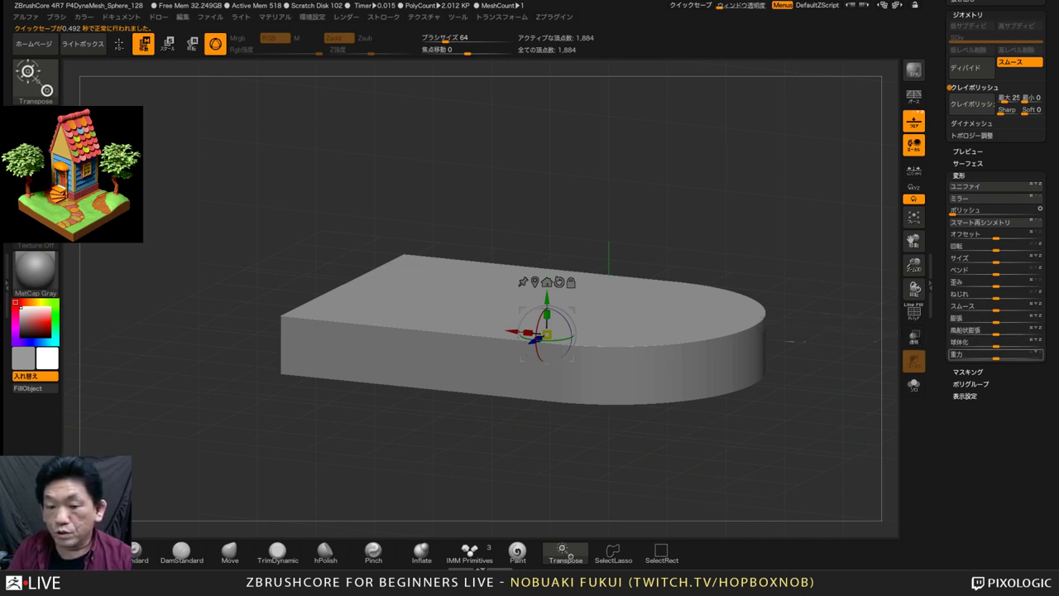
{"action": "left_click_drag", "start_coordinate": [996, 355], "coordinate": [984, 356]}
{"action": "left_click_drag", "start_coordinate": [827, 398], "coordinate": [842, 447]}
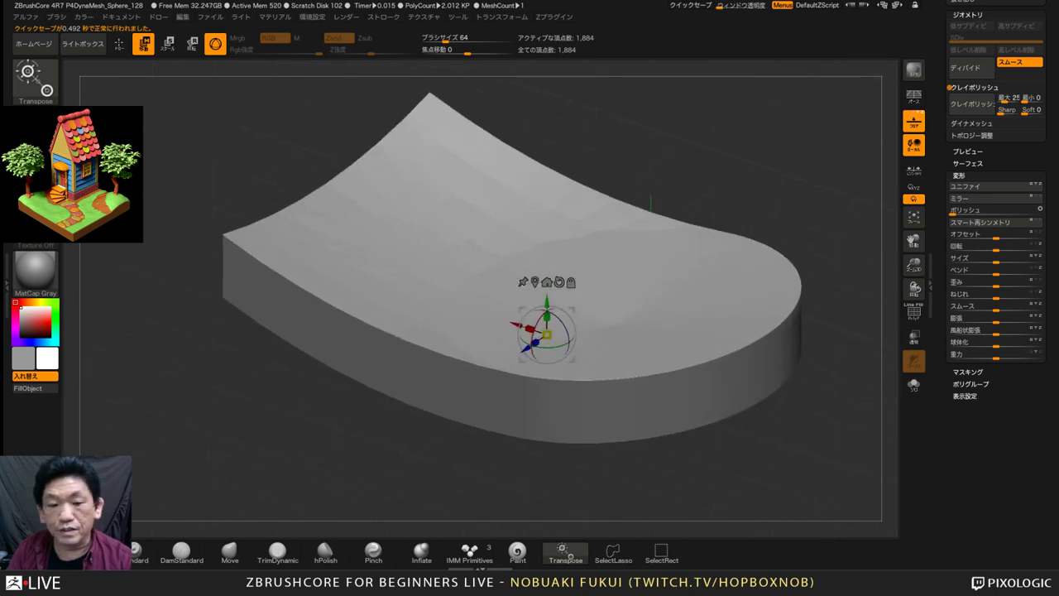
{"action": "left_click_drag", "start_coordinate": [633, 480], "coordinate": [622, 307]}
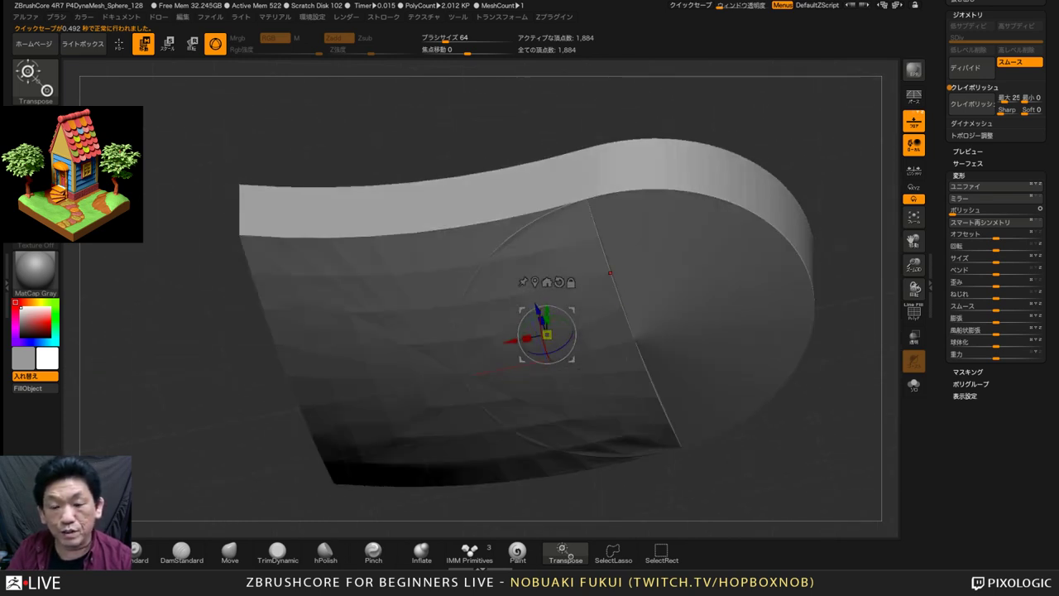
{"action": "left_click", "coordinate": [913, 312]}
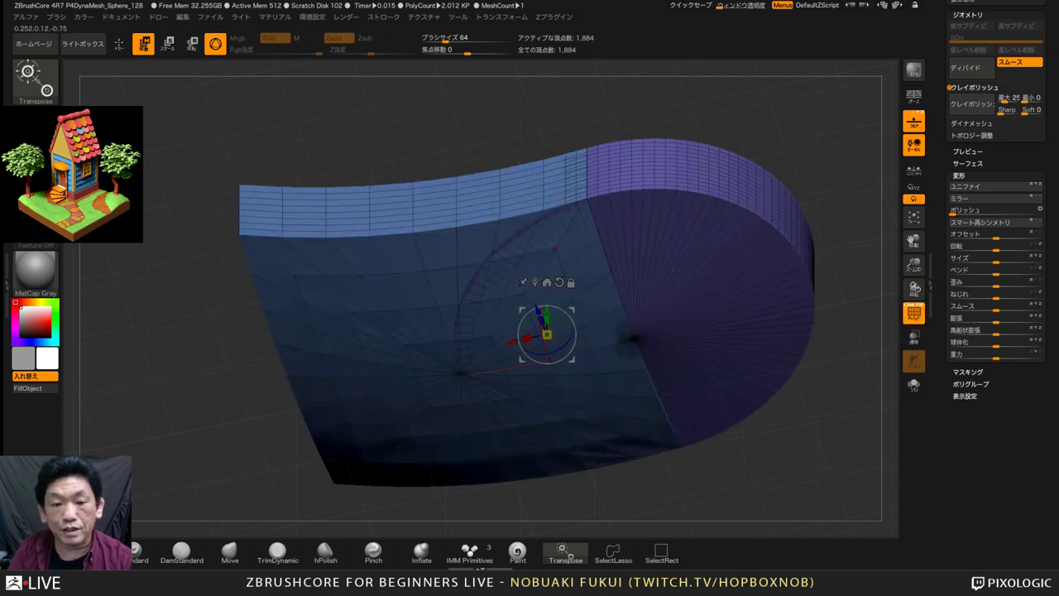
{"action": "right_click_drag", "start_coordinate": [685, 190], "coordinate": [673, 235]}
{"action": "left_click", "coordinate": [914, 313]}
{"action": "right_click_drag", "start_coordinate": [658, 195], "coordinate": [649, 277]}
{"action": "key", "text": "ctrl+z"}
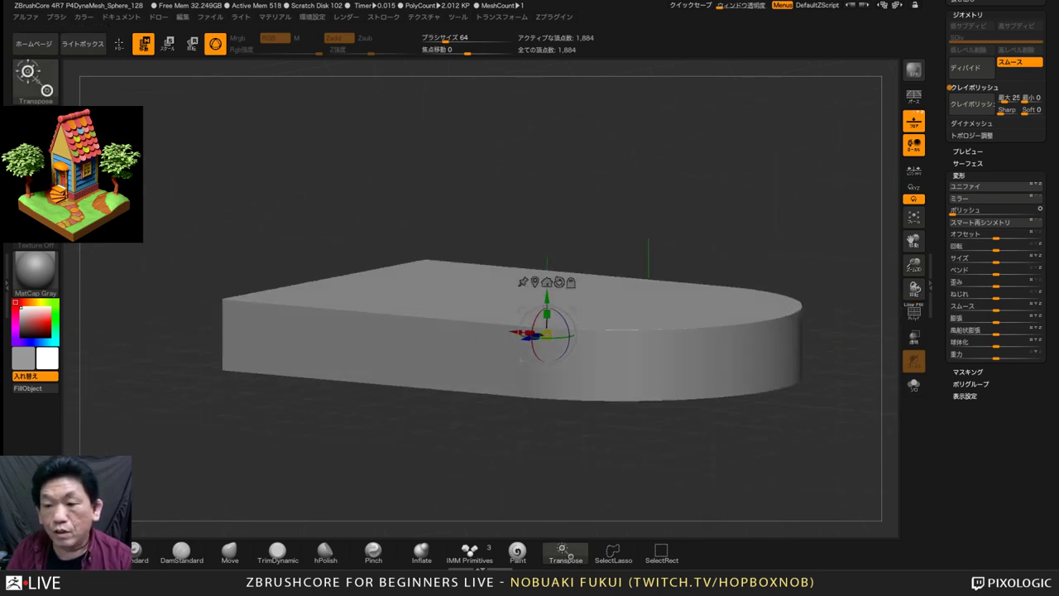
Try to remesh the tile with DynaMesh at resolution 128 while viewing its wireframe, and undo it
{"action": "left_click_drag", "start_coordinate": [942, 138], "coordinate": [920, 385]}
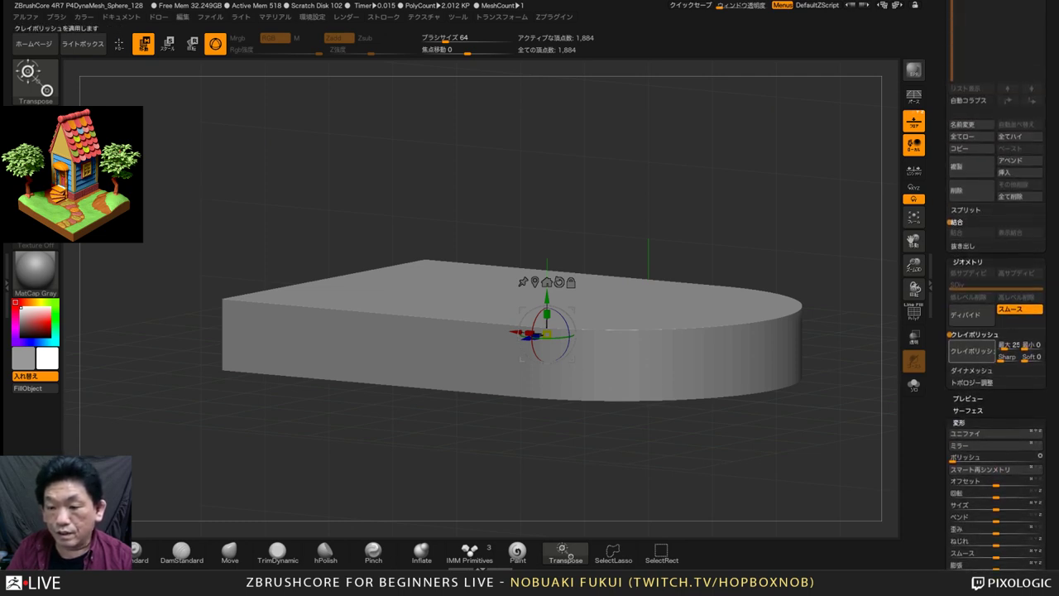
{"action": "left_click", "coordinate": [970, 371]}
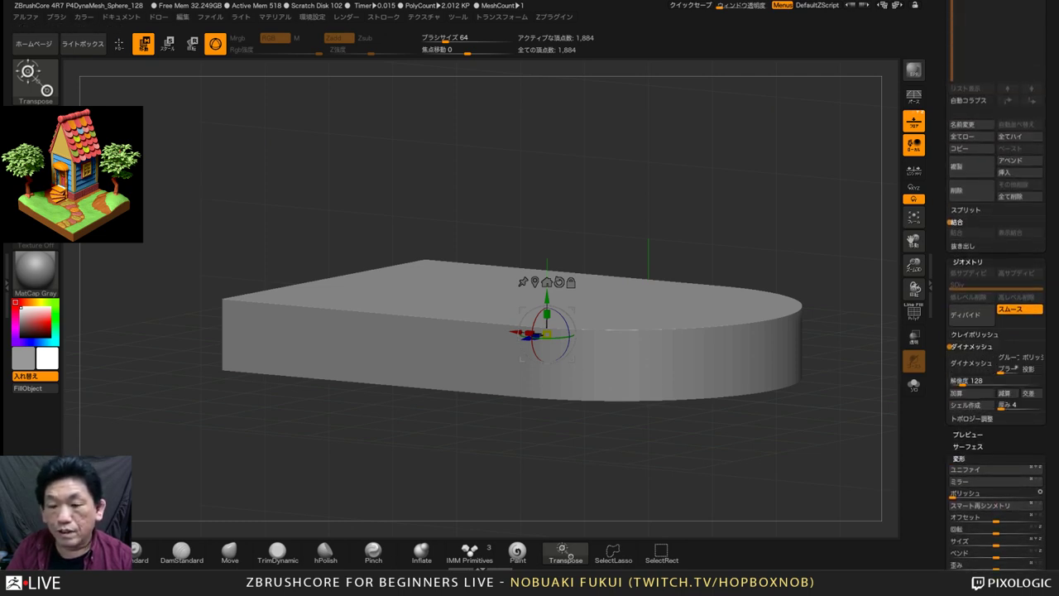
{"action": "left_click", "coordinate": [914, 311]}
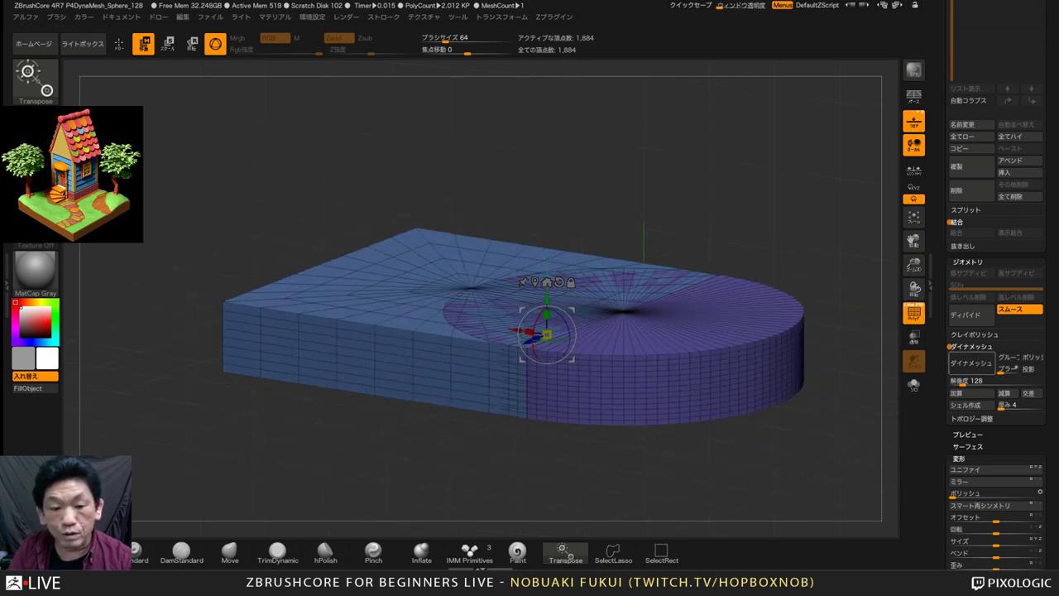
{"action": "left_click", "coordinate": [970, 363]}
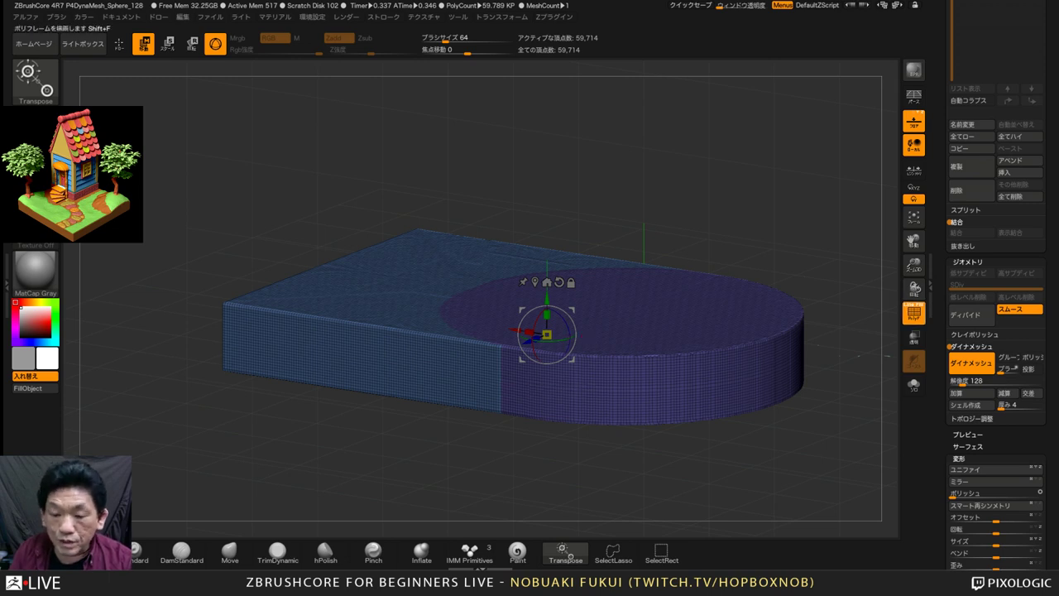
{"action": "key", "text": "ctrl+z"}
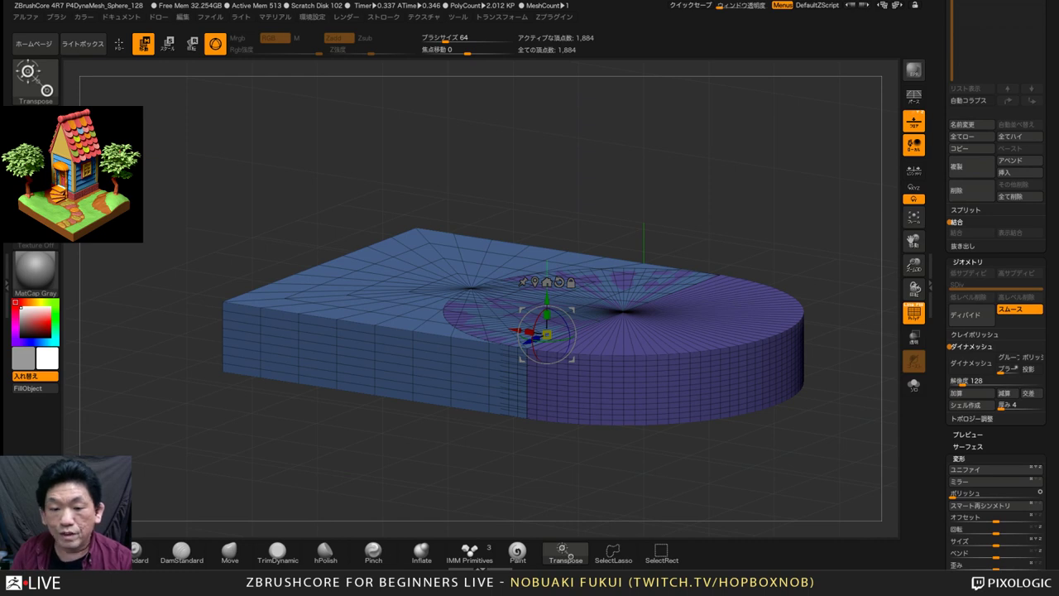
Scale the whole tile down uniformly so it is much smaller relative to the grid
{"action": "left_click_drag", "start_coordinate": [662, 480], "coordinate": [695, 459], "text": "shift"}
{"action": "left_click_drag", "start_coordinate": [547, 334], "coordinate": [471, 377]}
{"action": "left_click_drag", "start_coordinate": [695, 447], "coordinate": [633, 517]}
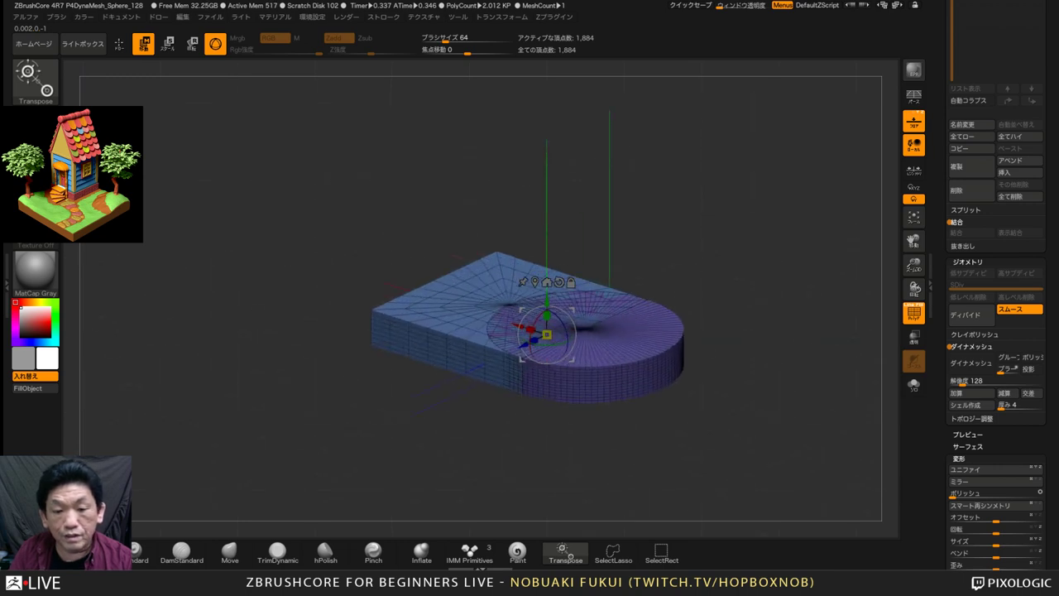
{"action": "left_click_drag", "start_coordinate": [632, 475], "coordinate": [666, 504]}
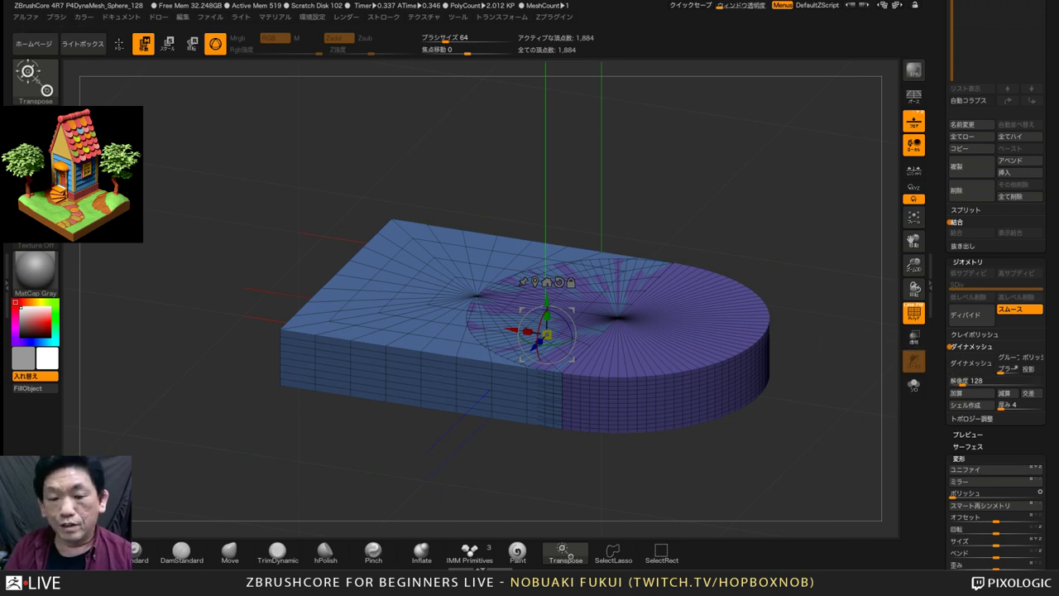
Remesh the reduced tile with DynaMesh at resolution 128 and turn off its wireframe display
{"action": "left_click_drag", "start_coordinate": [867, 170], "coordinate": [844, 160]}
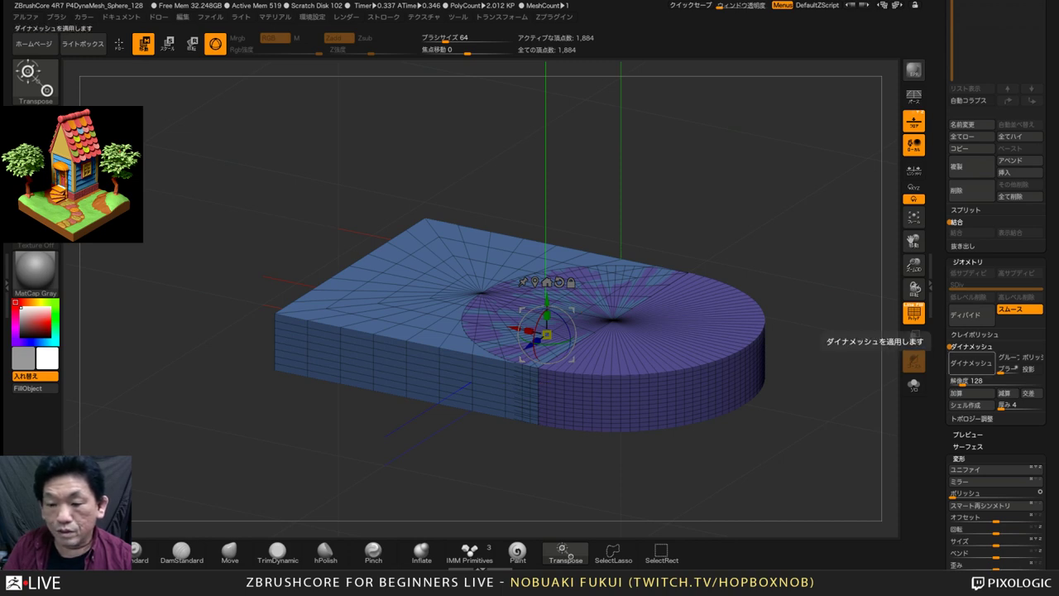
{"action": "left_click", "coordinate": [970, 363]}
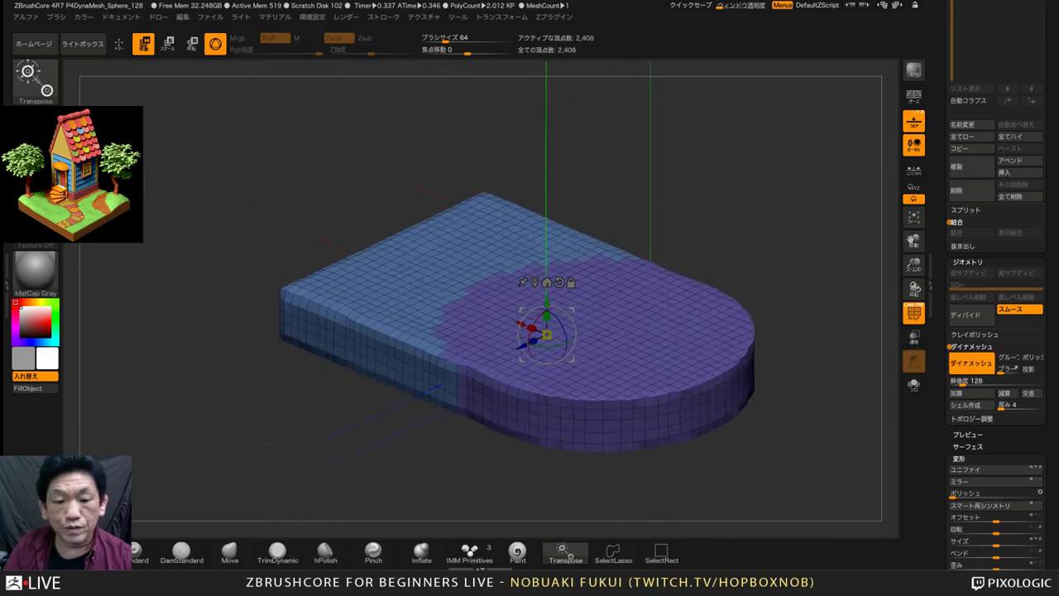
{"action": "left_click", "coordinate": [913, 312]}
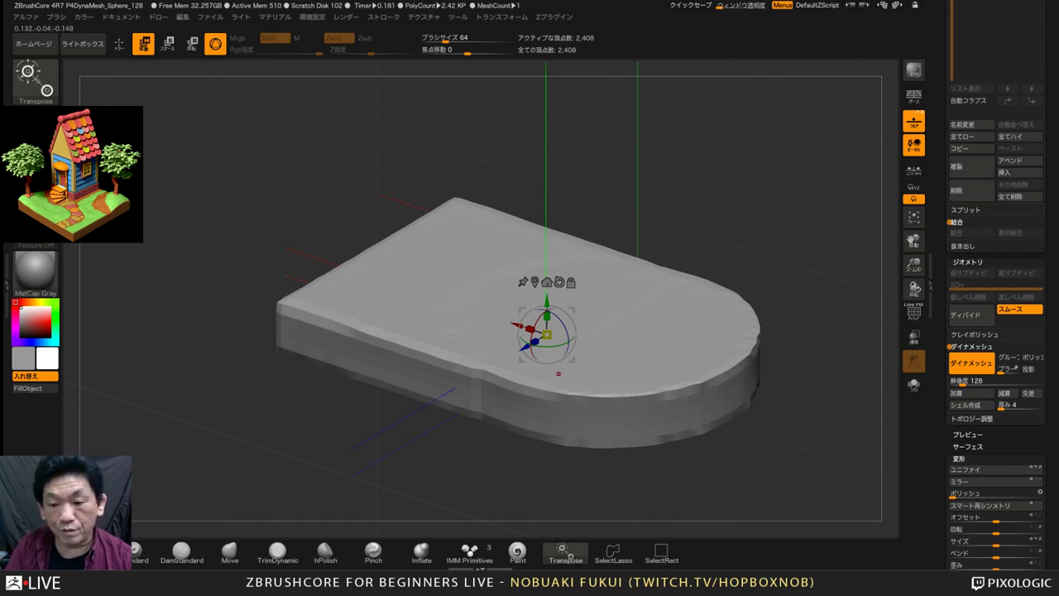
Apply ClayPolish to the remeshed tile to smooth its surfaces and round its edges
{"action": "left_click_drag", "start_coordinate": [794, 430], "coordinate": [778, 447], "text": "shift"}
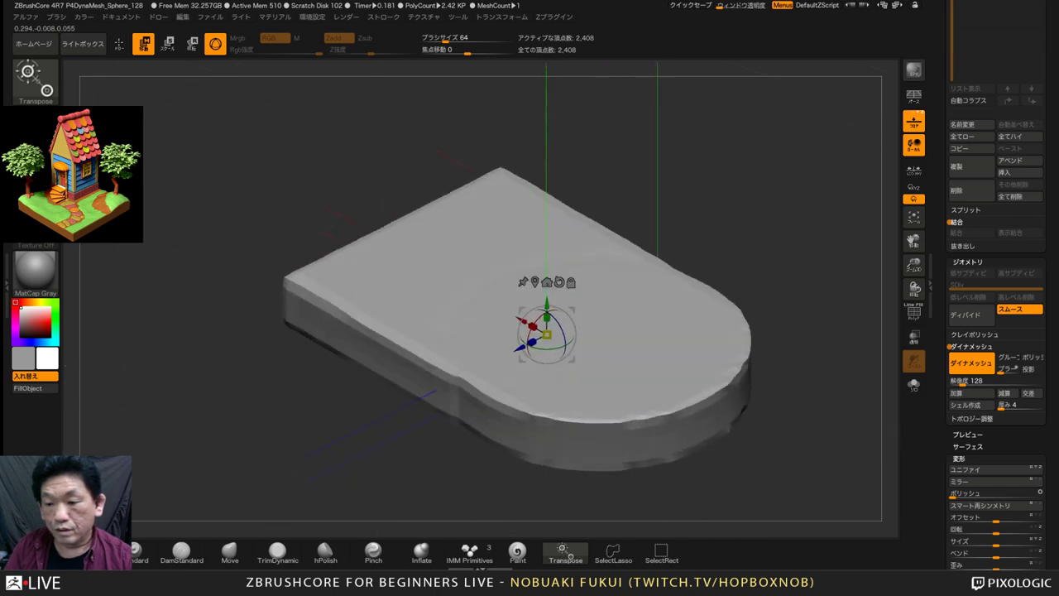
{"action": "left_click", "coordinate": [974, 334]}
{"action": "left_click", "coordinate": [972, 350]}
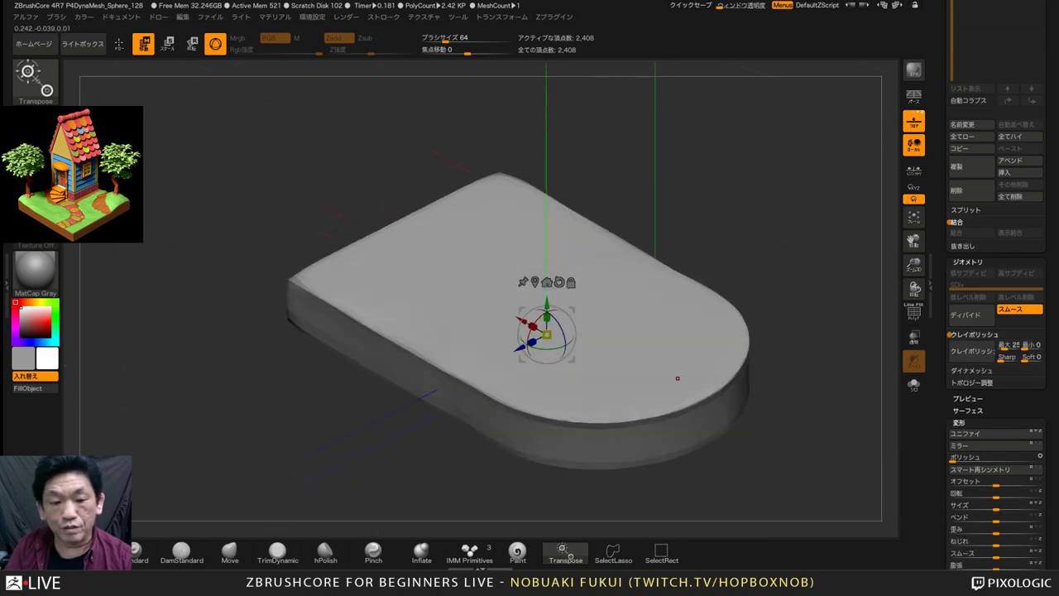
Undo the last ClayPolish on the tile and apply ClayPolish once more
{"action": "key", "text": "ctrl+z"}
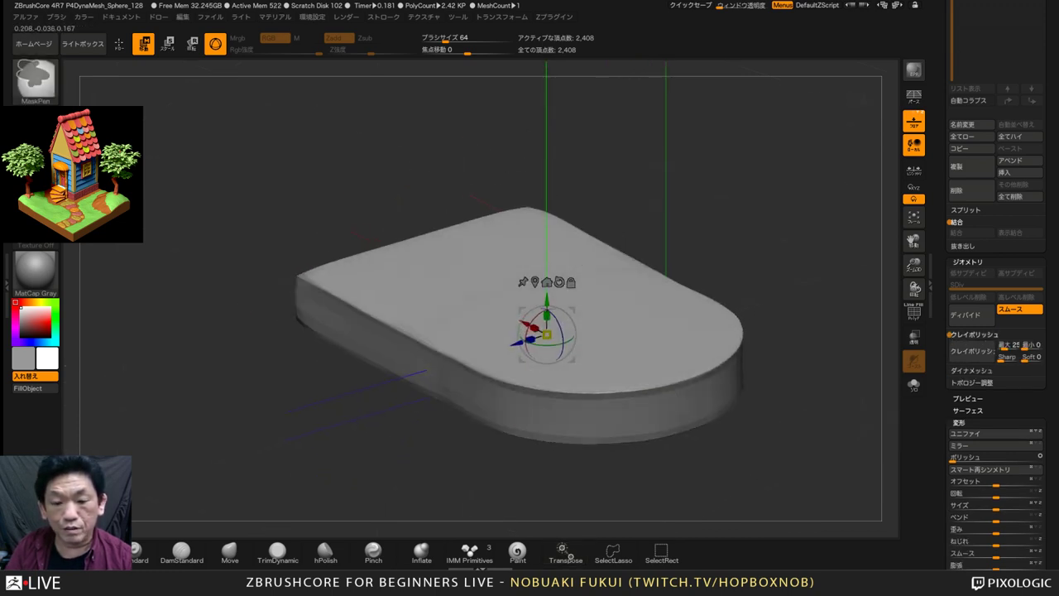
{"action": "left_click", "coordinate": [973, 351]}
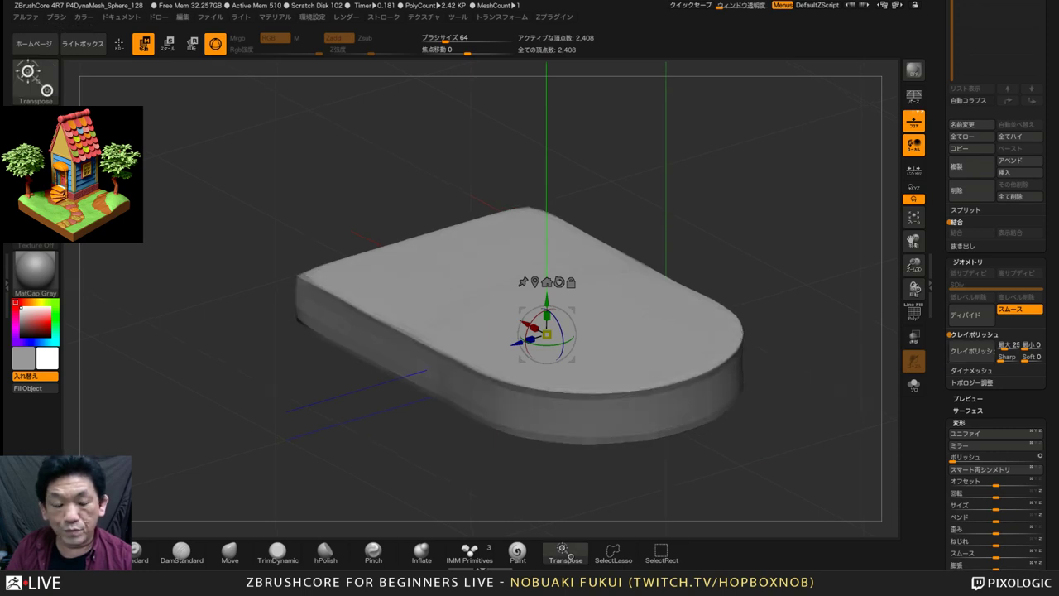
{"action": "left_click_drag", "start_coordinate": [815, 397], "coordinate": [852, 355]}
Bend the tile with the Gravity deformation from a side view so both ends curve gently upward, redoing the first attempt
{"action": "scroll", "coordinate": [996, 331], "scroll_direction": "down", "scroll_amount": 5}
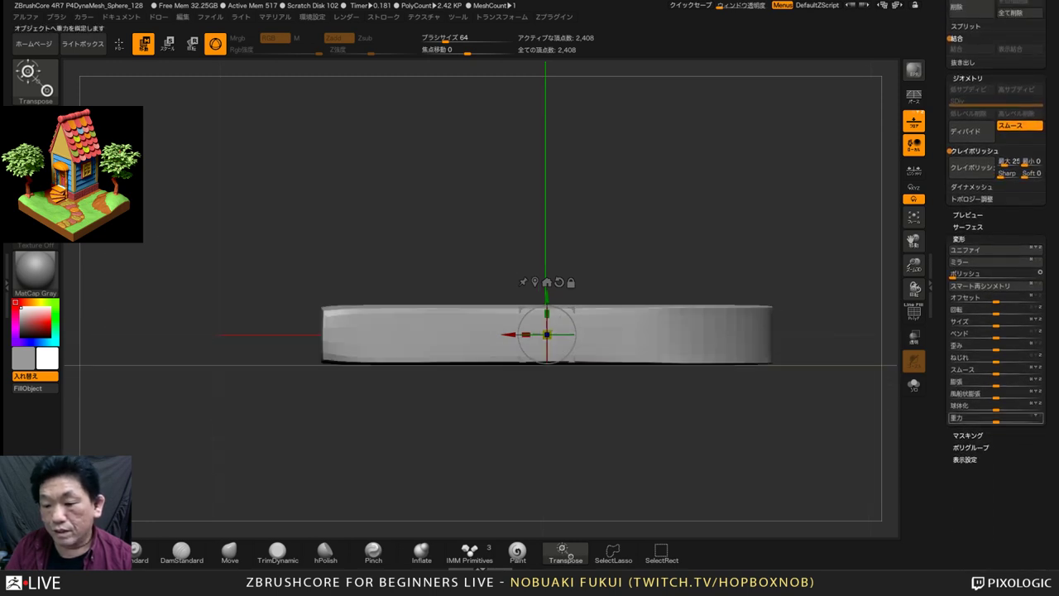
{"action": "left_click_drag", "start_coordinate": [996, 417], "coordinate": [968, 417]}
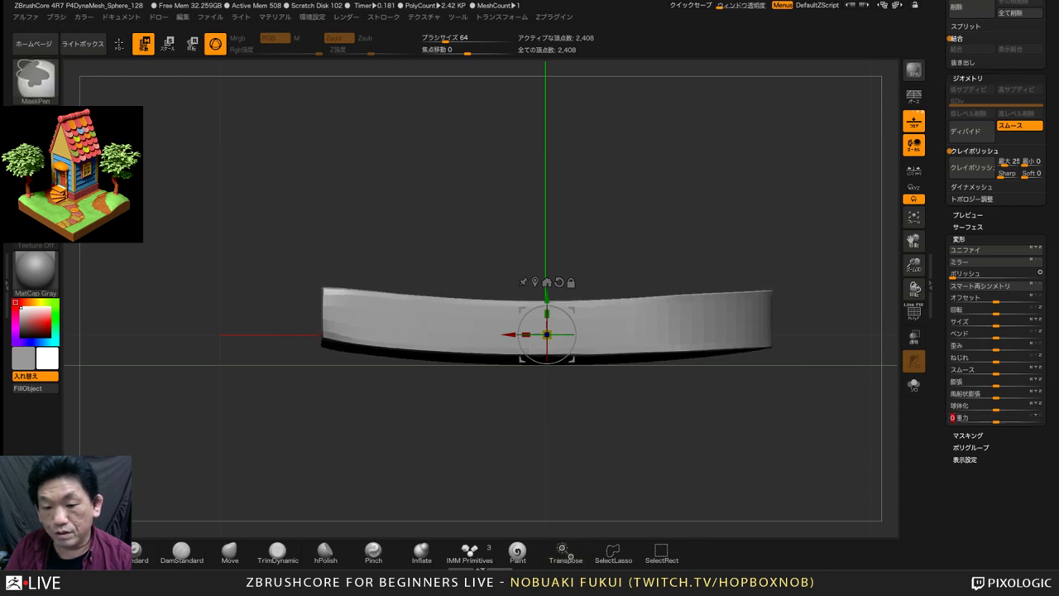
{"action": "key", "text": "ctrl+z"}
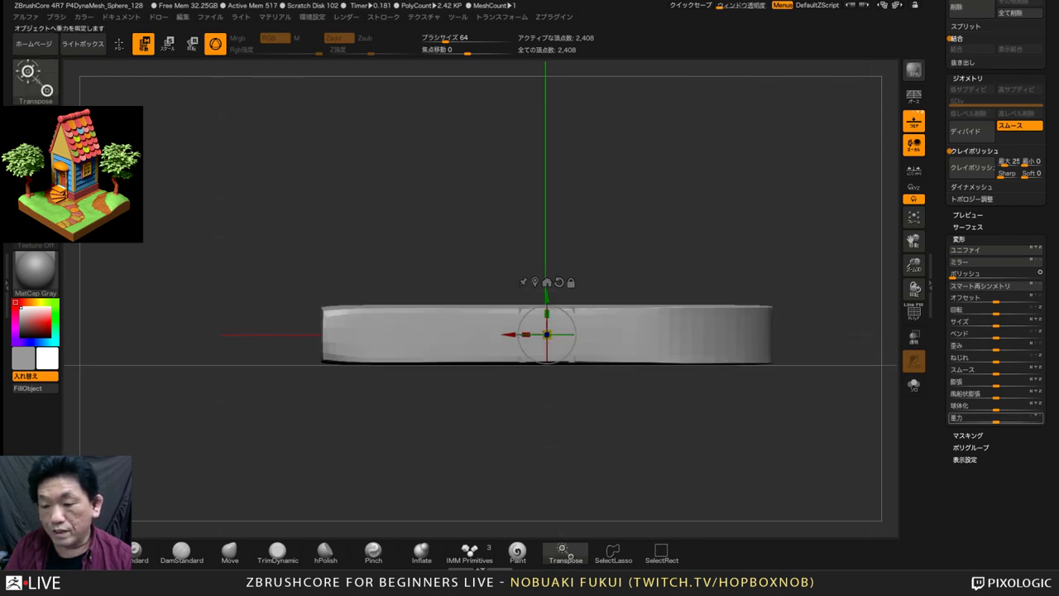
{"action": "left_click_drag", "start_coordinate": [997, 418], "coordinate": [972, 418]}
{"action": "left_click_drag", "start_coordinate": [827, 430], "coordinate": [767, 441]}
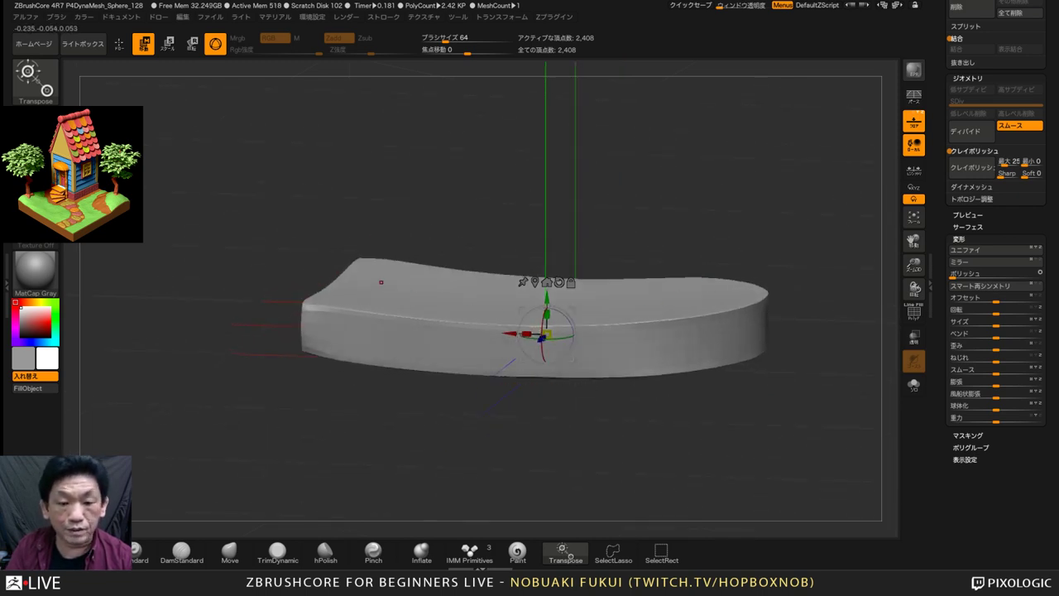
{"action": "left_click_drag", "start_coordinate": [686, 303], "coordinate": [575, 267]}
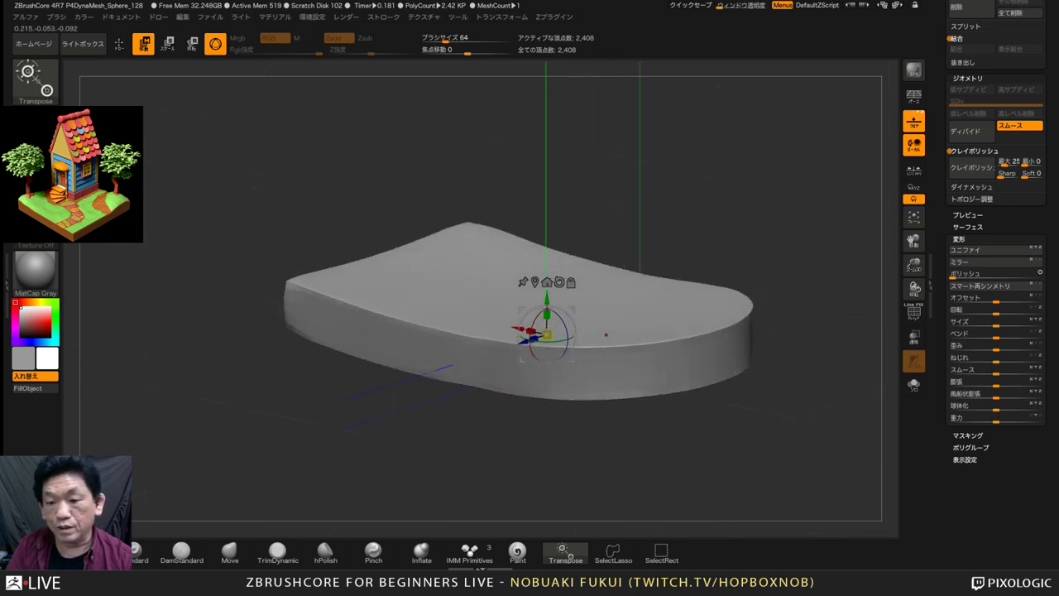
{"action": "left_click_drag", "start_coordinate": [770, 447], "coordinate": [779, 472], "text": "alt"}
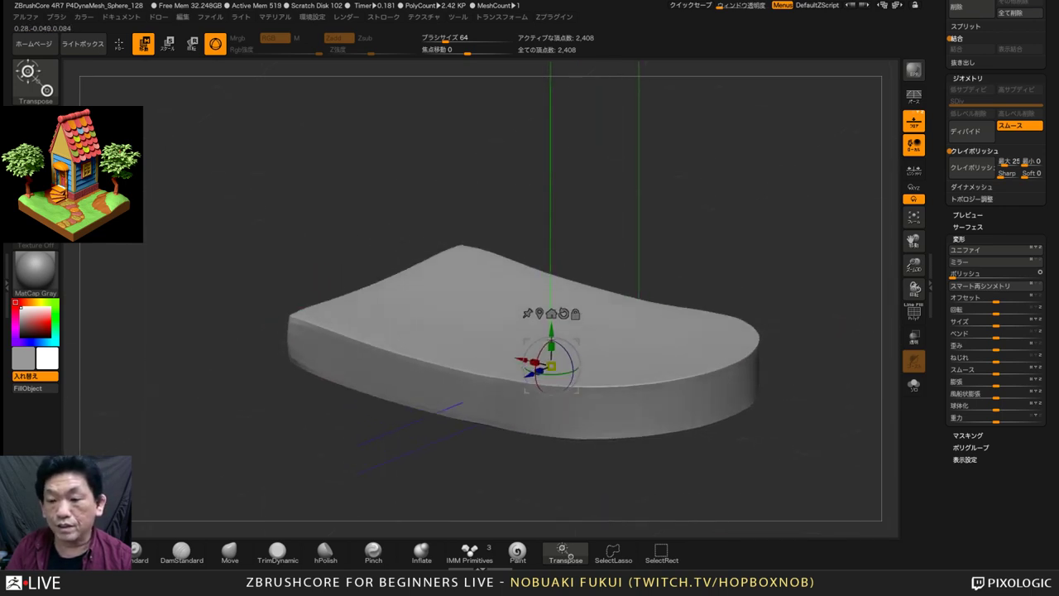
Switch back to the house model with its 12 subtools, frame it and isolate the flat roof plate
{"action": "left_click_drag", "start_coordinate": [1026, 225], "coordinate": [1026, 389]}
{"action": "left_click_drag", "start_coordinate": [802, 451], "coordinate": [764, 446], "text": "alt"}
{"action": "scroll", "coordinate": [996, 331], "scroll_direction": "up", "scroll_amount": 10}
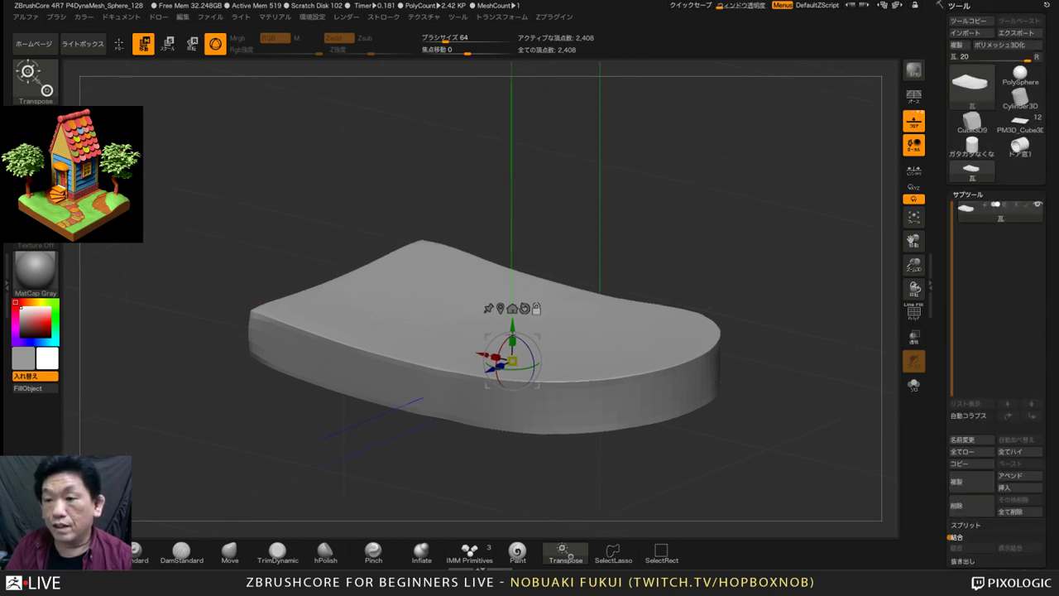
{"action": "left_click", "coordinate": [971, 170]}
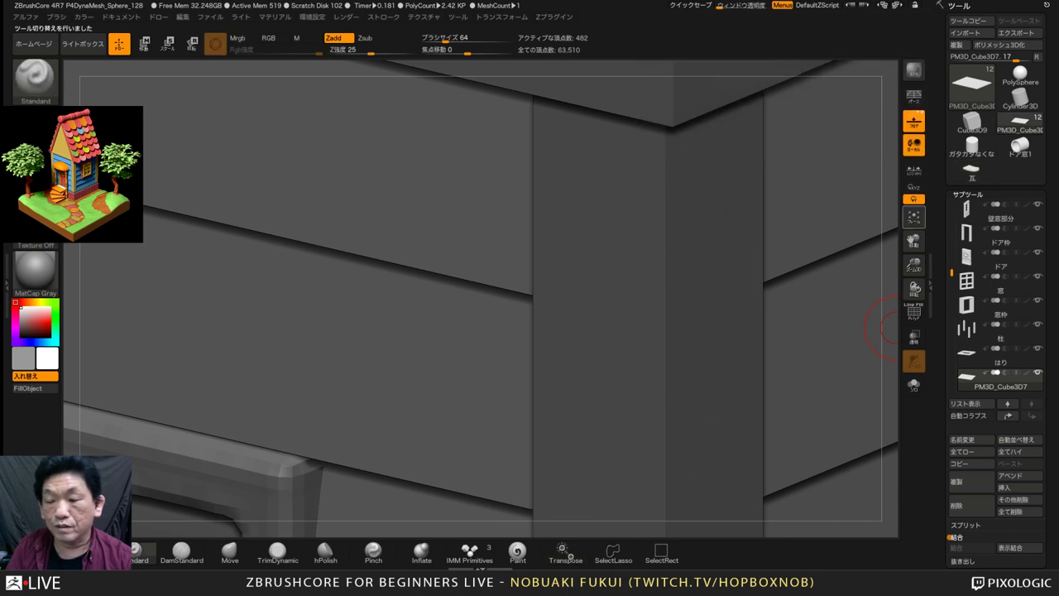
{"action": "left_click", "coordinate": [913, 217]}
{"action": "left_click_drag", "start_coordinate": [838, 249], "coordinate": [815, 247], "text": "alt"}
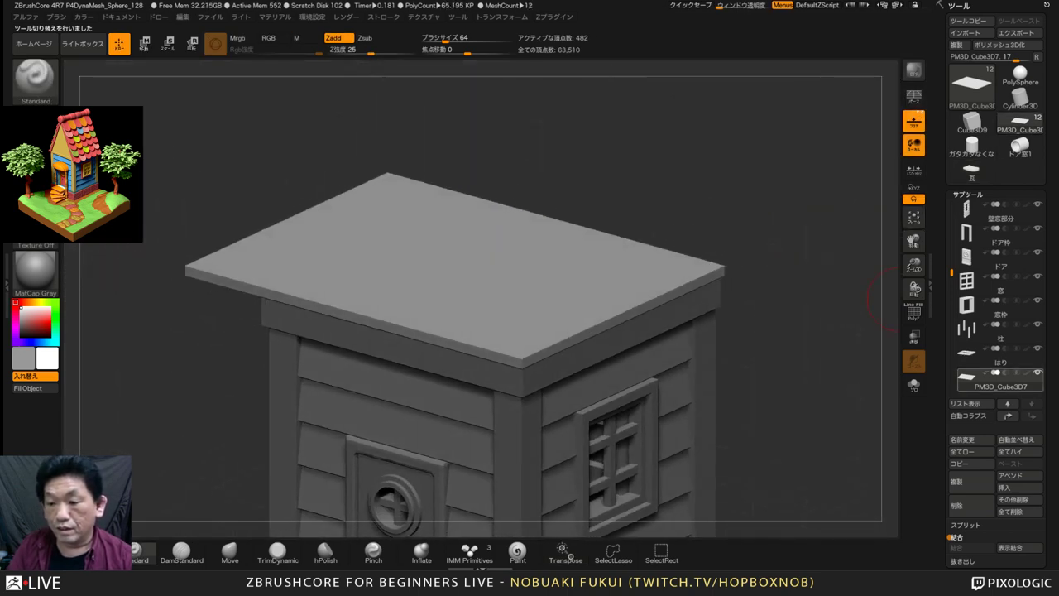
{"action": "left_click", "coordinate": [913, 383]}
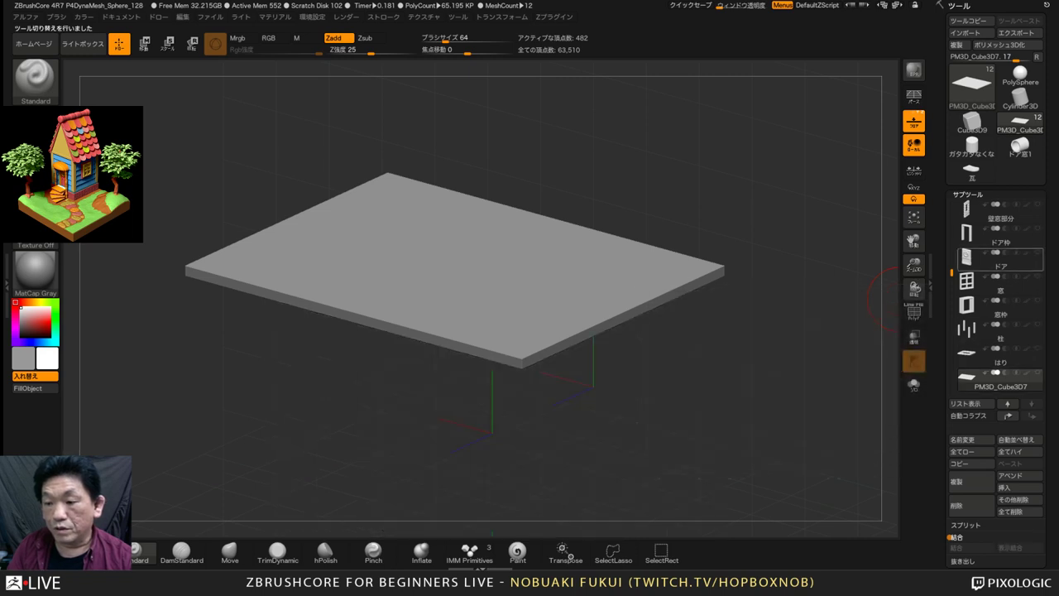
{"action": "left_click_drag", "start_coordinate": [754, 400], "coordinate": [771, 407]}
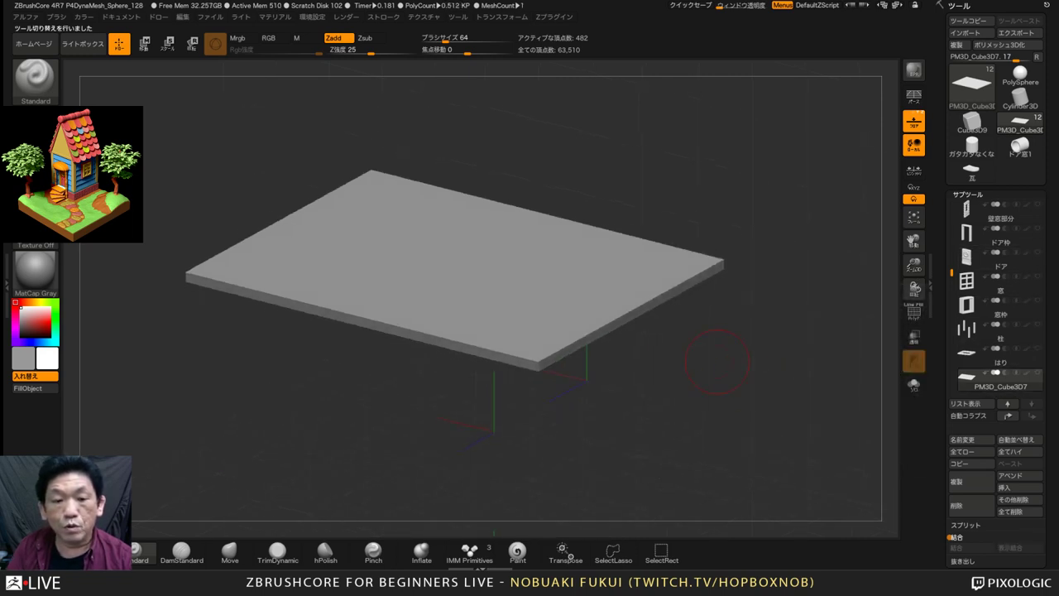
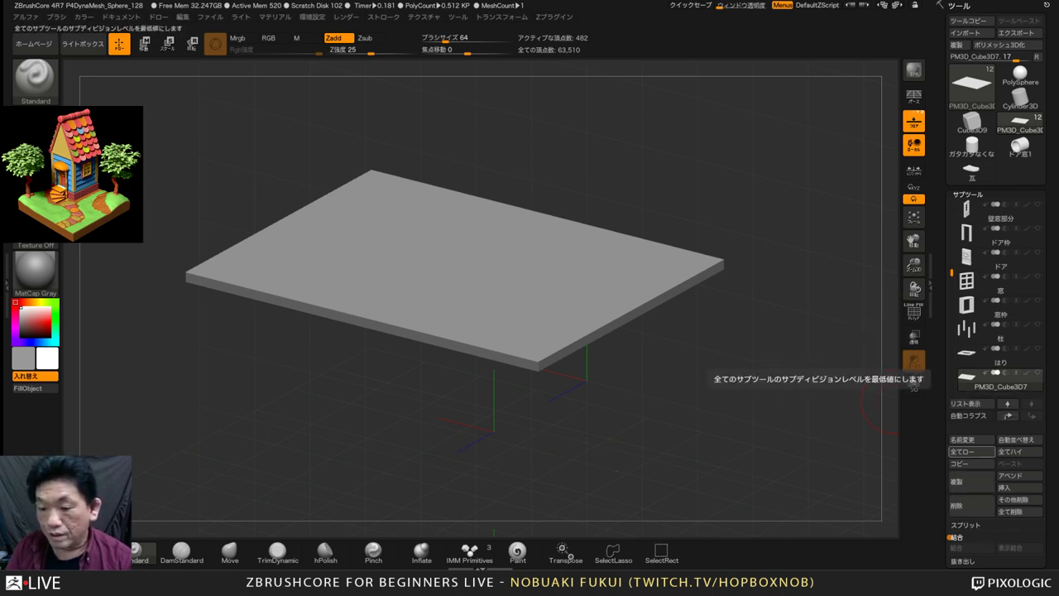
Rename the roof plate subtool as 屋根 and quick-save the project
{"action": "left_click", "coordinate": [971, 439]}
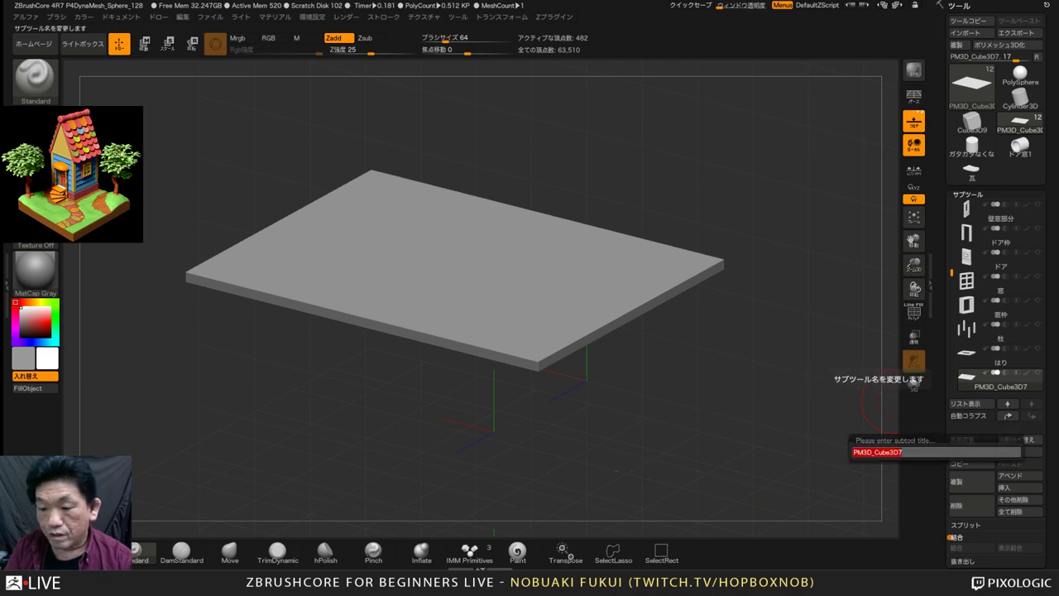
{"action": "key", "text": "BackSpace"}
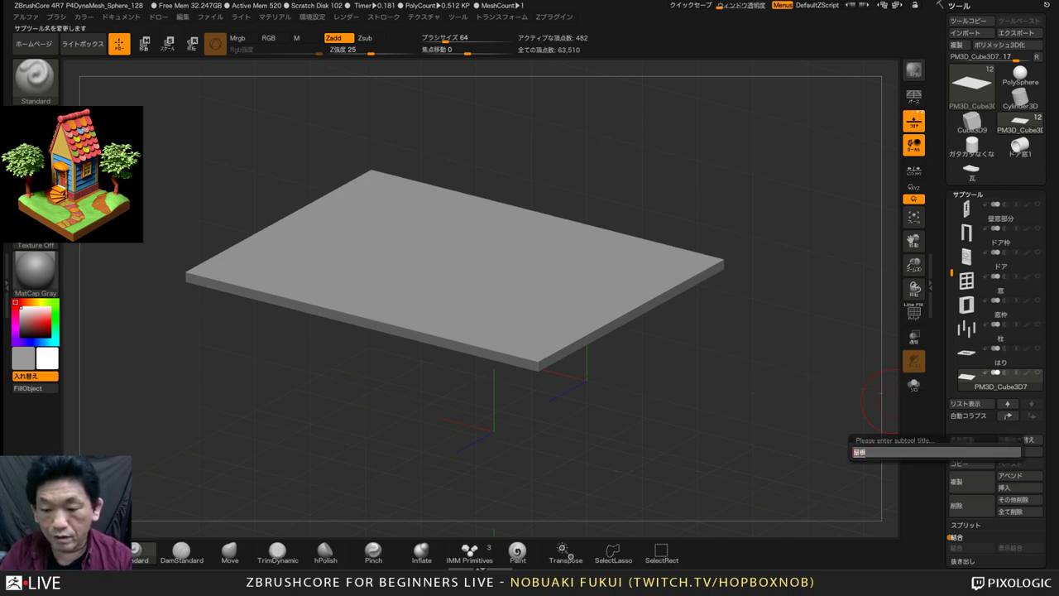
{"action": "type", "text": "屋根"}
{"action": "key", "text": "Return"}
{"action": "key", "text": "Return"}
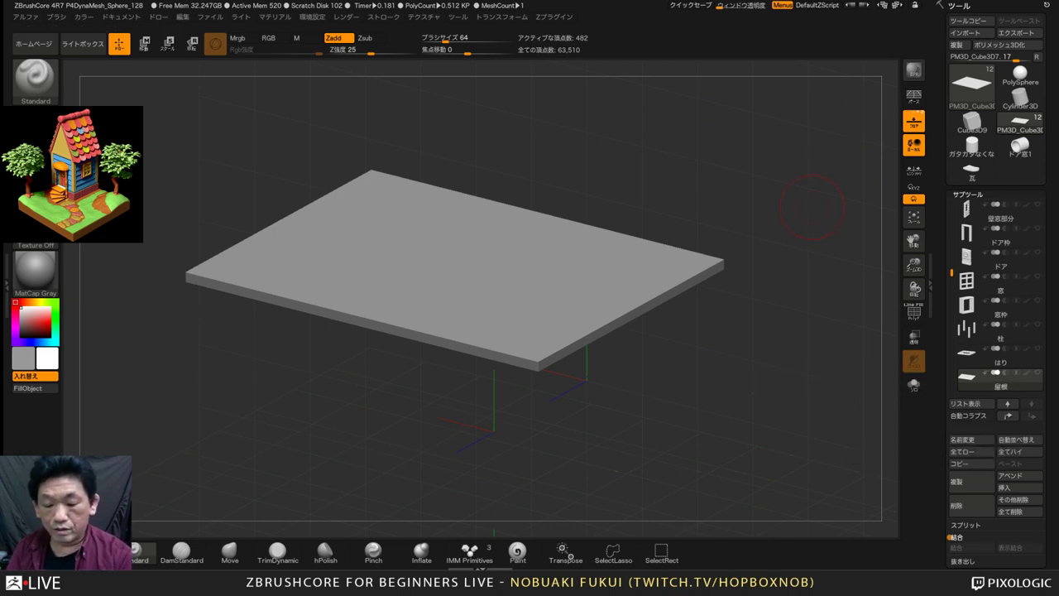
{"action": "key", "text": "9"}
{"action": "left_click_drag", "start_coordinate": [799, 356], "coordinate": [807, 406], "text": "alt"}
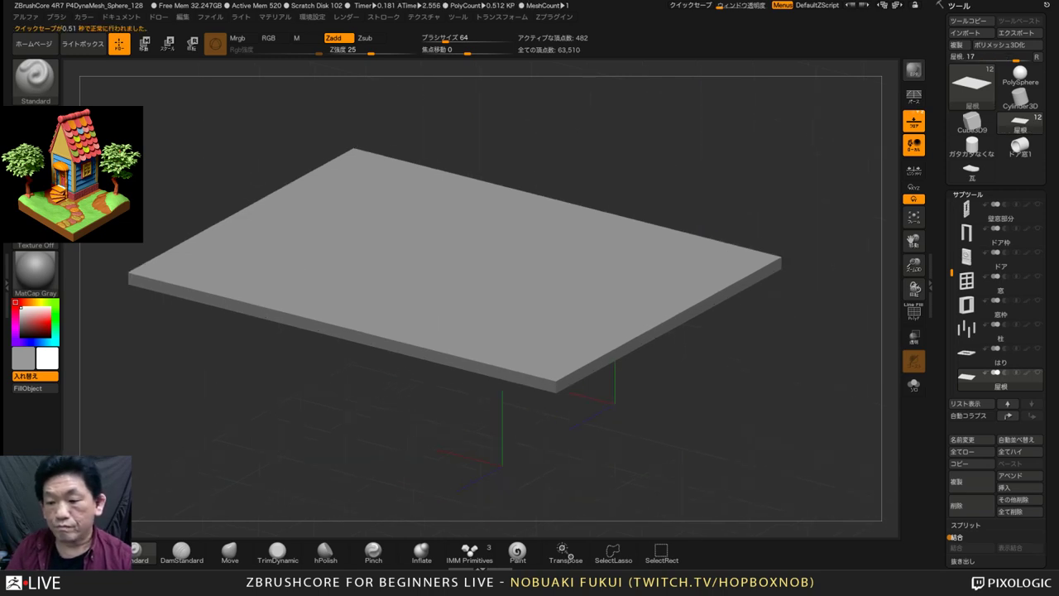
Insert the 瓦 tile as a subtool below 屋根, make it active and show the roof plate with it from the side
{"action": "left_click", "coordinate": [1007, 487]}
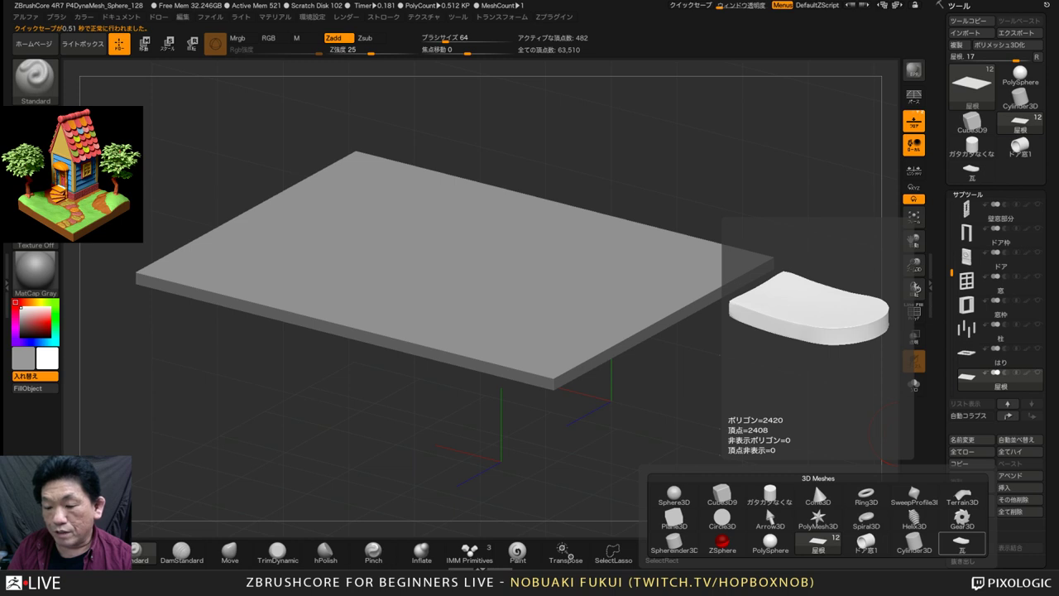
{"action": "left_click", "coordinate": [962, 542]}
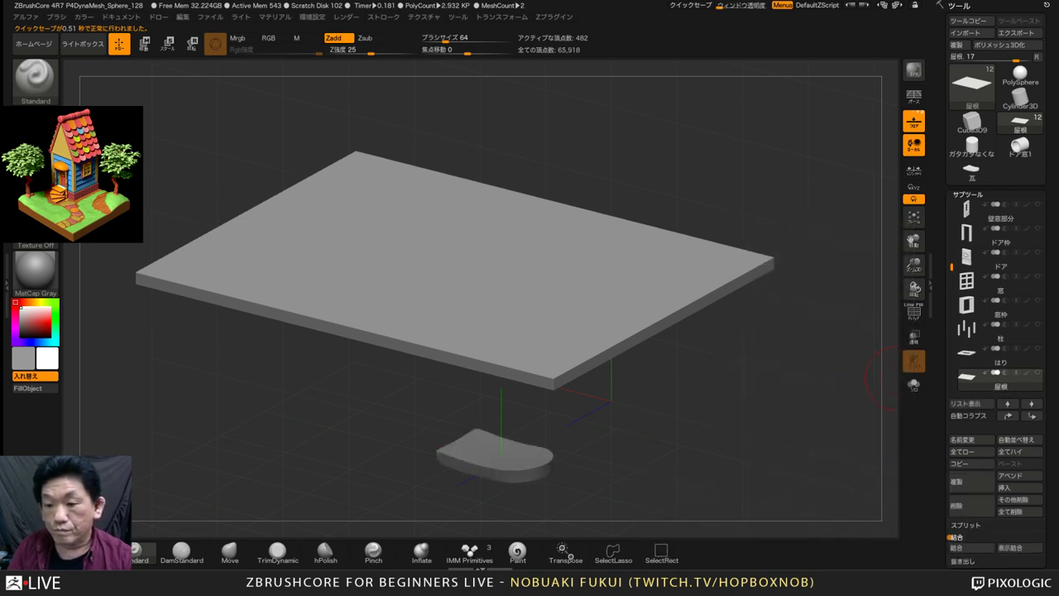
{"action": "key", "text": "Down"}
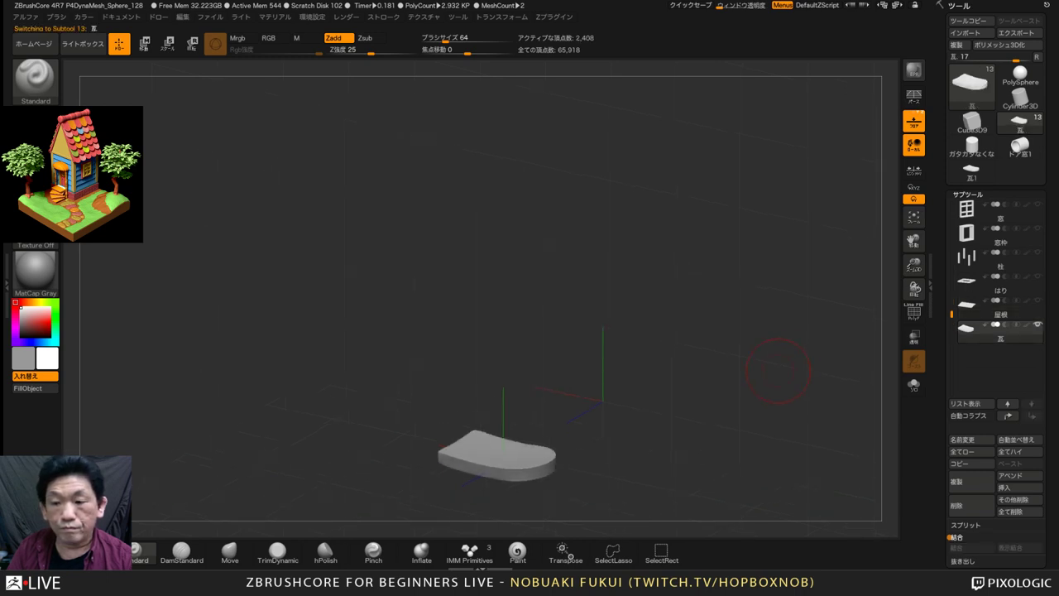
{"action": "left_click", "coordinate": [1037, 301]}
{"action": "left_click_drag", "start_coordinate": [769, 388], "coordinate": [756, 383], "text": "shift"}
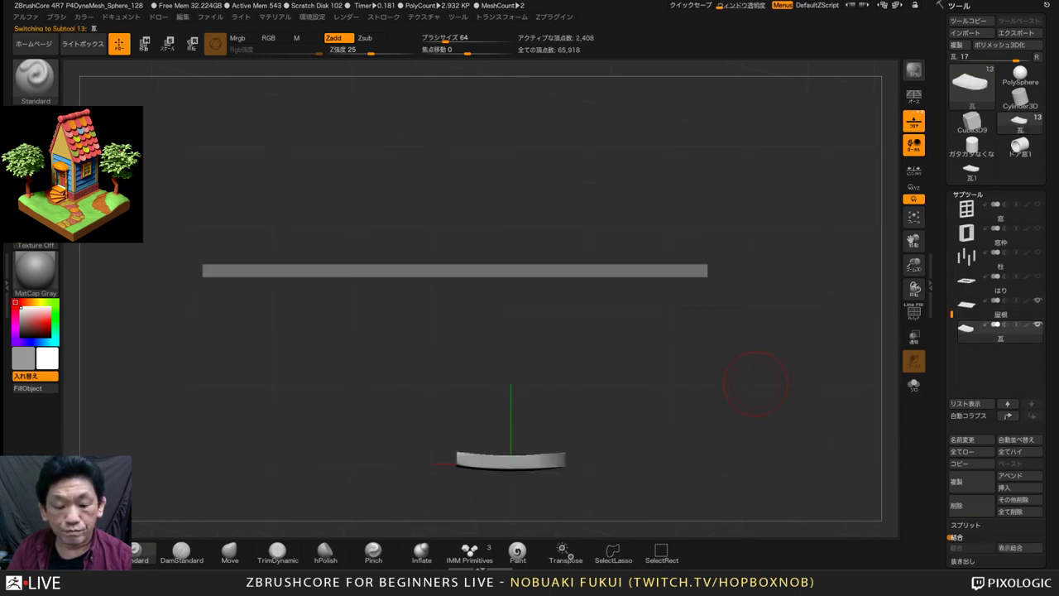
Move the tile onto the end of the roof plate and tilt it 10 degrees so its rounded end rises
{"action": "key", "text": "w"}
{"action": "left_click_drag", "start_coordinate": [510, 459], "coordinate": [650, 258]}
{"action": "left_click_drag", "start_coordinate": [770, 364], "coordinate": [769, 463]}
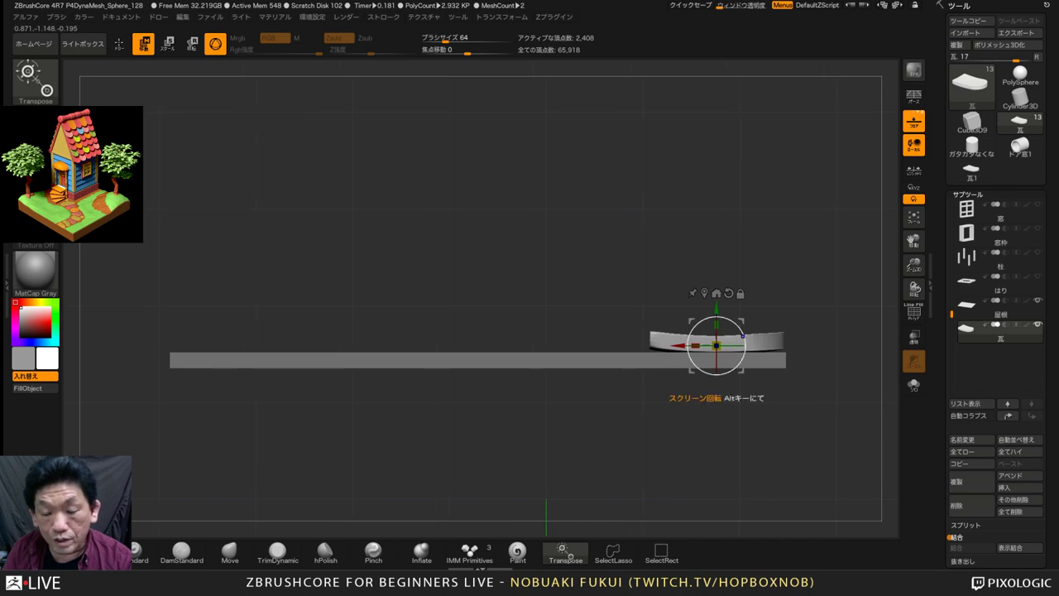
{"action": "left_click_drag", "start_coordinate": [745, 451], "coordinate": [745, 489], "text": "alt"}
{"action": "left_click_drag", "start_coordinate": [734, 369], "coordinate": [742, 336]}
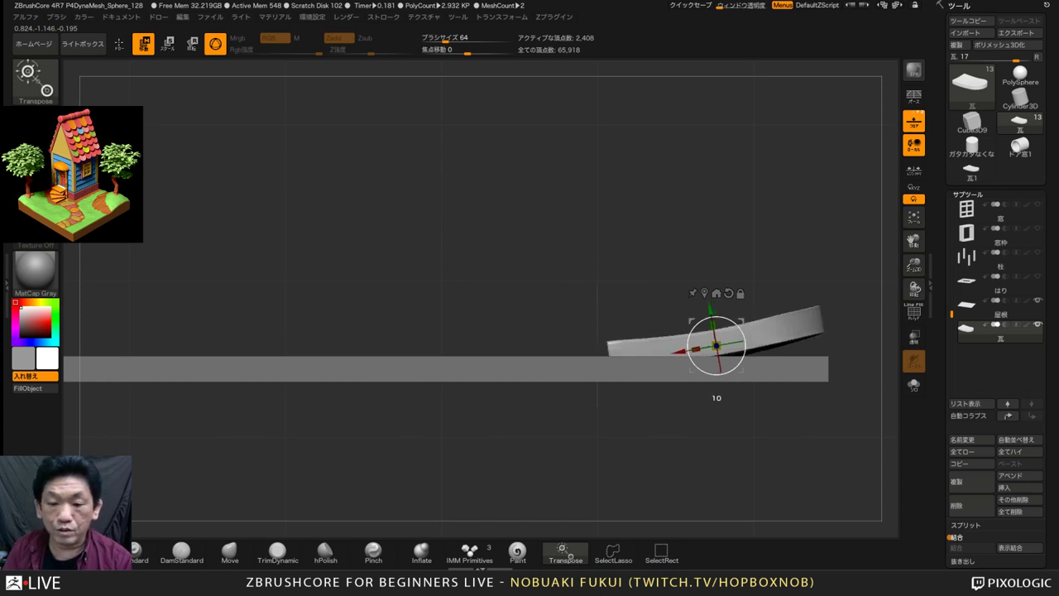
Reset the gizmo's orientation to the world axes and raise the tilted tile slightly to rest on the roof plate
{"action": "left_click_drag", "start_coordinate": [786, 451], "coordinate": [721, 417]}
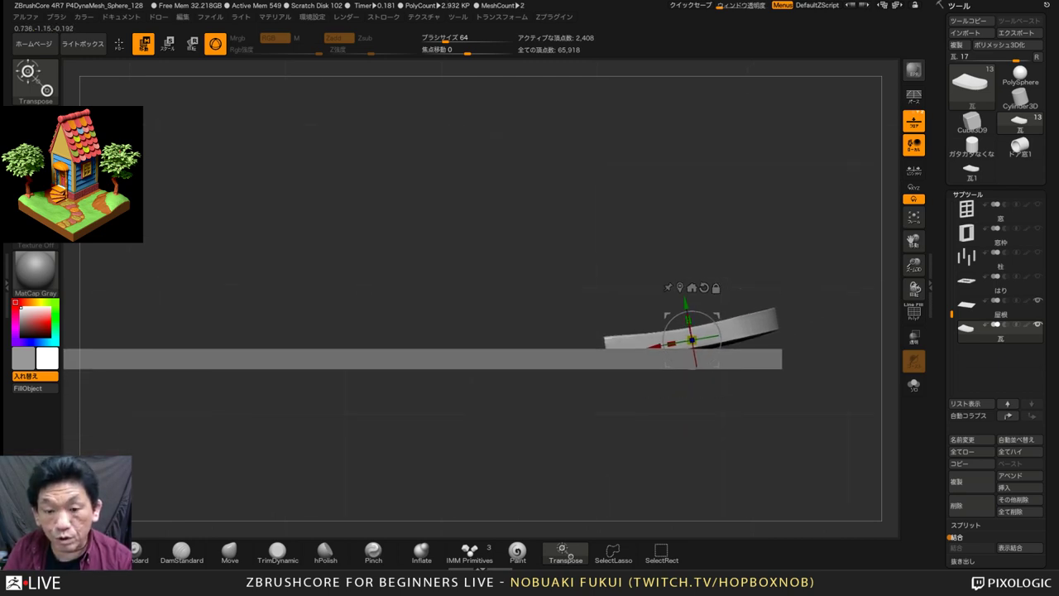
{"action": "left_click", "coordinate": [704, 288]}
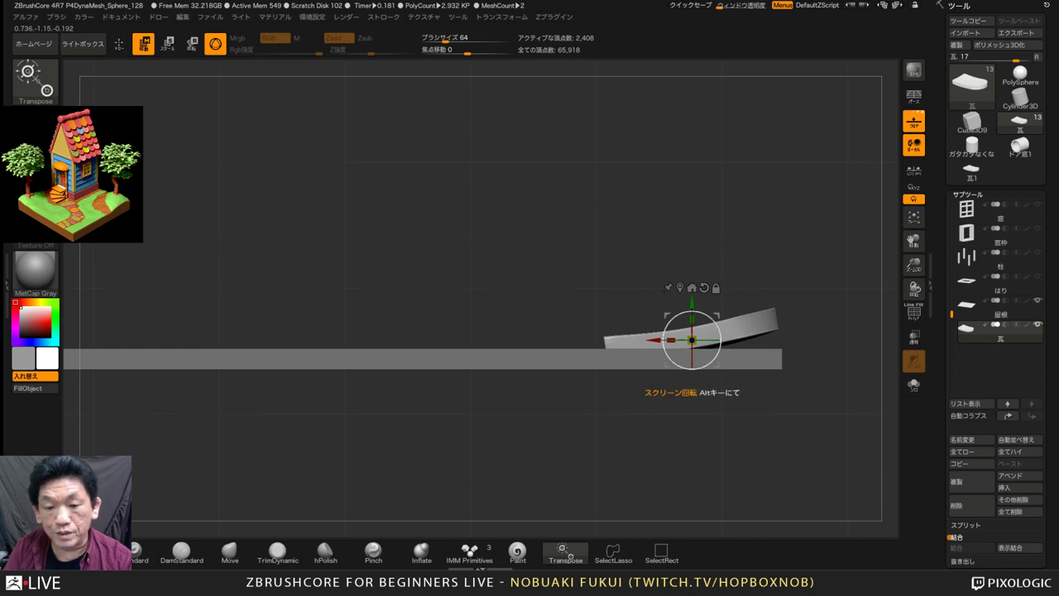
{"action": "left_click_drag", "start_coordinate": [691, 303], "coordinate": [691, 296]}
{"action": "left_click_drag", "start_coordinate": [579, 447], "coordinate": [622, 417], "text": "alt"}
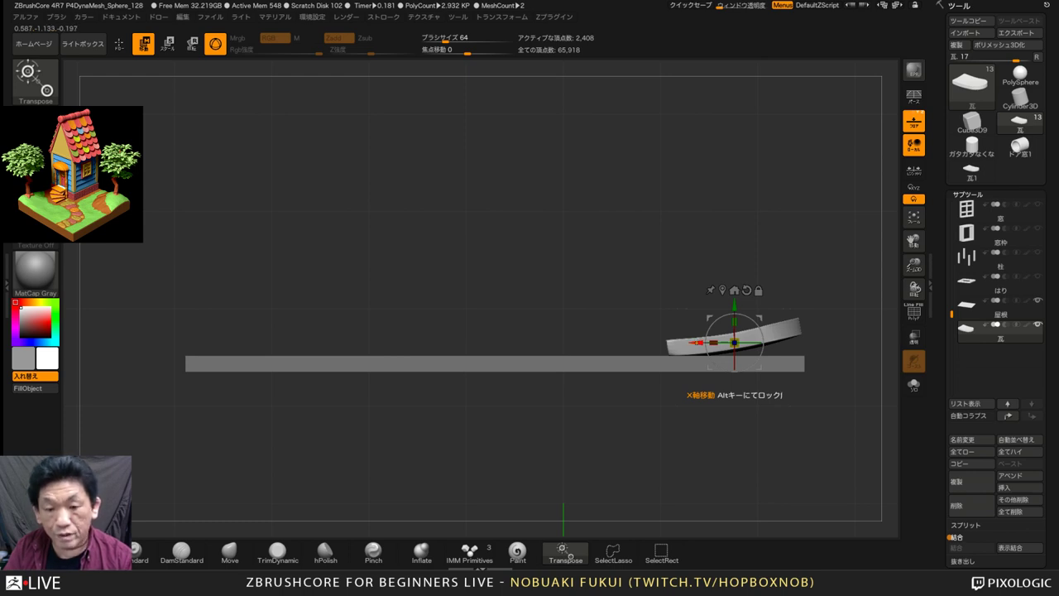
Duplicate the tile repeatedly along the X axis to form a row of six overlapping tiles across the roof plate
{"action": "left_click_drag", "start_coordinate": [697, 342], "coordinate": [596, 342], "text": "ctrl"}
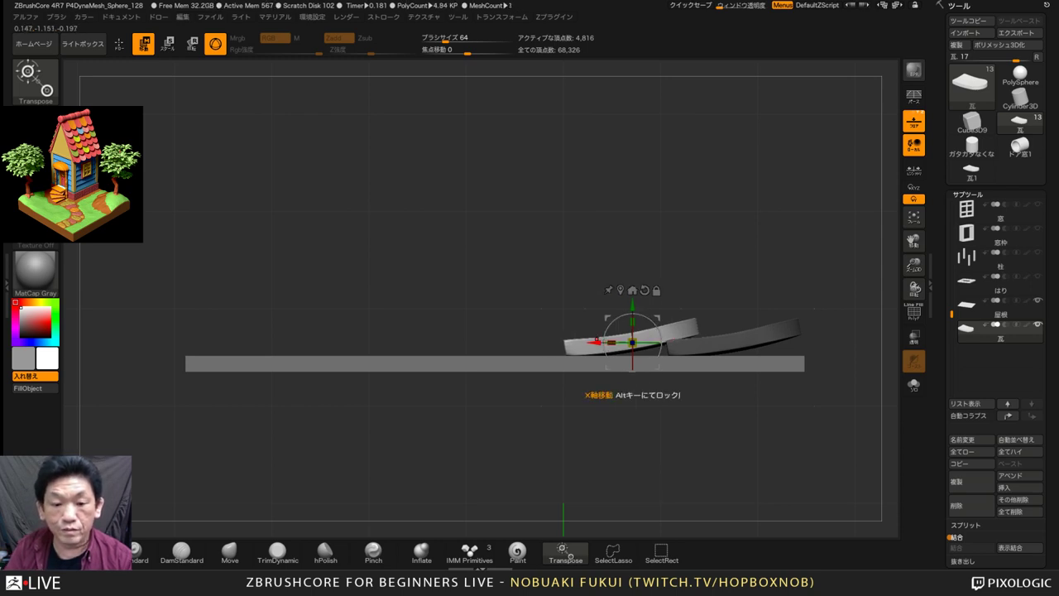
{"action": "left_click_drag", "start_coordinate": [668, 254], "coordinate": [675, 263], "text": "ctrl"}
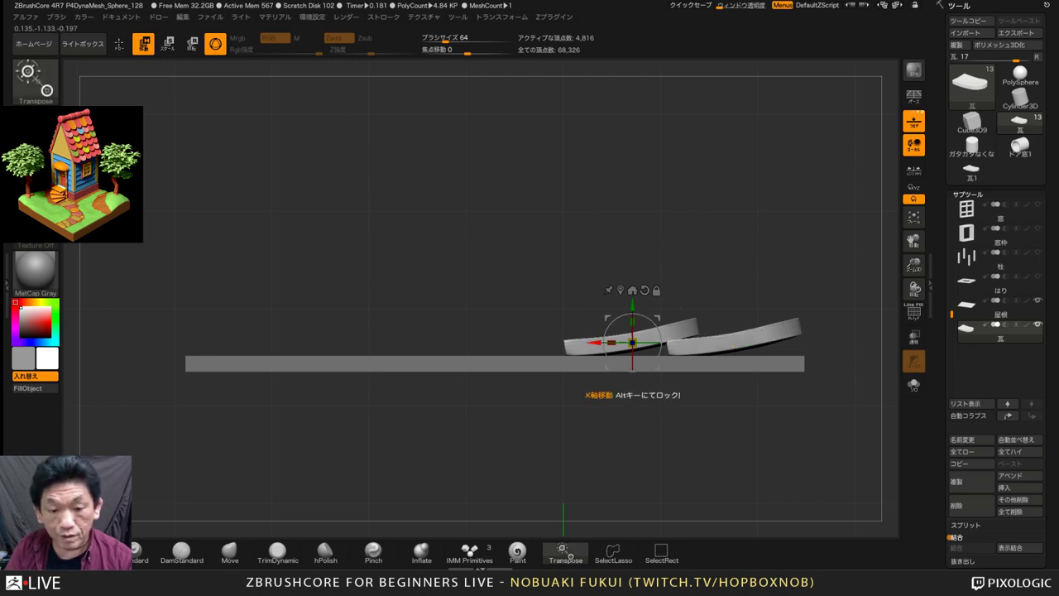
{"action": "left_click_drag", "start_coordinate": [599, 342], "coordinate": [440, 341], "text": "ctrl"}
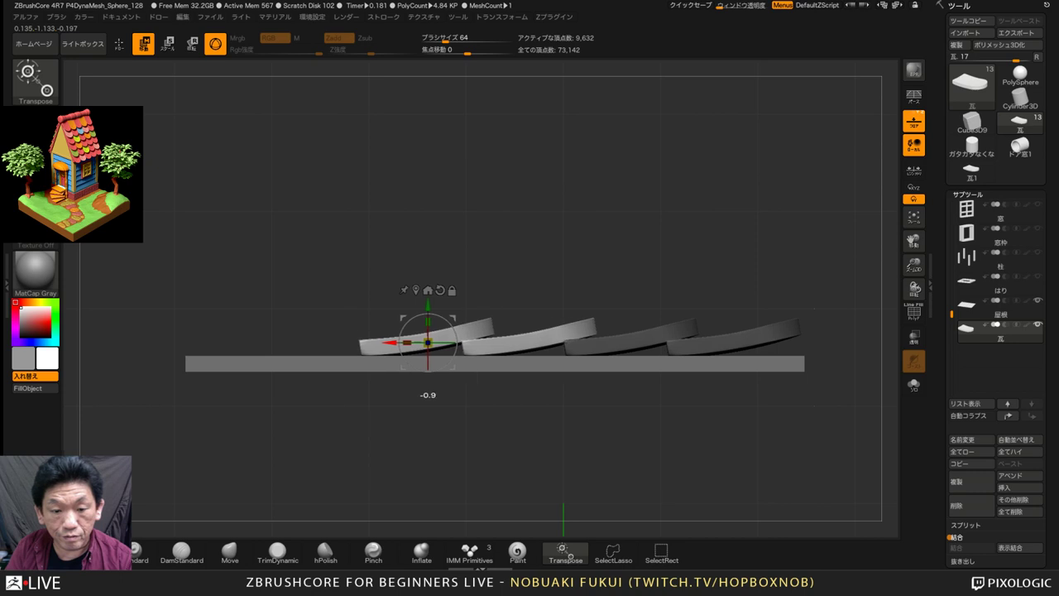
{"action": "left_click_drag", "start_coordinate": [388, 338], "coordinate": [183, 341], "text": "ctrl"}
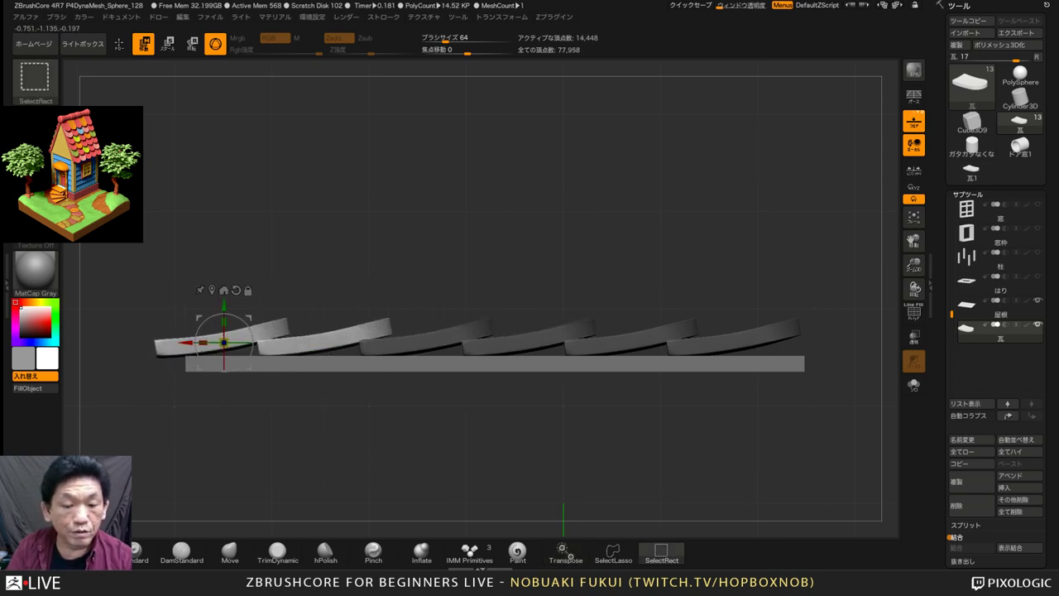
Clear the mask and move the whole column of tiles along the Z axis to the roof plate's side edge
{"action": "left_click_drag", "start_coordinate": [629, 207], "coordinate": [626, 182]}
{"action": "left_click_drag", "start_coordinate": [629, 306], "coordinate": [691, 236], "text": "alt"}
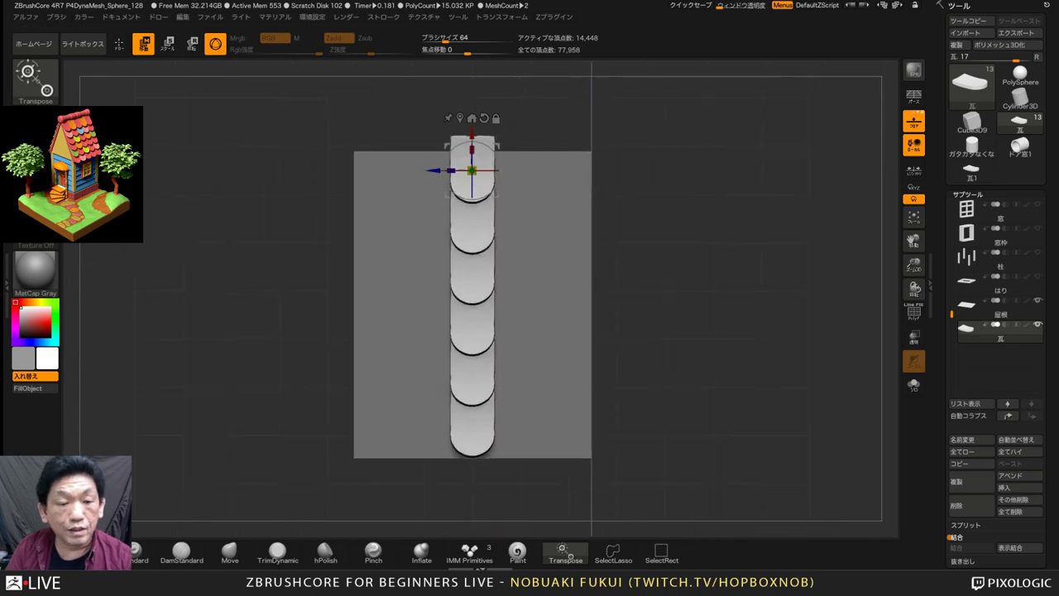
{"action": "left_click_drag", "start_coordinate": [436, 170], "coordinate": [339, 170]}
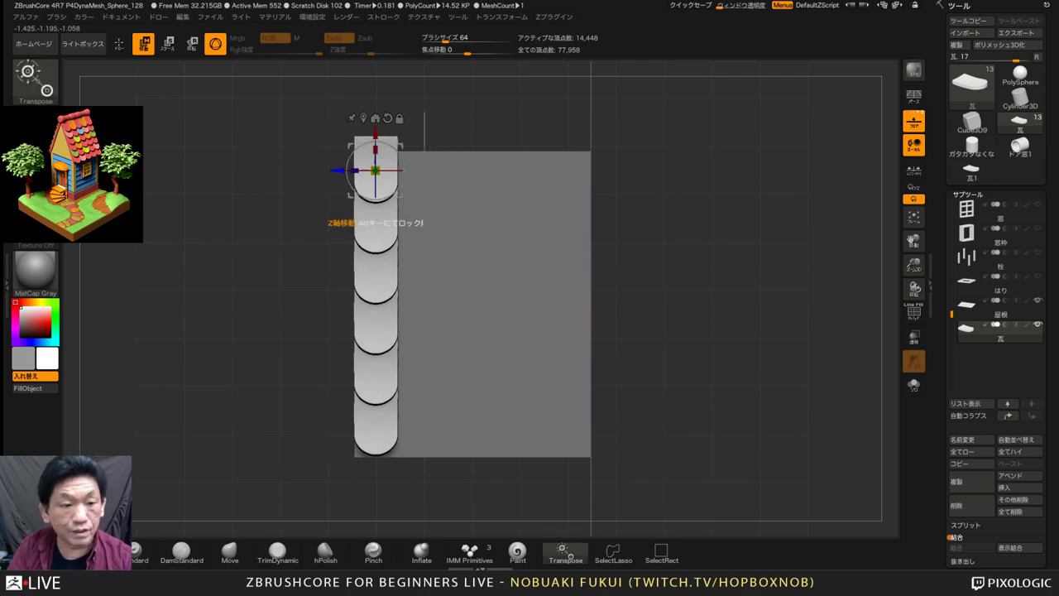
Duplicate the tile column along the Z axis so the copy sits directly beside the first column
{"action": "mouse_move", "coordinate": [337, 170]}
{"action": "left_mouse_down", "text": "ctrl"}
{"action": "mouse_move", "coordinate": [420, 170]}
{"action": "mouse_move", "coordinate": [382, 170]}
{"action": "left_mouse_up", "text": "ctrl"}
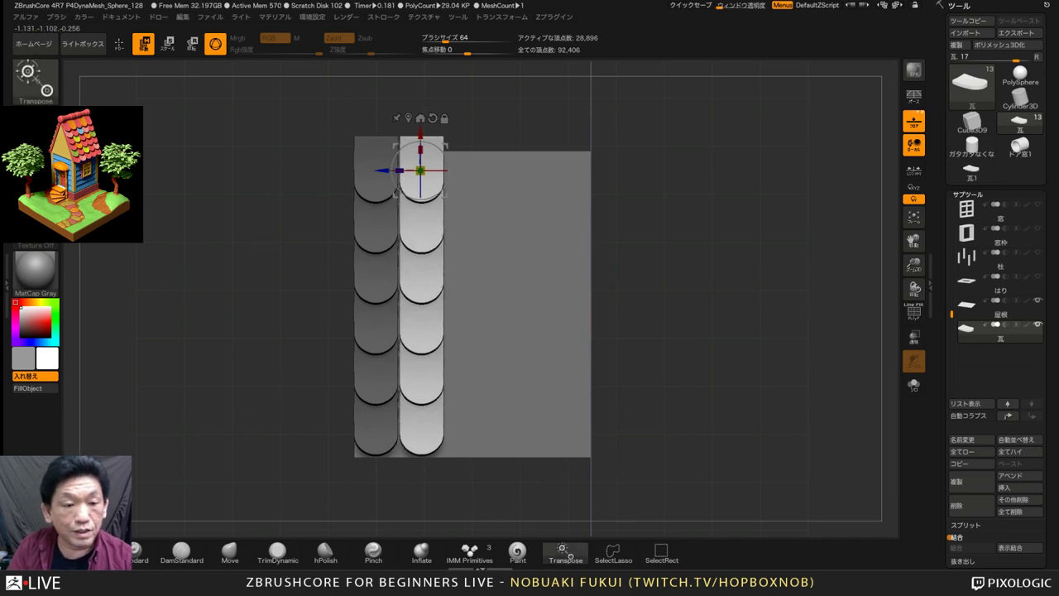
{"action": "right_click_drag", "start_coordinate": [420, 170], "coordinate": [427, 203], "text": "ctrl"}
{"action": "scroll", "coordinate": [420, 170], "scroll_direction": "up", "scroll_amount": 2}
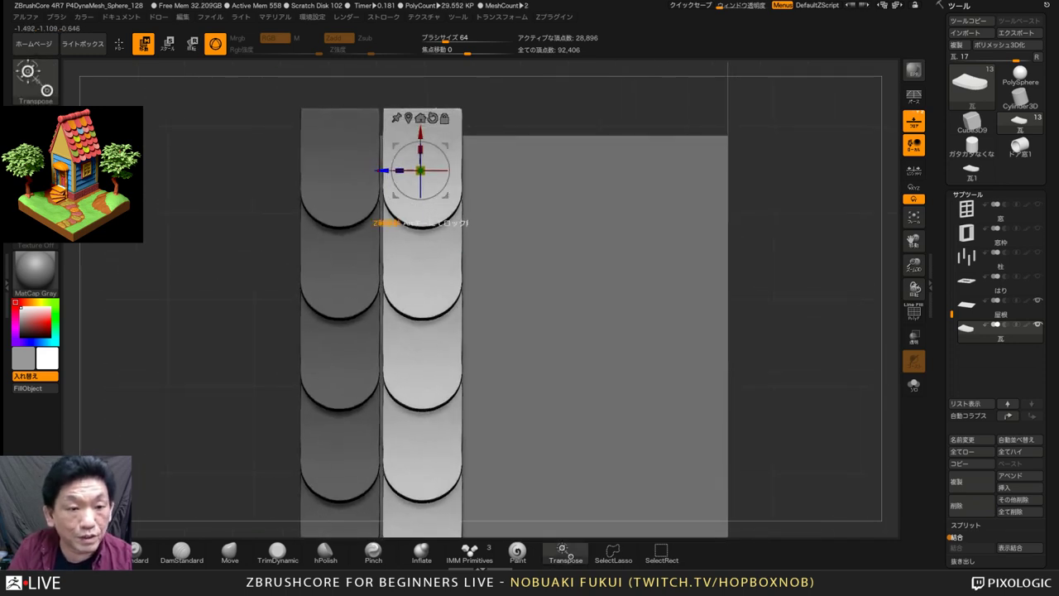
Nudge the duplicated tile column along the Z axis towards the first column, leaving only a narrow gap between them
{"action": "left_click_drag", "start_coordinate": [420, 171], "coordinate": [416, 170]}
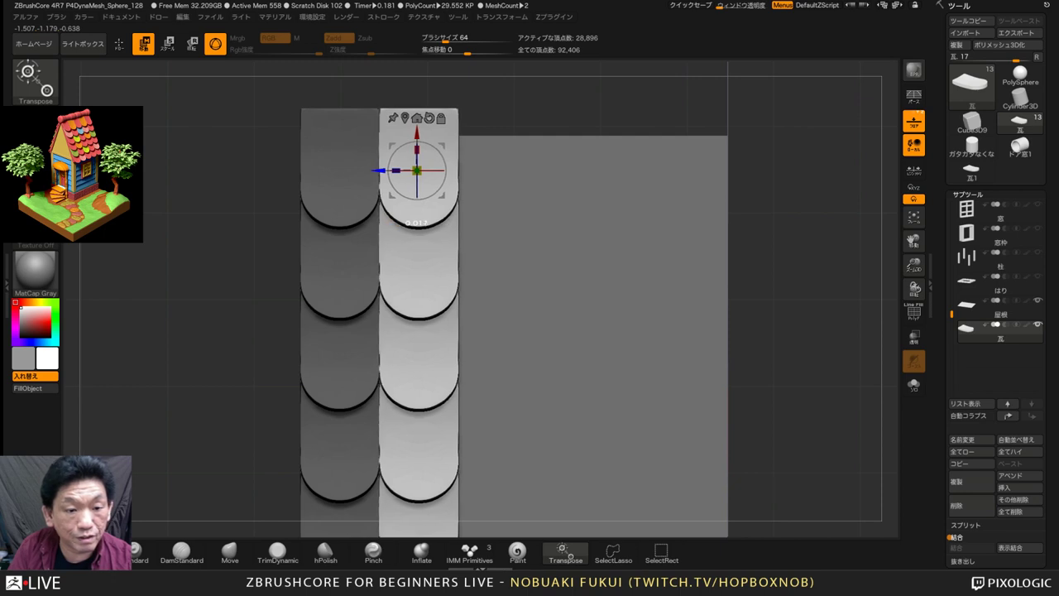
{"action": "right_click_drag", "start_coordinate": [458, 130], "coordinate": [364, 161]}
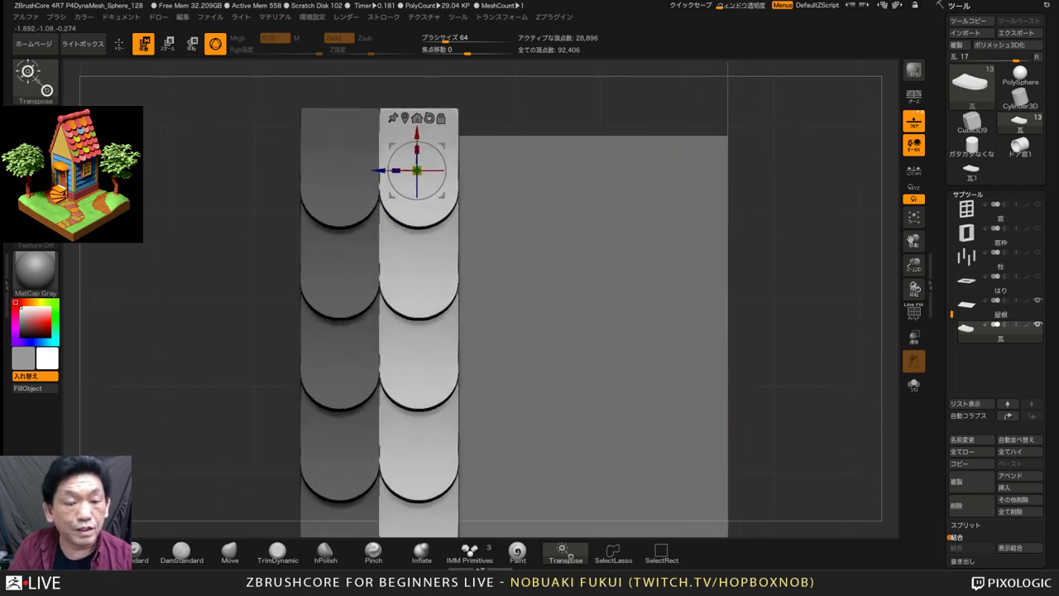
{"action": "key", "text": "ctrl+z"}
{"action": "left_click_drag", "start_coordinate": [420, 170], "coordinate": [418, 170]}
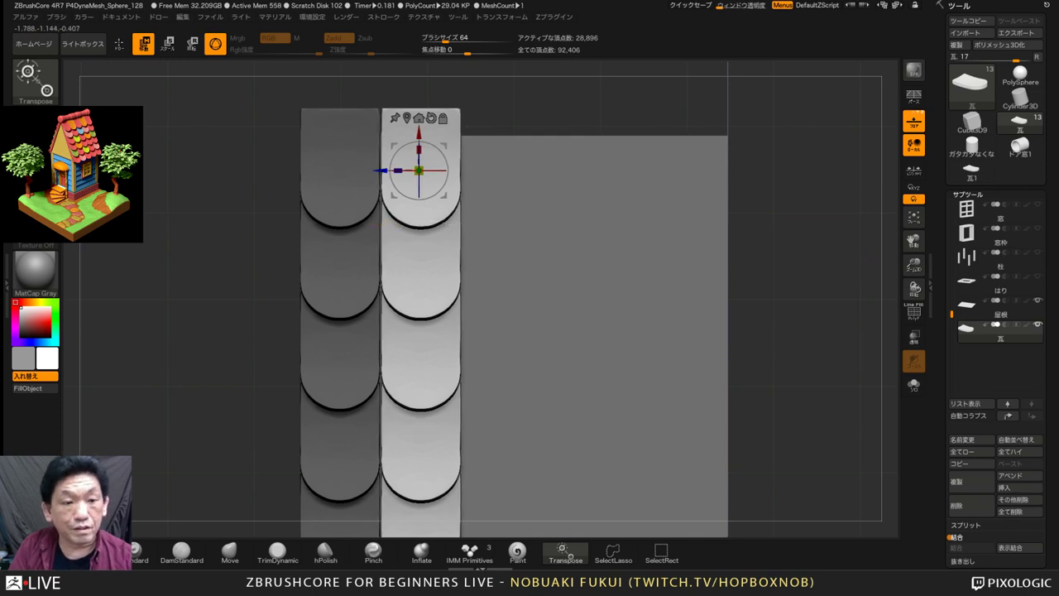
{"action": "key", "text": "ctrl+shift+a"}
{"action": "key", "text": "ctrl+z"}
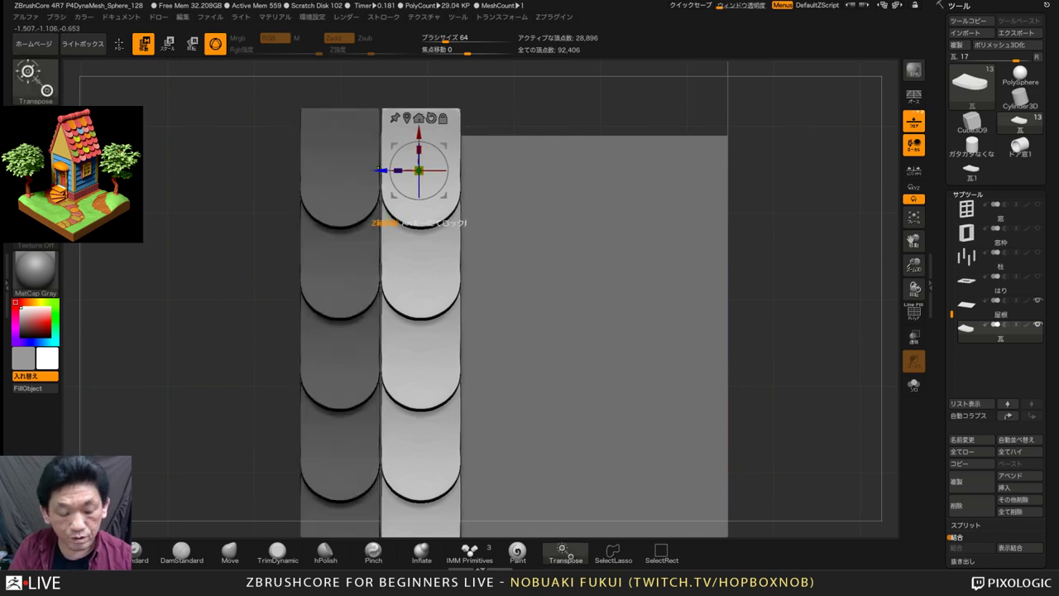
Duplicate the tile column three more times along the Z axis to form five evenly spaced columns across the roof plate
{"action": "left_click_drag", "start_coordinate": [419, 171], "coordinate": [660, 170], "text": "ctrl"}
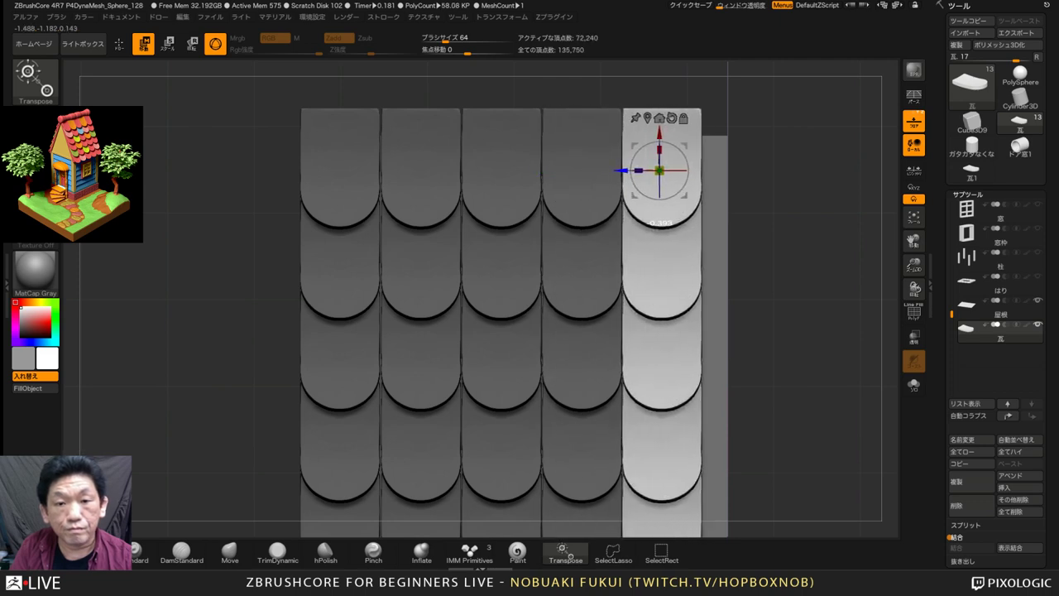
{"action": "left_click_drag", "start_coordinate": [794, 373], "coordinate": [530, 355], "text": "alt"}
{"action": "left_click", "coordinate": [913, 188]}
{"action": "mouse_move", "coordinate": [744, 356]}
{"action": "left_mouse_down"}
{"action": "mouse_move", "coordinate": [828, 356]}
{"action": "mouse_move", "coordinate": [753, 322]}
{"action": "mouse_move", "coordinate": [794, 355]}
{"action": "mouse_move", "coordinate": [703, 348]}
{"action": "mouse_move", "coordinate": [728, 352]}
{"action": "mouse_move", "coordinate": [726, 362]}
{"action": "left_mouse_up"}
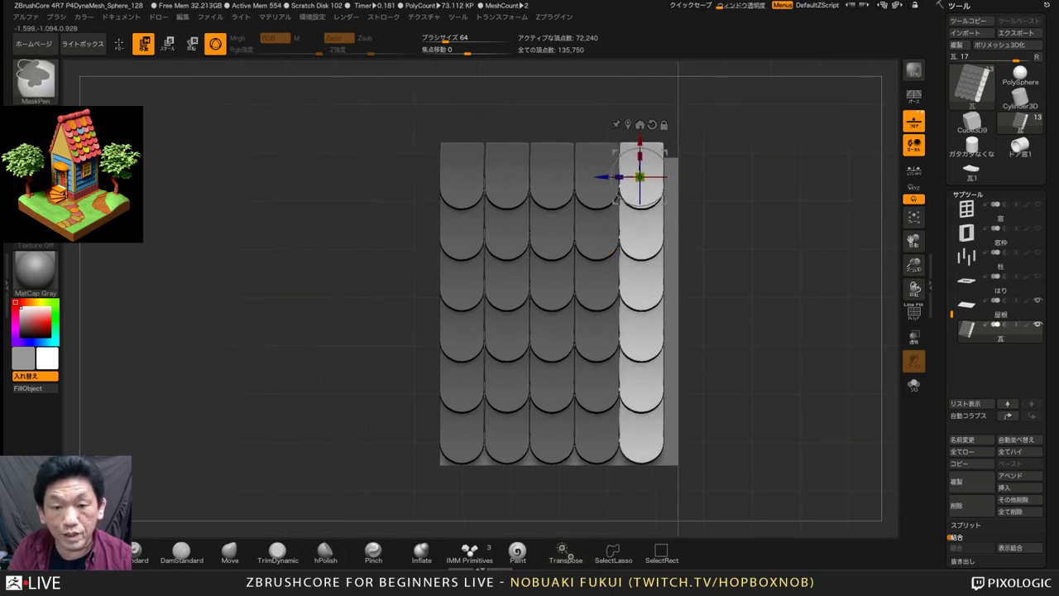
Clear the mask, move the whole tile field to the roof plate's upper corner and scale it to cover the plate's width
{"action": "left_click_drag", "start_coordinate": [717, 152], "coordinate": [753, 177], "text": "ctrl"}
{"action": "mouse_move", "coordinate": [640, 176]}
{"action": "left_mouse_down"}
{"action": "mouse_move", "coordinate": [652, 194]}
{"action": "mouse_move", "coordinate": [634, 204]}
{"action": "mouse_move", "coordinate": [653, 191]}
{"action": "left_mouse_up"}
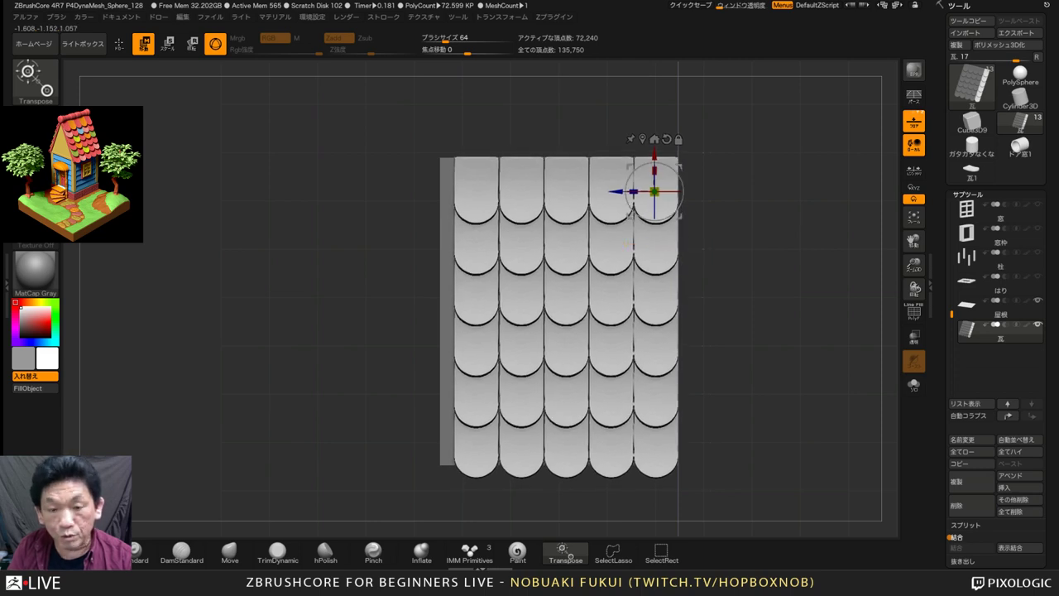
{"action": "left_click_drag", "start_coordinate": [665, 176], "coordinate": [678, 138]}
Examine from the side and at an angle how the tile field sits on the roof plate
{"action": "left_click_drag", "start_coordinate": [770, 248], "coordinate": [691, 247]}
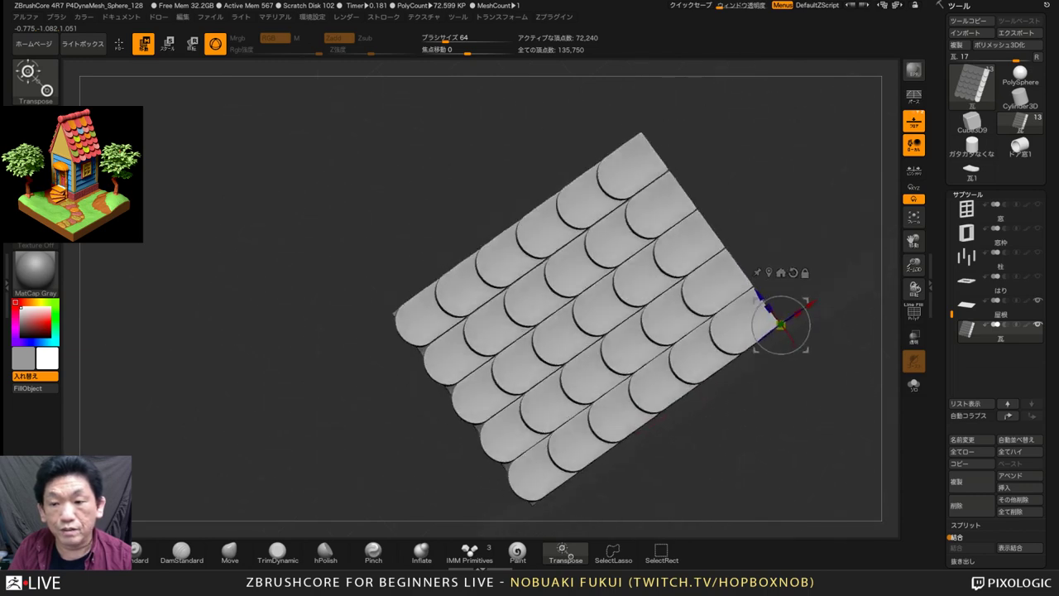
{"action": "left_click", "coordinate": [913, 188]}
{"action": "left_click_drag", "start_coordinate": [761, 198], "coordinate": [860, 211]}
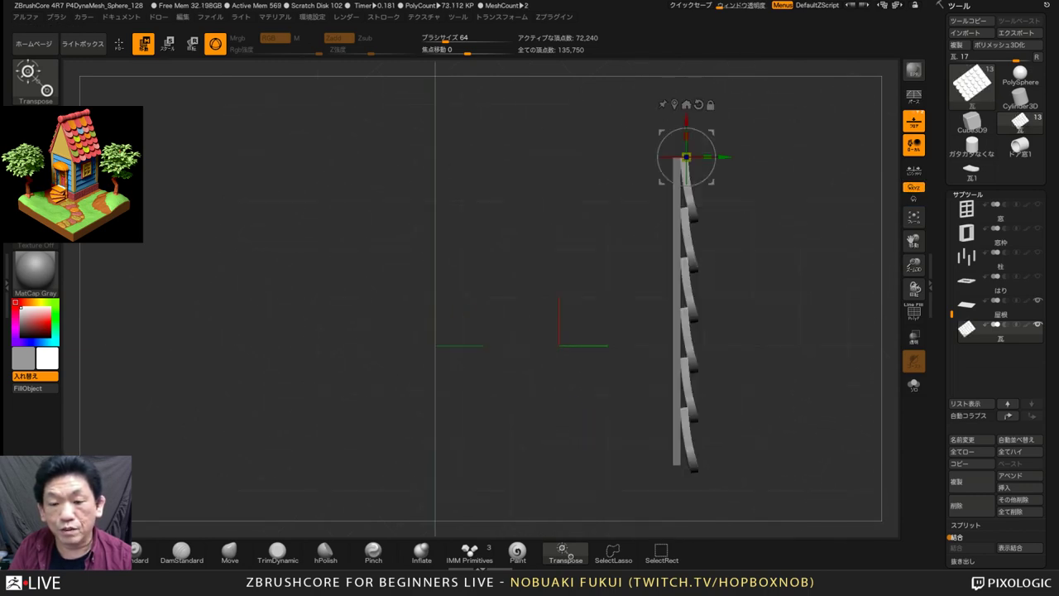
{"action": "left_click_drag", "start_coordinate": [810, 240], "coordinate": [731, 255], "text": "alt"}
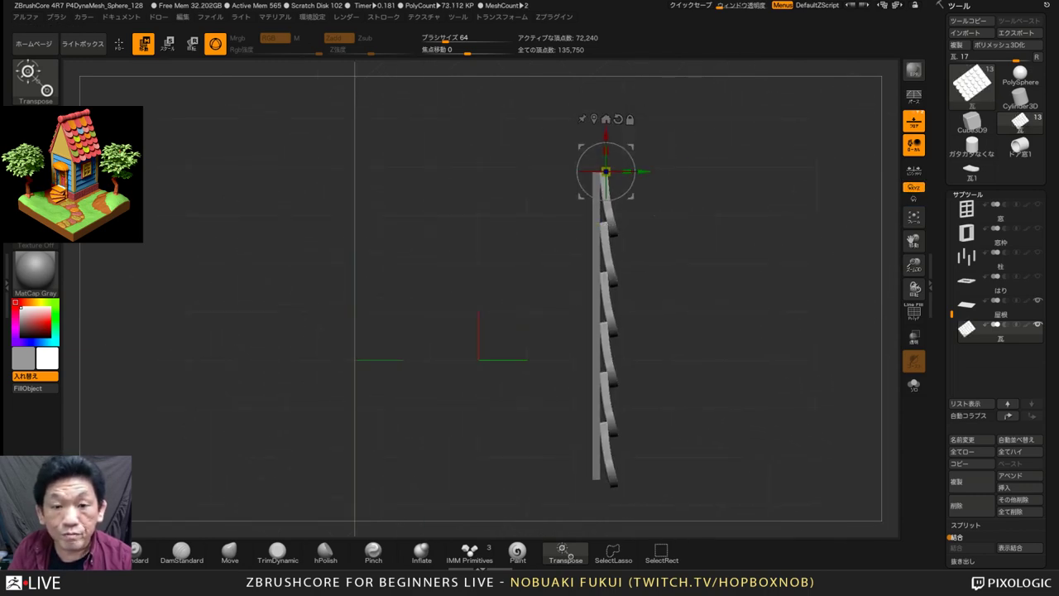
{"action": "left_click_drag", "start_coordinate": [606, 152], "coordinate": [606, 151]}
{"action": "key", "text": "ctrl+z"}
{"action": "left_click_drag", "start_coordinate": [778, 248], "coordinate": [669, 260]}
{"action": "left_click_drag", "start_coordinate": [744, 273], "coordinate": [799, 254], "text": "alt"}
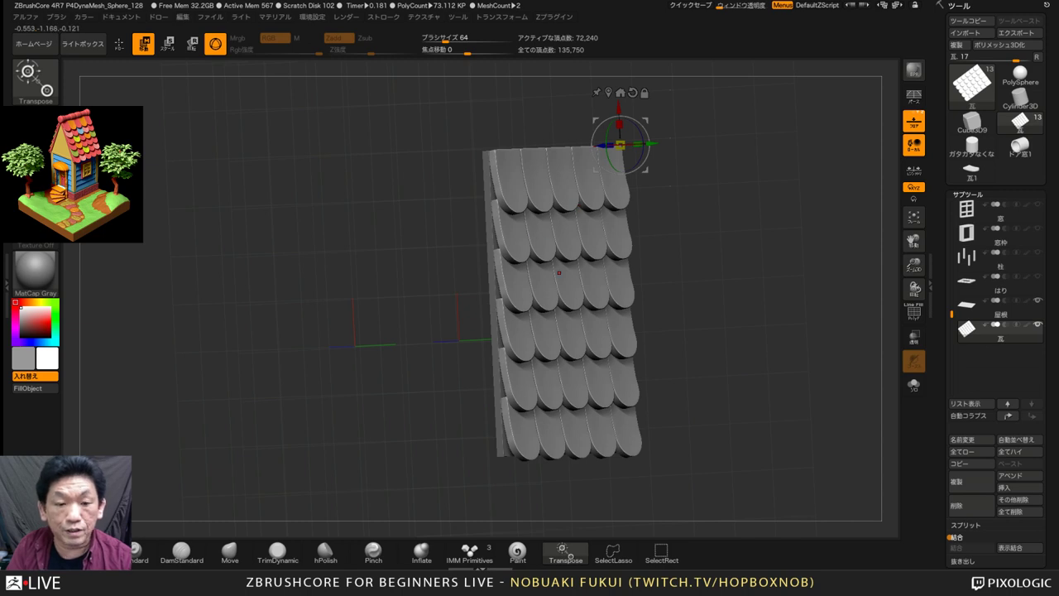
{"action": "left_click_drag", "start_coordinate": [794, 256], "coordinate": [733, 287]}
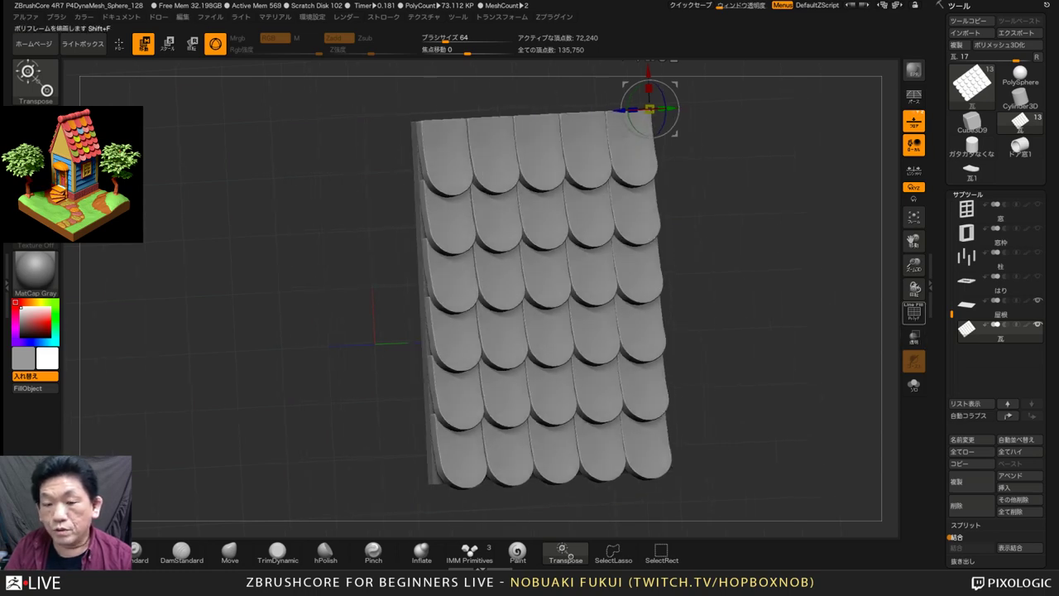
Show the polyframe on the tiles and apply automatic grouping (自動グループ) to make each tile its own polygroup
{"action": "left_click", "coordinate": [914, 312]}
{"action": "left_click_drag", "start_coordinate": [770, 290], "coordinate": [753, 296]}
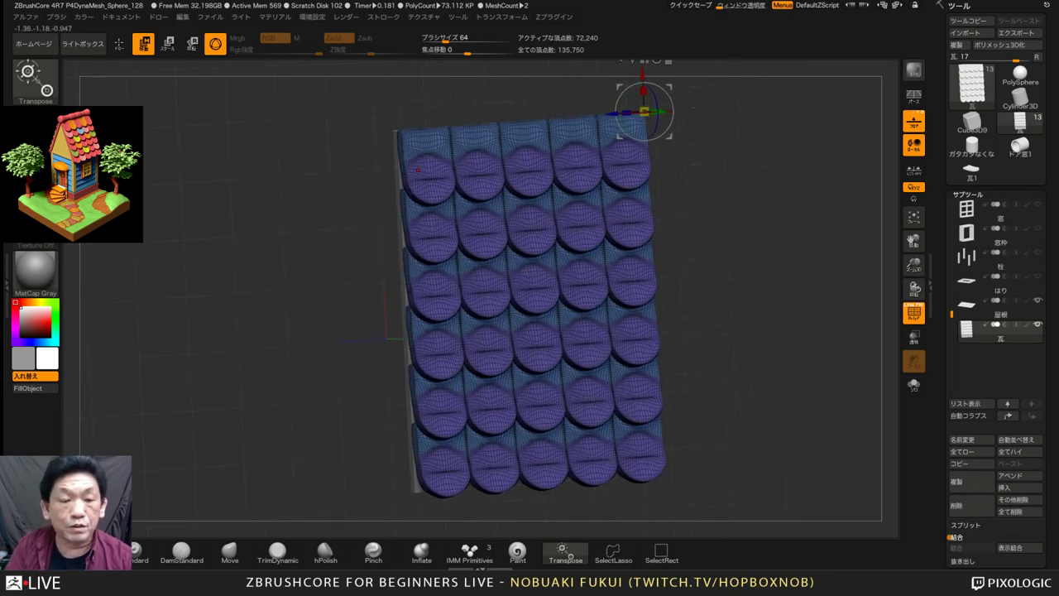
{"action": "left_click_drag", "start_coordinate": [647, 220], "coordinate": [674, 221]}
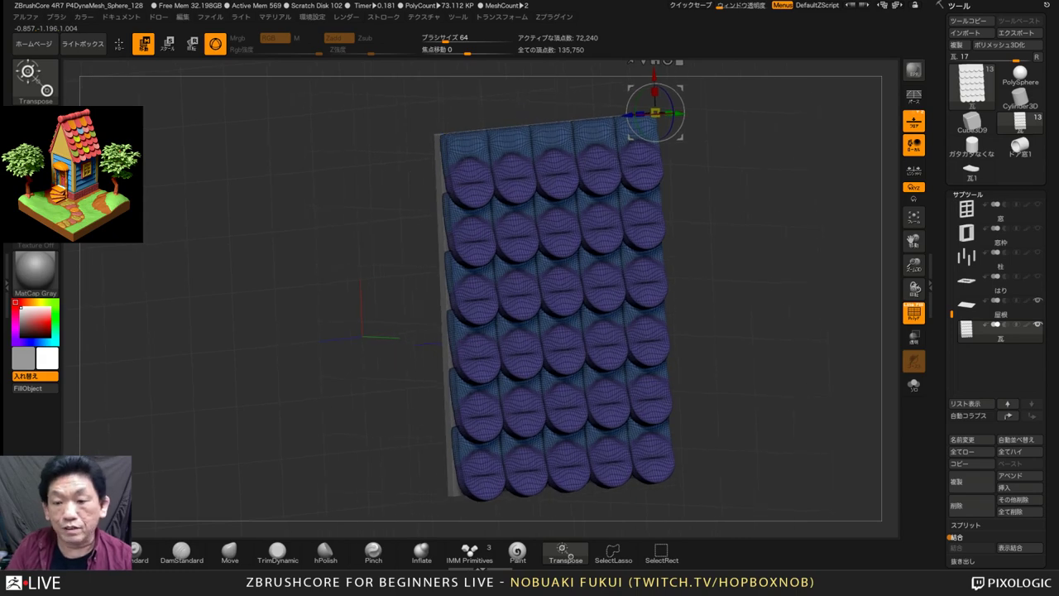
{"action": "scroll", "coordinate": [997, 331], "scroll_direction": "down", "scroll_amount": 10}
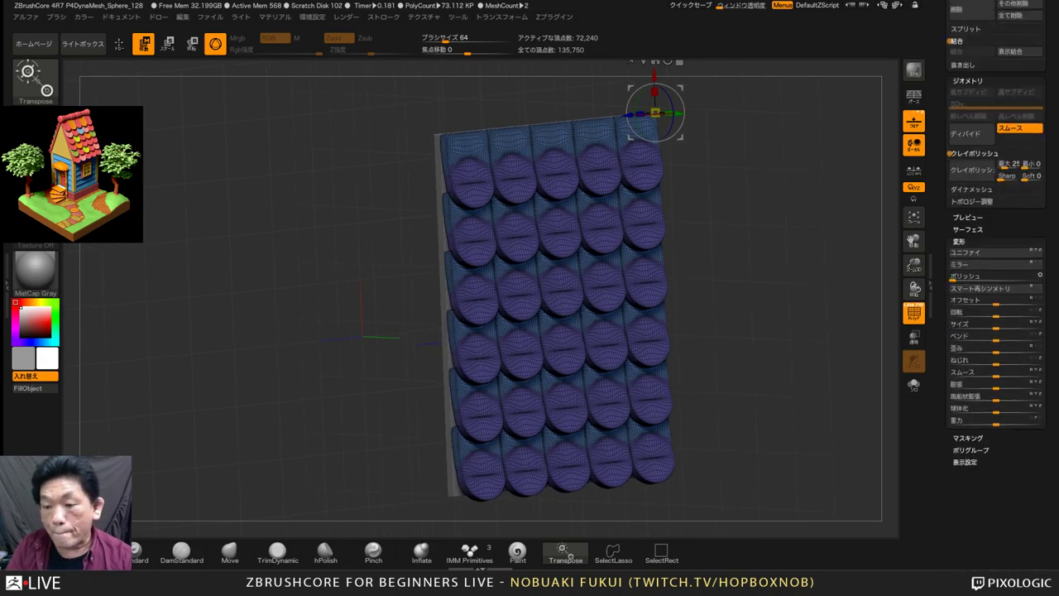
{"action": "left_click", "coordinate": [971, 386]}
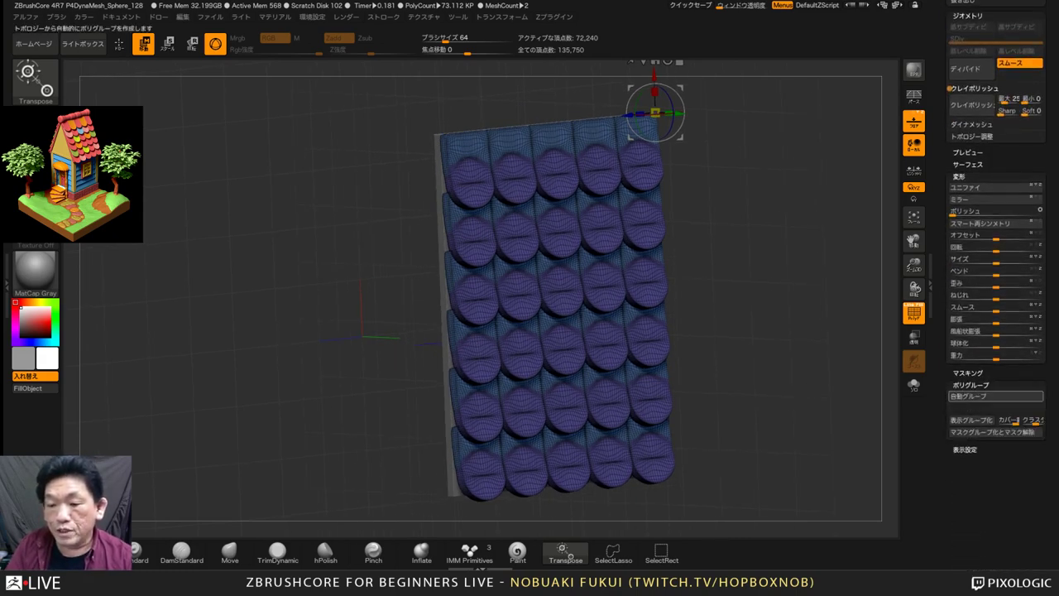
{"action": "left_click", "coordinate": [968, 396]}
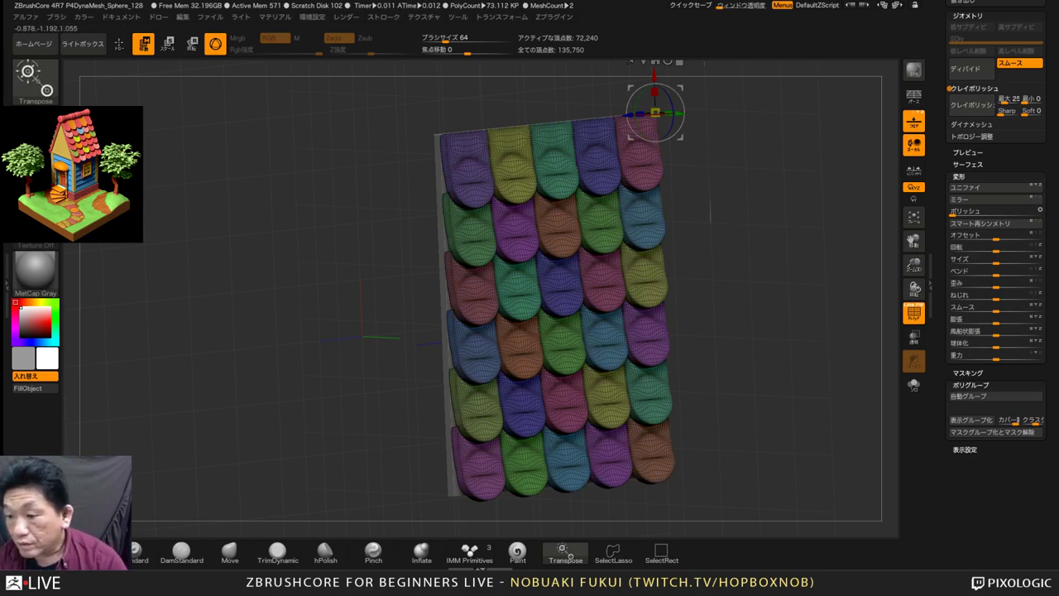
{"action": "left_click_drag", "start_coordinate": [769, 314], "coordinate": [795, 313]}
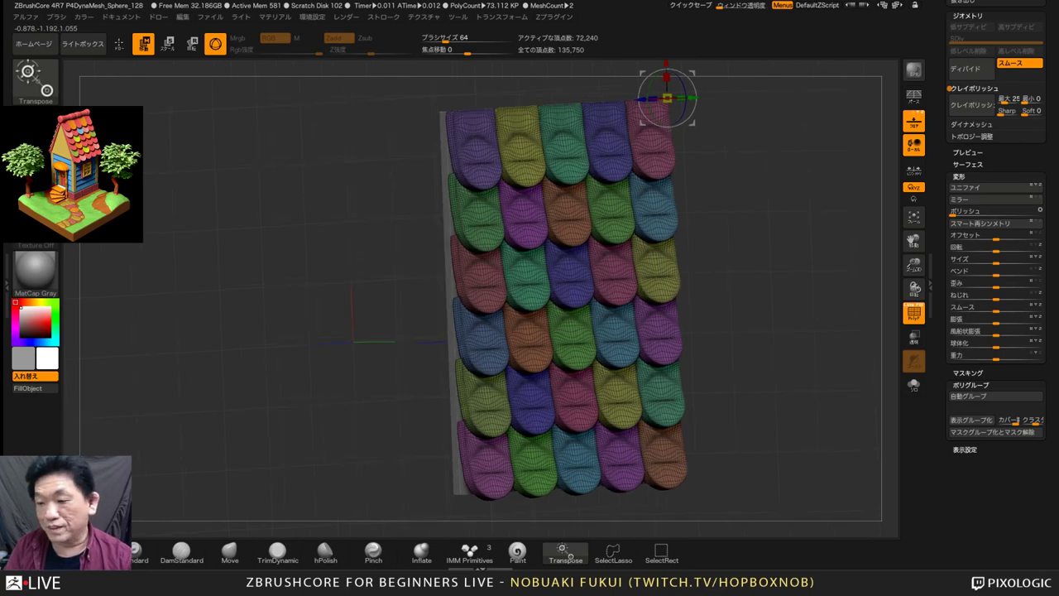
Turn off the polyframe display on the tiled roof
{"action": "left_click_drag", "start_coordinate": [750, 177], "coordinate": [772, 162]}
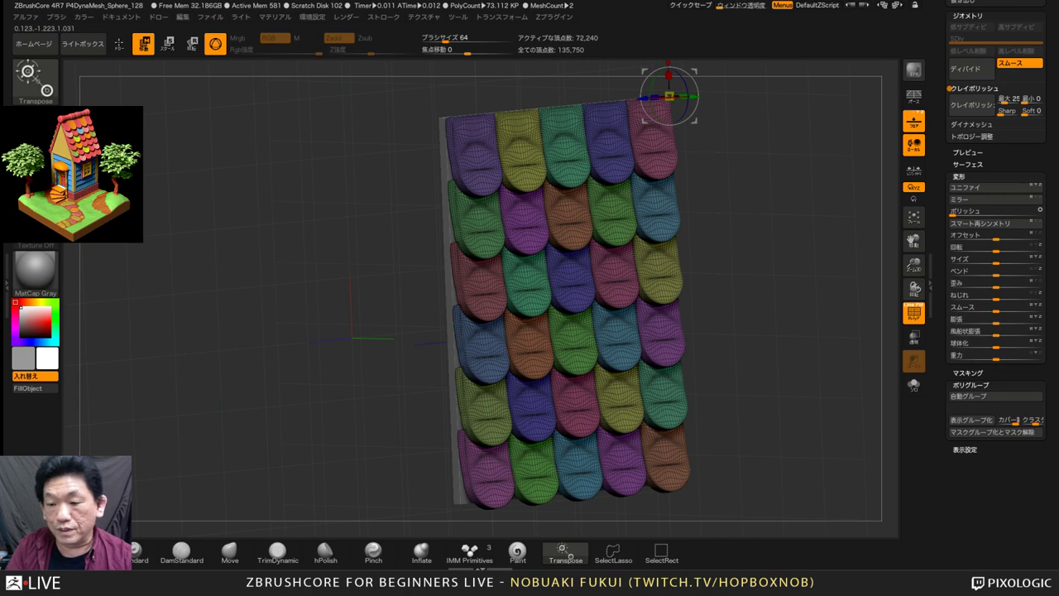
{"action": "left_click", "coordinate": [913, 313]}
{"action": "left_click_drag", "start_coordinate": [769, 314], "coordinate": [820, 313]}
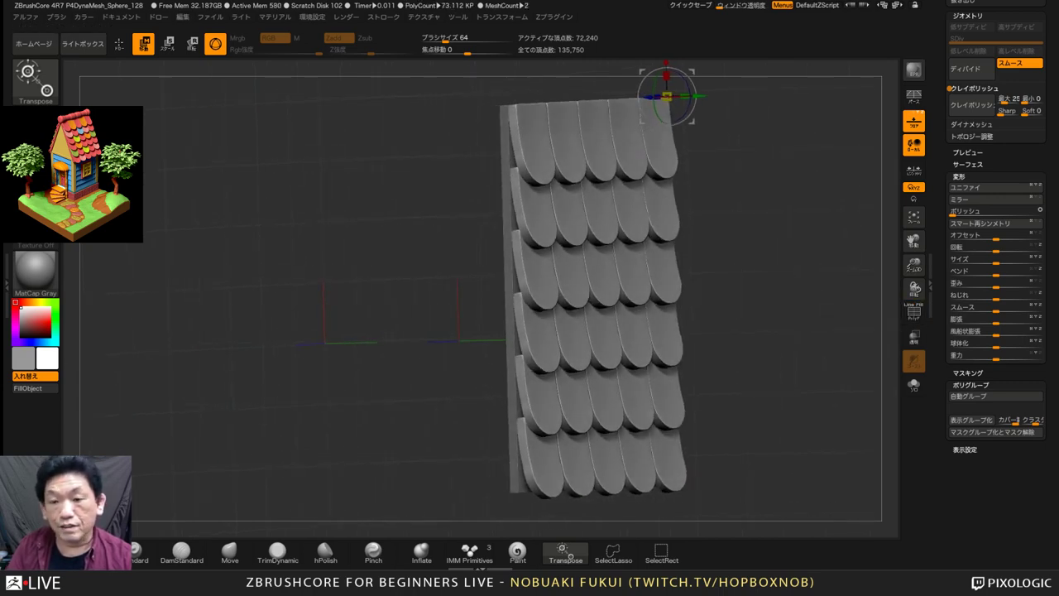
Merge the 屋根 subtool with the 瓦 tile subtool below it and show all the house's subtools again
{"action": "scroll", "coordinate": [996, 298], "scroll_direction": "up", "scroll_amount": 5}
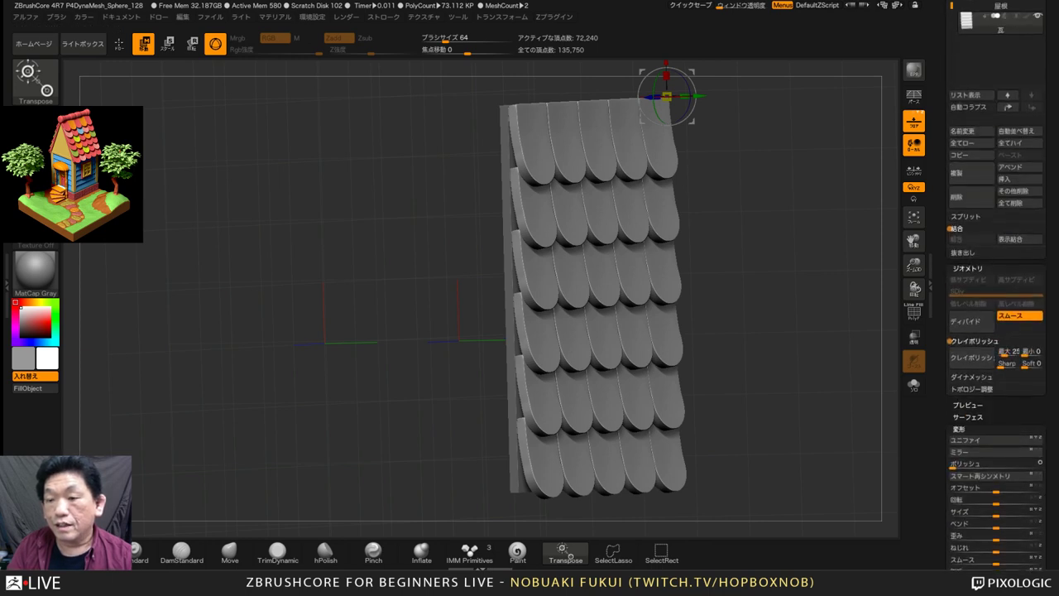
{"action": "scroll", "coordinate": [996, 298], "scroll_direction": "up", "scroll_amount": 5}
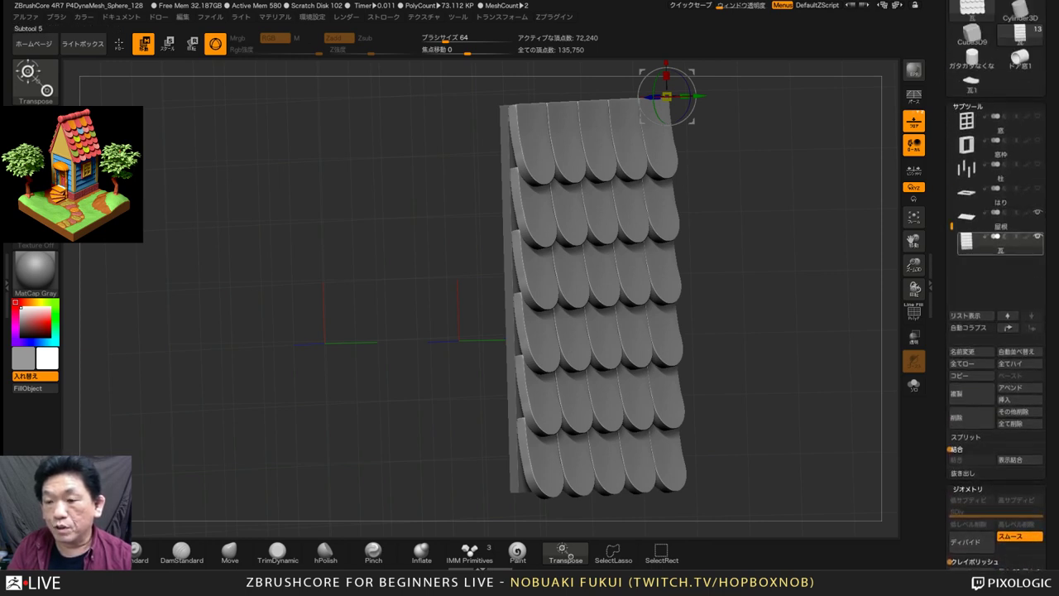
{"action": "left_click", "coordinate": [968, 217]}
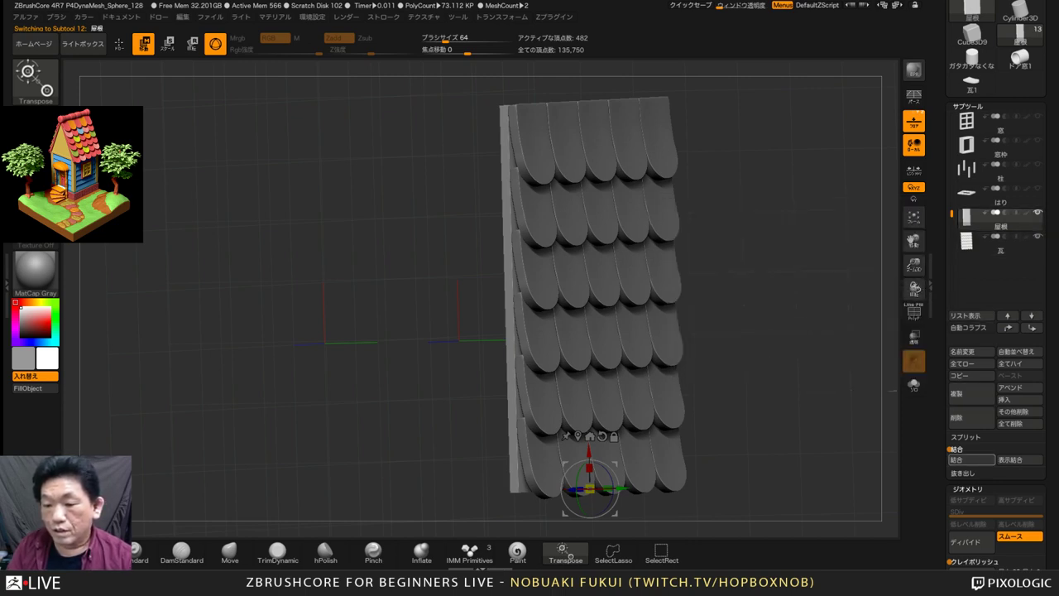
{"action": "left_click", "coordinate": [957, 459]}
{"action": "left_click", "coordinate": [868, 479]}
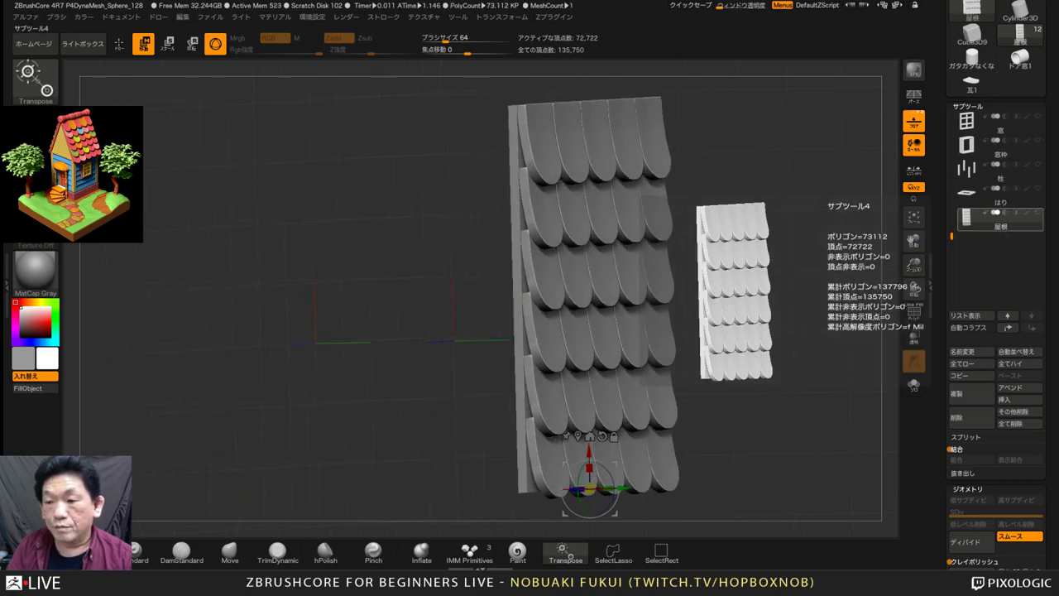
{"action": "left_click", "coordinate": [1038, 213]}
Tilt the tiled roof panel steeply upward about its lower edge, to about 20° from vertical
{"action": "left_click_drag", "start_coordinate": [745, 347], "coordinate": [761, 182]}
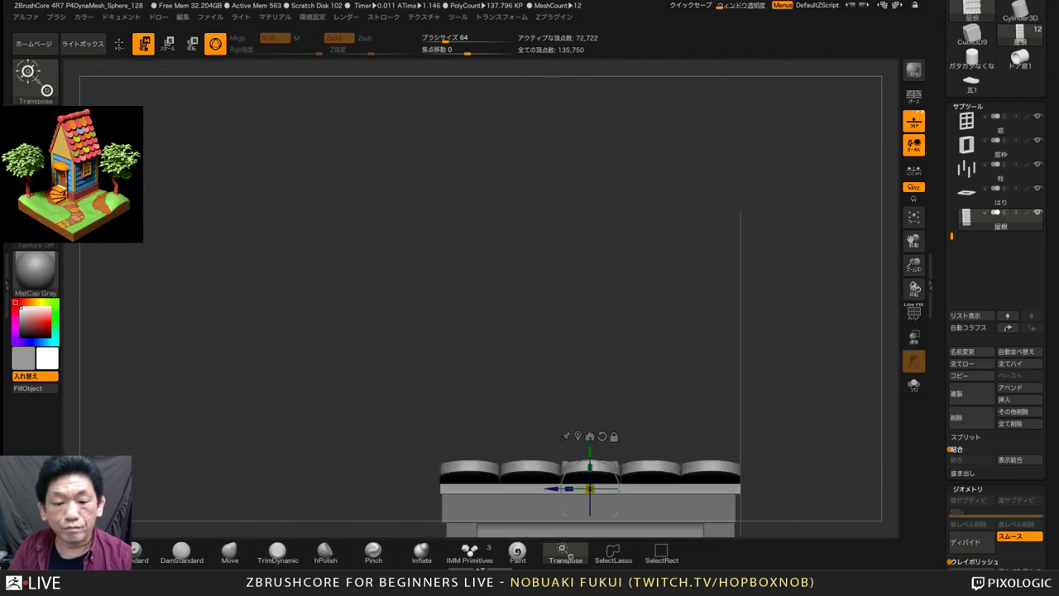
{"action": "left_click_drag", "start_coordinate": [761, 397], "coordinate": [643, 161], "text": "alt"}
{"action": "left_click_drag", "start_coordinate": [645, 380], "coordinate": [868, 306]}
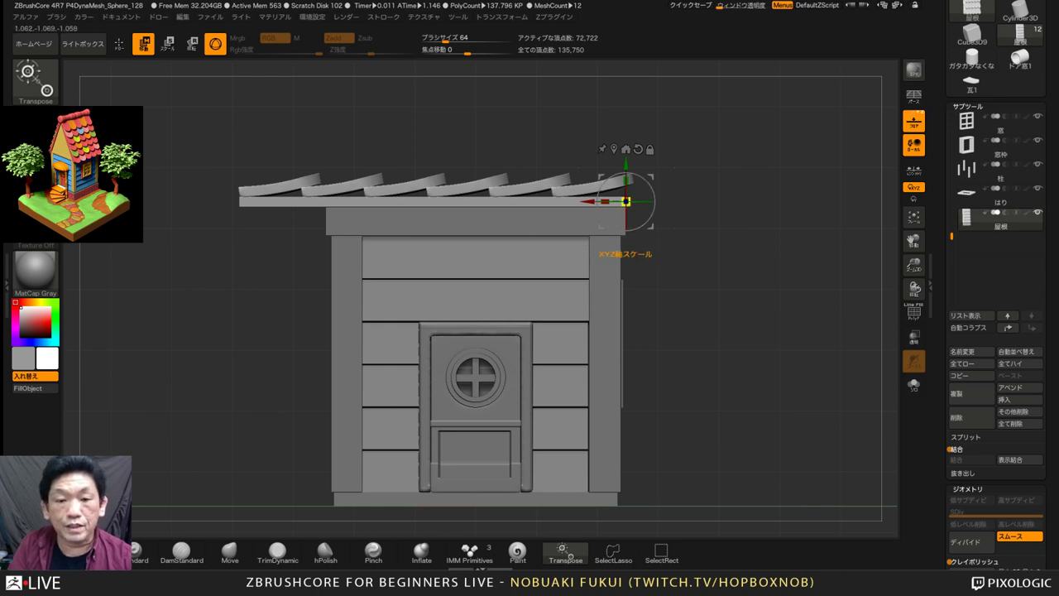
{"action": "left_click_drag", "start_coordinate": [728, 248], "coordinate": [730, 298], "text": "alt"}
{"action": "left_click_drag", "start_coordinate": [658, 291], "coordinate": [628, 291], "text": "shift"}
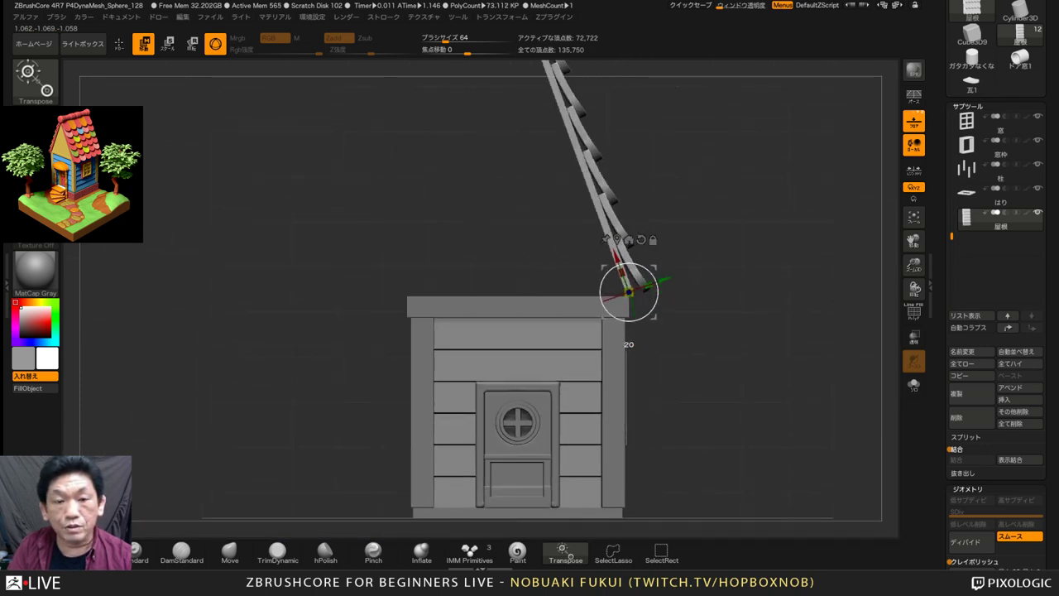
Seat the lower edge of the tilted roof panel on the outer corner of the beam atop the wall
{"action": "left_click_drag", "start_coordinate": [745, 348], "coordinate": [744, 310], "text": "alt"}
{"action": "left_click_drag", "start_coordinate": [761, 348], "coordinate": [745, 446]}
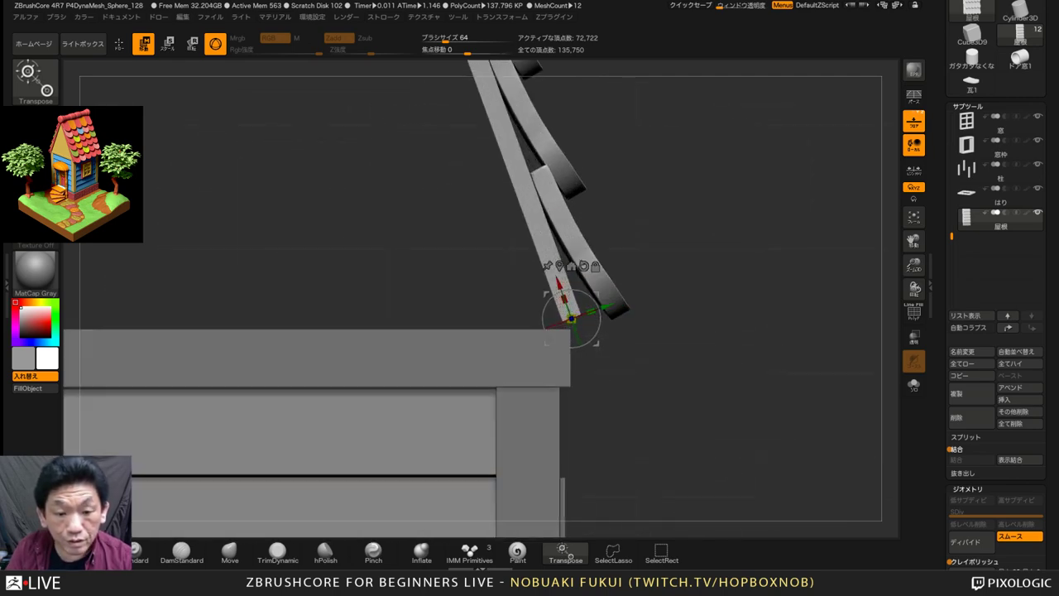
{"action": "left_click_drag", "start_coordinate": [596, 343], "coordinate": [604, 361]}
{"action": "left_click_drag", "start_coordinate": [744, 439], "coordinate": [715, 397], "text": "alt"}
Duplicate the tiled roof panel and mirror the 屋根 copy to the opposite side of the house
{"action": "left_click_drag", "start_coordinate": [728, 348], "coordinate": [770, 337]}
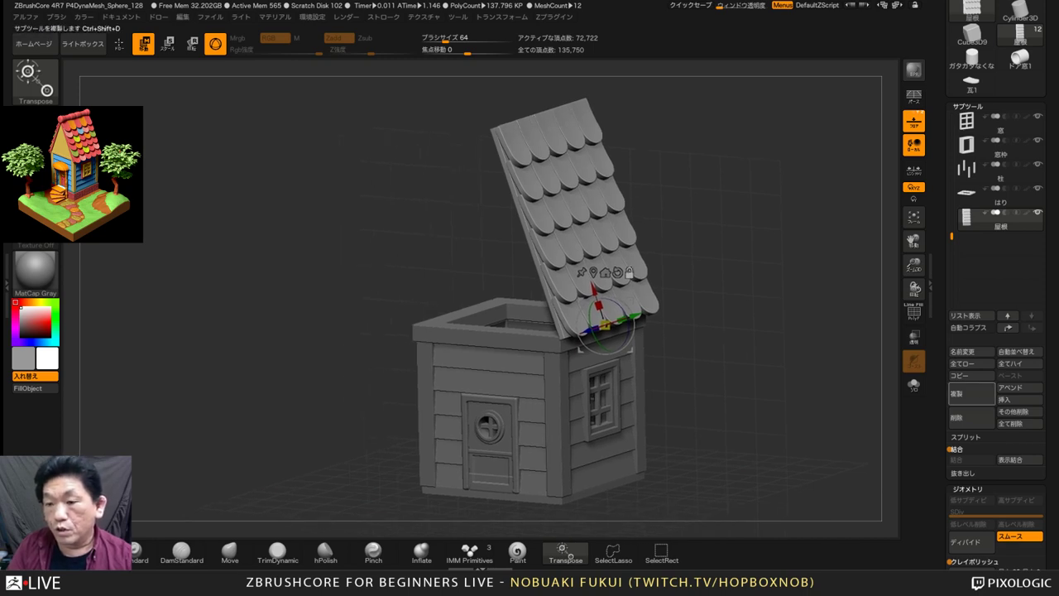
{"action": "left_click", "coordinate": [960, 394]}
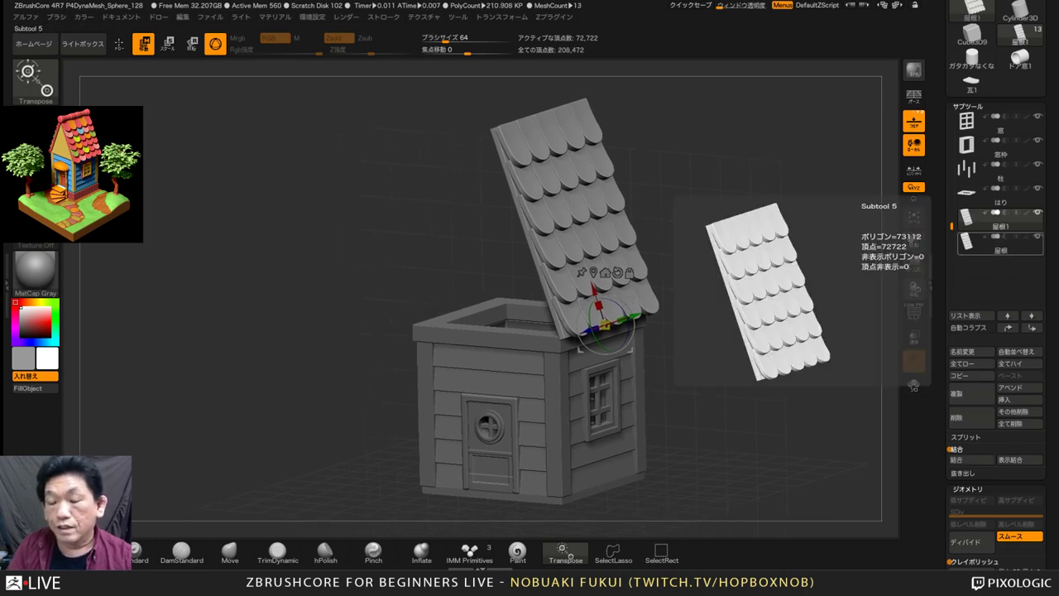
{"action": "left_click", "coordinate": [1000, 243]}
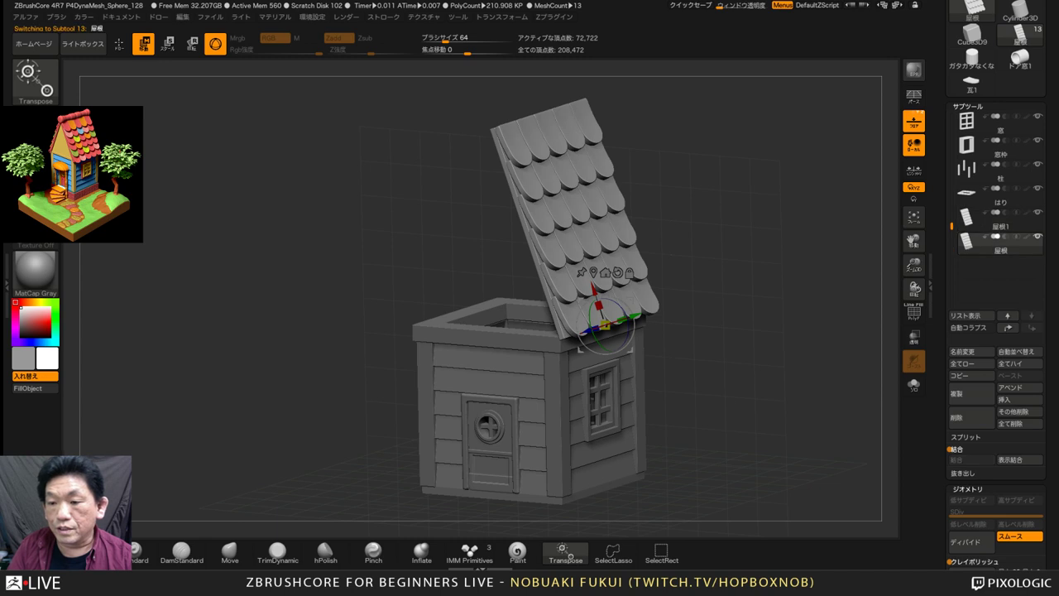
{"action": "left_click_drag", "start_coordinate": [1049, 397], "coordinate": [1049, 195]}
{"action": "left_click_drag", "start_coordinate": [786, 372], "coordinate": [827, 374]}
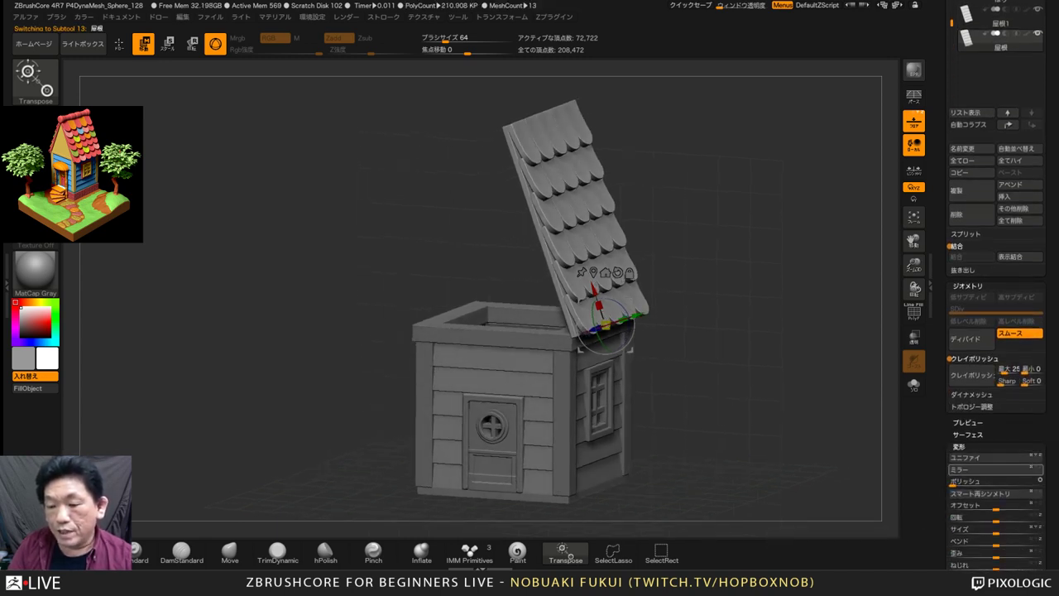
{"action": "left_click", "coordinate": [989, 469]}
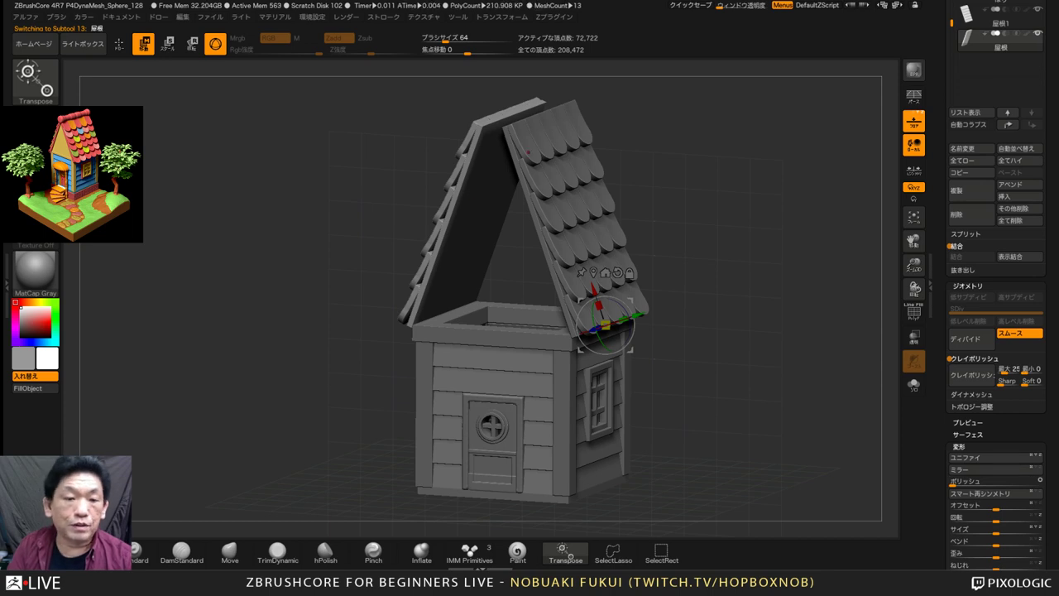
Check both roof panels from the front and make the 屋根1 subtool active
{"action": "mouse_move", "coordinate": [761, 389]}
{"action": "left_mouse_down"}
{"action": "mouse_move", "coordinate": [794, 381]}
{"action": "mouse_move", "coordinate": [749, 396]}
{"action": "mouse_move", "coordinate": [778, 382]}
{"action": "left_mouse_up"}
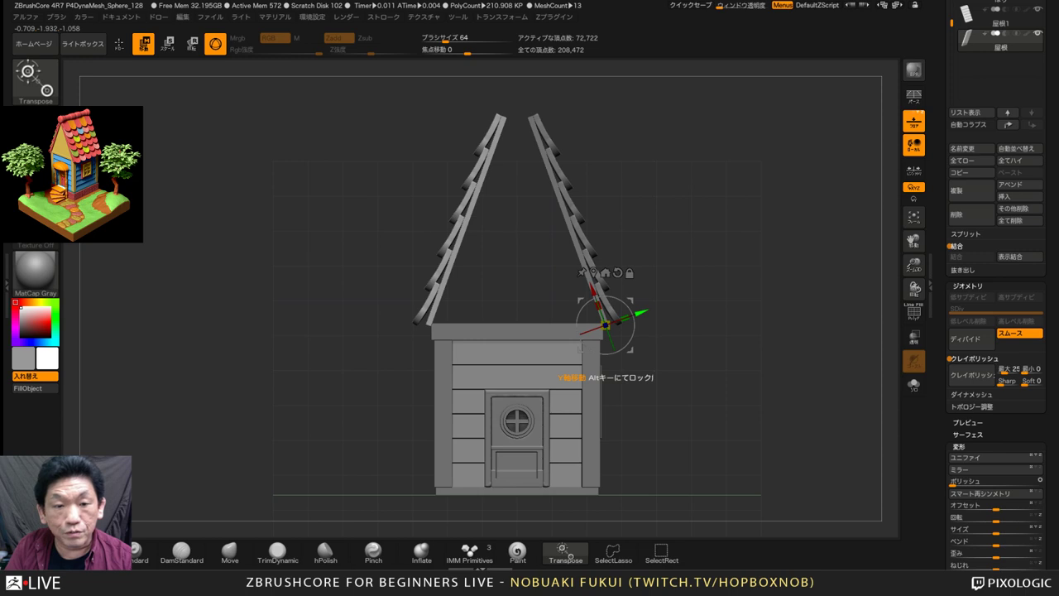
{"action": "left_click_drag", "start_coordinate": [745, 384], "coordinate": [713, 392]}
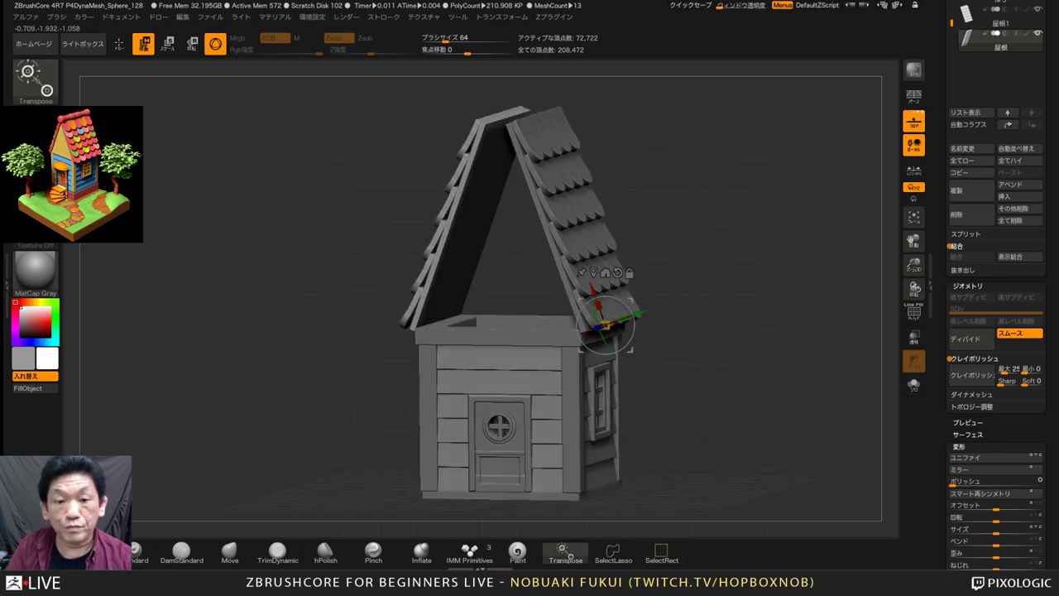
{"action": "left_click_drag", "start_coordinate": [941, 248], "coordinate": [941, 466]}
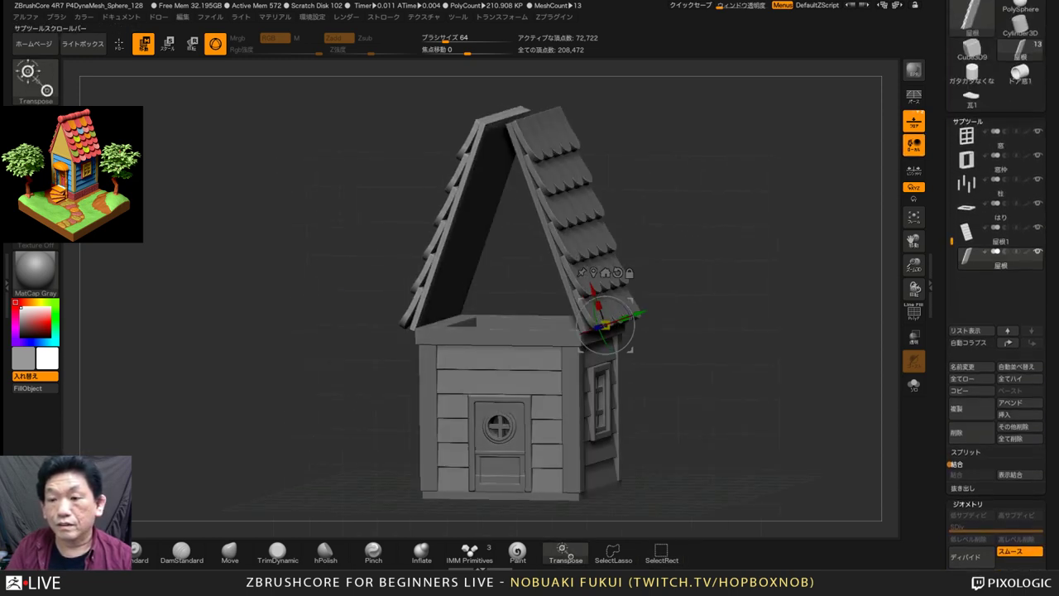
{"action": "left_click", "coordinate": [992, 235]}
{"action": "left_click_drag", "start_coordinate": [713, 392], "coordinate": [744, 384], "text": "shift"}
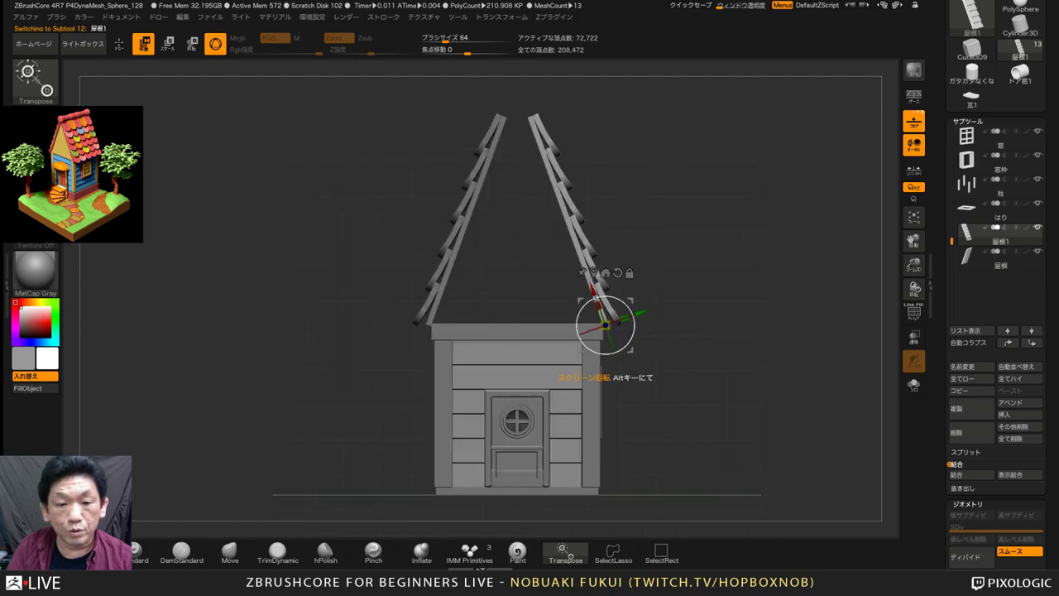
{"action": "left_click_drag", "start_coordinate": [601, 297], "coordinate": [598, 296]}
{"action": "key", "text": "ctrl+z"}
{"action": "key", "text": "ctrl+z"}
Merge the 屋根1 panel with the mirrored 屋根 panel below it into one roof subtool
{"action": "left_click_drag", "start_coordinate": [744, 384], "coordinate": [712, 388]}
{"action": "left_click_drag", "start_coordinate": [712, 331], "coordinate": [726, 434], "text": "alt"}
{"action": "left_click_drag", "start_coordinate": [712, 398], "coordinate": [699, 359]}
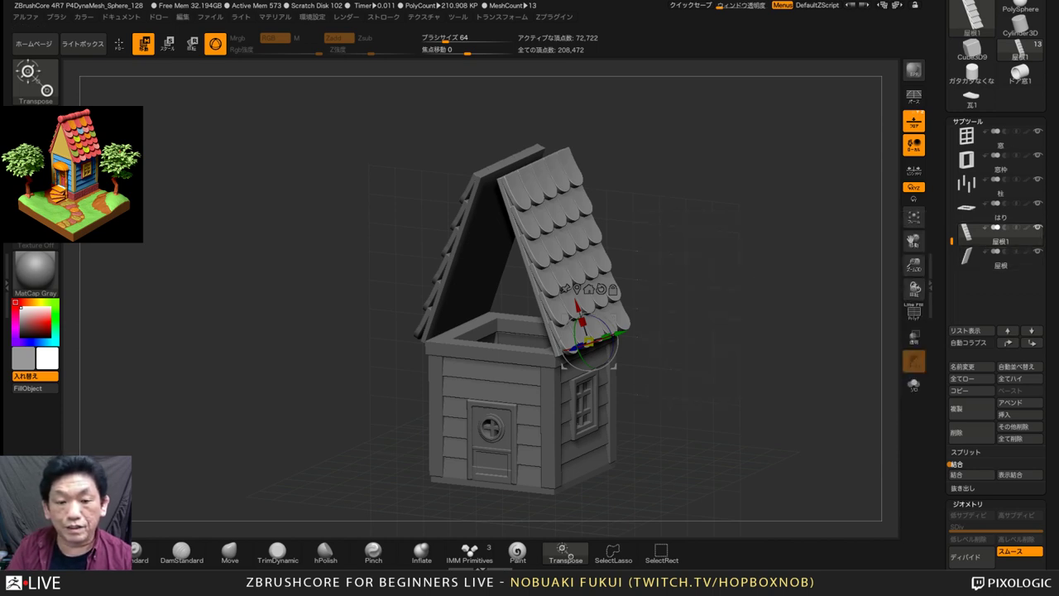
{"action": "left_click_drag", "start_coordinate": [691, 364], "coordinate": [698, 390]}
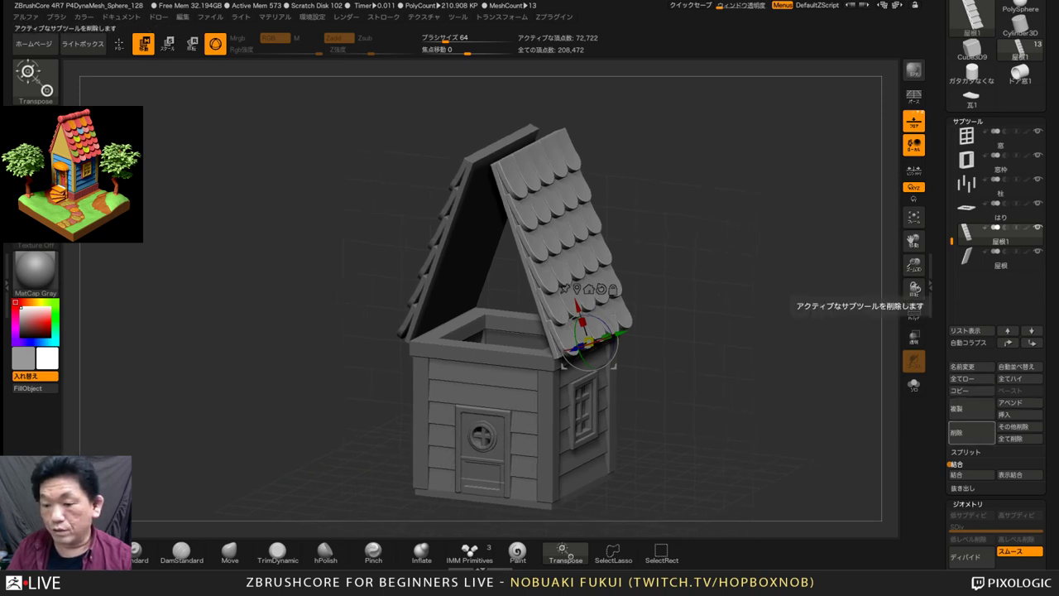
{"action": "left_click", "coordinate": [960, 475]}
{"action": "key", "text": "Return"}
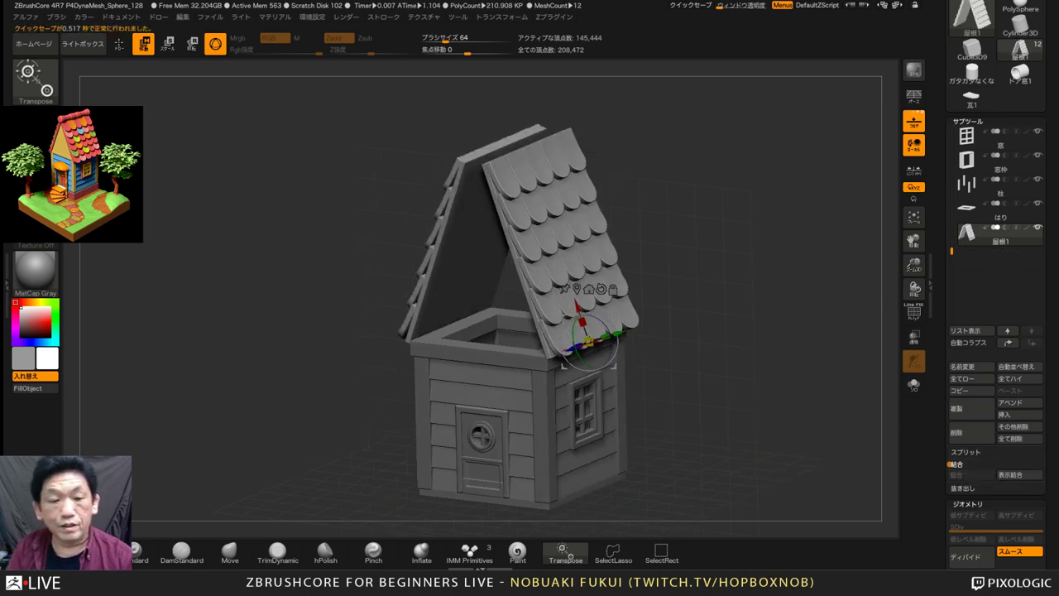
Insert a Cube3D primitive as a new subtool below 屋根1
{"action": "left_click_drag", "start_coordinate": [728, 372], "coordinate": [761, 367]}
{"action": "left_click_drag", "start_coordinate": [516, 255], "coordinate": [552, 266], "text": "alt"}
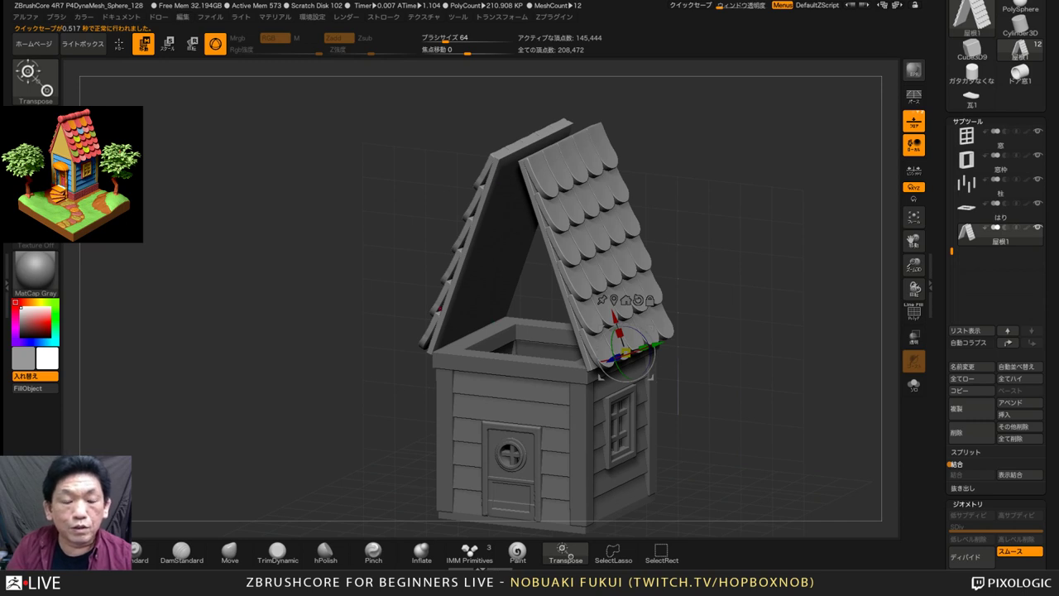
{"action": "left_click_drag", "start_coordinate": [676, 301], "coordinate": [672, 378], "text": "alt"}
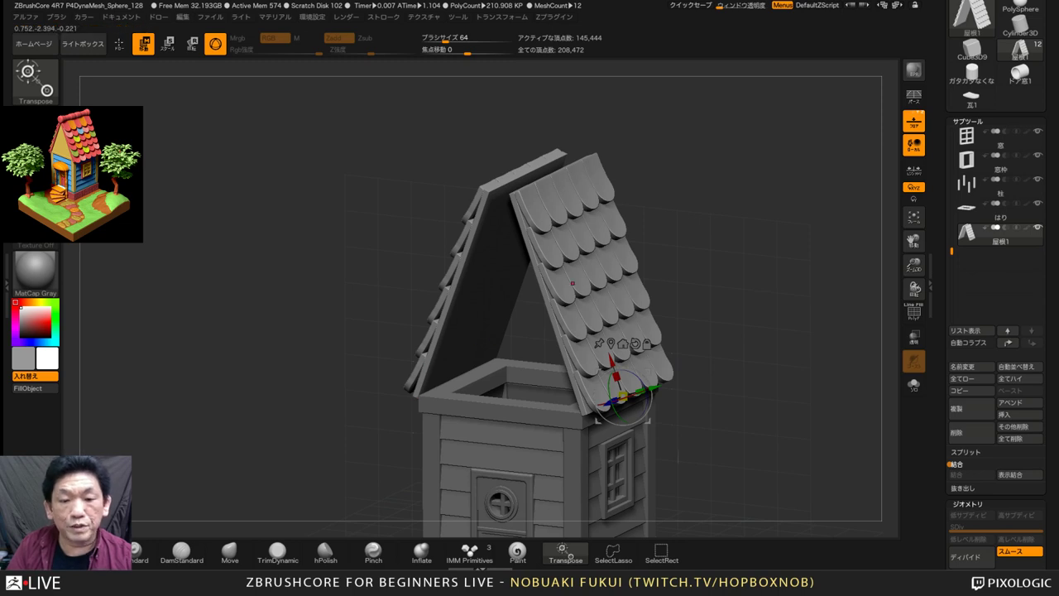
{"action": "left_click_drag", "start_coordinate": [703, 331], "coordinate": [675, 338]}
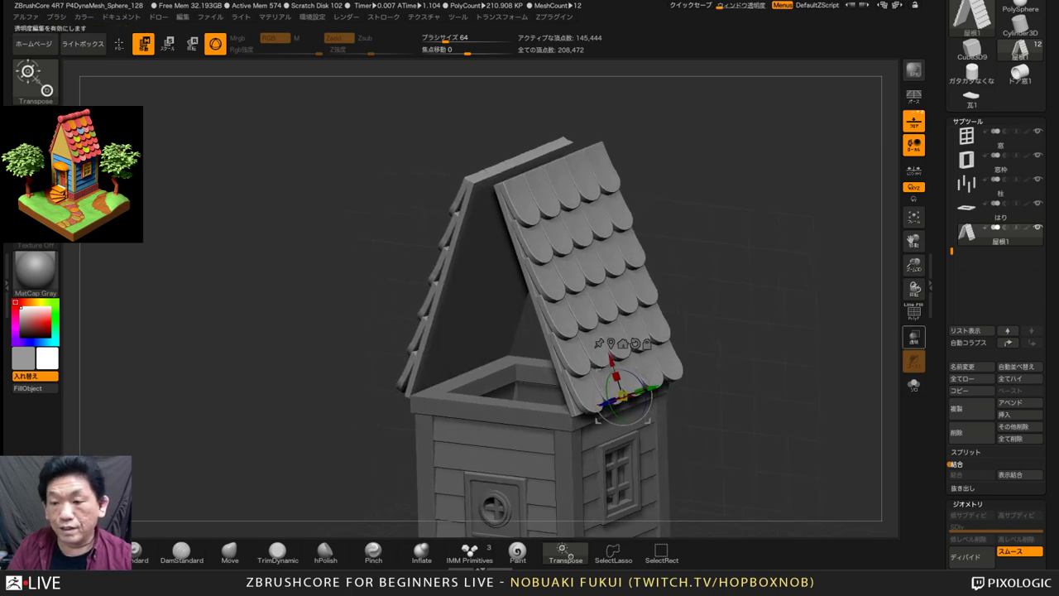
{"action": "left_click", "coordinate": [1007, 414]}
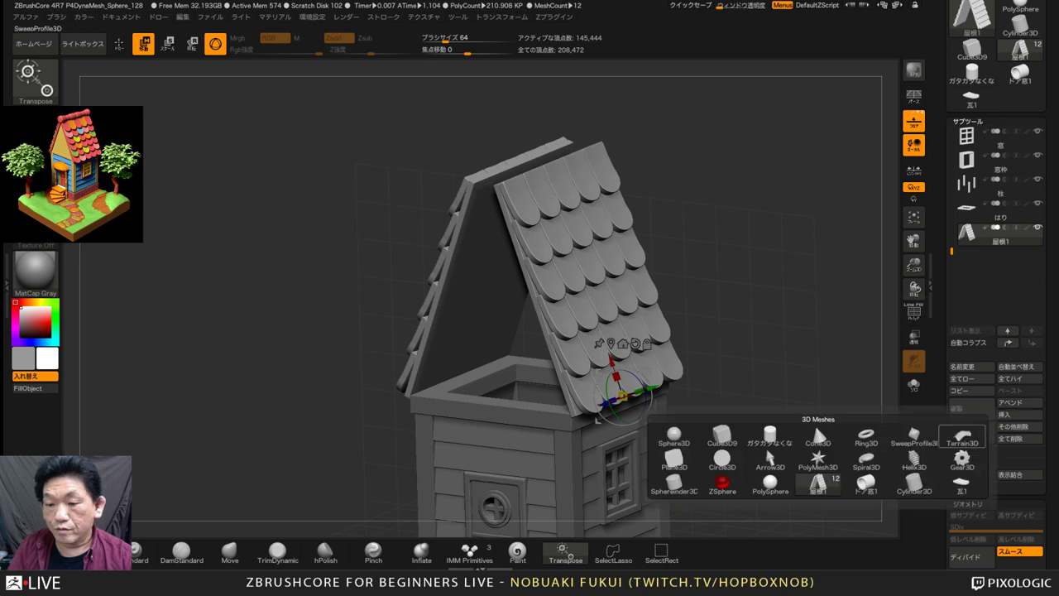
{"action": "left_click", "coordinate": [721, 434]}
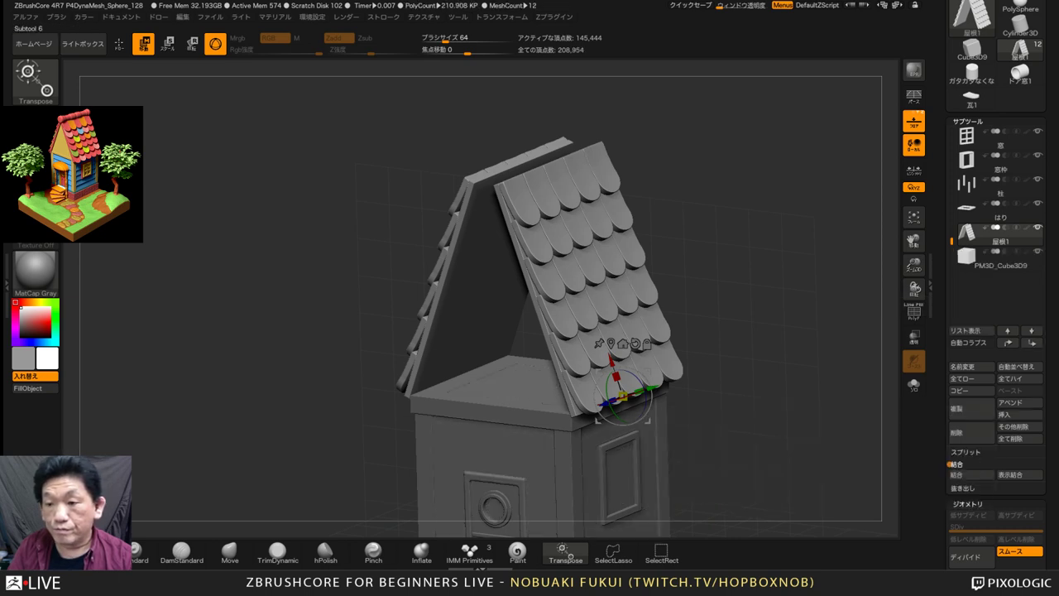
Rename the new cube subtool as 屋根部分壁
{"action": "left_click", "coordinate": [972, 365]}
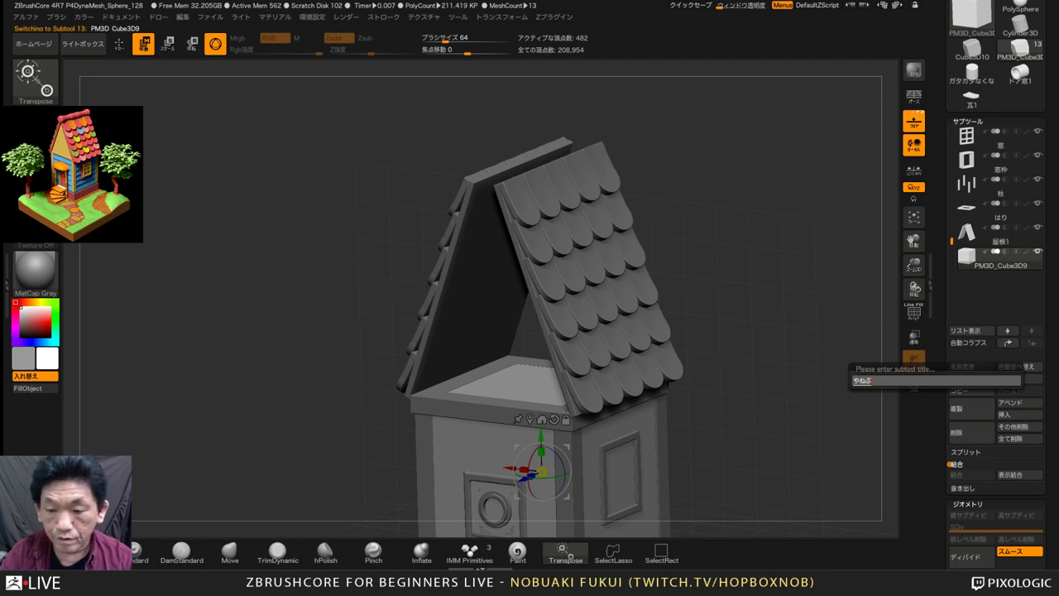
{"action": "type", "text": "屋根部分かべ"}
{"action": "key", "text": "space"}
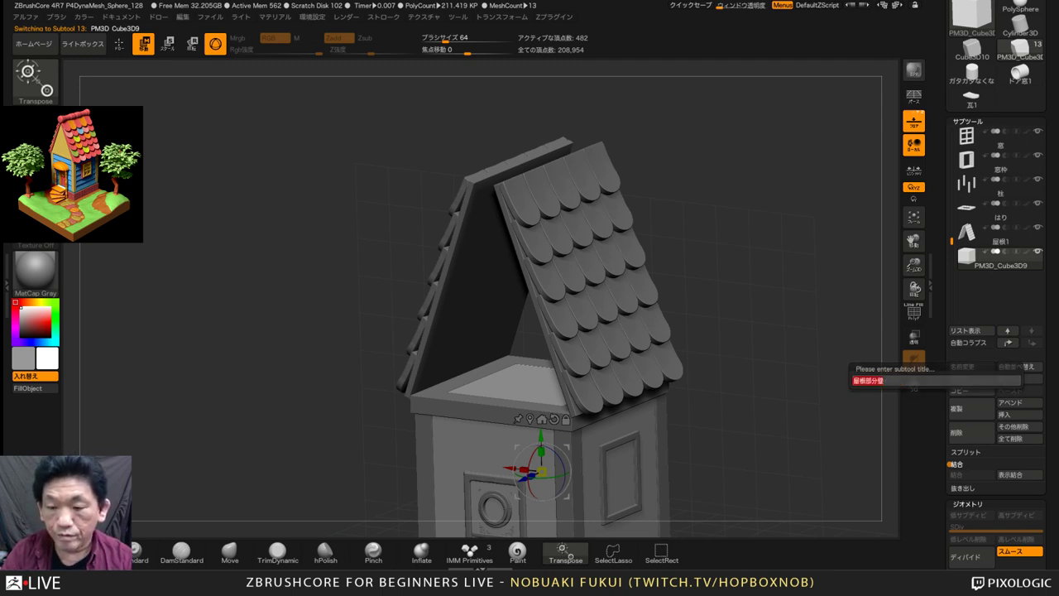
{"action": "key", "text": "Return"}
{"action": "key", "text": "Return"}
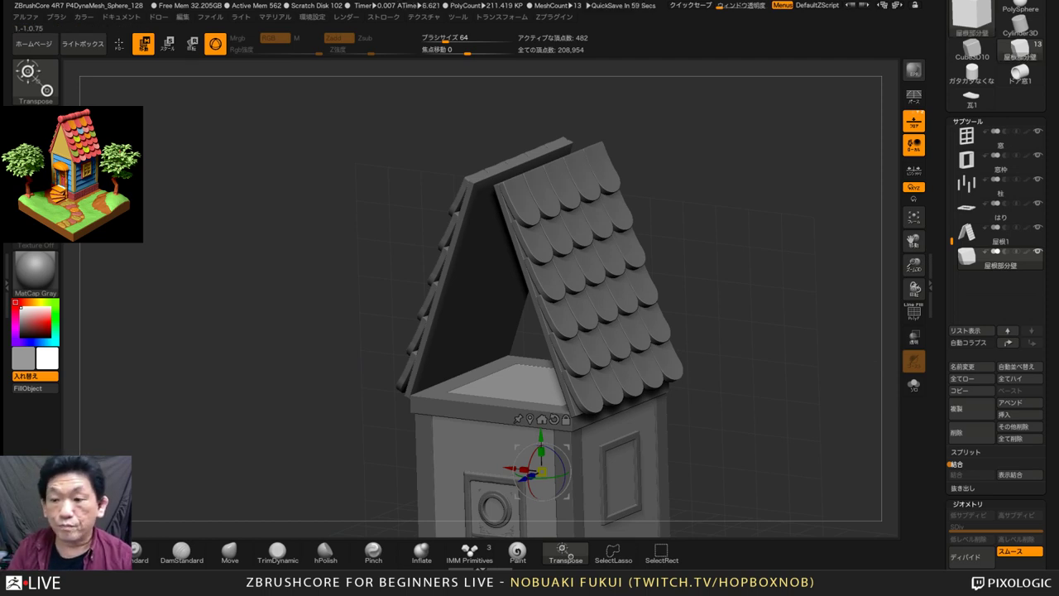
Raise the cube onto the top of the walls between the roof panels and move its gizmo pivot to its base
{"action": "left_click_drag", "start_coordinate": [761, 356], "coordinate": [736, 364], "text": "shift"}
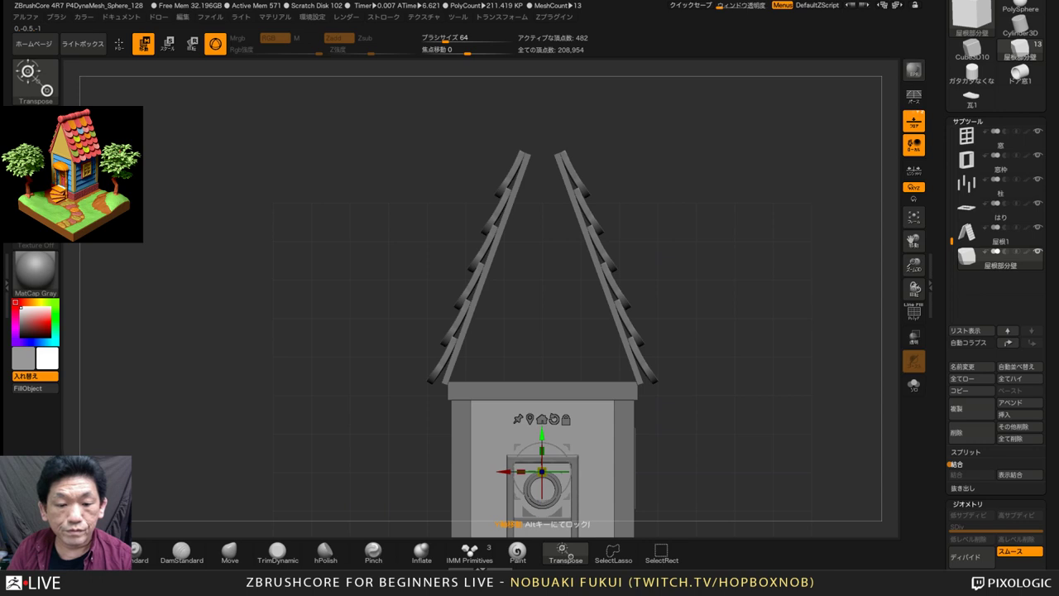
{"action": "left_click_drag", "start_coordinate": [542, 437], "coordinate": [542, 257]}
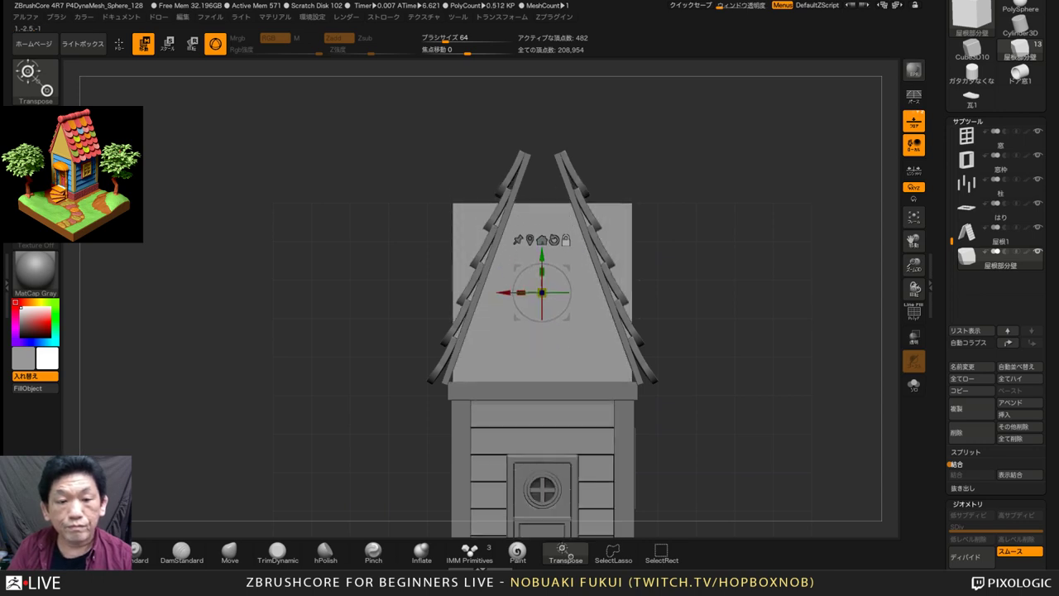
{"action": "left_click_drag", "start_coordinate": [737, 347], "coordinate": [736, 336], "text": "alt"}
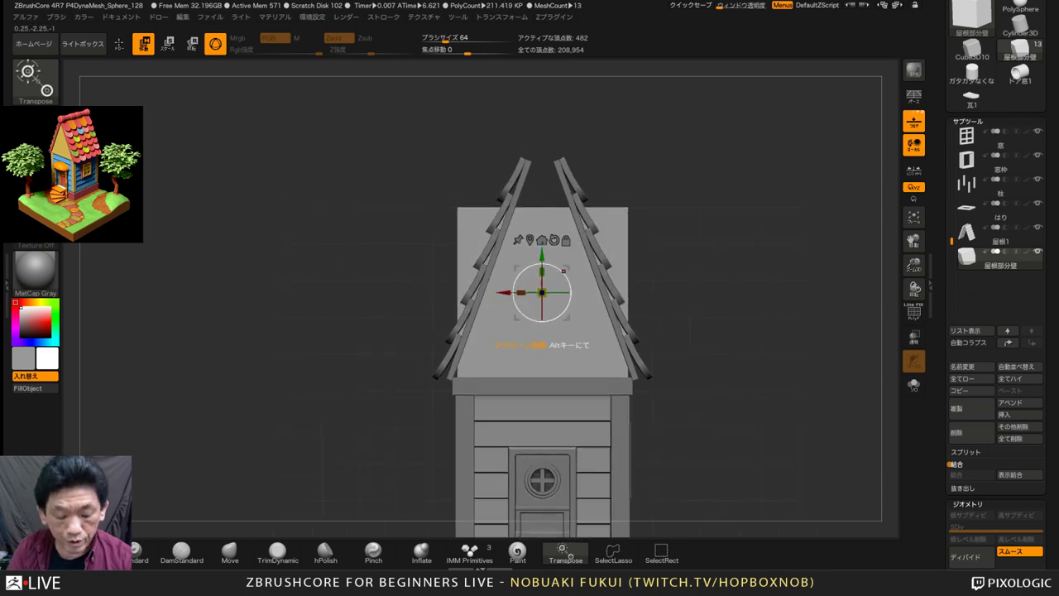
{"action": "left_click_drag", "start_coordinate": [542, 255], "coordinate": [542, 314], "text": "alt"}
{"action": "left_click_drag", "start_coordinate": [542, 352], "coordinate": [542, 377], "text": "alt"}
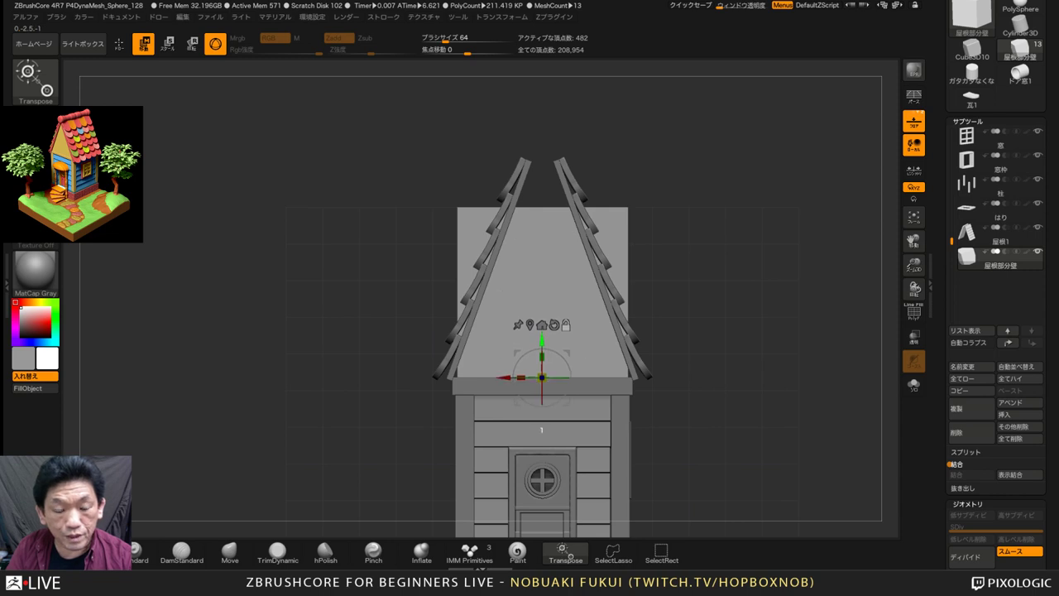
{"action": "left_click_drag", "start_coordinate": [736, 356], "coordinate": [629, 356], "text": "shift"}
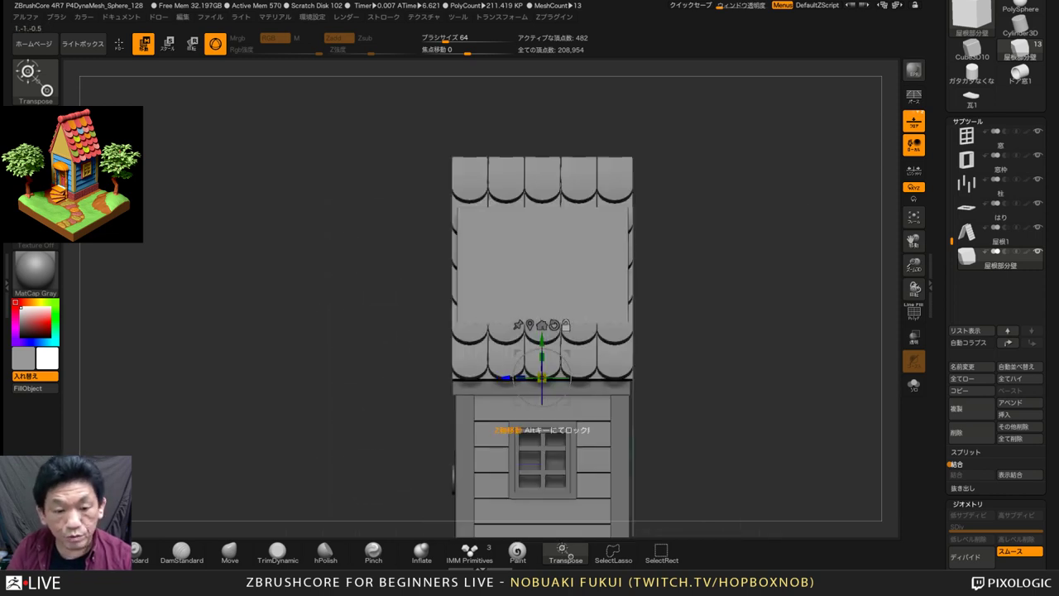
With transparency temporarily on, move the gizmo pivot of the 屋根部分壁 cube to the bottom edge of its front gable face
{"action": "left_click", "coordinate": [914, 336]}
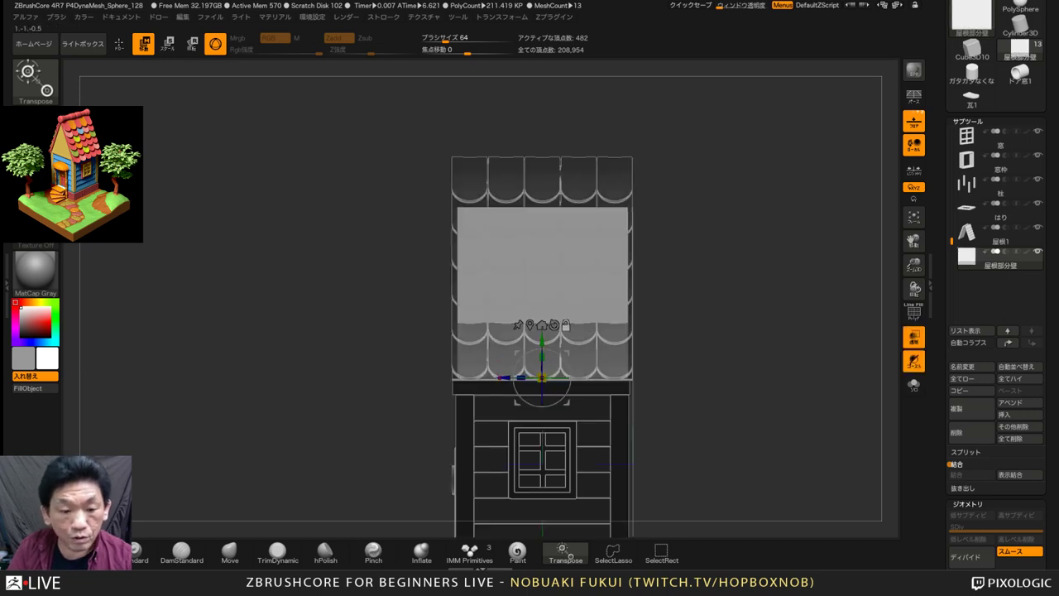
{"action": "left_click_drag", "start_coordinate": [541, 377], "coordinate": [456, 377], "text": "alt"}
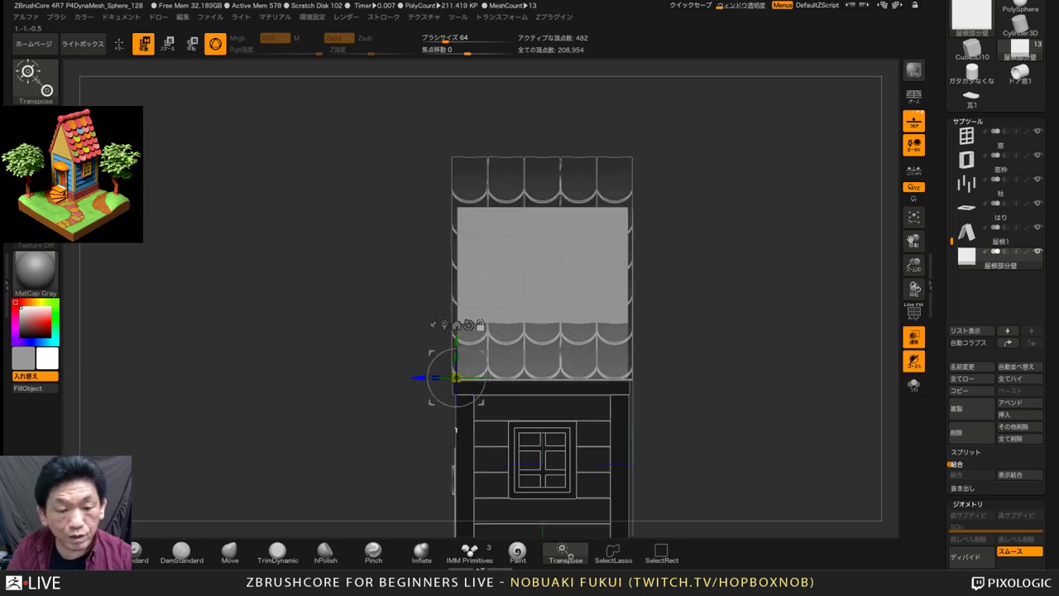
{"action": "left_click_drag", "start_coordinate": [282, 356], "coordinate": [354, 368]}
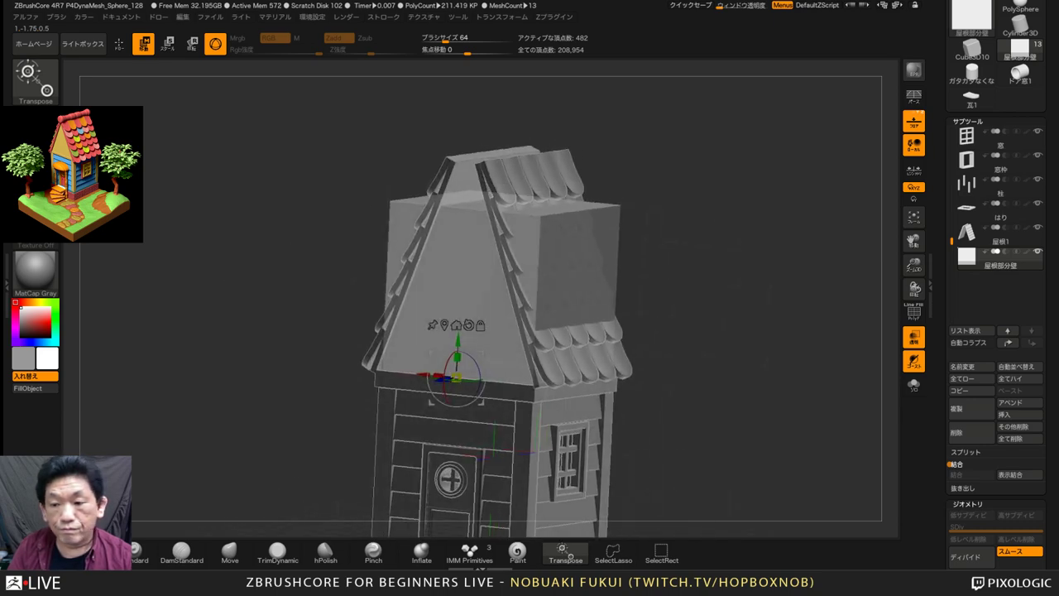
{"action": "left_click", "coordinate": [914, 337]}
Stretch the 屋根部分壁 cube up to the roof peak and scale its depth to about 0.1 to make a thin front wall
{"action": "left_click_drag", "start_coordinate": [456, 357], "coordinate": [458, 327]}
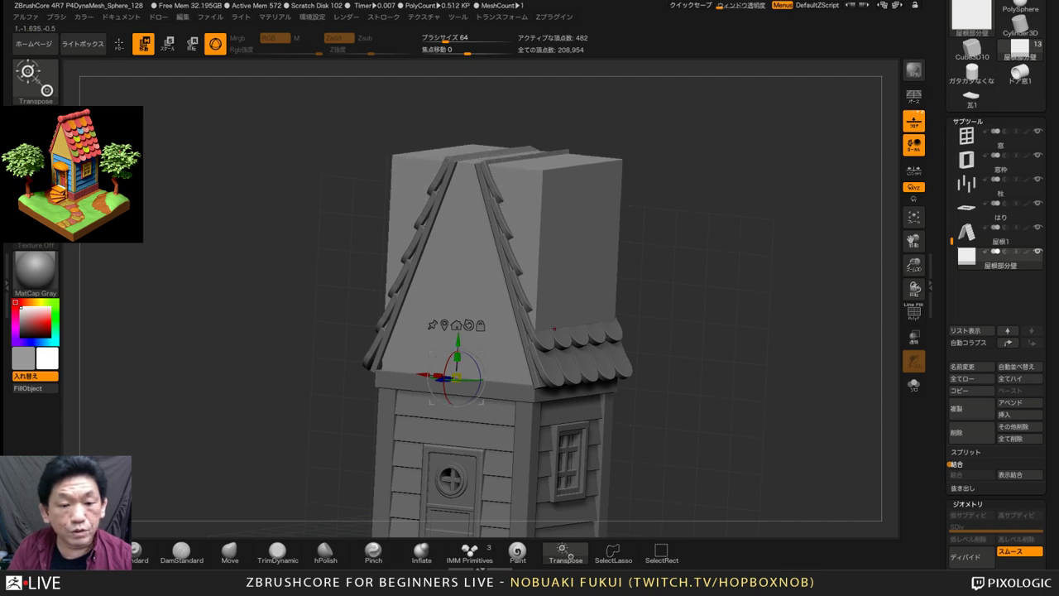
{"action": "left_click_drag", "start_coordinate": [554, 328], "coordinate": [495, 336]}
{"action": "mouse_move", "coordinate": [440, 381]}
{"action": "left_mouse_down"}
{"action": "mouse_move", "coordinate": [484, 371]}
{"action": "mouse_move", "coordinate": [442, 376]}
{"action": "left_mouse_up"}
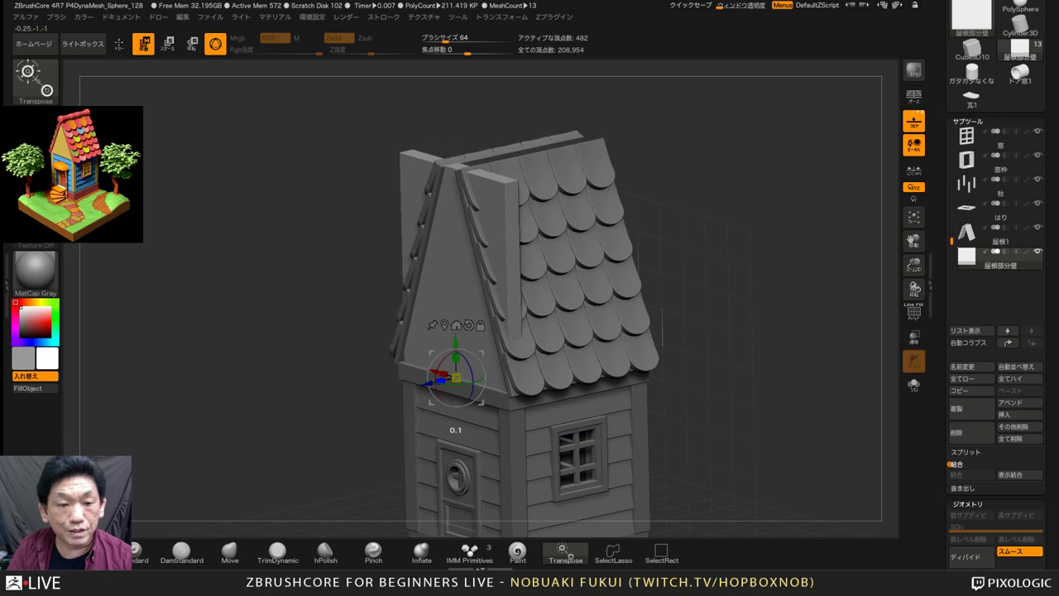
Fit the wall slab's height to the roof top and widen it by about 1.06 to match the beam, then quick-save the project
{"action": "right_click_drag", "start_coordinate": [481, 289], "coordinate": [533, 284]}
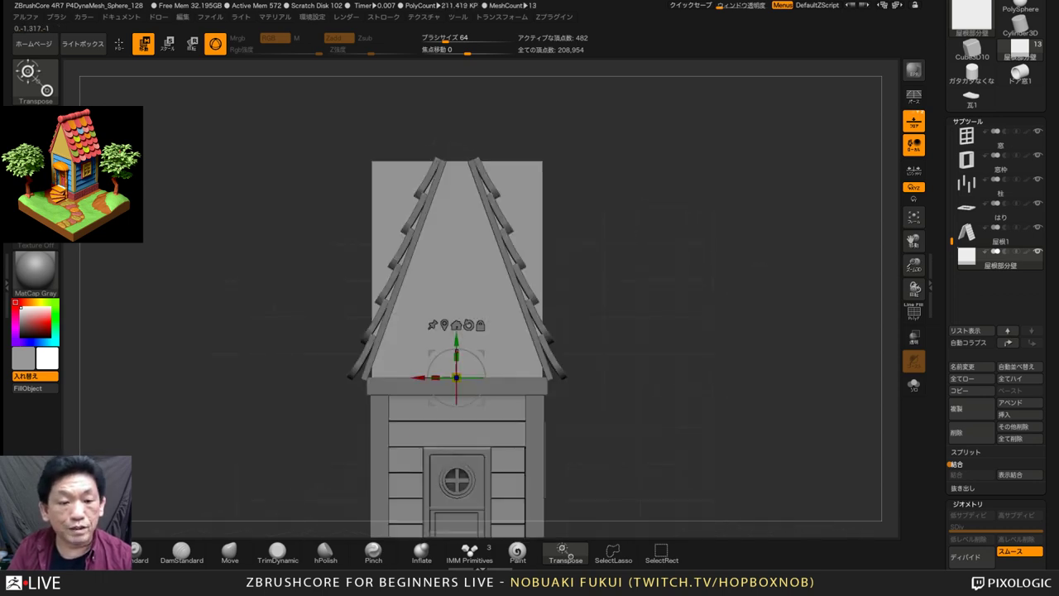
{"action": "left_click_drag", "start_coordinate": [455, 352], "coordinate": [456, 352]}
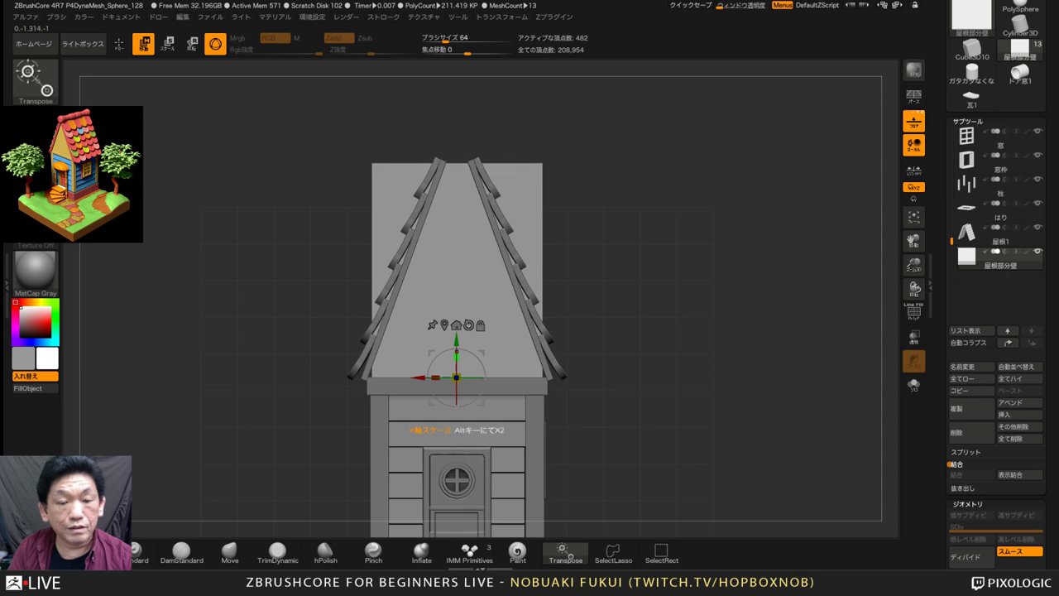
{"action": "mouse_move", "coordinate": [519, 311]}
{"action": "right_mouse_down"}
{"action": "mouse_move", "coordinate": [465, 320]}
{"action": "mouse_move", "coordinate": [520, 312]}
{"action": "right_mouse_up"}
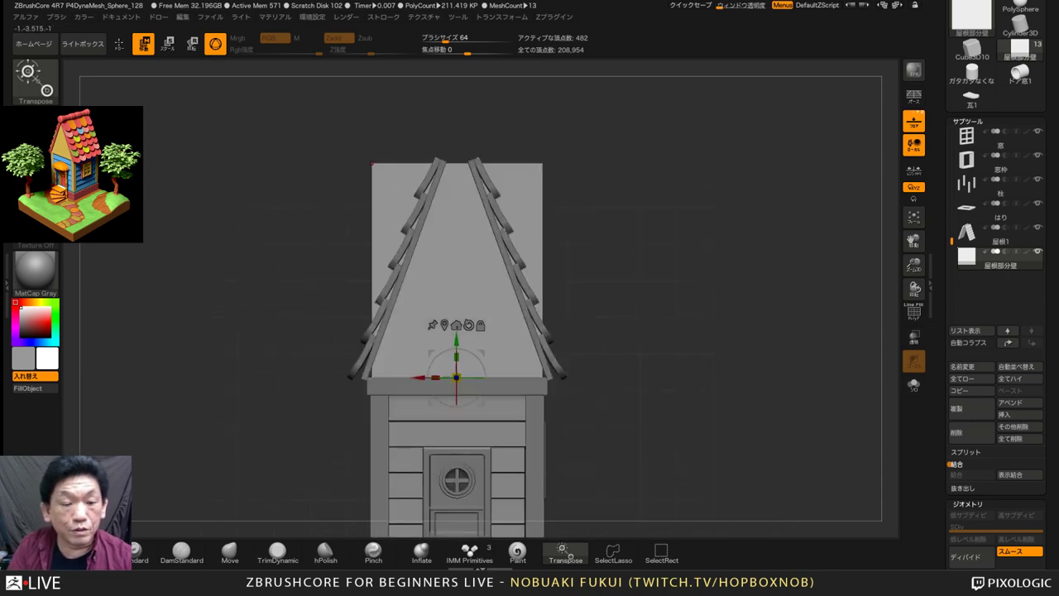
{"action": "right_click_drag", "start_coordinate": [392, 243], "coordinate": [484, 345], "text": "alt"}
{"action": "left_click_drag", "start_coordinate": [488, 376], "coordinate": [482, 375]}
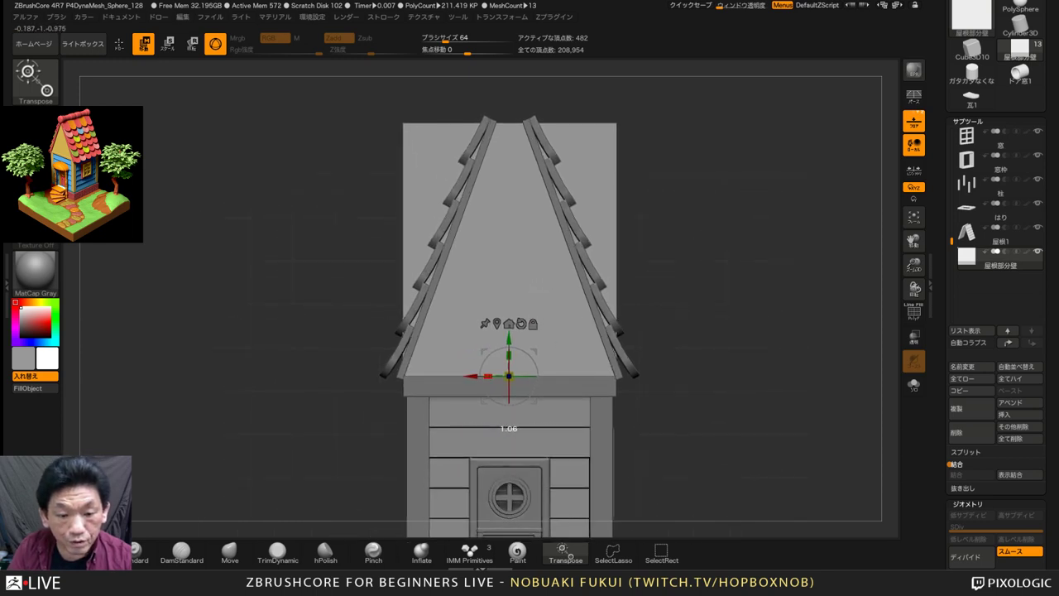
{"action": "right_click_drag", "start_coordinate": [631, 412], "coordinate": [609, 409]}
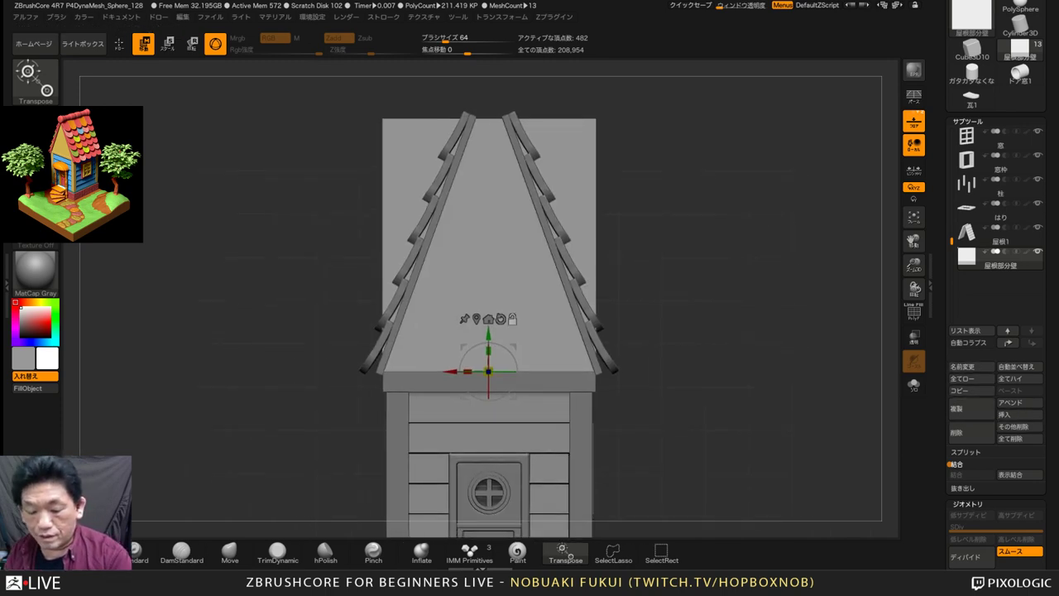
{"action": "key", "text": "9"}
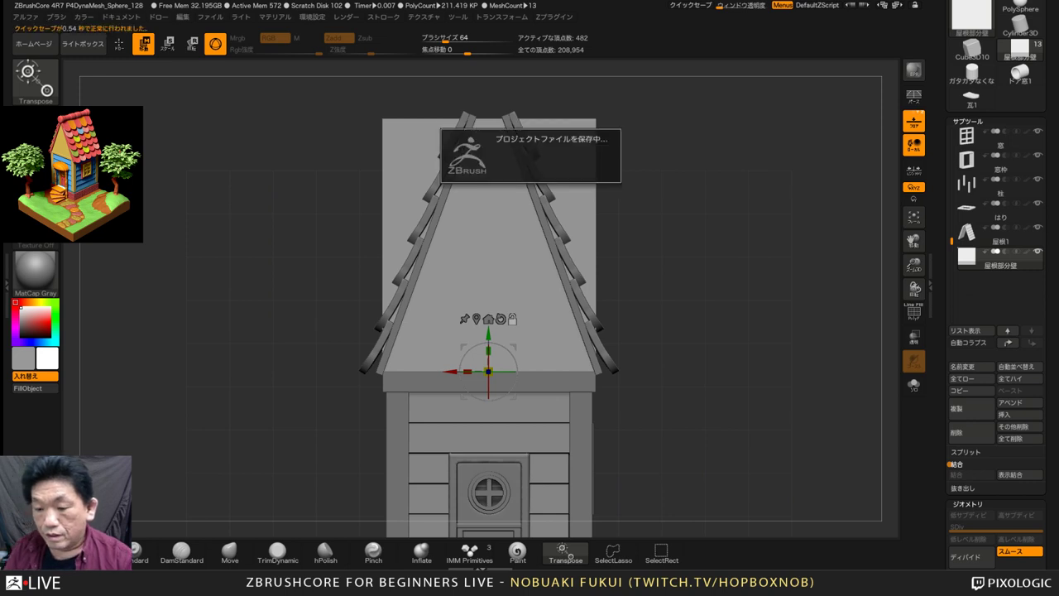
Apply DynaMesh at resolution 128 to the 屋根部分壁 slab
{"action": "left_click_drag", "start_coordinate": [941, 397], "coordinate": [941, 319]}
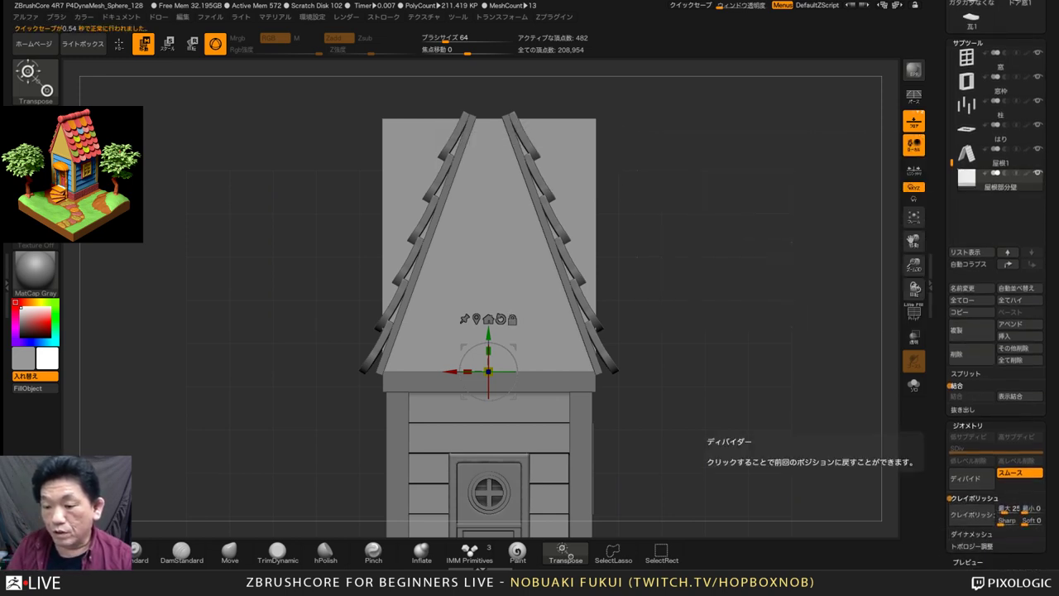
{"action": "left_click", "coordinate": [972, 535]}
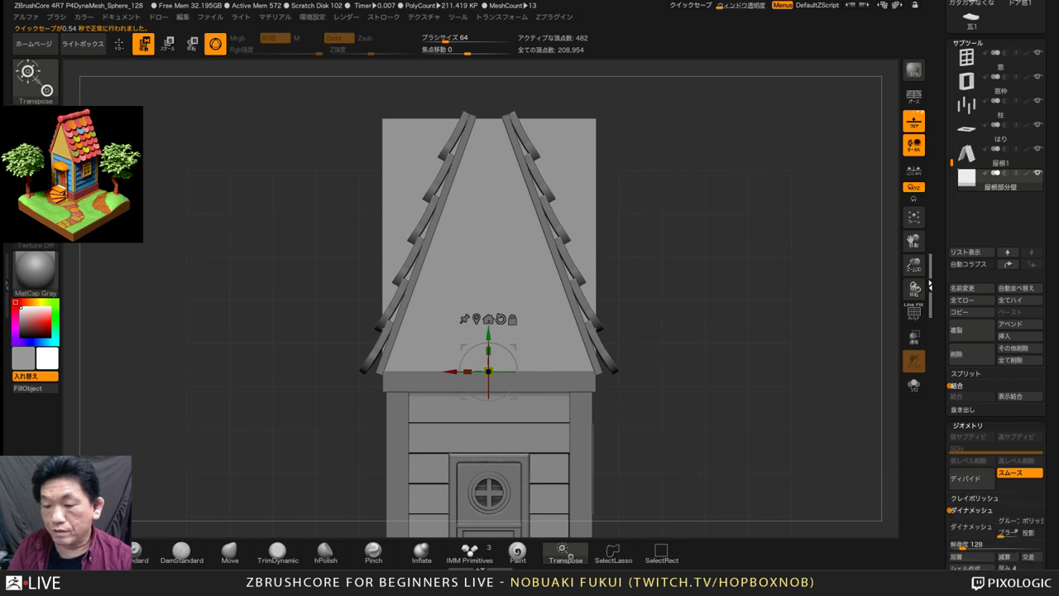
{"action": "left_click", "coordinate": [929, 283]}
{"action": "left_click", "coordinate": [1054, 285]}
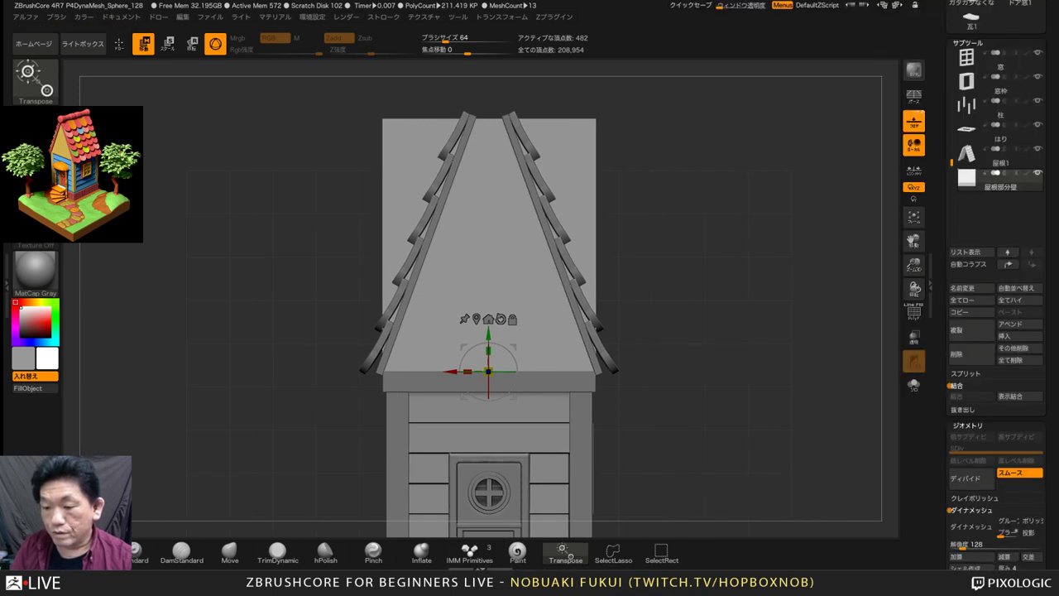
{"action": "left_click", "coordinate": [971, 527]}
{"action": "left_click_drag", "start_coordinate": [794, 414], "coordinate": [765, 479]}
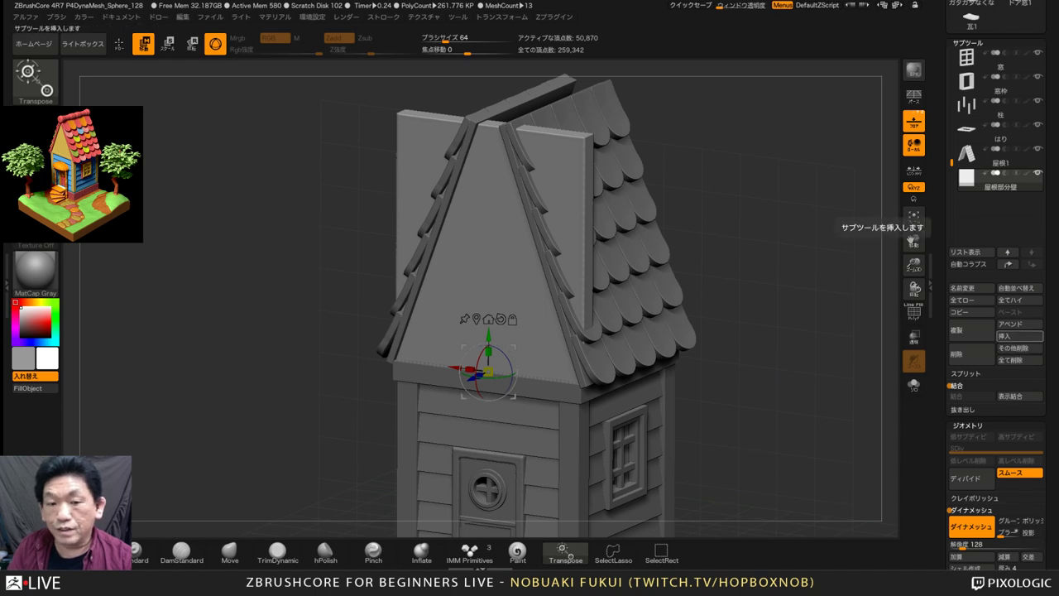
{"action": "left_click_drag", "start_coordinate": [769, 356], "coordinate": [790, 352], "text": "shift"}
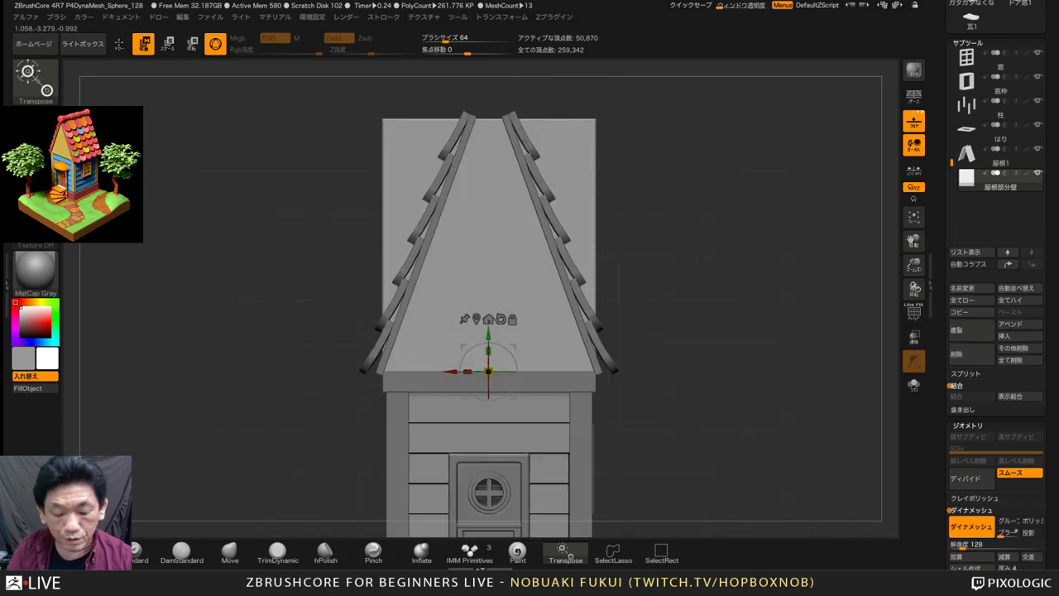
Try to flatten the slab's sides along the roof slope with a Transpose line at about 65°
{"action": "key", "text": "e"}
{"action": "key", "text": "y"}
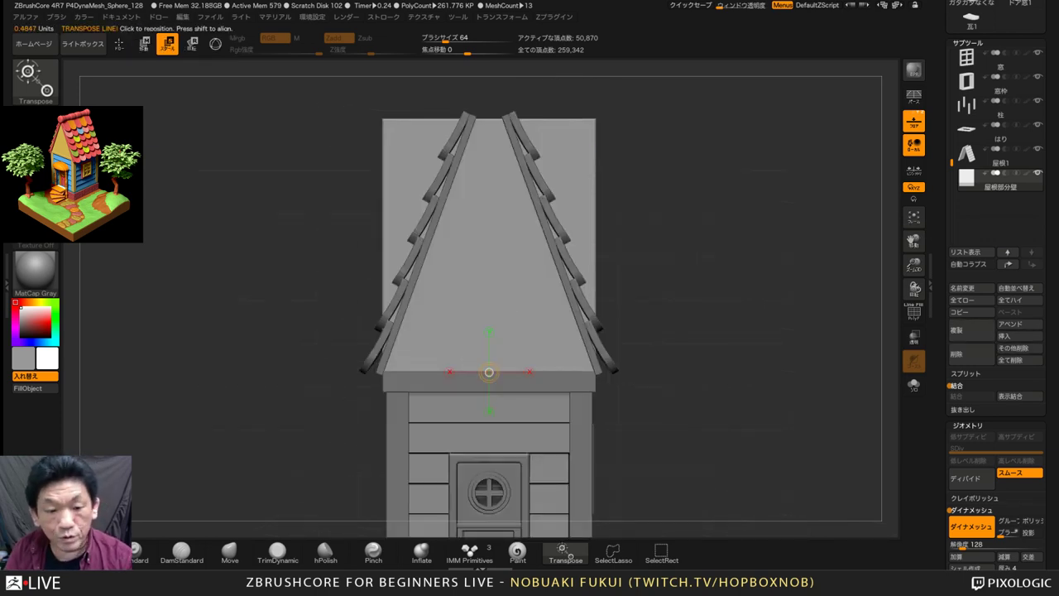
{"action": "left_click_drag", "start_coordinate": [510, 270], "coordinate": [608, 219]}
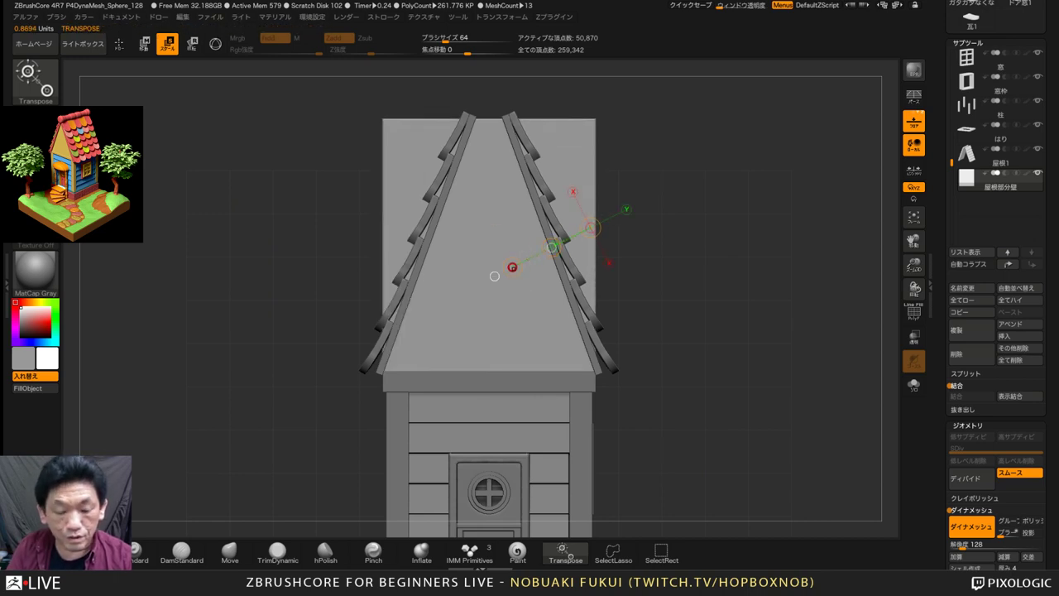
{"action": "key", "text": "w"}
{"action": "left_click_drag", "start_coordinate": [512, 267], "coordinate": [603, 181]}
{"action": "key", "text": "ctrl+z"}
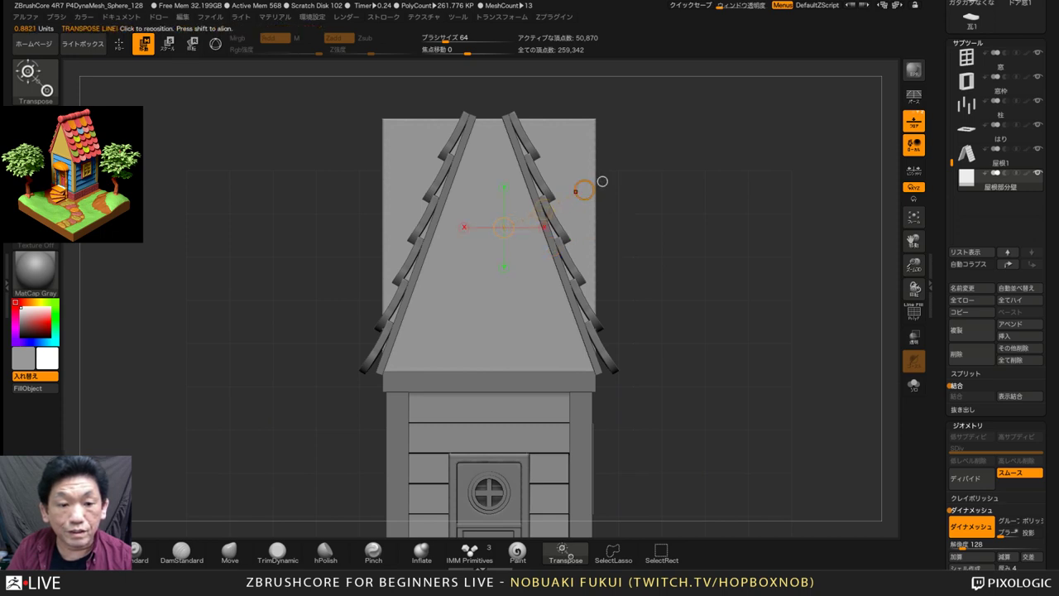
{"action": "left_click_drag", "start_coordinate": [504, 228], "coordinate": [546, 207]}
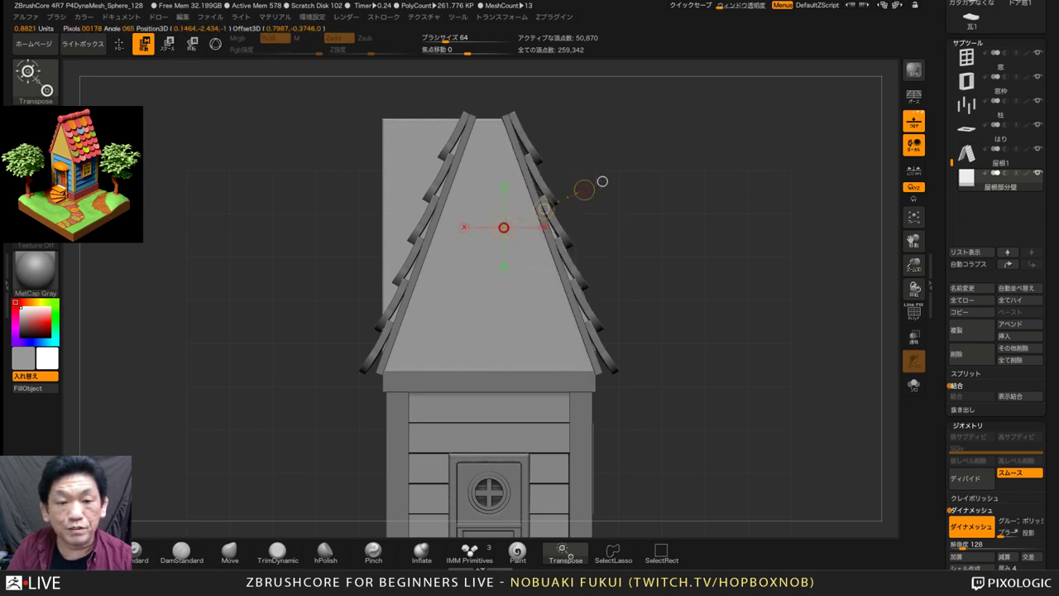
{"action": "key", "text": "ctrl+z"}
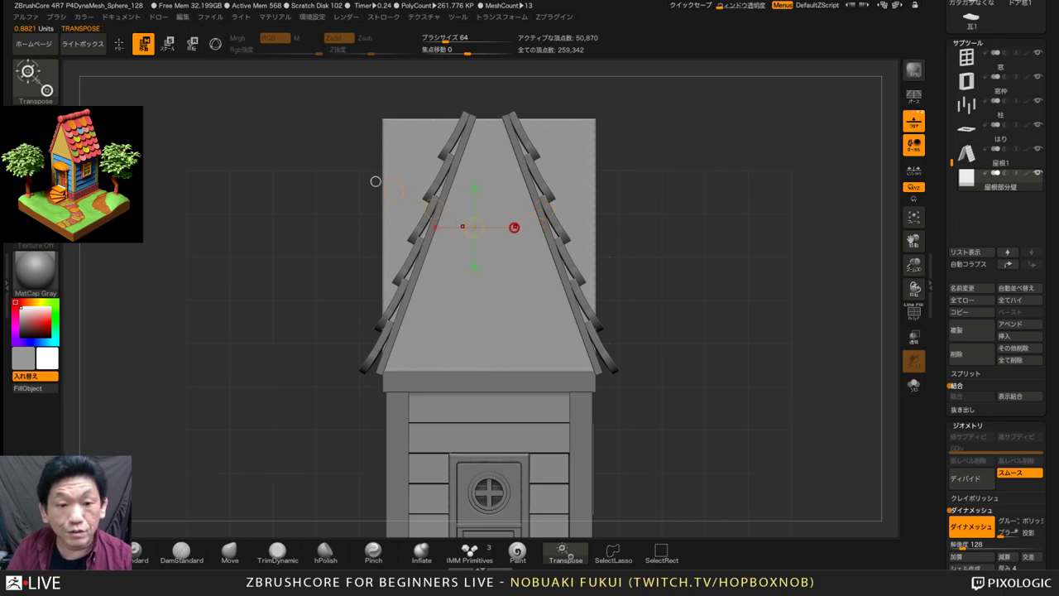
{"action": "right_click_drag", "start_coordinate": [504, 227], "coordinate": [544, 208]}
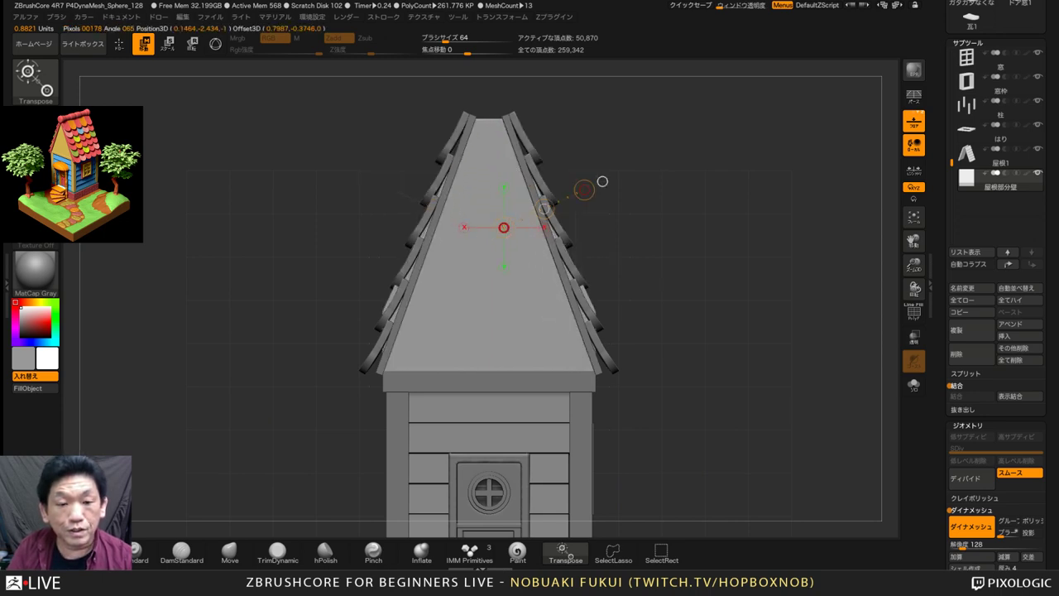
{"action": "key", "text": "ctrl+z"}
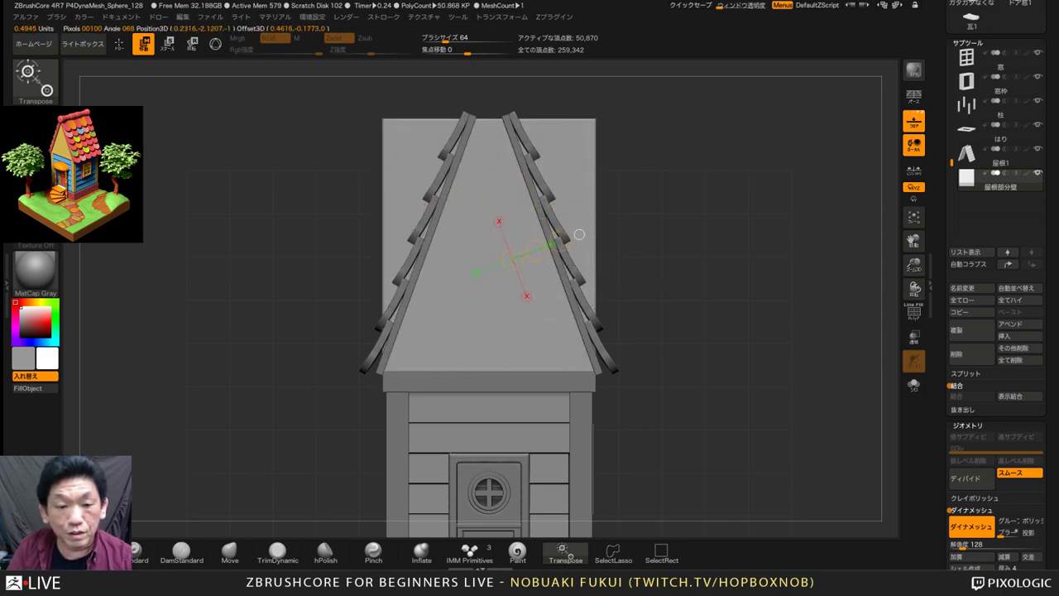
Retry flattening the slab's sides with the Transpose line angled at about 72°, undo it and return to the gizmo
{"action": "left_click_drag", "start_coordinate": [579, 234], "coordinate": [579, 229]}
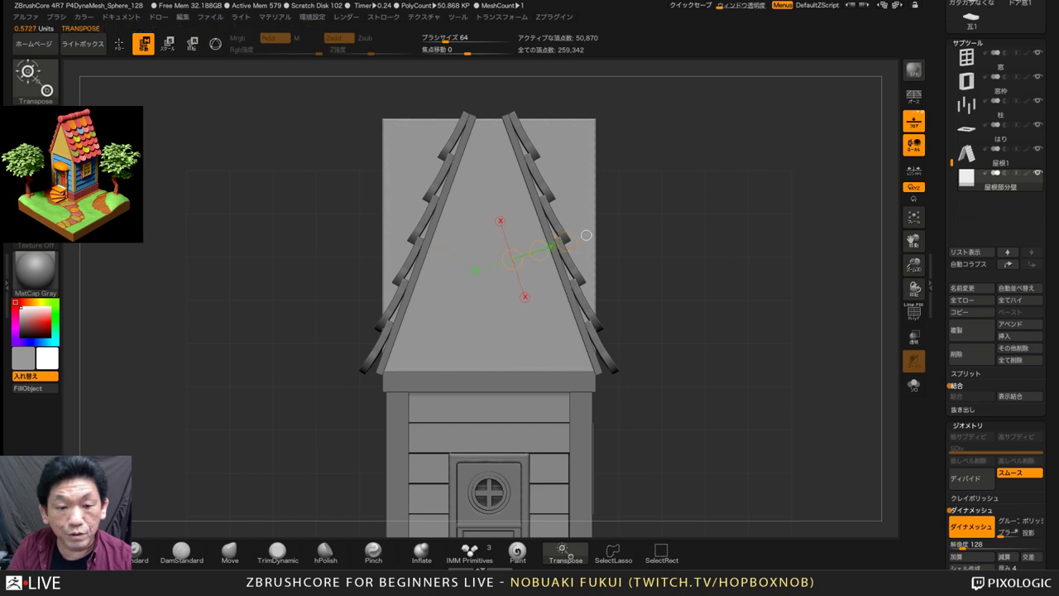
{"action": "key", "text": "ctrl+shift+z"}
{"action": "left_click_drag", "start_coordinate": [586, 235], "coordinate": [590, 234]}
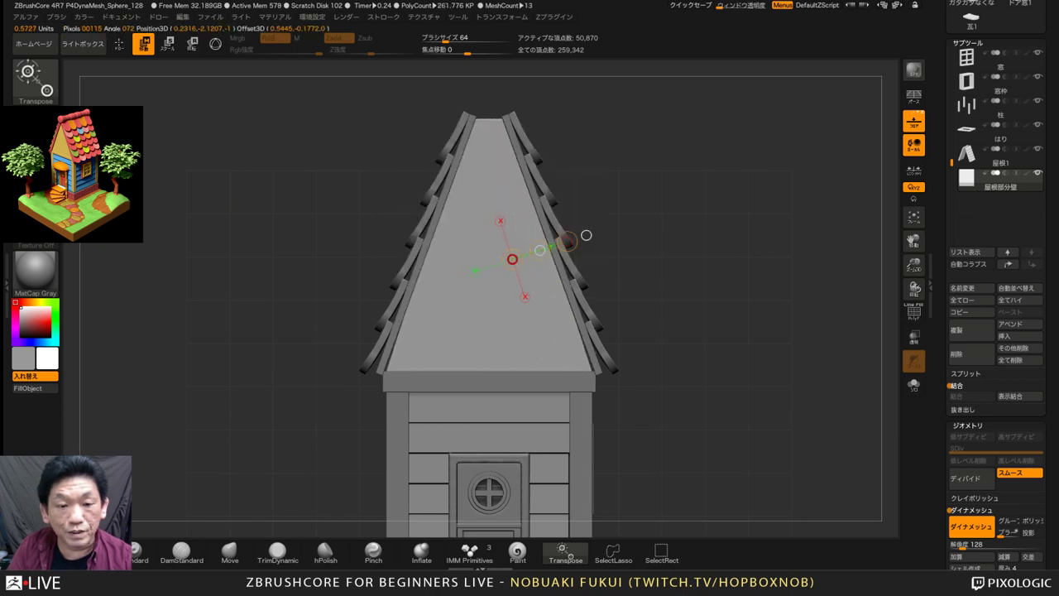
{"action": "right_click_drag", "start_coordinate": [586, 235], "coordinate": [581, 237]}
{"action": "key", "text": "ctrl+z"}
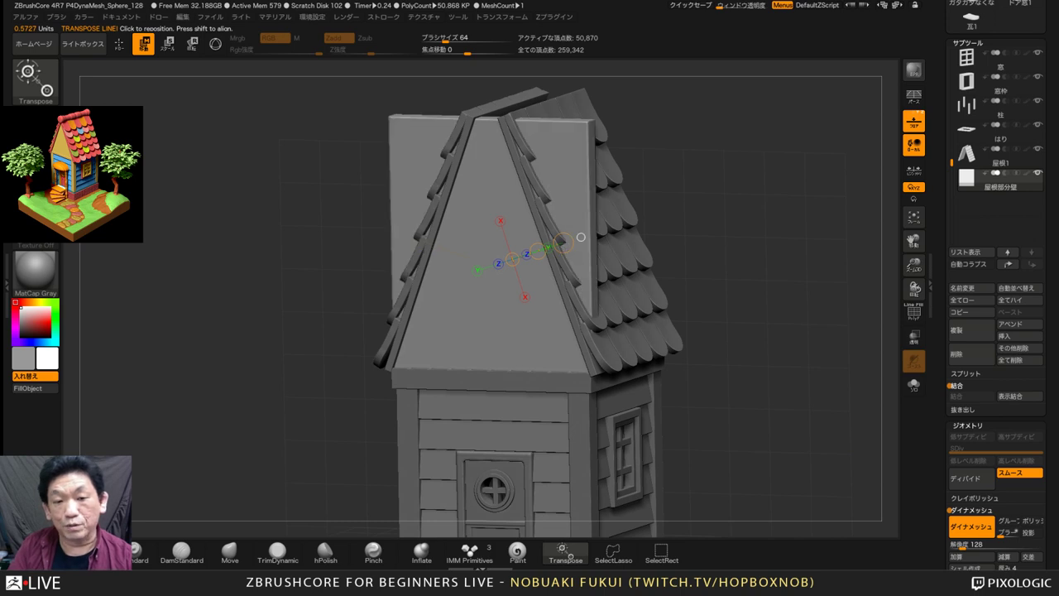
{"action": "key", "text": "ctrl+z"}
{"action": "left_click", "coordinate": [215, 44]}
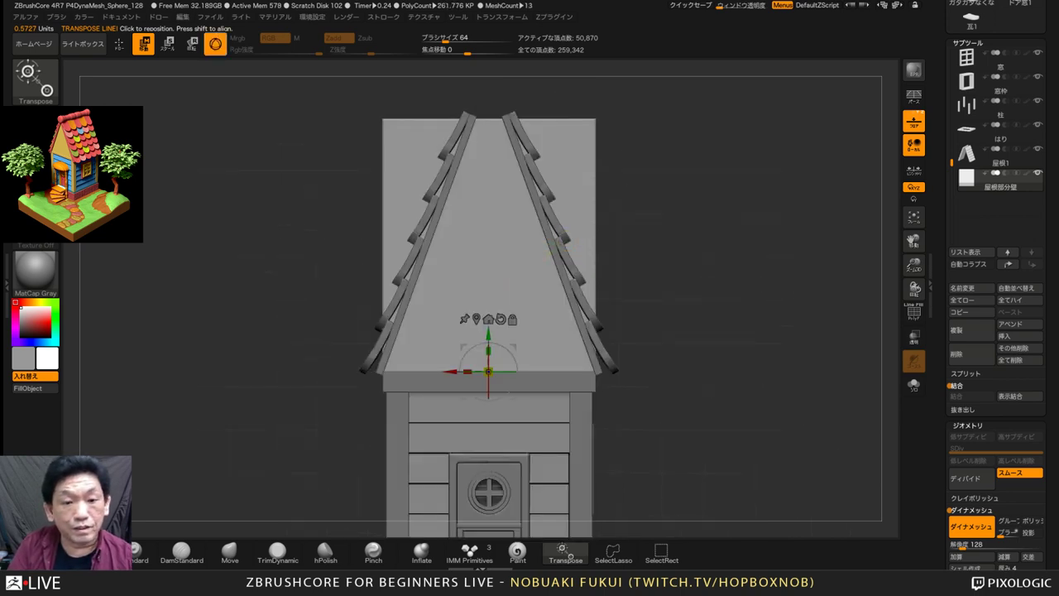
Undo the DynaMesh on the 屋根部分壁 slab and straighten the view to the front
{"action": "left_click_drag", "start_coordinate": [298, 248], "coordinate": [267, 256]}
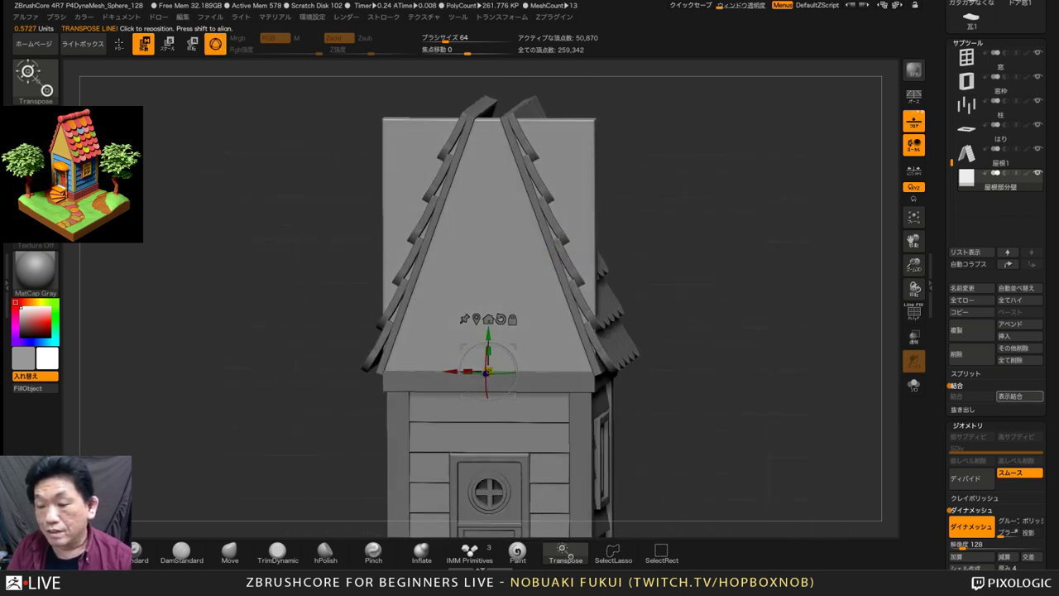
{"action": "left_click", "coordinate": [1019, 336]}
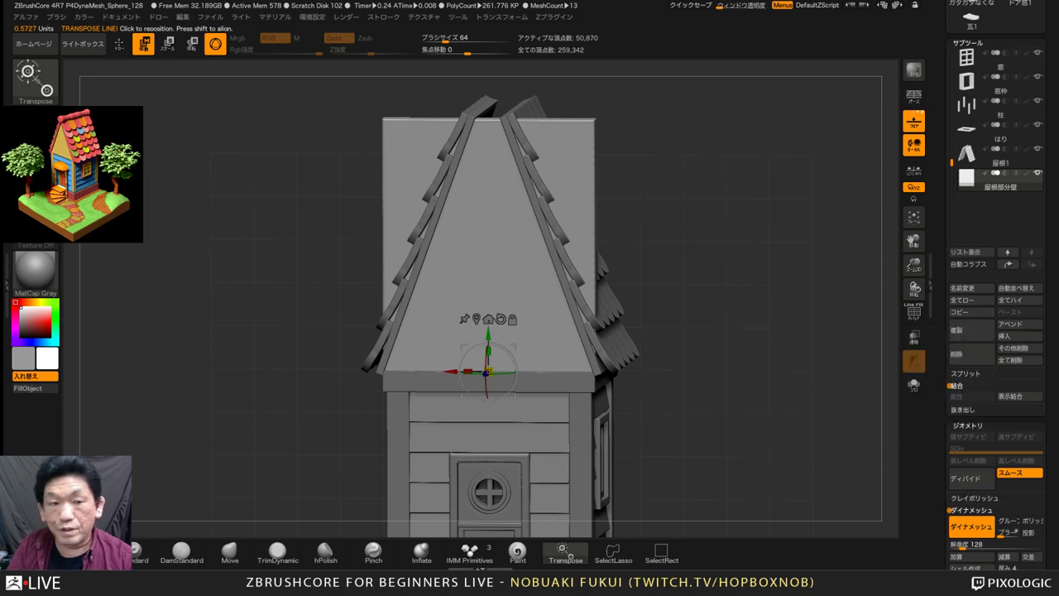
{"action": "key", "text": "y"}
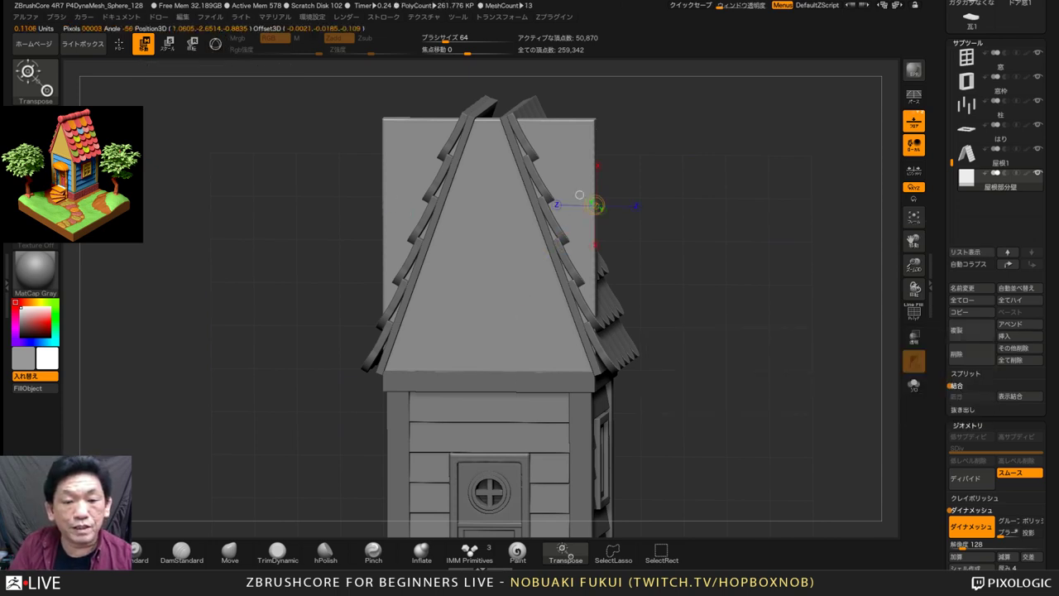
{"action": "key", "text": "ctrl+z"}
{"action": "left_click", "coordinate": [626, 193], "text": "shift"}
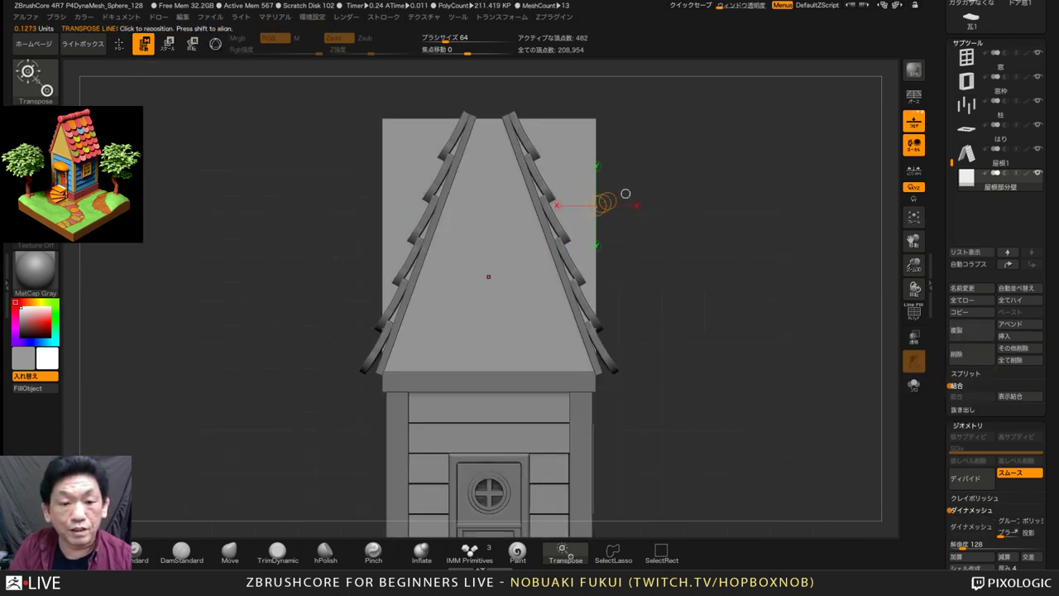
Try to flatten the original low-poly slab's sides along the roof slope with a new Transpose line, then undo it
{"action": "mouse_move", "coordinate": [495, 266]}
{"action": "left_mouse_down"}
{"action": "mouse_move", "coordinate": [576, 244]}
{"action": "mouse_move", "coordinate": [577, 219]}
{"action": "left_mouse_up"}
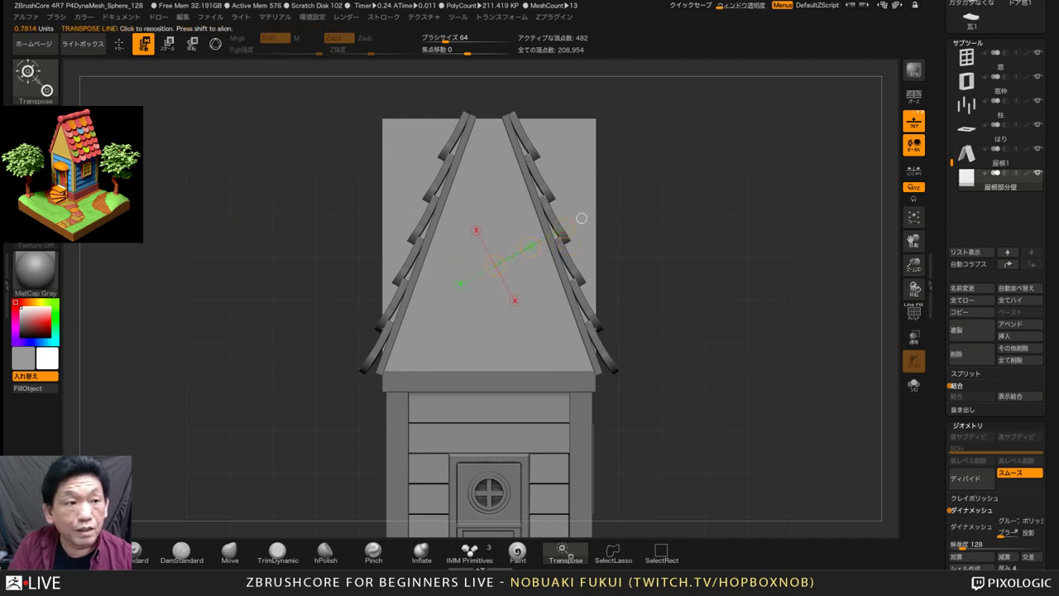
{"action": "right_click_drag", "start_coordinate": [581, 218], "coordinate": [559, 233]}
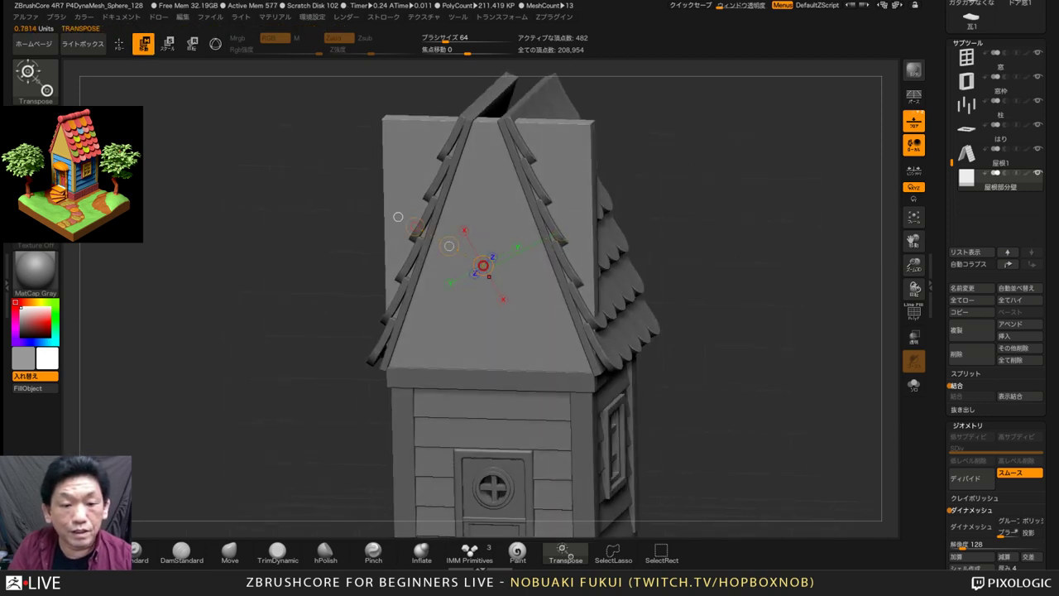
{"action": "key", "text": "ctrl+z"}
{"action": "key", "text": "ctrl+z"}
{"action": "left_click_drag", "start_coordinate": [398, 217], "coordinate": [581, 218]}
{"action": "key", "text": "y"}
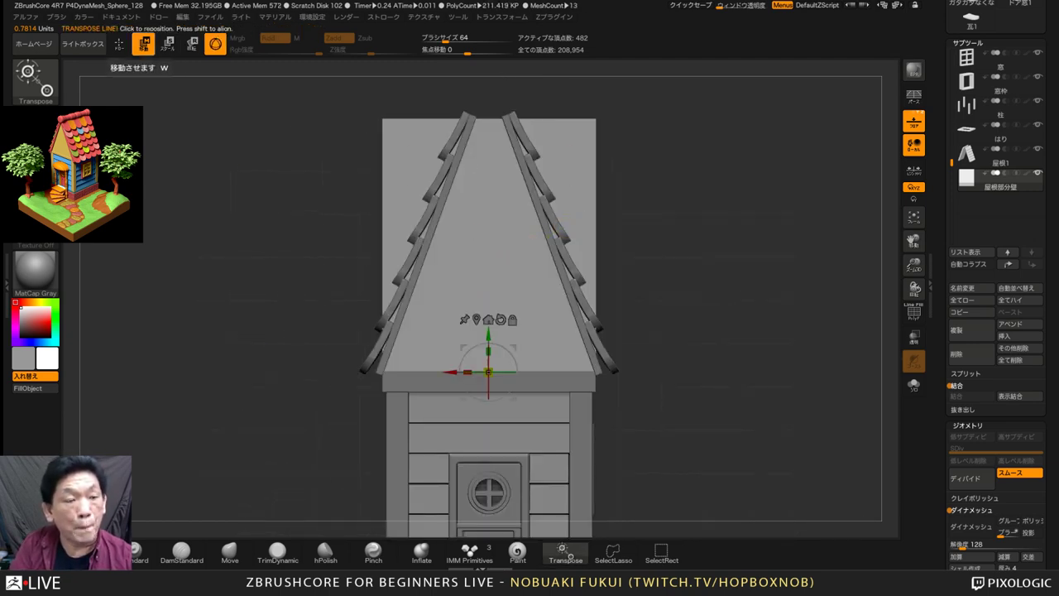
Insert the Cube3D10 mesh as a new subtool below 屋根部分壁, select it and set it to subtraction
{"action": "left_click_drag", "start_coordinate": [290, 199], "coordinate": [213, 220]}
{"action": "left_click", "coordinate": [1010, 336]}
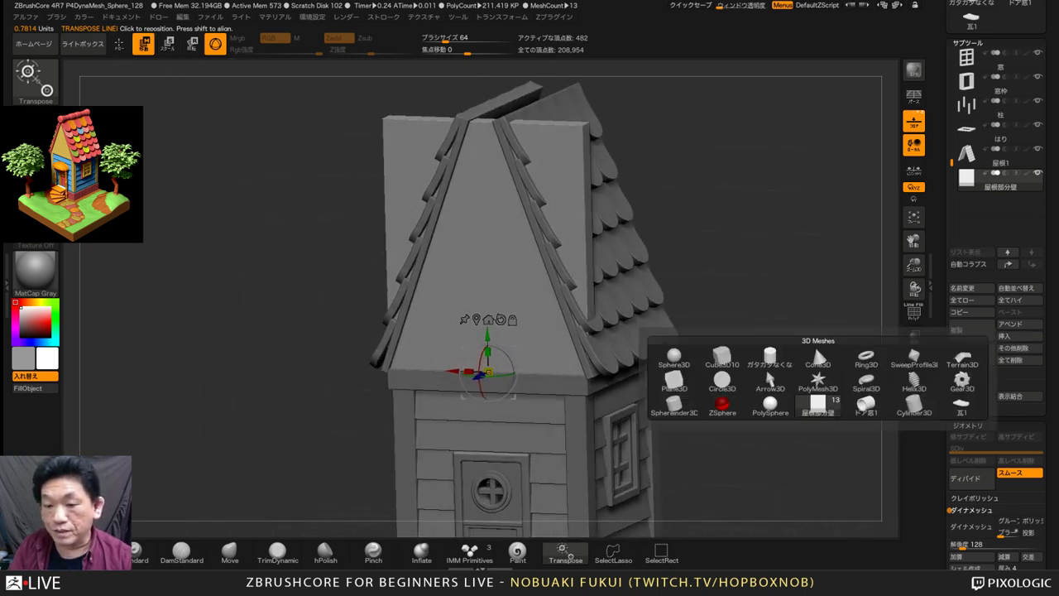
{"action": "left_click", "coordinate": [727, 362]}
{"action": "left_click", "coordinate": [1019, 335]}
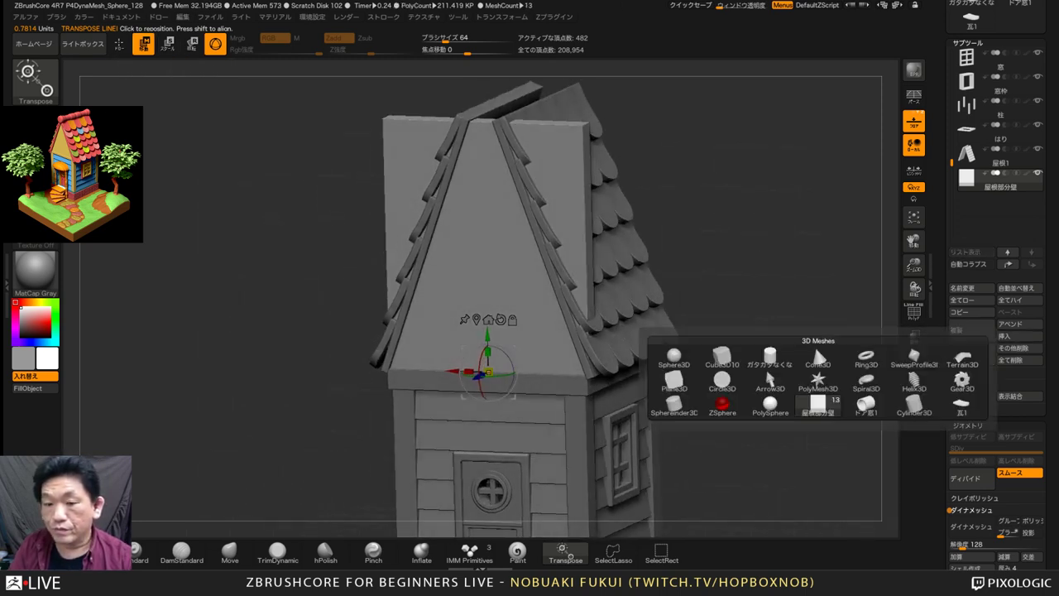
{"action": "left_click", "coordinate": [722, 358]}
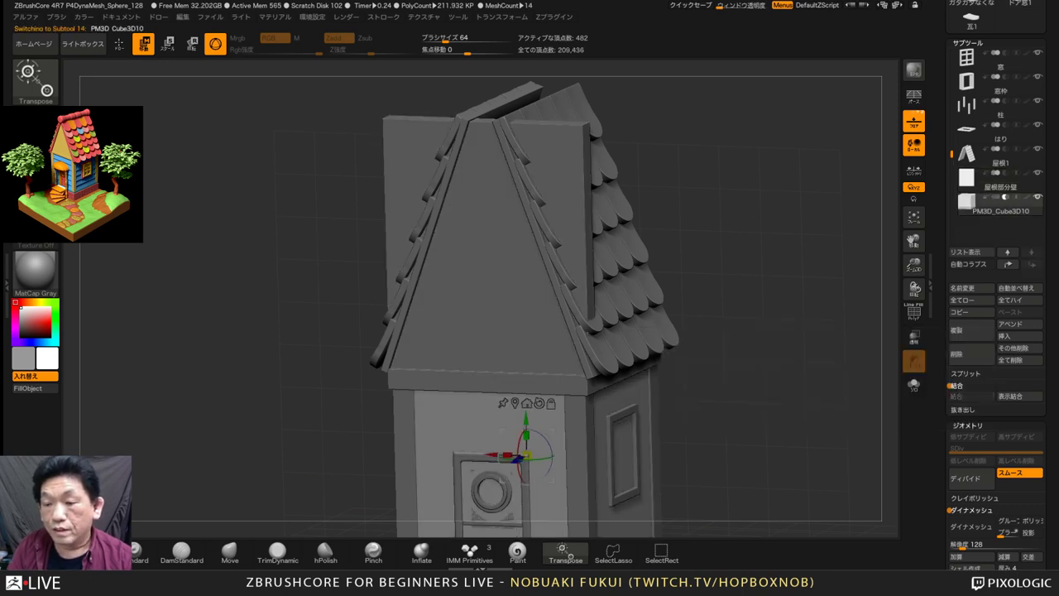
{"action": "mouse_move", "coordinate": [984, 204]}
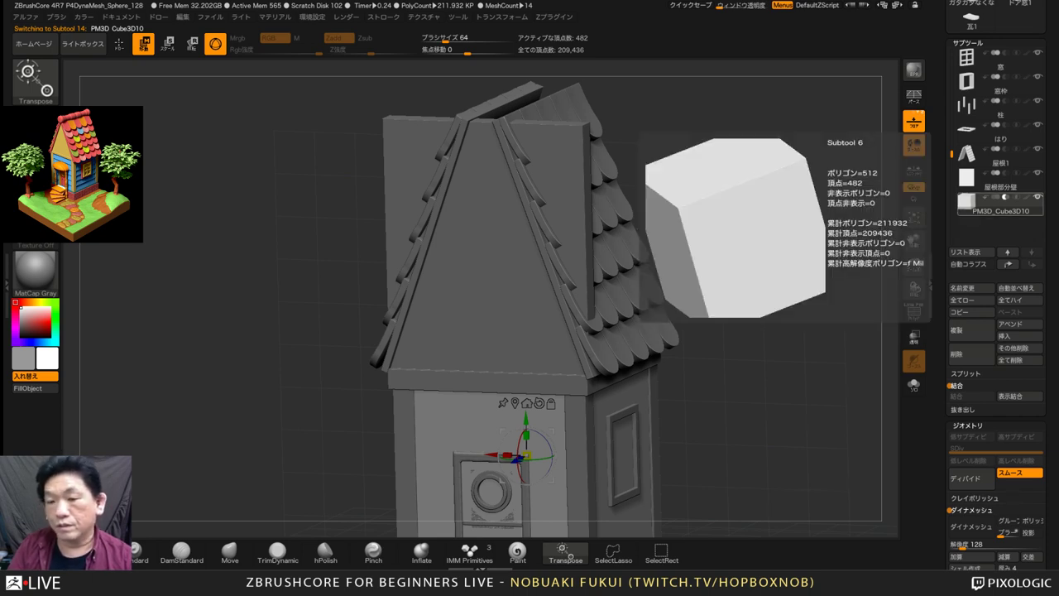
Move, tilt and lengthen the cube in front view so its inner edge follows the right-hand roof slope and covers the slab outside it
{"action": "left_click_drag", "start_coordinate": [745, 389], "coordinate": [795, 380], "text": "shift"}
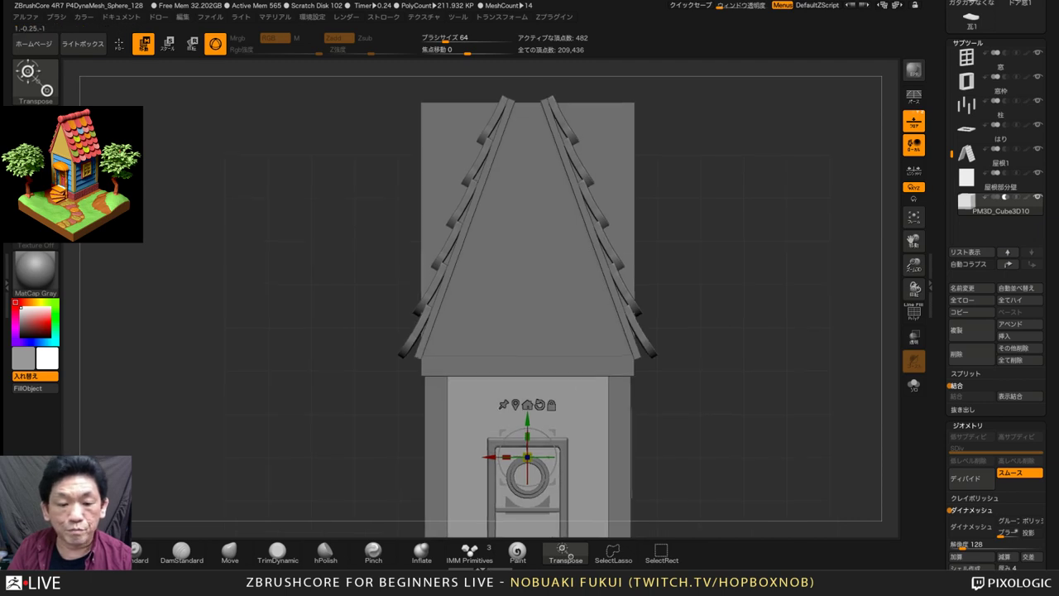
{"action": "left_click_drag", "start_coordinate": [674, 381], "coordinate": [647, 404], "text": "alt"}
{"action": "left_click_drag", "start_coordinate": [526, 454], "coordinate": [698, 209]}
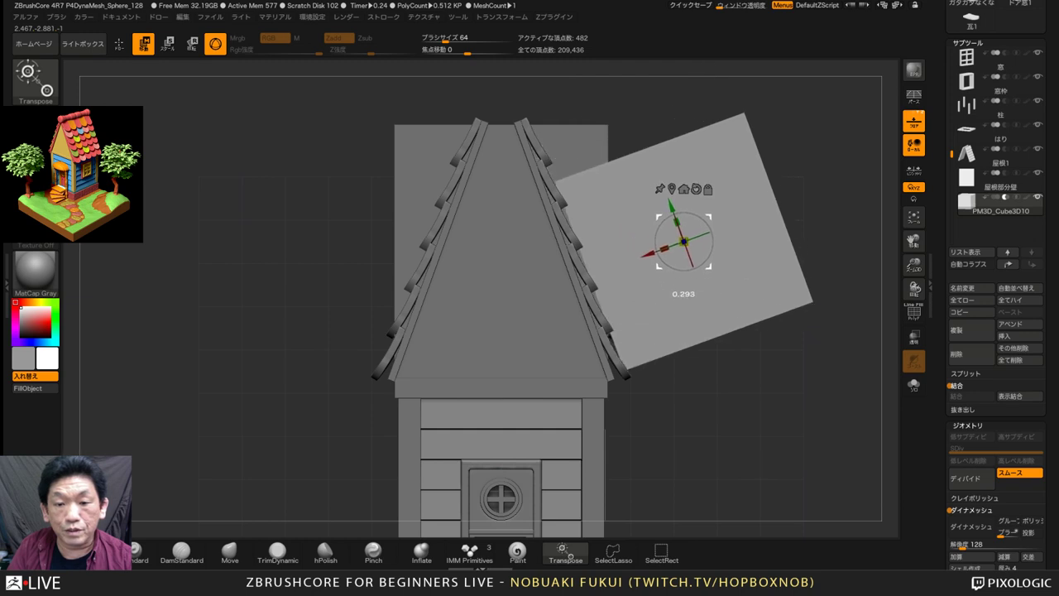
{"action": "left_click_drag", "start_coordinate": [660, 250], "coordinate": [729, 220]}
{"action": "key", "text": "ctrl+z"}
{"action": "key", "text": "ctrl+z"}
{"action": "left_click_drag", "start_coordinate": [664, 248], "coordinate": [681, 211]}
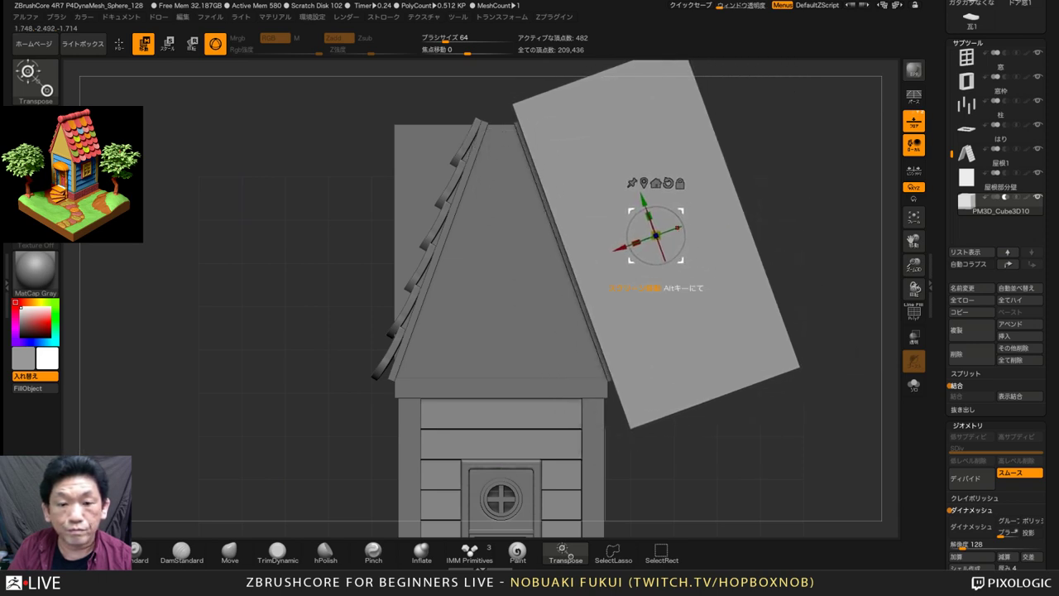
{"action": "left_click_drag", "start_coordinate": [635, 242], "coordinate": [610, 251]}
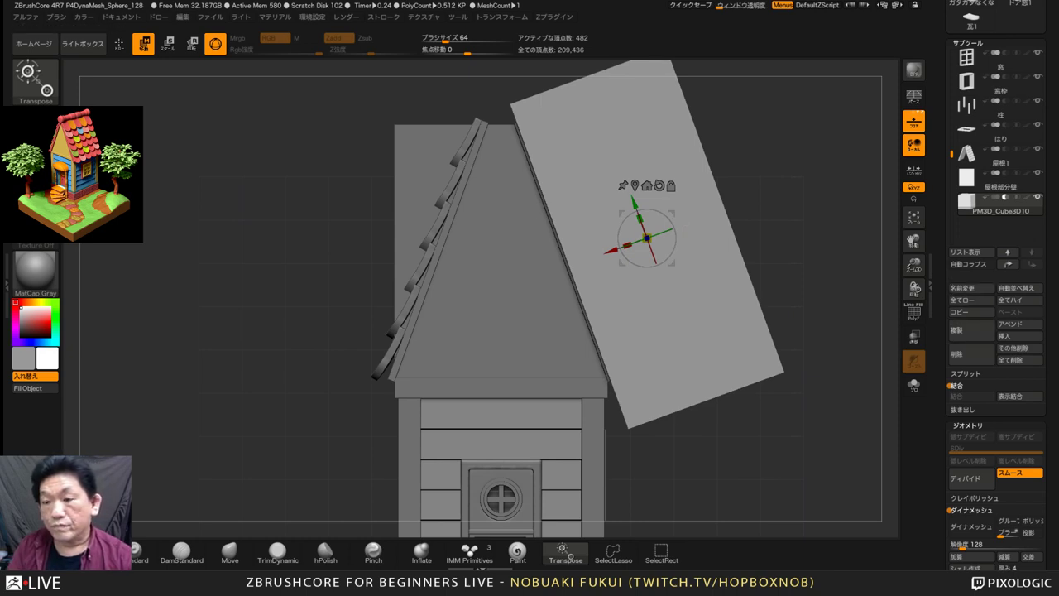
Duplicate the tilted cutting cube and mirror the copy onto the opposite roof slope
{"action": "mouse_move", "coordinate": [966, 201]}
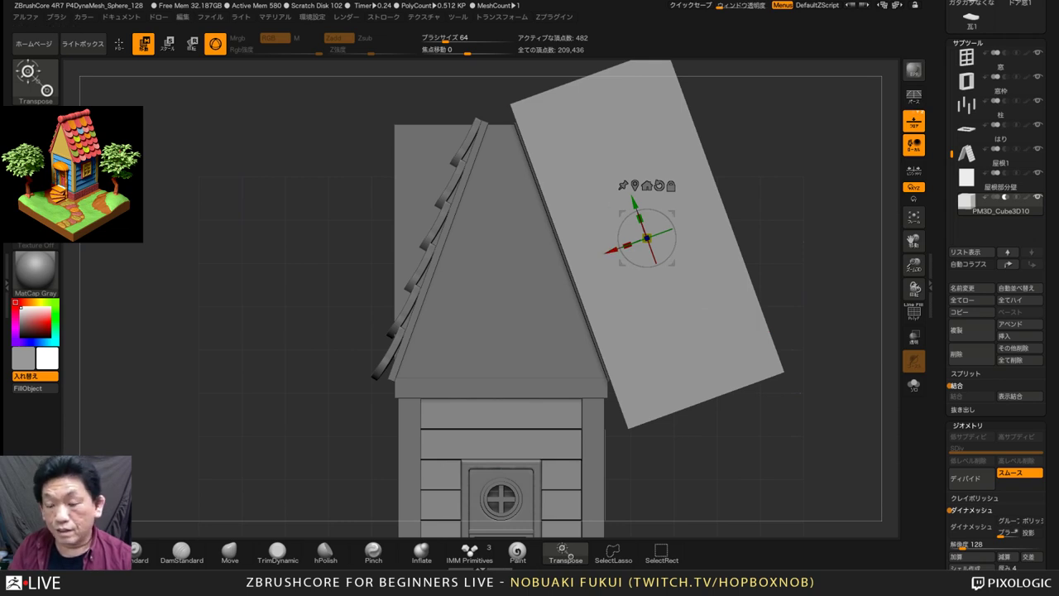
{"action": "left_click", "coordinate": [970, 330]}
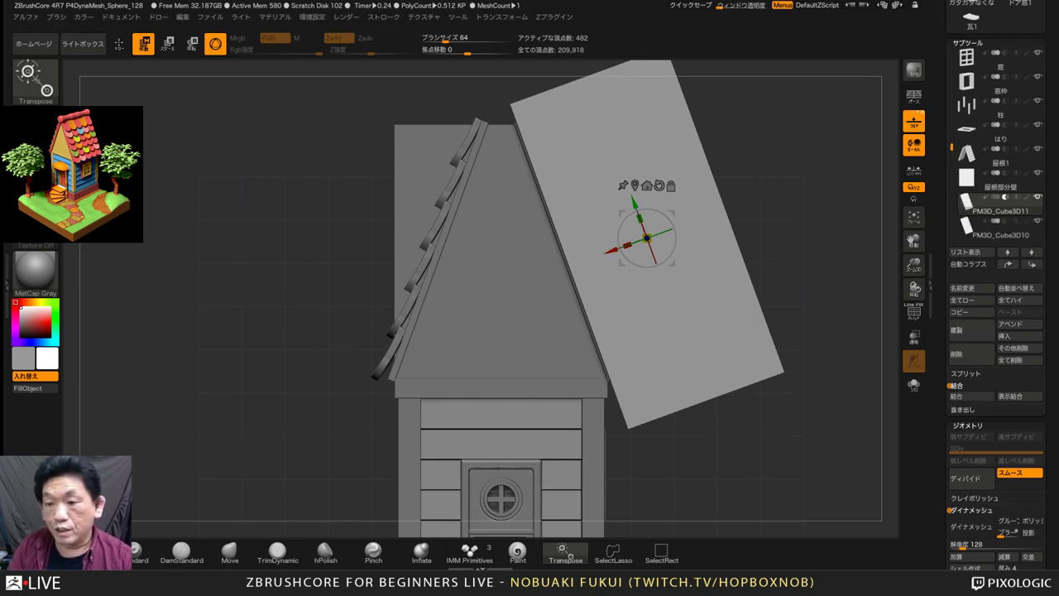
{"action": "scroll", "coordinate": [993, 335], "scroll_direction": "down", "scroll_amount": 5}
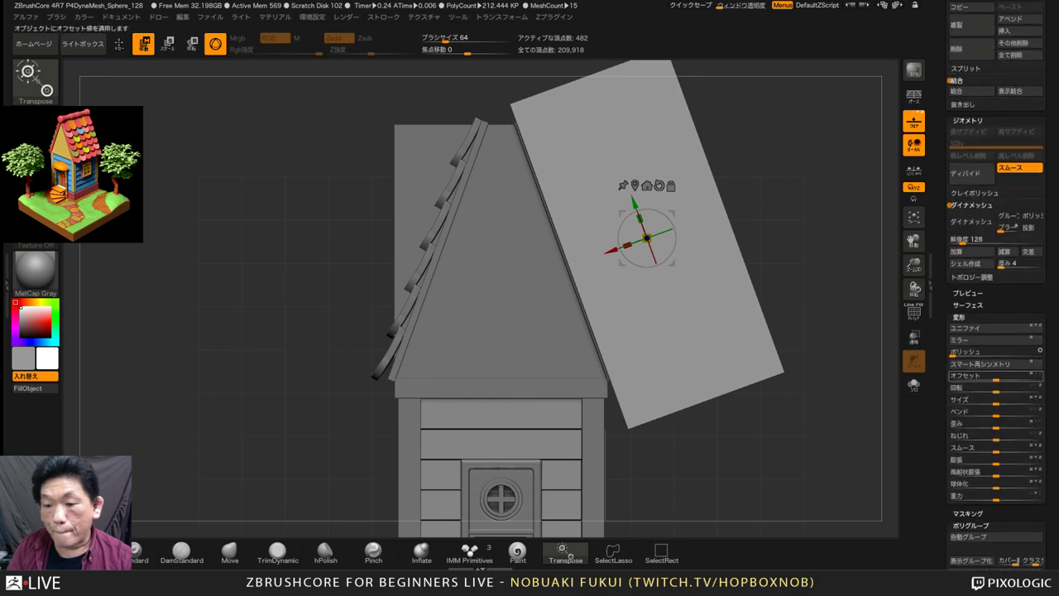
{"action": "left_click", "coordinate": [985, 339]}
Merge the two mirrored cutting cubes into one subtool and check their fit against the gable
{"action": "scroll", "coordinate": [993, 331], "scroll_direction": "up", "scroll_amount": 5}
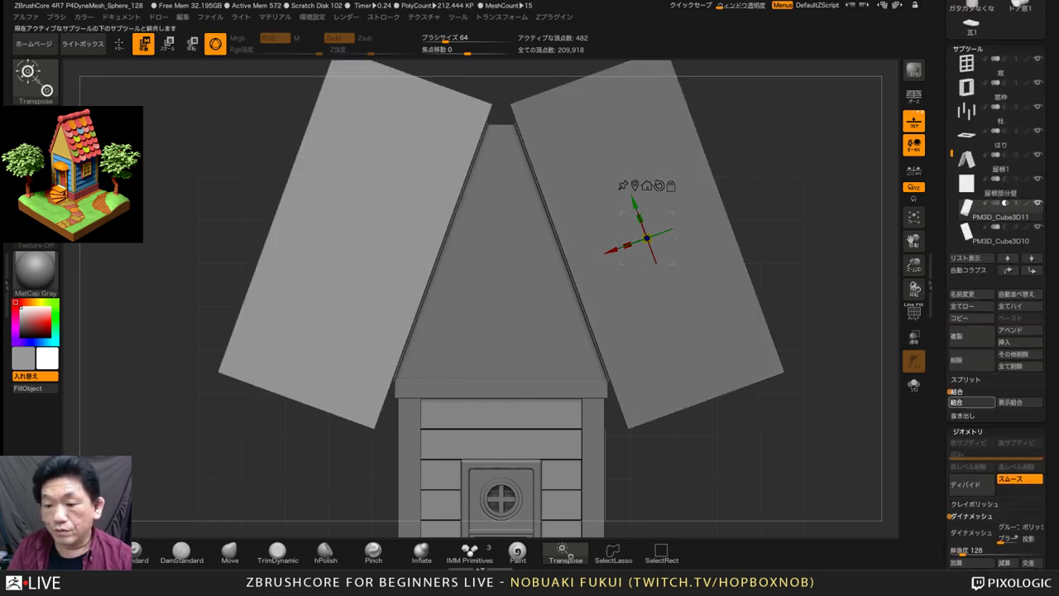
{"action": "left_click", "coordinate": [957, 402]}
{"action": "left_click", "coordinate": [868, 420]}
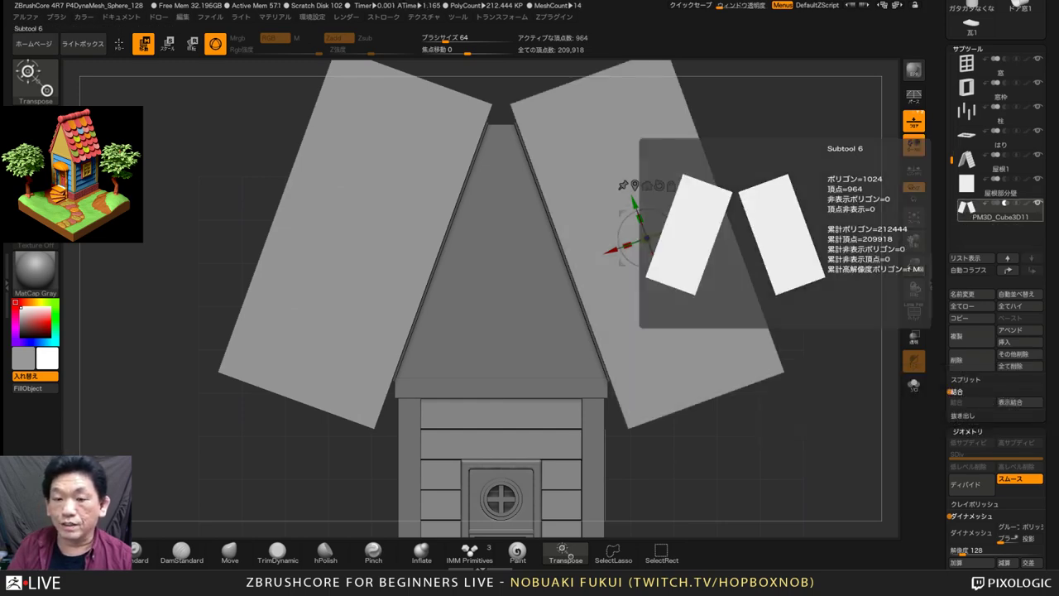
{"action": "left_click_drag", "start_coordinate": [827, 256], "coordinate": [745, 298]}
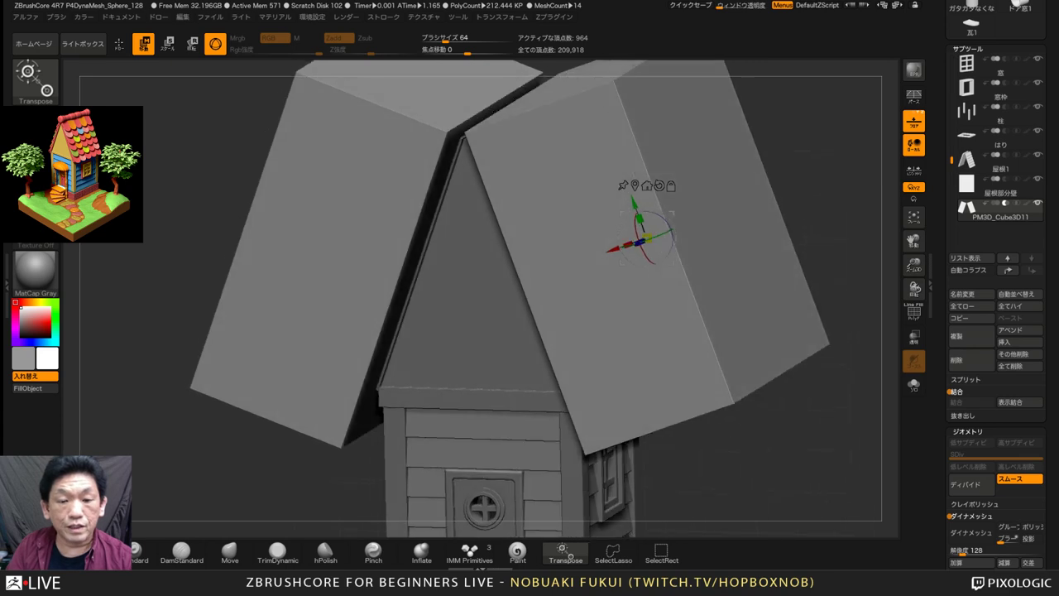
{"action": "left_click_drag", "start_coordinate": [744, 463], "coordinate": [777, 461]}
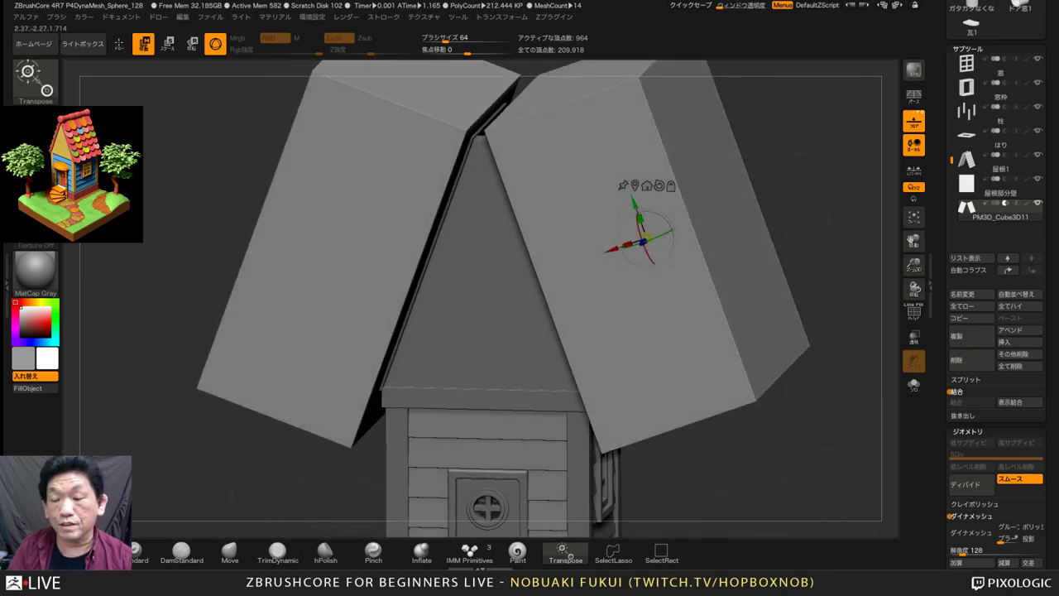
Select the 屋根部分壁 slab, show the other subtools transparent and apply DynaMesh to it at resolution 128
{"action": "left_click", "coordinate": [998, 187]}
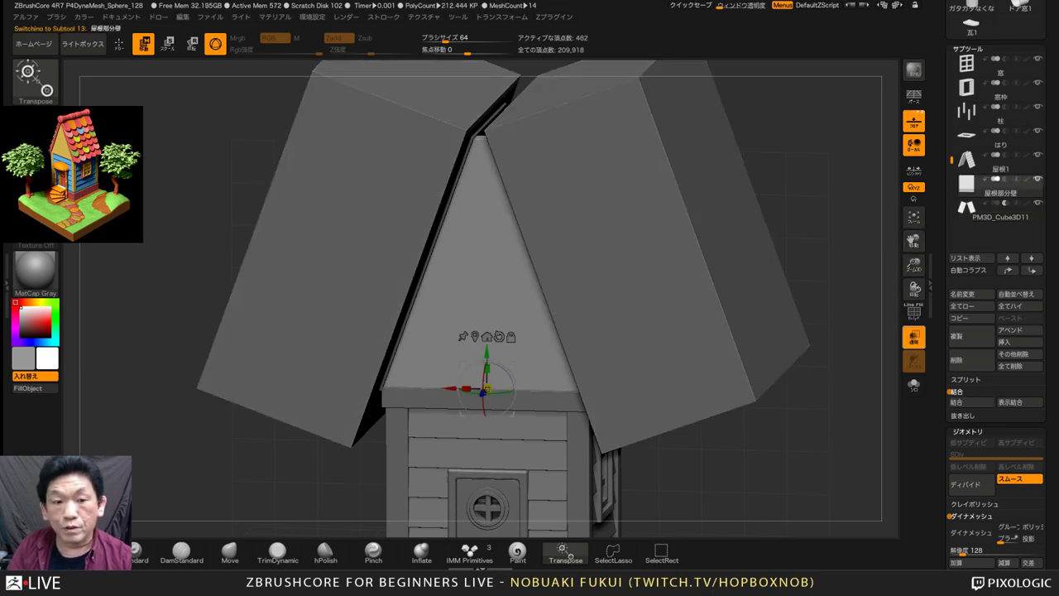
{"action": "left_click", "coordinate": [913, 336]}
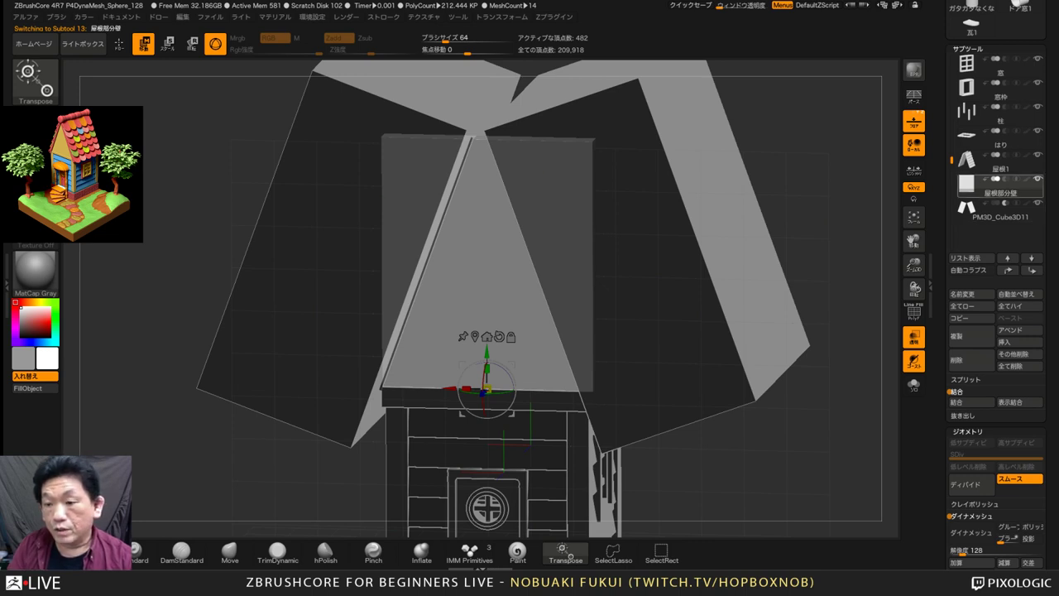
{"action": "mouse_move", "coordinate": [966, 208]}
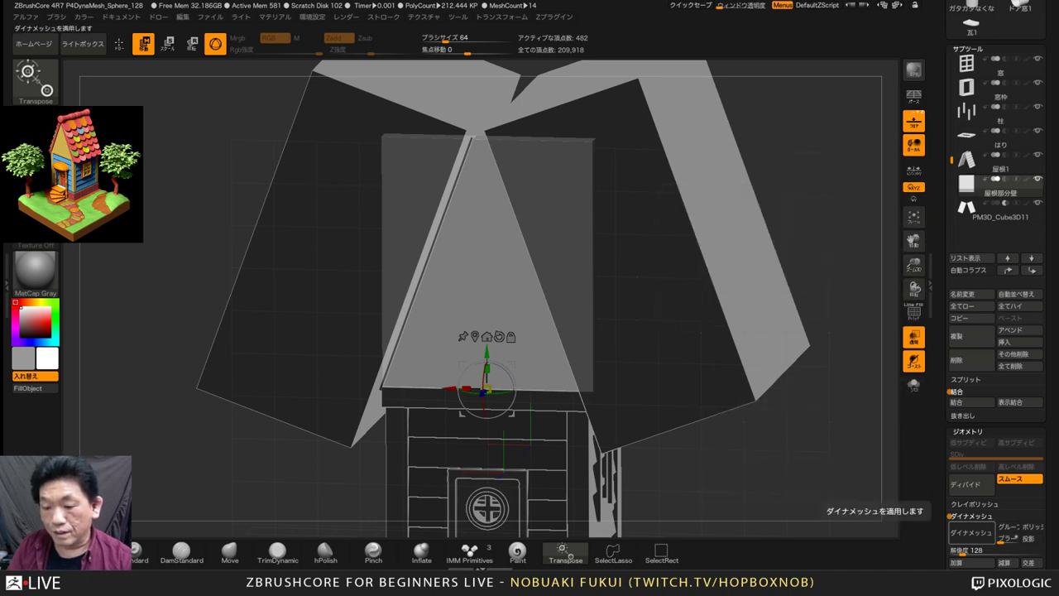
{"action": "scroll", "coordinate": [972, 467], "scroll_direction": "down", "scroll_amount": 2}
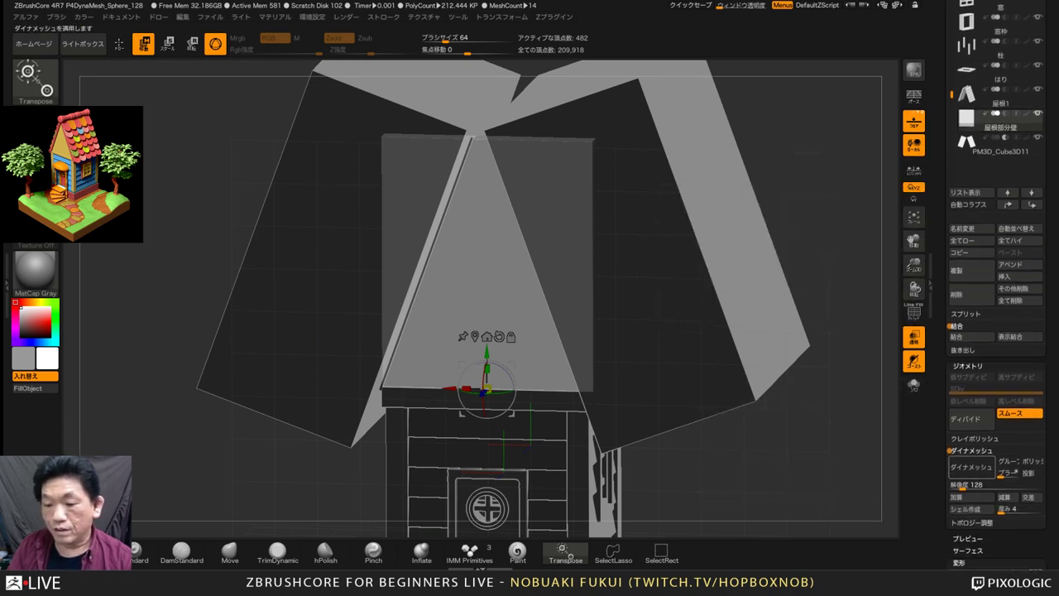
{"action": "left_click", "coordinate": [971, 466]}
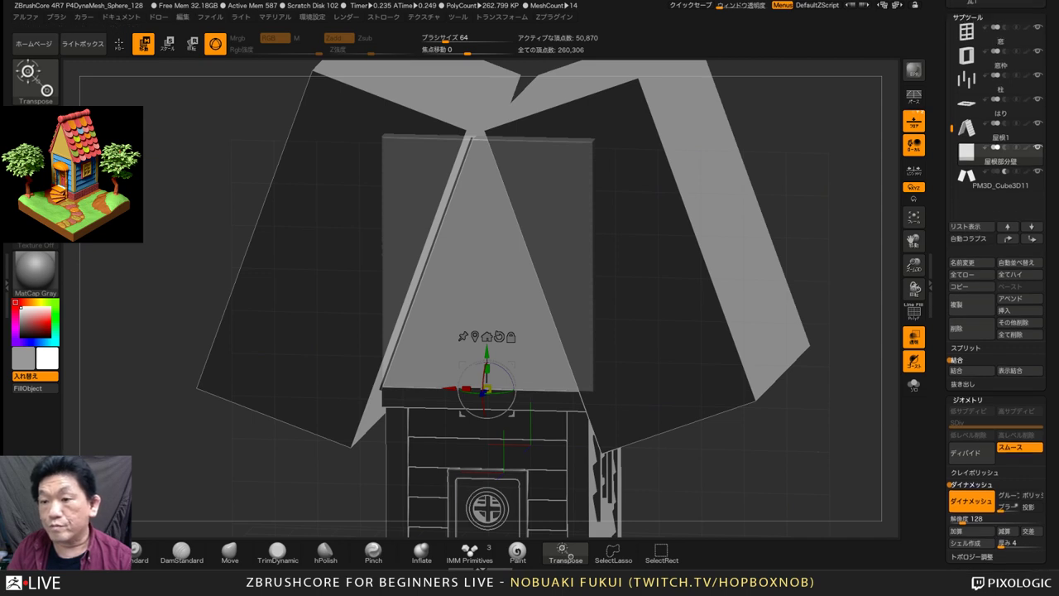
Merge the cutting cubes into the 屋根部分壁 slab and update its DynaMesh to subtract them along both slopes
{"action": "left_click", "coordinate": [967, 373]}
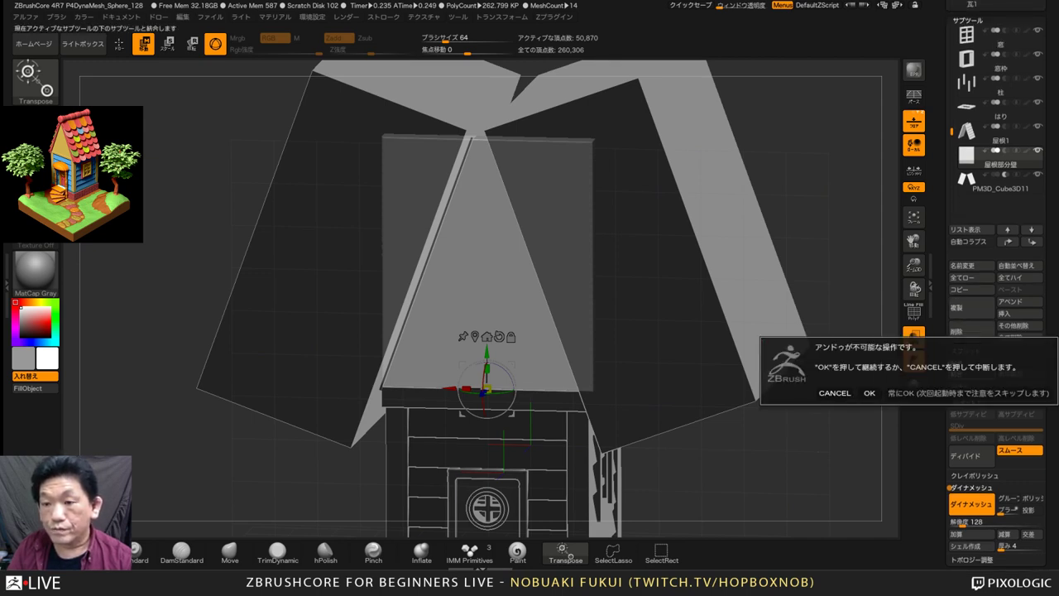
{"action": "left_click", "coordinate": [869, 393]}
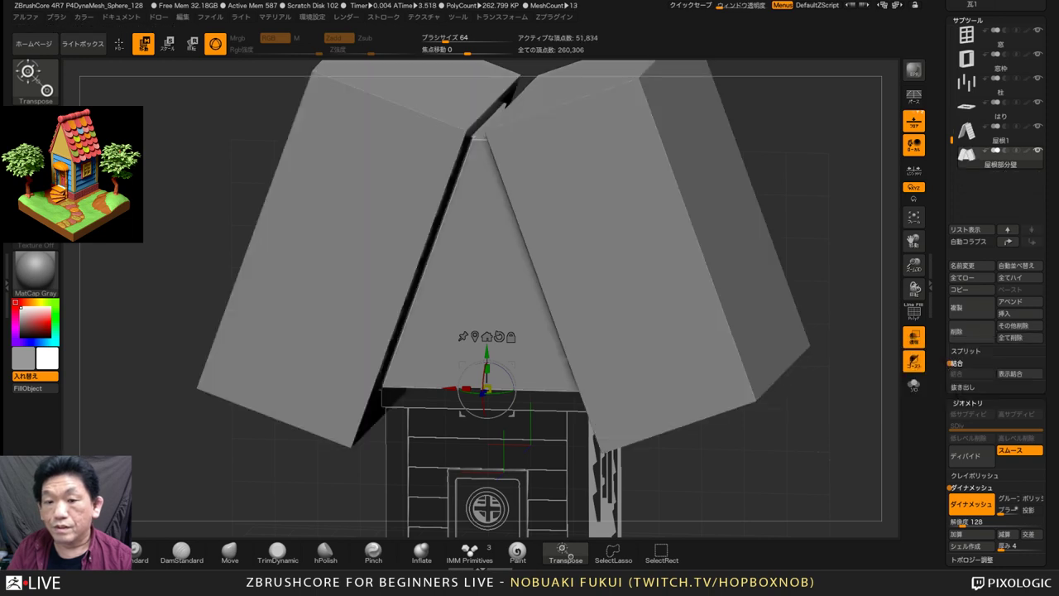
{"action": "key", "text": "ctrl"}
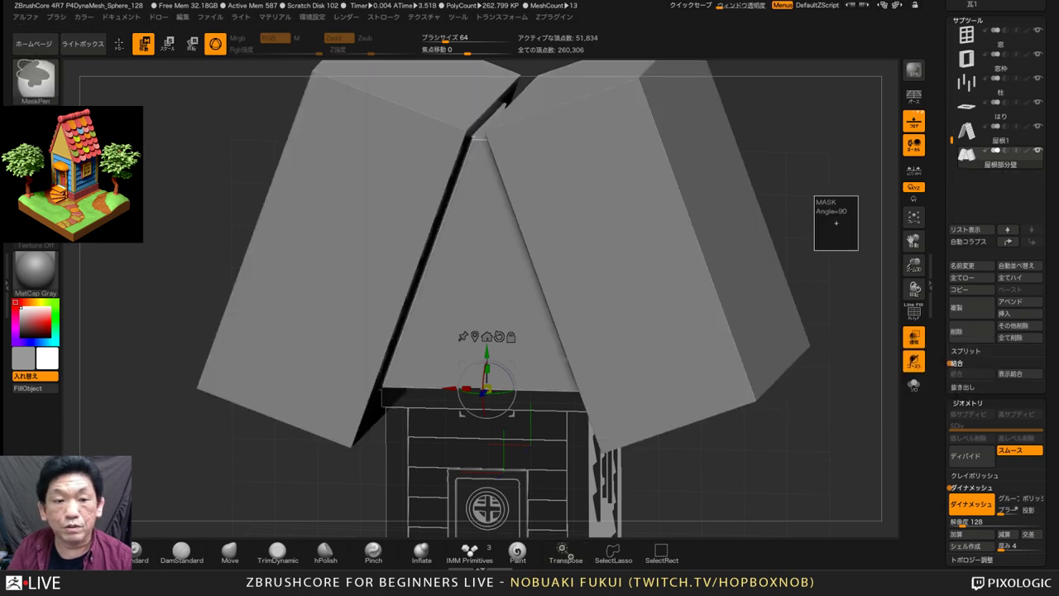
{"action": "key", "text": "ctrl+z"}
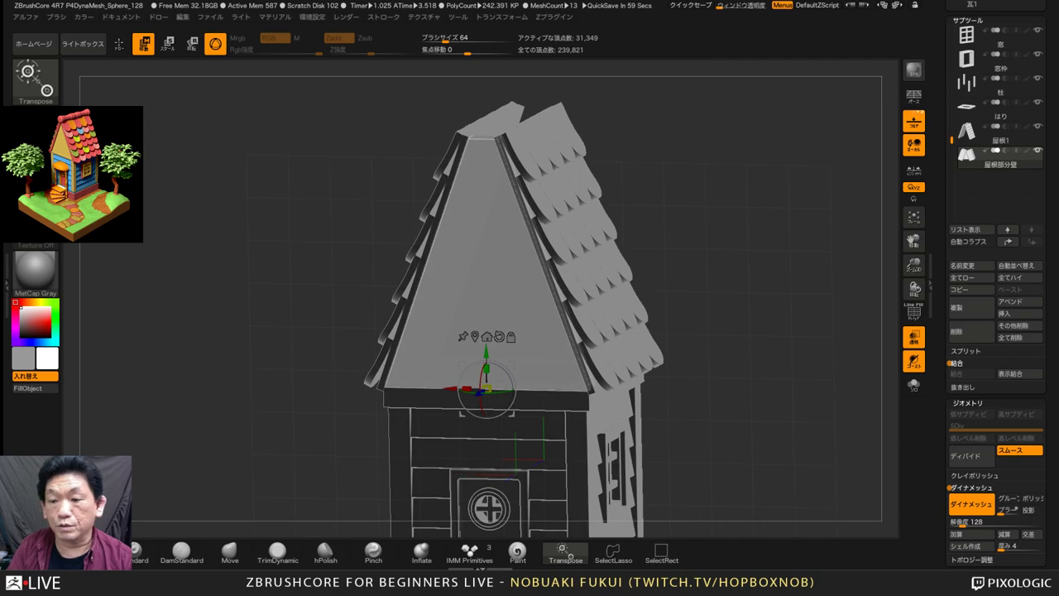
Turn off transparency and copy the trimmed gable wall straight back to the opposite end of the roof, clearing the mask
{"action": "left_click", "coordinate": [913, 336]}
{"action": "left_click_drag", "start_coordinate": [769, 356], "coordinate": [781, 471]}
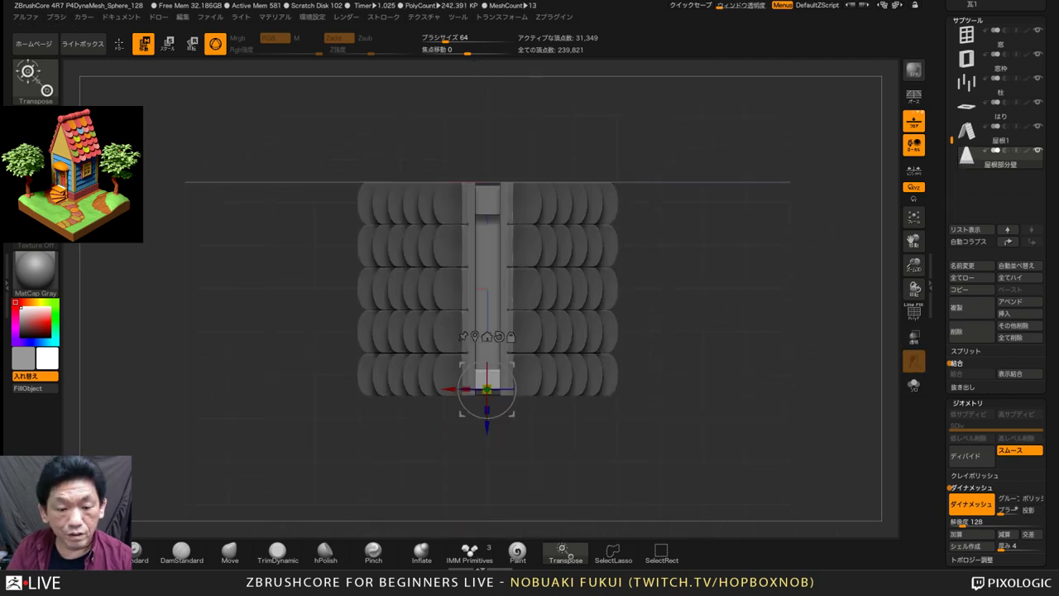
{"action": "left_click_drag", "start_coordinate": [486, 426], "coordinate": [486, 250]}
{"action": "left_click_drag", "start_coordinate": [745, 430], "coordinate": [636, 419]}
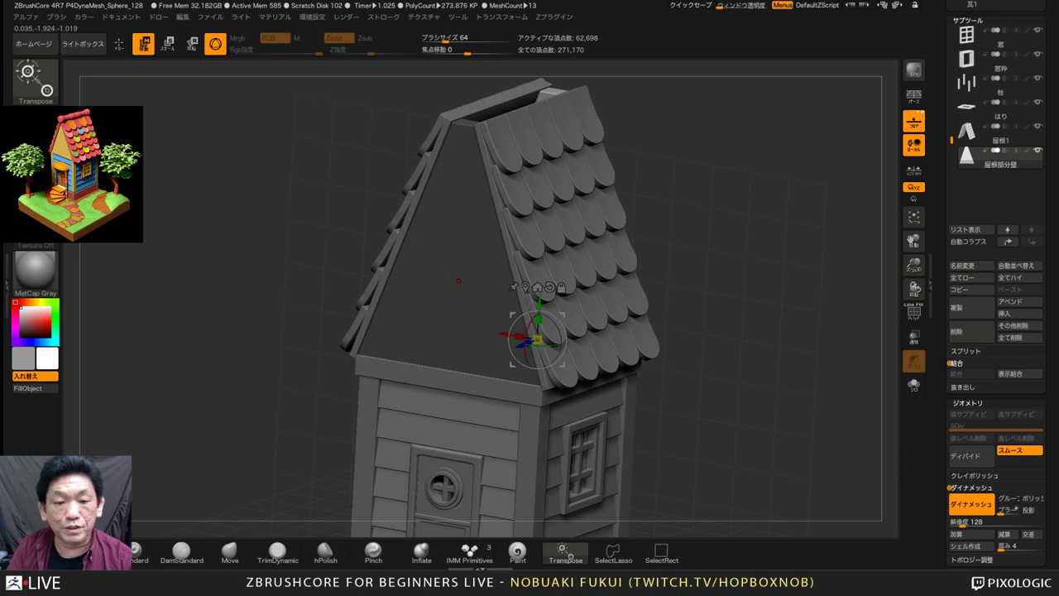
{"action": "left_click_drag", "start_coordinate": [720, 289], "coordinate": [697, 289]}
{"action": "left_click_drag", "start_coordinate": [703, 289], "coordinate": [675, 300], "text": "ctrl"}
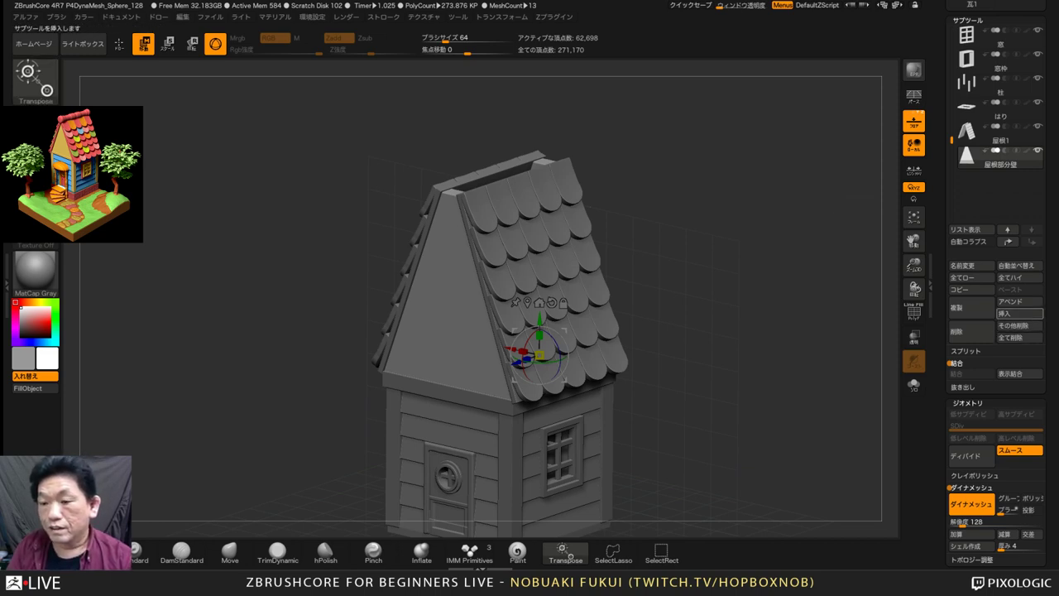
Append the ガタガタなくなった円柱1 cylinder as a new subtool and rename it 屋根の上
{"action": "left_click", "coordinate": [1020, 301]}
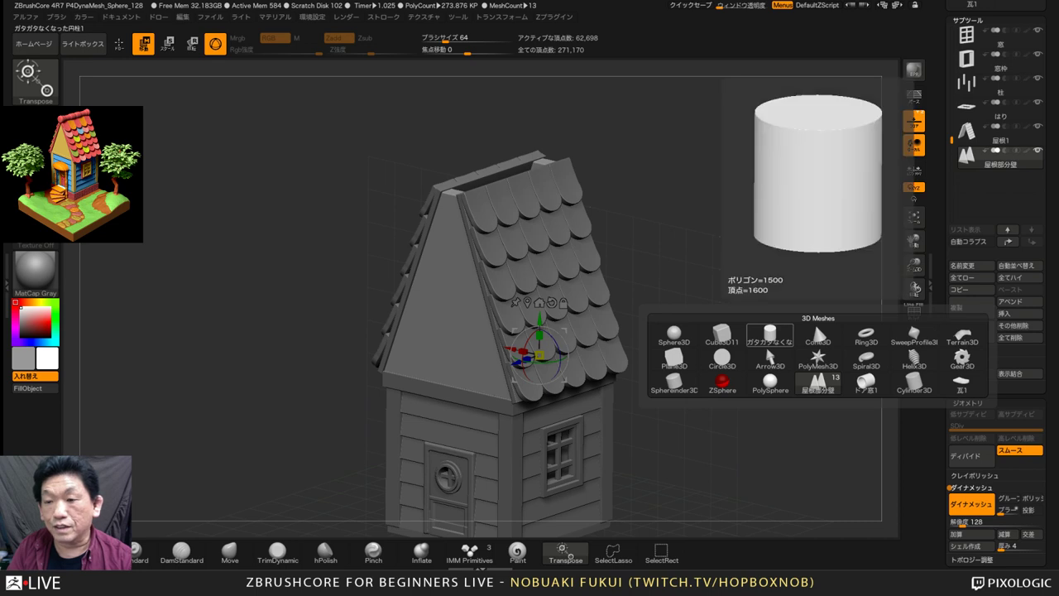
{"action": "left_click", "coordinate": [770, 335]}
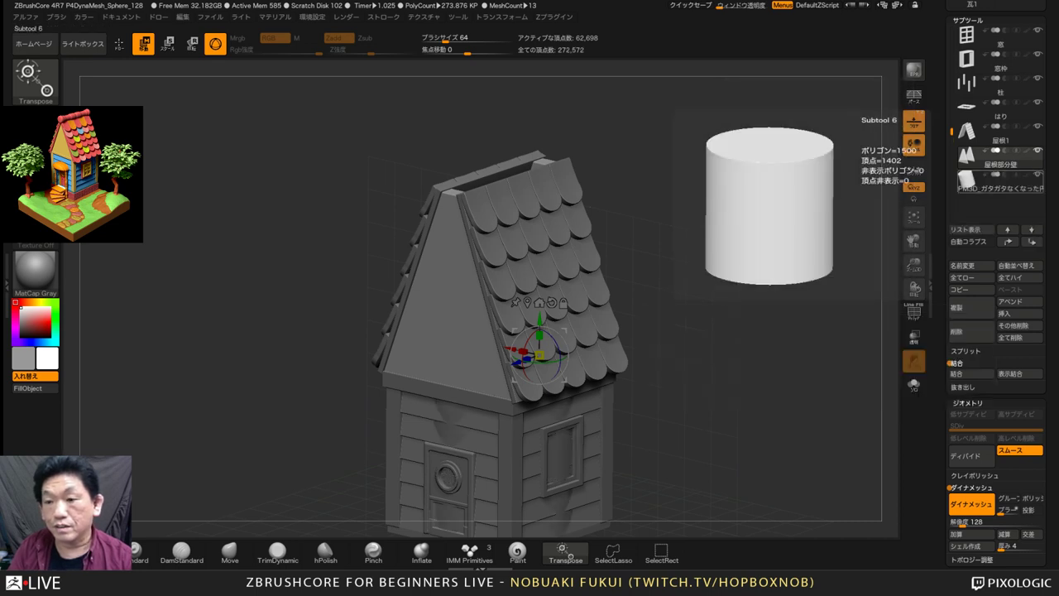
{"action": "left_click", "coordinate": [967, 177]}
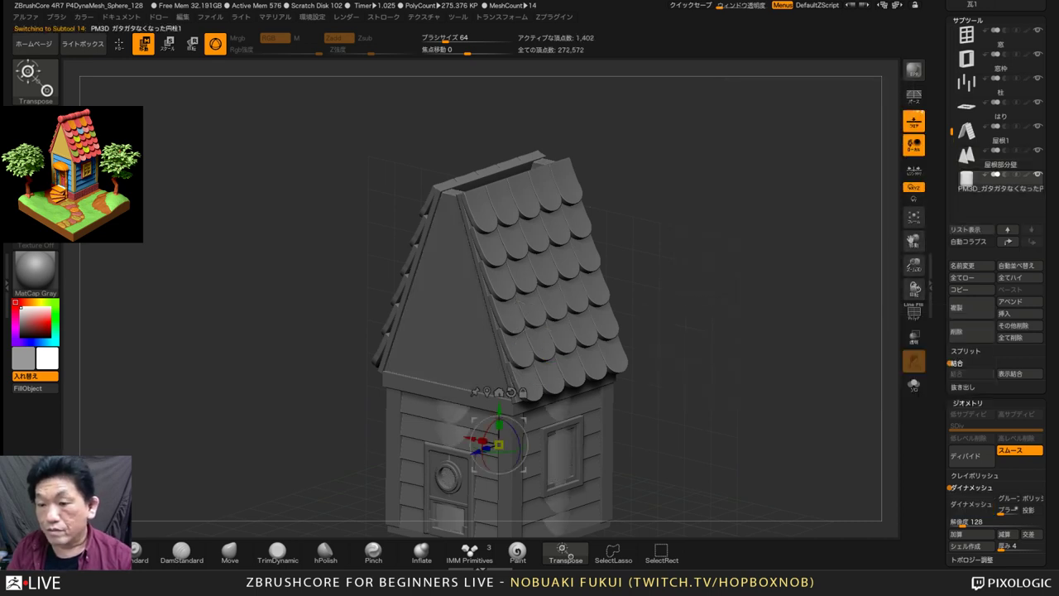
{"action": "left_click", "coordinate": [962, 264]}
{"action": "type", "text": "y"}
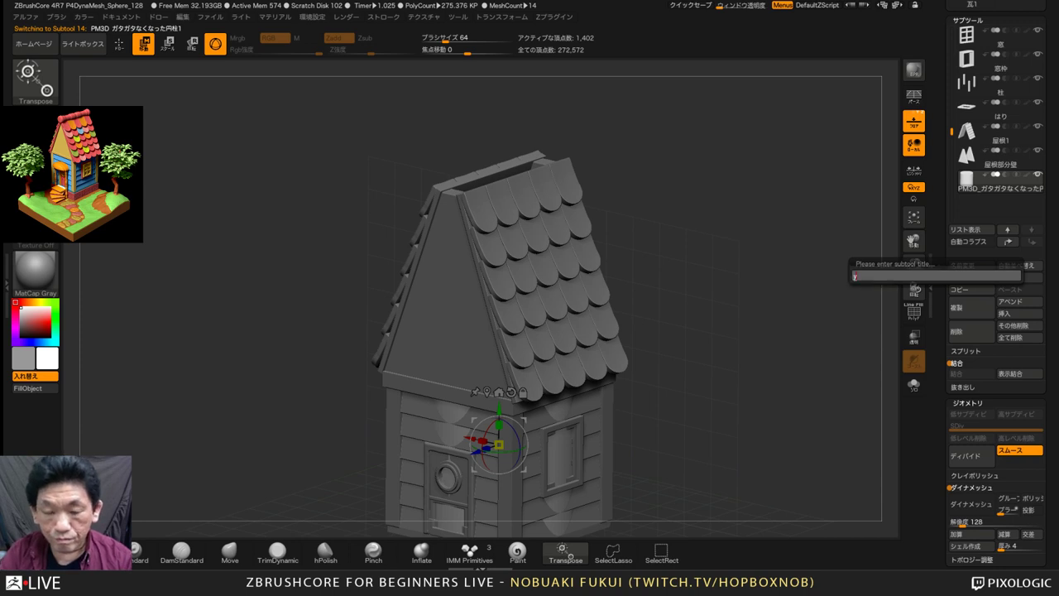
{"action": "key", "text": "Return"}
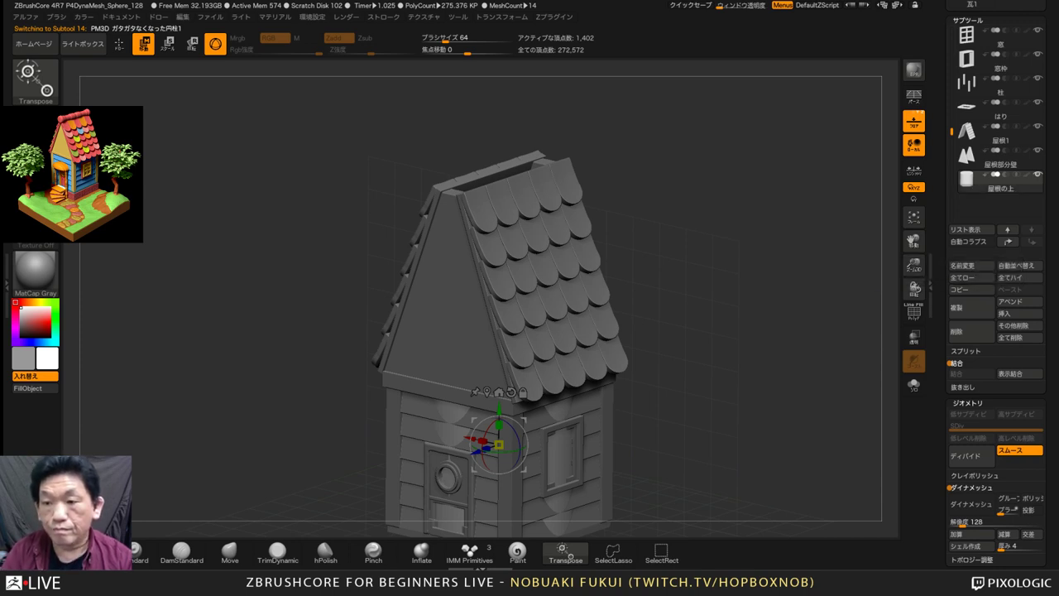
Turn on transparency, raise the 屋根の上 cylinder to the roof peak and rotate it 90° to lie along the ridge
{"action": "left_click_drag", "start_coordinate": [703, 331], "coordinate": [761, 322], "text": "shift"}
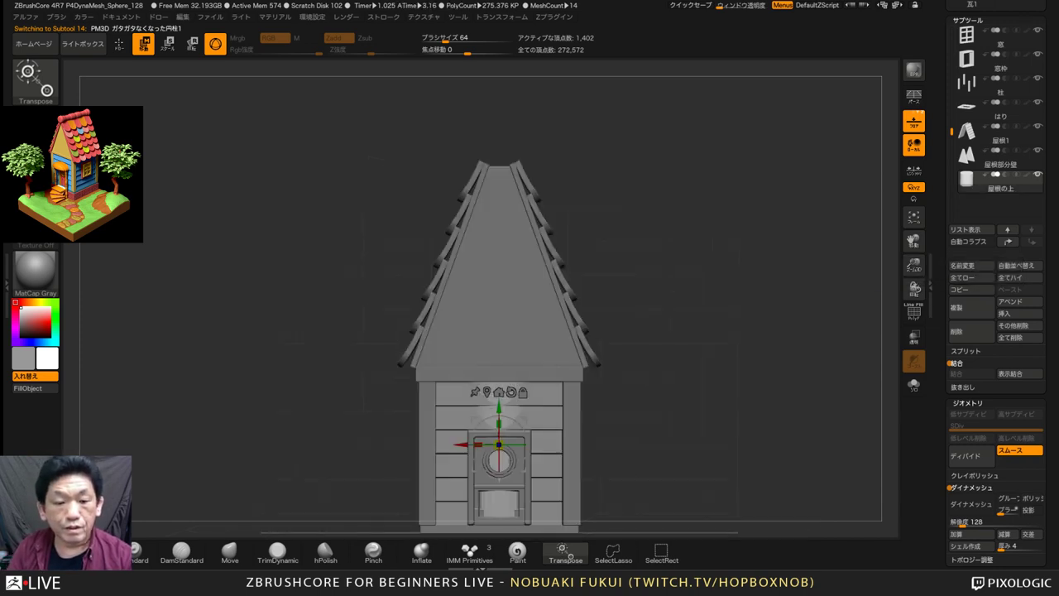
{"action": "left_click_drag", "start_coordinate": [712, 364], "coordinate": [579, 364], "text": "shift"}
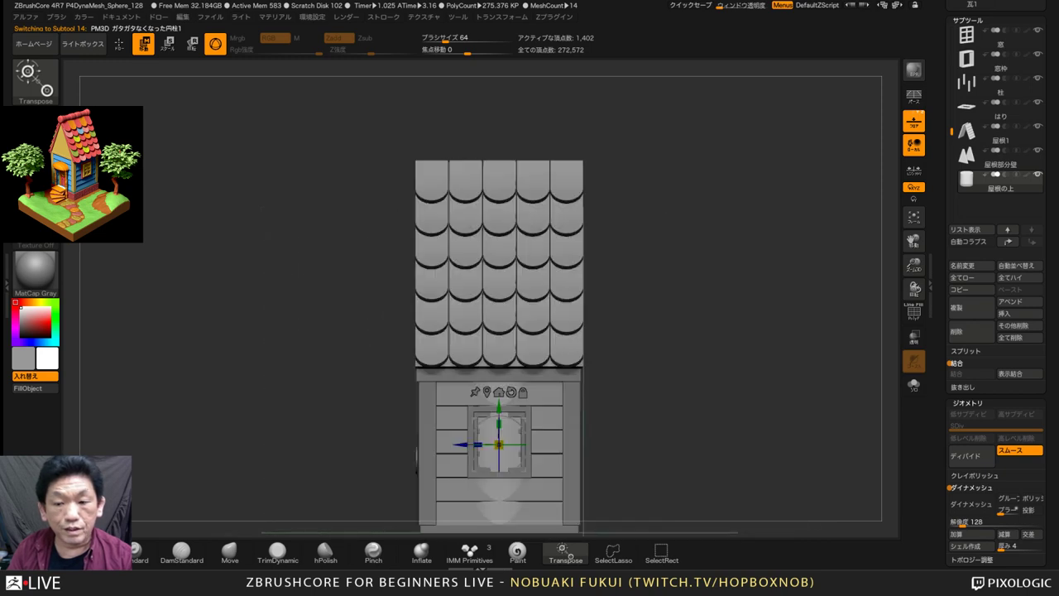
{"action": "left_click", "coordinate": [914, 337]}
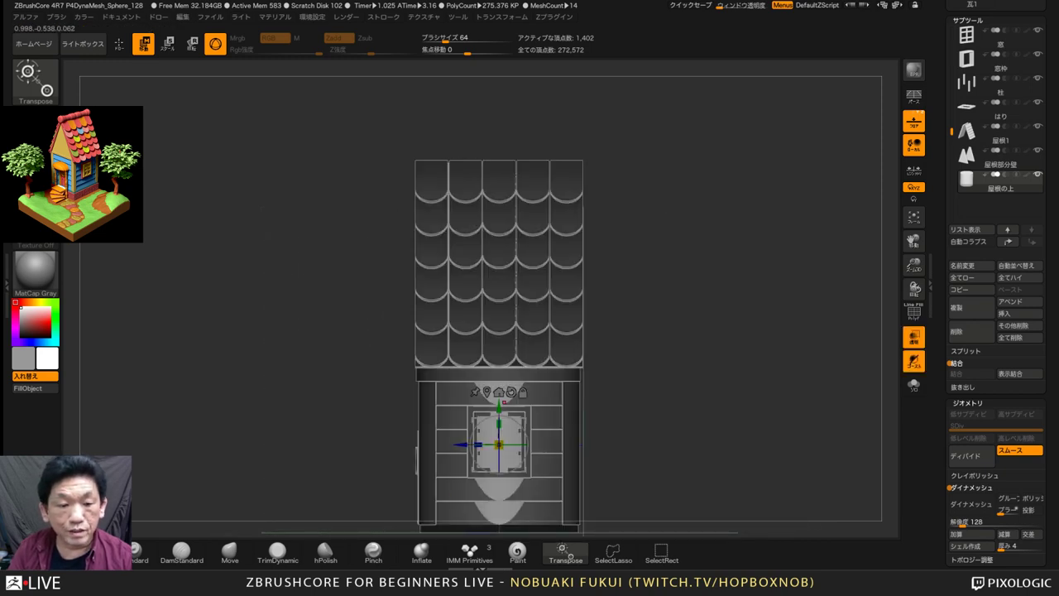
{"action": "left_click_drag", "start_coordinate": [504, 403], "coordinate": [504, 110]}
{"action": "left_click_drag", "start_coordinate": [527, 154], "coordinate": [499, 121], "text": "shift"}
Shrink the cylinder to seat on the roof peak, stretch it just past both roof ends, and turn off transparency
{"action": "left_click_drag", "start_coordinate": [645, 248], "coordinate": [728, 249], "text": "shift"}
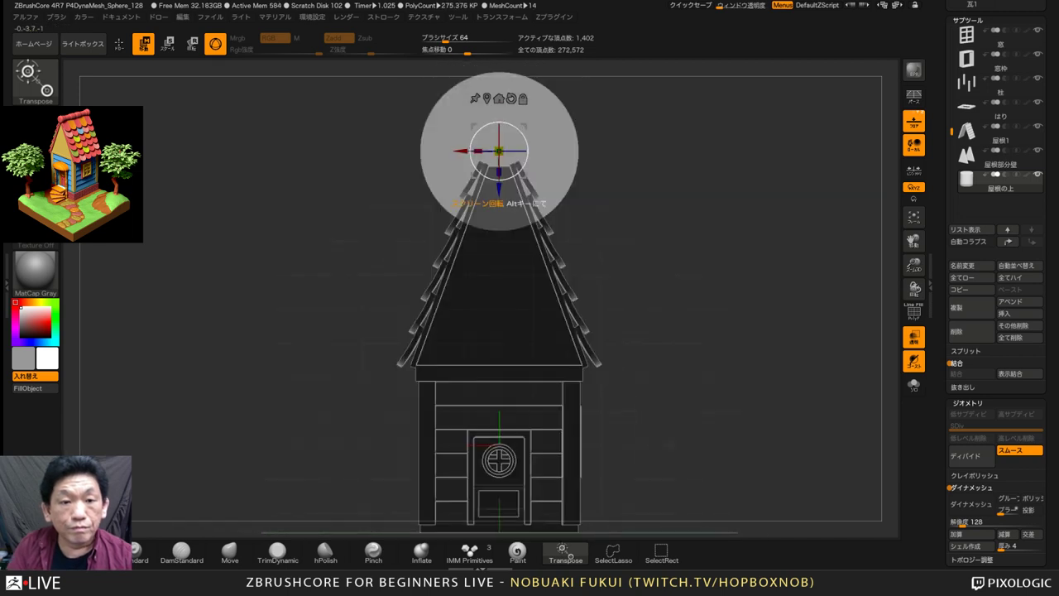
{"action": "mouse_move", "coordinate": [499, 189]}
{"action": "left_mouse_down"}
{"action": "mouse_move", "coordinate": [499, 174]}
{"action": "mouse_move", "coordinate": [499, 184]}
{"action": "left_mouse_up"}
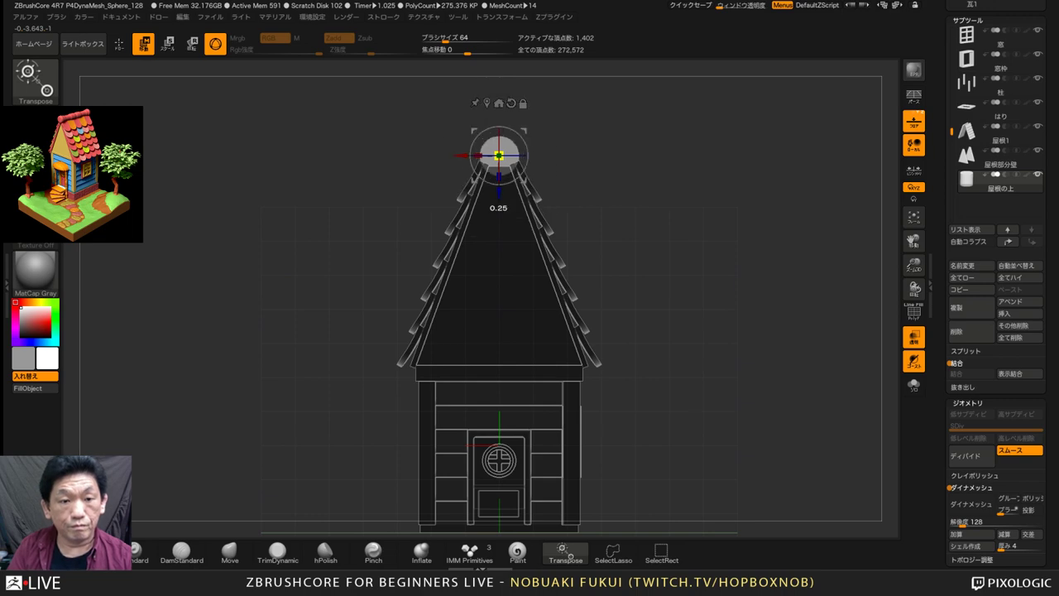
{"action": "left_click_drag", "start_coordinate": [372, 215], "coordinate": [290, 217], "text": "shift"}
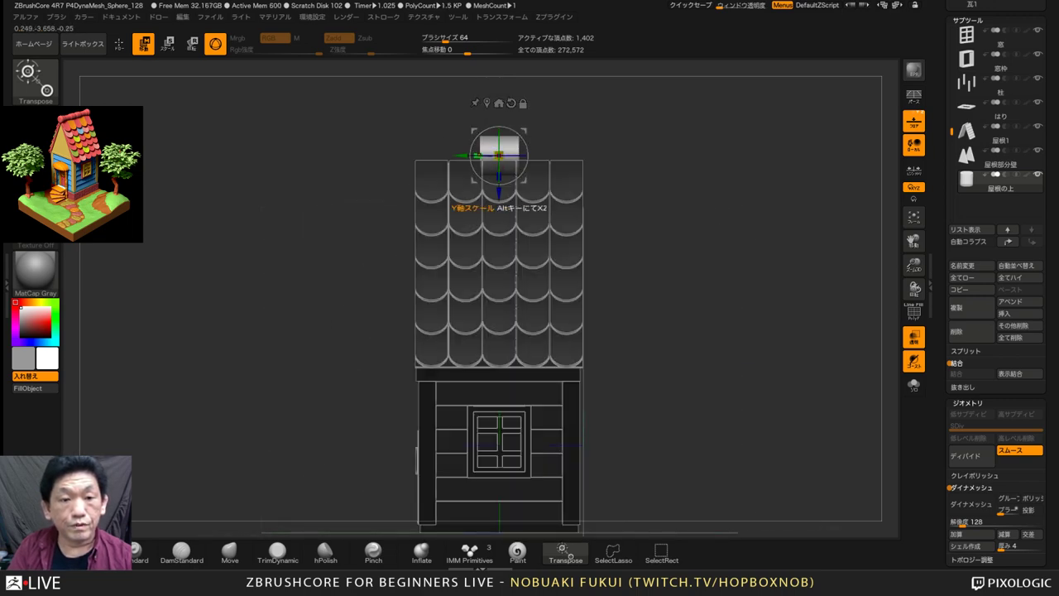
{"action": "left_click_drag", "start_coordinate": [477, 155], "coordinate": [471, 187]}
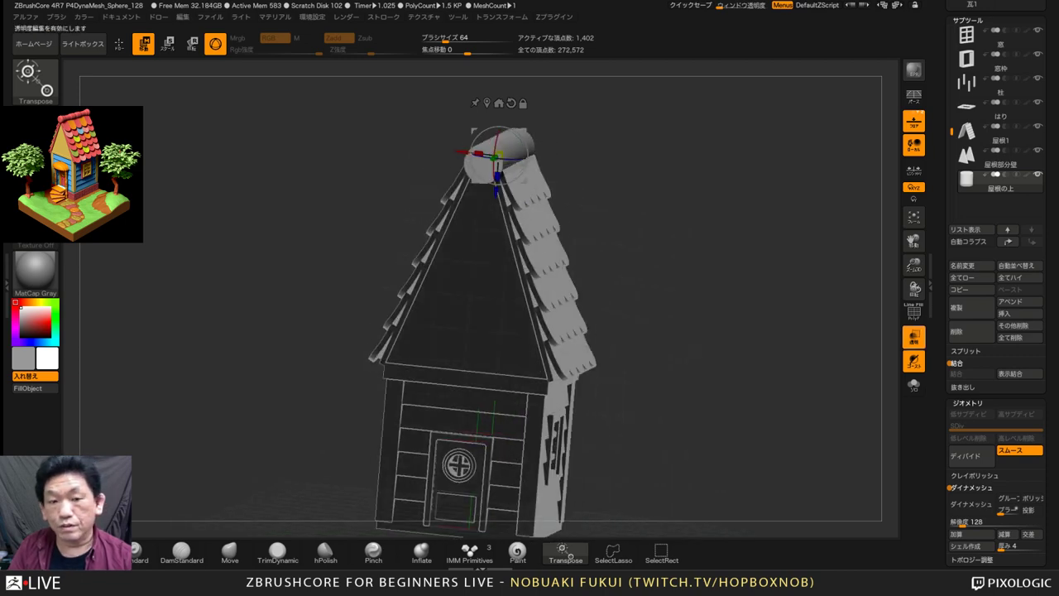
{"action": "left_click", "coordinate": [913, 338]}
{"action": "left_click_drag", "start_coordinate": [744, 248], "coordinate": [703, 314]}
{"action": "left_click_drag", "start_coordinate": [499, 156], "coordinate": [502, 156]}
{"action": "left_click_drag", "start_coordinate": [728, 249], "coordinate": [691, 292]}
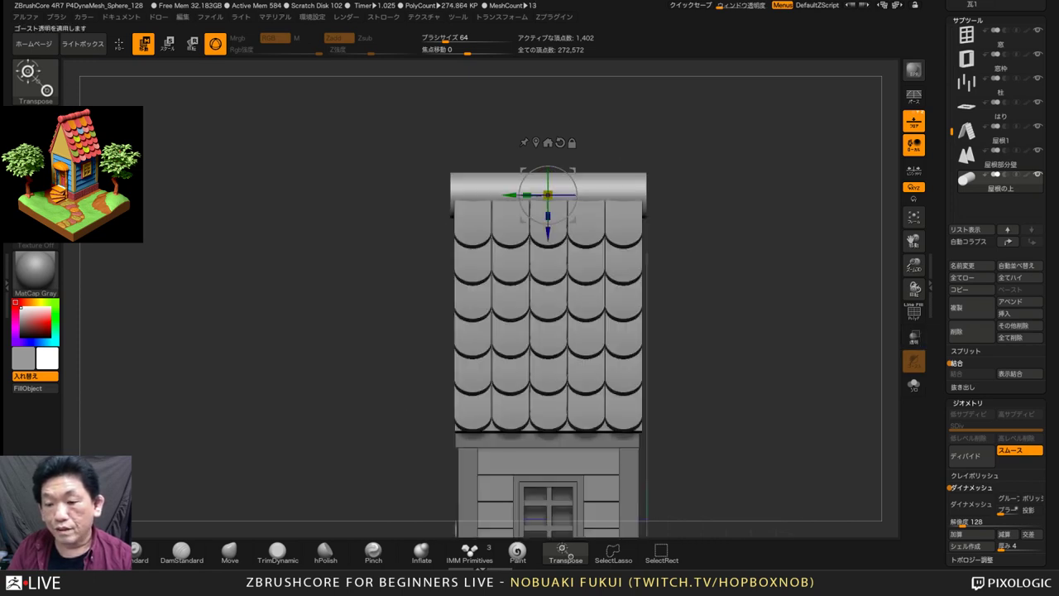
Isolate the 屋根の上 cylinder, apply DynaMesh to it at resolution 128 and return to Draw mode
{"action": "left_click", "coordinate": [913, 385]}
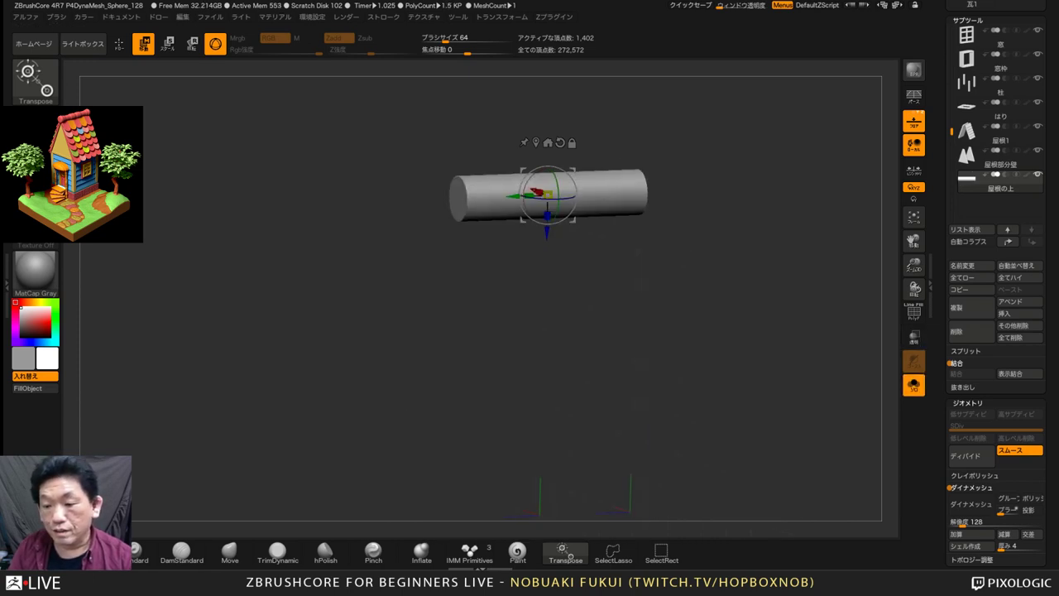
{"action": "scroll", "coordinate": [985, 463], "scroll_direction": "down", "scroll_amount": 3}
{"action": "left_click", "coordinate": [970, 389]}
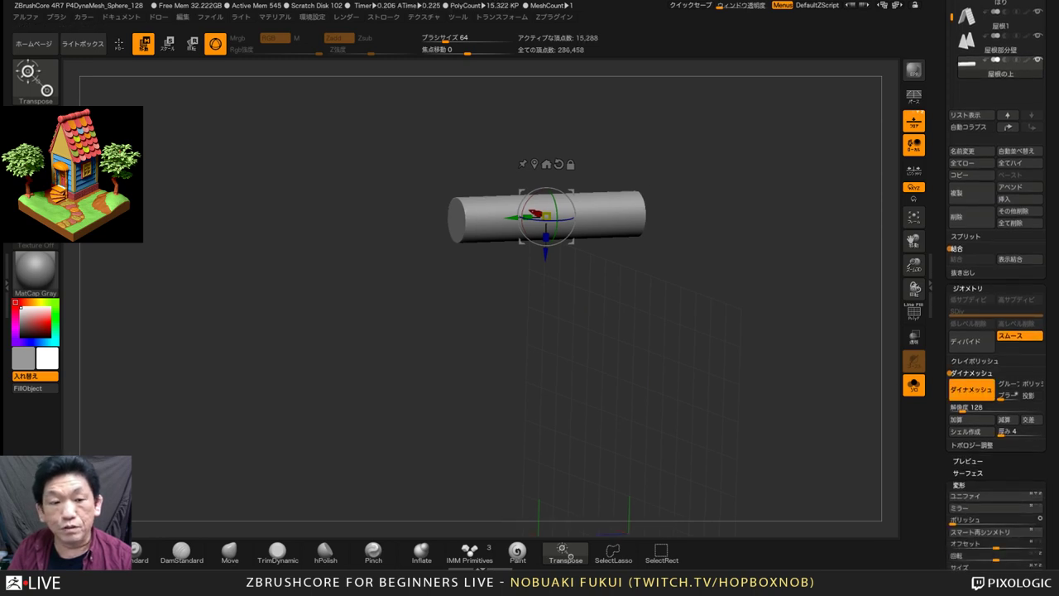
{"action": "left_click_drag", "start_coordinate": [728, 331], "coordinate": [748, 363]}
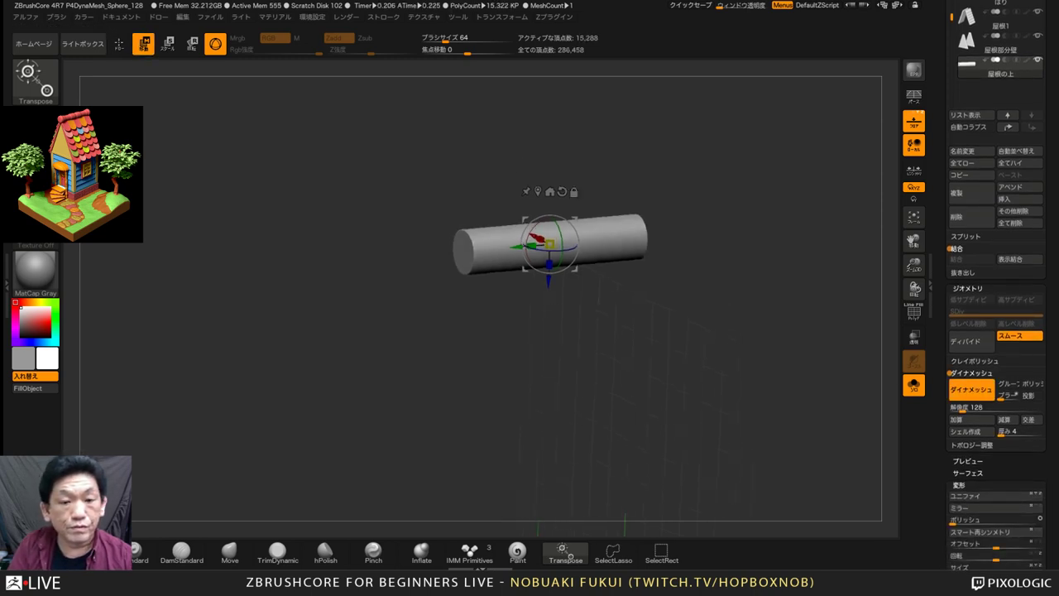
{"action": "left_click", "coordinate": [119, 44]}
{"action": "mouse_move", "coordinate": [745, 228]}
{"action": "left_mouse_down"}
{"action": "mouse_move", "coordinate": [714, 222]}
{"action": "mouse_move", "coordinate": [716, 289]}
{"action": "mouse_move", "coordinate": [743, 302]}
{"action": "left_mouse_up"}
{"action": "left_click_drag", "start_coordinate": [671, 339], "coordinate": [653, 342], "text": "shift"}
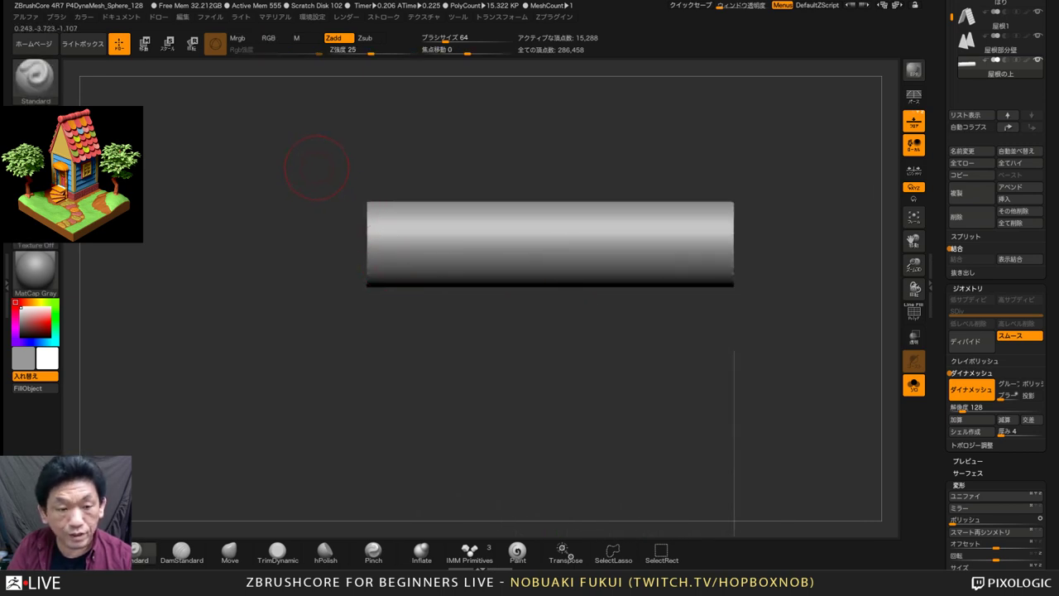
{"action": "mouse_move", "coordinate": [303, 147]}
{"action": "left_mouse_down", "text": "ctrl"}
{"action": "mouse_move", "coordinate": [398, 336]}
{"action": "mouse_move", "coordinate": [477, 367]}
{"action": "left_mouse_up", "text": "ctrl"}
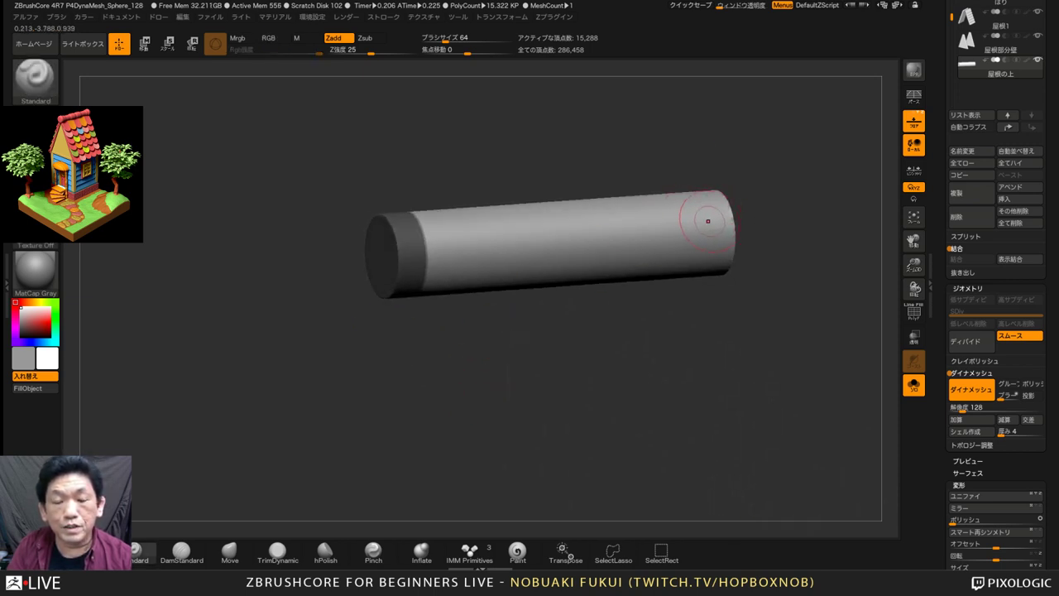
{"action": "left_click_drag", "start_coordinate": [641, 326], "coordinate": [571, 339], "text": "alt"}
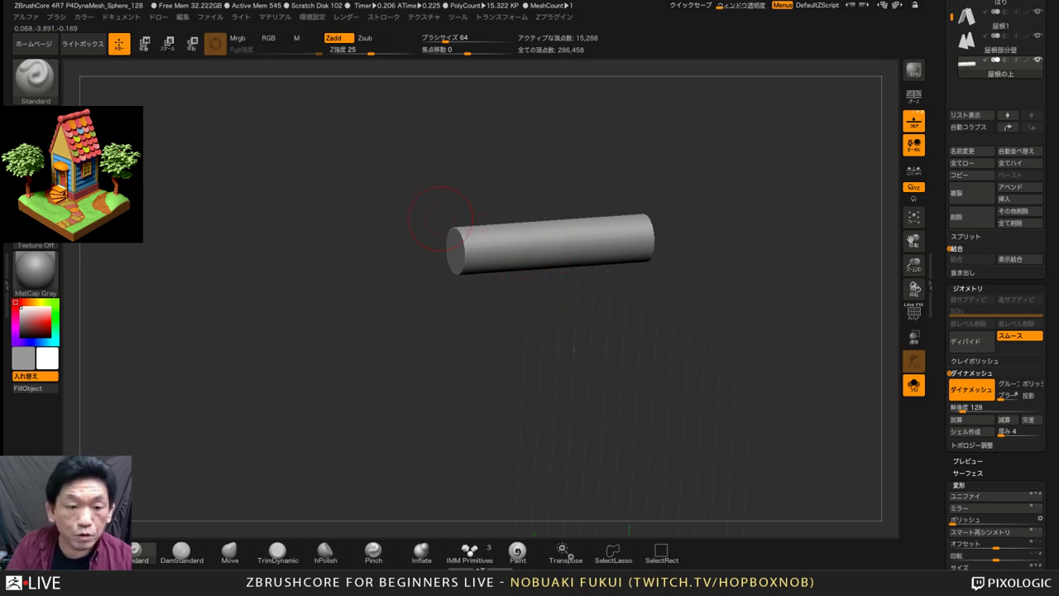
{"action": "left_click_drag", "start_coordinate": [440, 217], "coordinate": [490, 308]}
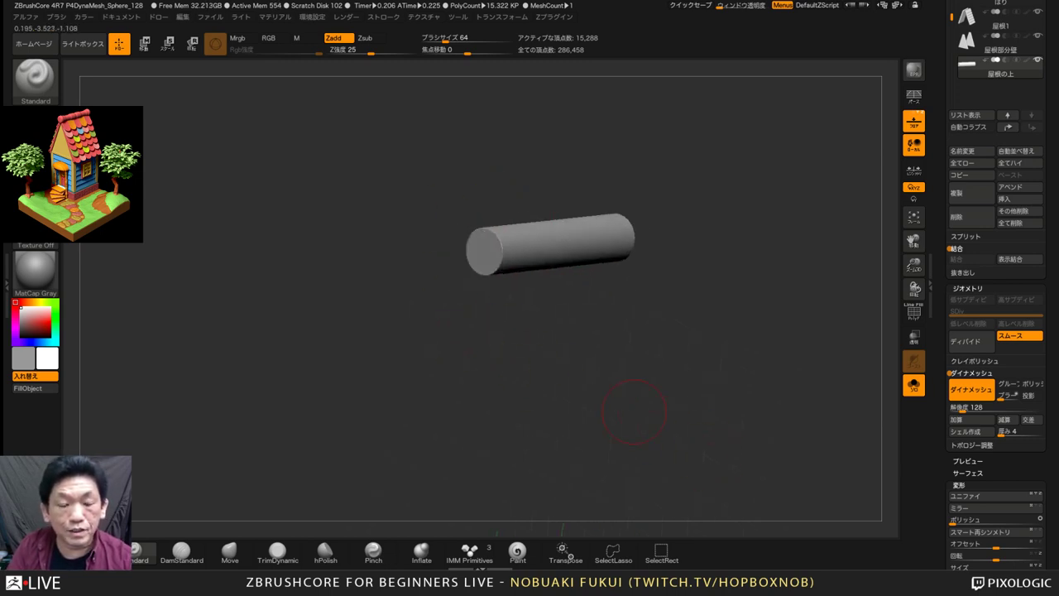
{"action": "mouse_move", "coordinate": [678, 389]}
{"action": "left_mouse_down"}
{"action": "mouse_move", "coordinate": [627, 361]}
{"action": "mouse_move", "coordinate": [622, 382]}
{"action": "mouse_move", "coordinate": [680, 399]}
{"action": "left_mouse_up"}
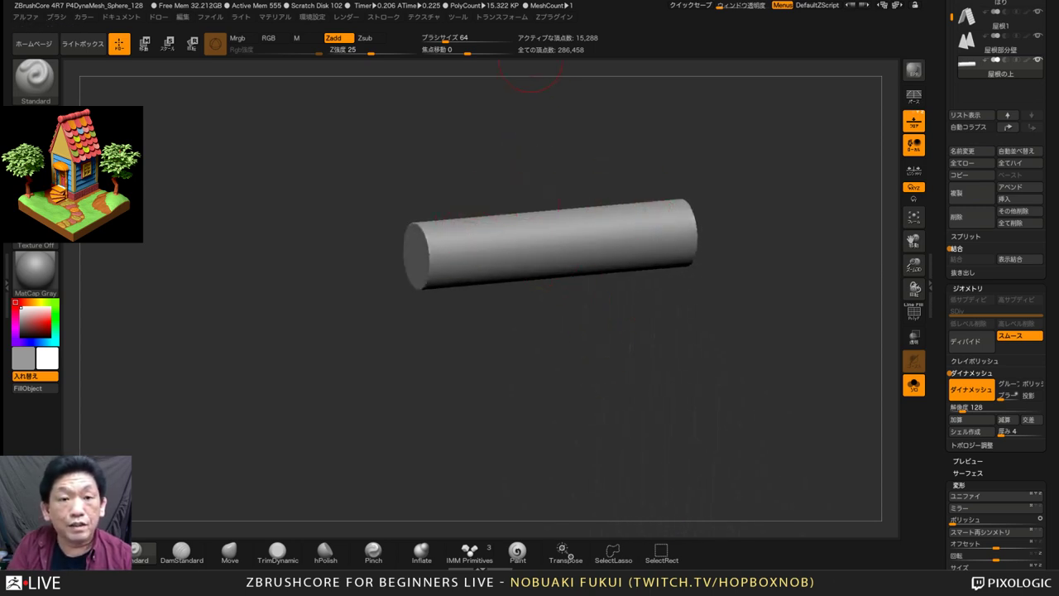
Turn on symmetry along the Z axis so edits mirror between both ends of the ridge cylinder
{"action": "left_click", "coordinate": [501, 17]}
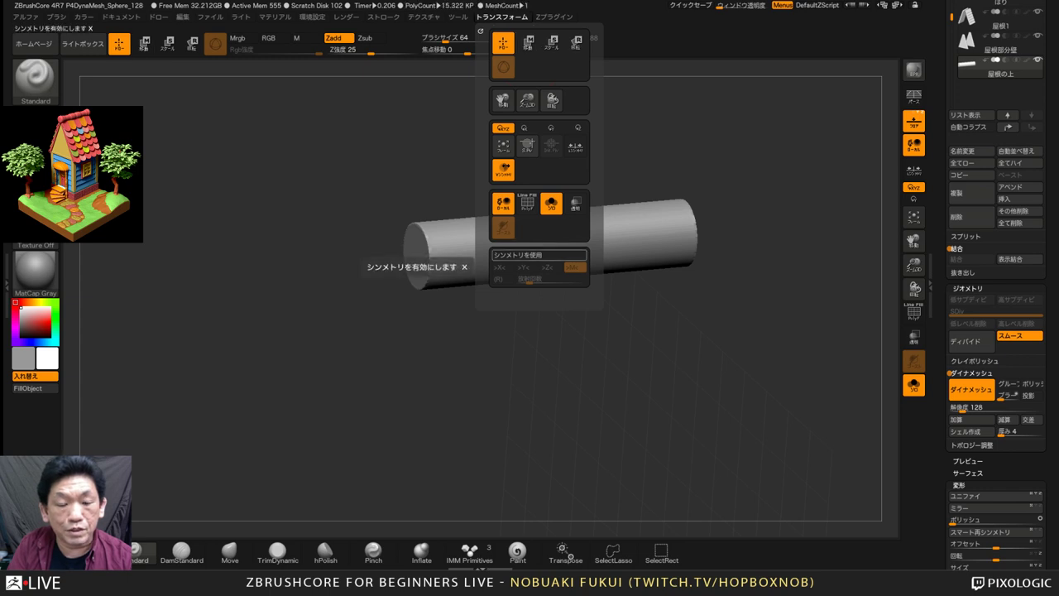
{"action": "left_click", "coordinate": [513, 254]}
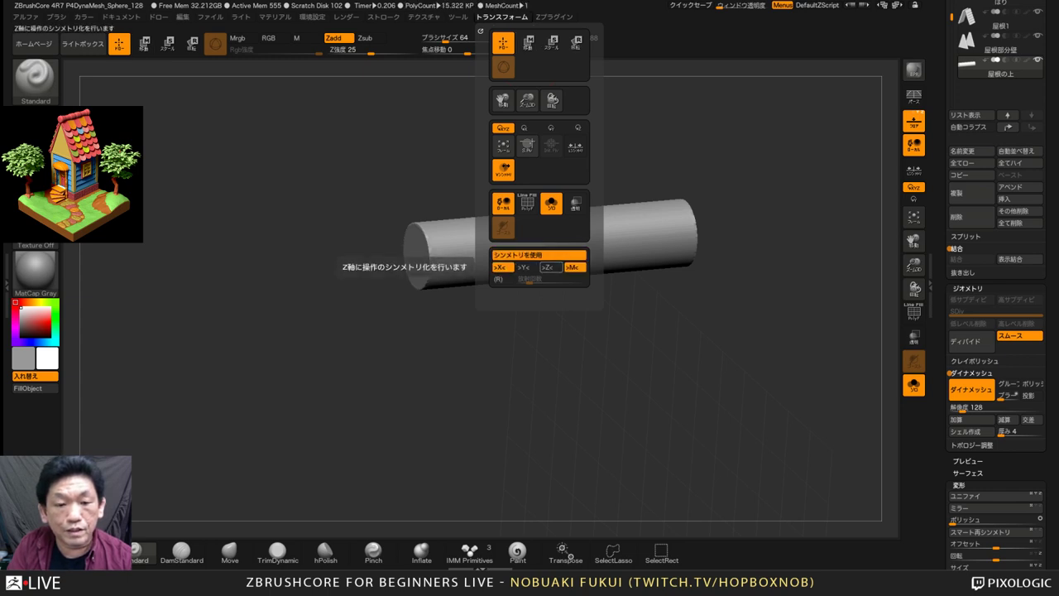
{"action": "left_click_drag", "start_coordinate": [524, 344], "coordinate": [496, 347], "text": "shift"}
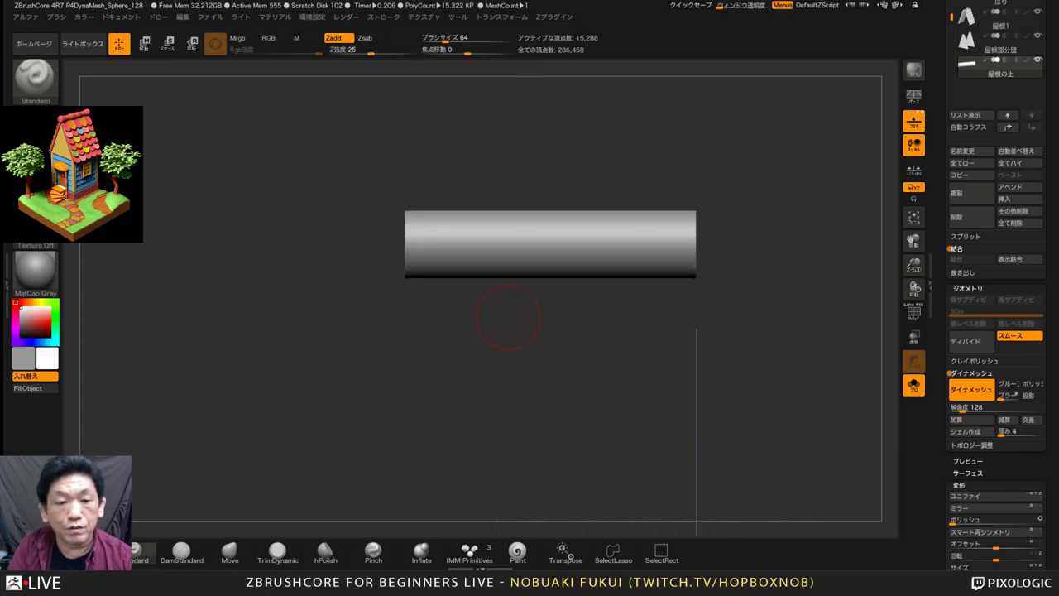
{"action": "left_click_drag", "start_coordinate": [430, 329], "coordinate": [538, 351]}
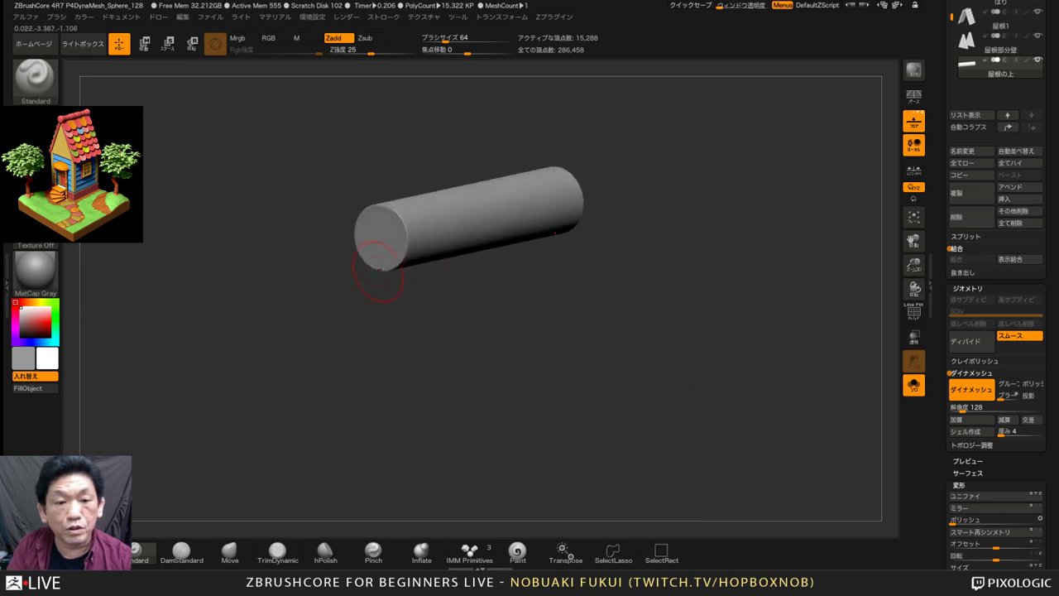
{"action": "mouse_move", "coordinate": [454, 307]}
{"action": "left_mouse_down"}
{"action": "mouse_move", "coordinate": [506, 334]}
{"action": "mouse_move", "coordinate": [442, 311]}
{"action": "mouse_move", "coordinate": [439, 429]}
{"action": "left_mouse_up"}
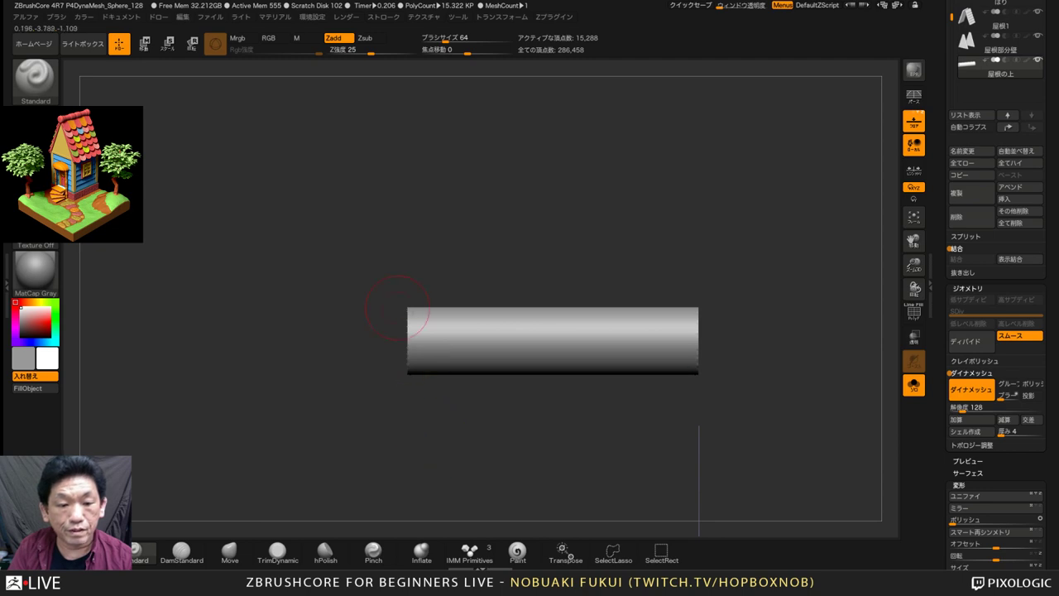
Mask both cylinder ends, a band on each side and the middle section symmetrically, and invert the mask
{"action": "mouse_move", "coordinate": [356, 261]}
{"action": "left_mouse_down", "text": "ctrl"}
{"action": "mouse_move", "coordinate": [431, 372]}
{"action": "mouse_move", "coordinate": [430, 409]}
{"action": "left_mouse_up", "text": "ctrl"}
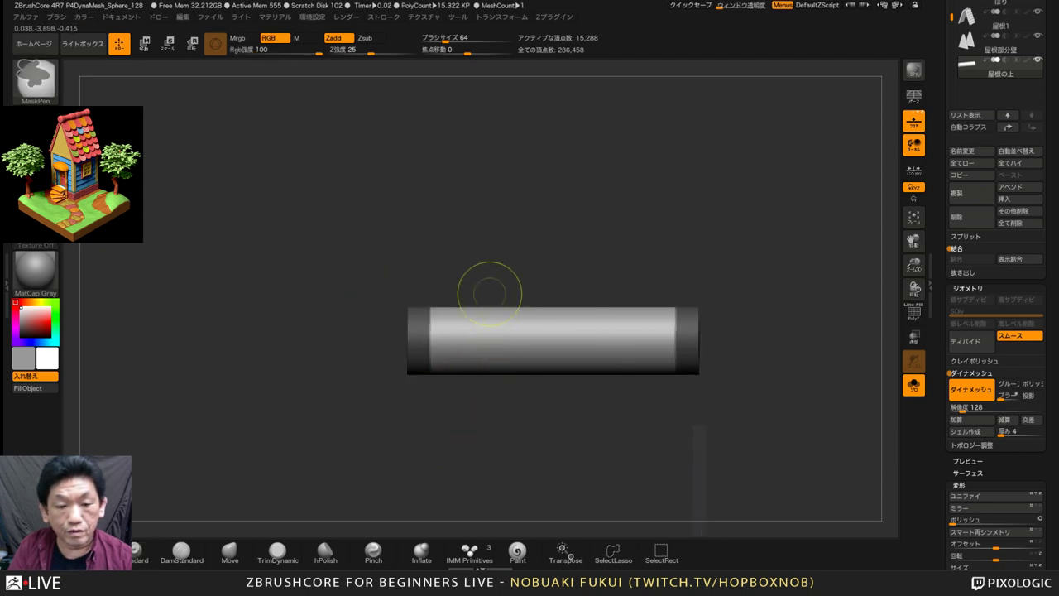
{"action": "left_click_drag", "start_coordinate": [489, 294], "coordinate": [498, 397], "text": "ctrl"}
{"action": "mouse_move", "coordinate": [535, 295]}
{"action": "left_mouse_down", "text": "ctrl"}
{"action": "mouse_move", "coordinate": [546, 414]}
{"action": "mouse_move", "coordinate": [583, 470]}
{"action": "left_mouse_up", "text": "ctrl"}
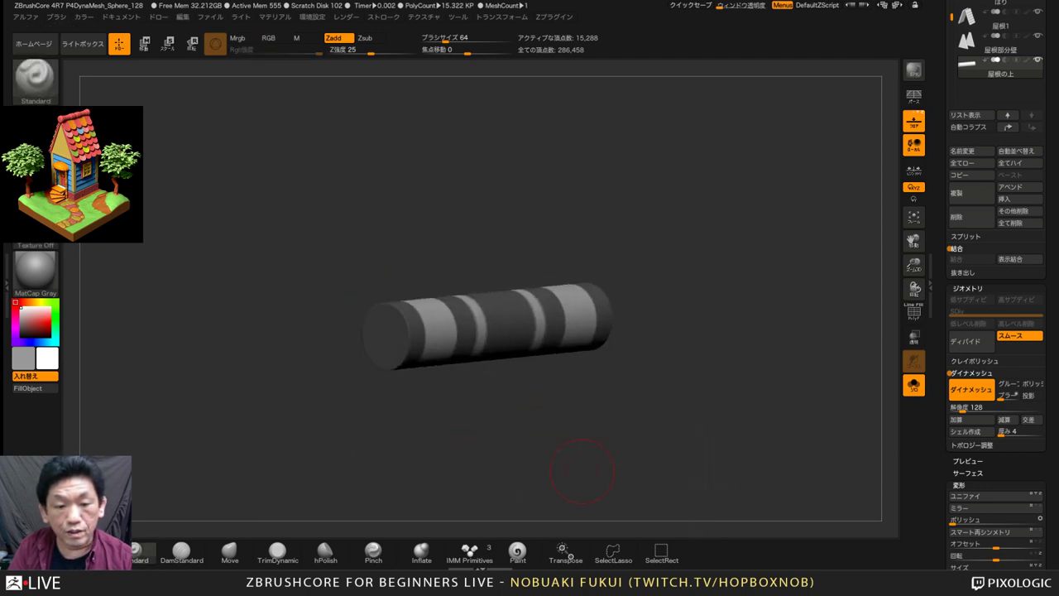
{"action": "left_click", "coordinate": [609, 421], "text": "ctrl"}
{"action": "left_click_drag", "start_coordinate": [609, 420], "coordinate": [576, 445]}
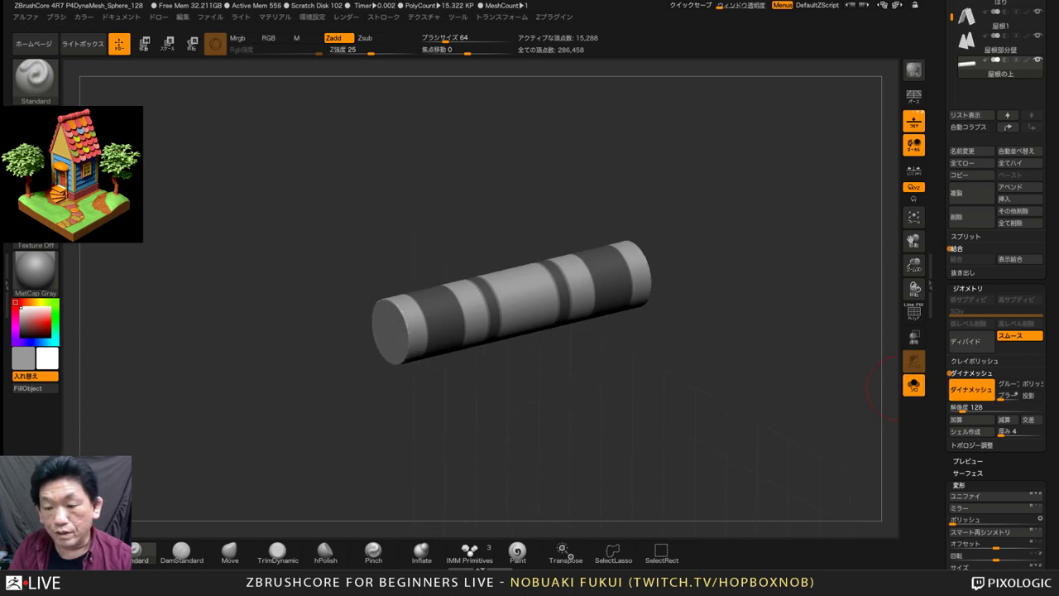
Inflate the unmasked bands of the ridge cylinder by 28 and clear the mask
{"action": "left_click_drag", "start_coordinate": [1050, 395], "coordinate": [1051, 178]}
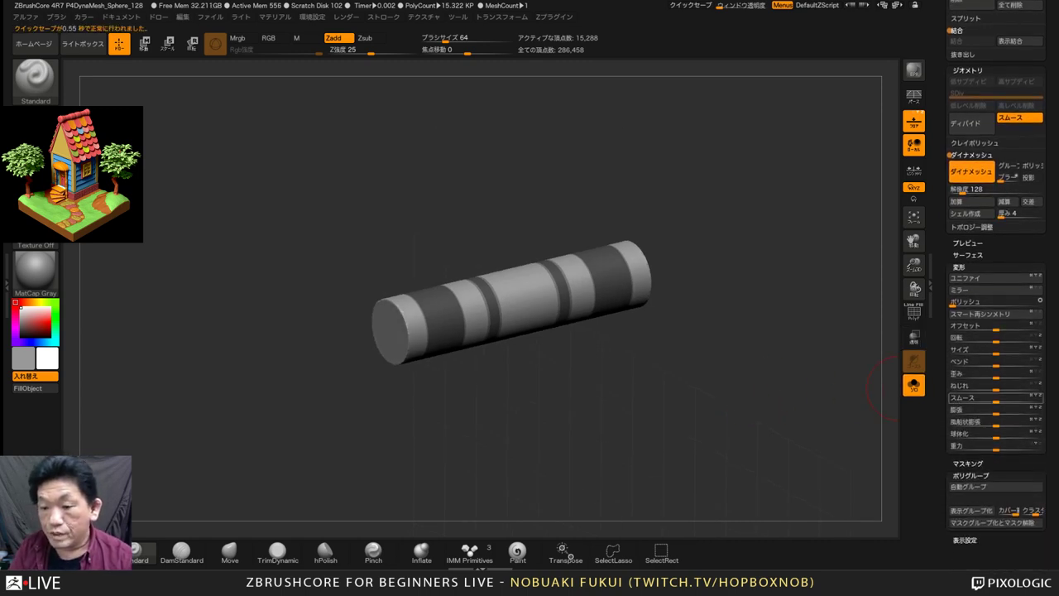
{"action": "left_click_drag", "start_coordinate": [996, 409], "coordinate": [1005, 408]}
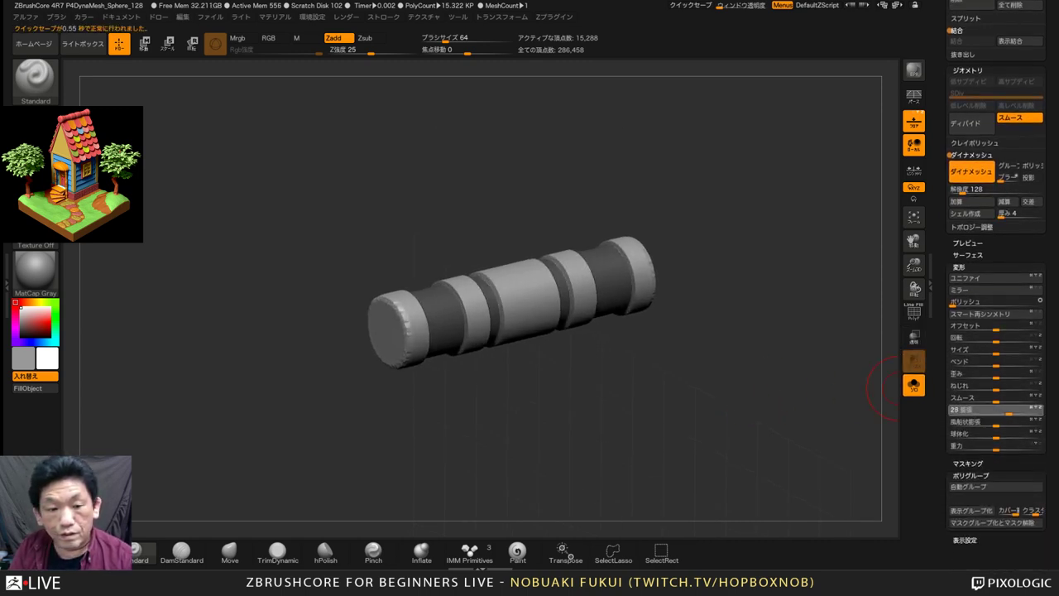
{"action": "left_click_drag", "start_coordinate": [718, 349], "coordinate": [802, 351]}
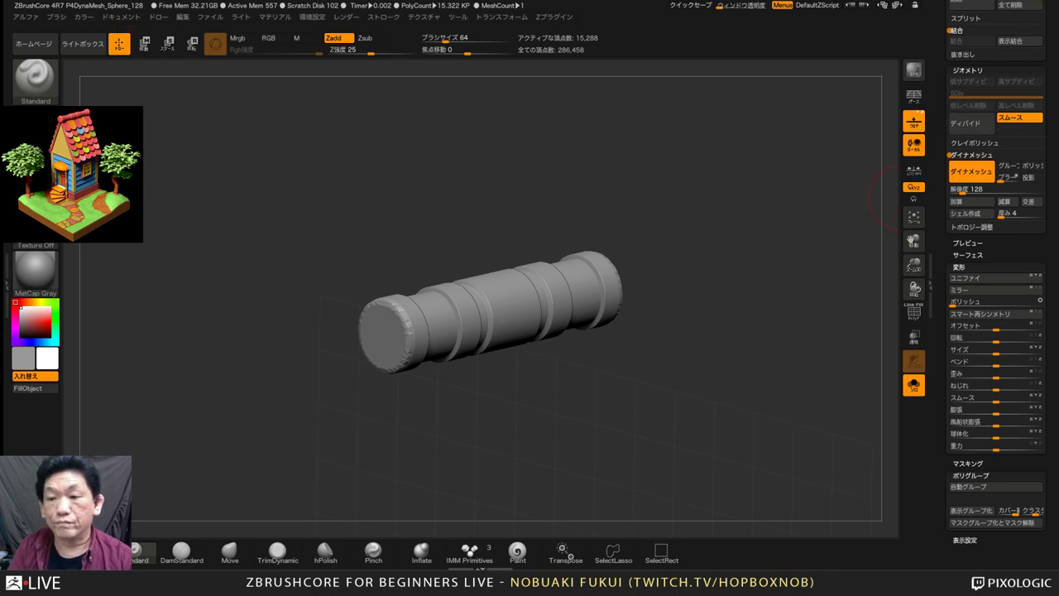
Show the whole house again and raise the banded ridge cylinder slightly above the tiles
{"action": "scroll", "coordinate": [993, 289], "scroll_direction": "up", "scroll_amount": 8}
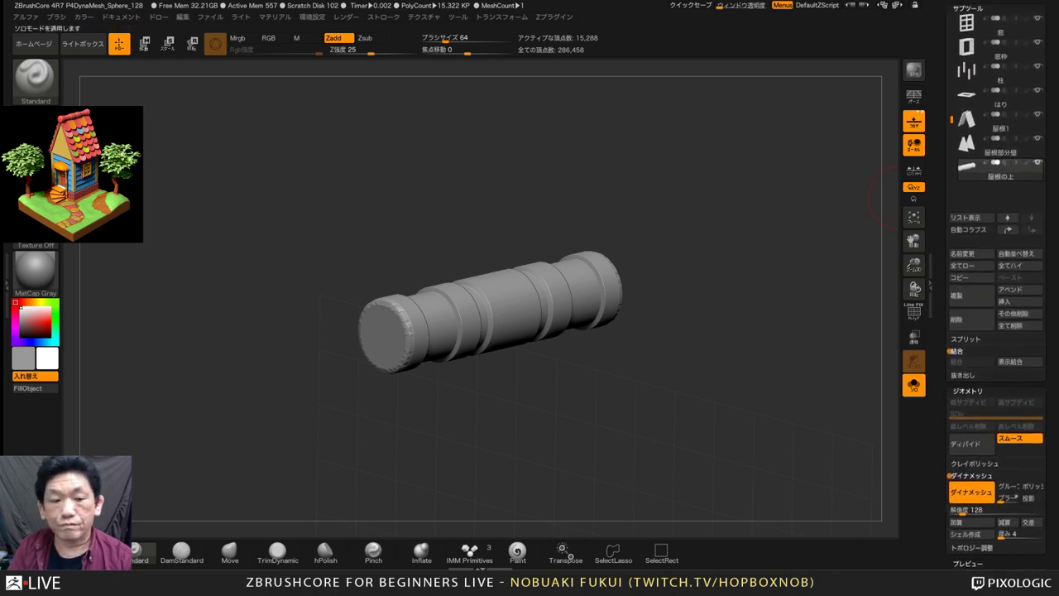
{"action": "left_click", "coordinate": [914, 384]}
{"action": "left_click", "coordinate": [913, 217]}
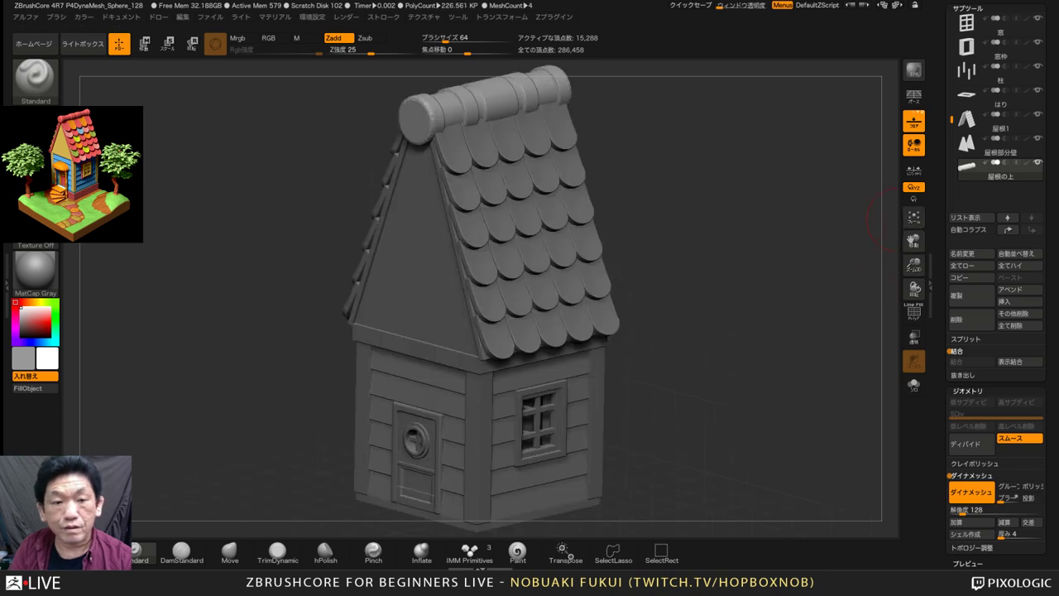
{"action": "left_click_drag", "start_coordinate": [782, 266], "coordinate": [792, 309], "text": "alt"}
{"action": "key", "text": "w"}
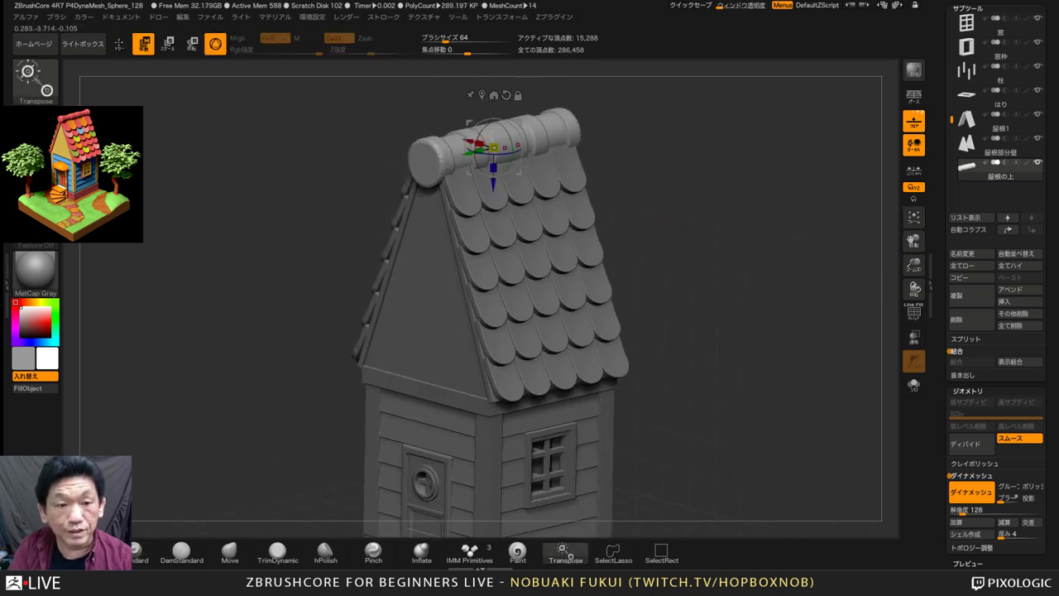
{"action": "left_click_drag", "start_coordinate": [493, 184], "coordinate": [493, 179]}
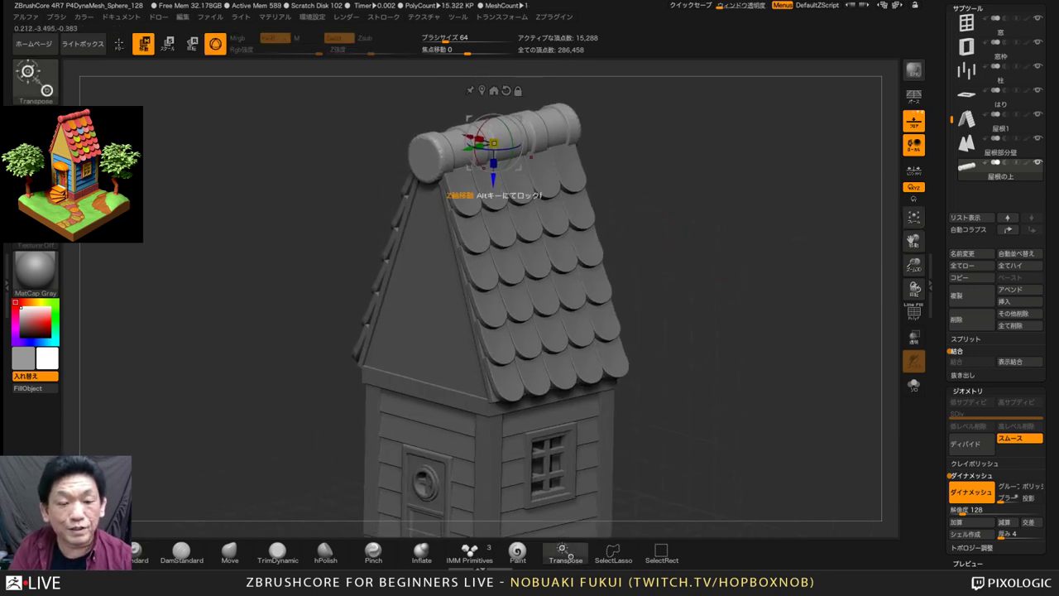
{"action": "mouse_move", "coordinate": [744, 331]}
{"action": "left_mouse_down"}
{"action": "mouse_move", "coordinate": [754, 328]}
{"action": "mouse_move", "coordinate": [755, 281]}
{"action": "mouse_move", "coordinate": [800, 328]}
{"action": "mouse_move", "coordinate": [754, 327]}
{"action": "mouse_move", "coordinate": [776, 320]}
{"action": "mouse_move", "coordinate": [765, 334]}
{"action": "left_mouse_up"}
{"action": "left_click_drag", "start_coordinate": [554, 97], "coordinate": [558, 89]}
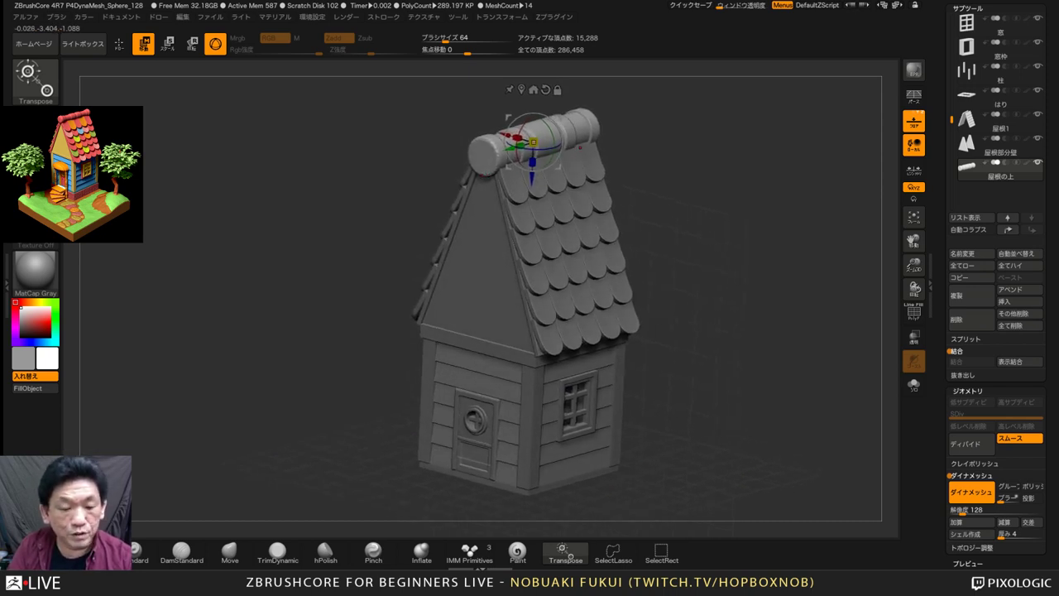
Select the floor slab beneath the walls and scale it up uniformly to 1.029
{"action": "left_click_drag", "start_coordinate": [488, 175], "coordinate": [489, 126], "text": "alt"}
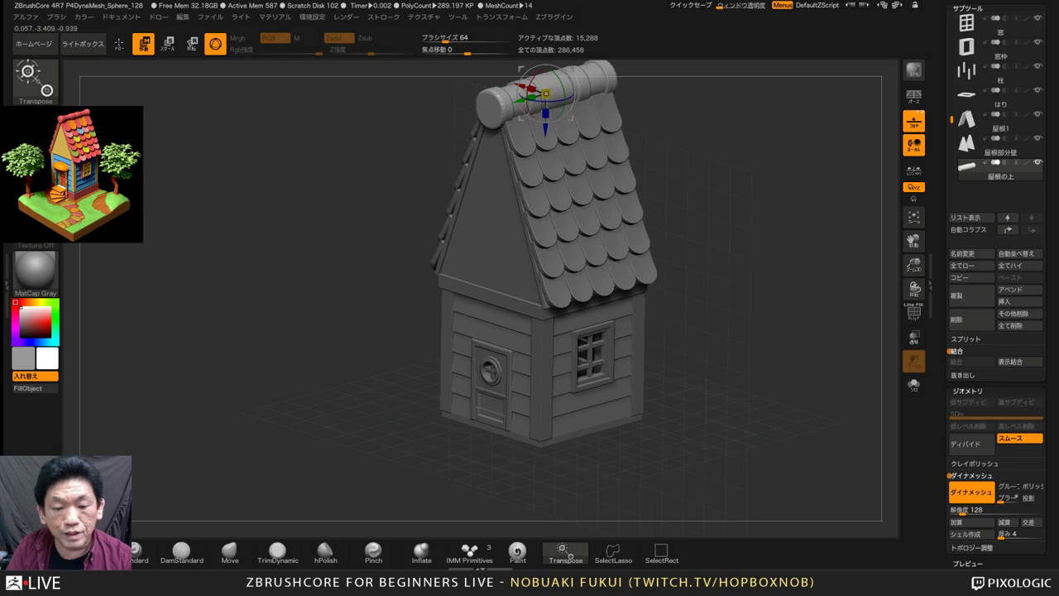
{"action": "mouse_move", "coordinate": [728, 331]}
{"action": "left_mouse_down", "text": "shift"}
{"action": "mouse_move", "coordinate": [662, 331]}
{"action": "mouse_move", "coordinate": [728, 335]}
{"action": "left_mouse_up", "text": "shift"}
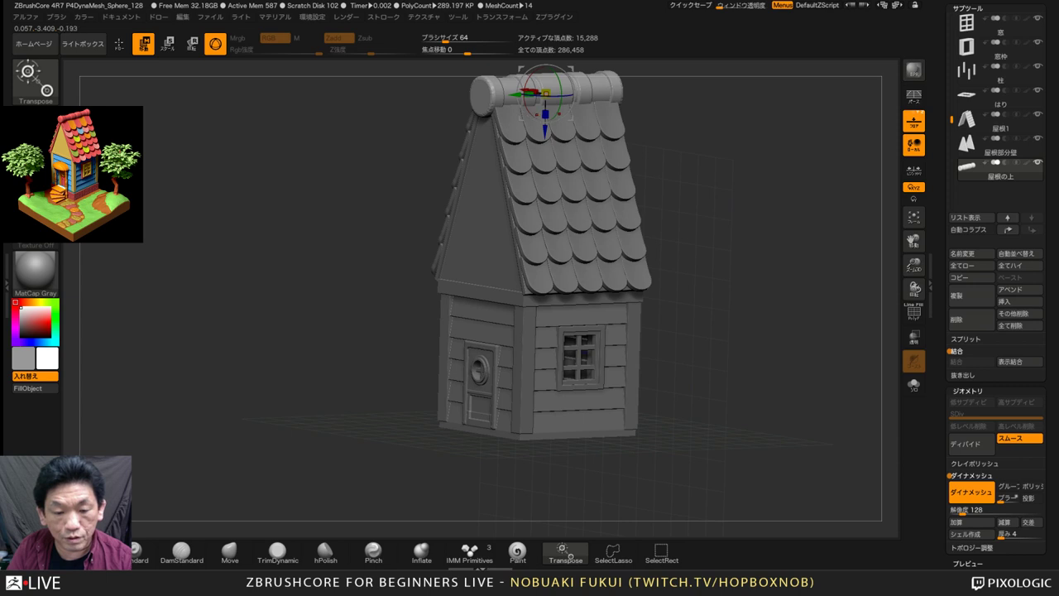
{"action": "left_click", "coordinate": [563, 436], "text": "alt"}
{"action": "left_click_drag", "start_coordinate": [695, 397], "coordinate": [728, 465]}
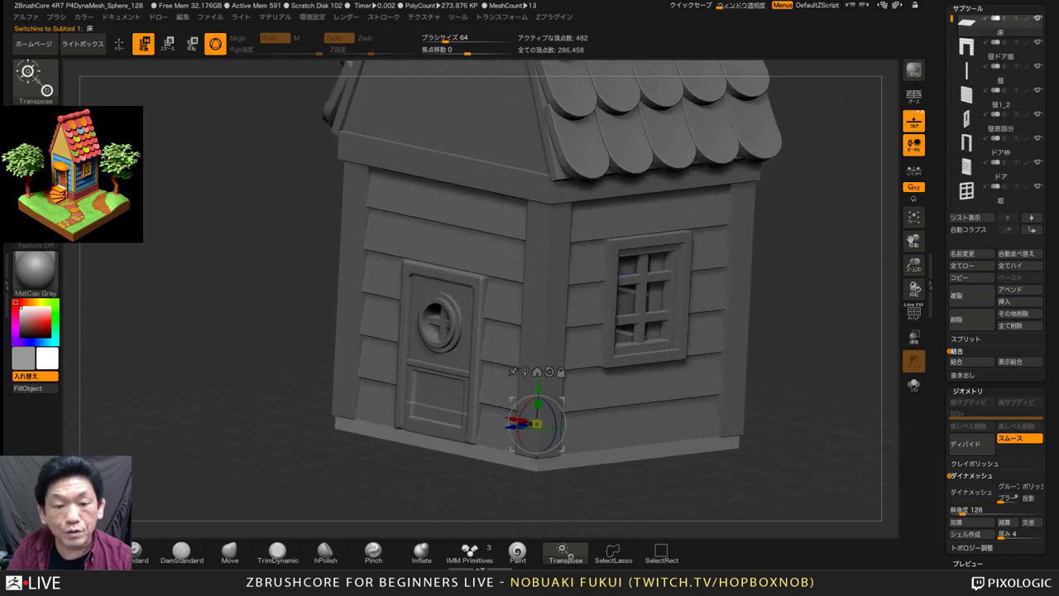
{"action": "left_click_drag", "start_coordinate": [728, 465], "coordinate": [670, 505]}
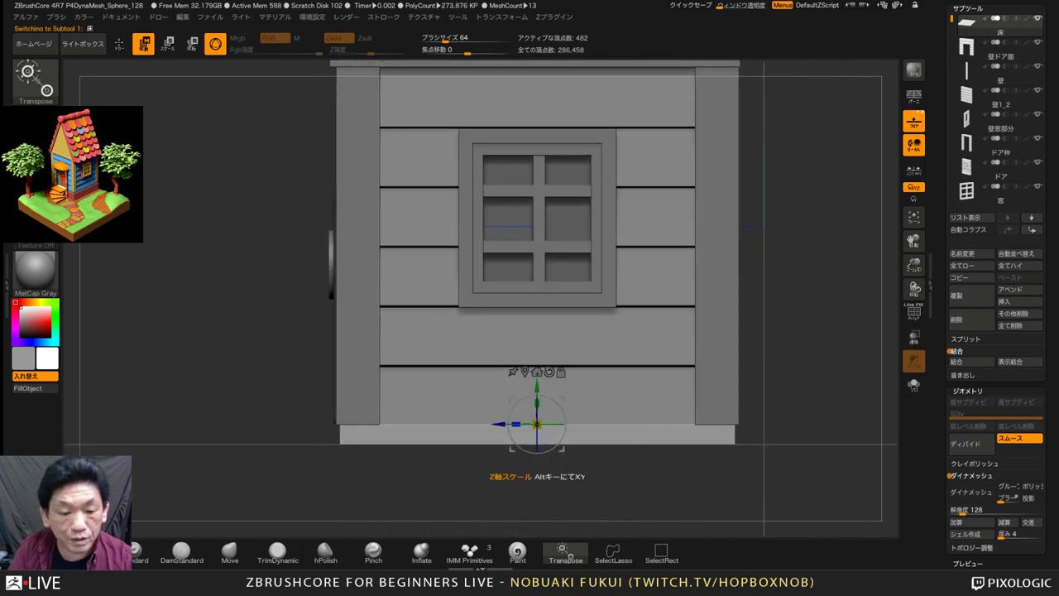
{"action": "left_click_drag", "start_coordinate": [516, 424], "coordinate": [538, 424]}
{"action": "key", "text": "ctrl+z"}
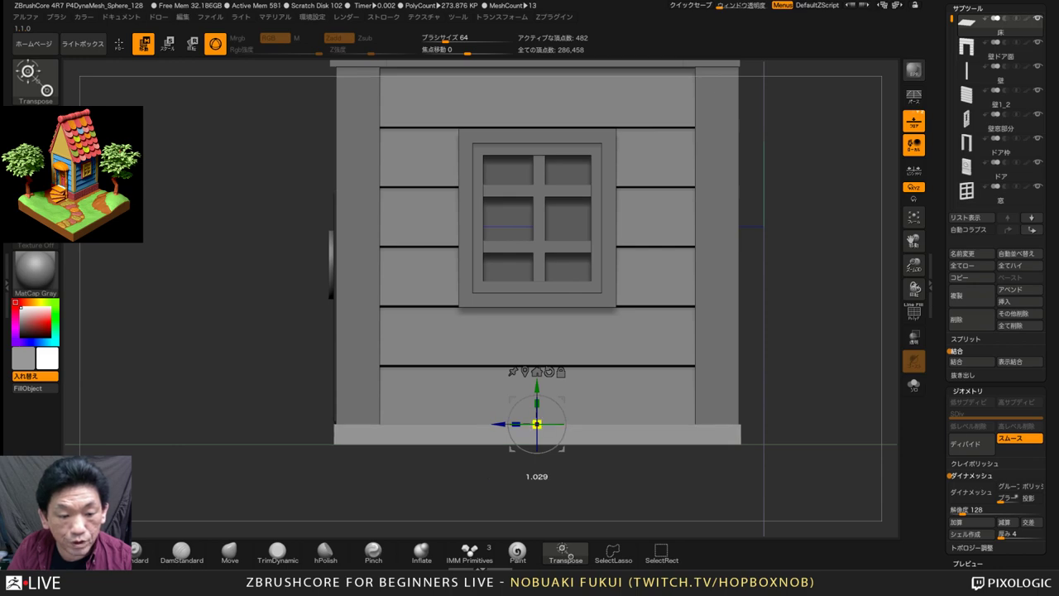
Reduce the floor slab's vertical thickness to make a thin ledge around the base of the walls
{"action": "left_click_drag", "start_coordinate": [530, 488], "coordinate": [651, 502]}
{"action": "left_click_drag", "start_coordinate": [536, 404], "coordinate": [537, 414]}
{"action": "left_click_drag", "start_coordinate": [511, 488], "coordinate": [566, 491], "text": "shift"}
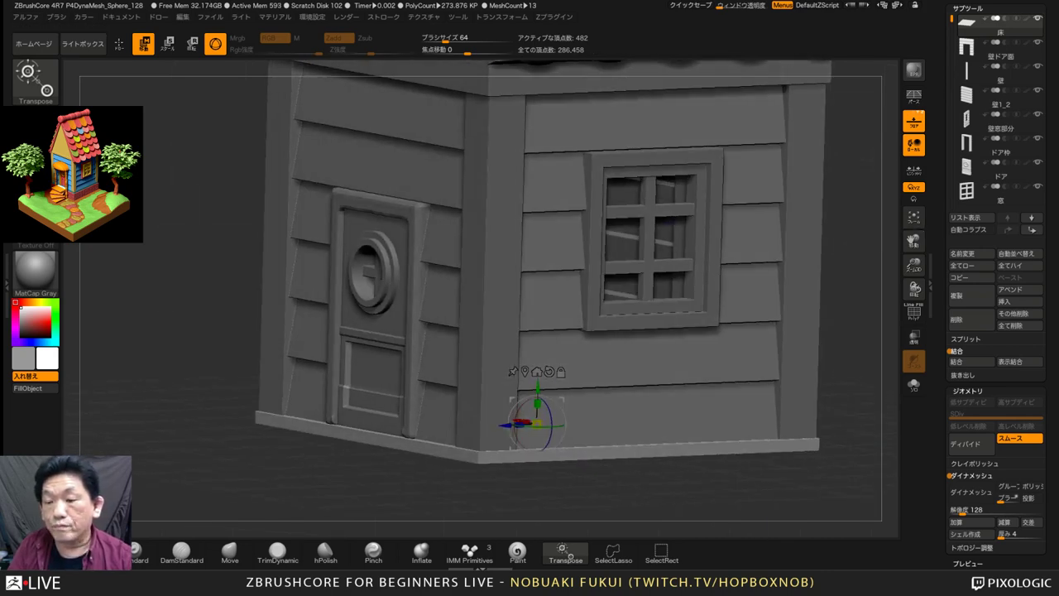
Duplicate the floor slab and make the second of the two slabs, 床, the active subtool
{"action": "left_click_drag", "start_coordinate": [993, 241], "coordinate": [993, 348]}
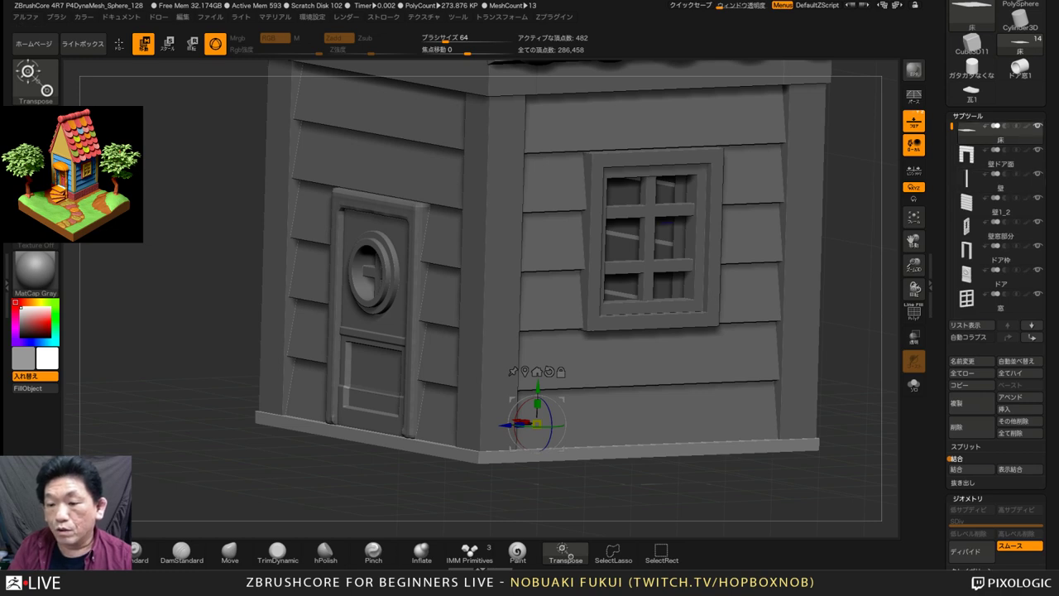
{"action": "left_click", "coordinate": [960, 403]}
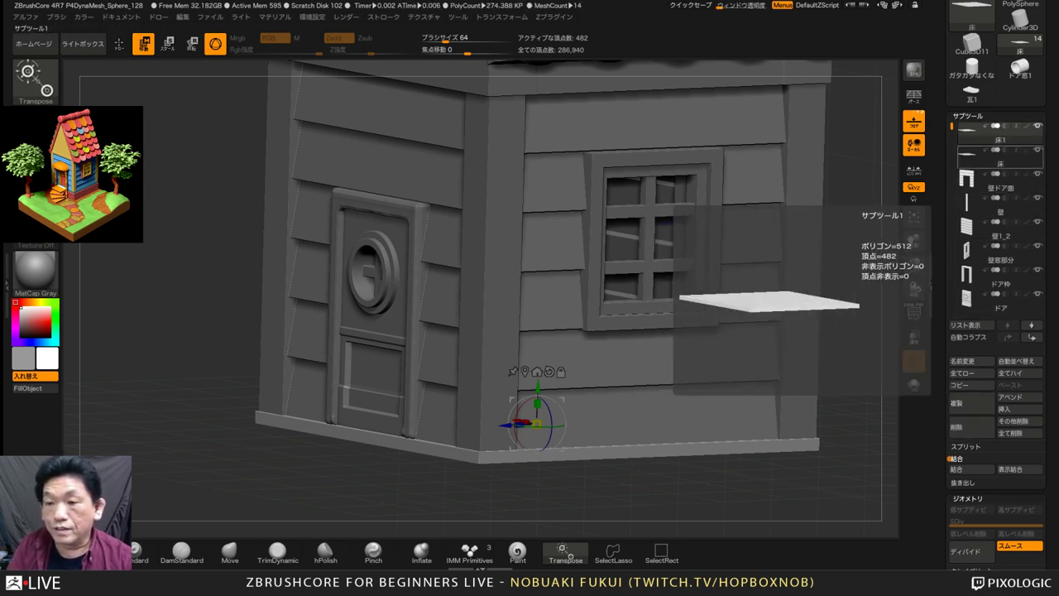
{"action": "left_click", "coordinate": [991, 157]}
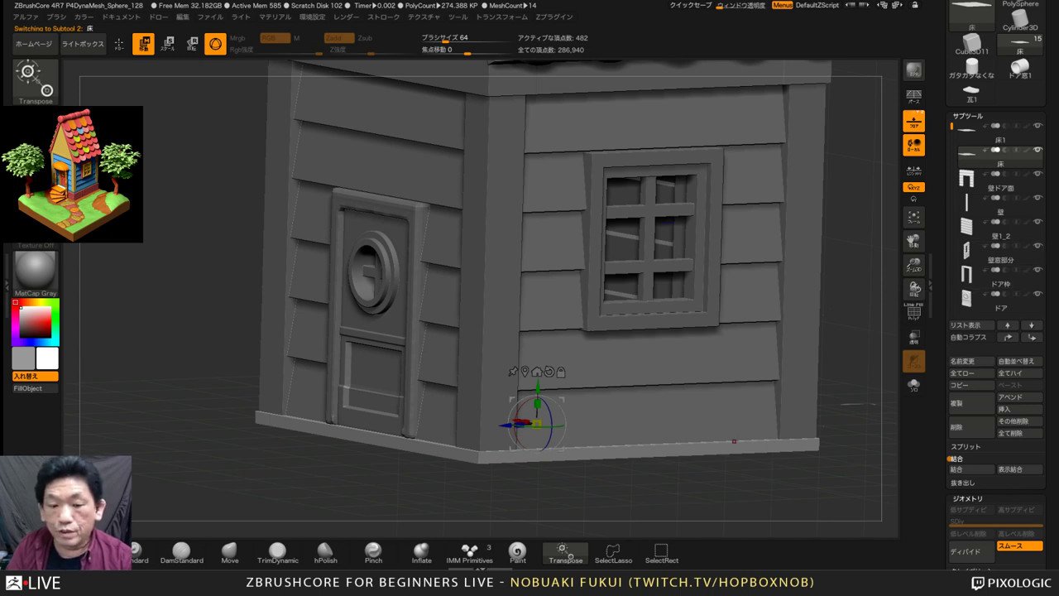
Lower the active slab just beneath the other floor slab and rename it 土台
{"action": "left_click_drag", "start_coordinate": [537, 387], "coordinate": [537, 400]}
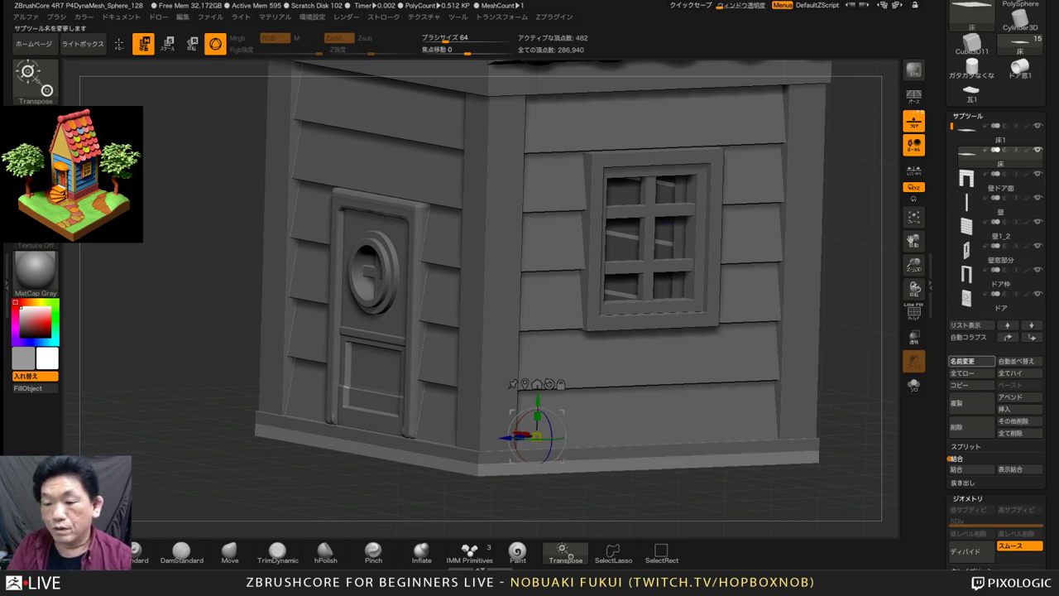
{"action": "left_click", "coordinate": [962, 361]}
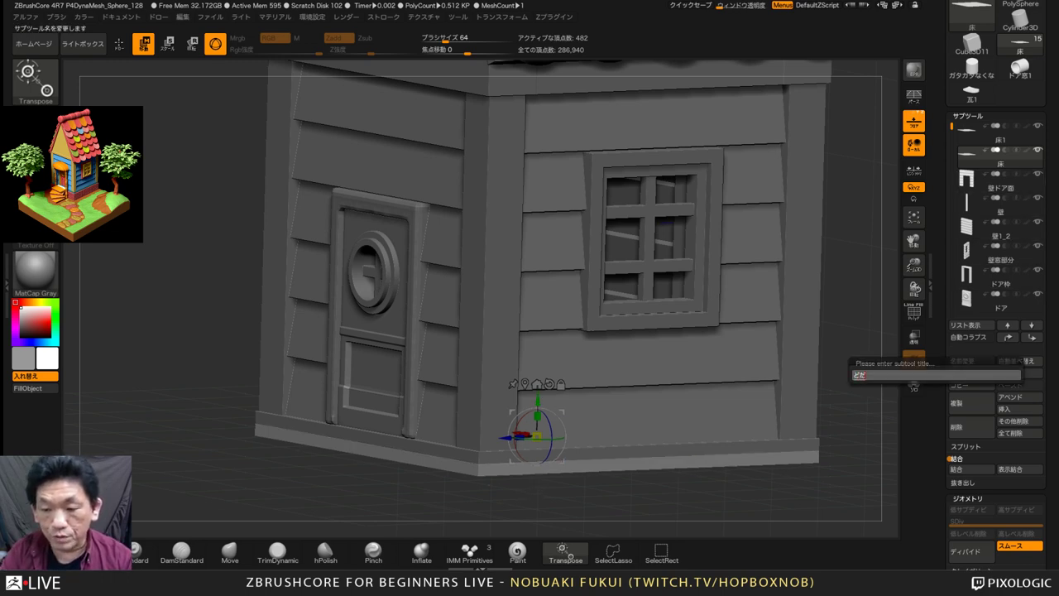
{"action": "key", "text": "Return"}
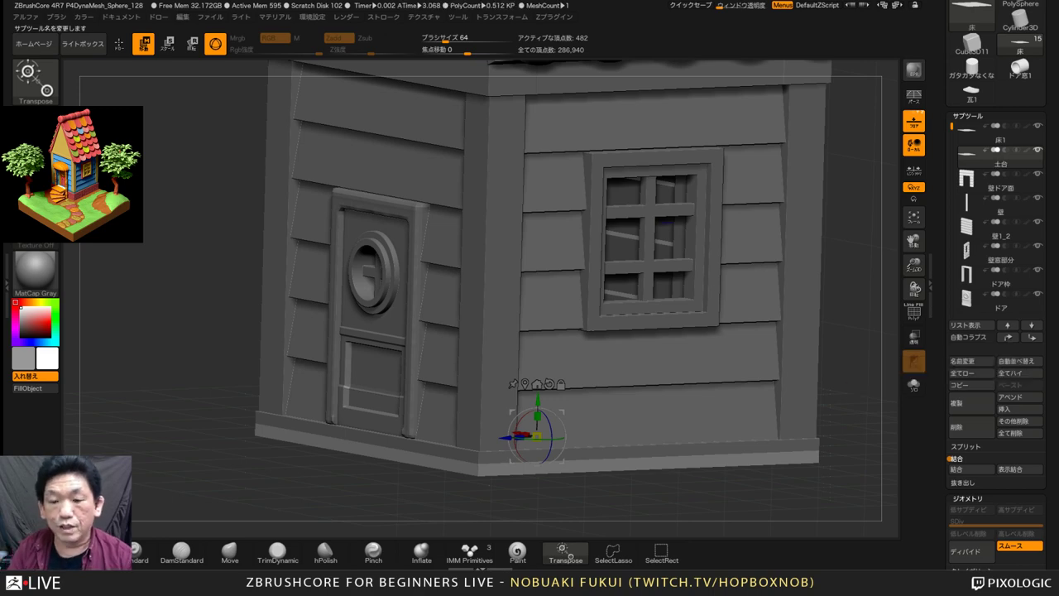
Stretch the 土台 slab vertically into a tall foundation block under the house and fine-tune its height
{"action": "left_click_drag", "start_coordinate": [662, 505], "coordinate": [604, 501], "text": "shift"}
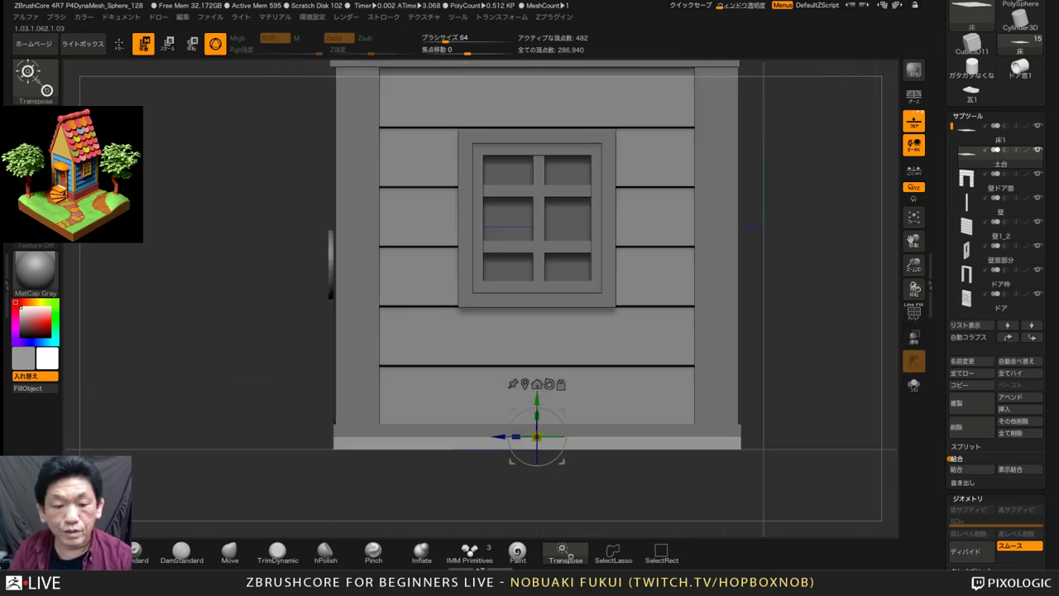
{"action": "left_click_drag", "start_coordinate": [537, 415], "coordinate": [537, 286]}
{"action": "left_click_drag", "start_coordinate": [794, 347], "coordinate": [856, 368]}
{"action": "left_click_drag", "start_coordinate": [794, 397], "coordinate": [762, 283], "text": "alt"}
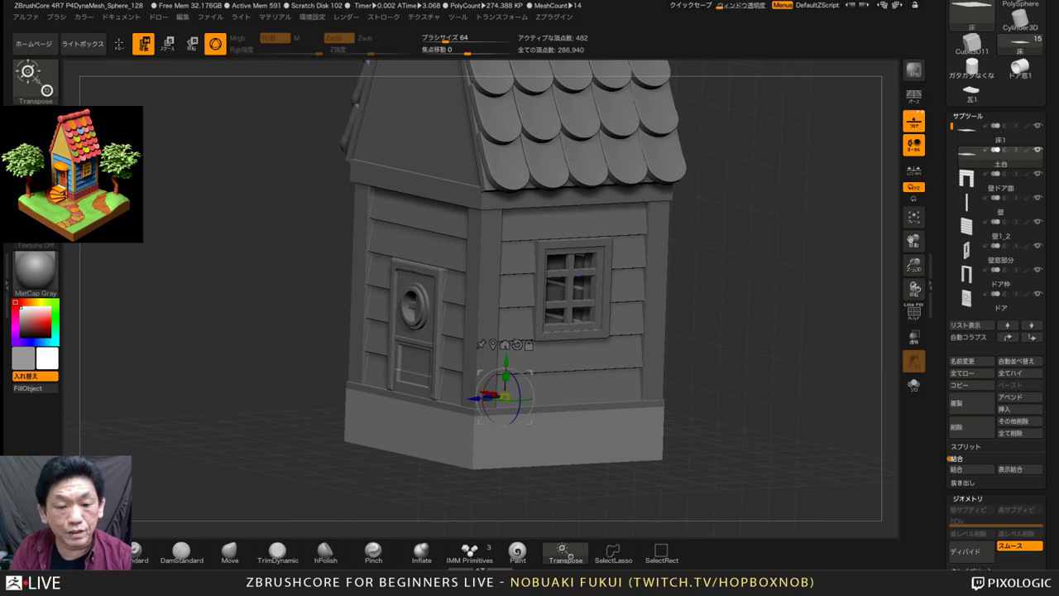
{"action": "left_click_drag", "start_coordinate": [505, 397], "coordinate": [505, 405]}
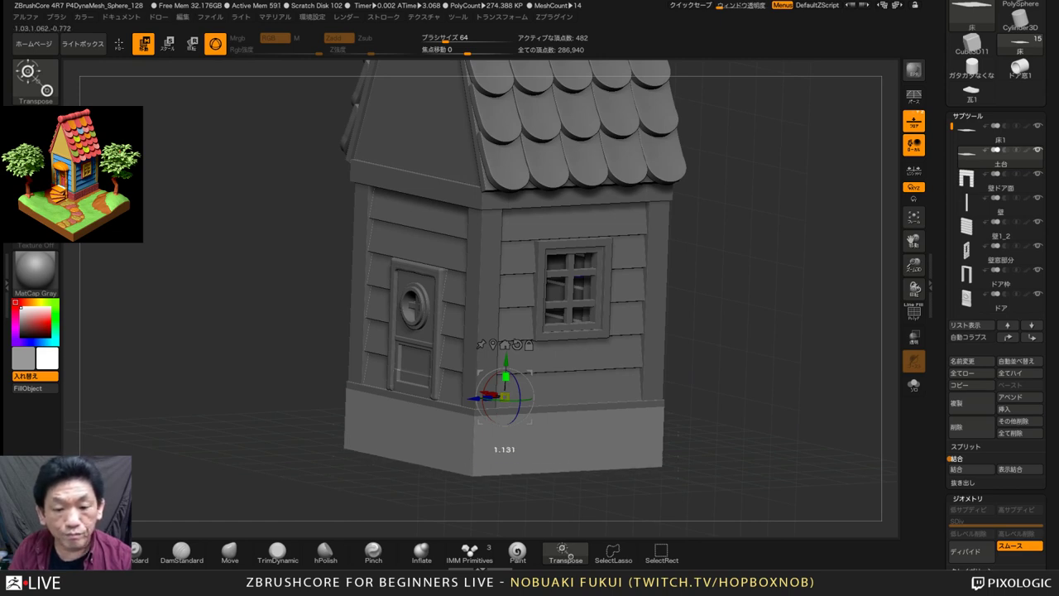
{"action": "left_click_drag", "start_coordinate": [506, 366], "coordinate": [505, 378]}
{"action": "mouse_move", "coordinate": [794, 331]}
{"action": "left_mouse_down", "text": "alt"}
{"action": "mouse_move", "coordinate": [794, 364]}
{"action": "mouse_move", "coordinate": [794, 347]}
{"action": "left_mouse_up", "text": "alt"}
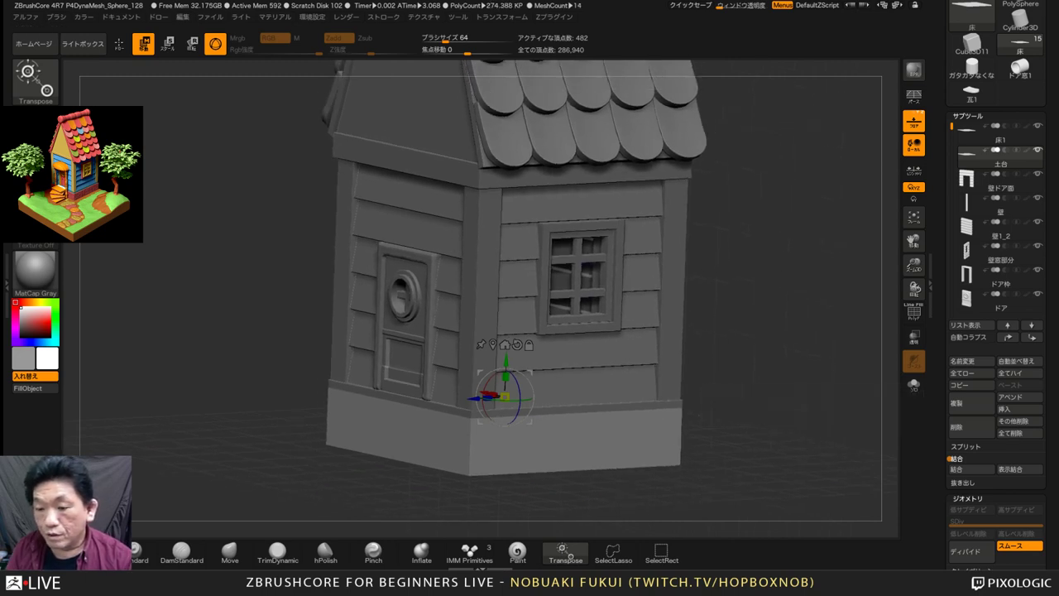
Convert the foundation block to DynaMesh at resolution 128 and check its mesh density with the polyframe display
{"action": "left_click_drag", "start_coordinate": [943, 505], "coordinate": [943, 309]}
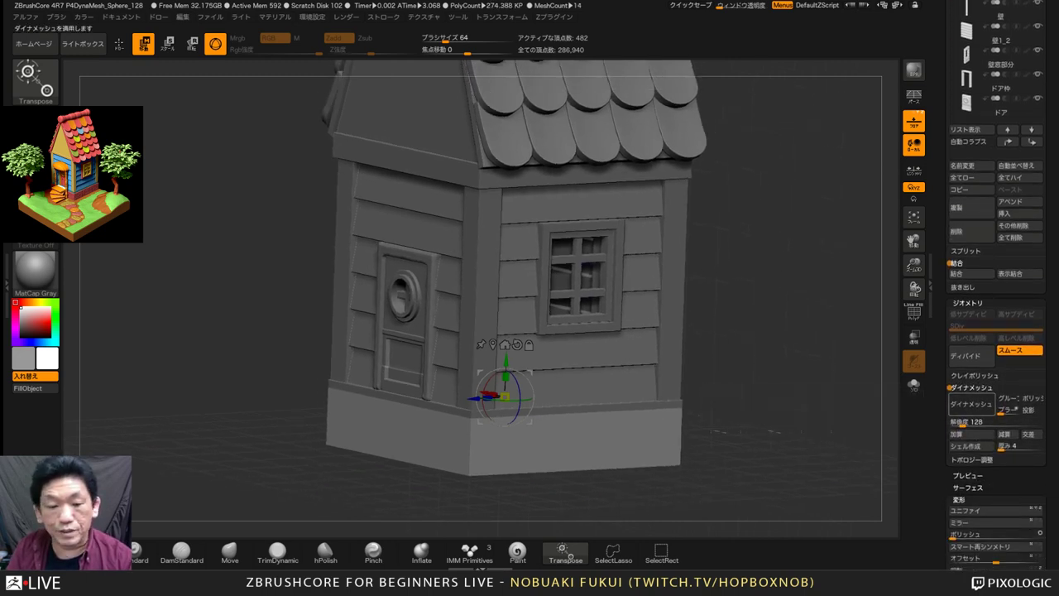
{"action": "left_click", "coordinate": [970, 404]}
{"action": "left_click", "coordinate": [913, 311]}
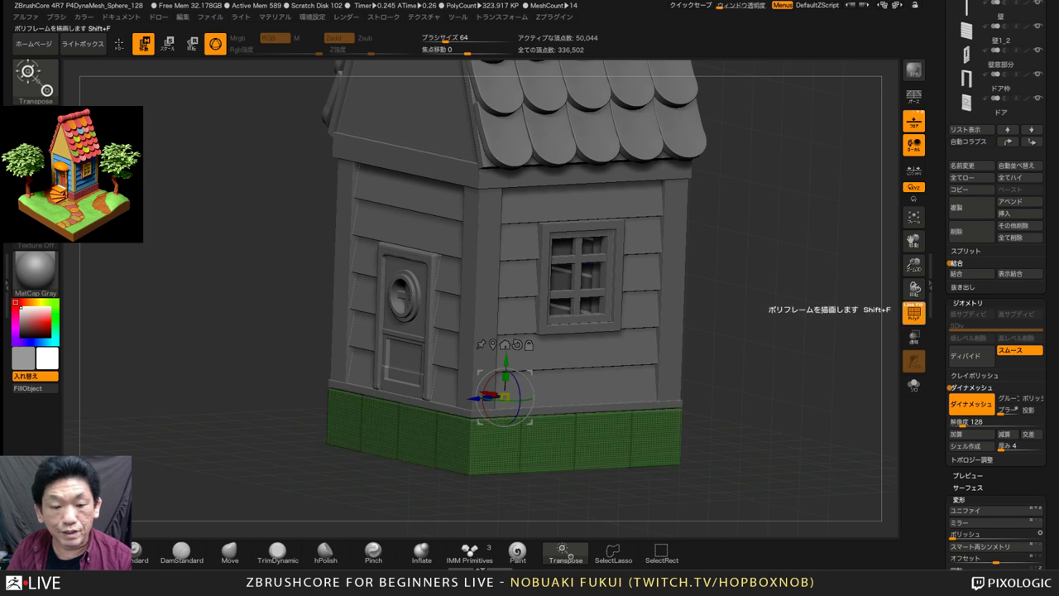
{"action": "left_click", "coordinate": [913, 311]}
{"action": "left_click_drag", "start_coordinate": [786, 331], "coordinate": [831, 348]}
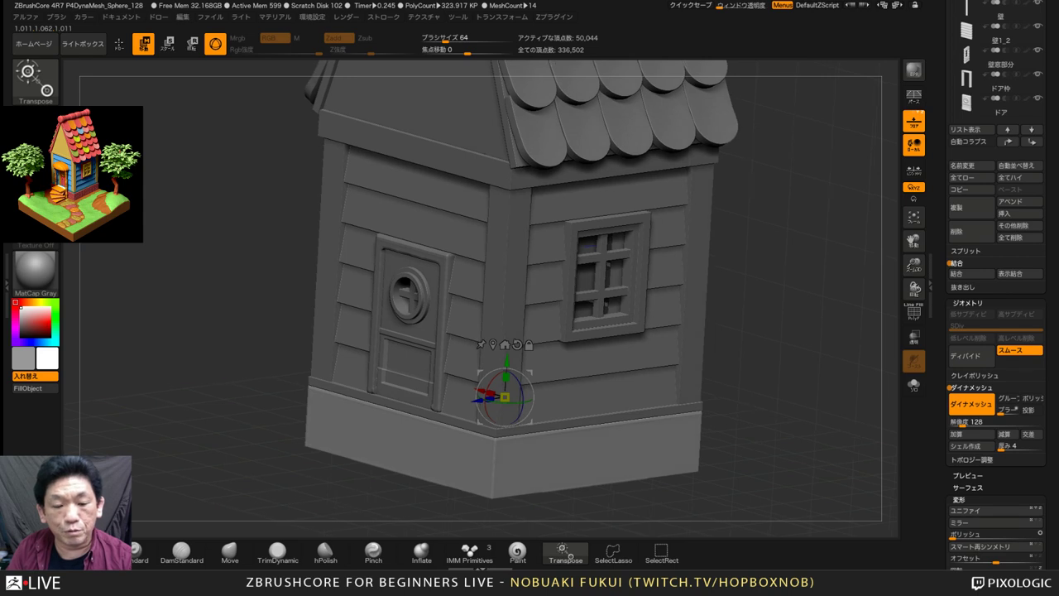
Apply the Noise46 brick surface noise preset to the foundation and set the active colour back to white
{"action": "right_click_drag", "start_coordinate": [505, 414], "coordinate": [504, 438], "text": "ctrl"}
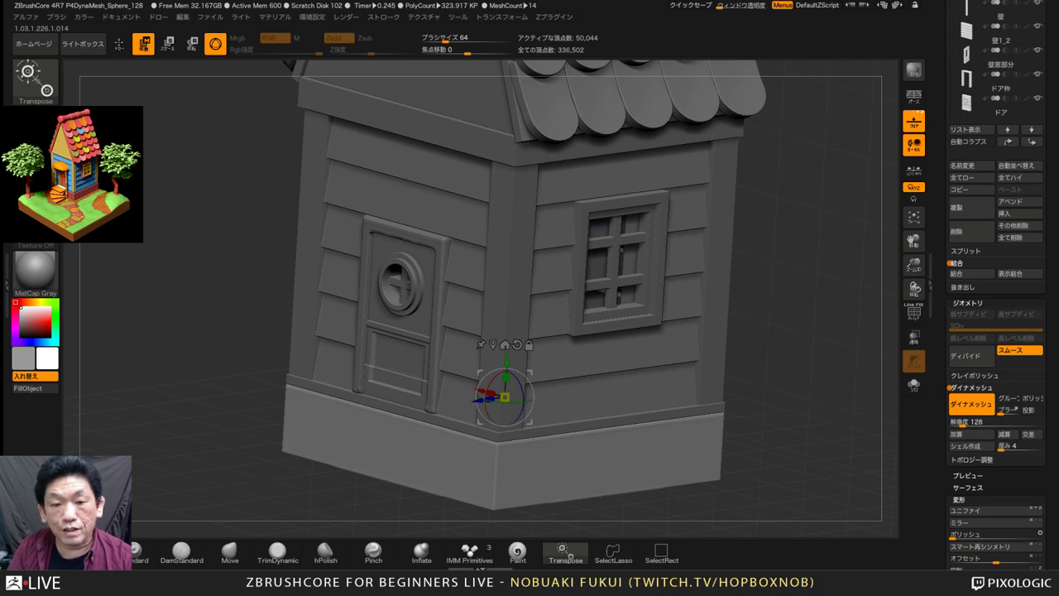
{"action": "right_click_drag", "start_coordinate": [505, 413], "coordinate": [517, 413]}
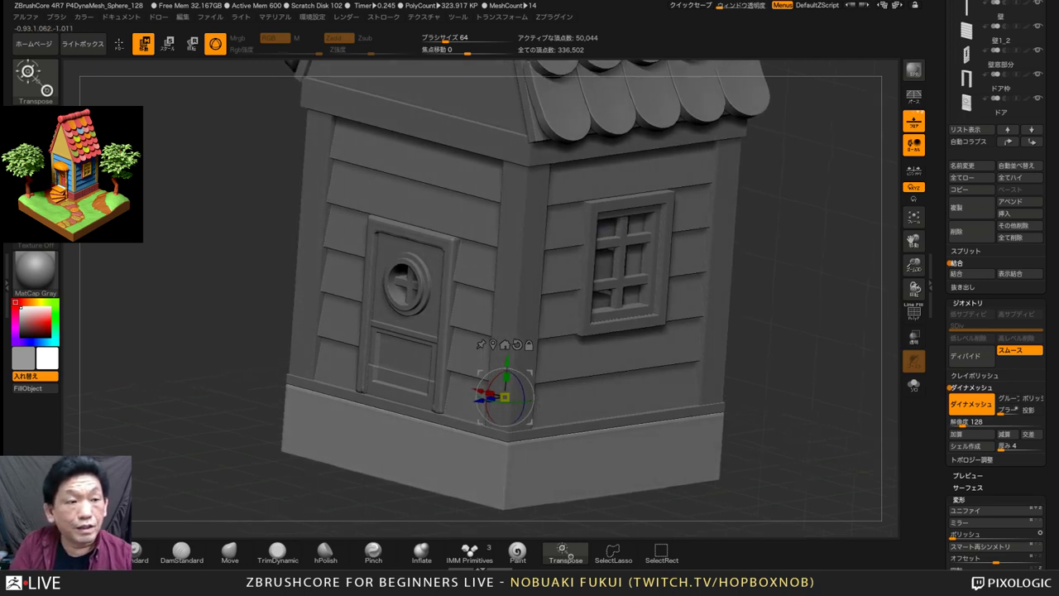
{"action": "left_click", "coordinate": [83, 43]}
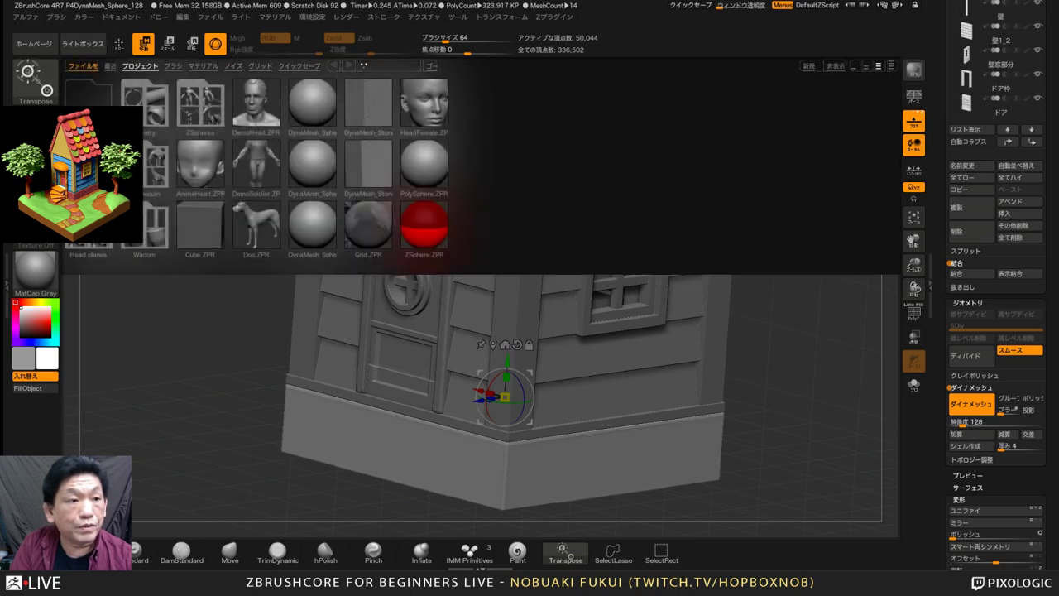
{"action": "left_click", "coordinate": [233, 65]}
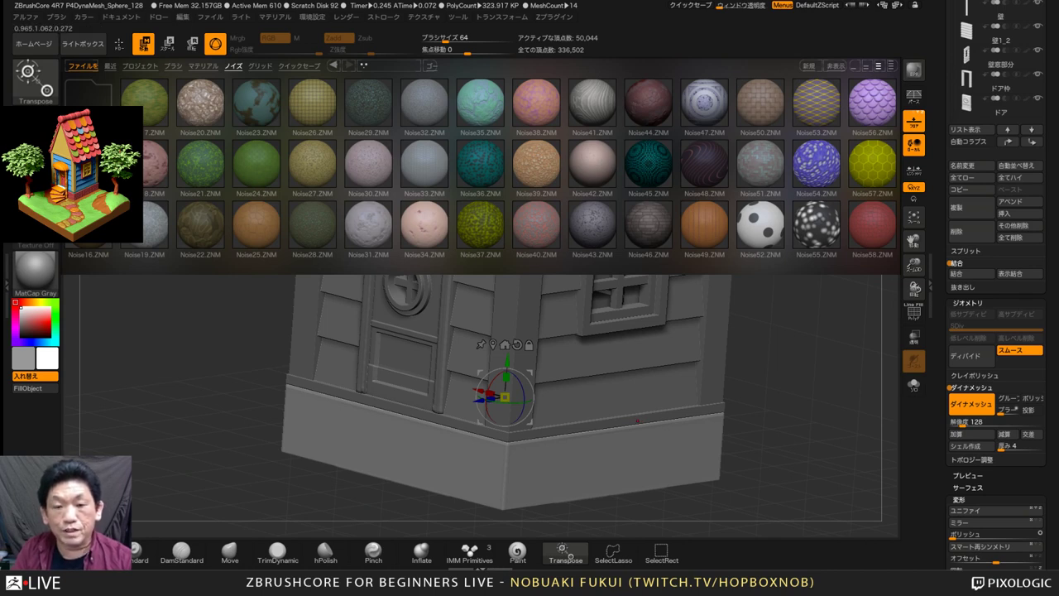
{"action": "double_click", "coordinate": [648, 223]}
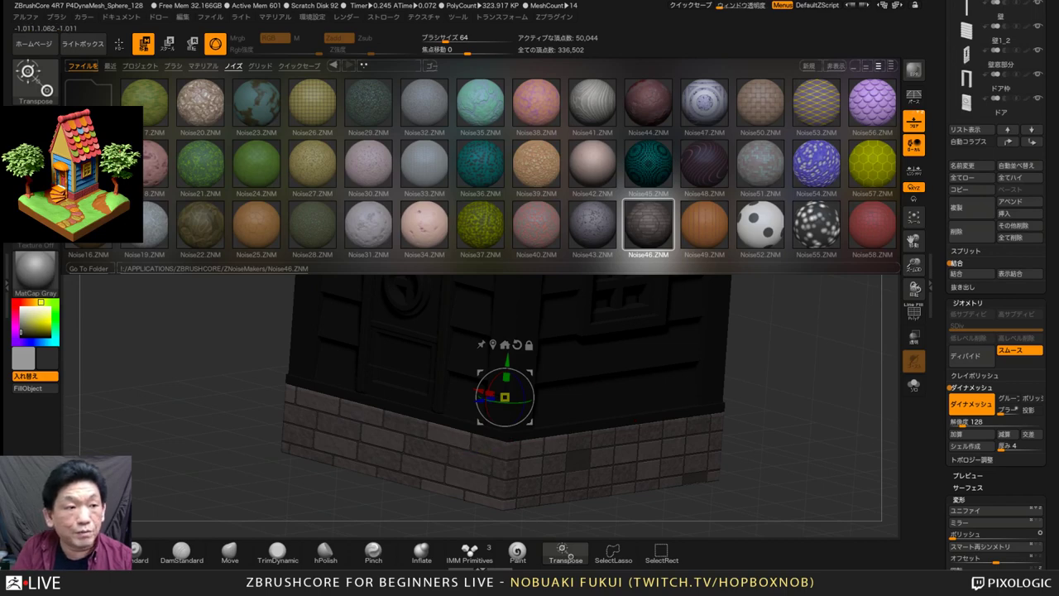
{"action": "left_click", "coordinate": [83, 43]}
{"action": "left_click", "coordinate": [32, 308]}
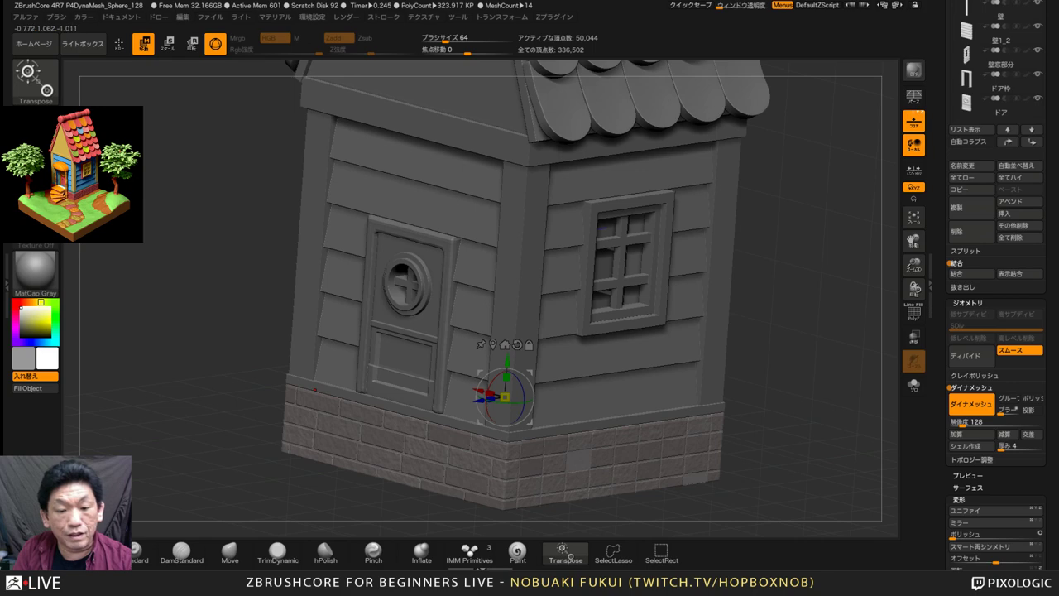
Open the foundation's surface noise in NoiseMaker and set the plugin scale to 0.59236
{"action": "left_click_drag", "start_coordinate": [749, 438], "coordinate": [689, 434]}
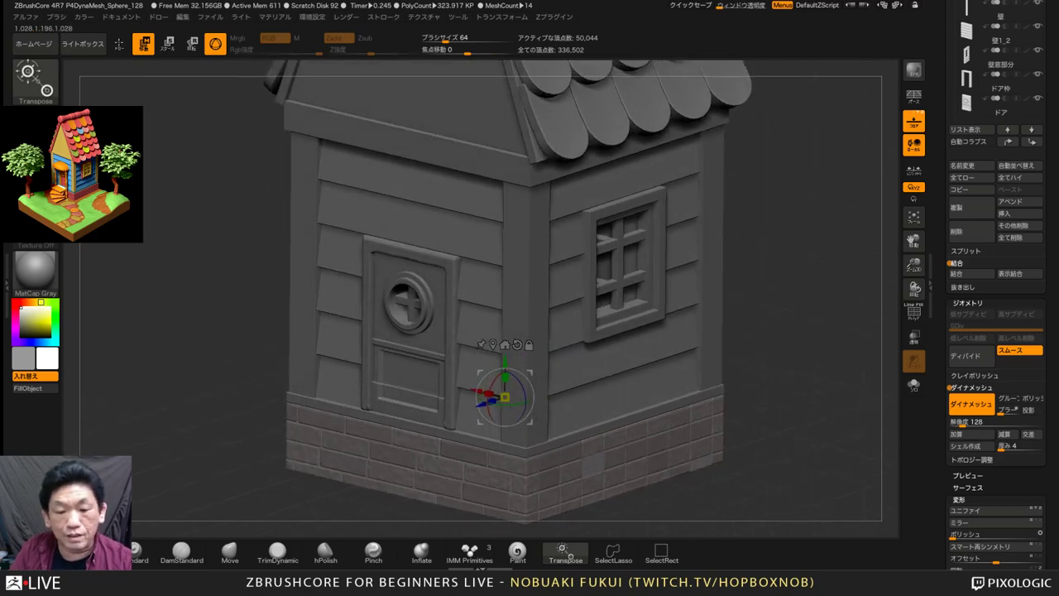
{"action": "left_click_drag", "start_coordinate": [598, 457], "coordinate": [603, 440], "text": "alt"}
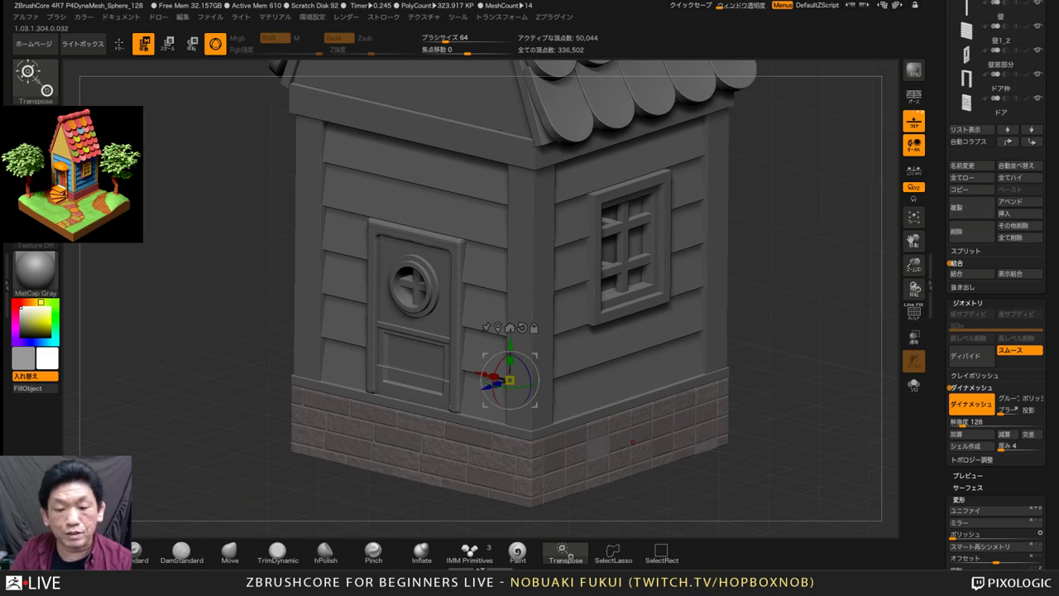
{"action": "left_click_drag", "start_coordinate": [1051, 463], "coordinate": [1051, 314]}
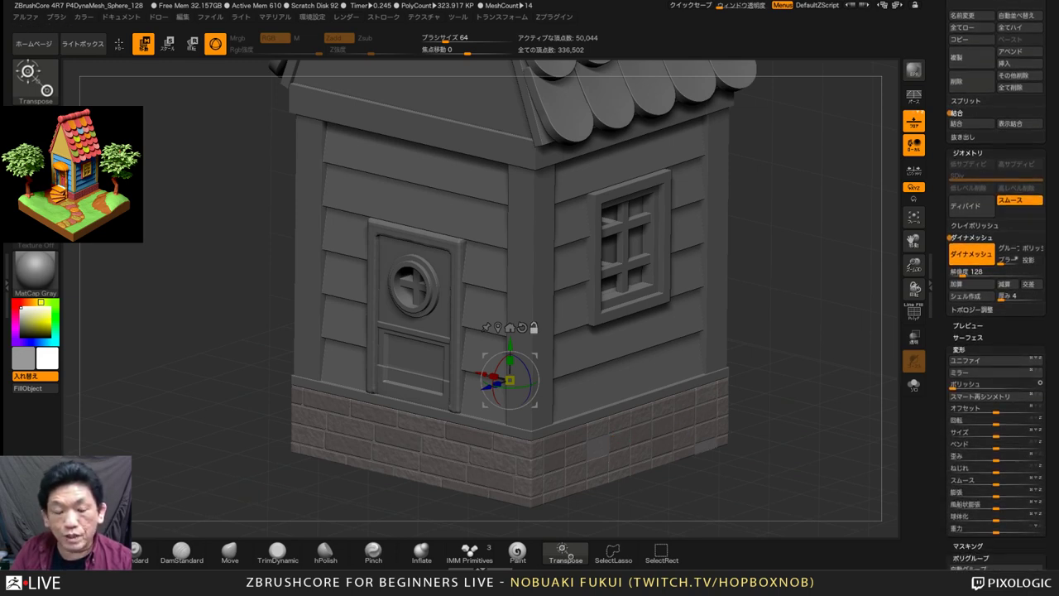
{"action": "left_click_drag", "start_coordinate": [794, 447], "coordinate": [796, 462], "text": "alt"}
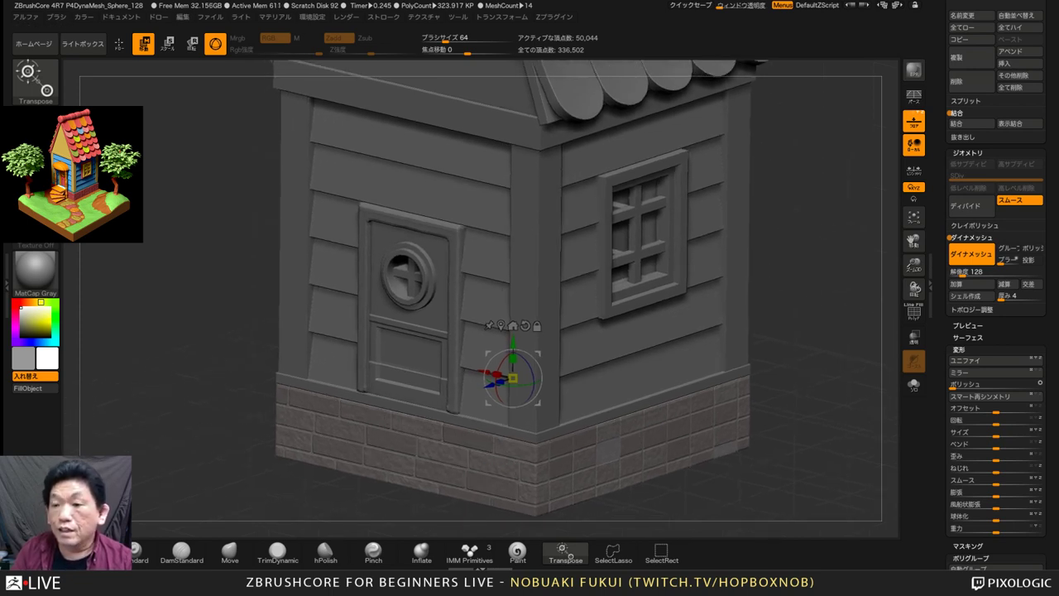
{"action": "left_click", "coordinate": [968, 337]}
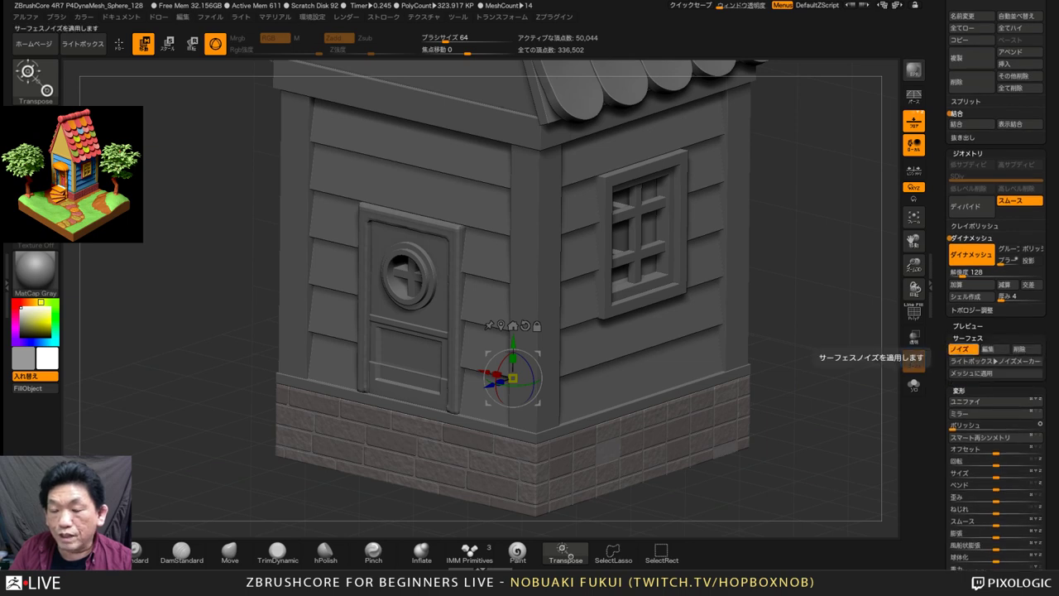
{"action": "left_click", "coordinate": [987, 349]}
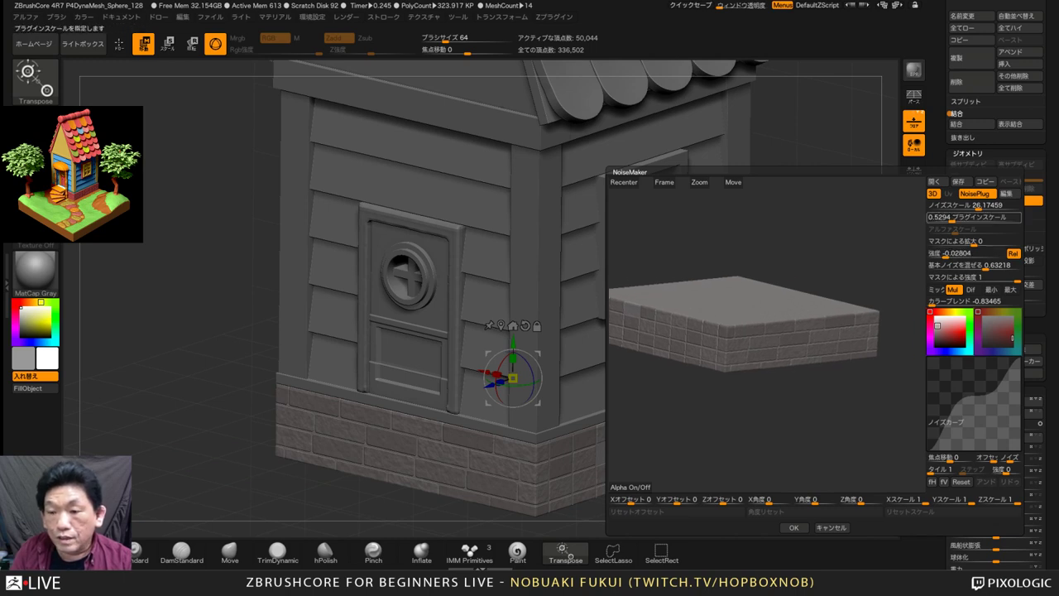
{"action": "left_click_drag", "start_coordinate": [951, 219], "coordinate": [953, 218]}
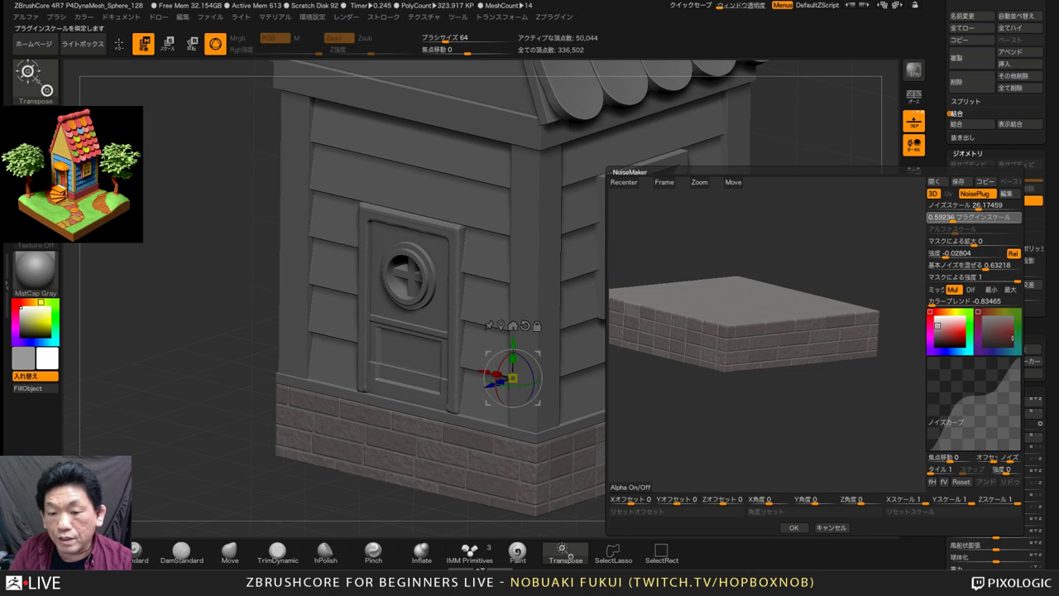
{"action": "left_click", "coordinate": [953, 217]}
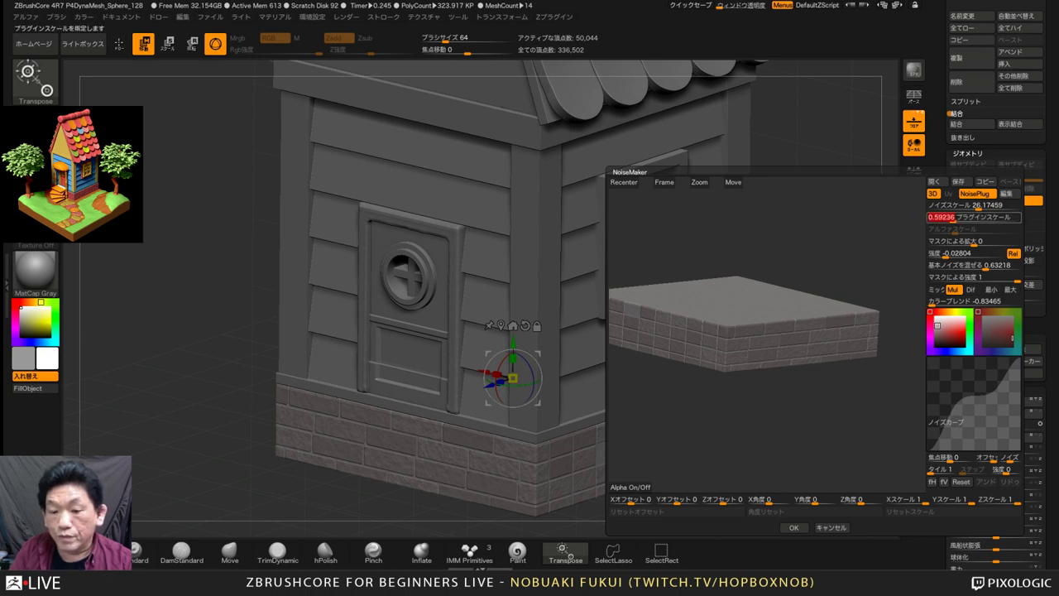
Shift the brick pattern along Z and by about 0.1884 along Y, and set the noise scale to 2.94091
{"action": "left_click_drag", "start_coordinate": [723, 500], "coordinate": [672, 499]}
{"action": "left_click", "coordinate": [724, 500]}
{"action": "left_click", "coordinate": [673, 499]}
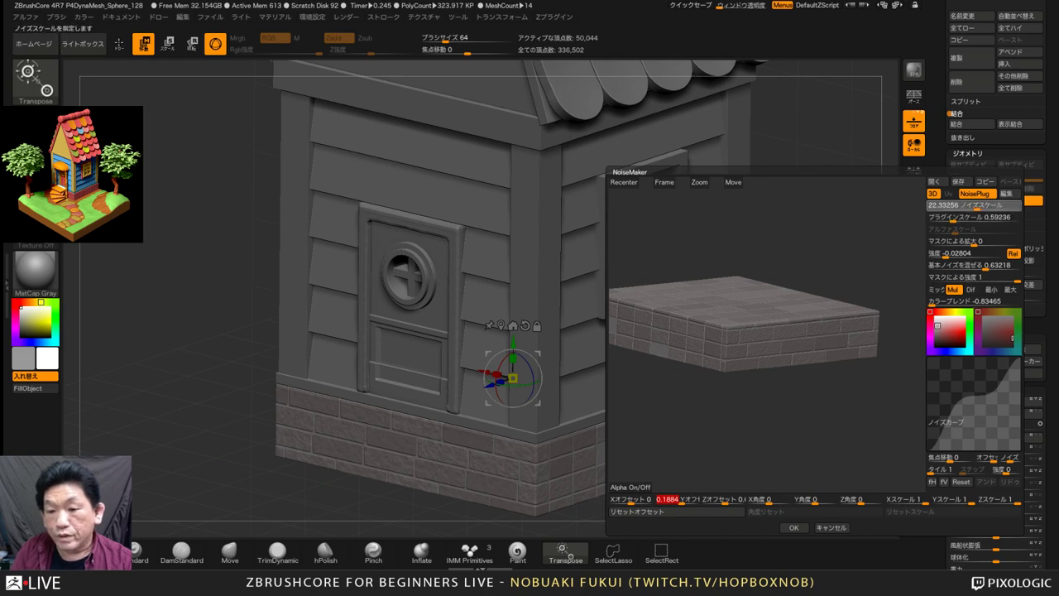
{"action": "mouse_move", "coordinate": [980, 206]}
{"action": "left_mouse_down"}
{"action": "mouse_move", "coordinate": [991, 206]}
{"action": "mouse_move", "coordinate": [962, 206]}
{"action": "left_mouse_up"}
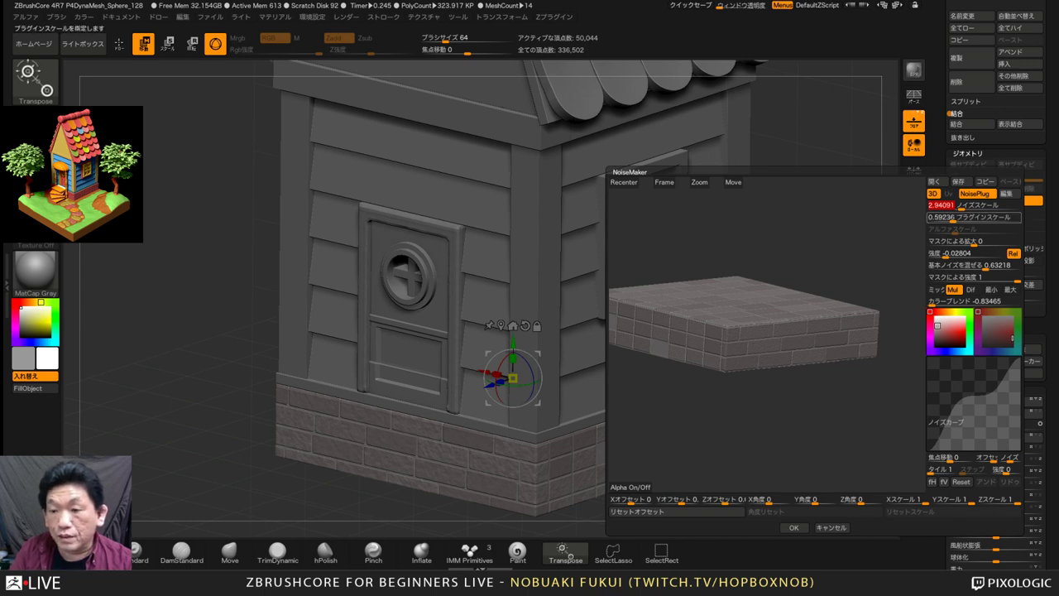
Set the foundation's noise scale to 123.84547 and strength to -0.08896, and accept the noise settings
{"action": "left_click_drag", "start_coordinate": [961, 205], "coordinate": [996, 206]}
{"action": "left_click_drag", "start_coordinate": [864, 236], "coordinate": [877, 281], "text": "alt"}
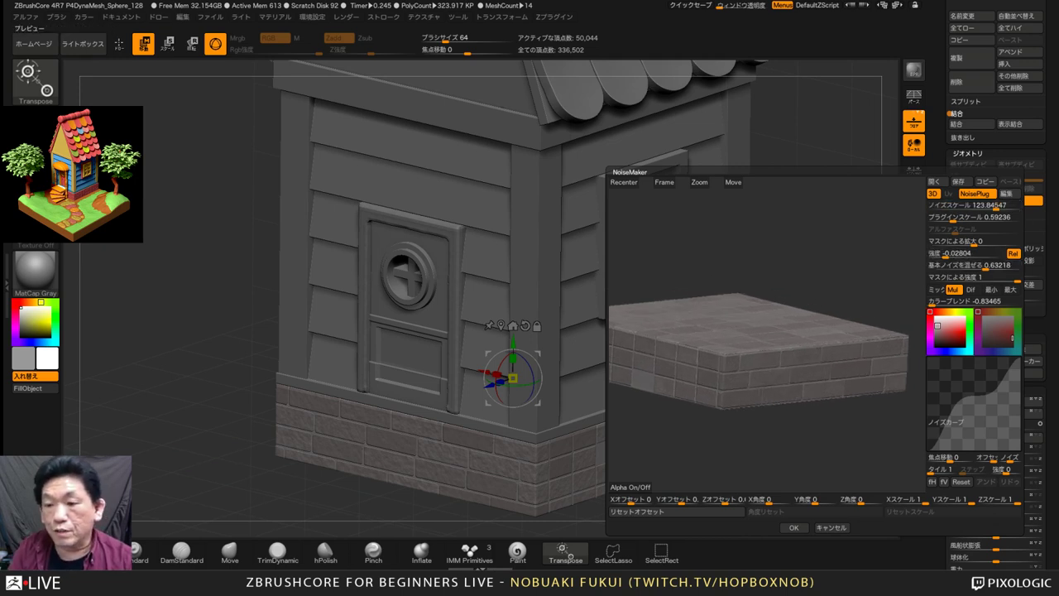
{"action": "type", "text": "-0.0162"}
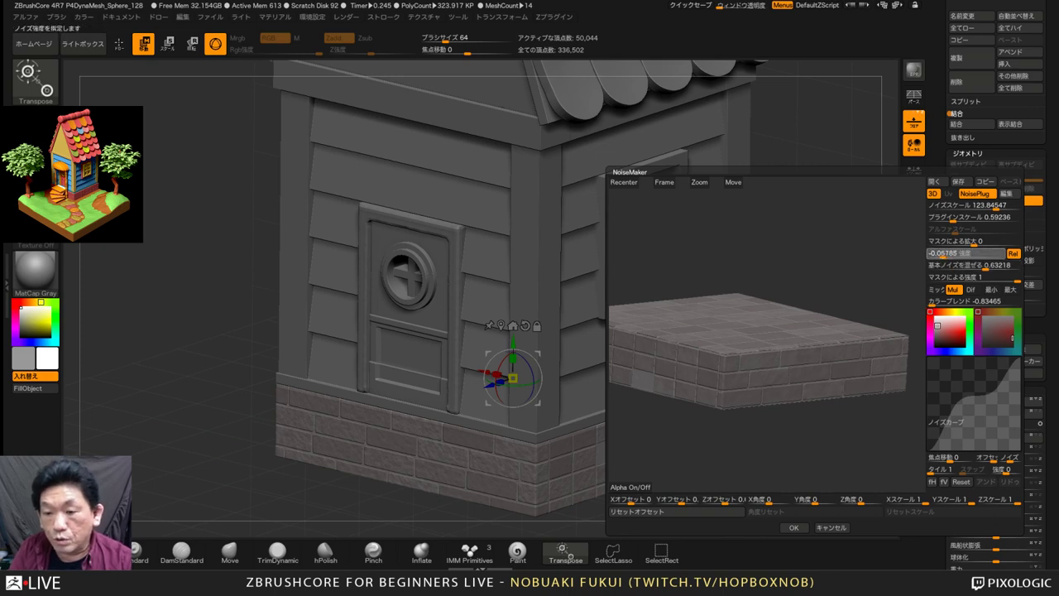
{"action": "left_click_drag", "start_coordinate": [940, 254], "coordinate": [940, 254]}
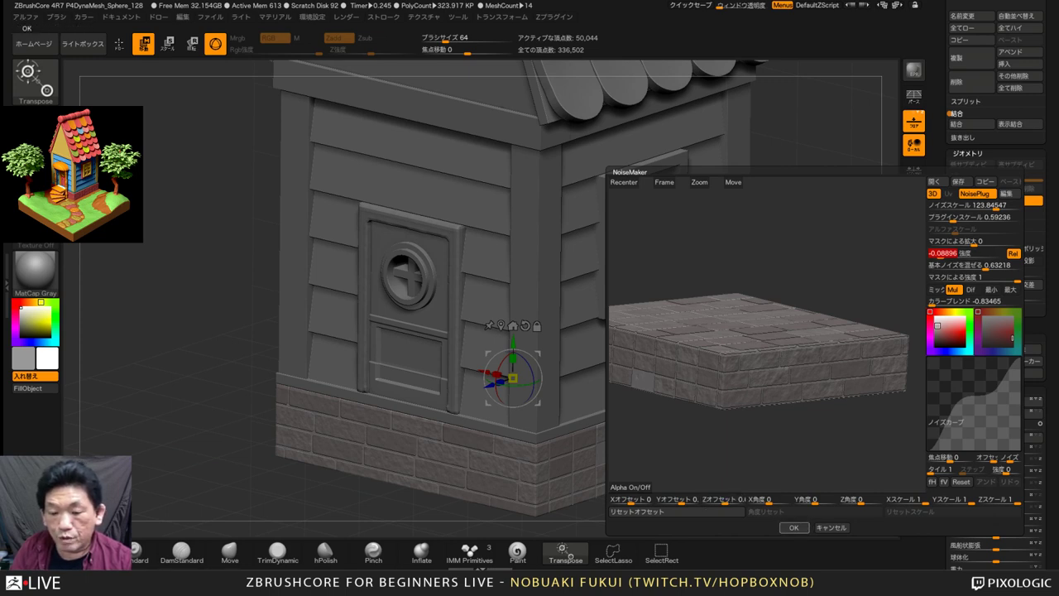
{"action": "left_click", "coordinate": [792, 527]}
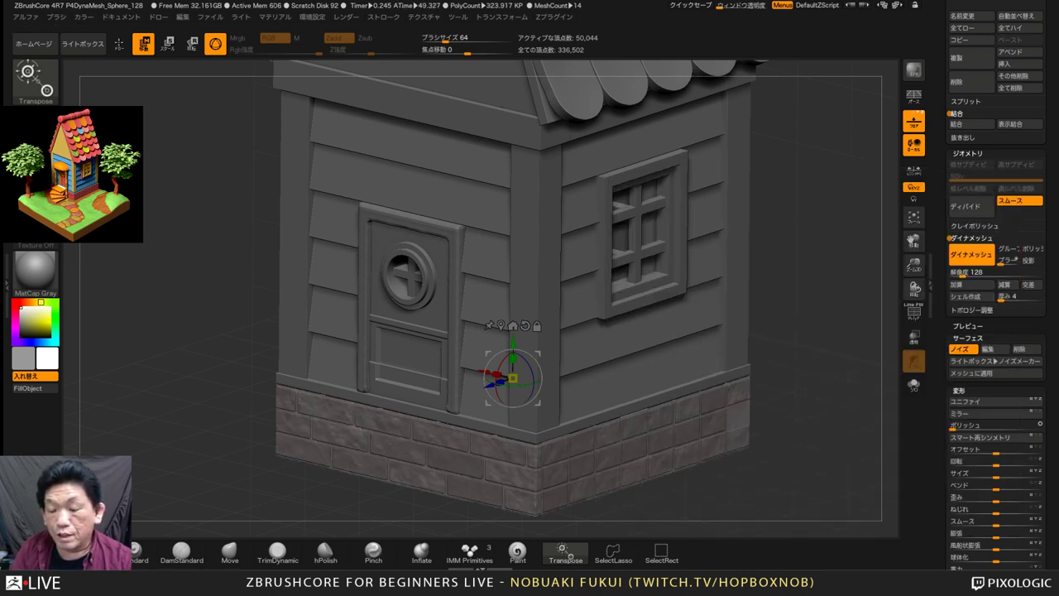
{"action": "left_click", "coordinate": [993, 372]}
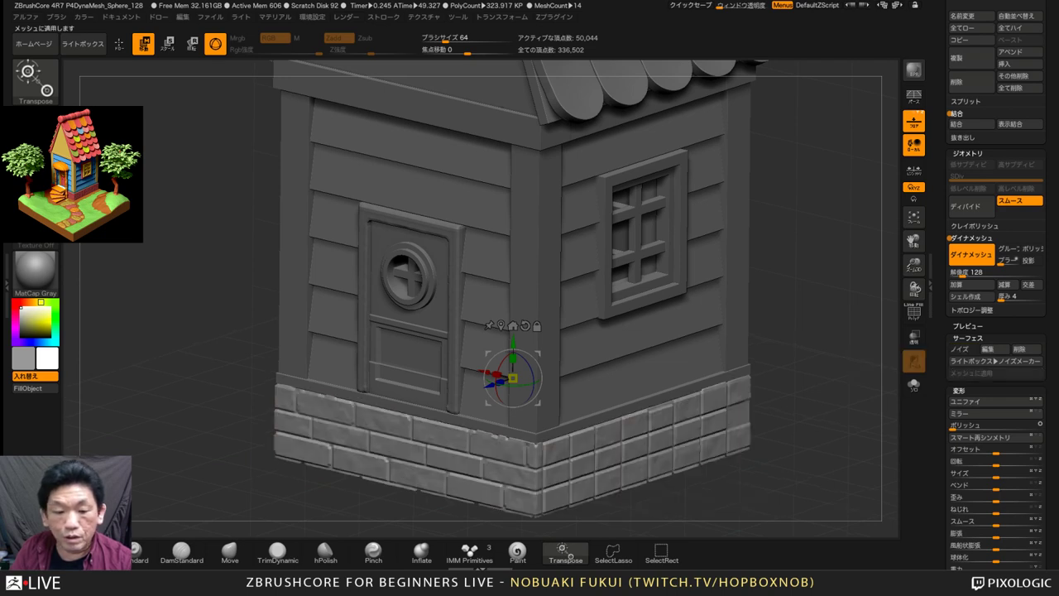
{"action": "right_click_drag", "start_coordinate": [572, 466], "coordinate": [564, 465]}
{"action": "key", "text": "ctrl+z"}
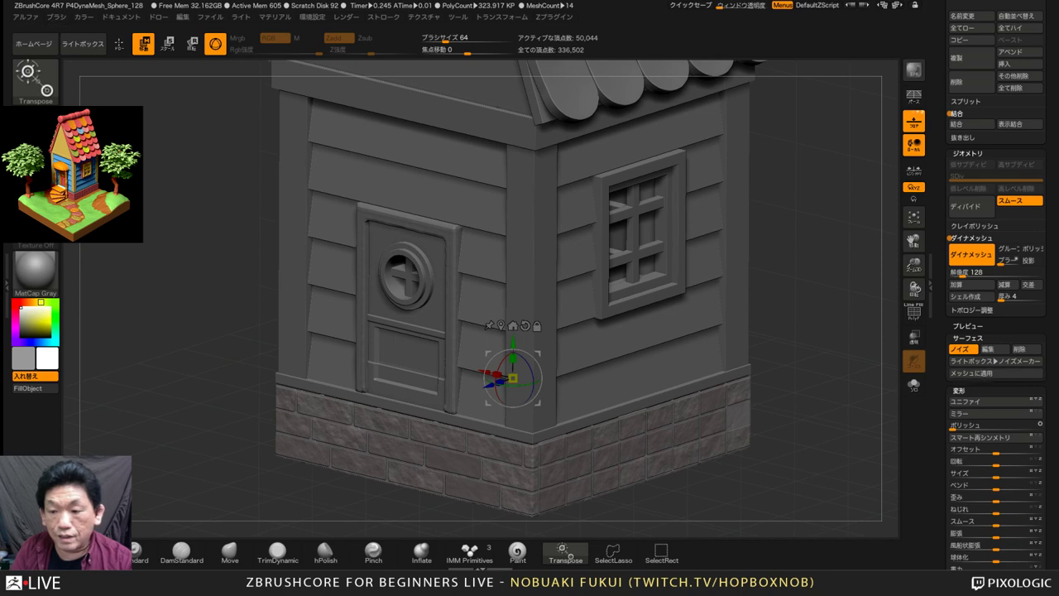
Apply the brick noise to the foundation mesh as real geometry and inspect the result with the polyframe display
{"action": "left_click", "coordinate": [983, 372]}
{"action": "mouse_move", "coordinate": [607, 486]}
{"action": "right_mouse_down"}
{"action": "mouse_move", "coordinate": [496, 494]}
{"action": "mouse_move", "coordinate": [633, 483]}
{"action": "mouse_move", "coordinate": [504, 493]}
{"action": "mouse_move", "coordinate": [614, 487]}
{"action": "mouse_move", "coordinate": [610, 472]}
{"action": "mouse_move", "coordinate": [578, 488]}
{"action": "mouse_move", "coordinate": [577, 451]}
{"action": "mouse_move", "coordinate": [614, 493]}
{"action": "mouse_move", "coordinate": [588, 538]}
{"action": "mouse_move", "coordinate": [589, 489]}
{"action": "right_mouse_up"}
{"action": "left_click", "coordinate": [914, 312]}
{"action": "left_click", "coordinate": [914, 313]}
Insert a cube subtool beneath the foundation in the subtool list and rename it 玄関床
{"action": "scroll", "coordinate": [993, 191], "scroll_direction": "up", "scroll_amount": 5}
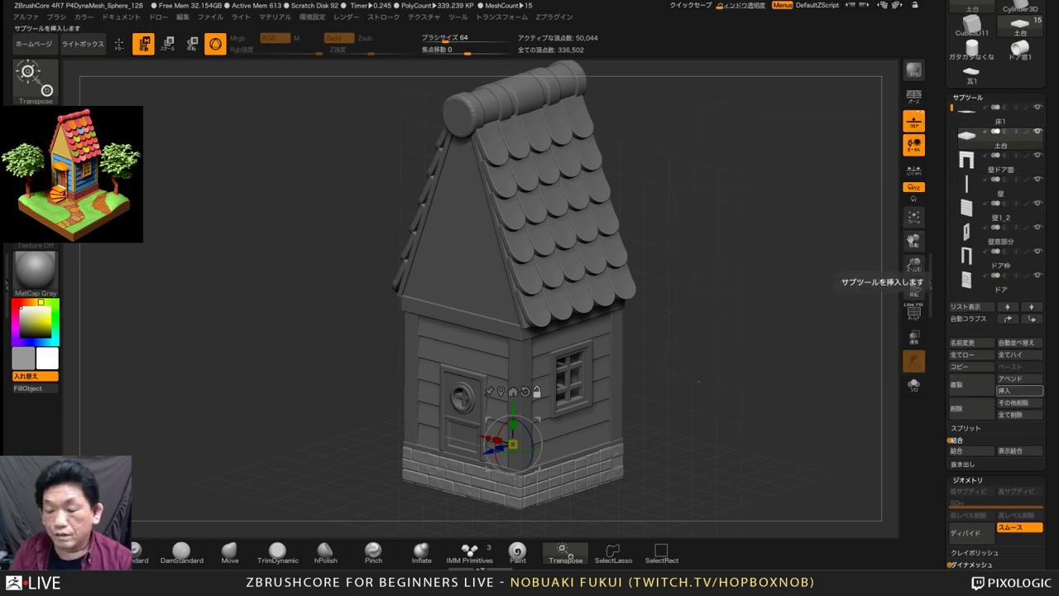
{"action": "left_click", "coordinate": [1020, 389]}
{"action": "left_click", "coordinate": [722, 411]}
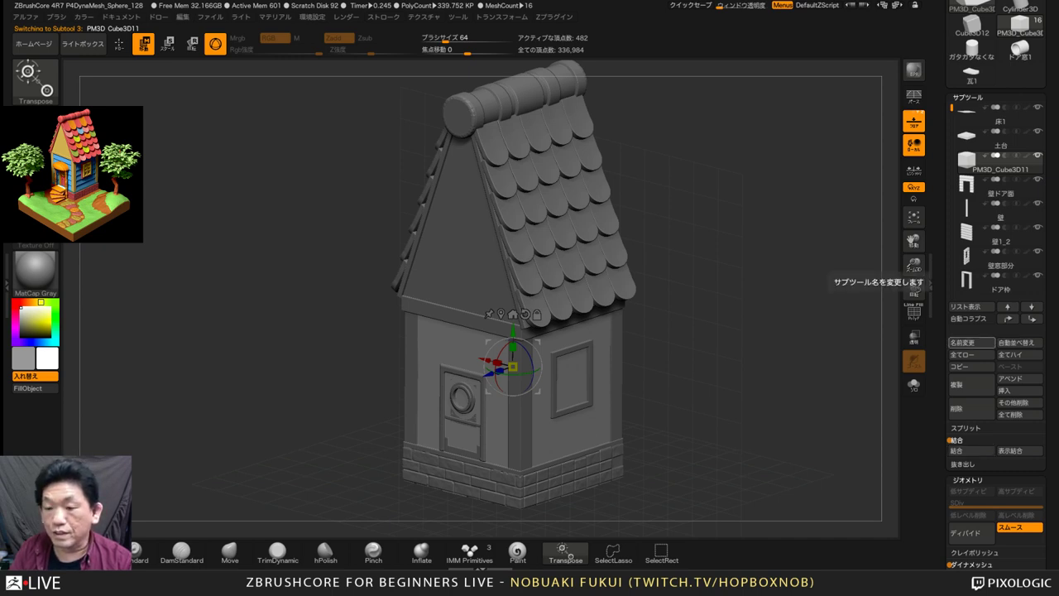
{"action": "left_click", "coordinate": [969, 341]}
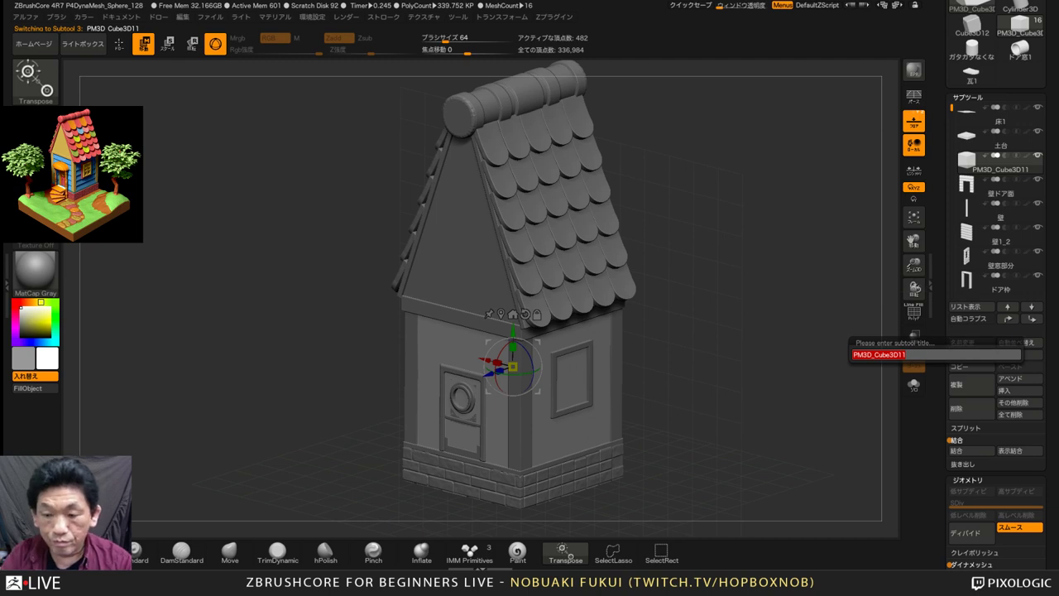
{"action": "type", "text": "玄関ゆか"}
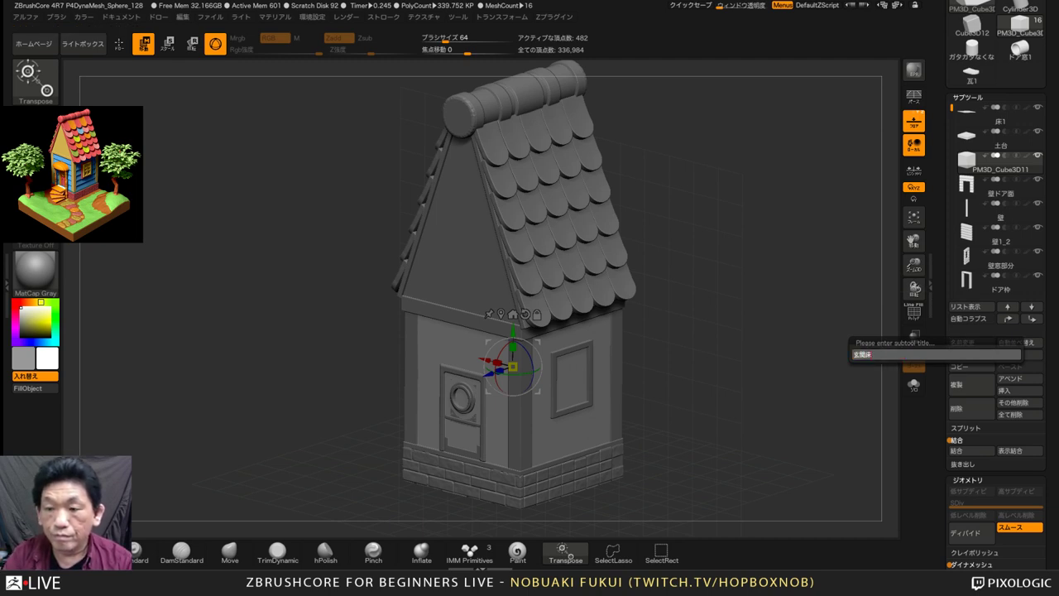
{"action": "key", "text": "Return"}
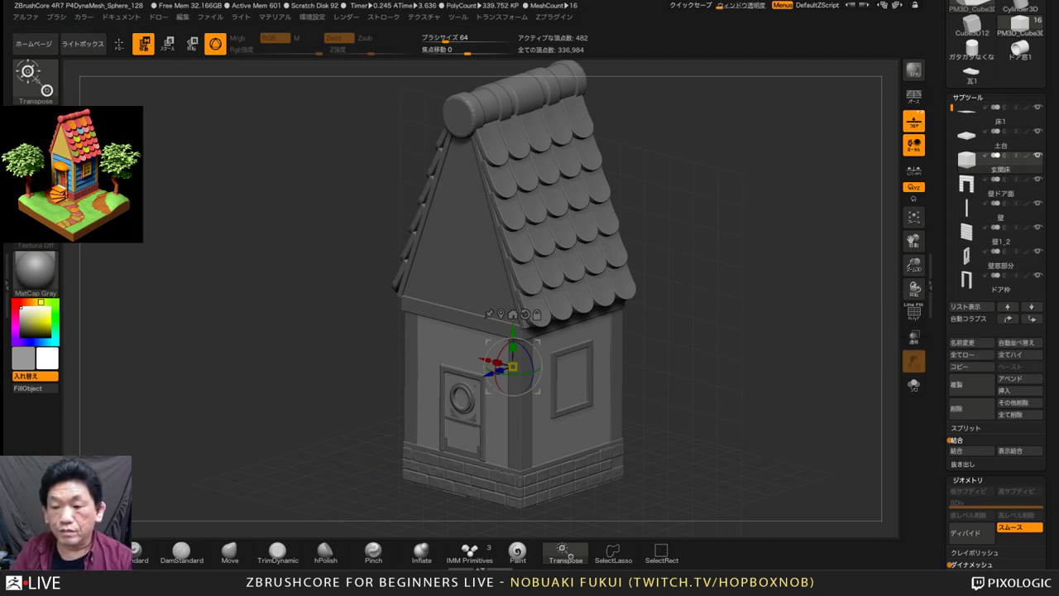
Isolate the 玄関床 cube and show it straight from the side
{"action": "left_click", "coordinate": [914, 386]}
{"action": "left_click_drag", "start_coordinate": [827, 384], "coordinate": [777, 385], "text": "shift"}
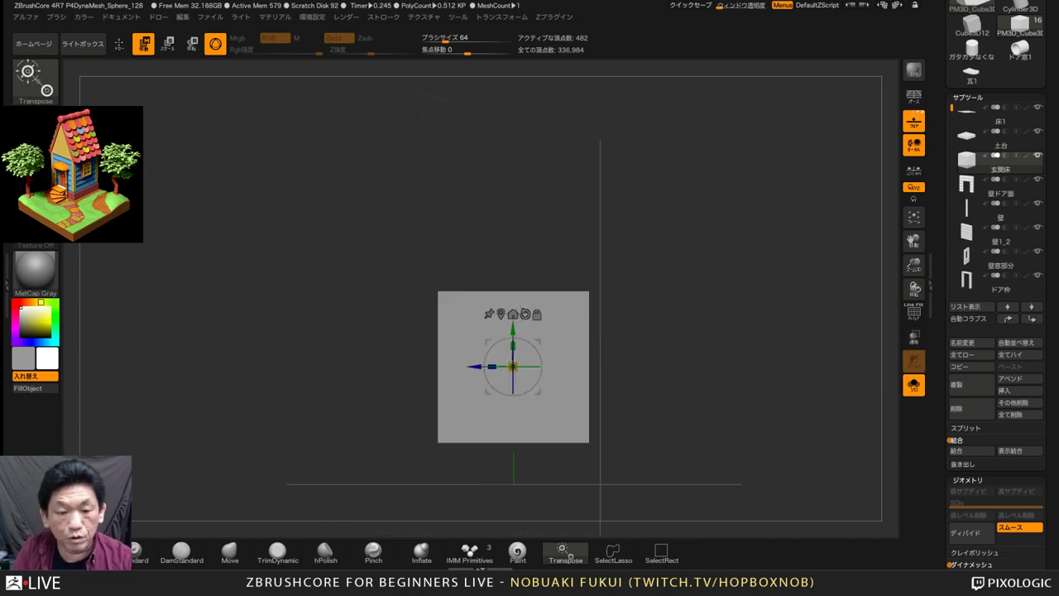
{"action": "mouse_move", "coordinate": [778, 384]}
{"action": "left_mouse_down", "text": "alt"}
{"action": "mouse_move", "coordinate": [778, 426]}
{"action": "mouse_move", "coordinate": [792, 387]}
{"action": "left_mouse_up", "text": "alt"}
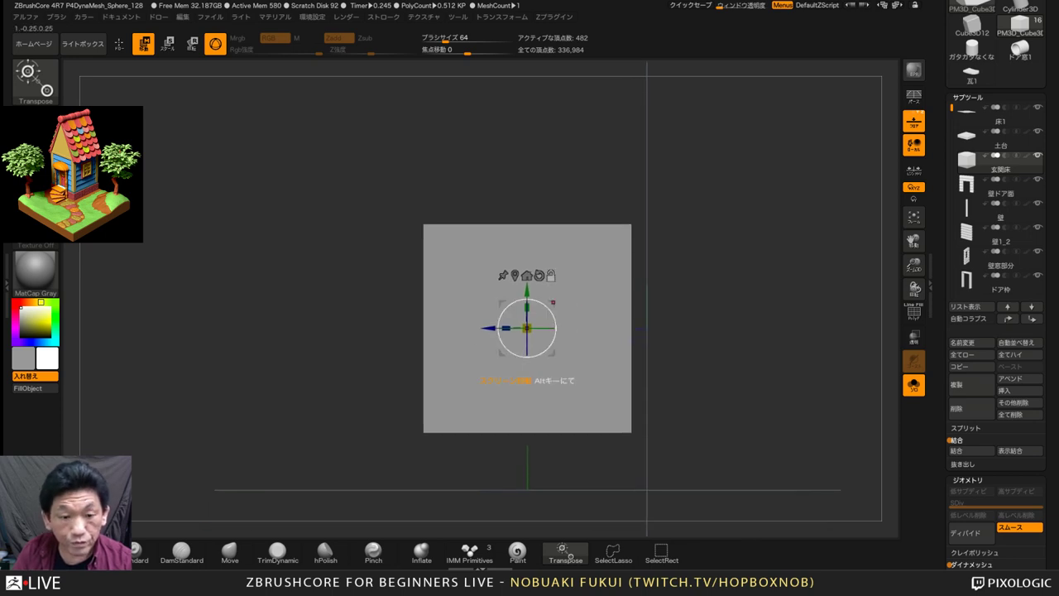
{"action": "left_click_drag", "start_coordinate": [527, 327], "coordinate": [433, 432]}
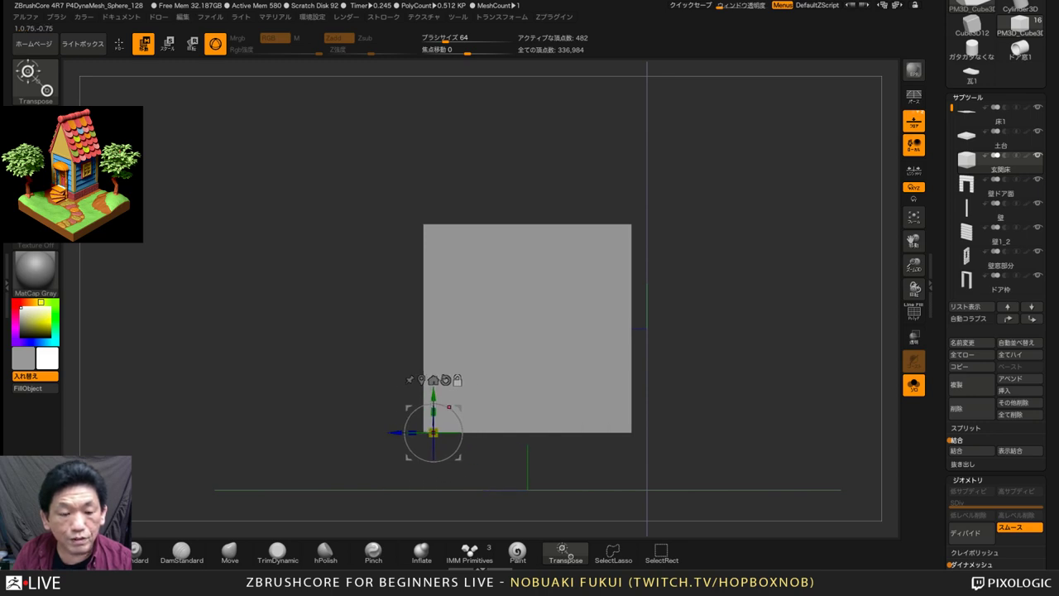
{"action": "key", "text": "ctrl+z"}
{"action": "key", "text": "ctrl+z"}
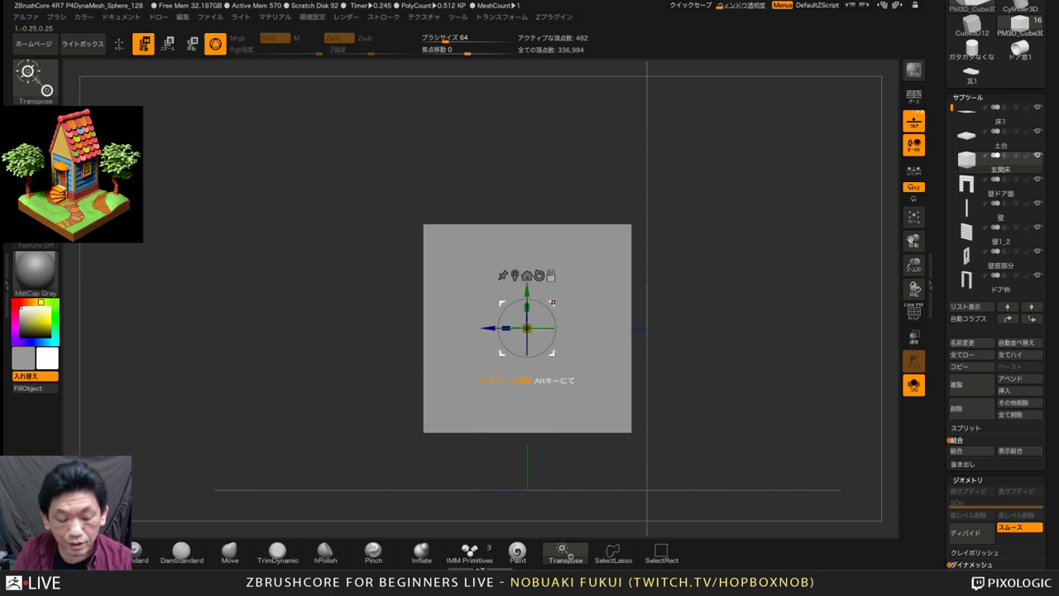
Set the cube's pivot at its upper house-side edge, show the whole house transparently, and move that edge to the base of the door wall
{"action": "left_click_drag", "start_coordinate": [527, 291], "coordinate": [631, 187], "text": "alt"}
{"action": "mouse_move", "coordinate": [711, 277]}
{"action": "left_mouse_down"}
{"action": "mouse_move", "coordinate": [840, 310]}
{"action": "mouse_move", "coordinate": [712, 298]}
{"action": "left_mouse_up"}
{"action": "left_click", "coordinate": [913, 385]}
{"action": "left_click", "coordinate": [913, 336]}
{"action": "left_click_drag", "start_coordinate": [630, 223], "coordinate": [420, 431]}
{"action": "left_click_drag", "start_coordinate": [711, 322], "coordinate": [803, 326], "text": "shift"}
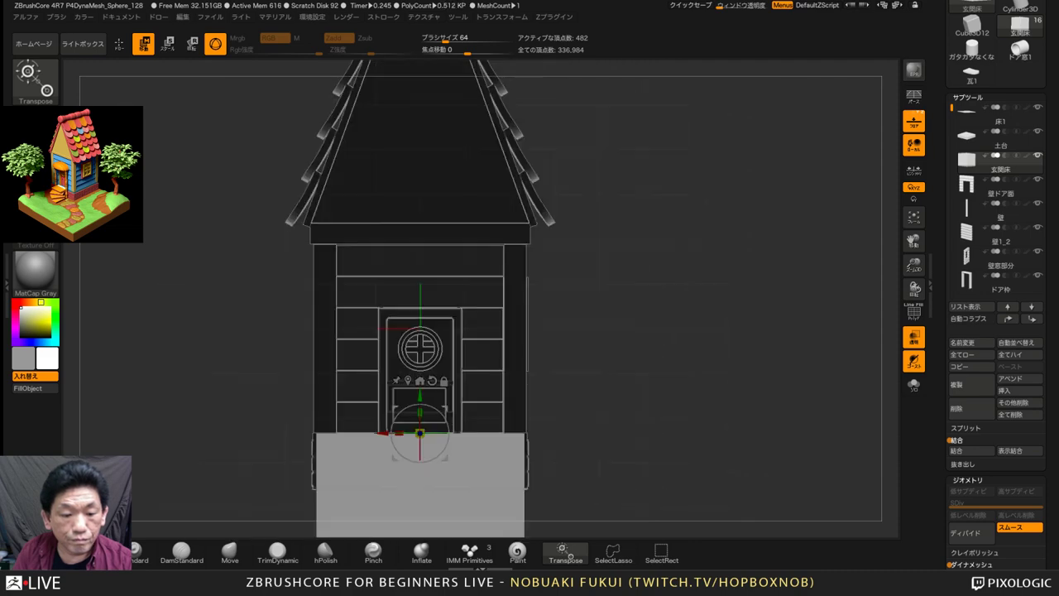
{"action": "left_click_drag", "start_coordinate": [420, 431], "coordinate": [419, 431], "text": "shift"}
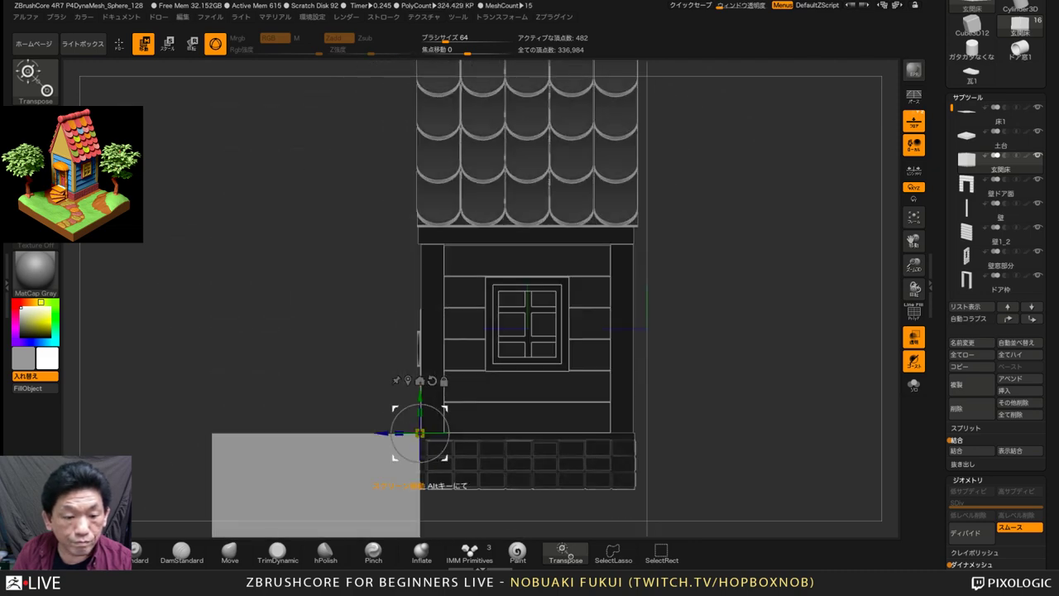
{"action": "left_click_drag", "start_coordinate": [712, 348], "coordinate": [794, 329]}
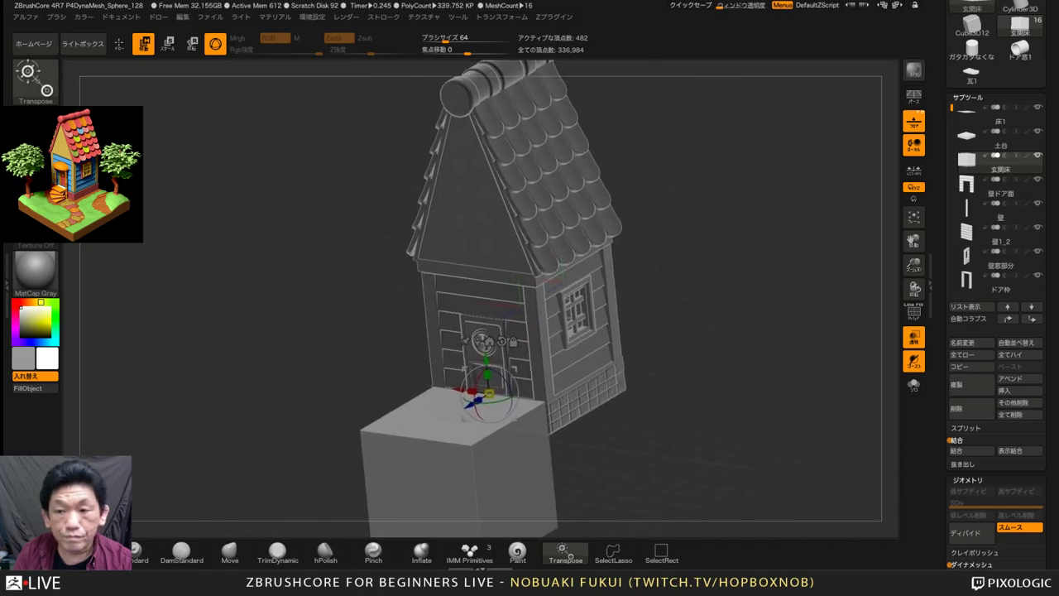
Flatten the 玄関床 cube vertically into a thin slab and scale its width along X to about 0.45 in front of the door
{"action": "left_click", "coordinate": [914, 199]}
{"action": "mouse_move", "coordinate": [712, 348]}
{"action": "left_mouse_down", "text": "shift"}
{"action": "mouse_move", "coordinate": [777, 339]}
{"action": "mouse_move", "coordinate": [716, 352]}
{"action": "left_mouse_up", "text": "shift"}
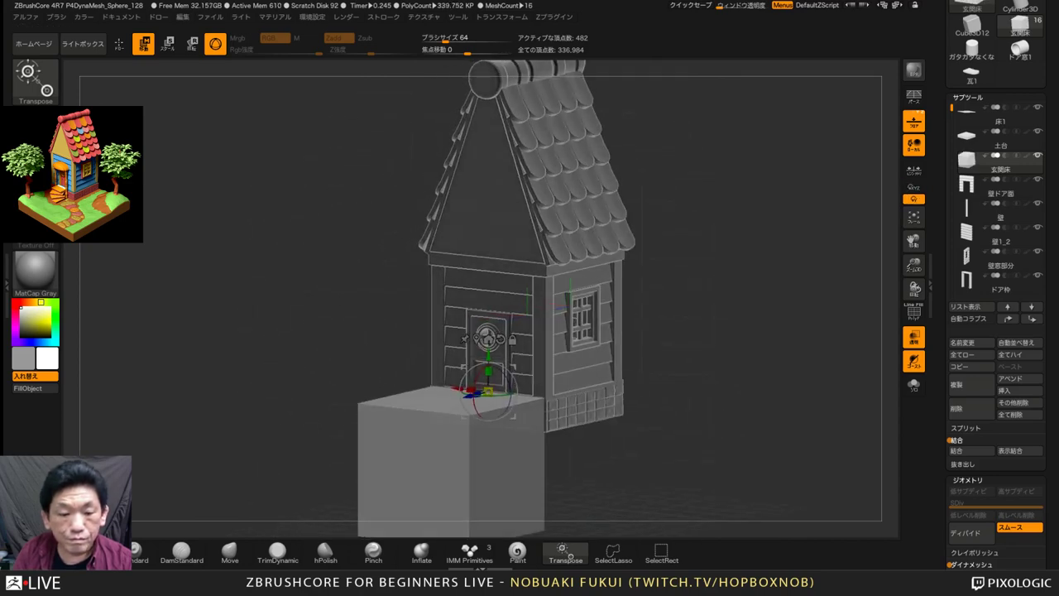
{"action": "left_click_drag", "start_coordinate": [422, 430], "coordinate": [423, 429]}
{"action": "mouse_move", "coordinate": [488, 372]}
{"action": "left_mouse_down"}
{"action": "mouse_move", "coordinate": [504, 403]}
{"action": "mouse_move", "coordinate": [489, 389]}
{"action": "left_mouse_up"}
{"action": "left_click_drag", "start_coordinate": [486, 434], "coordinate": [487, 436]}
{"action": "right_click_drag", "start_coordinate": [506, 413], "coordinate": [490, 437]}
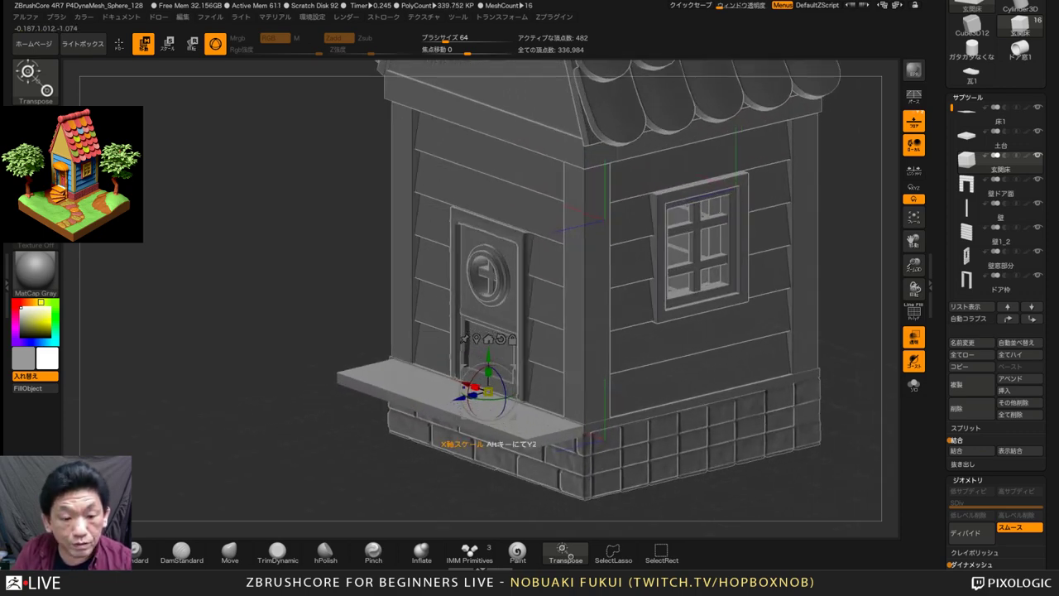
{"action": "left_click_drag", "start_coordinate": [486, 437], "coordinate": [486, 436]}
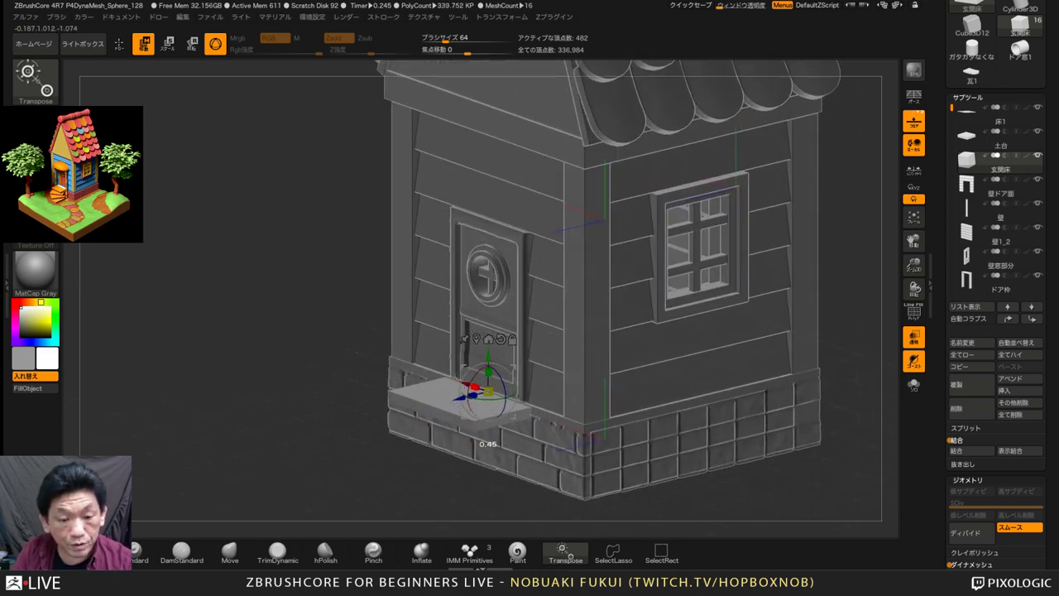
{"action": "right_click_drag", "start_coordinate": [529, 430], "coordinate": [491, 449]}
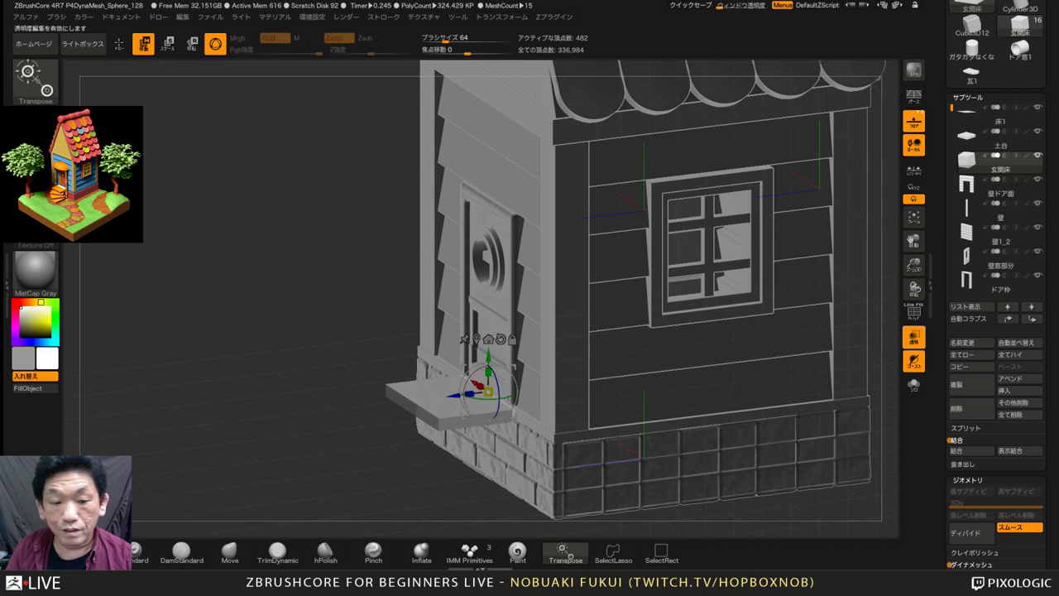
Turn transparency off and shorten the entrance slab's depth so it projects only slightly from the door wall
{"action": "left_click", "coordinate": [913, 336]}
{"action": "mouse_move", "coordinate": [488, 392]}
{"action": "left_mouse_down"}
{"action": "mouse_move", "coordinate": [471, 393]}
{"action": "mouse_move", "coordinate": [488, 354]}
{"action": "mouse_move", "coordinate": [481, 389]}
{"action": "left_mouse_up"}
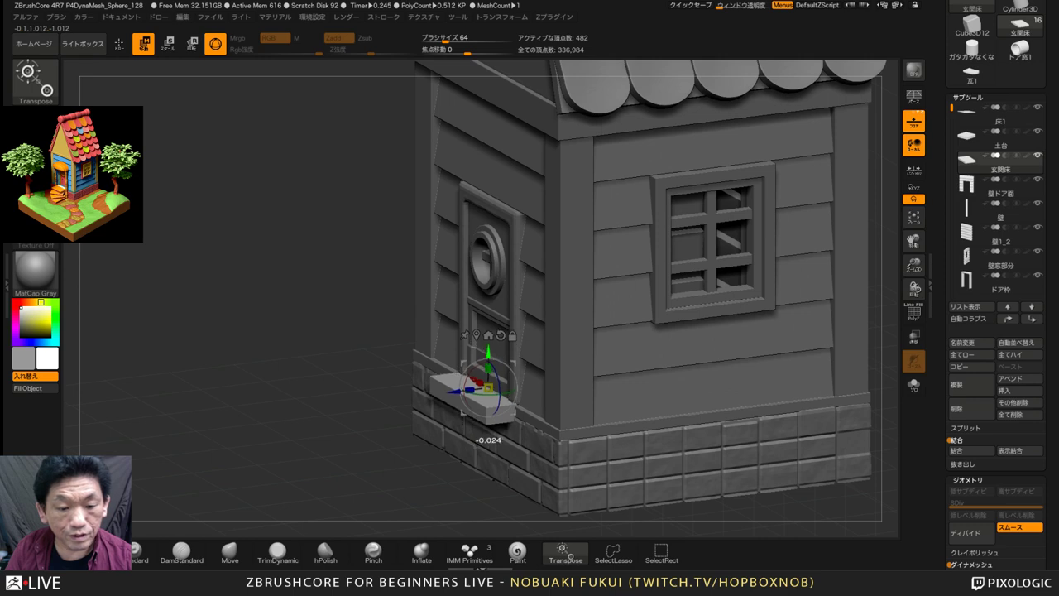
{"action": "left_click_drag", "start_coordinate": [273, 331], "coordinate": [256, 277], "text": "alt"}
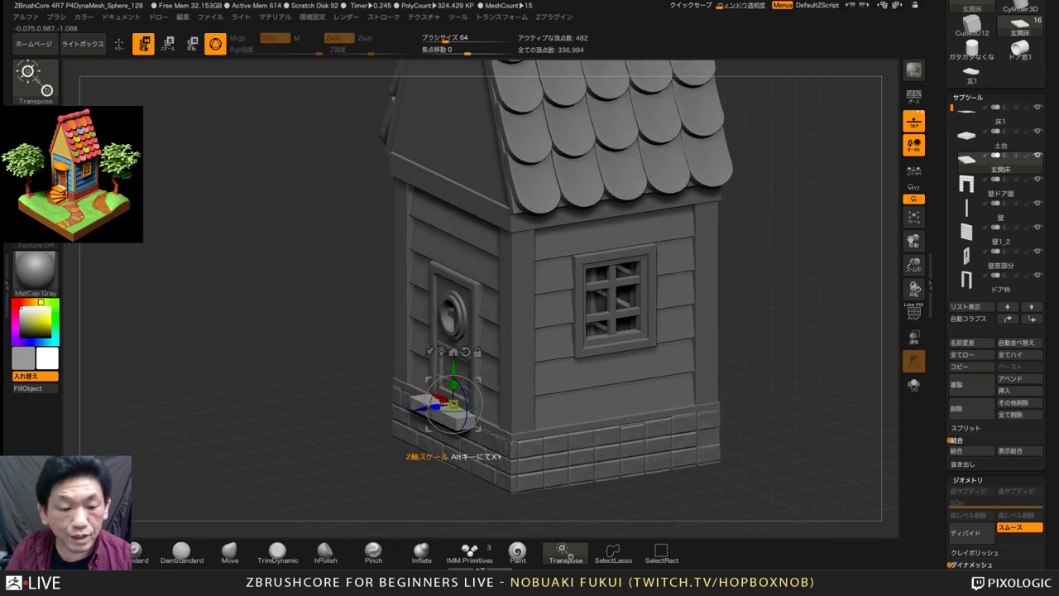
{"action": "left_click_drag", "start_coordinate": [435, 406], "coordinate": [442, 406]}
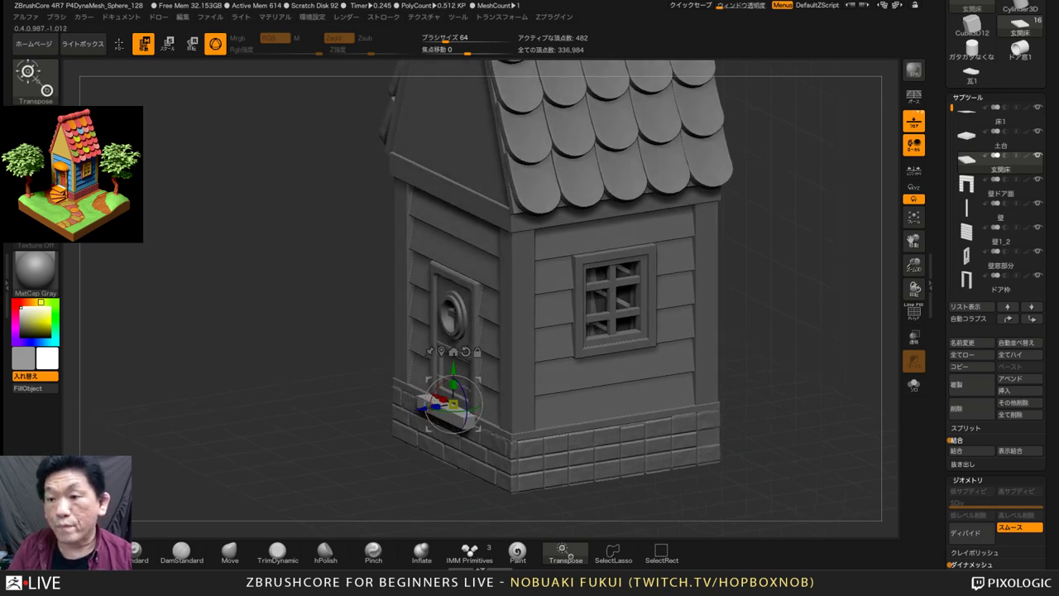
Duplicate the entrance floor slab and rename the lower of the two subtools 階段
{"action": "left_click", "coordinate": [968, 383]}
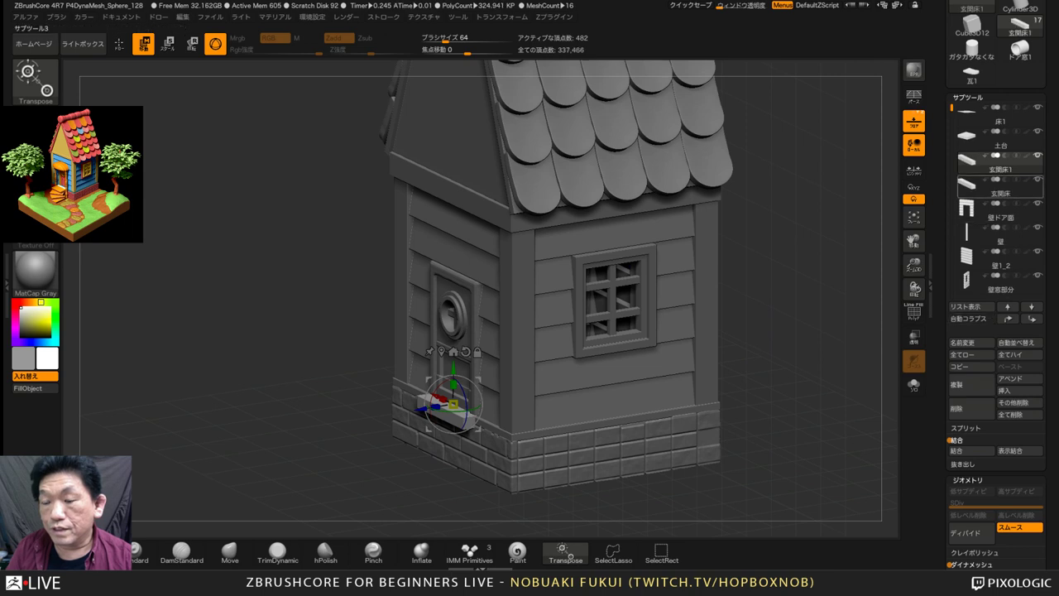
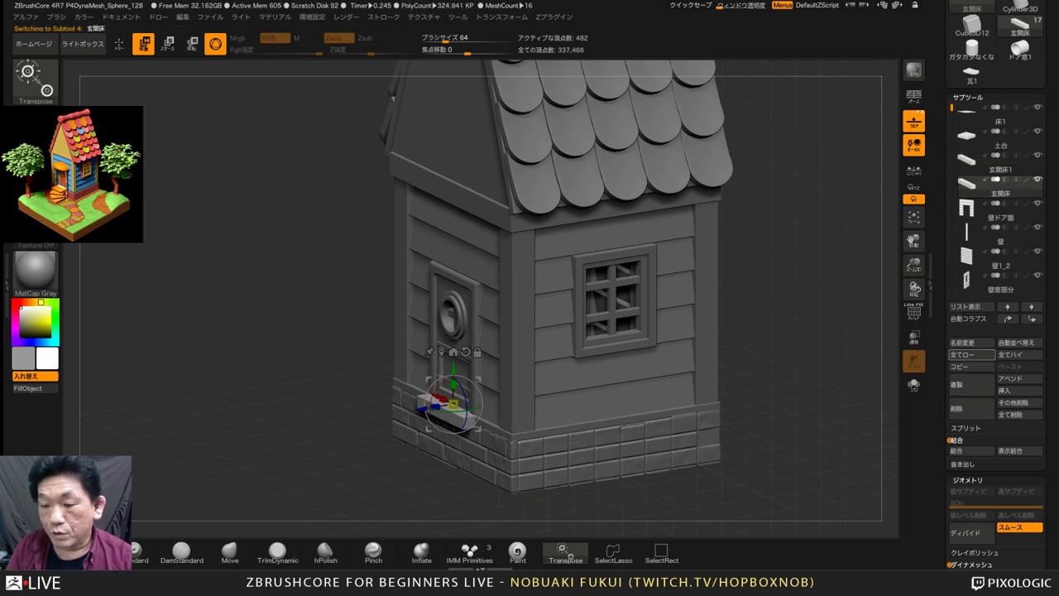
{"action": "left_click", "coordinate": [972, 341]}
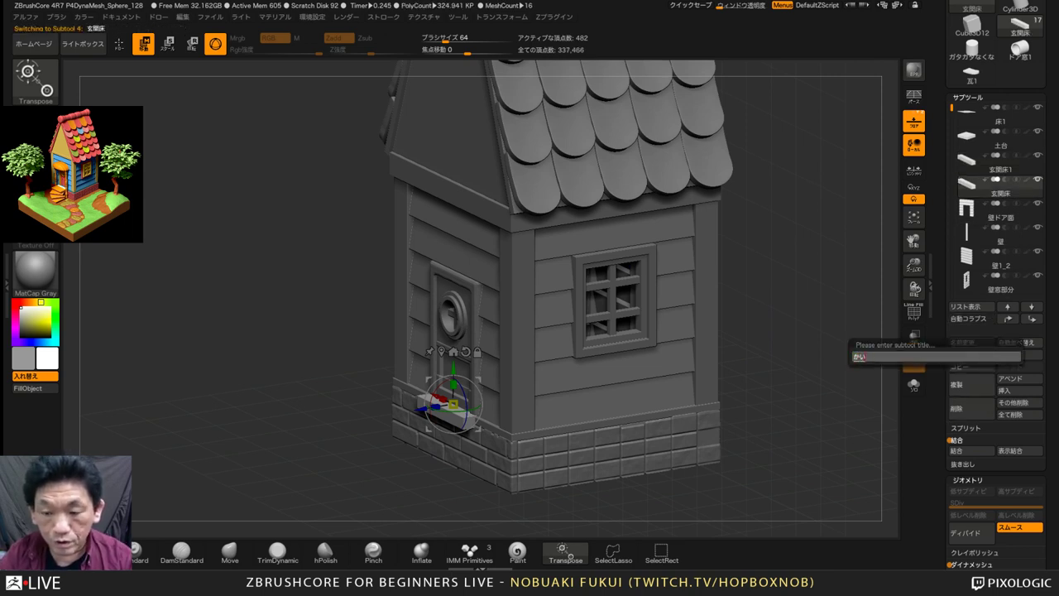
{"action": "type", "text": "階段"}
{"action": "key", "text": "Return"}
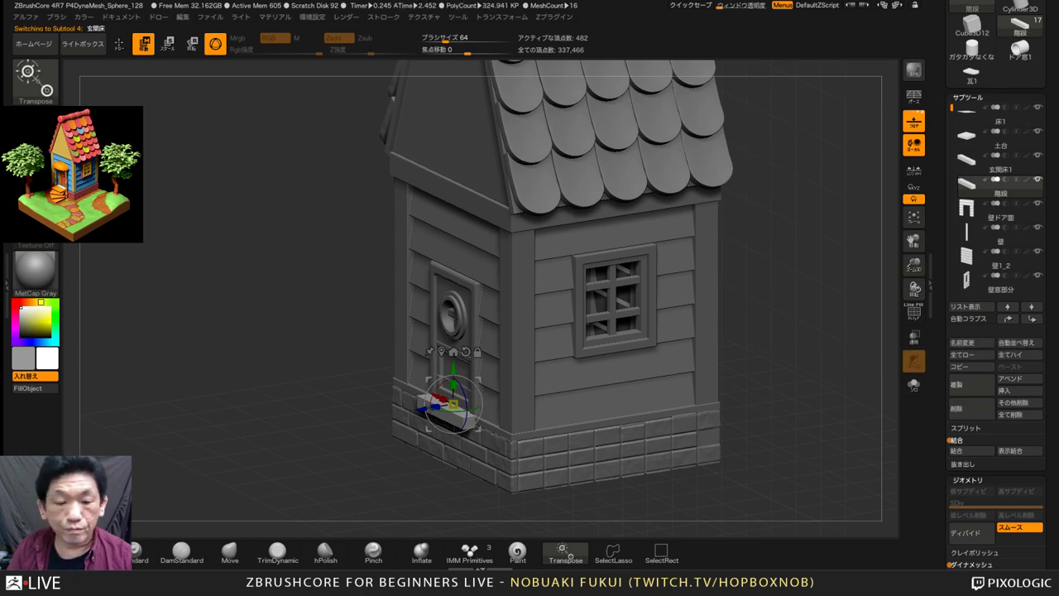
Move the 階段 slab out to the front edge of the entrance floor, make it deeper, and thin it into a stair tread
{"action": "left_click_drag", "start_coordinate": [815, 331], "coordinate": [712, 331]}
{"action": "left_click_drag", "start_coordinate": [265, 331], "coordinate": [264, 464], "text": "alt"}
{"action": "left_click_drag", "start_coordinate": [265, 422], "coordinate": [281, 280], "text": "alt"}
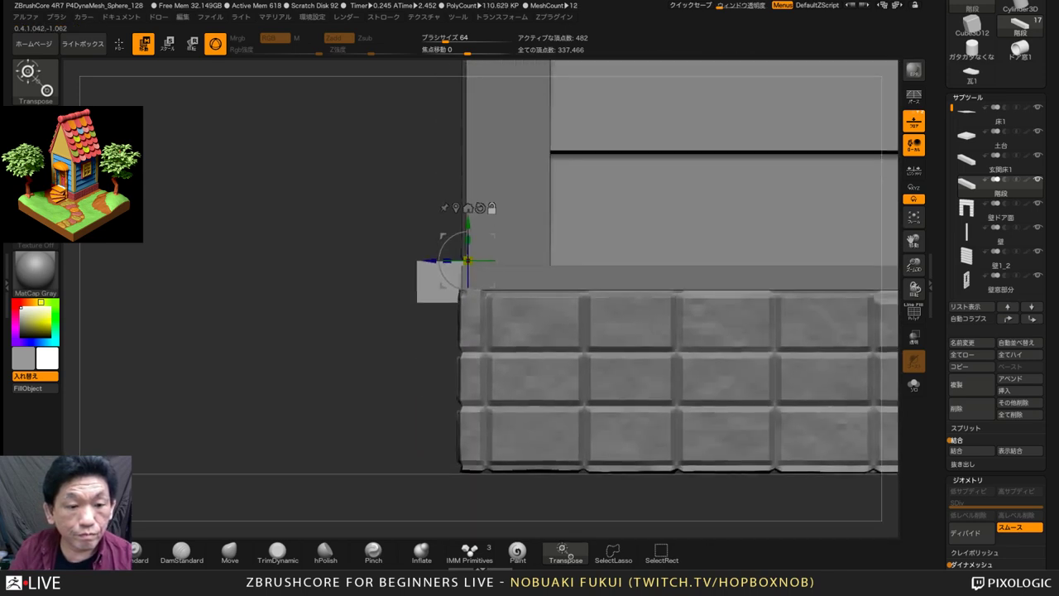
{"action": "left_click_drag", "start_coordinate": [431, 261], "coordinate": [339, 261]}
{"action": "left_click_drag", "start_coordinate": [273, 397], "coordinate": [390, 408]}
{"action": "left_click_drag", "start_coordinate": [420, 351], "coordinate": [421, 351]}
{"action": "left_click_drag", "start_coordinate": [331, 434], "coordinate": [348, 457]}
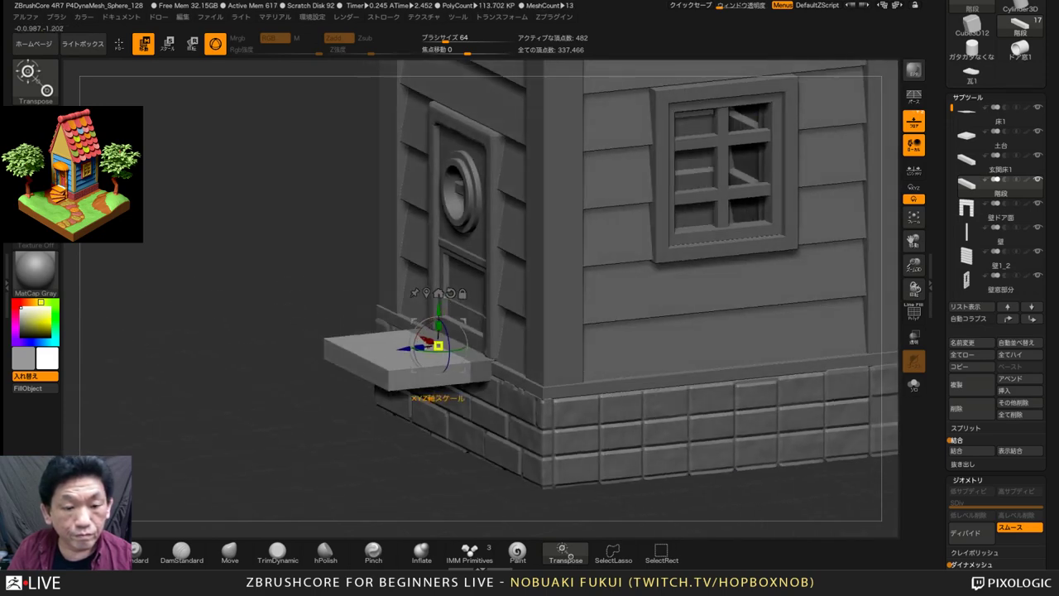
{"action": "left_click_drag", "start_coordinate": [438, 345], "coordinate": [431, 346]}
{"action": "left_click_drag", "start_coordinate": [331, 443], "coordinate": [249, 497]}
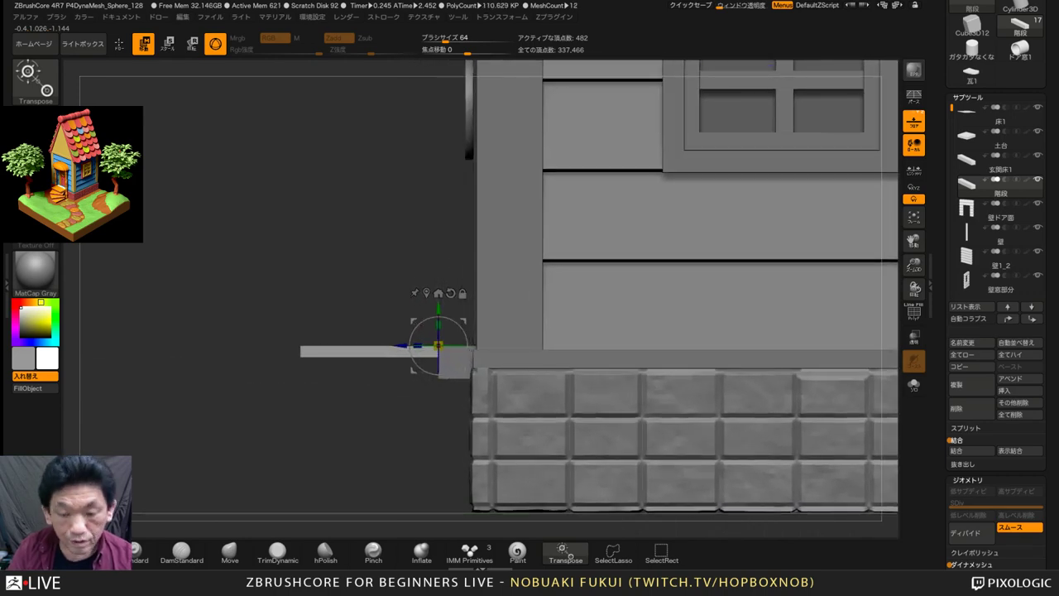
Turn transparency on, duplicate the stair tread directly beneath itself, and shorten the lower copy's depth slightly
{"action": "left_click", "coordinate": [913, 337]}
{"action": "left_click_drag", "start_coordinate": [248, 430], "coordinate": [326, 448]}
{"action": "left_click_drag", "start_coordinate": [222, 385], "coordinate": [211, 386]}
{"action": "left_click_drag", "start_coordinate": [239, 430], "coordinate": [198, 426], "text": "shift"}
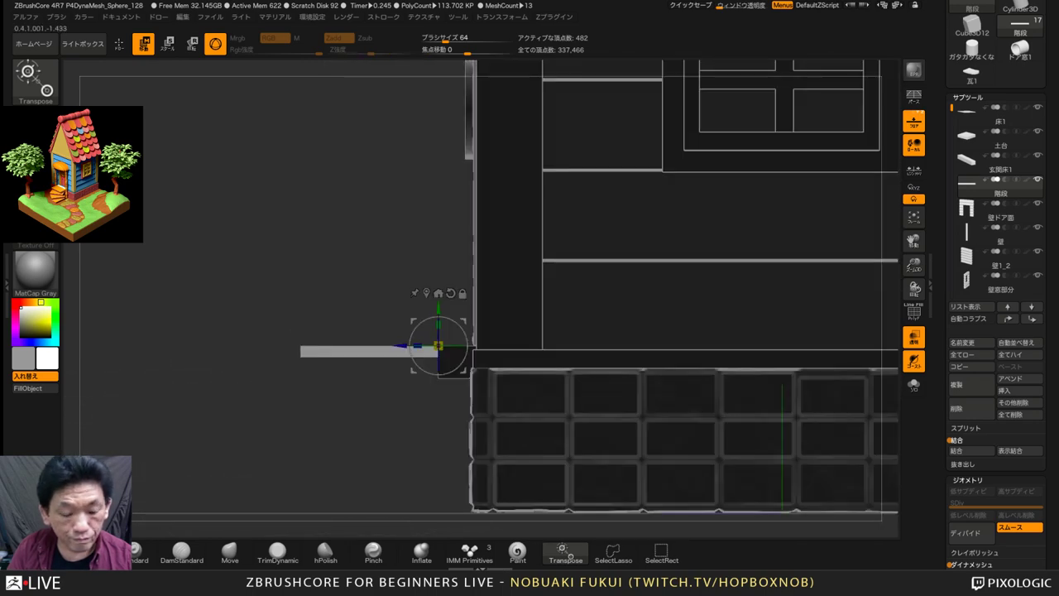
{"action": "left_click_drag", "start_coordinate": [439, 346], "coordinate": [438, 356], "text": "ctrl"}
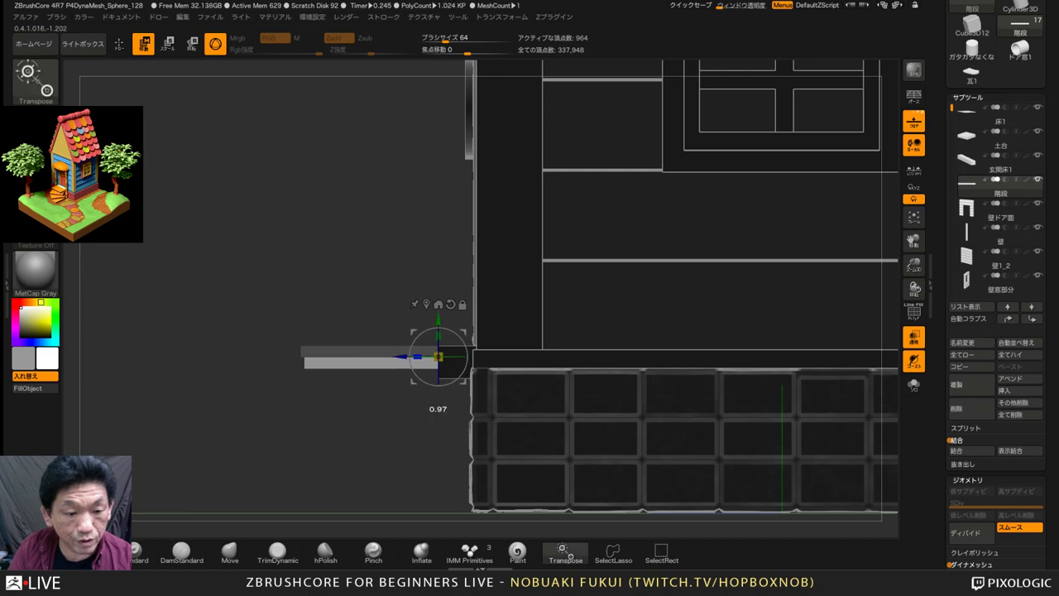
{"action": "mouse_move", "coordinate": [240, 430]}
{"action": "left_mouse_down"}
{"action": "mouse_move", "coordinate": [285, 437]}
{"action": "mouse_move", "coordinate": [240, 430]}
{"action": "left_mouse_up"}
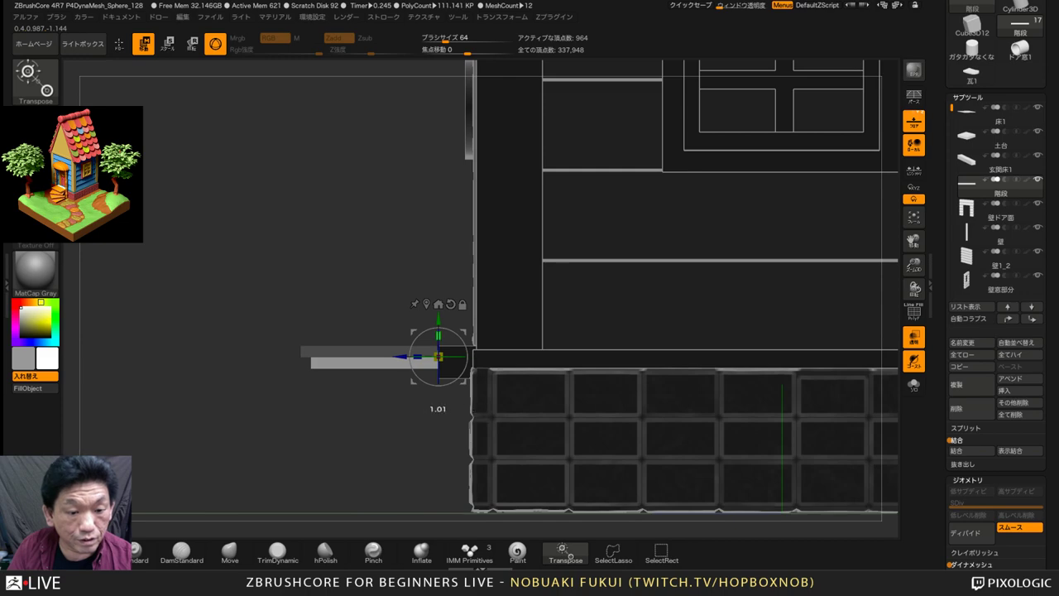
Thicken the lower copy vertically into a riser block and, checking in Solo mode, seat it flush under the tread
{"action": "left_click_drag", "start_coordinate": [439, 356], "coordinate": [440, 364]}
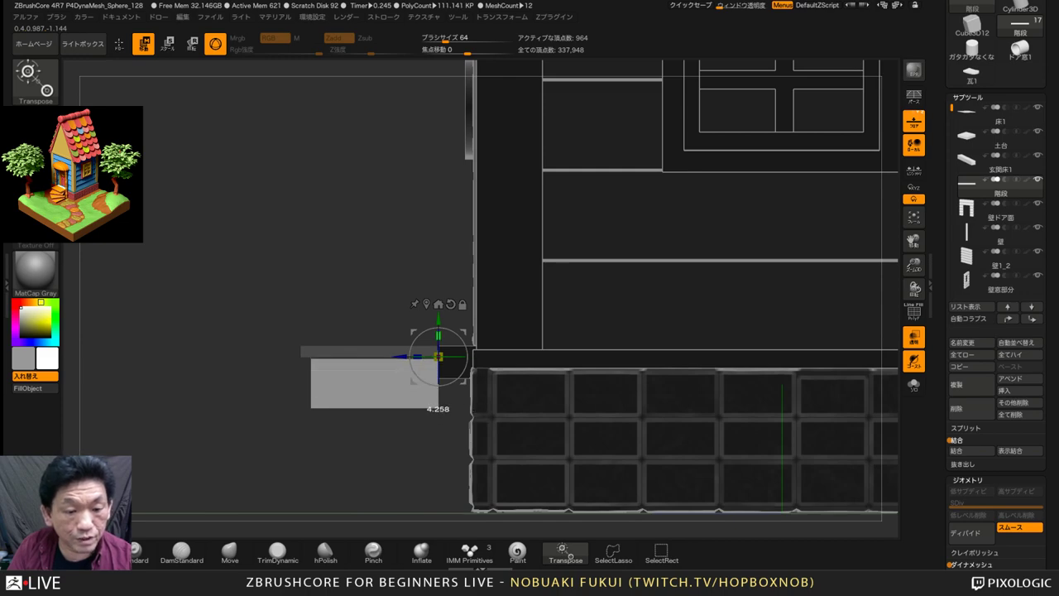
{"action": "left_click_drag", "start_coordinate": [439, 318], "coordinate": [438, 315]}
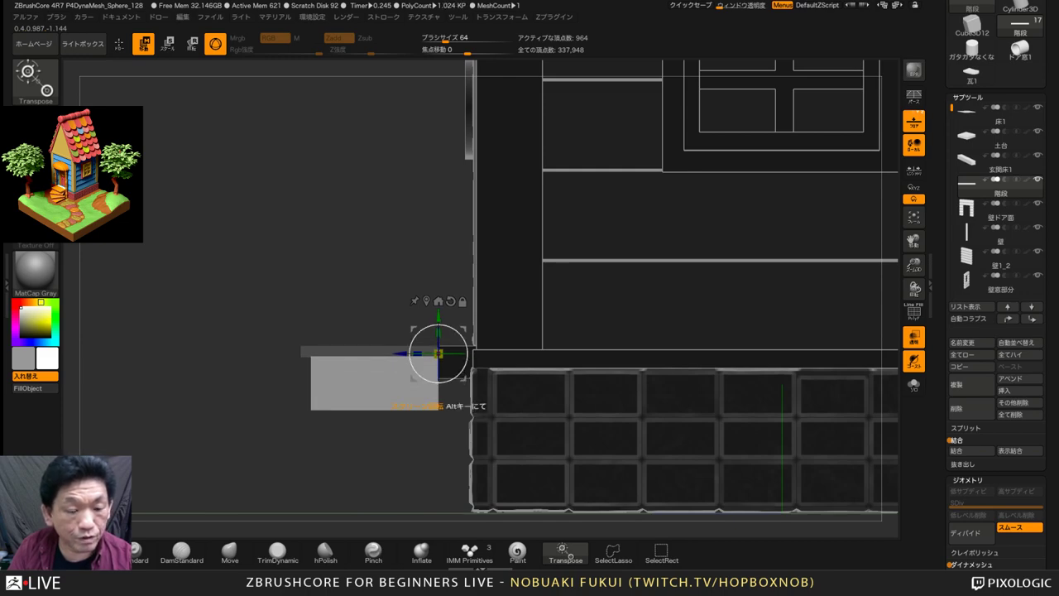
{"action": "left_click_drag", "start_coordinate": [248, 430], "coordinate": [310, 372]}
{"action": "left_click", "coordinate": [913, 385]}
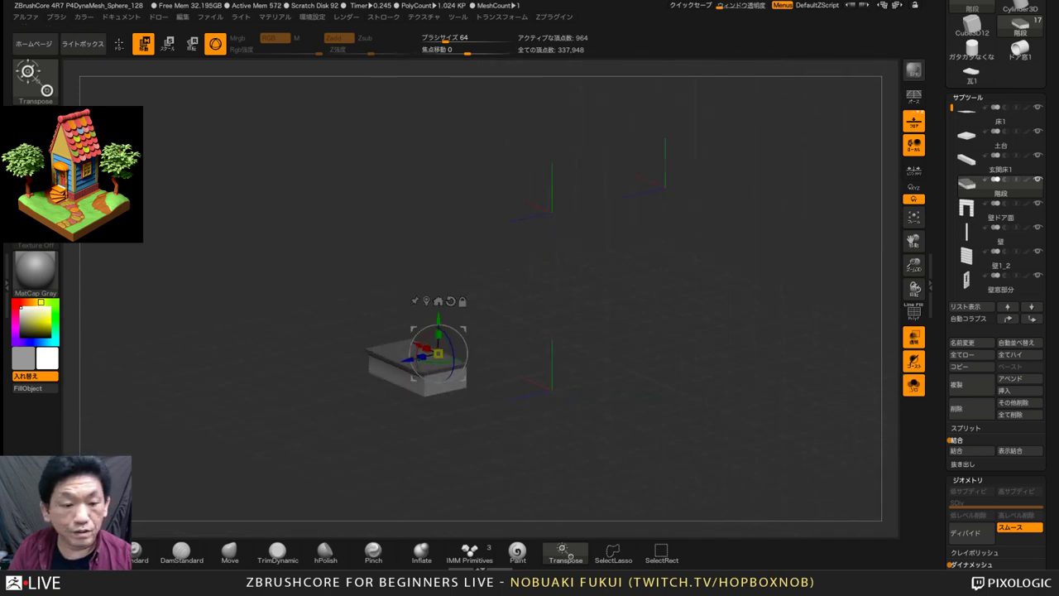
{"action": "left_click_drag", "start_coordinate": [439, 333], "coordinate": [438, 341]}
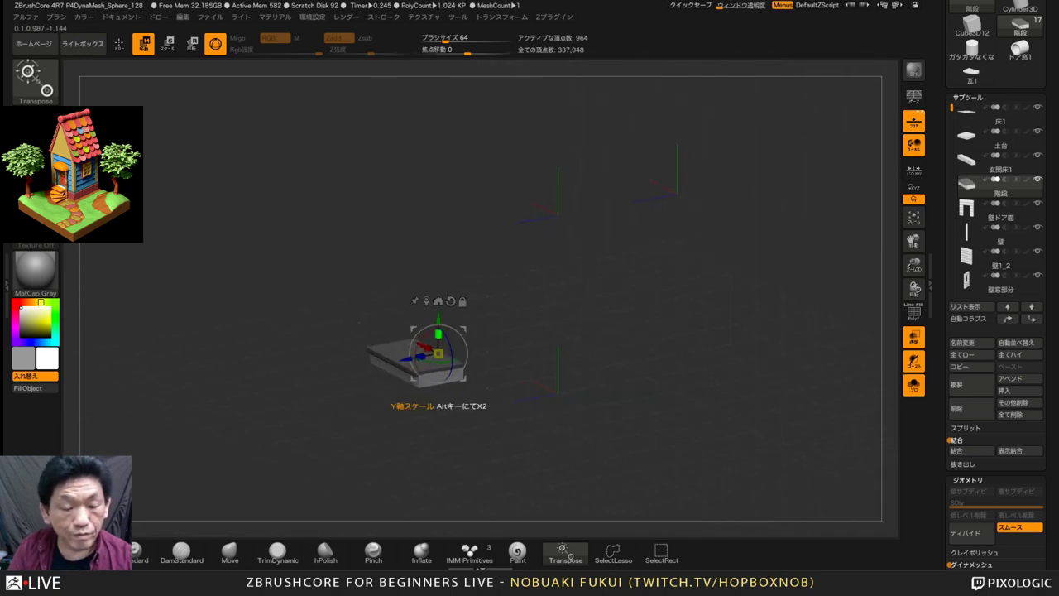
{"action": "left_click_drag", "start_coordinate": [298, 447], "coordinate": [331, 480], "text": "shift"}
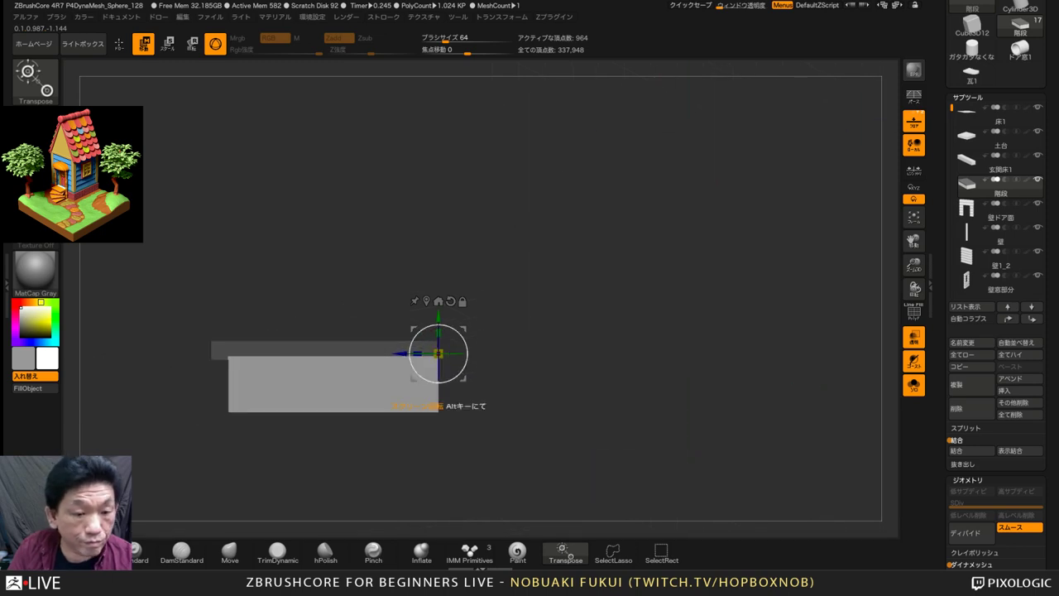
{"action": "left_click_drag", "start_coordinate": [438, 318], "coordinate": [438, 356]}
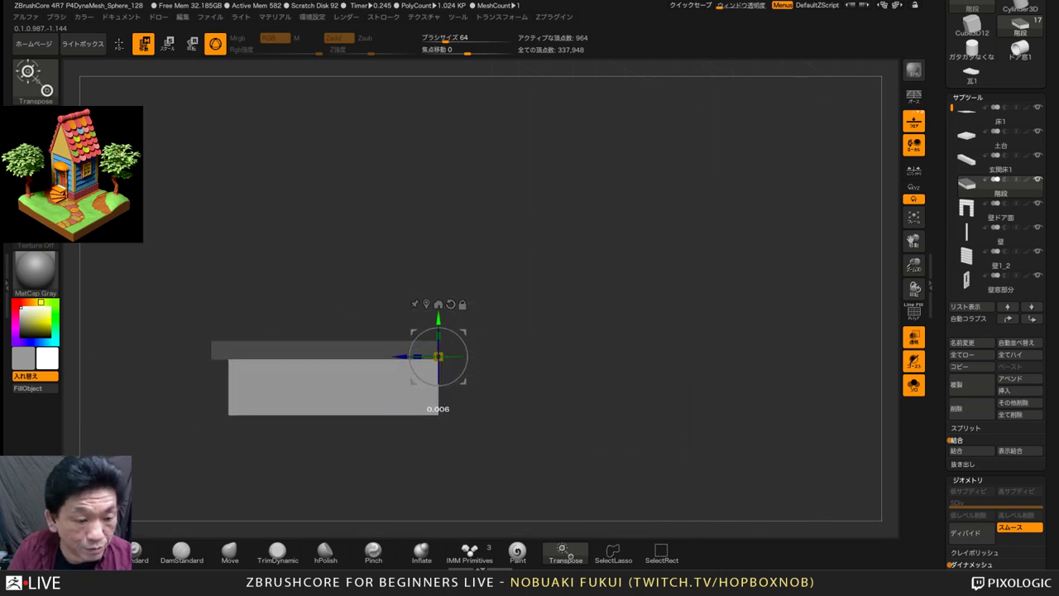
{"action": "left_click_drag", "start_coordinate": [530, 464], "coordinate": [773, 450]}
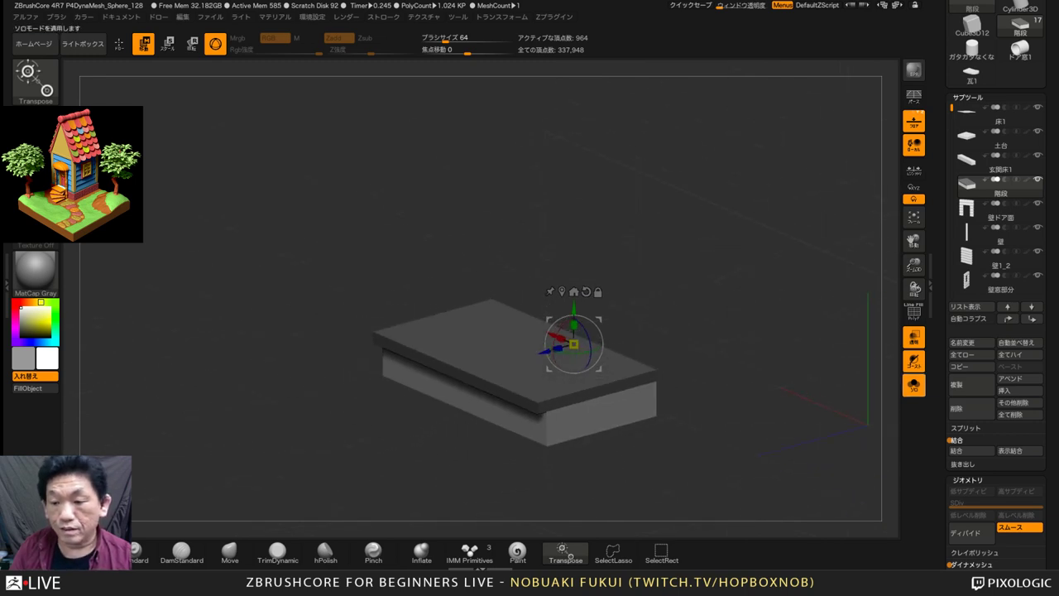
{"action": "left_click", "coordinate": [913, 385]}
{"action": "scroll", "coordinate": [573, 344], "scroll_direction": "down", "scroll_amount": 6}
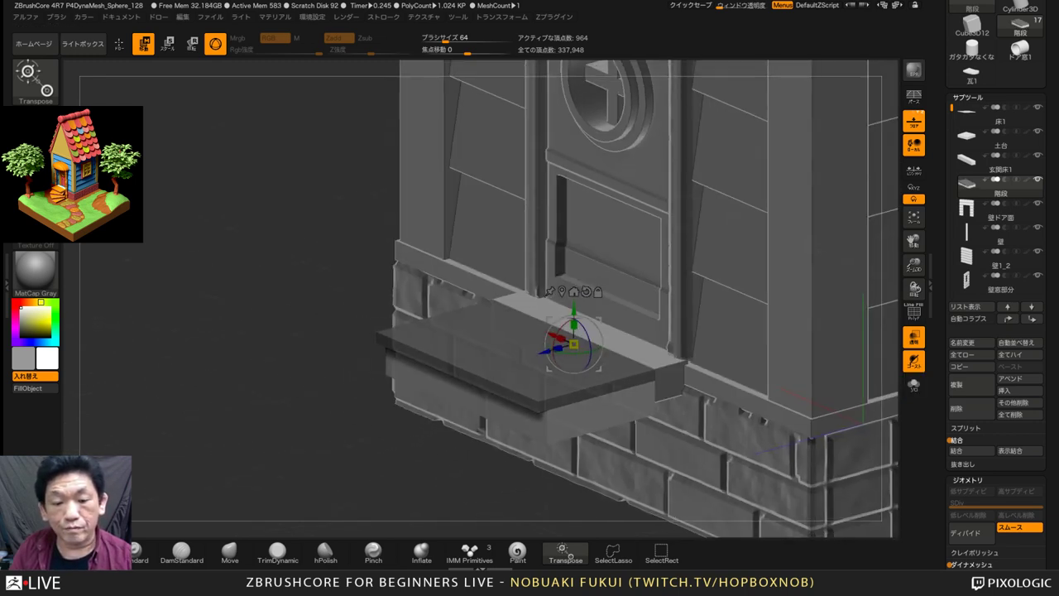
Show the polyframe, isolate the 階段 subtool, and split its tread and riser into separate polygroups with Auto Groups
{"action": "left_click_drag", "start_coordinate": [772, 496], "coordinate": [674, 502], "text": "alt"}
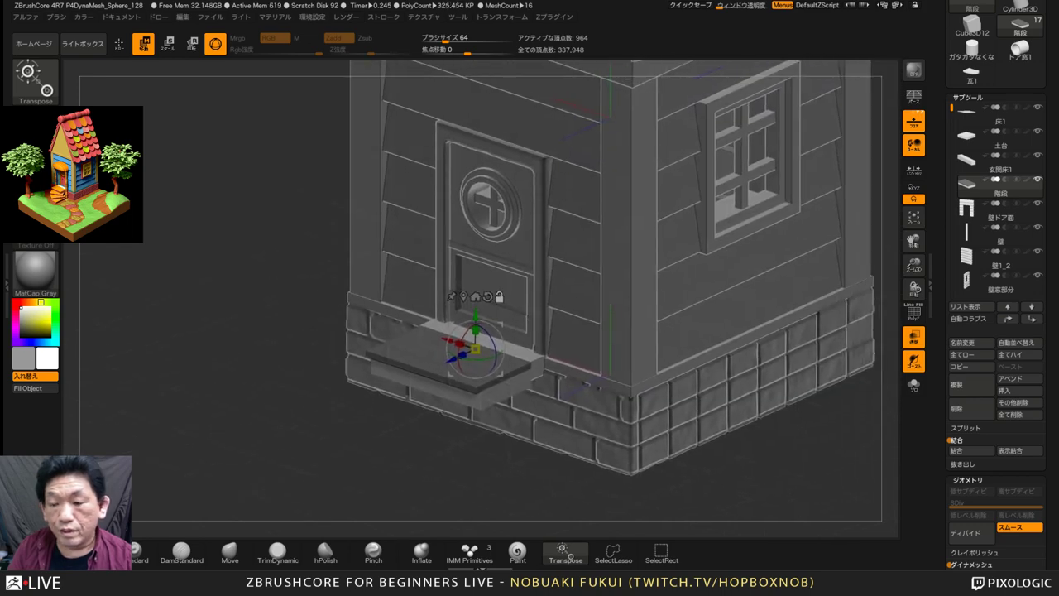
{"action": "key", "text": "shift+f"}
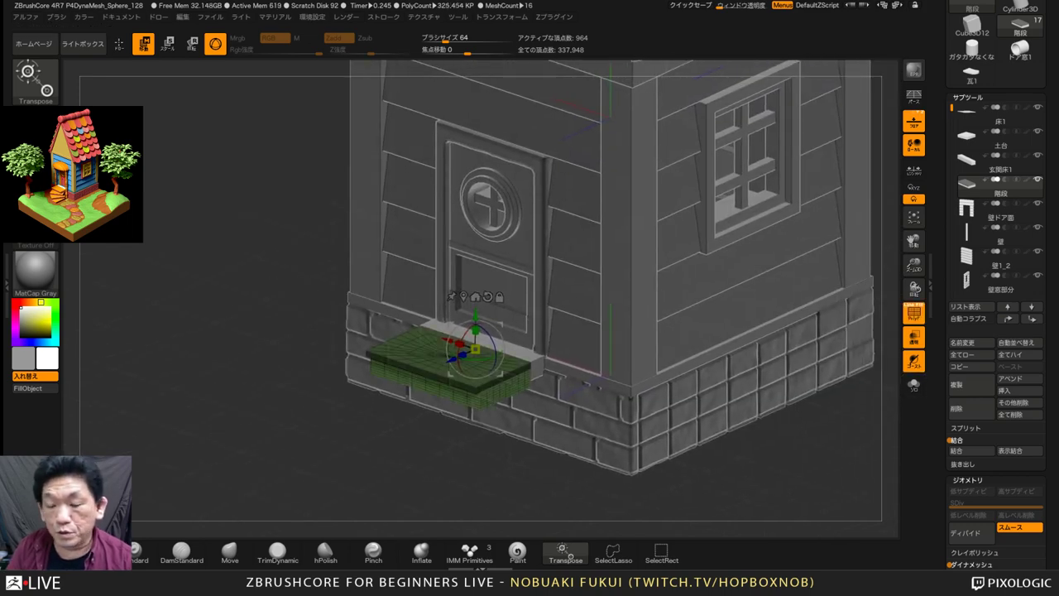
{"action": "left_click", "coordinate": [913, 385]}
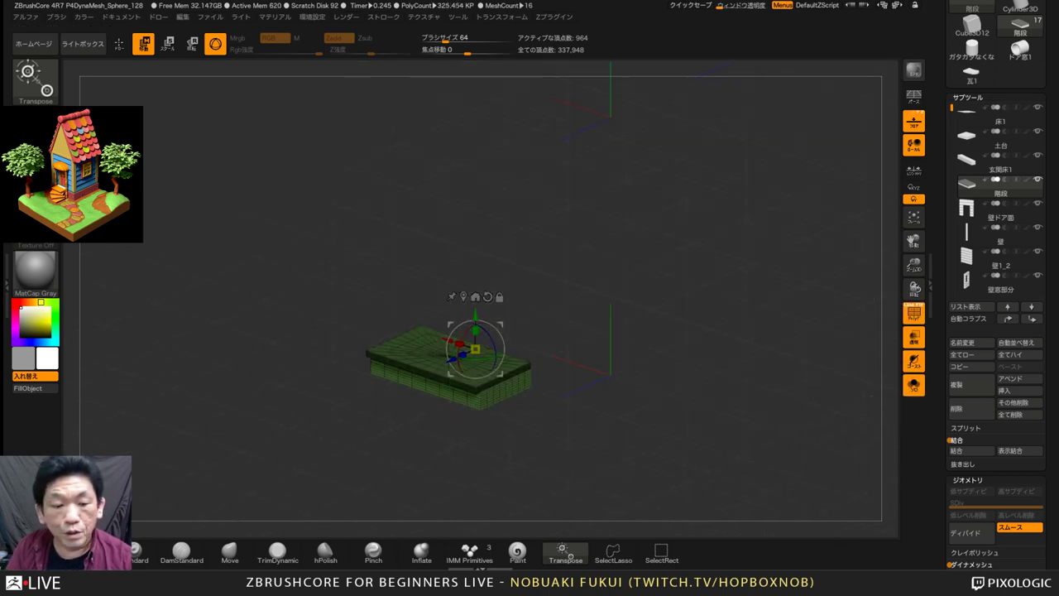
{"action": "left_click_drag", "start_coordinate": [546, 463], "coordinate": [538, 493]}
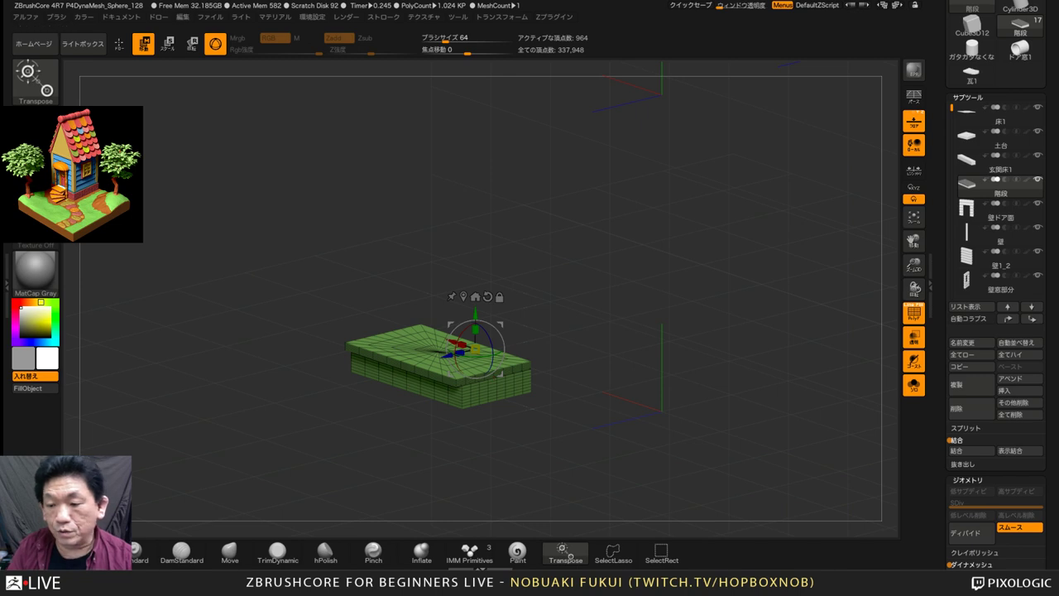
{"action": "scroll", "coordinate": [996, 416], "scroll_direction": "down", "scroll_amount": 10}
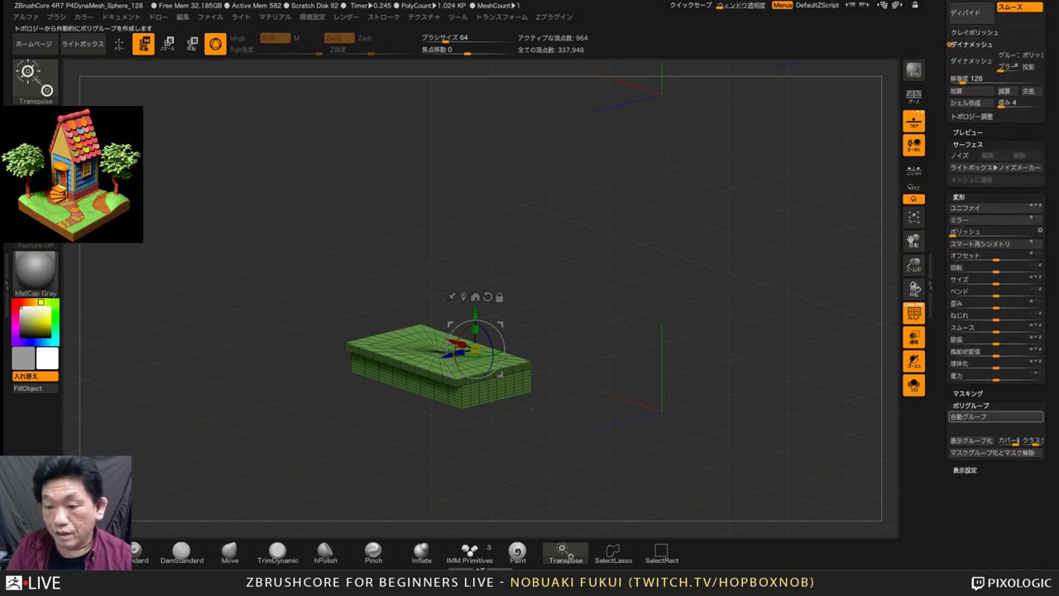
{"action": "left_click", "coordinate": [972, 405]}
{"action": "left_click", "coordinate": [972, 405]}
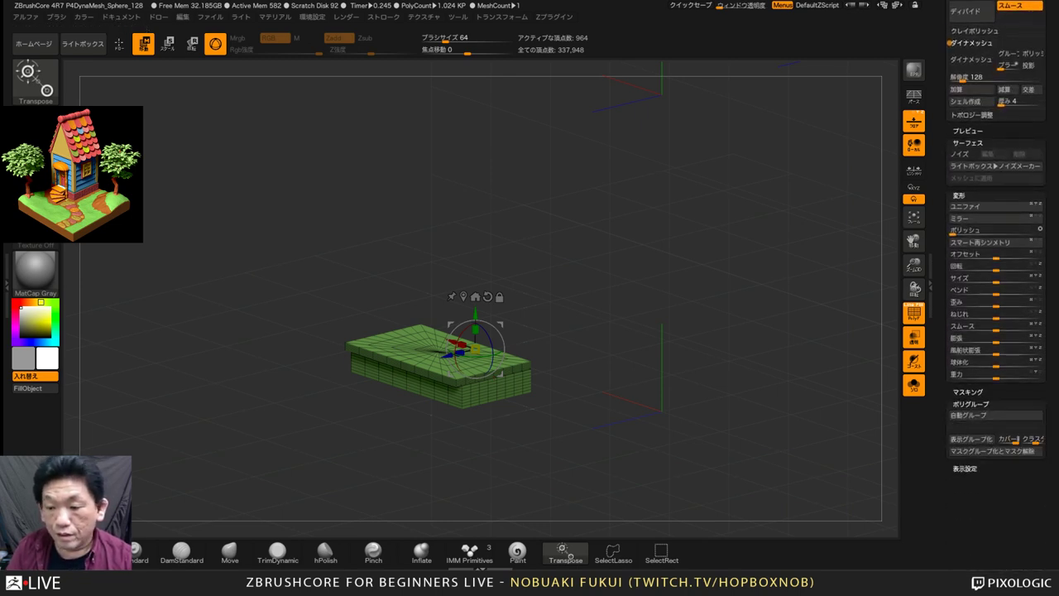
{"action": "left_click", "coordinate": [993, 414]}
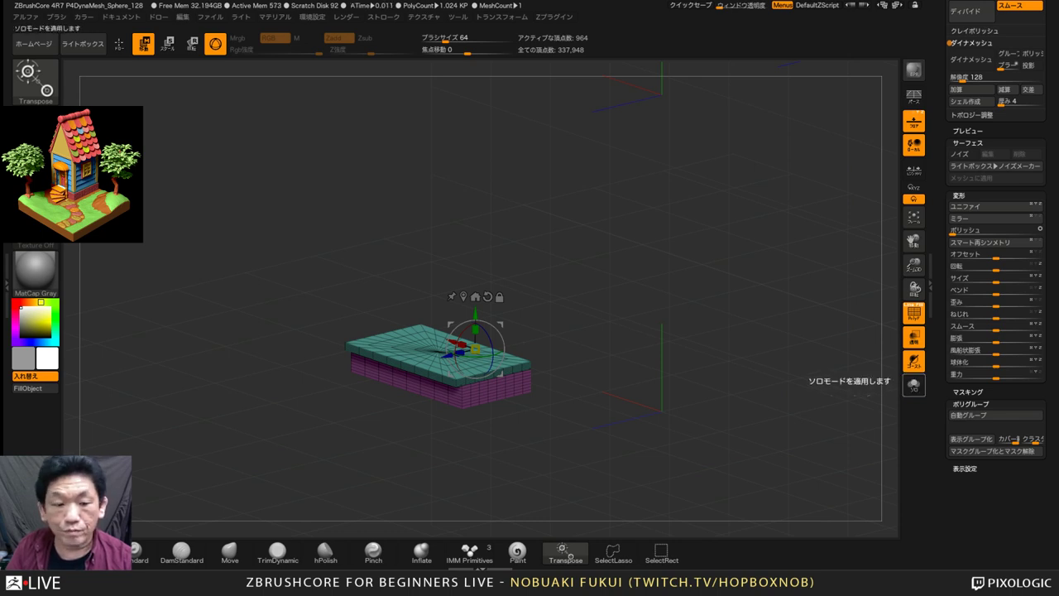
Bring the house back into view, scale the step's depth to about 0.96, and duplicate the step 0.15 straight down
{"action": "left_click", "coordinate": [913, 385]}
{"action": "right_click_drag", "start_coordinate": [465, 430], "coordinate": [463, 364], "text": "ctrl"}
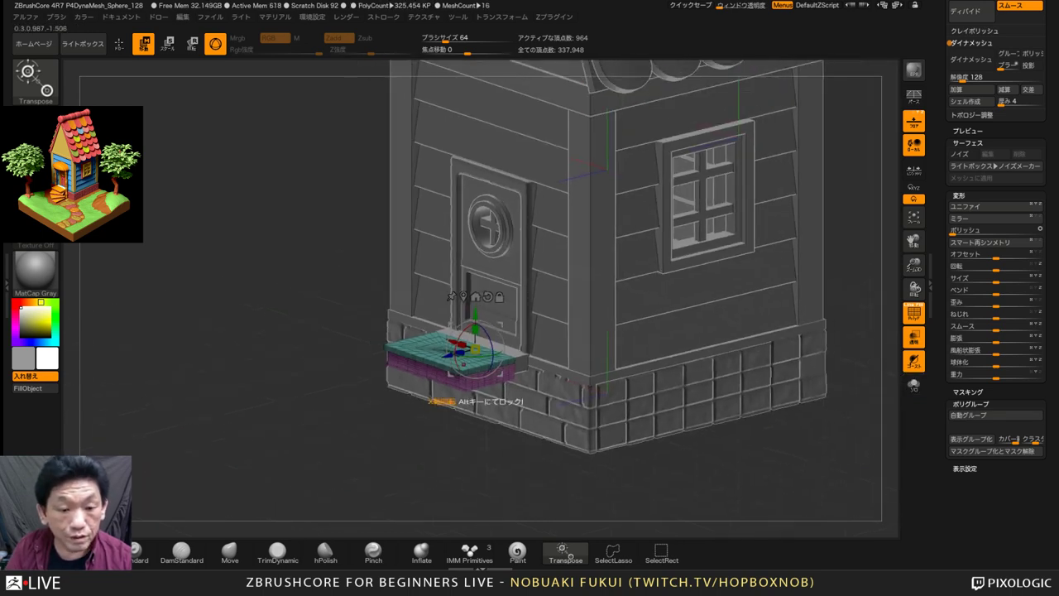
{"action": "left_click_drag", "start_coordinate": [475, 348], "coordinate": [468, 352]}
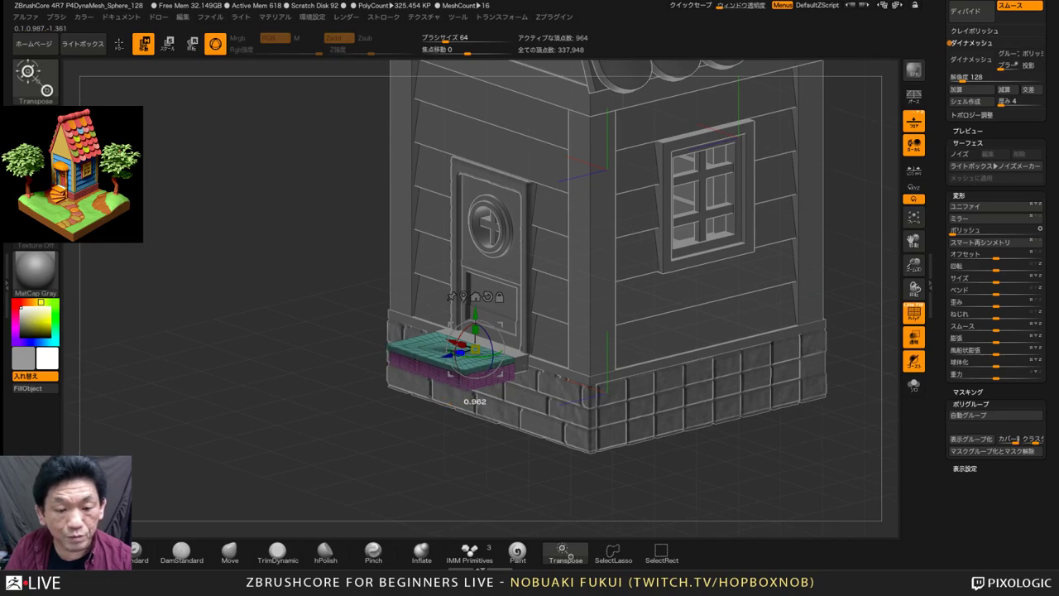
{"action": "mouse_move", "coordinate": [468, 364]}
{"action": "right_mouse_down"}
{"action": "mouse_move", "coordinate": [456, 414]}
{"action": "mouse_move", "coordinate": [387, 346]}
{"action": "mouse_move", "coordinate": [451, 376]}
{"action": "right_mouse_up"}
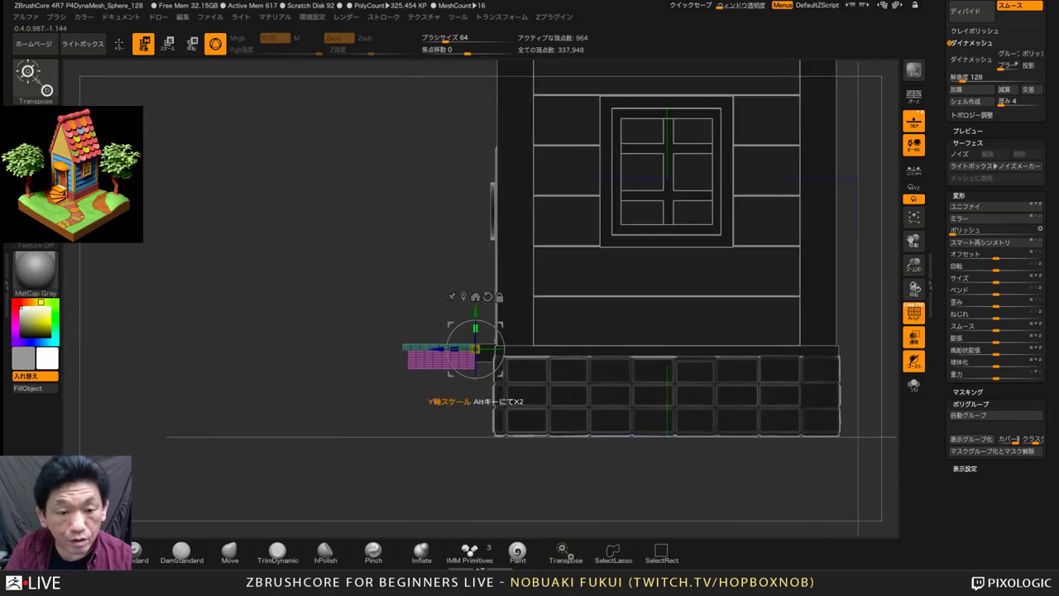
{"action": "left_click_drag", "start_coordinate": [475, 313], "coordinate": [475, 324], "text": "ctrl"}
{"action": "left_click_drag", "start_coordinate": [476, 361], "coordinate": [475, 373], "text": "ctrl"}
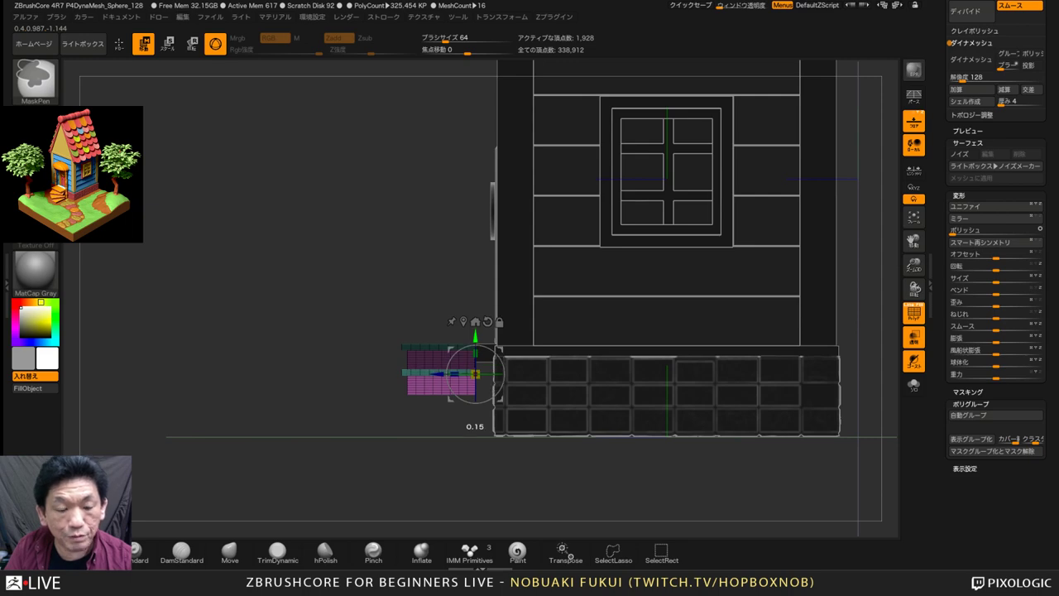
Rotate the second step -30 degrees about the Y axis and shift it outward from under the first step
{"action": "right_click_drag", "start_coordinate": [447, 356], "coordinate": [503, 374]}
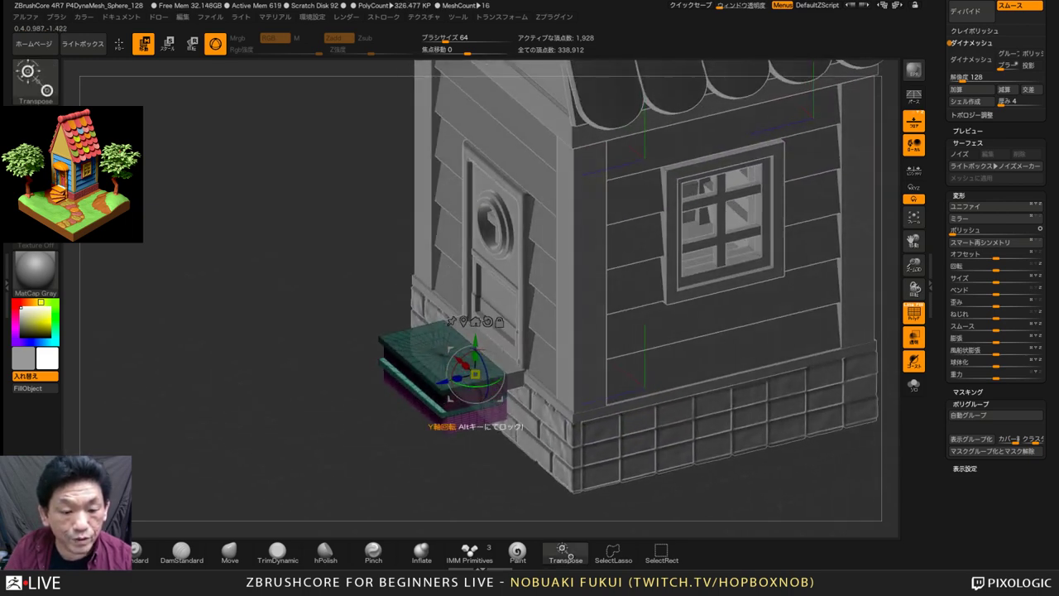
{"action": "left_click_drag", "start_coordinate": [478, 386], "coordinate": [499, 382]}
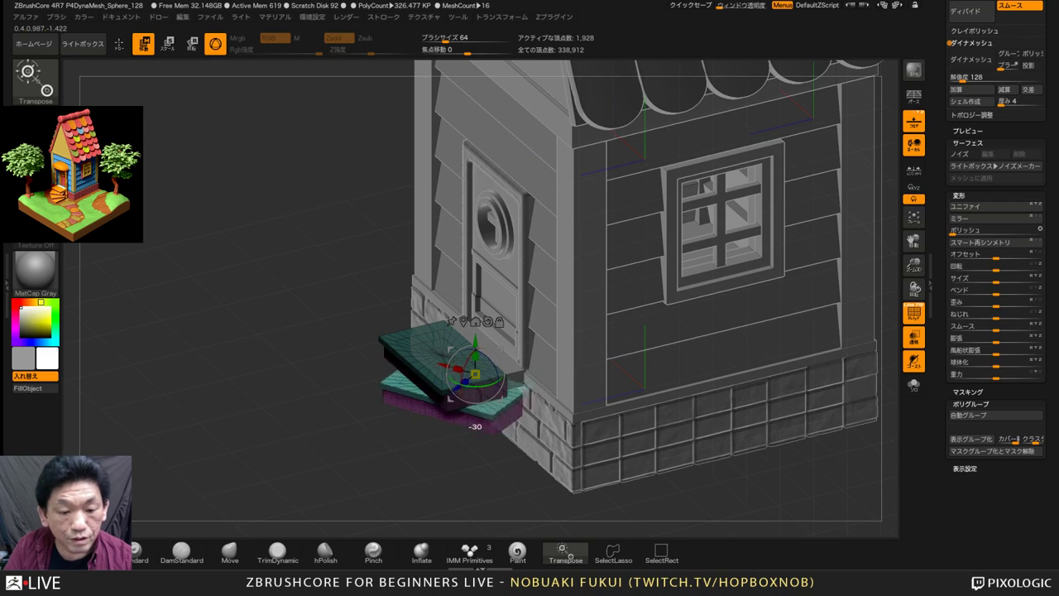
{"action": "right_click_drag", "start_coordinate": [495, 383], "coordinate": [526, 386], "text": "ctrl"}
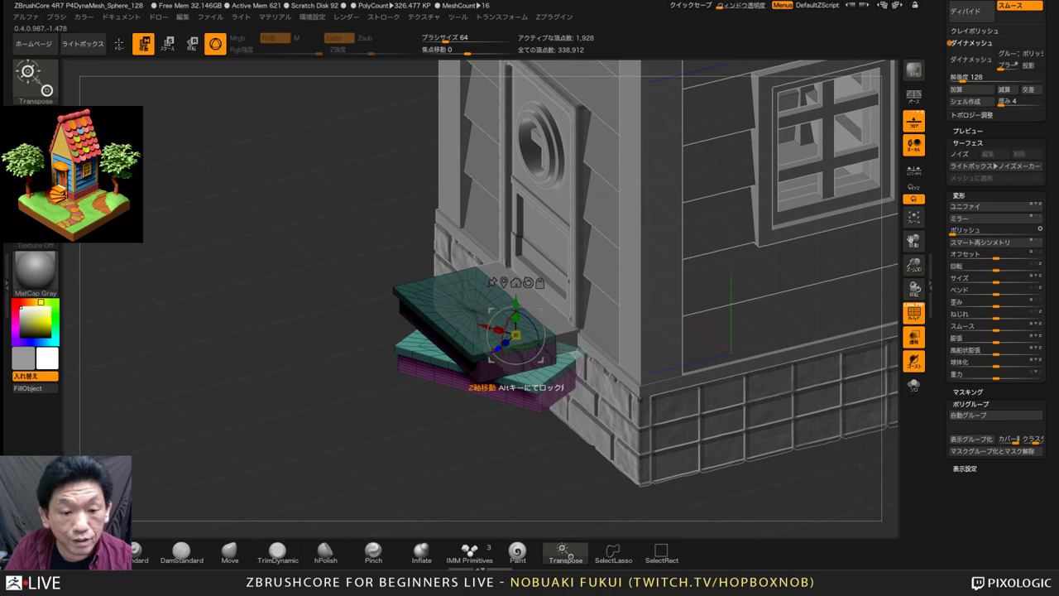
{"action": "left_click_drag", "start_coordinate": [506, 341], "coordinate": [455, 345]}
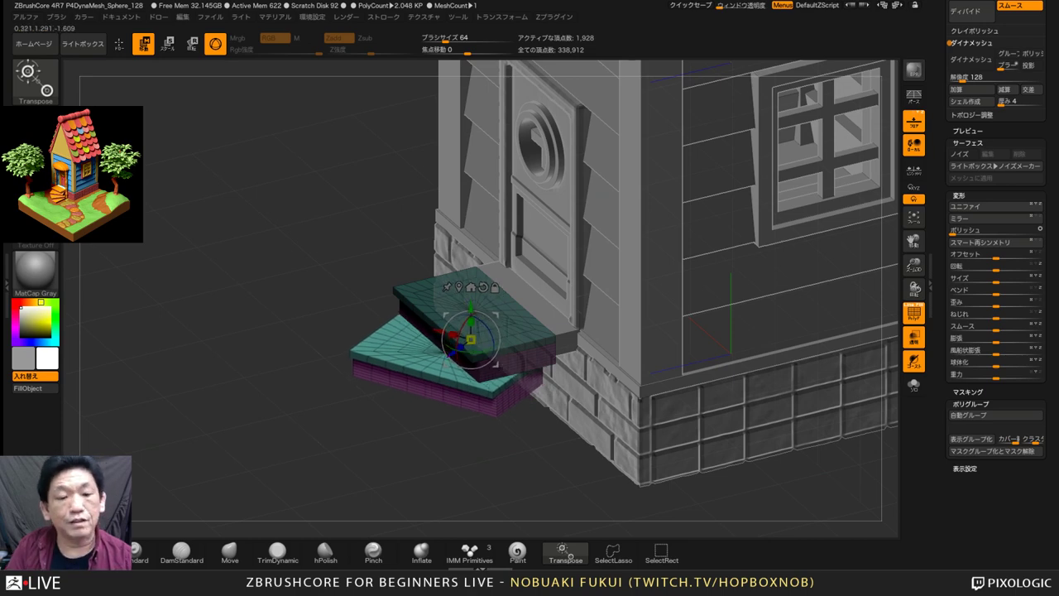
Duplicate the second step downward as a third one, rotate it further about the Y axis, and offset it outward
{"action": "left_click_drag", "start_coordinate": [331, 463], "coordinate": [256, 439], "text": "shift"}
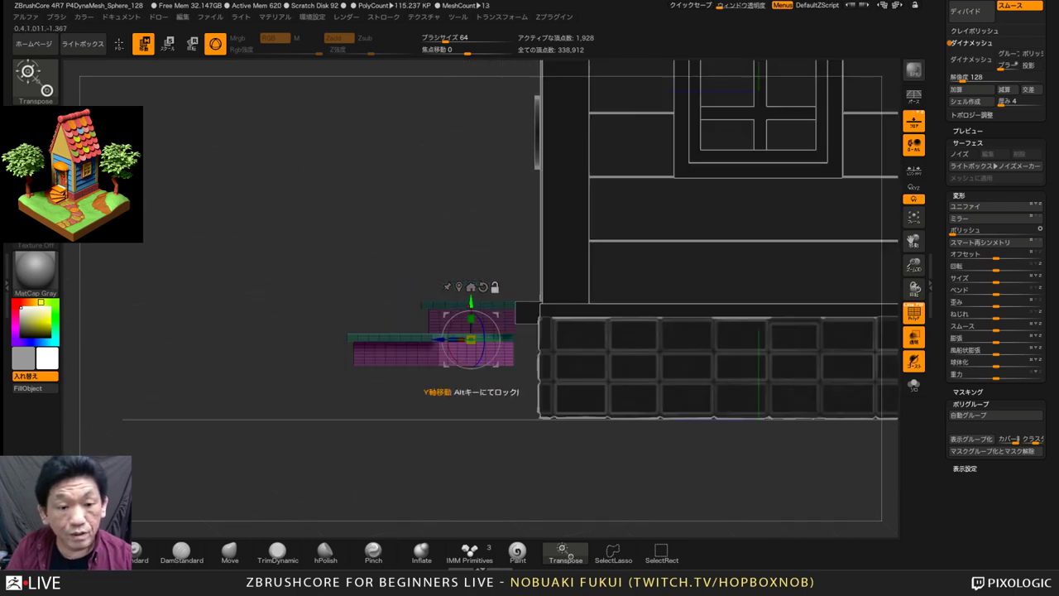
{"action": "left_click_drag", "start_coordinate": [471, 303], "coordinate": [471, 335], "text": "ctrl"}
{"action": "left_click_drag", "start_coordinate": [397, 464], "coordinate": [484, 496]}
{"action": "left_click_drag", "start_coordinate": [471, 381], "coordinate": [491, 391]}
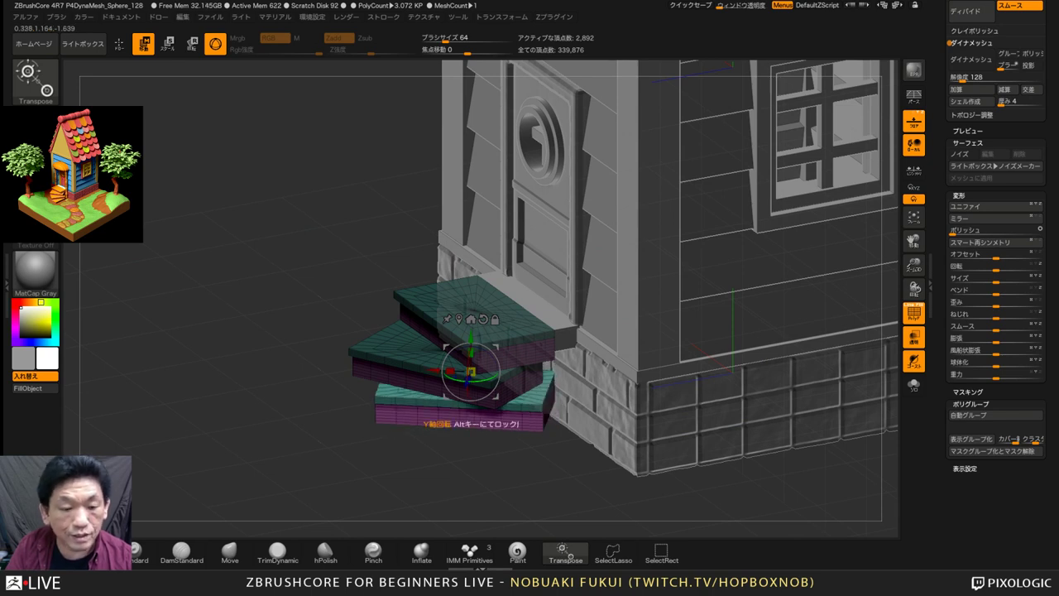
{"action": "left_click_drag", "start_coordinate": [449, 371], "coordinate": [435, 394]}
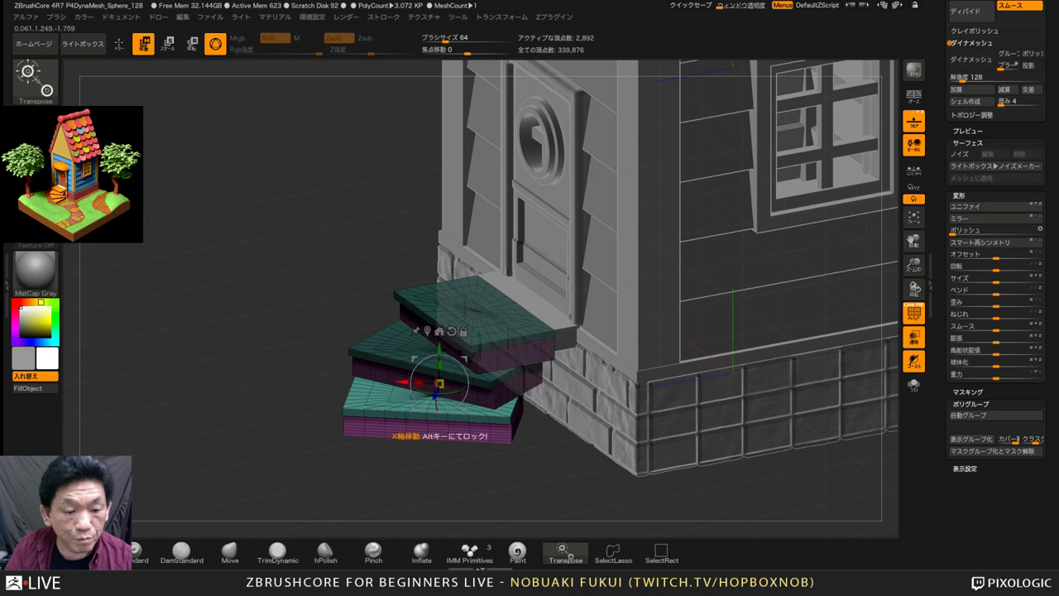
Duplicate the third step downward as the lowest one, turn it further about the Y axis, and position it to continue the curve
{"action": "right_click_drag", "start_coordinate": [435, 395], "coordinate": [356, 360], "text": "ctrl"}
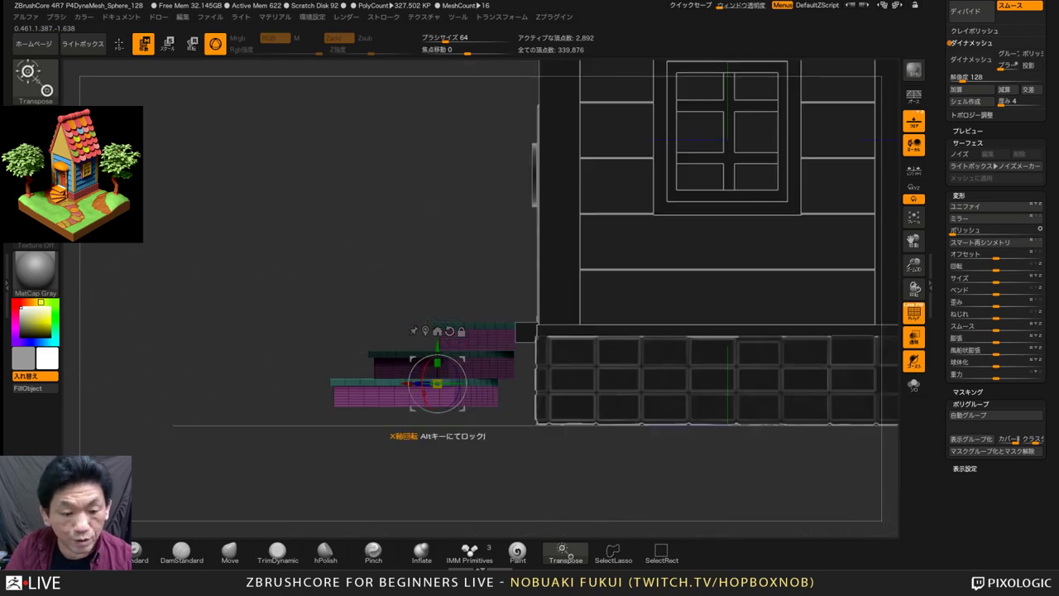
{"action": "right_click_drag", "start_coordinate": [426, 389], "coordinate": [427, 420], "text": "ctrl"}
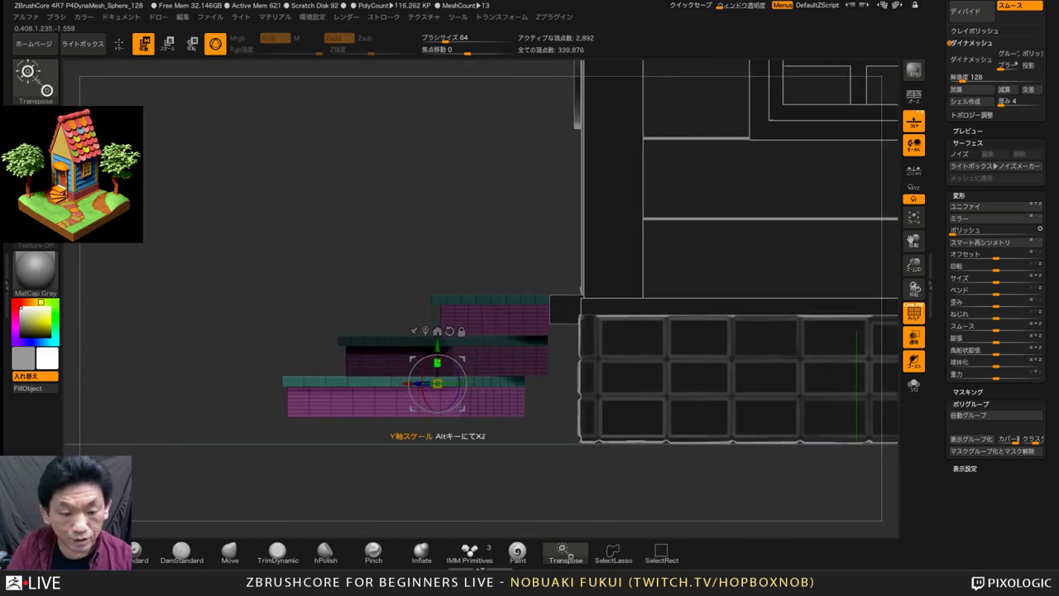
{"action": "mouse_move", "coordinate": [438, 347]}
{"action": "left_mouse_down", "text": "ctrl"}
{"action": "mouse_move", "coordinate": [437, 397]}
{"action": "mouse_move", "coordinate": [438, 373]}
{"action": "mouse_move", "coordinate": [438, 387]}
{"action": "left_mouse_up", "text": "ctrl"}
{"action": "key", "text": "ctrl+z"}
{"action": "left_click_drag", "start_coordinate": [397, 494], "coordinate": [469, 509]}
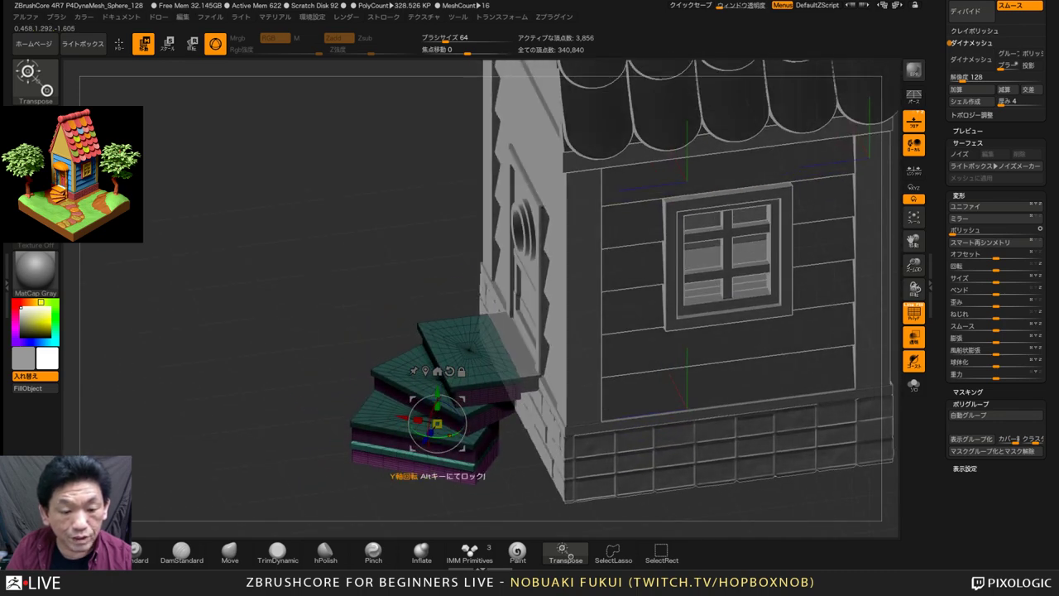
{"action": "left_click_drag", "start_coordinate": [418, 418], "coordinate": [400, 426]}
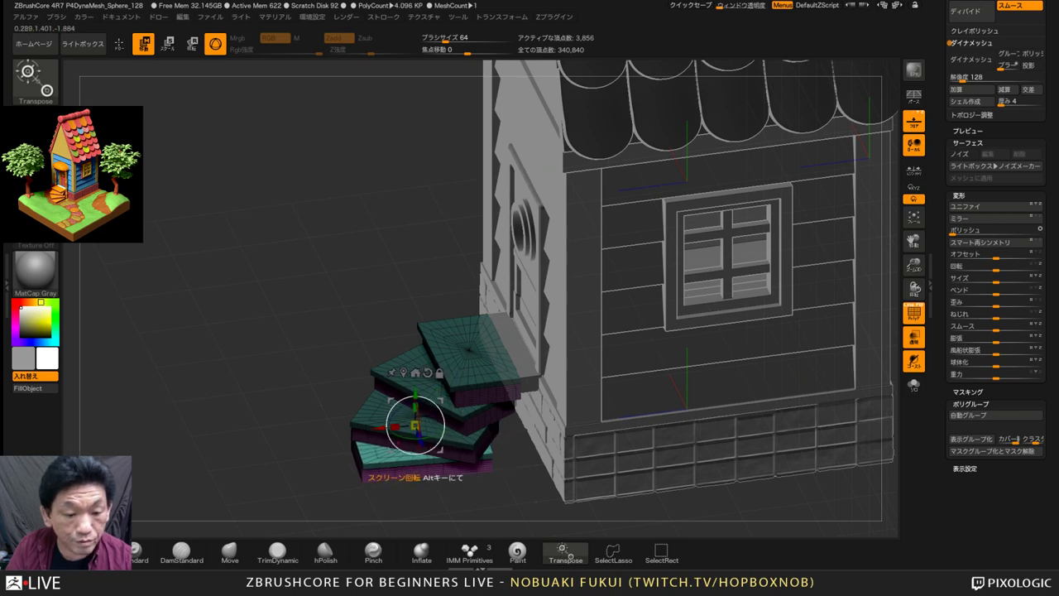
{"action": "left_click_drag", "start_coordinate": [408, 425], "coordinate": [379, 440]}
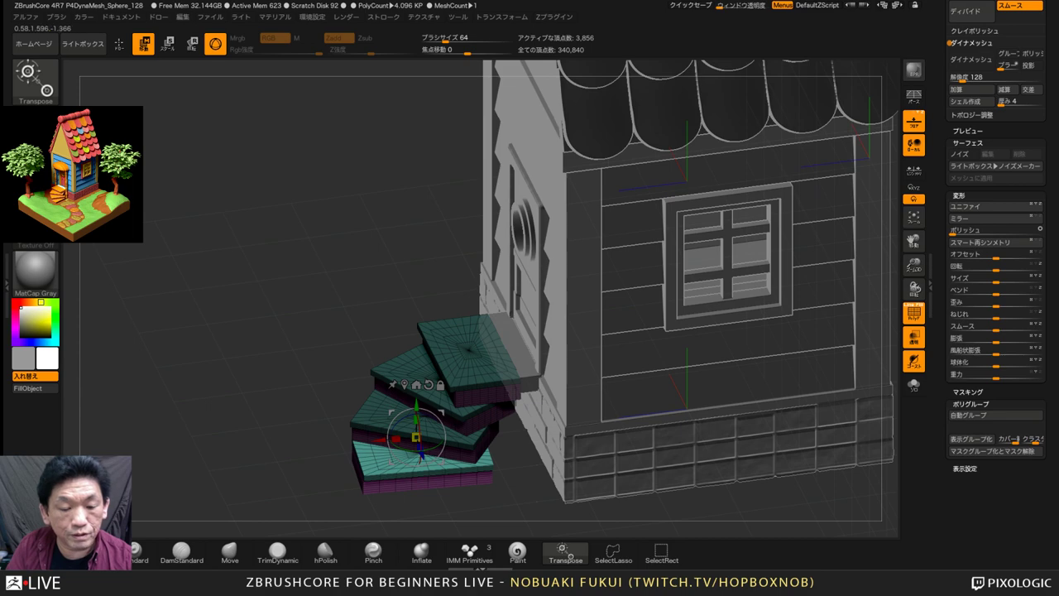
{"action": "left_click_drag", "start_coordinate": [273, 330], "coordinate": [330, 319]}
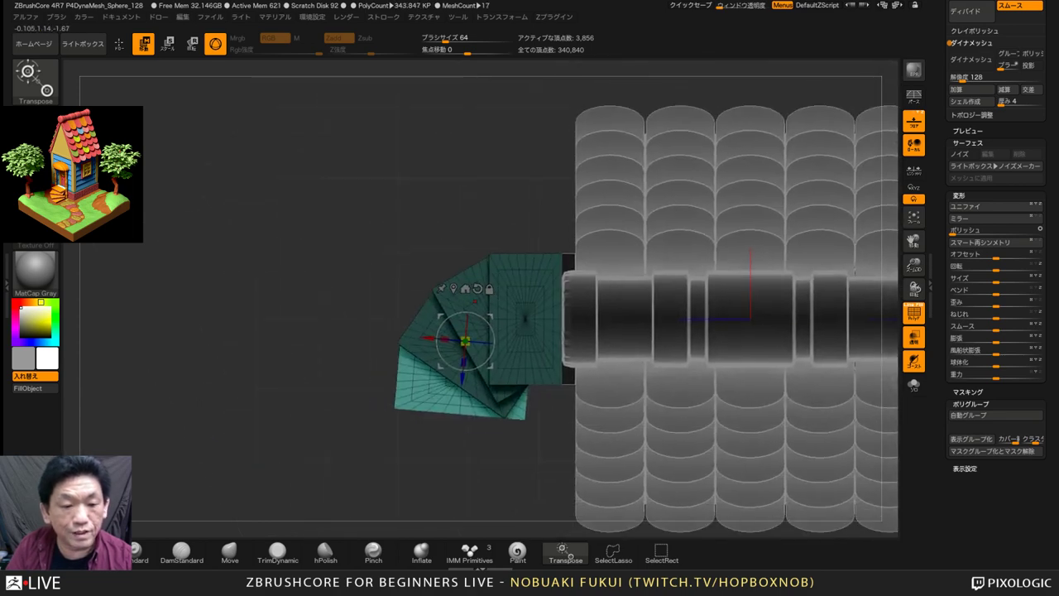
Undo the placement of the lower two steps and the second step's rotation and offset, back to its plain copy under the first
{"action": "key", "text": "ctrl+z"}
{"action": "key", "text": "ctrl+z"}
{"action": "key", "text": "ctrl+z"}
{"action": "key", "text": "ctrl+z"}
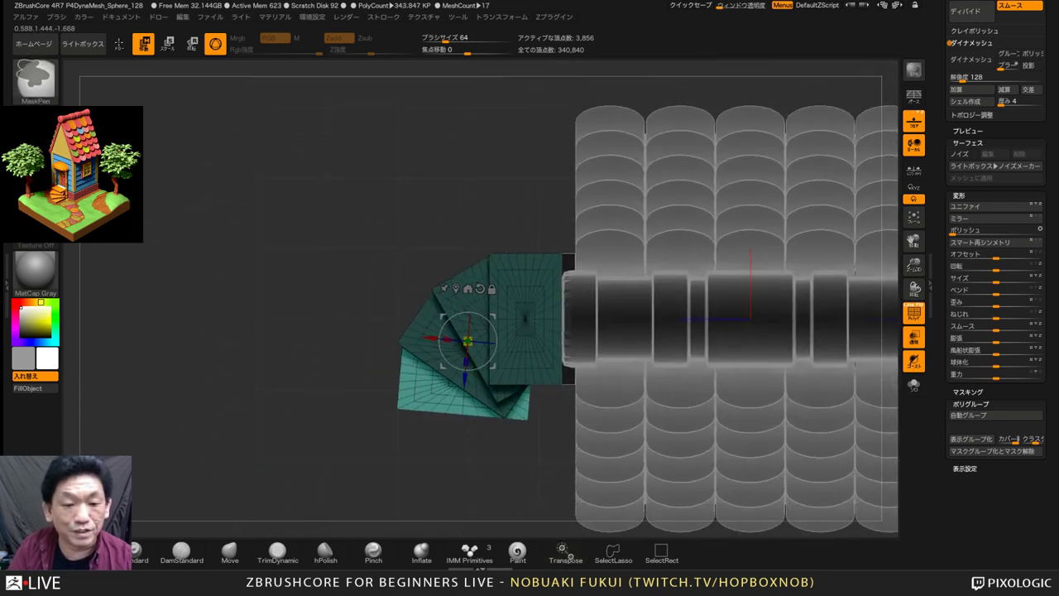
{"action": "key", "text": "ctrl+z"}
{"action": "key", "text": "ctrl+z"}
{"action": "key", "text": "ctrl+z"}
{"action": "key", "text": "ctrl+z"}
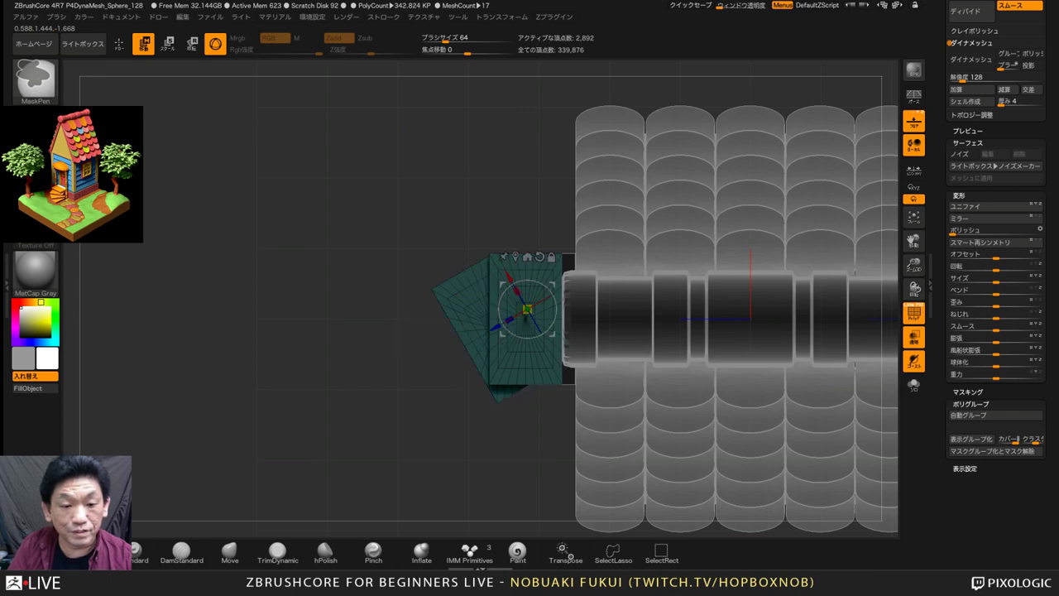
{"action": "key", "text": "ctrl+z"}
{"action": "key", "text": "ctrl+z"}
{"action": "key", "text": "ctrl+z"}
{"action": "key", "text": "ctrl+z"}
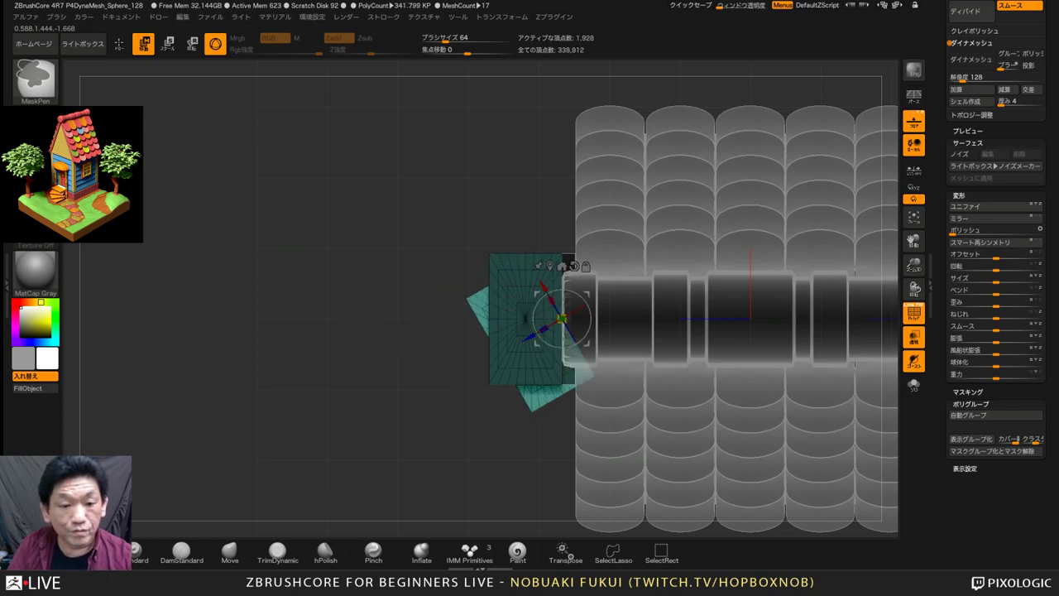
{"action": "key", "text": "ctrl+z"}
{"action": "key", "text": "ctrl+z"}
{"action": "key", "text": "ctrl+z"}
{"action": "key", "text": "ctrl+z"}
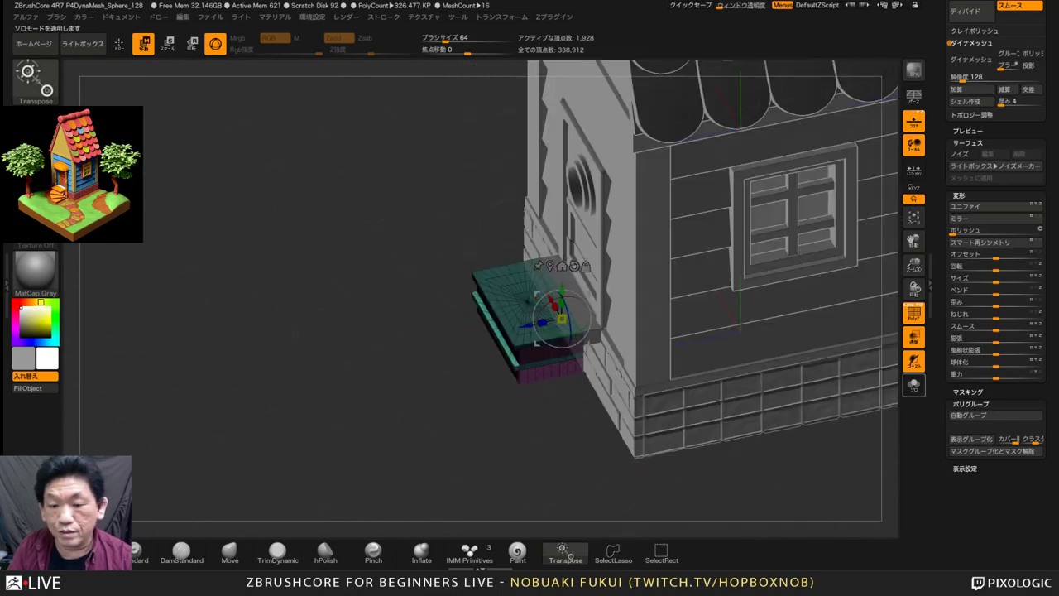
Isolate the staircase, rotate the second step about the Y axis, and shift it outward from under the first by about 0.13
{"action": "left_click", "coordinate": [914, 384]}
{"action": "left_click_drag", "start_coordinate": [728, 372], "coordinate": [728, 413], "text": "alt"}
{"action": "left_click_drag", "start_coordinate": [561, 334], "coordinate": [586, 331]}
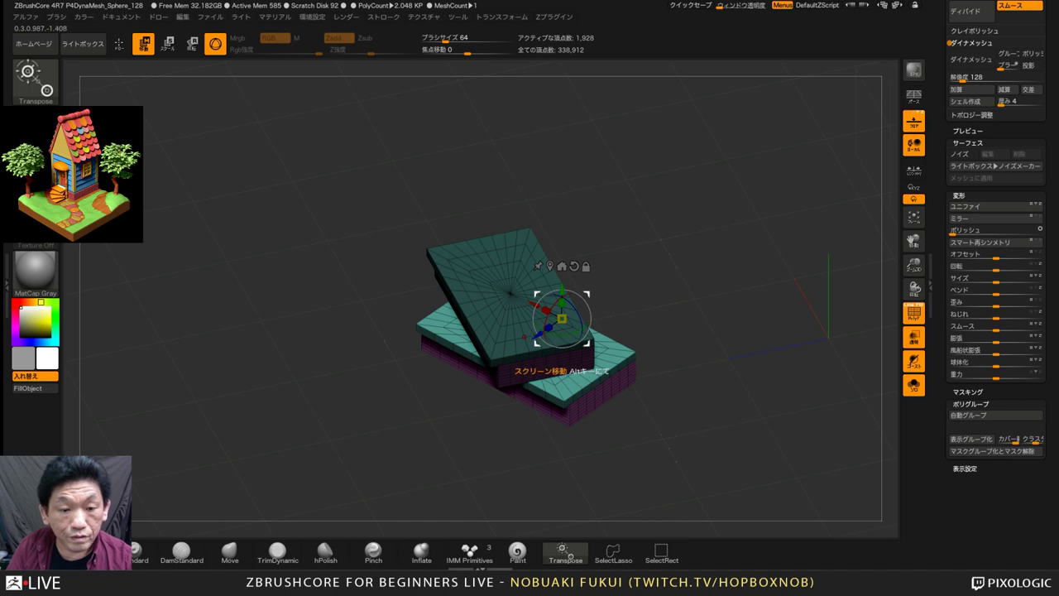
{"action": "key", "text": "ctrl+z"}
{"action": "key", "text": "ctrl+z"}
{"action": "key", "text": "ctrl+z"}
{"action": "key", "text": "ctrl+z"}
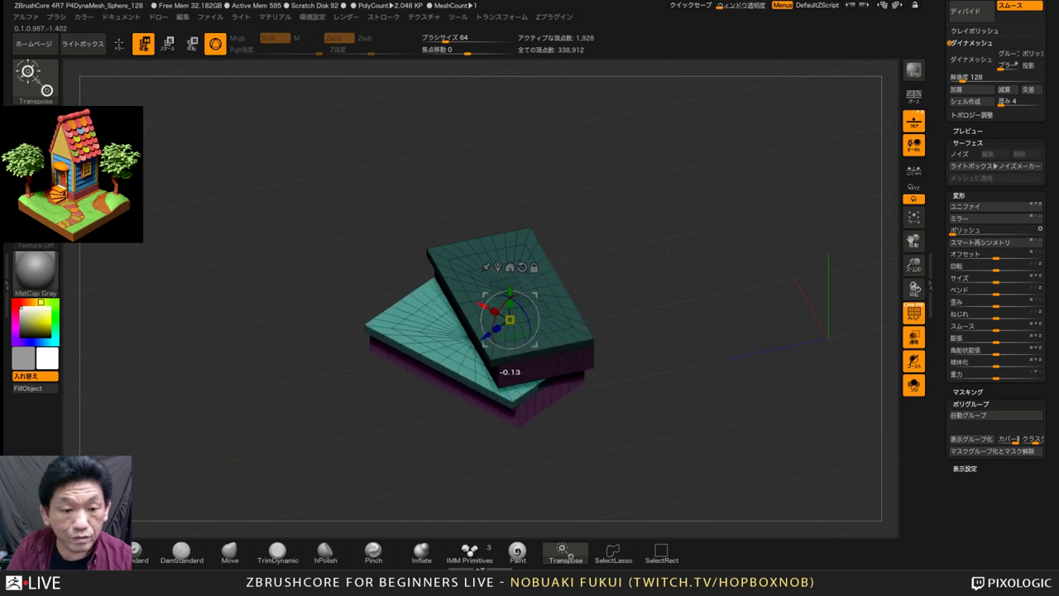
{"action": "left_click_drag", "start_coordinate": [487, 336], "coordinate": [483, 339]}
{"action": "key", "text": "ctrl+z"}
{"action": "left_click_drag", "start_coordinate": [612, 430], "coordinate": [635, 364]}
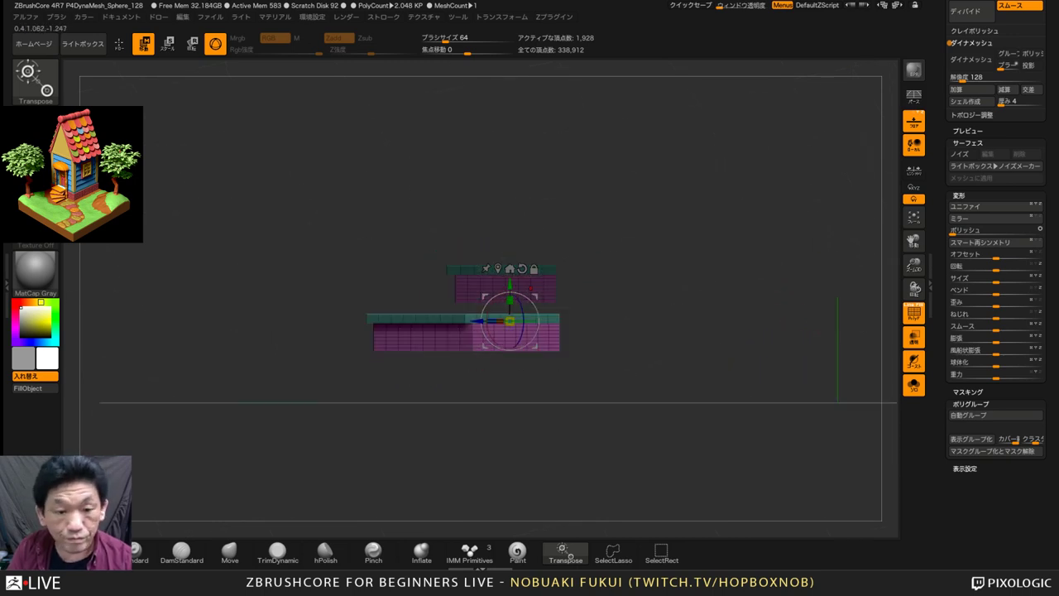
Duplicate the second step straight down as a third one, rotate it further about the Y axis, and shift it outward
{"action": "left_click_drag", "start_coordinate": [510, 284], "coordinate": [509, 300]}
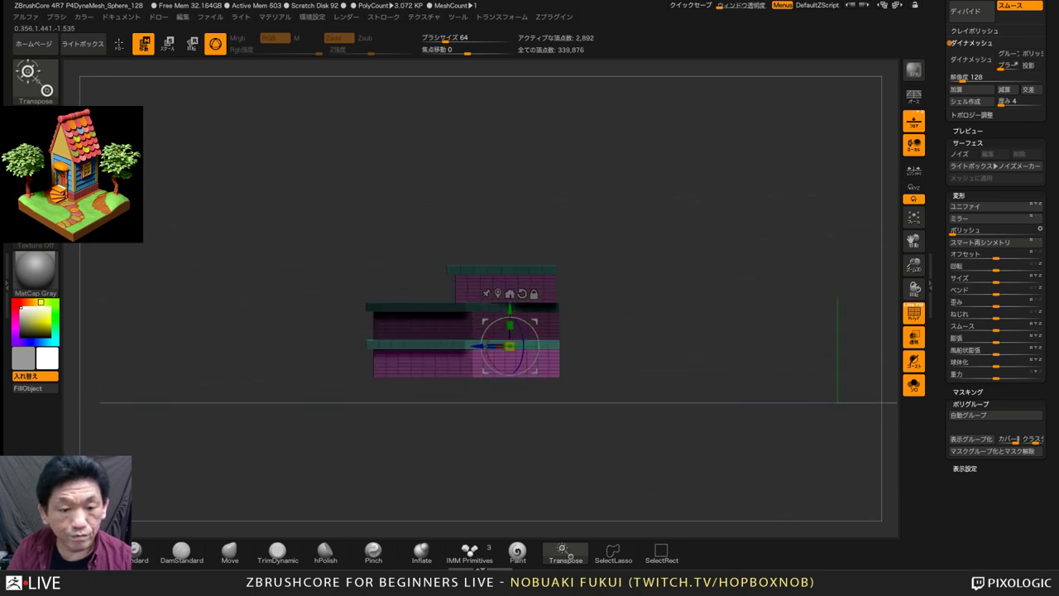
{"action": "right_click_drag", "start_coordinate": [514, 356], "coordinate": [528, 410], "text": "shift"}
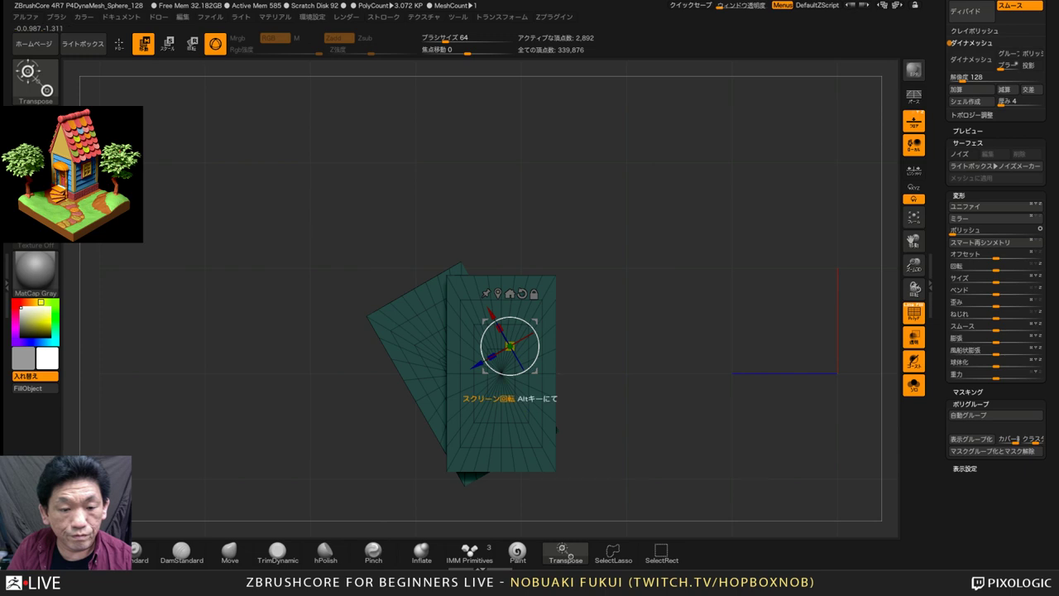
{"action": "left_click_drag", "start_coordinate": [538, 351], "coordinate": [530, 322], "text": "shift"}
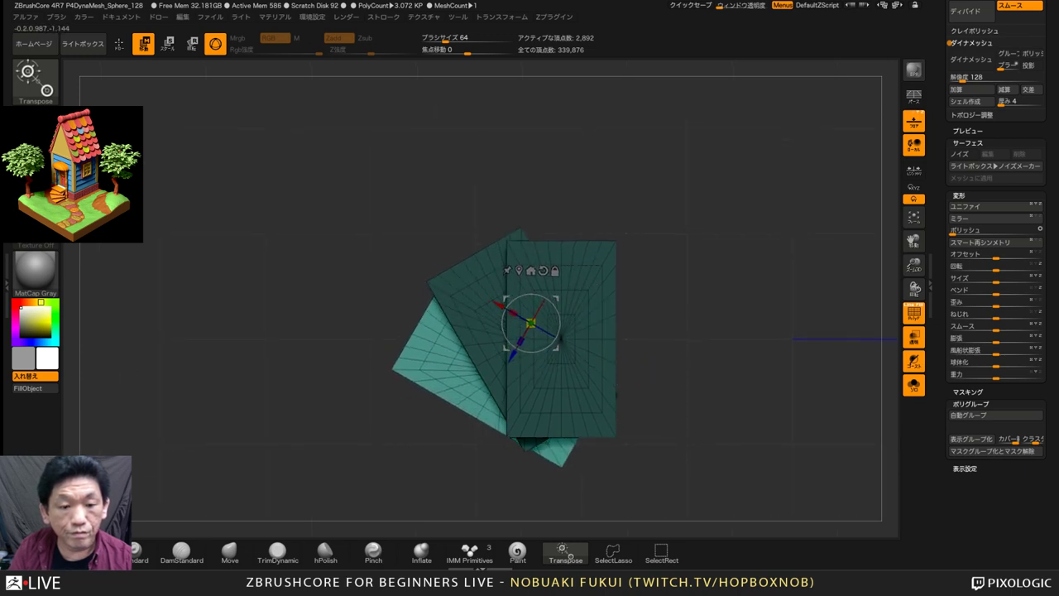
{"action": "right_click_drag", "start_coordinate": [530, 323], "coordinate": [522, 291], "text": "shift"}
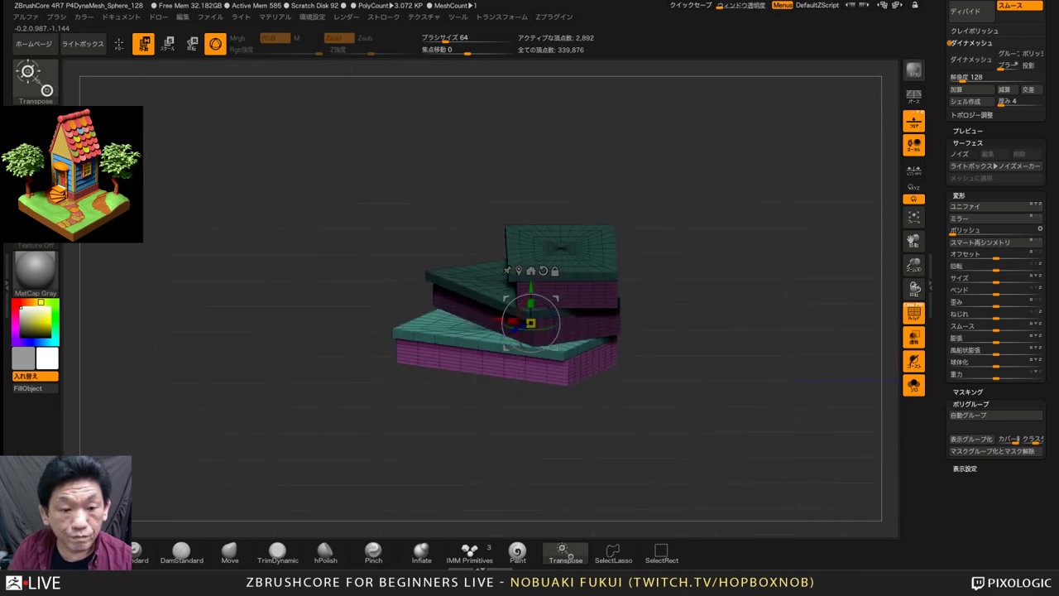
{"action": "left_click_drag", "start_coordinate": [530, 322], "coordinate": [524, 323]}
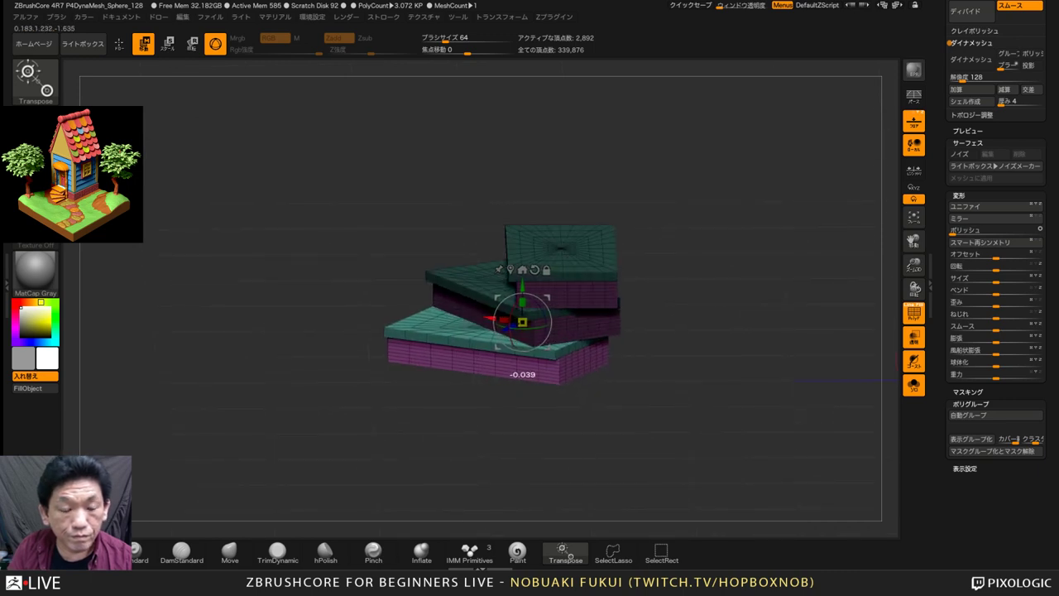
Duplicate the third step downward as the lowest one, rotate and position it to continue the curve, and clear the mask
{"action": "right_click_drag", "start_coordinate": [525, 323], "coordinate": [524, 293]}
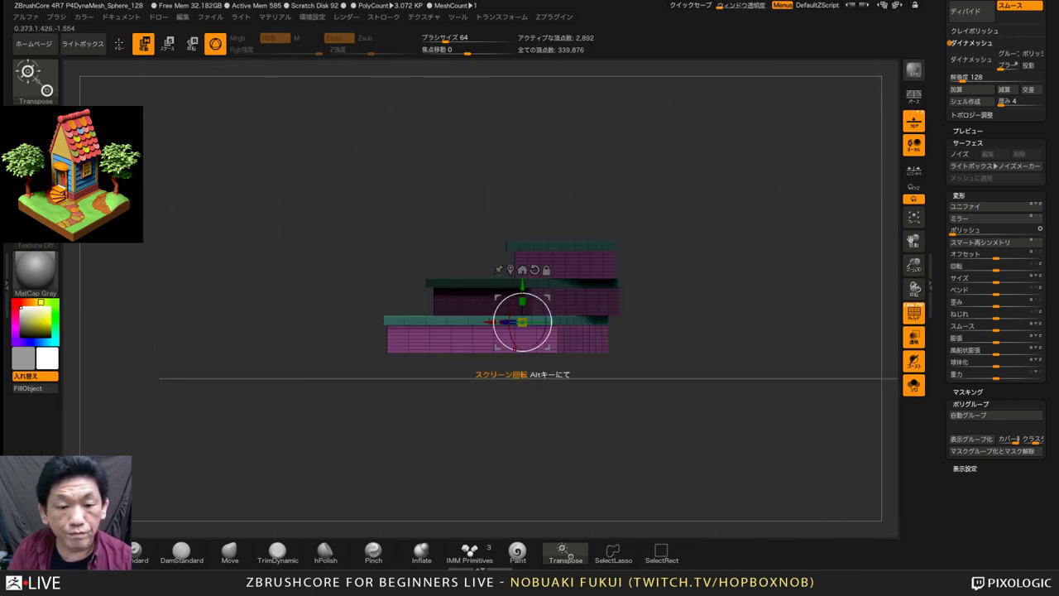
{"action": "left_click_drag", "start_coordinate": [522, 322], "coordinate": [522, 359]}
{"action": "right_click_drag", "start_coordinate": [536, 328], "coordinate": [511, 357]}
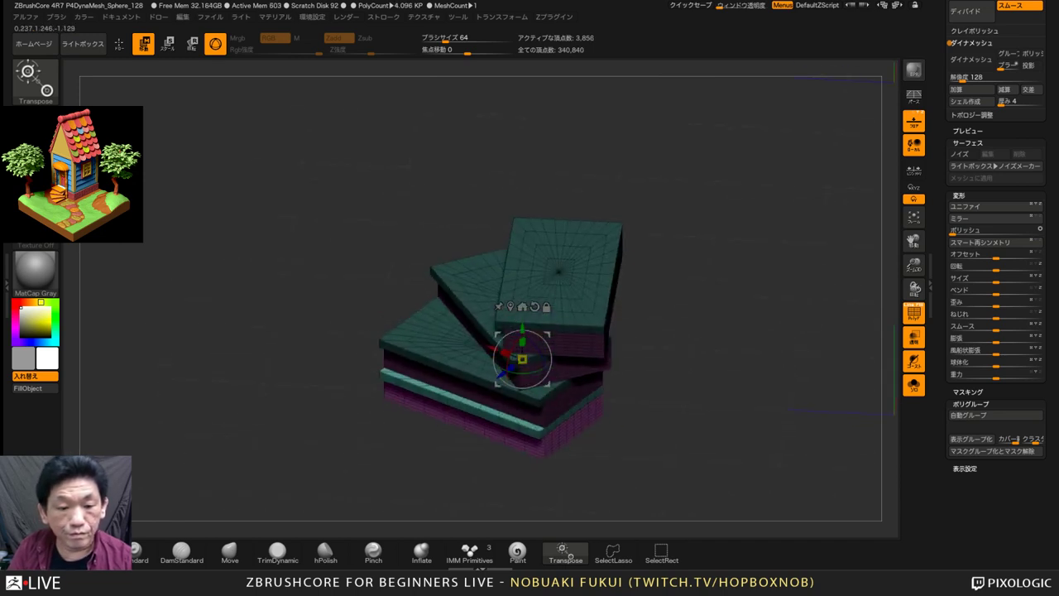
{"action": "left_click_drag", "start_coordinate": [523, 373], "coordinate": [544, 370]}
{"action": "key", "text": "ctrl+z"}
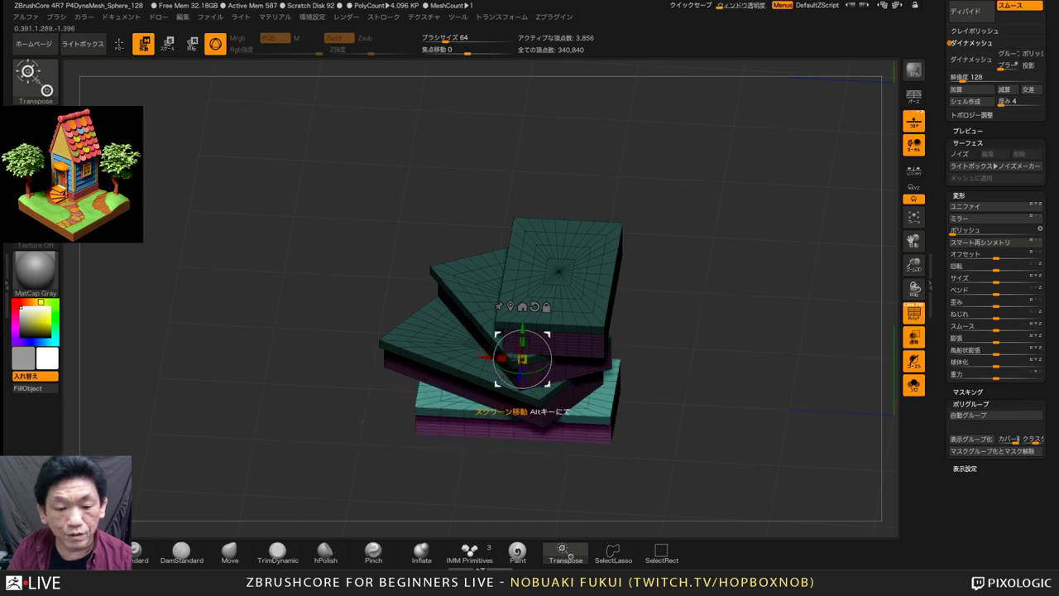
{"action": "right_click_drag", "start_coordinate": [536, 386], "coordinate": [571, 378]}
{"action": "left_click_drag", "start_coordinate": [485, 364], "coordinate": [462, 387]}
{"action": "left_click_drag", "start_coordinate": [341, 356], "coordinate": [401, 358], "text": "ctrl"}
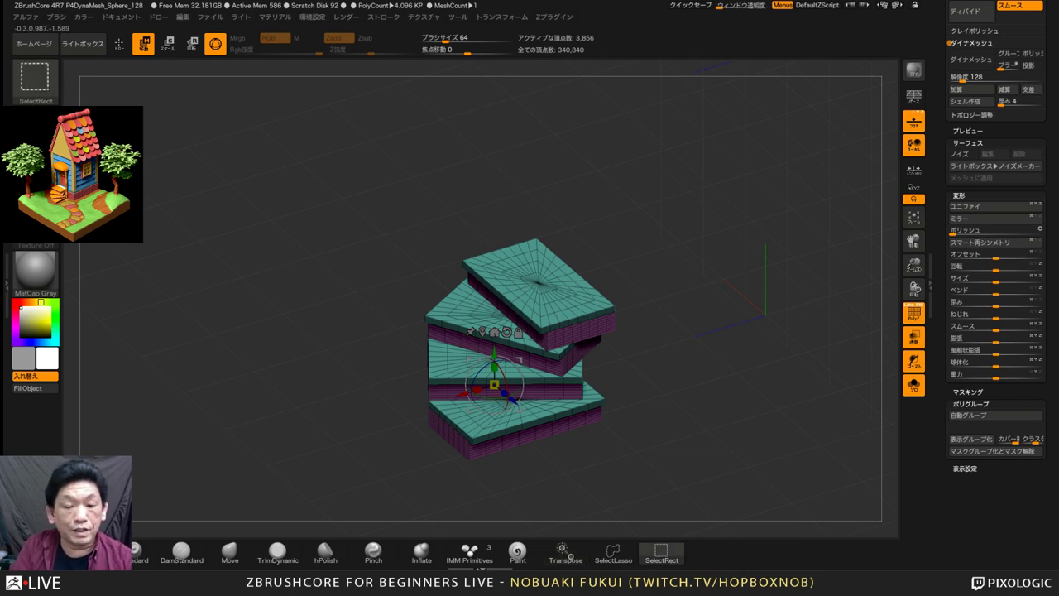
{"action": "left_click", "coordinate": [504, 268], "text": "ctrl"}
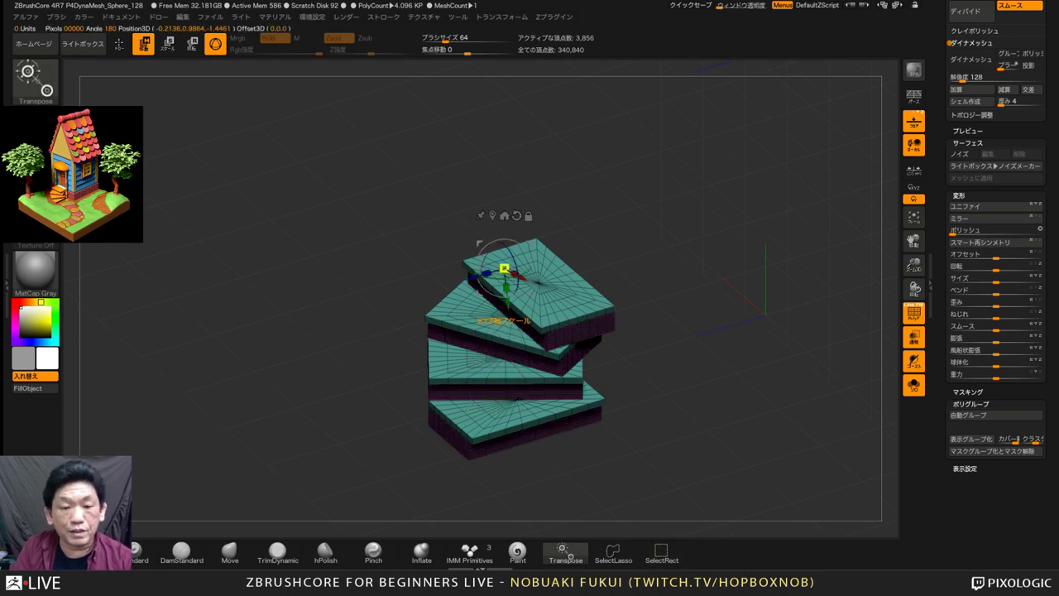
{"action": "left_click", "coordinate": [589, 328], "text": "ctrl"}
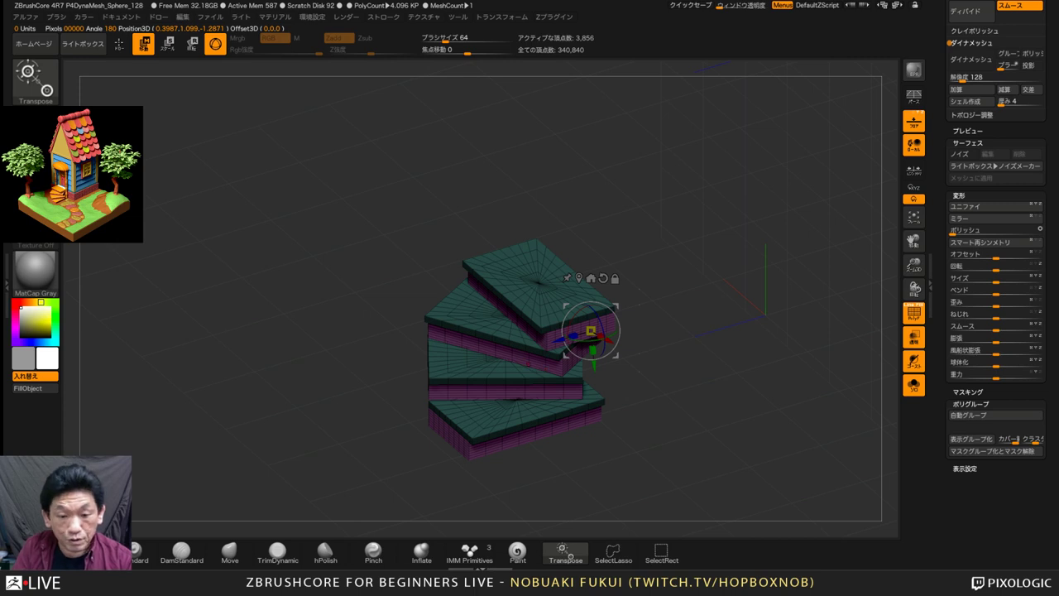
{"action": "key", "text": "ctrl+shift"}
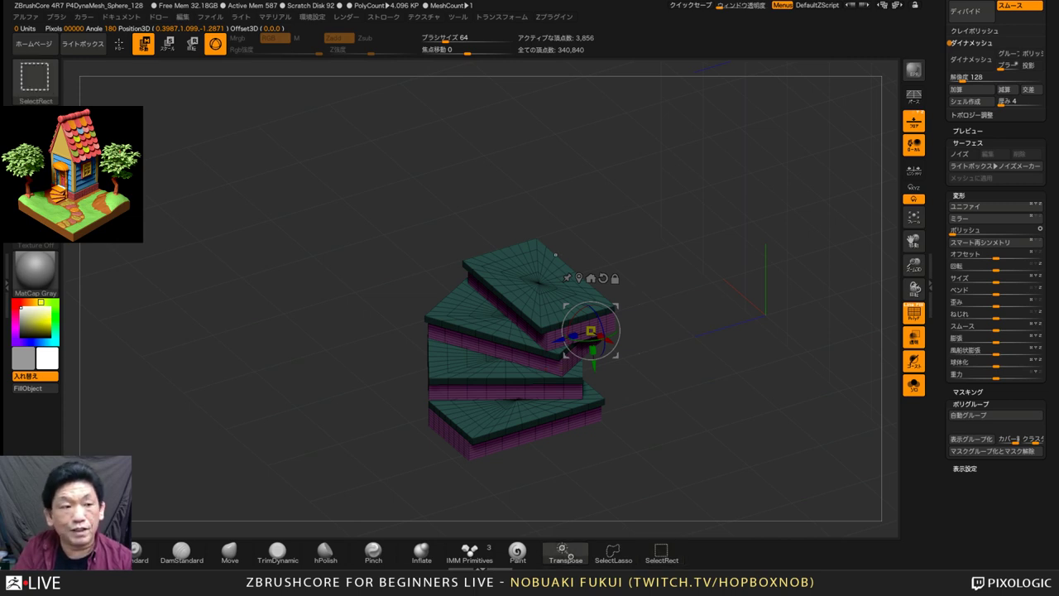
{"action": "key", "text": "q"}
{"action": "left_click_drag", "start_coordinate": [393, 189], "coordinate": [430, 222], "text": "ctrl"}
{"action": "left_click", "coordinate": [541, 318], "text": "ctrl+shift"}
{"action": "left_click", "coordinate": [540, 318], "text": "ctrl+shift"}
{"action": "left_click", "coordinate": [624, 281], "text": "ctrl+shift"}
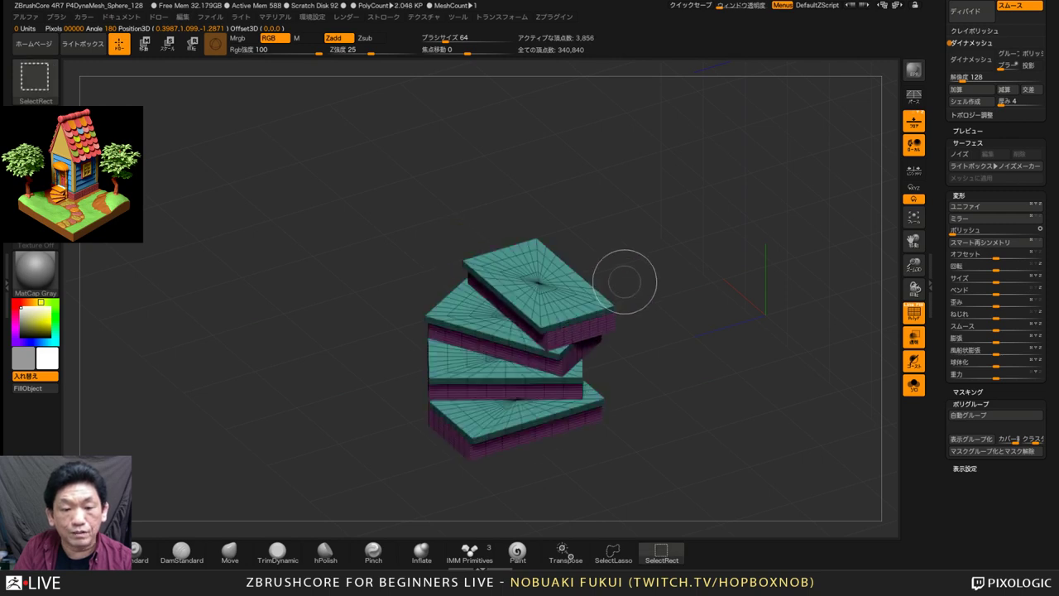
Bring the house back into view and scale the whole staircase's height to about 0.902 from its top surface
{"action": "left_click_drag", "start_coordinate": [771, 335], "coordinate": [794, 389], "text": "alt"}
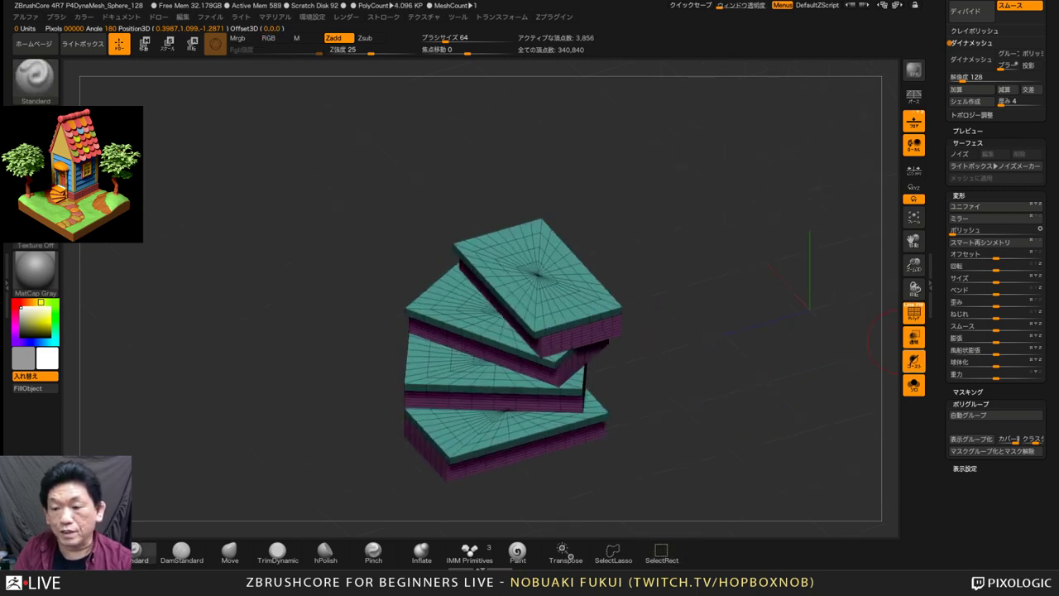
{"action": "left_click", "coordinate": [913, 384]}
{"action": "left_click_drag", "start_coordinate": [778, 496], "coordinate": [659, 419]}
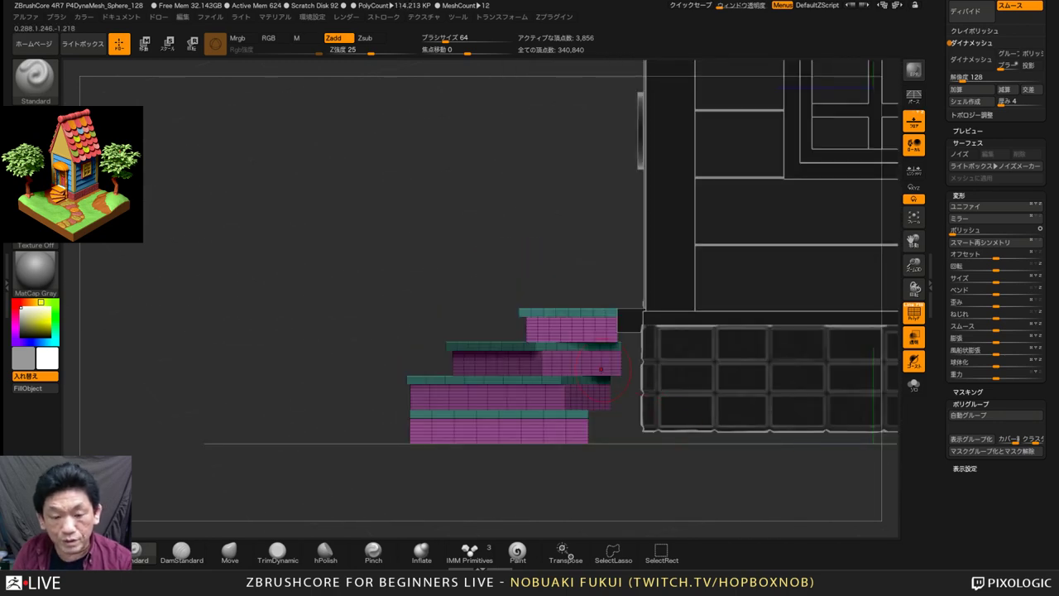
{"action": "key", "text": "w"}
{"action": "left_click", "coordinate": [573, 281]}
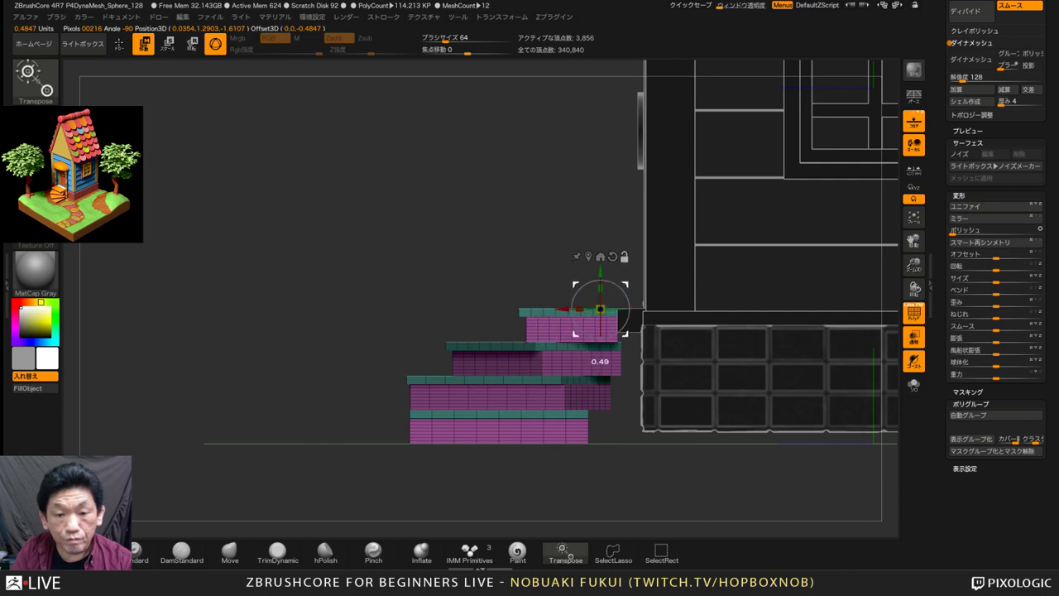
{"action": "left_click_drag", "start_coordinate": [600, 289], "coordinate": [599, 298]}
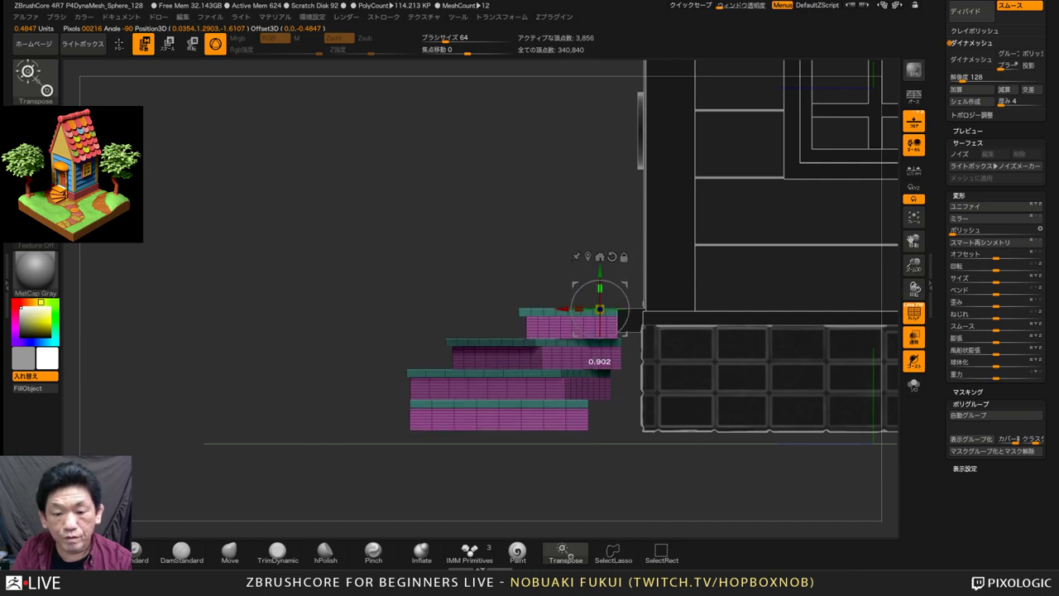
Turn off transparency and the polyframe display, and check the curved staircase against the whole house
{"action": "left_click_drag", "start_coordinate": [587, 439], "coordinate": [533, 486]}
{"action": "left_click", "coordinate": [914, 336]}
{"action": "mouse_move", "coordinate": [778, 438]}
{"action": "left_mouse_down"}
{"action": "mouse_move", "coordinate": [772, 364]}
{"action": "mouse_move", "coordinate": [787, 436]}
{"action": "left_mouse_up"}
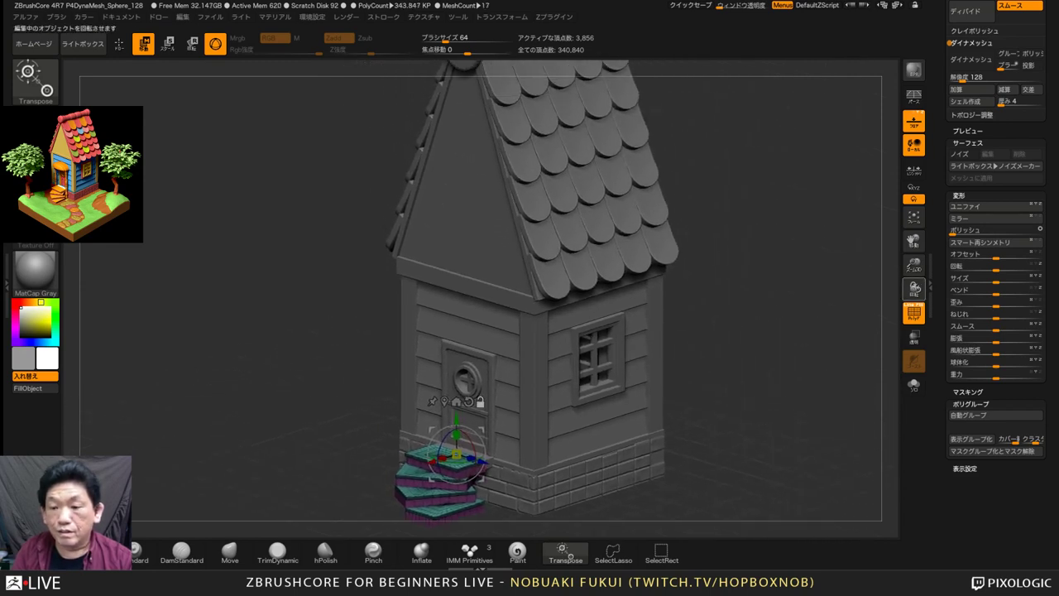
{"action": "left_click", "coordinate": [913, 313]}
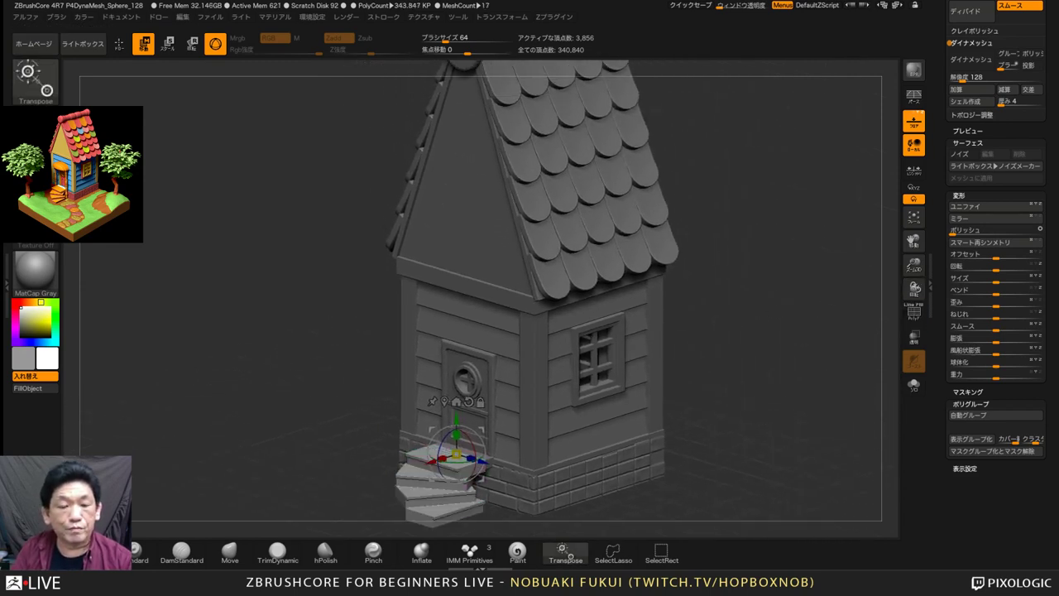
{"action": "left_click_drag", "start_coordinate": [774, 373], "coordinate": [772, 302]}
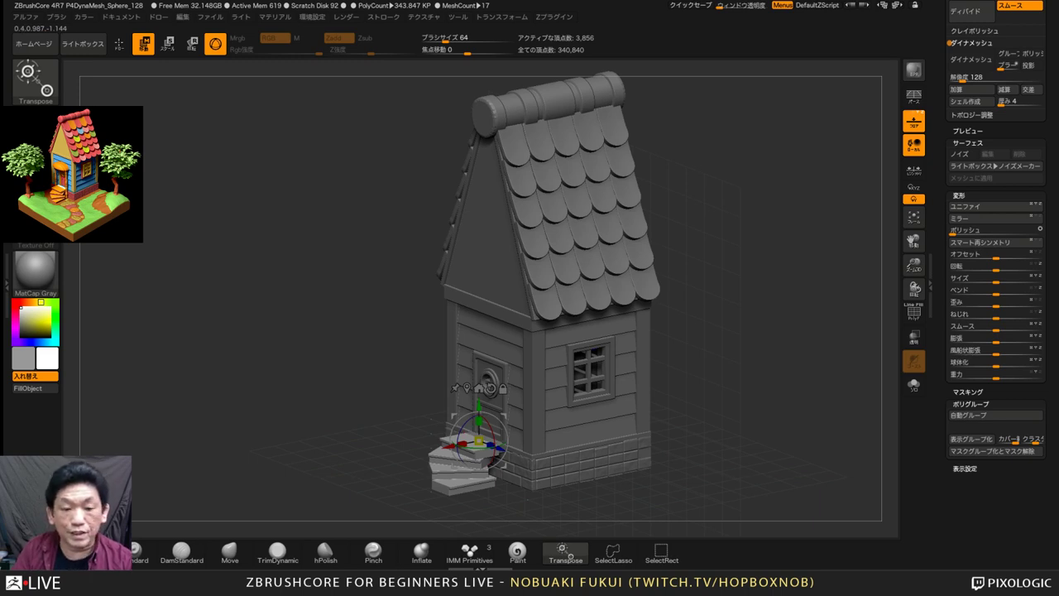
{"action": "left_click_drag", "start_coordinate": [770, 331], "coordinate": [787, 352]}
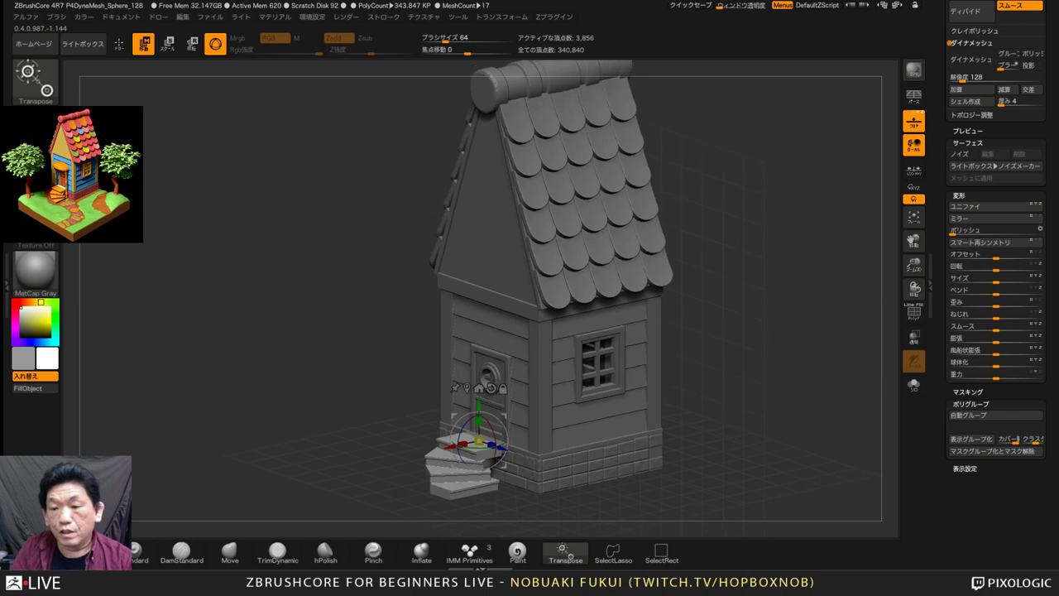
Switch the active tool from the staircase to the Sphereinder3D primitive and inspect its rounded caps
{"action": "scroll", "coordinate": [996, 289], "scroll_direction": "up", "scroll_amount": 10}
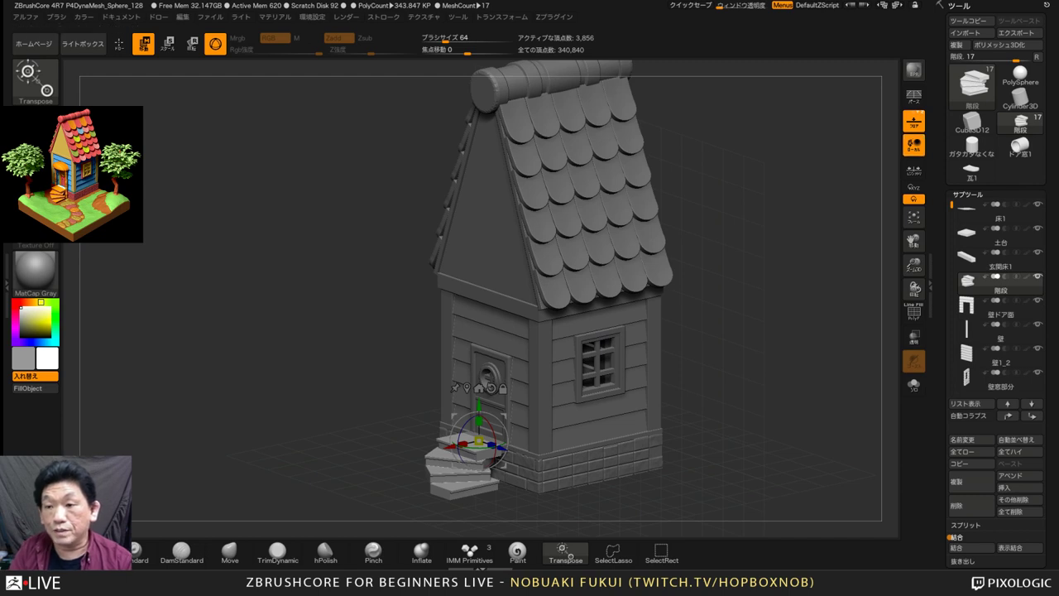
{"action": "left_click", "coordinate": [972, 84]}
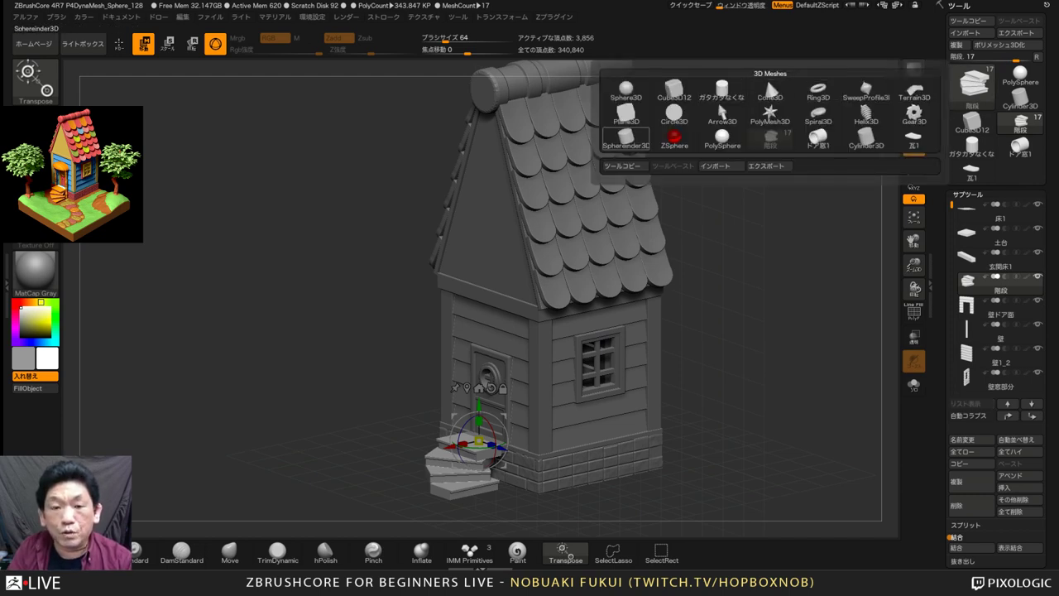
{"action": "mouse_move", "coordinate": [626, 139]}
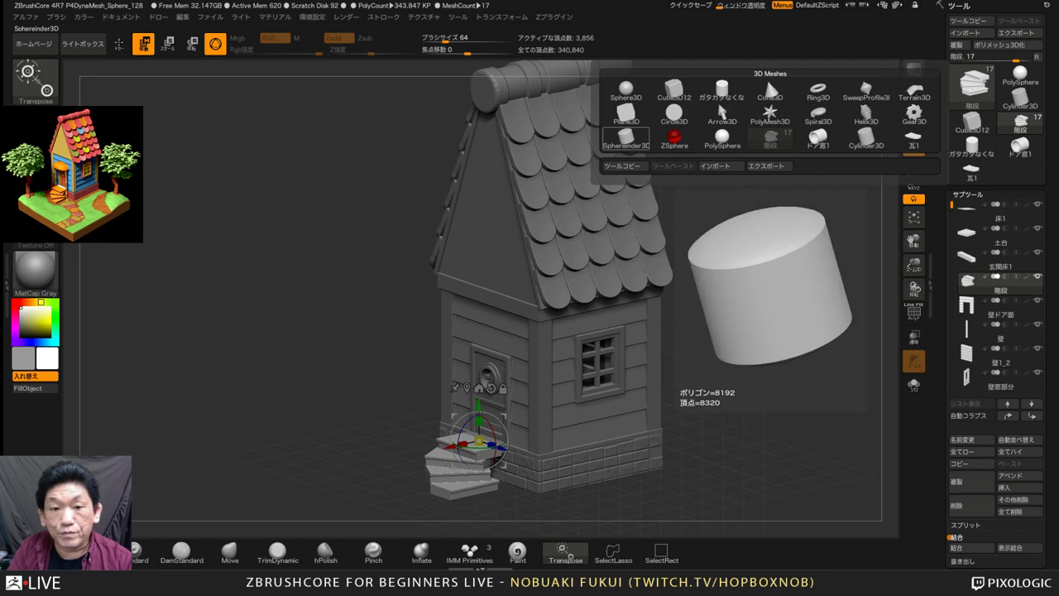
{"action": "left_click", "coordinate": [626, 137]}
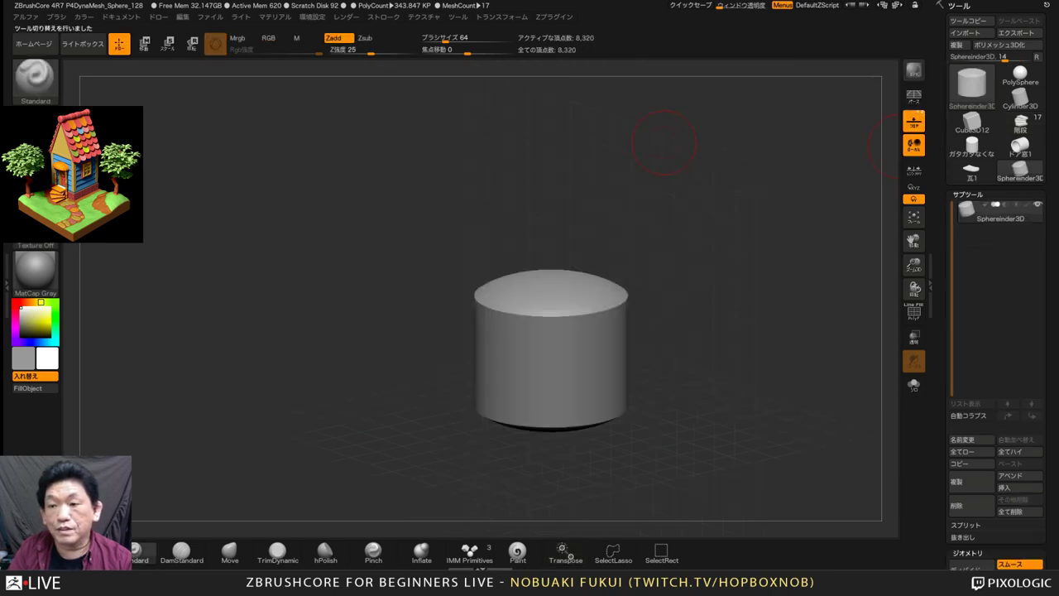
{"action": "left_click_drag", "start_coordinate": [757, 243], "coordinate": [751, 217], "text": "shift"}
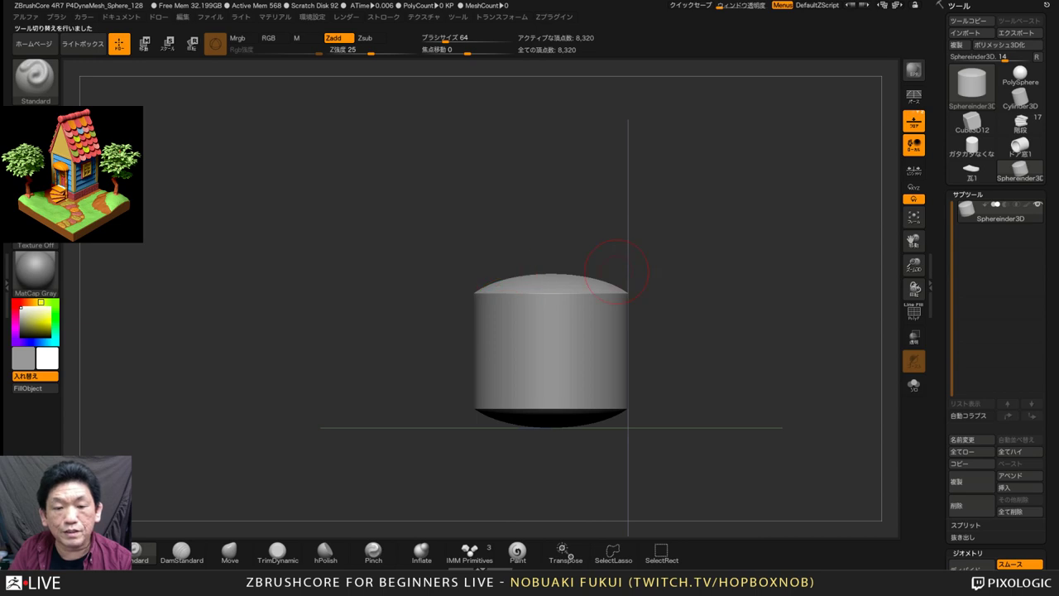
{"action": "mouse_move", "coordinate": [714, 290]}
{"action": "left_mouse_down"}
{"action": "mouse_move", "coordinate": [740, 333]}
{"action": "mouse_move", "coordinate": [885, 331]}
{"action": "left_mouse_up"}
Set the Sphereinder3D primitive's initialize orientation to Z alignment
{"action": "left_click_drag", "start_coordinate": [1051, 553], "coordinate": [1051, 28]}
{"action": "mouse_move", "coordinate": [860, 296]}
{"action": "left_mouse_down", "text": "alt"}
{"action": "mouse_move", "coordinate": [849, 333]}
{"action": "mouse_move", "coordinate": [842, 297]}
{"action": "left_mouse_up", "text": "alt"}
{"action": "left_click", "coordinate": [974, 290]}
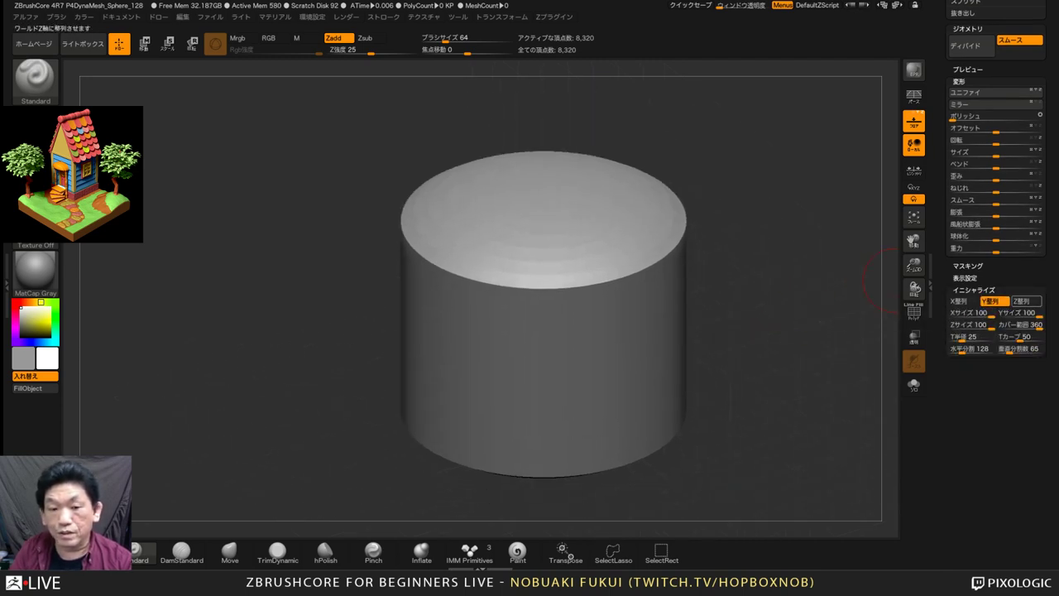
{"action": "left_click", "coordinate": [1021, 300]}
{"action": "mouse_move", "coordinate": [836, 283]}
{"action": "left_mouse_down"}
{"action": "mouse_move", "coordinate": [872, 263]}
{"action": "mouse_move", "coordinate": [862, 263]}
{"action": "left_mouse_up"}
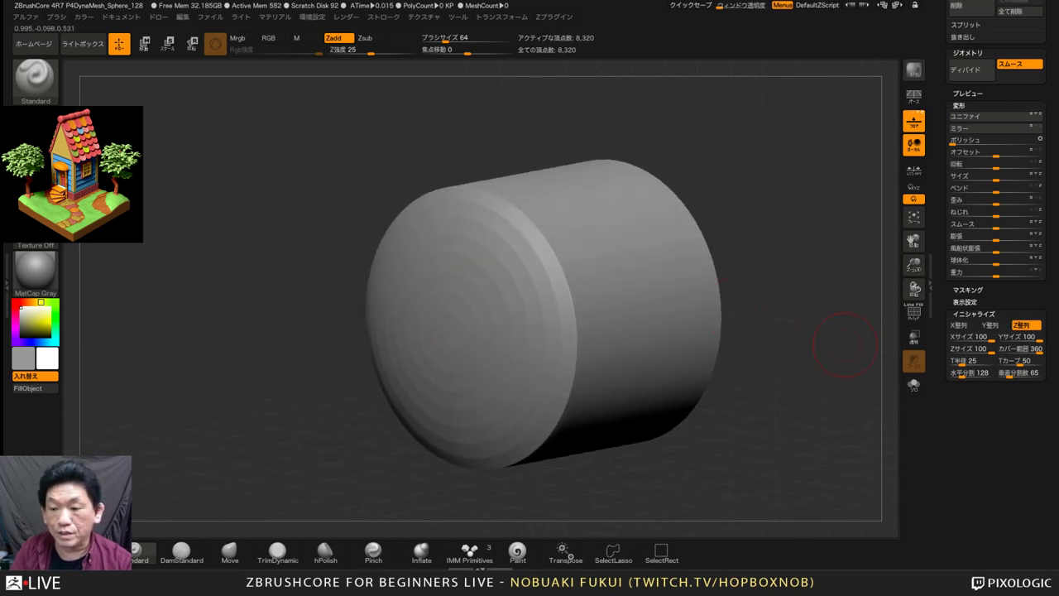
Compare the X, Y and Z alignments on the partial Sphereinder3D, return it to Z, and set its coverage range to 180
{"action": "left_click_drag", "start_coordinate": [1041, 348], "coordinate": [1022, 348]}
{"action": "left_click", "coordinate": [958, 325]}
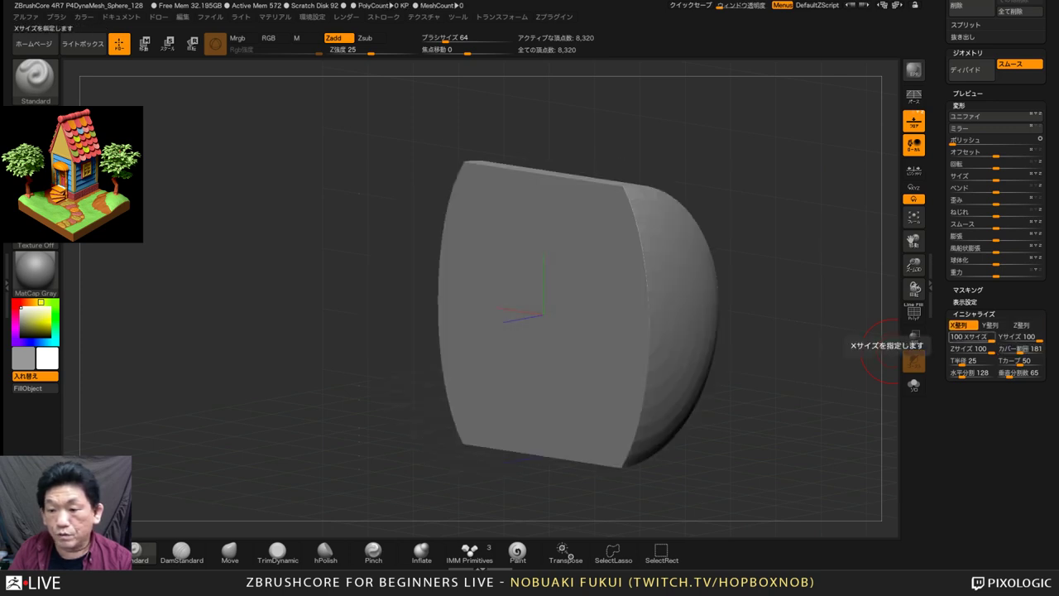
{"action": "left_click", "coordinate": [989, 325]}
{"action": "left_click", "coordinate": [1021, 325]}
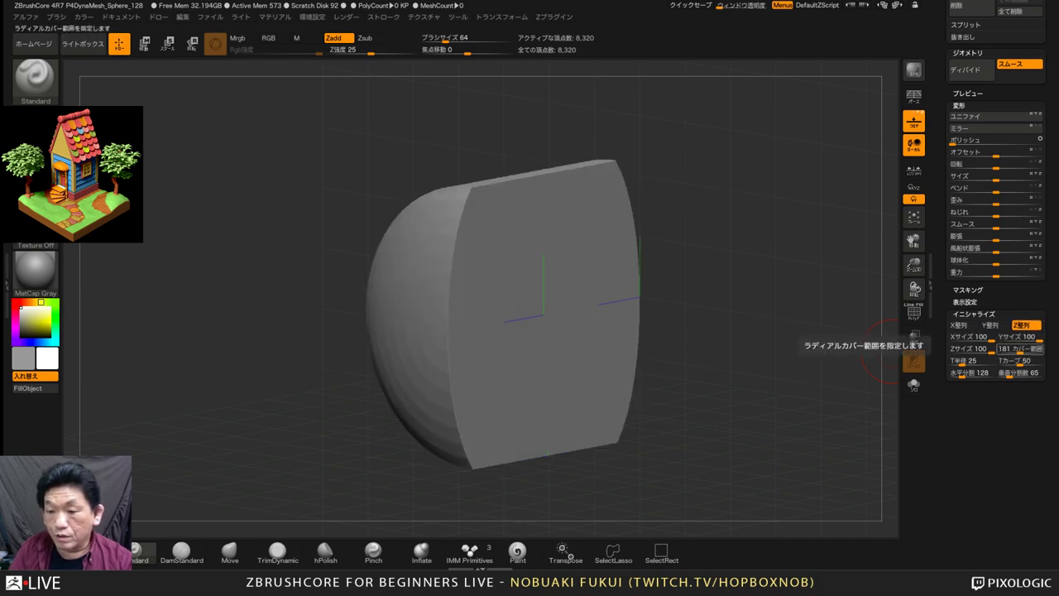
{"action": "left_click_drag", "start_coordinate": [1019, 349], "coordinate": [1022, 348]}
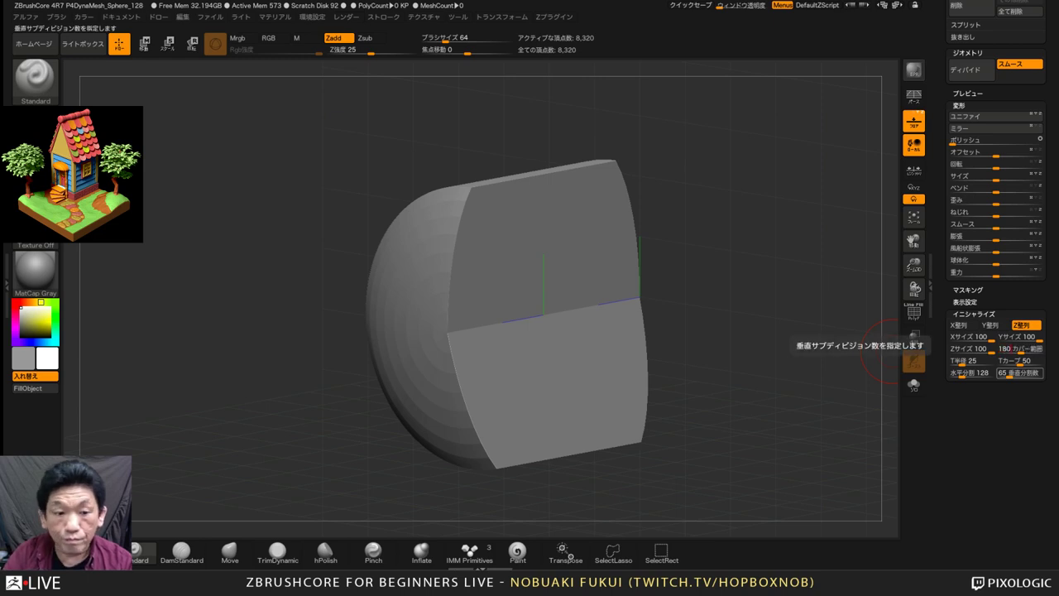
Enable free XYZ view rotation and raise the half Sphereinder3D's T curve to 97
{"action": "mouse_move", "coordinate": [769, 218]}
{"action": "left_mouse_down"}
{"action": "mouse_move", "coordinate": [749, 313]}
{"action": "mouse_move", "coordinate": [707, 264]}
{"action": "mouse_move", "coordinate": [685, 273]}
{"action": "mouse_move", "coordinate": [728, 248]}
{"action": "left_mouse_up"}
{"action": "left_click", "coordinate": [913, 188]}
{"action": "left_click_drag", "start_coordinate": [795, 249], "coordinate": [740, 339]}
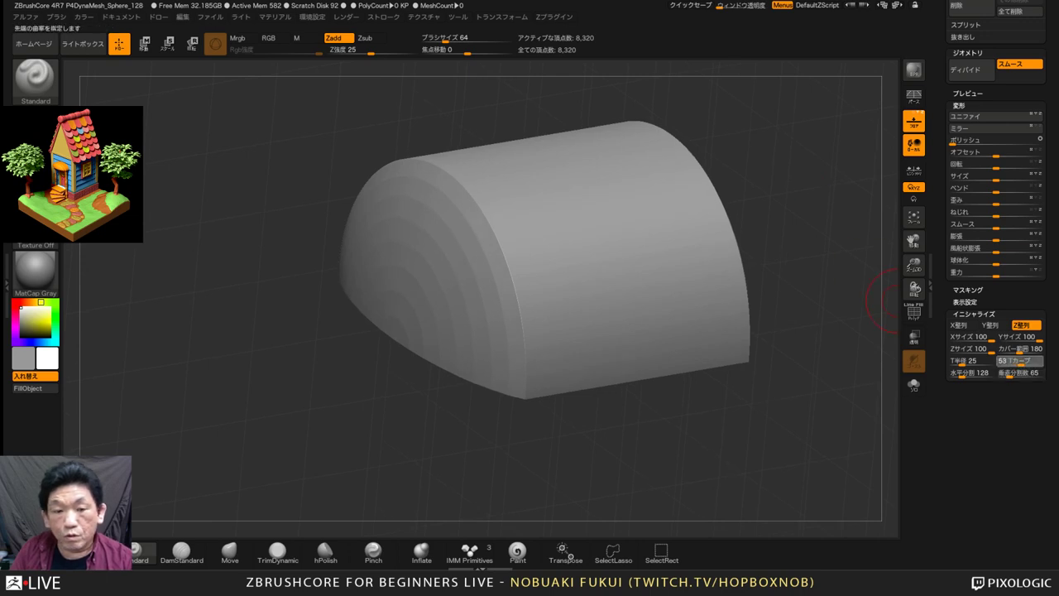
{"action": "left_click_drag", "start_coordinate": [1001, 362], "coordinate": [1040, 362]}
{"action": "left_click_drag", "start_coordinate": [827, 364], "coordinate": [757, 339]}
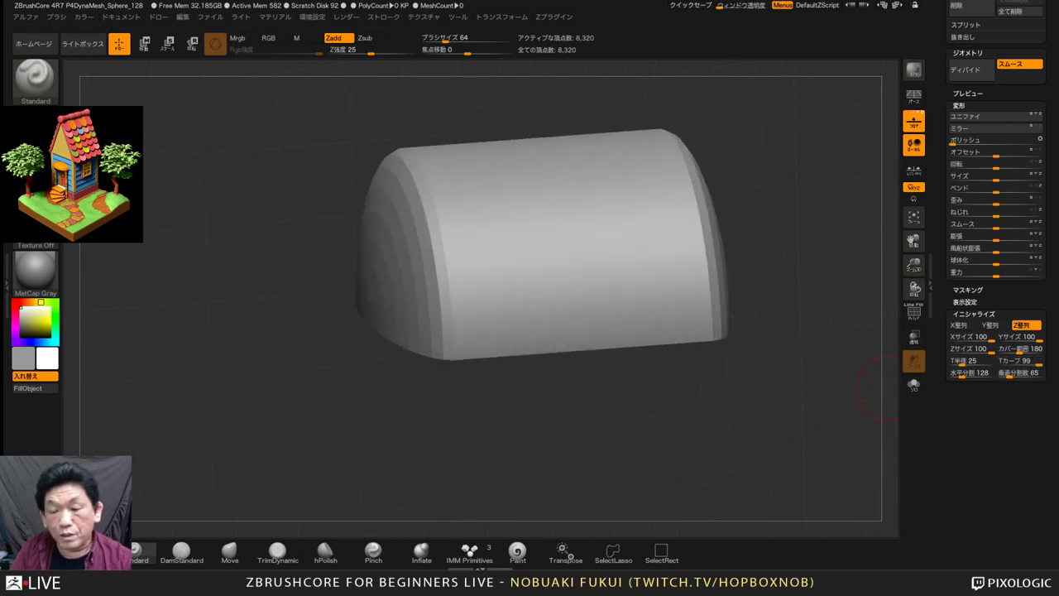
{"action": "mouse_move", "coordinate": [1040, 362]}
{"action": "left_mouse_down"}
{"action": "mouse_move", "coordinate": [1003, 362]}
{"action": "mouse_move", "coordinate": [1039, 362]}
{"action": "left_mouse_up"}
Set the half Sphereinder3D's T radius to 37 for more rounded ends
{"action": "left_click_drag", "start_coordinate": [961, 361], "coordinate": [961, 361]}
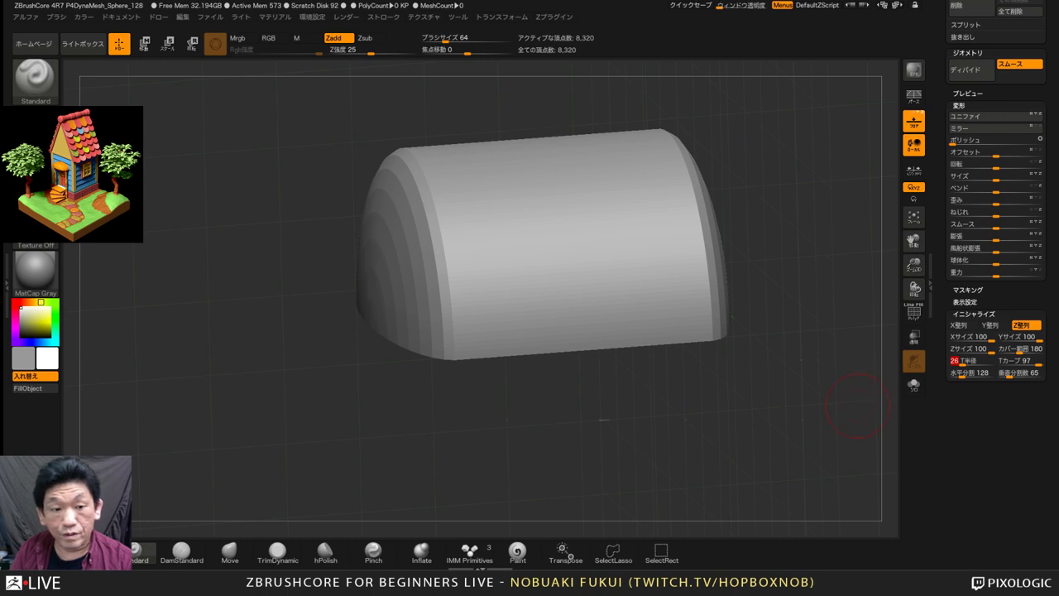
{"action": "left_click_drag", "start_coordinate": [858, 405], "coordinate": [894, 433]}
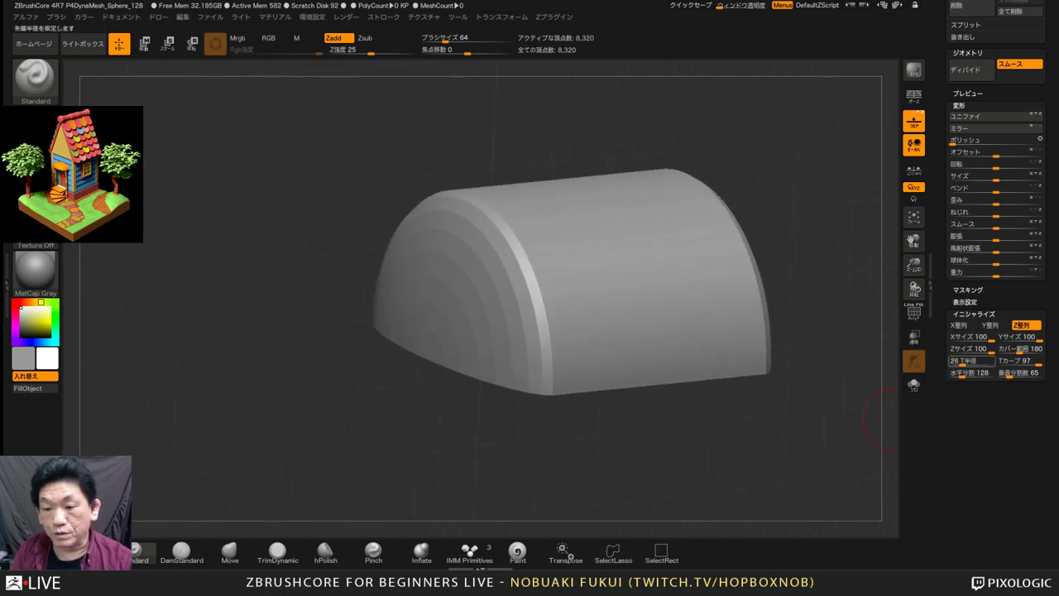
{"action": "type", "text": "37"}
{"action": "key", "text": "Return"}
Rename the Sphereinder3D primitive's subtool as ひさし
{"action": "scroll", "coordinate": [997, 248], "scroll_direction": "up", "scroll_amount": 2}
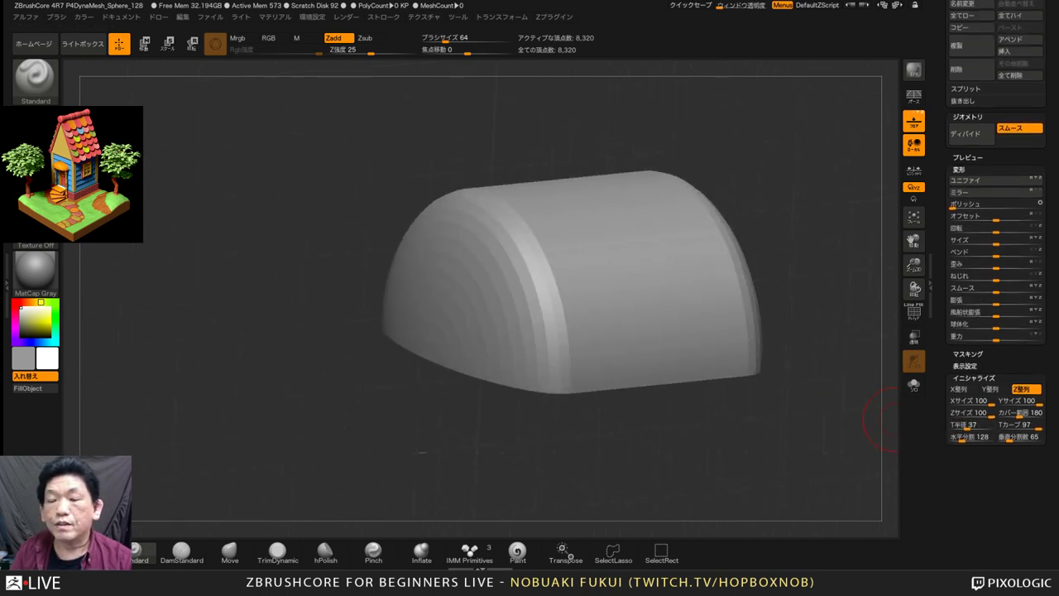
{"action": "scroll", "coordinate": [996, 331], "scroll_direction": "up", "scroll_amount": 6}
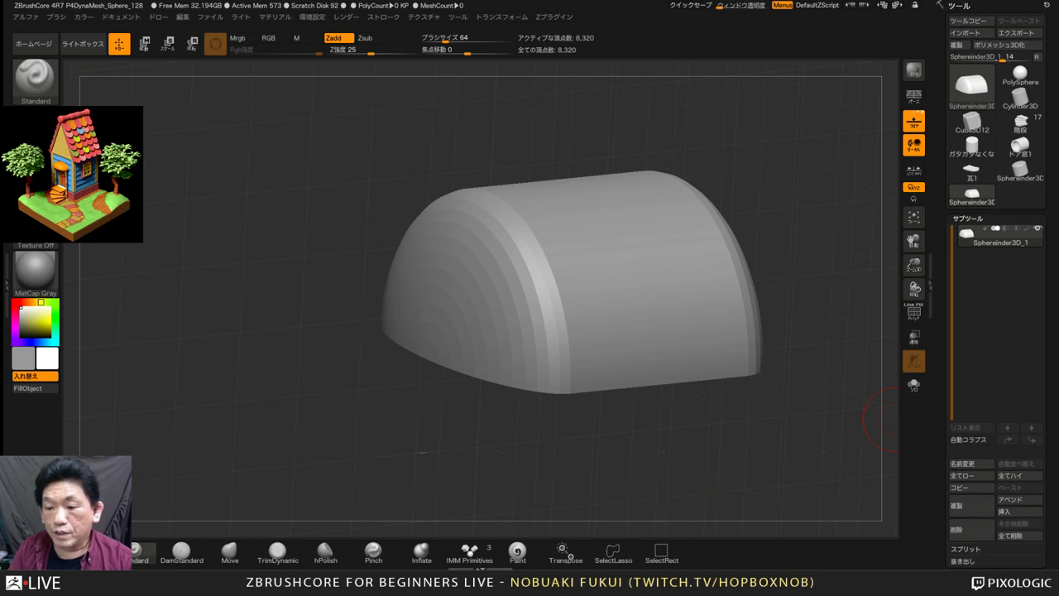
{"action": "left_click", "coordinate": [971, 463]}
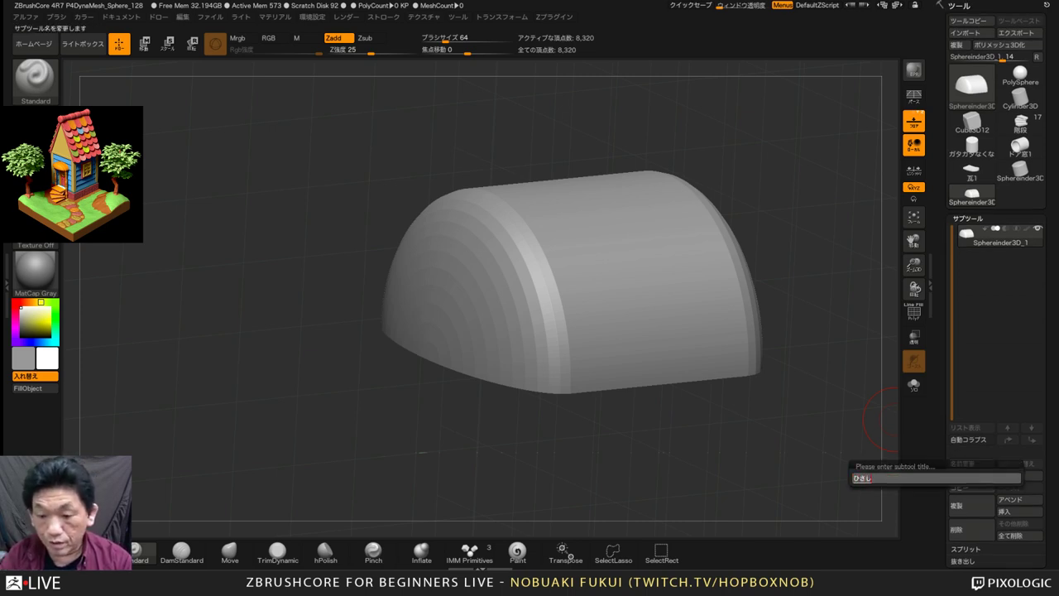
{"action": "type", "text": "ひさし"}
{"action": "key", "text": "Return"}
{"action": "key", "text": "Return"}
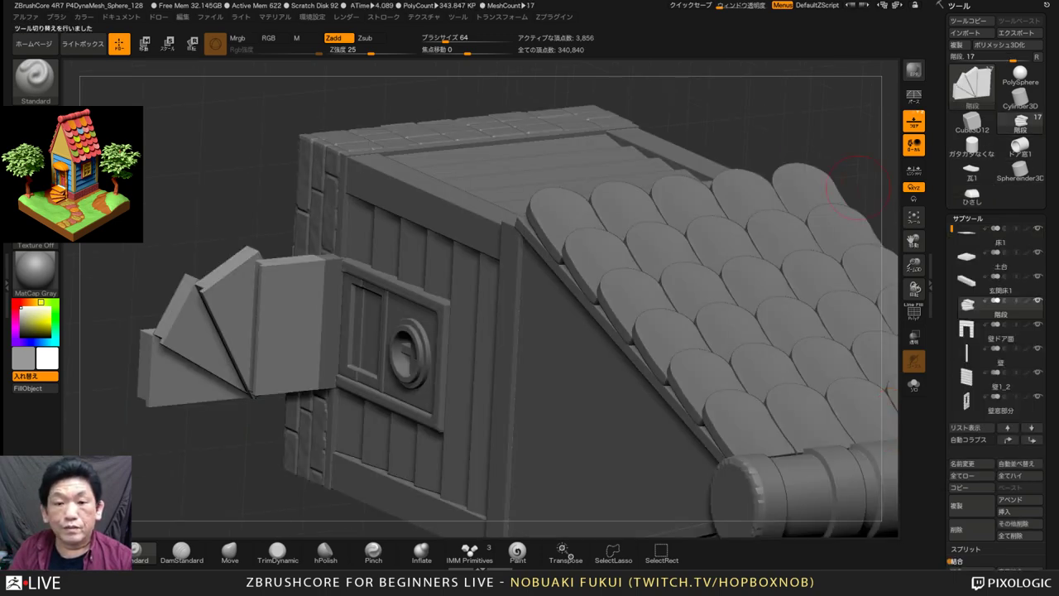
Return to the house tool and insert the ひさし primitive as a subtool below the 階段 subtool
{"action": "left_click_drag", "start_coordinate": [856, 186], "coordinate": [661, 269]}
{"action": "left_click_drag", "start_coordinate": [736, 269], "coordinate": [876, 304], "text": "alt"}
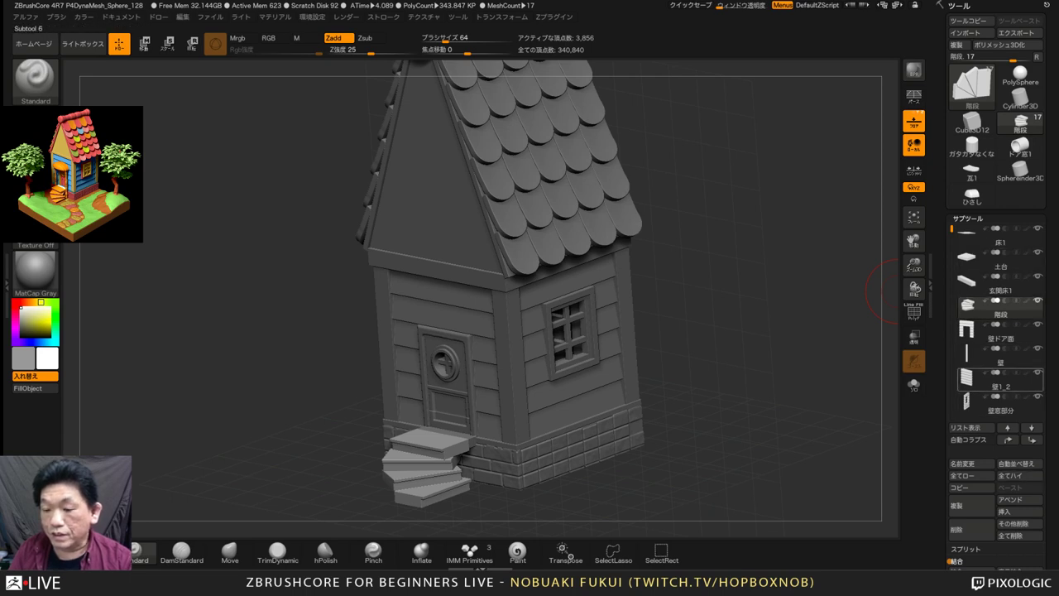
{"action": "left_click", "coordinate": [1019, 512]}
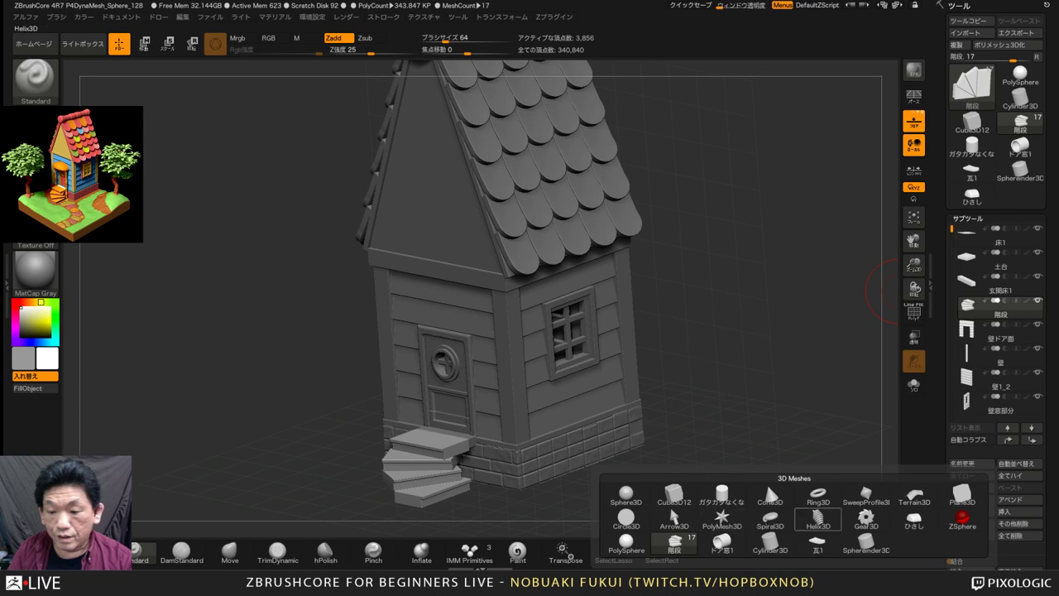
{"action": "left_click", "coordinate": [913, 519]}
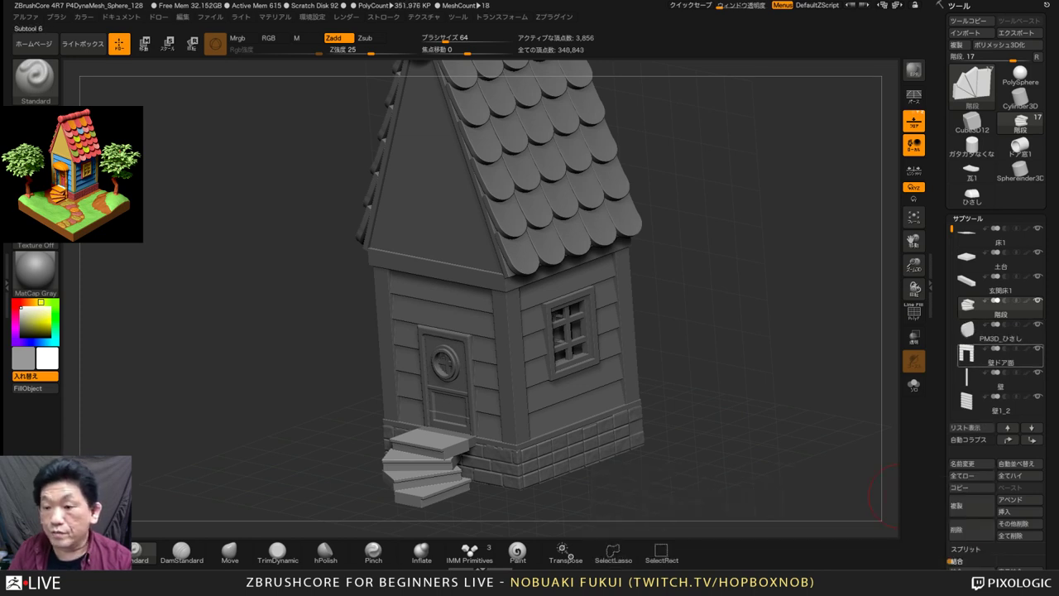
Select the inserted ひさし subtool and move it along Z out of the house to the front of the door
{"action": "left_click", "coordinate": [996, 330]}
{"action": "left_click_drag", "start_coordinate": [769, 356], "coordinate": [703, 348], "text": "shift"}
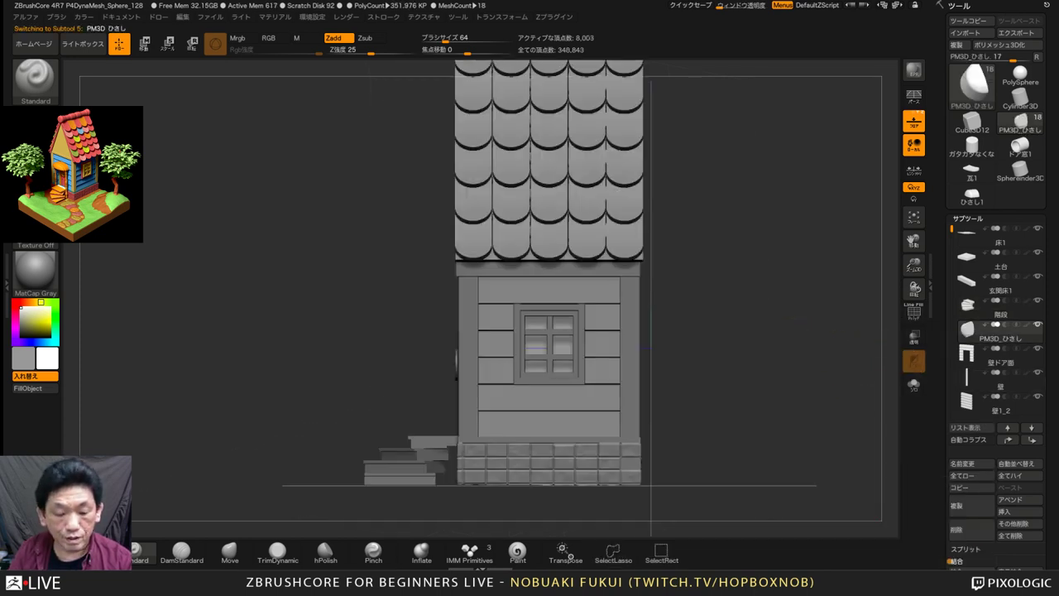
{"action": "key", "text": "w"}
{"action": "left_click_drag", "start_coordinate": [532, 343], "coordinate": [406, 347]}
{"action": "left_click_drag", "start_coordinate": [711, 347], "coordinate": [782, 368]}
{"action": "left_click_drag", "start_coordinate": [425, 344], "coordinate": [434, 376]}
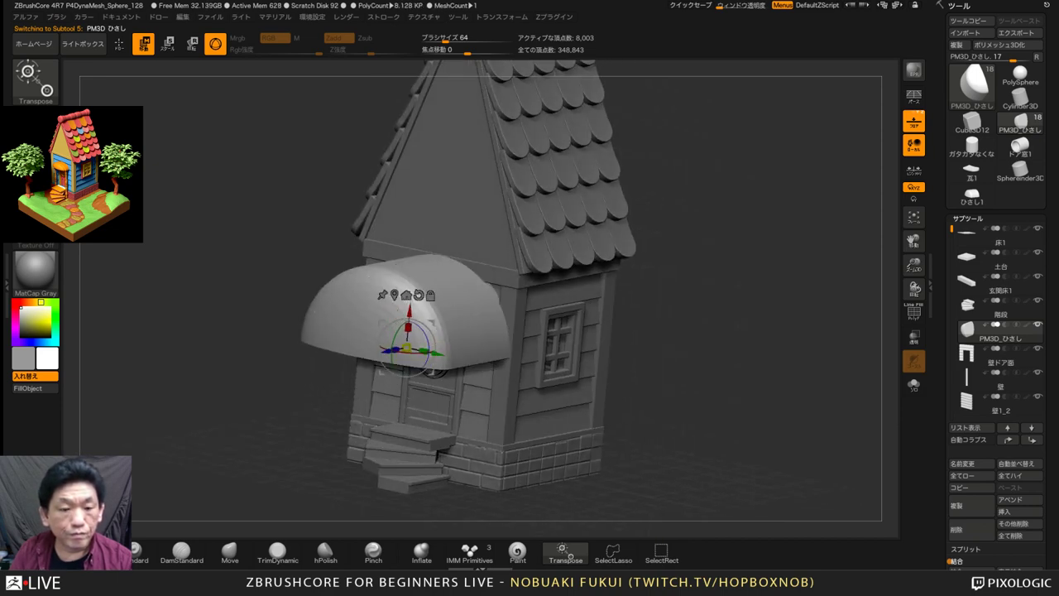
Scale the canopy down uniformly and place it clear of the front wall in side view
{"action": "left_click_drag", "start_coordinate": [711, 372], "coordinate": [654, 364], "text": "shift"}
{"action": "left_click_drag", "start_coordinate": [368, 348], "coordinate": [320, 347]}
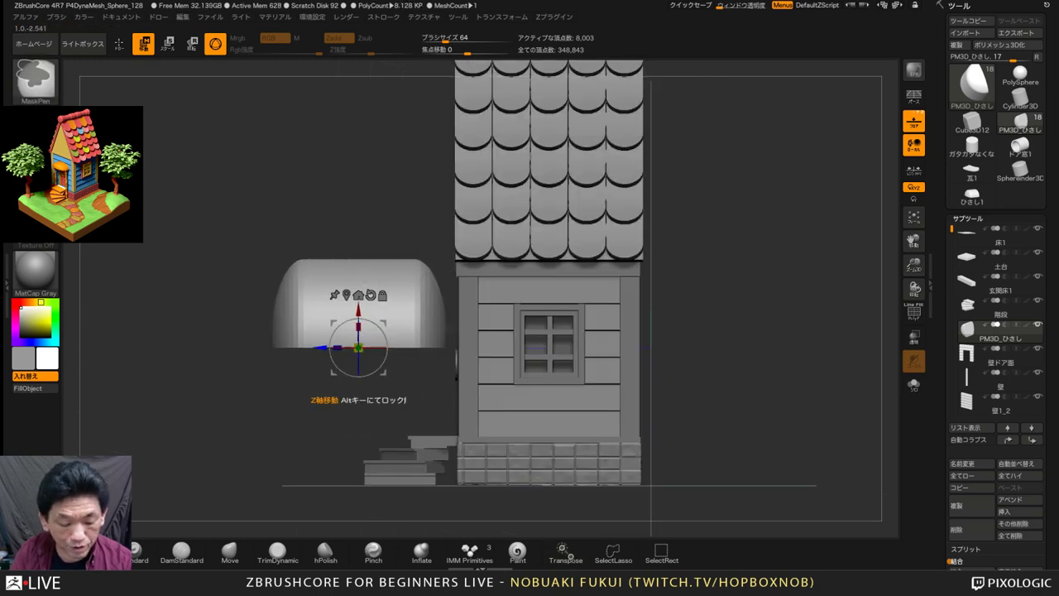
{"action": "left_click_drag", "start_coordinate": [319, 347], "coordinate": [349, 348]}
{"action": "key", "text": "ctrl+z"}
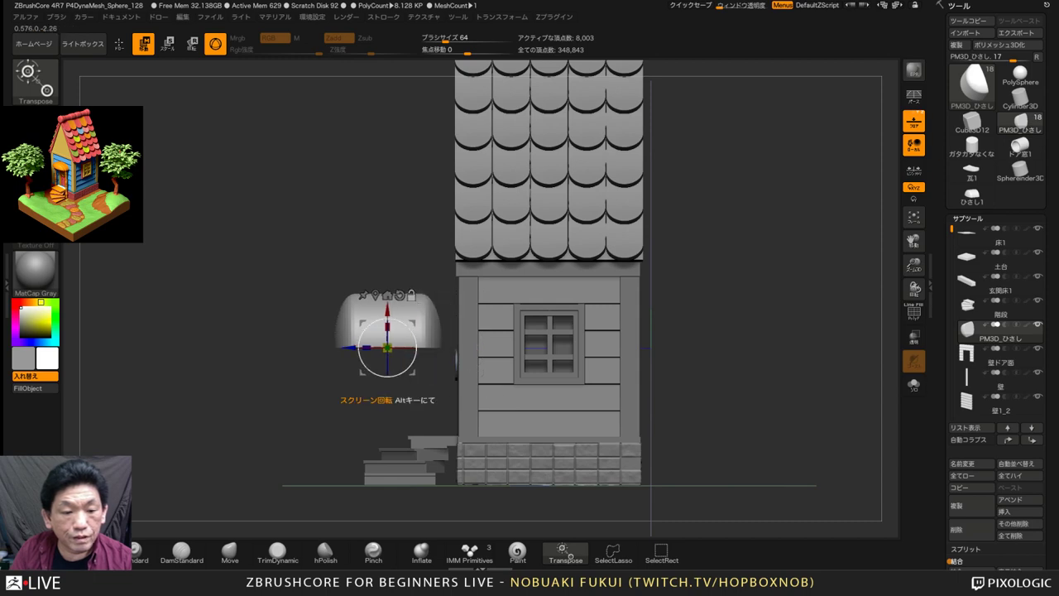
Lay a horizontal transpose line across the canopy and flatten its house-facing half into a straight vertical face
{"action": "right_click_drag", "start_coordinate": [434, 257], "coordinate": [459, 332], "text": "ctrl"}
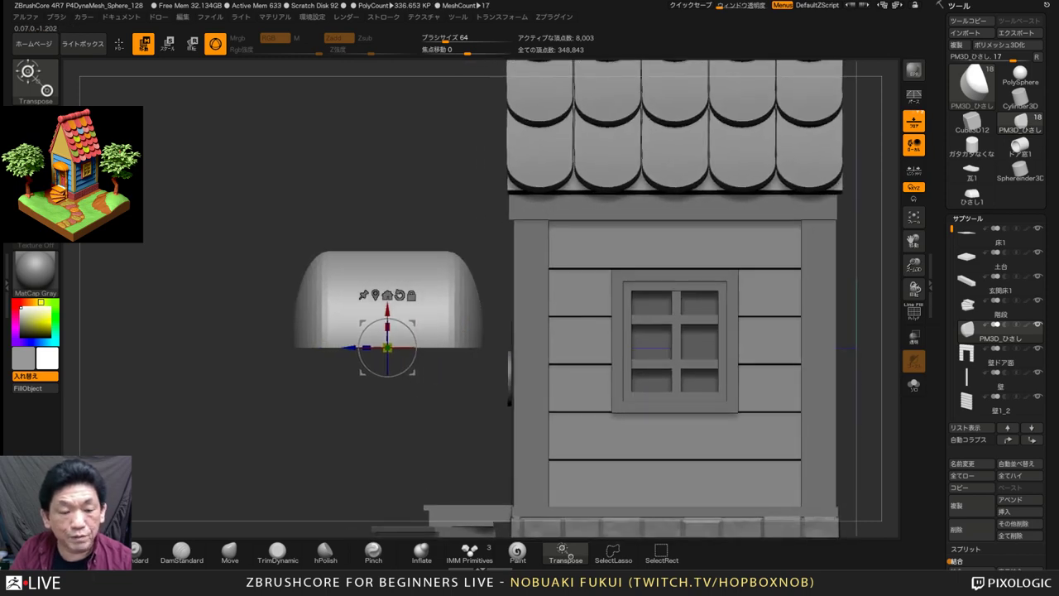
{"action": "right_click_drag", "start_coordinate": [419, 282], "coordinate": [414, 321], "text": "ctrl"}
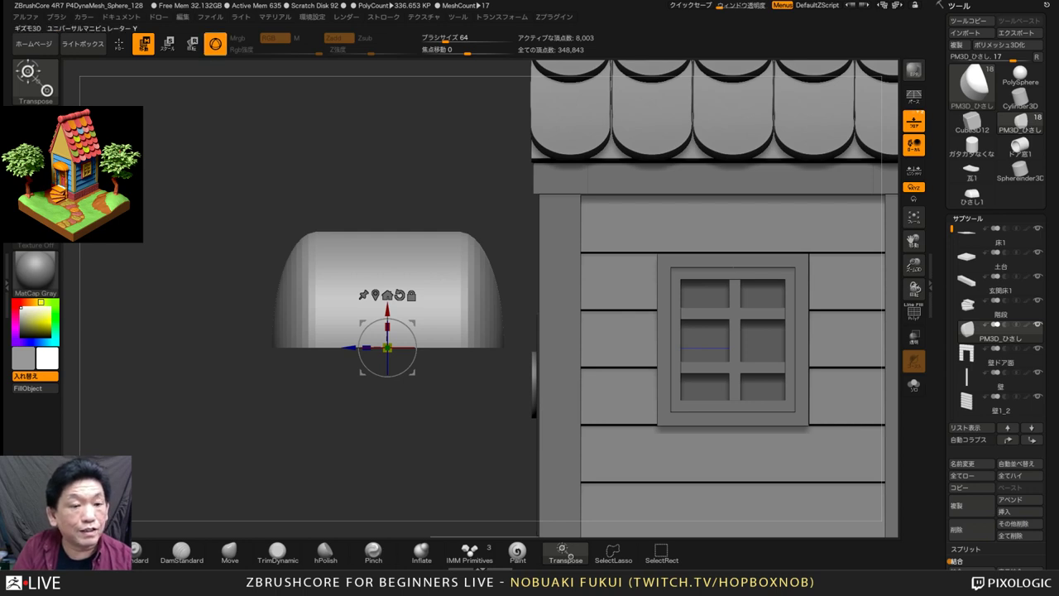
{"action": "left_click", "coordinate": [214, 44]}
{"action": "left_click_drag", "start_coordinate": [320, 311], "coordinate": [439, 310]}
{"action": "left_click", "coordinate": [215, 44]}
{"action": "left_click", "coordinate": [214, 44]}
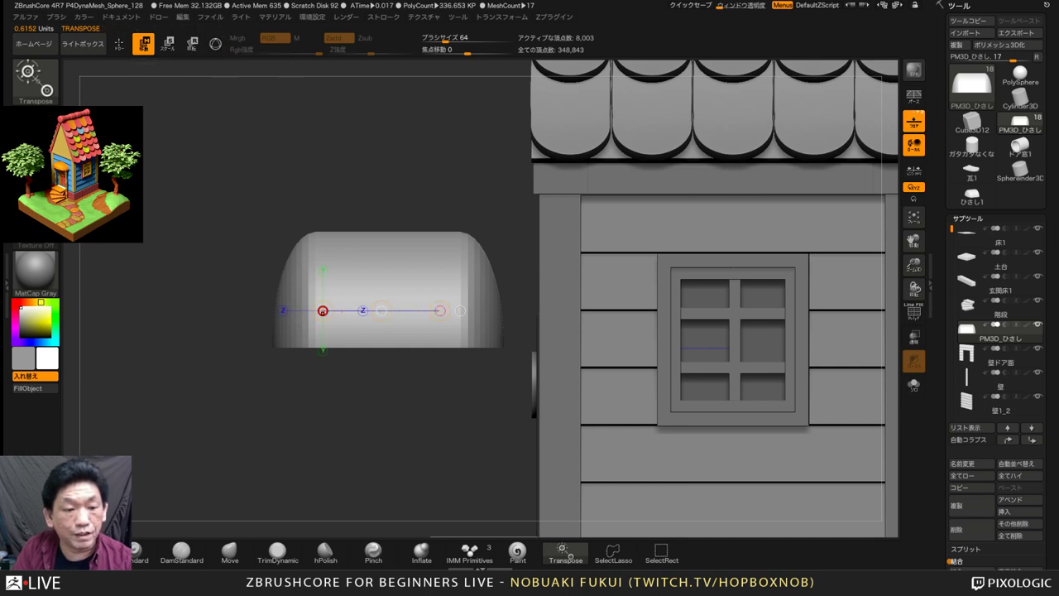
{"action": "left_click_drag", "start_coordinate": [323, 311], "coordinate": [366, 311]}
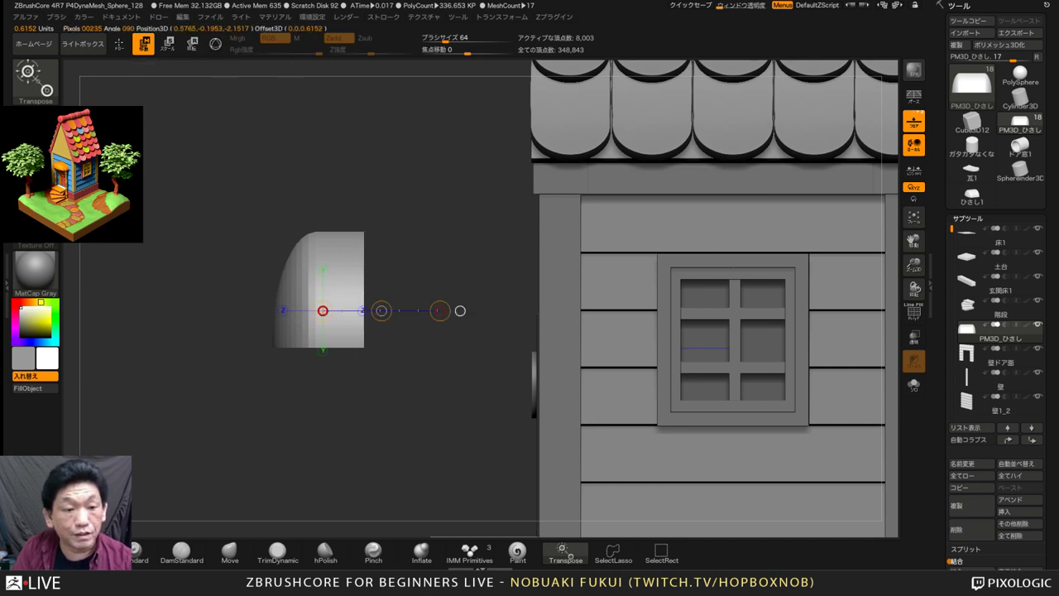
{"action": "right_click_drag", "start_coordinate": [321, 283], "coordinate": [296, 311]}
Restore the Gizmo and move the canopy back against the front wall and up above the door
{"action": "key", "text": "y"}
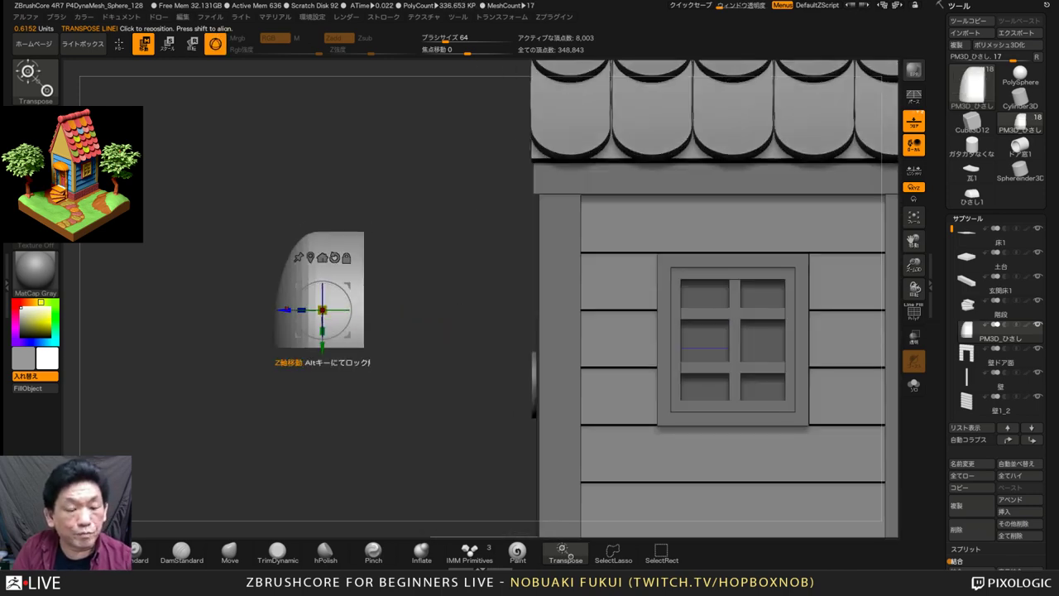
{"action": "left_click_drag", "start_coordinate": [323, 310], "coordinate": [505, 310]}
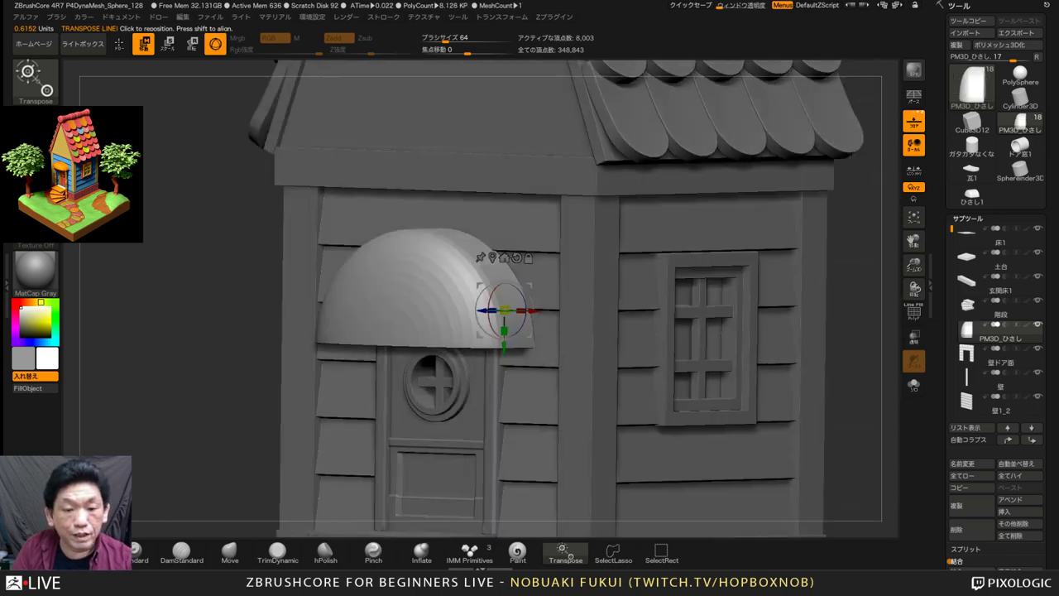
{"action": "right_click_drag", "start_coordinate": [463, 331], "coordinate": [503, 332]}
{"action": "left_click_drag", "start_coordinate": [505, 347], "coordinate": [504, 310]}
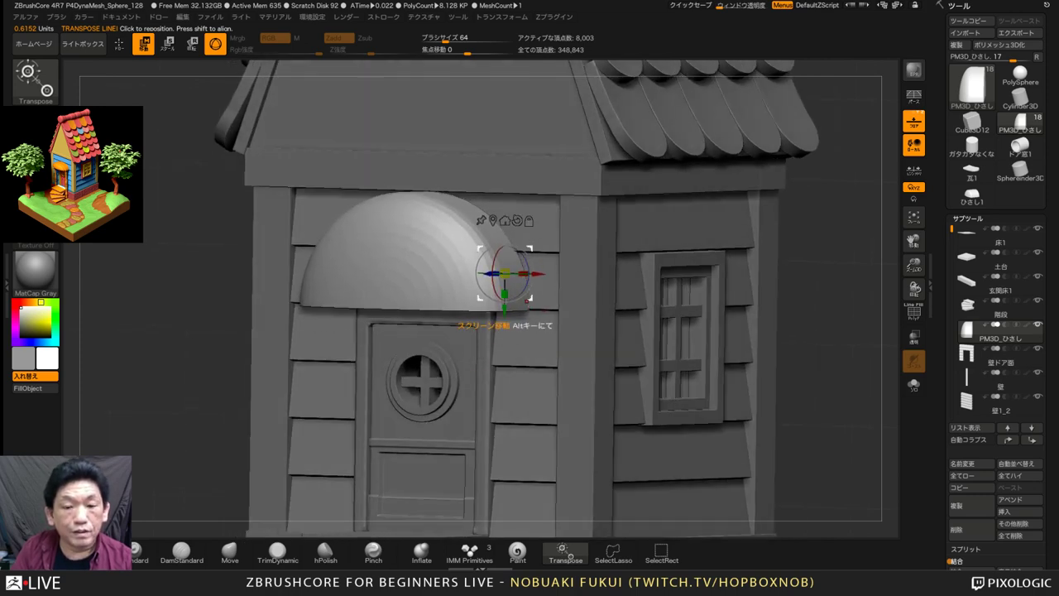
Place the canopy's pivot at its centred lower edge, reduce its height to a shallow dome, and check it on the house
{"action": "right_click_drag", "start_coordinate": [527, 308], "coordinate": [566, 309], "text": "shift"}
{"action": "left_click", "coordinate": [493, 221]}
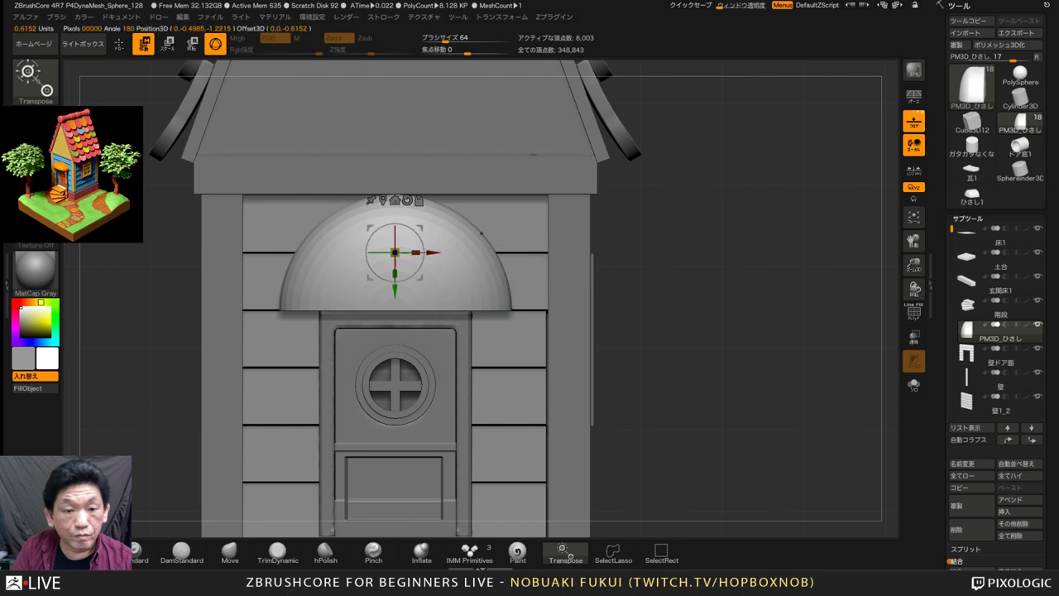
{"action": "left_click_drag", "start_coordinate": [395, 288], "coordinate": [394, 321]}
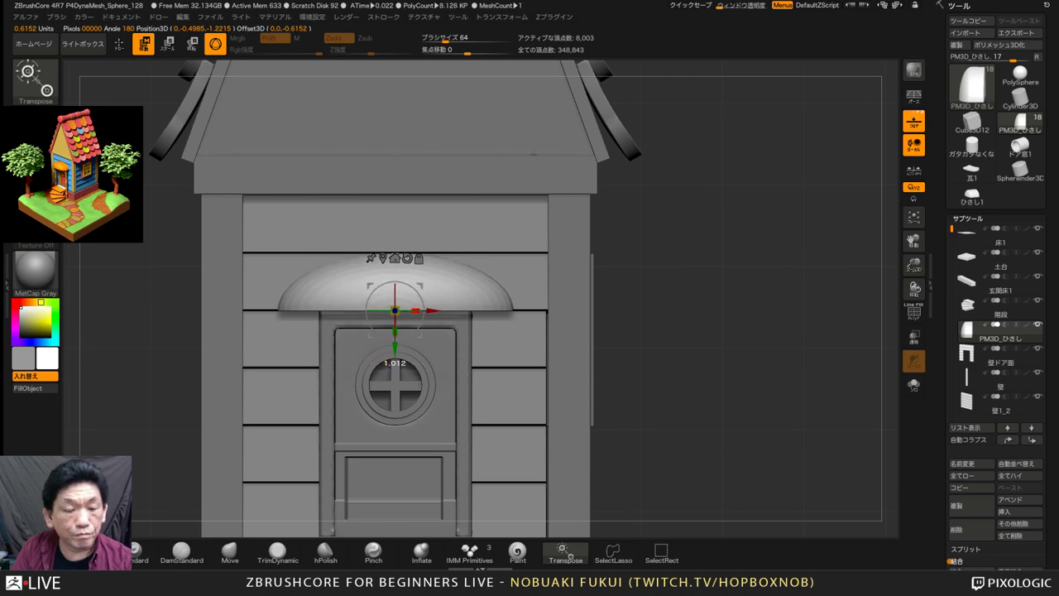
{"action": "left_click_drag", "start_coordinate": [654, 286], "coordinate": [381, 312]}
{"action": "right_click_drag", "start_coordinate": [529, 308], "coordinate": [530, 248], "text": "ctrl"}
{"action": "right_click_drag", "start_coordinate": [376, 240], "coordinate": [421, 250]}
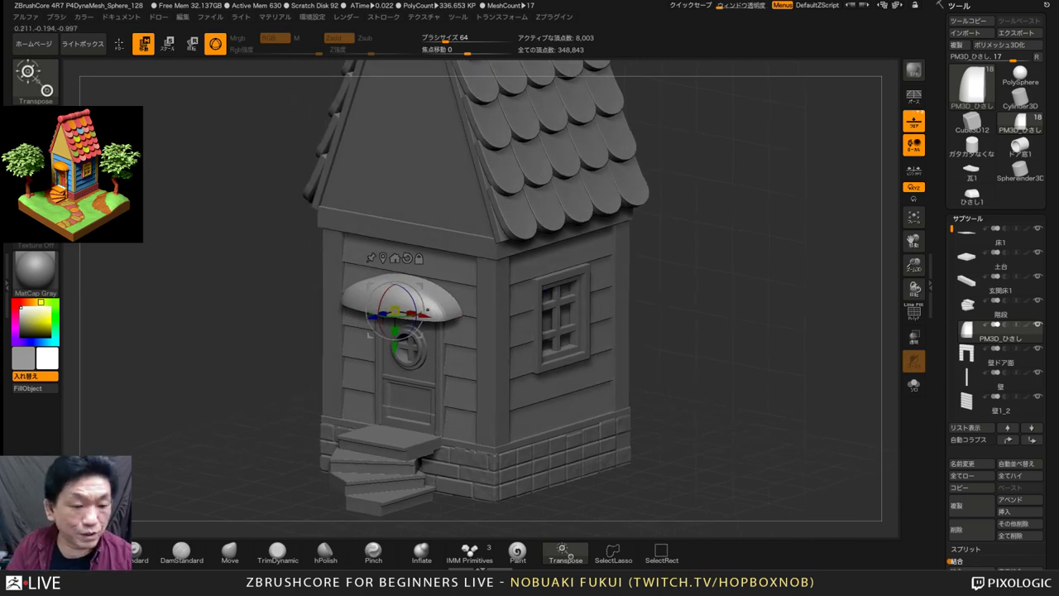
{"action": "right_click_drag", "start_coordinate": [420, 250], "coordinate": [414, 250]}
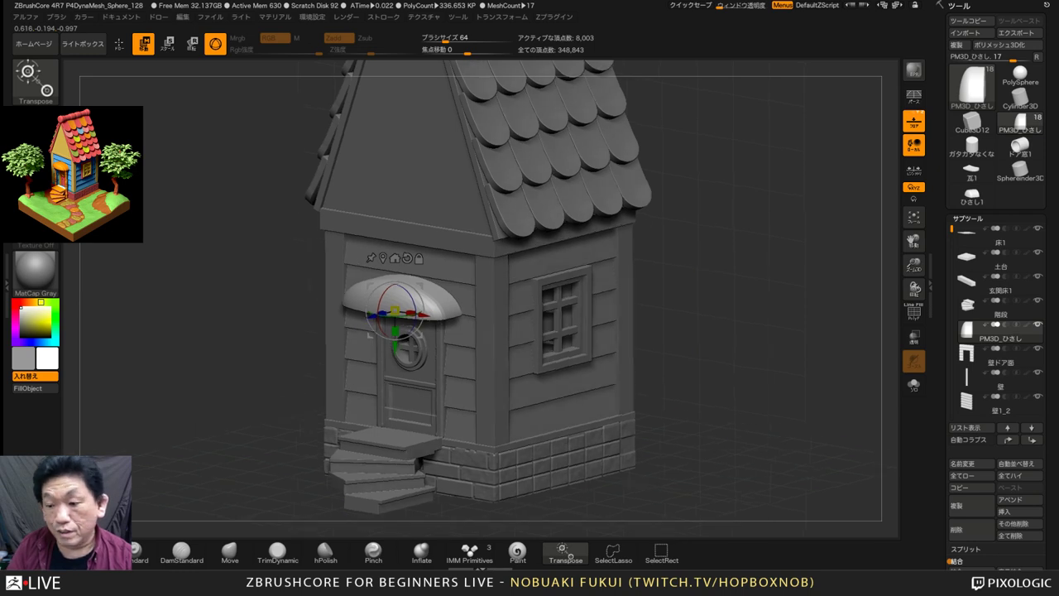
Insert the smooth-edged cylinder ガタガタなくなった円柱2 as a subtool below the canopy and select it
{"action": "left_click", "coordinate": [1019, 510]}
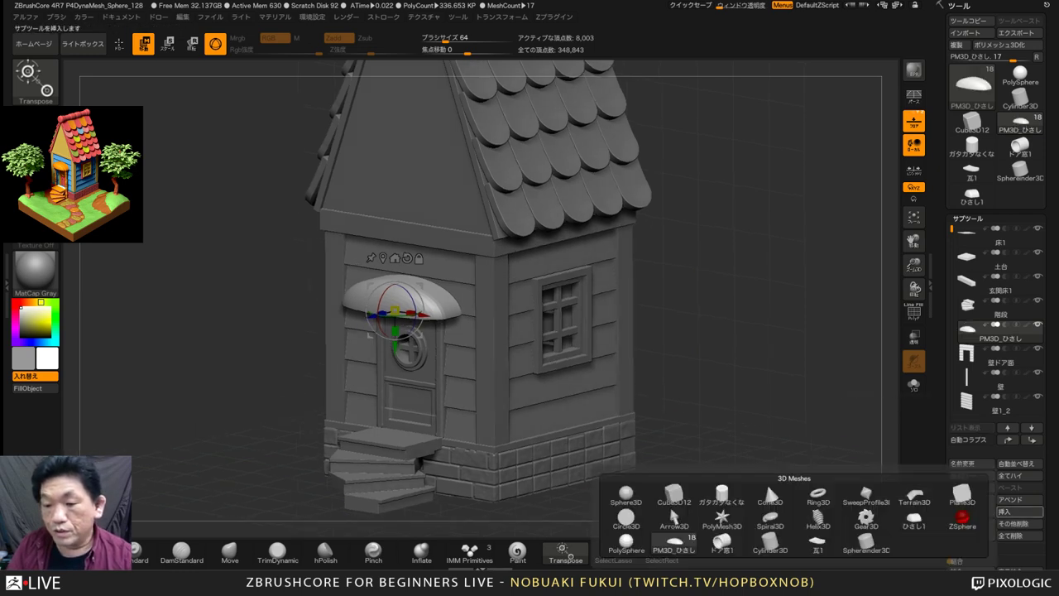
{"action": "left_click", "coordinate": [721, 494]}
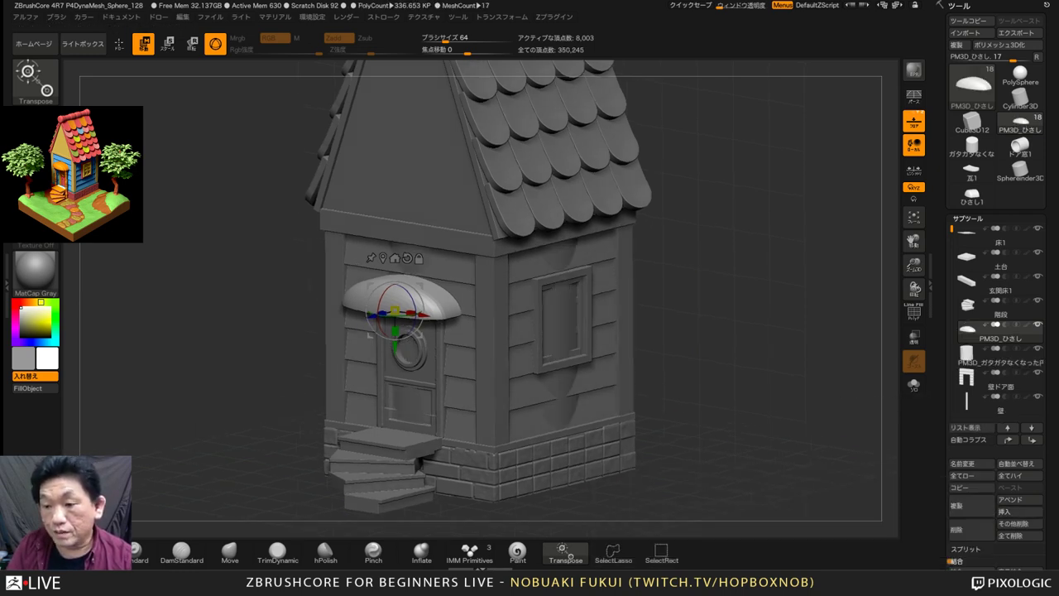
{"action": "left_click", "coordinate": [997, 357]}
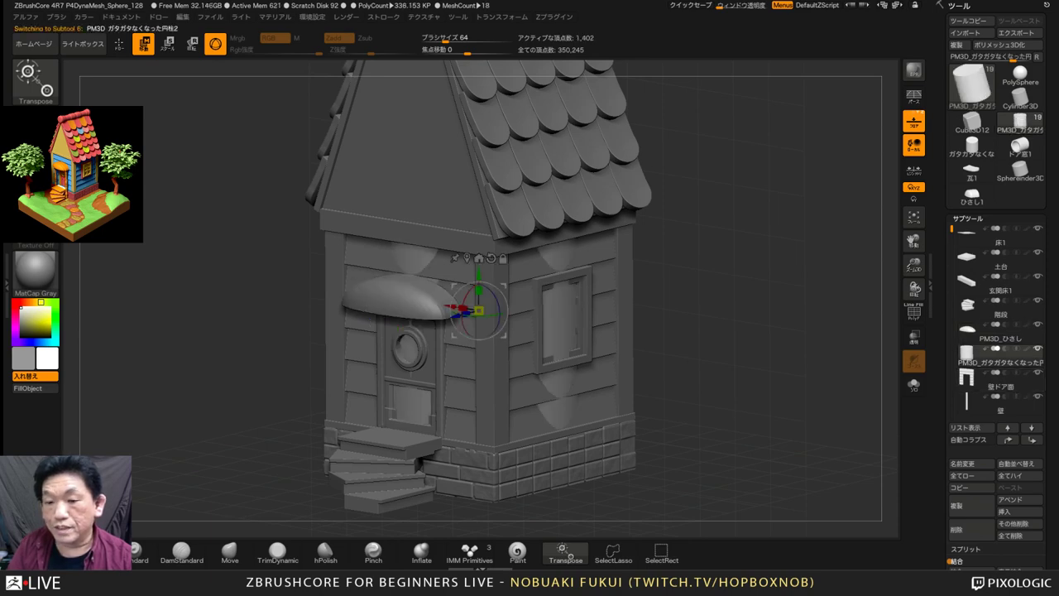
{"action": "left_click_drag", "start_coordinate": [728, 347], "coordinate": [645, 337], "text": "shift"}
{"action": "left_click_drag", "start_coordinate": [455, 335], "coordinate": [304, 430]}
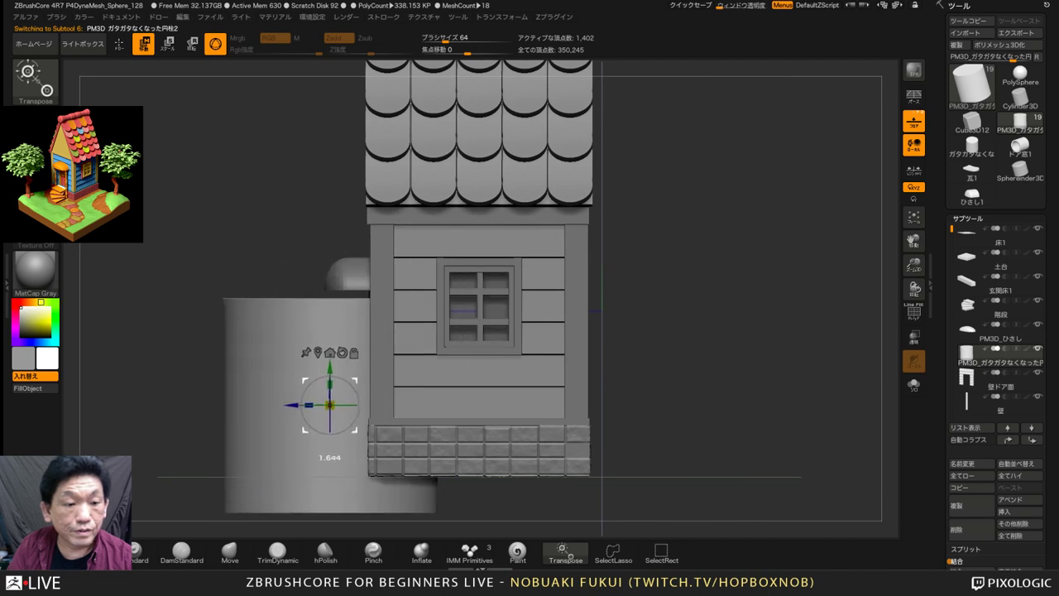
{"action": "key", "text": "ctrl+z"}
Isolate the cylinder to move its pivot to the top face, show the house again, and move the cylinder under the canopy
{"action": "left_click", "coordinate": [913, 386]}
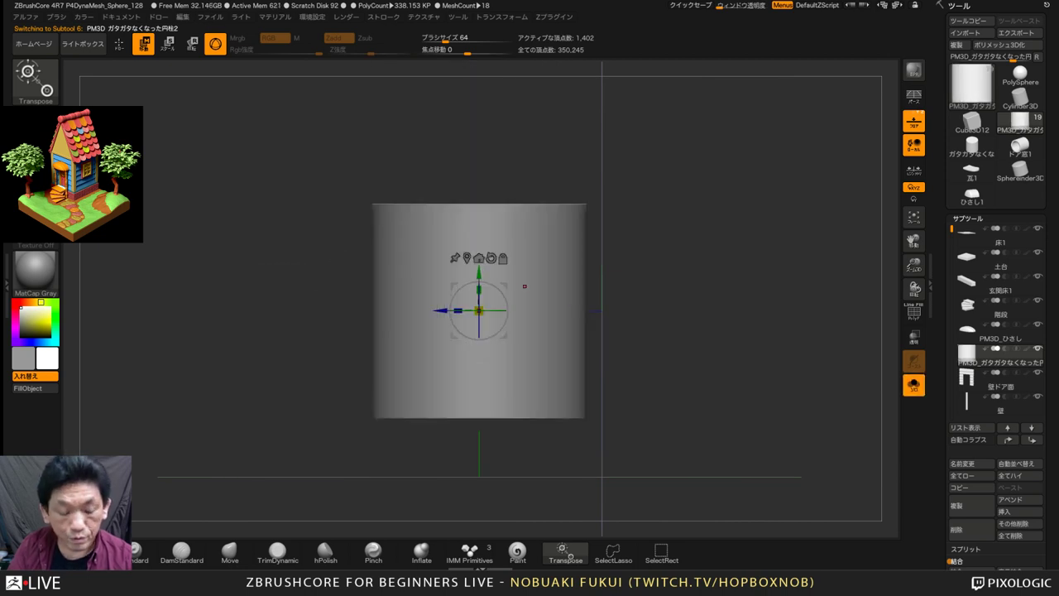
{"action": "left_click_drag", "start_coordinate": [480, 272], "coordinate": [480, 163], "text": "alt"}
{"action": "left_click_drag", "start_coordinate": [662, 331], "coordinate": [612, 327]}
{"action": "key", "text": "ctrl+shift+alt+s"}
{"action": "left_click_drag", "start_coordinate": [454, 227], "coordinate": [331, 315]}
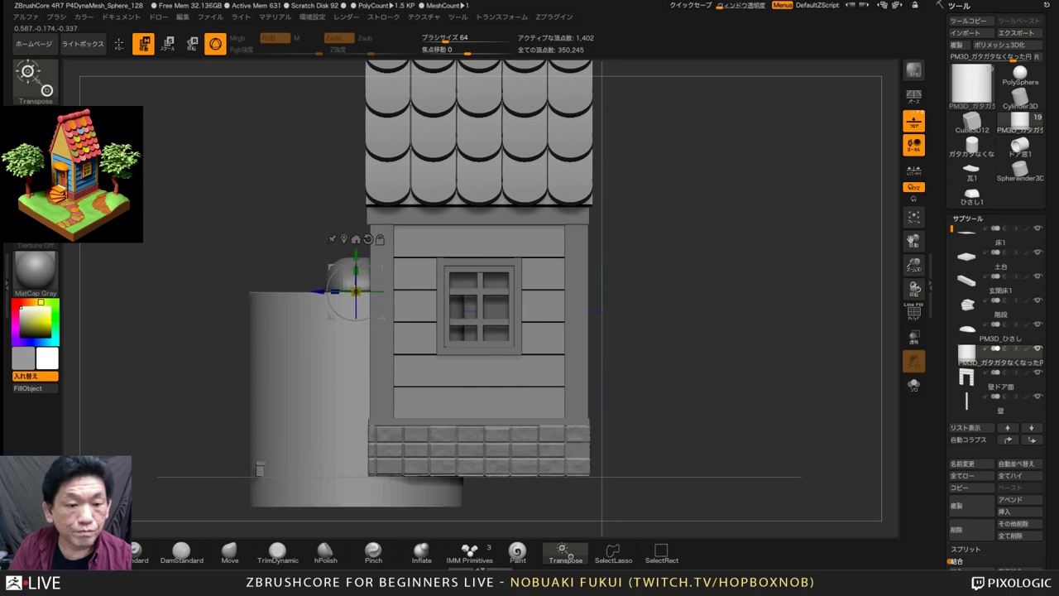
Position the cylinder under the canopy's outer edge beside the door and scale it down uniformly to pillar thickness
{"action": "left_click_drag", "start_coordinate": [646, 331], "coordinate": [728, 331], "text": "shift"}
{"action": "left_click_drag", "start_coordinate": [356, 291], "coordinate": [408, 290]}
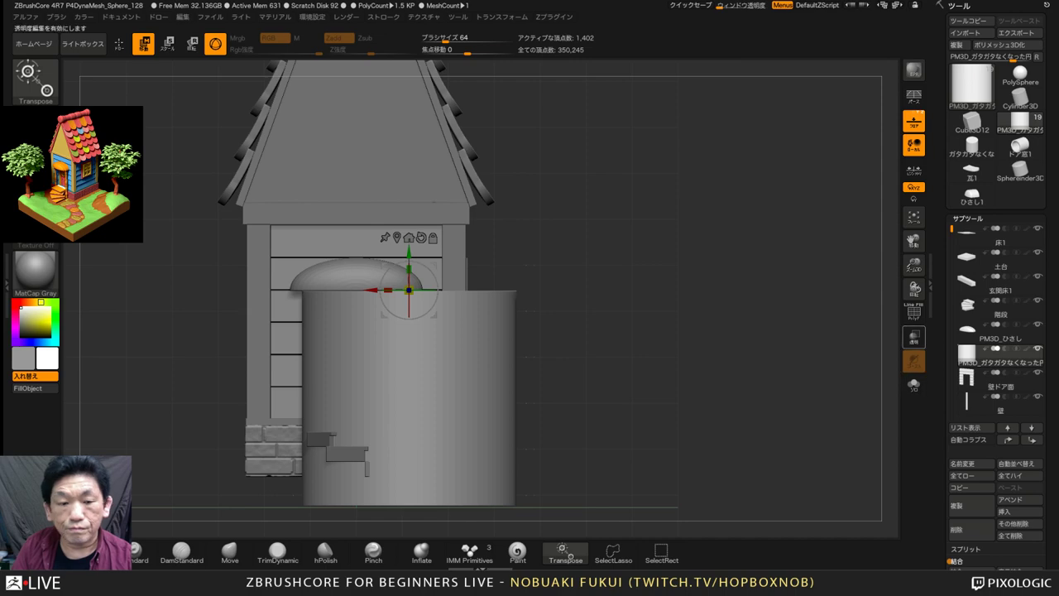
{"action": "left_click", "coordinate": [913, 337]}
{"action": "left_click_drag", "start_coordinate": [645, 331], "coordinate": [645, 397], "text": "alt"}
{"action": "left_click_drag", "start_coordinate": [645, 397], "coordinate": [815, 438], "text": "alt"}
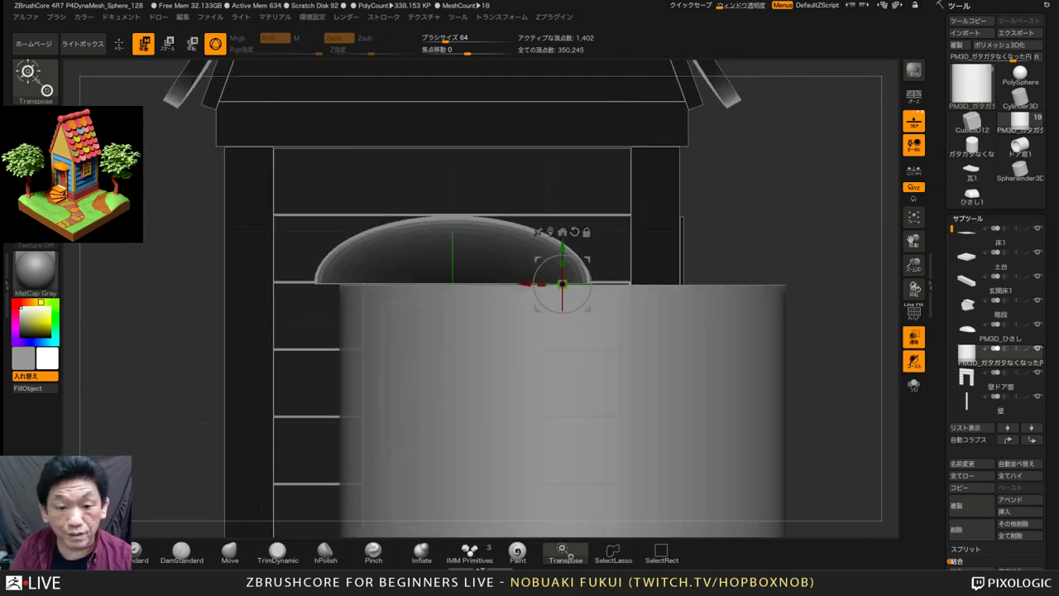
{"action": "left_click_drag", "start_coordinate": [563, 283], "coordinate": [562, 291]}
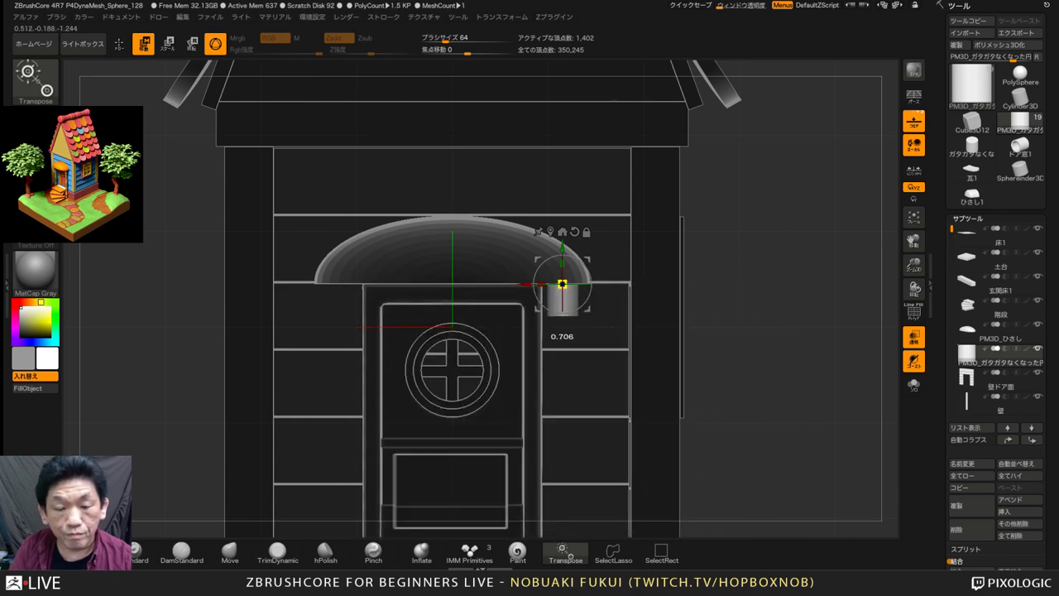
{"action": "left_click", "coordinate": [913, 337]}
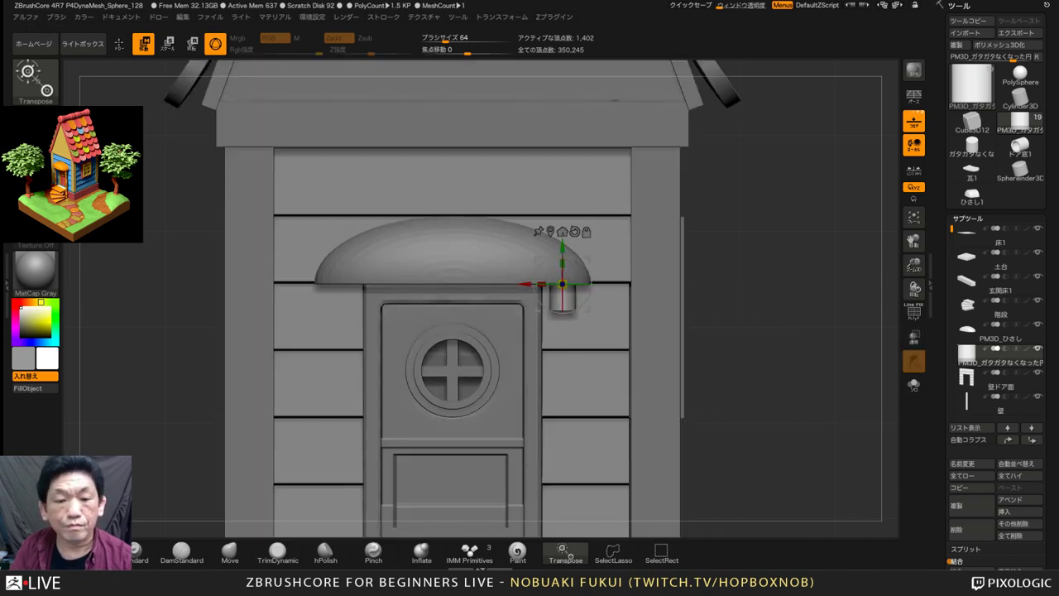
Adjust the small cylinder's depth beneath the canopy and stretch it vertically down to the ground as a pillar
{"action": "left_click_drag", "start_coordinate": [782, 319], "coordinate": [716, 318], "text": "shift"}
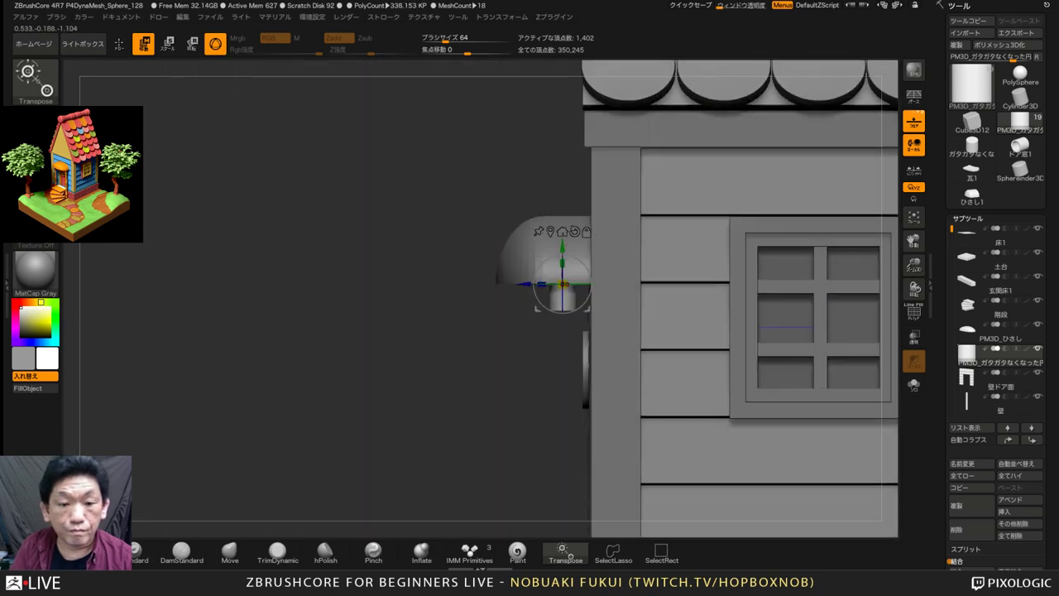
{"action": "left_click_drag", "start_coordinate": [526, 283], "coordinate": [523, 283]}
{"action": "left_click_drag", "start_coordinate": [364, 356], "coordinate": [471, 352]}
{"action": "left_click_drag", "start_coordinate": [761, 356], "coordinate": [767, 264], "text": "alt"}
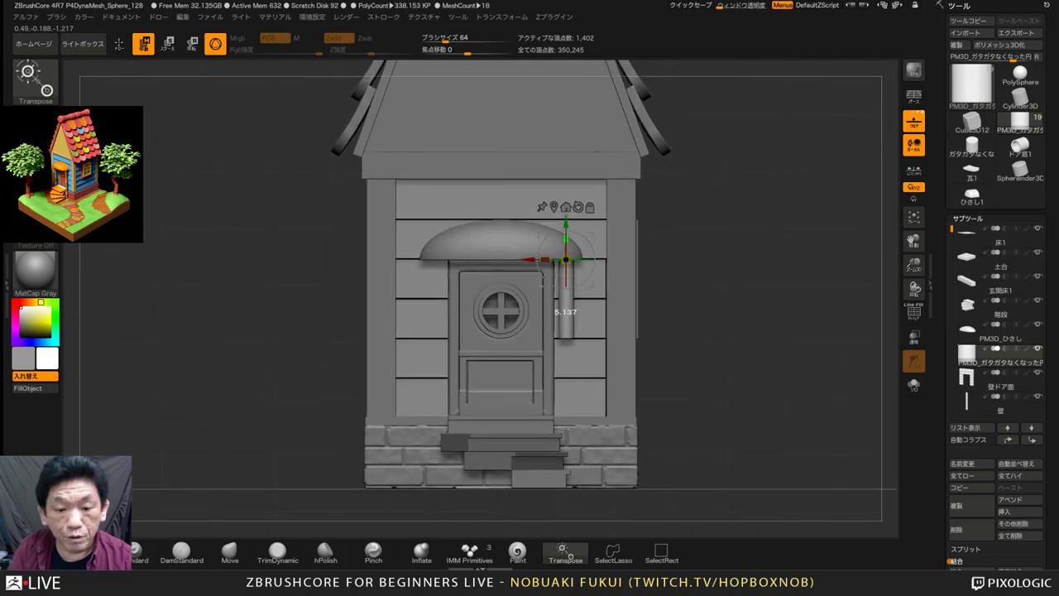
{"action": "left_click_drag", "start_coordinate": [566, 194], "coordinate": [566, 157]}
{"action": "left_click_drag", "start_coordinate": [761, 331], "coordinate": [678, 331]}
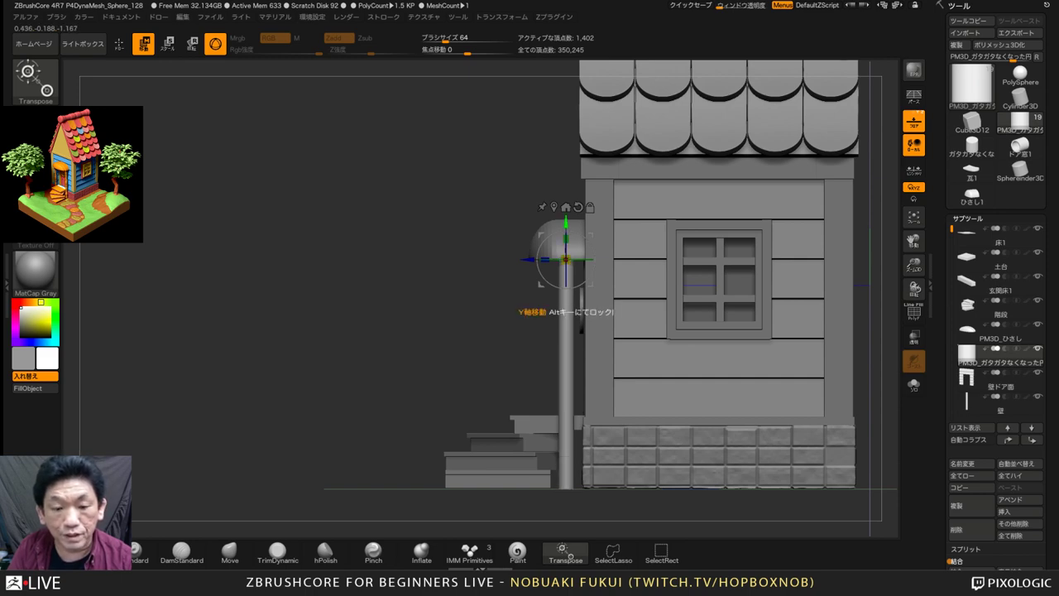
Isolate the pillar and remesh it with DynaMesh at a resolution of 256
{"action": "left_click_drag", "start_coordinate": [273, 331], "coordinate": [372, 331]}
{"action": "left_click_drag", "start_coordinate": [761, 331], "coordinate": [703, 352]}
{"action": "left_click_drag", "start_coordinate": [941, 488], "coordinate": [940, 287]}
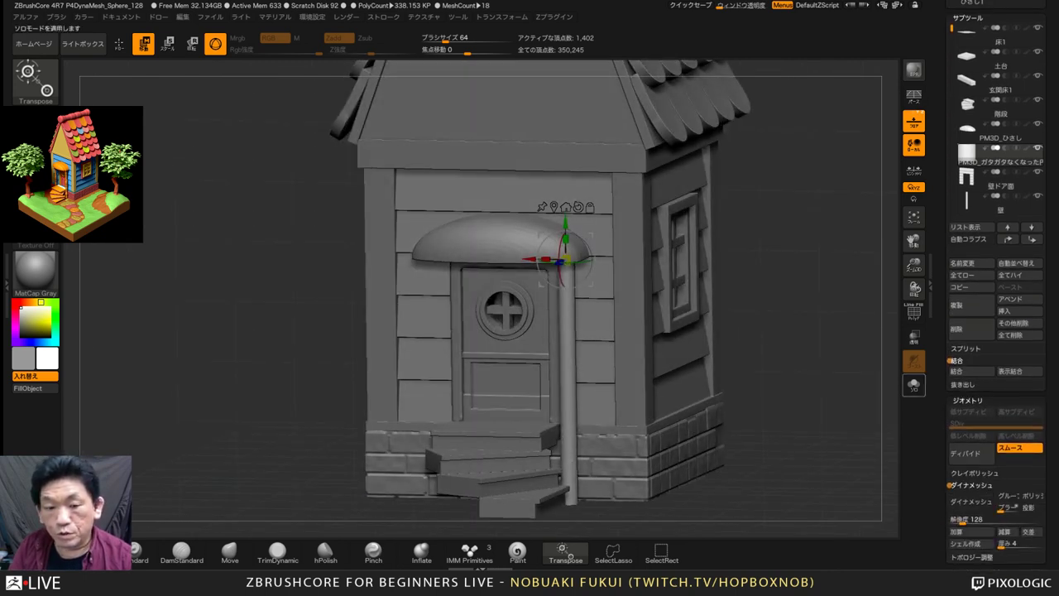
{"action": "left_click", "coordinate": [913, 383]}
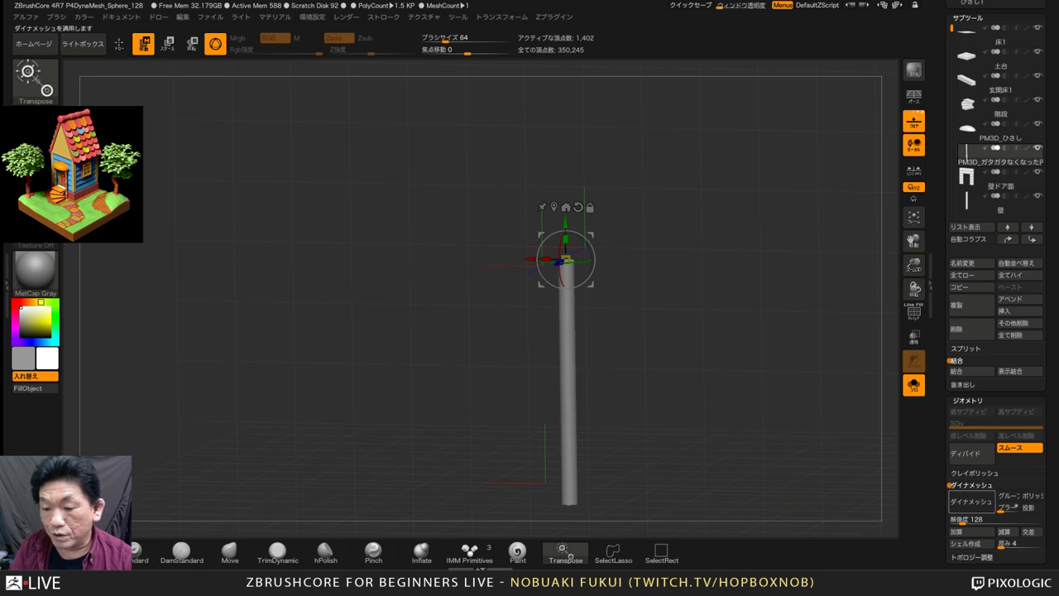
{"action": "left_click", "coordinate": [969, 520]}
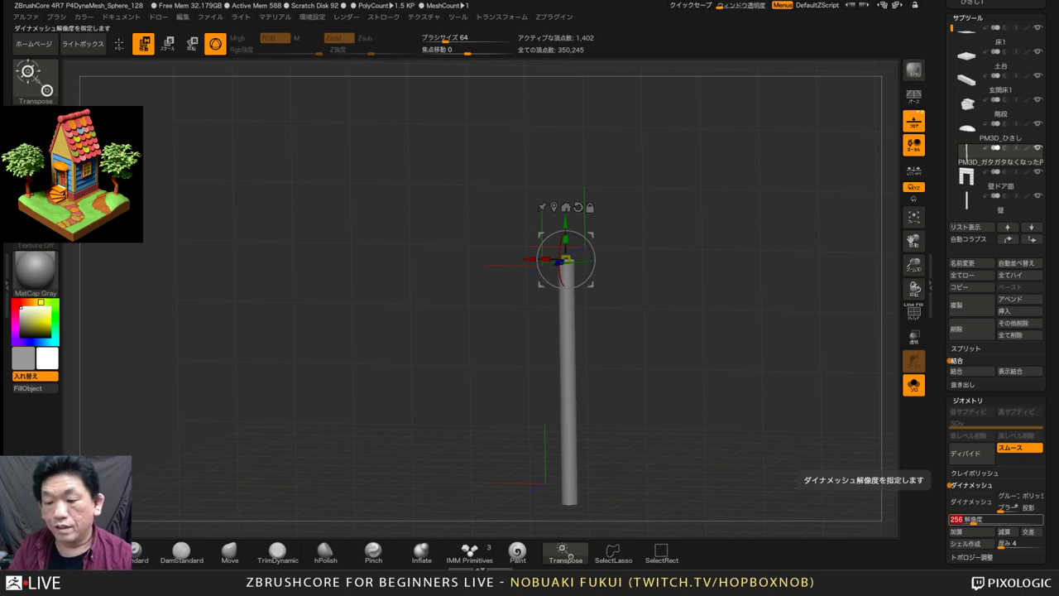
{"action": "left_click", "coordinate": [971, 501]}
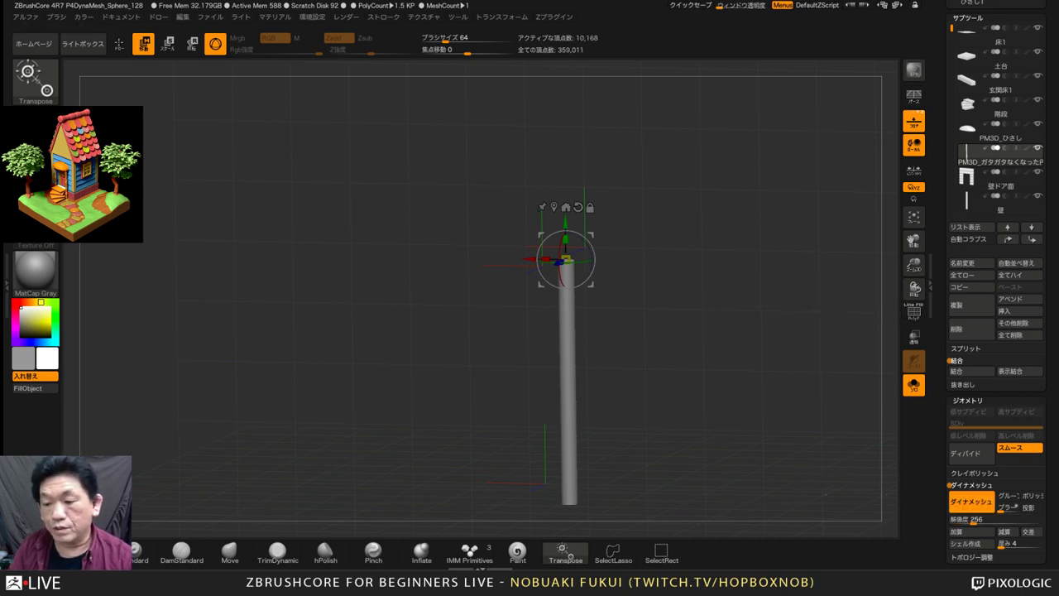
Mask five separate horizontal bands along the pillar, including its top end and its base
{"action": "left_click_drag", "start_coordinate": [942, 488], "coordinate": [943, 156]}
{"action": "key", "text": "space"}
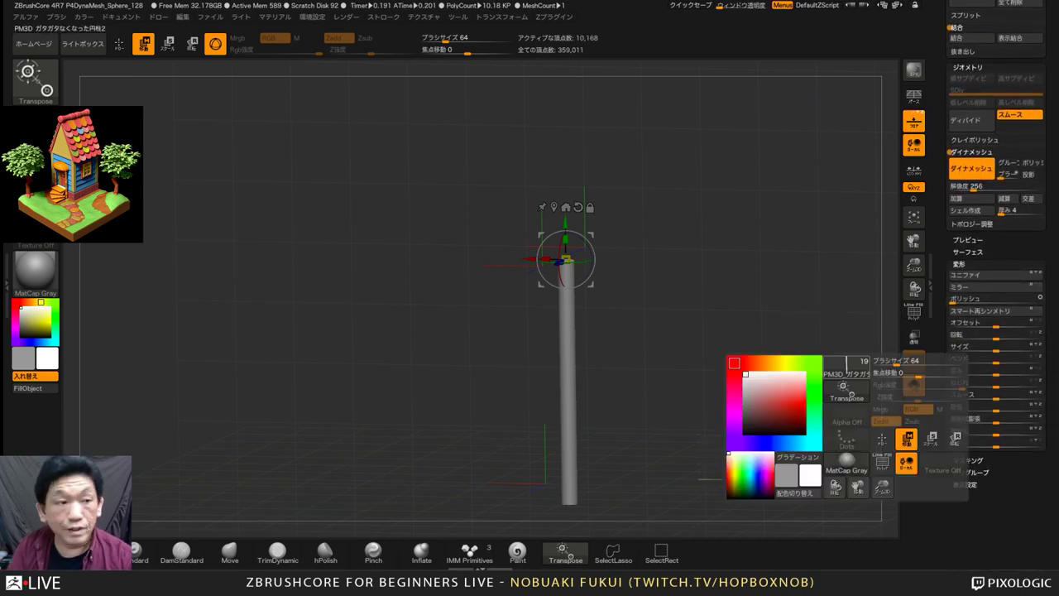
{"action": "key", "text": "q"}
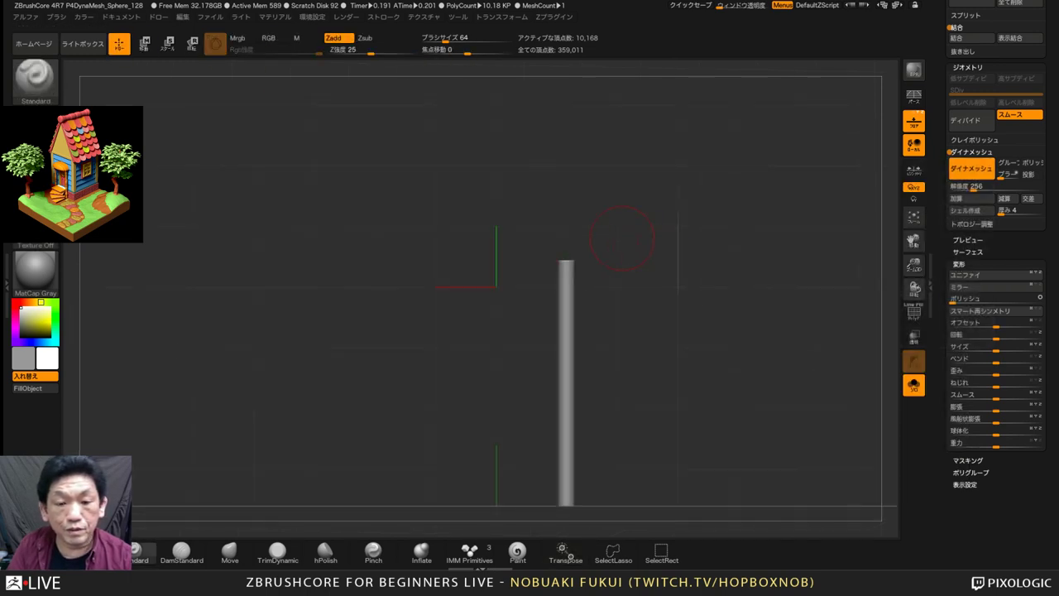
{"action": "key", "text": "ctrl"}
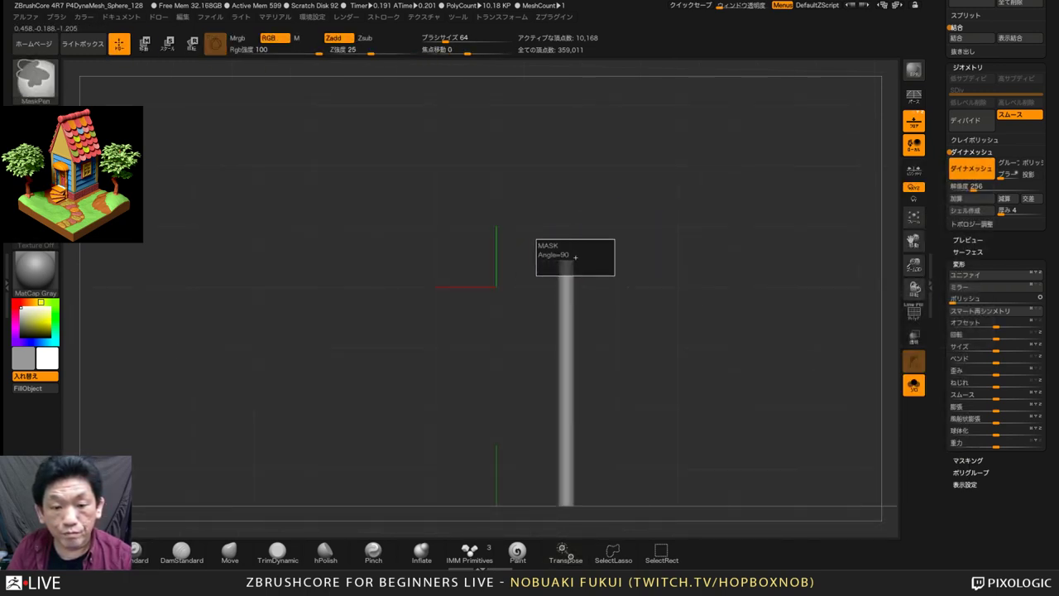
{"action": "left_click_drag", "start_coordinate": [536, 240], "coordinate": [614, 275], "text": "ctrl"}
{"action": "left_click_drag", "start_coordinate": [641, 406], "coordinate": [646, 358], "text": "alt"}
{"action": "key", "text": "shift"}
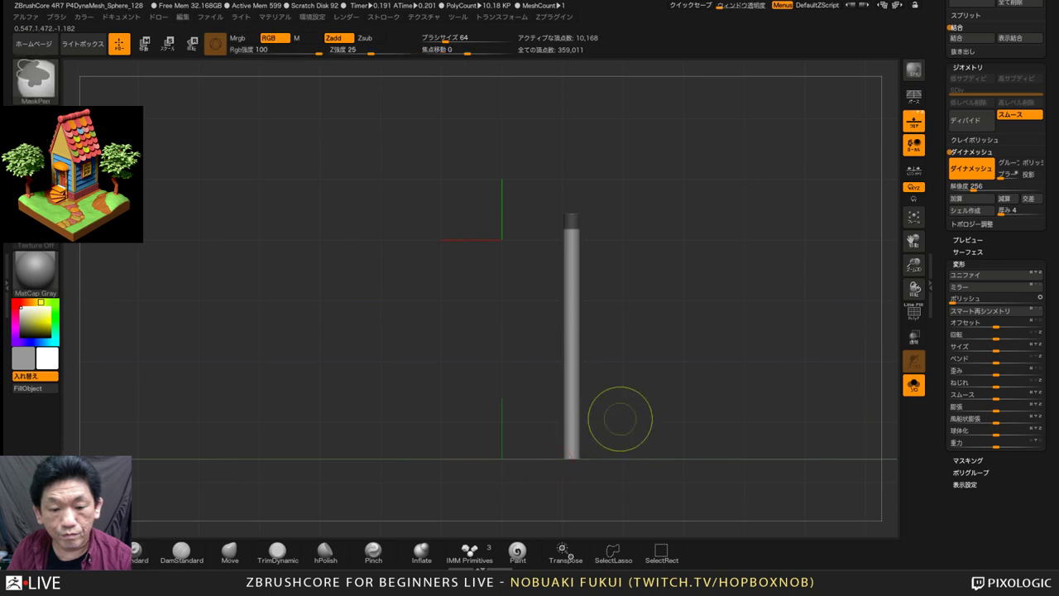
{"action": "left_click_drag", "start_coordinate": [625, 415], "coordinate": [545, 475], "text": "ctrl"}
{"action": "left_click_drag", "start_coordinate": [607, 381], "coordinate": [549, 362], "text": "ctrl"}
{"action": "left_click_drag", "start_coordinate": [602, 299], "coordinate": [552, 283], "text": "ctrl"}
{"action": "left_click_drag", "start_coordinate": [598, 248], "coordinate": [550, 262], "text": "ctrl"}
{"action": "left_click_drag", "start_coordinate": [646, 280], "coordinate": [693, 308]}
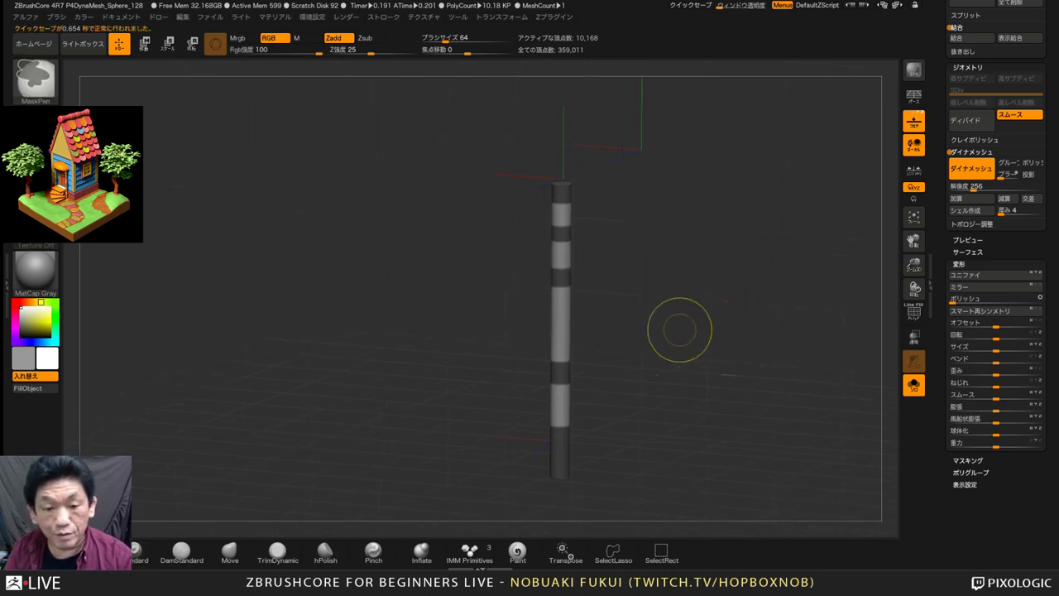
Invert the mask, inflate the banded sections slightly with 膨張 to form raised rings, clear the mask, and quick save
{"action": "left_click", "coordinate": [684, 326], "text": "ctrl"}
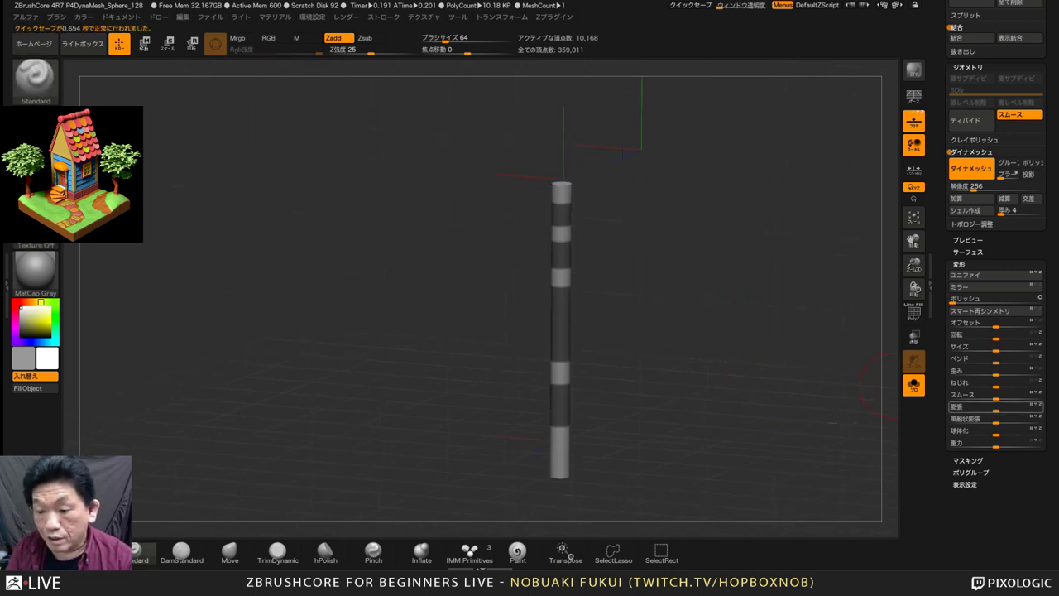
{"action": "left_click_drag", "start_coordinate": [996, 407], "coordinate": [999, 407]}
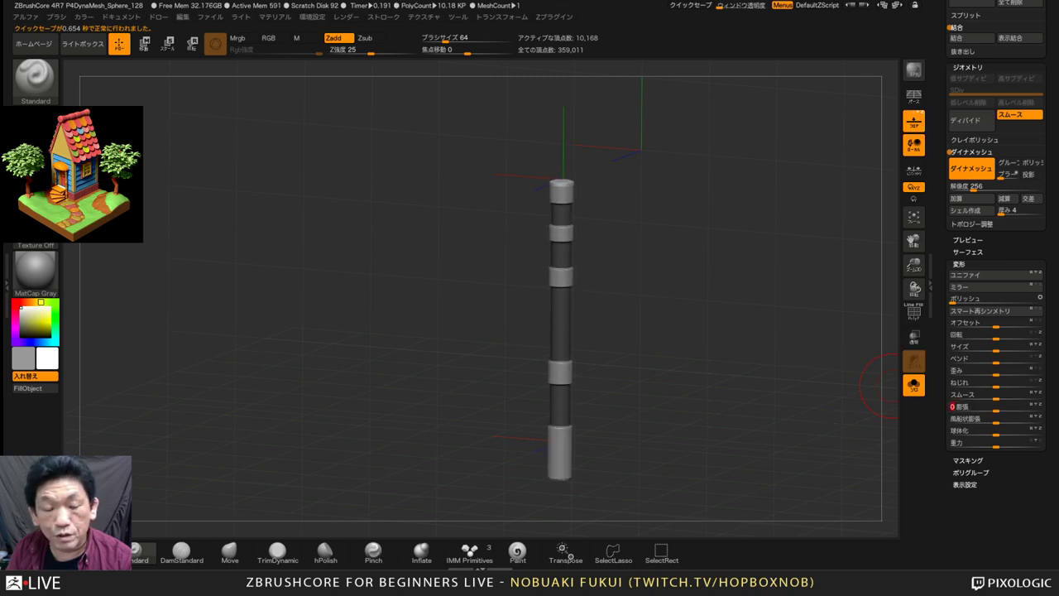
{"action": "mouse_move", "coordinate": [688, 315]}
{"action": "left_mouse_down", "text": "ctrl"}
{"action": "mouse_move", "coordinate": [678, 371]}
{"action": "mouse_move", "coordinate": [667, 338]}
{"action": "left_mouse_up", "text": "ctrl"}
{"action": "key", "text": "9"}
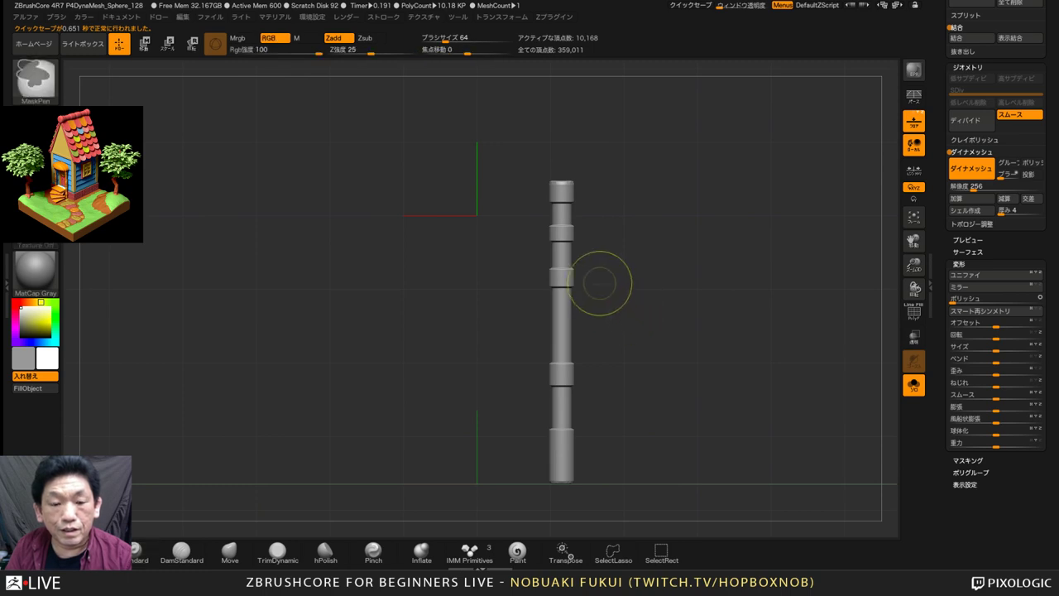
Mask new bands along the pillar, invert the mask, and swell the unmasked bands into rounded bulges with 風船状膨張, leaving the pillar unmasked
{"action": "left_click_drag", "start_coordinate": [587, 279], "coordinate": [535, 310], "text": "ctrl"}
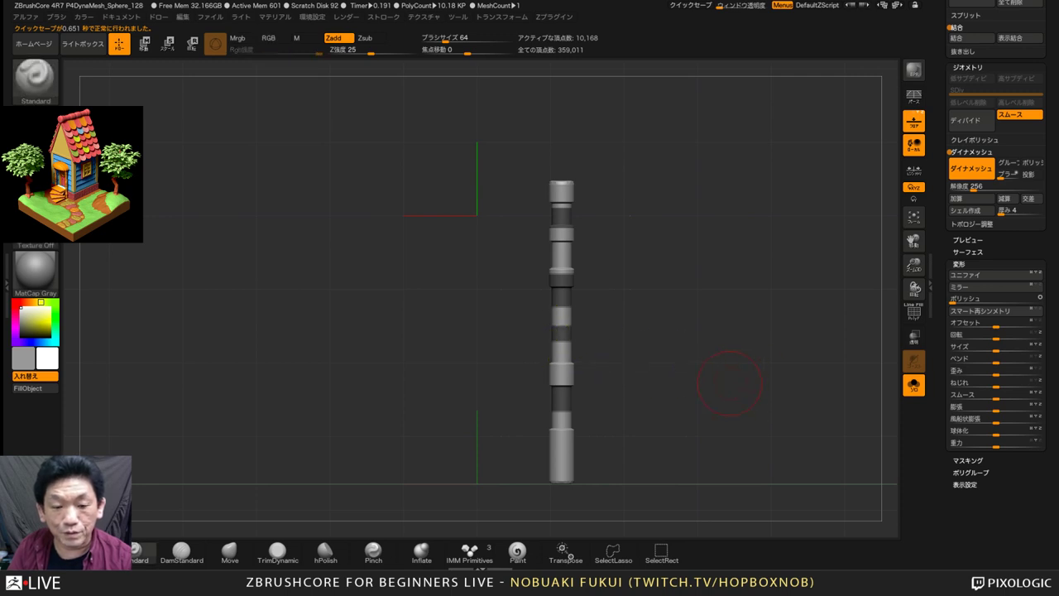
{"action": "mouse_move", "coordinate": [732, 366]}
{"action": "left_mouse_down"}
{"action": "mouse_move", "coordinate": [718, 372]}
{"action": "mouse_move", "coordinate": [749, 386]}
{"action": "mouse_move", "coordinate": [873, 396]}
{"action": "left_mouse_up"}
{"action": "left_click", "coordinate": [708, 383], "text": "ctrl"}
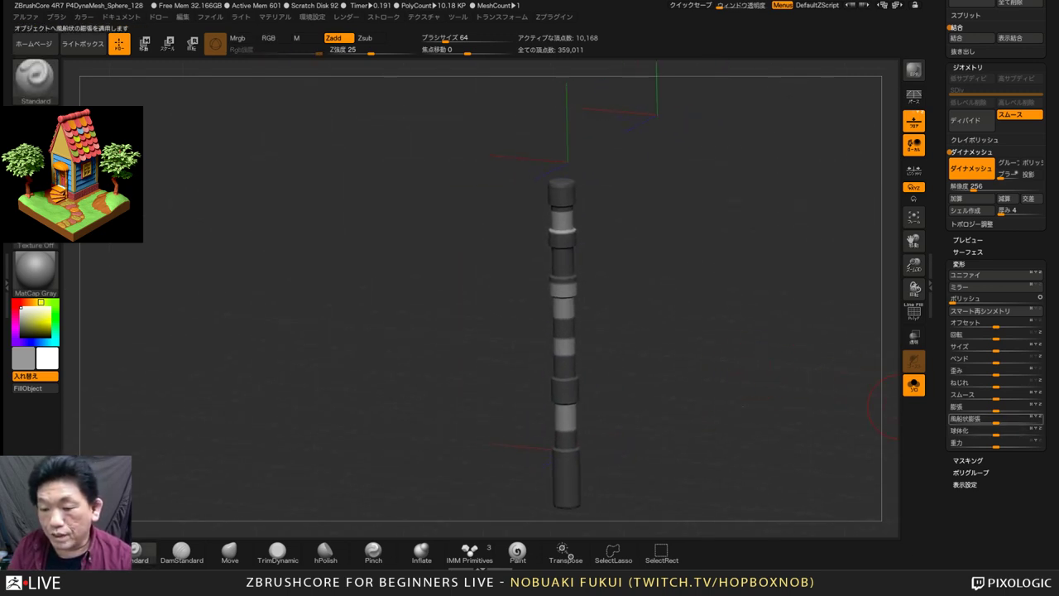
{"action": "left_click_drag", "start_coordinate": [995, 419], "coordinate": [1030, 419]}
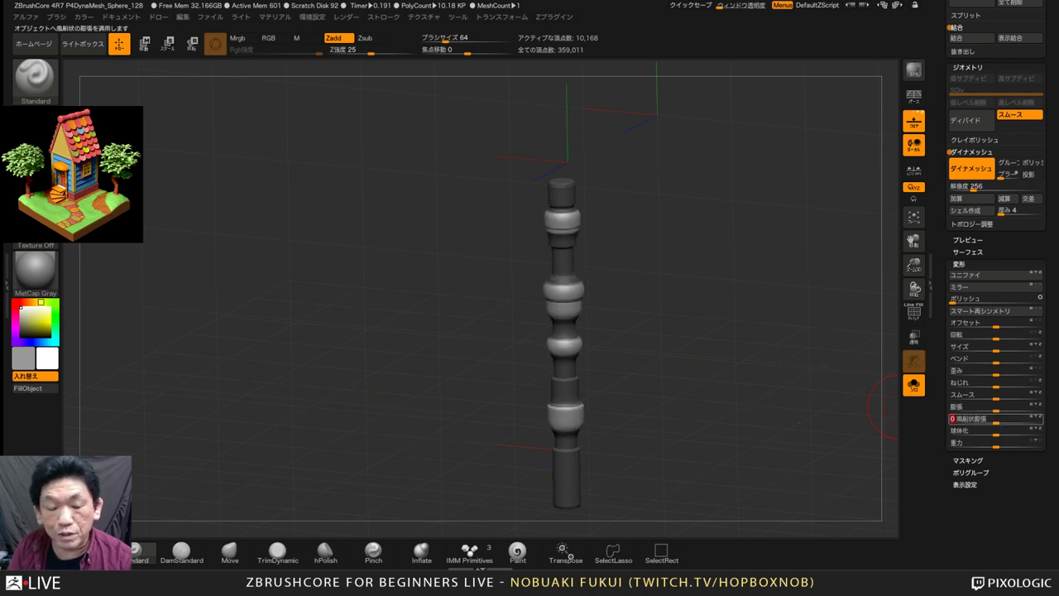
{"action": "left_click_drag", "start_coordinate": [680, 391], "coordinate": [659, 348]}
{"action": "mouse_move", "coordinate": [699, 293]}
{"action": "left_mouse_down"}
{"action": "mouse_move", "coordinate": [697, 262]}
{"action": "mouse_move", "coordinate": [703, 305]}
{"action": "left_mouse_up"}
{"action": "left_click_drag", "start_coordinate": [686, 266], "coordinate": [776, 294]}
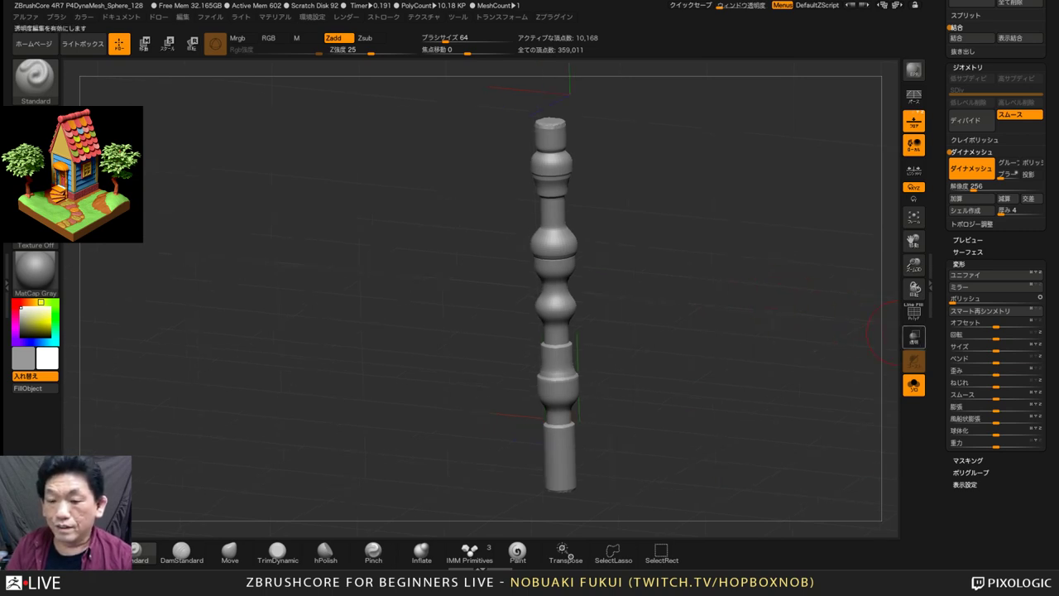
{"action": "left_click_drag", "start_coordinate": [798, 318], "coordinate": [790, 317]}
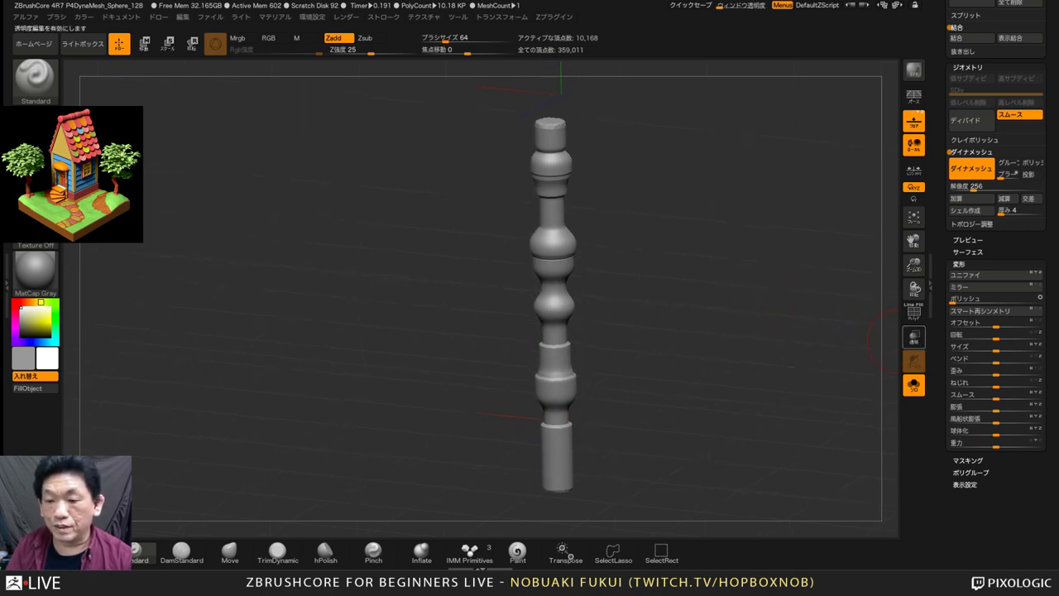
Show the house again, scale the turned pillar down to slim it, and stretch it vertically to reach the ground
{"action": "left_click", "coordinate": [913, 385]}
{"action": "left_click_drag", "start_coordinate": [783, 390], "coordinate": [800, 455]}
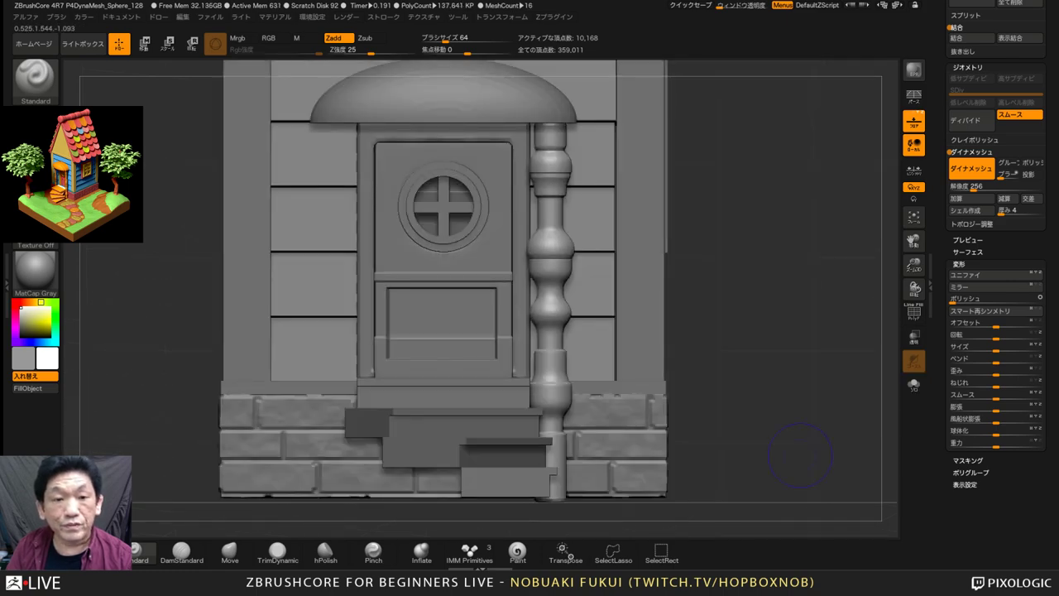
{"action": "key", "text": "w"}
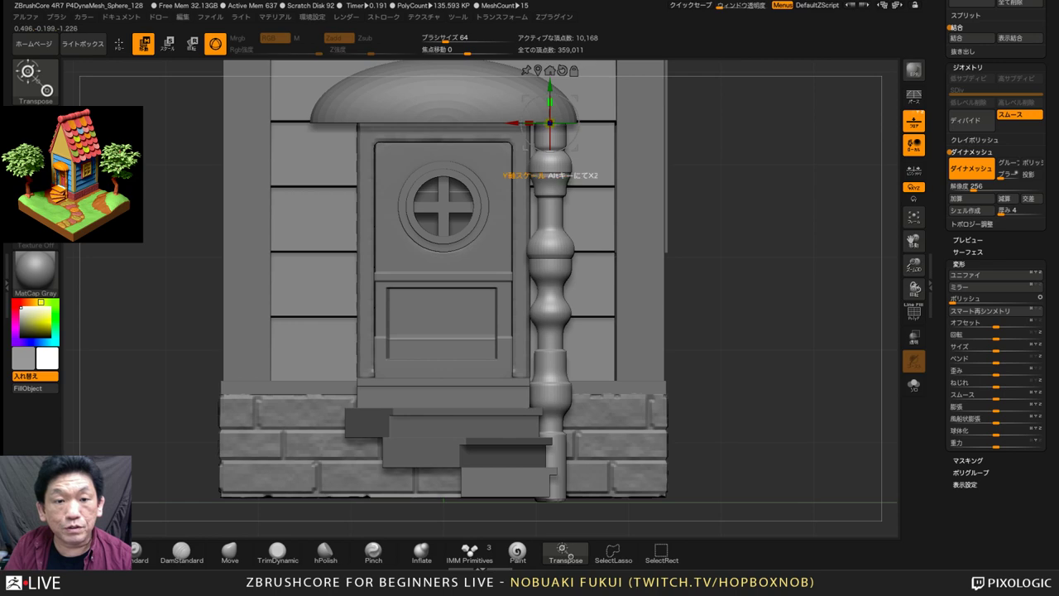
{"action": "left_click_drag", "start_coordinate": [549, 123], "coordinate": [549, 87]}
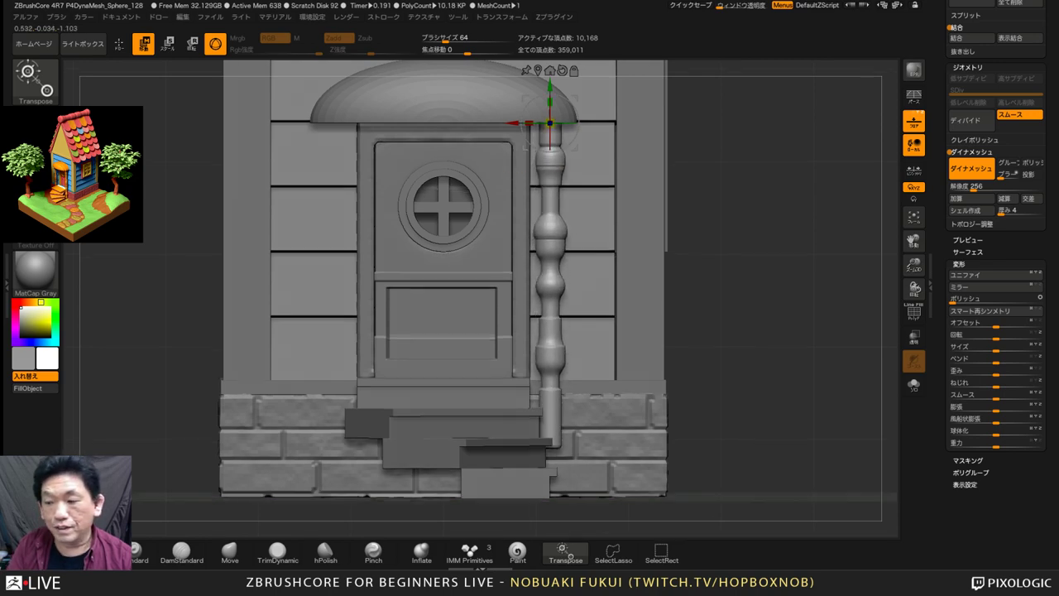
{"action": "left_click_drag", "start_coordinate": [781, 372], "coordinate": [645, 374], "text": "shift"}
{"action": "left_click_drag", "start_coordinate": [549, 102], "coordinate": [550, 90]}
{"action": "left_click_drag", "start_coordinate": [397, 232], "coordinate": [538, 233]}
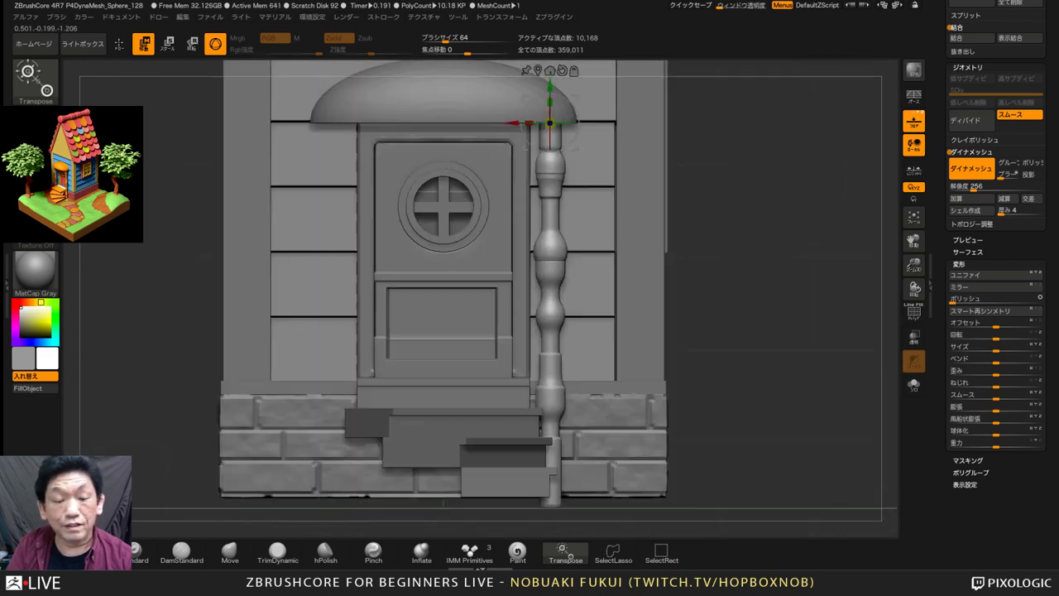
Duplicate the turned pillar to the opposite side of the door, clear the mask, and check both pillars on the house
{"action": "right_click_drag", "start_coordinate": [563, 178], "coordinate": [636, 193], "text": "ctrl"}
{"action": "left_click_drag", "start_coordinate": [642, 191], "coordinate": [464, 191], "text": "ctrl"}
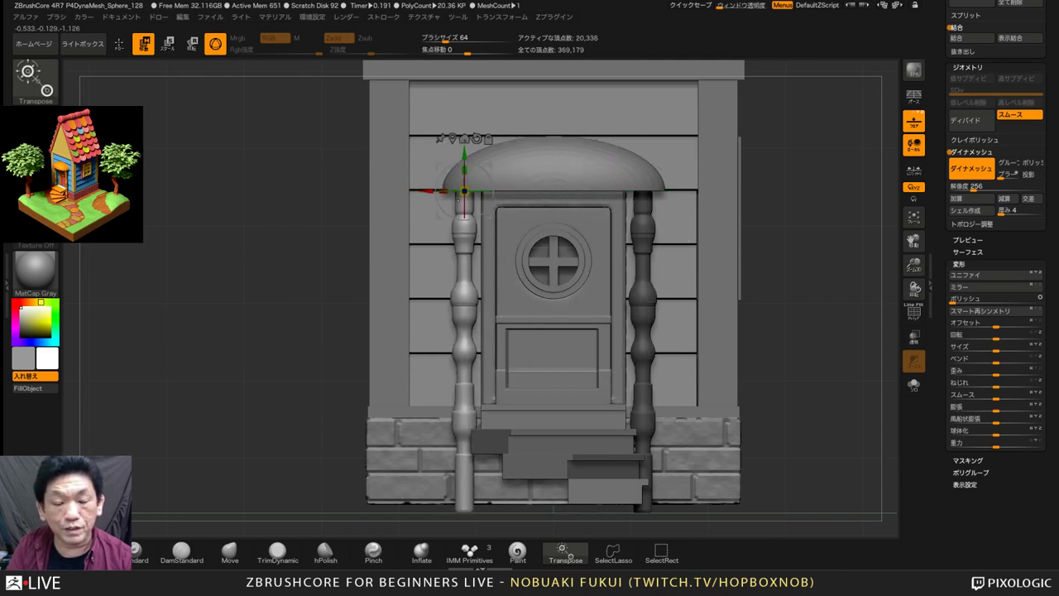
{"action": "left_click_drag", "start_coordinate": [530, 348], "coordinate": [563, 364], "text": "ctrl"}
{"action": "mouse_move", "coordinate": [562, 364]}
{"action": "right_mouse_down"}
{"action": "mouse_move", "coordinate": [473, 379]}
{"action": "mouse_move", "coordinate": [473, 296]}
{"action": "mouse_move", "coordinate": [400, 437]}
{"action": "mouse_move", "coordinate": [335, 482]}
{"action": "mouse_move", "coordinate": [397, 457]}
{"action": "mouse_move", "coordinate": [408, 430]}
{"action": "mouse_move", "coordinate": [484, 467]}
{"action": "right_mouse_up"}
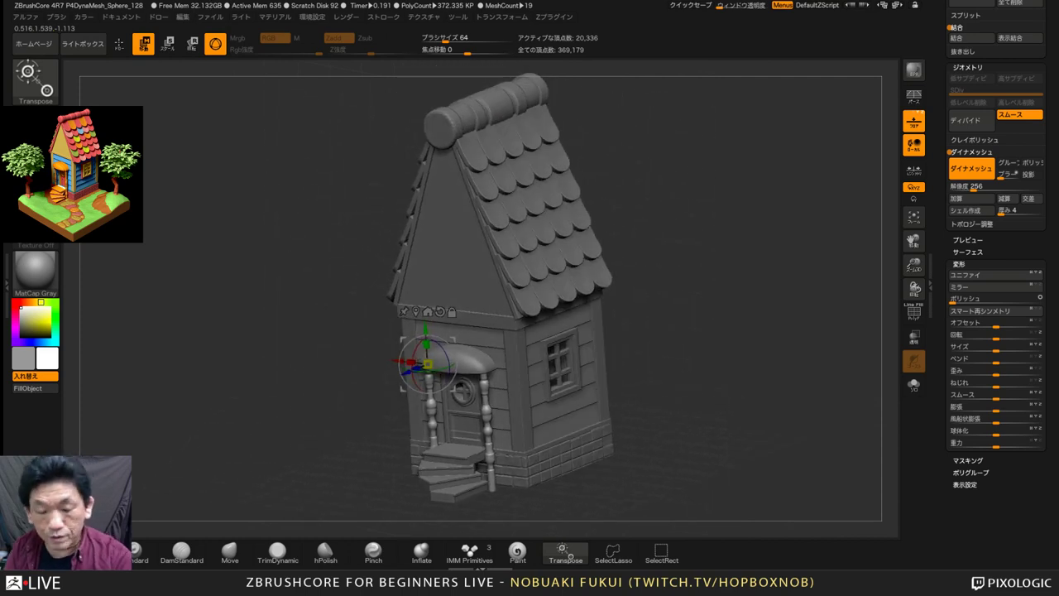
{"action": "right_click_drag", "start_coordinate": [482, 468], "coordinate": [498, 448], "text": "alt"}
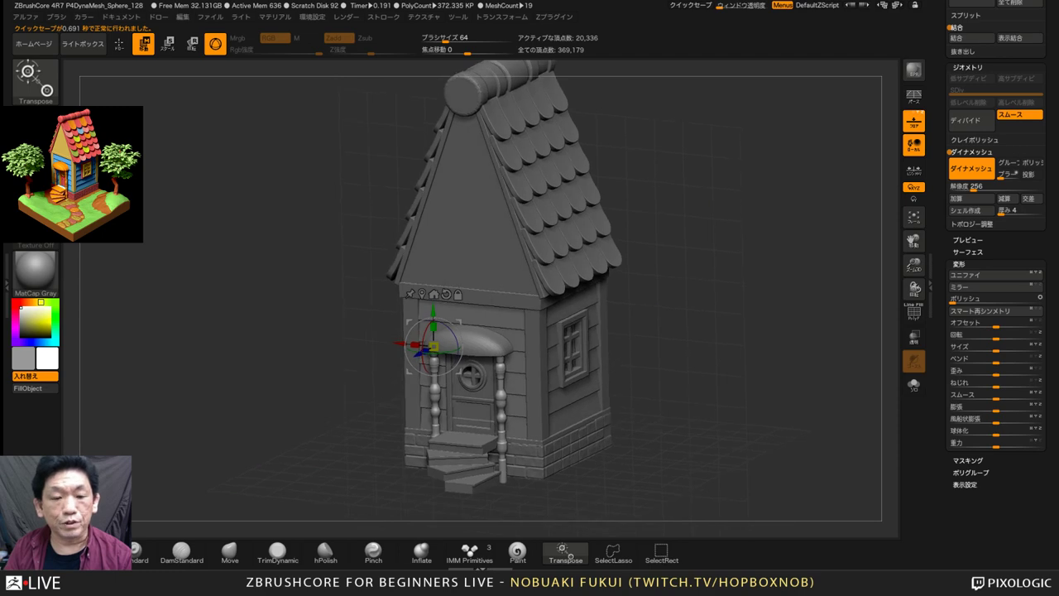
{"action": "right_click_drag", "start_coordinate": [488, 460], "coordinate": [482, 487], "text": "ctrl"}
Select the roof ridge subtool 屋根の上 at the end of the subtool list
{"action": "scroll", "coordinate": [996, 331], "scroll_direction": "up", "scroll_amount": 10}
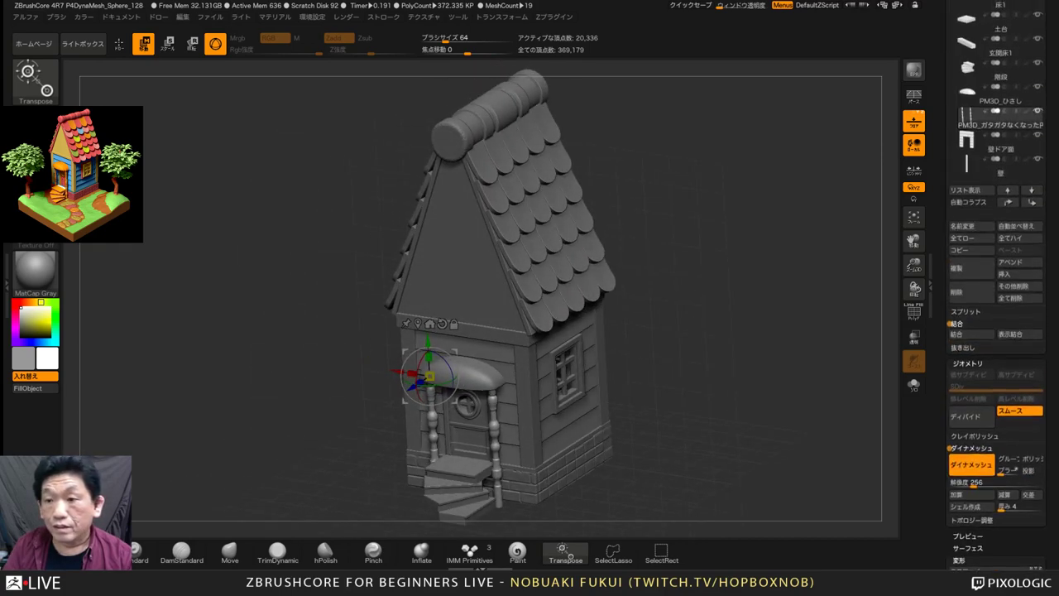
{"action": "scroll", "coordinate": [996, 190], "scroll_direction": "down", "scroll_amount": 5}
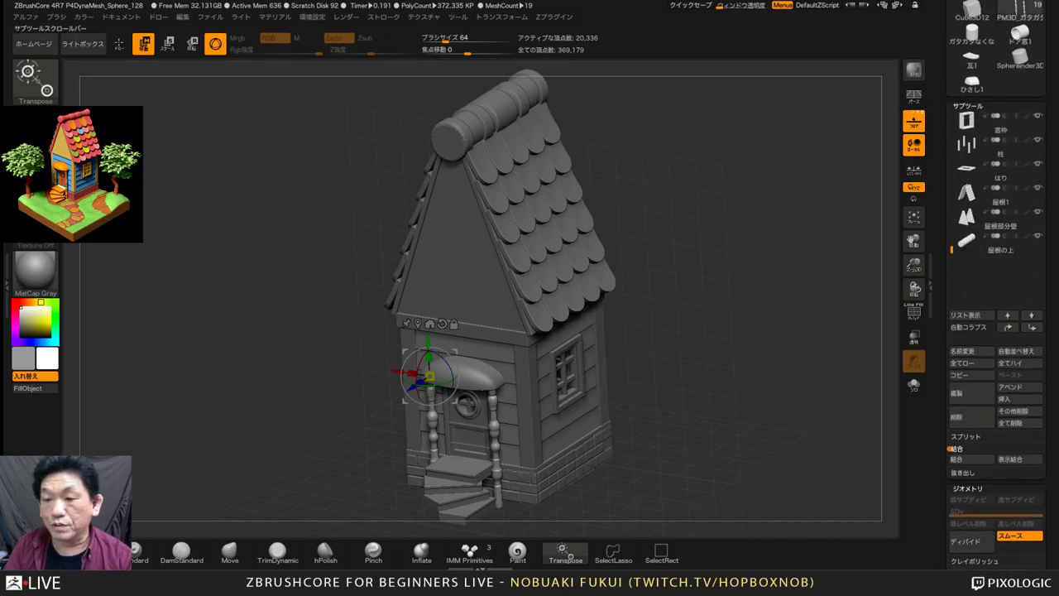
{"action": "left_click", "coordinate": [966, 193]}
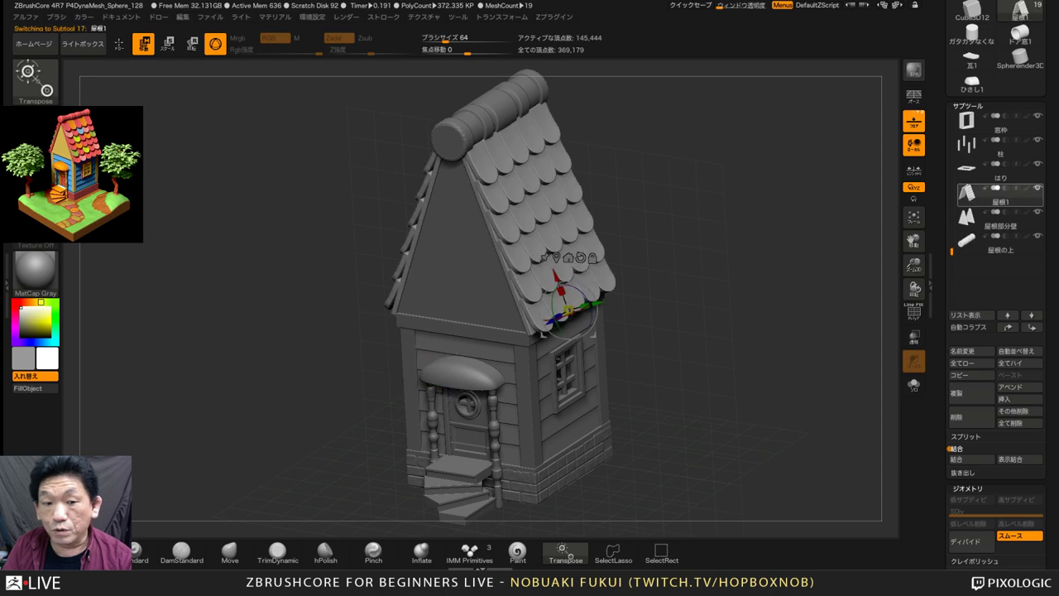
{"action": "left_click", "coordinate": [966, 240]}
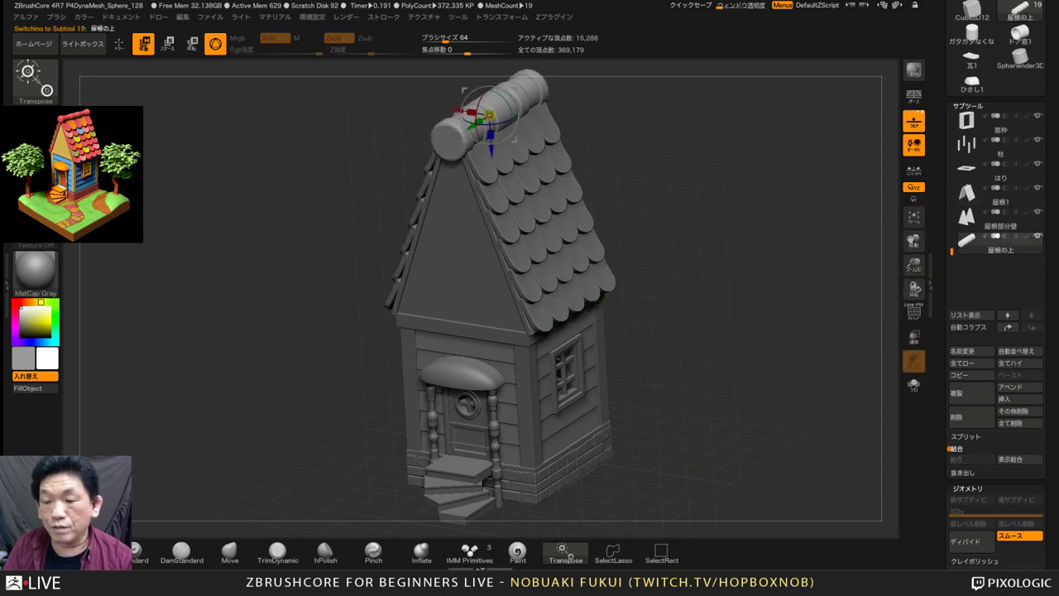
Insert a Cube3D12 mesh as a new subtool below the roof ridge 屋根の上 and select it
{"action": "left_click_drag", "start_coordinate": [703, 331], "coordinate": [765, 310]}
{"action": "left_click_drag", "start_coordinate": [732, 405], "coordinate": [707, 398]}
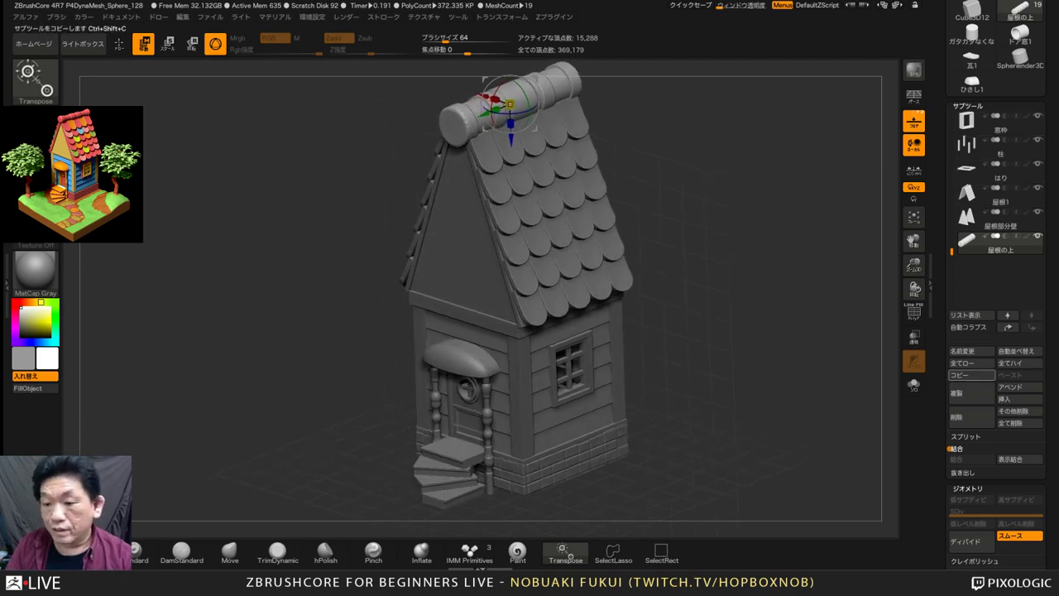
{"action": "left_click", "coordinate": [1006, 398]}
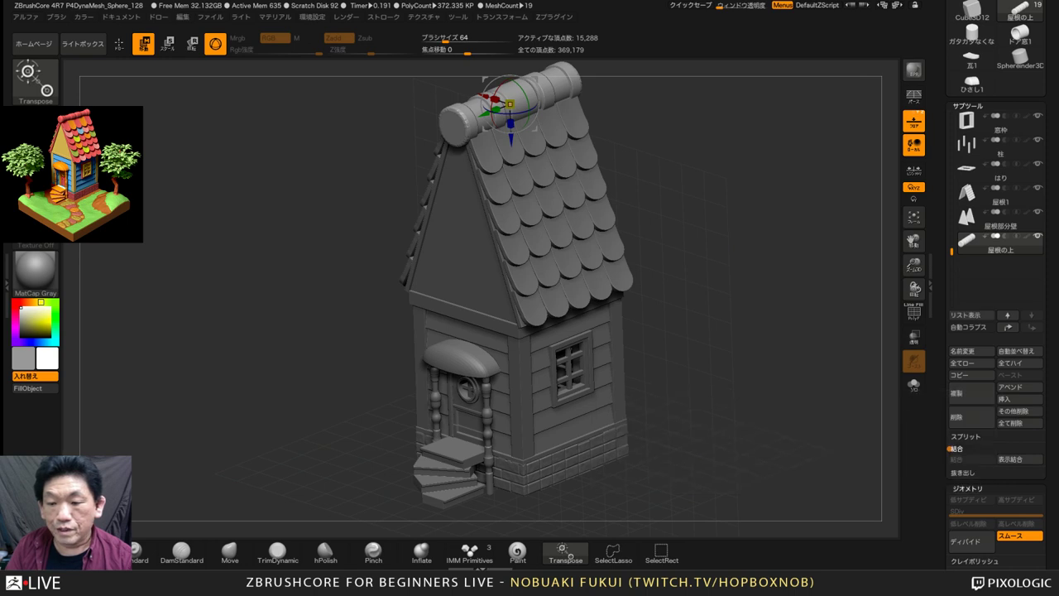
{"action": "left_click", "coordinate": [1006, 399]}
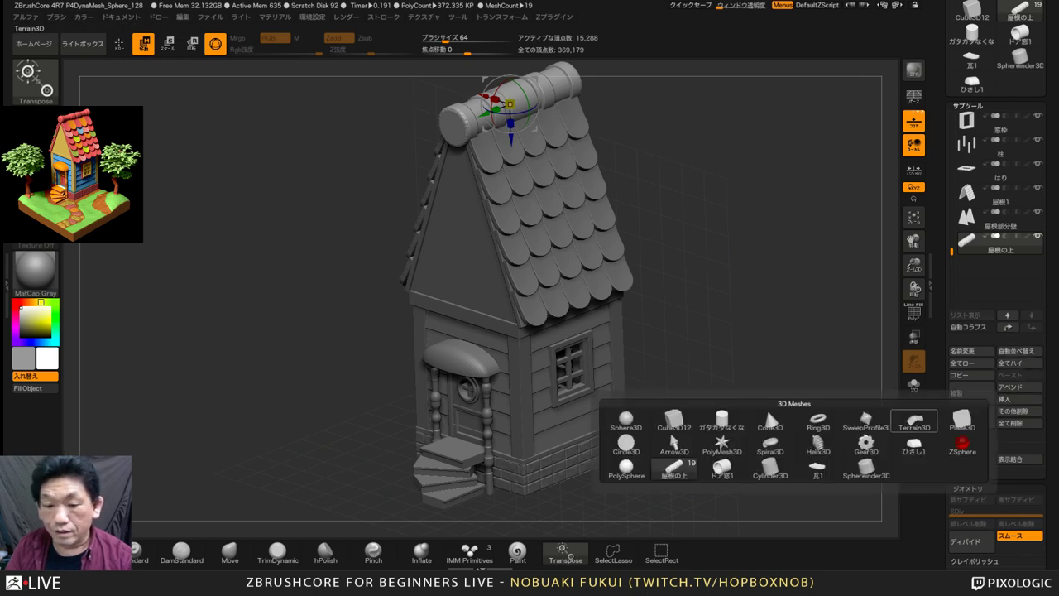
{"action": "left_click", "coordinate": [626, 421]}
{"action": "left_click", "coordinate": [997, 267]}
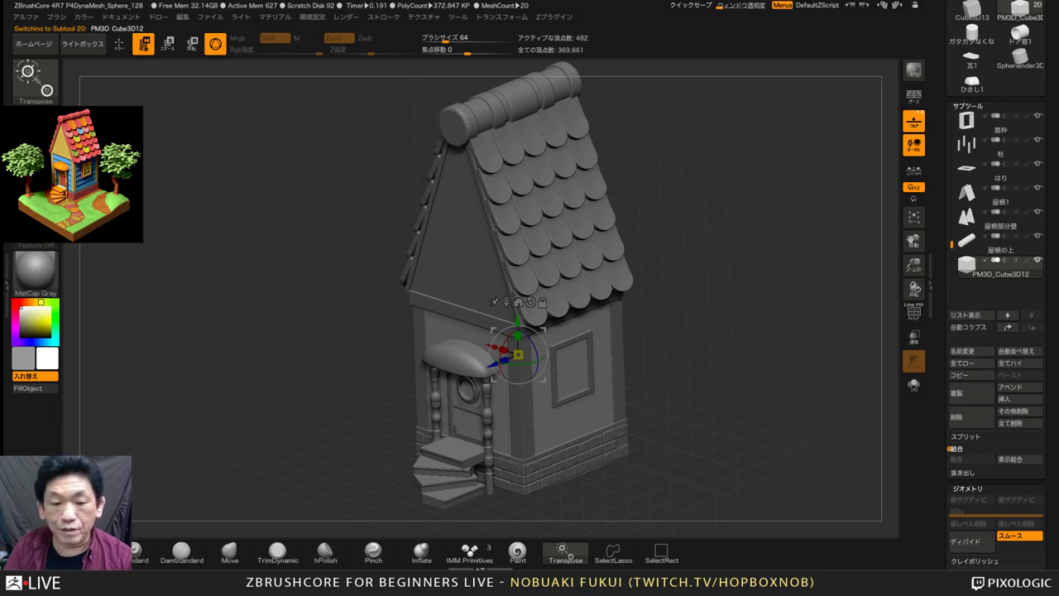
Enlarge the new cube well beyond the house's footprint and turn on transparency to see the house through it
{"action": "right_click_drag", "start_coordinate": [703, 373], "coordinate": [704, 297], "text": "ctrl"}
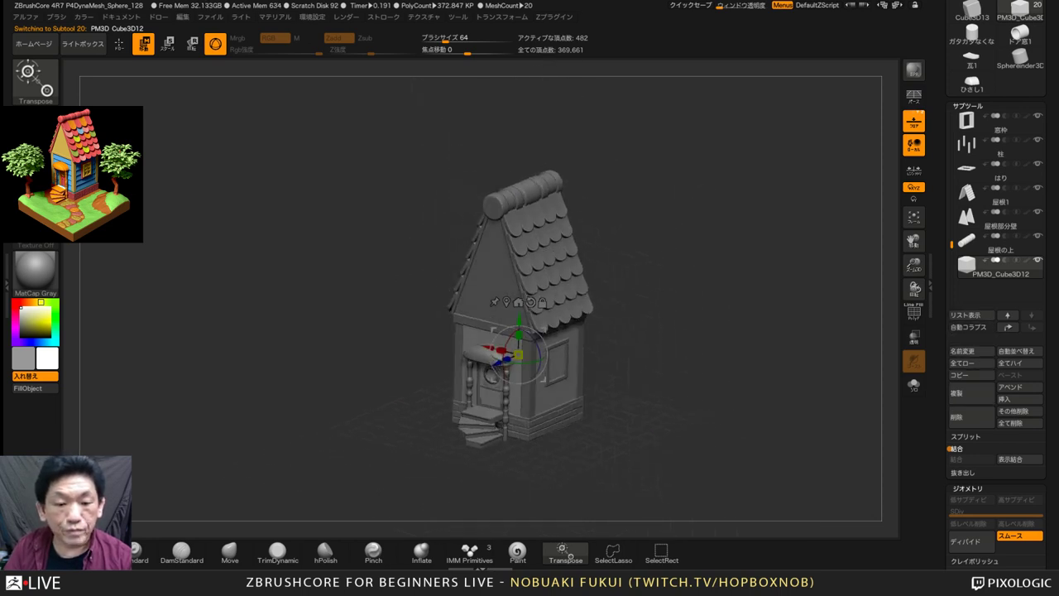
{"action": "left_click_drag", "start_coordinate": [518, 355], "coordinate": [518, 414]}
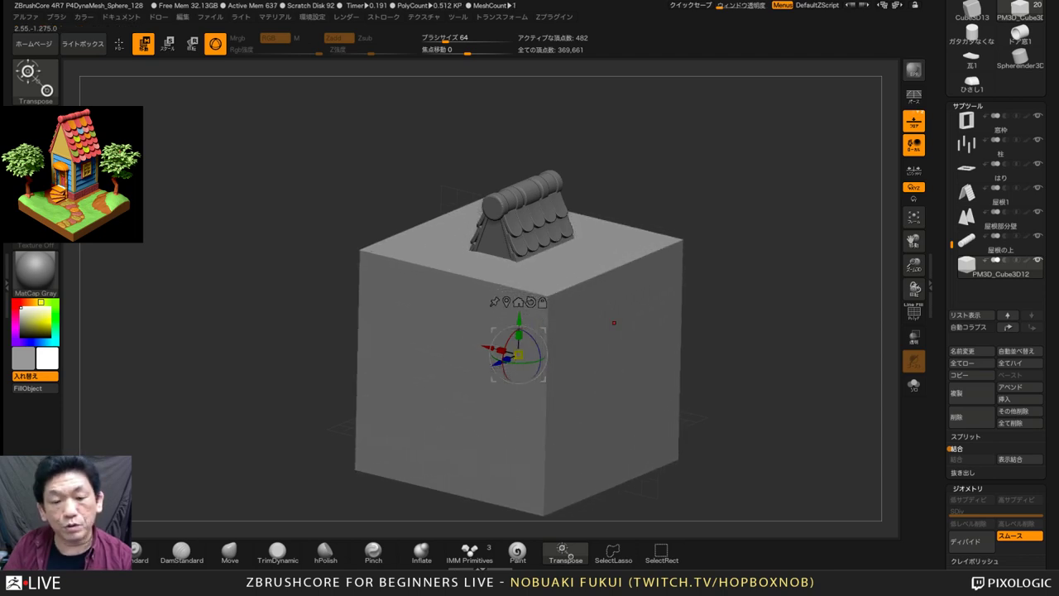
{"action": "left_click_drag", "start_coordinate": [745, 248], "coordinate": [819, 252]}
{"action": "left_click_drag", "start_coordinate": [745, 207], "coordinate": [714, 310]}
{"action": "left_click", "coordinate": [913, 336]}
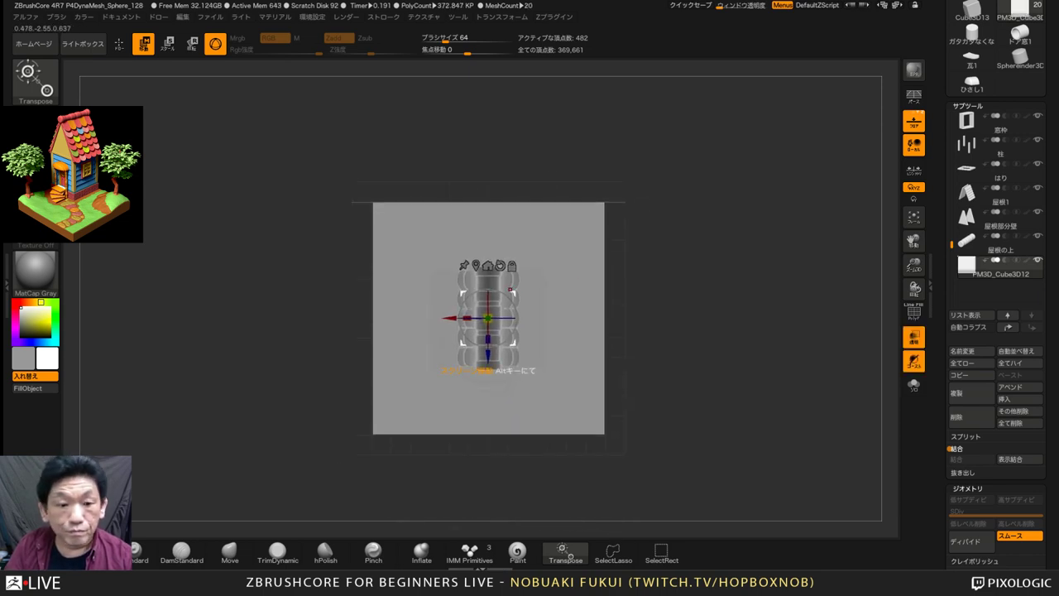
Flatten the cube into a thin slab under the house and shift it so the ground extends toward the front and window side
{"action": "left_click_drag", "start_coordinate": [745, 347], "coordinate": [744, 207]}
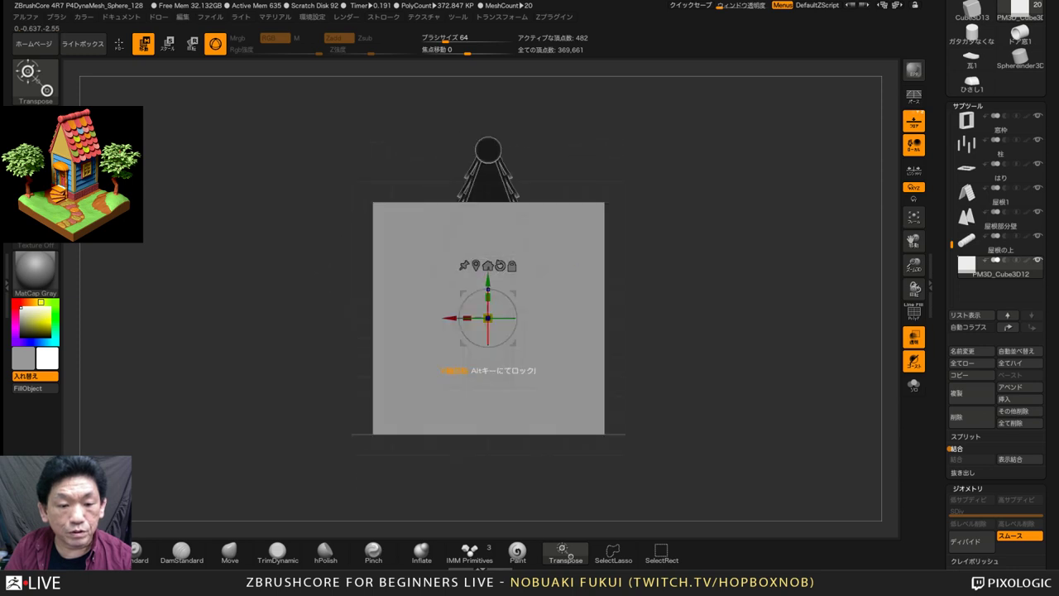
{"action": "left_click_drag", "start_coordinate": [488, 289], "coordinate": [488, 399]}
{"action": "key", "text": "ctrl+z"}
{"action": "left_click_drag", "start_coordinate": [646, 364], "coordinate": [686, 488]}
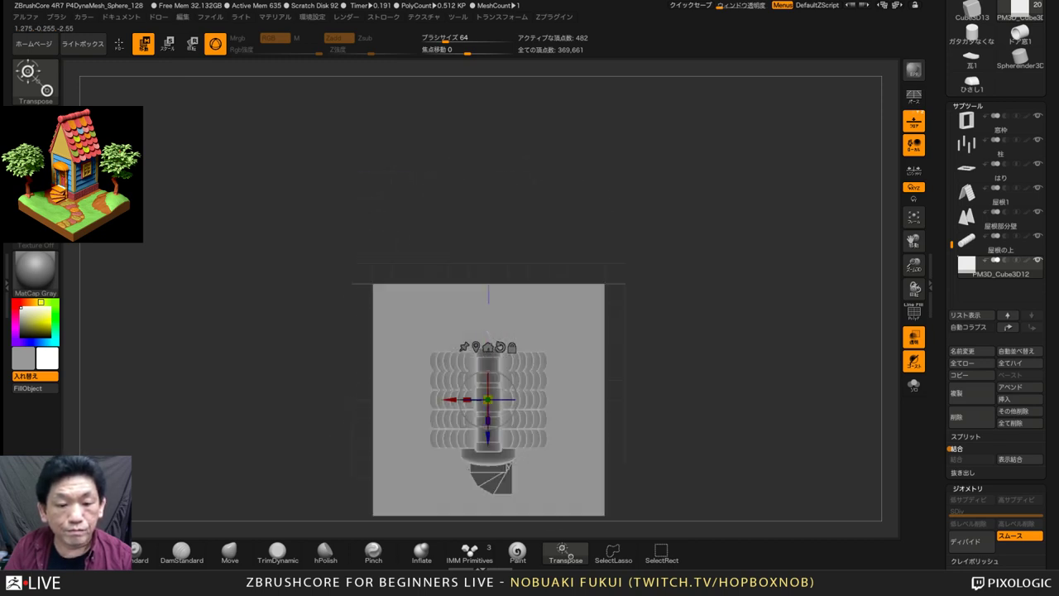
{"action": "left_click_drag", "start_coordinate": [488, 399], "coordinate": [537, 456]}
{"action": "left_click_drag", "start_coordinate": [674, 421], "coordinate": [642, 298], "text": "alt"}
{"action": "mouse_move", "coordinate": [532, 307]}
{"action": "left_mouse_down"}
{"action": "mouse_move", "coordinate": [503, 334]}
{"action": "mouse_move", "coordinate": [535, 315]}
{"action": "left_mouse_up"}
{"action": "left_click_drag", "start_coordinate": [658, 321], "coordinate": [642, 194]}
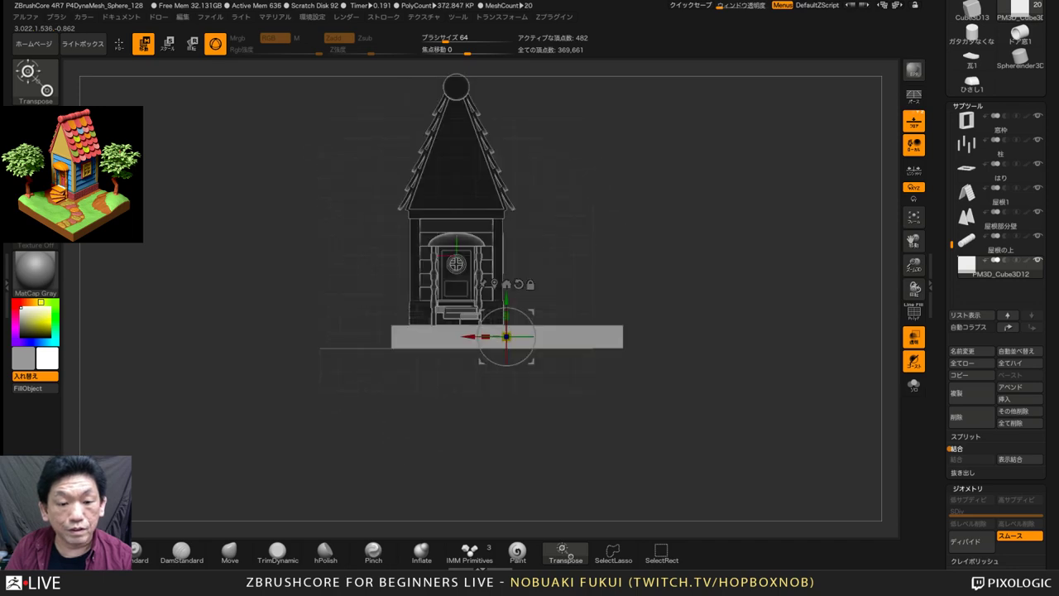
Turn transparency off and nudge the slab's height and position so the house and its steps sit on it
{"action": "left_click_drag", "start_coordinate": [662, 236], "coordinate": [586, 286]}
{"action": "left_click_drag", "start_coordinate": [662, 285], "coordinate": [662, 348], "text": "alt"}
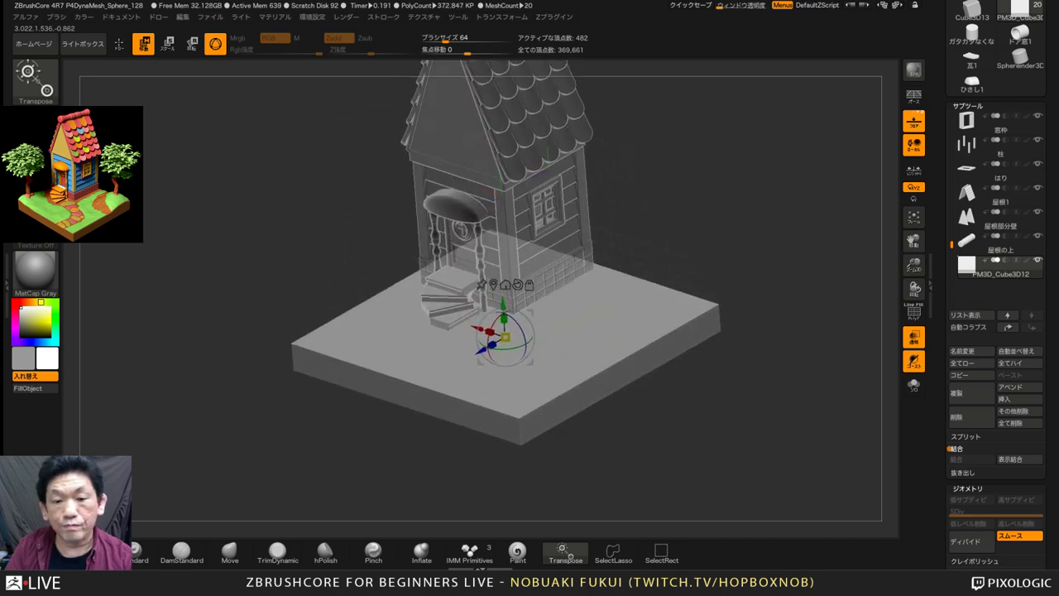
{"action": "left_click_drag", "start_coordinate": [662, 240], "coordinate": [653, 335], "text": "alt"}
{"action": "left_click", "coordinate": [913, 337]}
{"action": "left_click_drag", "start_coordinate": [662, 273], "coordinate": [684, 271]}
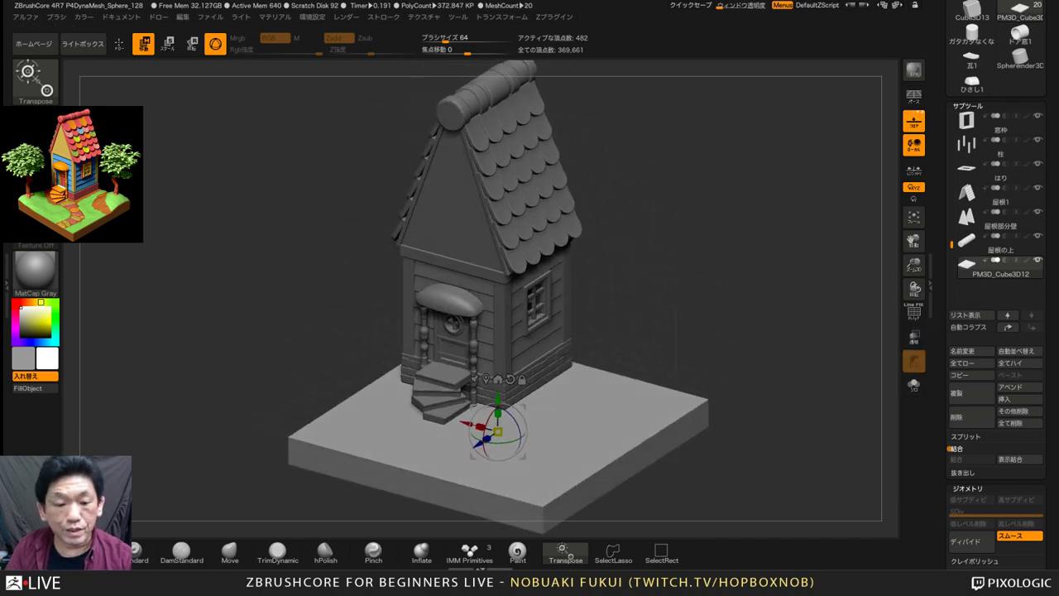
{"action": "left_click_drag", "start_coordinate": [497, 400], "coordinate": [497, 398]}
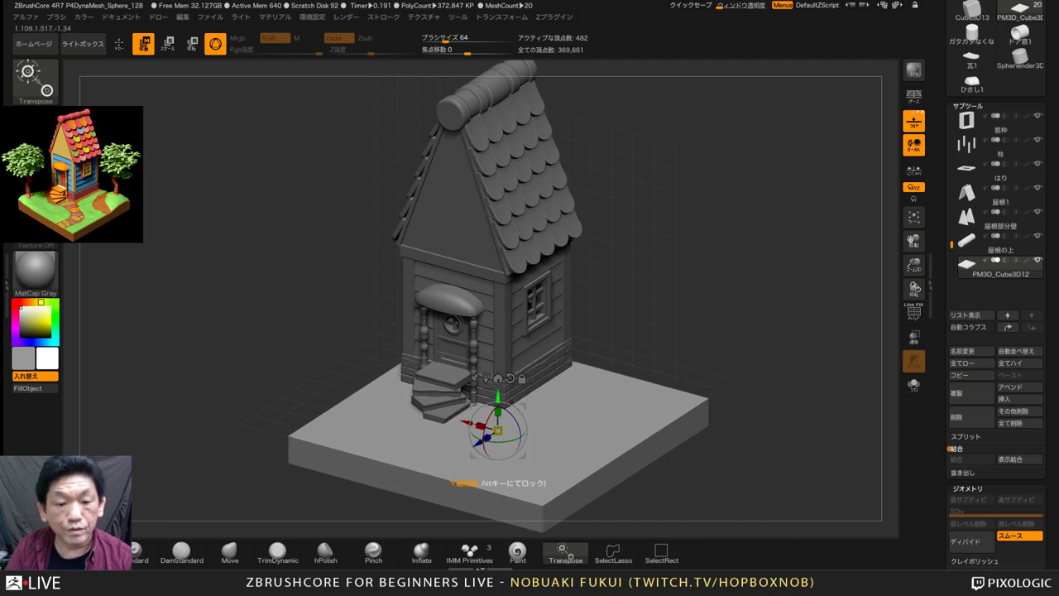
{"action": "left_click_drag", "start_coordinate": [662, 273], "coordinate": [661, 240], "text": "alt"}
{"action": "left_click_drag", "start_coordinate": [500, 493], "coordinate": [506, 494]}
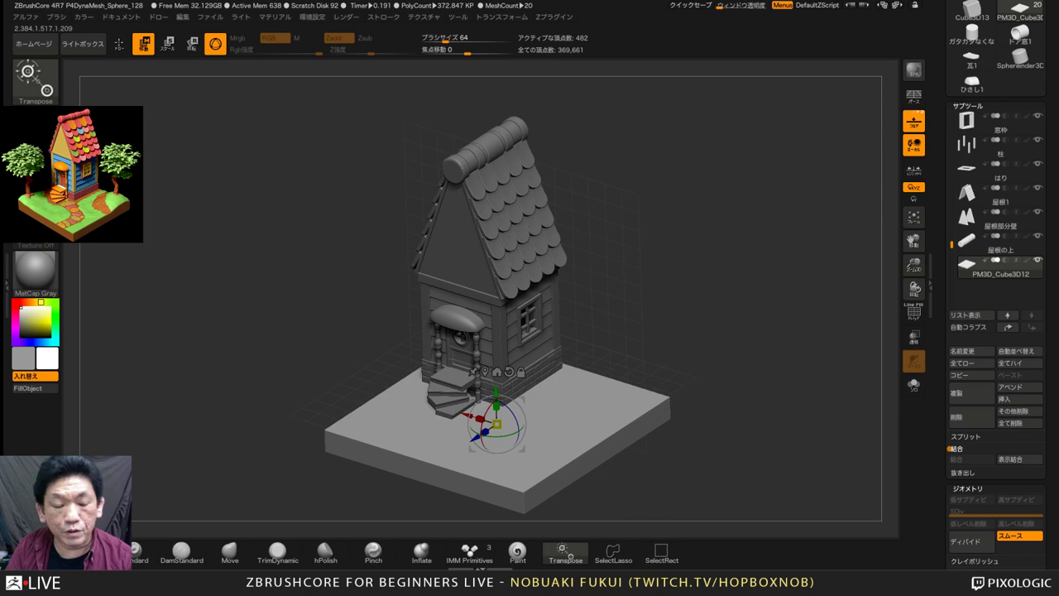
Show the polygon frame and try DynaMesh on the base slab at resolution 128, undoing it each time
{"action": "left_click_drag", "start_coordinate": [1049, 422], "coordinate": [1049, 126]}
{"action": "left_click", "coordinate": [913, 312]}
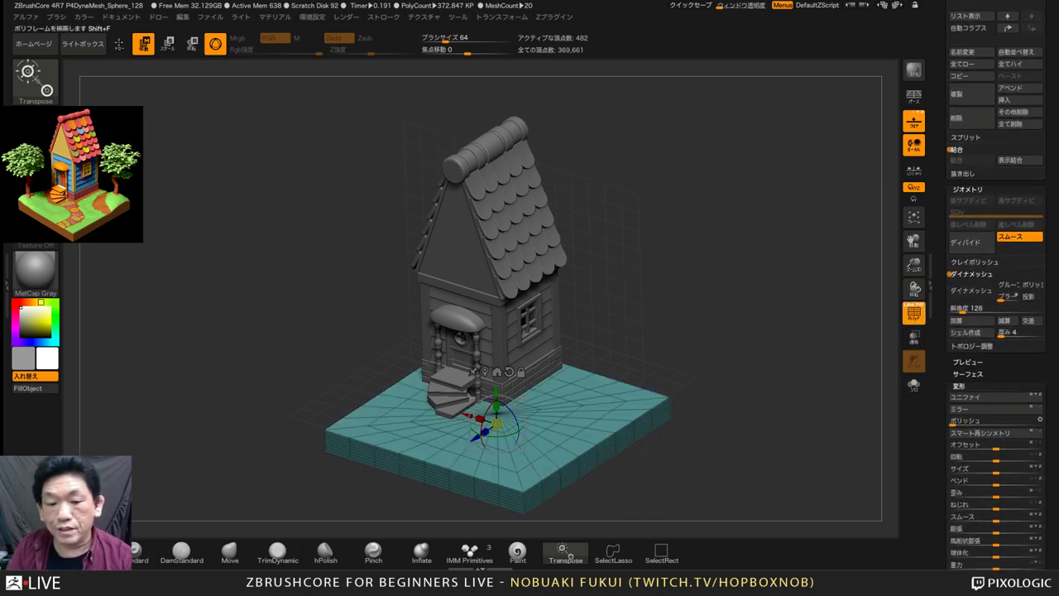
{"action": "left_click_drag", "start_coordinate": [711, 463], "coordinate": [711, 492], "text": "alt"}
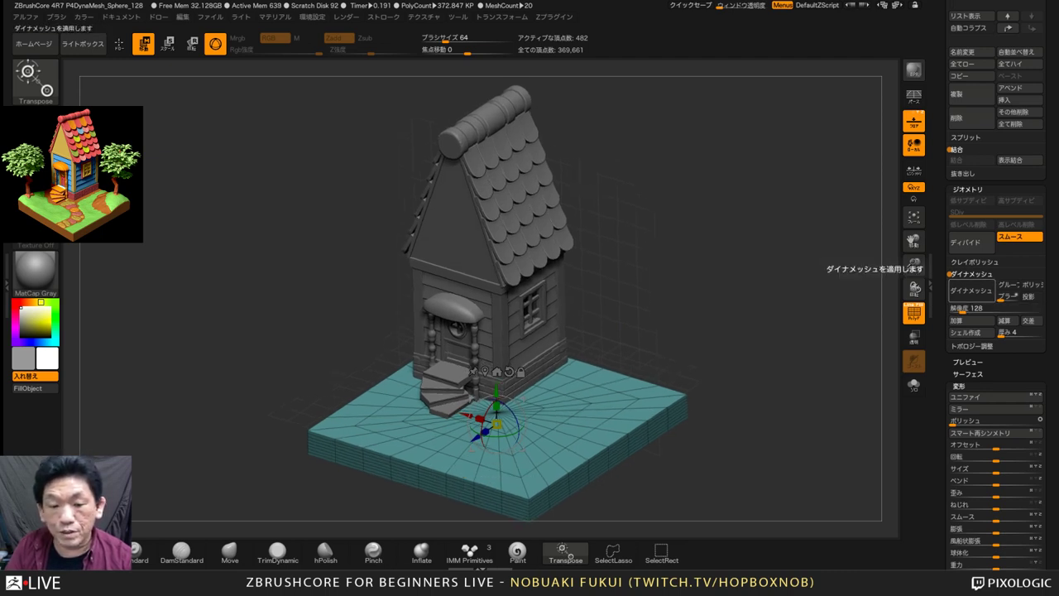
{"action": "left_click", "coordinate": [970, 290]}
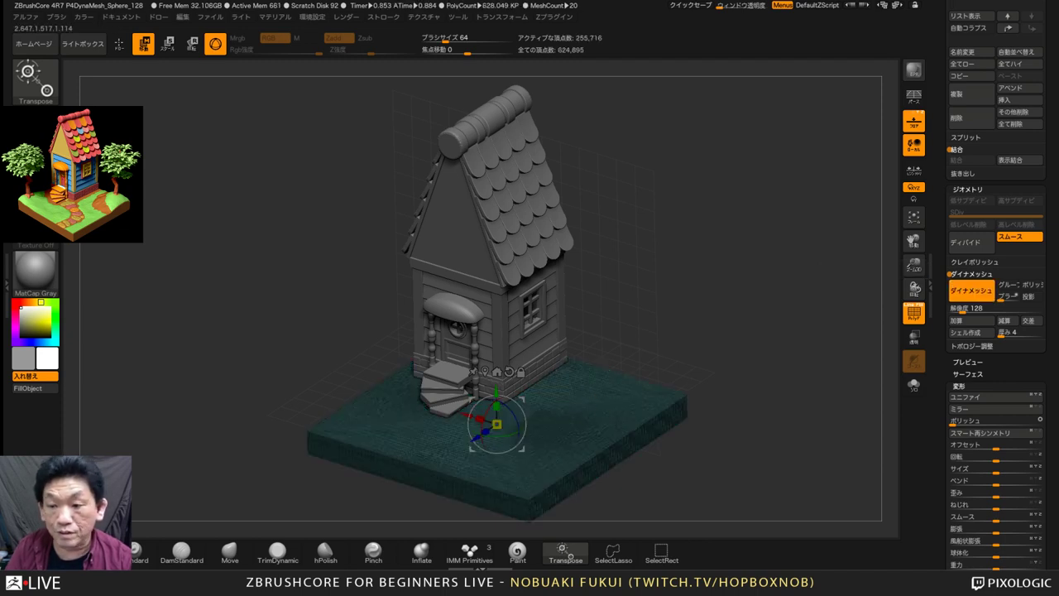
{"action": "key", "text": "ctrl+z"}
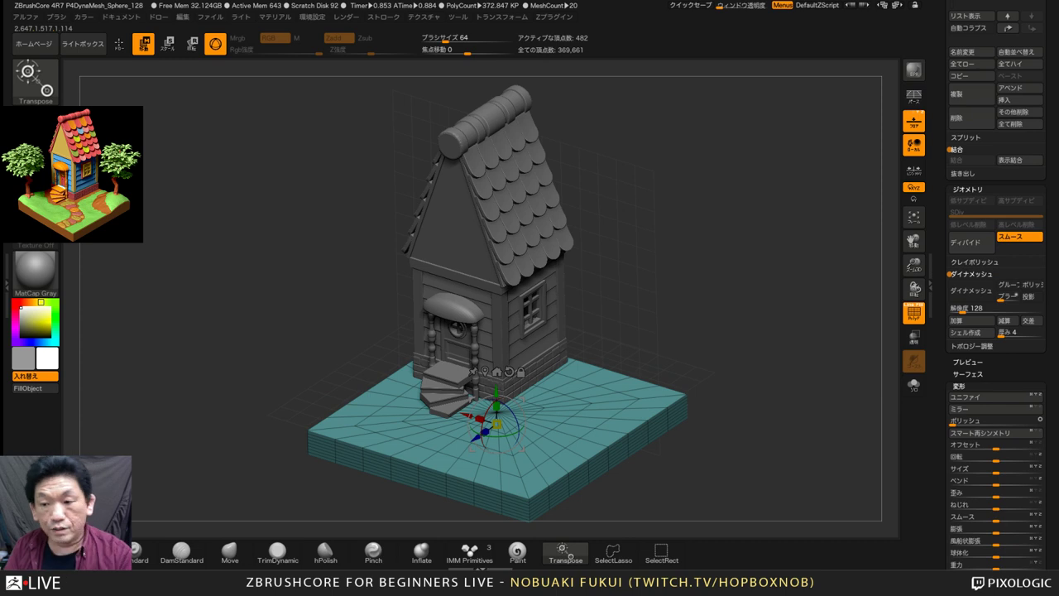
{"action": "left_click", "coordinate": [970, 291]}
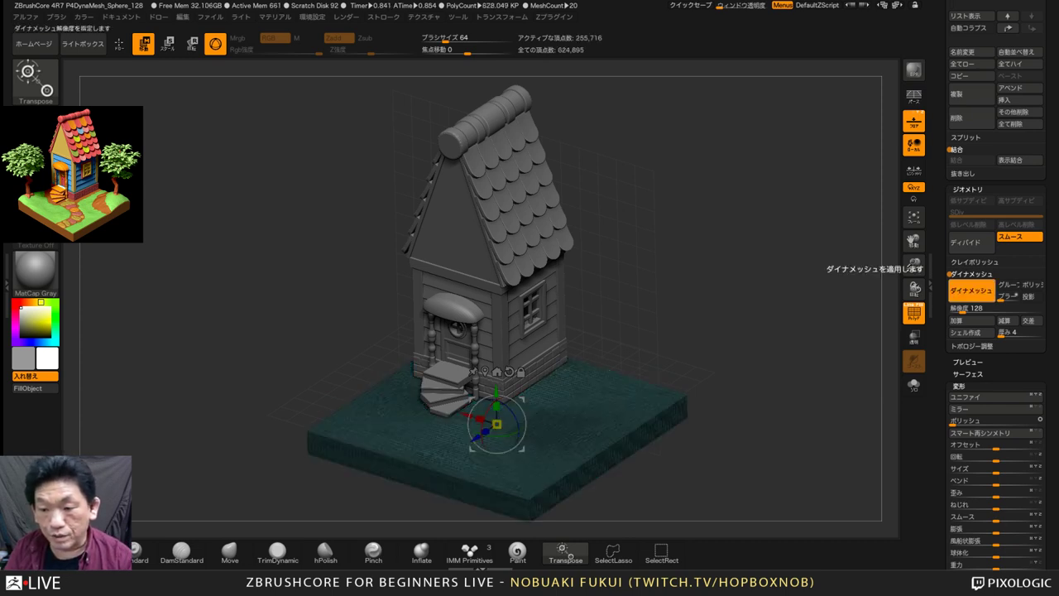
{"action": "key", "text": "ctrl+z"}
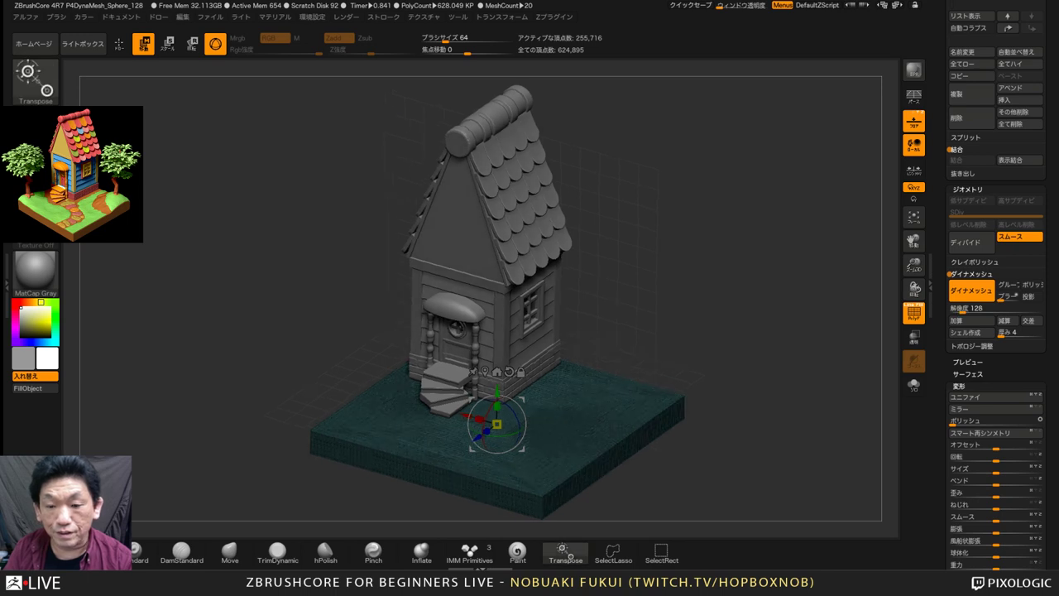
{"action": "key", "text": "ctrl+z"}
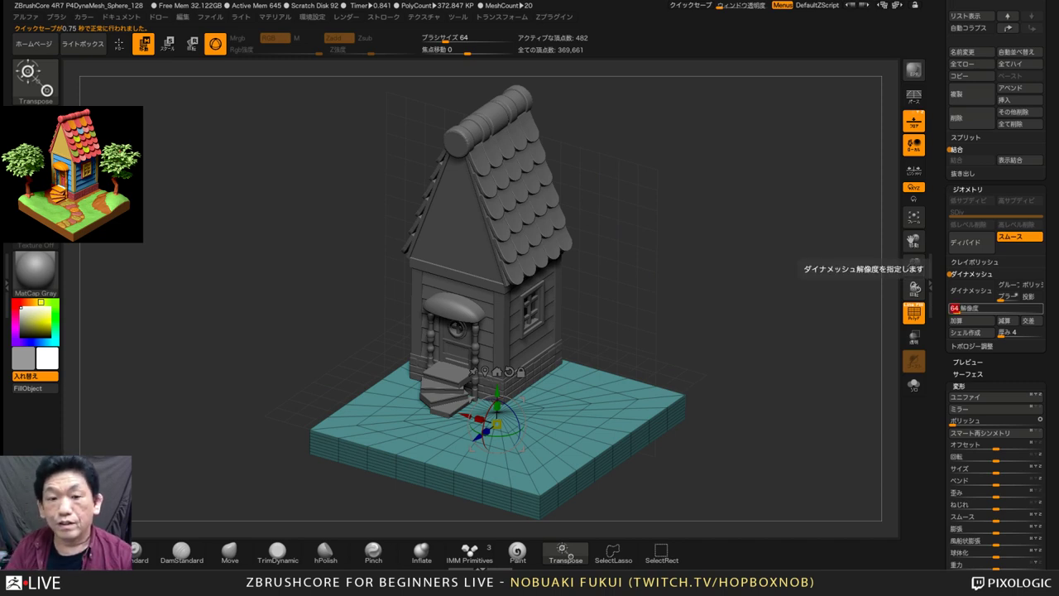
Set the DynaMesh resolution to 64 and apply DynaMesh to the base slab
{"action": "key", "text": "space"}
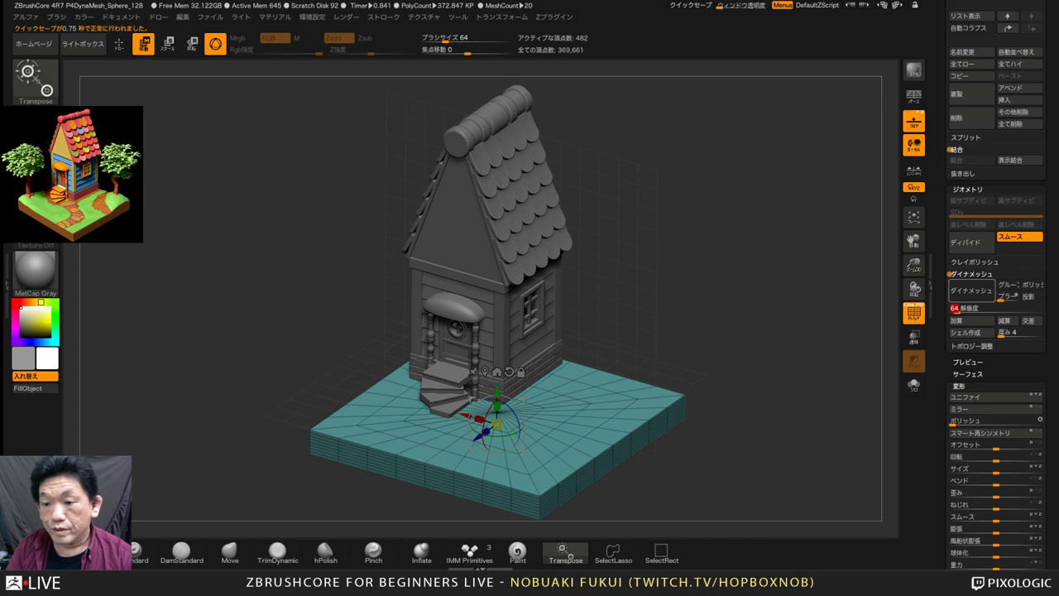
{"action": "left_click", "coordinate": [971, 290]}
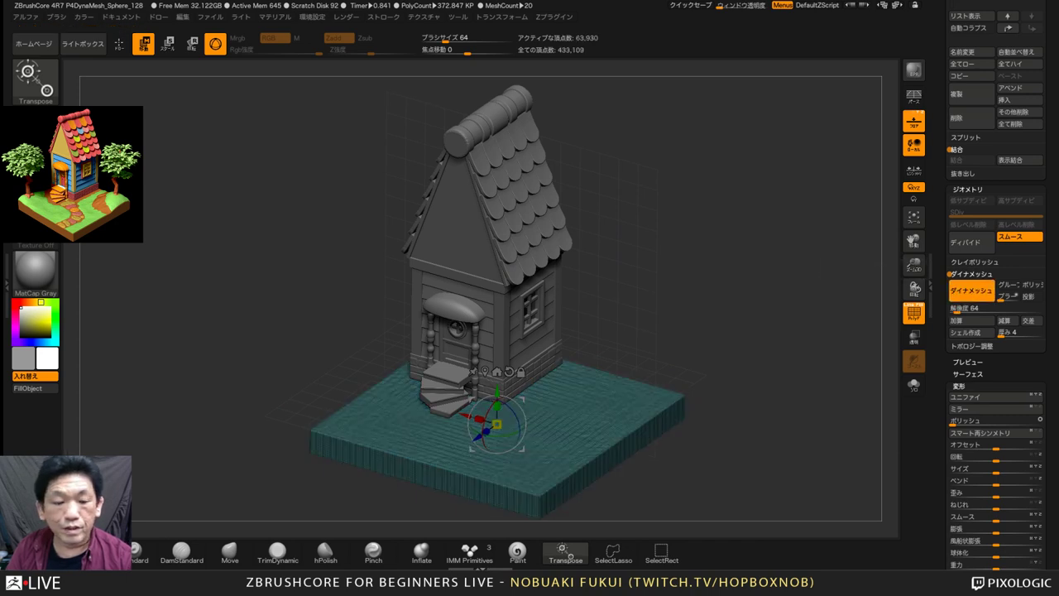
{"action": "left_click_drag", "start_coordinate": [728, 430], "coordinate": [709, 464]}
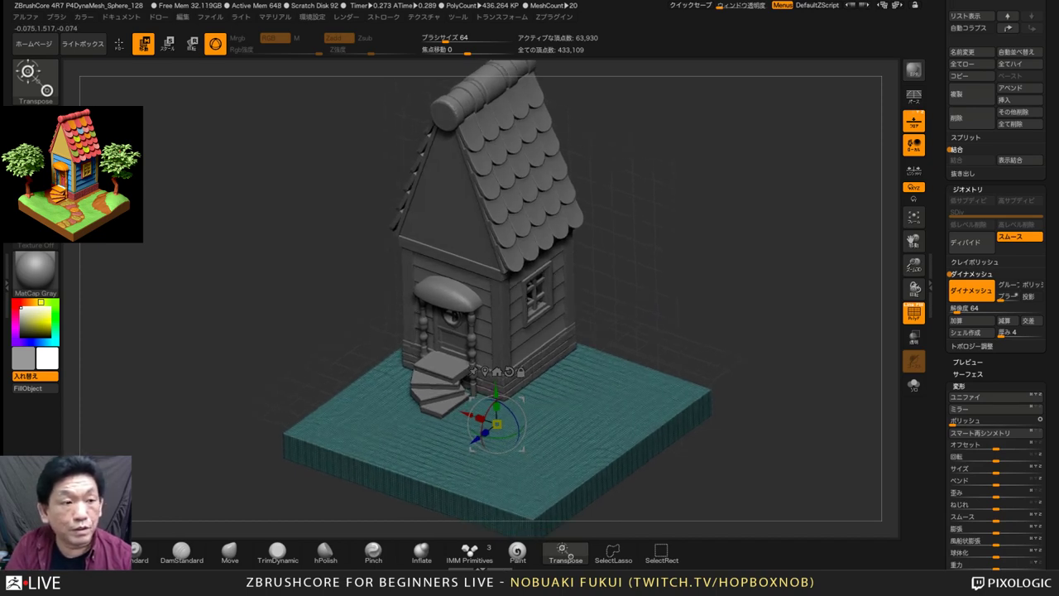
Switch to draw mode, choose the ClayBuildup brush and set its size to 77
{"action": "left_click", "coordinate": [118, 44]}
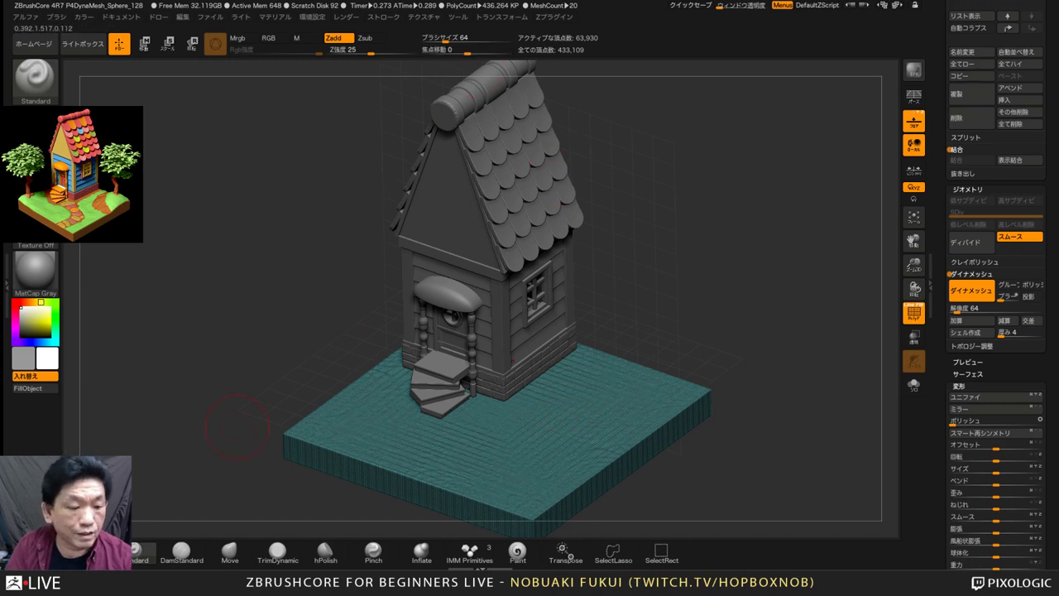
{"action": "key", "text": "b"}
{"action": "key", "text": "c"}
{"action": "key", "text": "b"}
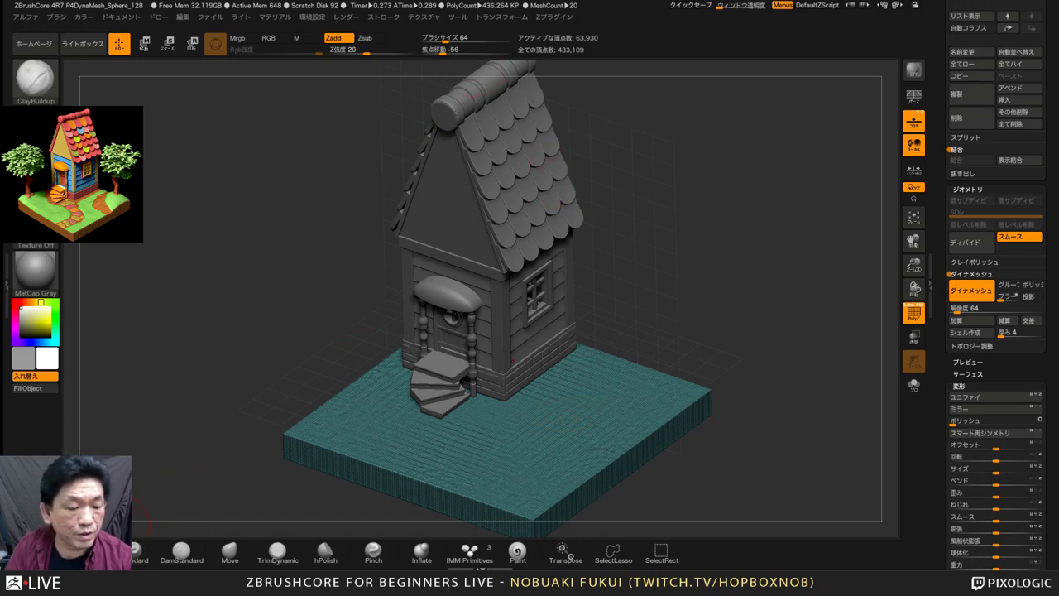
{"action": "left_click_drag", "start_coordinate": [445, 39], "coordinate": [448, 39]}
{"action": "key", "text": "Return"}
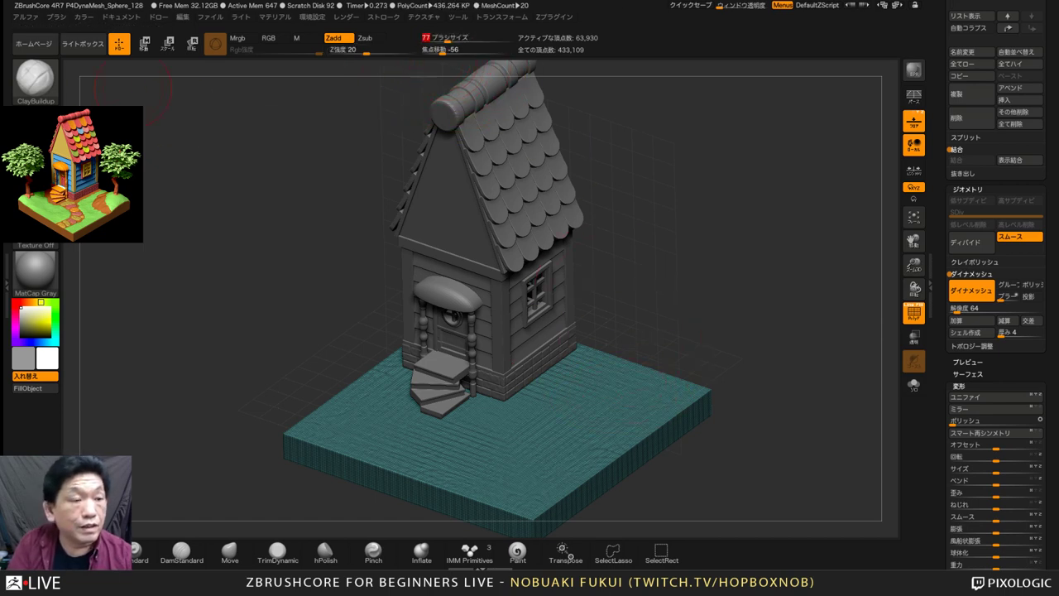
Look at the brush's auto-masking settings and turn off the polygon frame display
{"action": "left_click", "coordinate": [55, 18]}
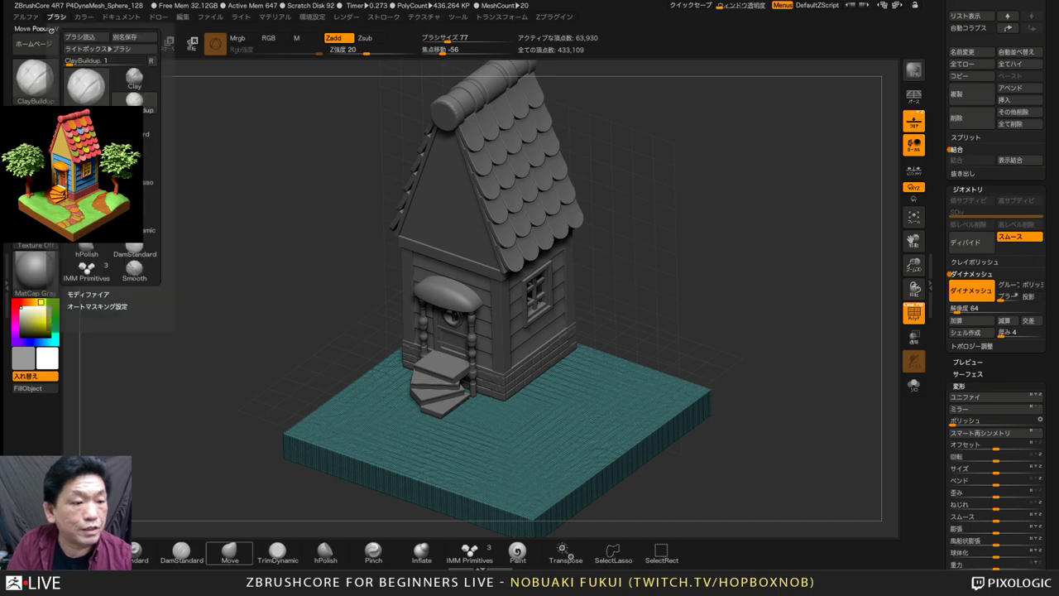
{"action": "left_click", "coordinate": [96, 307]}
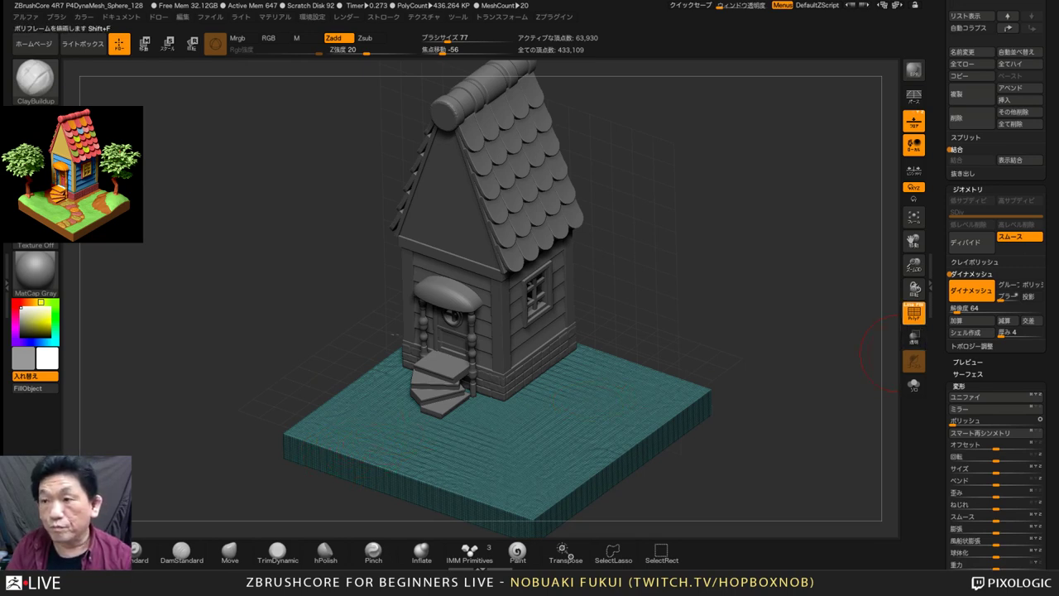
{"action": "left_click", "coordinate": [913, 312]}
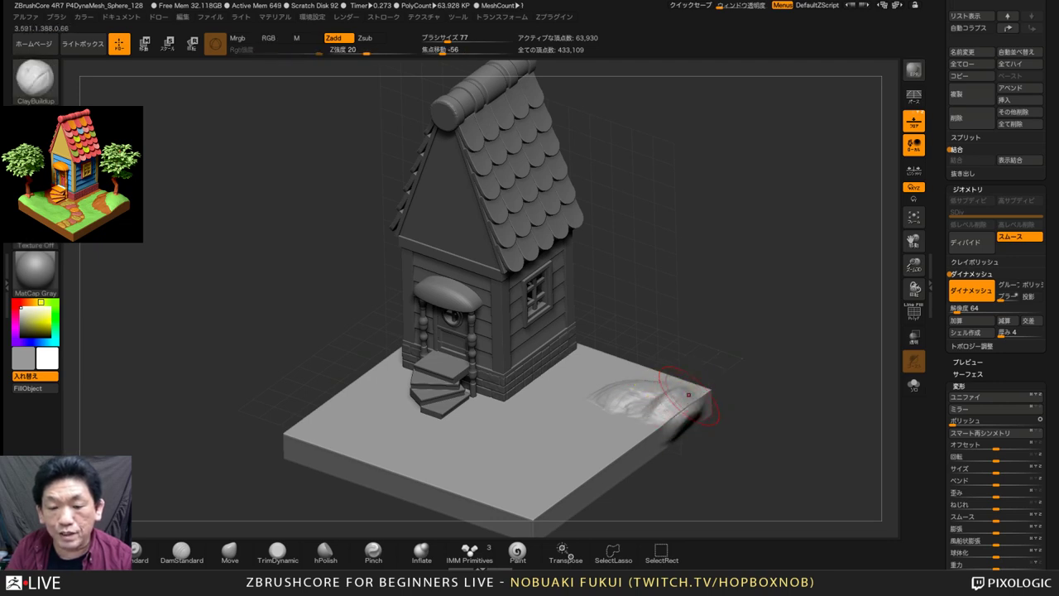
Undo the trial ClayBuildup strokes near the base slab's corner on the window side of the house
{"action": "key", "text": "ctrl"}
{"action": "key", "text": "ctrl+z"}
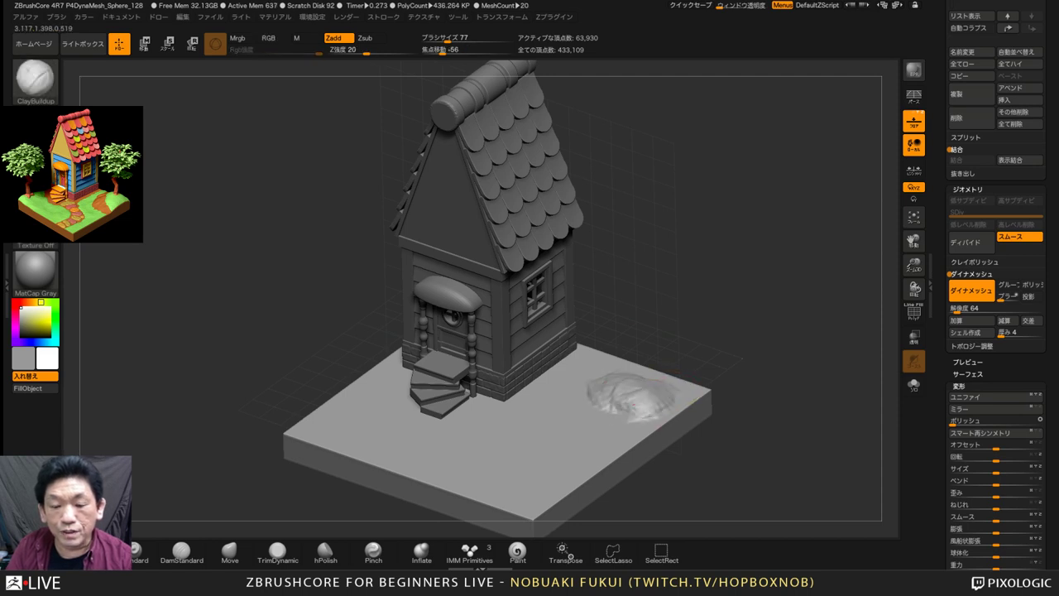
{"action": "left_click_drag", "start_coordinate": [597, 382], "coordinate": [622, 413]}
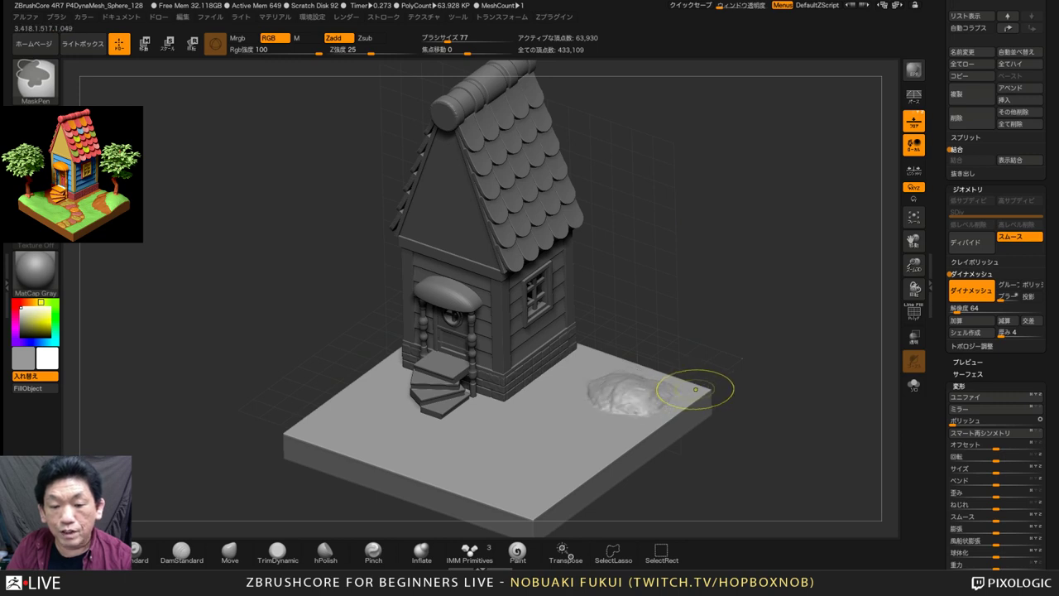
{"action": "key", "text": "ctrl+z"}
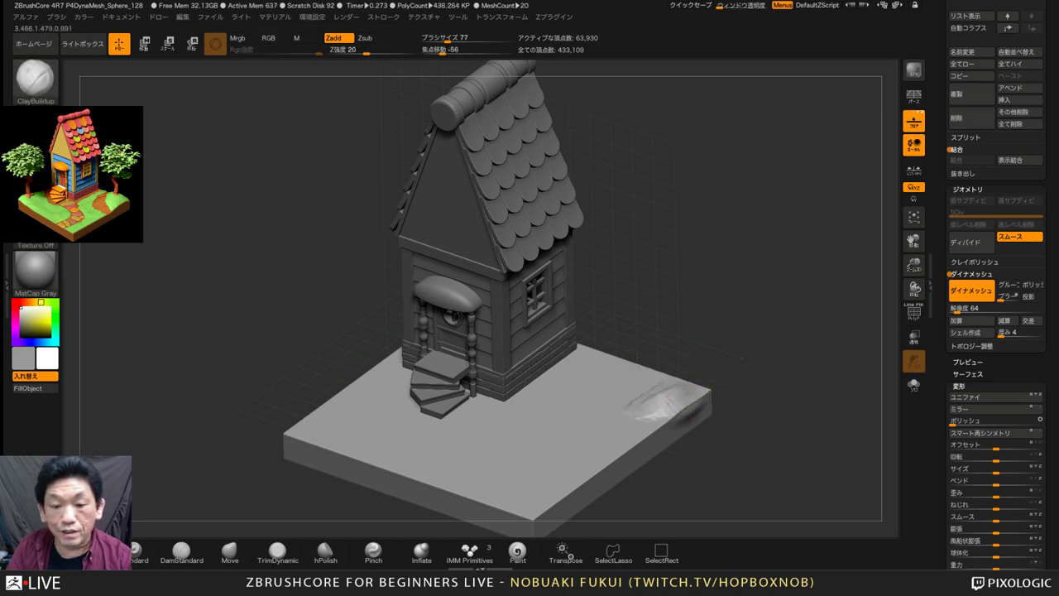
Build up a mound with ClayBuildup on the slab's corner on the window side of the house
{"action": "mouse_move", "coordinate": [638, 383]}
{"action": "left_mouse_down"}
{"action": "mouse_move", "coordinate": [622, 383]}
{"action": "mouse_move", "coordinate": [622, 414]}
{"action": "left_mouse_up"}
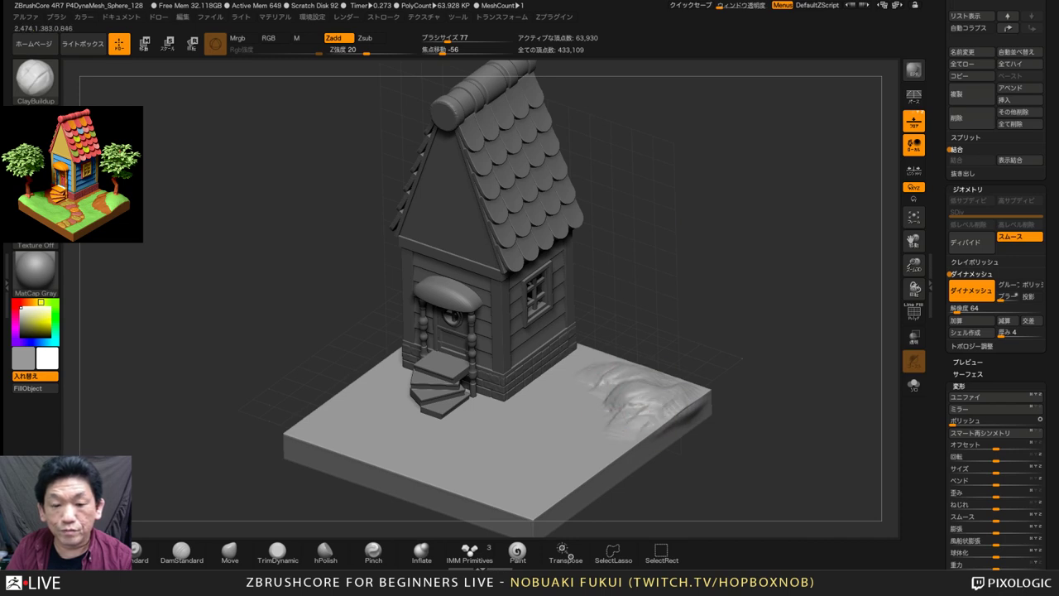
{"action": "left_click_drag", "start_coordinate": [595, 380], "coordinate": [615, 413]}
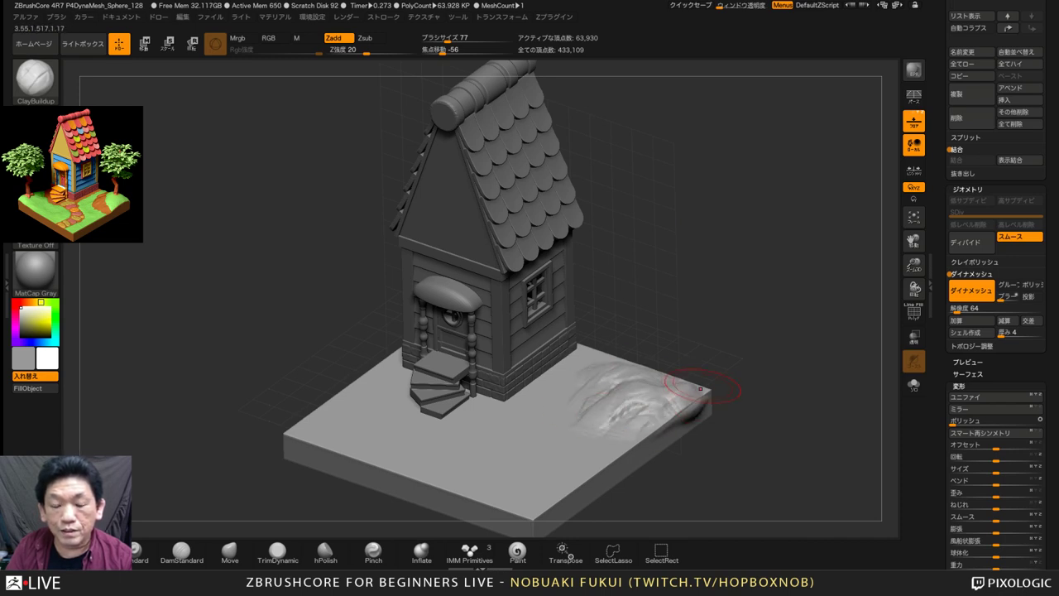
{"action": "left_click_drag", "start_coordinate": [714, 314], "coordinate": [693, 354]}
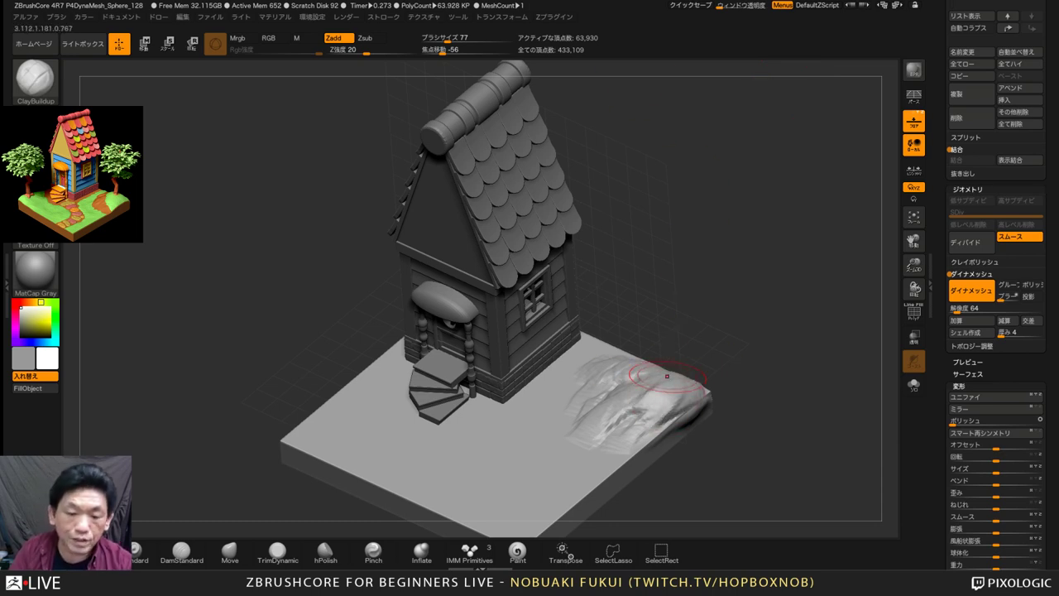
{"action": "mouse_move", "coordinate": [714, 307]}
{"action": "left_mouse_down"}
{"action": "mouse_move", "coordinate": [728, 311]}
{"action": "mouse_move", "coordinate": [714, 292]}
{"action": "left_mouse_up"}
{"action": "mouse_move", "coordinate": [624, 404]}
{"action": "left_mouse_down"}
{"action": "mouse_move", "coordinate": [661, 416]}
{"action": "mouse_move", "coordinate": [639, 383]}
{"action": "left_mouse_up"}
{"action": "left_click_drag", "start_coordinate": [736, 310], "coordinate": [713, 321]}
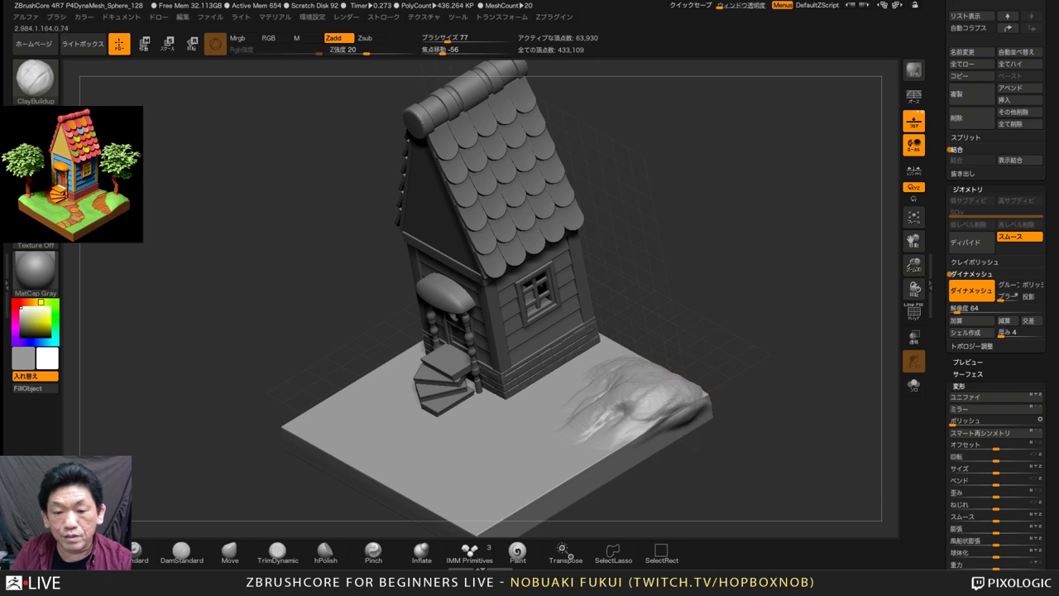
Add more clay to the window-side mound, extending its slope toward the house and the front of the slab
{"action": "left_click_drag", "start_coordinate": [663, 367], "coordinate": [622, 364]}
{"action": "mouse_move", "coordinate": [578, 412]}
{"action": "left_mouse_down"}
{"action": "mouse_move", "coordinate": [608, 424]}
{"action": "mouse_move", "coordinate": [575, 409]}
{"action": "left_mouse_up"}
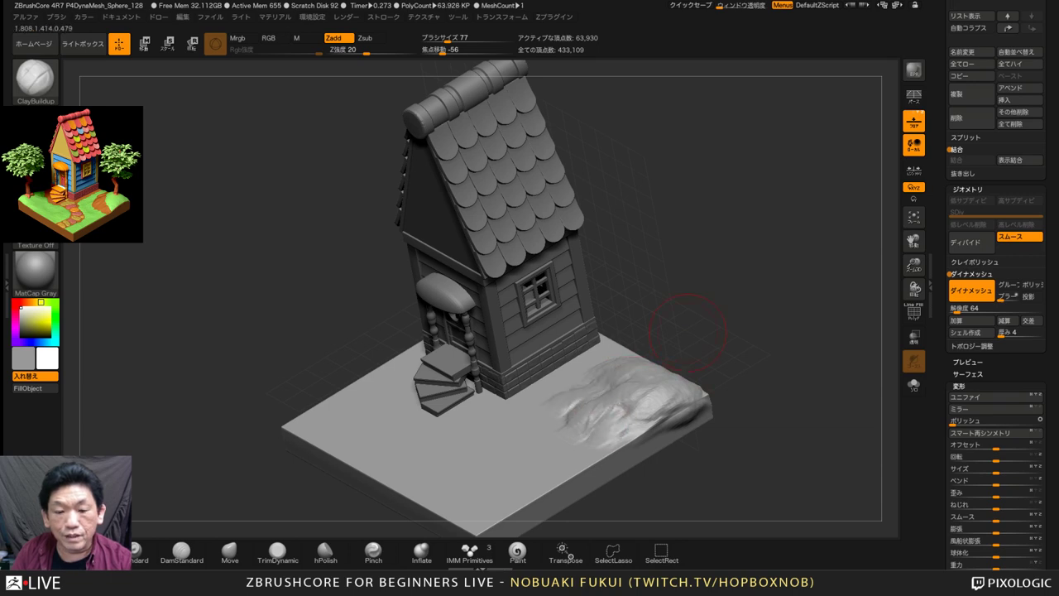
{"action": "left_click_drag", "start_coordinate": [703, 335], "coordinate": [719, 333]}
{"action": "mouse_move", "coordinate": [599, 416]}
{"action": "left_mouse_down"}
{"action": "mouse_move", "coordinate": [598, 436]}
{"action": "mouse_move", "coordinate": [623, 416]}
{"action": "left_mouse_up"}
{"action": "mouse_move", "coordinate": [716, 338]}
{"action": "left_mouse_down"}
{"action": "mouse_move", "coordinate": [722, 327]}
{"action": "mouse_move", "coordinate": [708, 321]}
{"action": "mouse_move", "coordinate": [728, 314]}
{"action": "left_mouse_up"}
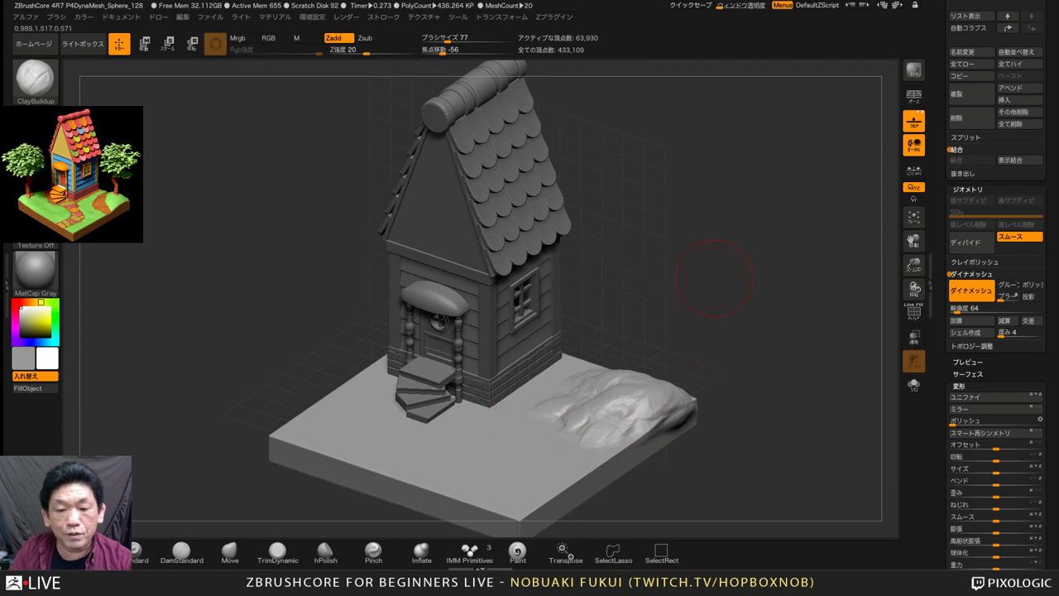
{"action": "mouse_move", "coordinate": [662, 415]}
{"action": "left_mouse_down"}
{"action": "mouse_move", "coordinate": [682, 403]}
{"action": "mouse_move", "coordinate": [632, 423]}
{"action": "mouse_move", "coordinate": [656, 402]}
{"action": "left_mouse_up"}
{"action": "mouse_move", "coordinate": [331, 427]}
{"action": "left_mouse_down"}
{"action": "mouse_move", "coordinate": [317, 435]}
{"action": "mouse_move", "coordinate": [341, 415]}
{"action": "mouse_move", "coordinate": [347, 441]}
{"action": "mouse_move", "coordinate": [319, 431]}
{"action": "left_mouse_up"}
Smooth the window-side mound, reshaping its crest with a few more clay strokes
{"action": "mouse_move", "coordinate": [620, 378]}
{"action": "left_mouse_down", "text": "shift"}
{"action": "mouse_move", "coordinate": [624, 404]}
{"action": "mouse_move", "coordinate": [579, 378]}
{"action": "mouse_move", "coordinate": [626, 395]}
{"action": "mouse_move", "coordinate": [596, 366]}
{"action": "left_mouse_up", "text": "shift"}
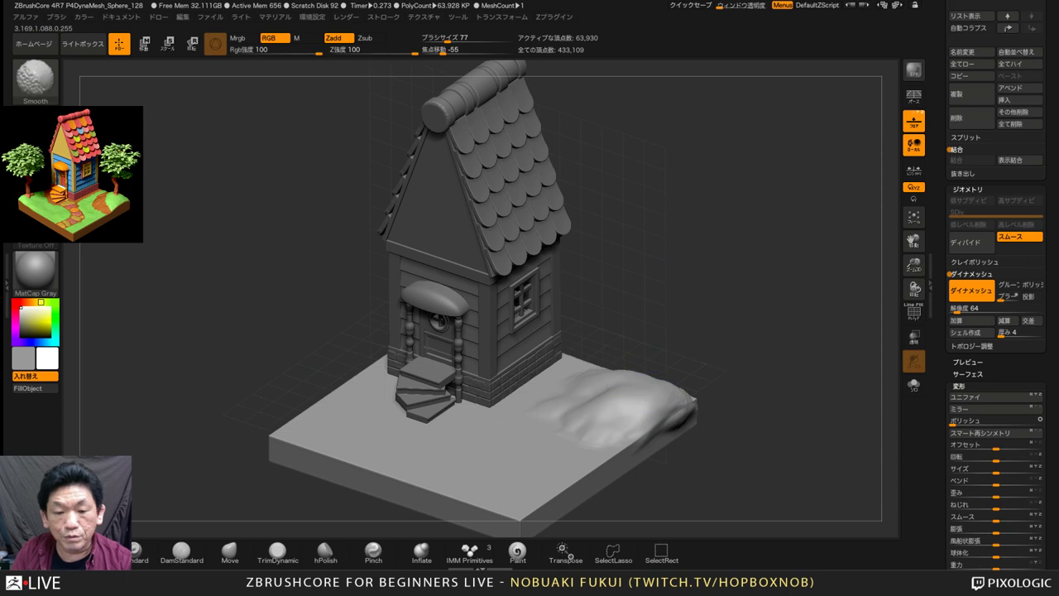
{"action": "mouse_move", "coordinate": [619, 401]}
{"action": "left_mouse_down"}
{"action": "mouse_move", "coordinate": [586, 394]}
{"action": "mouse_move", "coordinate": [635, 372]}
{"action": "left_mouse_up"}
{"action": "left_click_drag", "start_coordinate": [735, 364], "coordinate": [737, 393]}
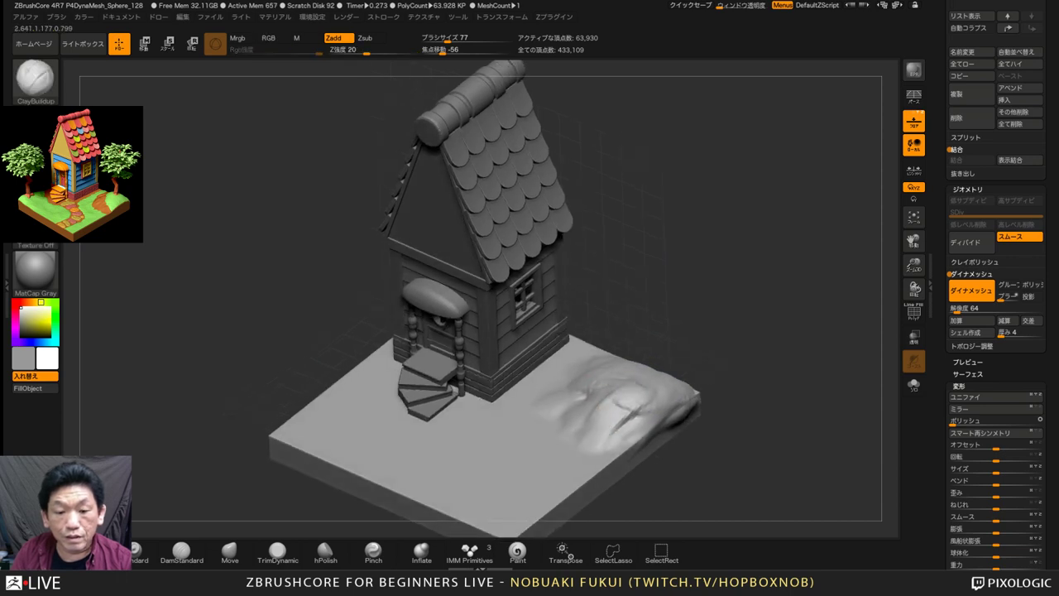
{"action": "mouse_move", "coordinate": [620, 379]}
{"action": "left_mouse_down", "text": "shift"}
{"action": "mouse_move", "coordinate": [635, 407]}
{"action": "mouse_move", "coordinate": [626, 420]}
{"action": "left_mouse_up", "text": "shift"}
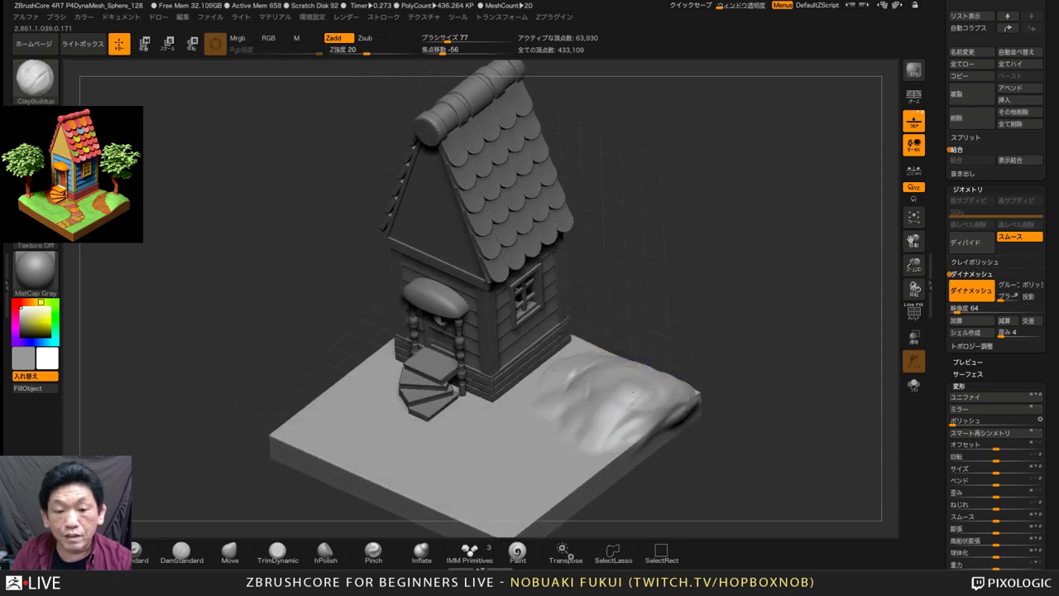
{"action": "mouse_move", "coordinate": [644, 371]}
{"action": "left_mouse_down"}
{"action": "mouse_move", "coordinate": [626, 381]}
{"action": "mouse_move", "coordinate": [680, 383]}
{"action": "left_mouse_up"}
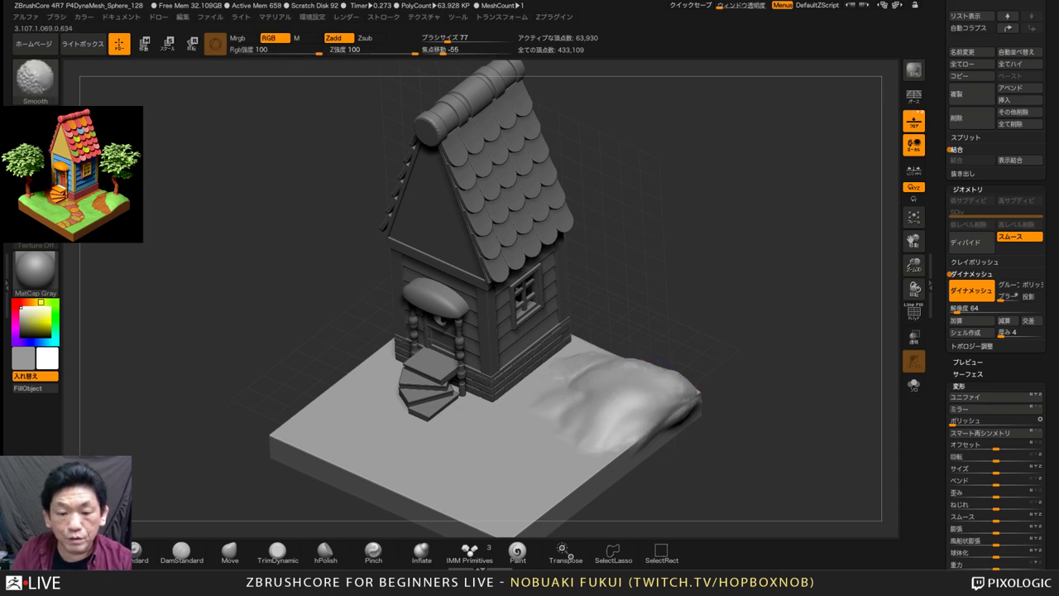
Sculpt low, uneven bumps across the ground in front of the house and smooth them into the mound
{"action": "key", "text": "ctrl"}
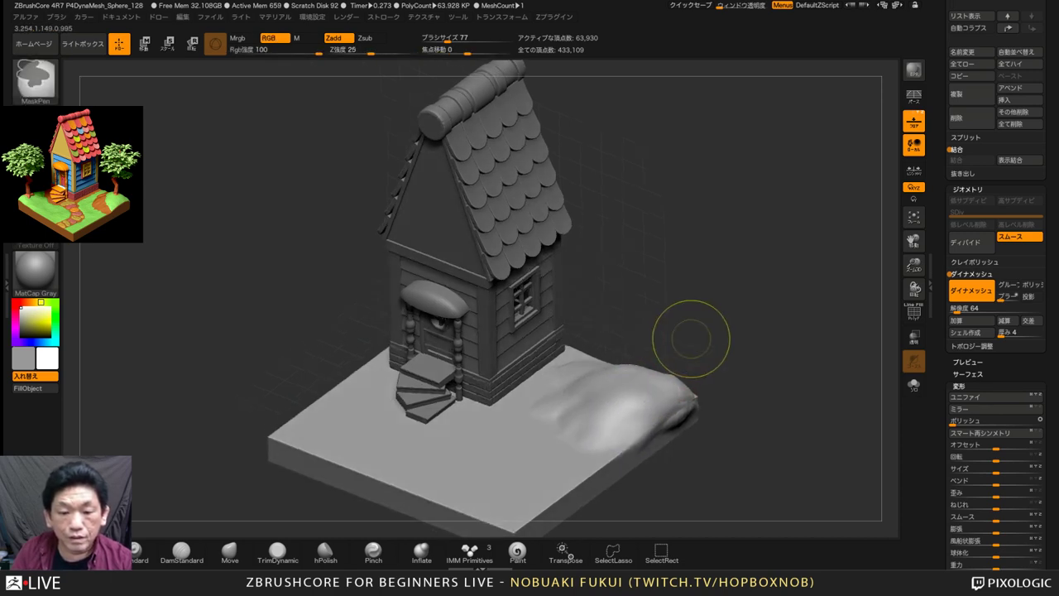
{"action": "key", "text": "shift"}
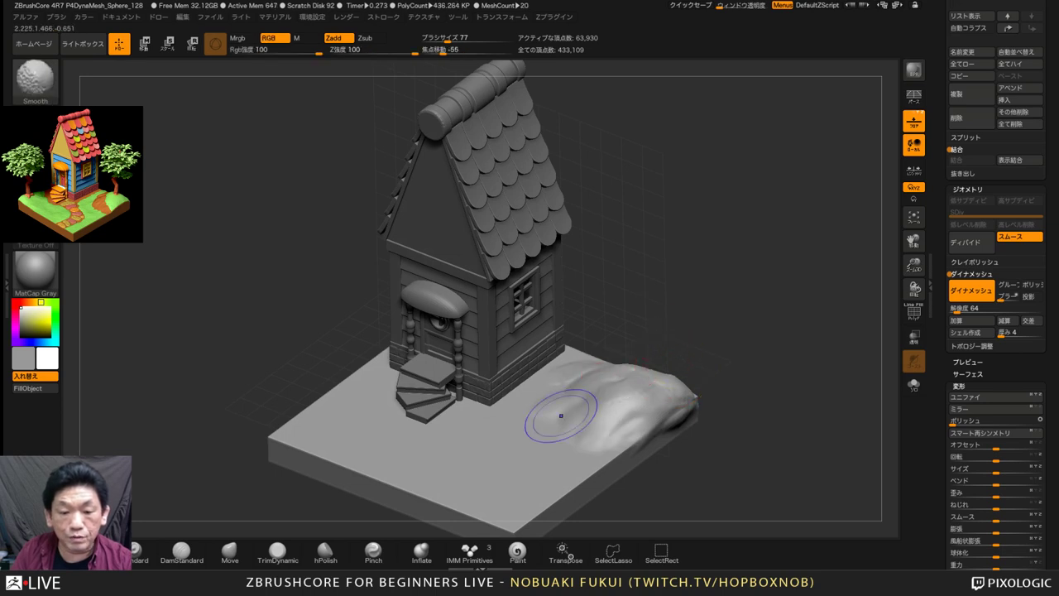
{"action": "mouse_move", "coordinate": [631, 391]}
{"action": "left_mouse_down", "text": "shift"}
{"action": "mouse_move", "coordinate": [652, 389]}
{"action": "mouse_move", "coordinate": [606, 390]}
{"action": "mouse_move", "coordinate": [541, 473]}
{"action": "mouse_move", "coordinate": [515, 461]}
{"action": "mouse_move", "coordinate": [529, 454]}
{"action": "mouse_move", "coordinate": [451, 453]}
{"action": "mouse_move", "coordinate": [482, 498]}
{"action": "mouse_move", "coordinate": [405, 447]}
{"action": "mouse_move", "coordinate": [425, 450]}
{"action": "mouse_move", "coordinate": [397, 456]}
{"action": "mouse_move", "coordinate": [488, 423]}
{"action": "mouse_move", "coordinate": [413, 456]}
{"action": "mouse_move", "coordinate": [488, 434]}
{"action": "mouse_move", "coordinate": [503, 457]}
{"action": "left_mouse_up", "text": "shift"}
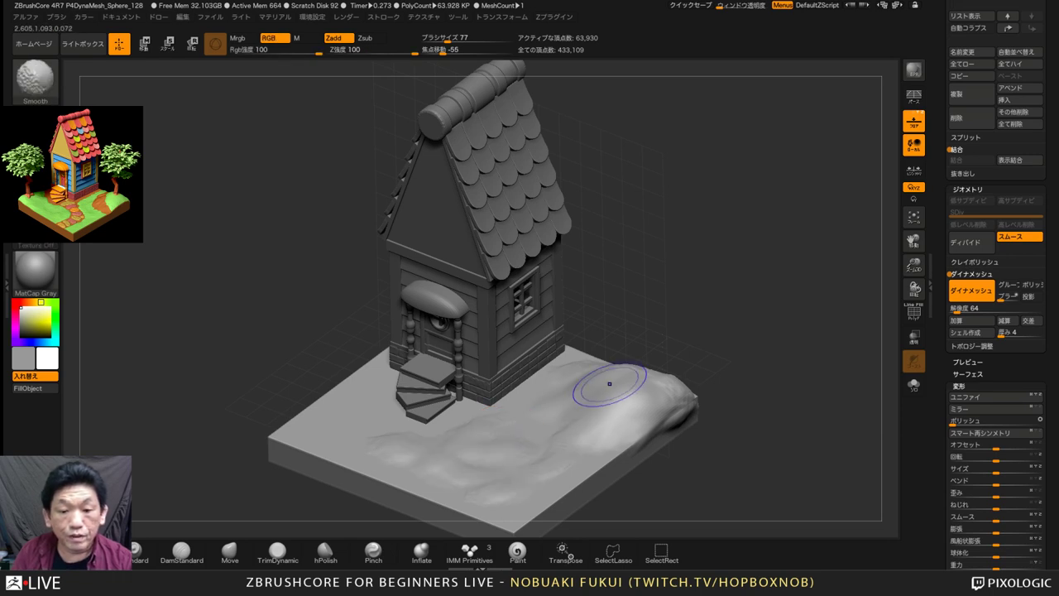
Raise the window-side mound's crest and build up its front slope with additional clay strokes
{"action": "mouse_move", "coordinate": [689, 345]}
{"action": "left_mouse_down"}
{"action": "mouse_move", "coordinate": [685, 369]}
{"action": "mouse_move", "coordinate": [633, 363]}
{"action": "left_mouse_up"}
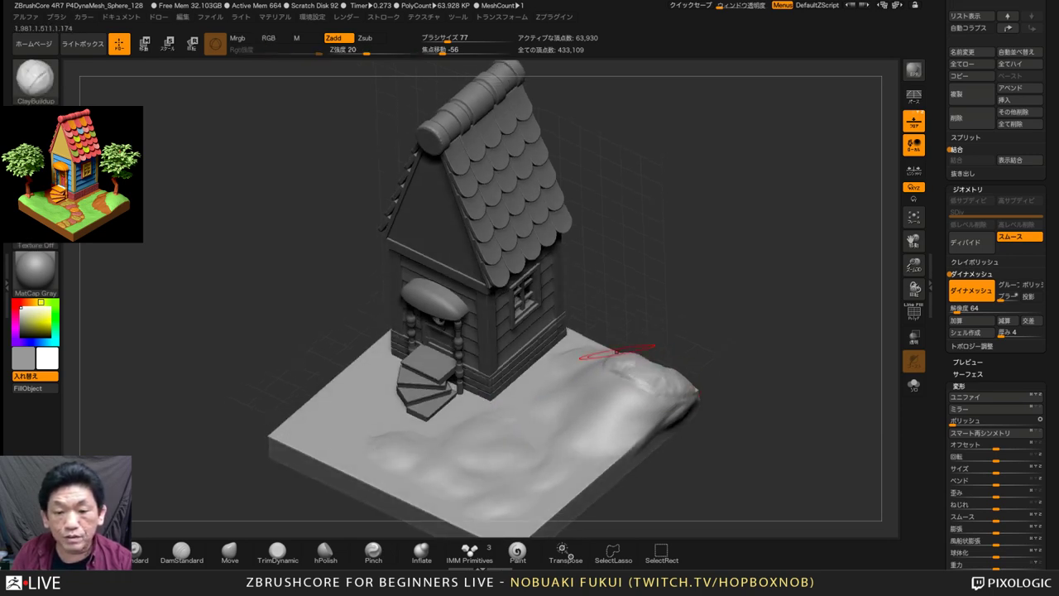
{"action": "key", "text": "shift"}
{"action": "left_click_drag", "start_coordinate": [701, 341], "coordinate": [697, 377]}
{"action": "mouse_move", "coordinate": [641, 383]}
{"action": "left_mouse_down"}
{"action": "mouse_move", "coordinate": [622, 395]}
{"action": "mouse_move", "coordinate": [623, 366]}
{"action": "left_mouse_up"}
{"action": "mouse_move", "coordinate": [603, 414]}
{"action": "left_mouse_down", "text": "shift"}
{"action": "mouse_move", "coordinate": [690, 383]}
{"action": "mouse_move", "coordinate": [603, 374]}
{"action": "left_mouse_up", "text": "shift"}
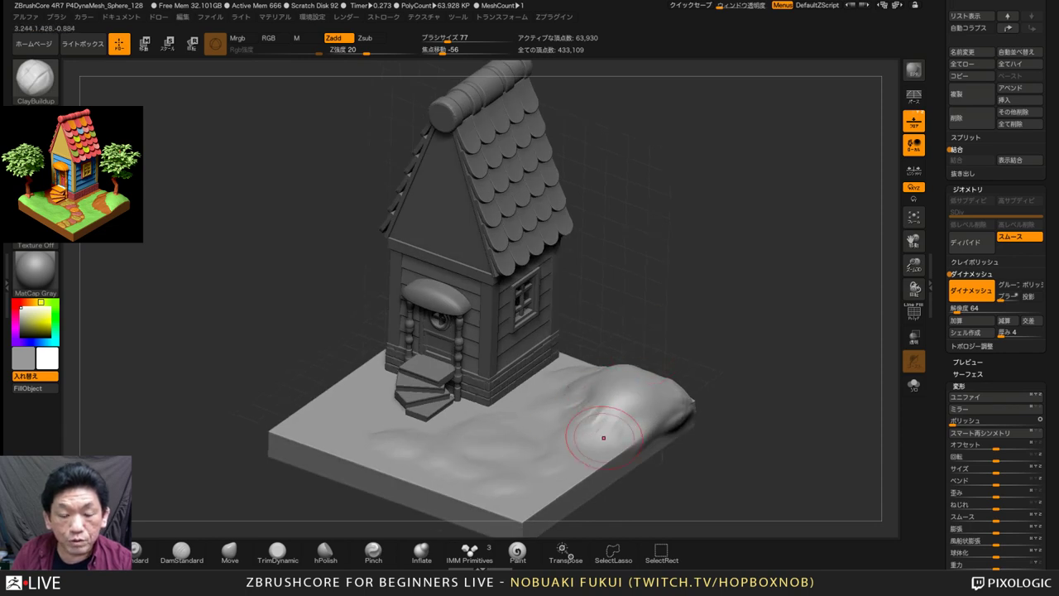
{"action": "right_click_drag", "start_coordinate": [634, 409], "coordinate": [607, 445], "text": "ctrl"}
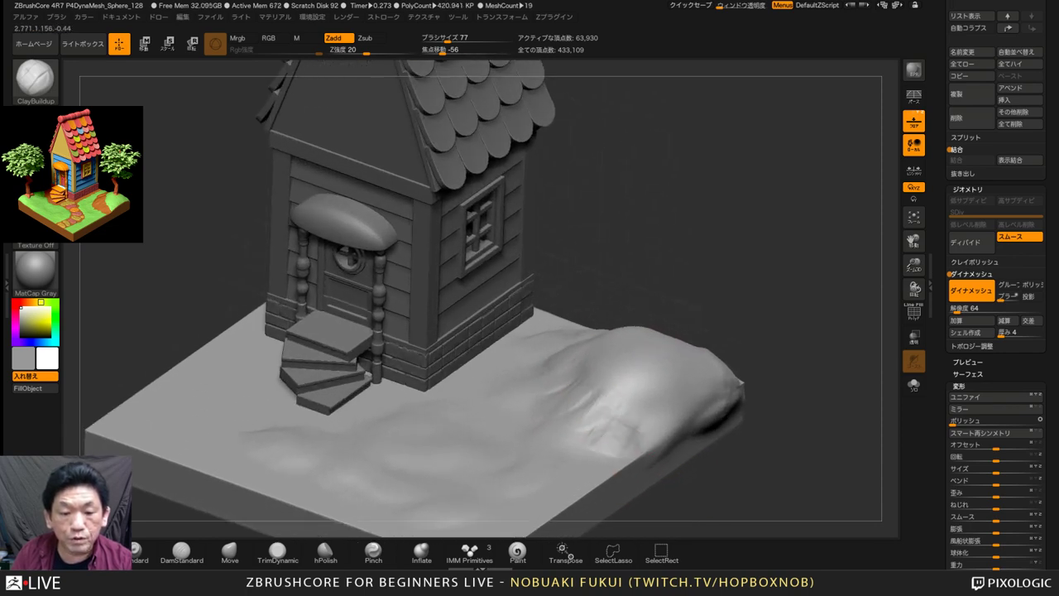
{"action": "right_click_drag", "start_coordinate": [597, 397], "coordinate": [613, 362]}
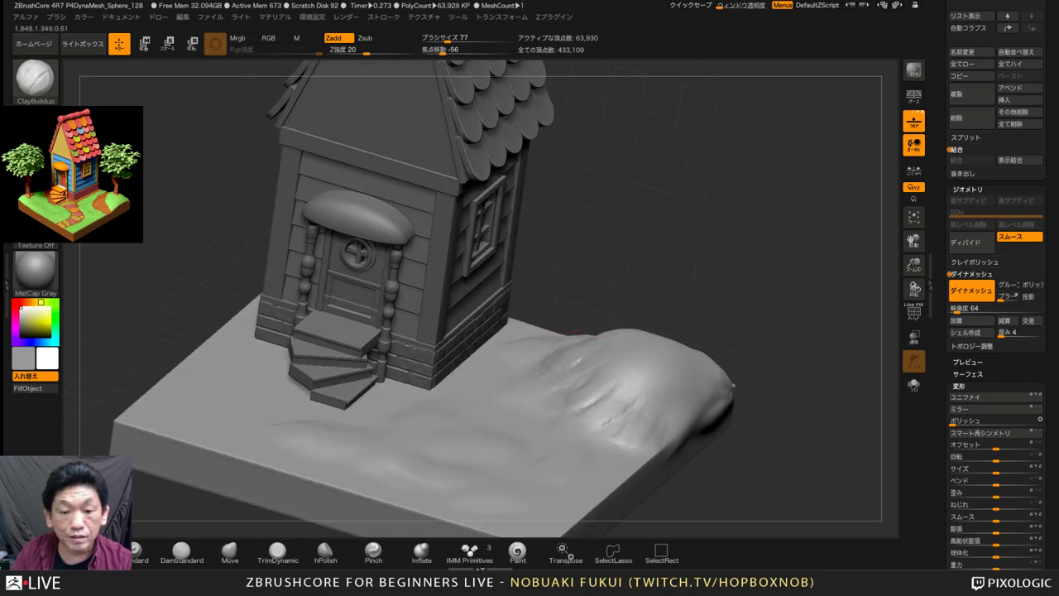
Smooth the rough clay strokes on the mound's front slope and soften the ground bumps near the stairs
{"action": "mouse_move", "coordinate": [765, 318]}
{"action": "left_mouse_down"}
{"action": "mouse_move", "coordinate": [688, 313]}
{"action": "mouse_move", "coordinate": [678, 278]}
{"action": "mouse_move", "coordinate": [746, 301]}
{"action": "left_mouse_up"}
{"action": "key", "text": "shift"}
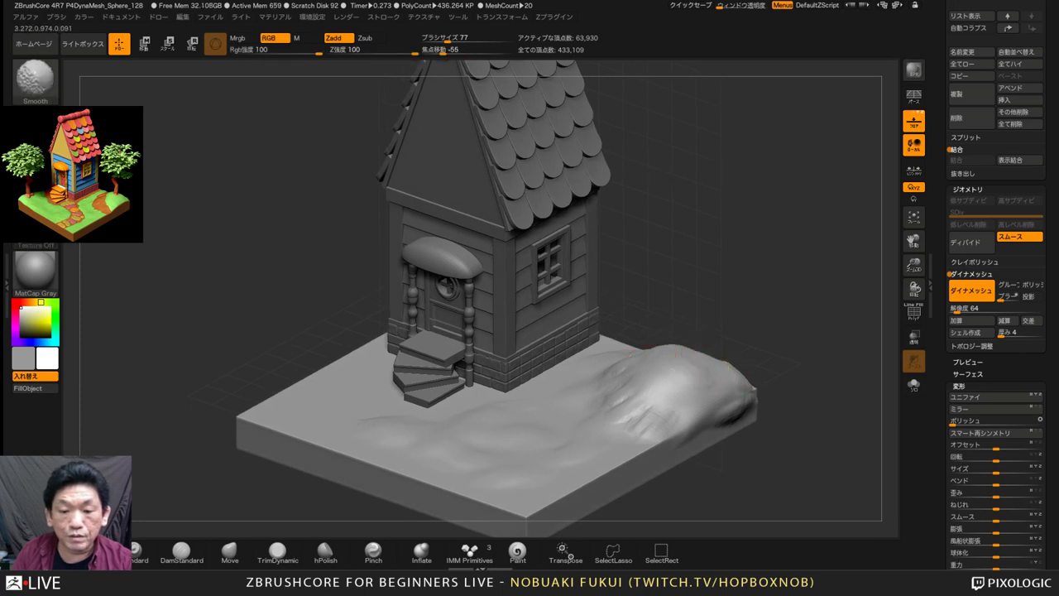
{"action": "mouse_move", "coordinate": [656, 372]}
{"action": "left_mouse_down", "text": "shift"}
{"action": "mouse_move", "coordinate": [645, 405]}
{"action": "mouse_move", "coordinate": [655, 416]}
{"action": "left_mouse_up", "text": "shift"}
{"action": "left_click_drag", "start_coordinate": [765, 451], "coordinate": [791, 444]}
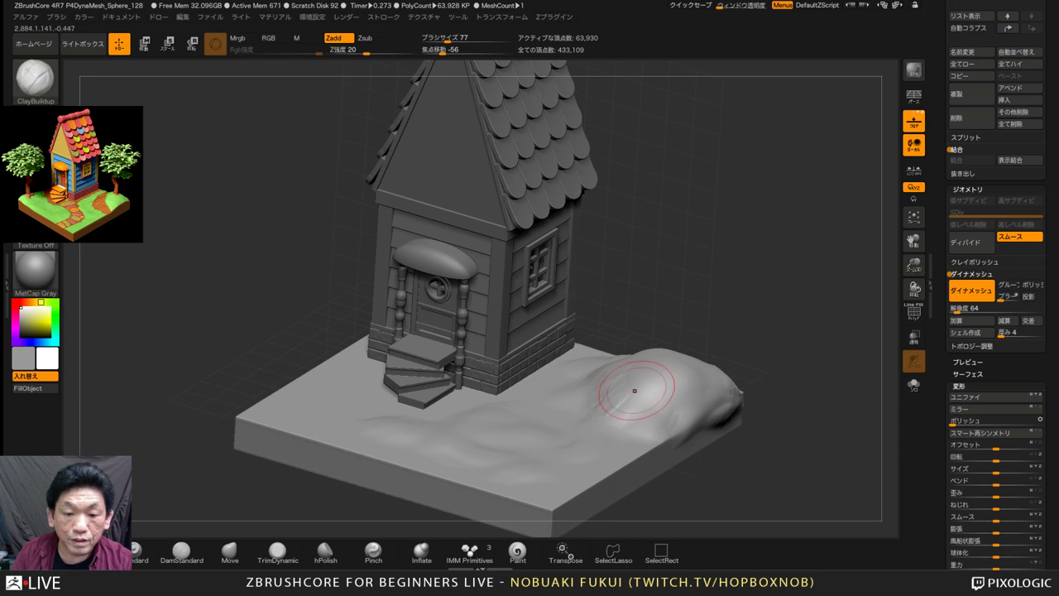
{"action": "left_click_drag", "start_coordinate": [636, 392], "coordinate": [637, 415]}
{"action": "mouse_move", "coordinate": [761, 451]}
{"action": "left_mouse_down"}
{"action": "mouse_move", "coordinate": [815, 494]}
{"action": "mouse_move", "coordinate": [736, 455]}
{"action": "mouse_move", "coordinate": [756, 425]}
{"action": "left_mouse_up"}
{"action": "left_click_drag", "start_coordinate": [483, 435], "coordinate": [460, 439], "text": "shift"}
Build up a second, smaller mound with ClayBuildup on the slab corner beyond the stairs
{"action": "left_click_drag", "start_coordinate": [710, 274], "coordinate": [764, 299], "text": "alt"}
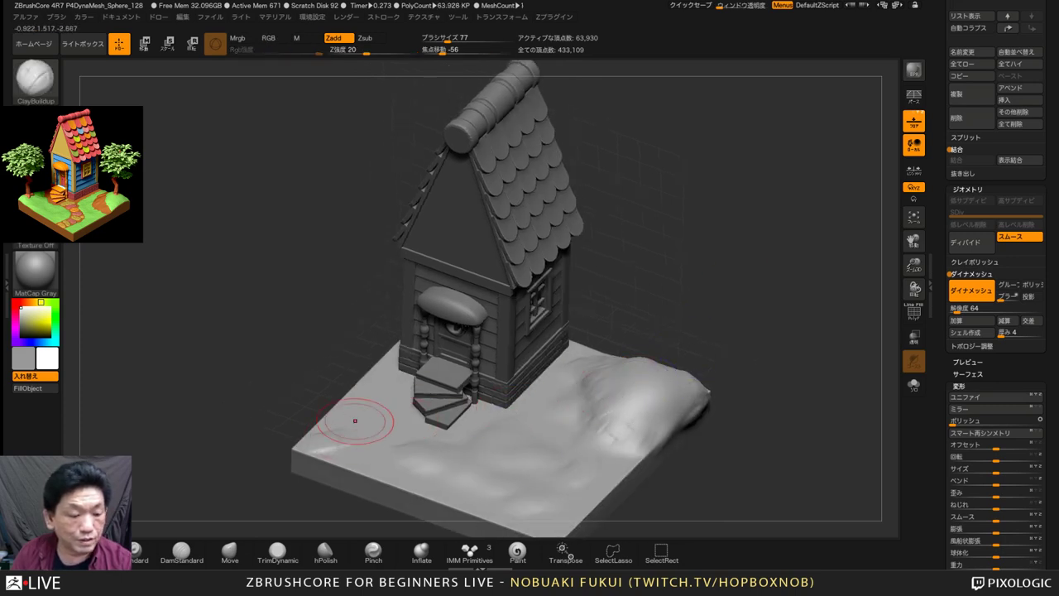
{"action": "mouse_move", "coordinate": [355, 421]}
{"action": "left_mouse_down"}
{"action": "mouse_move", "coordinate": [326, 434]}
{"action": "mouse_move", "coordinate": [351, 436]}
{"action": "left_mouse_up"}
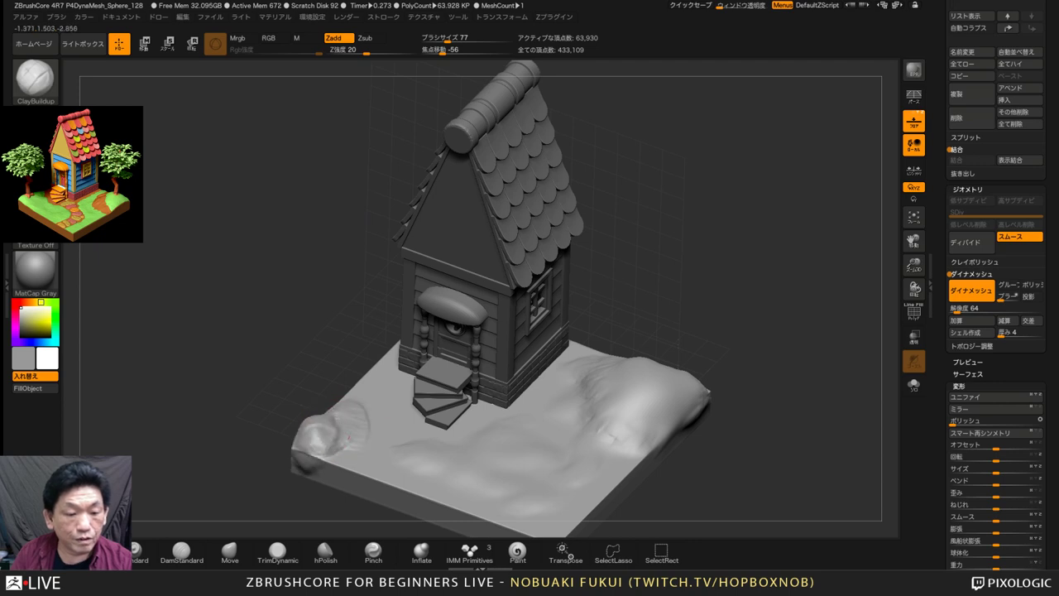
{"action": "left_click_drag", "start_coordinate": [638, 320], "coordinate": [663, 299], "text": "alt"}
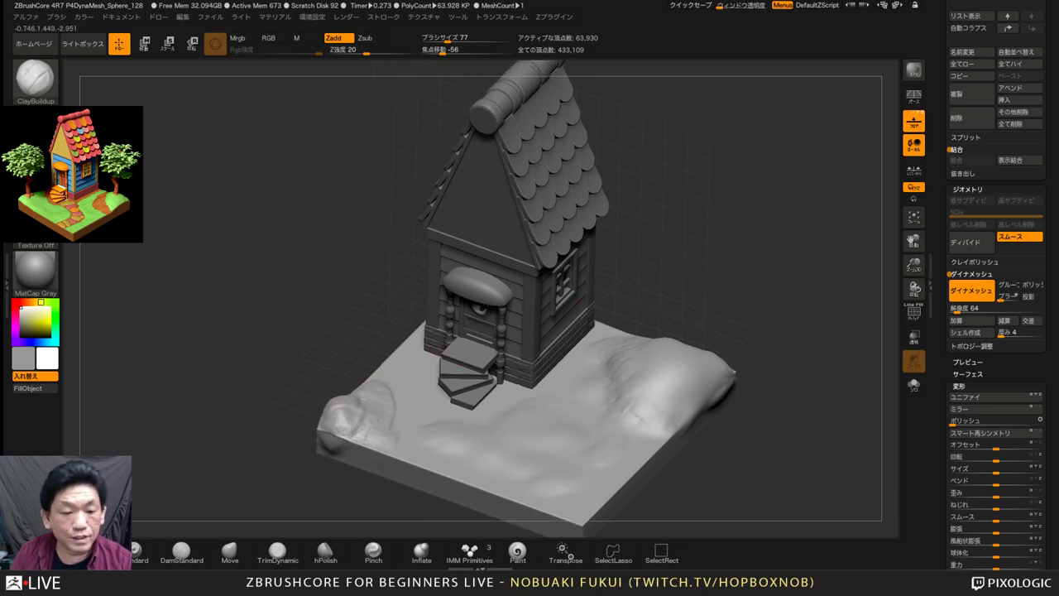
{"action": "left_click_drag", "start_coordinate": [378, 433], "coordinate": [354, 427]}
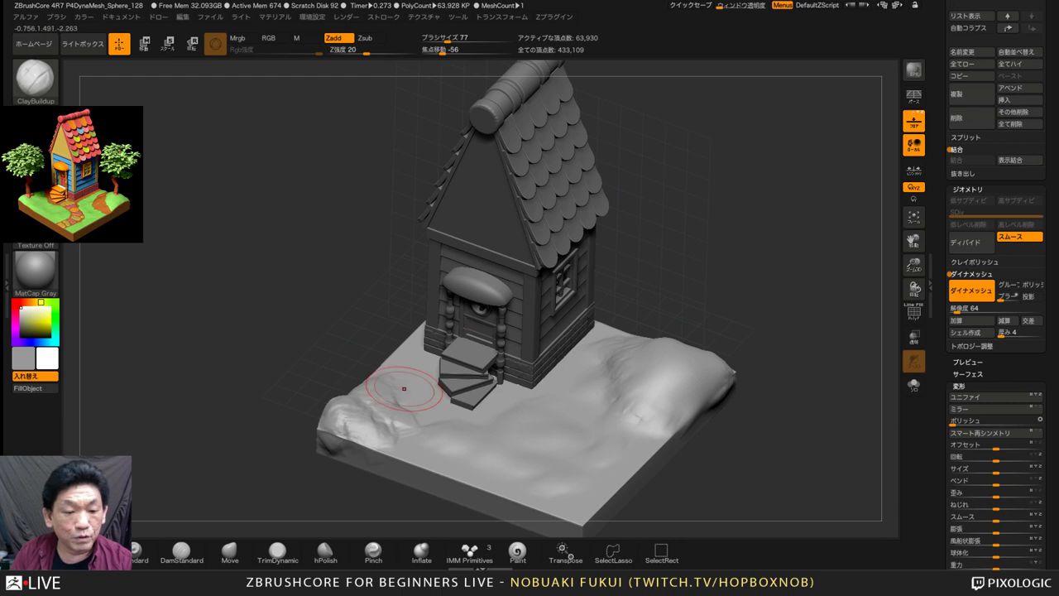
Extend the small corner mound toward the stairs and smooth it into the surrounding ground
{"action": "left_click_drag", "start_coordinate": [667, 272], "coordinate": [717, 290]}
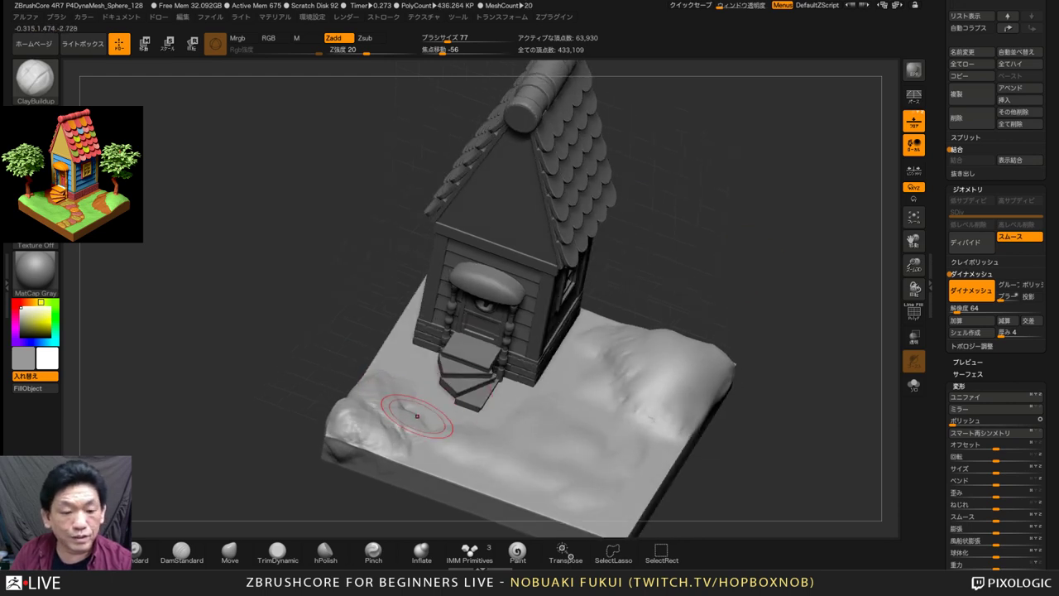
{"action": "left_click_drag", "start_coordinate": [417, 415], "coordinate": [405, 403]}
{"action": "left_click_drag", "start_coordinate": [685, 283], "coordinate": [640, 271]}
{"action": "left_click_drag", "start_coordinate": [395, 415], "coordinate": [372, 412], "text": "shift"}
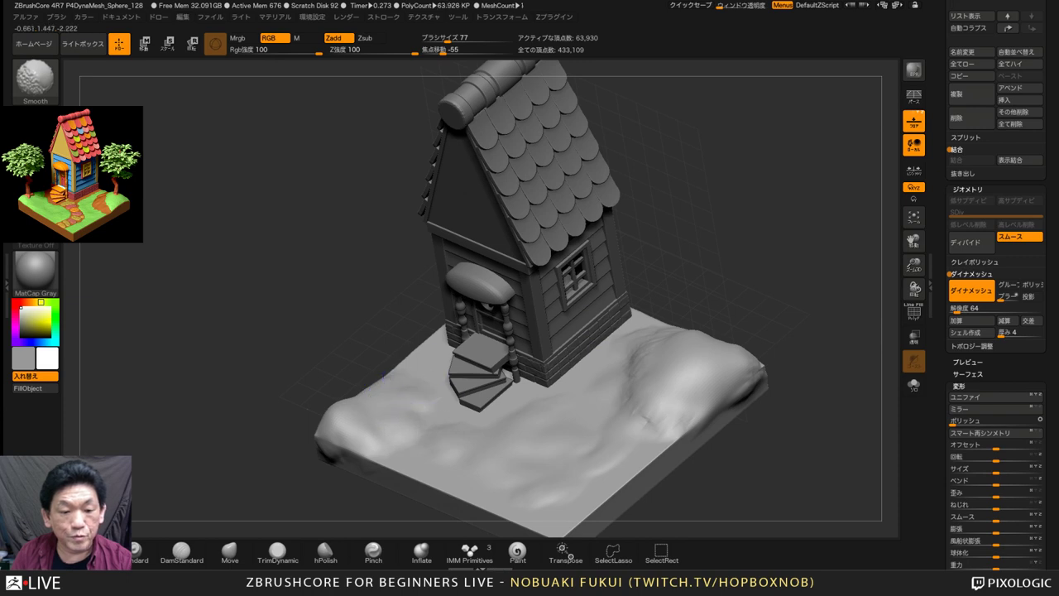
Smooth the bumpy patches at the ground base's front corner beside the stairs with the Smooth brush
{"action": "left_click_drag", "start_coordinate": [667, 275], "coordinate": [703, 282]}
{"action": "left_click_drag", "start_coordinate": [389, 440], "coordinate": [390, 413], "text": "shift"}
{"action": "left_click_drag", "start_coordinate": [402, 422], "coordinate": [421, 427], "text": "shift"}
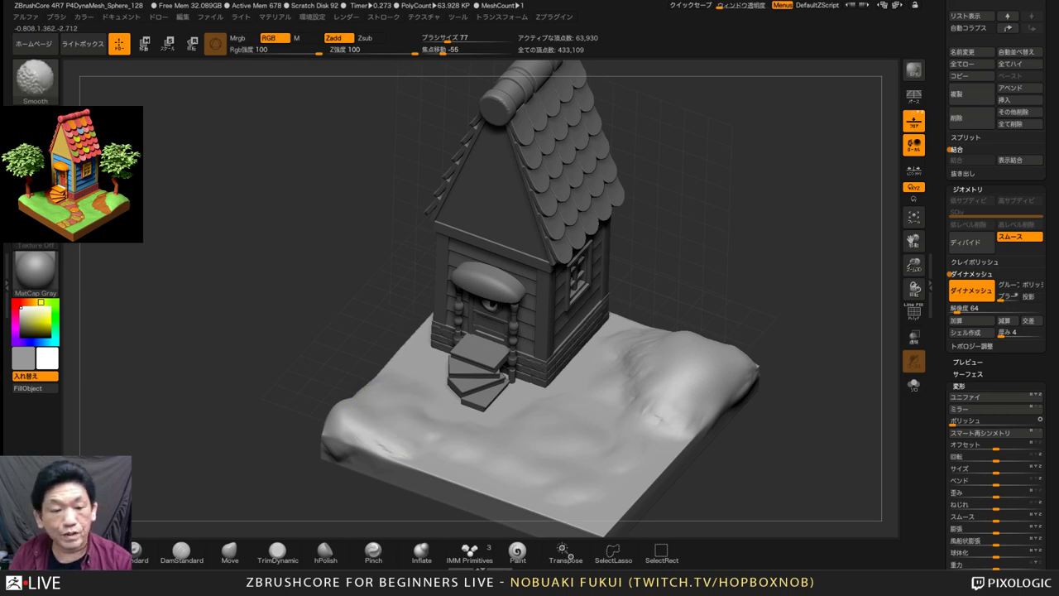
{"action": "mouse_move", "coordinate": [411, 428]}
{"action": "left_mouse_down"}
{"action": "mouse_move", "coordinate": [388, 395]}
{"action": "mouse_move", "coordinate": [423, 428]}
{"action": "mouse_move", "coordinate": [370, 396]}
{"action": "left_mouse_up"}
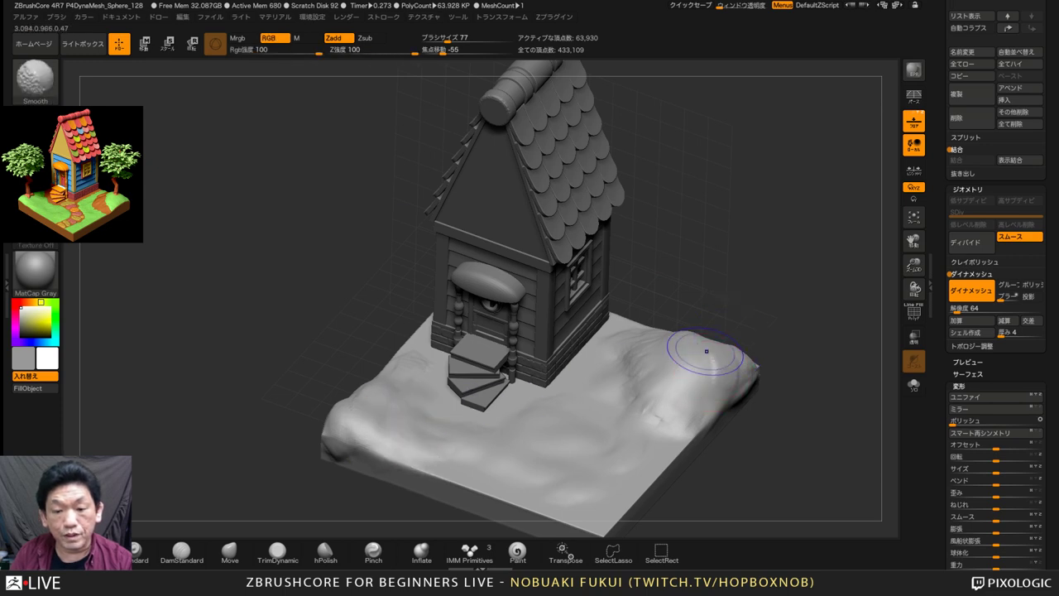
{"action": "left_click_drag", "start_coordinate": [773, 470], "coordinate": [728, 467]}
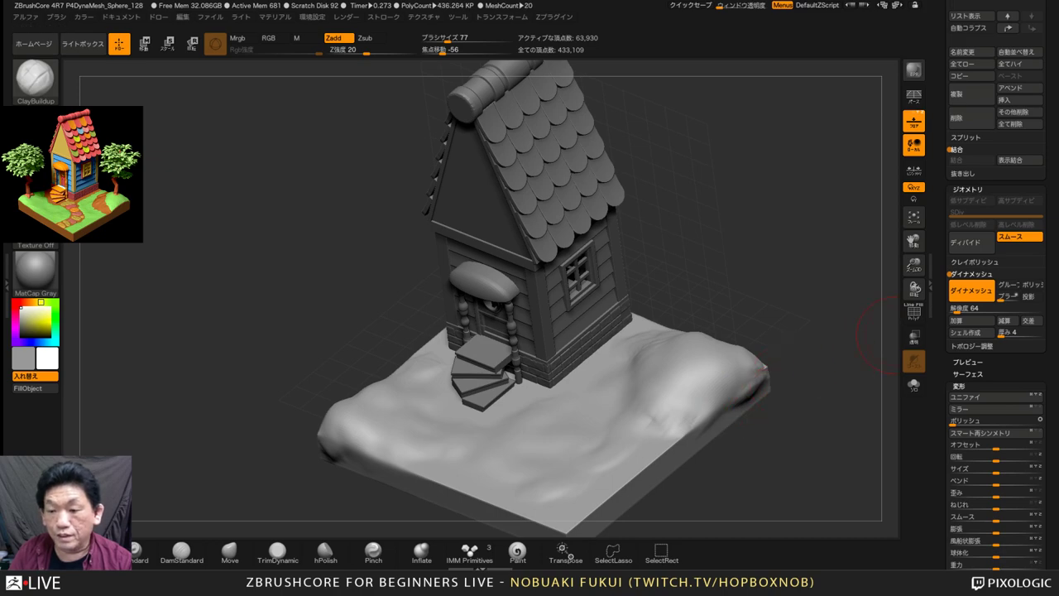
Hide every subtool except the ground base and insert a cube as a new subtool
{"action": "scroll", "coordinate": [997, 289], "scroll_direction": "up", "scroll_amount": 5}
{"action": "left_click_drag", "start_coordinate": [790, 368], "coordinate": [786, 402]}
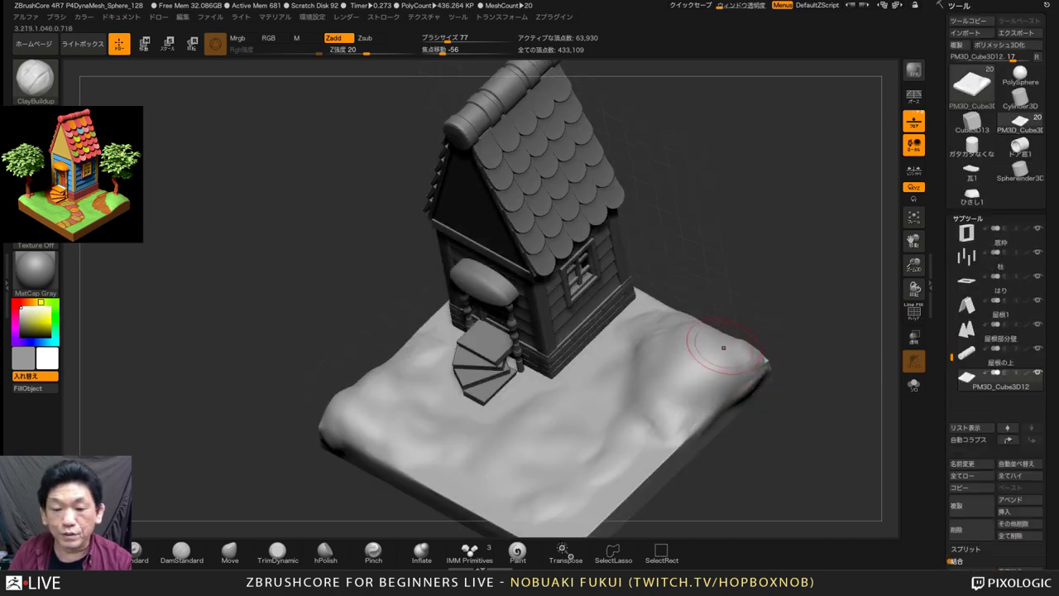
{"action": "mouse_move", "coordinate": [796, 302]}
{"action": "left_mouse_down"}
{"action": "mouse_move", "coordinate": [761, 311]}
{"action": "mouse_move", "coordinate": [807, 291]}
{"action": "left_mouse_up"}
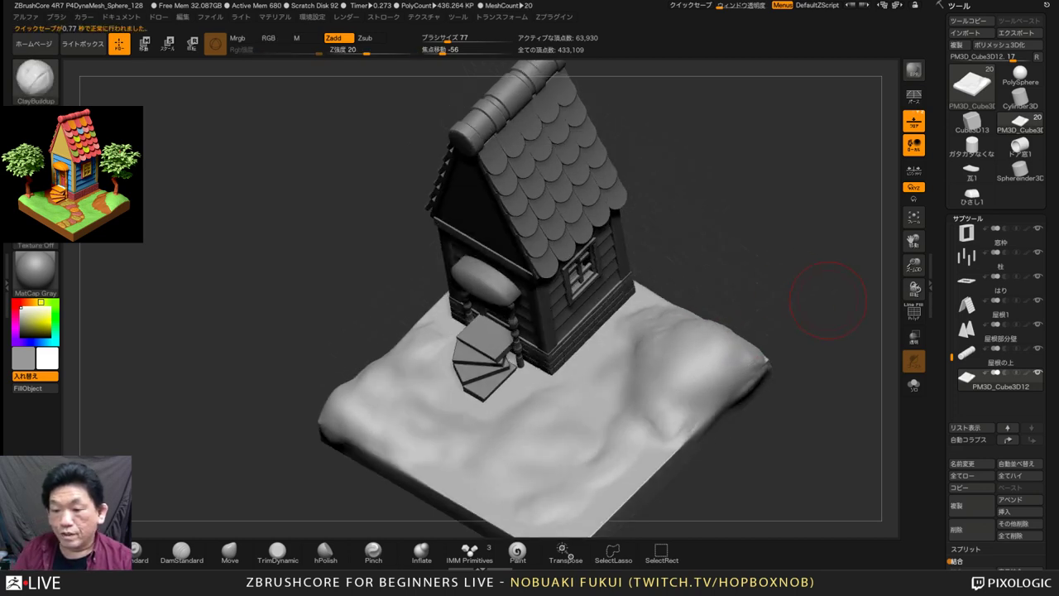
{"action": "left_click", "coordinate": [1037, 372]}
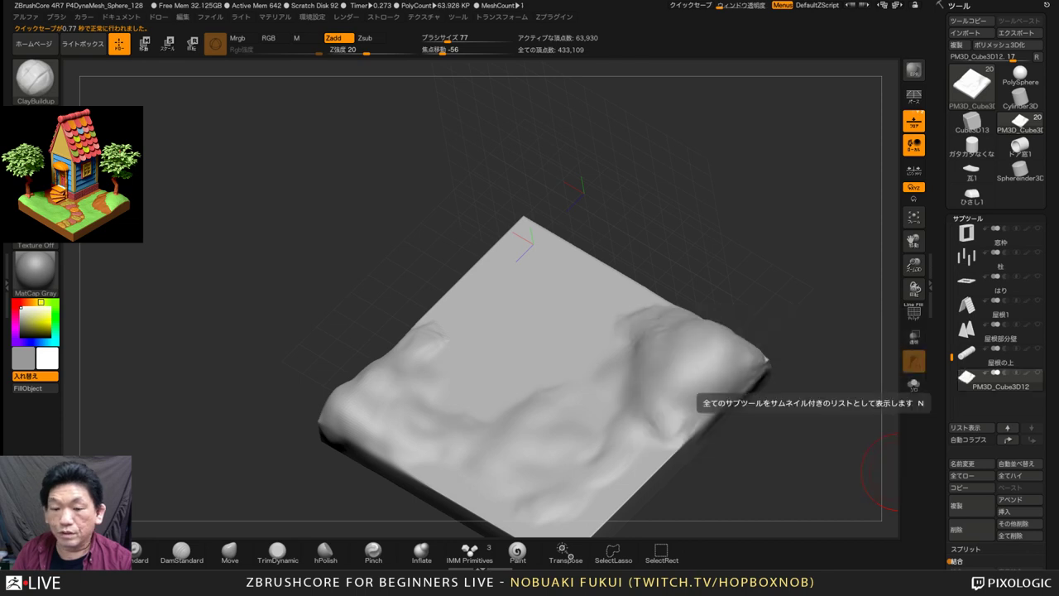
{"action": "left_click_drag", "start_coordinate": [815, 455], "coordinate": [797, 420], "text": "alt"}
{"action": "left_click_drag", "start_coordinate": [889, 380], "coordinate": [885, 370], "text": "alt"}
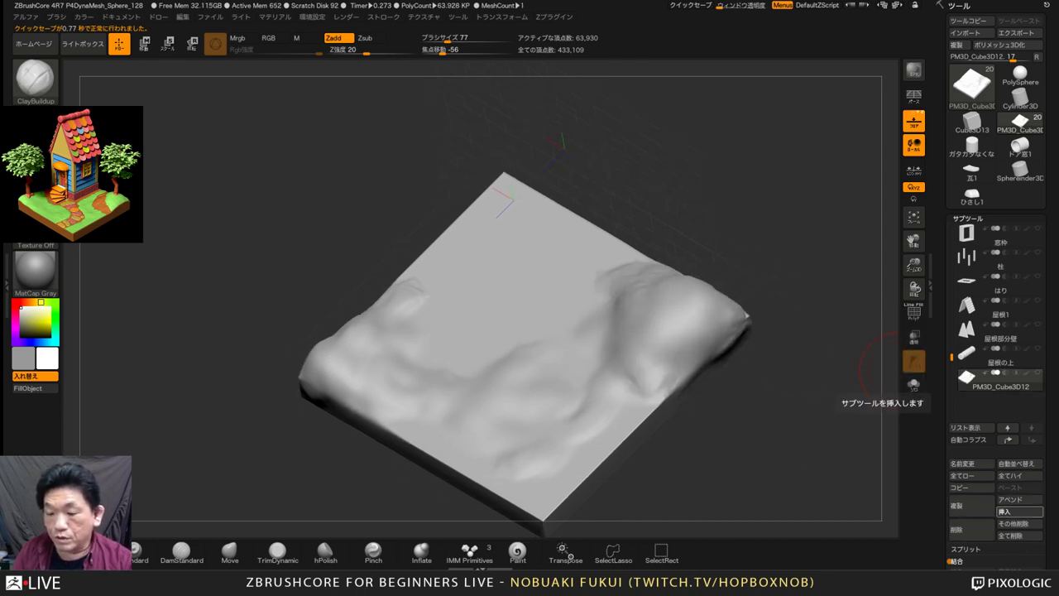
{"action": "left_click", "coordinate": [1017, 512]}
{"action": "left_click", "coordinate": [673, 495]}
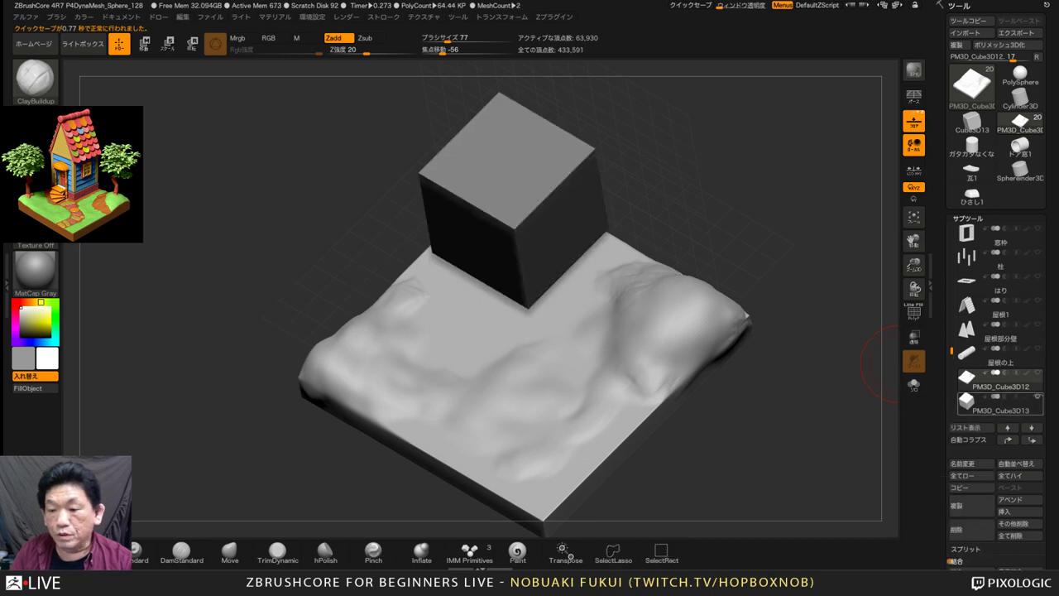
Select the inserted cube, place it against one side of the ground base, and duplicate it along the opposite side and the back edge
{"action": "left_click", "coordinate": [1038, 372]}
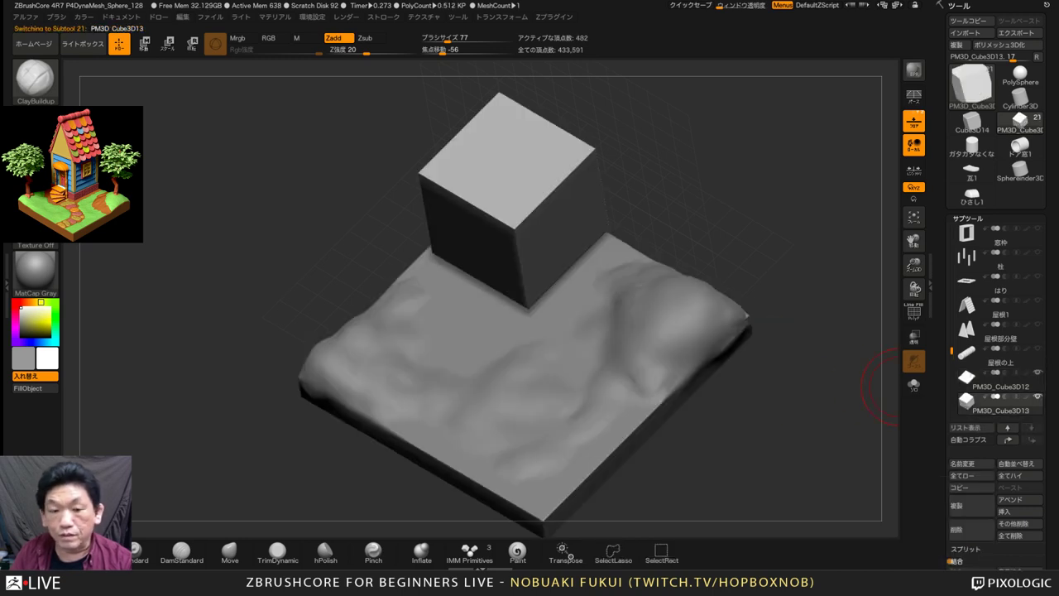
{"action": "mouse_move", "coordinate": [852, 385]}
{"action": "left_mouse_down"}
{"action": "mouse_move", "coordinate": [860, 381]}
{"action": "mouse_move", "coordinate": [862, 463]}
{"action": "mouse_move", "coordinate": [754, 306]}
{"action": "mouse_move", "coordinate": [784, 341]}
{"action": "left_mouse_up"}
{"action": "key", "text": "w"}
{"action": "left_click_drag", "start_coordinate": [431, 221], "coordinate": [287, 222]}
{"action": "left_click_drag", "start_coordinate": [287, 259], "coordinate": [286, 373]}
{"action": "left_click_drag", "start_coordinate": [244, 308], "coordinate": [661, 261]}
{"action": "left_click_drag", "start_coordinate": [500, 271], "coordinate": [646, 100]}
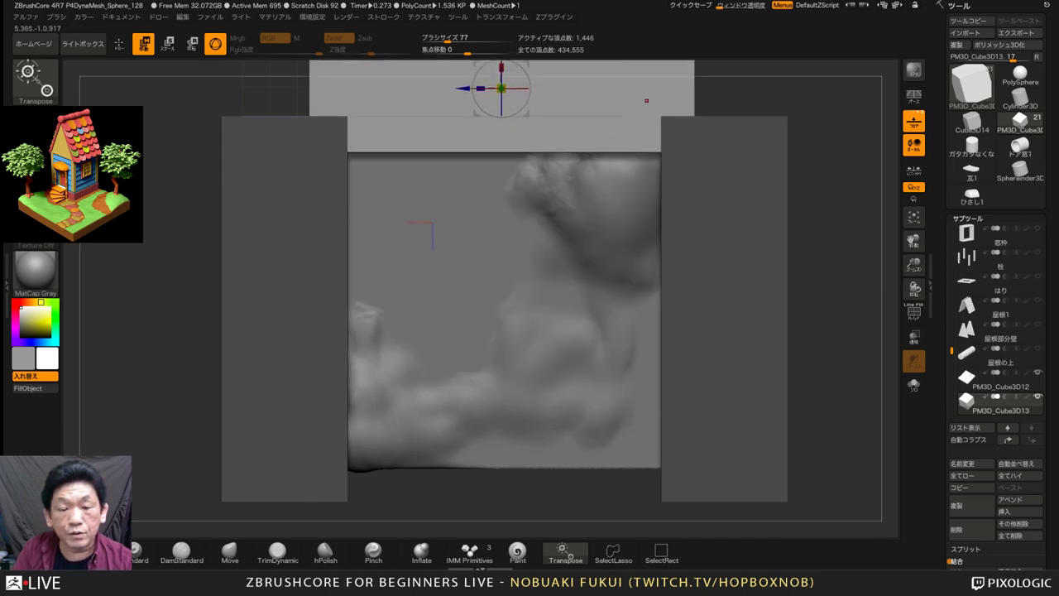
Duplicate the back block to the front edge of the ground base, closing the frame of blocks
{"action": "mouse_move", "coordinate": [828, 248]}
{"action": "left_mouse_down", "text": "alt"}
{"action": "mouse_move", "coordinate": [827, 182]}
{"action": "mouse_move", "coordinate": [830, 267]}
{"action": "left_mouse_up", "text": "alt"}
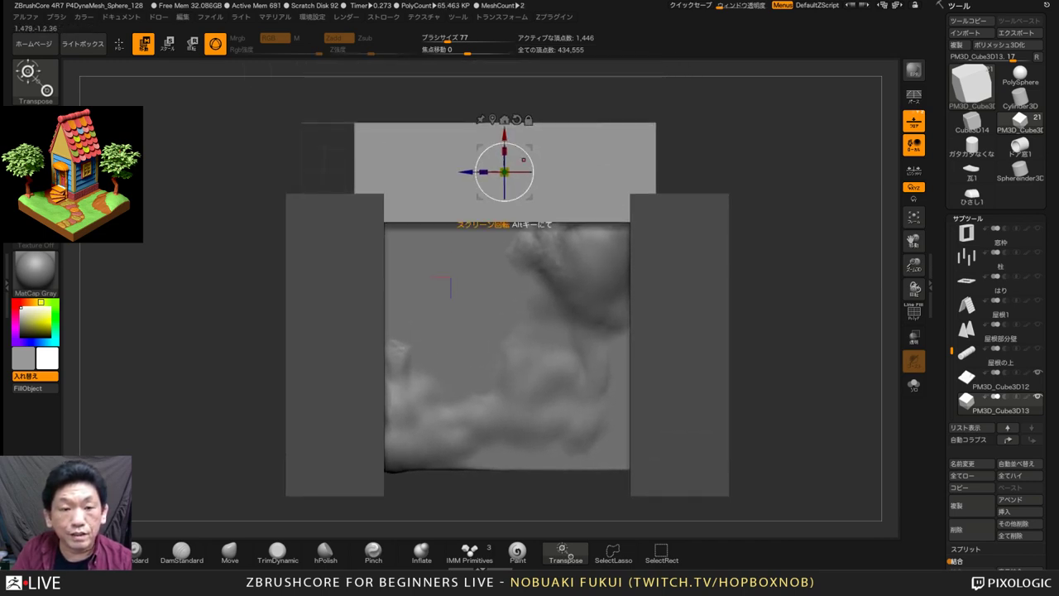
{"action": "left_click", "coordinate": [504, 120]}
{"action": "key", "text": "ctrl+z"}
{"action": "left_click_drag", "start_coordinate": [503, 136], "coordinate": [503, 476]}
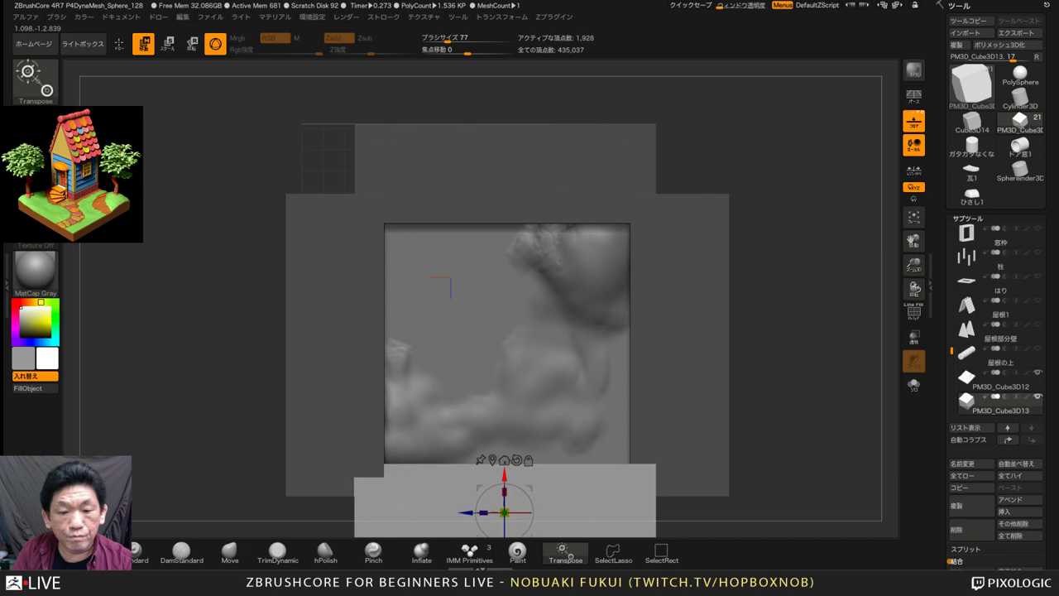
Clear the mask from the block frame and lower all four blocks together until they surround the ground base's full height
{"action": "right_click_drag", "start_coordinate": [467, 464], "coordinate": [468, 331]}
{"action": "right_click_drag", "start_coordinate": [504, 536], "coordinate": [506, 295], "text": "alt"}
{"action": "left_click_drag", "start_coordinate": [506, 234], "coordinate": [506, 298]}
{"action": "key", "text": "ctrl+z"}
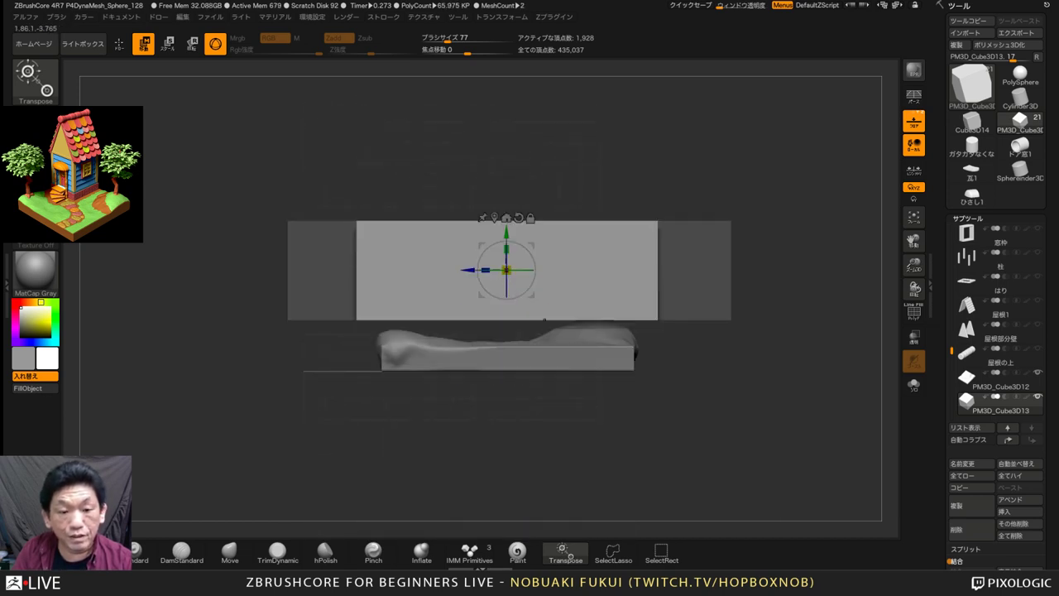
{"action": "left_click_drag", "start_coordinate": [518, 404], "coordinate": [553, 434], "text": "ctrl"}
{"action": "right_click_drag", "start_coordinate": [546, 430], "coordinate": [514, 481]}
{"action": "left_click_drag", "start_coordinate": [506, 234], "coordinate": [506, 348]}
{"action": "right_click_drag", "start_coordinate": [507, 356], "coordinate": [505, 479]}
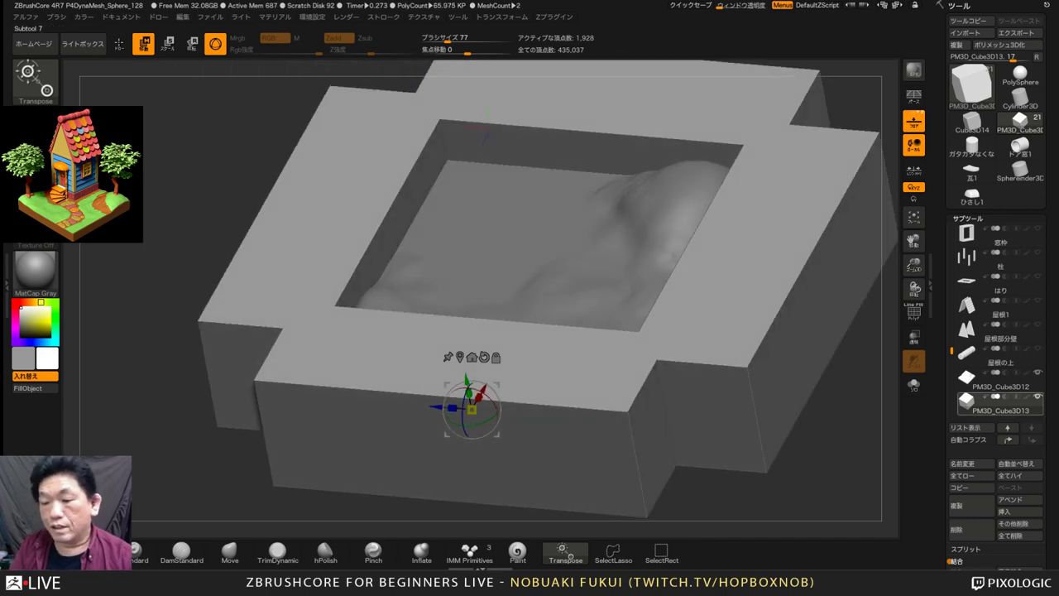
Set the block frame subtool to subtract and merge it down into the ground base subtool
{"action": "mouse_move", "coordinate": [966, 400]}
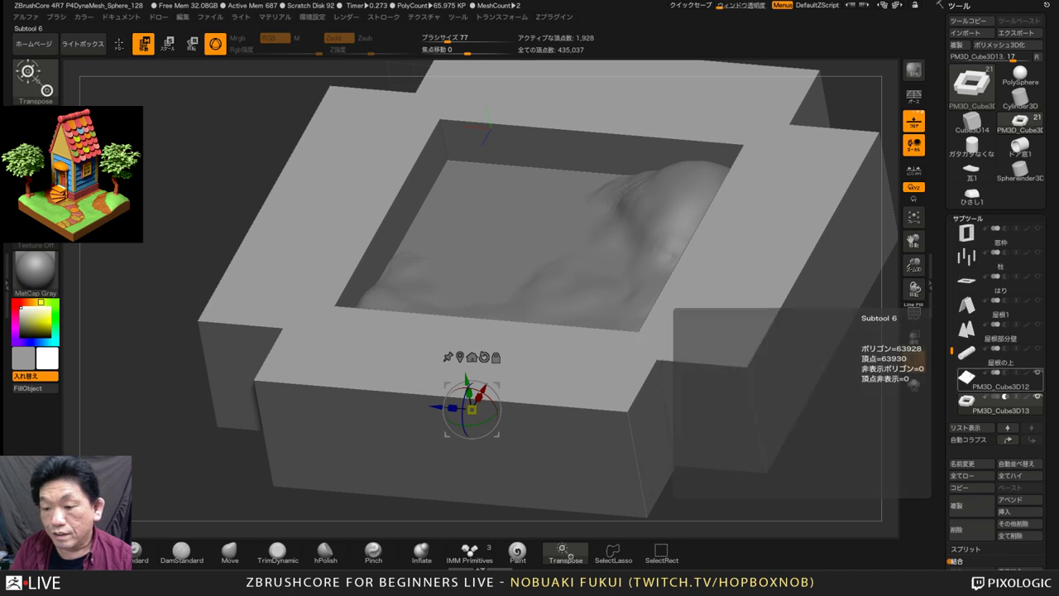
{"action": "left_click", "coordinate": [988, 379]}
{"action": "right_click_drag", "start_coordinate": [579, 331], "coordinate": [513, 335], "text": "alt"}
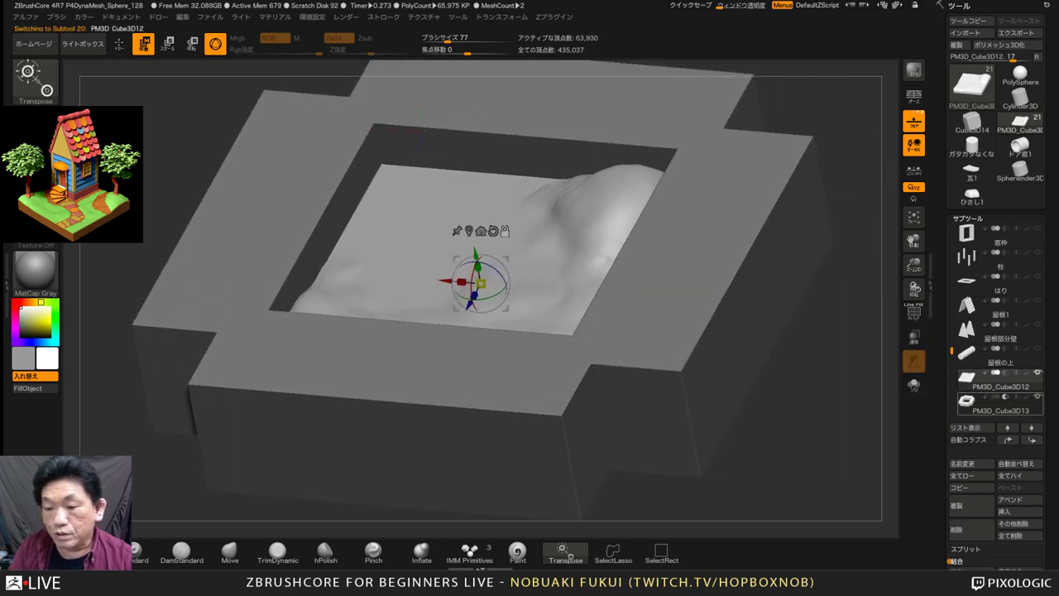
{"action": "scroll", "coordinate": [972, 425], "scroll_direction": "down", "scroll_amount": 3}
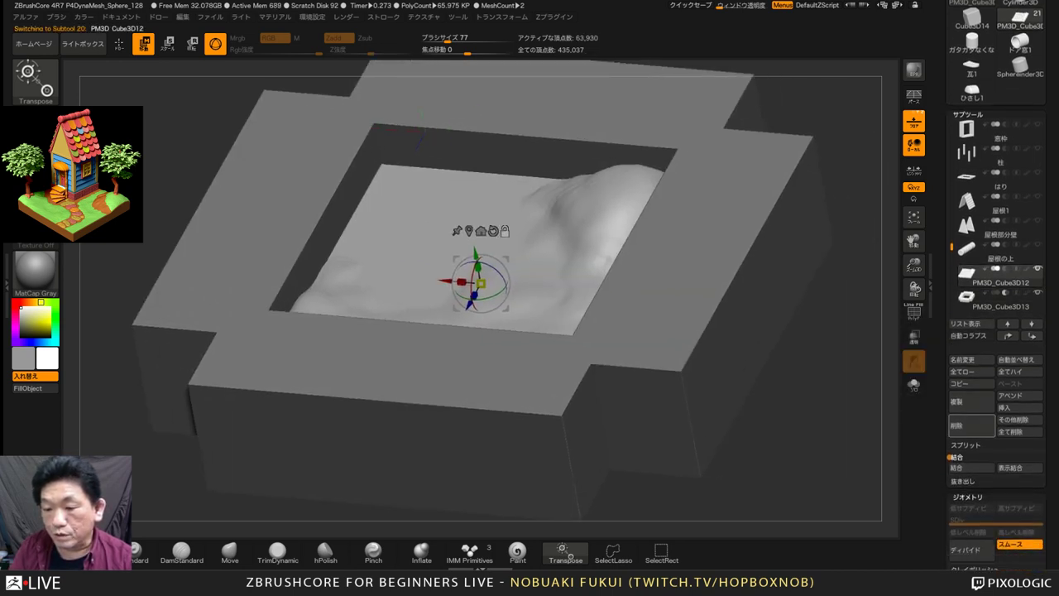
{"action": "left_click", "coordinate": [971, 467]}
{"action": "key", "text": "Return"}
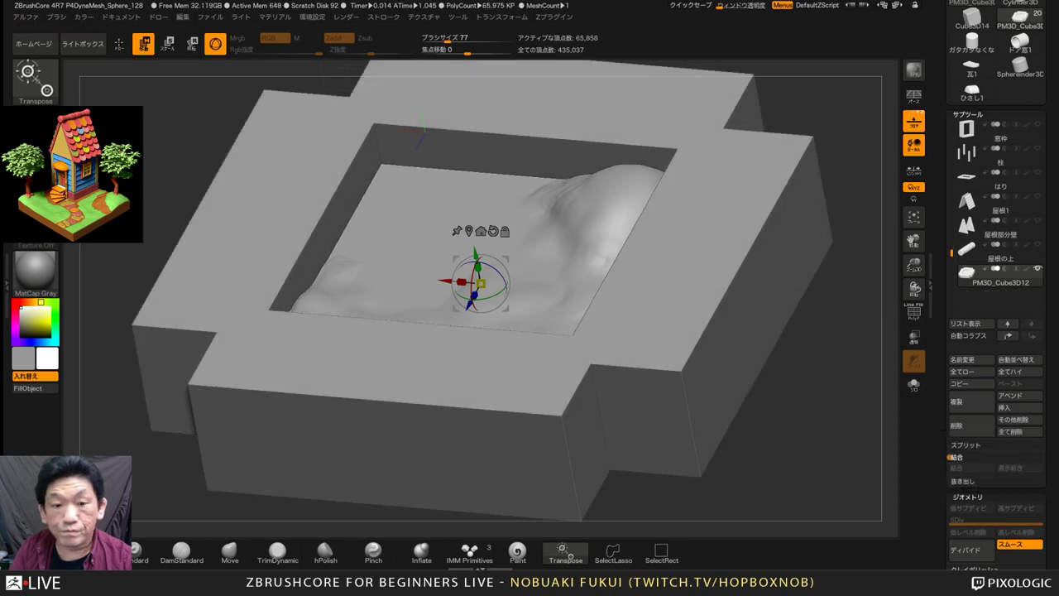
Remesh the merged ground with DynaMesh to trim its overhanging sides, and show all house subtools again
{"action": "key", "text": "ctrl"}
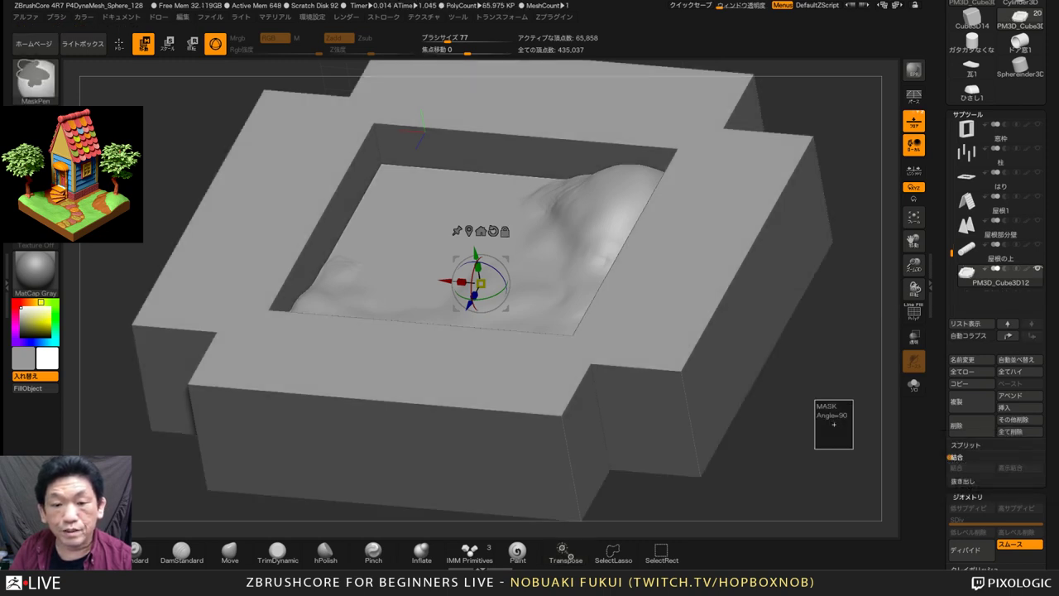
{"action": "left_click_drag", "start_coordinate": [815, 399], "coordinate": [890, 499], "text": "ctrl"}
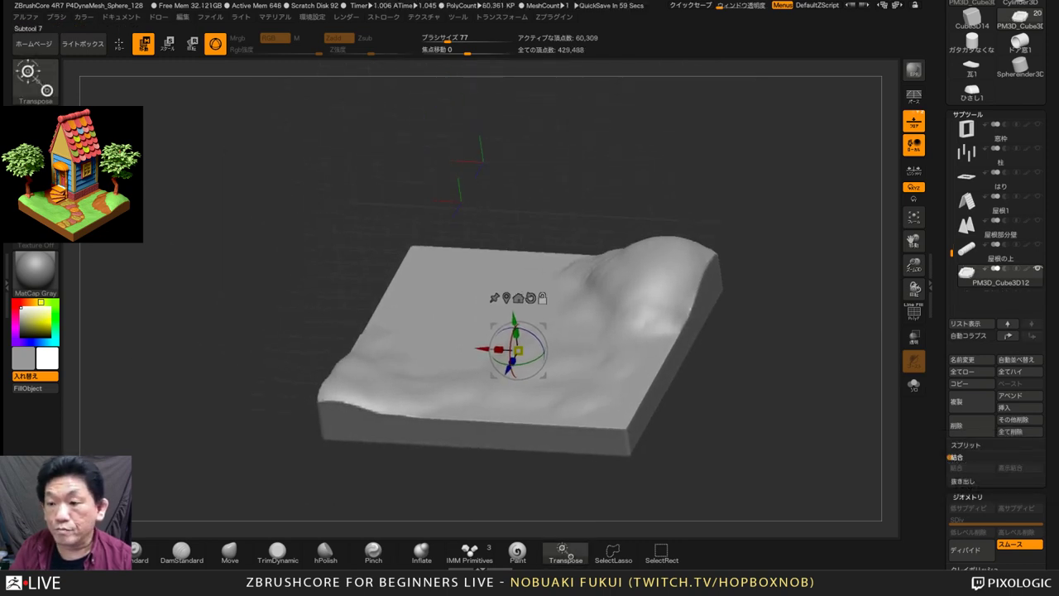
{"action": "left_click", "coordinate": [1038, 268]}
{"action": "left_click_drag", "start_coordinate": [846, 346], "coordinate": [854, 379]}
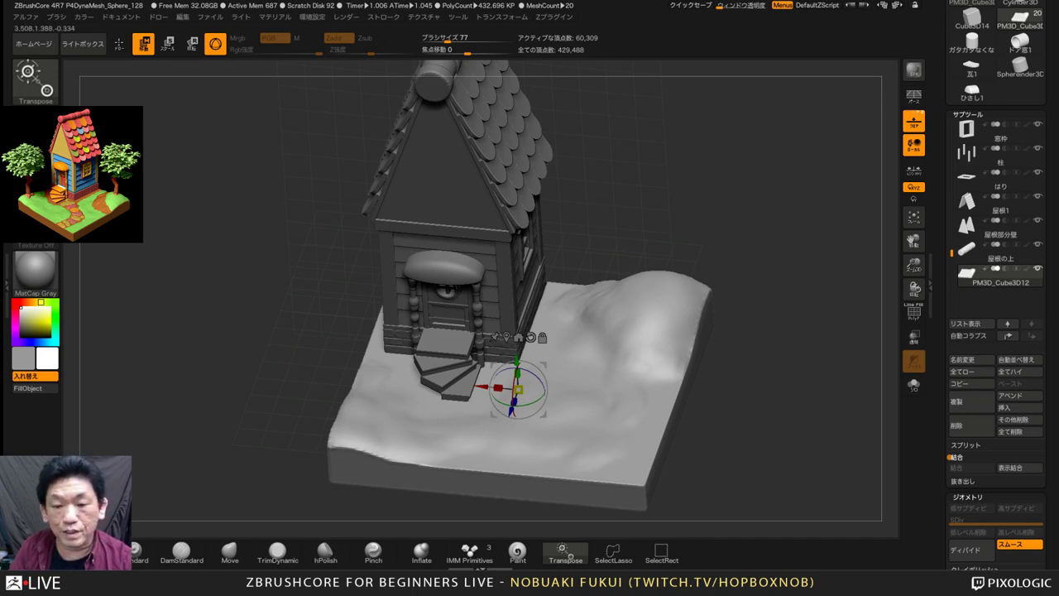
{"action": "left_click_drag", "start_coordinate": [815, 364], "coordinate": [833, 367], "text": "alt"}
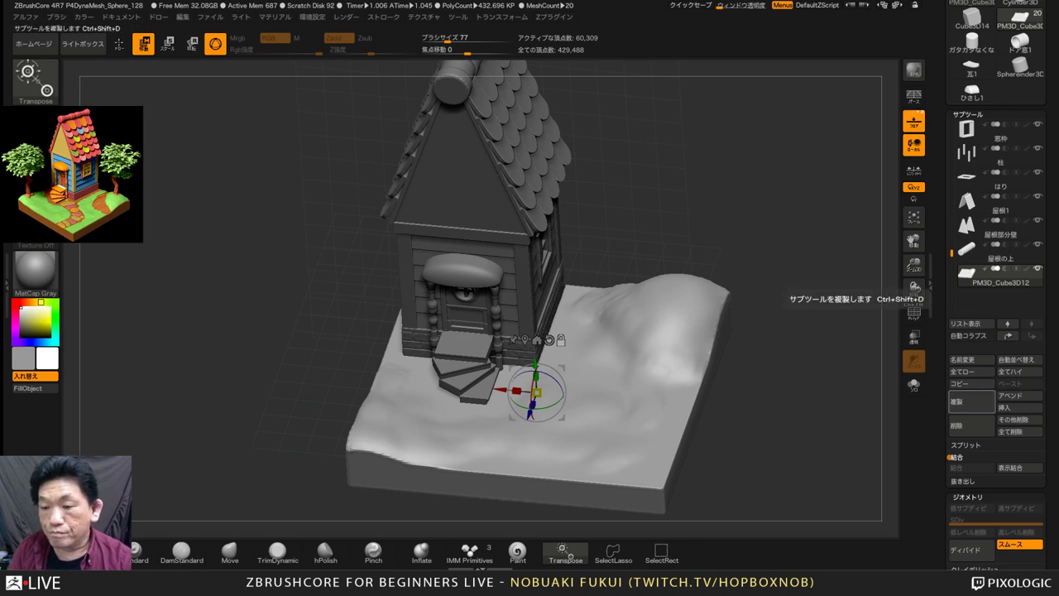
Duplicate the ground base subtool and rename the selected upper one 草
{"action": "left_click", "coordinate": [970, 401]}
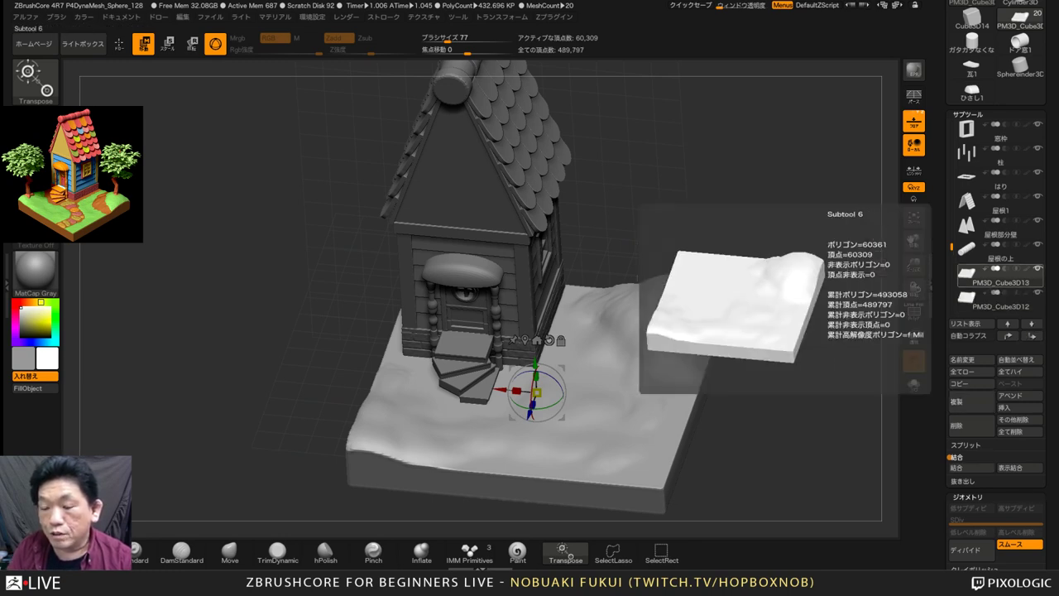
{"action": "left_click", "coordinate": [961, 360]}
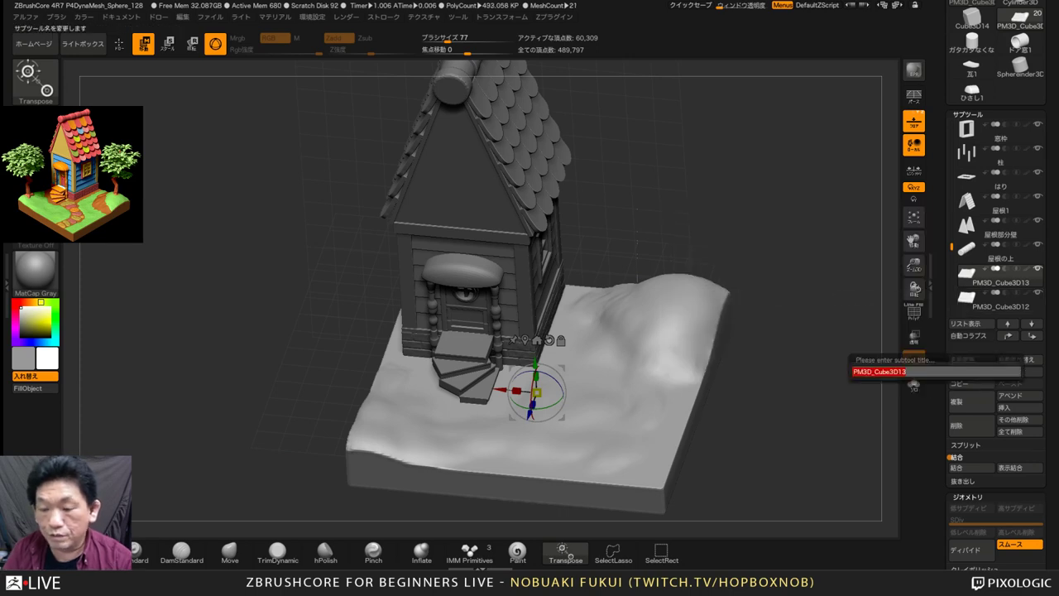
{"action": "type", "text": "草"}
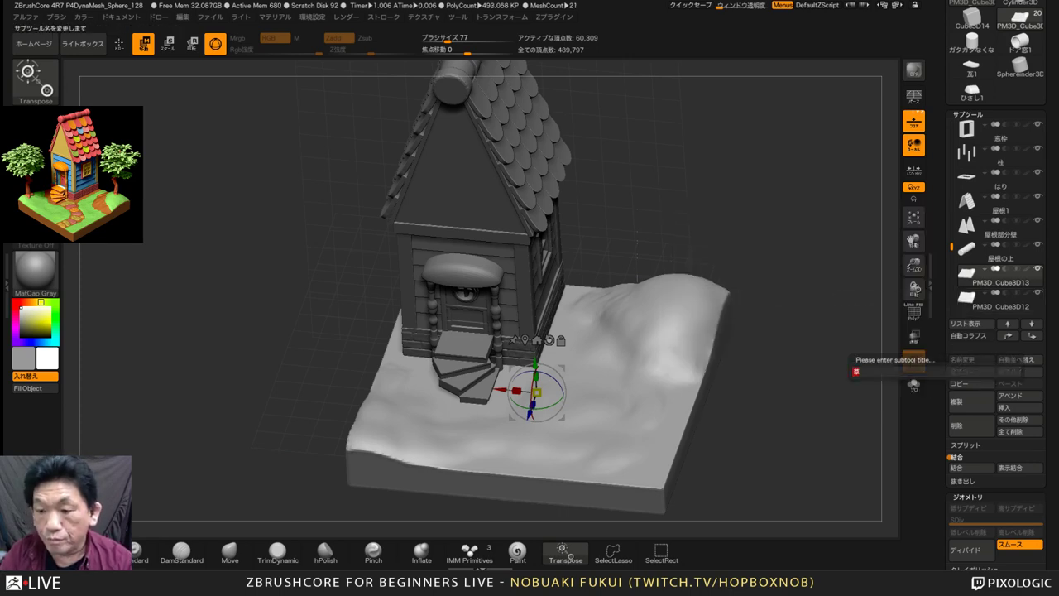
{"action": "key", "text": "Return"}
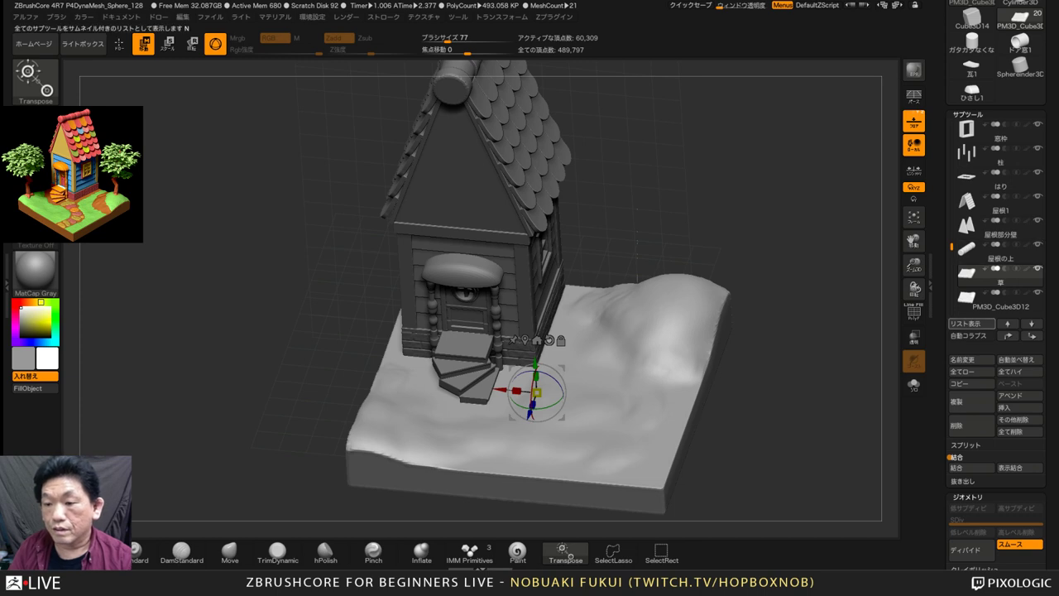
Rename the other ground subtool, PM3D_Cube3D12, as 土
{"action": "left_click", "coordinate": [1001, 300]}
{"action": "left_click", "coordinate": [964, 360]}
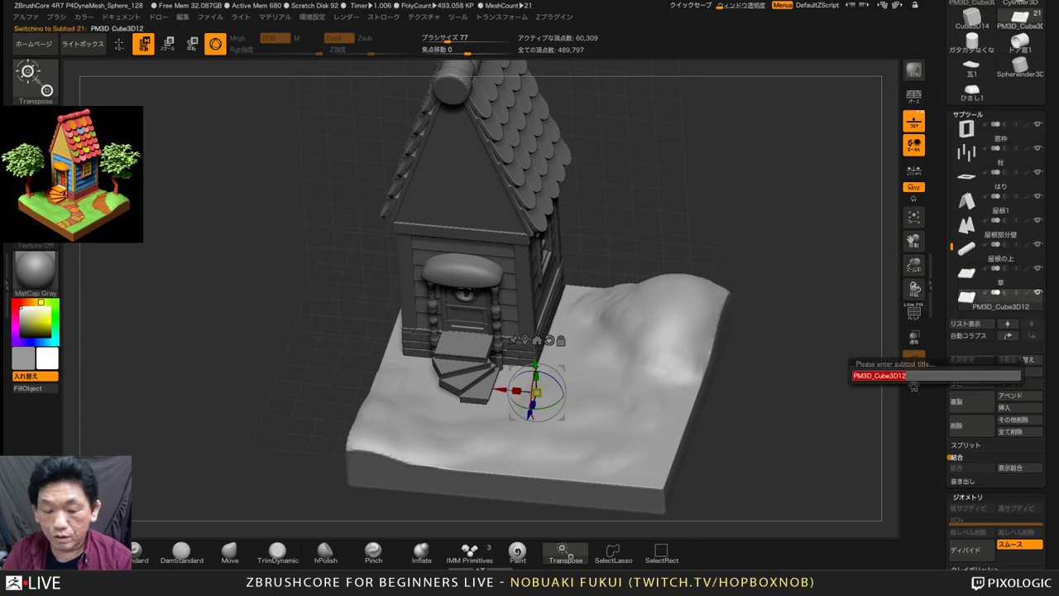
{"action": "key", "text": "Return"}
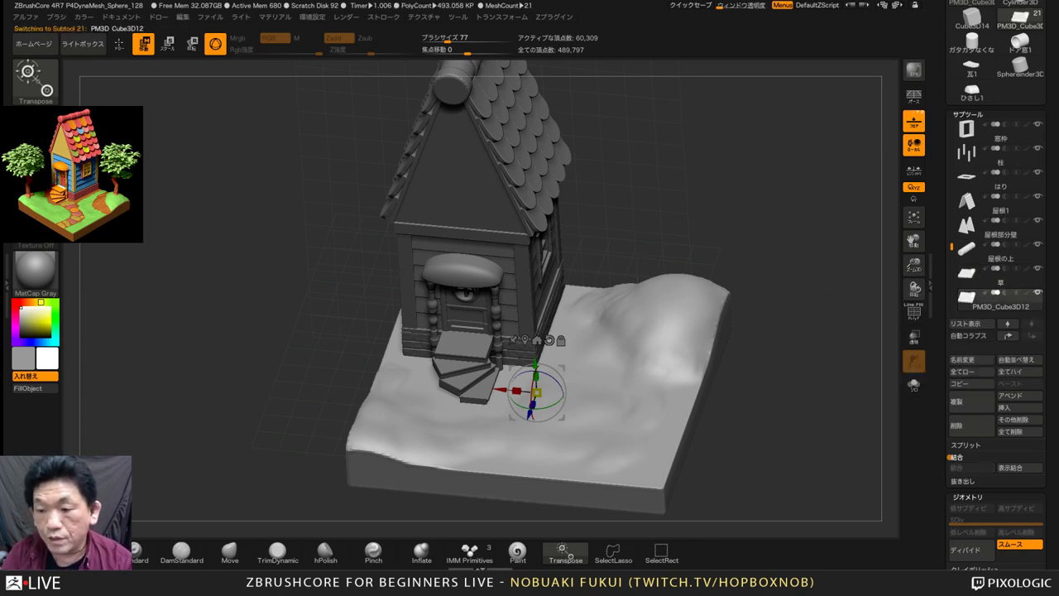
Choose a dark reddish-brown color and fill the 土 subtool with it
{"action": "left_click_drag", "start_coordinate": [811, 413], "coordinate": [785, 414]}
{"action": "left_click", "coordinate": [15, 303]}
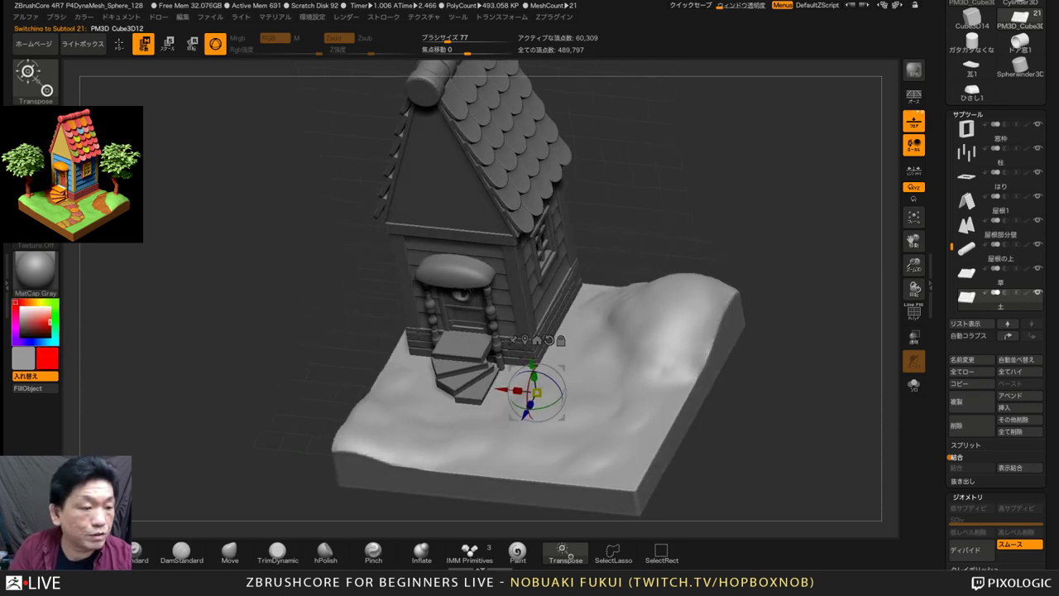
{"action": "left_click", "coordinate": [33, 323]}
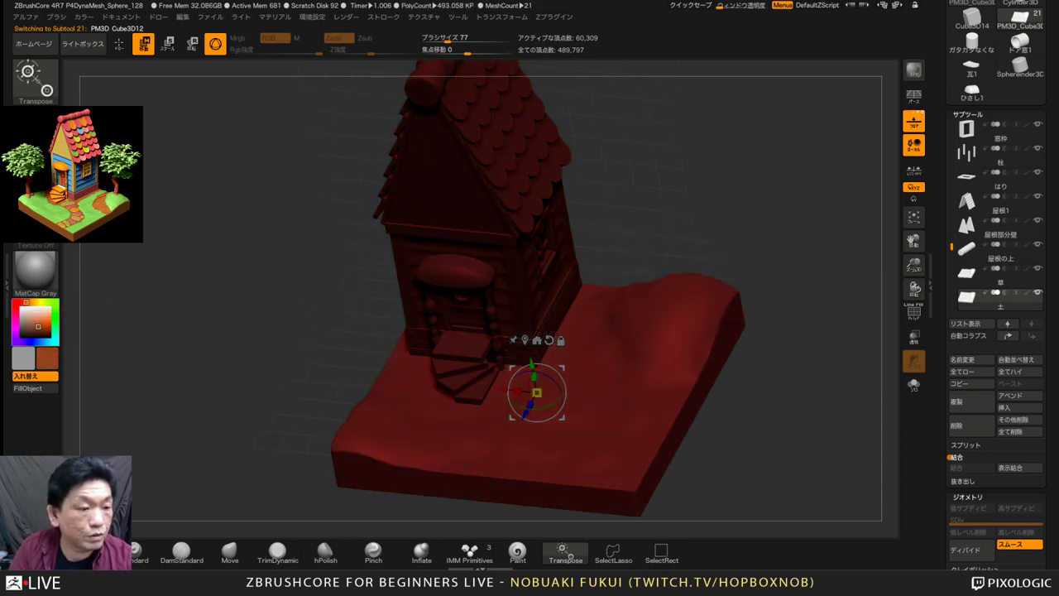
{"action": "left_click", "coordinate": [36, 329]}
{"action": "left_click", "coordinate": [27, 388]}
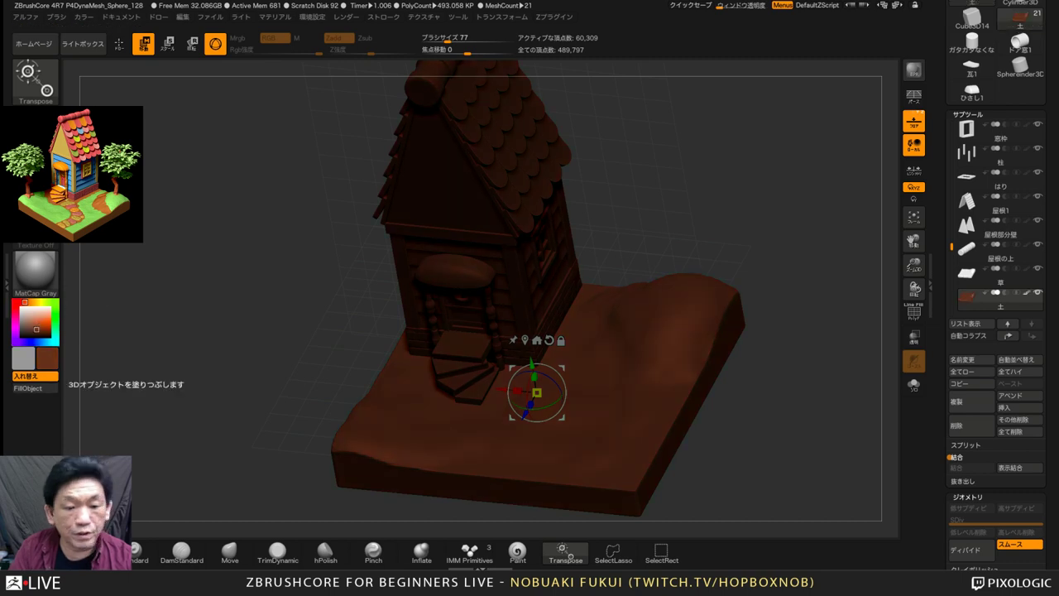
Select the 草 subtool, choose a soft grass-green color, and fill the subtool with it
{"action": "key", "text": "Up"}
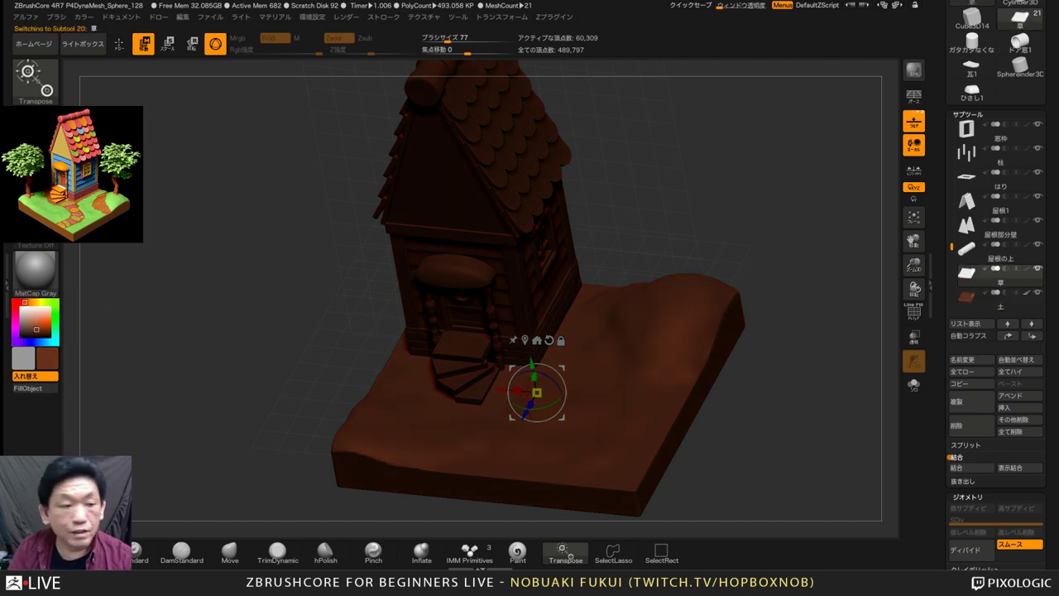
{"action": "left_click", "coordinate": [56, 307]}
{"action": "left_click", "coordinate": [29, 325]}
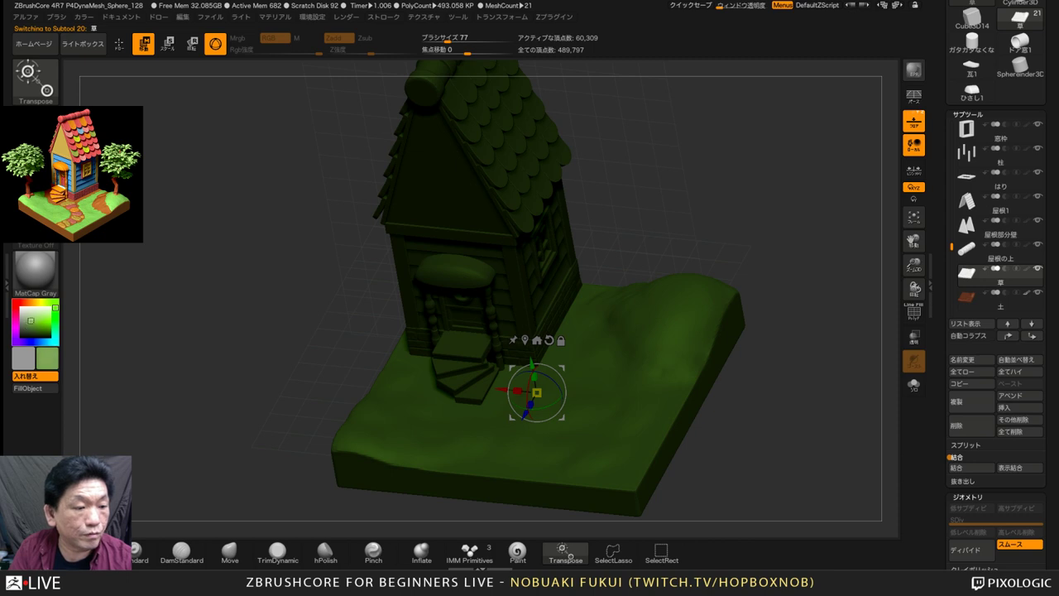
{"action": "left_click", "coordinate": [29, 388]}
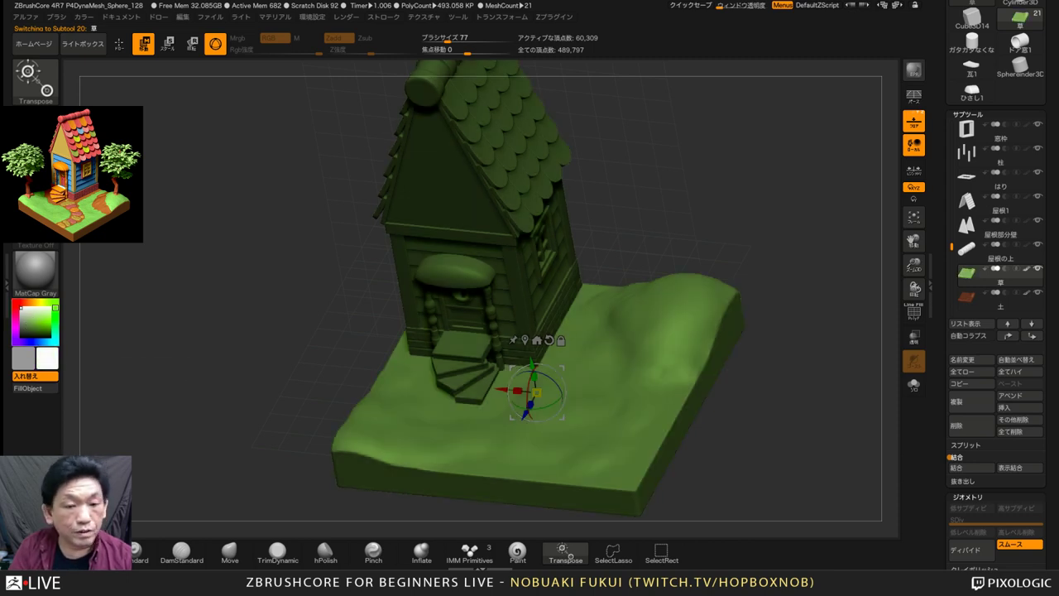
Select the 土 subtool and turn on transparent display to see it through the other subtools
{"action": "left_click_drag", "start_coordinate": [199, 372], "coordinate": [277, 362]}
{"action": "left_click", "coordinate": [985, 299]}
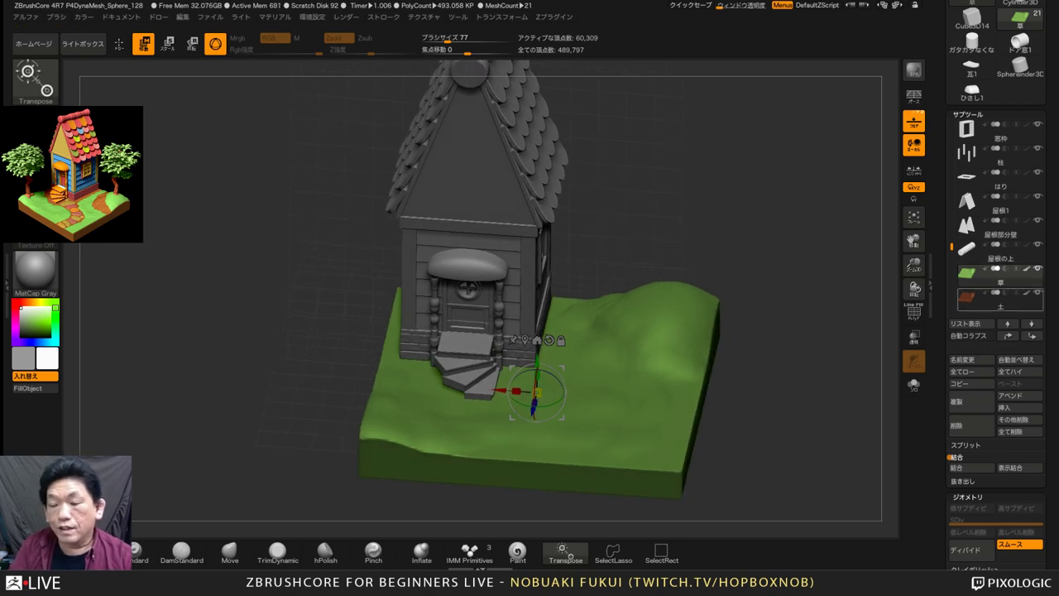
{"action": "left_click_drag", "start_coordinate": [215, 405], "coordinate": [170, 394]}
{"action": "left_click", "coordinate": [1000, 300]}
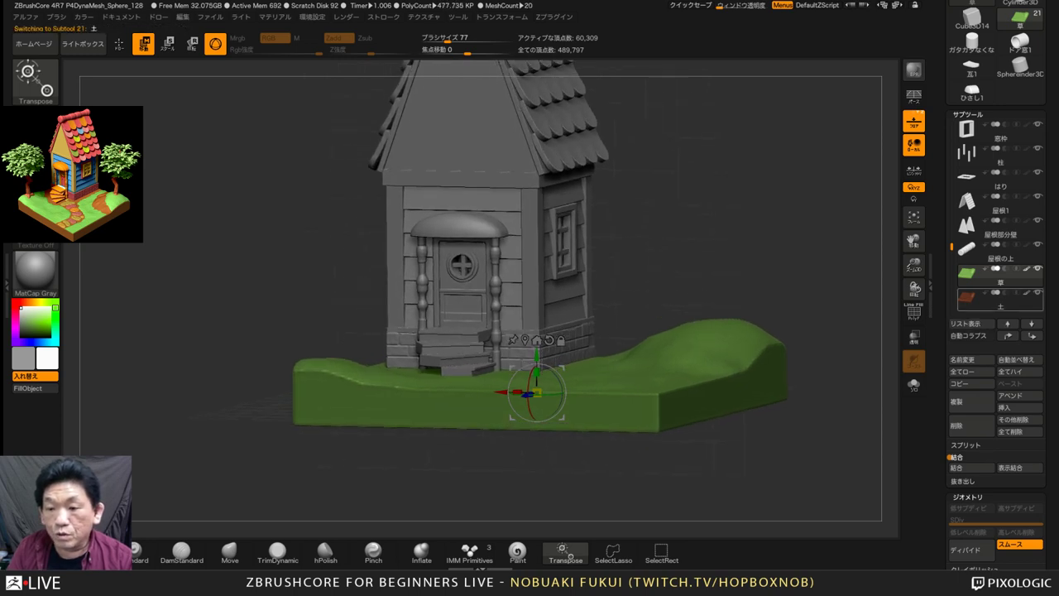
{"action": "left_click_drag", "start_coordinate": [794, 463], "coordinate": [819, 498]}
{"action": "left_click", "coordinate": [914, 337]}
{"action": "left_click_drag", "start_coordinate": [536, 356], "coordinate": [536, 360]}
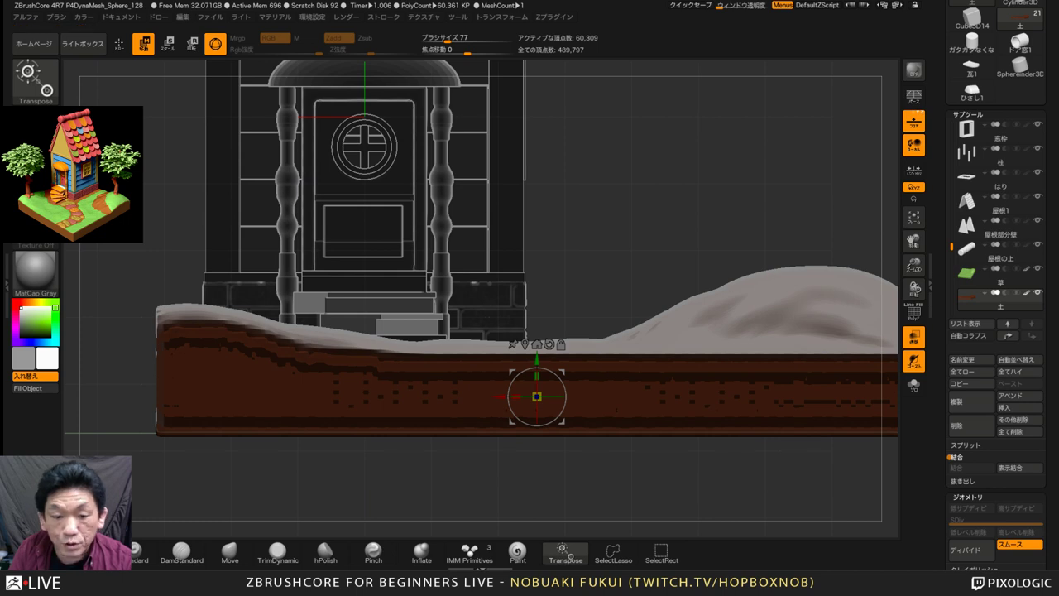
{"action": "key", "text": "ctrl+z"}
{"action": "left_click_drag", "start_coordinate": [566, 322], "coordinate": [537, 360], "text": "alt"}
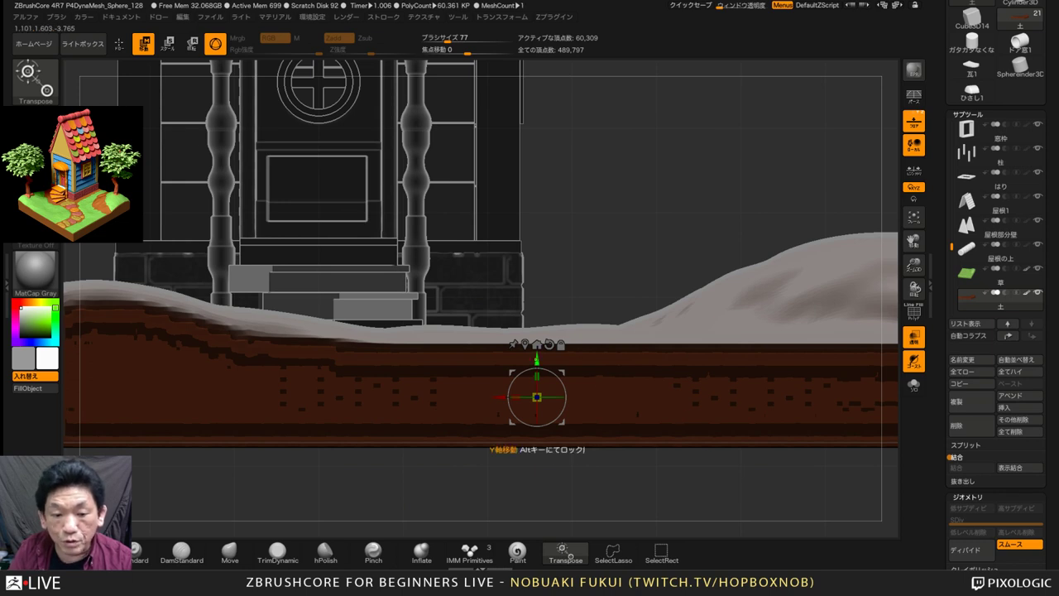
{"action": "key", "text": "ctrl+z"}
Lower the 土 subtool slightly along the Y axis beneath the grass surface and turn off transparent display
{"action": "left_click_drag", "start_coordinate": [537, 355], "coordinate": [537, 358]}
{"action": "left_click", "coordinate": [913, 218]}
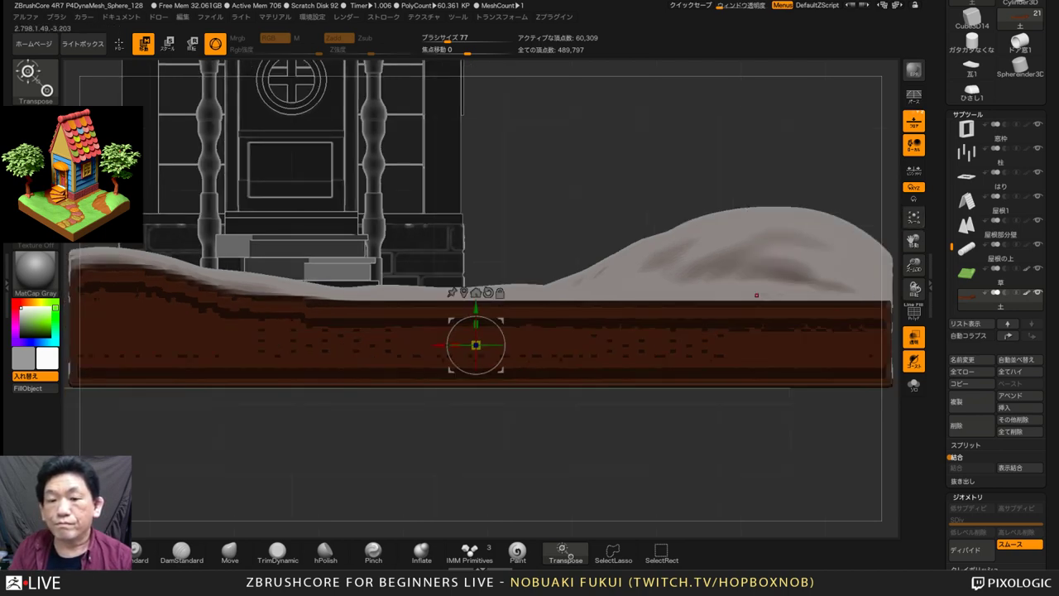
{"action": "left_click_drag", "start_coordinate": [684, 340], "coordinate": [589, 394]}
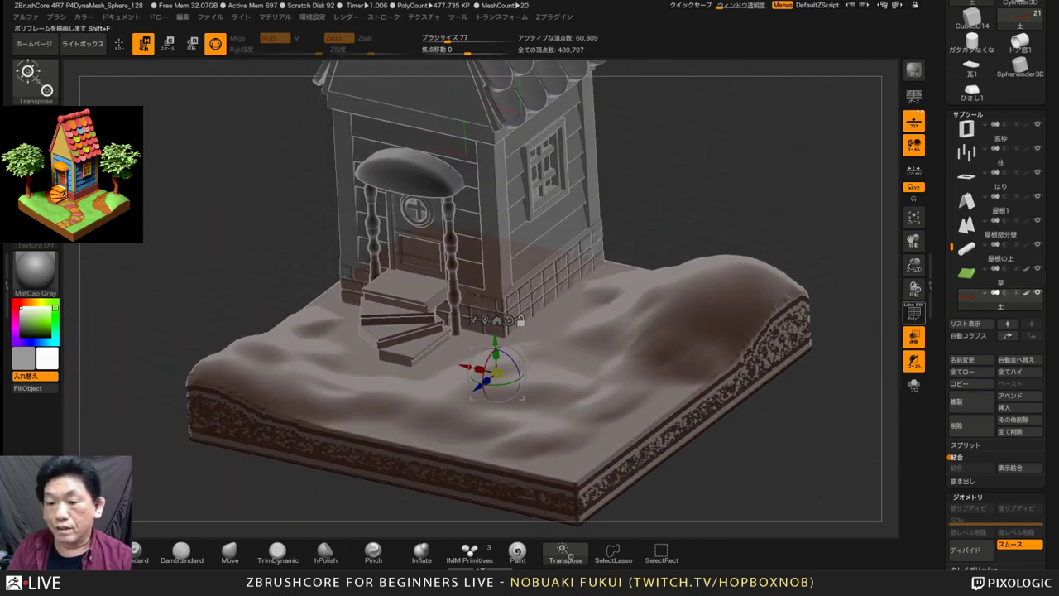
{"action": "left_click", "coordinate": [913, 337]}
{"action": "left_click_drag", "start_coordinate": [827, 430], "coordinate": [834, 442]}
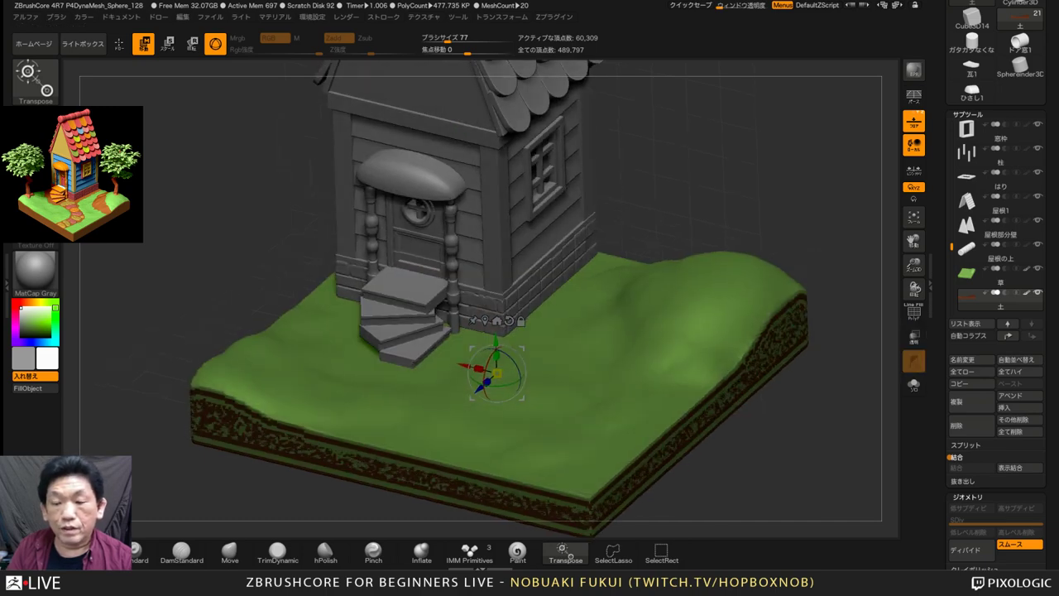
Select the 草 subtool and try carving the ground in front of the house with ClayBuildup in Zsub mode
{"action": "left_click", "coordinate": [999, 275]}
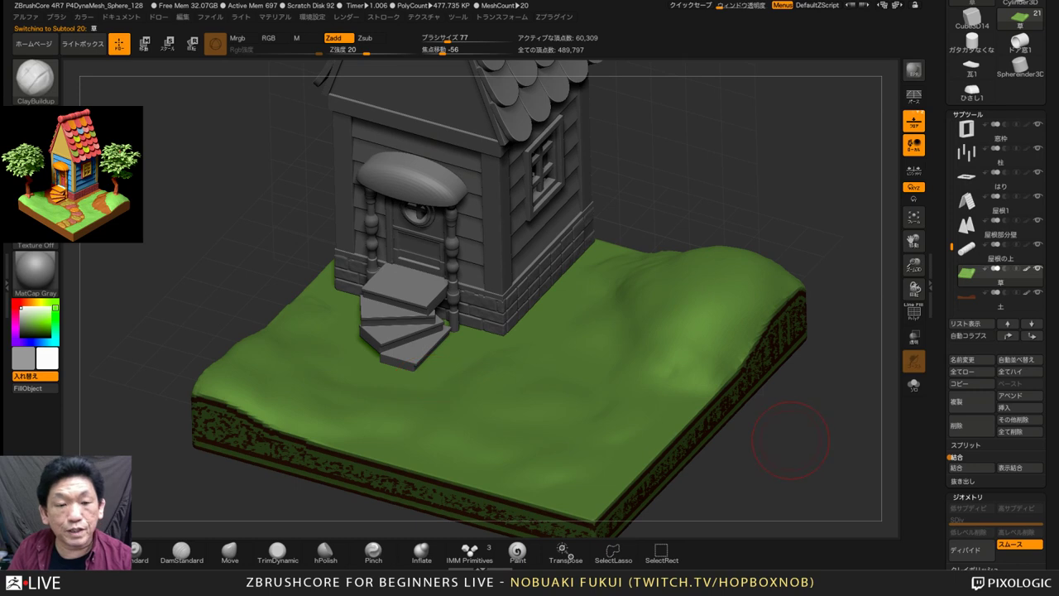
{"action": "left_click_drag", "start_coordinate": [790, 440], "coordinate": [789, 451]}
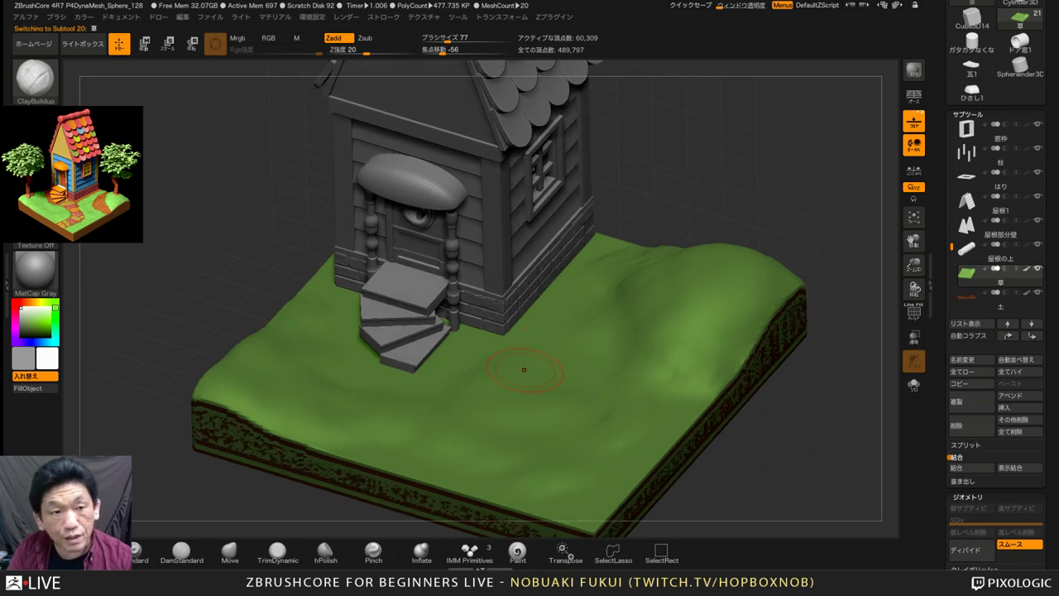
{"action": "left_click", "coordinate": [365, 38]}
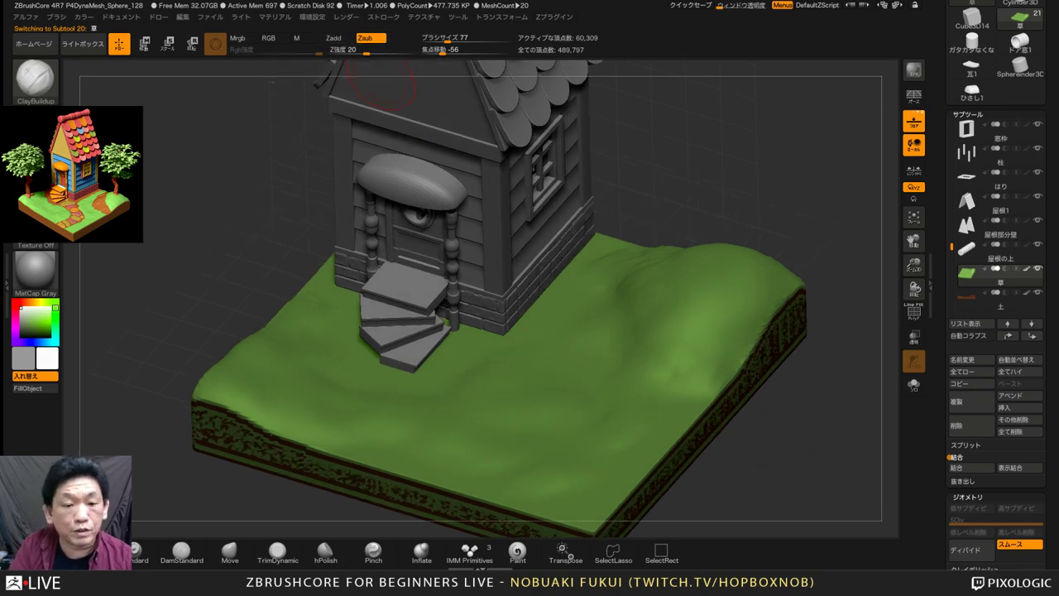
{"action": "left_click_drag", "start_coordinate": [498, 377], "coordinate": [581, 454]}
{"action": "key", "text": "ctrl+z"}
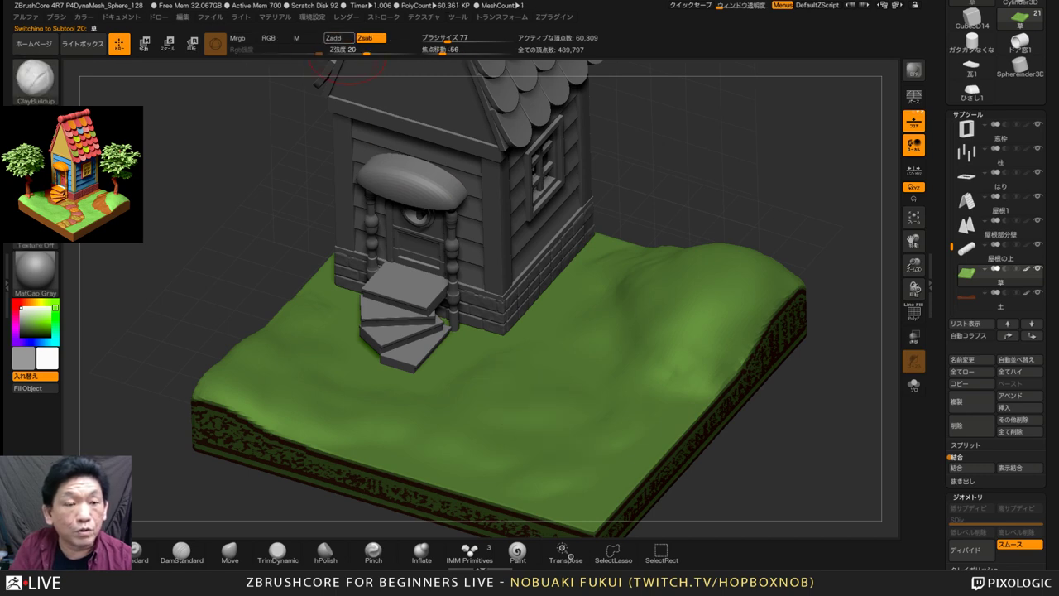
{"action": "left_click", "coordinate": [333, 38]}
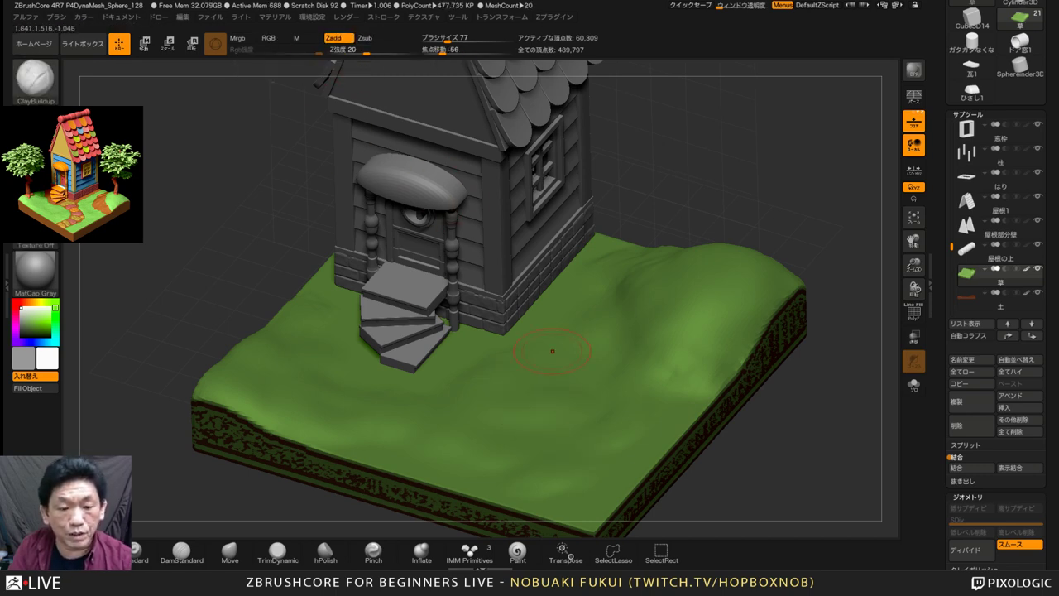
Carve a winding dirt path into the grass with ClayBuildup, from around the stairs and house side to the base's front edge
{"action": "mouse_move", "coordinate": [443, 349]}
{"action": "left_mouse_down"}
{"action": "mouse_move", "coordinate": [440, 360]}
{"action": "mouse_move", "coordinate": [546, 391]}
{"action": "mouse_move", "coordinate": [558, 435]}
{"action": "mouse_move", "coordinate": [459, 453]}
{"action": "mouse_move", "coordinate": [446, 477]}
{"action": "mouse_move", "coordinate": [594, 416]}
{"action": "mouse_move", "coordinate": [571, 394]}
{"action": "mouse_move", "coordinate": [440, 343]}
{"action": "mouse_move", "coordinate": [379, 374]}
{"action": "mouse_move", "coordinate": [351, 342]}
{"action": "mouse_move", "coordinate": [327, 281]}
{"action": "mouse_move", "coordinate": [492, 333]}
{"action": "mouse_move", "coordinate": [522, 324]}
{"action": "mouse_move", "coordinate": [580, 269]}
{"action": "mouse_move", "coordinate": [589, 231]}
{"action": "mouse_move", "coordinate": [609, 241]}
{"action": "left_mouse_up"}
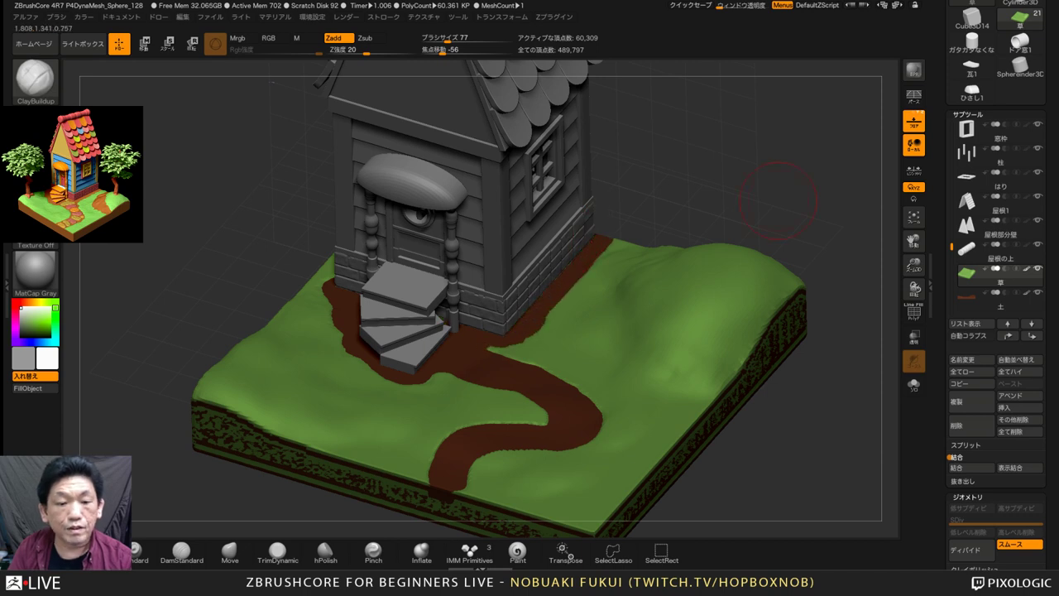
{"action": "left_click_drag", "start_coordinate": [777, 201], "coordinate": [754, 200]}
{"action": "mouse_move", "coordinate": [444, 443]}
{"action": "left_mouse_down", "text": "shift"}
{"action": "mouse_move", "coordinate": [422, 472]}
{"action": "mouse_move", "coordinate": [430, 453]}
{"action": "left_mouse_up", "text": "shift"}
{"action": "left_click_drag", "start_coordinate": [757, 199], "coordinate": [782, 206], "text": "alt"}
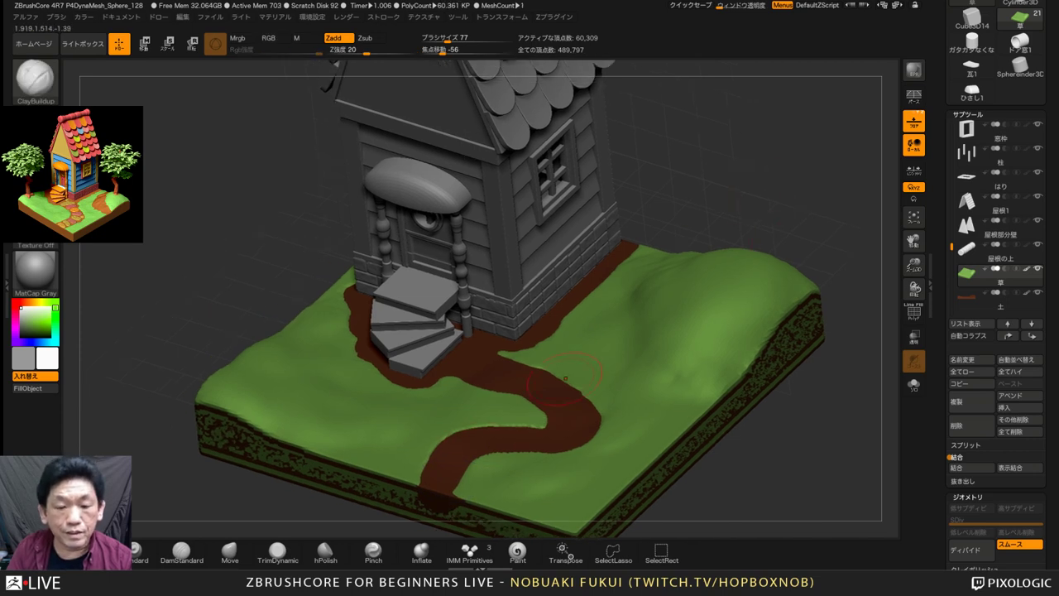
{"action": "key", "text": "ctrl"}
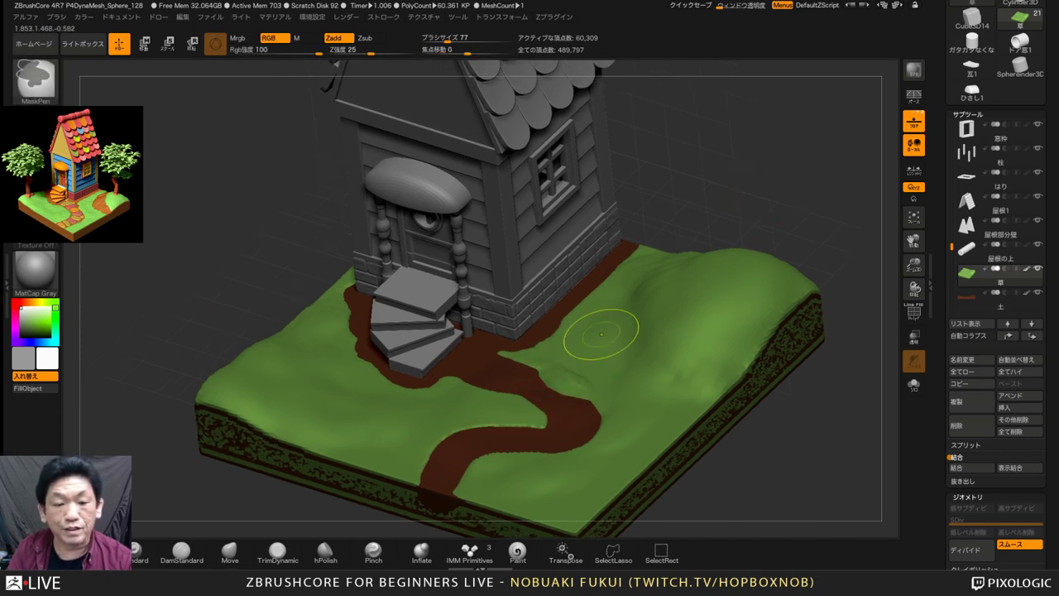
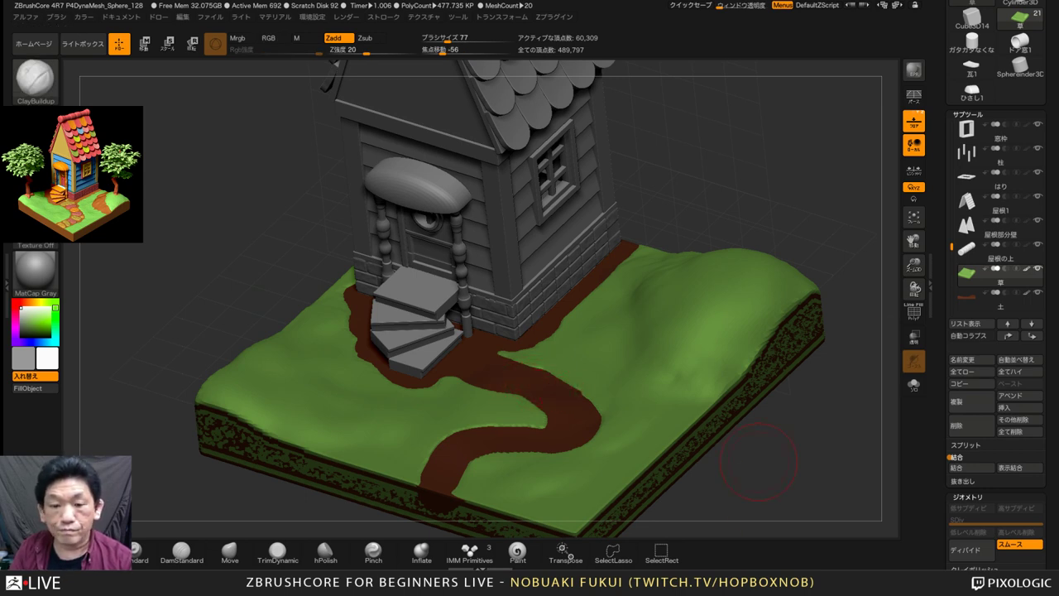
Carve a second dirt path through the grass along the foot of the hill, out to the base's side edge
{"action": "mouse_move", "coordinate": [758, 461]}
{"action": "left_mouse_down"}
{"action": "mouse_move", "coordinate": [782, 462]}
{"action": "mouse_move", "coordinate": [770, 460]}
{"action": "left_mouse_up"}
{"action": "mouse_move", "coordinate": [673, 333]}
{"action": "left_mouse_down", "text": "ctrl"}
{"action": "mouse_move", "coordinate": [677, 347]}
{"action": "mouse_move", "coordinate": [664, 335]}
{"action": "mouse_move", "coordinate": [659, 291]}
{"action": "left_mouse_up", "text": "ctrl"}
{"action": "left_click_drag", "start_coordinate": [759, 463], "coordinate": [801, 445]}
{"action": "left_click_drag", "start_coordinate": [659, 301], "coordinate": [637, 288], "text": "ctrl"}
{"action": "mouse_move", "coordinate": [666, 331]}
{"action": "left_mouse_down", "text": "ctrl"}
{"action": "mouse_move", "coordinate": [666, 351]}
{"action": "mouse_move", "coordinate": [728, 364]}
{"action": "left_mouse_up", "text": "ctrl"}
{"action": "left_click_drag", "start_coordinate": [664, 353], "coordinate": [643, 311], "text": "ctrl"}
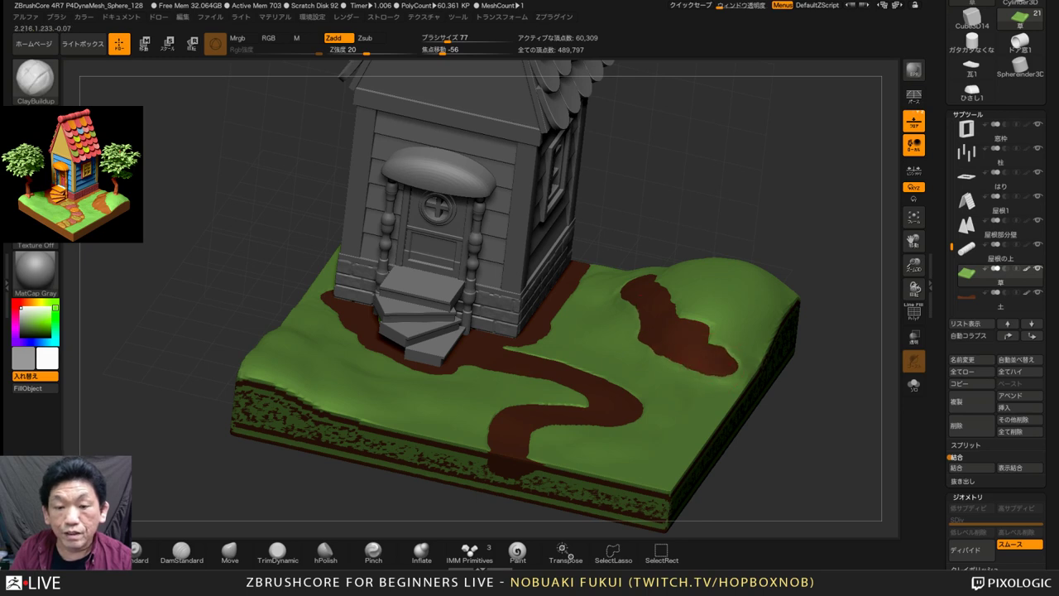
{"action": "left_click_drag", "start_coordinate": [623, 217], "coordinate": [659, 208]}
{"action": "left_click_drag", "start_coordinate": [628, 280], "coordinate": [618, 267], "text": "ctrl"}
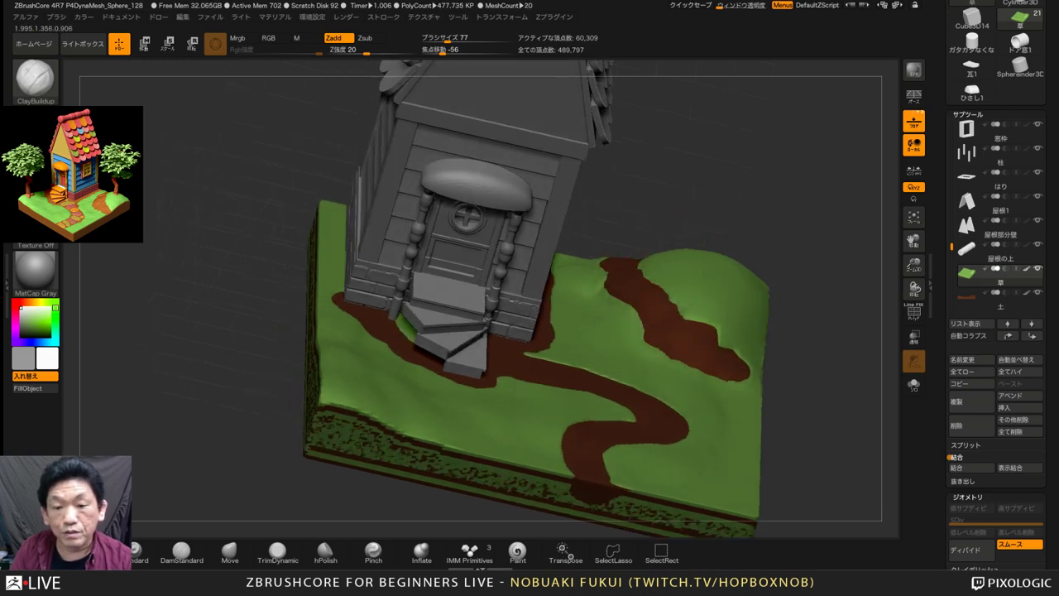
{"action": "mouse_move", "coordinate": [691, 369]}
{"action": "left_mouse_down", "text": "ctrl"}
{"action": "mouse_move", "coordinate": [749, 380]}
{"action": "mouse_move", "coordinate": [756, 372]}
{"action": "left_mouse_up", "text": "ctrl"}
{"action": "left_click_drag", "start_coordinate": [819, 389], "coordinate": [781, 391]}
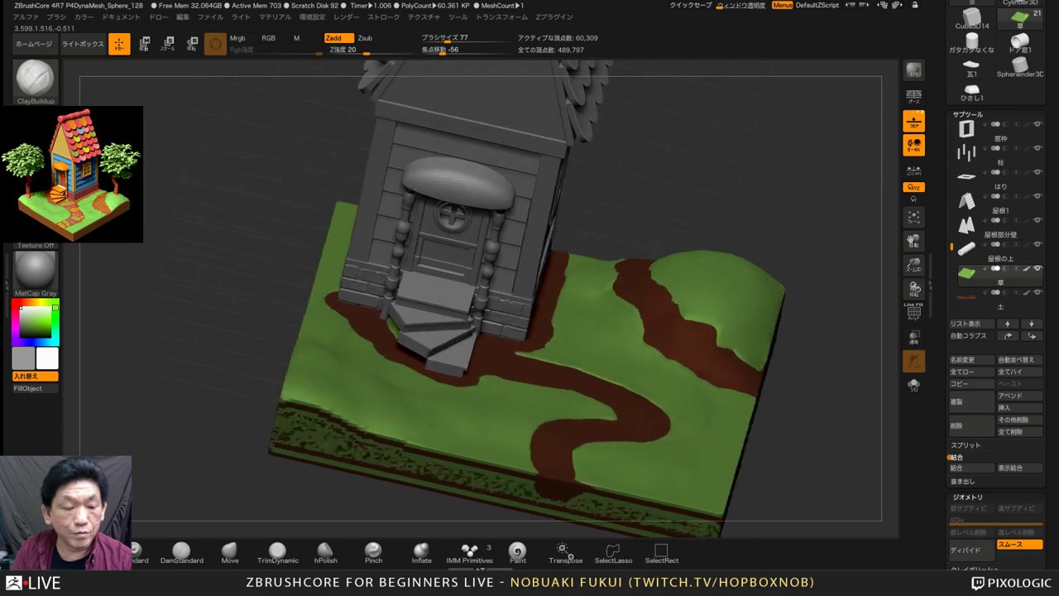
Widen the hillside path toward the base's side edge and reshape the grass slope bordering it
{"action": "left_click_drag", "start_coordinate": [222, 212], "coordinate": [209, 213]}
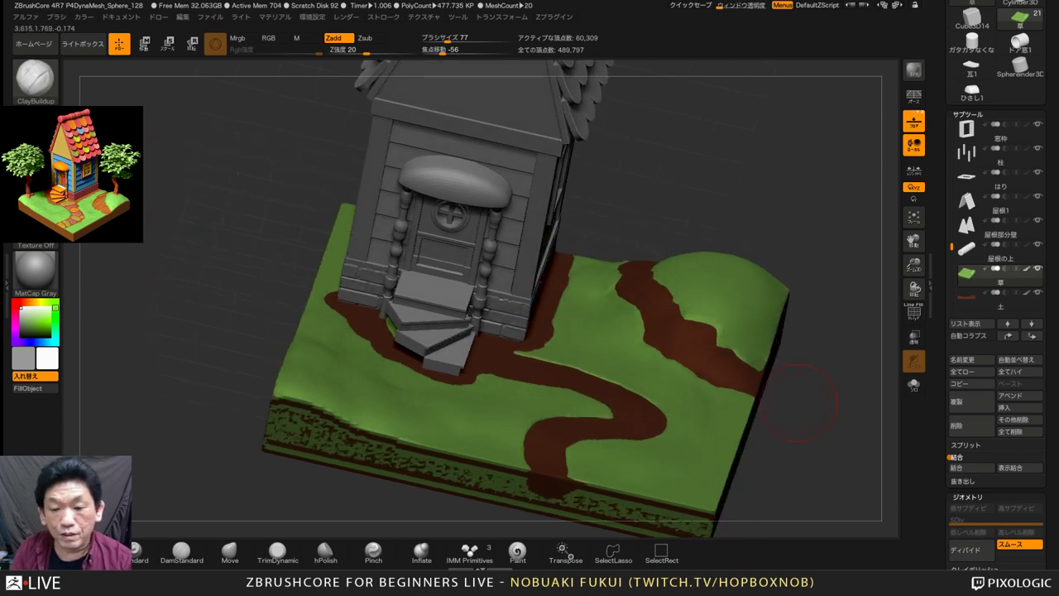
{"action": "left_click_drag", "start_coordinate": [809, 401], "coordinate": [742, 385]}
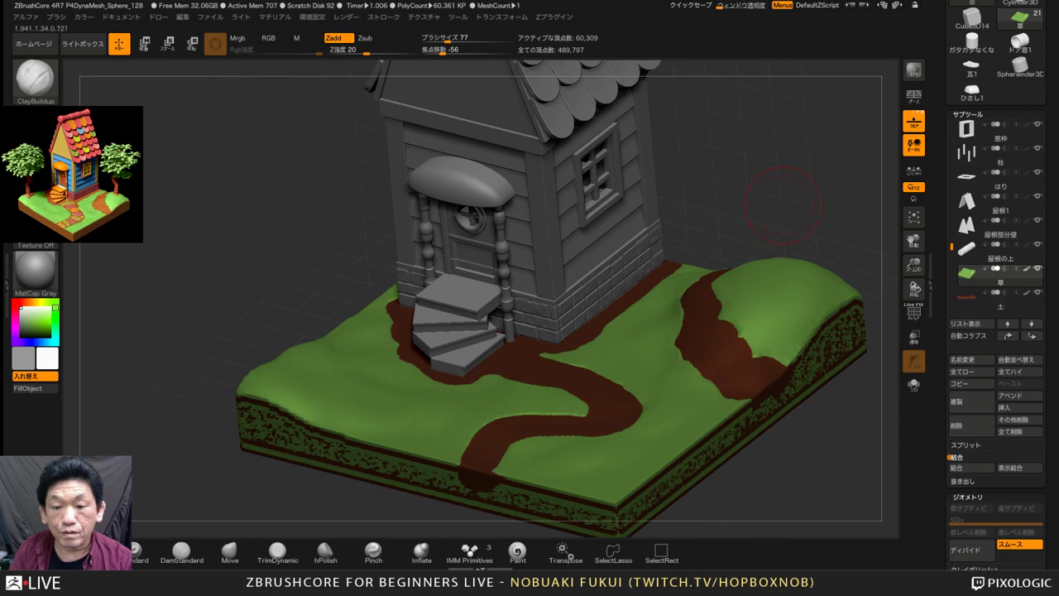
{"action": "left_click_drag", "start_coordinate": [766, 187], "coordinate": [796, 191]}
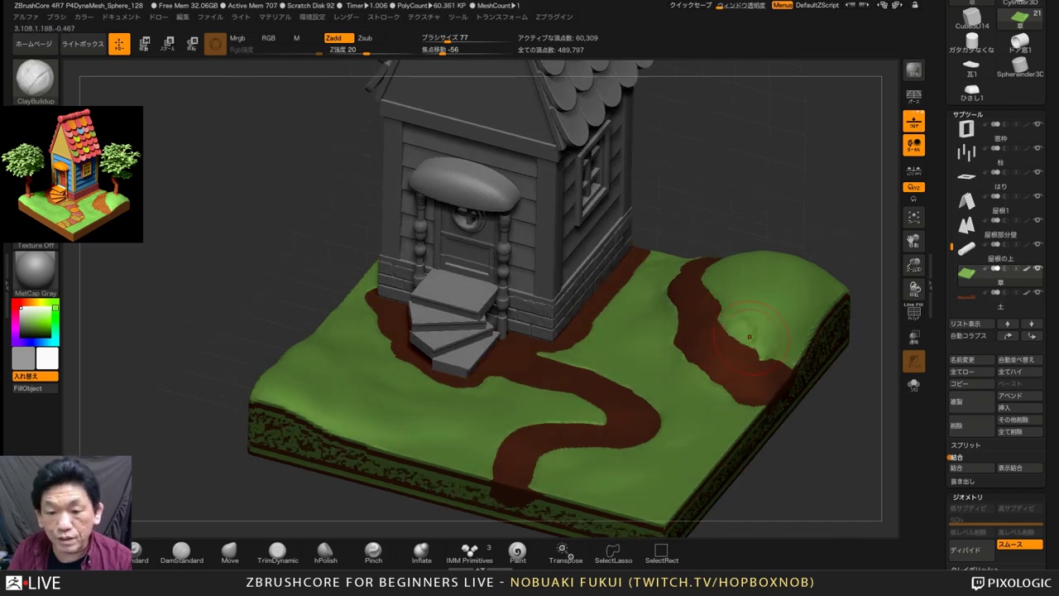
{"action": "mouse_move", "coordinate": [785, 230]}
{"action": "left_mouse_down"}
{"action": "mouse_move", "coordinate": [765, 169]}
{"action": "mouse_move", "coordinate": [782, 273]}
{"action": "mouse_move", "coordinate": [748, 278]}
{"action": "left_mouse_up"}
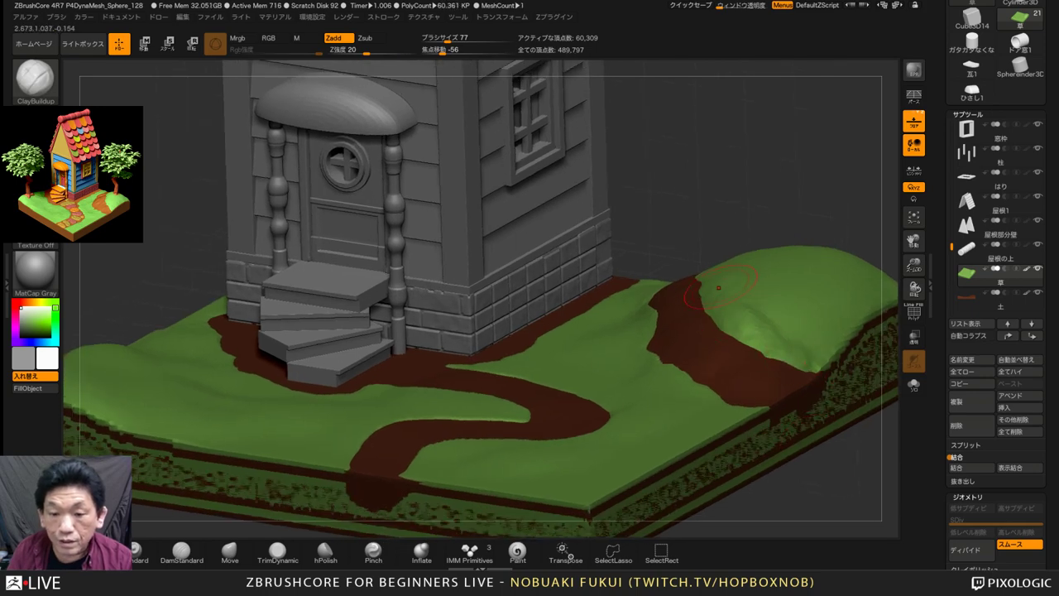
{"action": "mouse_move", "coordinate": [770, 199]}
{"action": "left_mouse_down"}
{"action": "mouse_move", "coordinate": [774, 186]}
{"action": "mouse_move", "coordinate": [801, 180]}
{"action": "mouse_move", "coordinate": [795, 190]}
{"action": "left_mouse_up"}
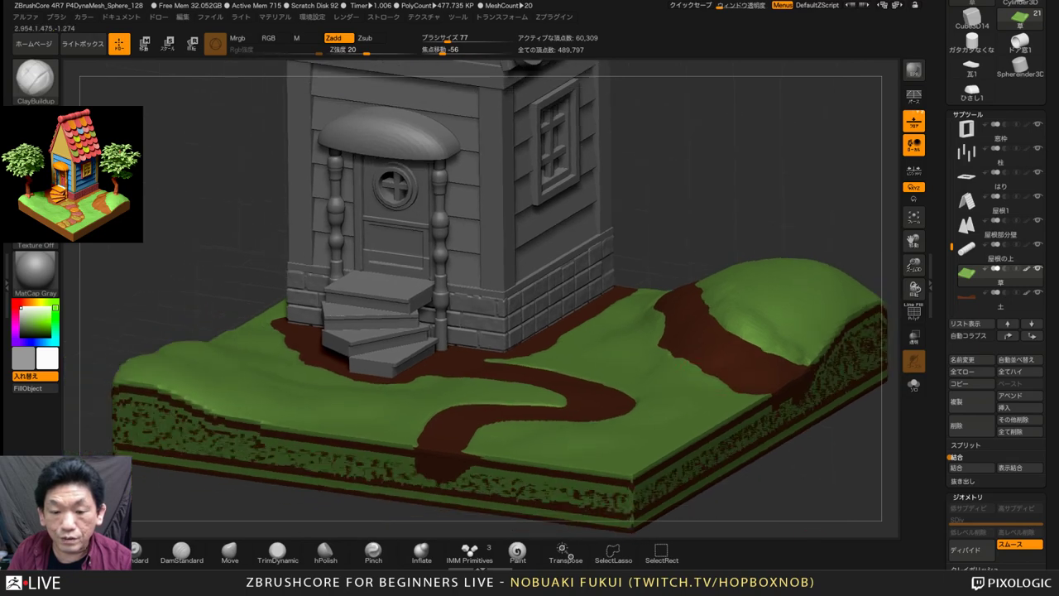
{"action": "left_click_drag", "start_coordinate": [783, 484], "coordinate": [766, 517]}
{"action": "left_click_drag", "start_coordinate": [708, 374], "coordinate": [721, 380]}
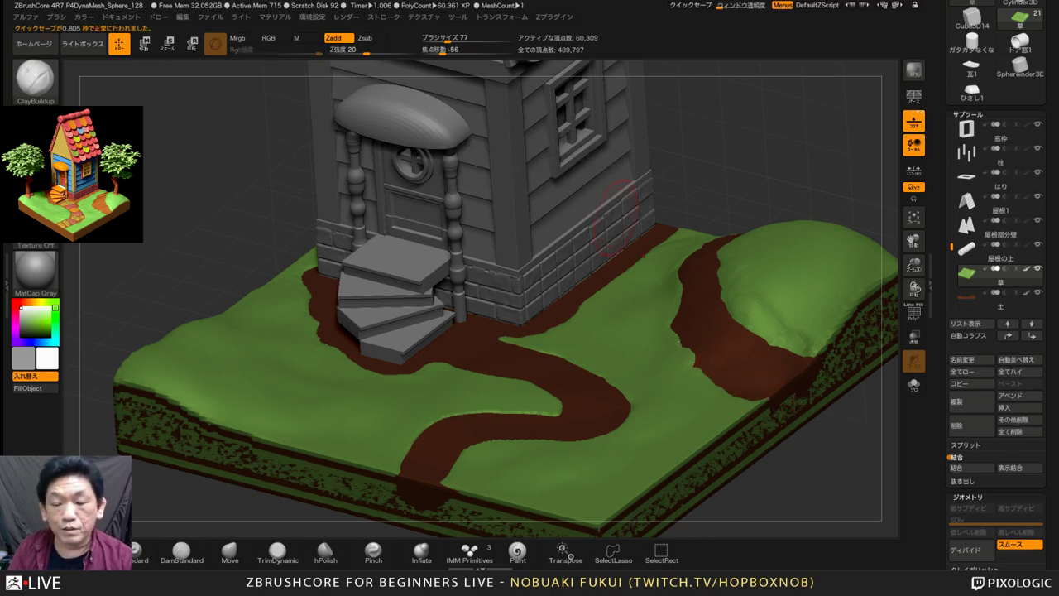
{"action": "mouse_move", "coordinate": [822, 491]}
{"action": "left_mouse_down"}
{"action": "mouse_move", "coordinate": [782, 414]}
{"action": "mouse_move", "coordinate": [720, 406]}
{"action": "left_mouse_up"}
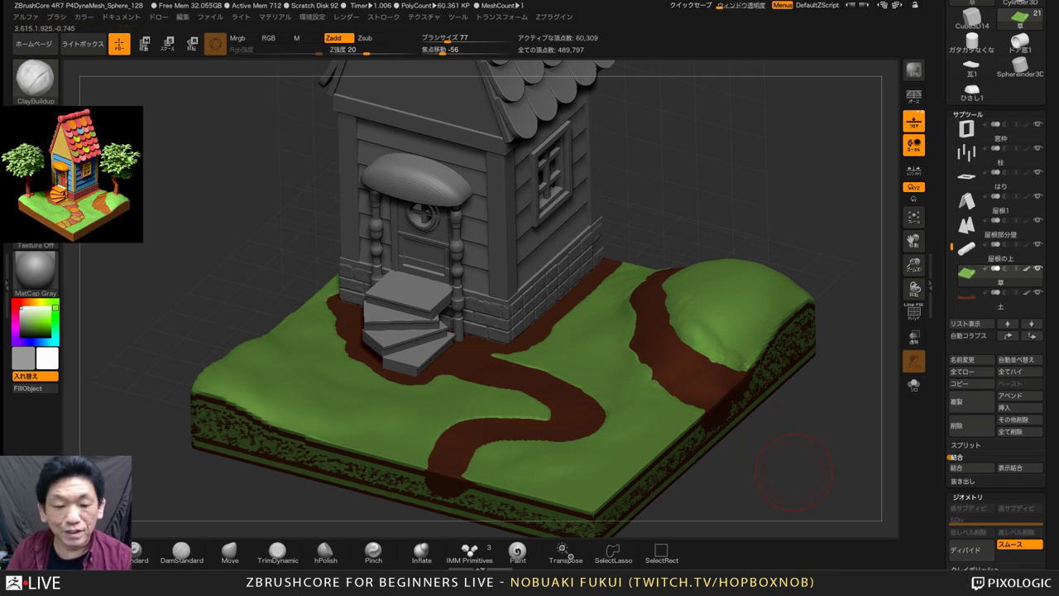
Reselect the 草 subtool and notch the grass edges of the hillside path with the DamStandard brush, reducing its size to 25
{"action": "left_click_drag", "start_coordinate": [795, 473], "coordinate": [774, 501], "text": "alt"}
{"action": "left_click", "coordinate": [447, 471], "text": "alt"}
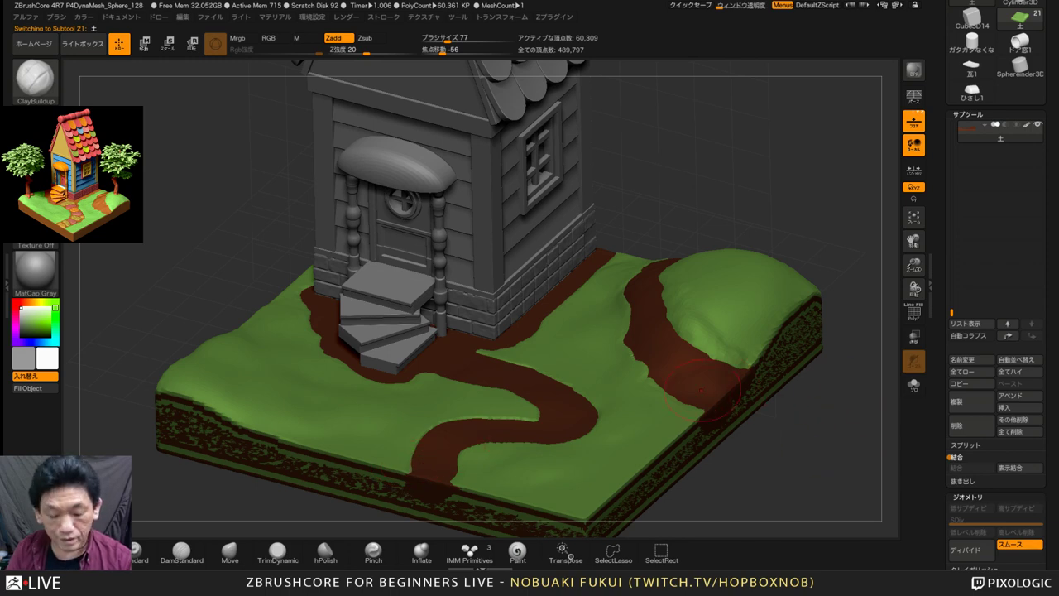
{"action": "left_click", "coordinate": [624, 437], "text": "alt"}
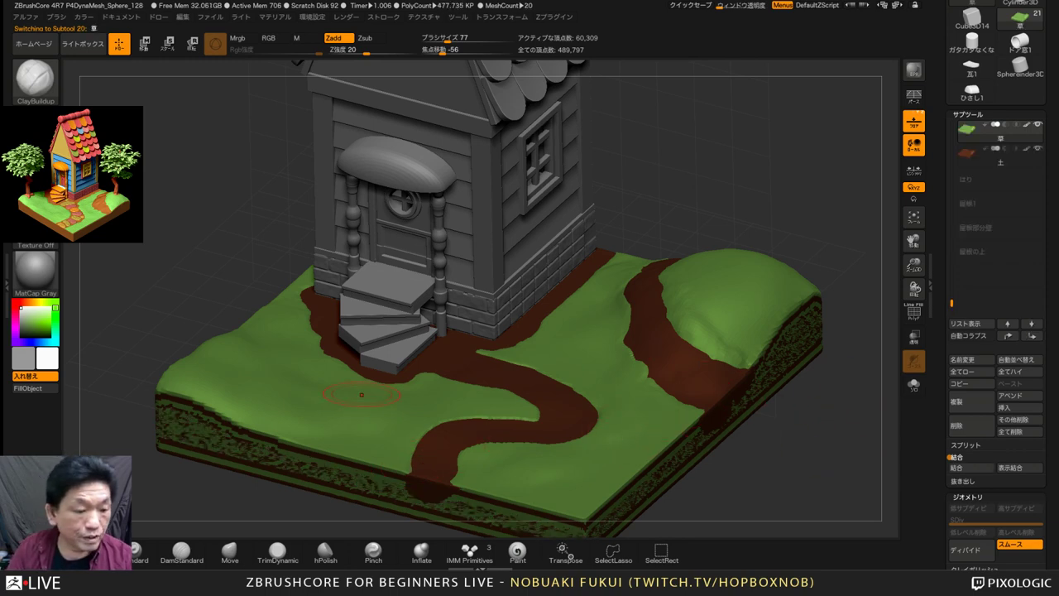
{"action": "left_click", "coordinate": [181, 550]}
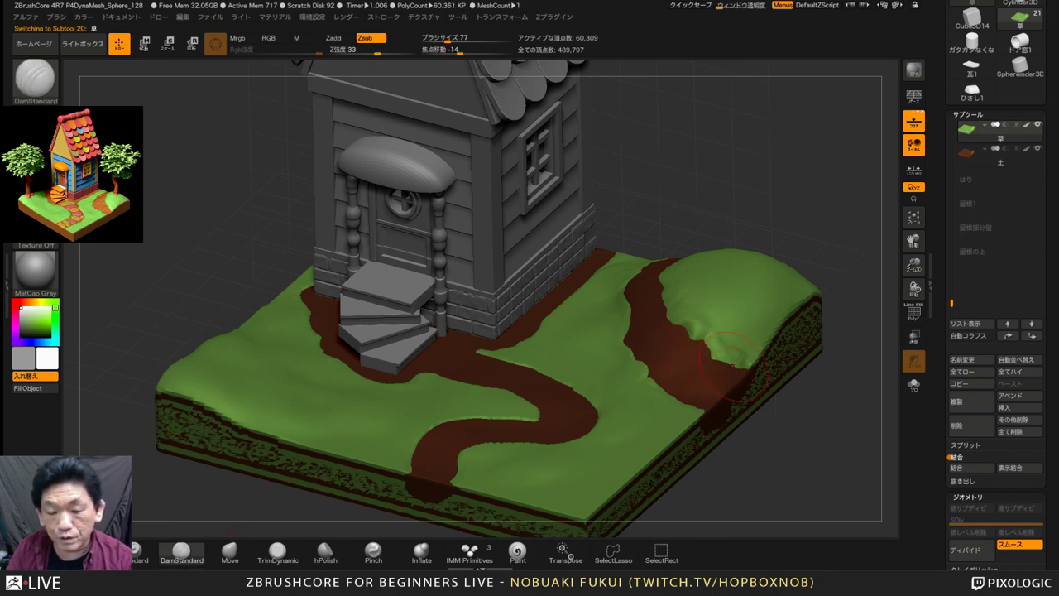
{"action": "key", "text": "space"}
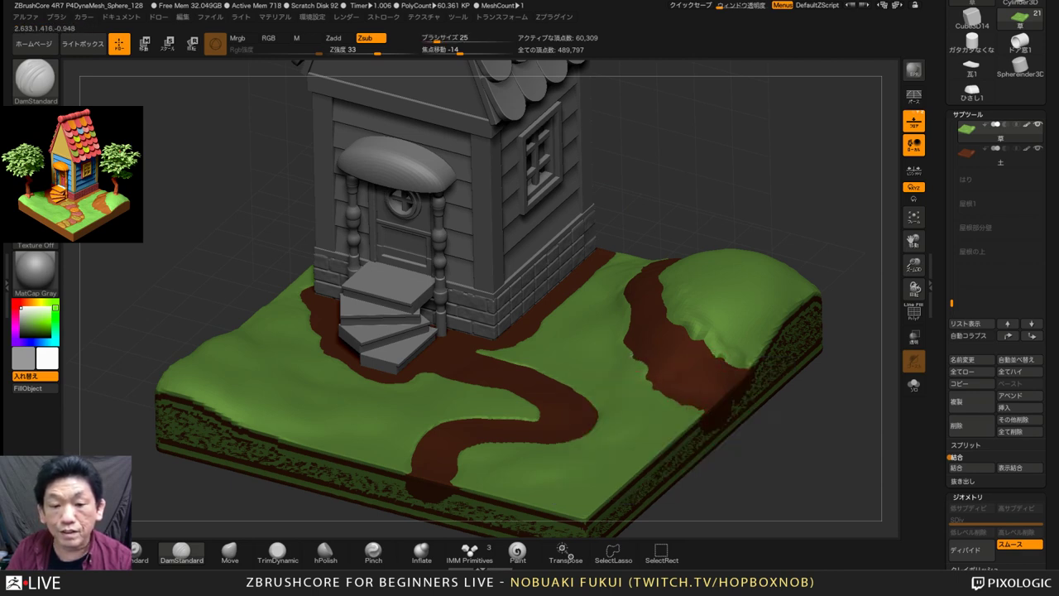
{"action": "left_click", "coordinate": [628, 282], "text": "alt"}
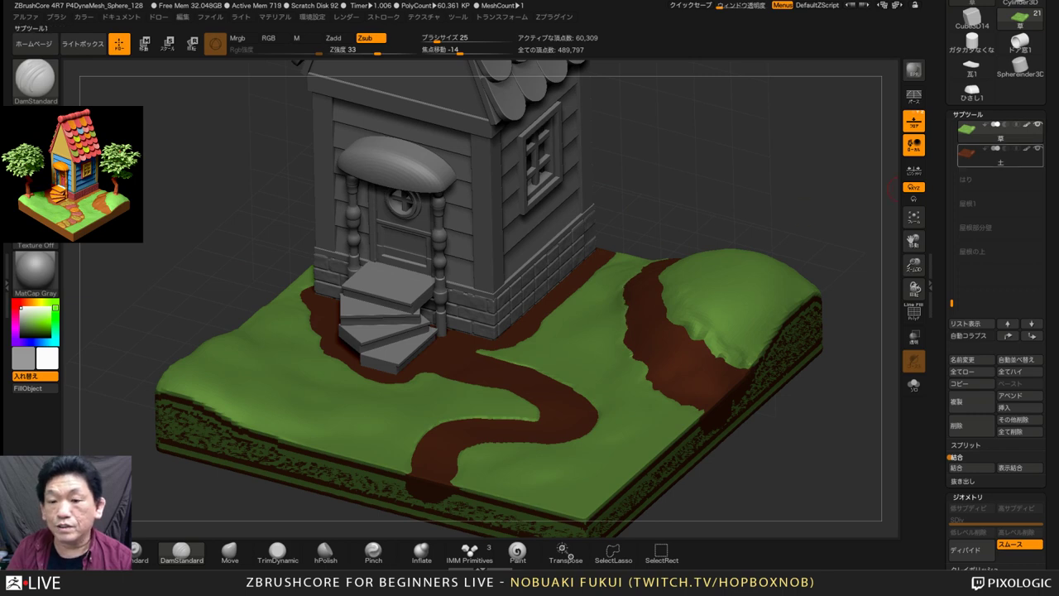
Select the 土 subtool, carve grooves across the hillside dirt path with DamStandard, and switch to the ClayBuildup brush
{"action": "key", "text": "ctrl"}
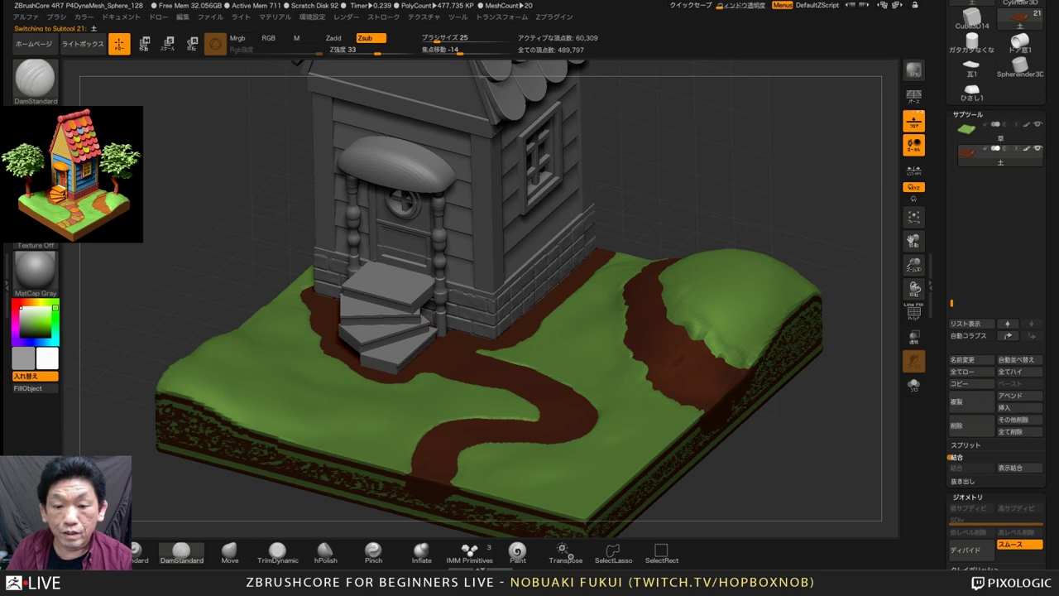
{"action": "left_click_drag", "start_coordinate": [321, 502], "coordinate": [343, 480]}
{"action": "left_click", "coordinate": [86, 552]}
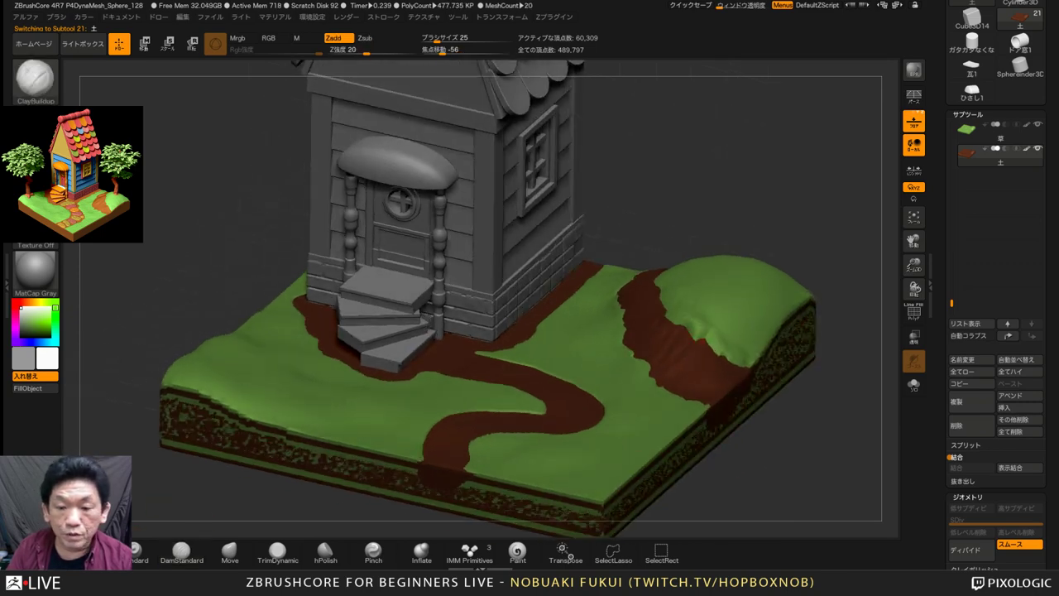
{"action": "left_click_drag", "start_coordinate": [742, 195], "coordinate": [761, 208]}
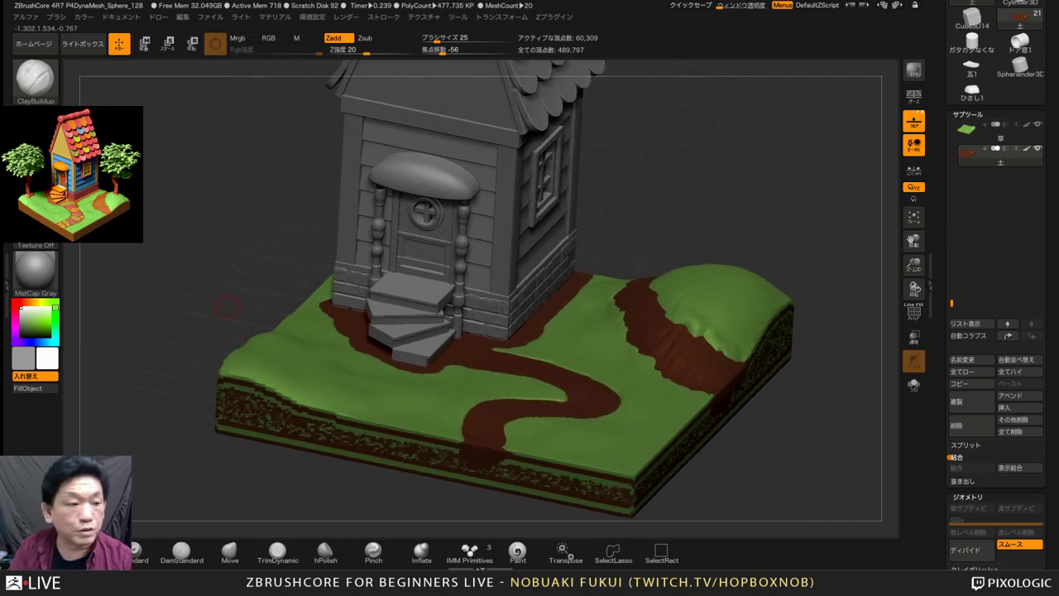
Recolor the soil subtool a lighter orange-brown and reset the current color to white
{"action": "left_click", "coordinate": [15, 302]}
{"action": "left_click", "coordinate": [33, 322]}
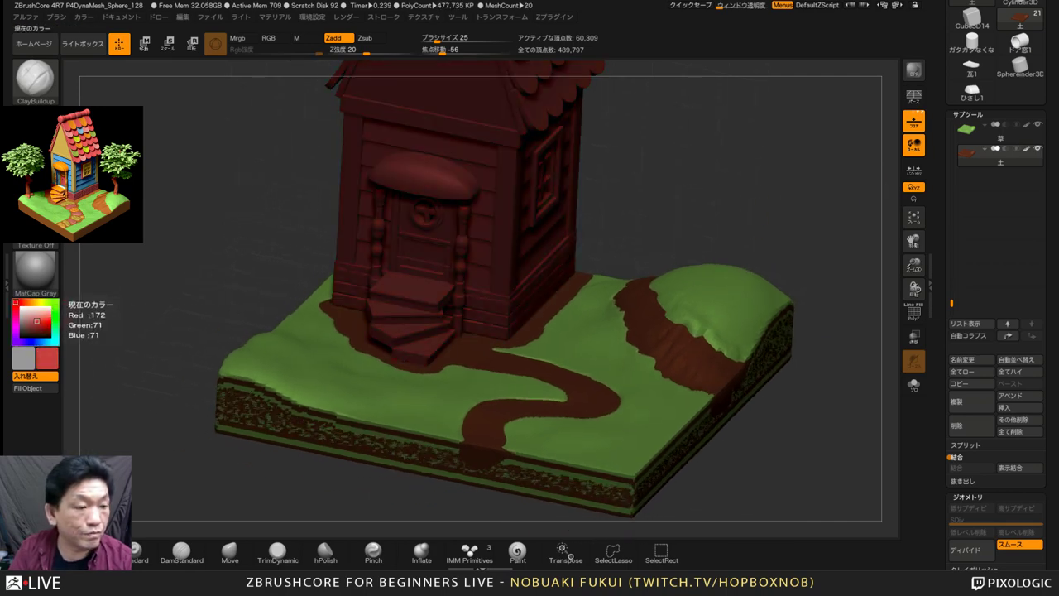
{"action": "left_click", "coordinate": [36, 323]}
{"action": "left_click", "coordinate": [27, 301]}
{"action": "left_click_drag", "start_coordinate": [36, 322], "coordinate": [36, 326]}
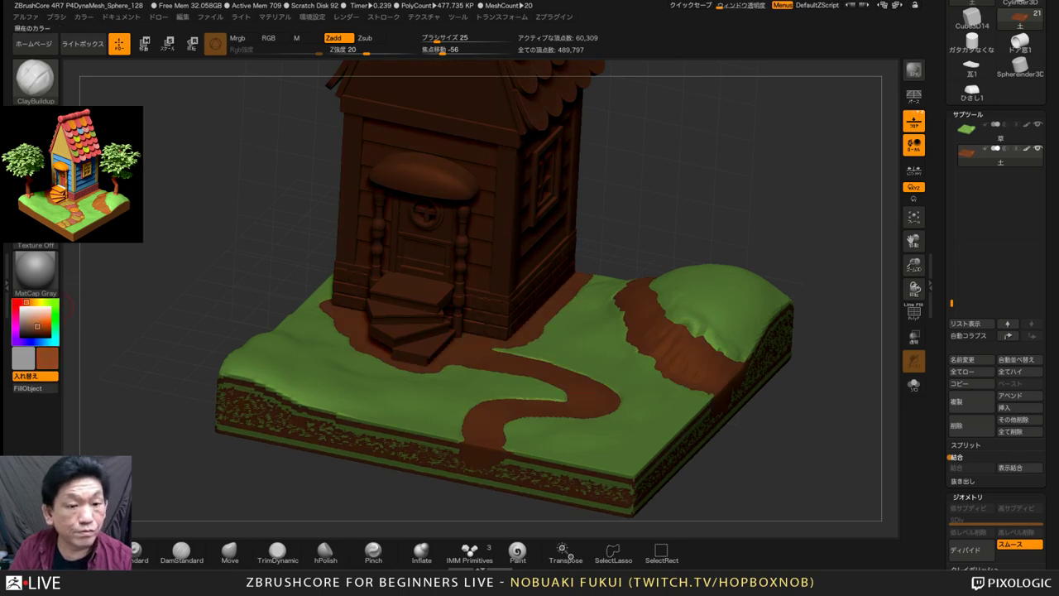
{"action": "left_click", "coordinate": [23, 308]}
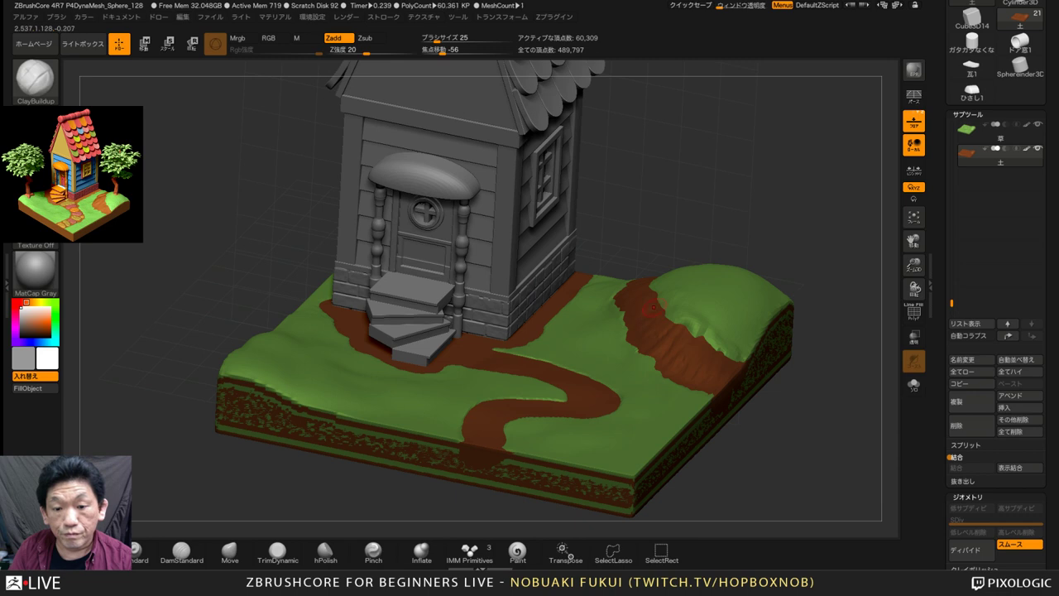
Build up ridges across the hillside dirt path with ClayBuildup and sharpen its grooves with DamStandard
{"action": "left_click_drag", "start_coordinate": [733, 436], "coordinate": [739, 473]}
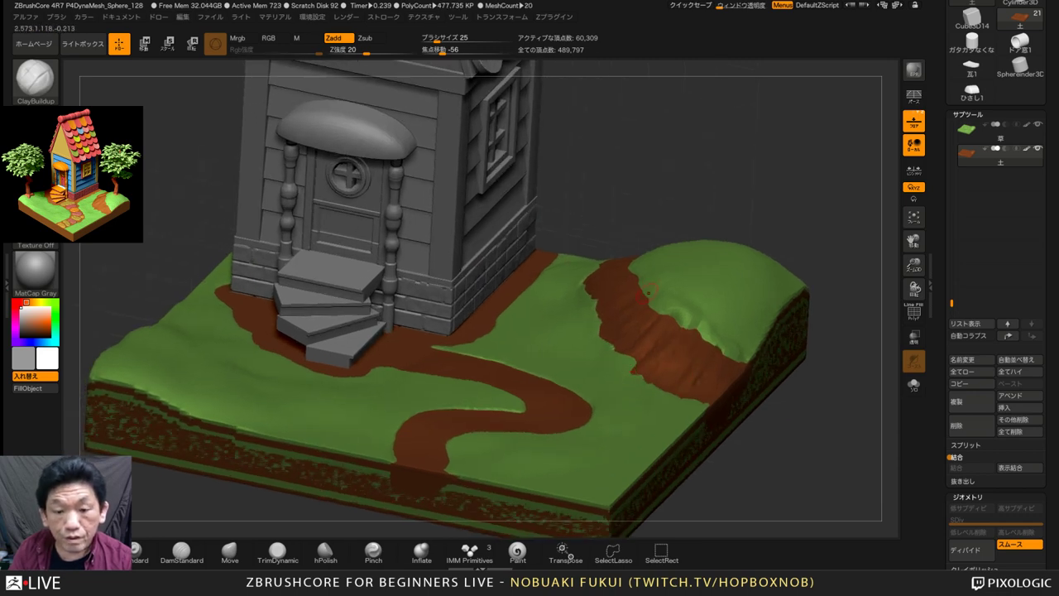
{"action": "mouse_move", "coordinate": [602, 291]}
{"action": "left_mouse_down"}
{"action": "mouse_move", "coordinate": [594, 308]}
{"action": "mouse_move", "coordinate": [609, 314]}
{"action": "left_mouse_up"}
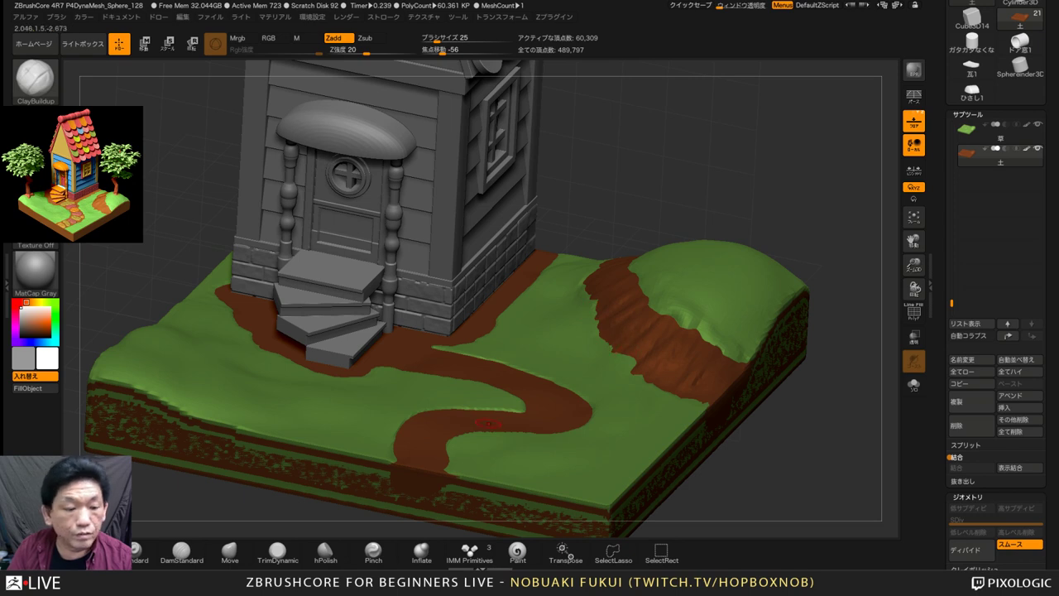
{"action": "left_click", "coordinate": [181, 551]}
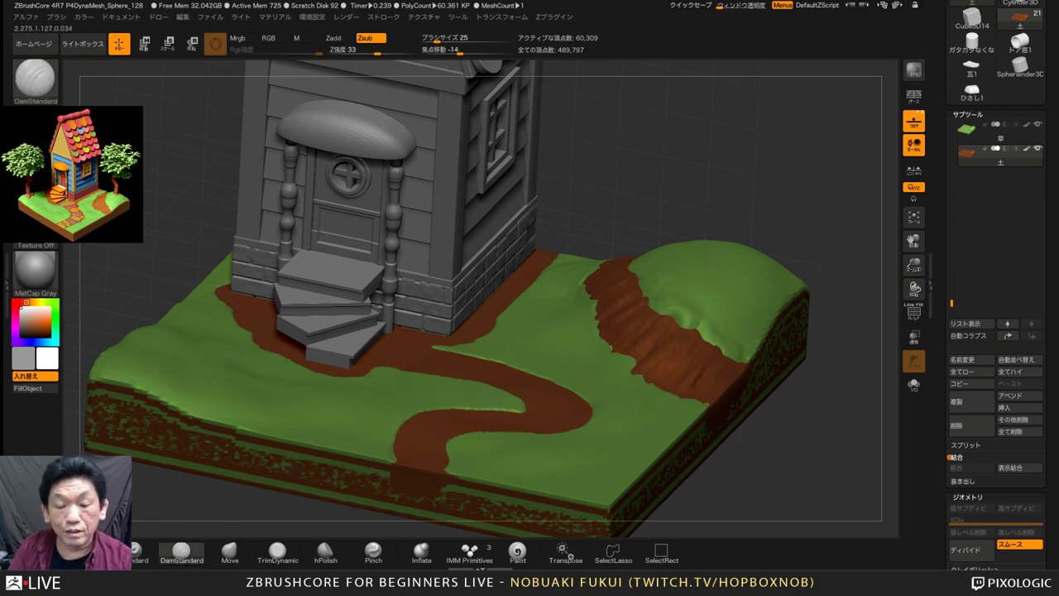
{"action": "left_click_drag", "start_coordinate": [790, 467], "coordinate": [743, 467]}
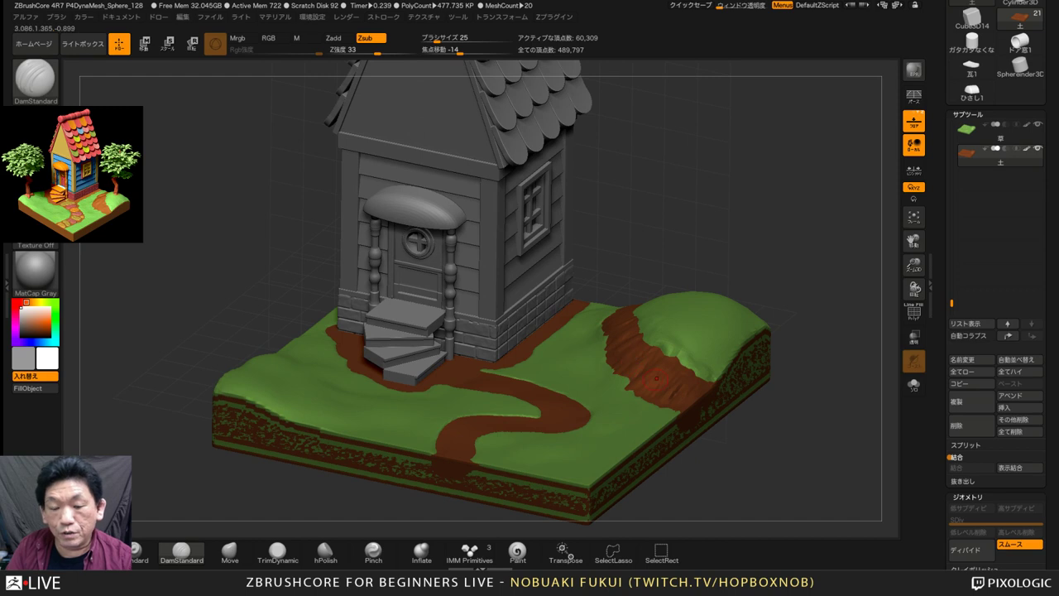
Apply ClayPolish to the soil subtool with Sharp set to 100
{"action": "left_click_drag", "start_coordinate": [941, 464], "coordinate": [942, 149]}
{"action": "left_click", "coordinate": [974, 255]}
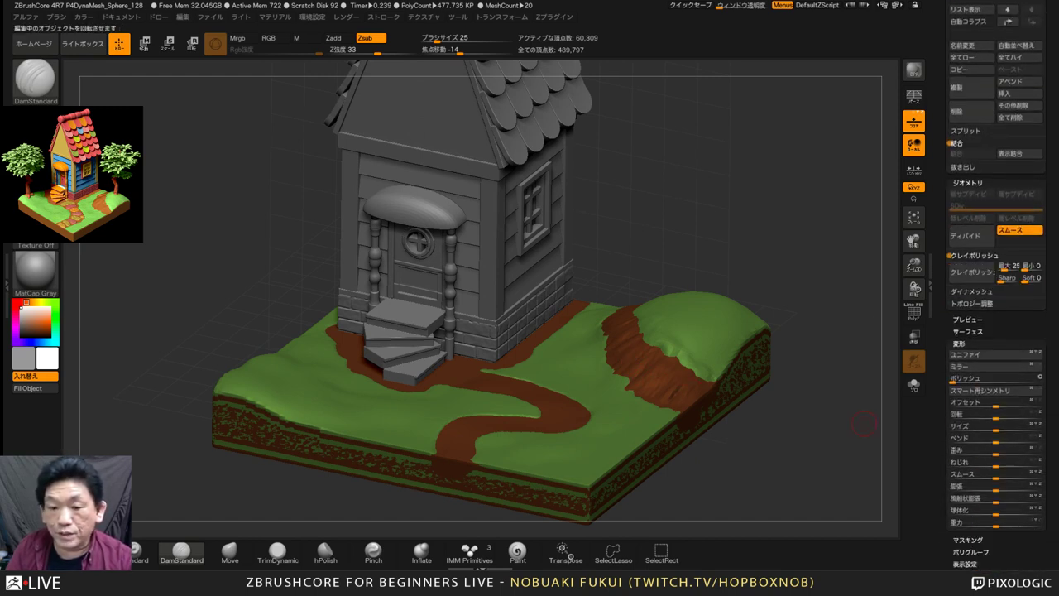
{"action": "left_click_drag", "start_coordinate": [864, 423], "coordinate": [874, 478], "text": "alt"}
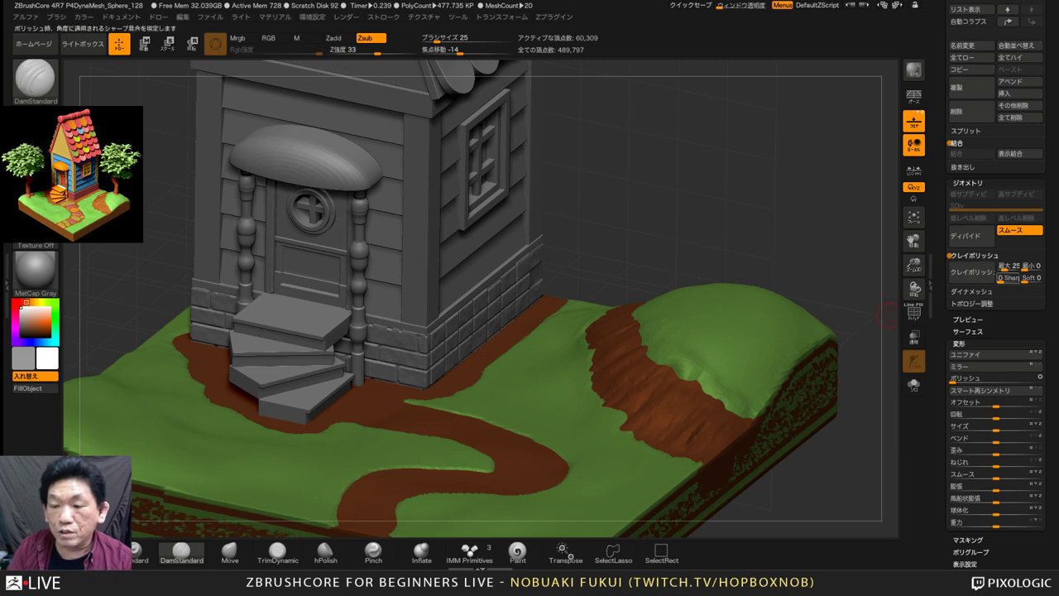
{"action": "left_click_drag", "start_coordinate": [1001, 279], "coordinate": [1020, 279]}
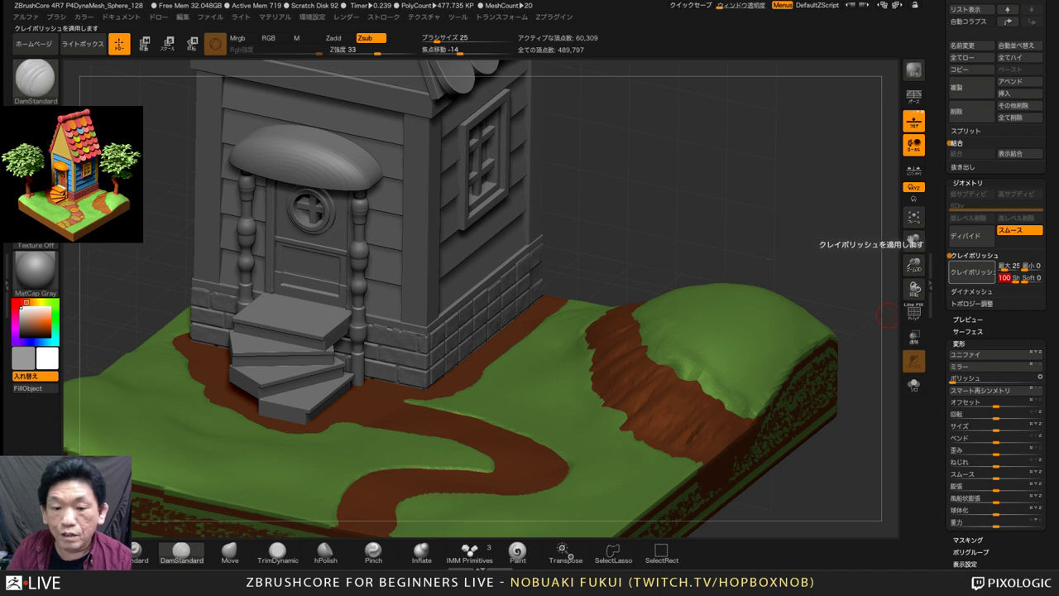
{"action": "left_click", "coordinate": [970, 271]}
{"action": "key", "text": "ctrl+z"}
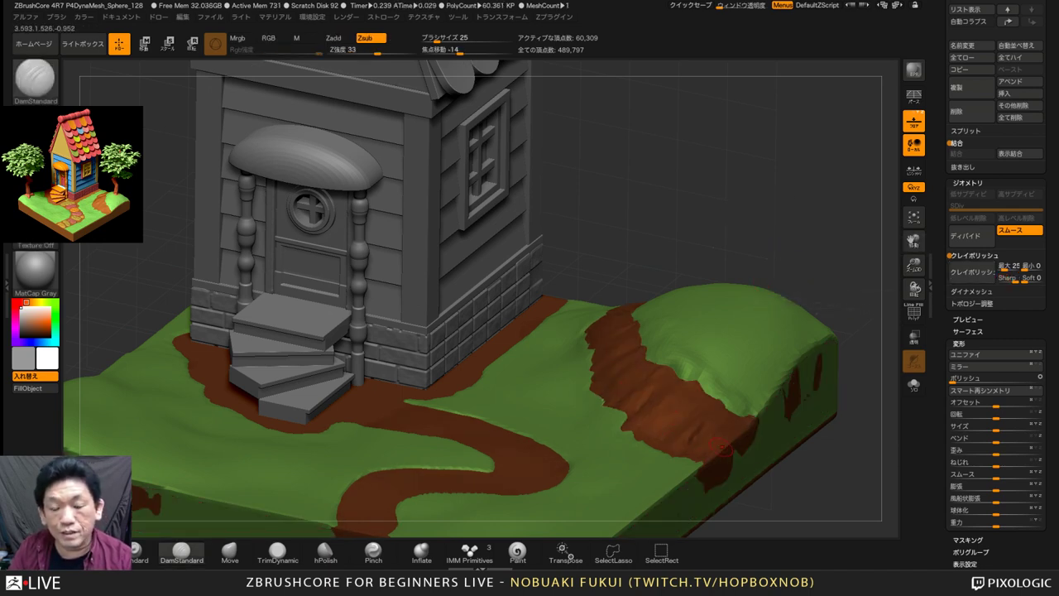
{"action": "left_click_drag", "start_coordinate": [813, 506], "coordinate": [782, 463]}
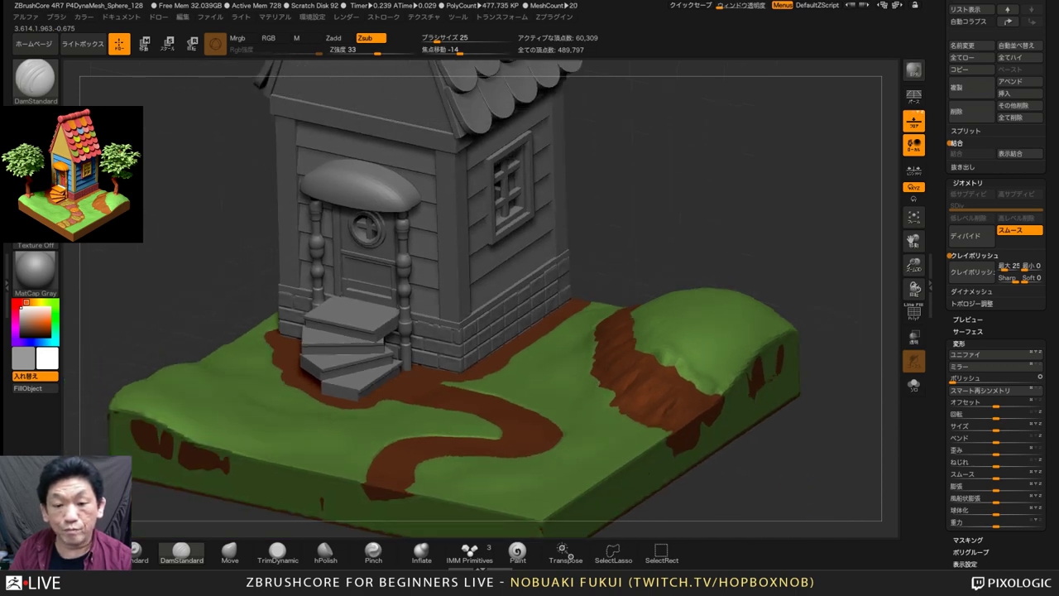
{"action": "left_click_drag", "start_coordinate": [837, 169], "coordinate": [873, 197], "text": "alt"}
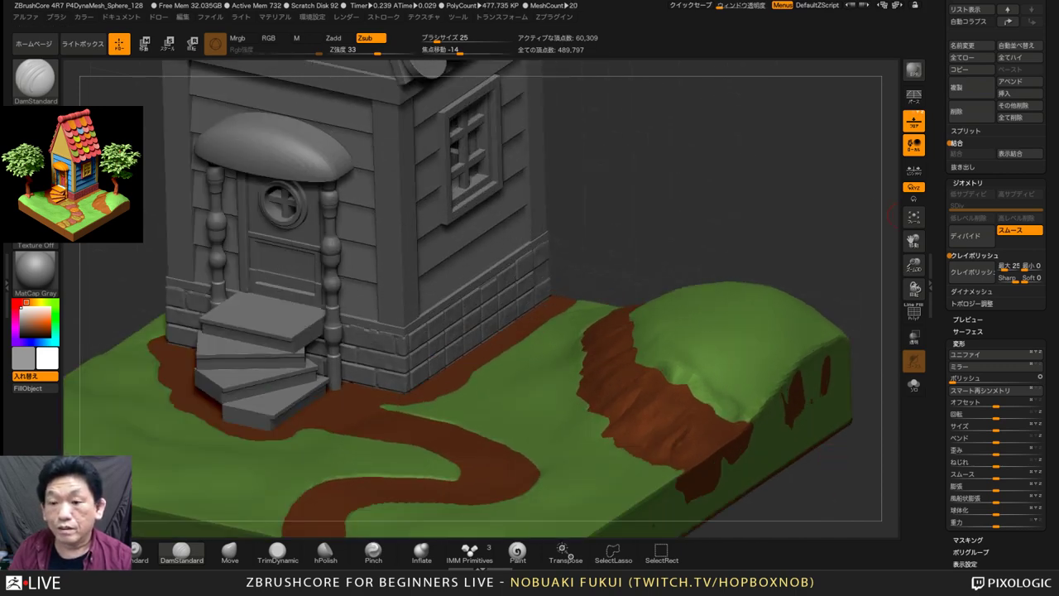
Select the 草 subtool, then build up and smooth the grass surface with the ClayBuildup and Smooth brushes
{"action": "left_click_drag", "start_coordinate": [941, 149], "coordinate": [941, 528]}
{"action": "left_click", "coordinate": [989, 198]}
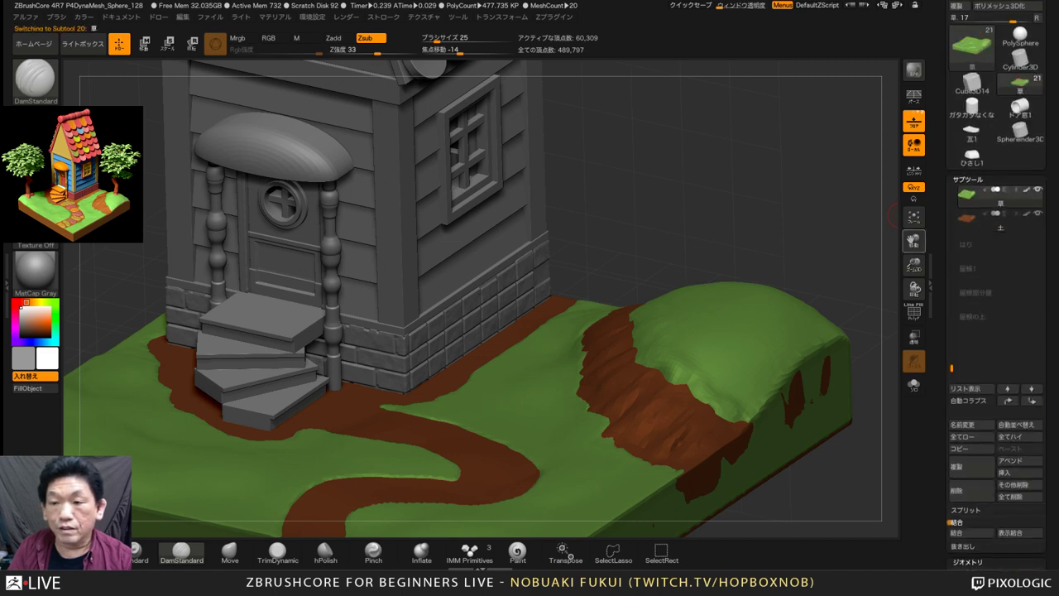
{"action": "left_click_drag", "start_coordinate": [798, 212], "coordinate": [793, 175], "text": "alt"}
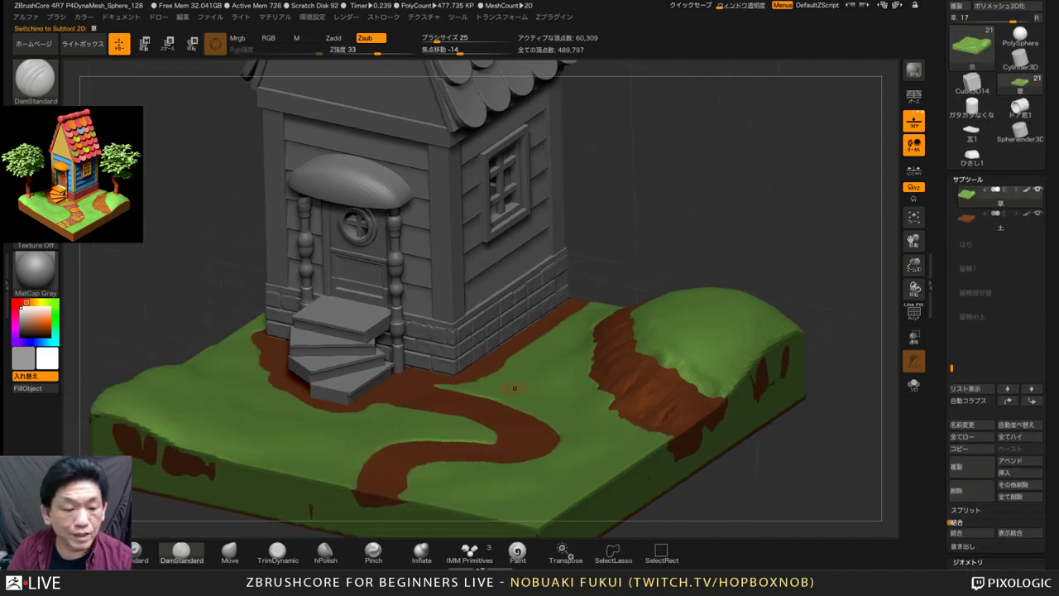
{"action": "left_click", "coordinate": [85, 551]}
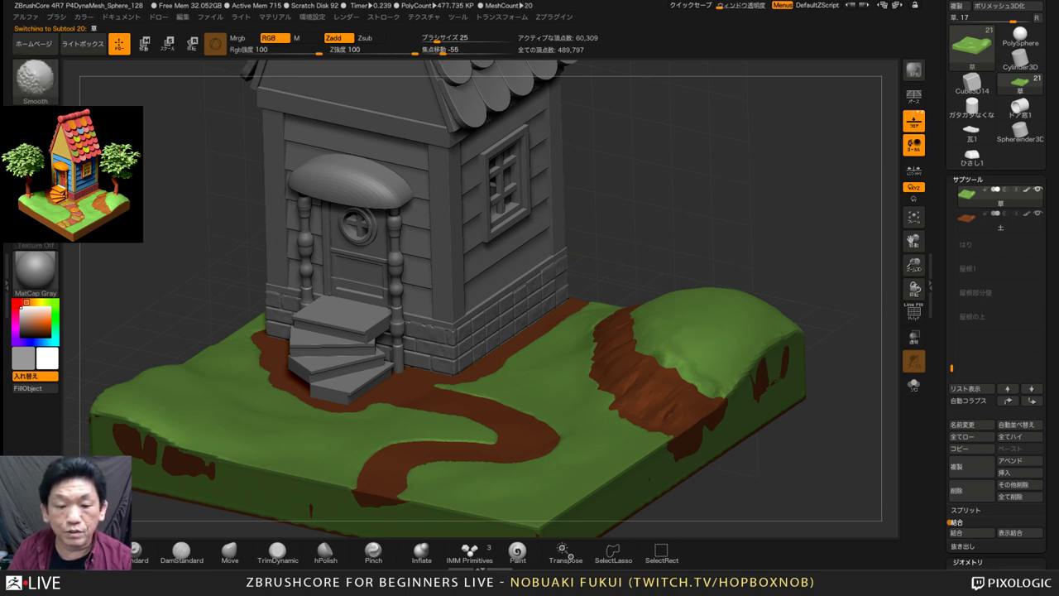
{"action": "left_click_drag", "start_coordinate": [745, 223], "coordinate": [744, 178], "text": "alt"}
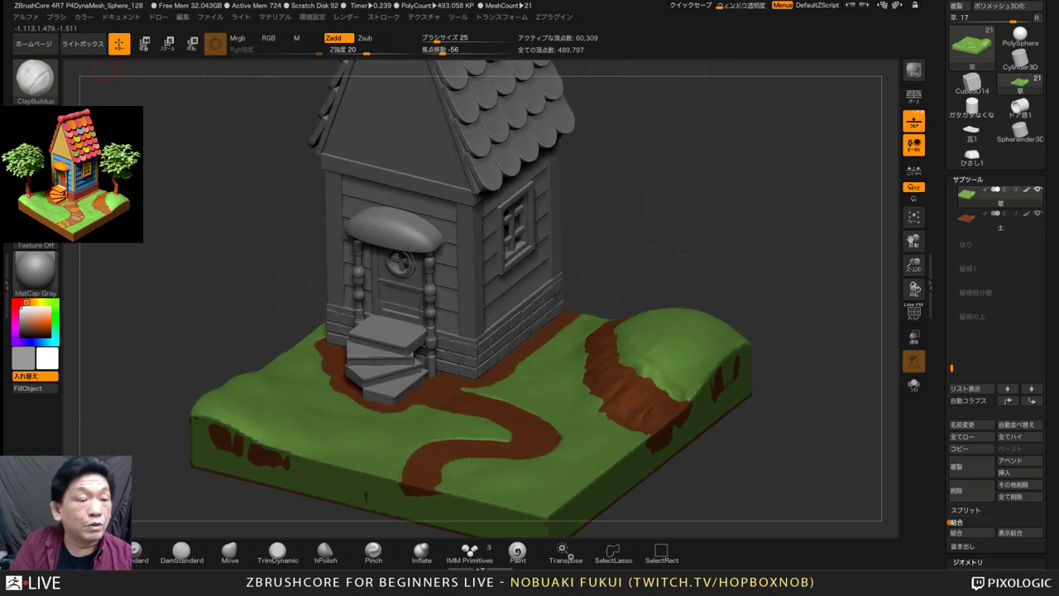
Preview the Noise21, Noise37 and Noise24 surface noise presets on the grass and settle on Noise21
{"action": "left_click", "coordinate": [83, 43]}
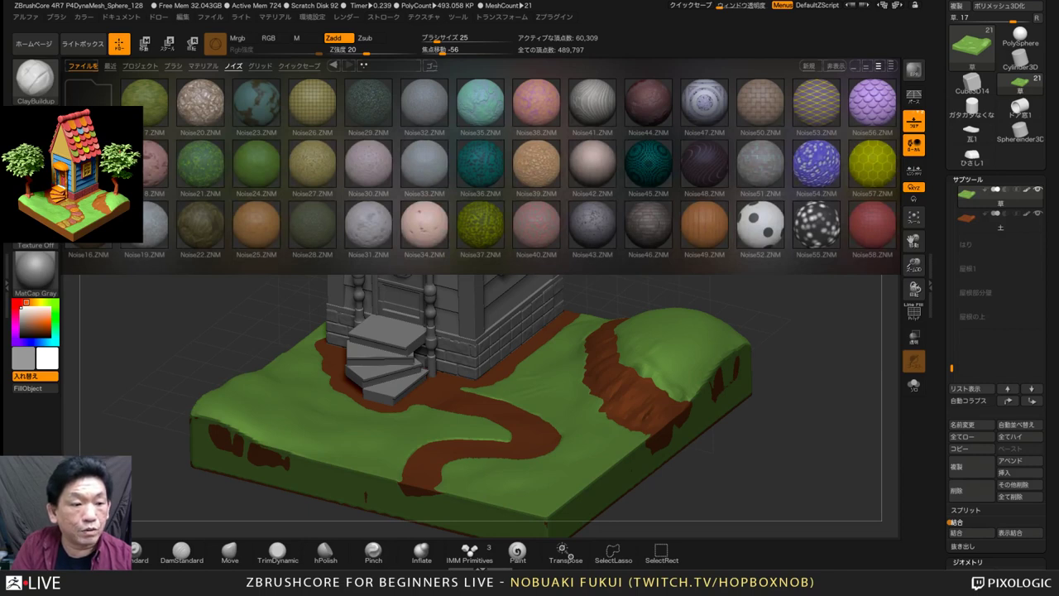
{"action": "double_click", "coordinate": [200, 164]}
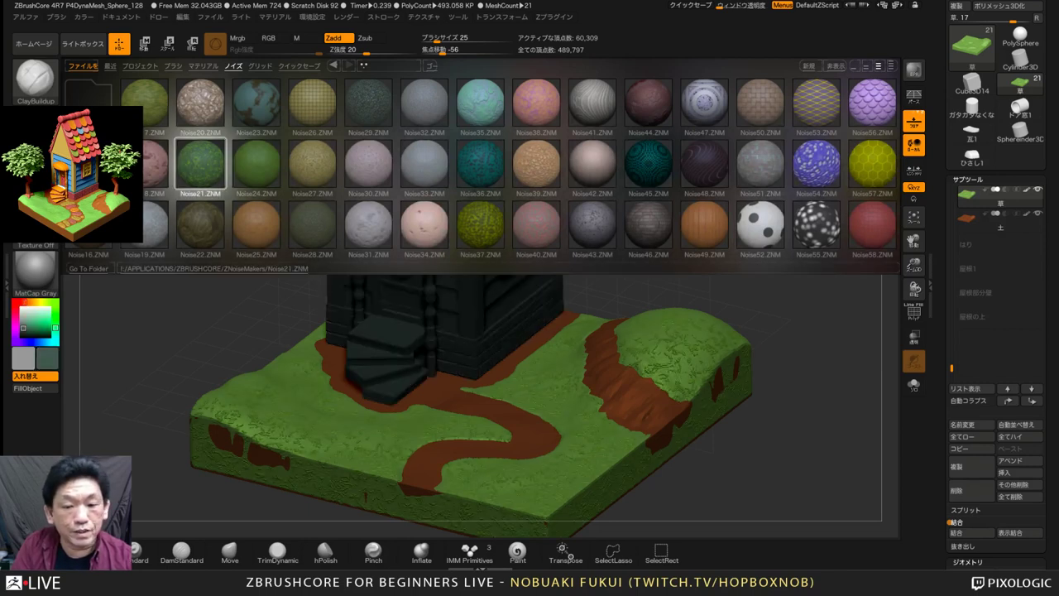
{"action": "double_click", "coordinate": [479, 224]}
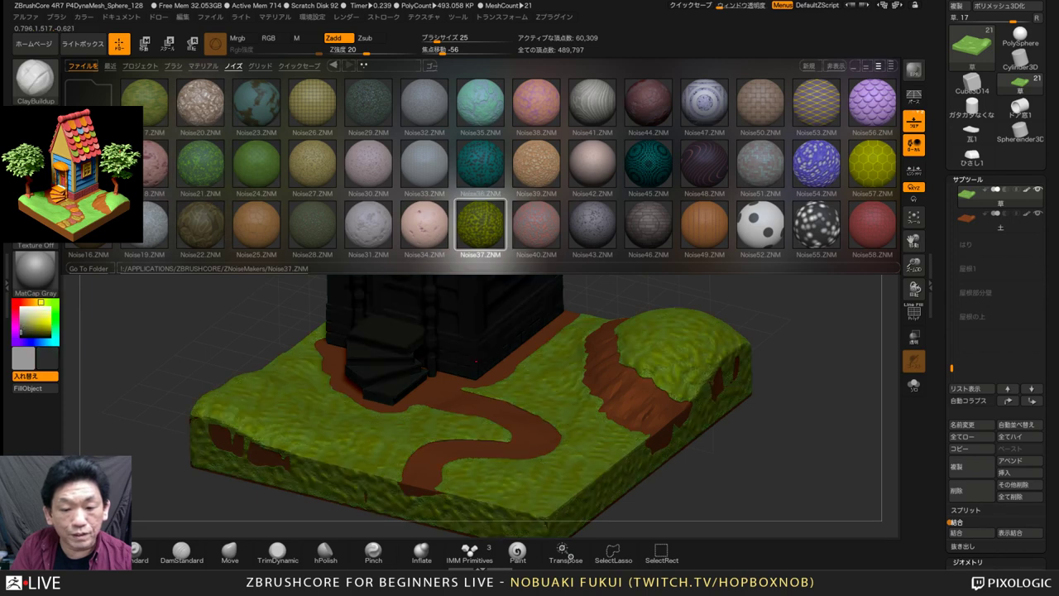
{"action": "double_click", "coordinate": [256, 163]}
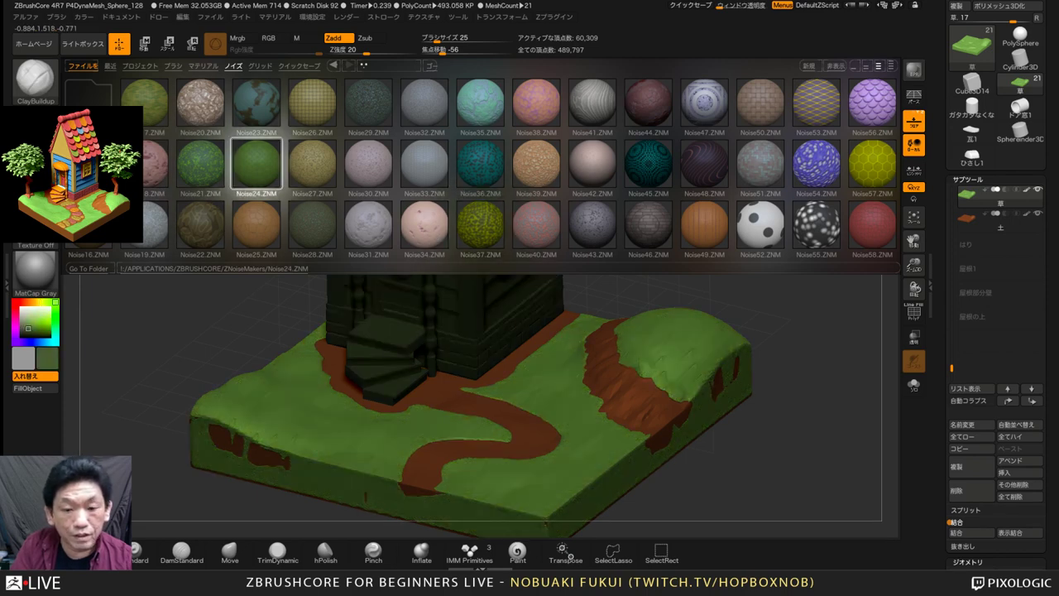
{"action": "double_click", "coordinate": [200, 164]}
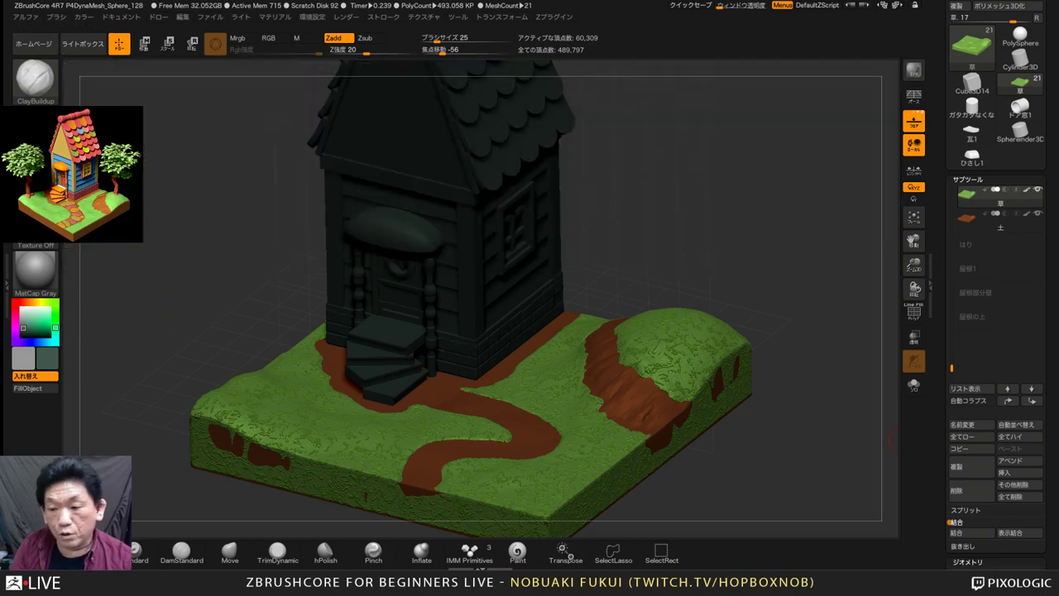
Apply the surface noise to the grass mesh and reset the current color to white
{"action": "scroll", "coordinate": [996, 315], "scroll_direction": "down", "scroll_amount": 10}
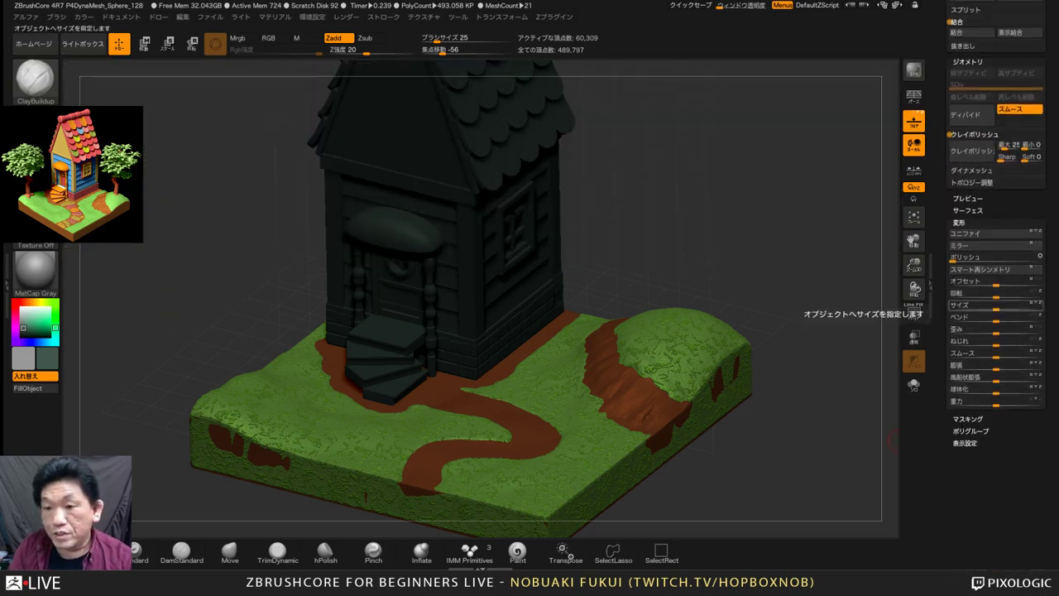
{"action": "left_click", "coordinate": [967, 210]}
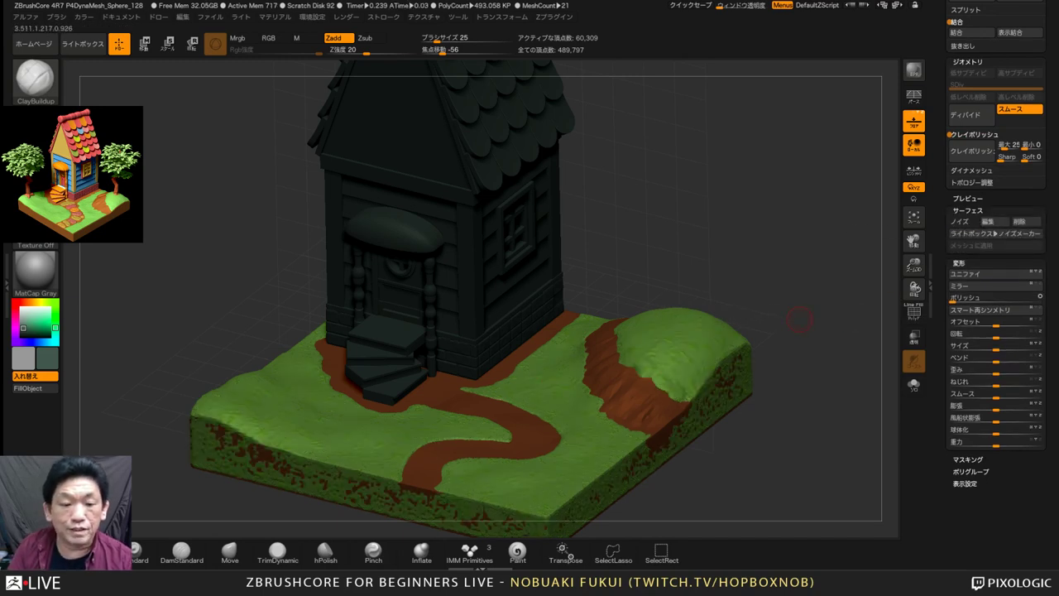
{"action": "left_click_drag", "start_coordinate": [799, 319], "coordinate": [815, 324]}
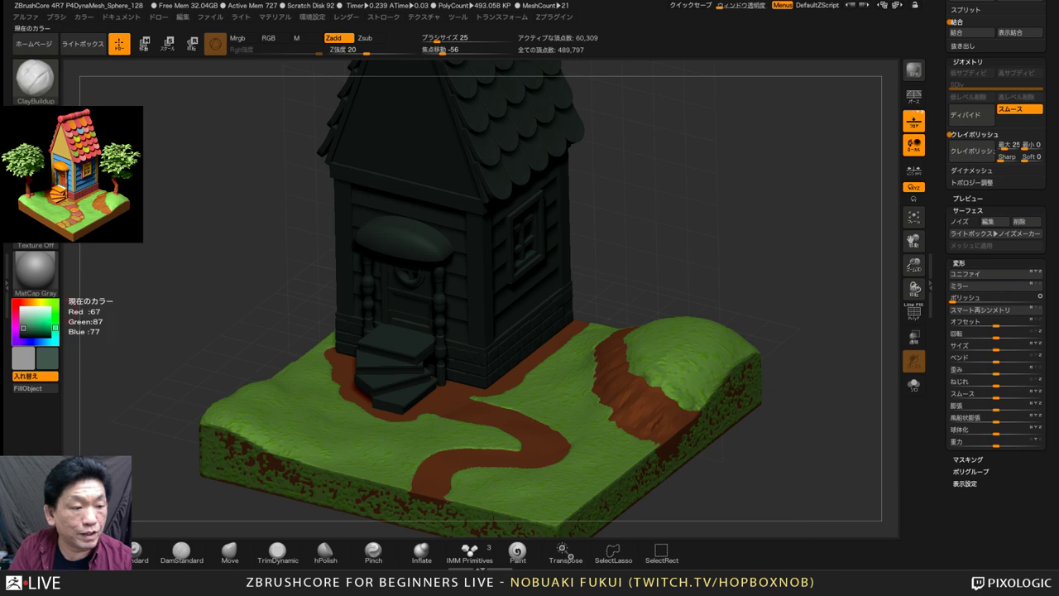
{"action": "left_click", "coordinate": [20, 308]}
{"action": "left_click_drag", "start_coordinate": [796, 297], "coordinate": [841, 317]}
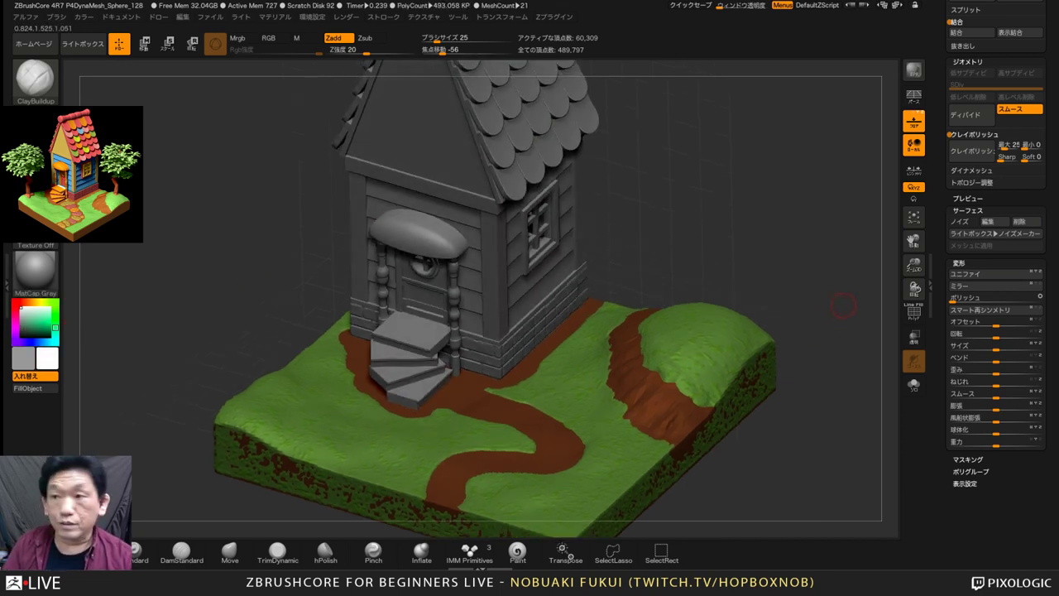
{"action": "left_click_drag", "start_coordinate": [834, 253], "coordinate": [835, 239]}
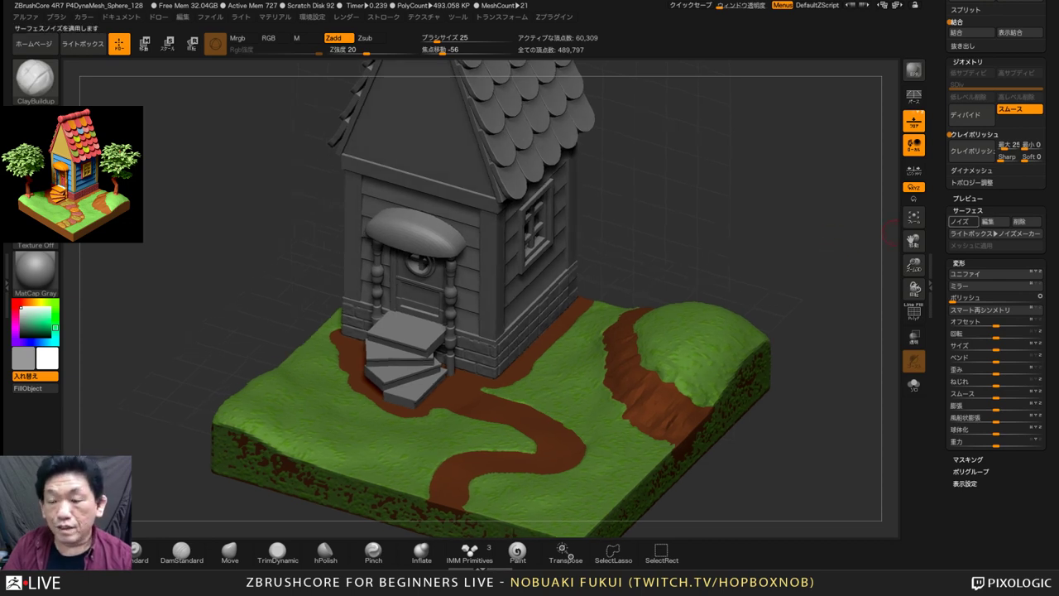
Select the 土 subtool and frame the winding path by the steps from directly above
{"action": "scroll", "coordinate": [997, 298], "scroll_direction": "up", "scroll_amount": 5}
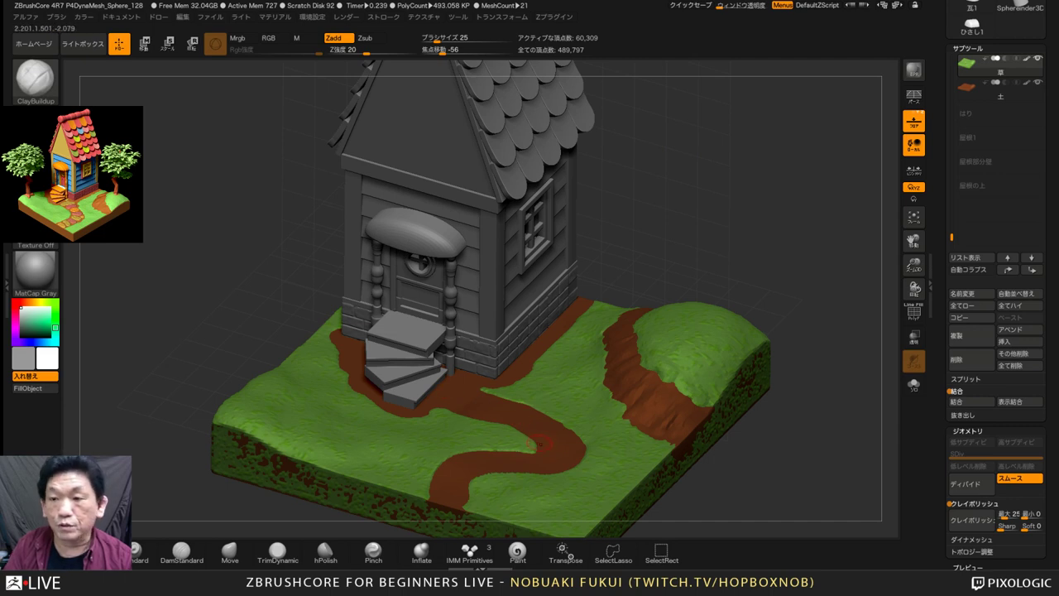
{"action": "left_click", "coordinate": [1000, 92]}
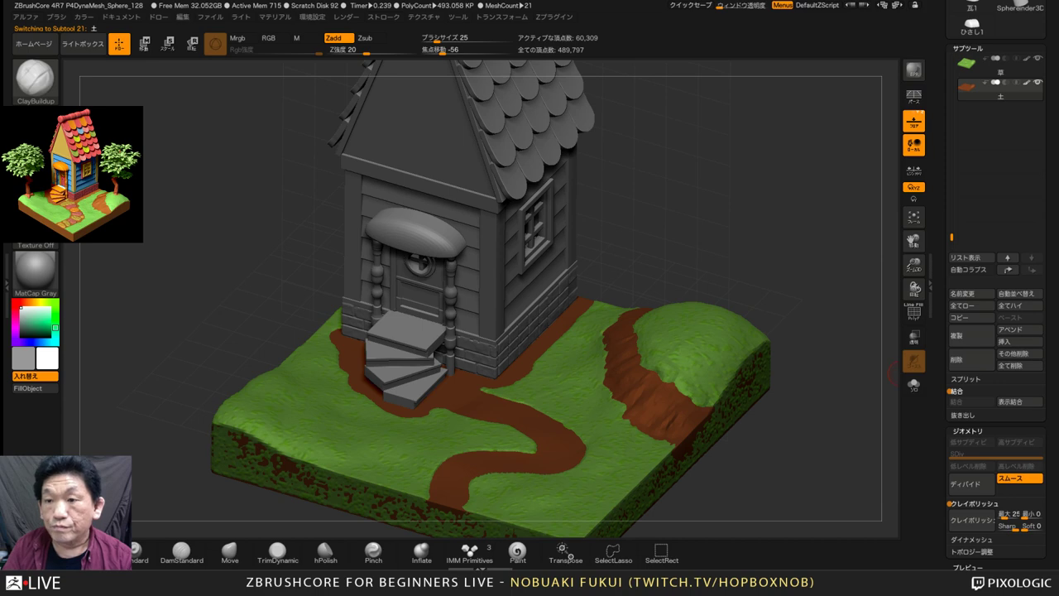
{"action": "left_click_drag", "start_coordinate": [890, 361], "coordinate": [805, 405]}
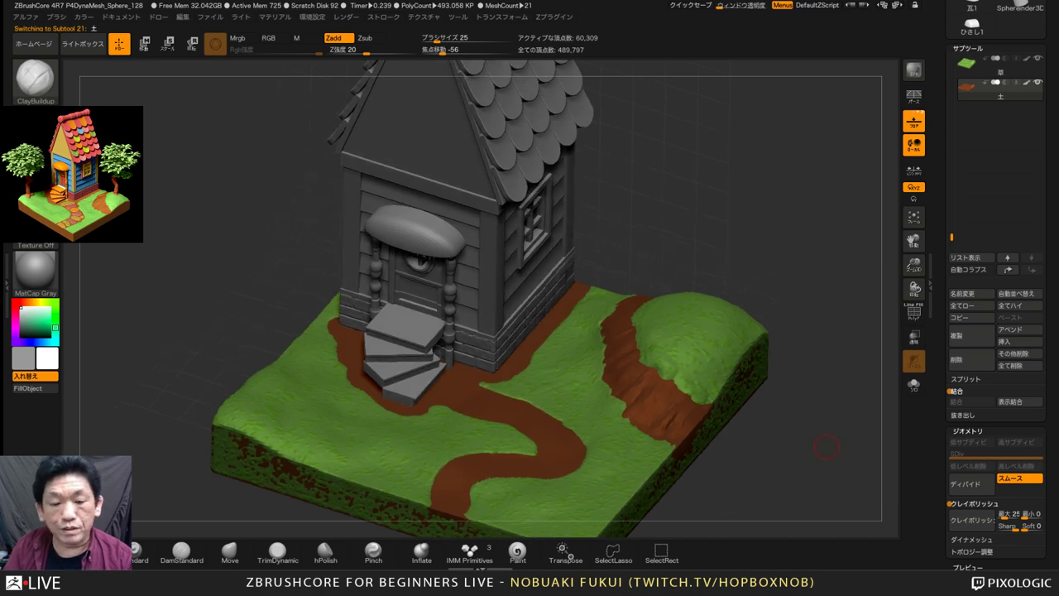
{"action": "left_click_drag", "start_coordinate": [825, 446], "coordinate": [798, 464]}
{"action": "left_click_drag", "start_coordinate": [820, 329], "coordinate": [796, 368], "text": "alt"}
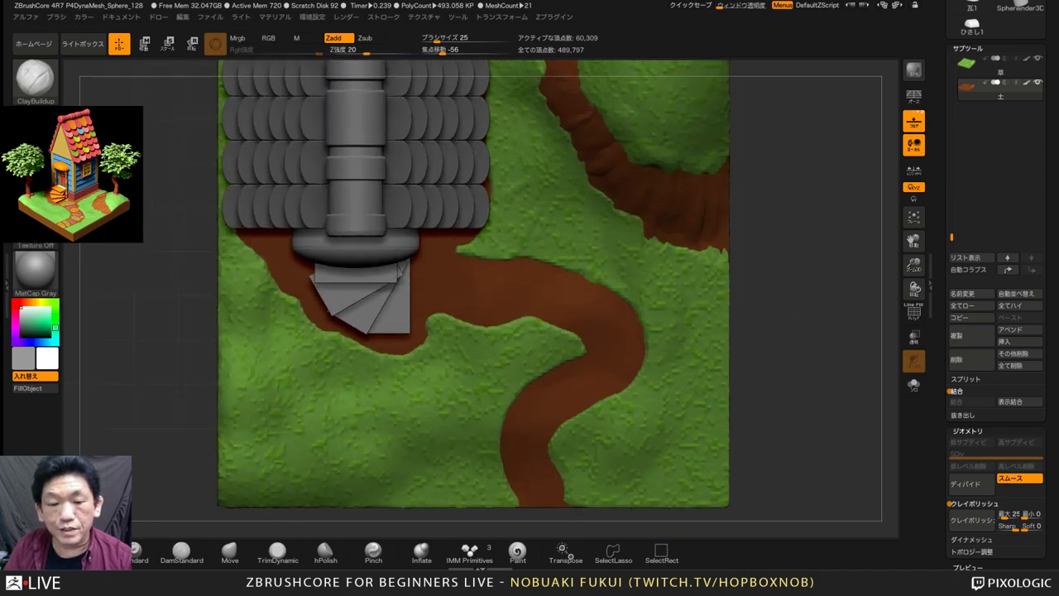
{"action": "left_click_drag", "start_coordinate": [799, 417], "coordinate": [804, 335]}
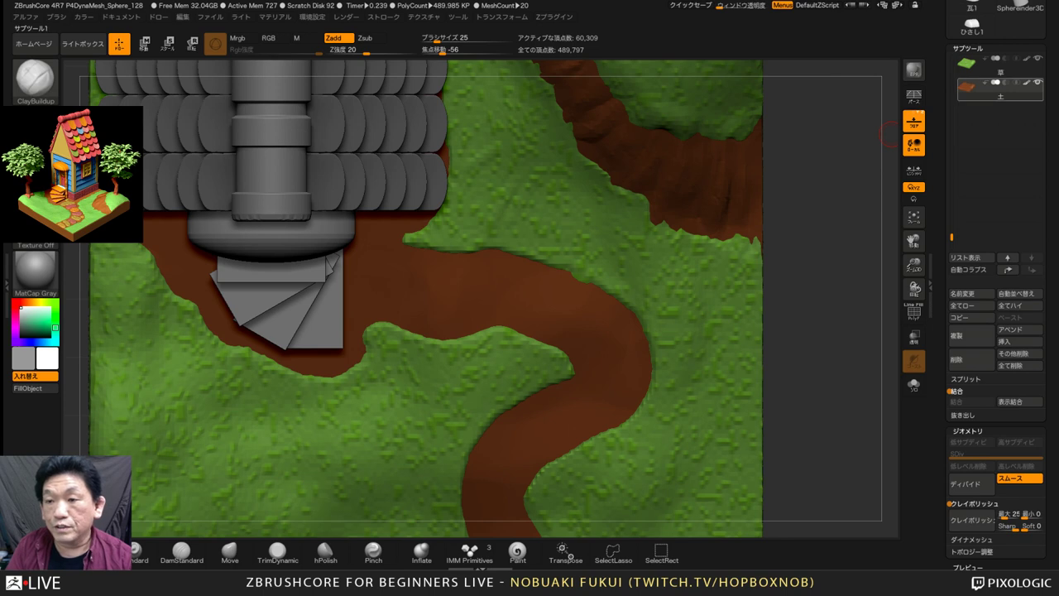
{"action": "mouse_move", "coordinate": [980, 86]}
{"action": "left_click_drag", "start_coordinate": [366, 296], "coordinate": [410, 269], "text": "ctrl"}
{"action": "key", "text": "ctrl+z"}
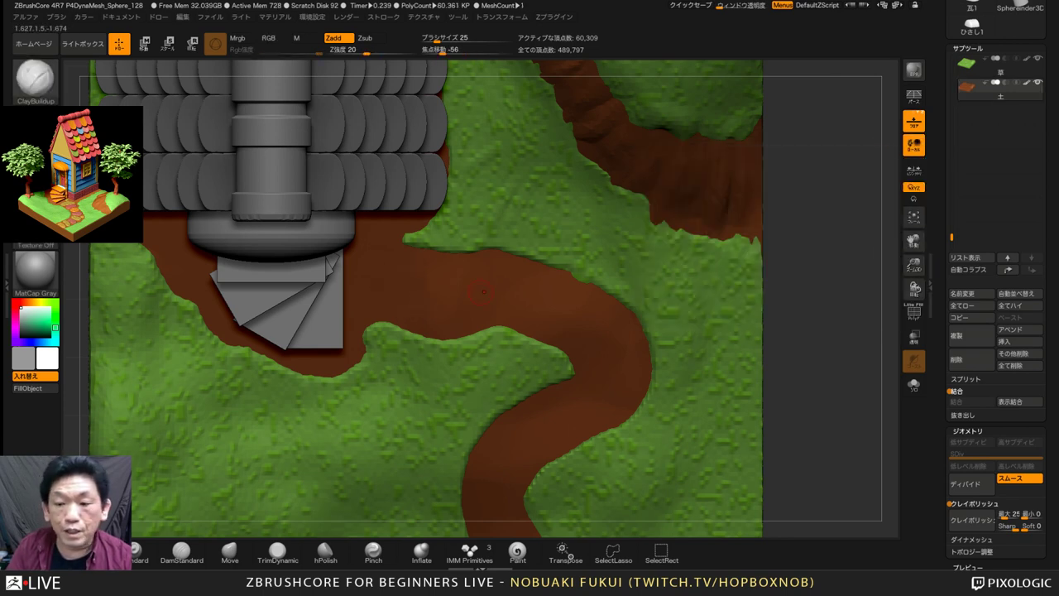
Check the soil mesh's wireframe density and subdivide it once to SDiv 2
{"action": "left_click", "coordinate": [913, 313]}
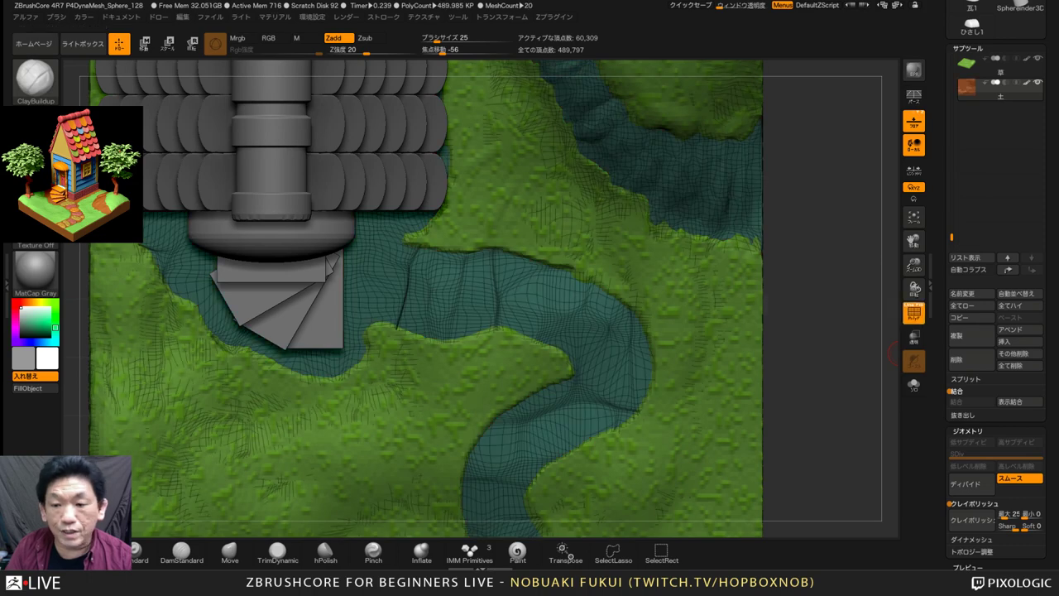
{"action": "left_click", "coordinate": [913, 312]}
{"action": "left_click", "coordinate": [965, 483]}
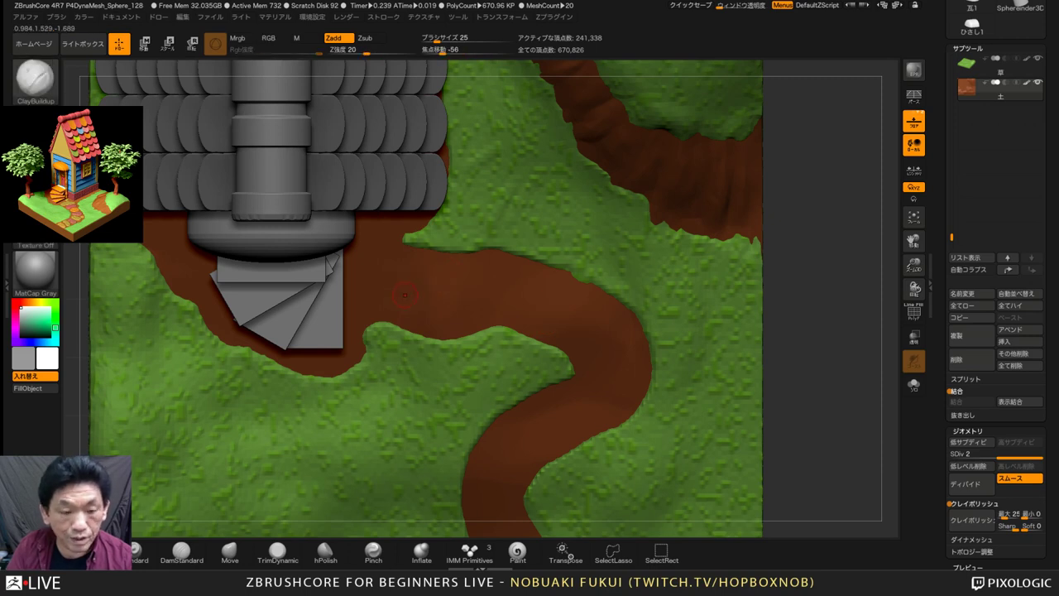
Mask eight rounded stepping-stone shapes along the winding soil path, from the house steps to the terrain's edge, and tidy their outlines
{"action": "left_click_drag", "start_coordinate": [400, 287], "coordinate": [404, 263], "text": "ctrl"}
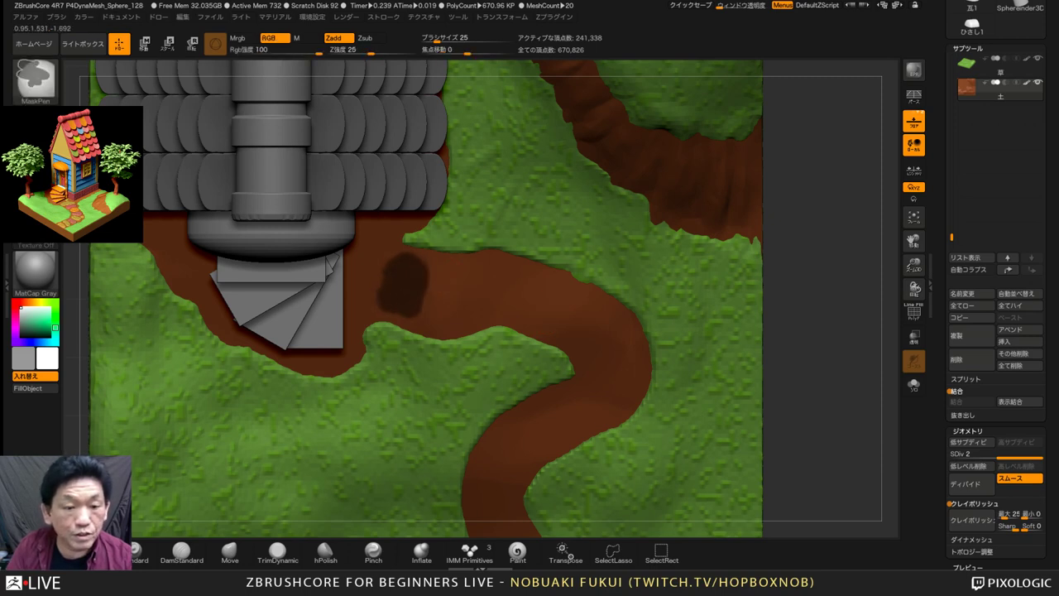
{"action": "left_click_drag", "start_coordinate": [465, 307], "coordinate": [486, 271], "text": "ctrl"}
{"action": "left_click_drag", "start_coordinate": [525, 316], "coordinate": [552, 298], "text": "ctrl"}
{"action": "left_click_drag", "start_coordinate": [583, 347], "coordinate": [610, 314], "text": "ctrl"}
{"action": "mouse_move", "coordinate": [599, 394]}
{"action": "left_mouse_down", "text": "ctrl"}
{"action": "mouse_move", "coordinate": [610, 387]}
{"action": "mouse_move", "coordinate": [563, 431]}
{"action": "left_mouse_up", "text": "ctrl"}
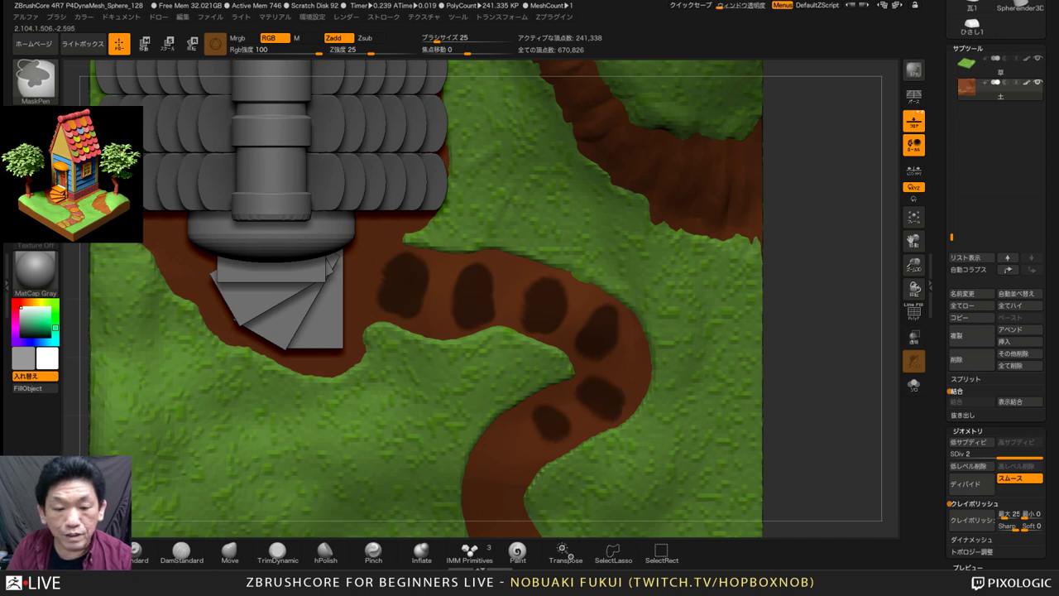
{"action": "mouse_move", "coordinate": [505, 449]}
{"action": "left_mouse_down", "text": "ctrl"}
{"action": "mouse_move", "coordinate": [495, 462]}
{"action": "mouse_move", "coordinate": [503, 473]}
{"action": "left_mouse_up", "text": "ctrl"}
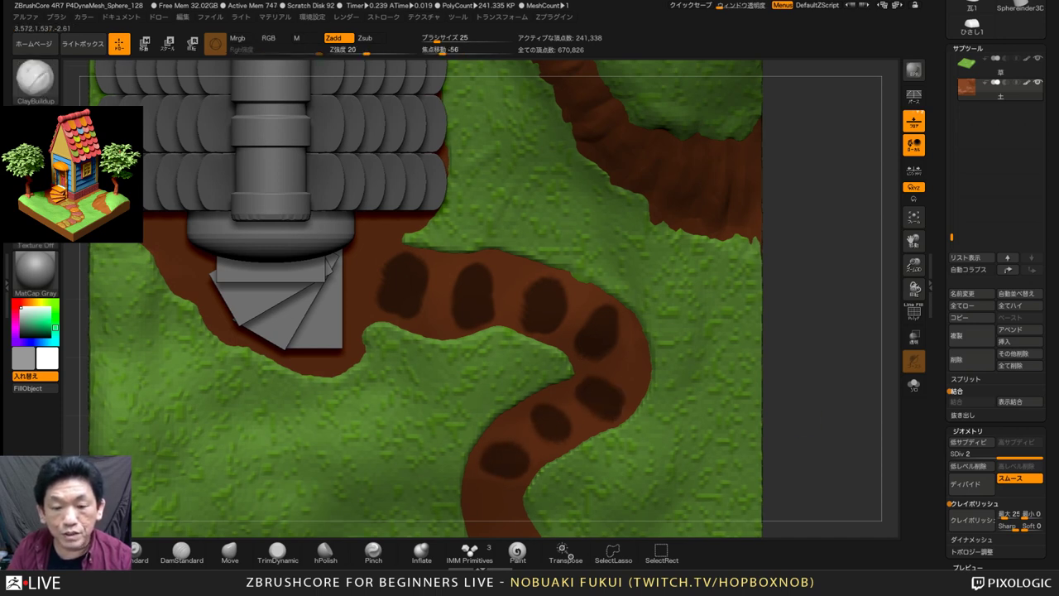
{"action": "left_click_drag", "start_coordinate": [802, 463], "coordinate": [827, 371], "text": "alt"}
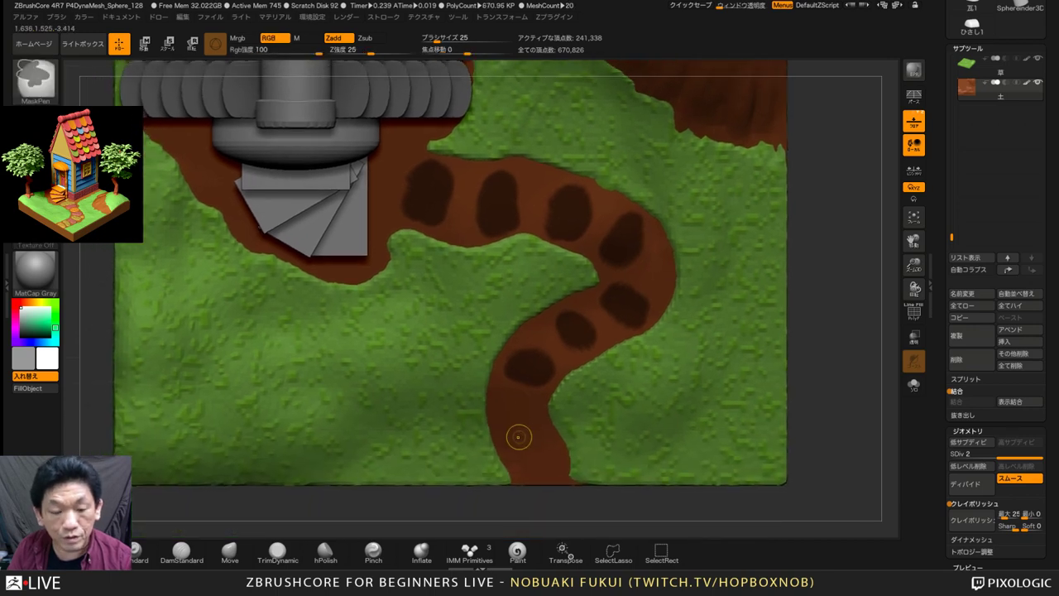
{"action": "left_click_drag", "start_coordinate": [518, 436], "coordinate": [509, 428], "text": "ctrl"}
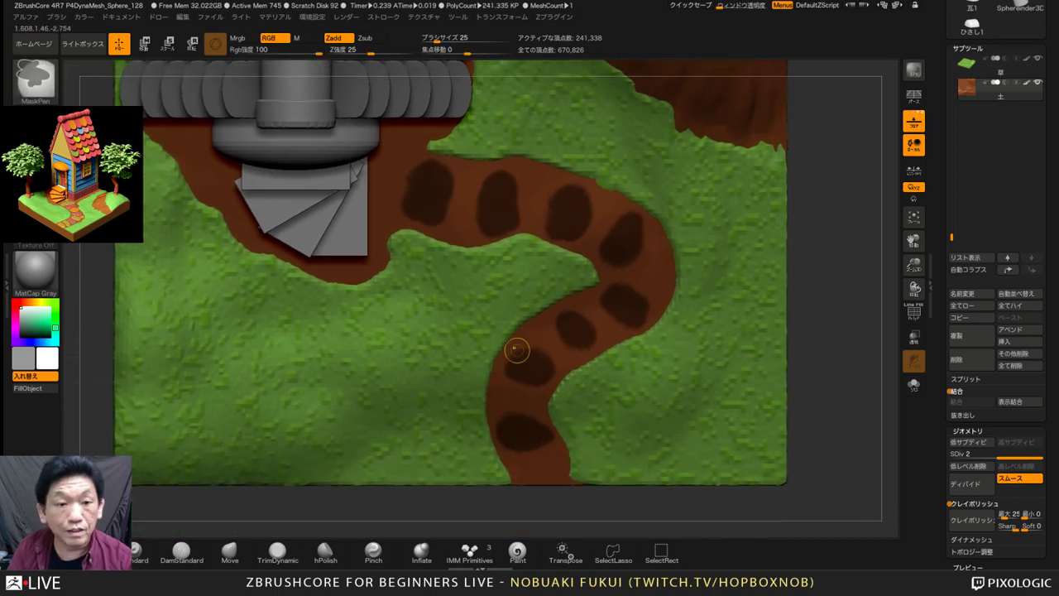
{"action": "left_click", "coordinate": [456, 229], "text": "ctrl"}
{"action": "left_click", "coordinate": [467, 235], "text": "ctrl+alt"}
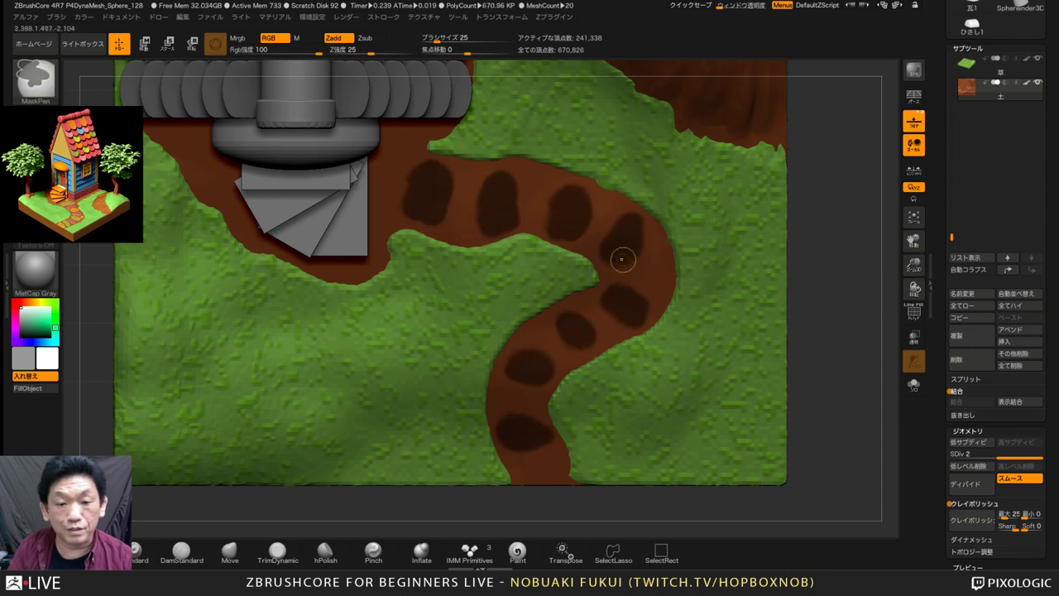
Extract the masked shapes from the soil as 0.02-thick double-sided stones and accept them as a new subtool
{"action": "left_click_drag", "start_coordinate": [855, 340], "coordinate": [809, 331]}
{"action": "left_click", "coordinate": [913, 199]}
{"action": "mouse_move", "coordinate": [798, 290]}
{"action": "left_mouse_down"}
{"action": "mouse_move", "coordinate": [798, 240]}
{"action": "mouse_move", "coordinate": [782, 273]}
{"action": "mouse_move", "coordinate": [819, 389]}
{"action": "mouse_move", "coordinate": [804, 385]}
{"action": "mouse_move", "coordinate": [831, 412]}
{"action": "left_mouse_up"}
{"action": "left_click", "coordinate": [962, 414]}
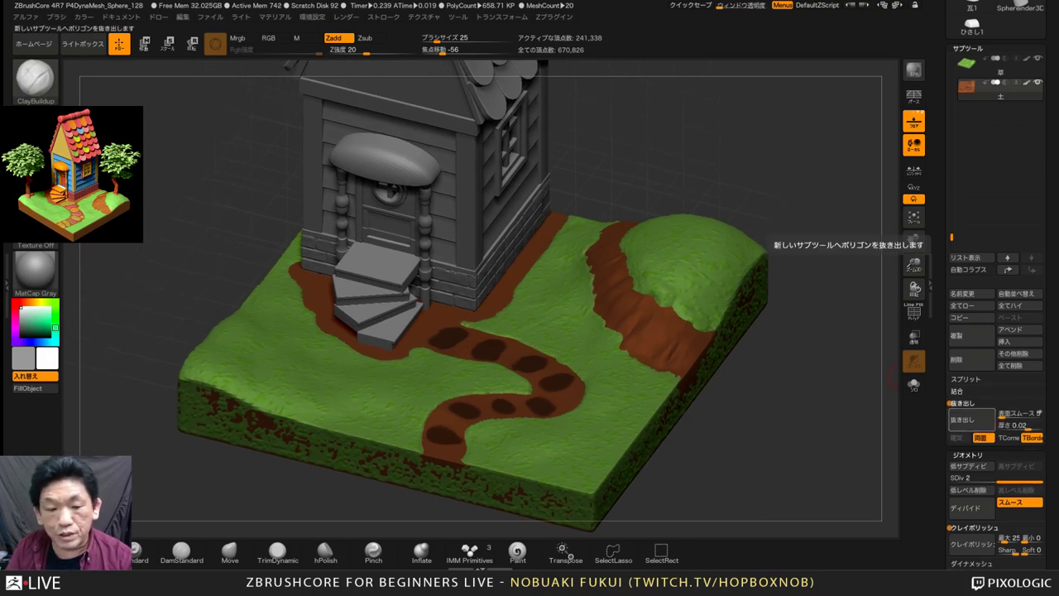
{"action": "left_click", "coordinate": [962, 420]}
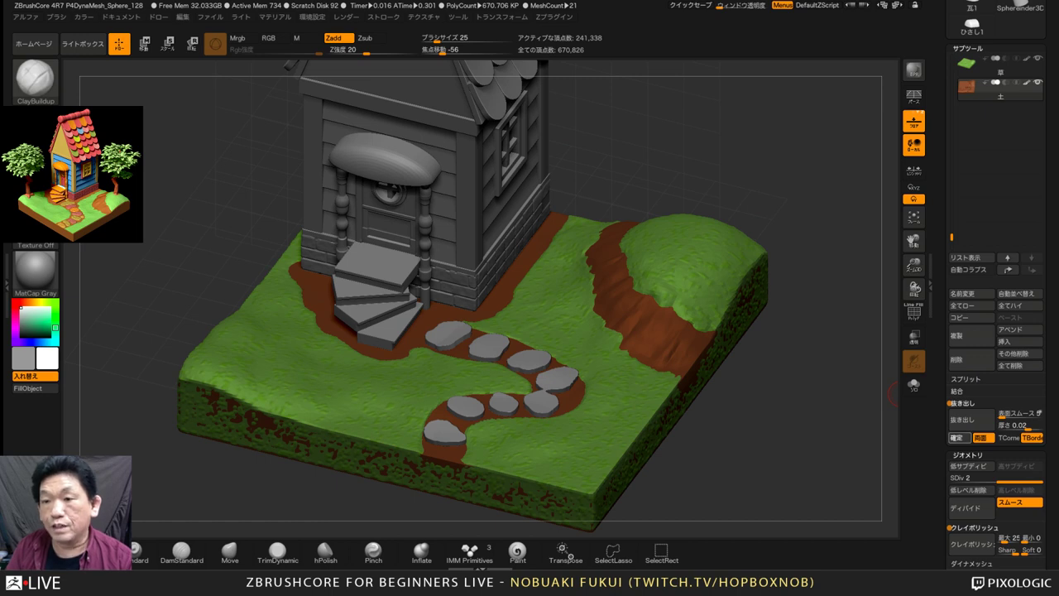
{"action": "left_click", "coordinate": [957, 437]}
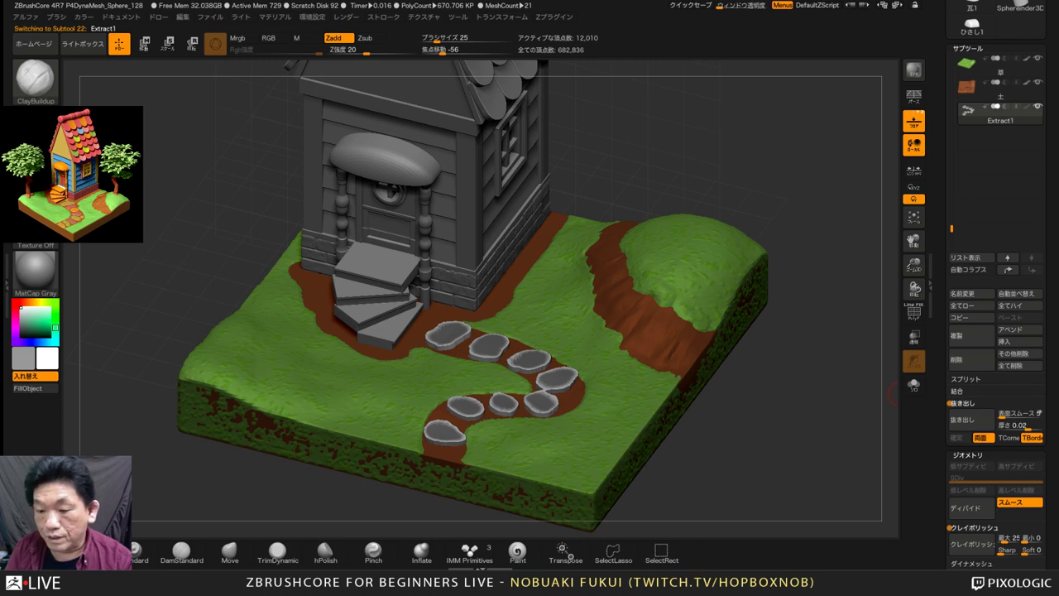
Rename the extracted stones' subtool to 石
{"action": "left_click", "coordinate": [961, 294]}
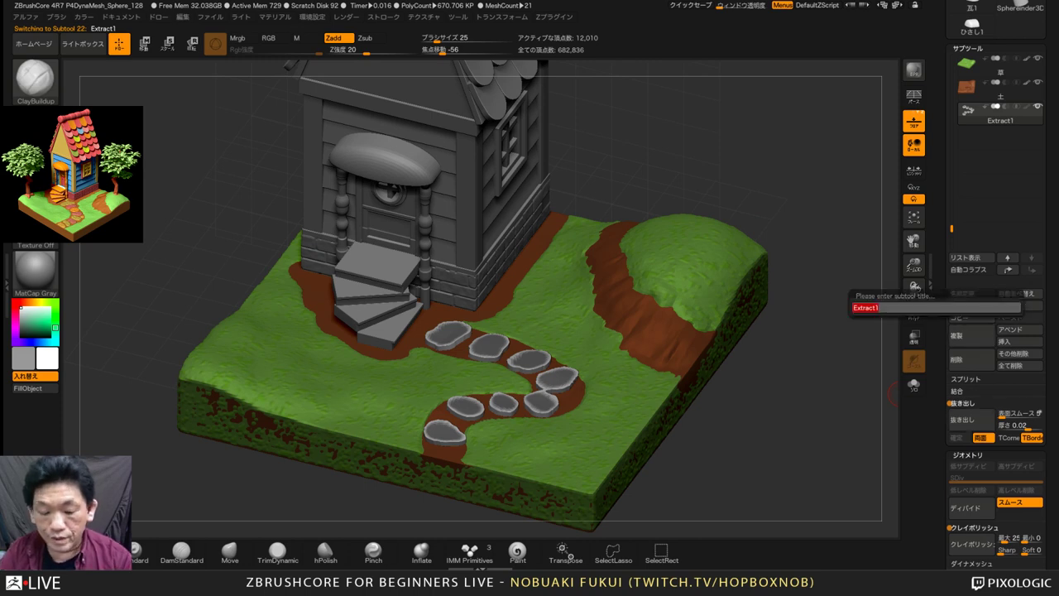
{"action": "type", "text": "石"}
{"action": "key", "text": "Return"}
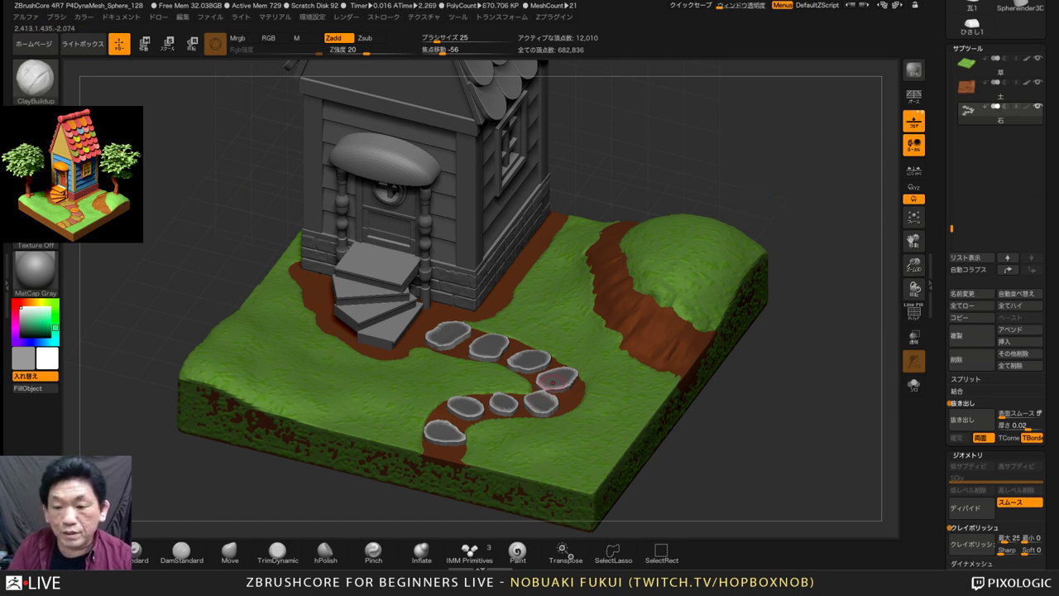
Polish the stones strongly to round their edges and clear the mask on them
{"action": "left_click_drag", "start_coordinate": [1047, 496], "coordinate": [1047, 238]}
{"action": "scroll", "coordinate": [992, 372], "scroll_direction": "down", "scroll_amount": 3}
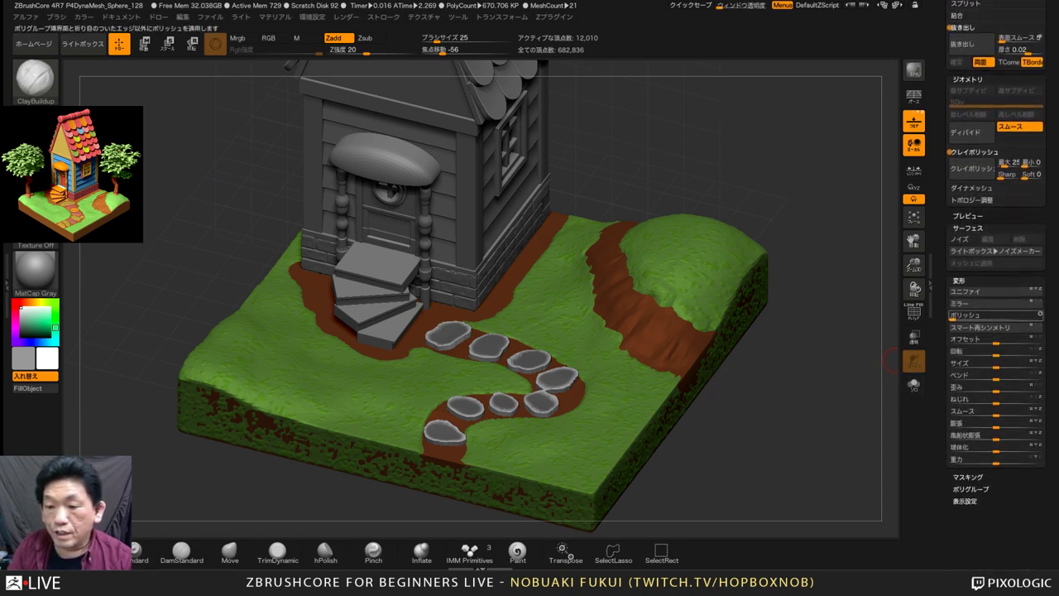
{"action": "left_click", "coordinate": [965, 315]}
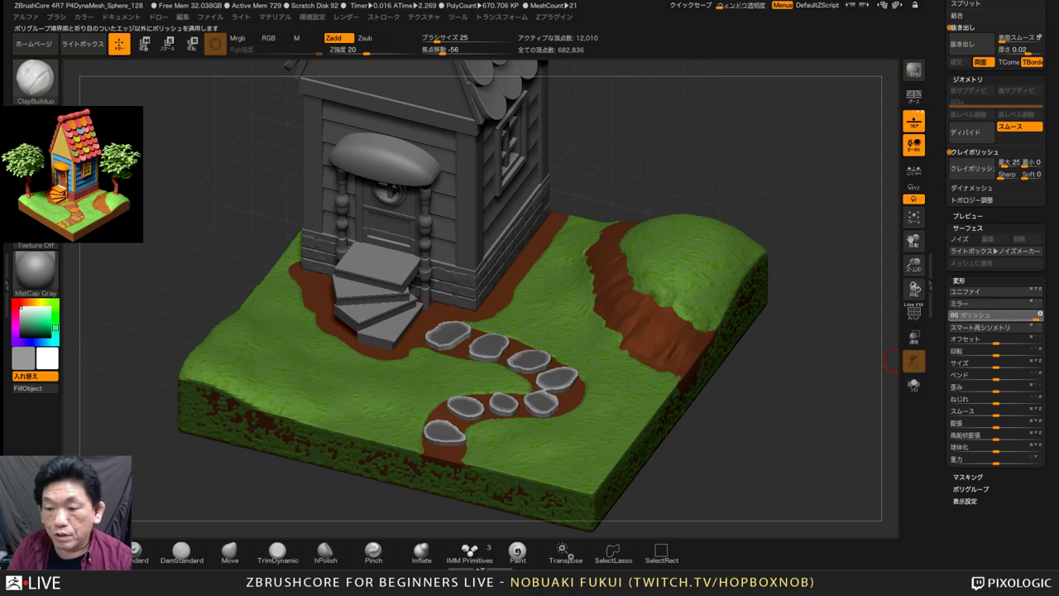
{"action": "left_click_drag", "start_coordinate": [1035, 316], "coordinate": [1037, 316]}
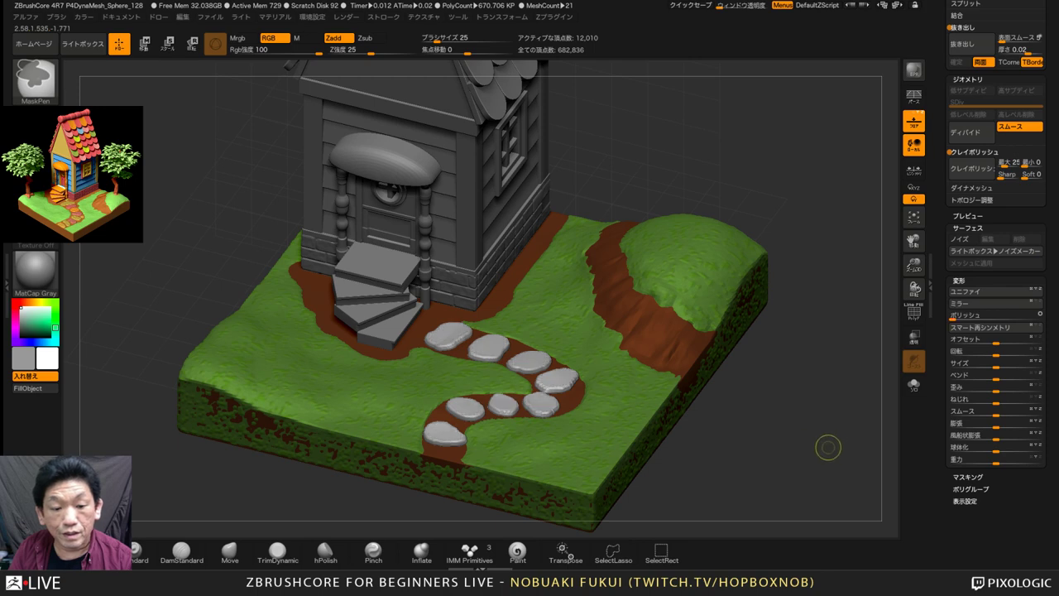
{"action": "mouse_move", "coordinate": [827, 445]}
{"action": "left_mouse_down"}
{"action": "mouse_move", "coordinate": [786, 451]}
{"action": "mouse_move", "coordinate": [790, 488]}
{"action": "left_mouse_up"}
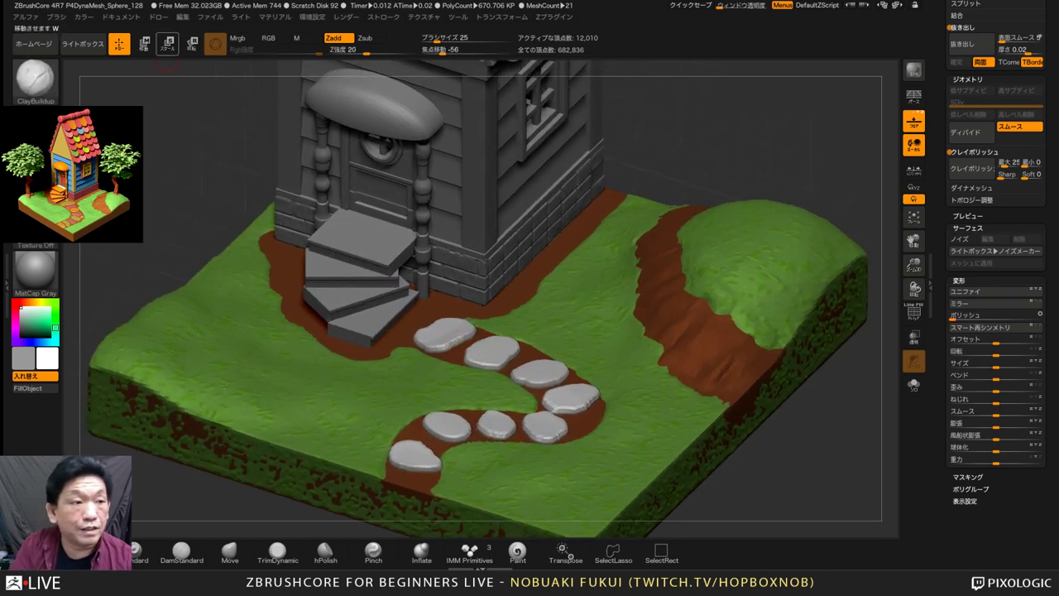
Load the Noise15 surface noise preset onto the stepping stones
{"action": "left_click", "coordinate": [83, 43]}
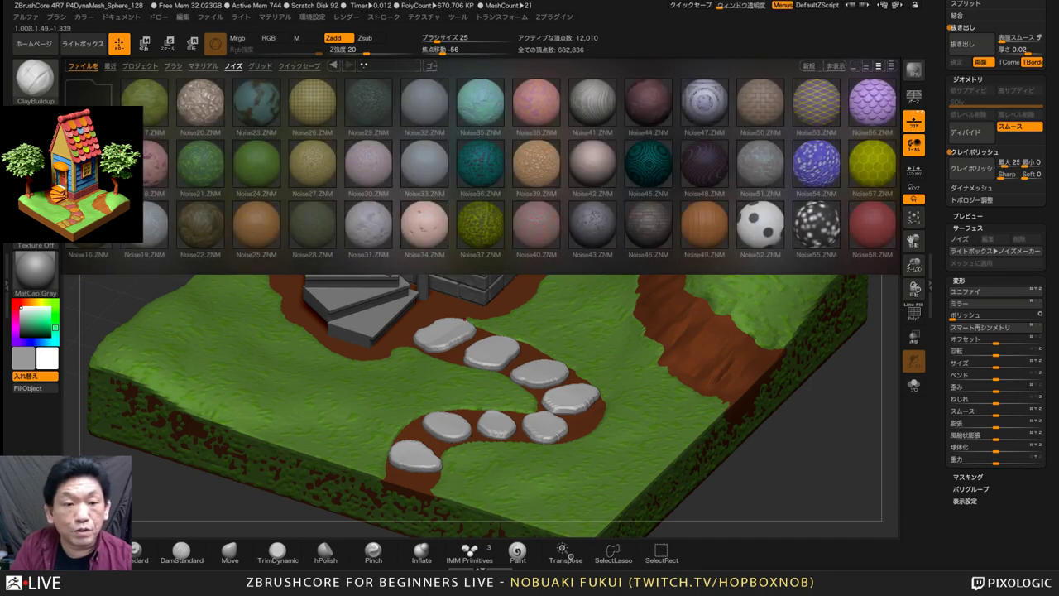
{"action": "double_click", "coordinate": [89, 164]}
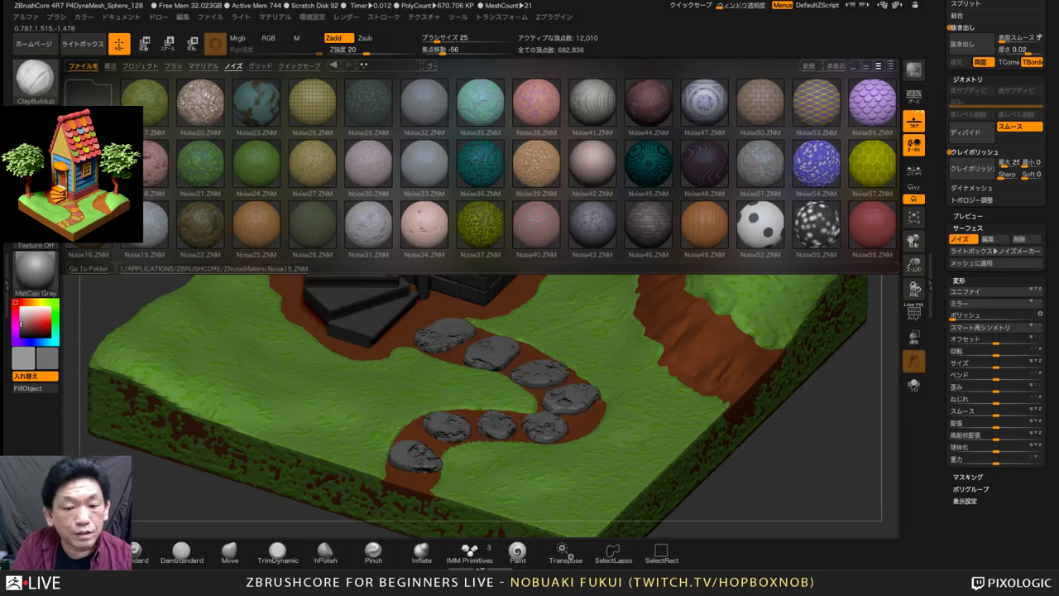
{"action": "left_click", "coordinate": [83, 43]}
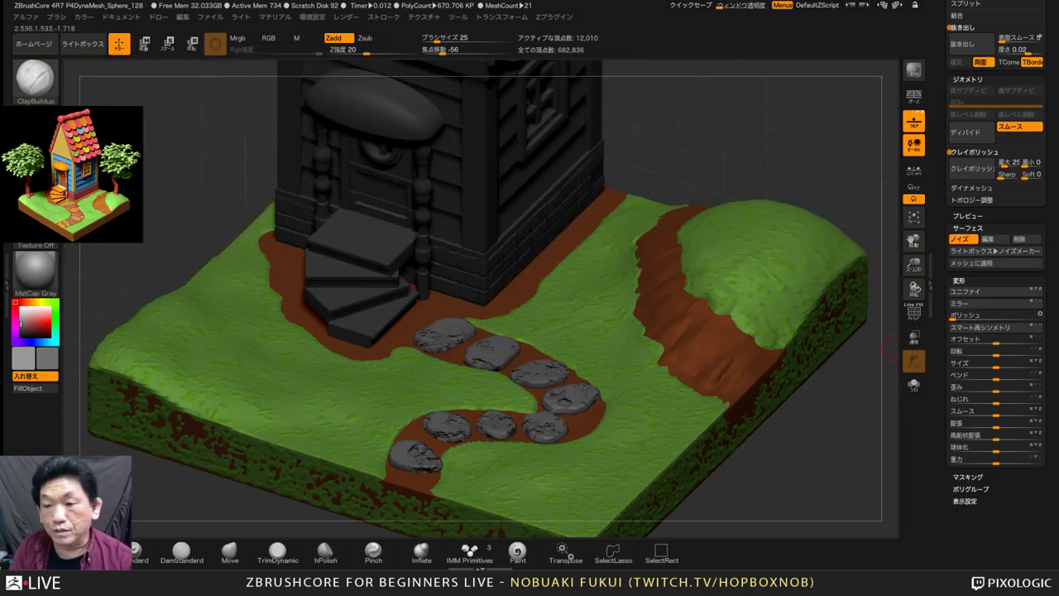
Set the stones' noise scale to about 59 while previewing them up close, and apply the noise to the mesh
{"action": "left_click", "coordinate": [987, 238]}
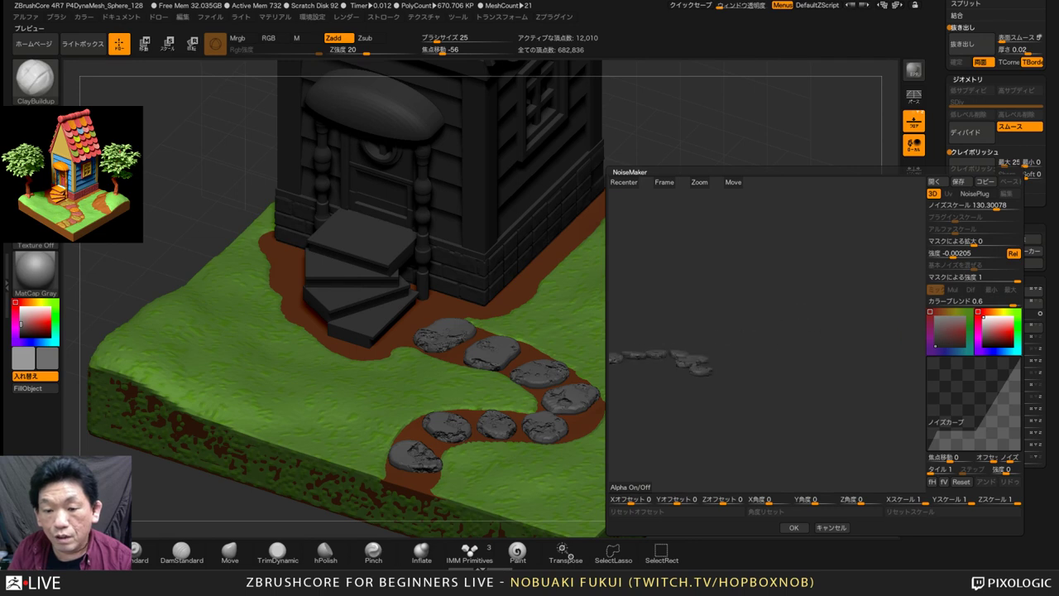
{"action": "left_click_drag", "start_coordinate": [786, 356], "coordinate": [671, 376]}
{"action": "left_click_drag", "start_coordinate": [996, 205], "coordinate": [986, 205]}
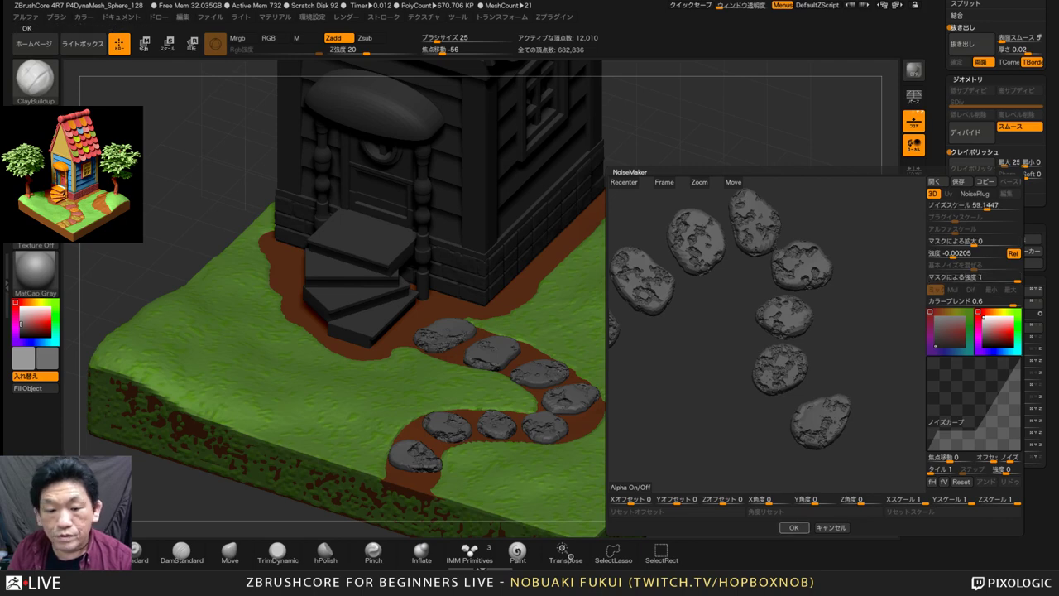
{"action": "left_click", "coordinate": [793, 526]}
{"action": "left_click", "coordinate": [972, 262]}
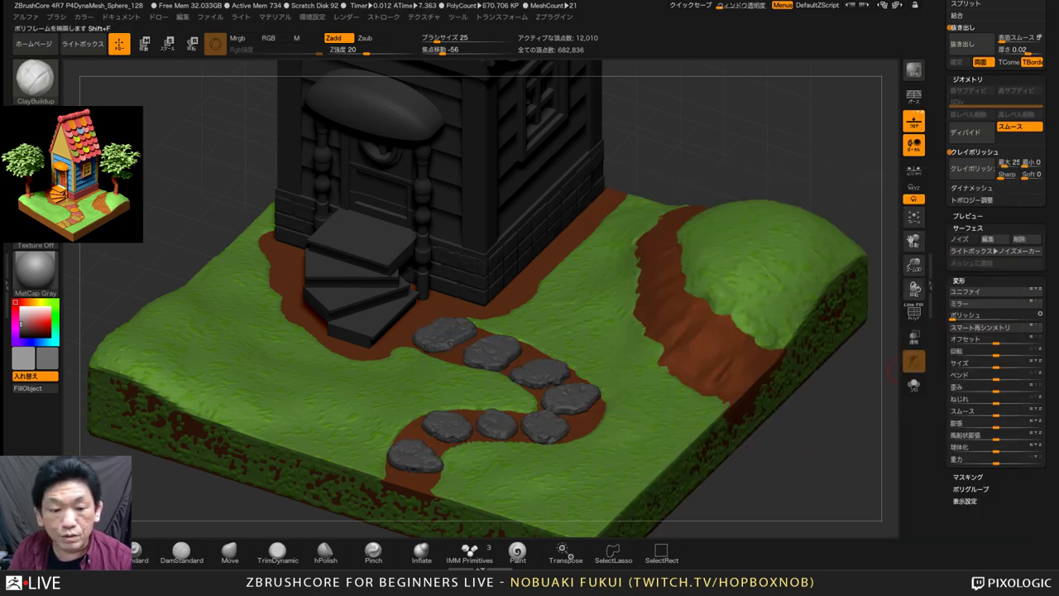
Split the stones into separate polygroups with Auto Groups, checking the grouping in the polyframe display
{"action": "mouse_move", "coordinate": [827, 499]}
{"action": "left_mouse_down"}
{"action": "mouse_move", "coordinate": [793, 473]}
{"action": "mouse_move", "coordinate": [830, 489]}
{"action": "left_mouse_up"}
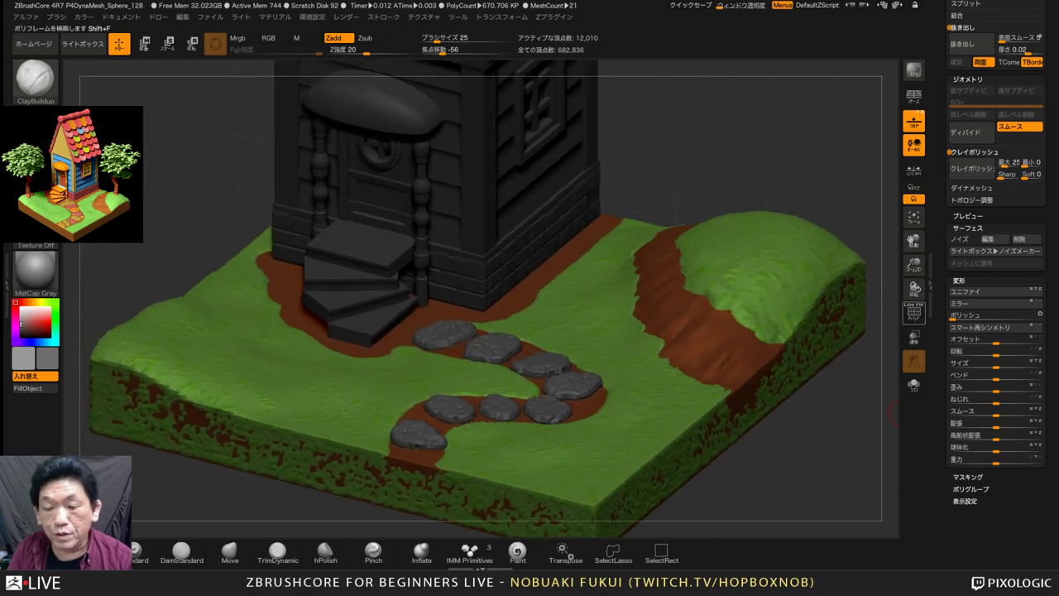
{"action": "left_click", "coordinate": [913, 310]}
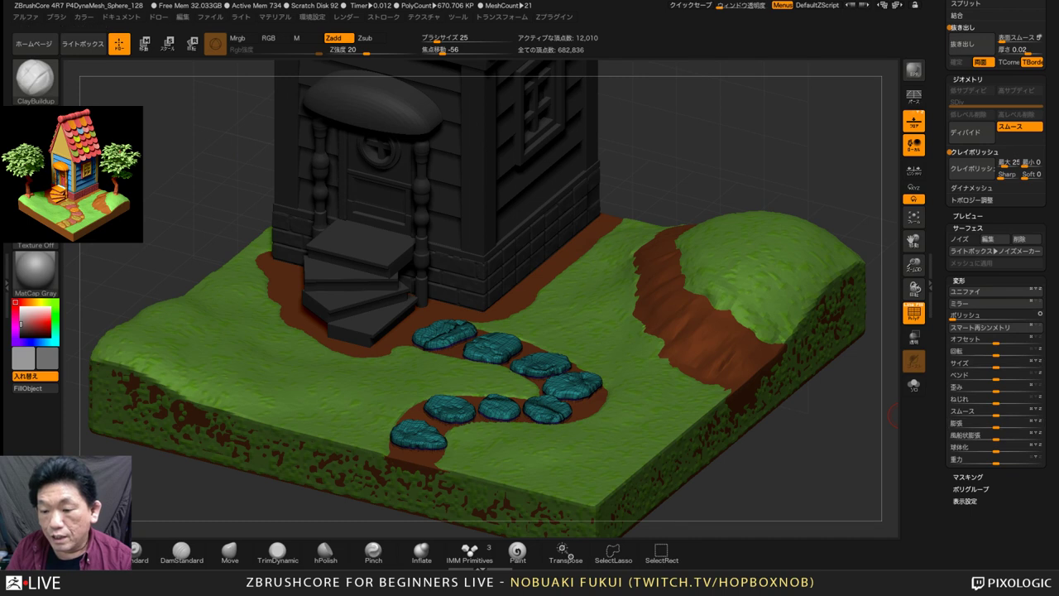
{"action": "left_click", "coordinate": [970, 488]}
{"action": "left_click", "coordinate": [969, 498]}
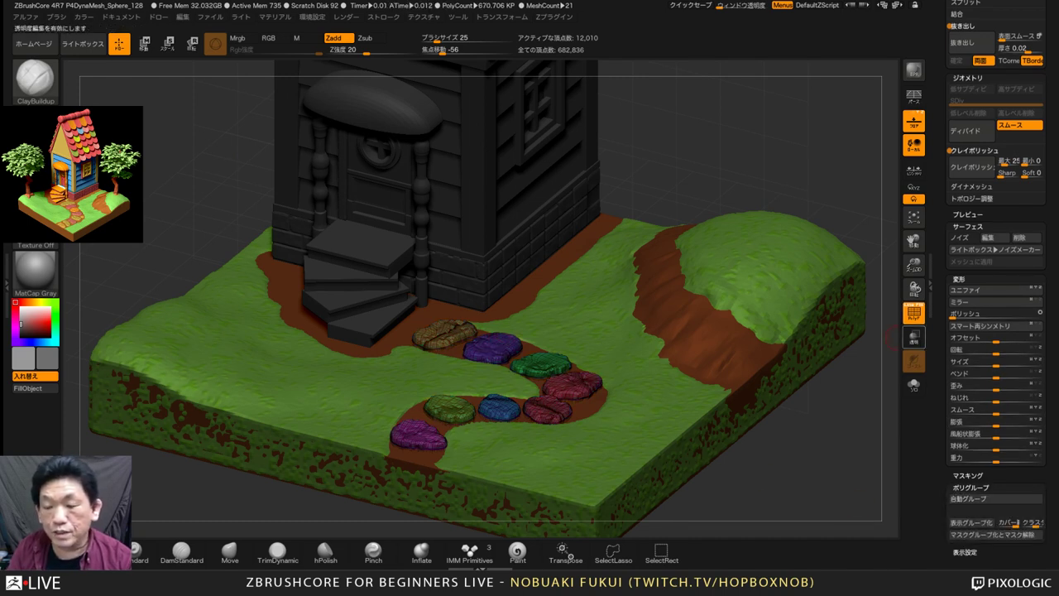
{"action": "left_click", "coordinate": [914, 311]}
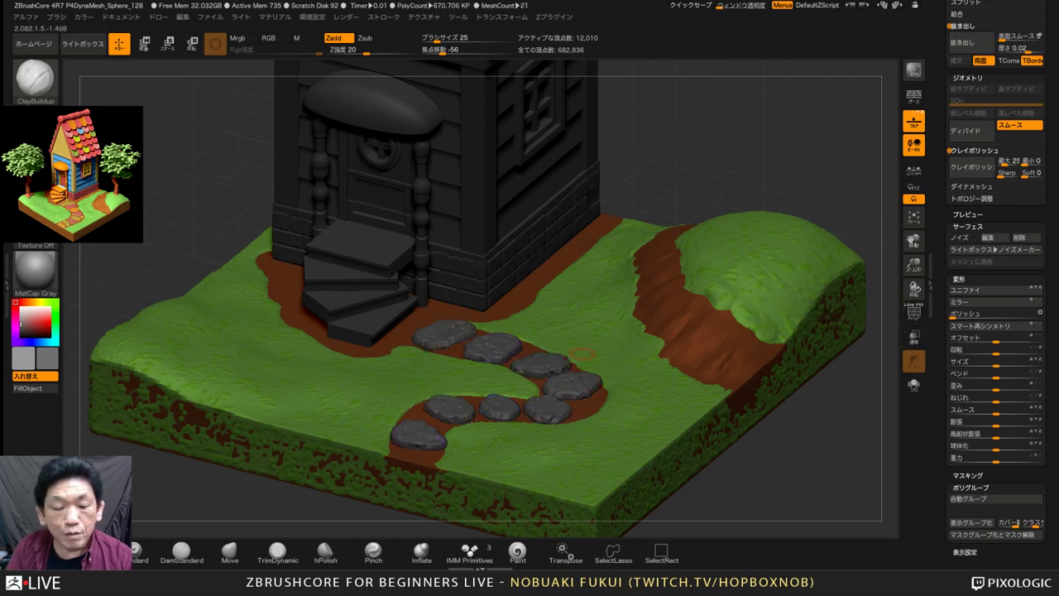
Adjust the heights of the stepping stones nearest the stairs with the Move gizmo, isolating each stone by its polygroup
{"action": "left_click_drag", "start_coordinate": [745, 480], "coordinate": [811, 438], "text": "shift"}
{"action": "left_click_drag", "start_coordinate": [497, 75], "coordinate": [188, 98]}
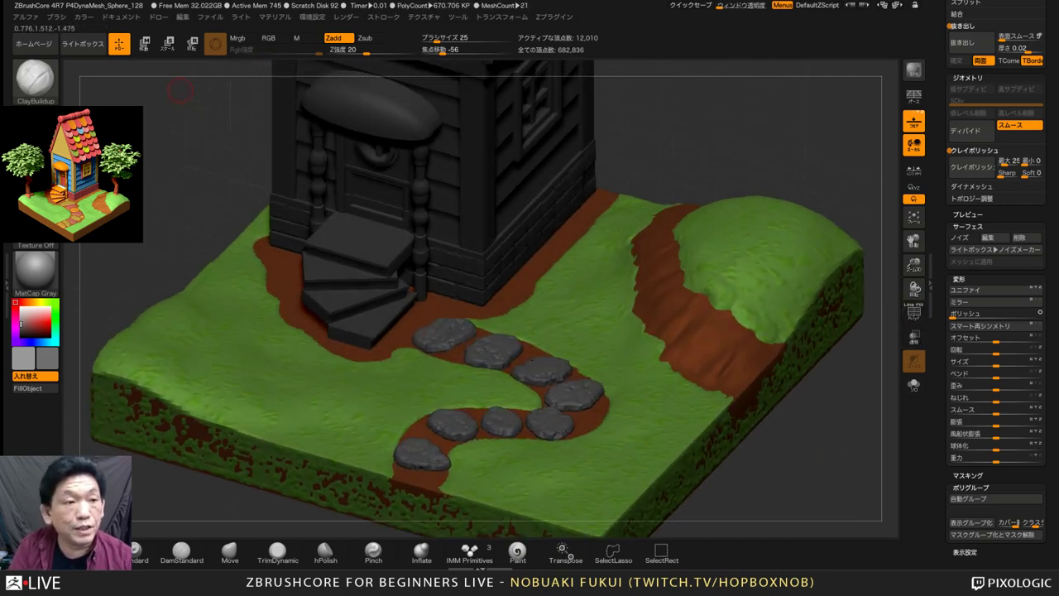
{"action": "key", "text": "w"}
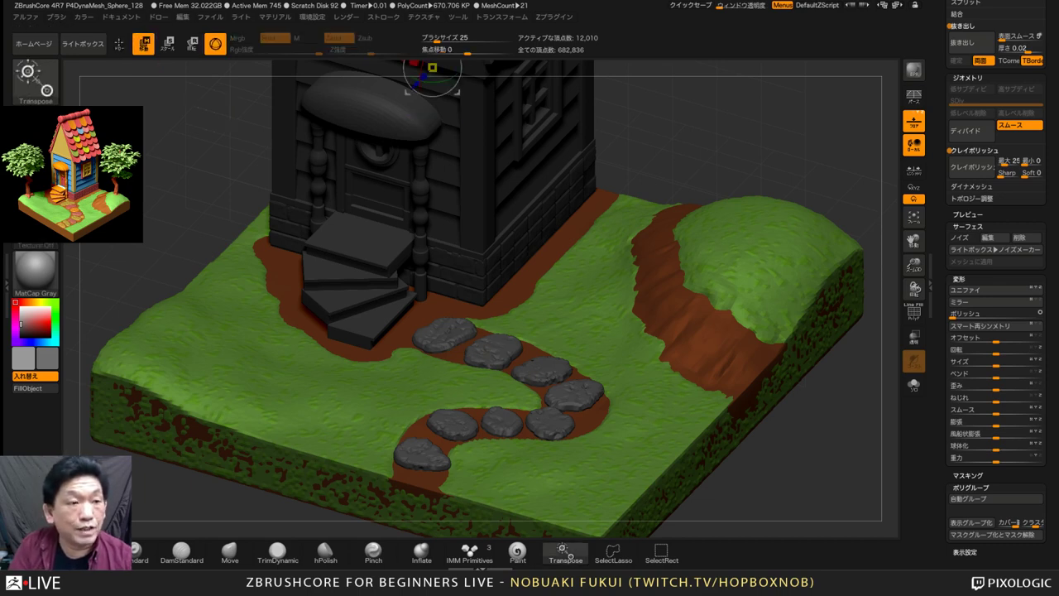
{"action": "left_click", "coordinate": [507, 346]}
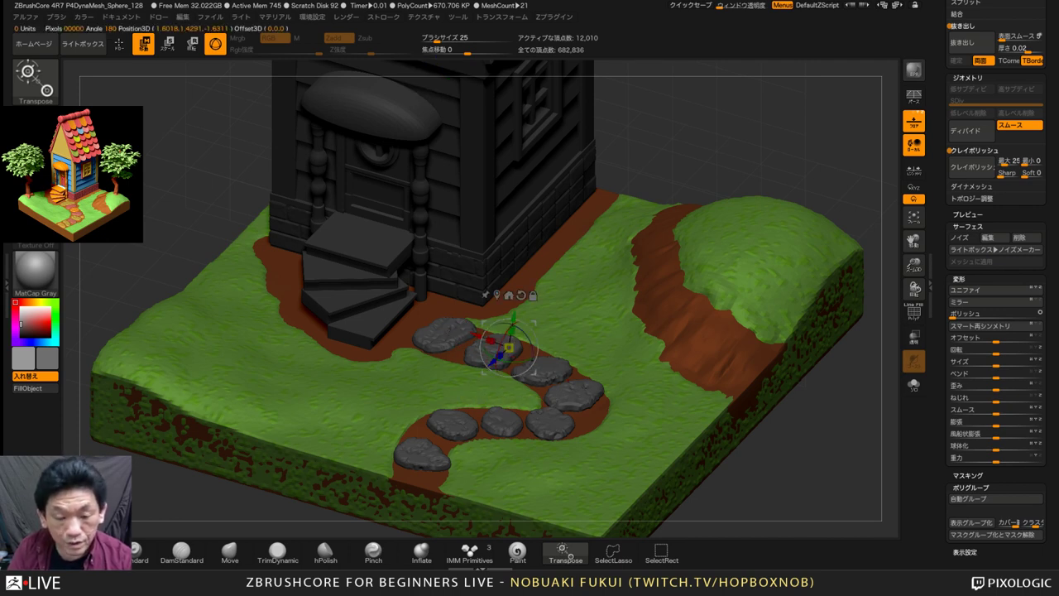
{"action": "left_click", "coordinate": [552, 372]}
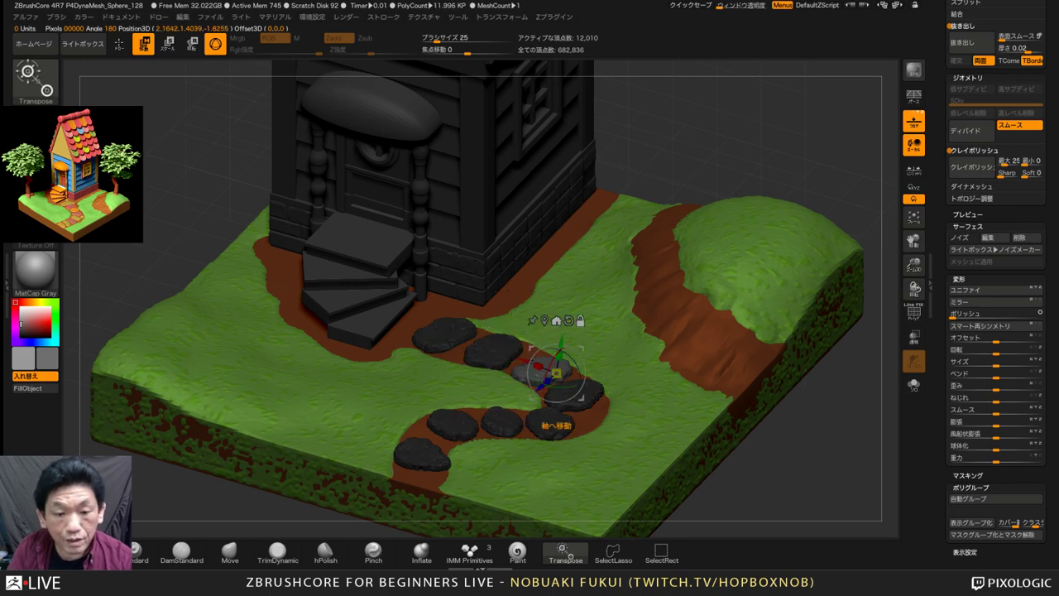
{"action": "left_click_drag", "start_coordinate": [556, 343], "coordinate": [495, 350]}
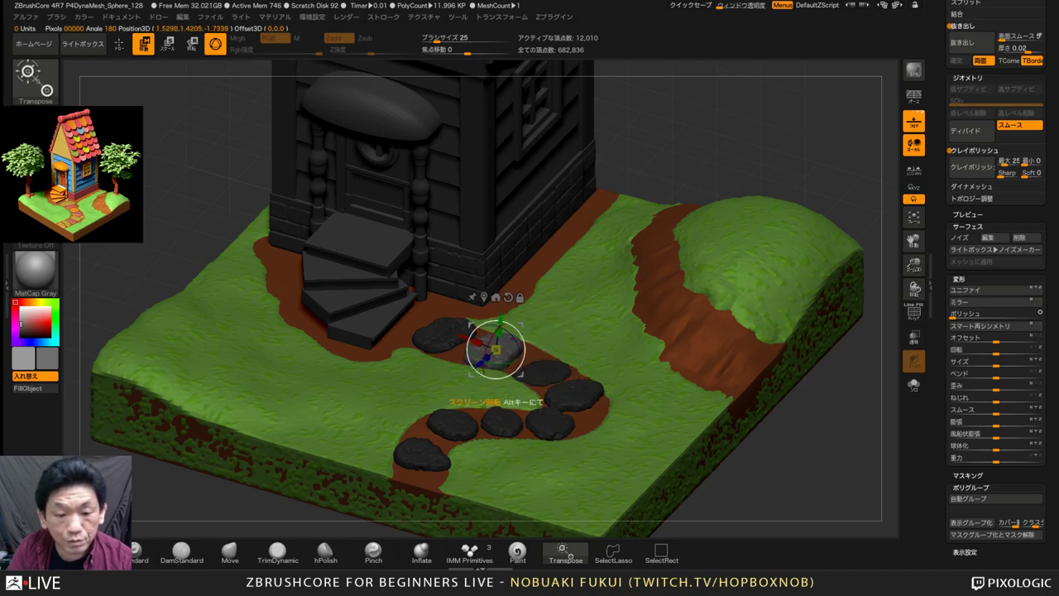
Isolate the remaining stepping stones by polygroup, settle them individually into the dirt path, then clear the mask
{"action": "left_click", "coordinate": [550, 422], "text": "alt"}
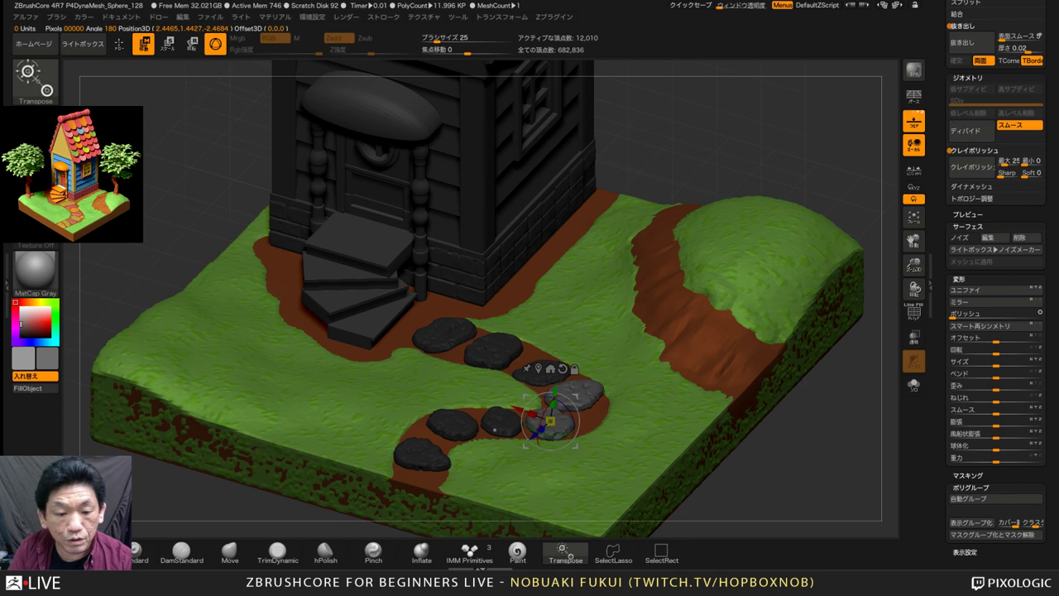
{"action": "left_click_drag", "start_coordinate": [550, 421], "coordinate": [444, 424], "text": "ctrl"}
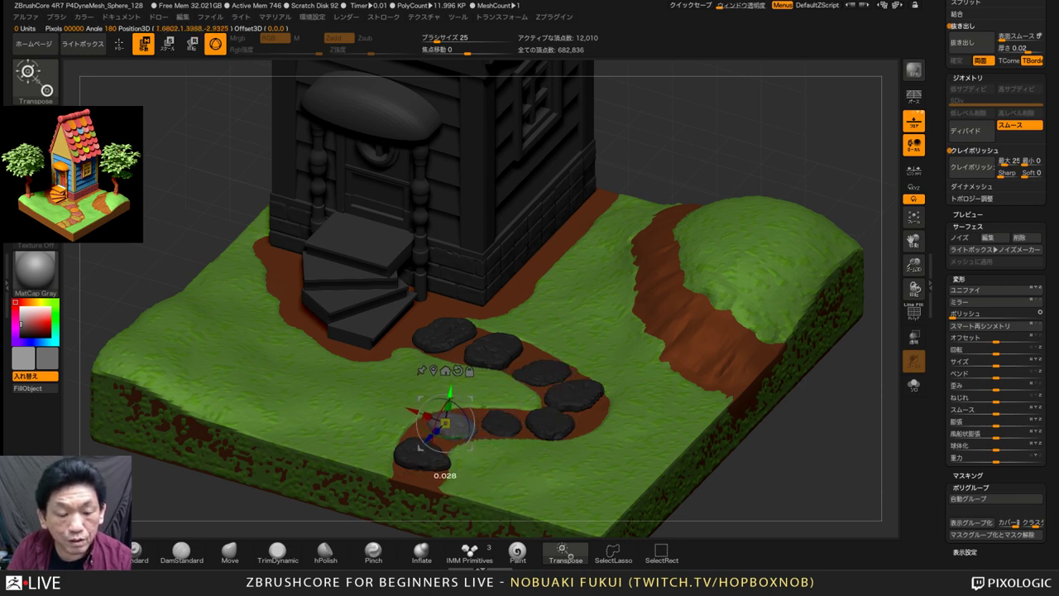
{"action": "left_click", "coordinate": [438, 335], "text": "ctrl"}
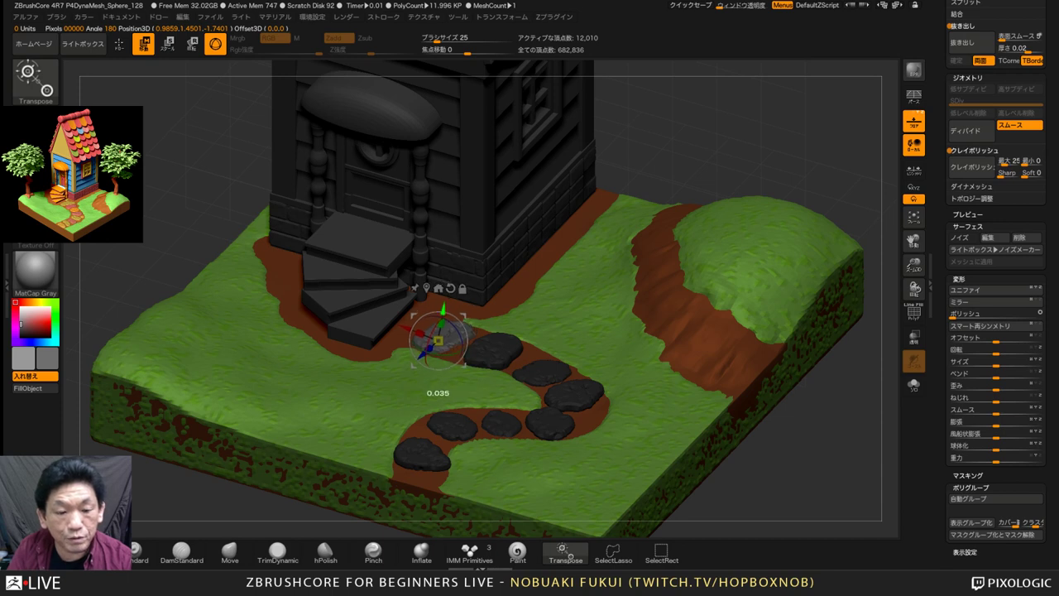
{"action": "left_click", "coordinate": [425, 457], "text": "ctrl"}
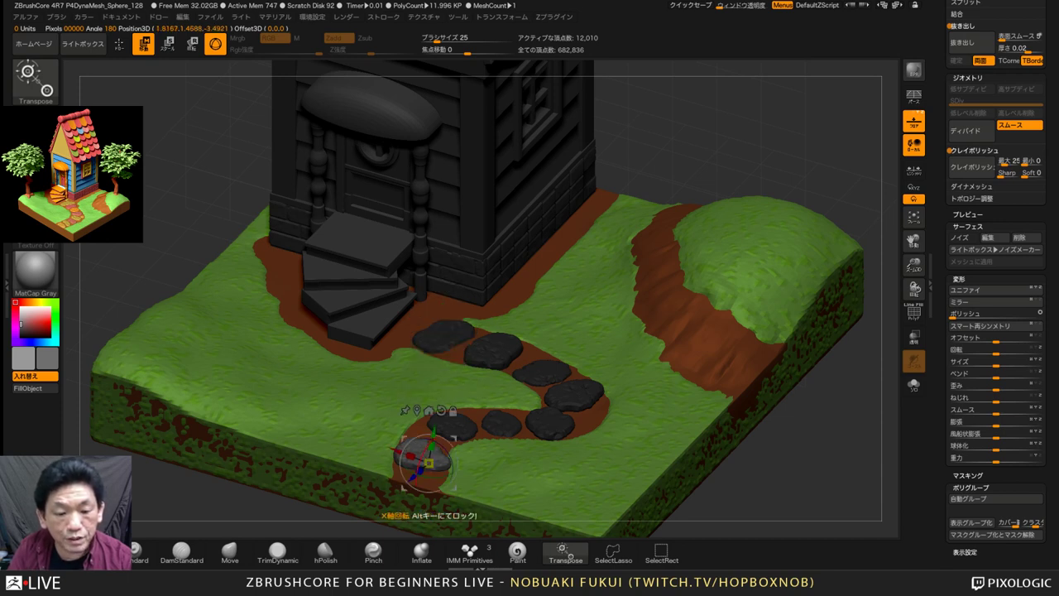
{"action": "left_click_drag", "start_coordinate": [433, 432], "coordinate": [432, 435]}
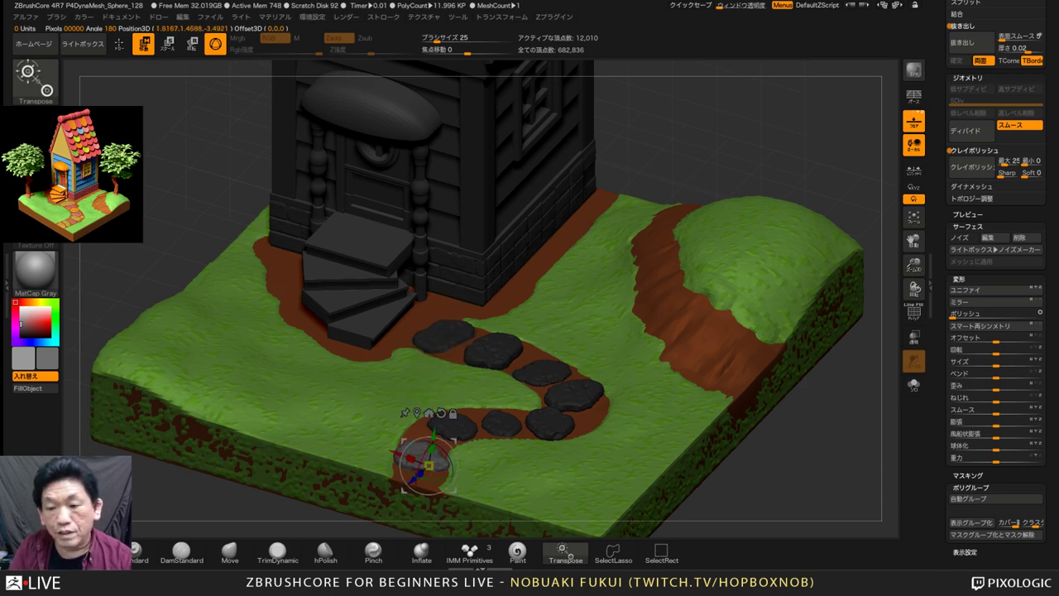
{"action": "key", "text": "shift+f"}
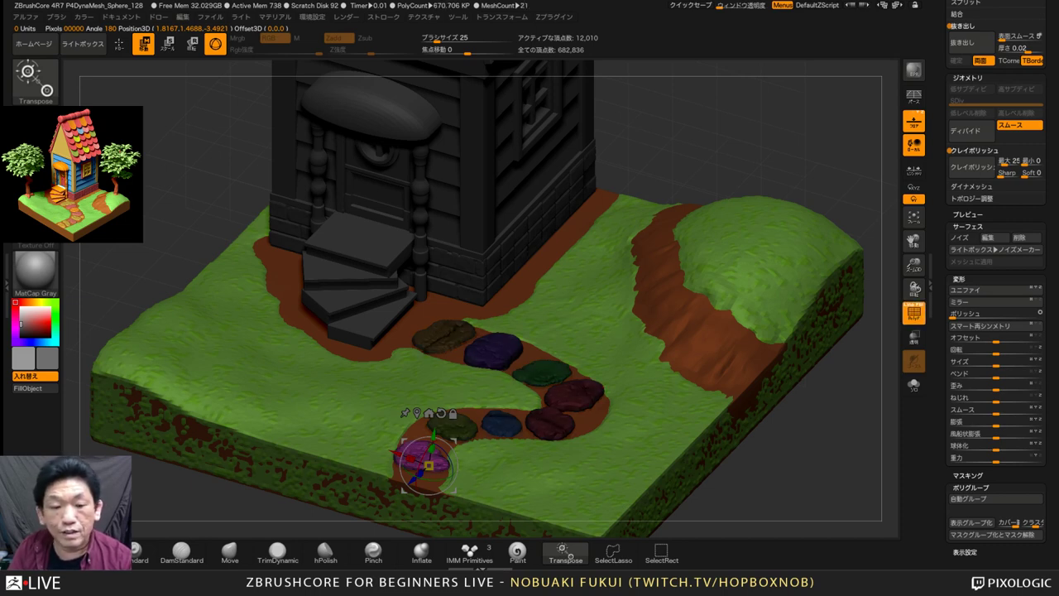
{"action": "key", "text": "shift+f"}
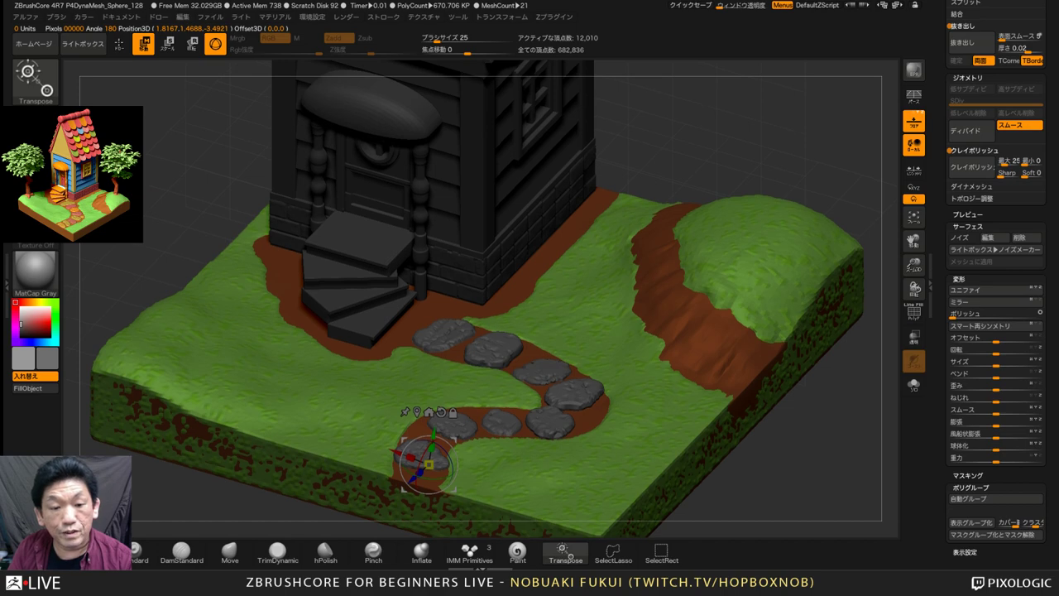
Choose white as the stepping stones' color and quick-save the project
{"action": "left_click_drag", "start_coordinate": [712, 165], "coordinate": [750, 98], "text": "alt"}
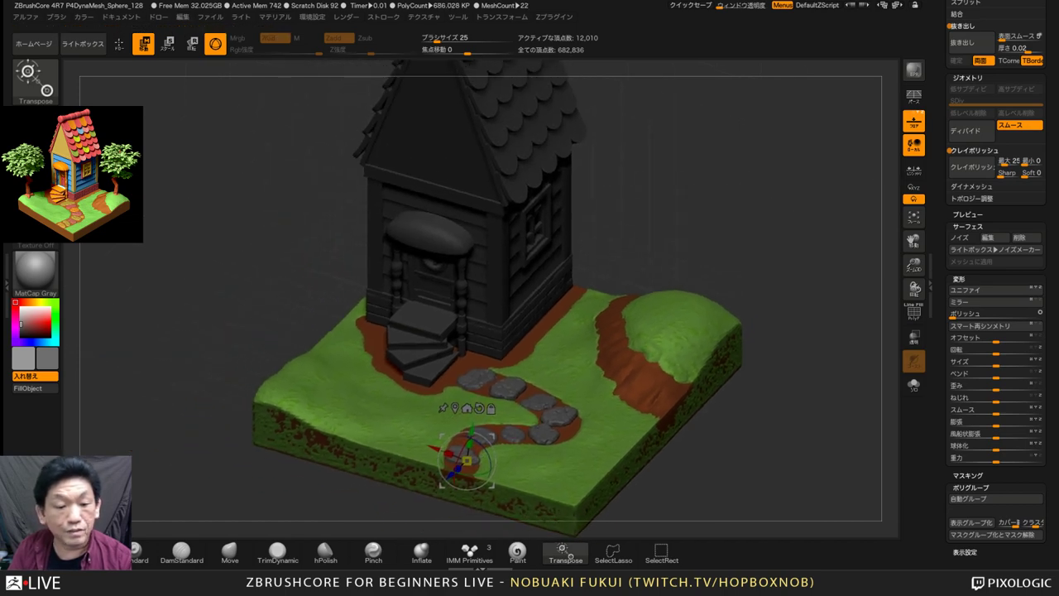
{"action": "left_click_drag", "start_coordinate": [30, 317], "coordinate": [21, 308]}
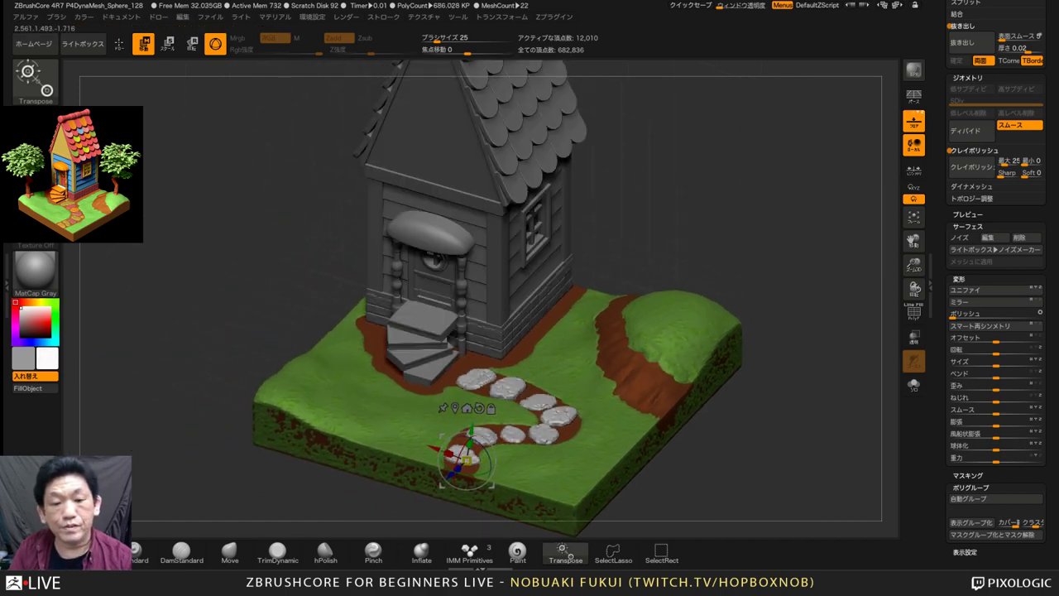
{"action": "left_click_drag", "start_coordinate": [711, 182], "coordinate": [694, 162]}
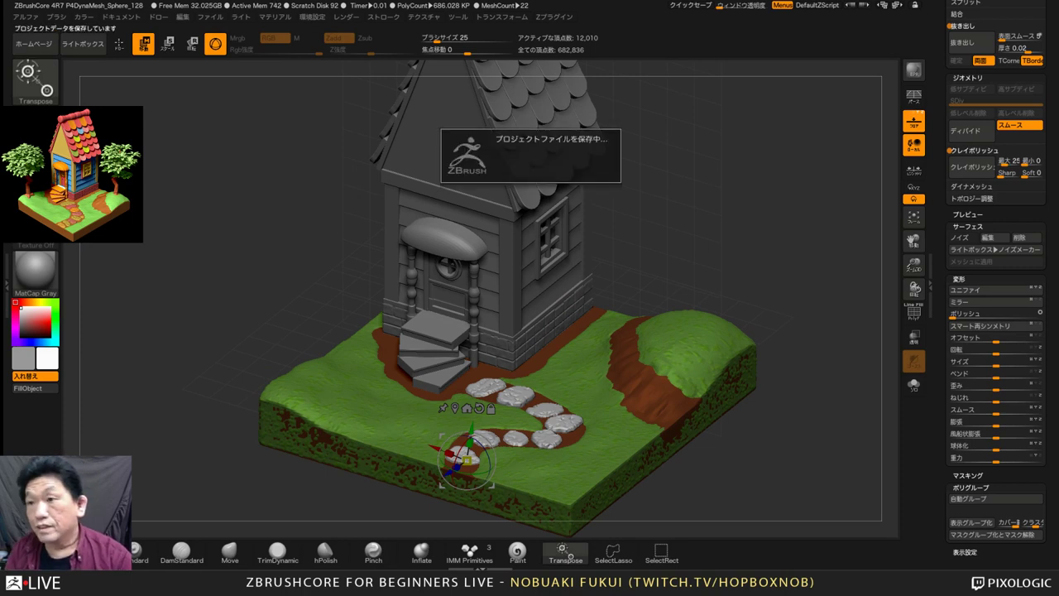
{"action": "left_click_drag", "start_coordinate": [701, 162], "coordinate": [710, 182], "text": "alt"}
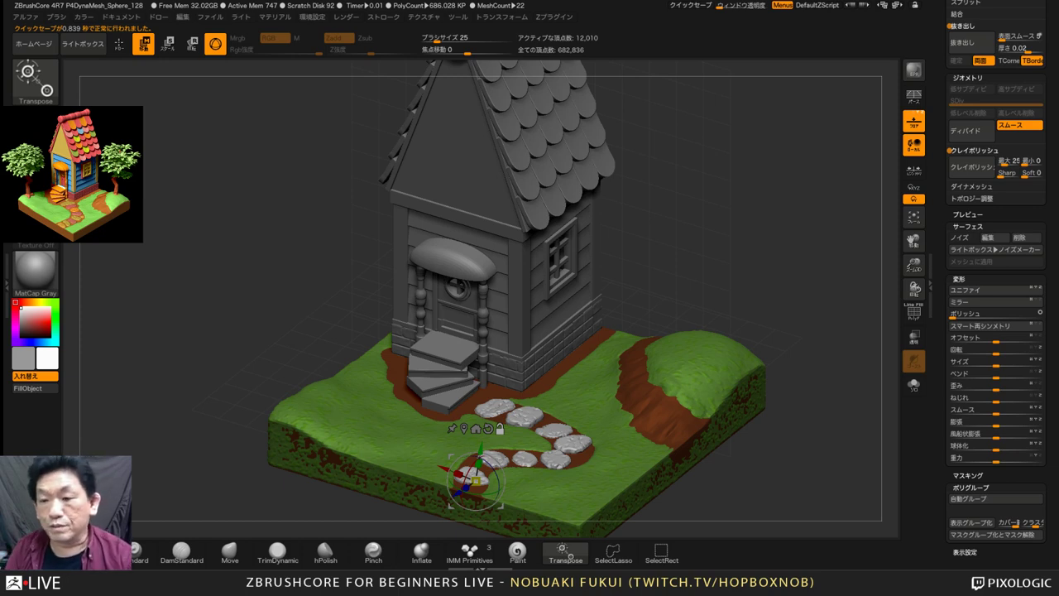
Insert a ZSphere as a new subtool below the stones and make it the active subtool
{"action": "scroll", "coordinate": [996, 285], "scroll_direction": "up", "scroll_amount": 10}
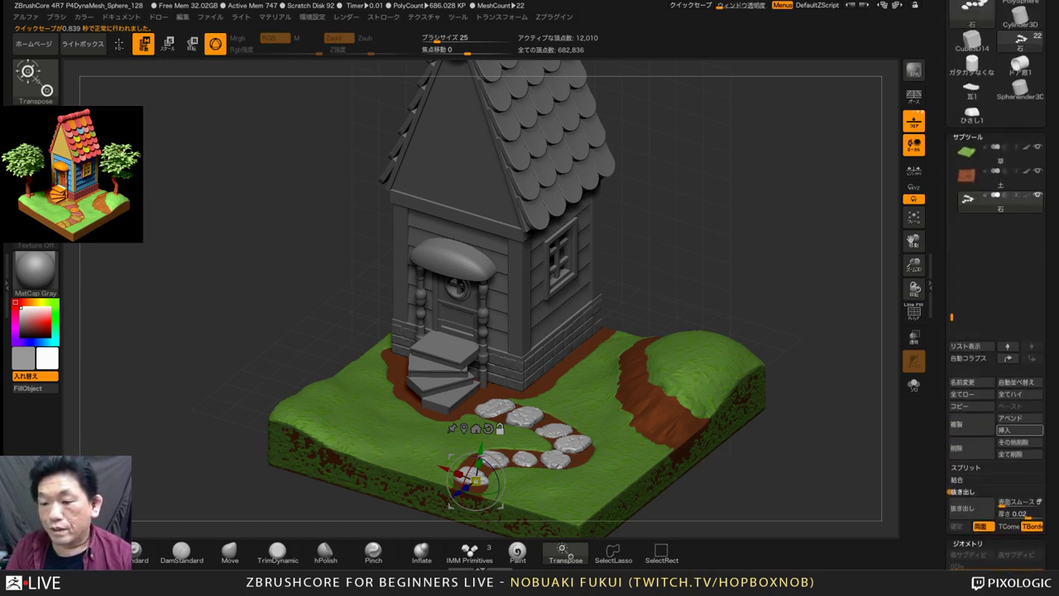
{"action": "left_click", "coordinate": [1018, 431]}
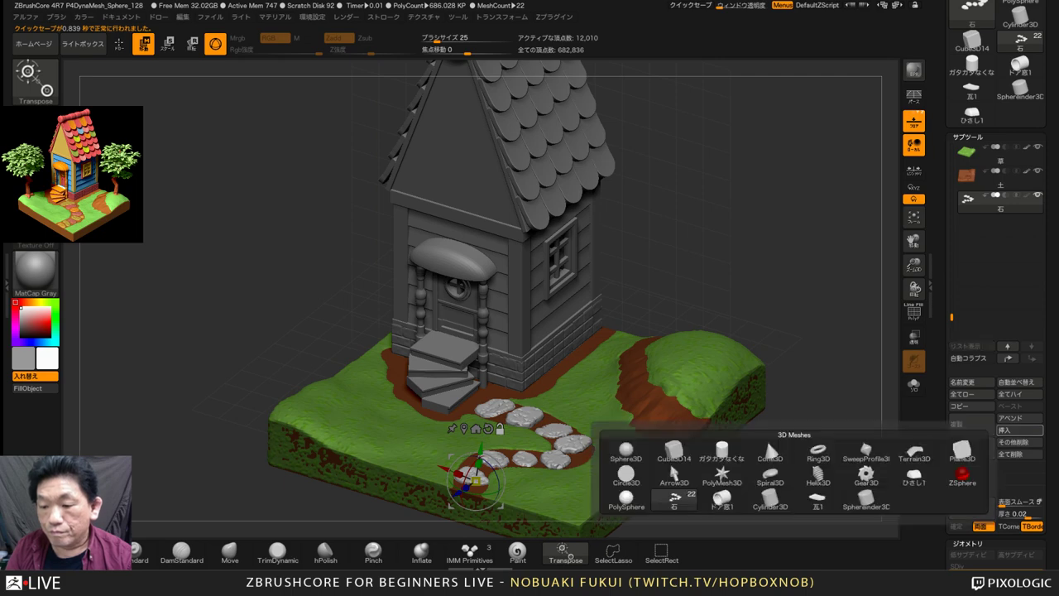
{"action": "left_click", "coordinate": [961, 474]}
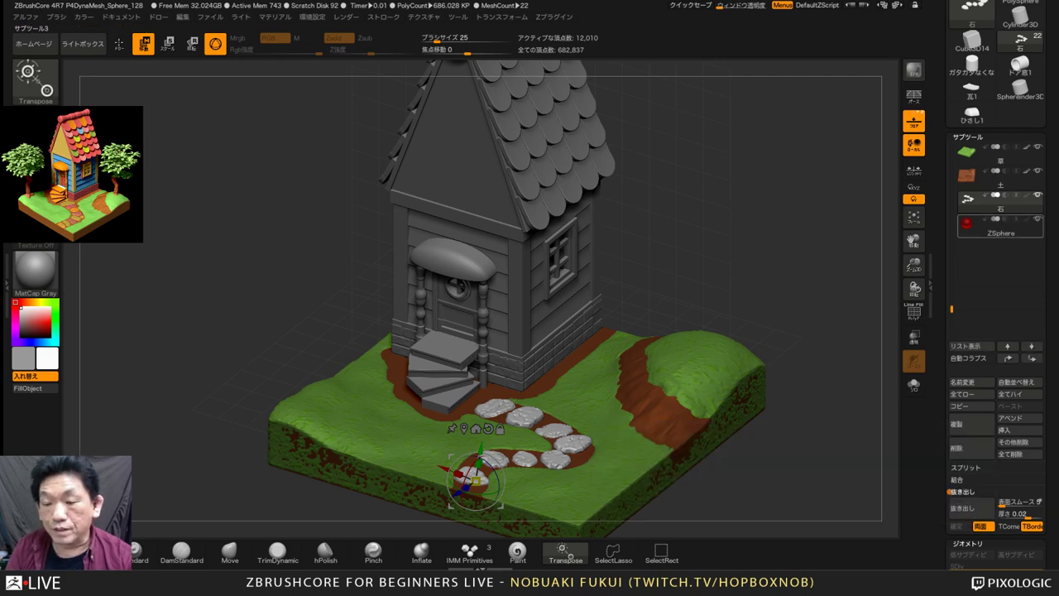
{"action": "left_click_drag", "start_coordinate": [851, 355], "coordinate": [870, 351]}
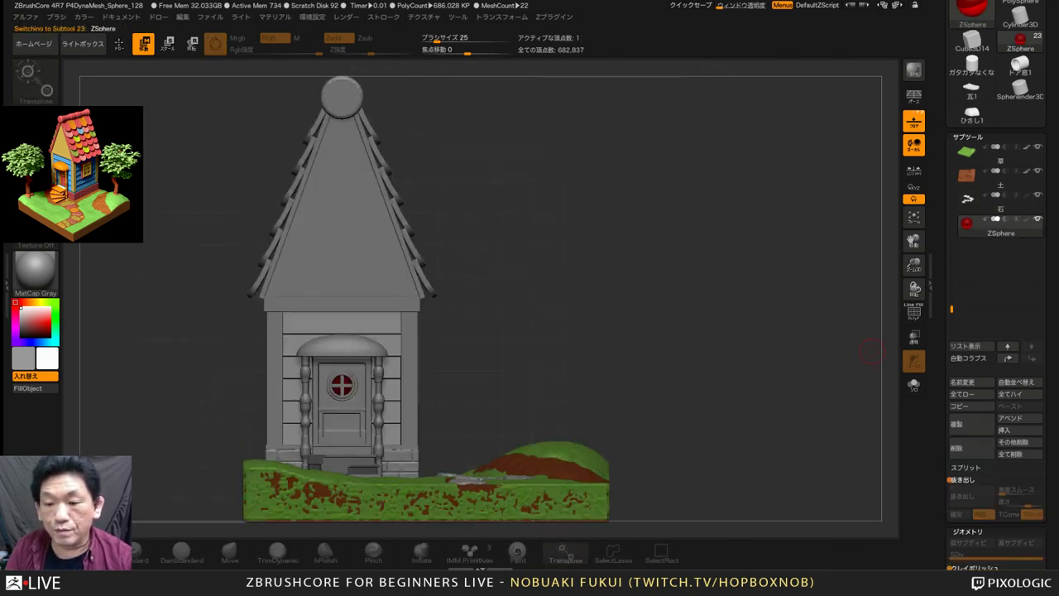
Turn on transparency and move the ZSphere onto the grassy hill, aligning it from the front and side
{"action": "left_click", "coordinate": [913, 337]}
{"action": "left_click_drag", "start_coordinate": [575, 390], "coordinate": [626, 354], "text": "alt"}
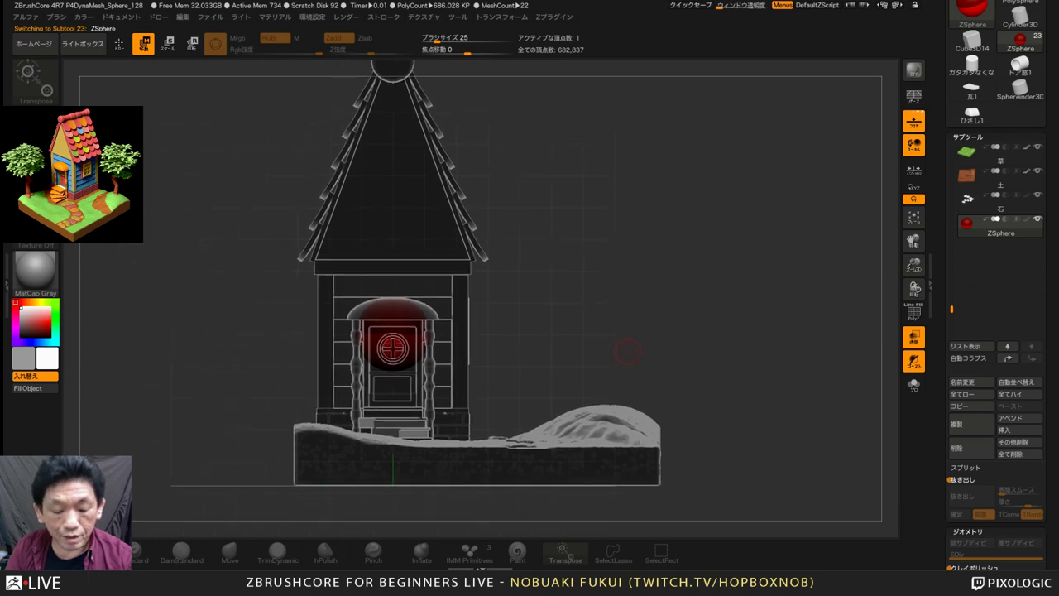
{"action": "key", "text": "y"}
{"action": "left_click_drag", "start_coordinate": [395, 327], "coordinate": [613, 390]}
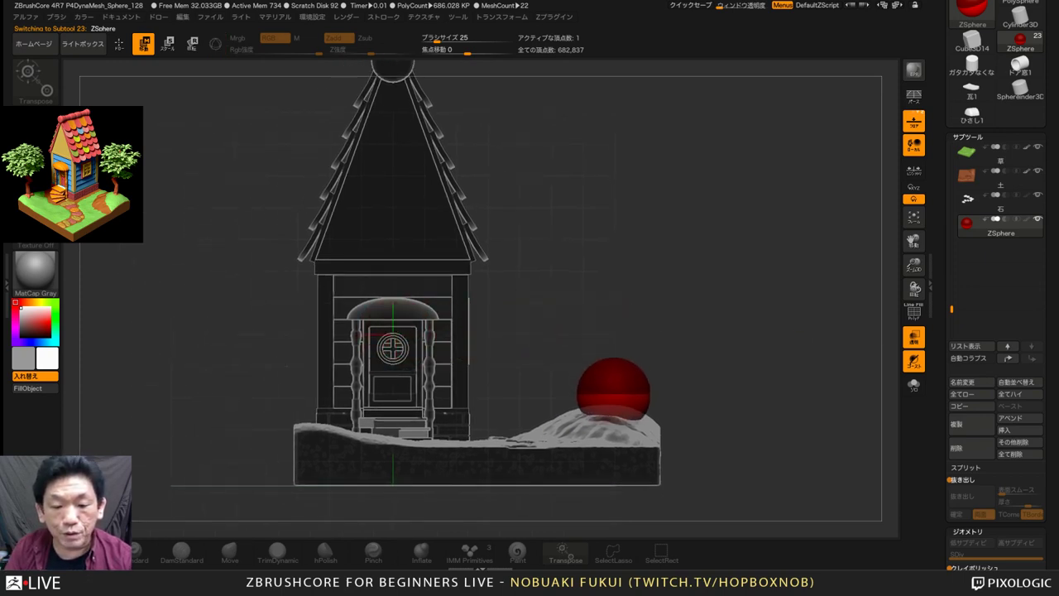
{"action": "left_click_drag", "start_coordinate": [721, 359], "coordinate": [621, 359]}
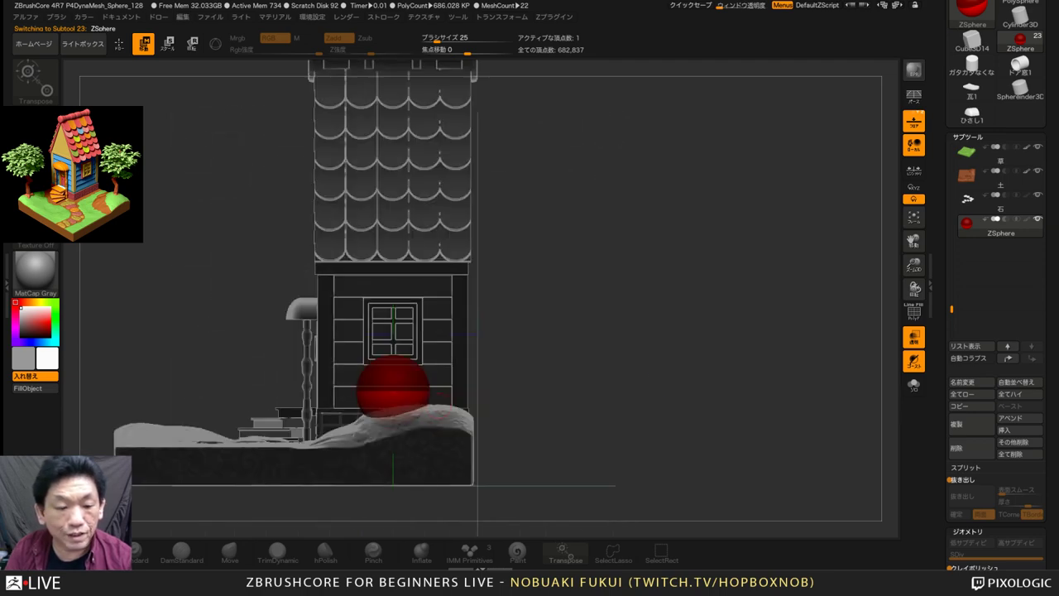
{"action": "left_click_drag", "start_coordinate": [393, 386], "coordinate": [422, 392]}
{"action": "left_click_drag", "start_coordinate": [539, 395], "coordinate": [666, 397]}
{"action": "left_click_drag", "start_coordinate": [579, 403], "coordinate": [735, 393], "text": "alt"}
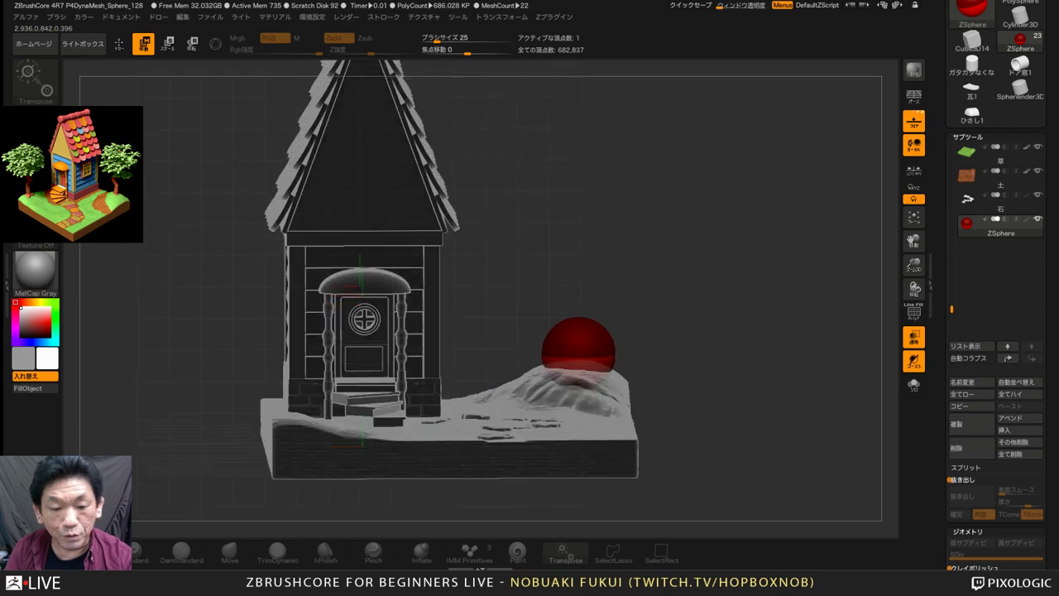
Scale the ZSphere down to tree-trunk thickness and sink it partly into the top of the hill
{"action": "left_click_drag", "start_coordinate": [662, 347], "coordinate": [650, 354]}
{"action": "key", "text": "e"}
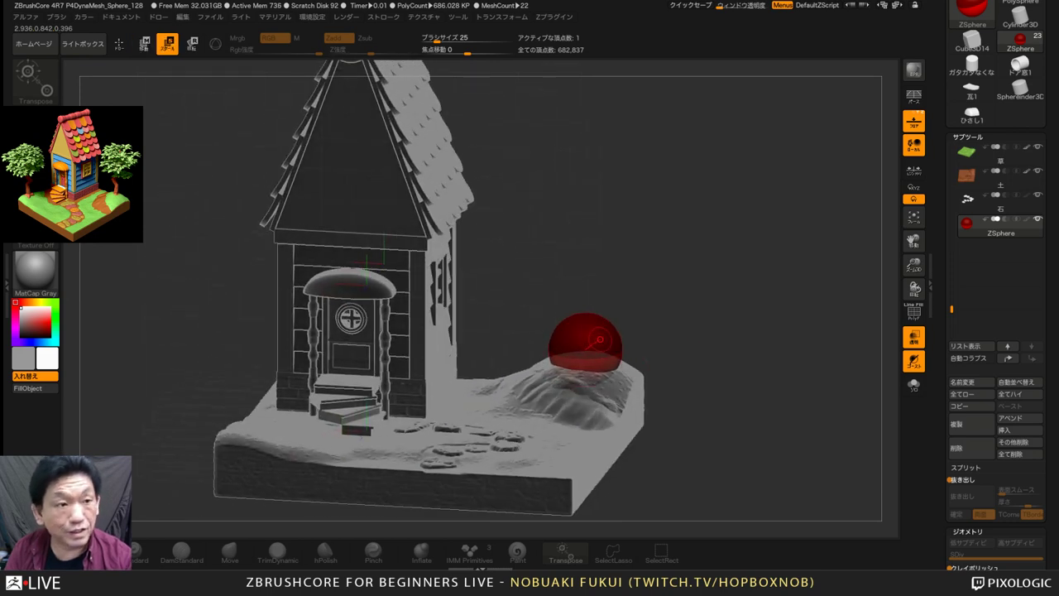
{"action": "left_click_drag", "start_coordinate": [585, 346], "coordinate": [574, 334]}
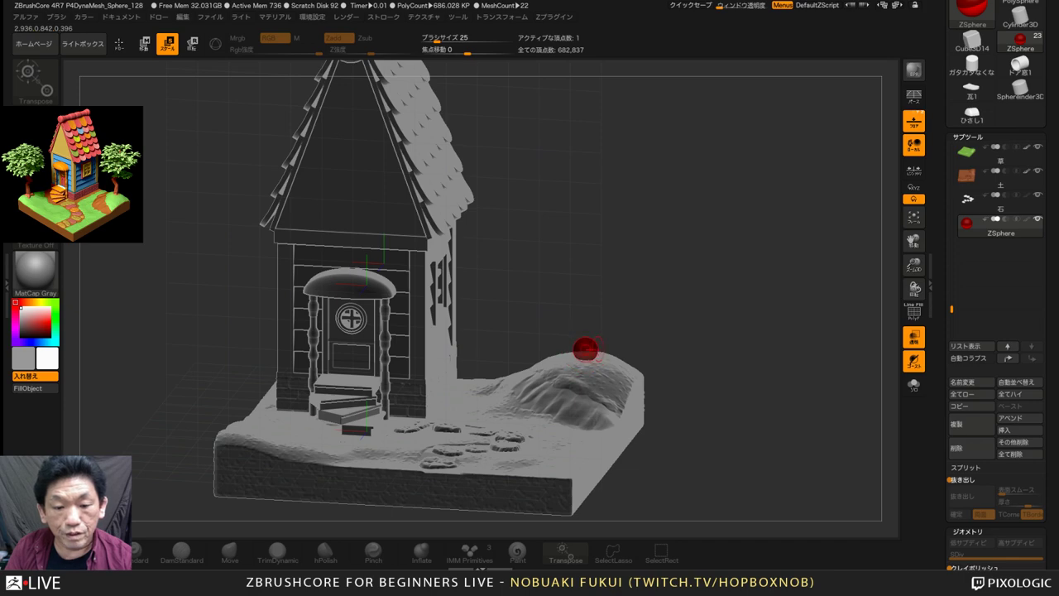
{"action": "left_click_drag", "start_coordinate": [612, 318], "coordinate": [644, 303], "text": "alt"}
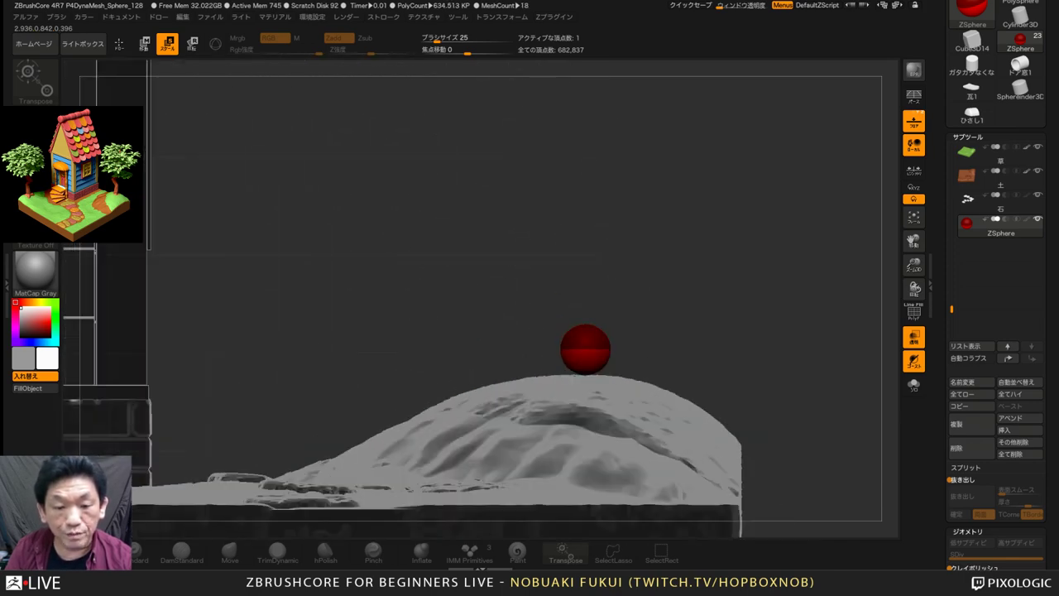
{"action": "key", "text": "w"}
{"action": "left_click_drag", "start_coordinate": [586, 351], "coordinate": [584, 372]}
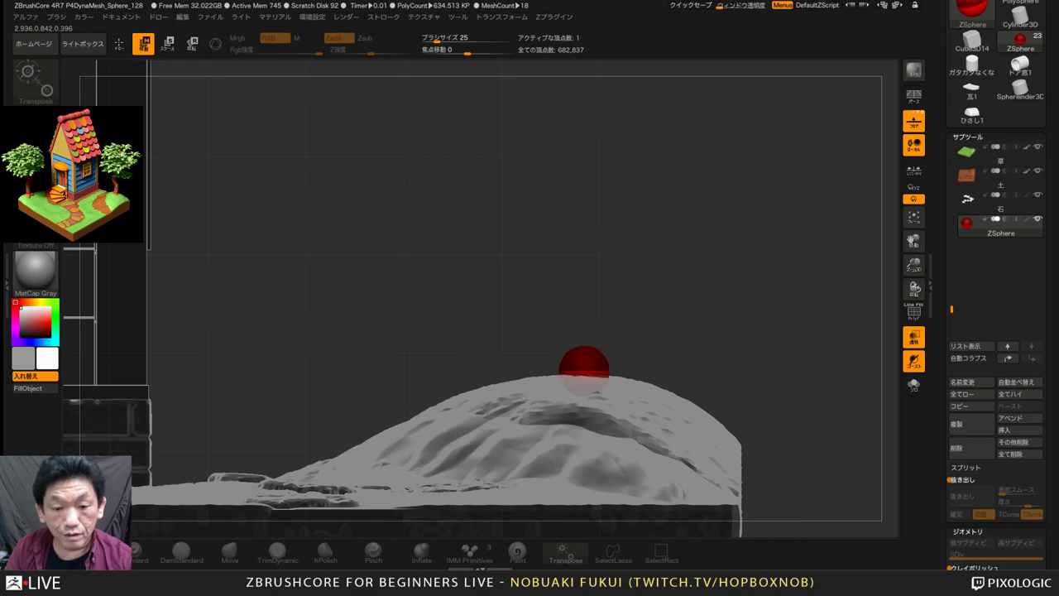
Isolate the ZSphere with Solo and add a second ZSphere on top of it
{"action": "left_click_drag", "start_coordinate": [691, 342], "coordinate": [697, 405]}
{"action": "left_click", "coordinate": [913, 385]}
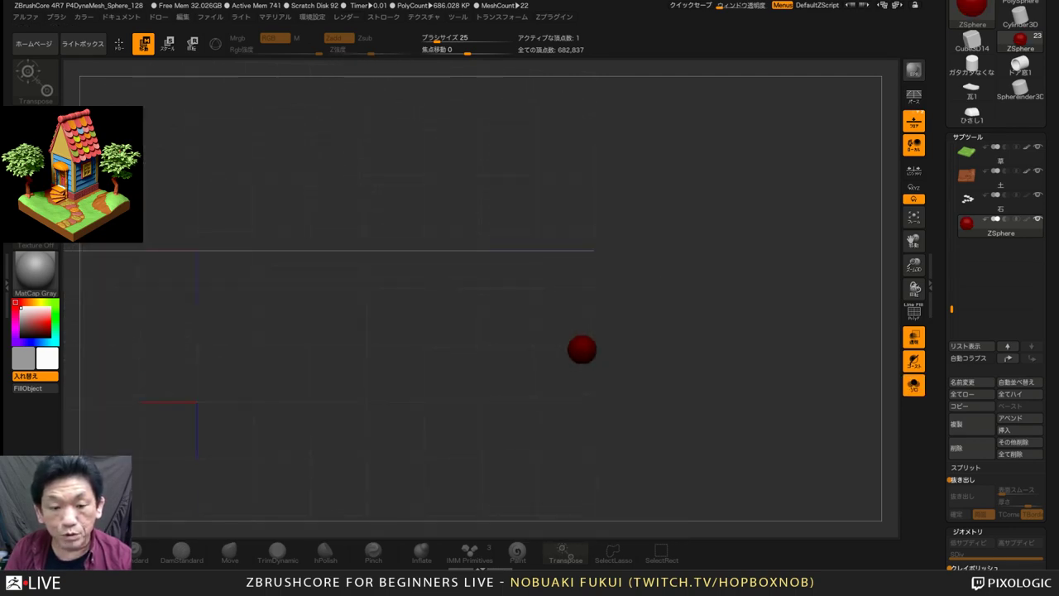
{"action": "key", "text": "q"}
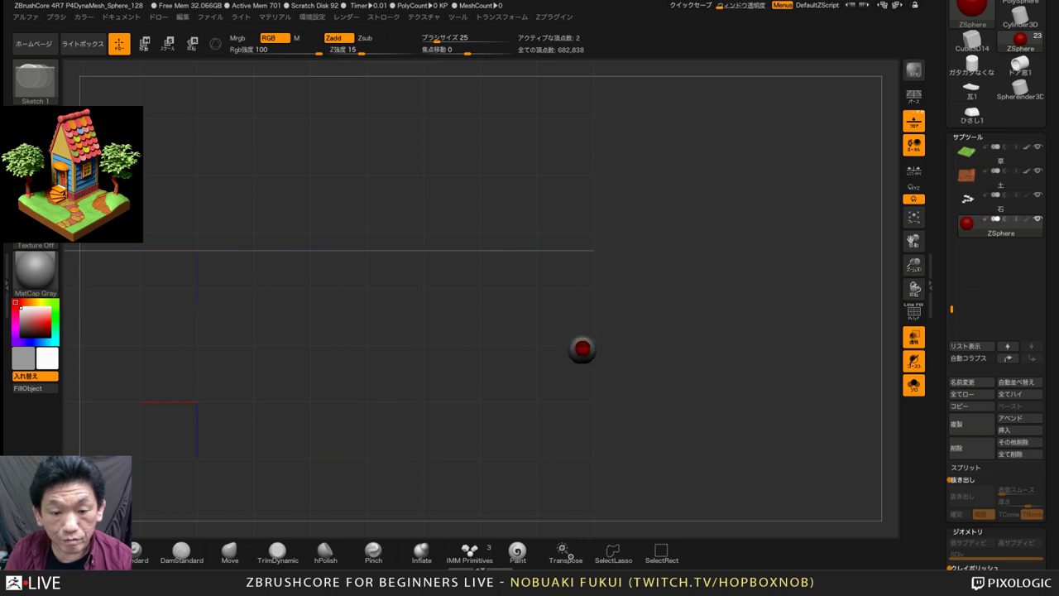
{"action": "mouse_move", "coordinate": [695, 362]}
{"action": "left_mouse_down", "text": "shift"}
{"action": "mouse_move", "coordinate": [695, 319]}
{"action": "mouse_move", "coordinate": [638, 338]}
{"action": "mouse_move", "coordinate": [631, 371]}
{"action": "left_mouse_up", "text": "shift"}
Set the brush size to 1, pull the upper ZSphere straight up into a tall trunk, and extend it further against the whole diorama
{"action": "key", "text": "w"}
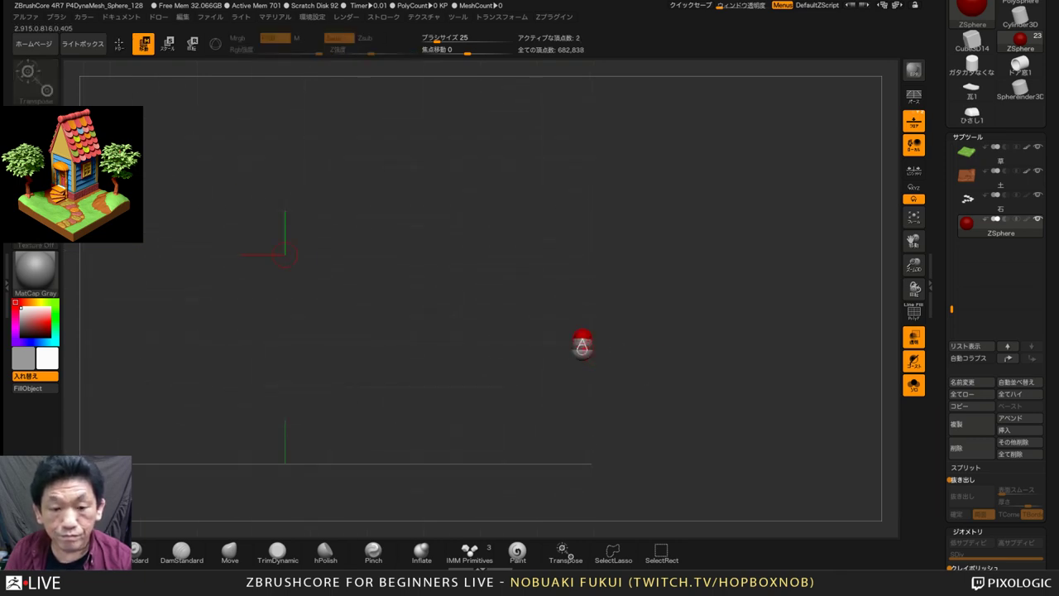
{"action": "left_click_drag", "start_coordinate": [582, 334], "coordinate": [590, 136]}
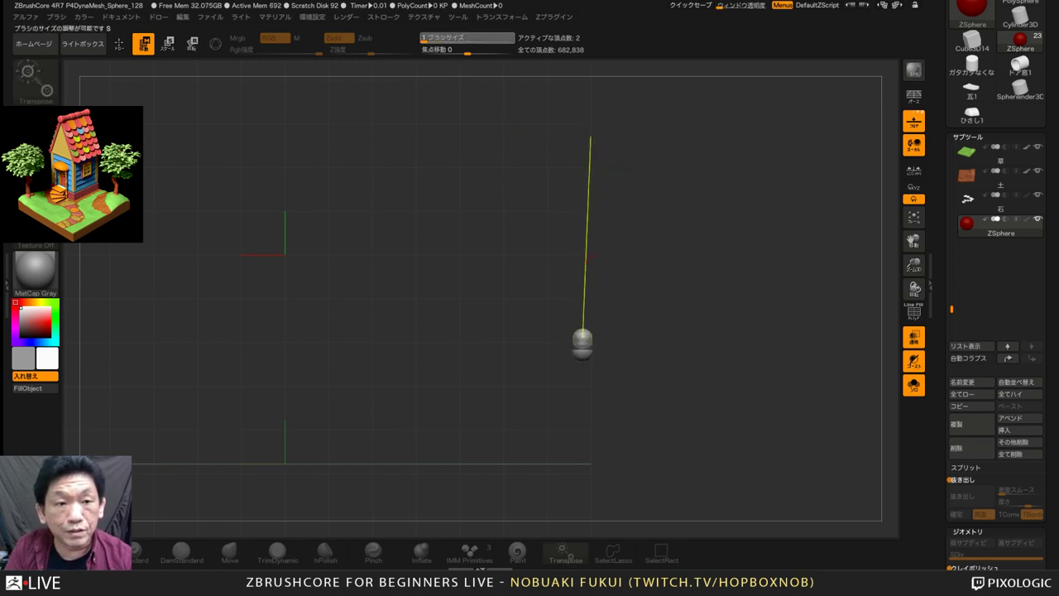
{"action": "left_click_drag", "start_coordinate": [583, 336], "coordinate": [581, 149]}
{"action": "left_click", "coordinate": [913, 384]}
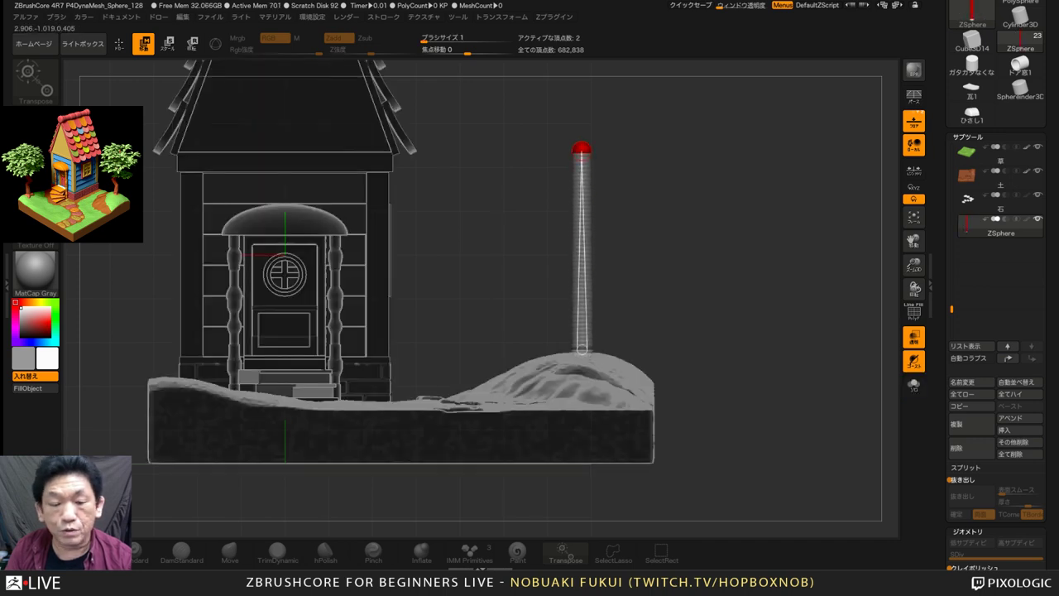
{"action": "left_click_drag", "start_coordinate": [703, 248], "coordinate": [725, 322], "text": "alt"}
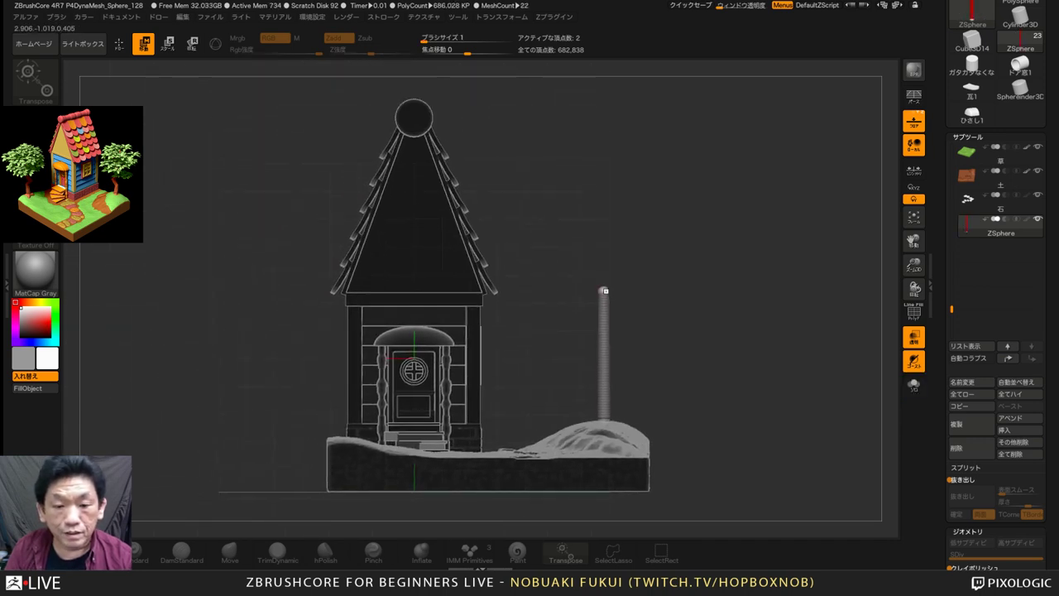
{"action": "left_click_drag", "start_coordinate": [605, 290], "coordinate": [604, 246]}
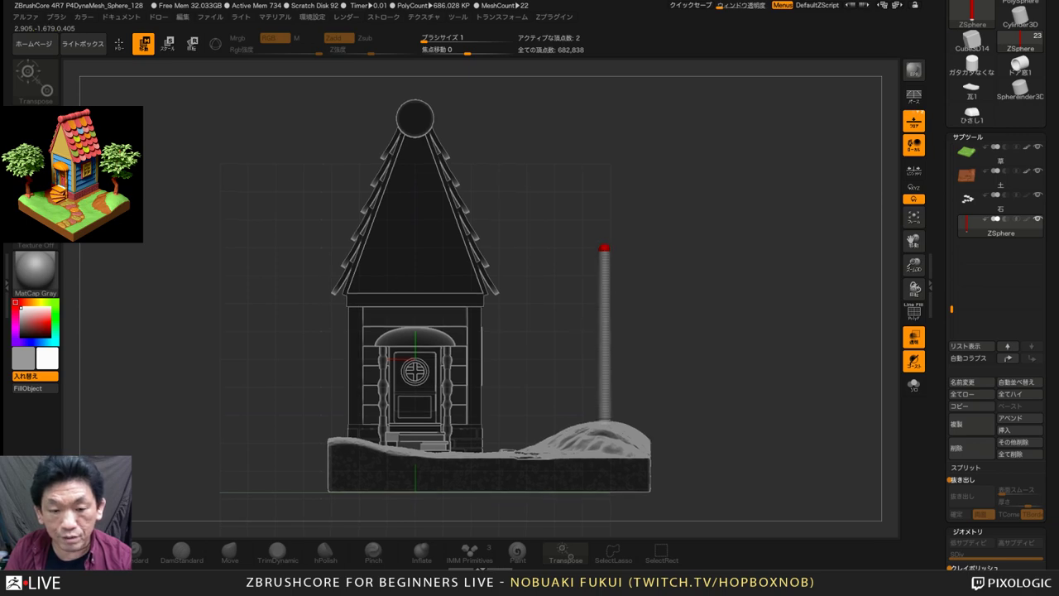
Scale down the ZSphere at the top of the trunk so the trunk tapers toward its tip
{"action": "left_click_drag", "start_coordinate": [703, 249], "coordinate": [703, 331], "text": "alt"}
{"action": "key", "text": "e"}
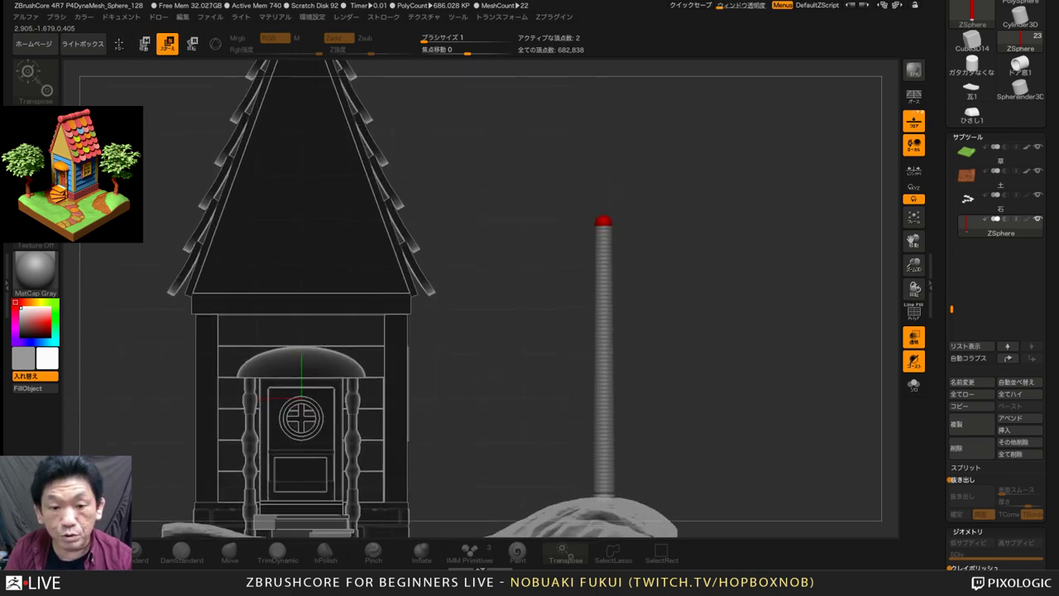
{"action": "left_click_drag", "start_coordinate": [703, 248], "coordinate": [708, 215], "text": "alt"}
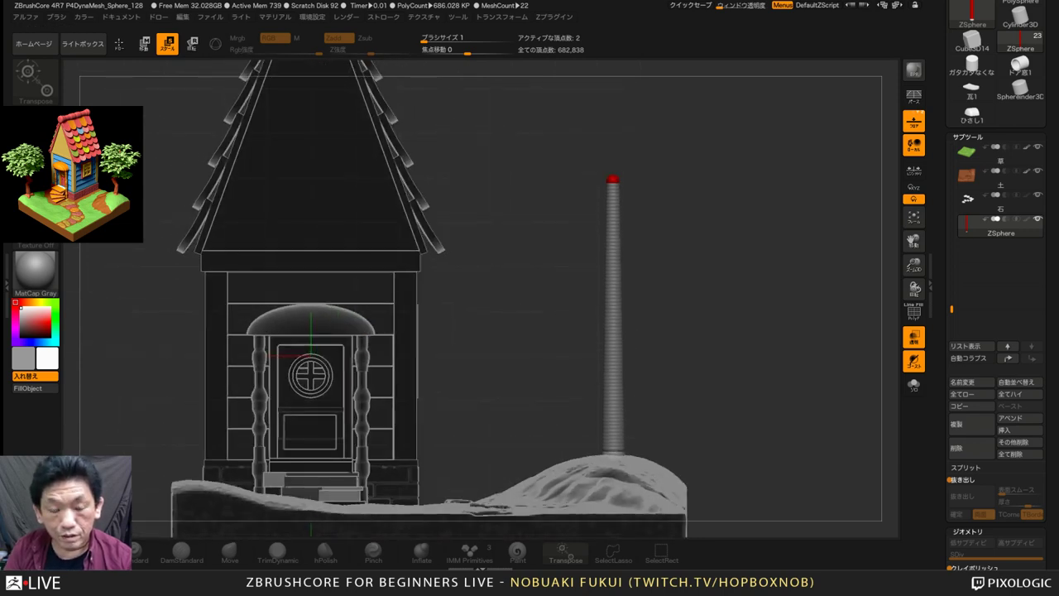
Insert four ZSphere joints along the trunk, spaced between its base and tip
{"action": "key", "text": "q"}
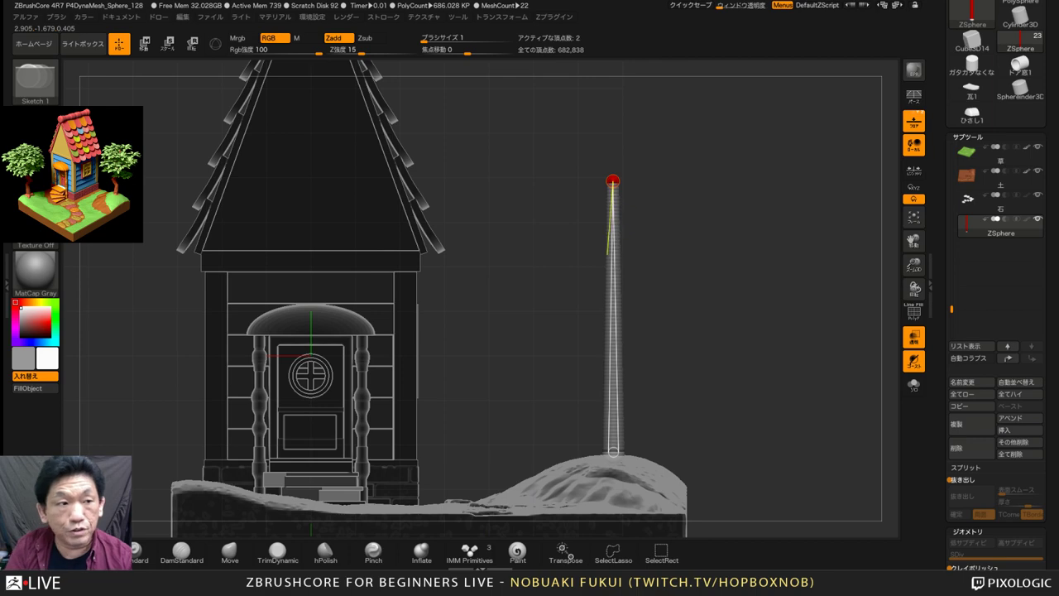
{"action": "left_click", "coordinate": [612, 254]}
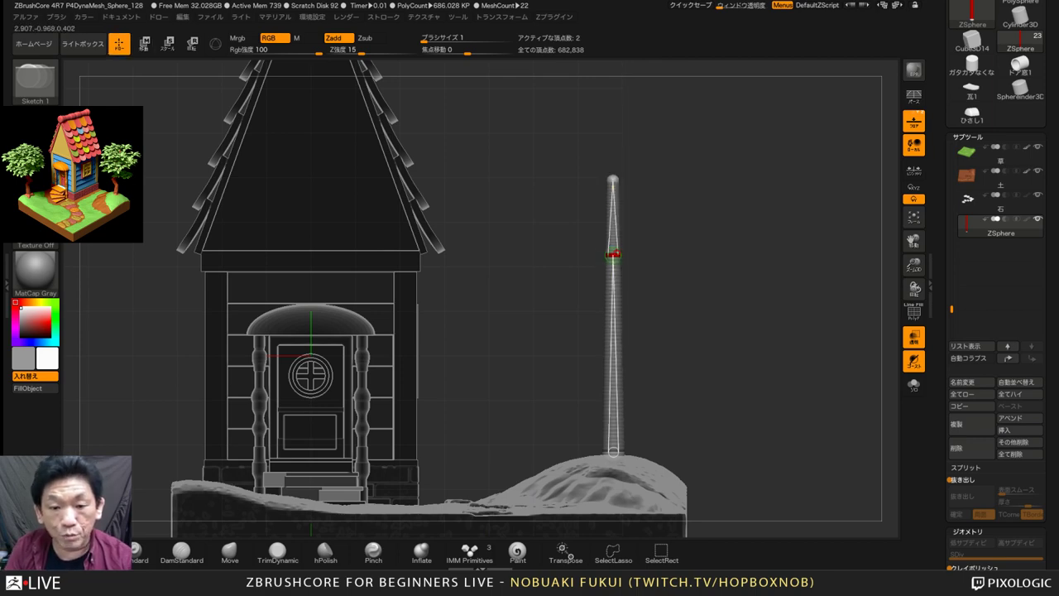
{"action": "left_click", "coordinate": [612, 303]}
{"action": "left_click", "coordinate": [613, 365]}
{"action": "left_click", "coordinate": [613, 416]}
{"action": "left_click_drag", "start_coordinate": [770, 356], "coordinate": [629, 356]}
{"action": "left_click_drag", "start_coordinate": [704, 372], "coordinate": [794, 372]}
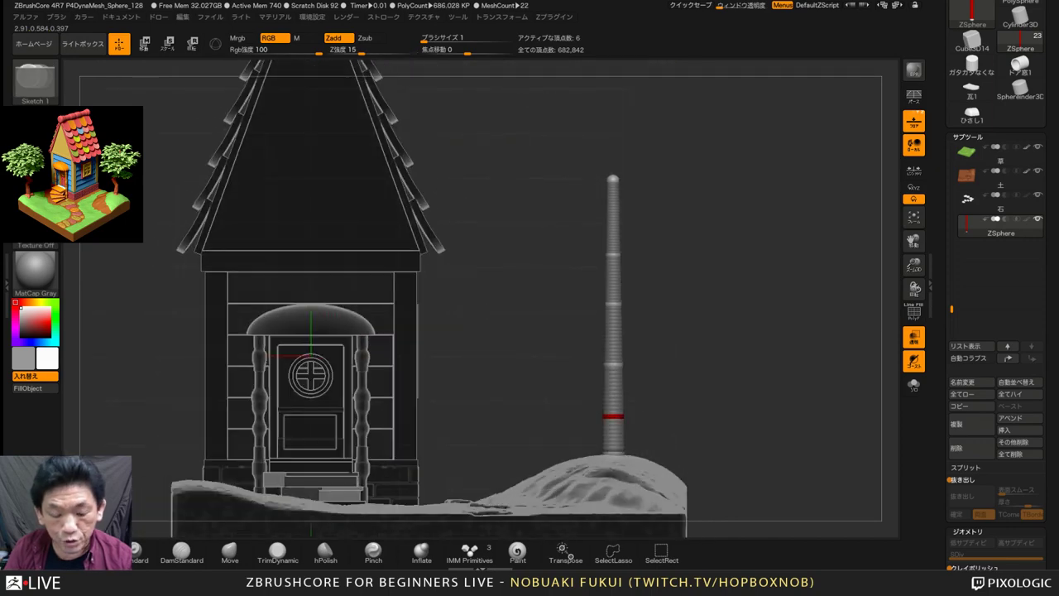
Bend the trunk into a zigzag from the front by moving its joints and tip sideways
{"action": "key", "text": "w"}
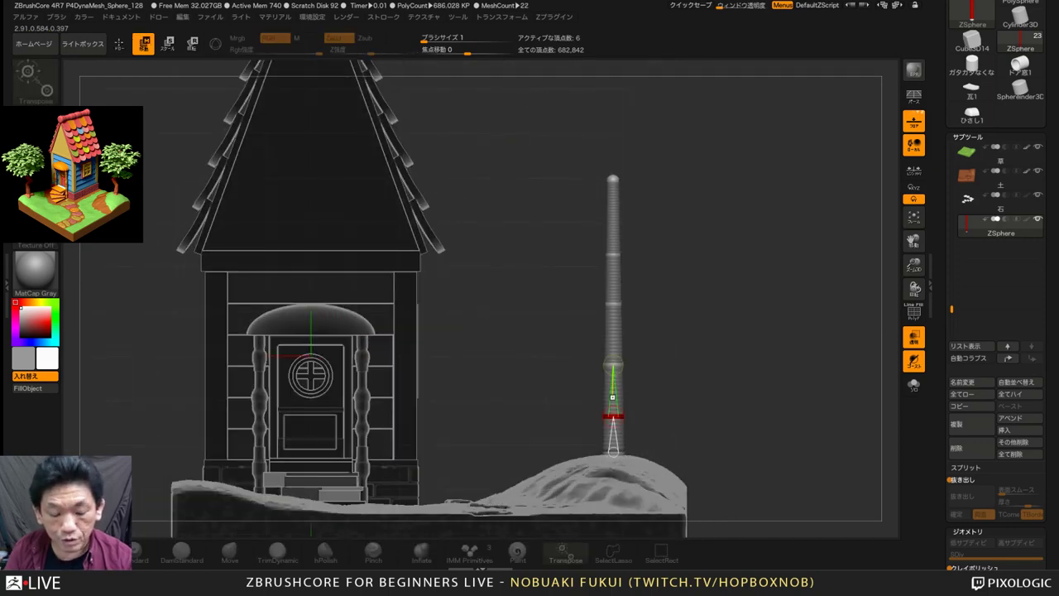
{"action": "left_click_drag", "start_coordinate": [612, 416], "coordinate": [595, 406]}
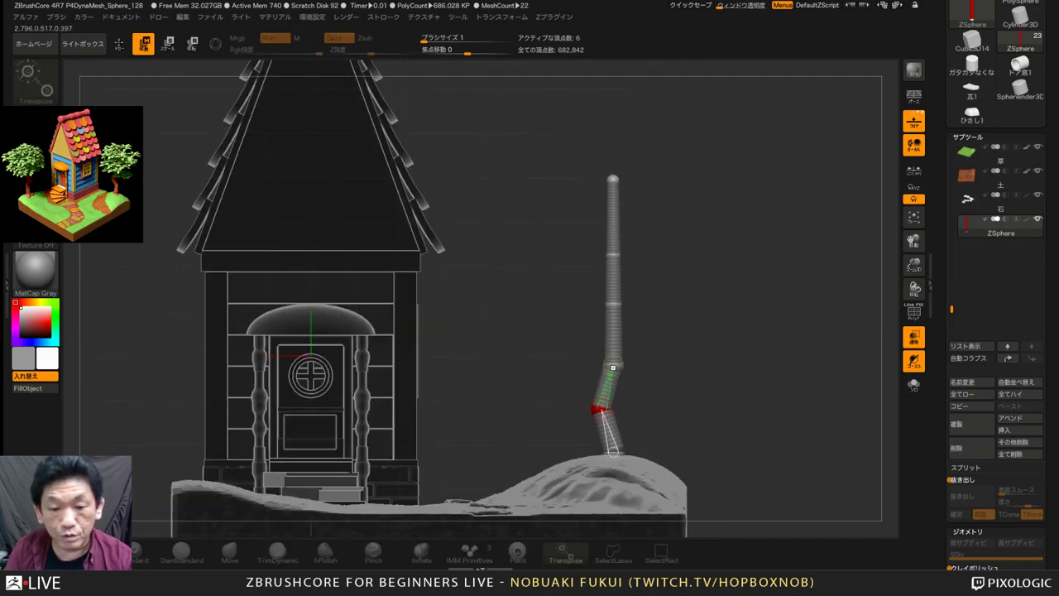
{"action": "left_click_drag", "start_coordinate": [616, 305], "coordinate": [597, 306]}
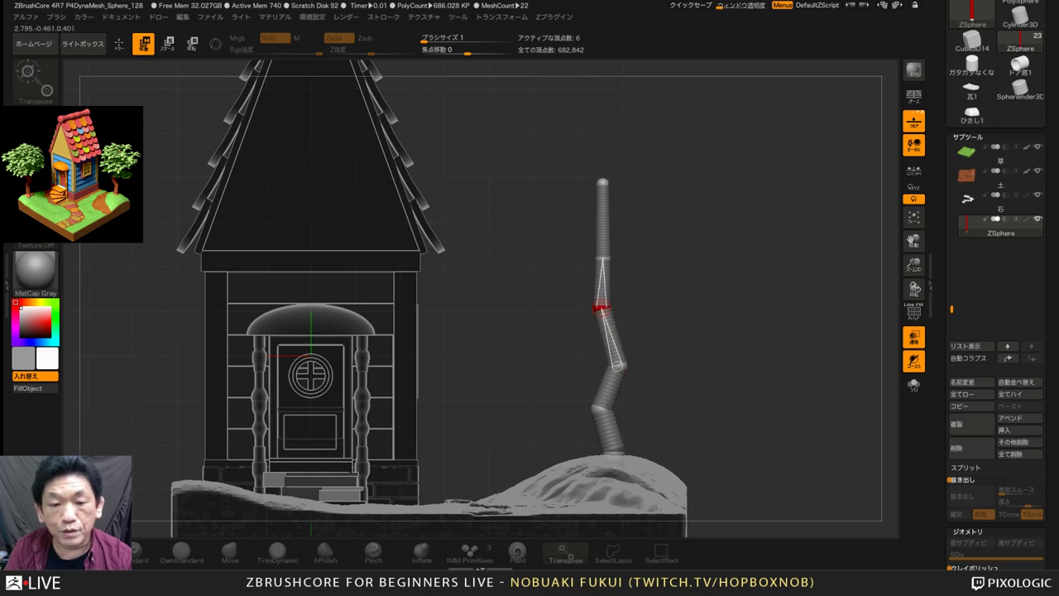
{"action": "left_click_drag", "start_coordinate": [613, 183], "coordinate": [604, 189]}
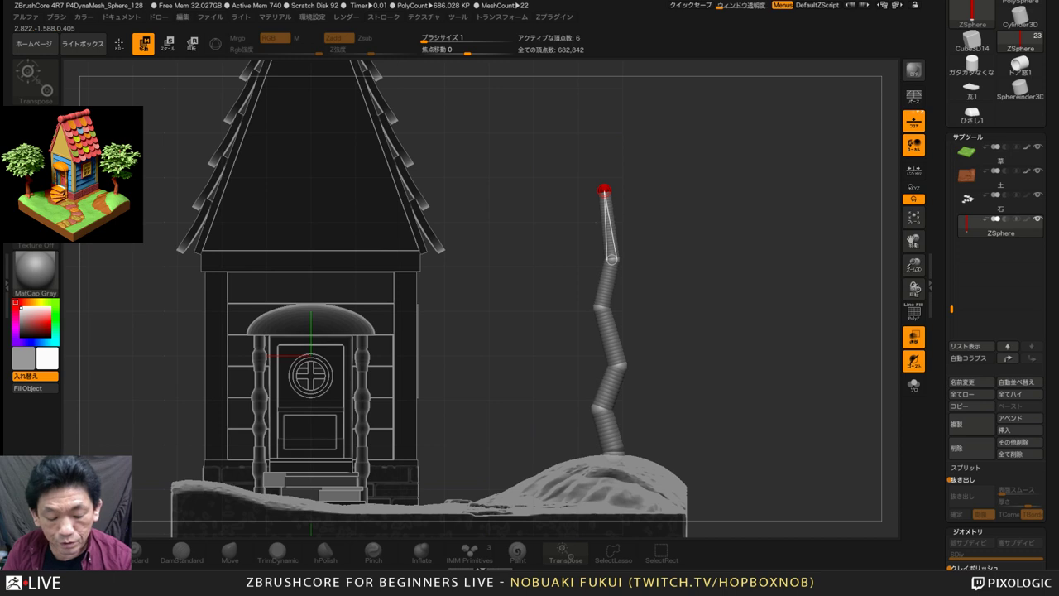
Insert one more joint in the trunk's topmost segment and raise the tip slightly
{"action": "key", "text": "q"}
{"action": "left_click", "coordinate": [607, 225]}
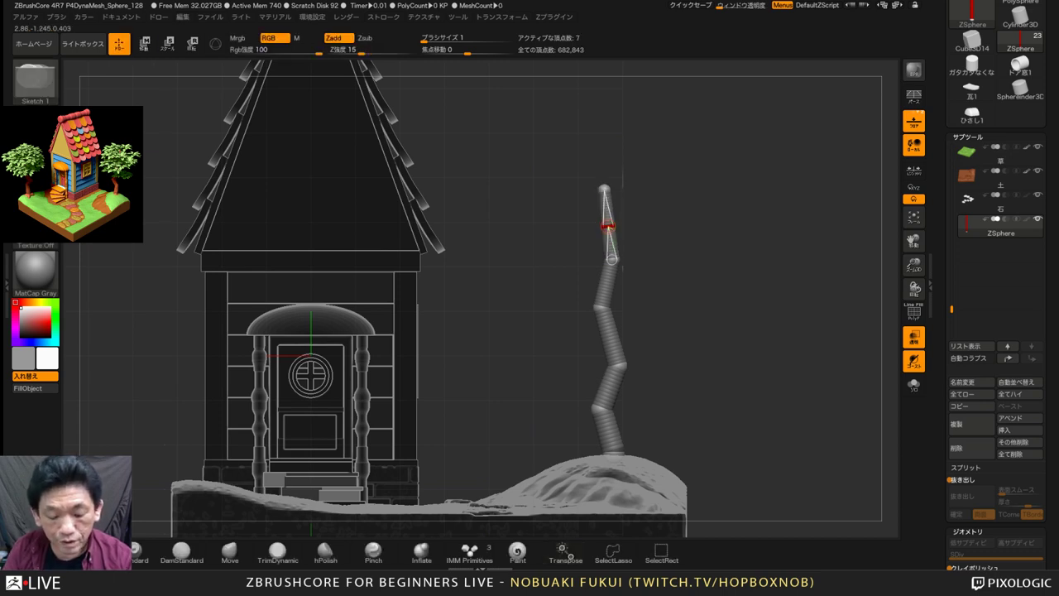
{"action": "key", "text": "w"}
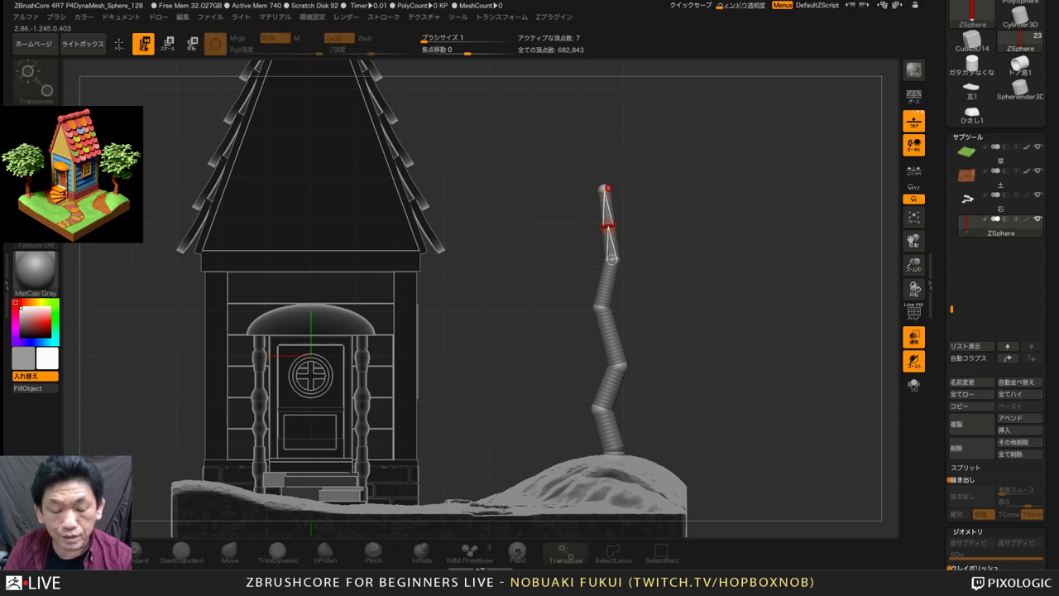
{"action": "left_click_drag", "start_coordinate": [606, 224], "coordinate": [610, 175]}
Bend the trunk from the side as well, offsetting its middle and upper joints and tip alternately forward and backward
{"action": "left_click_drag", "start_coordinate": [769, 281], "coordinate": [662, 283]}
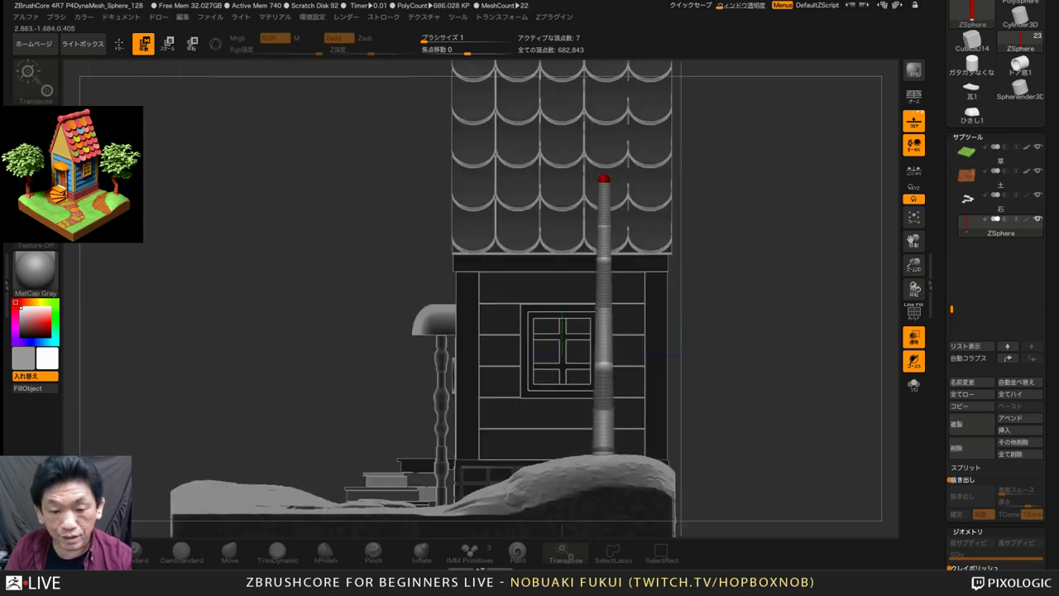
{"action": "left_click_drag", "start_coordinate": [728, 283], "coordinate": [719, 271], "text": "alt"}
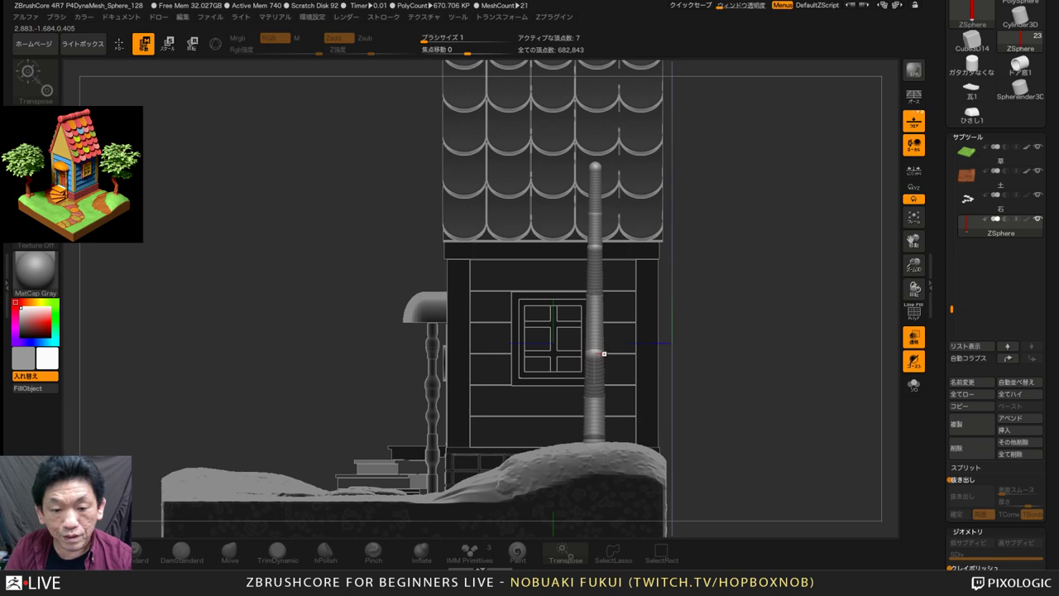
{"action": "left_click_drag", "start_coordinate": [594, 357], "coordinate": [580, 352]}
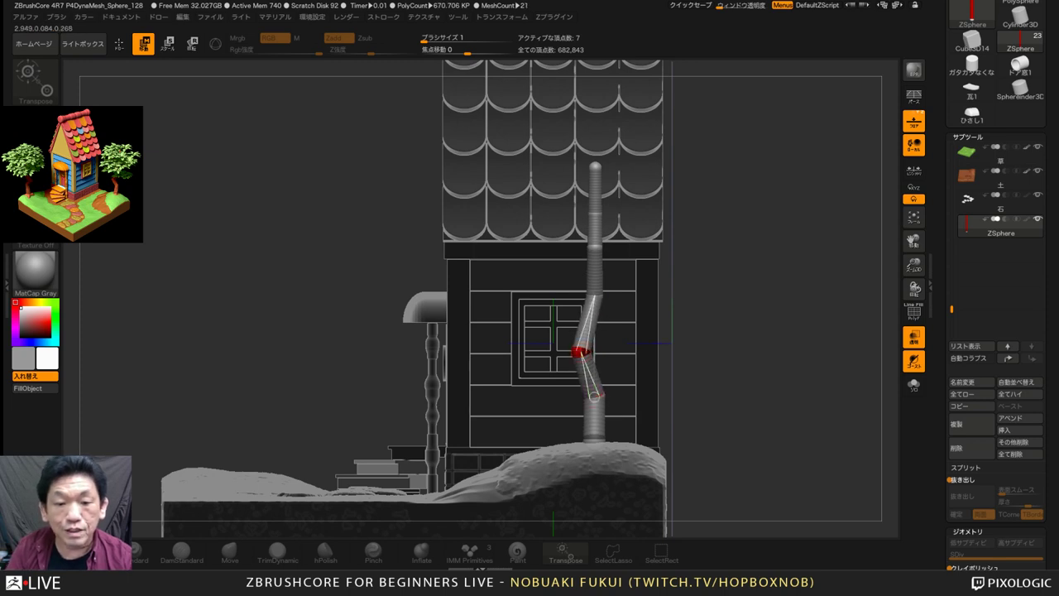
{"action": "left_click_drag", "start_coordinate": [595, 295], "coordinate": [604, 295]}
{"action": "left_click_drag", "start_coordinate": [595, 247], "coordinate": [586, 248]}
{"action": "left_click_drag", "start_coordinate": [595, 166], "coordinate": [589, 167]}
Compare the trunk's bends from front and side, and nudge the upper joint to refine the curve
{"action": "left_click_drag", "start_coordinate": [712, 235], "coordinate": [836, 240]}
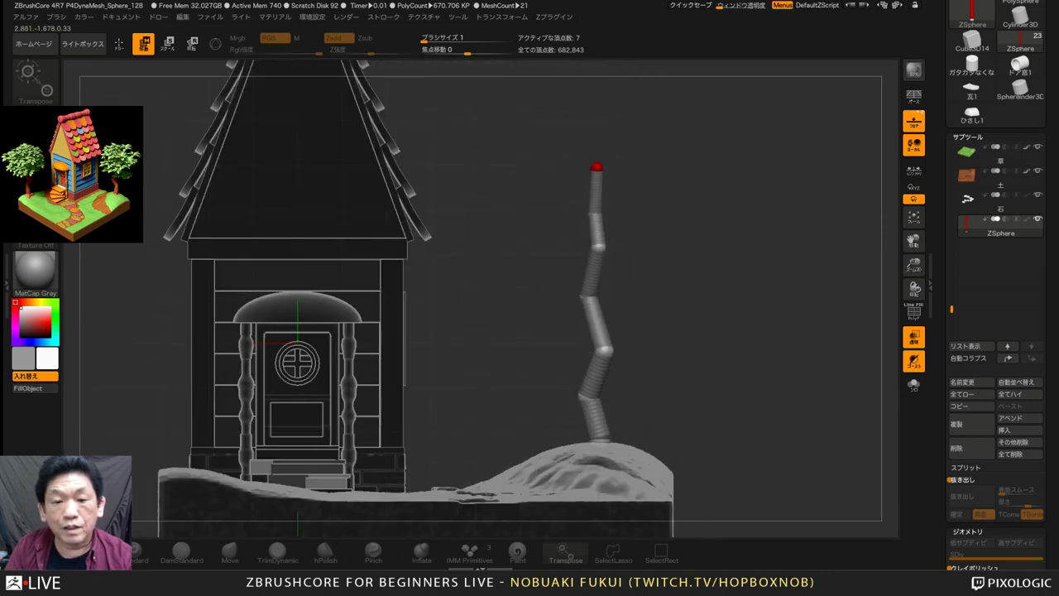
{"action": "left_click_drag", "start_coordinate": [745, 248], "coordinate": [741, 209]}
{"action": "left_click_drag", "start_coordinate": [742, 209], "coordinate": [789, 271], "text": "alt"}
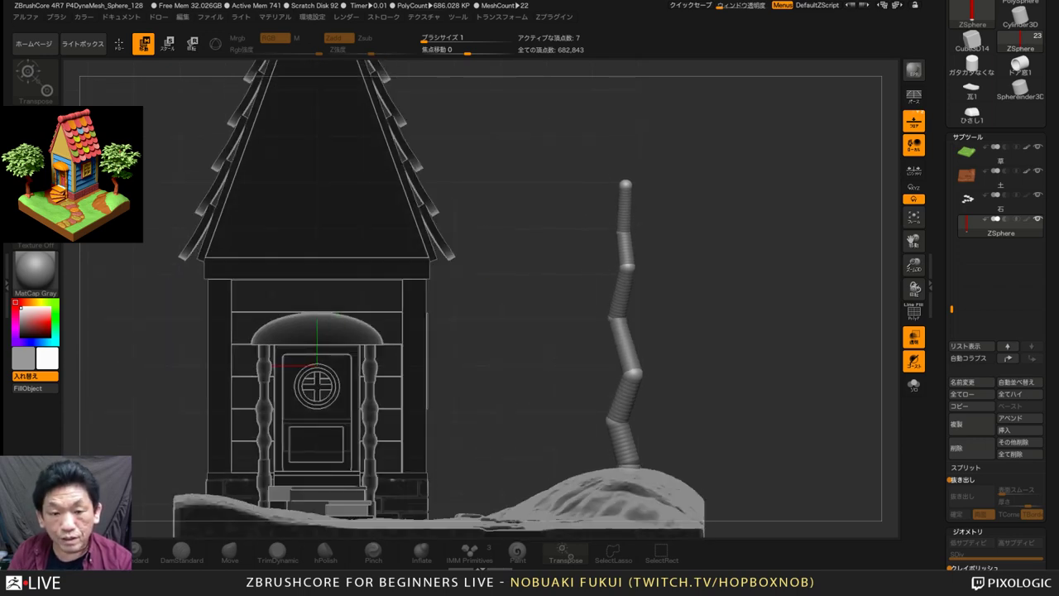
{"action": "left_click_drag", "start_coordinate": [794, 331], "coordinate": [596, 331]}
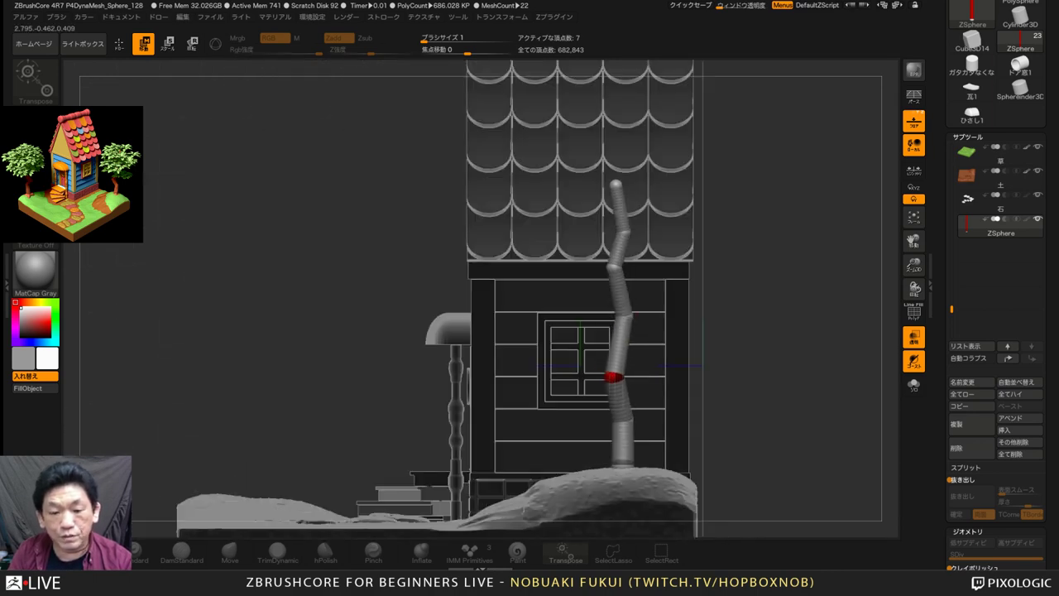
{"action": "left_click_drag", "start_coordinate": [612, 266], "coordinate": [614, 272]}
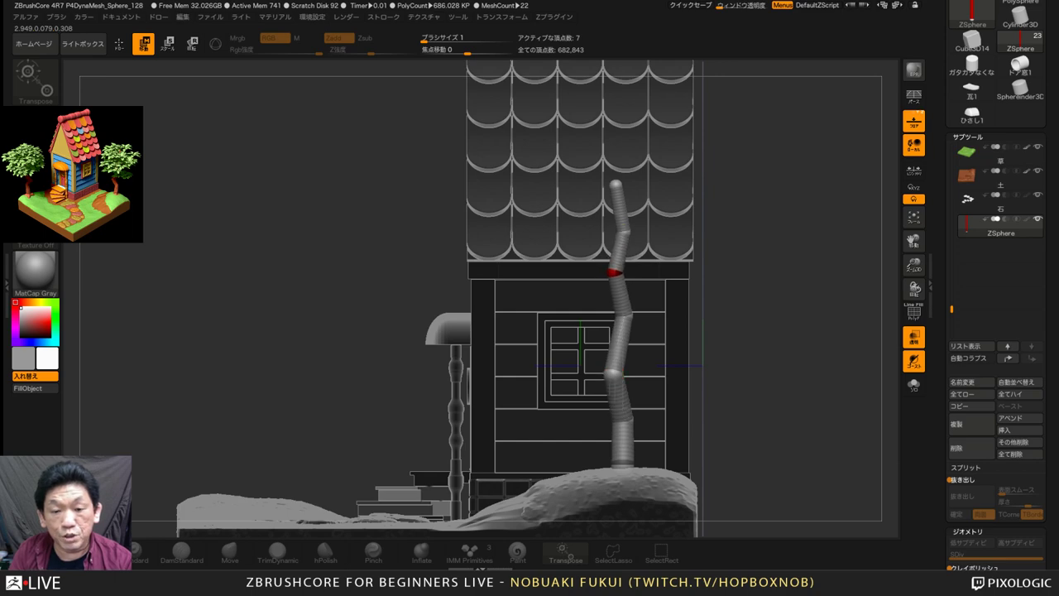
Grow a small two-ZSphere branch bud outward from the trunk's bend on the side away from the house
{"action": "left_click_drag", "start_coordinate": [736, 265], "coordinate": [844, 265], "text": "shift"}
{"action": "left_click_drag", "start_coordinate": [728, 264], "coordinate": [715, 295]}
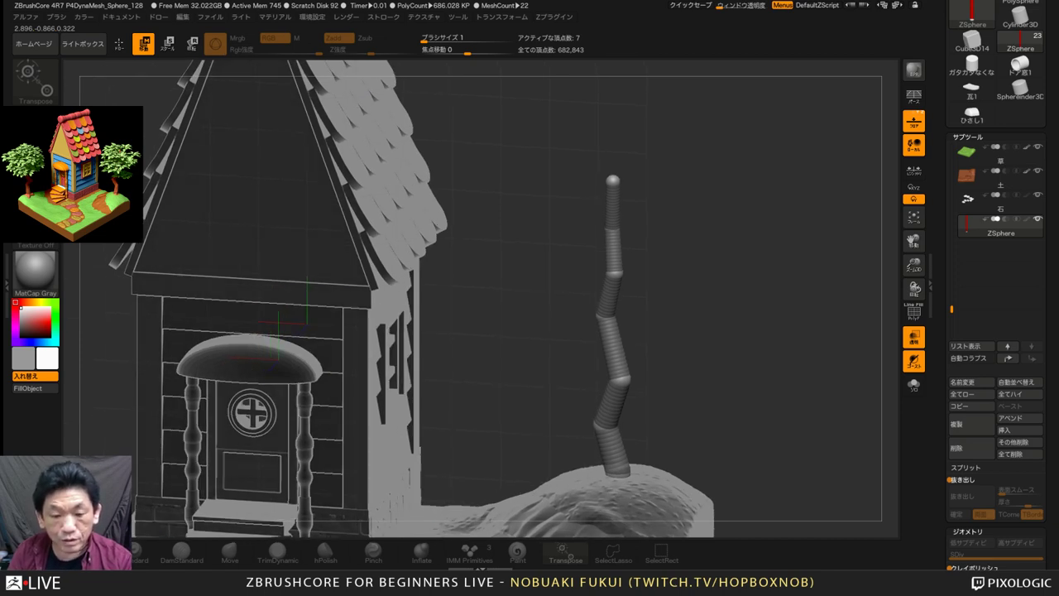
{"action": "key", "text": "q"}
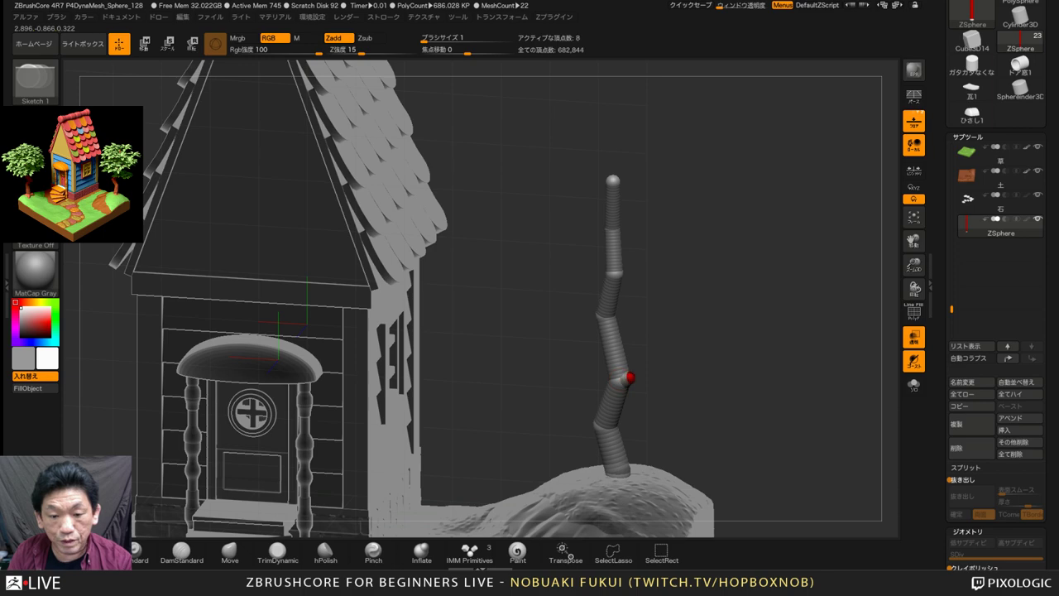
{"action": "left_click", "coordinate": [630, 377], "text": "alt"}
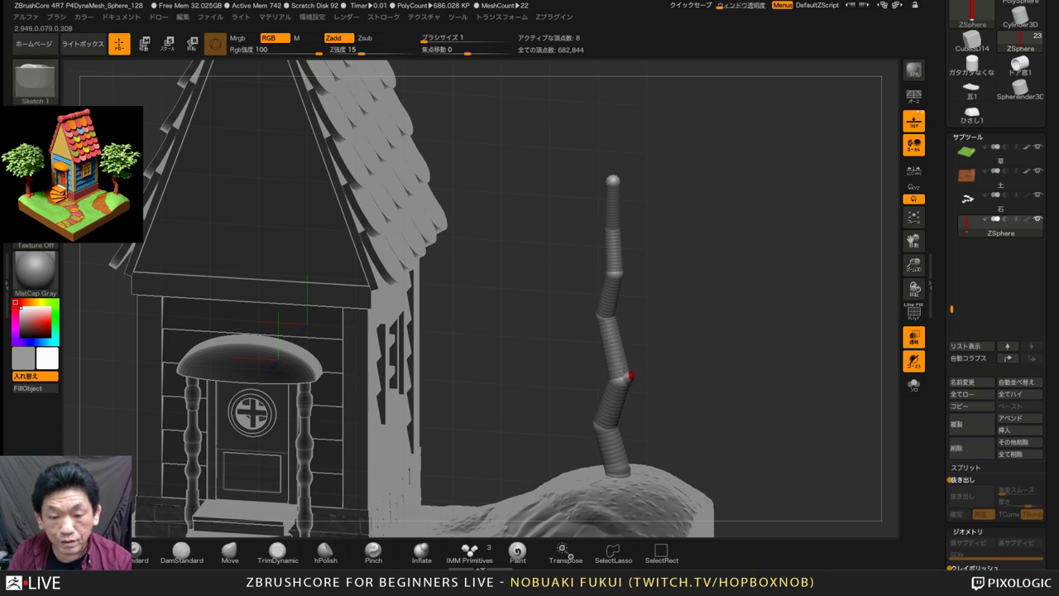
{"action": "left_click_drag", "start_coordinate": [712, 356], "coordinate": [654, 381]}
{"action": "right_click_drag", "start_coordinate": [627, 378], "coordinate": [632, 415], "text": "ctrl"}
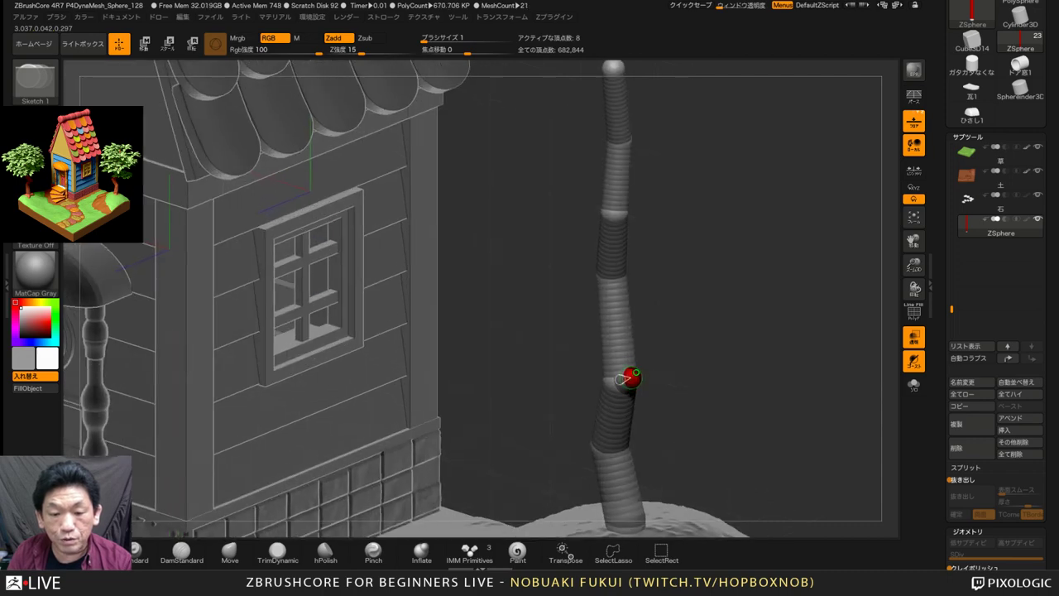
{"action": "left_click_drag", "start_coordinate": [629, 378], "coordinate": [636, 372]}
{"action": "right_click_drag", "start_coordinate": [633, 377], "coordinate": [632, 375]}
{"action": "left_click", "coordinate": [632, 377]}
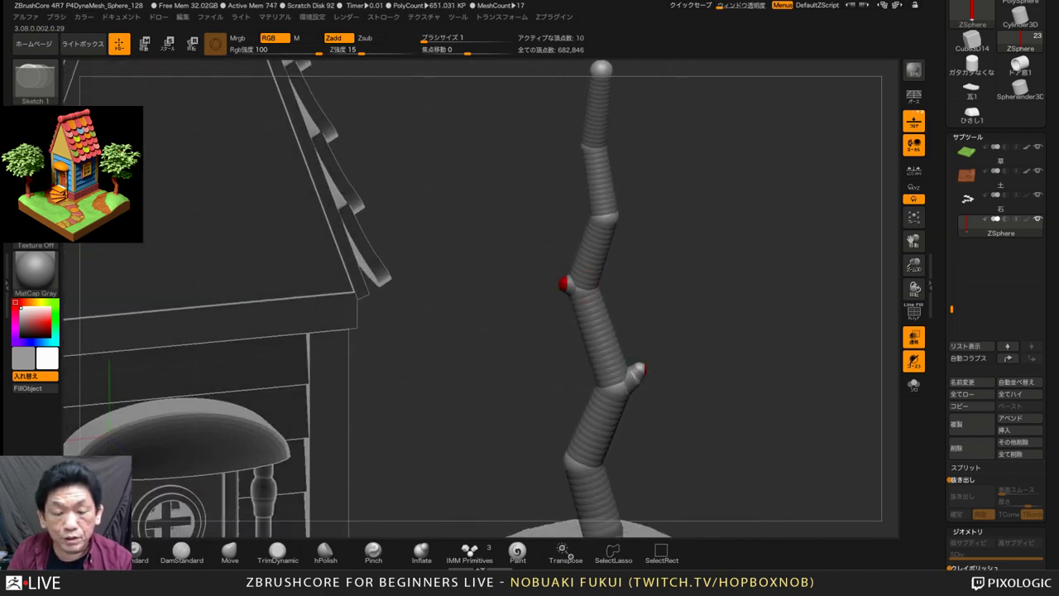
Add small branch buds at the trunk's upper joints, alternating between both sides of the trunk
{"action": "mouse_move", "coordinate": [566, 286]}
{"action": "right_mouse_down"}
{"action": "mouse_move", "coordinate": [586, 288]}
{"action": "mouse_move", "coordinate": [548, 280]}
{"action": "right_mouse_up"}
{"action": "left_click", "coordinate": [569, 284]}
{"action": "left_click", "coordinate": [617, 217]}
{"action": "right_click_drag", "start_coordinate": [610, 217], "coordinate": [609, 220]}
{"action": "key", "text": "ctrl+z"}
{"action": "right_click_drag", "start_coordinate": [573, 271], "coordinate": [556, 282]}
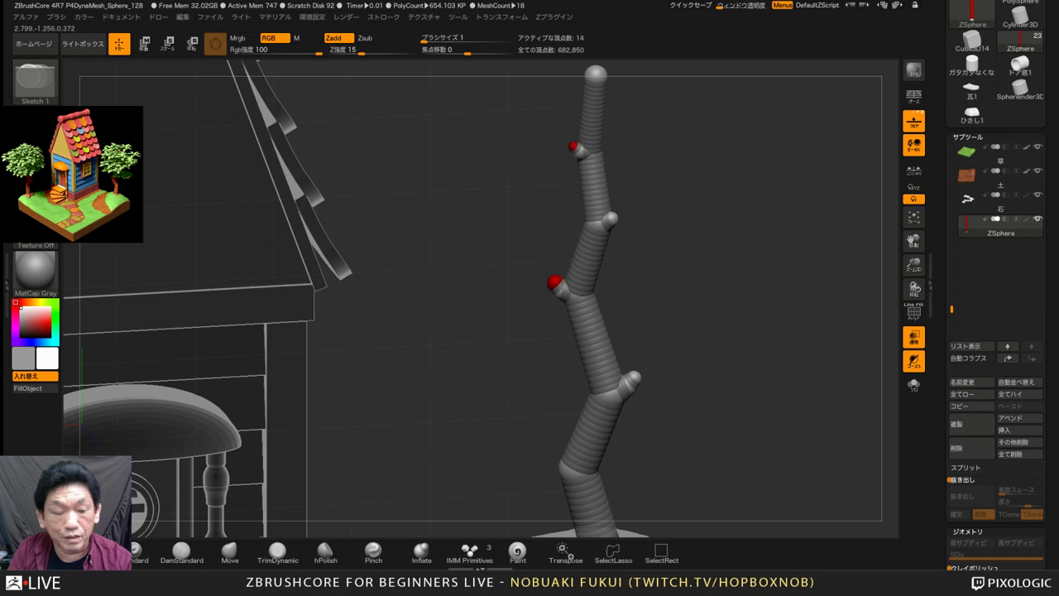
{"action": "right_click_drag", "start_coordinate": [576, 150], "coordinate": [574, 147]}
Add a ZSphere to the upper bud facing away from the house and pull it up and outward into a branch
{"action": "key", "text": "w"}
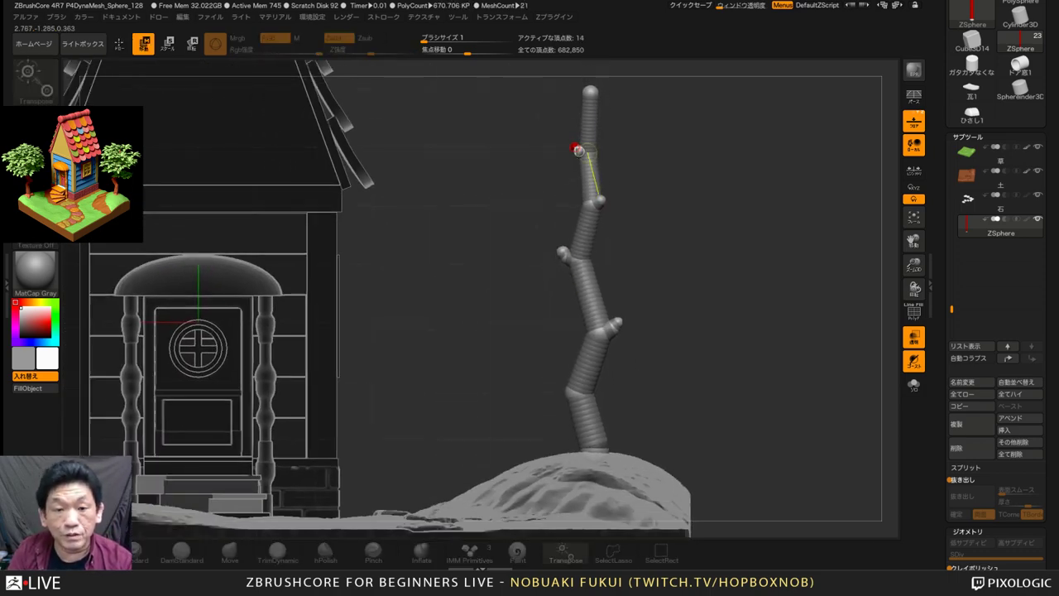
{"action": "mouse_move", "coordinate": [604, 199]}
{"action": "left_mouse_down"}
{"action": "mouse_move", "coordinate": [638, 157]}
{"action": "mouse_move", "coordinate": [604, 201]}
{"action": "left_mouse_up"}
{"action": "right_click_drag", "start_coordinate": [603, 201], "coordinate": [606, 200]}
{"action": "key", "text": "q"}
{"action": "key", "text": "w"}
{"action": "left_click_drag", "start_coordinate": [617, 191], "coordinate": [634, 168]}
{"action": "right_click_drag", "start_coordinate": [634, 168], "coordinate": [635, 168], "text": "shift"}
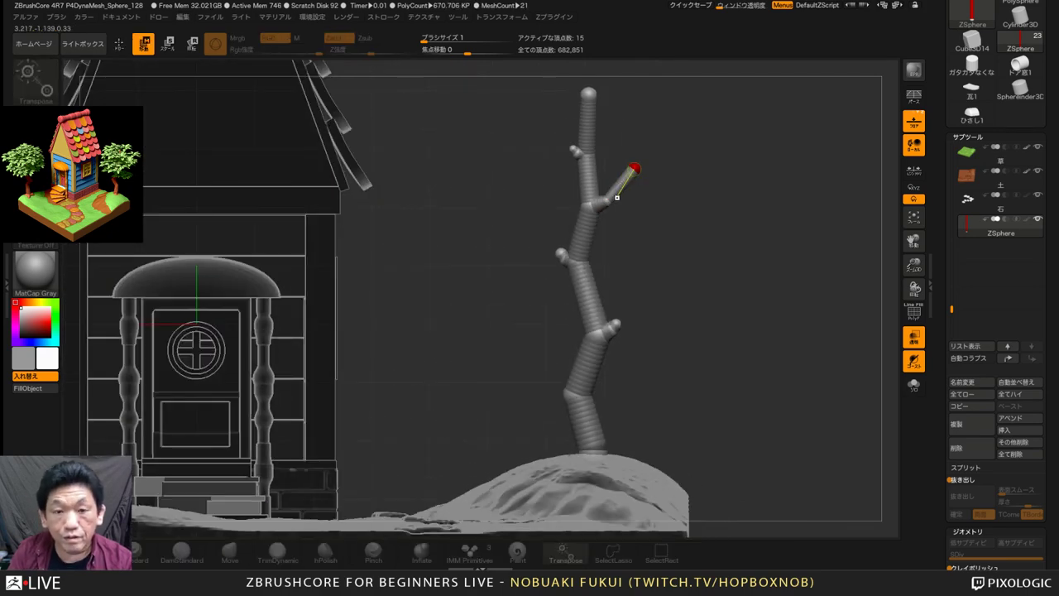
Thin the new branch's tip and pull the other three buds up and outward into tapered branches
{"action": "key", "text": "e"}
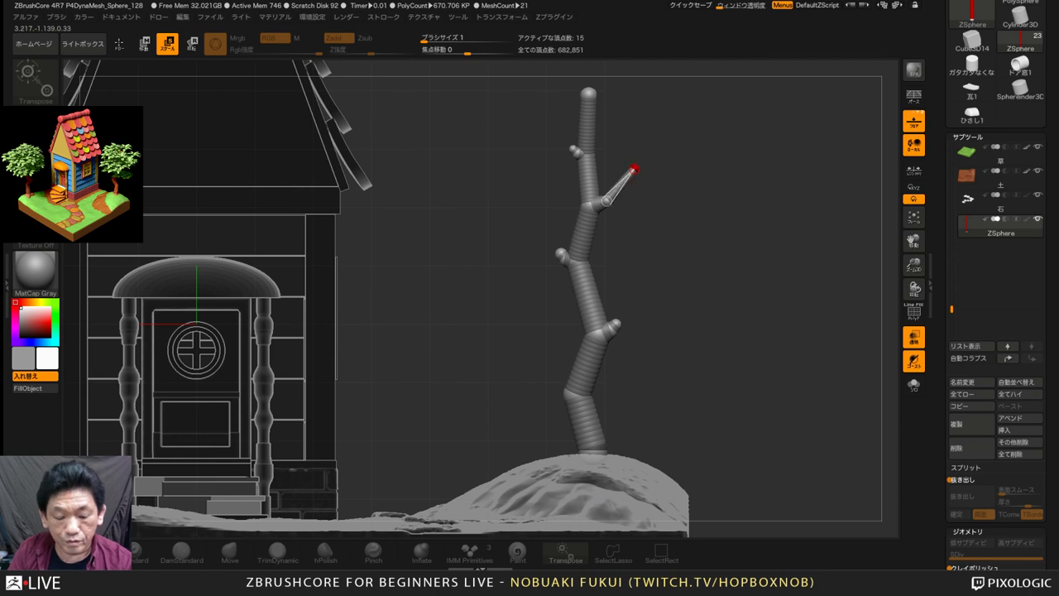
{"action": "key", "text": "w"}
{"action": "left_click_drag", "start_coordinate": [636, 291], "coordinate": [639, 265]}
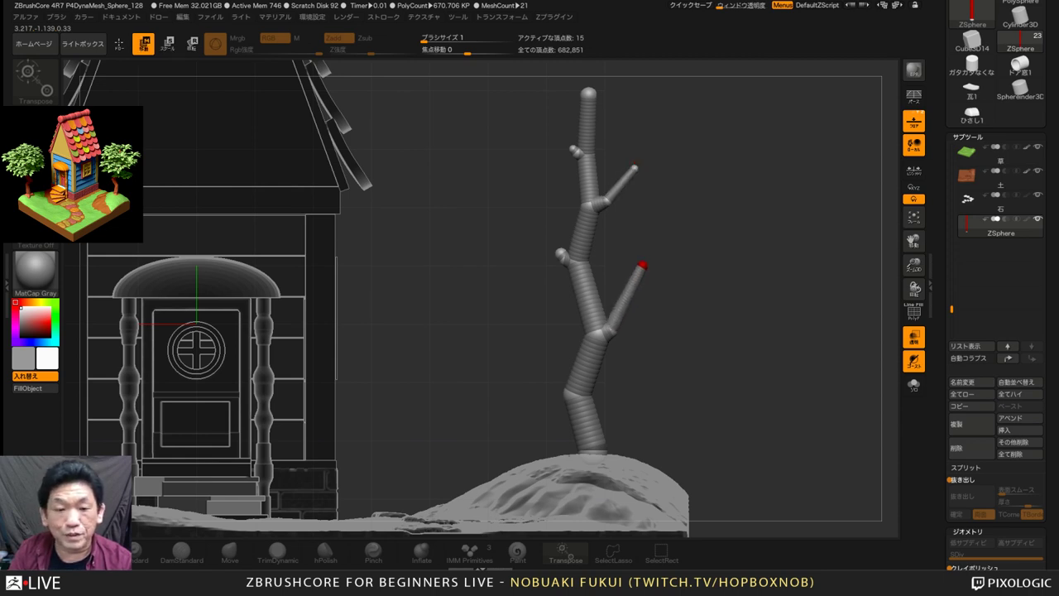
{"action": "left_click_drag", "start_coordinate": [562, 253], "coordinate": [541, 211]}
{"action": "key", "text": "e"}
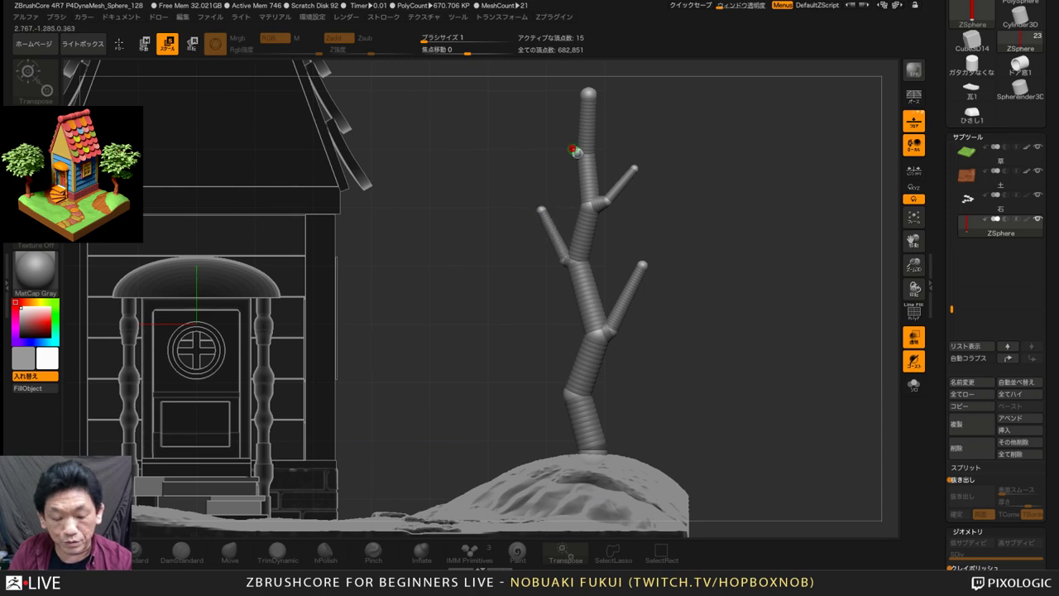
{"action": "key", "text": "w"}
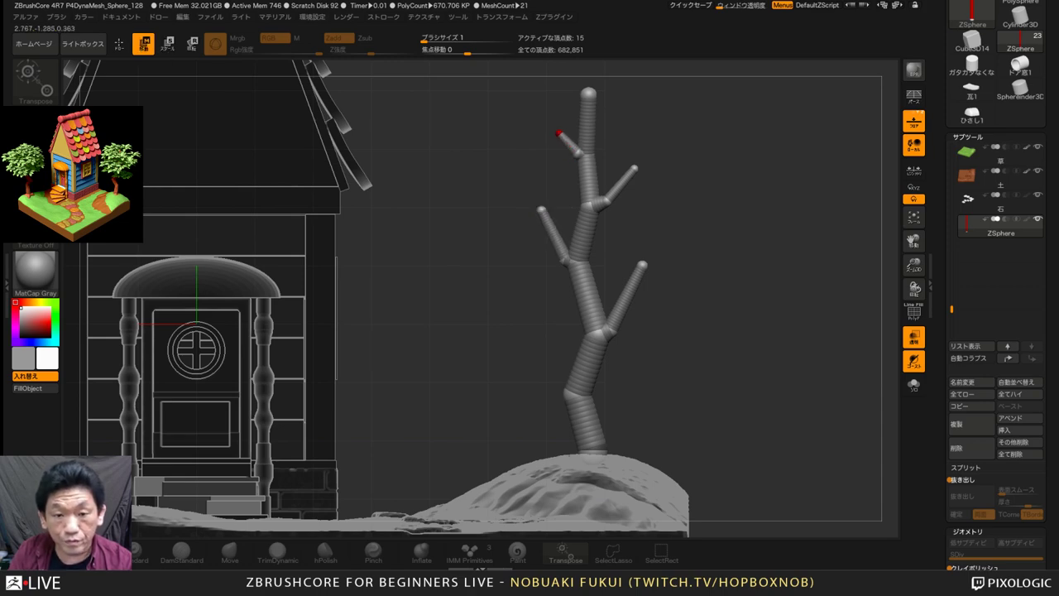
{"action": "left_click_drag", "start_coordinate": [559, 132], "coordinate": [552, 121]}
Spread the branches forward and backward in the side view so they point in different directions
{"action": "left_click_drag", "start_coordinate": [513, 157], "coordinate": [306, 161]}
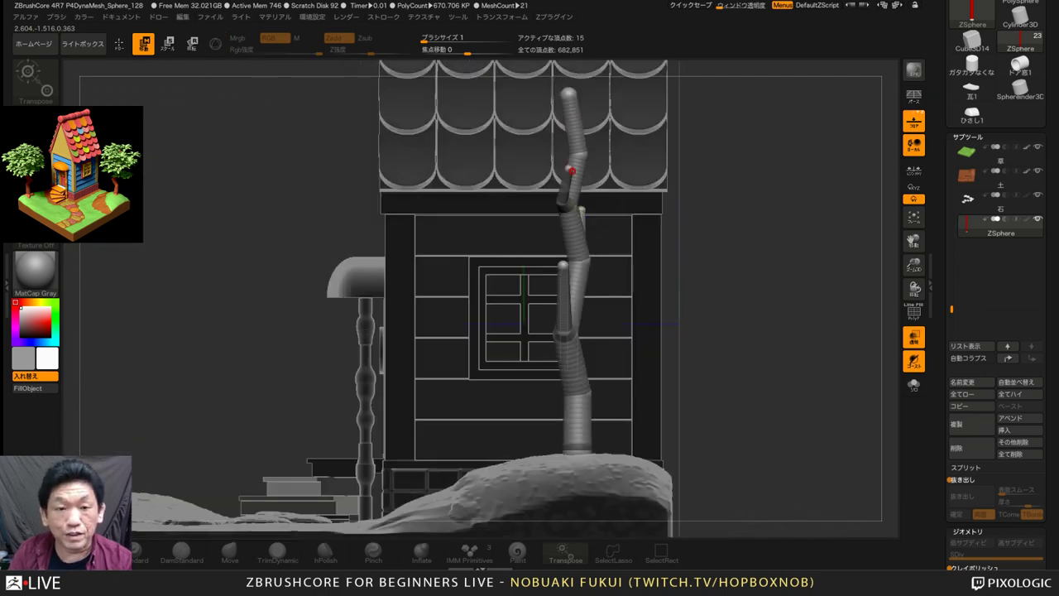
{"action": "left_click_drag", "start_coordinate": [570, 167], "coordinate": [524, 165]}
{"action": "left_click_drag", "start_coordinate": [559, 264], "coordinate": [524, 261]}
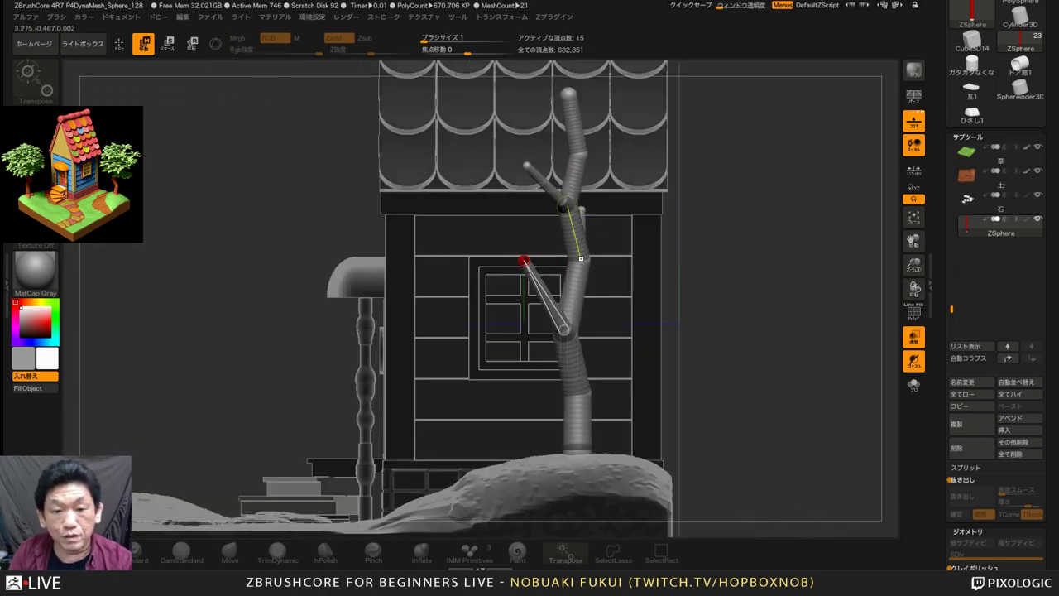
{"action": "left_click_drag", "start_coordinate": [568, 206], "coordinate": [593, 213]}
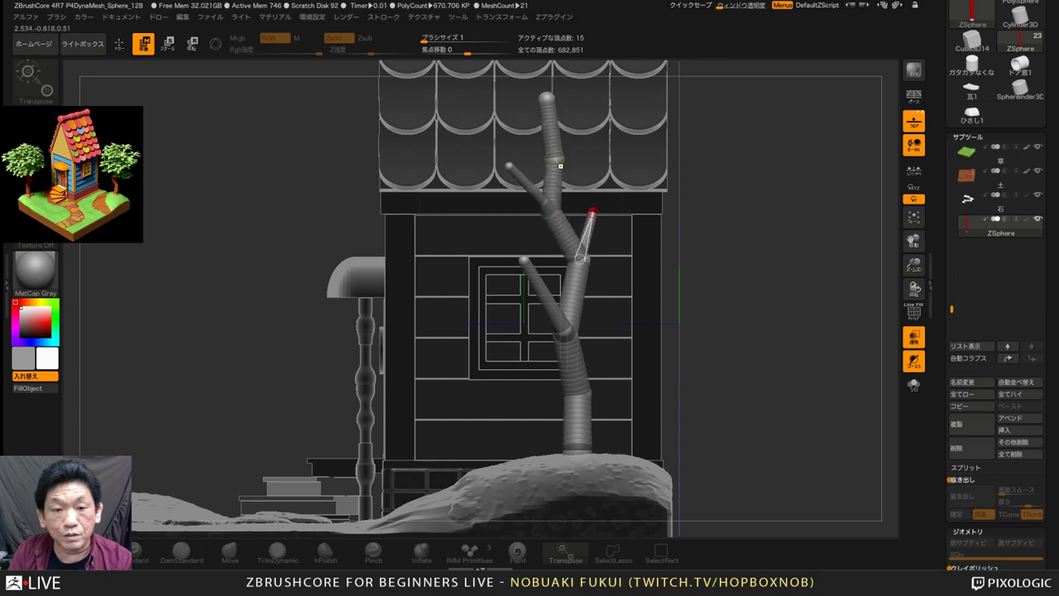
Bend the upper trunk by moving its tip and uppermost joint sideways, and nudge the joint of the lowest branch
{"action": "left_click_drag", "start_coordinate": [547, 97], "coordinate": [562, 97]}
{"action": "left_click_drag", "start_coordinate": [556, 160], "coordinate": [581, 164]}
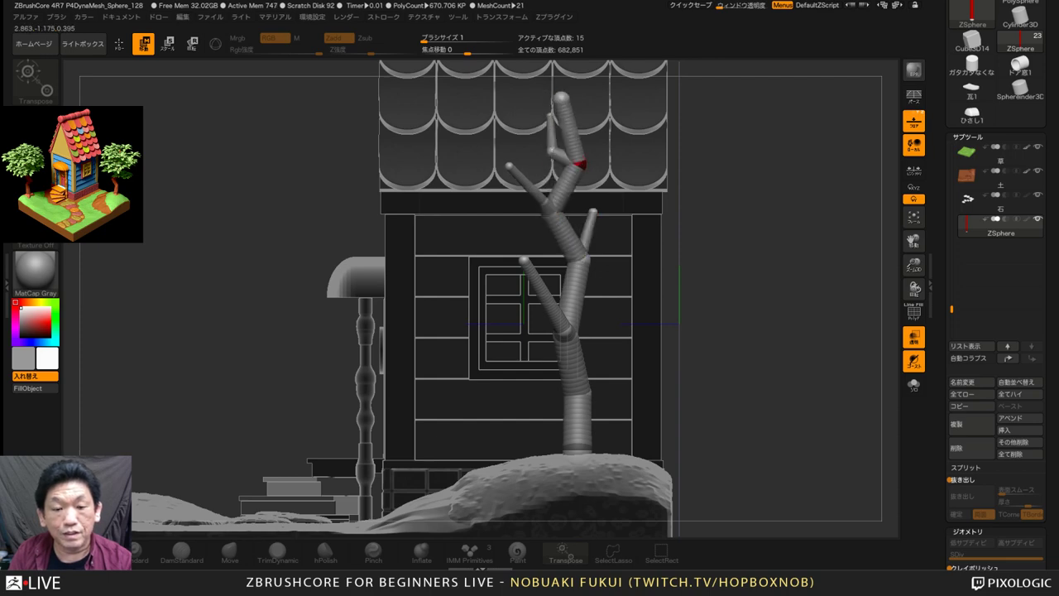
{"action": "left_click_drag", "start_coordinate": [744, 248], "coordinate": [620, 254]}
{"action": "left_click_drag", "start_coordinate": [542, 338], "coordinate": [536, 336]}
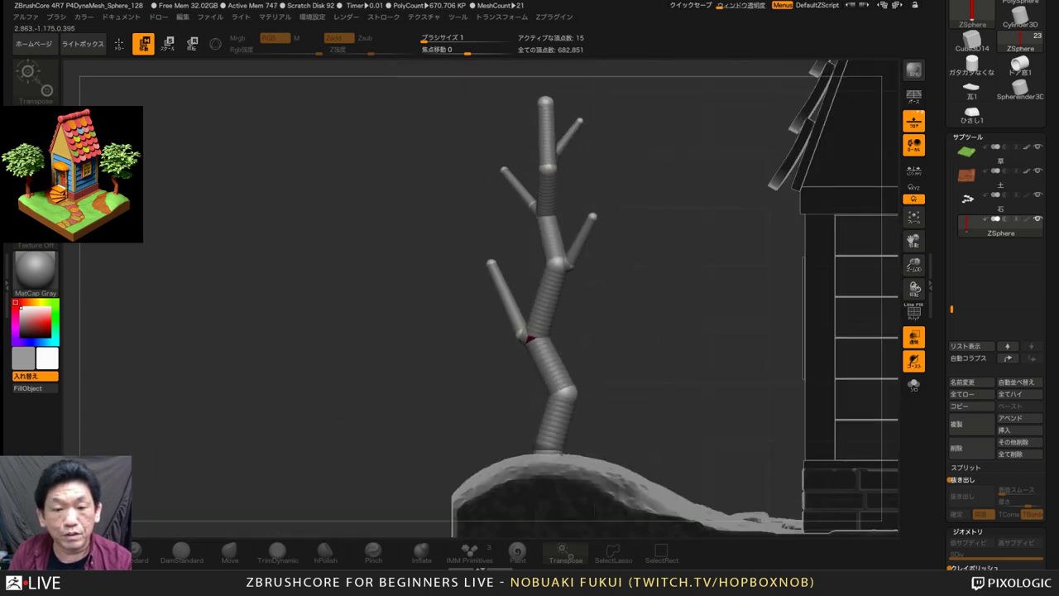
{"action": "mouse_move", "coordinate": [662, 273]}
{"action": "left_mouse_down"}
{"action": "mouse_move", "coordinate": [828, 280]}
{"action": "mouse_move", "coordinate": [753, 278]}
{"action": "mouse_move", "coordinate": [795, 286]}
{"action": "mouse_move", "coordinate": [744, 224]}
{"action": "mouse_move", "coordinate": [744, 322]}
{"action": "left_mouse_up"}
Add small root ZSpheres around the trunk's base and undo the last additions
{"action": "key", "text": "q"}
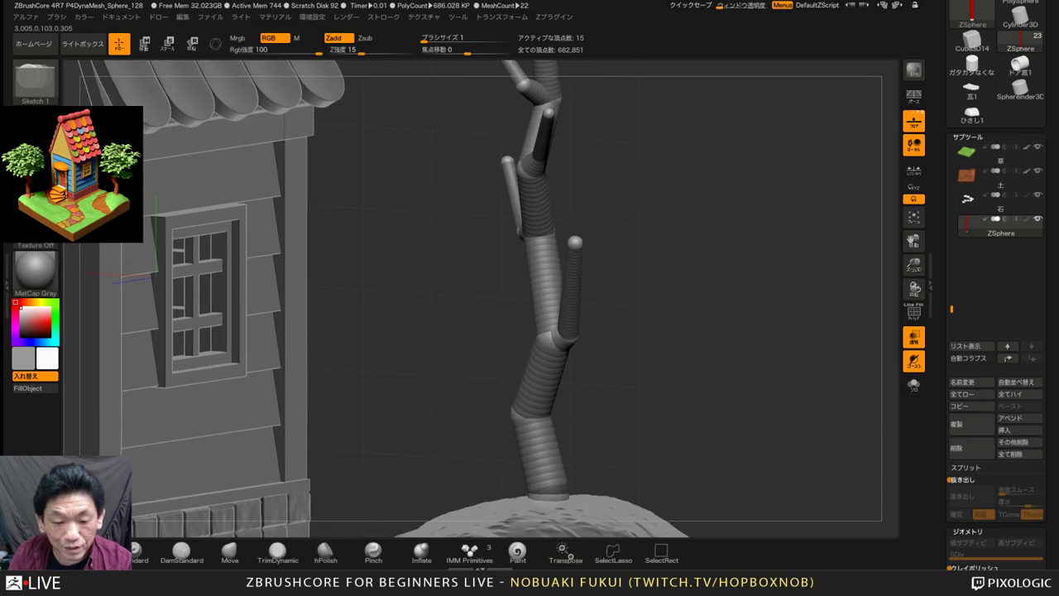
{"action": "left_click_drag", "start_coordinate": [562, 489], "coordinate": [566, 495]}
{"action": "left_click_drag", "start_coordinate": [646, 447], "coordinate": [744, 447]}
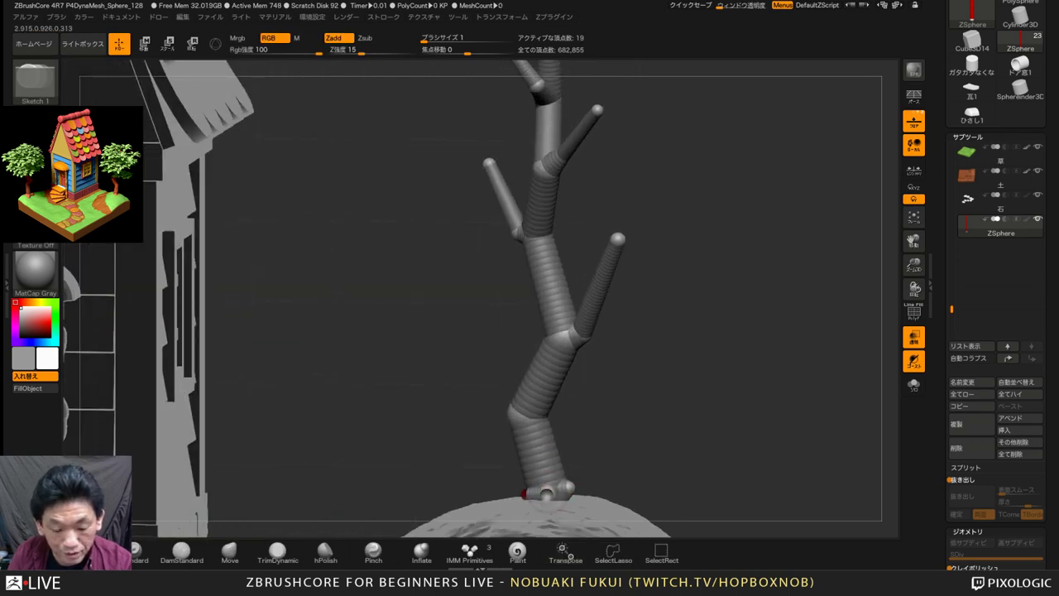
{"action": "key", "text": "ctrl+z"}
{"action": "key", "text": "ctrl+z"}
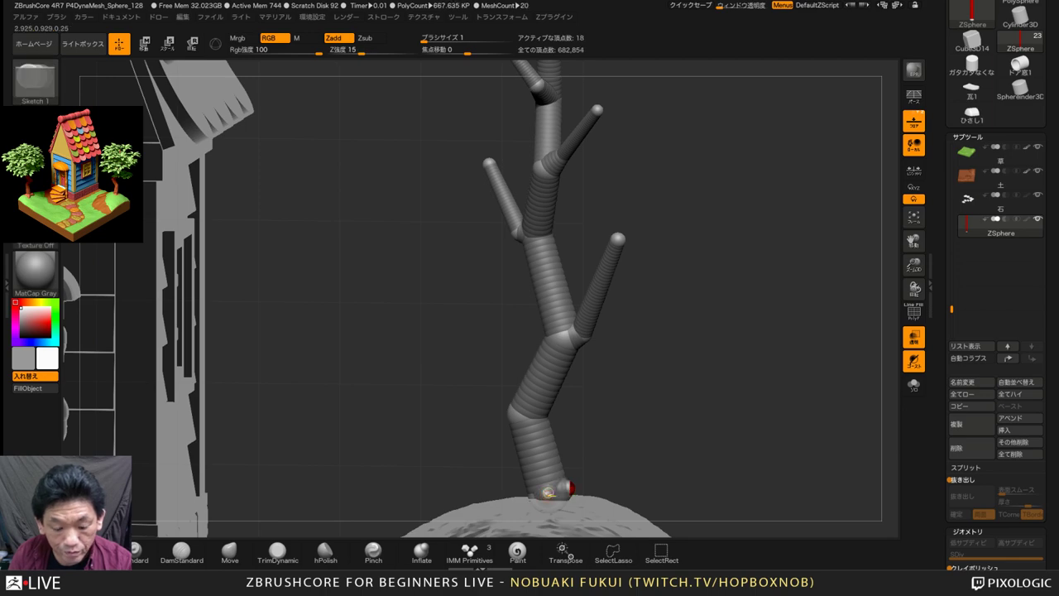
Adjust the root ZSpheres from the side, undo the last change, and add another root at the base
{"action": "key", "text": "w"}
{"action": "left_click_drag", "start_coordinate": [761, 398], "coordinate": [645, 397]}
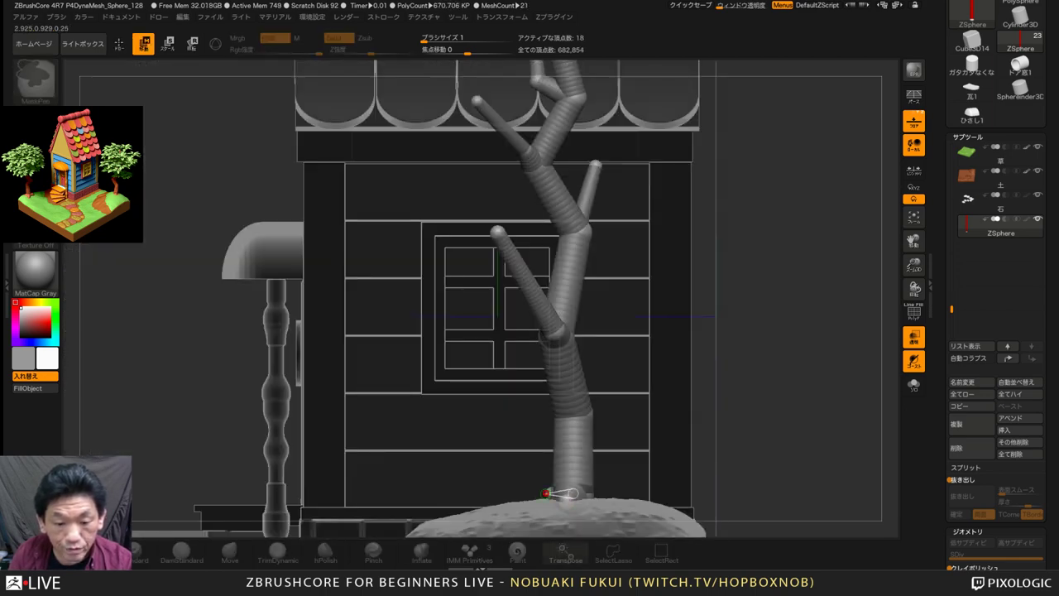
{"action": "left_click_drag", "start_coordinate": [566, 498], "coordinate": [567, 488]}
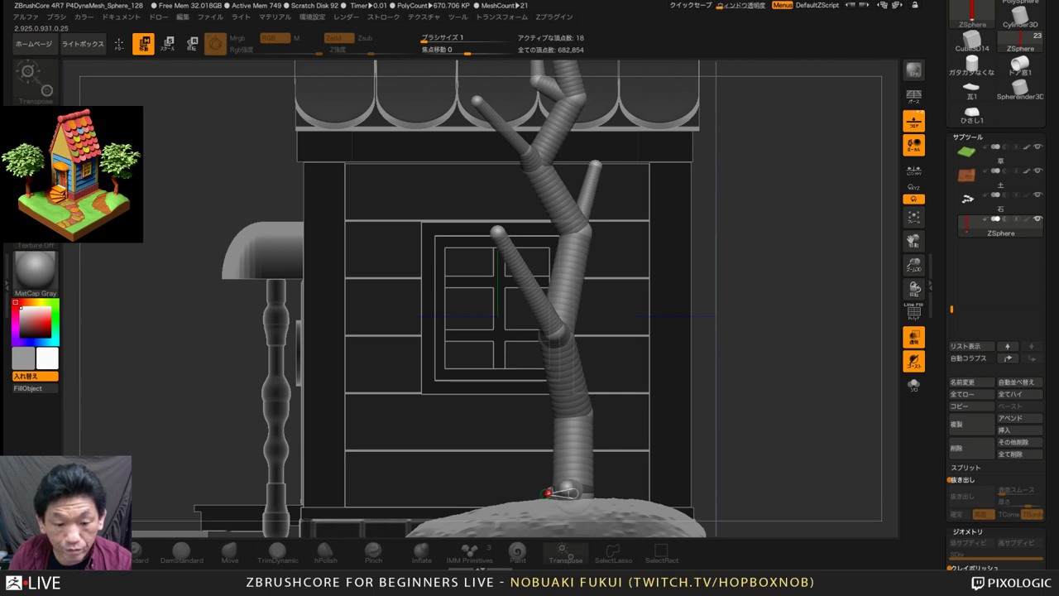
{"action": "key", "text": "ctrl+z"}
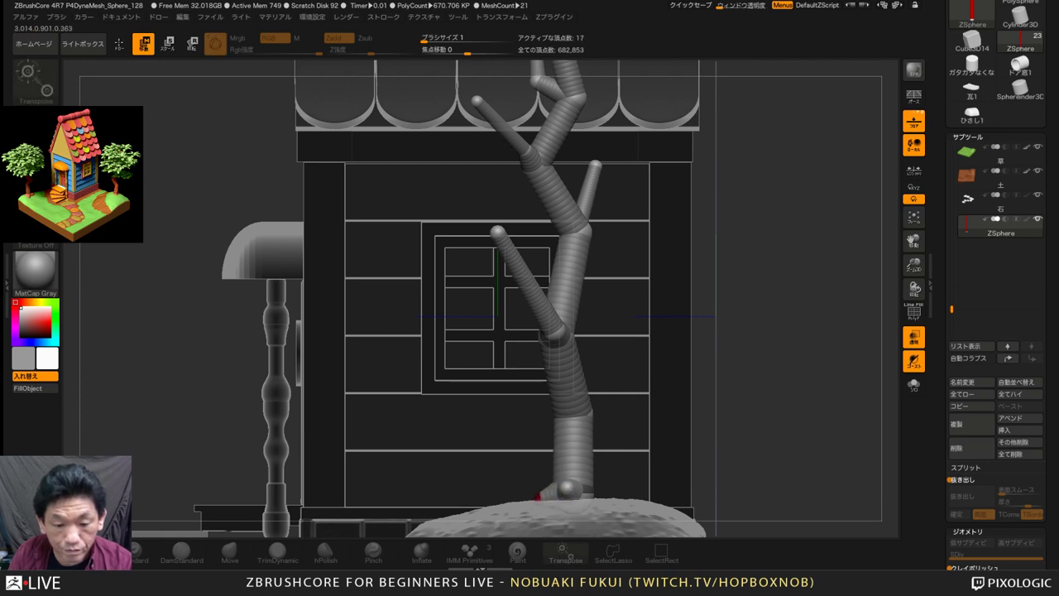
{"action": "left_click_drag", "start_coordinate": [794, 389], "coordinate": [703, 381]}
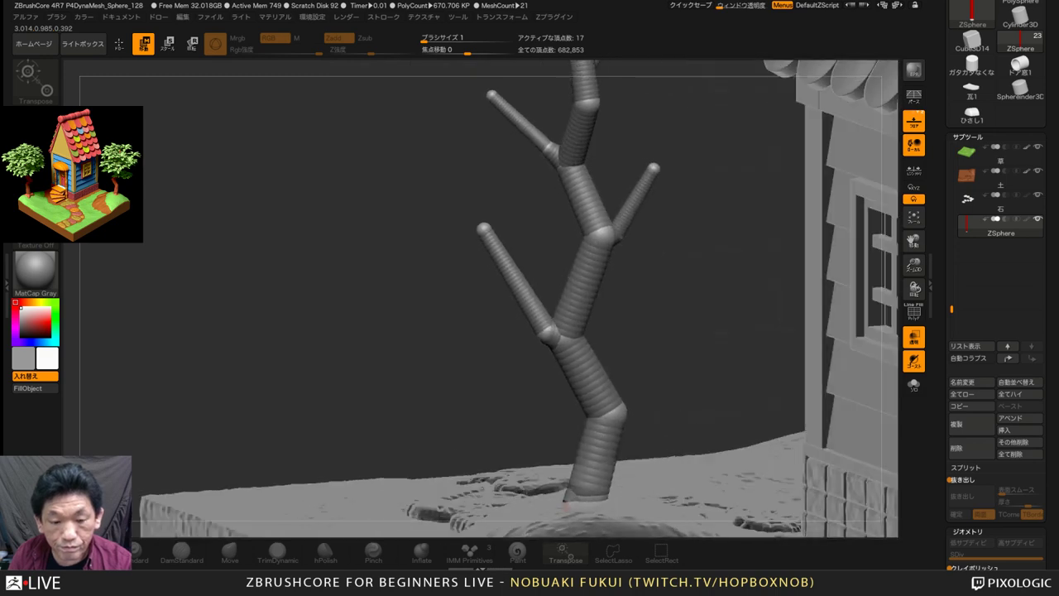
{"action": "key", "text": "q"}
{"action": "left_click_drag", "start_coordinate": [594, 500], "coordinate": [599, 499]}
{"action": "key", "text": "w"}
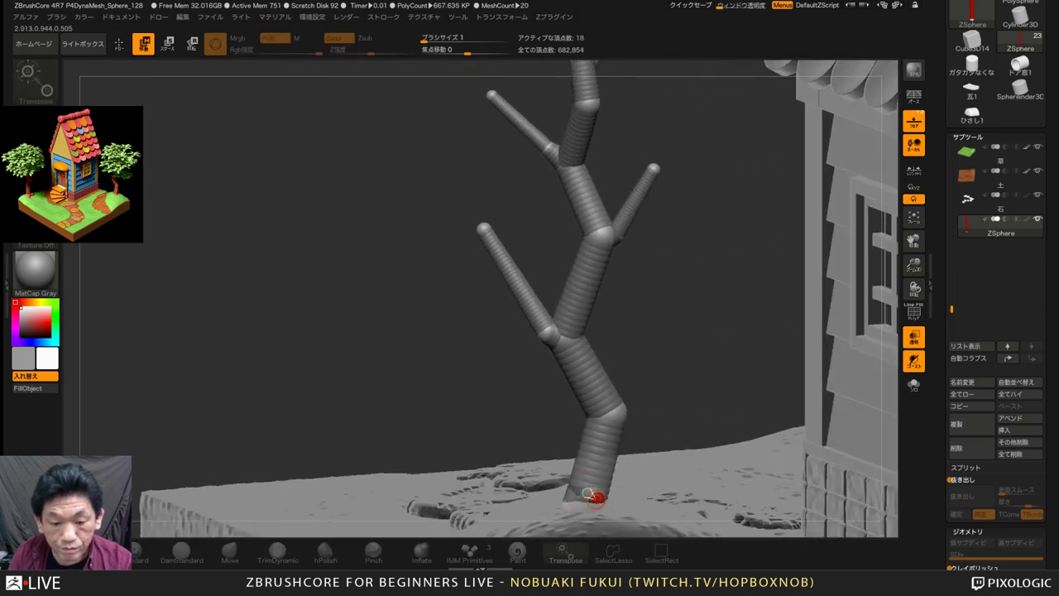
Turn the ZSphere tree into a smooth skinned mesh for sculpting
{"action": "left_click_drag", "start_coordinate": [728, 381], "coordinate": [461, 207]}
{"action": "left_click_drag", "start_coordinate": [728, 331], "coordinate": [694, 352]}
{"action": "key", "text": "a"}
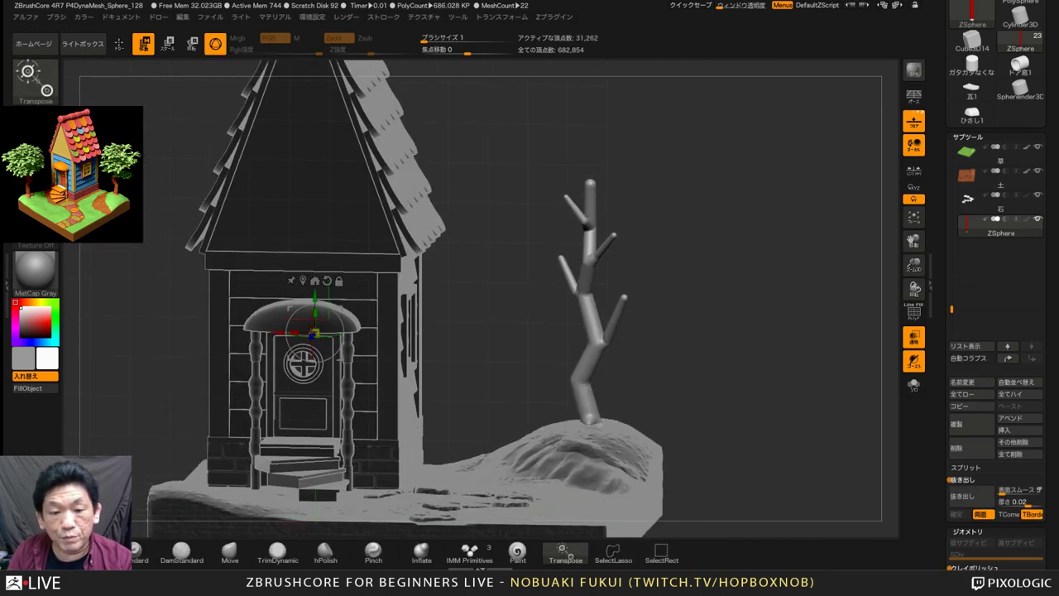
{"action": "left_click_drag", "start_coordinate": [745, 248], "coordinate": [644, 308], "text": "alt"}
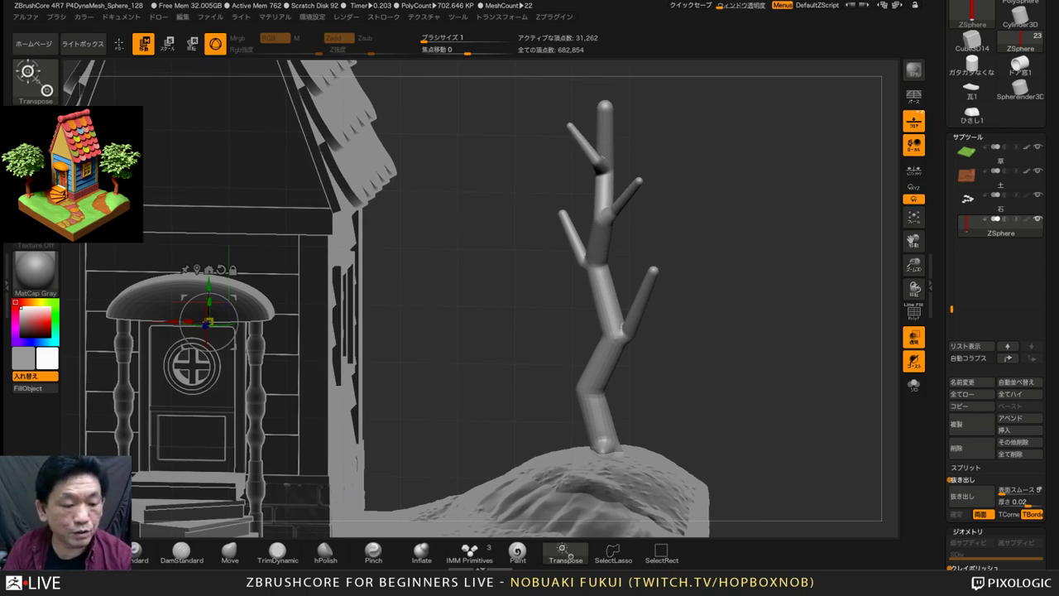
Build up bark ridges along the middle trunk segment with the ClayBuildup brush at size 31
{"action": "key", "text": "q"}
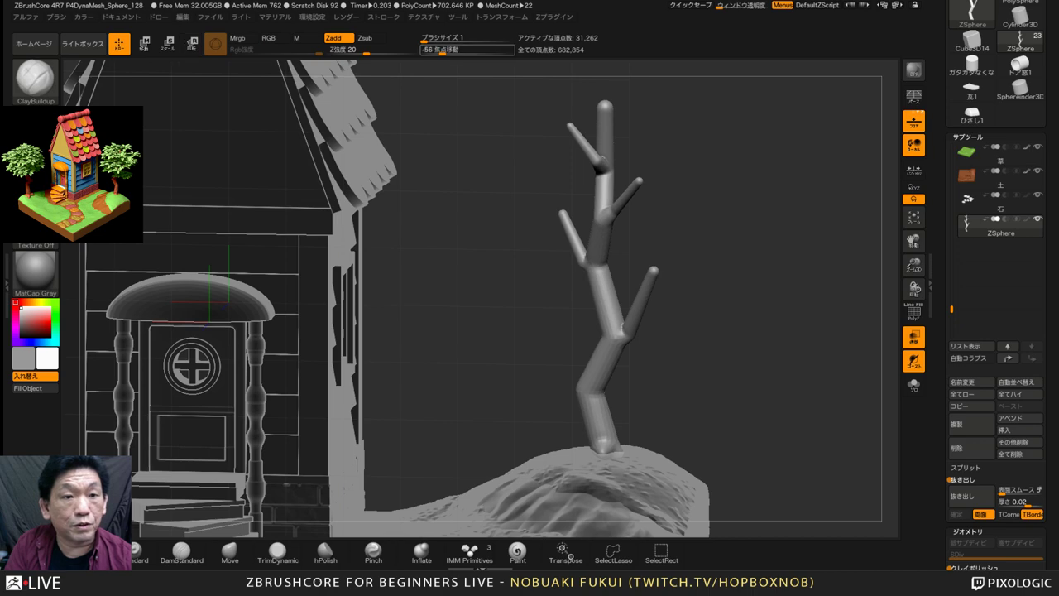
{"action": "left_click_drag", "start_coordinate": [425, 39], "coordinate": [434, 41]}
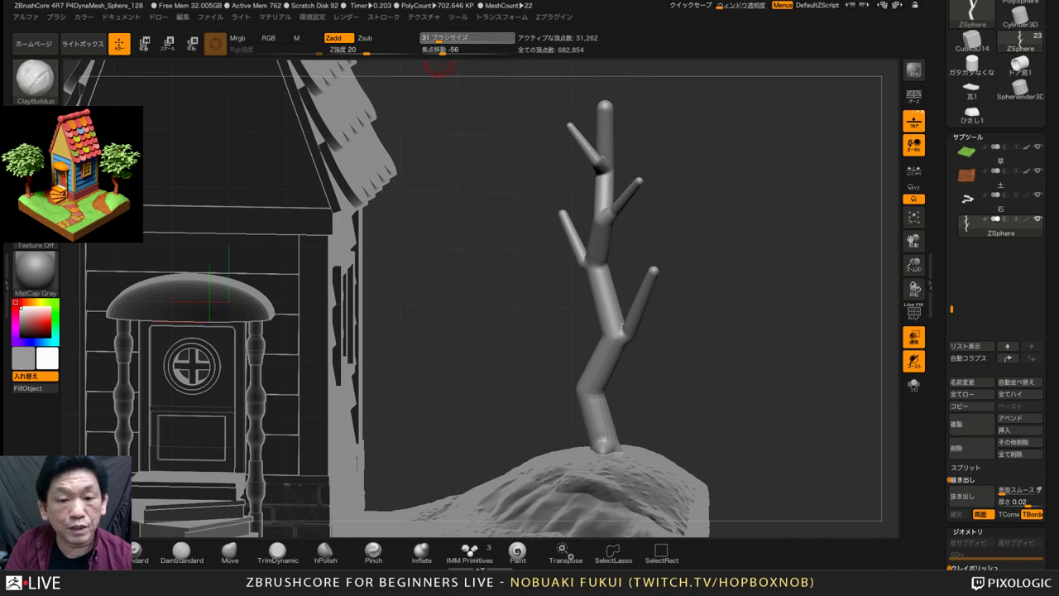
{"action": "key", "text": "Return"}
{"action": "mouse_move", "coordinate": [749, 331]}
{"action": "left_mouse_down", "text": "alt"}
{"action": "mouse_move", "coordinate": [749, 369]}
{"action": "mouse_move", "coordinate": [773, 374]}
{"action": "left_mouse_up", "text": "alt"}
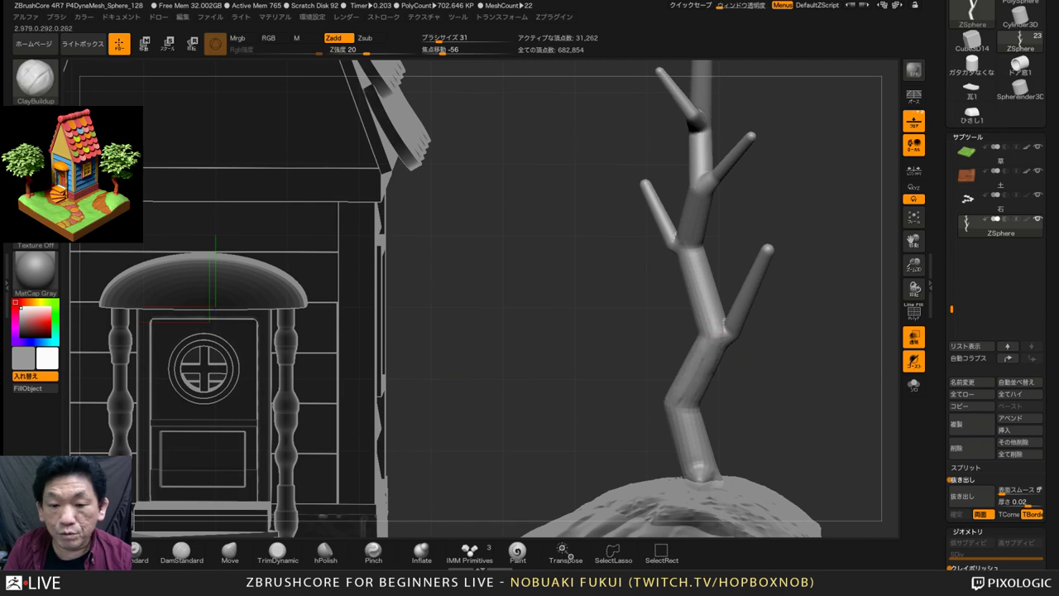
{"action": "left_click_drag", "start_coordinate": [699, 253], "coordinate": [718, 331]}
{"action": "mouse_move", "coordinate": [692, 251]}
{"action": "left_mouse_down"}
{"action": "mouse_move", "coordinate": [703, 324]}
{"action": "mouse_move", "coordinate": [720, 336]}
{"action": "left_mouse_up"}
{"action": "left_click_drag", "start_coordinate": [737, 241], "coordinate": [704, 243]}
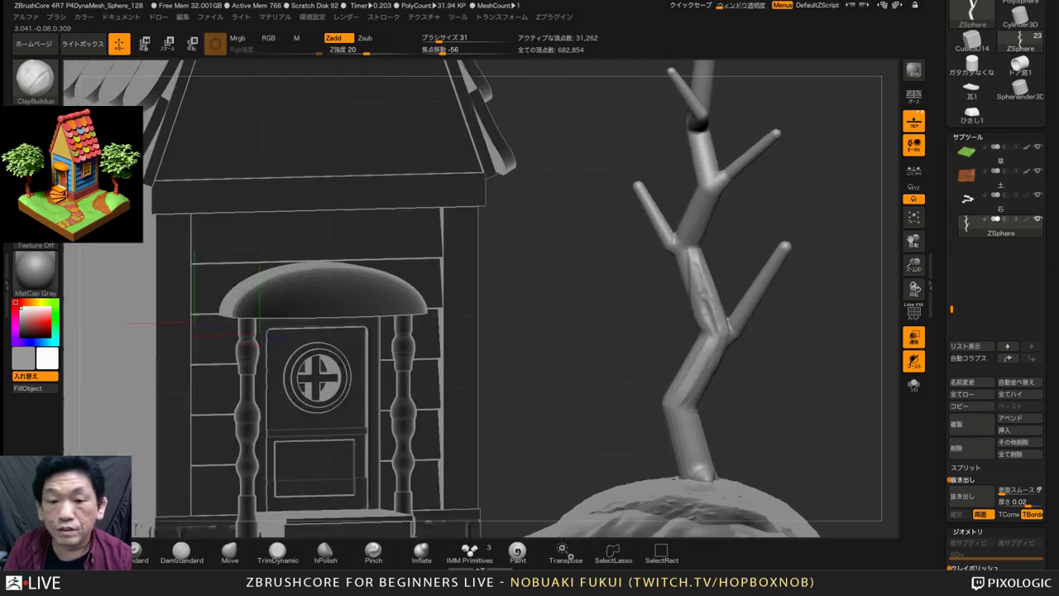
Add ClayBuildup bark strokes around the upper, middle and lower trunk from several sides
{"action": "mouse_move", "coordinate": [698, 124]}
{"action": "left_mouse_down"}
{"action": "mouse_move", "coordinate": [709, 217]}
{"action": "mouse_move", "coordinate": [714, 190]}
{"action": "mouse_move", "coordinate": [732, 203]}
{"action": "mouse_move", "coordinate": [715, 203]}
{"action": "left_mouse_up"}
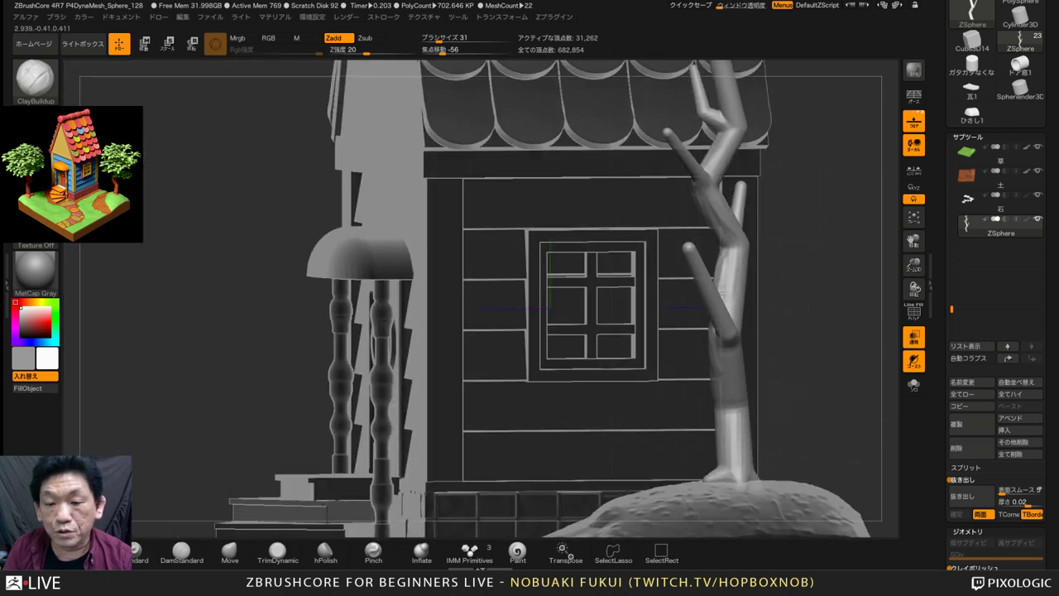
{"action": "right_click_drag", "start_coordinate": [808, 340], "coordinate": [728, 319]}
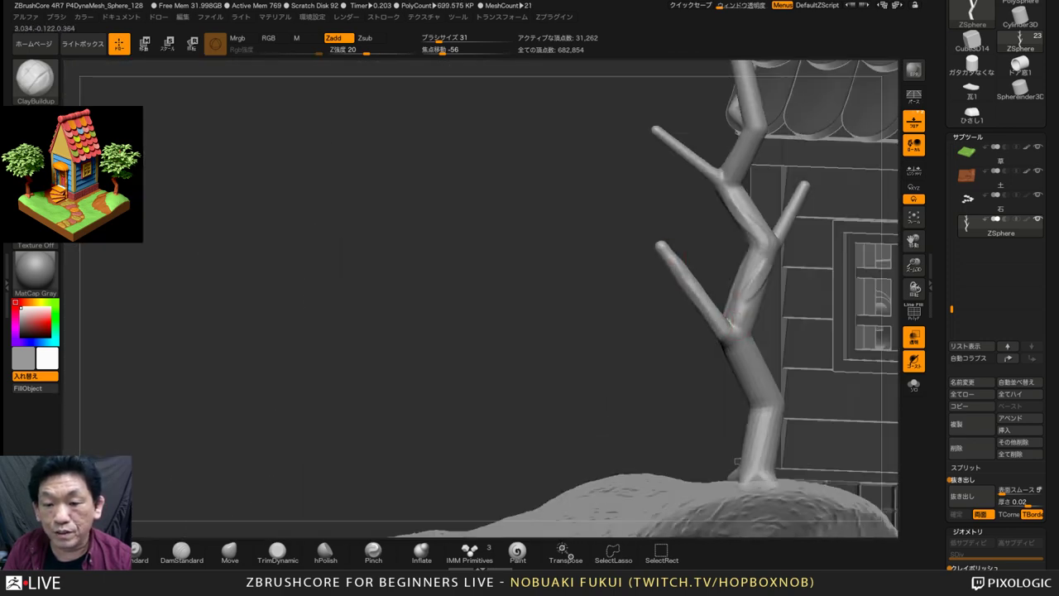
{"action": "mouse_move", "coordinate": [763, 248]}
{"action": "left_mouse_down"}
{"action": "mouse_move", "coordinate": [741, 328]}
{"action": "mouse_move", "coordinate": [766, 391]}
{"action": "left_mouse_up"}
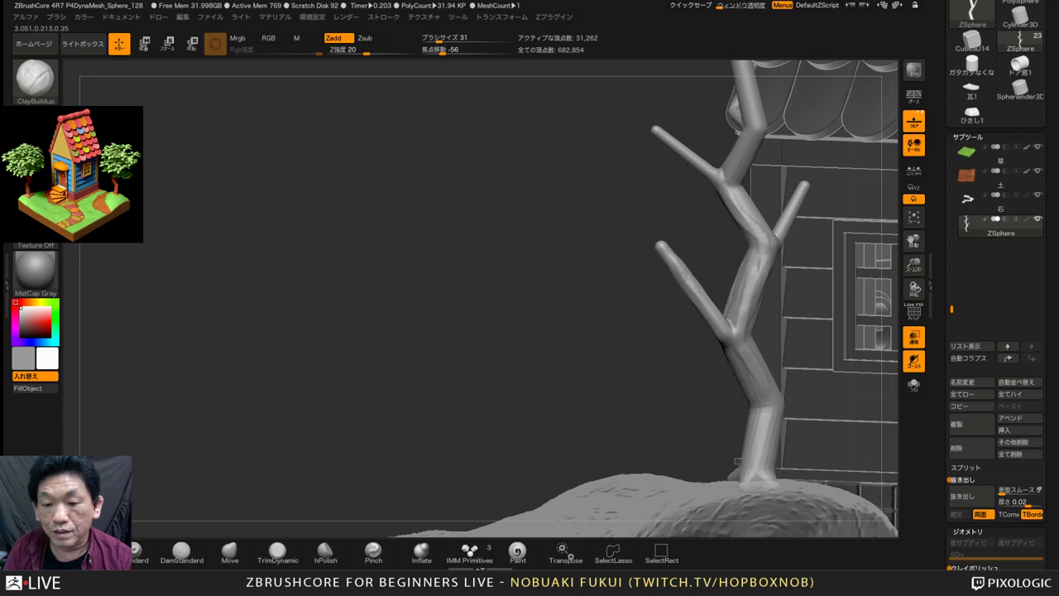
{"action": "left_click_drag", "start_coordinate": [737, 461], "coordinate": [873, 434]}
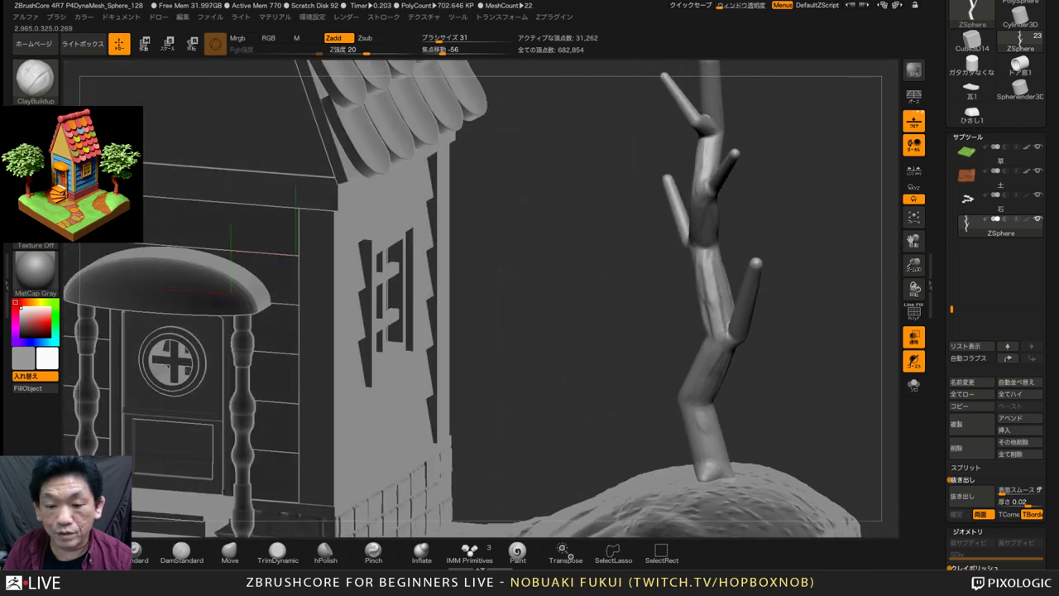
{"action": "left_click_drag", "start_coordinate": [654, 431], "coordinate": [694, 441]}
{"action": "left_click_drag", "start_coordinate": [698, 391], "coordinate": [710, 373]}
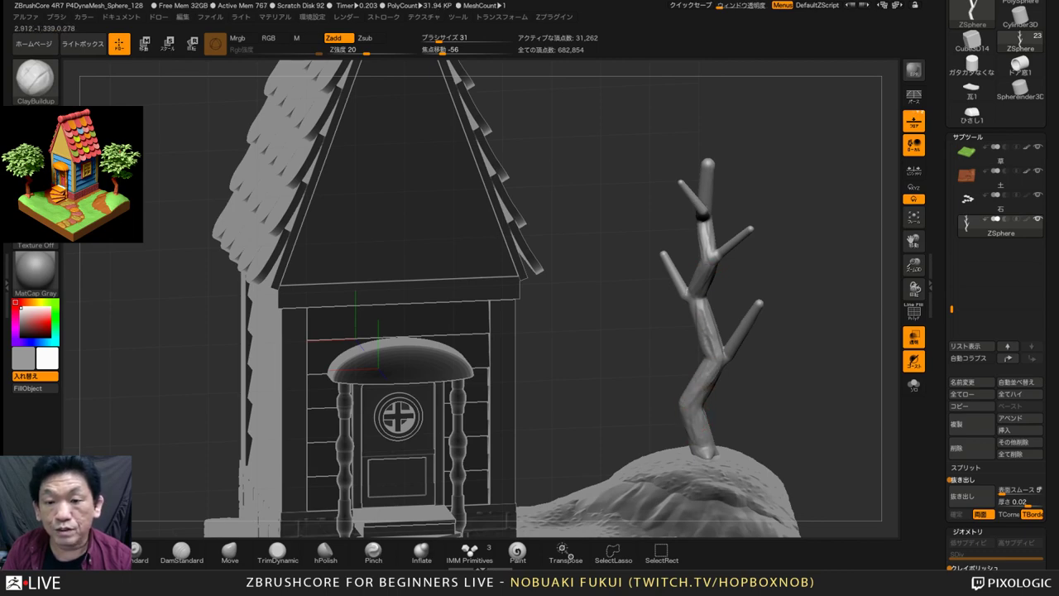
Build up bark ridges on the upper trunk segments facing away from the house, including around the branch joints
{"action": "left_click_drag", "start_coordinate": [629, 364], "coordinate": [597, 412]}
{"action": "right_click_drag", "start_coordinate": [718, 369], "coordinate": [691, 302]}
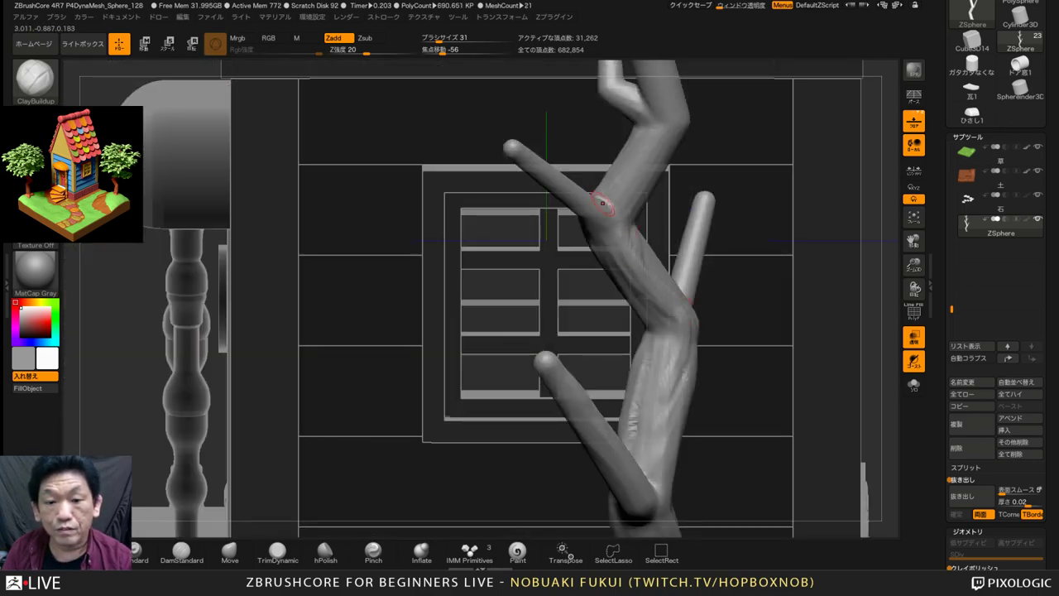
{"action": "left_click_drag", "start_coordinate": [636, 235], "coordinate": [684, 302]}
{"action": "left_click_drag", "start_coordinate": [667, 128], "coordinate": [626, 196]}
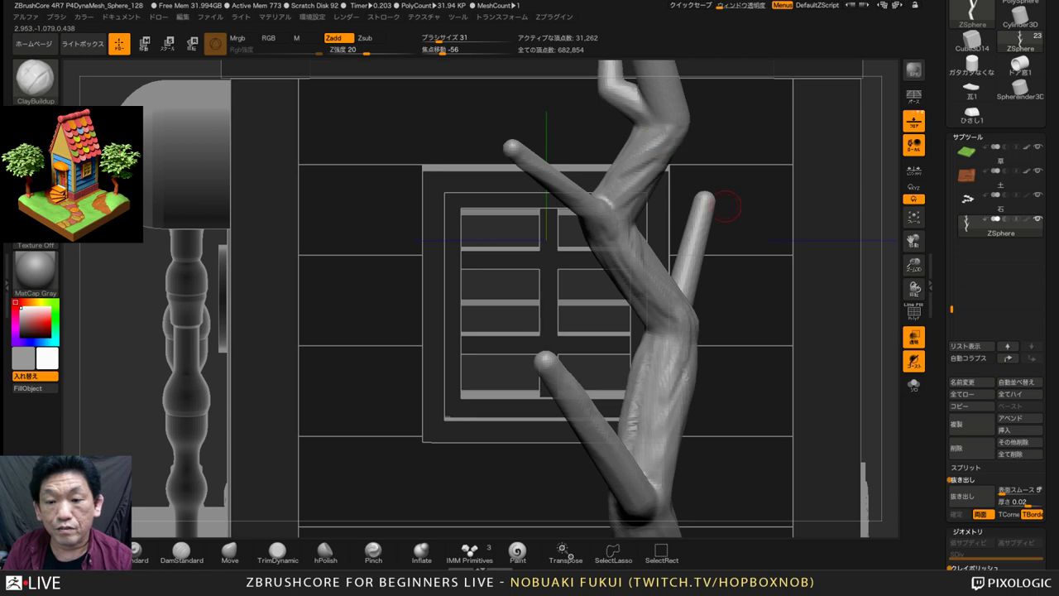
{"action": "left_click_drag", "start_coordinate": [728, 208], "coordinate": [721, 133]}
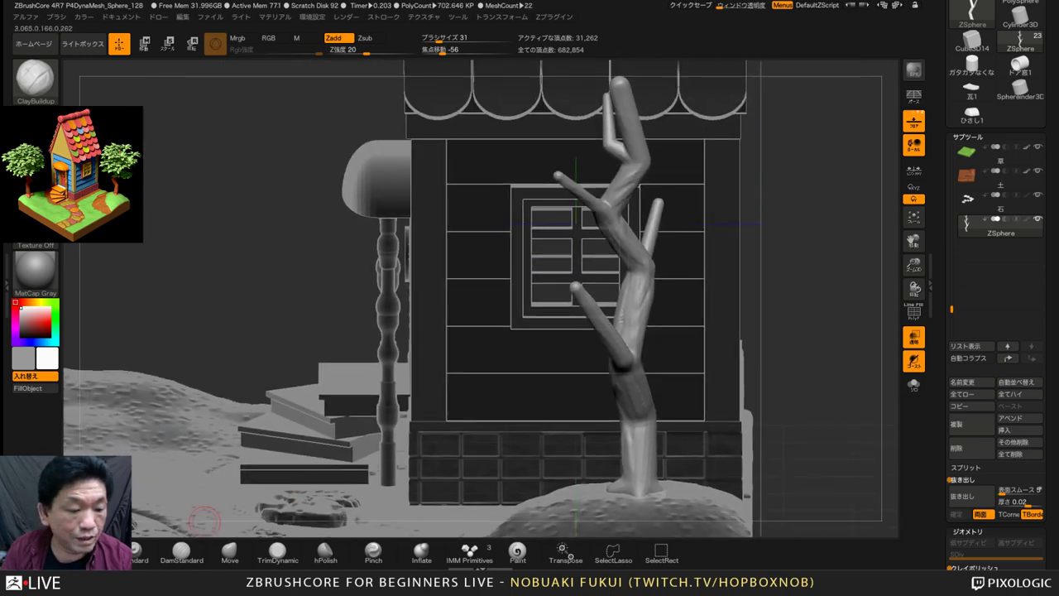
Carve twisting bark grooves into the middle and lower trunk with the DamStandard brush
{"action": "left_click", "coordinate": [181, 552]}
{"action": "left_click_drag", "start_coordinate": [619, 329], "coordinate": [661, 273]}
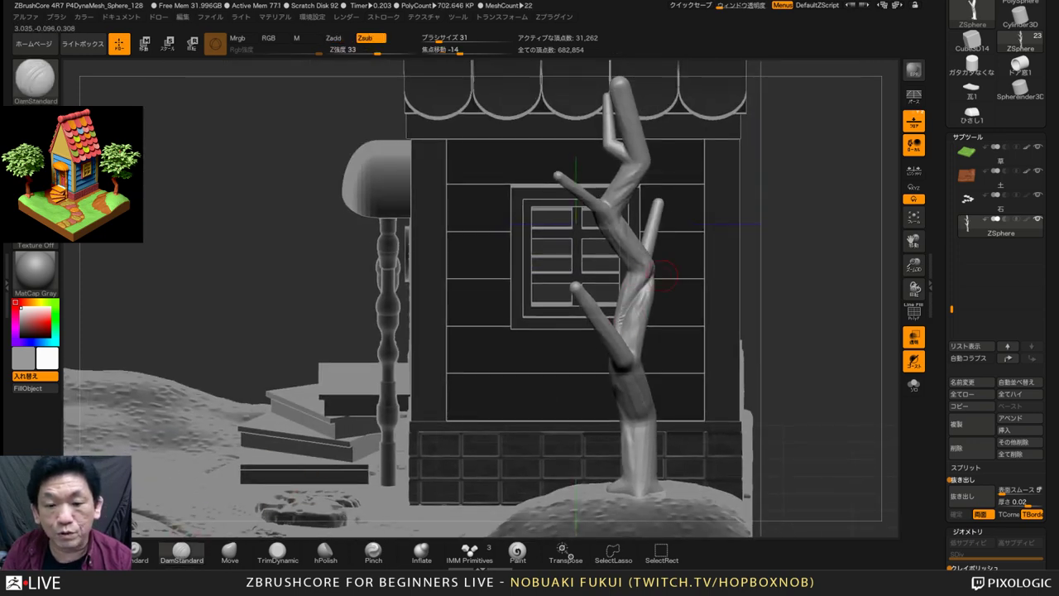
{"action": "left_click_drag", "start_coordinate": [769, 277], "coordinate": [824, 295]}
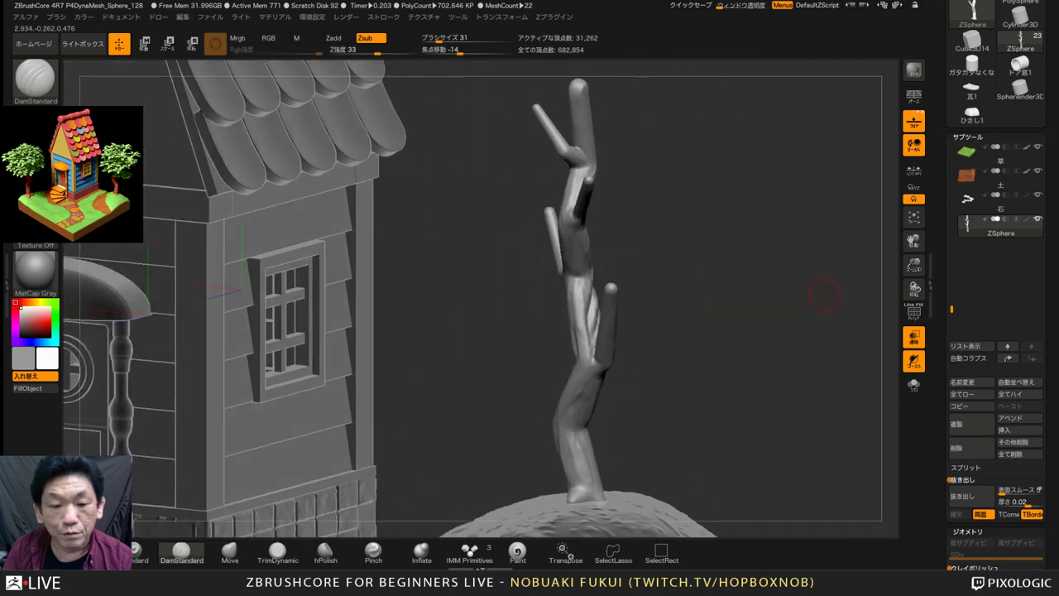
{"action": "right_click_drag", "start_coordinate": [694, 339], "coordinate": [612, 374]}
{"action": "left_click_drag", "start_coordinate": [584, 379], "coordinate": [554, 412]}
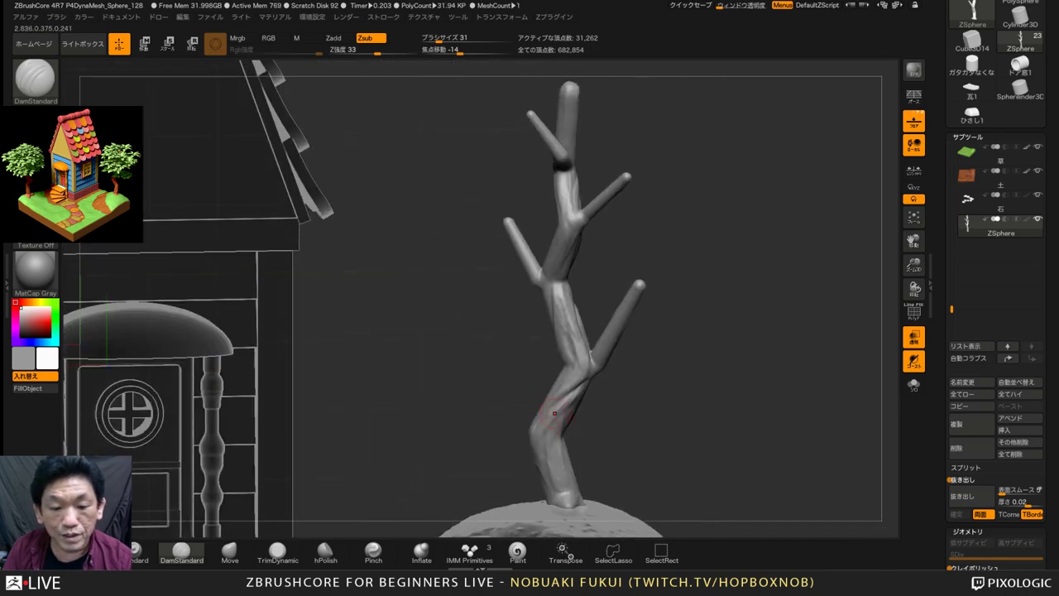
Deepen the bark grooves on the middle trunk and extend them to the trunk's base and the branches
{"action": "left_click_drag", "start_coordinate": [573, 364], "coordinate": [566, 304], "text": "shift"}
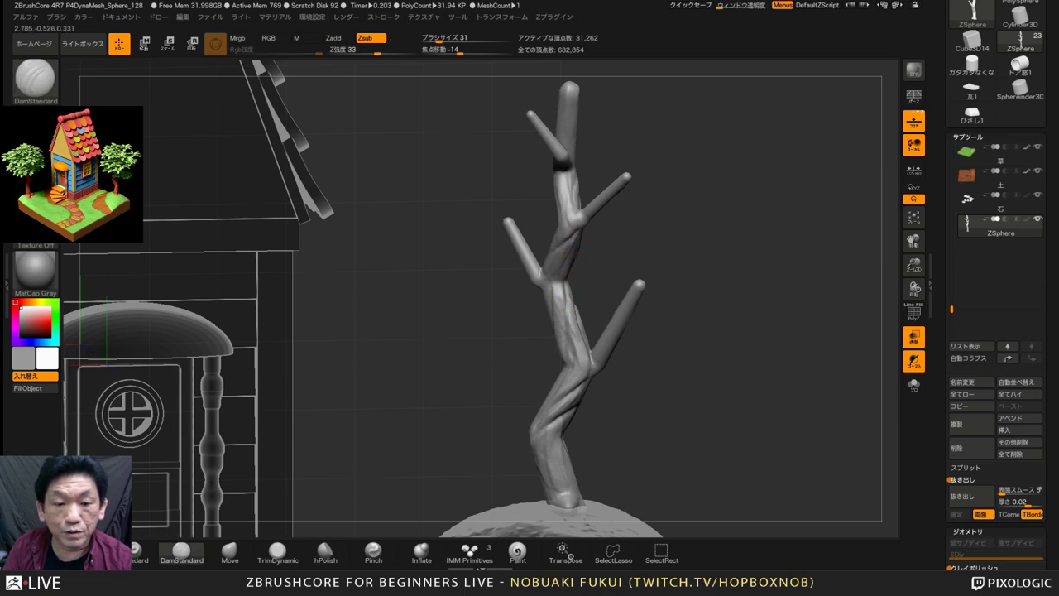
{"action": "left_click_drag", "start_coordinate": [566, 342], "coordinate": [569, 314]}
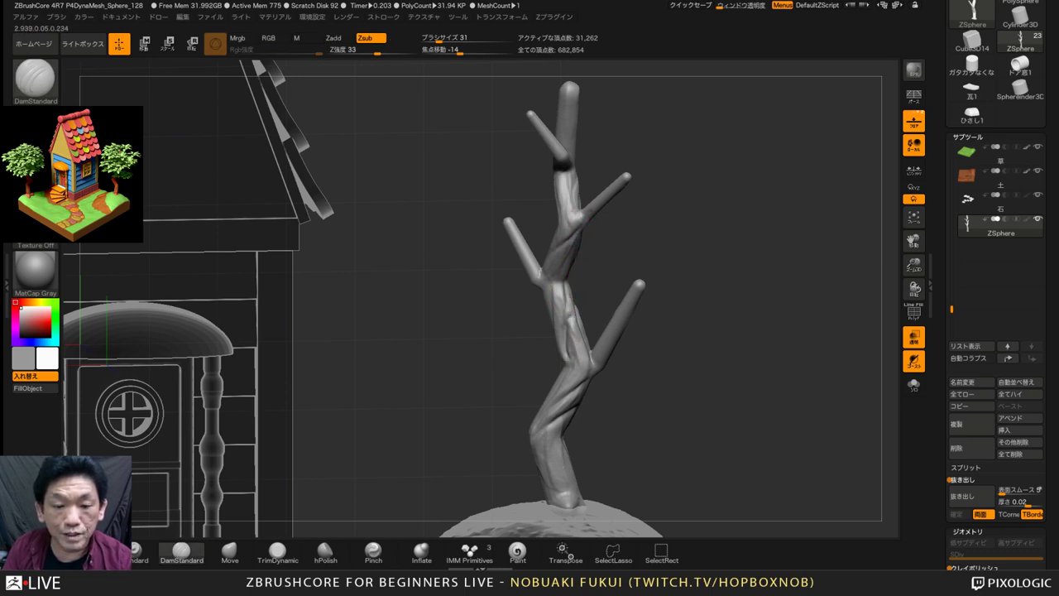
{"action": "left_click_drag", "start_coordinate": [744, 280], "coordinate": [614, 407]}
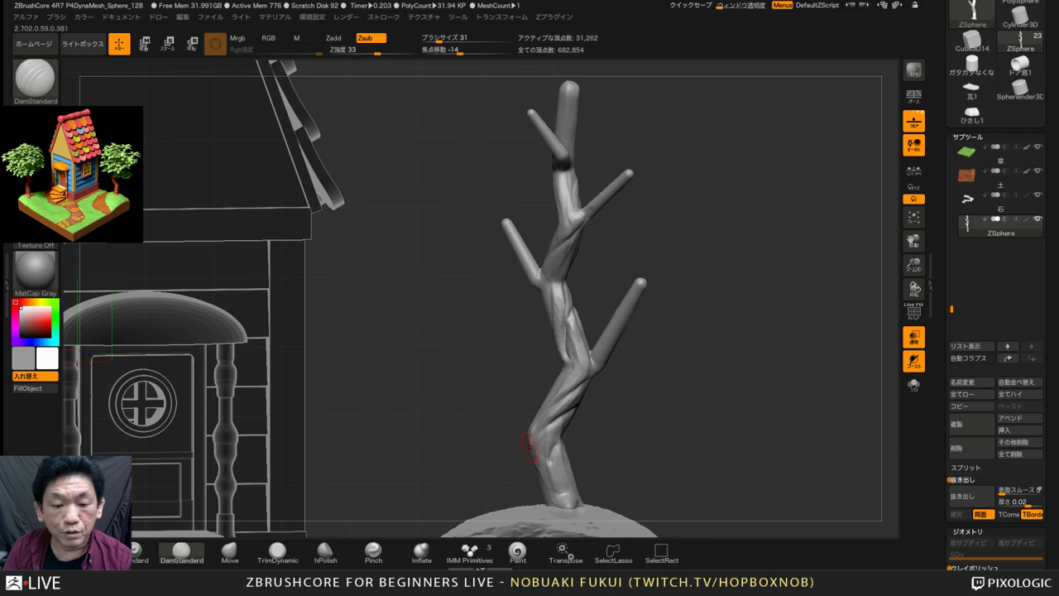
{"action": "left_click_drag", "start_coordinate": [704, 389], "coordinate": [704, 331], "text": "alt"}
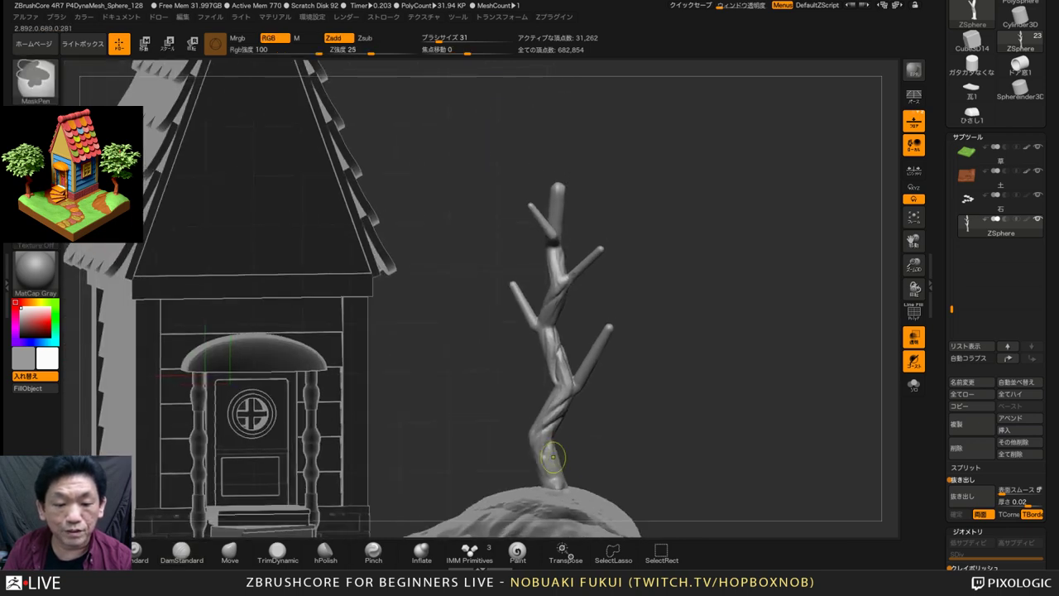
{"action": "left_click_drag", "start_coordinate": [555, 463], "coordinate": [550, 448], "text": "shift"}
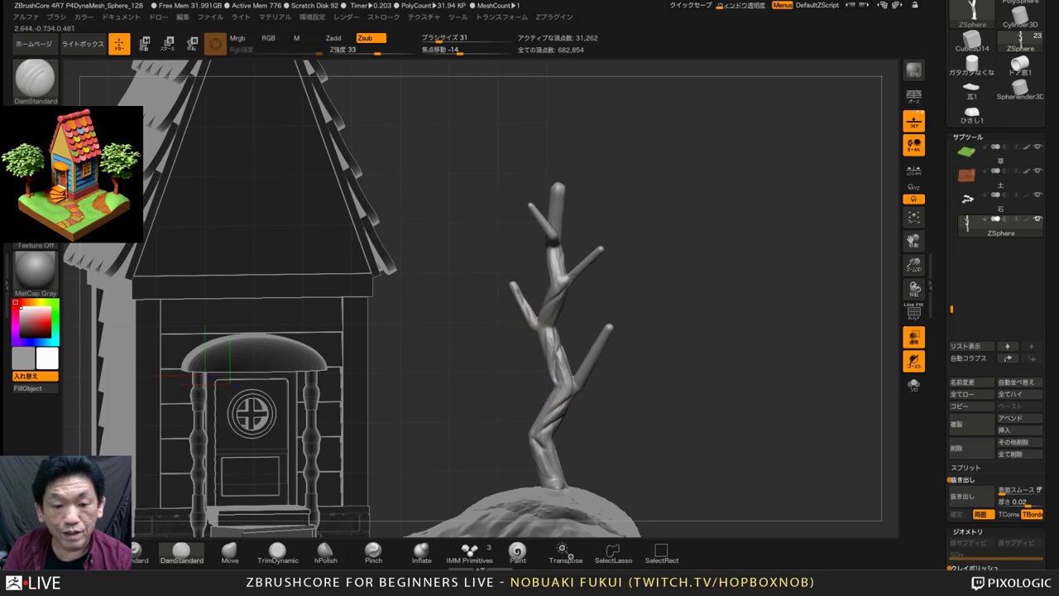
{"action": "mouse_move", "coordinate": [616, 293]}
{"action": "left_mouse_down"}
{"action": "mouse_move", "coordinate": [627, 290]}
{"action": "mouse_move", "coordinate": [629, 256]}
{"action": "mouse_move", "coordinate": [583, 291]}
{"action": "mouse_move", "coordinate": [625, 247]}
{"action": "left_mouse_up"}
Apply Clay Polish to the tree and clear the resulting mask
{"action": "left_click_drag", "start_coordinate": [1050, 496], "coordinate": [1051, 251]}
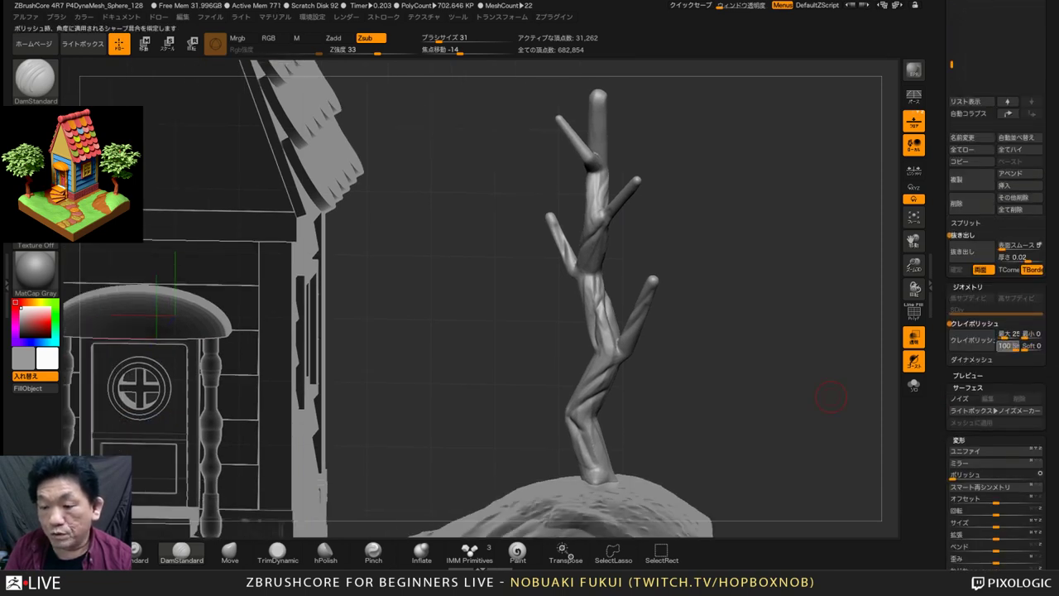
{"action": "left_click", "coordinate": [972, 339]}
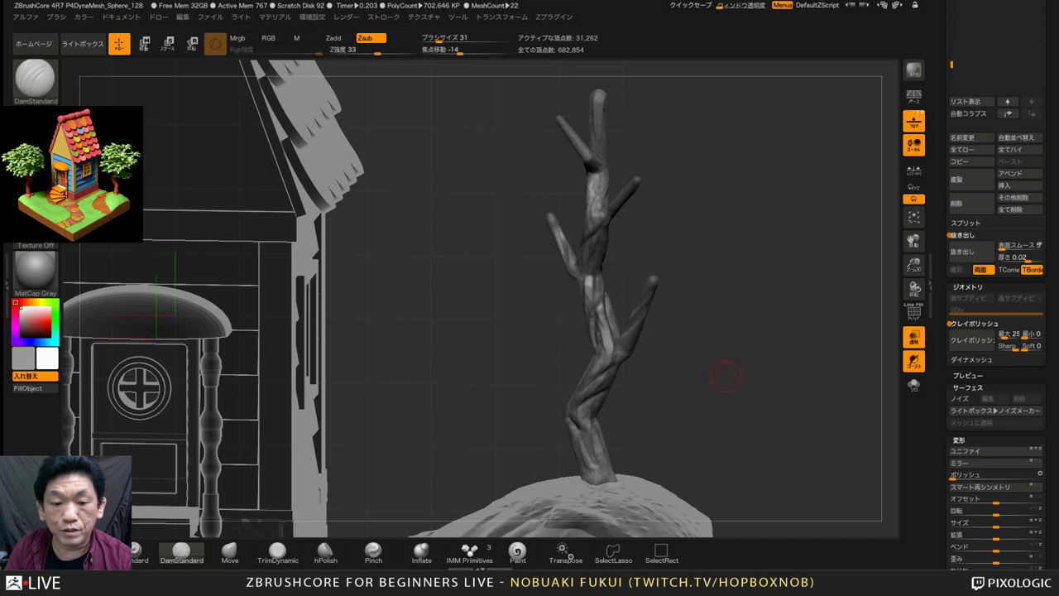
{"action": "mouse_move", "coordinate": [708, 351]}
{"action": "left_mouse_down", "text": "ctrl"}
{"action": "mouse_move", "coordinate": [737, 402]}
{"action": "mouse_move", "coordinate": [645, 407]}
{"action": "mouse_move", "coordinate": [699, 413]}
{"action": "mouse_move", "coordinate": [695, 395]}
{"action": "mouse_move", "coordinate": [755, 337]}
{"action": "left_mouse_up", "text": "ctrl"}
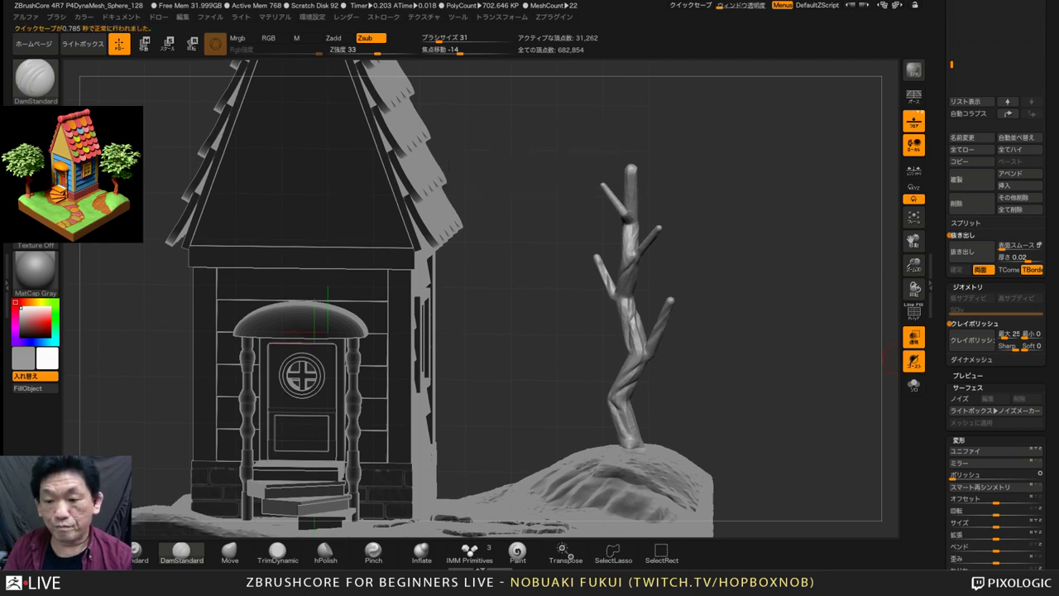
Turn off transparent display on the house scene and load the Sphere3D primitive as the active tool
{"action": "left_click", "coordinate": [914, 336]}
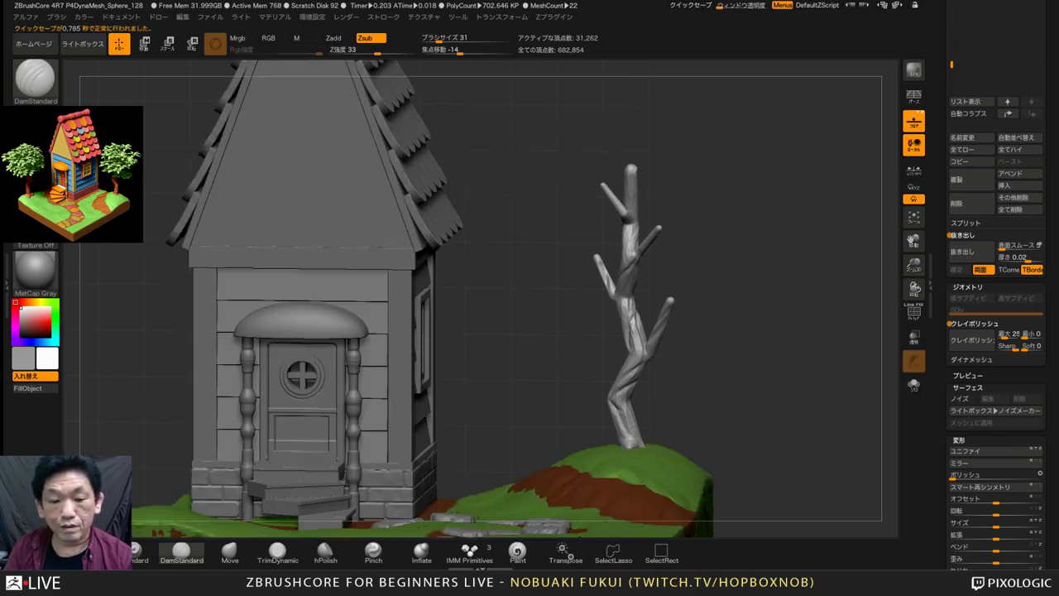
{"action": "left_click_drag", "start_coordinate": [827, 347], "coordinate": [789, 393]}
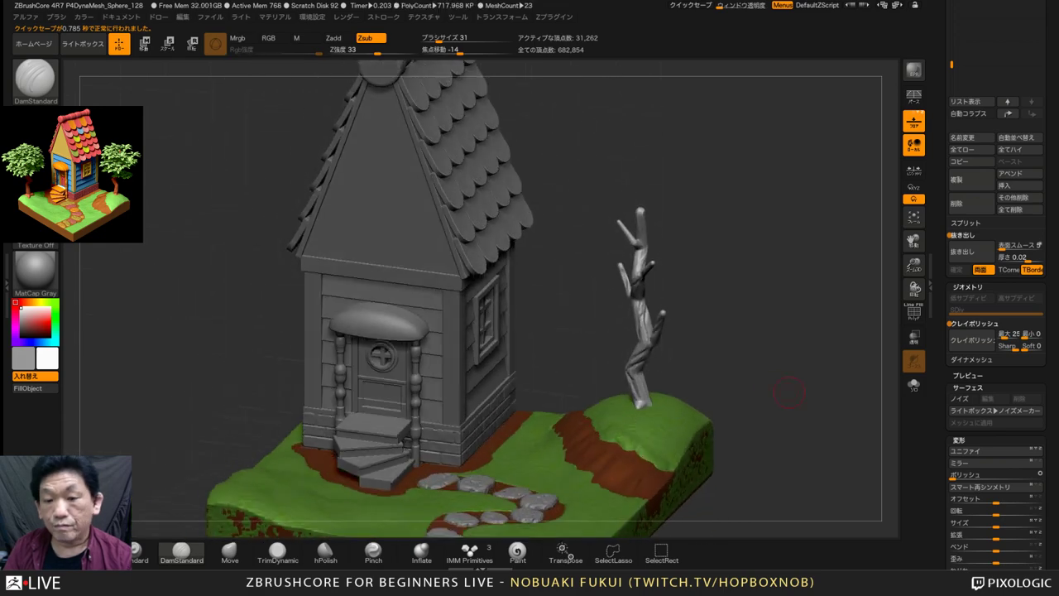
{"action": "left_click_drag", "start_coordinate": [942, 224], "coordinate": [942, 550]}
{"action": "left_click_drag", "start_coordinate": [827, 347], "coordinate": [816, 367]}
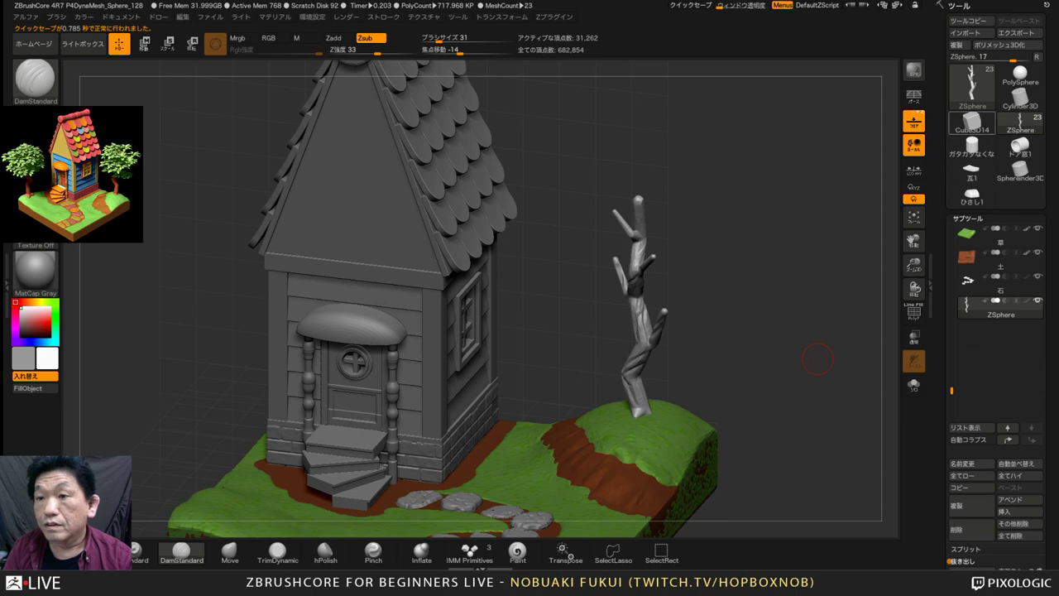
{"action": "left_click", "coordinate": [972, 87]}
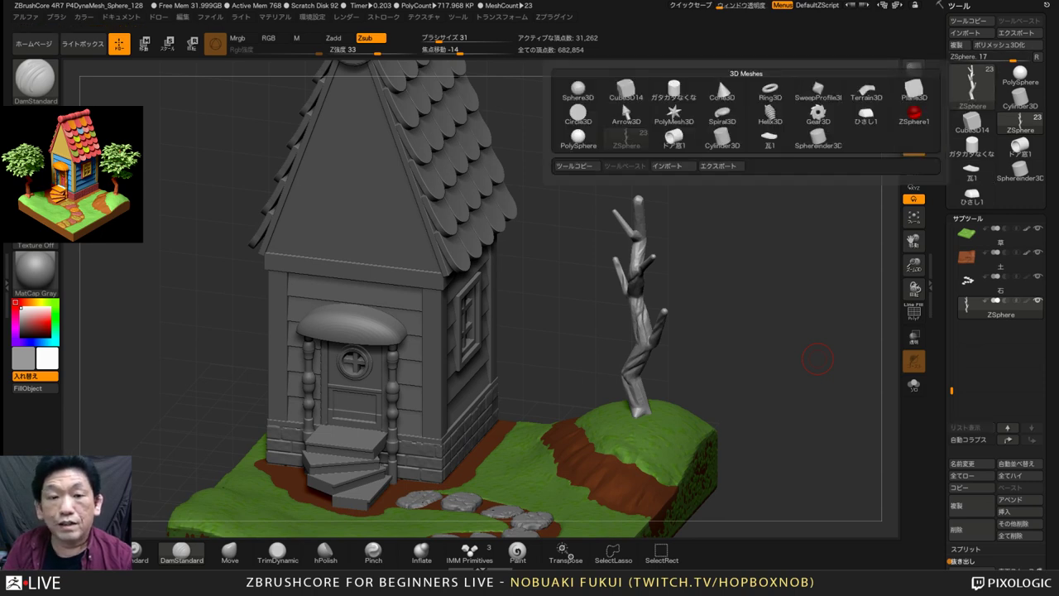
{"action": "left_click", "coordinate": [577, 91]}
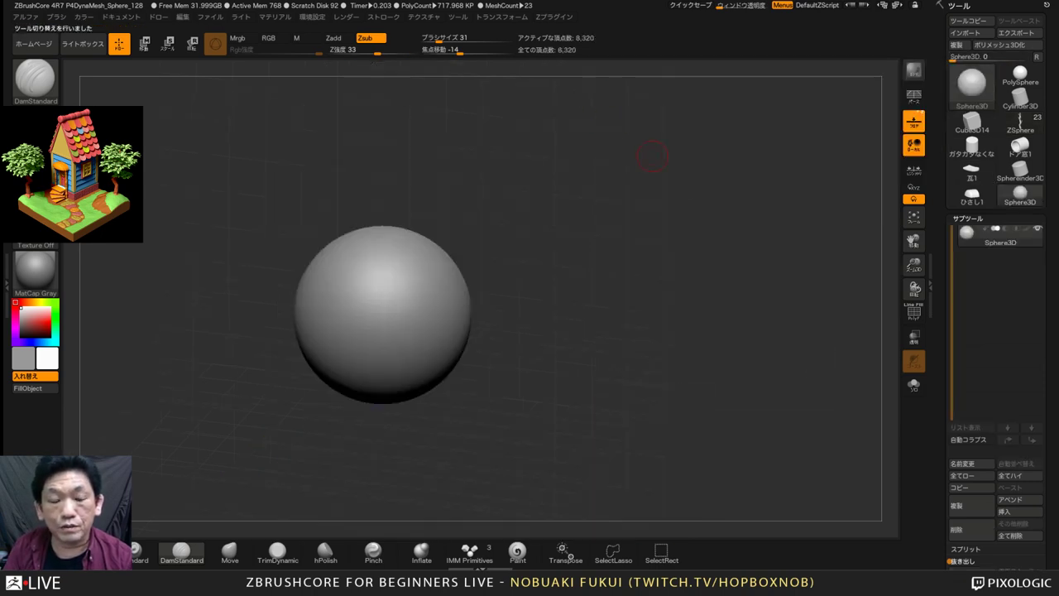
Display the sphere's polygon wireframe and initialize it with 8 horizontal and 8 vertical divisions
{"action": "mouse_move", "coordinate": [725, 293]}
{"action": "left_mouse_down", "text": "shift"}
{"action": "mouse_move", "coordinate": [719, 283]}
{"action": "mouse_move", "coordinate": [836, 277]}
{"action": "left_mouse_up", "text": "shift"}
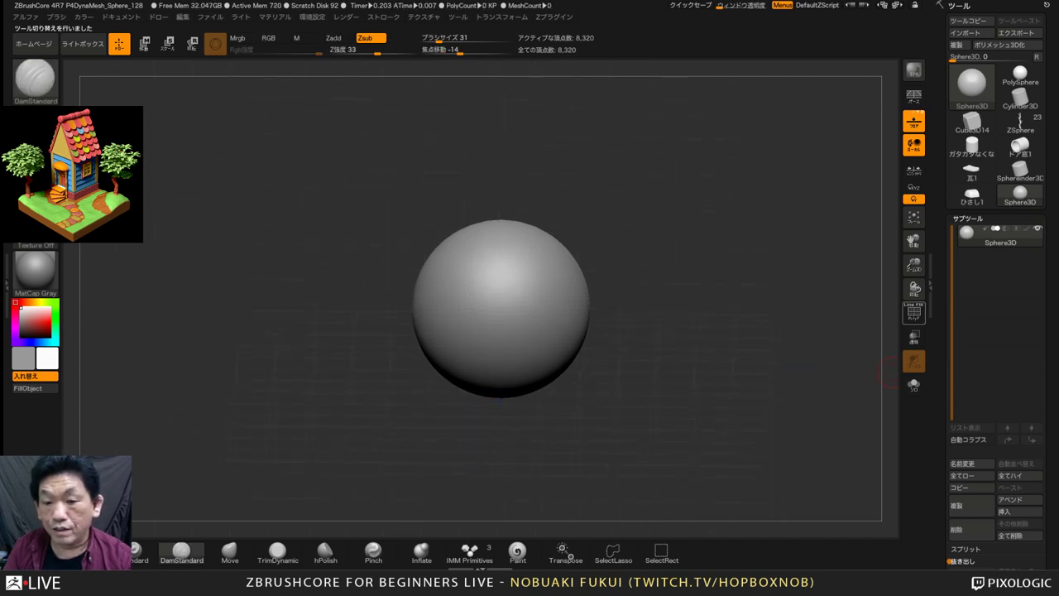
{"action": "left_click", "coordinate": [913, 313]}
{"action": "left_click_drag", "start_coordinate": [914, 265], "coordinate": [913, 309]}
{"action": "left_click_drag", "start_coordinate": [1049, 356], "coordinate": [1049, 308]}
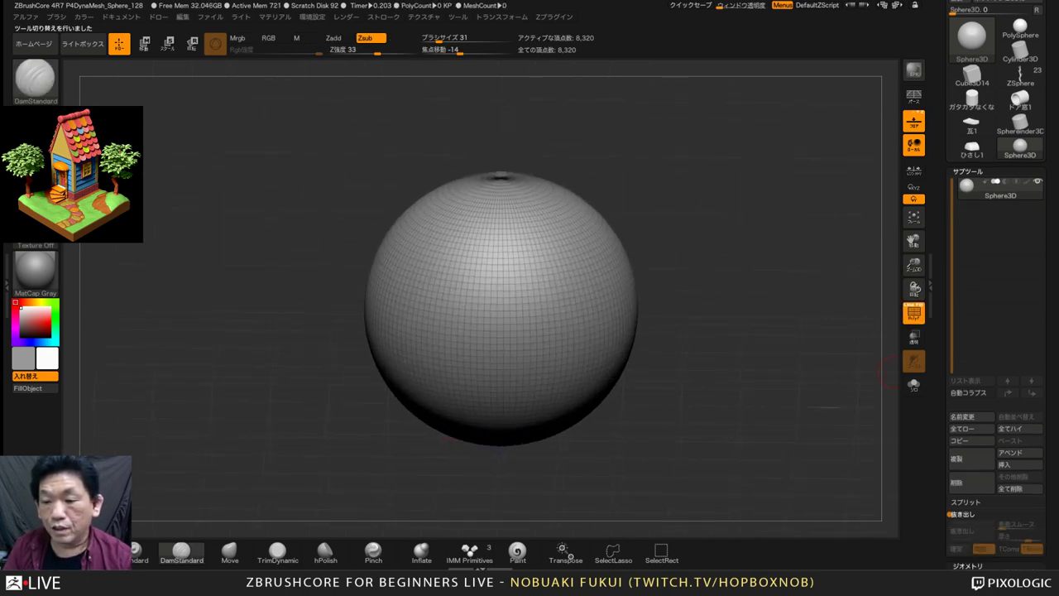
{"action": "left_click", "coordinate": [974, 196]}
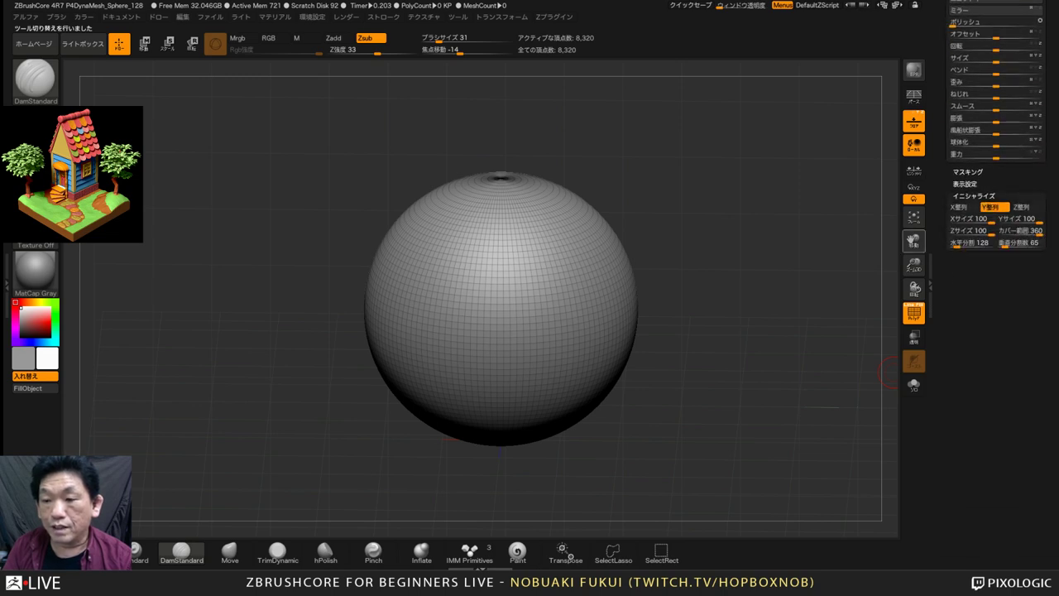
{"action": "left_click_drag", "start_coordinate": [960, 242], "coordinate": [954, 242]}
{"action": "left_click", "coordinate": [956, 243]}
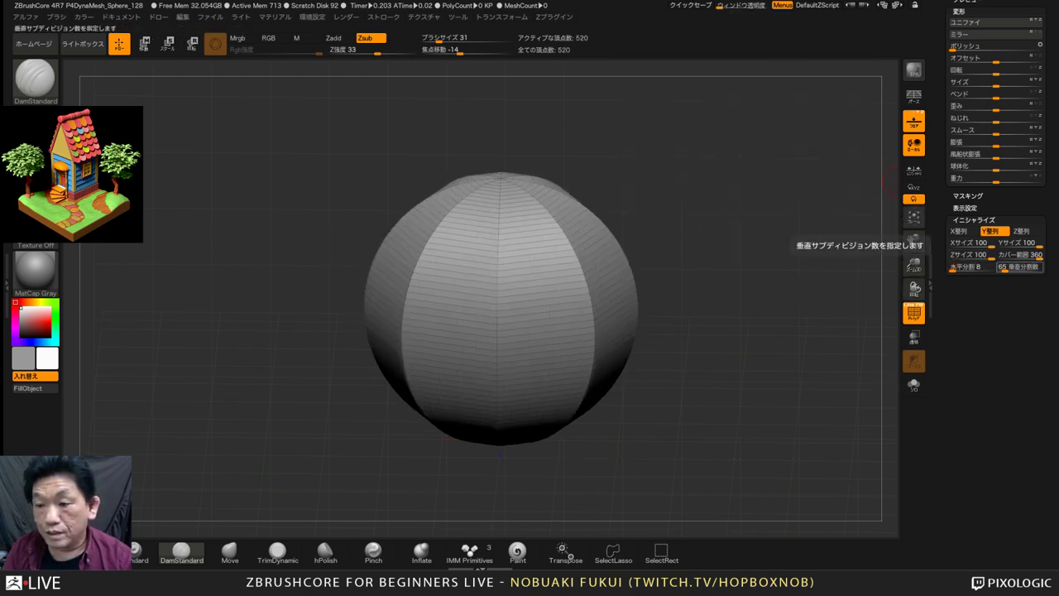
{"action": "mouse_move", "coordinate": [1003, 267]}
{"action": "left_mouse_down"}
{"action": "mouse_move", "coordinate": [1024, 267]}
{"action": "mouse_move", "coordinate": [1003, 266]}
{"action": "left_mouse_up"}
{"action": "key", "text": "space"}
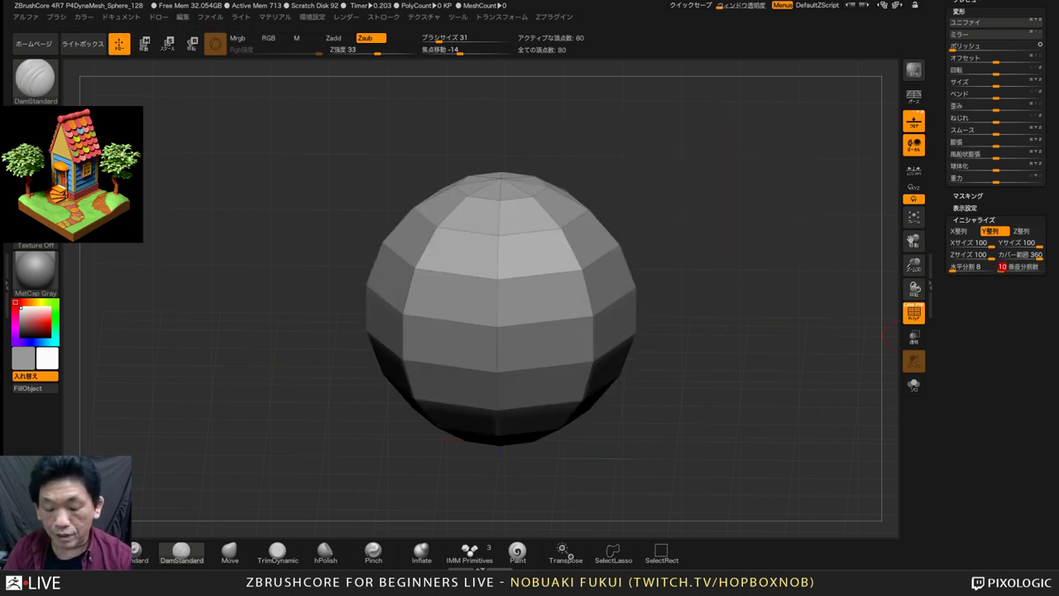
{"action": "left_click_drag", "start_coordinate": [1003, 266], "coordinate": [1000, 267]}
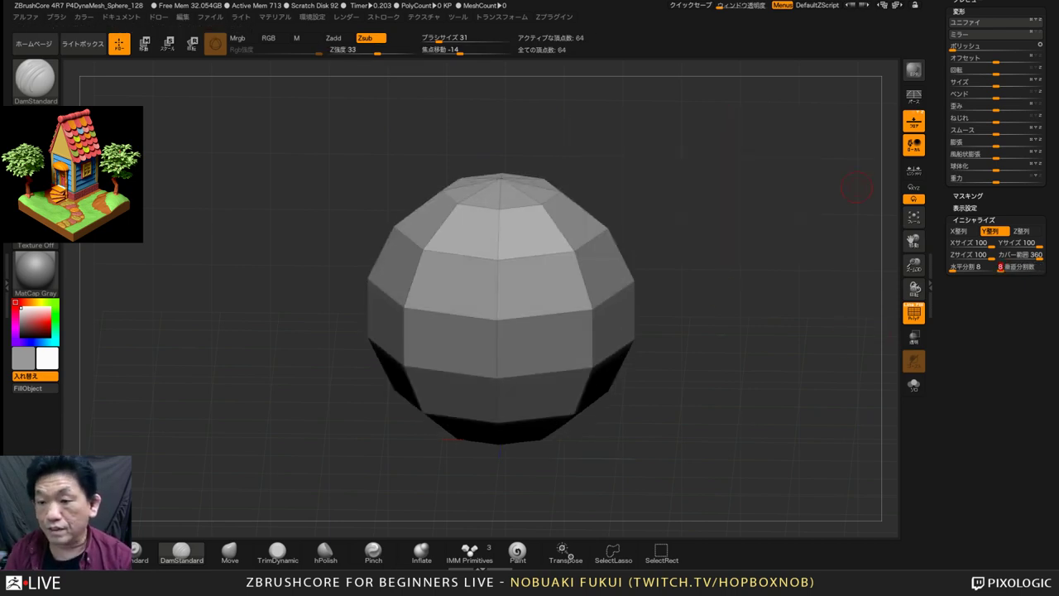
Convert the low-poly sphere to a PolyMesh3D and rename its subtool to 葉
{"action": "mouse_move", "coordinate": [773, 277]}
{"action": "left_mouse_down", "text": "shift"}
{"action": "mouse_move", "coordinate": [773, 252]}
{"action": "mouse_move", "coordinate": [815, 315]}
{"action": "left_mouse_up", "text": "shift"}
{"action": "left_click_drag", "start_coordinate": [1017, 211], "coordinate": [1017, 350]}
{"action": "scroll", "coordinate": [972, 243], "scroll_direction": "up", "scroll_amount": 5}
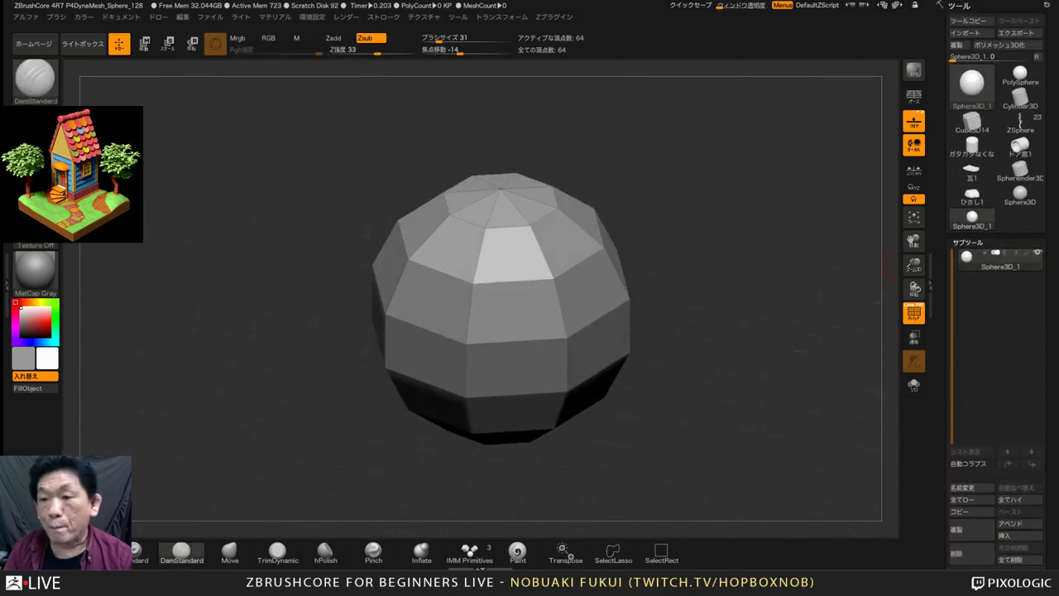
{"action": "left_click", "coordinate": [999, 45]}
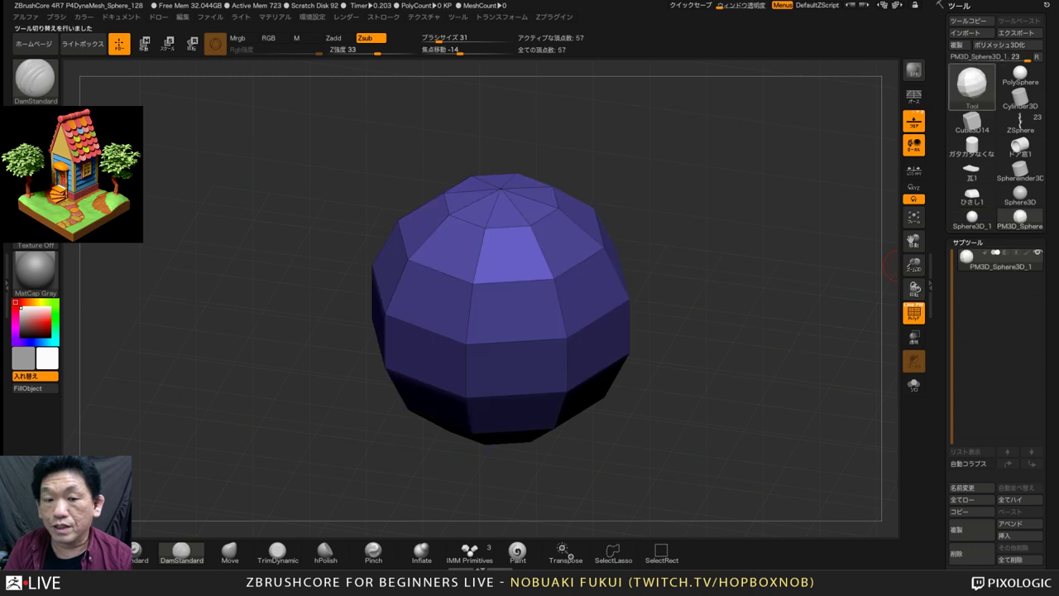
{"action": "scroll", "coordinate": [993, 331], "scroll_direction": "down", "scroll_amount": 3}
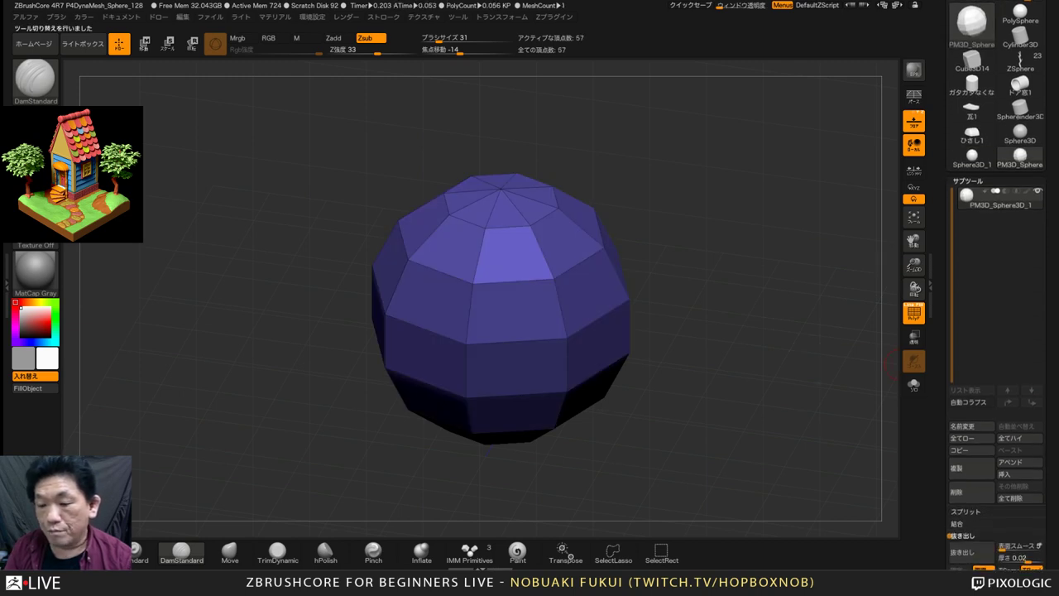
{"action": "left_click", "coordinate": [962, 416]}
{"action": "type", "text": "は"}
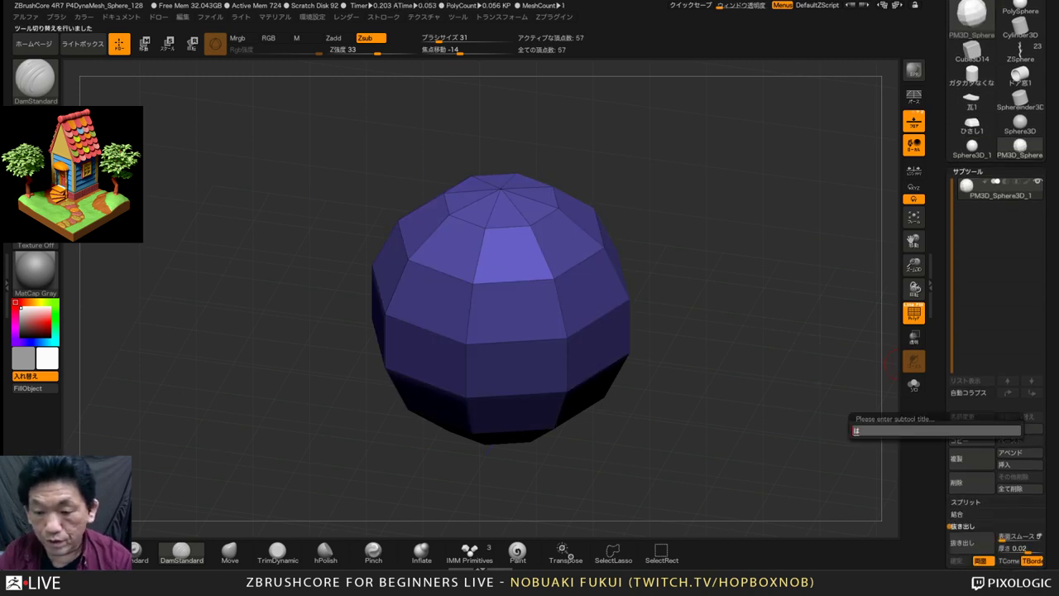
{"action": "key", "text": "Return"}
{"action": "key", "text": "Return"}
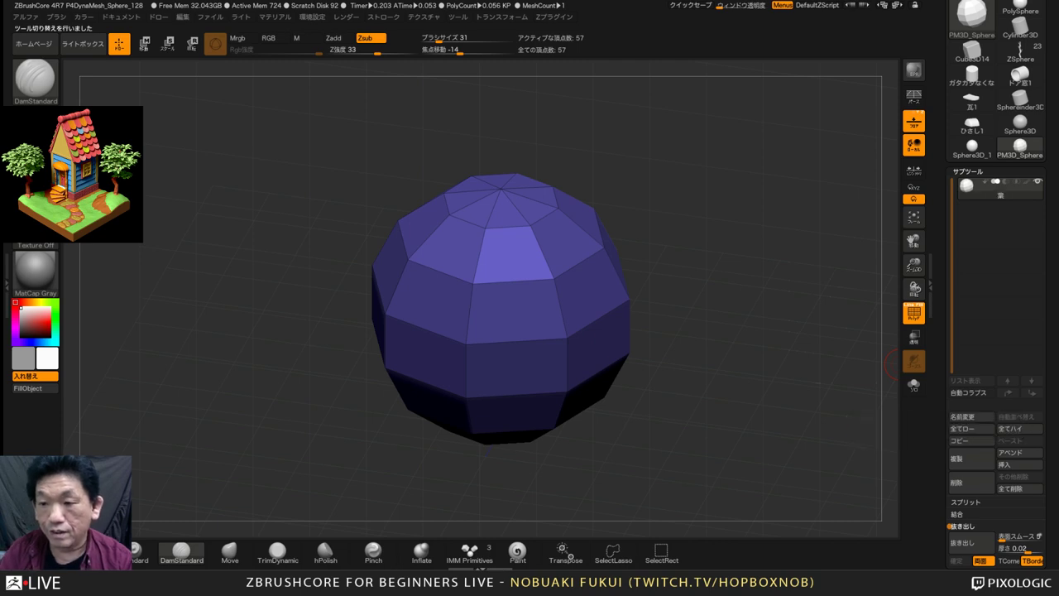
Flatten the 葉 sphere vertically into a thin disc with the transform gizmo
{"action": "left_click_drag", "start_coordinate": [889, 362], "coordinate": [707, 310]}
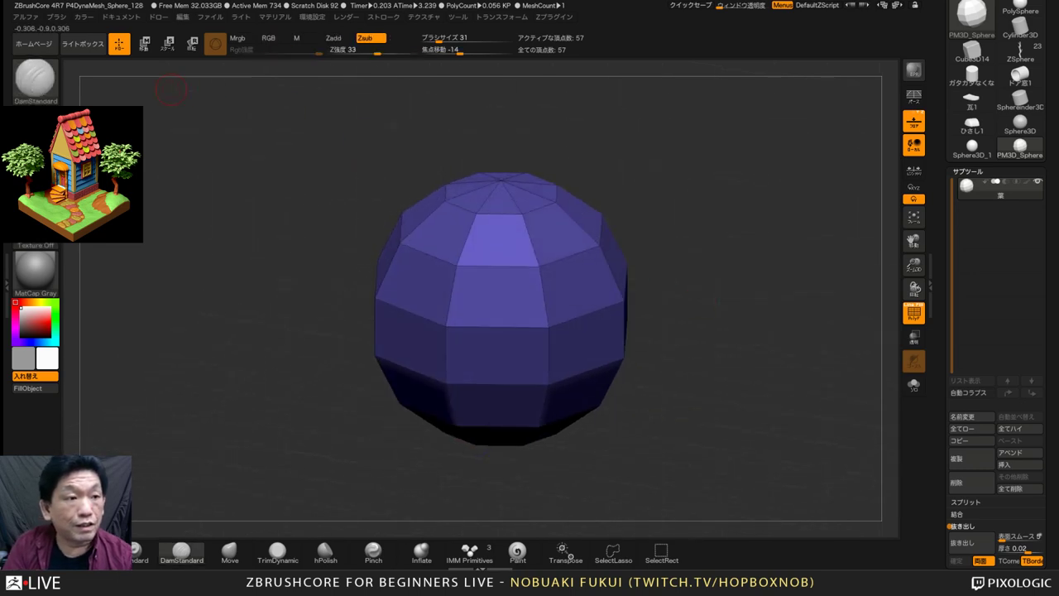
{"action": "left_click", "coordinate": [144, 44]}
{"action": "left_click_drag", "start_coordinate": [499, 289], "coordinate": [500, 340]}
{"action": "left_click_drag", "start_coordinate": [579, 422], "coordinate": [586, 455]}
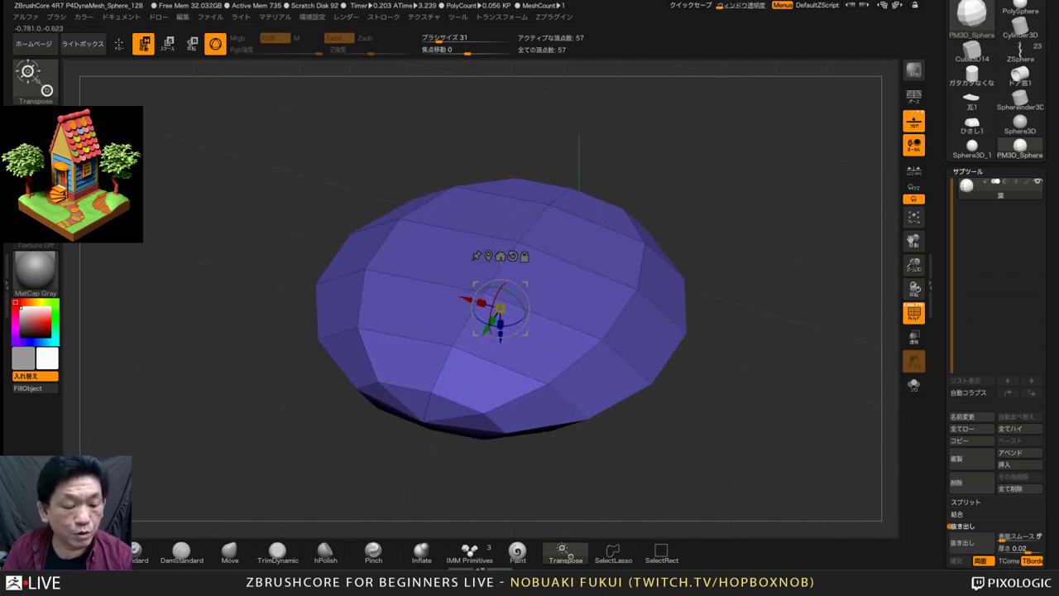
Set up the Move brush with size 140 and focal shift -28 over a top view of the disc
{"action": "left_click", "coordinate": [229, 552]}
{"action": "mouse_move", "coordinate": [571, 136]}
{"action": "left_mouse_down"}
{"action": "mouse_move", "coordinate": [562, 207]}
{"action": "mouse_move", "coordinate": [560, 178]}
{"action": "mouse_move", "coordinate": [559, 195]}
{"action": "left_mouse_up"}
{"action": "left_click_drag", "start_coordinate": [467, 51], "coordinate": [449, 52]}
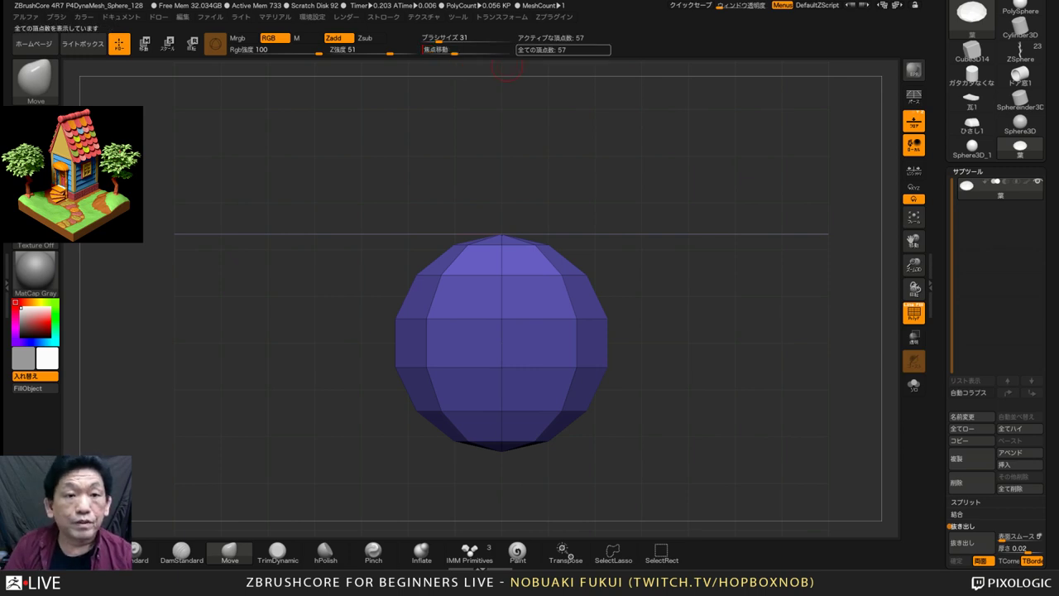
{"action": "left_click_drag", "start_coordinate": [456, 39], "coordinate": [457, 40]}
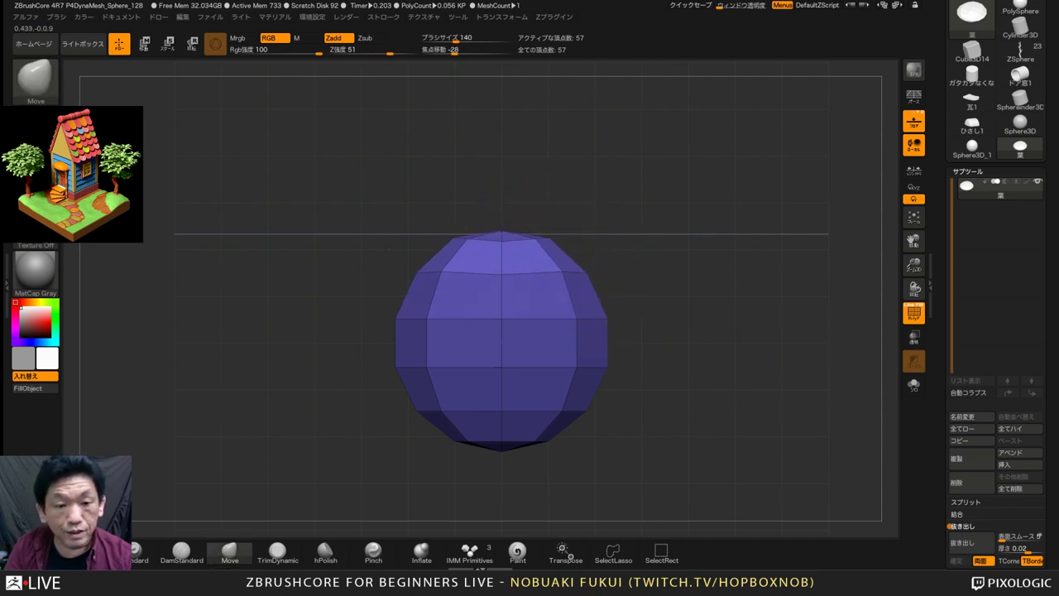
{"action": "mouse_move", "coordinate": [541, 245]}
{"action": "left_mouse_down"}
{"action": "mouse_move", "coordinate": [542, 220]}
{"action": "mouse_move", "coordinate": [580, 255]}
{"action": "mouse_move", "coordinate": [579, 288]}
{"action": "left_mouse_up"}
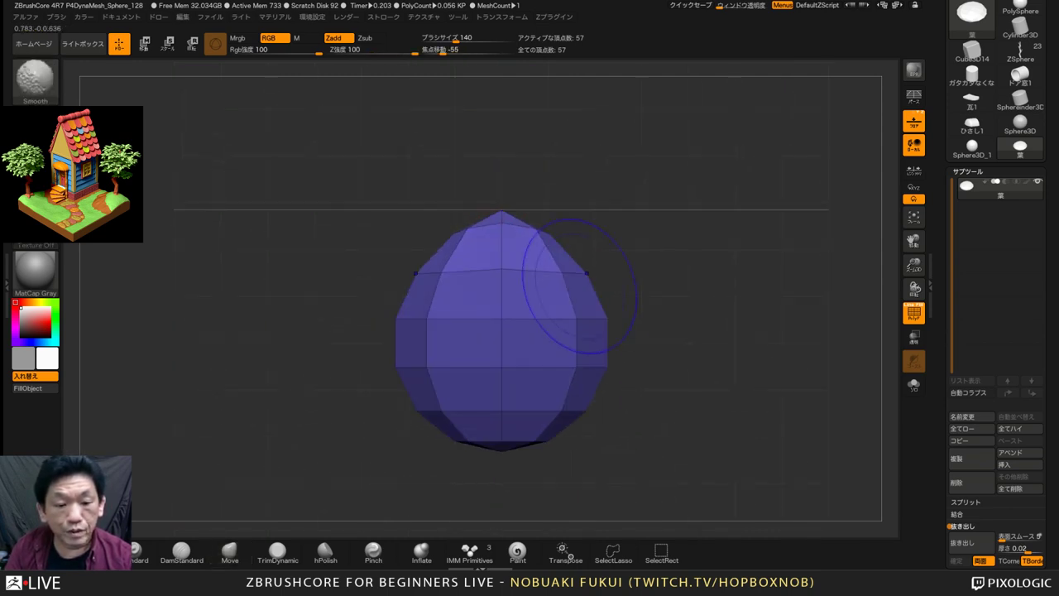
{"action": "key", "text": "ctrl+z"}
{"action": "key", "text": "ctrl+z"}
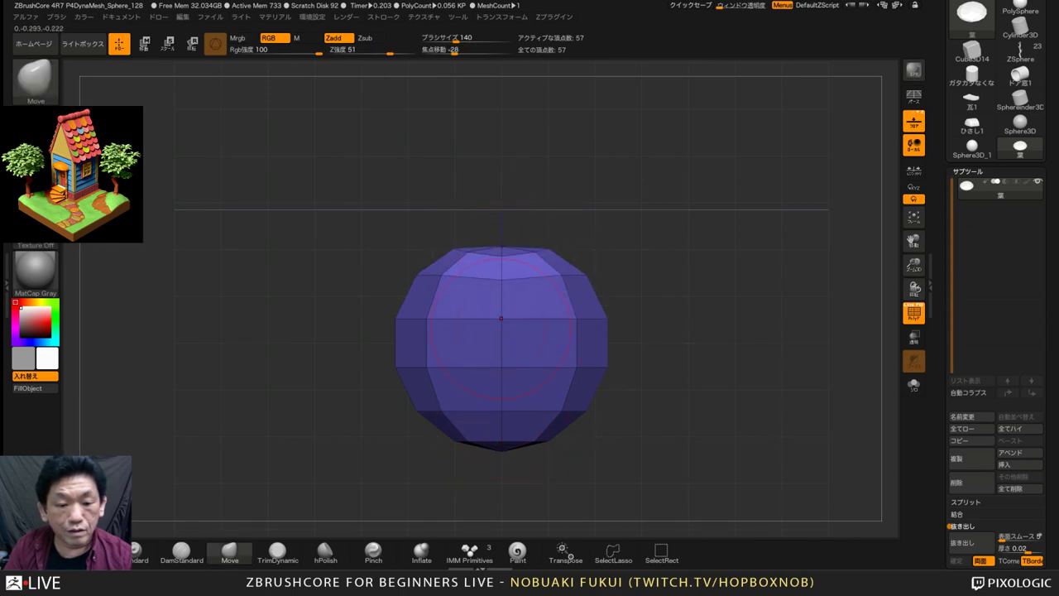
Pull one end of the disc into a pointed leaf tip and widen its sides with the Move brush
{"action": "left_click_drag", "start_coordinate": [501, 447], "coordinate": [501, 488]}
{"action": "left_click_drag", "start_coordinate": [585, 411], "coordinate": [593, 412]}
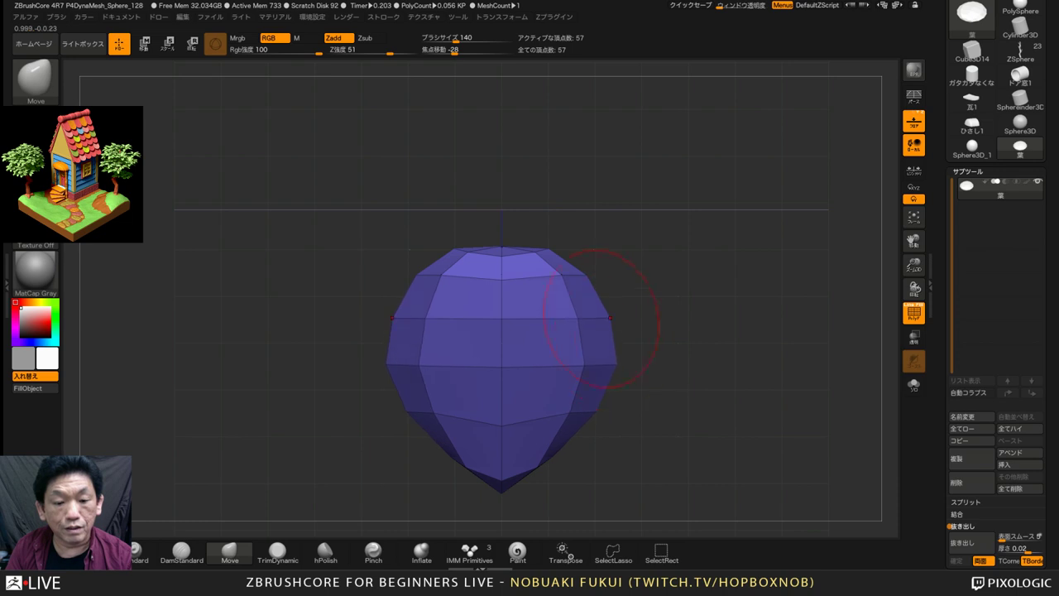
{"action": "left_click_drag", "start_coordinate": [674, 488], "coordinate": [540, 279]}
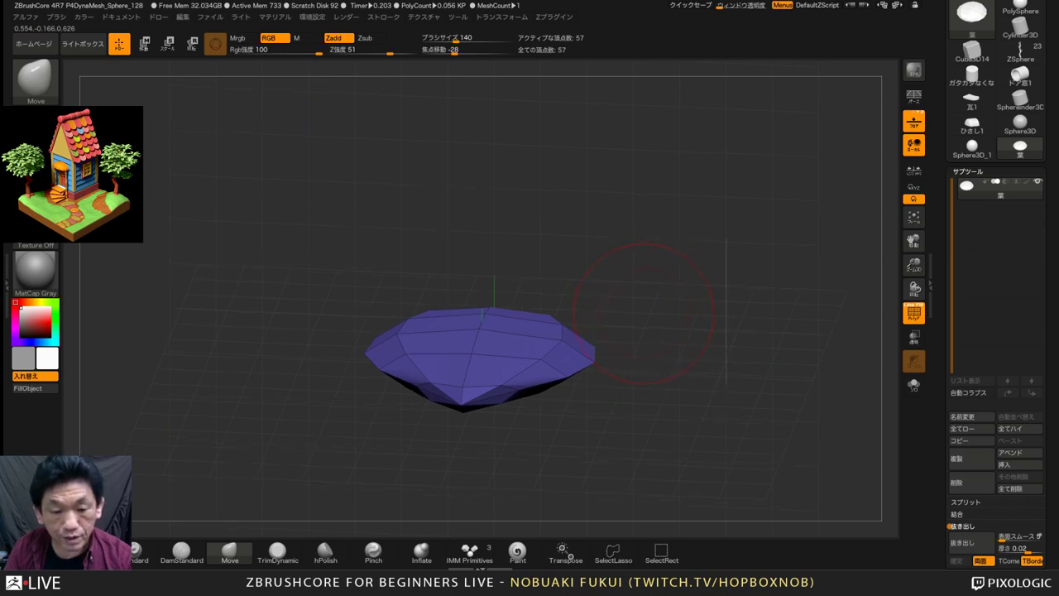
Fold one half of the leaf upward along its centre line with the transform gizmo
{"action": "left_click_drag", "start_coordinate": [644, 313], "coordinate": [497, 459], "text": "shift"}
{"action": "left_click_drag", "start_coordinate": [626, 364], "coordinate": [624, 395]}
{"action": "key", "text": "w"}
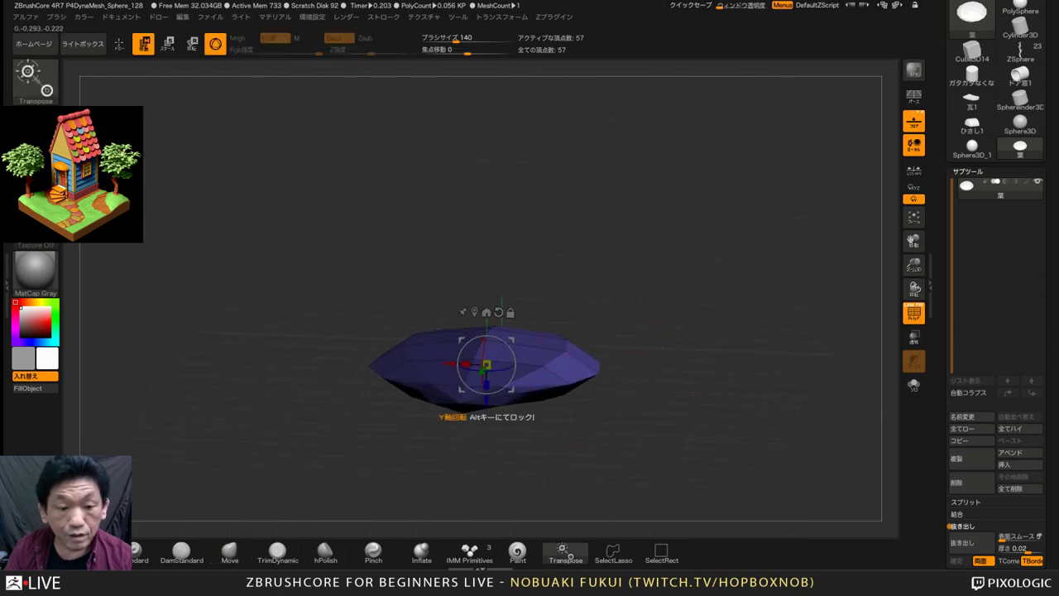
{"action": "left_click_drag", "start_coordinate": [602, 347], "coordinate": [614, 337], "text": "shift"}
{"action": "left_click_drag", "start_coordinate": [511, 389], "coordinate": [566, 342], "text": "alt"}
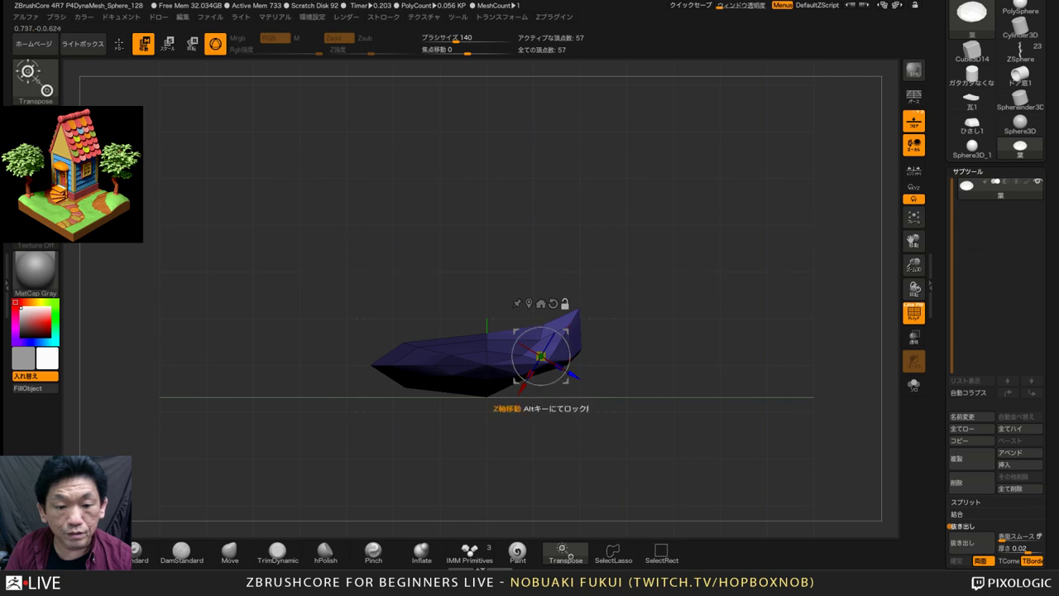
{"action": "left_click", "coordinate": [554, 303]}
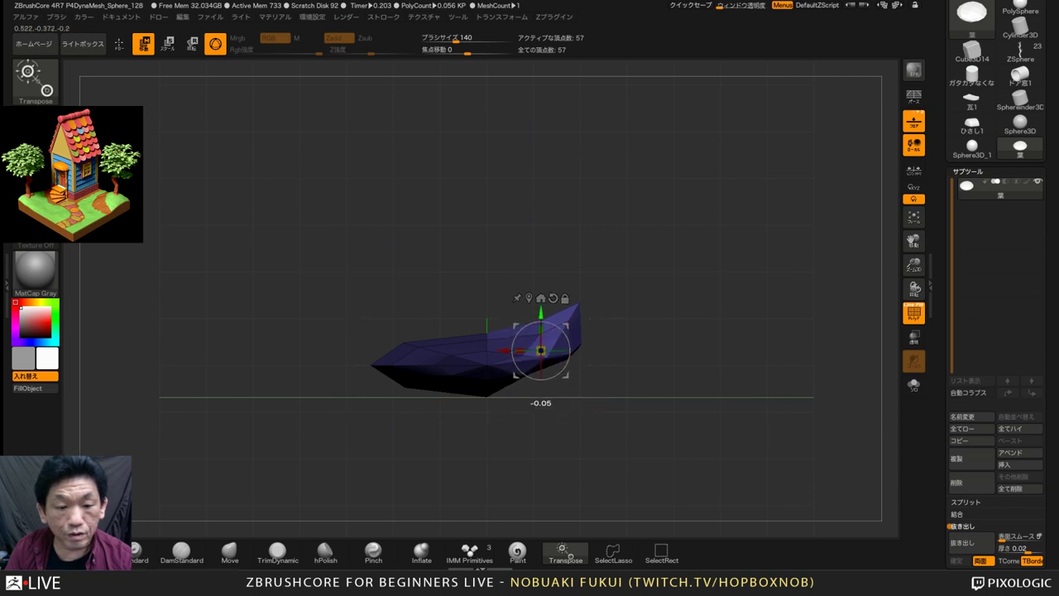
Mask the finished side and fold the leaf's other half upward to form a V-shaped cross-section
{"action": "key", "text": "ctrl"}
{"action": "left_click_drag", "start_coordinate": [331, 297], "coordinate": [462, 446], "text": "ctrl"}
{"action": "left_click", "coordinate": [462, 447], "text": "ctrl"}
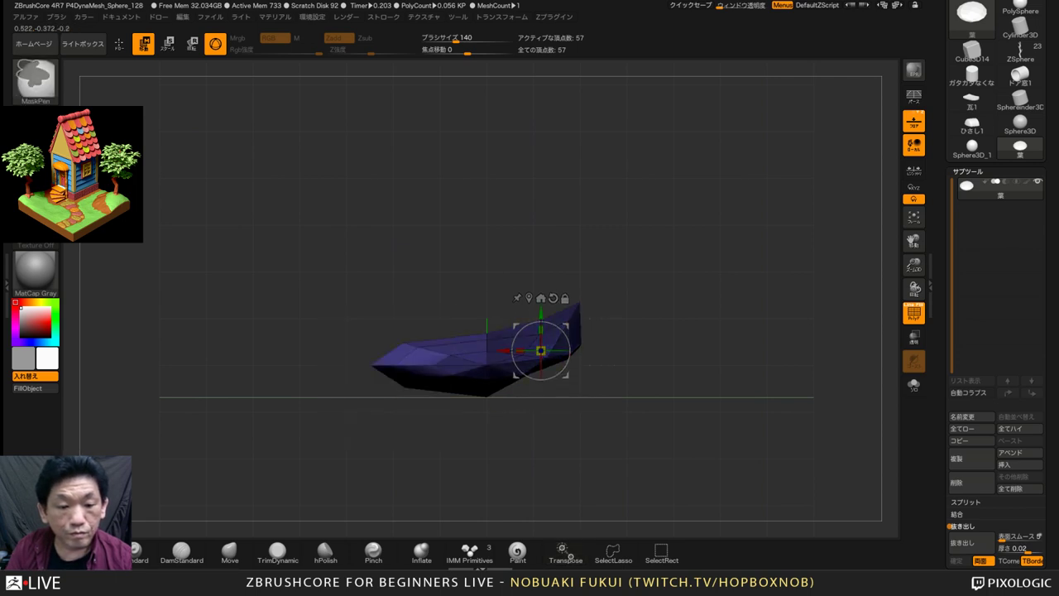
{"action": "left_click_drag", "start_coordinate": [515, 375], "coordinate": [431, 372], "text": "alt"}
{"action": "left_click_drag", "start_coordinate": [389, 413], "coordinate": [358, 465]}
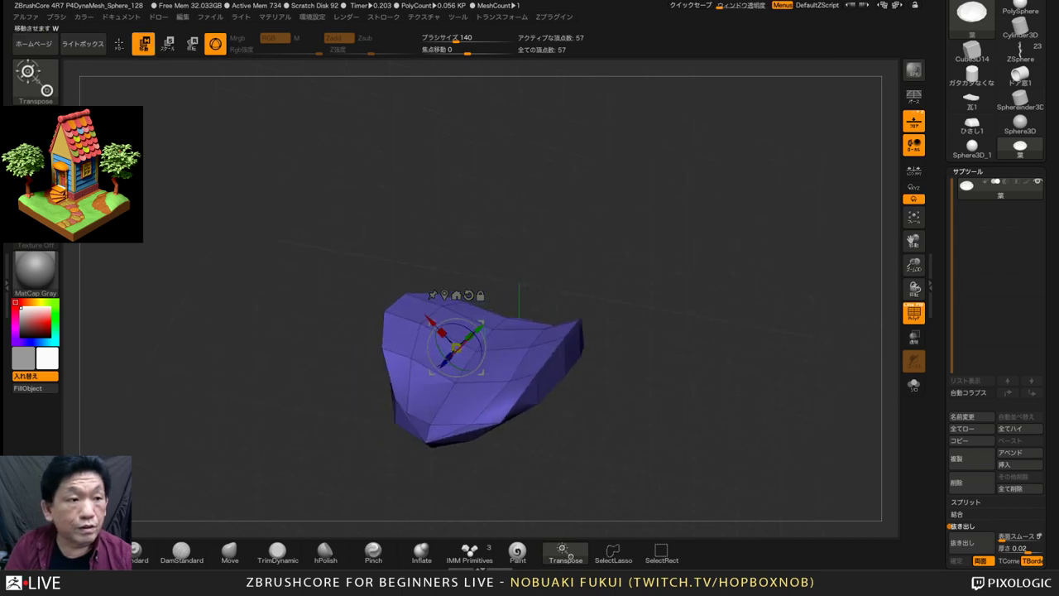
{"action": "key", "text": "q"}
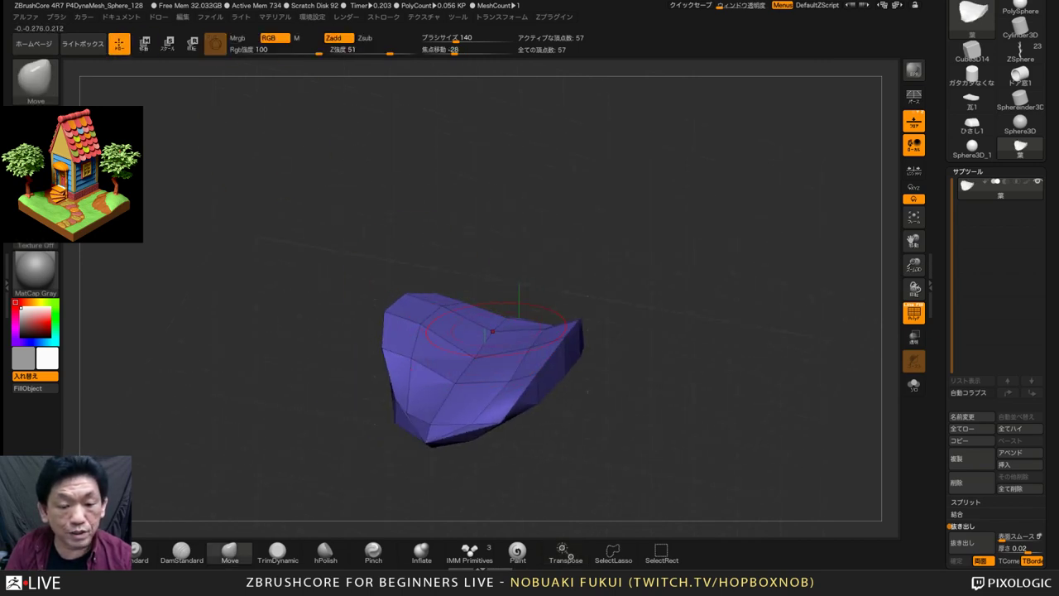
{"action": "mouse_move", "coordinate": [646, 439]}
{"action": "left_mouse_down"}
{"action": "mouse_move", "coordinate": [524, 268]}
{"action": "mouse_move", "coordinate": [538, 244]}
{"action": "left_mouse_up"}
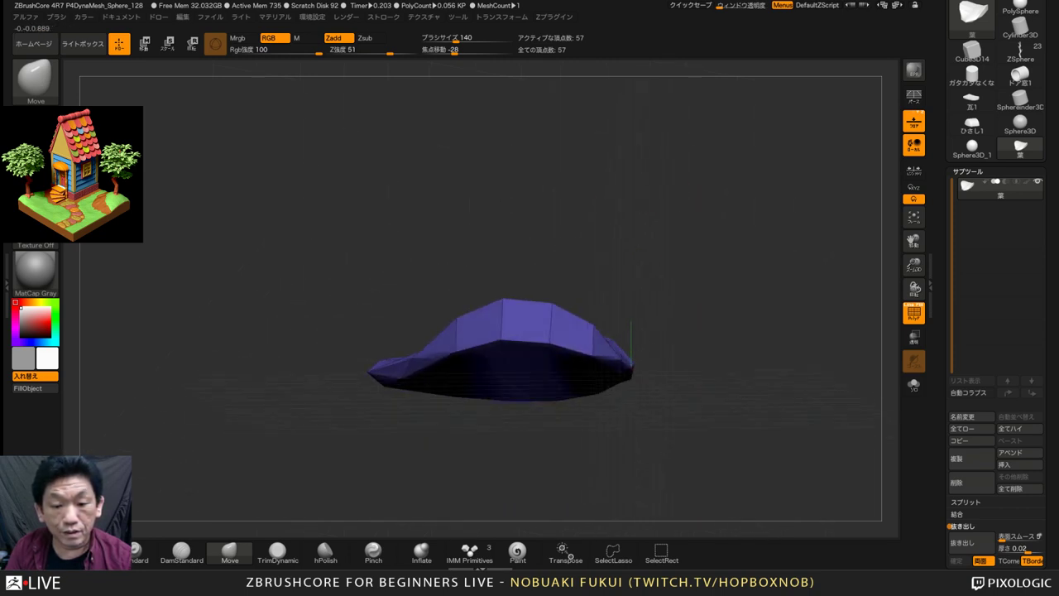
{"action": "left_click_drag", "start_coordinate": [610, 354], "coordinate": [622, 363], "text": "shift"}
{"action": "mouse_move", "coordinate": [686, 414]}
{"action": "left_mouse_down"}
{"action": "mouse_move", "coordinate": [674, 443]}
{"action": "mouse_move", "coordinate": [739, 523]}
{"action": "left_mouse_up"}
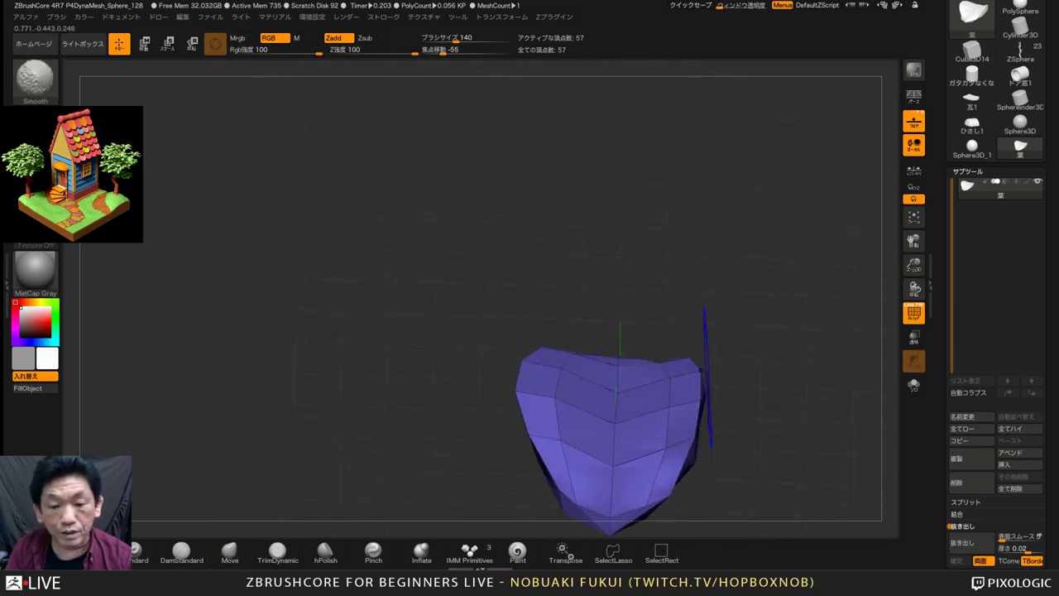
{"action": "left_click_drag", "start_coordinate": [556, 377], "coordinate": [536, 378], "text": "shift"}
{"action": "key", "text": "ctrl+z"}
{"action": "left_click_drag", "start_coordinate": [742, 352], "coordinate": [664, 265], "text": "alt"}
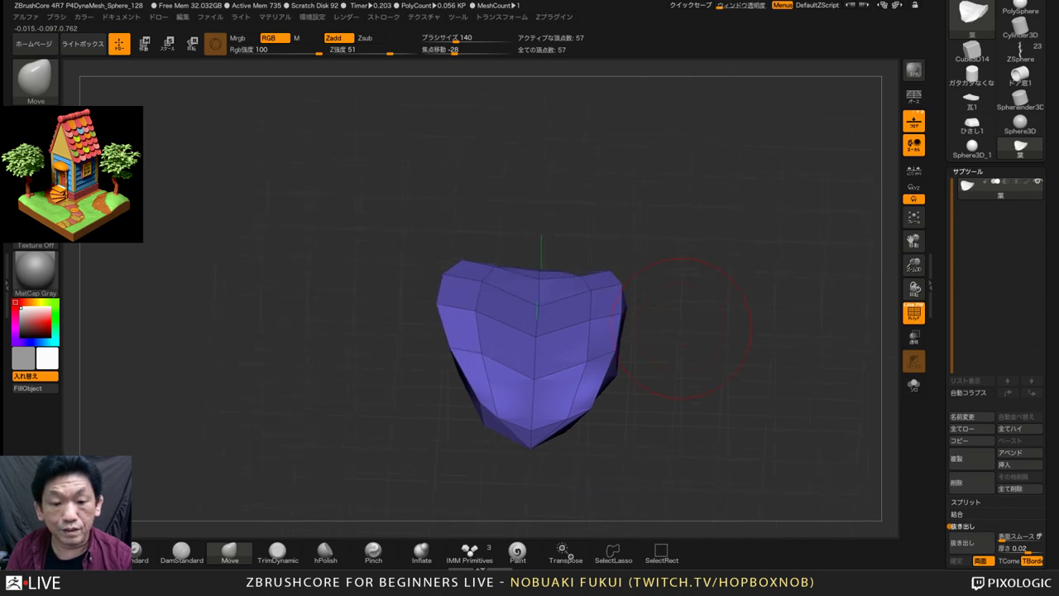
{"action": "mouse_move", "coordinate": [688, 316]}
{"action": "left_mouse_down"}
{"action": "mouse_move", "coordinate": [676, 326]}
{"action": "mouse_move", "coordinate": [720, 311]}
{"action": "left_mouse_up"}
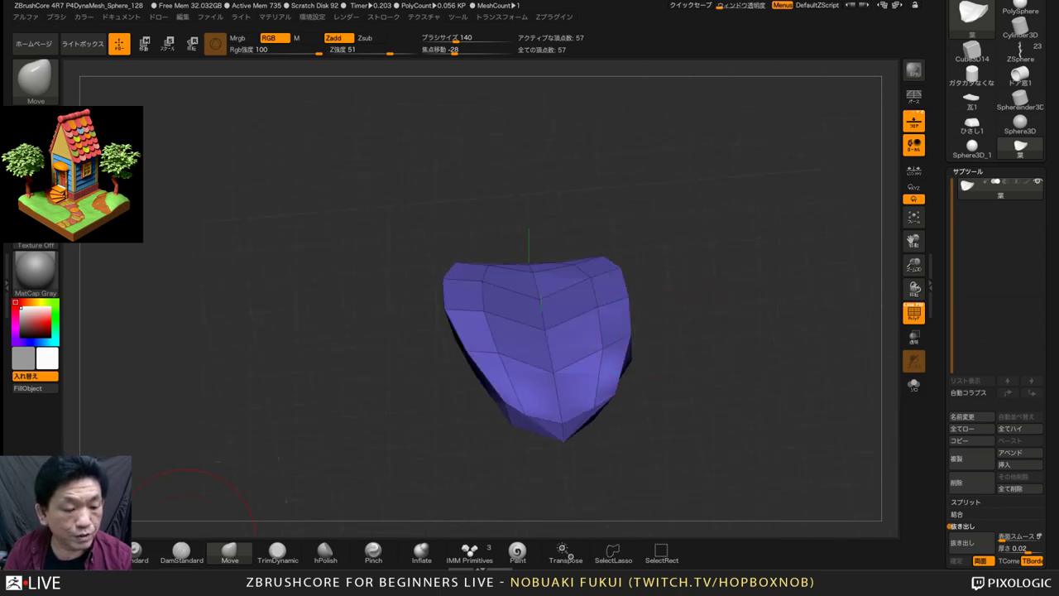
Reshape the folded leaf's outline and raised side edges with the Move brush
{"action": "left_click", "coordinate": [229, 551]}
{"action": "left_click_drag", "start_coordinate": [703, 377], "coordinate": [614, 376]}
{"action": "mouse_move", "coordinate": [716, 368]}
{"action": "left_mouse_down"}
{"action": "mouse_move", "coordinate": [616, 371]}
{"action": "mouse_move", "coordinate": [638, 348]}
{"action": "left_mouse_up"}
{"action": "mouse_move", "coordinate": [622, 397]}
{"action": "left_mouse_down"}
{"action": "mouse_move", "coordinate": [709, 359]}
{"action": "mouse_move", "coordinate": [604, 346]}
{"action": "left_mouse_up"}
{"action": "left_click_drag", "start_coordinate": [664, 272], "coordinate": [657, 356], "text": "alt"}
{"action": "left_click_drag", "start_coordinate": [594, 334], "coordinate": [663, 394]}
{"action": "mouse_move", "coordinate": [689, 426]}
{"action": "right_mouse_down"}
{"action": "mouse_move", "coordinate": [697, 407]}
{"action": "mouse_move", "coordinate": [703, 430]}
{"action": "mouse_move", "coordinate": [530, 366]}
{"action": "mouse_move", "coordinate": [496, 333]}
{"action": "right_mouse_up"}
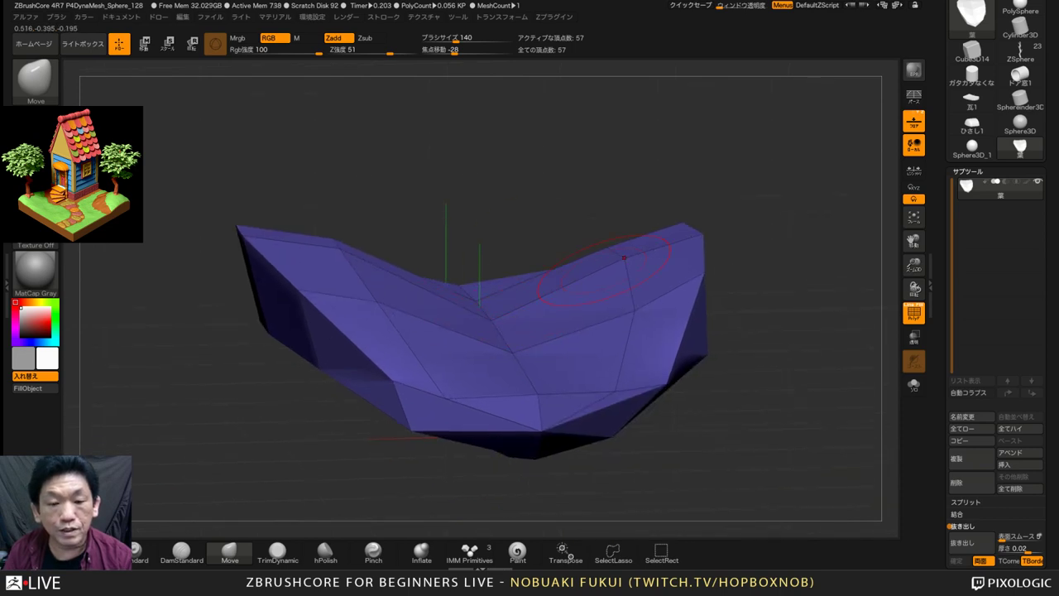
Centre the transform gizmo on the leaf and reset its orientation
{"action": "left_click_drag", "start_coordinate": [728, 388], "coordinate": [781, 356]}
{"action": "left_click_drag", "start_coordinate": [778, 405], "coordinate": [782, 343], "text": "alt"}
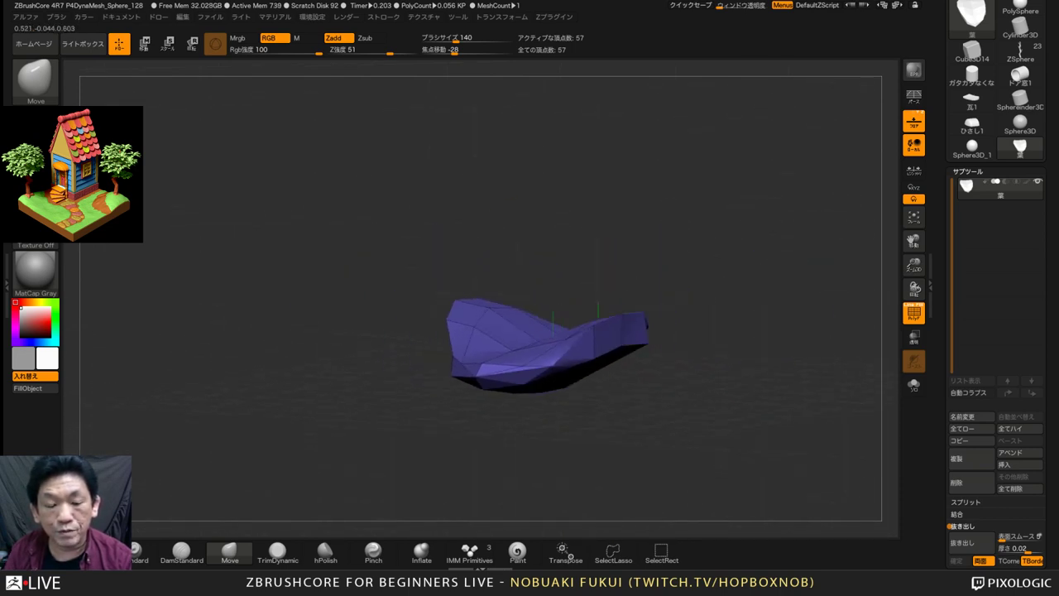
{"action": "left_click_drag", "start_coordinate": [633, 285], "coordinate": [664, 337]}
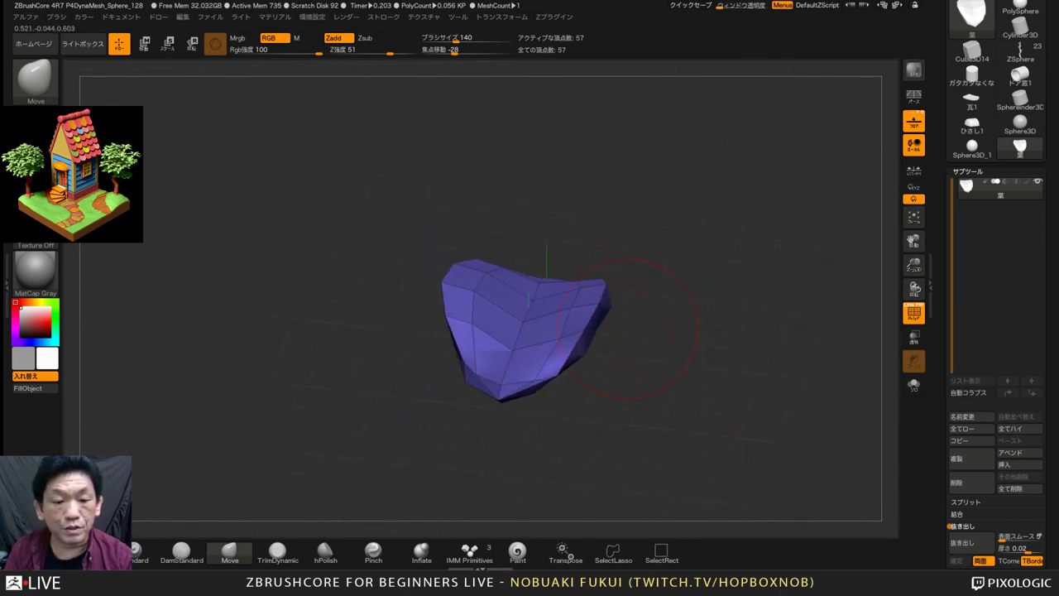
{"action": "left_click_drag", "start_coordinate": [604, 322], "coordinate": [571, 308]}
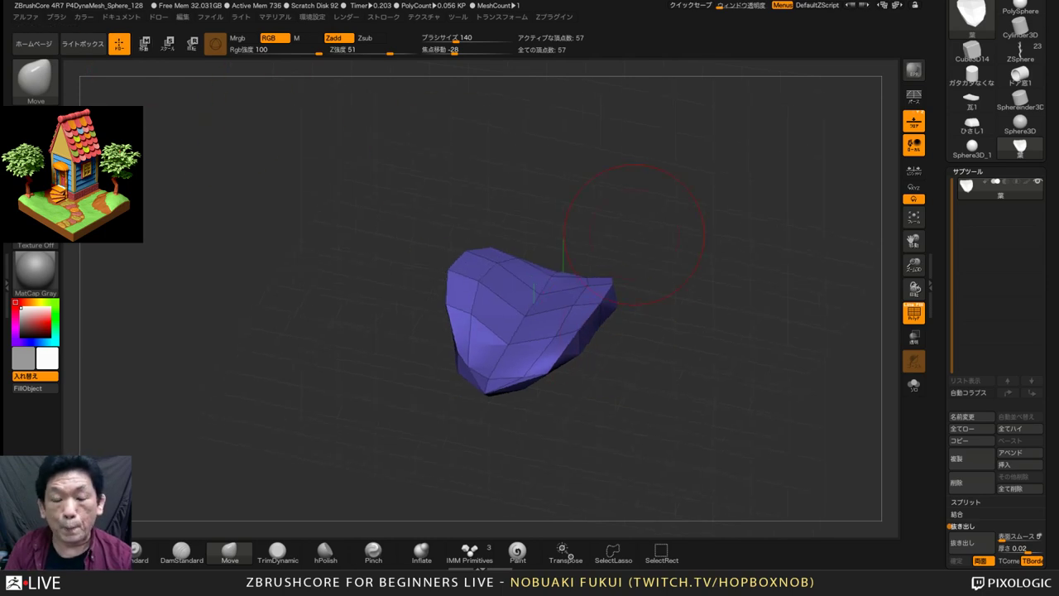
{"action": "left_click_drag", "start_coordinate": [634, 233], "coordinate": [696, 281]}
{"action": "key", "text": "w"}
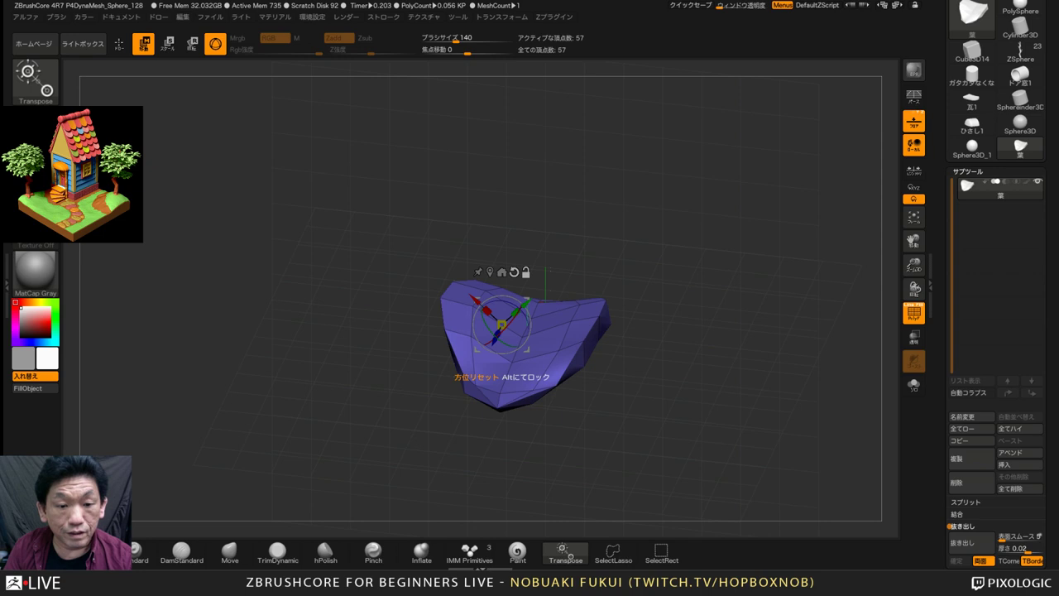
{"action": "left_click", "coordinate": [490, 271]}
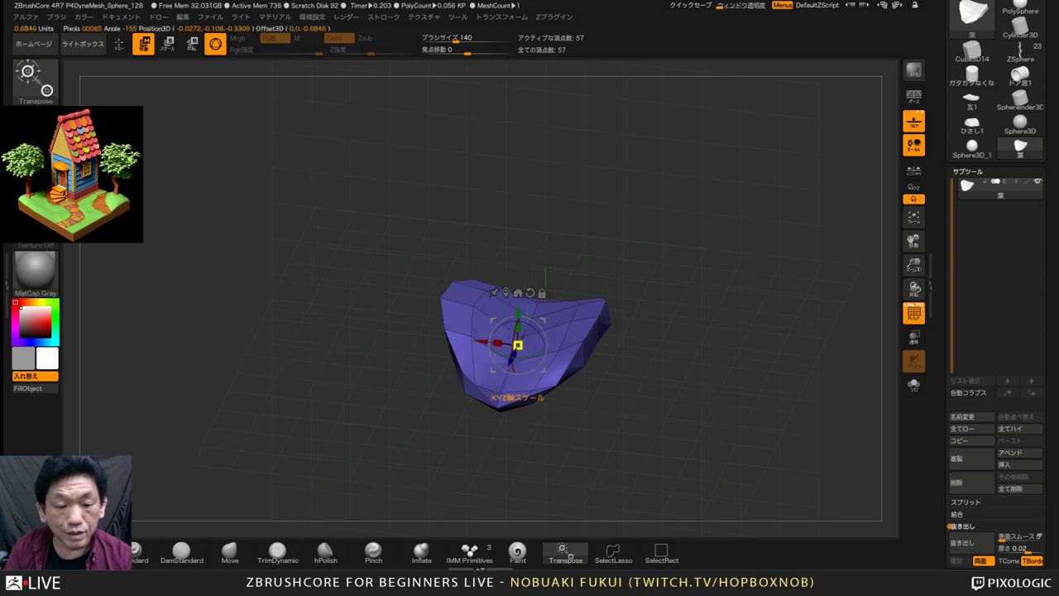
{"action": "left_click_drag", "start_coordinate": [517, 345], "coordinate": [467, 348]}
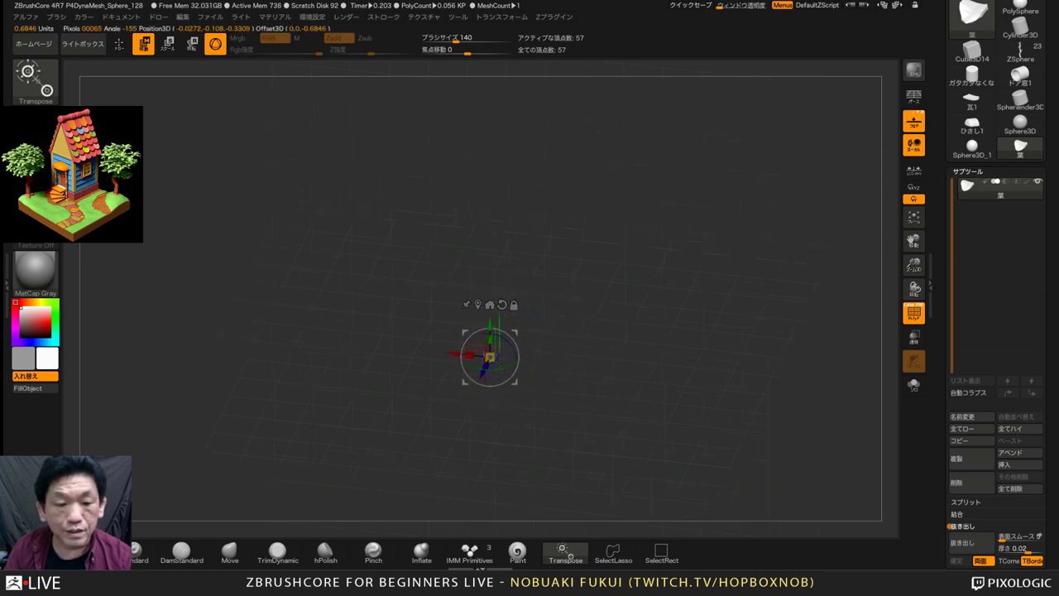
Relocate the transform gizmo's pivot to the rounded base end of the leaf without moving the mesh
{"action": "left_click_drag", "start_coordinate": [628, 414], "coordinate": [678, 455]}
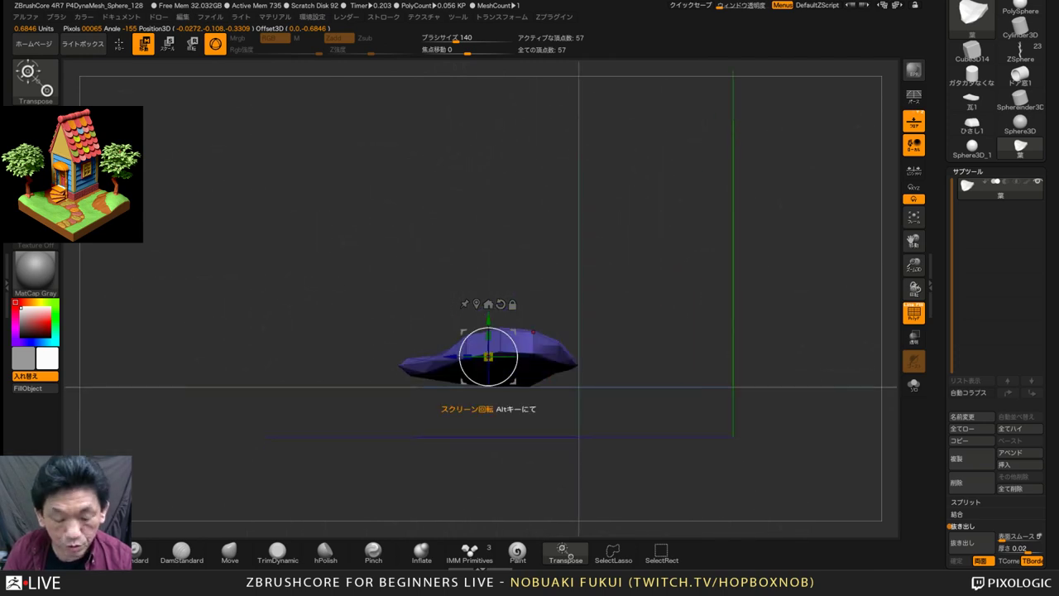
{"action": "left_click_drag", "start_coordinate": [488, 356], "coordinate": [567, 362], "text": "alt"}
{"action": "mouse_move", "coordinate": [646, 447]}
{"action": "left_mouse_down"}
{"action": "mouse_move", "coordinate": [620, 479]}
{"action": "mouse_move", "coordinate": [645, 447]}
{"action": "left_mouse_up"}
{"action": "left_click_drag", "start_coordinate": [568, 362], "coordinate": [577, 363], "text": "alt"}
{"action": "left_click_drag", "start_coordinate": [637, 422], "coordinate": [608, 459]}
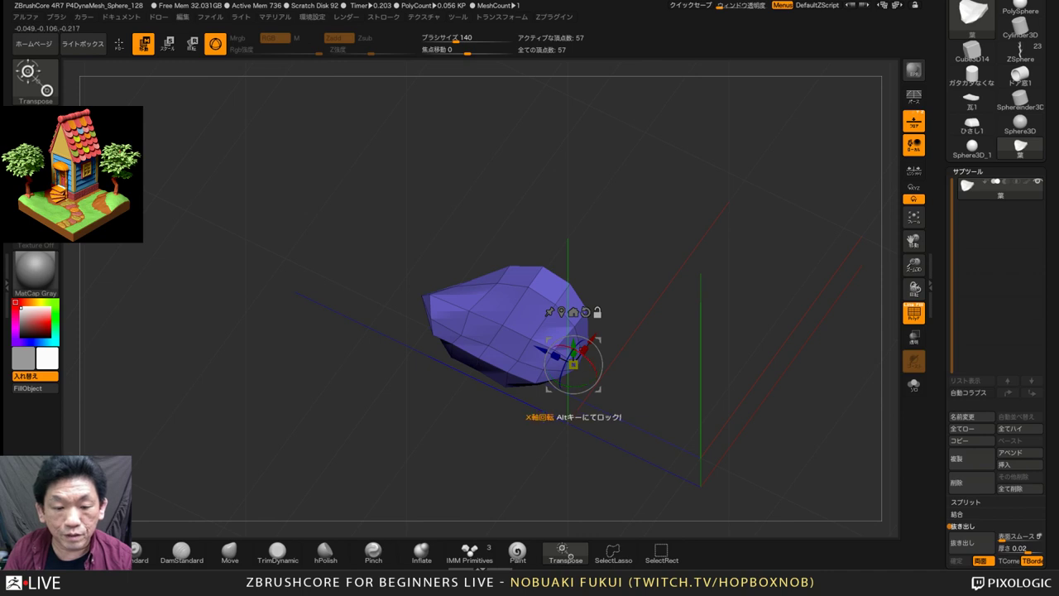
{"action": "left_click_drag", "start_coordinate": [641, 426], "coordinate": [619, 451]}
Duplicate the leaf with the gizmo, then rotate and shift the copy beside the original's base
{"action": "left_click_drag", "start_coordinate": [599, 341], "coordinate": [635, 345], "text": "ctrl"}
{"action": "left_click_drag", "start_coordinate": [639, 388], "coordinate": [643, 359]}
{"action": "left_click_drag", "start_coordinate": [617, 307], "coordinate": [613, 320]}
{"action": "left_click_drag", "start_coordinate": [643, 344], "coordinate": [635, 296]}
{"action": "left_click_drag", "start_coordinate": [654, 383], "coordinate": [630, 374]}
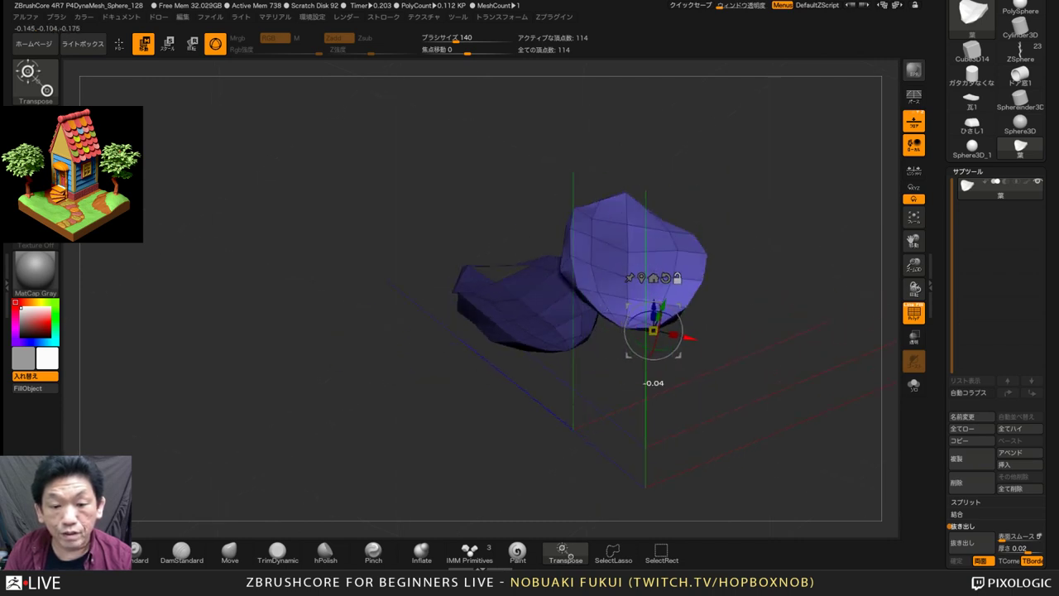
{"action": "key", "text": "ctrl+z"}
Duplicate a third leaf and tilt and move it to fan out at a different height from the first two
{"action": "left_click_drag", "start_coordinate": [659, 332], "coordinate": [711, 342], "text": "ctrl"}
{"action": "left_click_drag", "start_coordinate": [713, 389], "coordinate": [778, 378]}
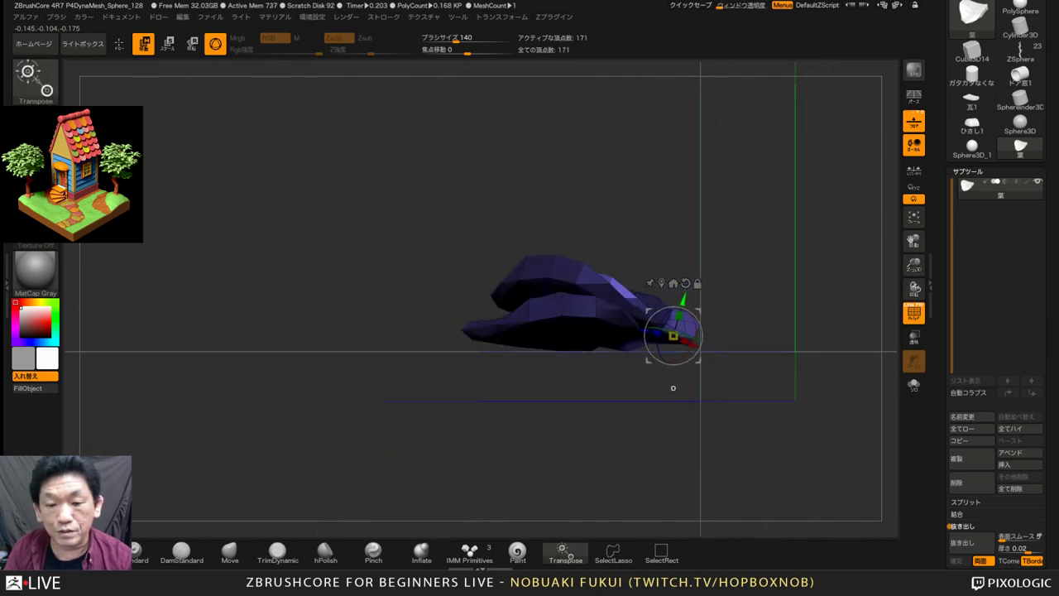
{"action": "left_click_drag", "start_coordinate": [701, 352], "coordinate": [701, 364]}
{"action": "left_click_drag", "start_coordinate": [694, 326], "coordinate": [705, 332]}
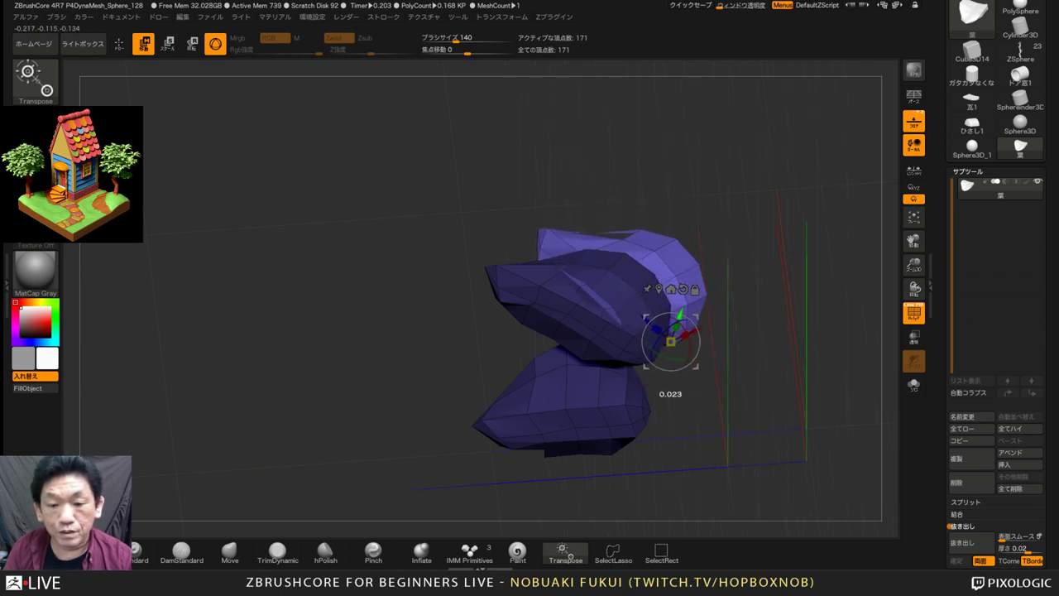
{"action": "left_click_drag", "start_coordinate": [745, 364], "coordinate": [735, 364]}
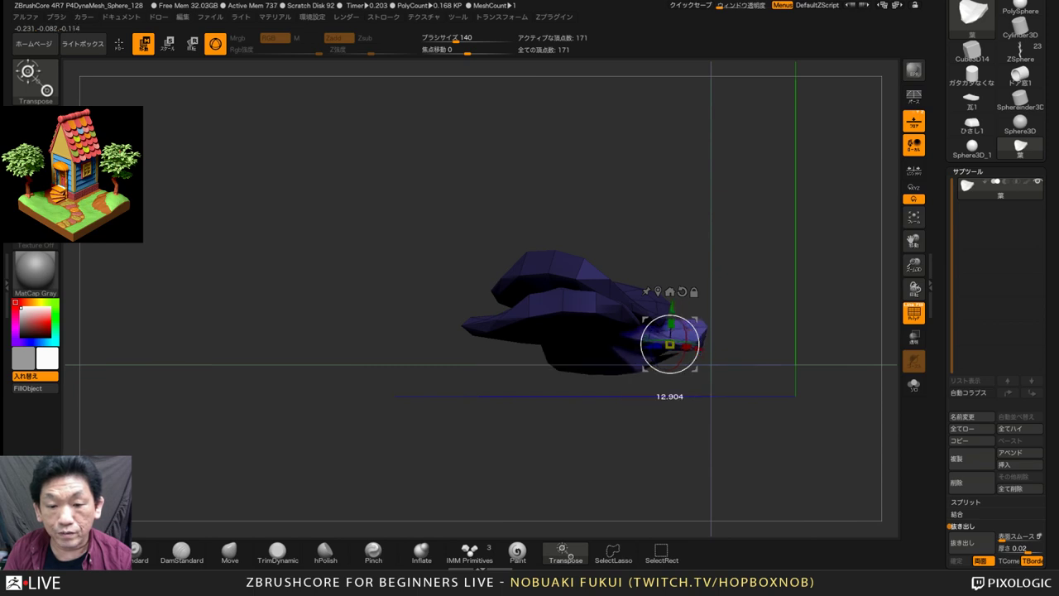
{"action": "left_click_drag", "start_coordinate": [670, 343], "coordinate": [692, 355]}
{"action": "left_click_drag", "start_coordinate": [629, 413], "coordinate": [575, 488]}
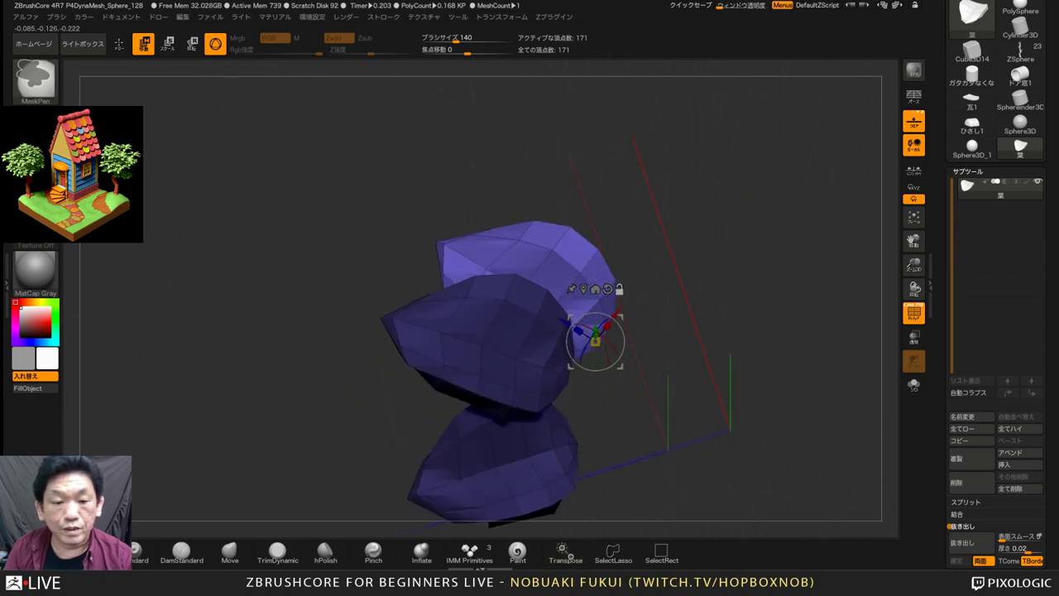
Clear the mask, duplicate the three-leaf group and rotate the copy to the opposite side of the ring
{"action": "left_click_drag", "start_coordinate": [680, 362], "coordinate": [685, 310], "text": "alt"}
{"action": "left_click_drag", "start_coordinate": [685, 309], "coordinate": [788, 324]}
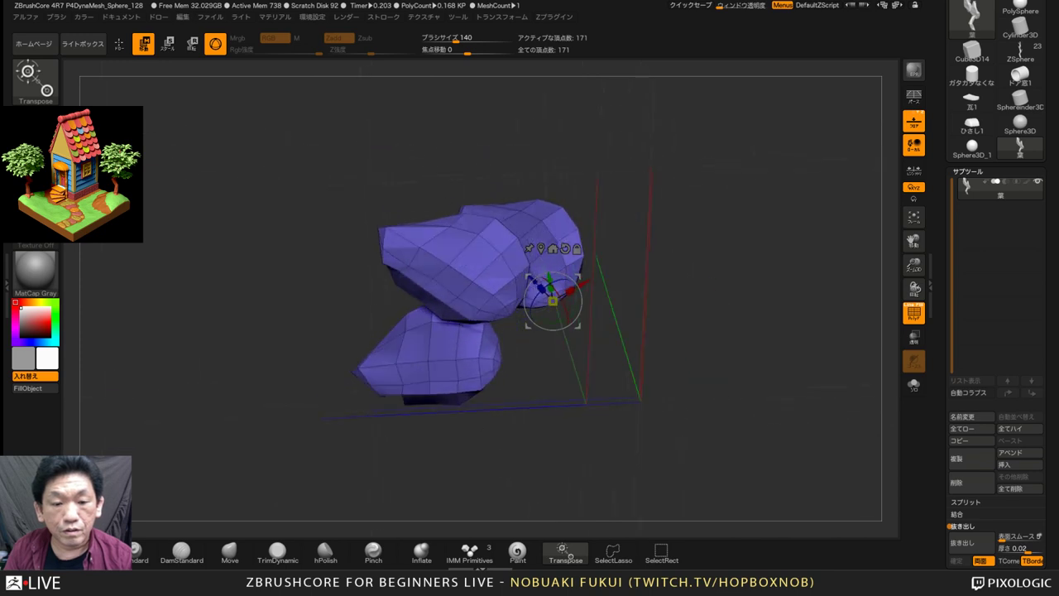
{"action": "left_click_drag", "start_coordinate": [553, 299], "coordinate": [608, 280], "text": "ctrl"}
{"action": "left_click_drag", "start_coordinate": [745, 356], "coordinate": [745, 290], "text": "shift"}
{"action": "left_click_drag", "start_coordinate": [644, 264], "coordinate": [698, 206]}
{"action": "left_click_drag", "start_coordinate": [744, 330], "coordinate": [744, 405]}
{"action": "left_click_drag", "start_coordinate": [694, 216], "coordinate": [570, 325]}
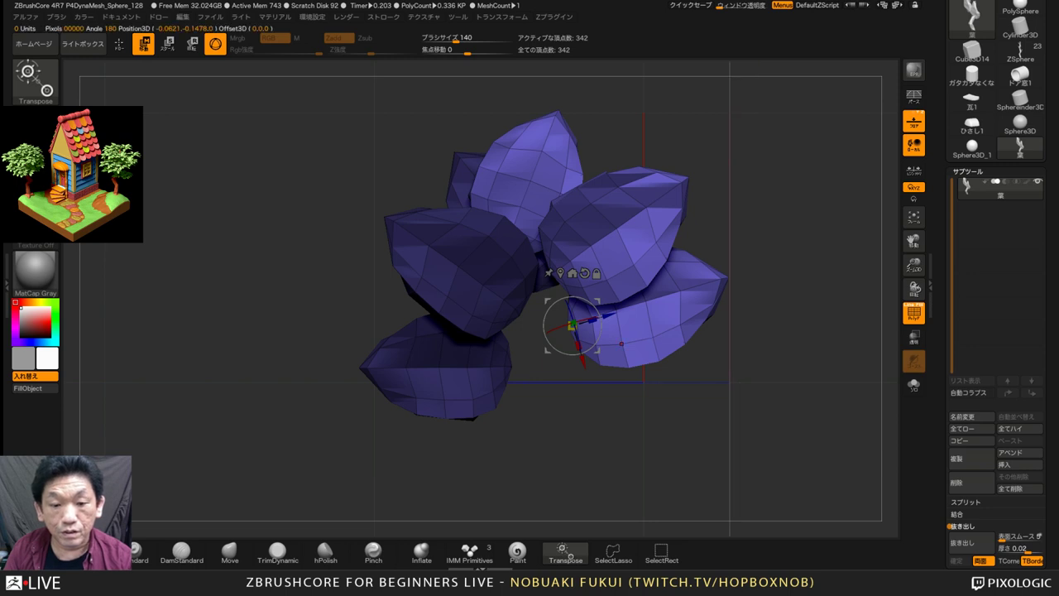
Duplicate the leaves into a third set of three and position it to close the ring of leaves
{"action": "left_click_drag", "start_coordinate": [595, 348], "coordinate": [502, 394], "text": "ctrl"}
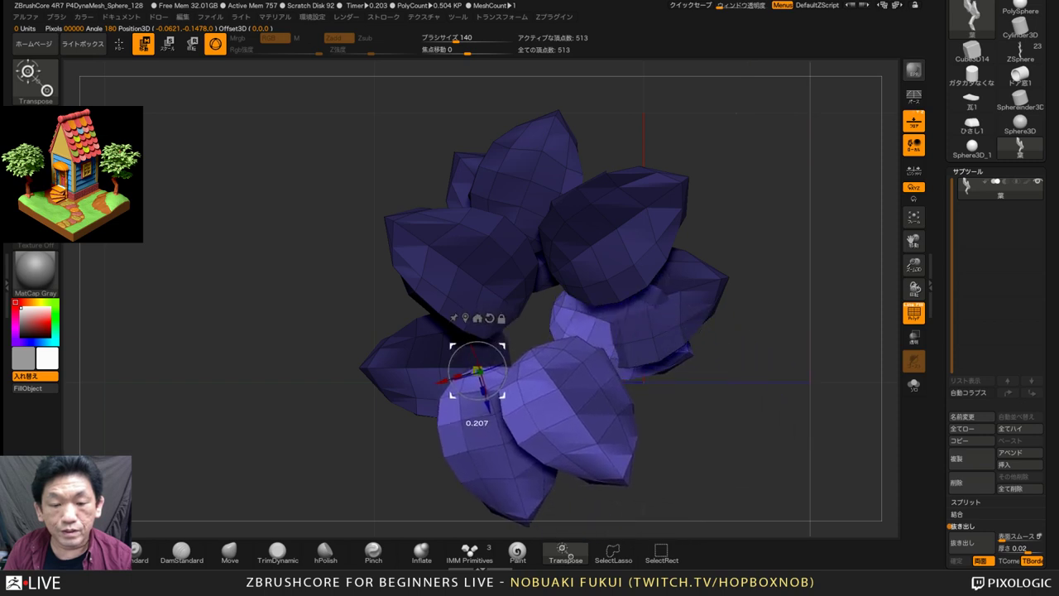
{"action": "left_click_drag", "start_coordinate": [463, 496], "coordinate": [600, 316]}
{"action": "left_click_drag", "start_coordinate": [503, 396], "coordinate": [473, 344]}
{"action": "left_click_drag", "start_coordinate": [356, 281], "coordinate": [351, 446]}
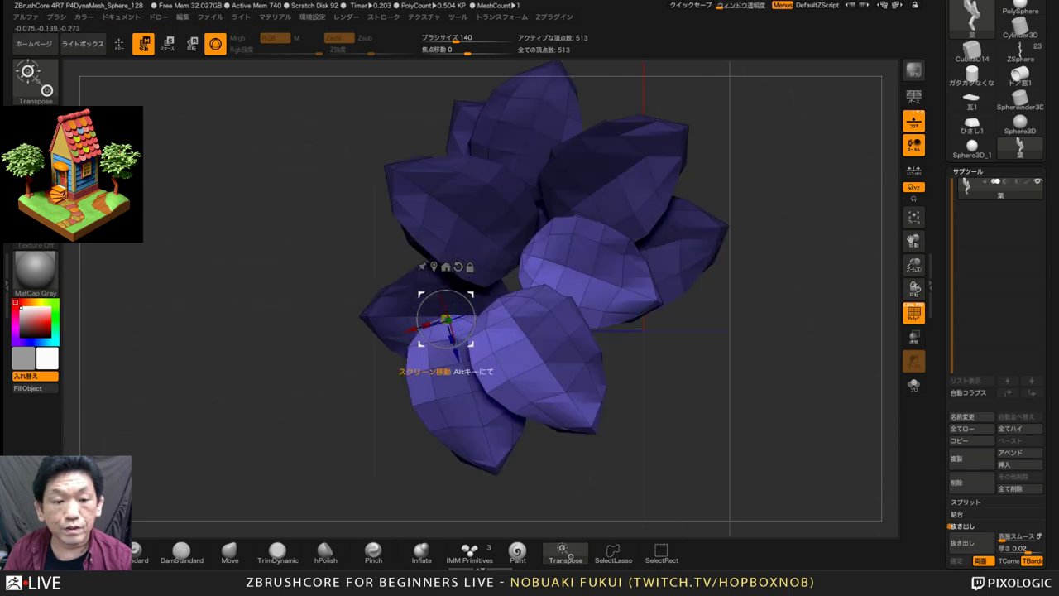
{"action": "left_click_drag", "start_coordinate": [445, 318], "coordinate": [499, 319]}
{"action": "left_click_drag", "start_coordinate": [347, 447], "coordinate": [414, 289]}
{"action": "left_click_drag", "start_coordinate": [348, 273], "coordinate": [364, 323]}
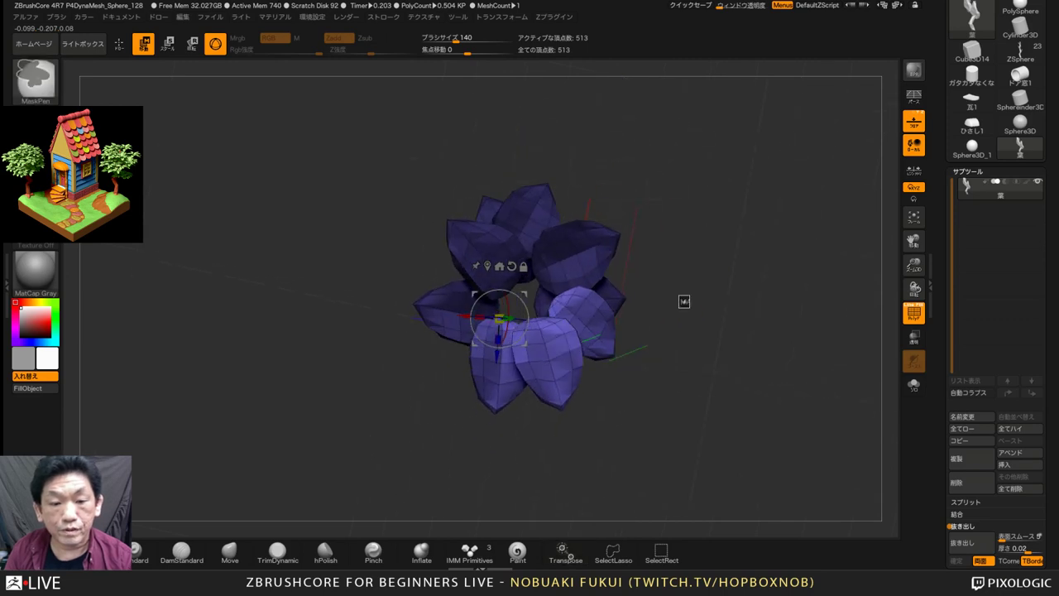
Clear the mask and assign each leaf its own polygroup with Auto Groups
{"action": "left_click_drag", "start_coordinate": [683, 300], "coordinate": [709, 324], "text": "ctrl"}
{"action": "left_click_drag", "start_coordinate": [1051, 513], "coordinate": [1051, 112]}
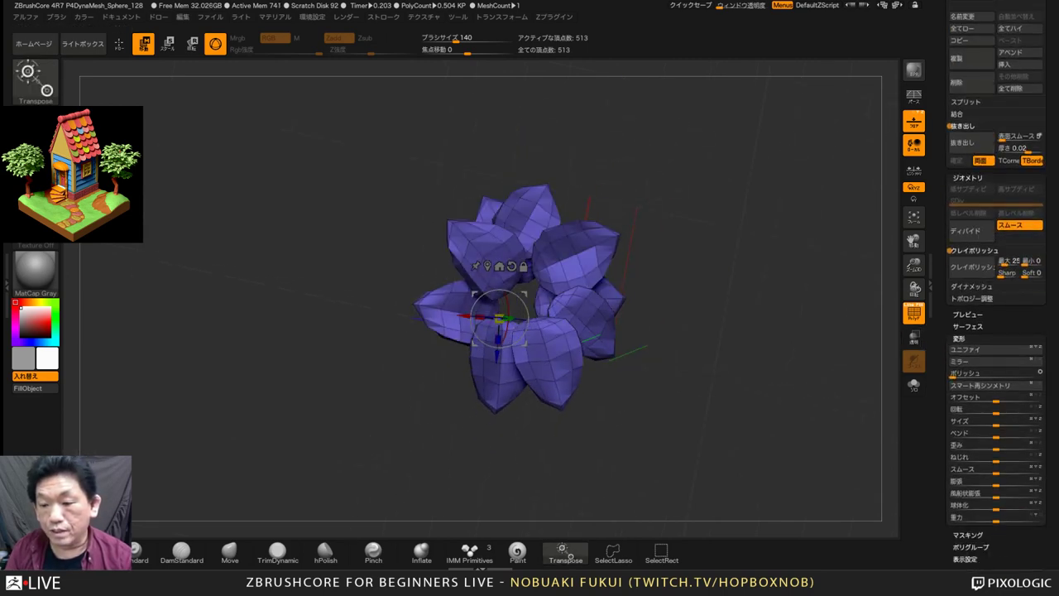
{"action": "left_click_drag", "start_coordinate": [1051, 414], "coordinate": [1051, 231]}
{"action": "left_click", "coordinate": [970, 366]}
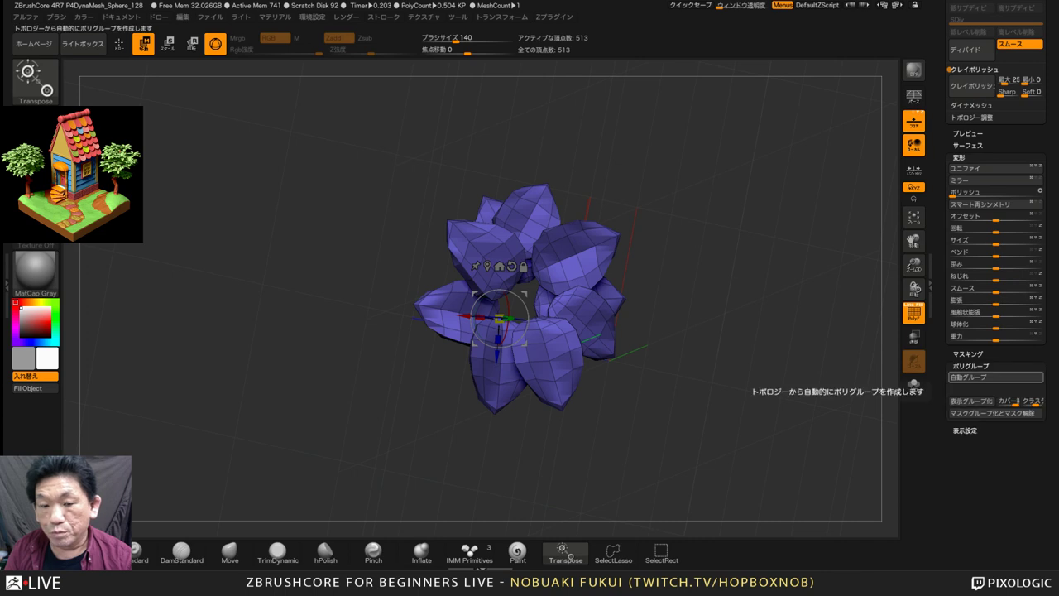
{"action": "left_click", "coordinate": [970, 377]}
Isolate one leaf by masking the rest, duplicate it, and rotate and shrink the copy over the ring's open centre
{"action": "left_click_drag", "start_coordinate": [711, 331], "coordinate": [699, 318], "text": "shift"}
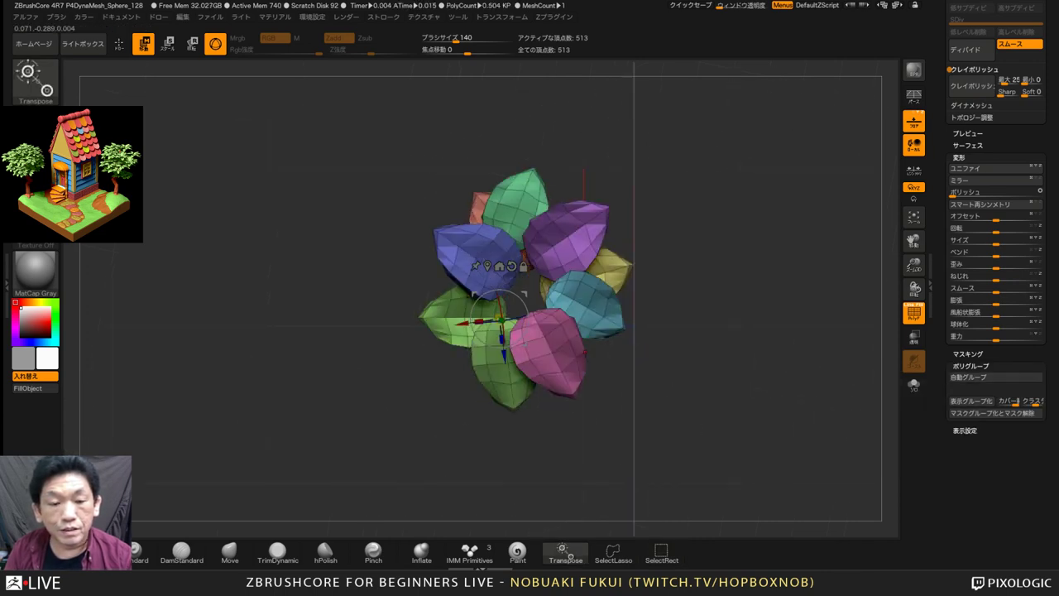
{"action": "left_click", "coordinate": [566, 356], "text": "ctrl+shift"}
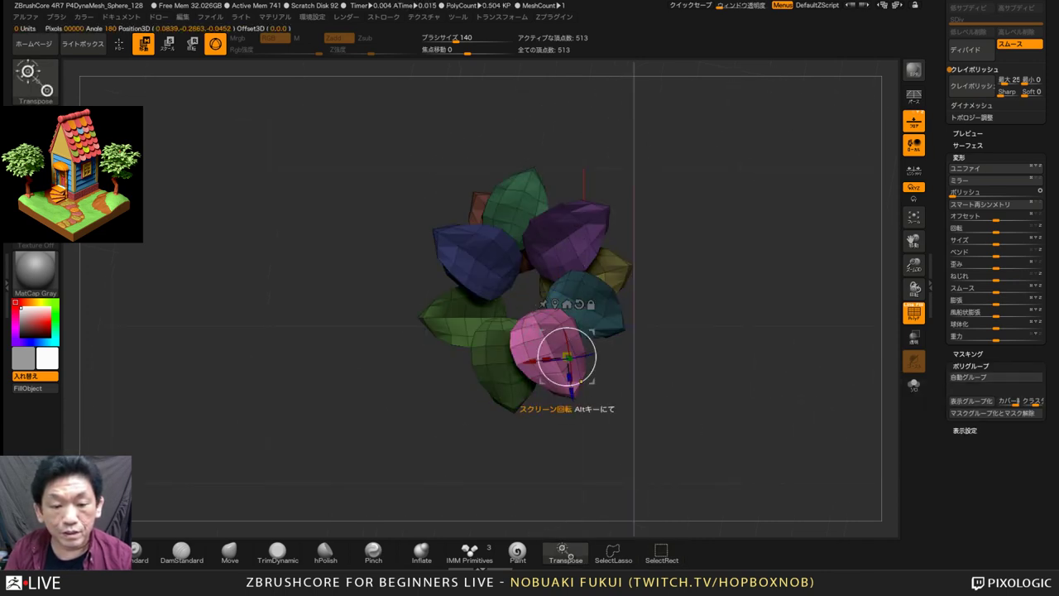
{"action": "left_click_drag", "start_coordinate": [569, 385], "coordinate": [508, 296]}
{"action": "left_click_drag", "start_coordinate": [653, 381], "coordinate": [654, 306], "text": "shift"}
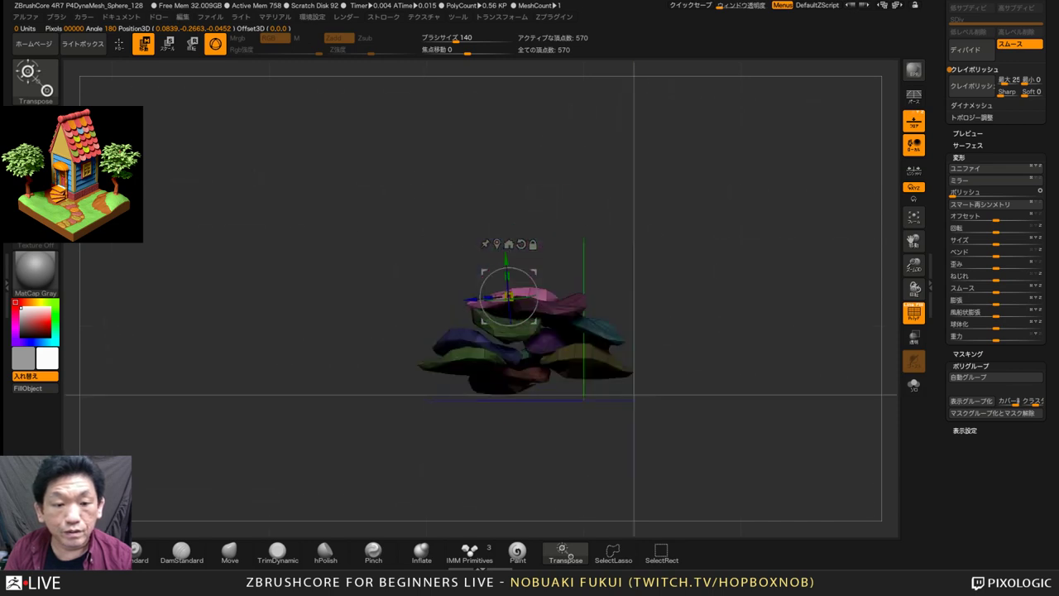
{"action": "left_click_drag", "start_coordinate": [534, 319], "coordinate": [507, 322]}
{"action": "left_click_drag", "start_coordinate": [653, 331], "coordinate": [652, 438]}
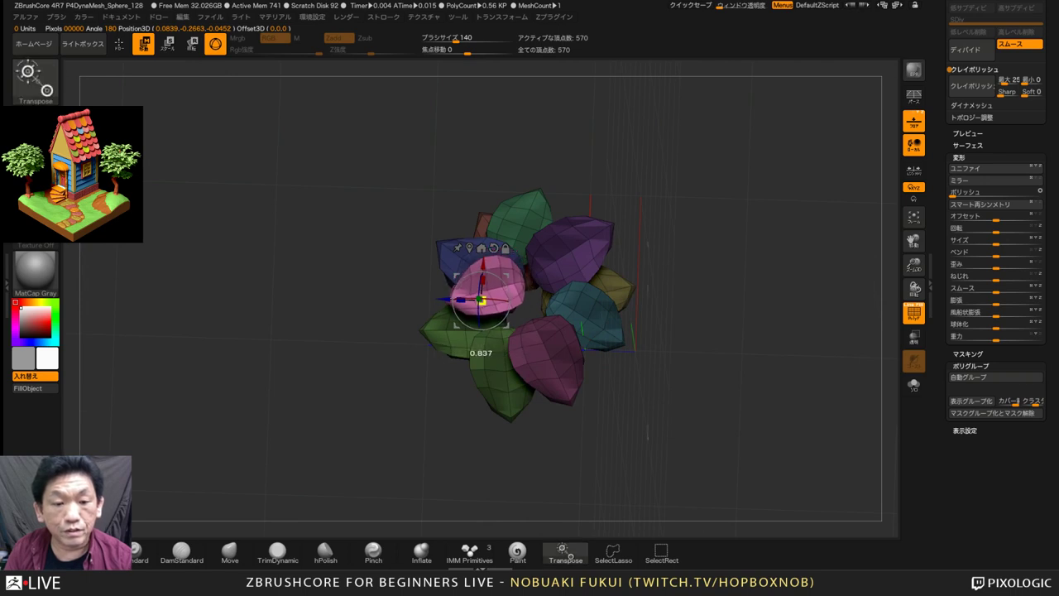
{"action": "left_click_drag", "start_coordinate": [481, 299], "coordinate": [528, 291]}
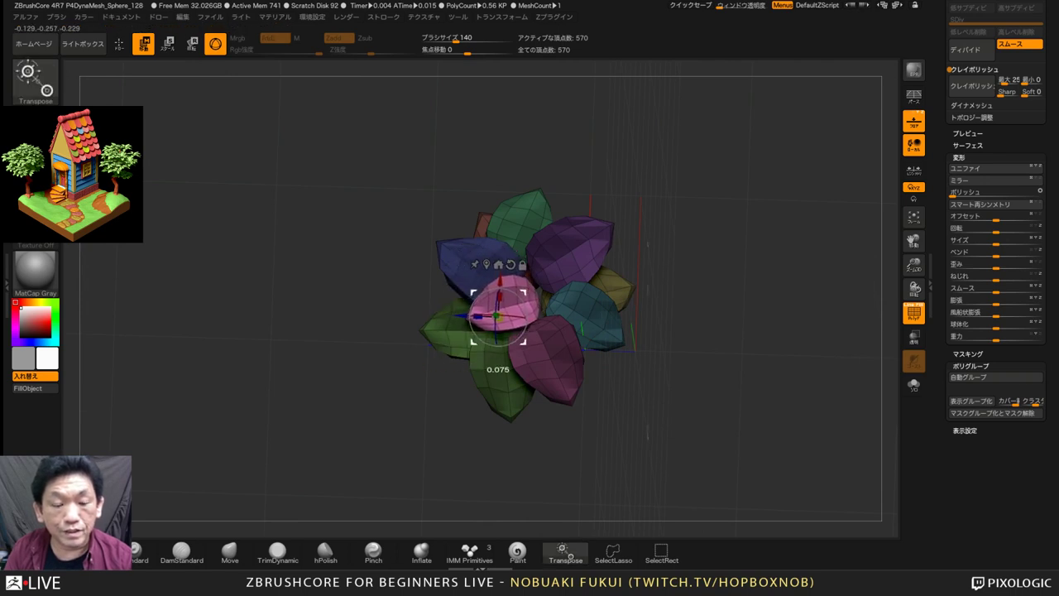
{"action": "left_click_drag", "start_coordinate": [654, 397], "coordinate": [653, 306]}
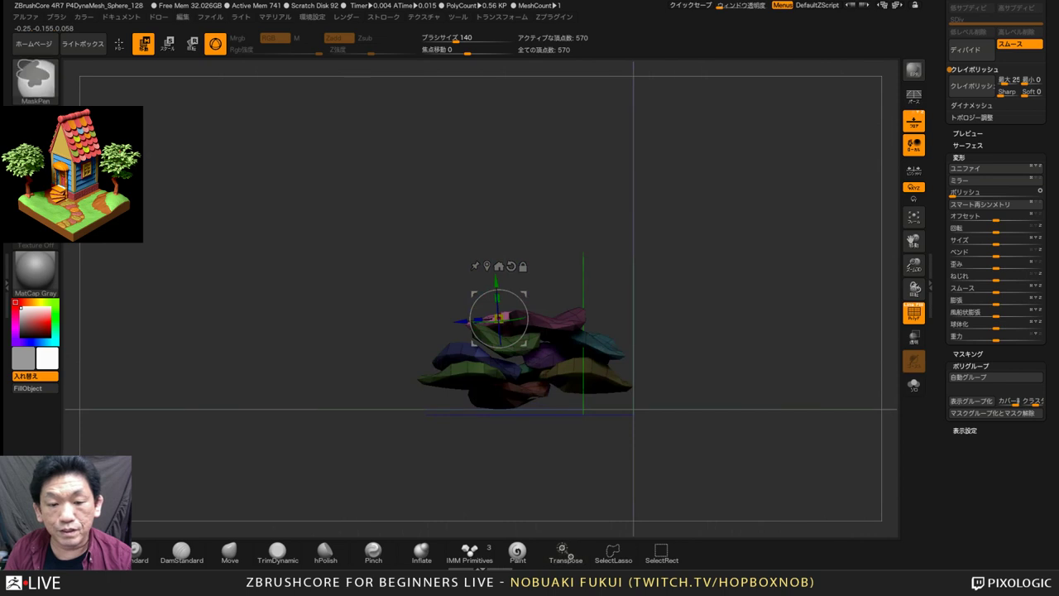
Unmask the whole leaf cluster, duplicate it, and rotate and raise the copy beside the original
{"action": "left_click_drag", "start_coordinate": [654, 356], "coordinate": [662, 389]}
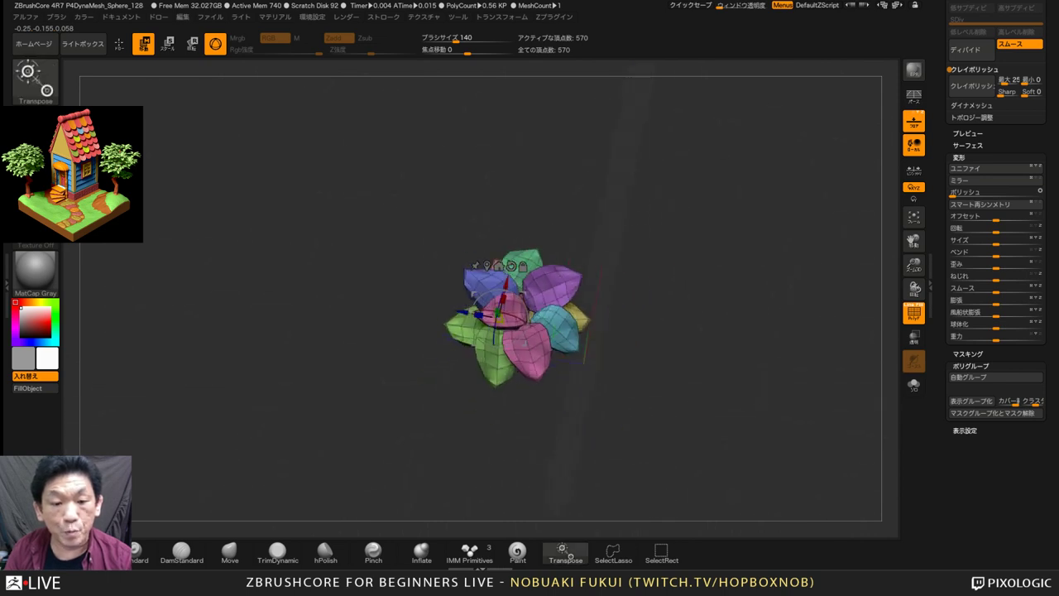
{"action": "left_click_drag", "start_coordinate": [523, 294], "coordinate": [586, 259], "text": "ctrl"}
{"action": "left_click_drag", "start_coordinate": [678, 389], "coordinate": [678, 331], "text": "shift"}
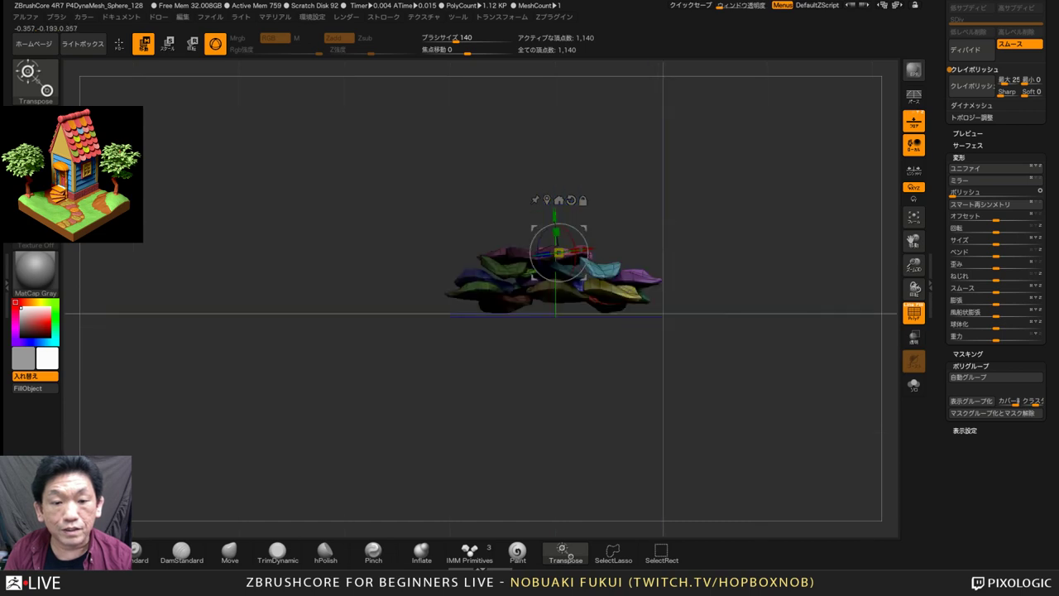
{"action": "left_click_drag", "start_coordinate": [589, 254], "coordinate": [588, 252]}
{"action": "left_click_drag", "start_coordinate": [559, 200], "coordinate": [560, 189]}
{"action": "left_click_drag", "start_coordinate": [728, 356], "coordinate": [749, 484]}
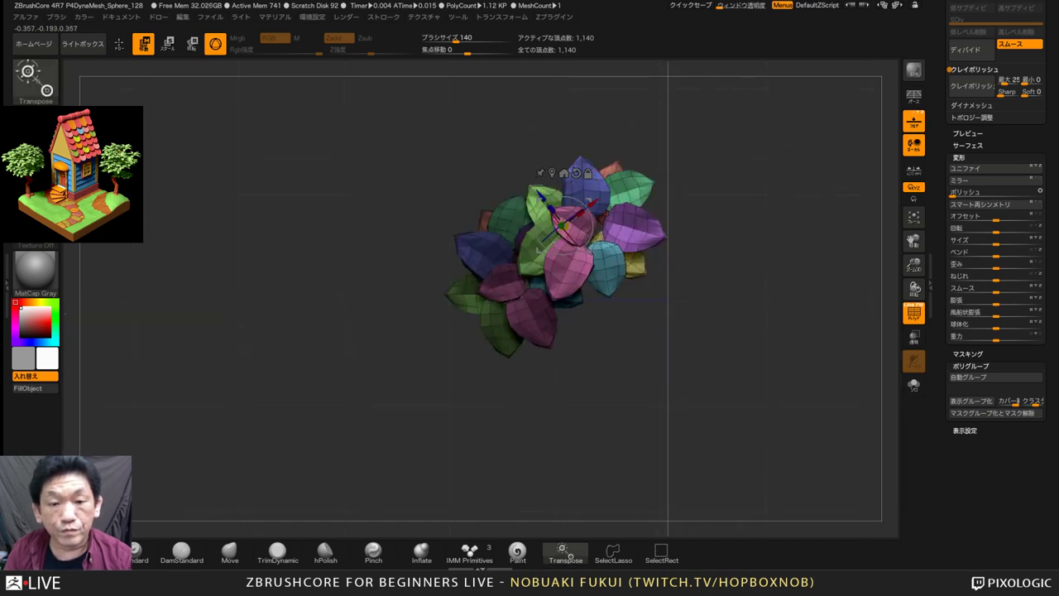
Duplicate the cluster a second time and rotate and move the copy below the first two clusters
{"action": "left_click_drag", "start_coordinate": [562, 223], "coordinate": [621, 345], "text": "ctrl"}
{"action": "left_click_drag", "start_coordinate": [617, 418], "coordinate": [614, 268]}
{"action": "left_click_drag", "start_coordinate": [589, 319], "coordinate": [615, 345]}
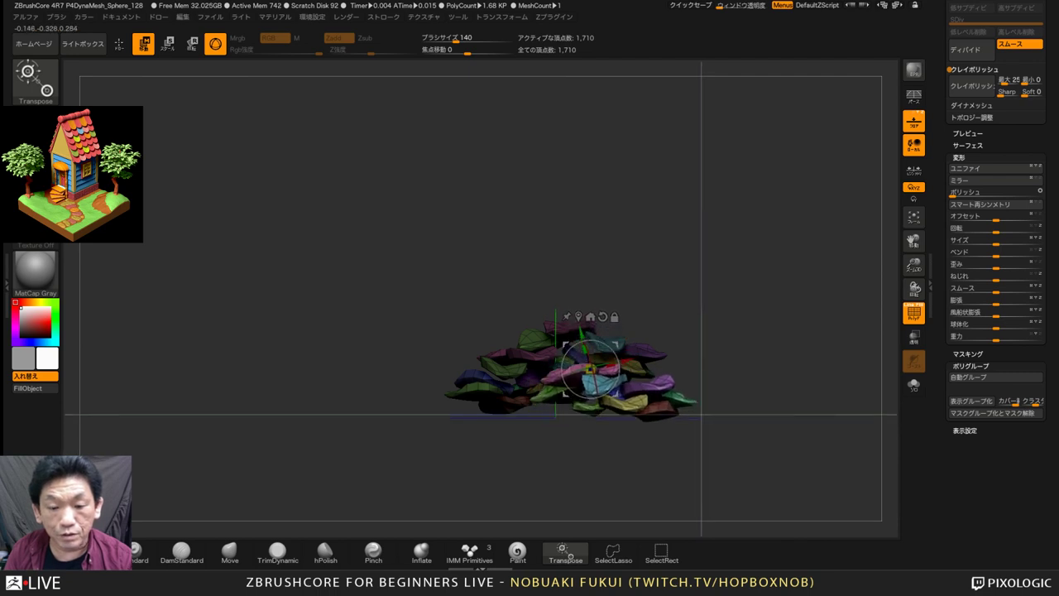
{"action": "left_click_drag", "start_coordinate": [630, 286], "coordinate": [631, 418]}
{"action": "left_click_drag", "start_coordinate": [590, 366], "coordinate": [614, 381]}
Add a fourth copy of the cluster and tilt, turn and shift it against the outer side of the others
{"action": "left_click_drag", "start_coordinate": [616, 372], "coordinate": [799, 215]}
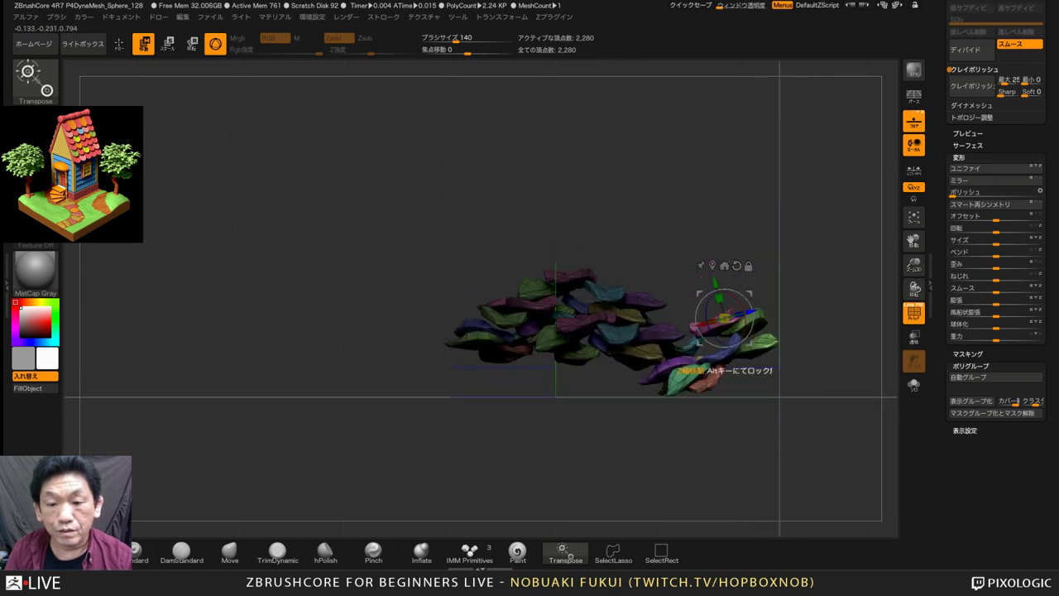
{"action": "left_click_drag", "start_coordinate": [750, 307], "coordinate": [752, 326]}
{"action": "left_click_drag", "start_coordinate": [749, 370], "coordinate": [744, 372]}
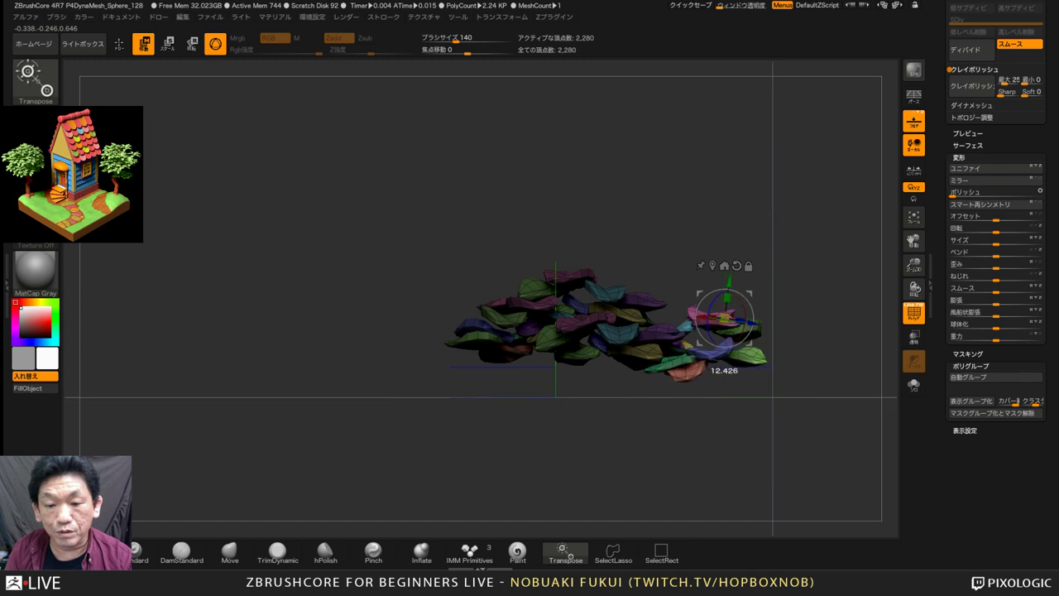
{"action": "left_click_drag", "start_coordinate": [748, 294], "coordinate": [738, 254]}
{"action": "left_click_drag", "start_coordinate": [799, 273], "coordinate": [799, 368]}
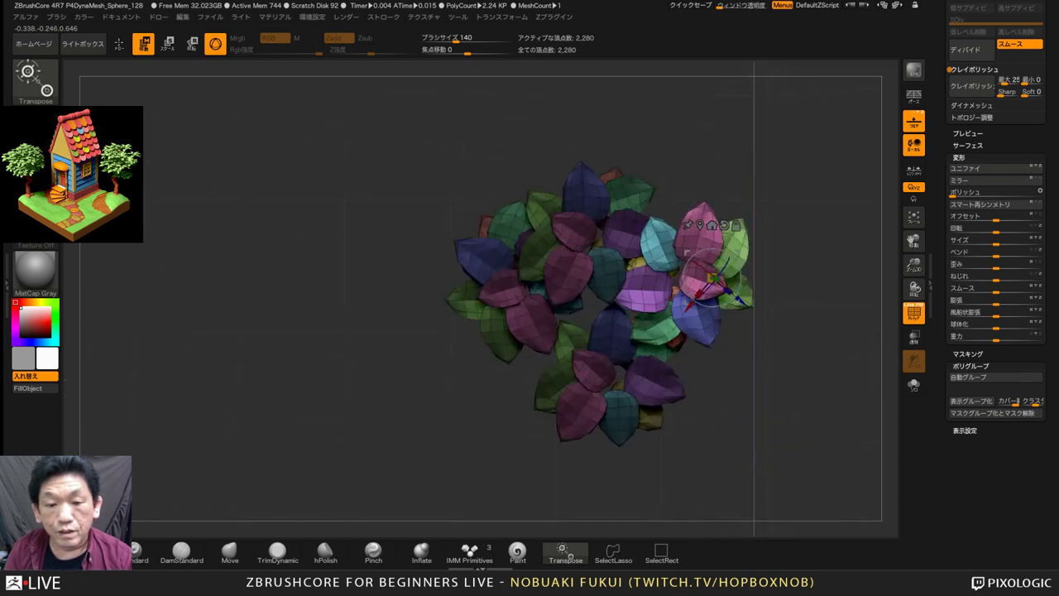
{"action": "left_click_drag", "start_coordinate": [713, 281], "coordinate": [705, 291]}
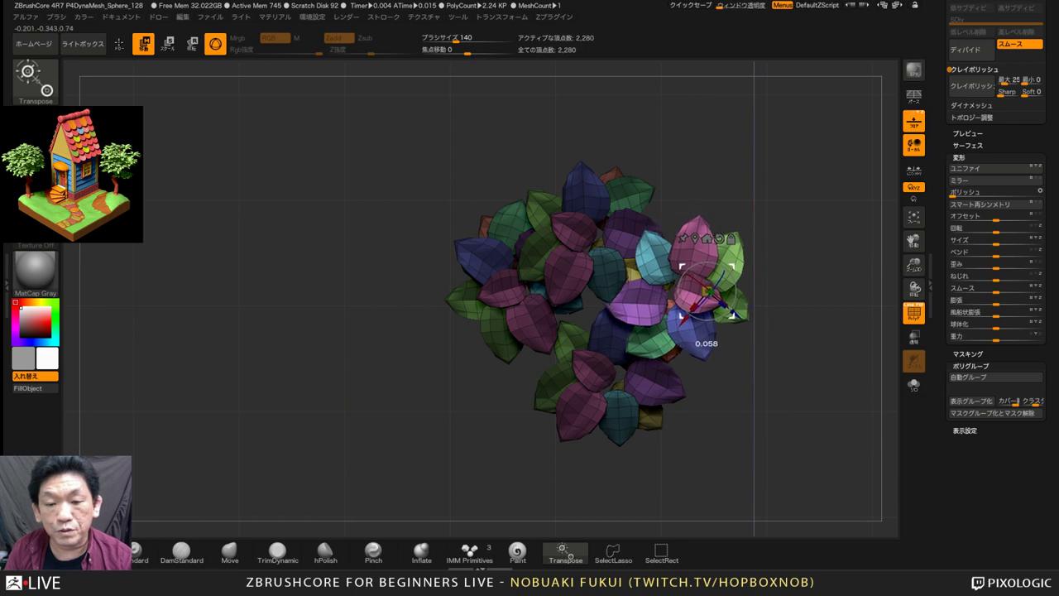
Clear the mask from the assembled leaf clusters and return to the list of loaded tools
{"action": "left_click_drag", "start_coordinate": [798, 352], "coordinate": [693, 434], "text": "ctrl"}
{"action": "left_click", "coordinate": [728, 308], "text": "ctrl"}
{"action": "left_click_drag", "start_coordinate": [678, 240], "coordinate": [662, 243]}
{"action": "left_click_drag", "start_coordinate": [700, 413], "coordinate": [702, 446]}
{"action": "left_click_drag", "start_coordinate": [939, 199], "coordinate": [939, 504]}
{"action": "left_click_drag", "start_coordinate": [802, 216], "coordinate": [835, 252], "text": "ctrl"}
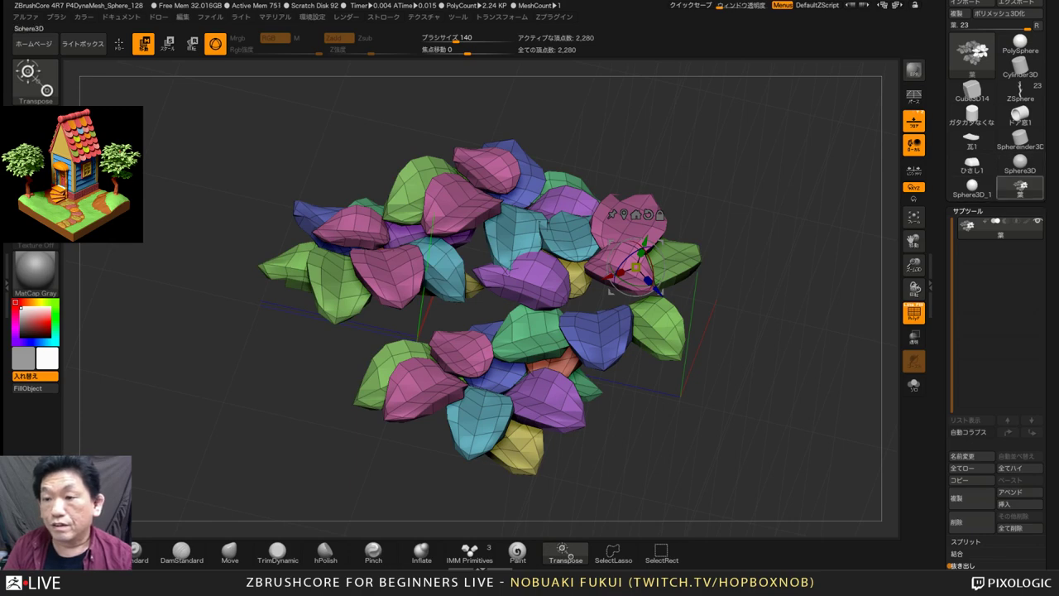
Return to the house diorama model and isolate the tree trunk by hiding every other part
{"action": "left_click", "coordinate": [1020, 115]}
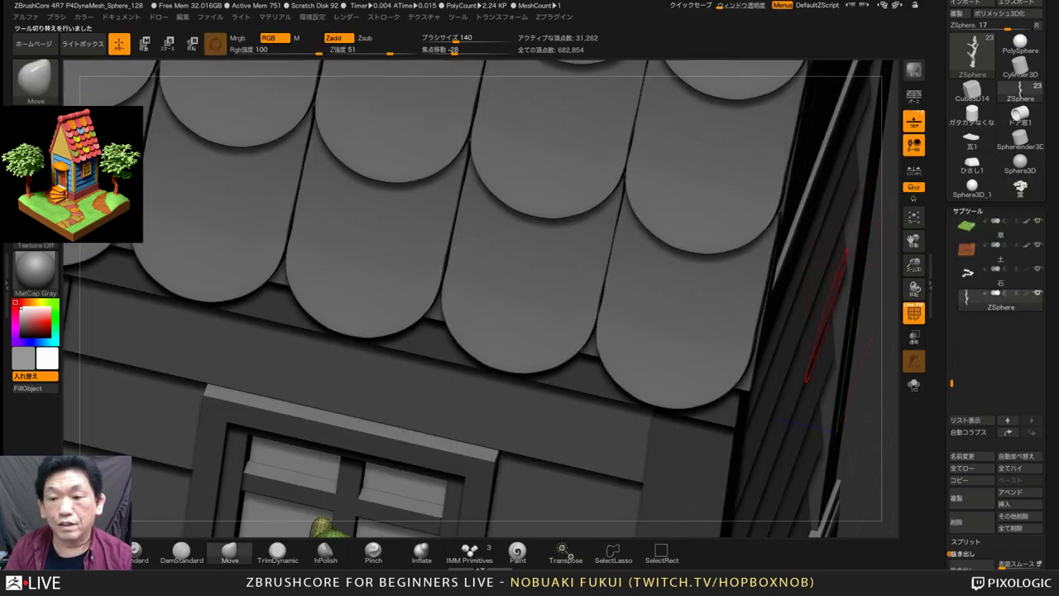
{"action": "key", "text": "f"}
{"action": "left_click_drag", "start_coordinate": [772, 296], "coordinate": [815, 252]}
{"action": "left_click_drag", "start_coordinate": [728, 281], "coordinate": [815, 244], "text": "alt"}
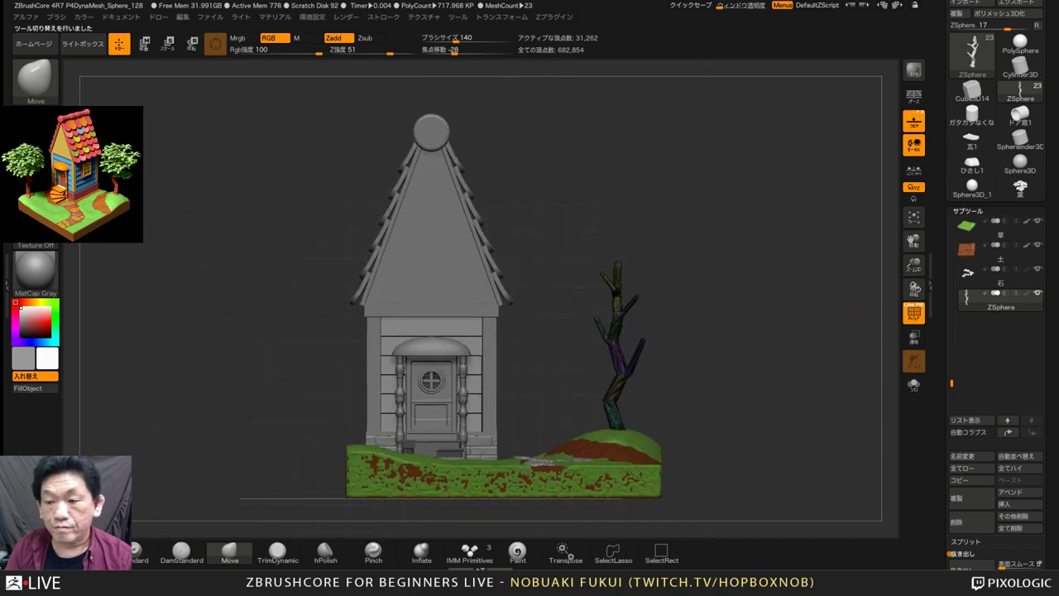
{"action": "left_click_drag", "start_coordinate": [782, 211], "coordinate": [856, 317]}
{"action": "left_click", "coordinate": [1037, 293]}
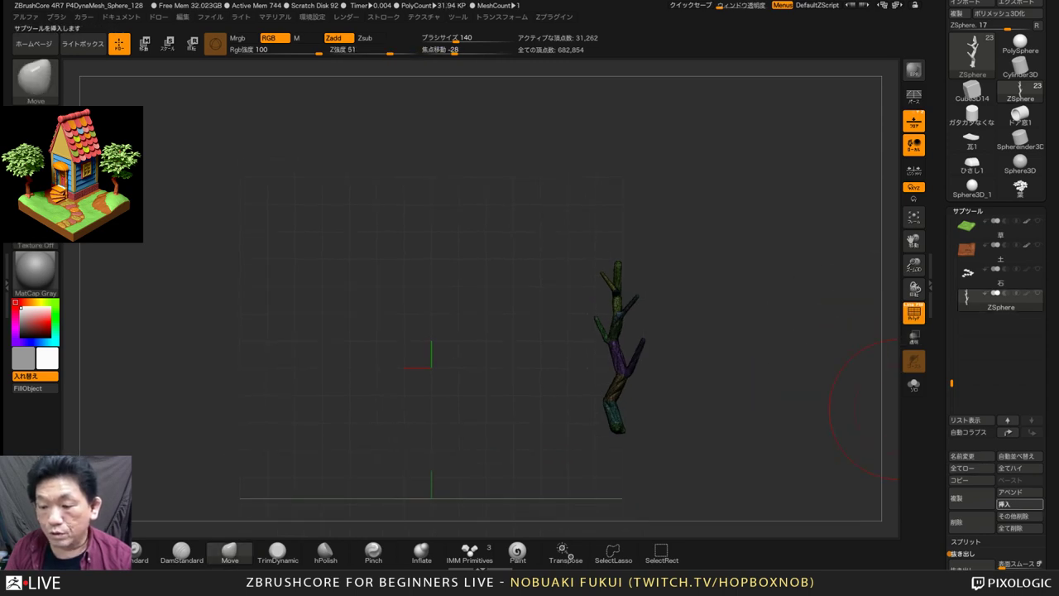
Insert the finished leaf cluster 葉 into the diorama as a new subtool after the trunk
{"action": "left_click", "coordinate": [1004, 503]}
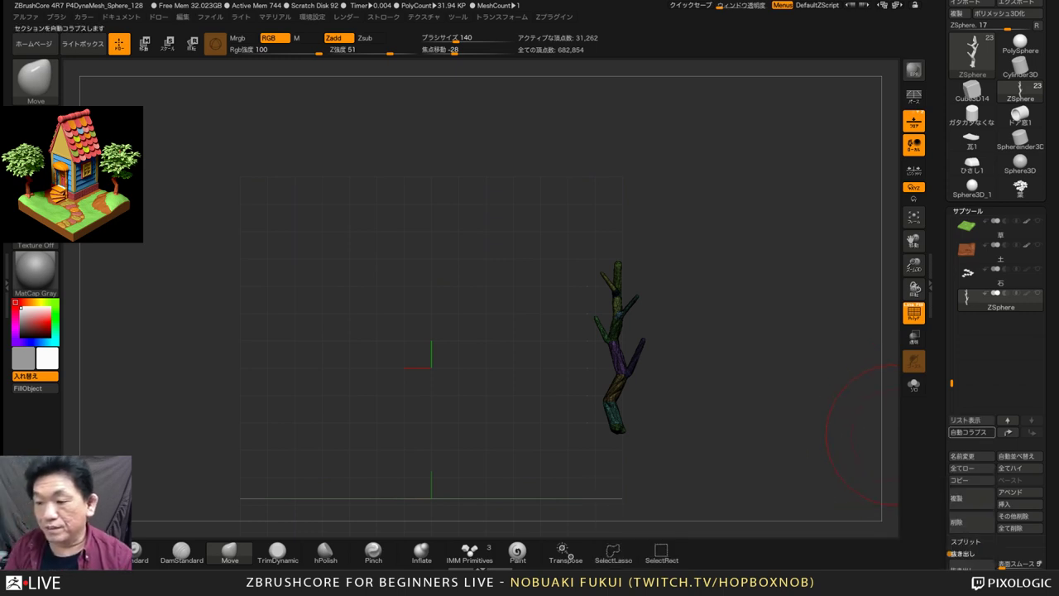
{"action": "left_click", "coordinate": [1019, 504]}
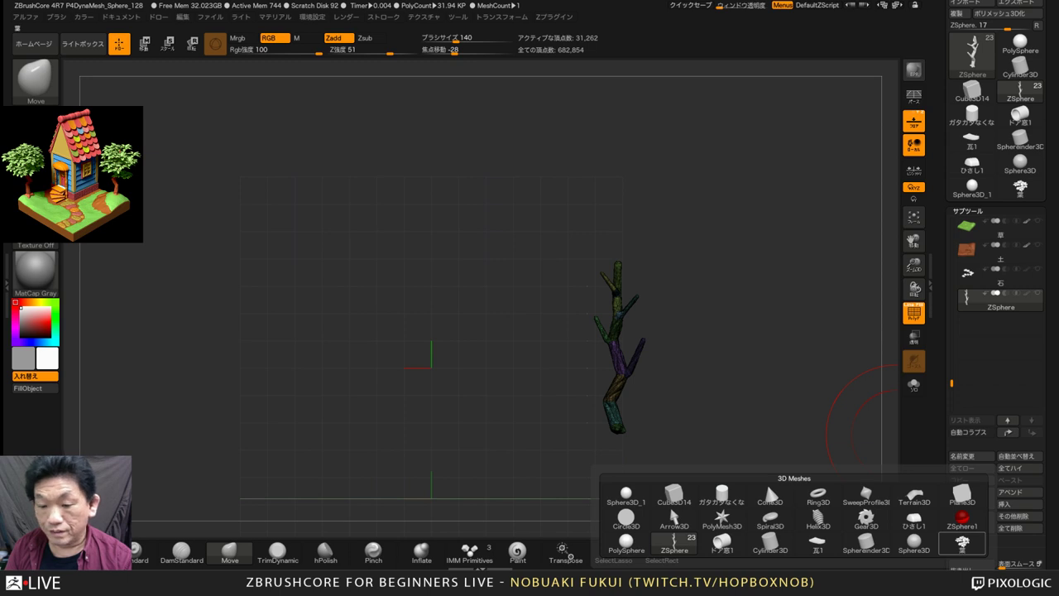
{"action": "left_click", "coordinate": [961, 542]}
{"action": "left_click_drag", "start_coordinate": [724, 361], "coordinate": [926, 331]}
{"action": "left_click_drag", "start_coordinate": [709, 388], "coordinate": [697, 417], "text": "alt"}
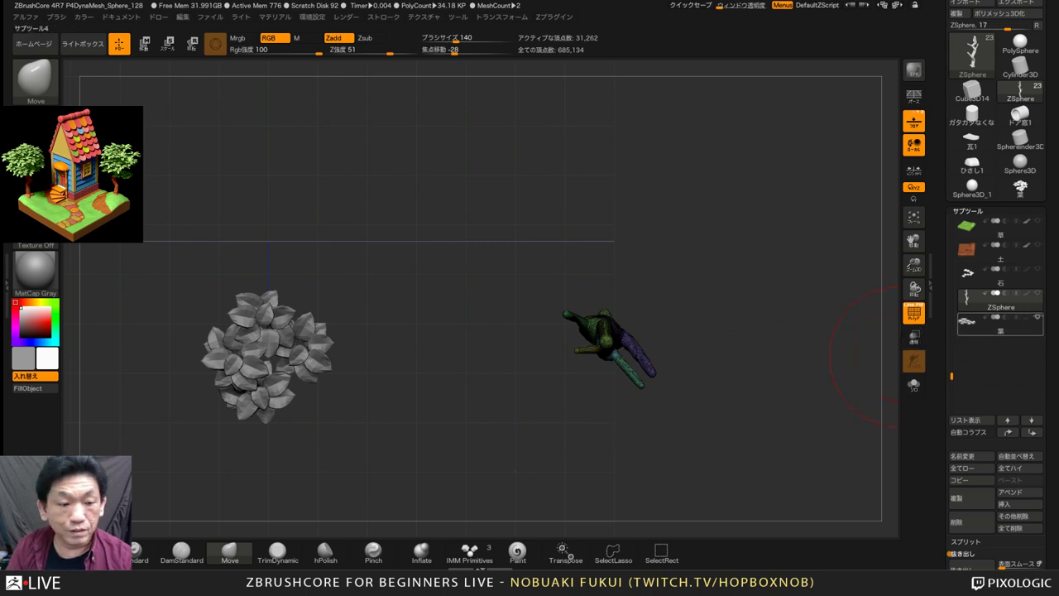
Make the inserted leaf cluster active, show the trunk again, and move the cluster onto the trunk's branches
{"action": "left_click", "coordinate": [985, 323]}
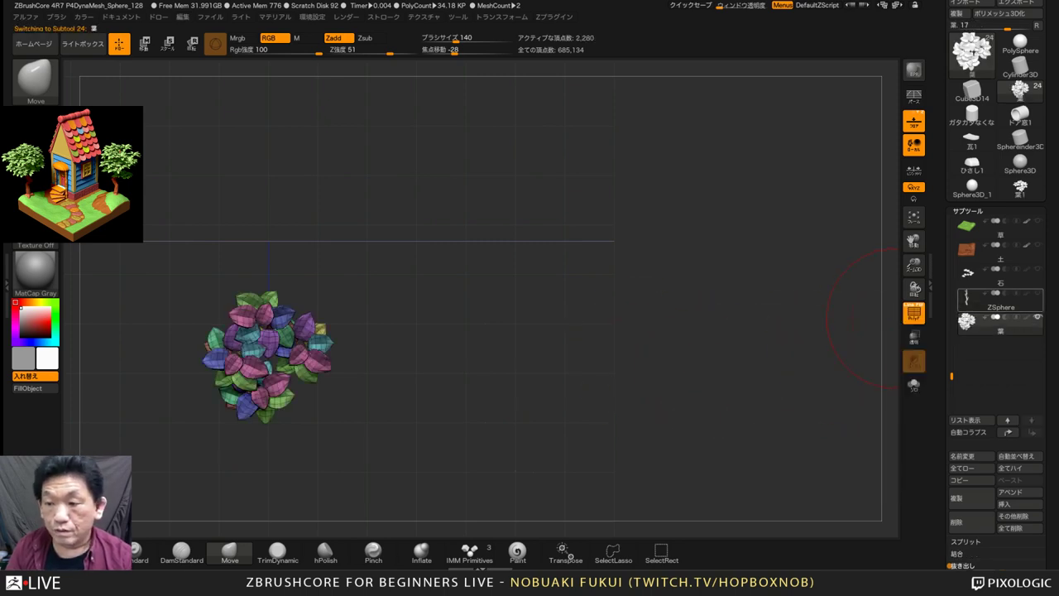
{"action": "left_click", "coordinate": [1038, 293]}
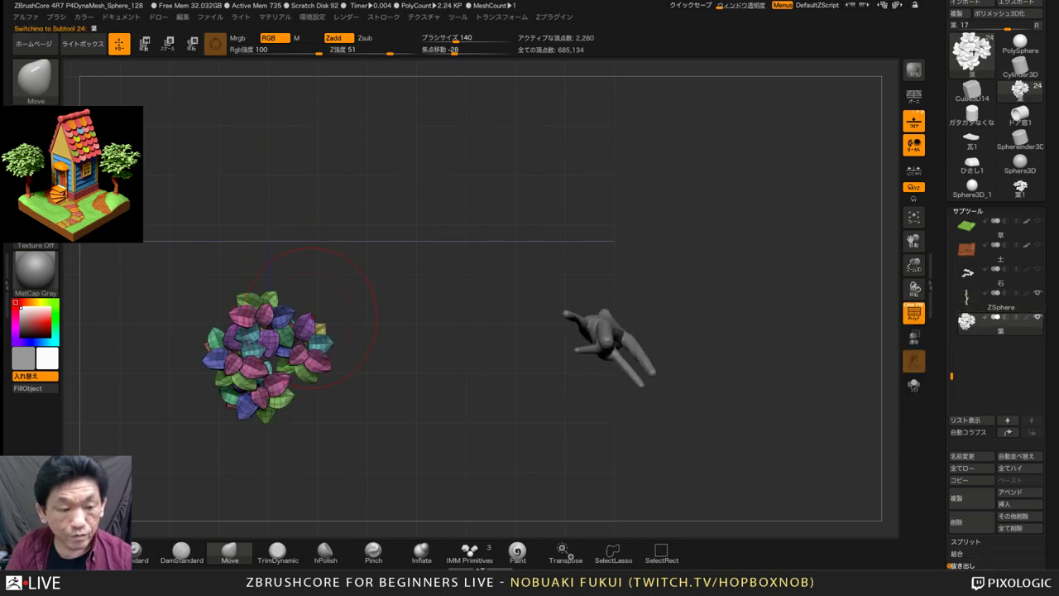
{"action": "key", "text": "w"}
{"action": "left_click_drag", "start_coordinate": [238, 285], "coordinate": [564, 292]}
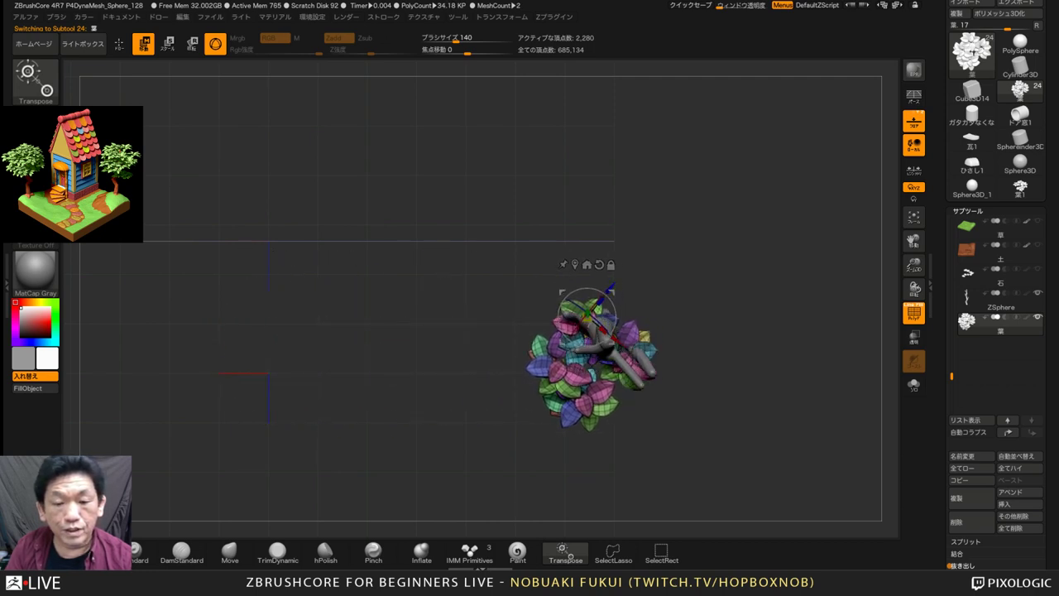
{"action": "left_click_drag", "start_coordinate": [463, 373], "coordinate": [463, 273], "text": "shift"}
{"action": "mouse_move", "coordinate": [612, 292]}
{"action": "left_mouse_down"}
{"action": "mouse_move", "coordinate": [598, 220]}
{"action": "mouse_move", "coordinate": [623, 297]}
{"action": "left_mouse_up"}
{"action": "key", "text": "ctrl+z"}
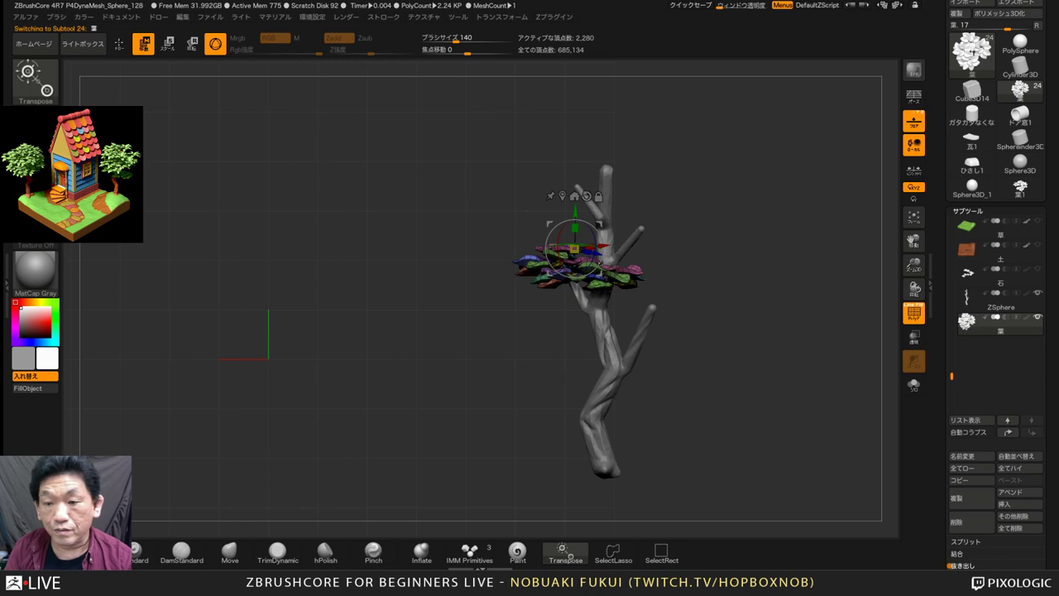
Duplicate the leaf cluster, undo the surplus copies, and rotate and shift the remaining copy around the trunk, lower than the first
{"action": "left_click_drag", "start_coordinate": [574, 248], "coordinate": [651, 267], "text": "ctrl"}
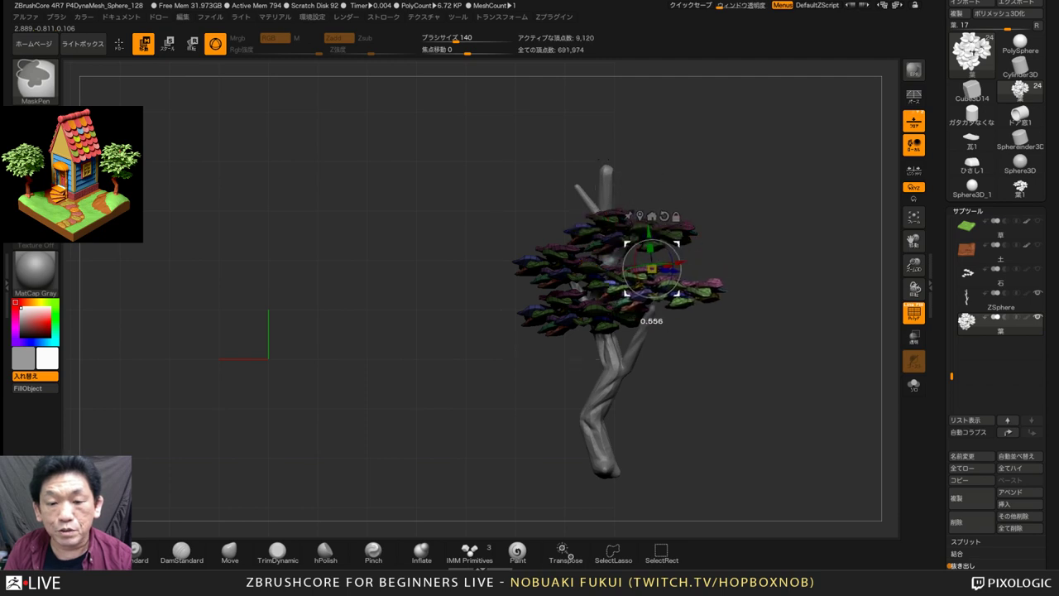
{"action": "key", "text": "ctrl+z"}
{"action": "key", "text": "ctrl+z"}
{"action": "left_click_drag", "start_coordinate": [744, 289], "coordinate": [744, 406]}
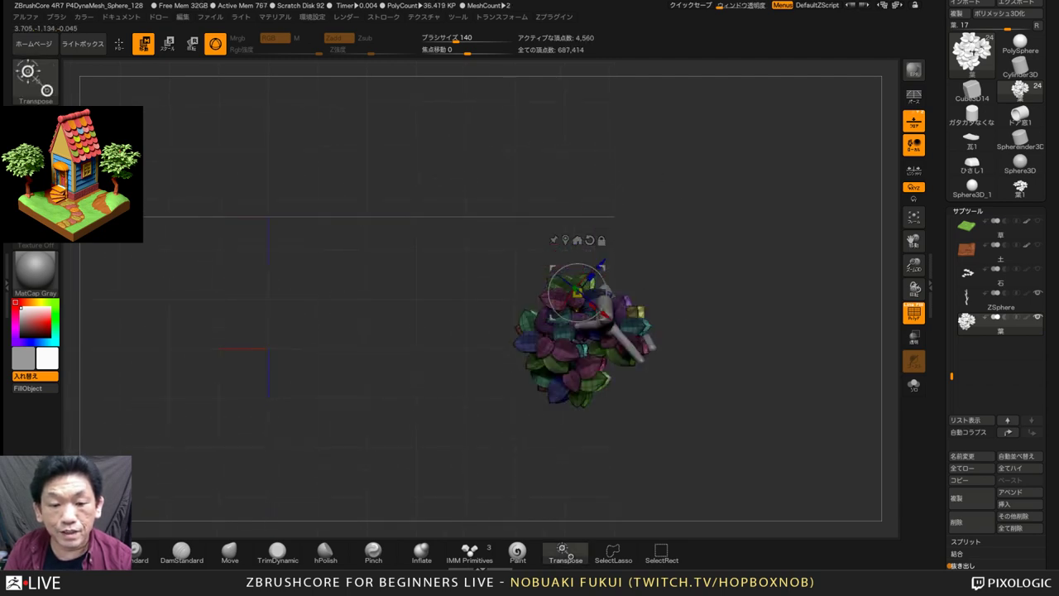
{"action": "left_click_drag", "start_coordinate": [576, 292], "coordinate": [592, 273]}
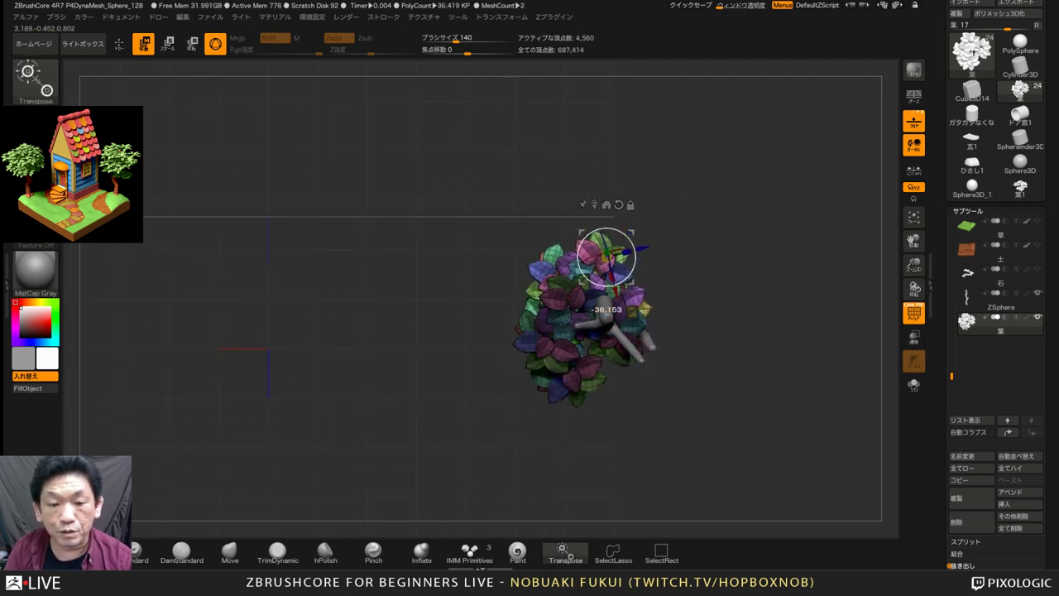
{"action": "left_click_drag", "start_coordinate": [745, 372], "coordinate": [744, 264]}
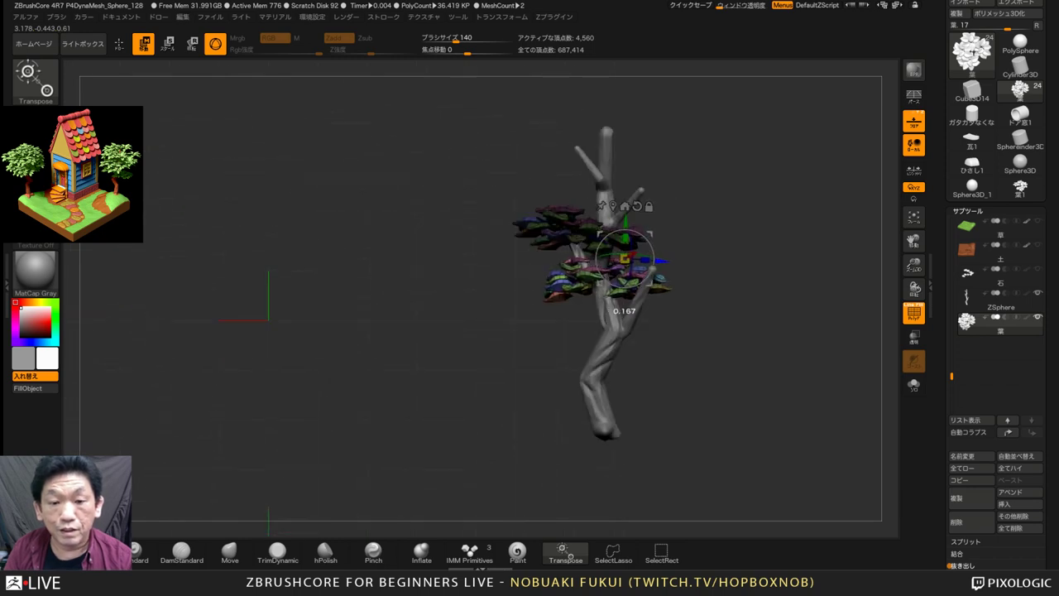
{"action": "left_click_drag", "start_coordinate": [659, 261], "coordinate": [657, 262]}
{"action": "left_click_drag", "start_coordinate": [745, 331], "coordinate": [662, 331]}
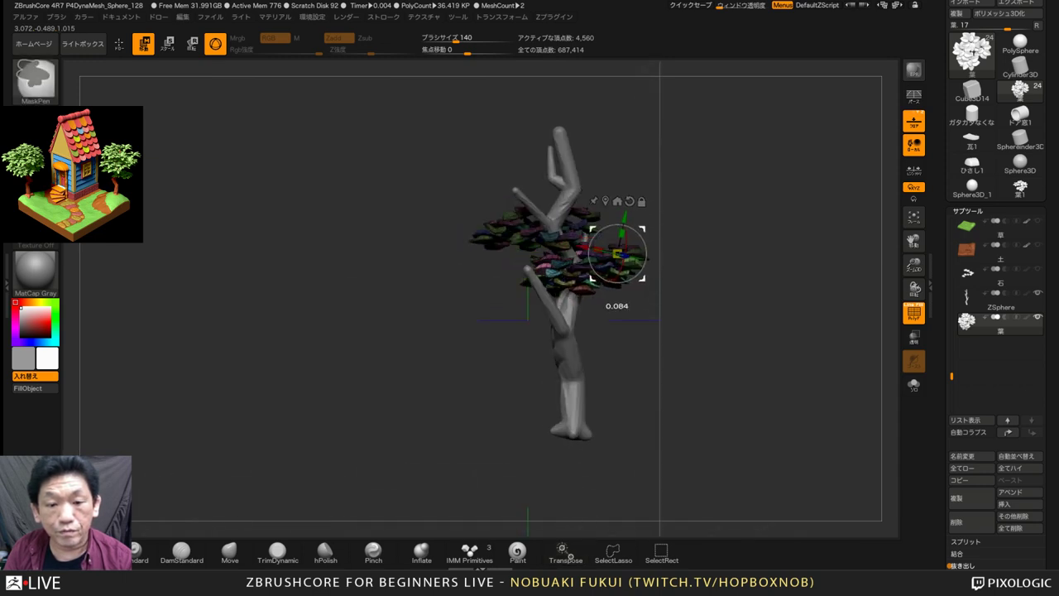
Add a third leaf cluster low on the branches and a fourth around the upper branches, rotating it to fill the gap
{"action": "left_click_drag", "start_coordinate": [652, 271], "coordinate": [583, 307], "text": "ctrl"}
{"action": "left_click_drag", "start_coordinate": [578, 302], "coordinate": [576, 279]}
{"action": "left_click_drag", "start_coordinate": [679, 355], "coordinate": [769, 356]}
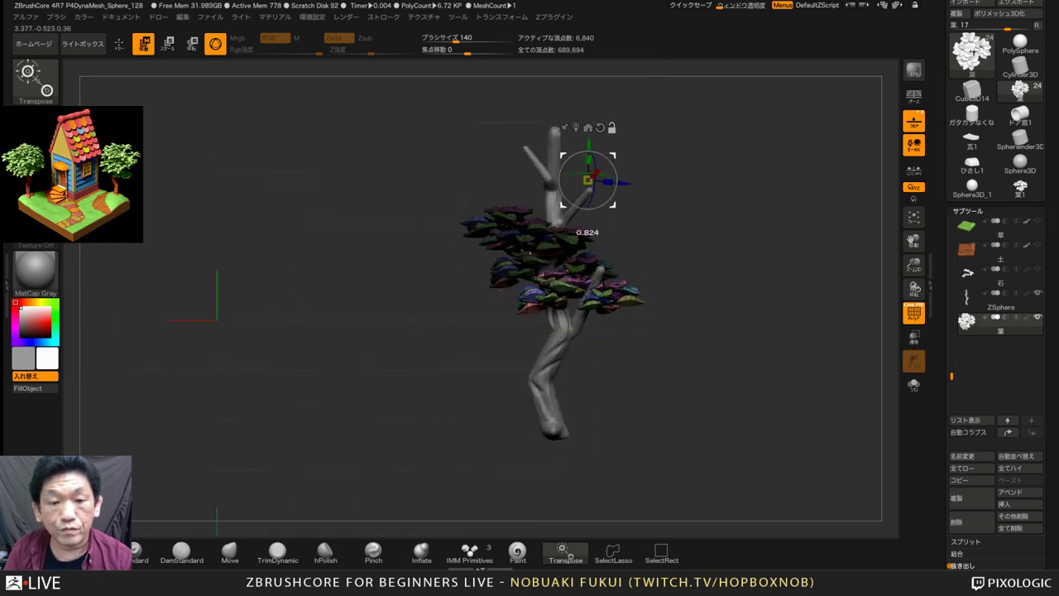
{"action": "key", "text": "ctrl+z"}
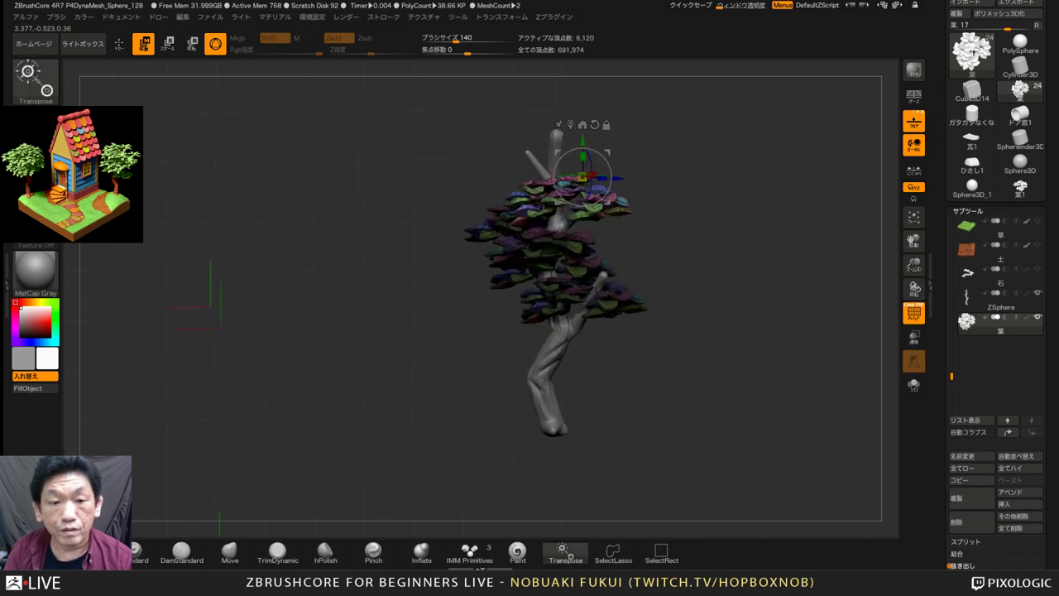
{"action": "left_click_drag", "start_coordinate": [679, 248], "coordinate": [678, 356]}
{"action": "left_click_drag", "start_coordinate": [608, 199], "coordinate": [601, 153]}
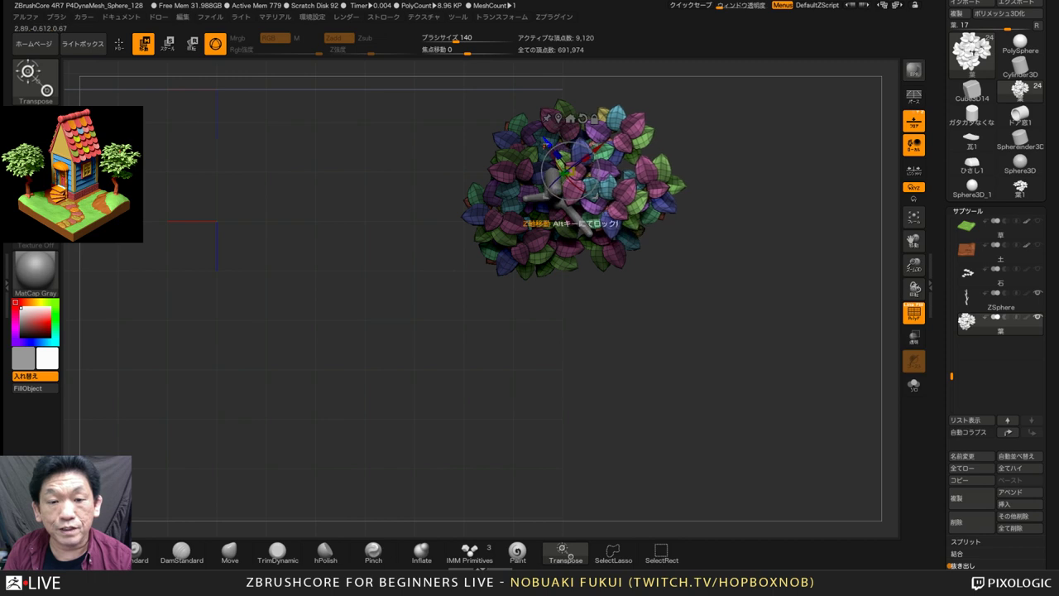
{"action": "left_click_drag", "start_coordinate": [530, 352], "coordinate": [529, 247]}
Add a fifth leaf cluster, rotate it, and place it at mid-height on the side of the tree facing away from the house
{"action": "left_click_drag", "start_coordinate": [589, 166], "coordinate": [577, 237]}
{"action": "left_click_drag", "start_coordinate": [513, 356], "coordinate": [513, 464]}
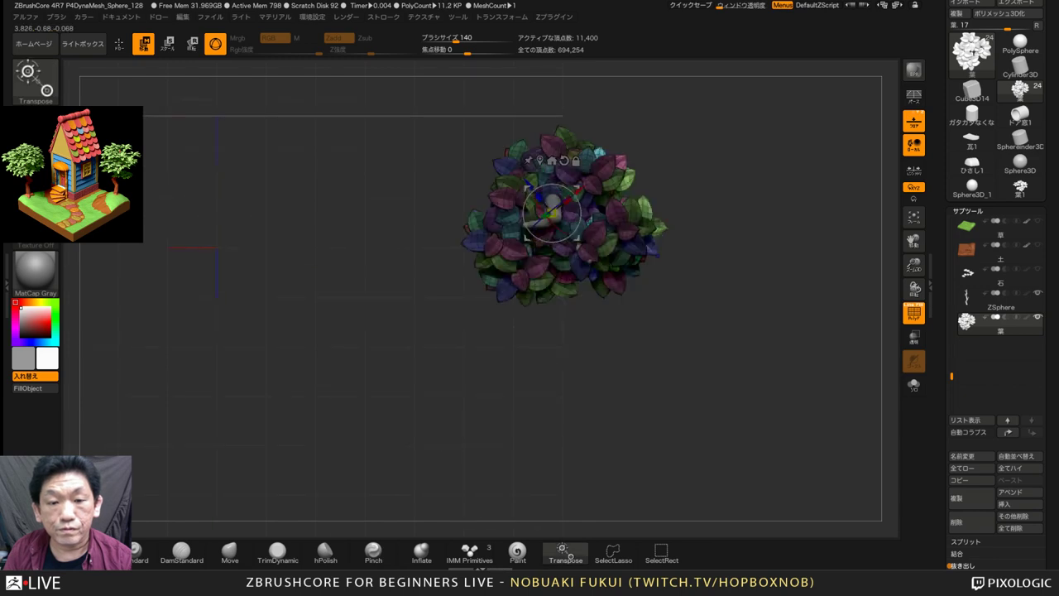
{"action": "left_click_drag", "start_coordinate": [581, 212], "coordinate": [611, 184]}
{"action": "left_click_drag", "start_coordinate": [513, 438], "coordinate": [534, 409]}
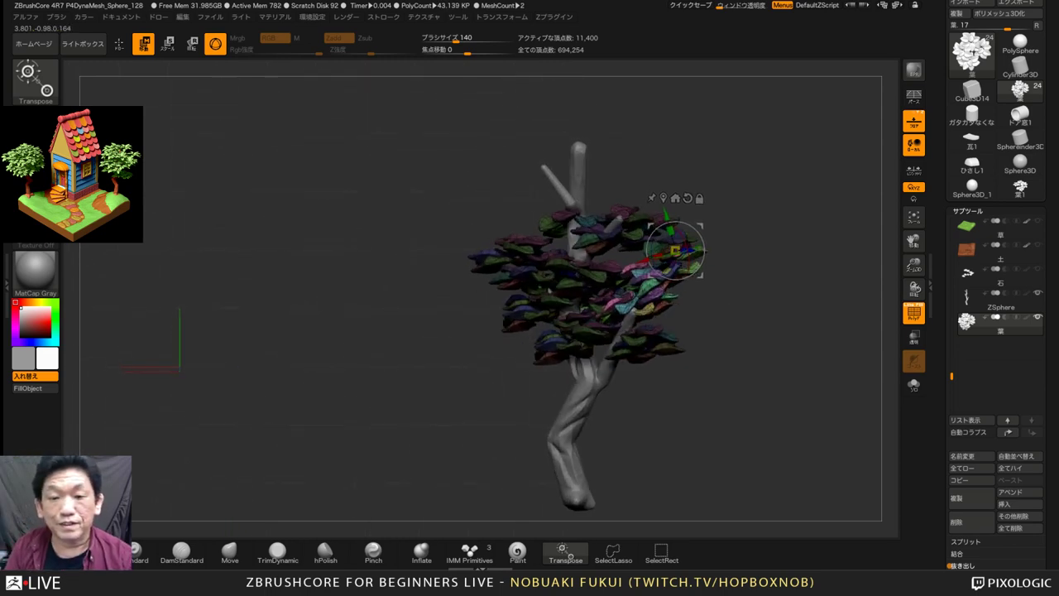
{"action": "left_click_drag", "start_coordinate": [703, 244], "coordinate": [680, 265]}
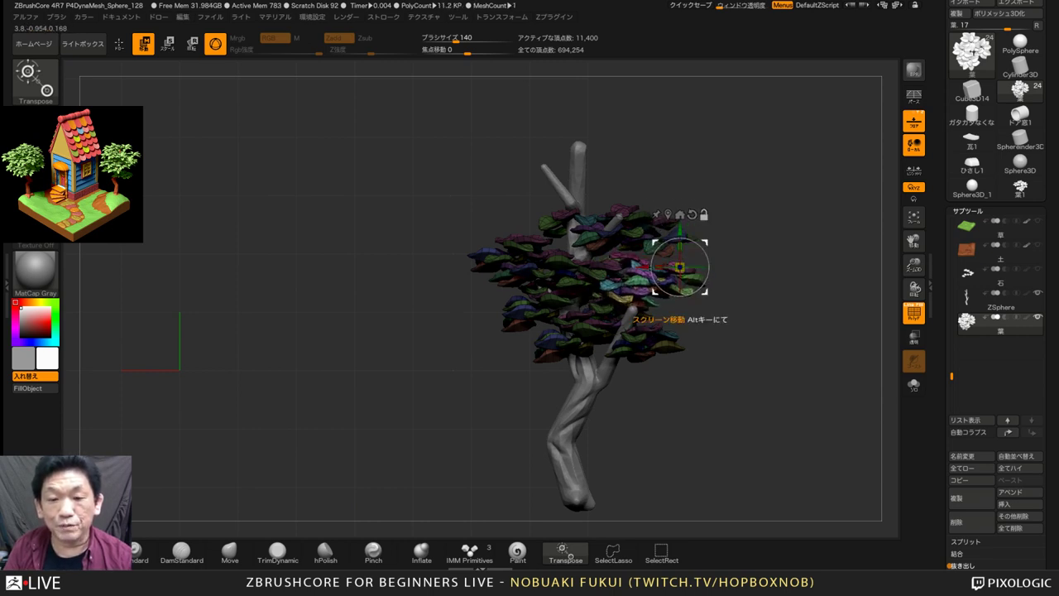
Duplicate the leaf cluster up to the thin branch near the top of the trunk
{"action": "left_click_drag", "start_coordinate": [679, 266], "coordinate": [587, 184]}
{"action": "key", "text": "ctrl+z"}
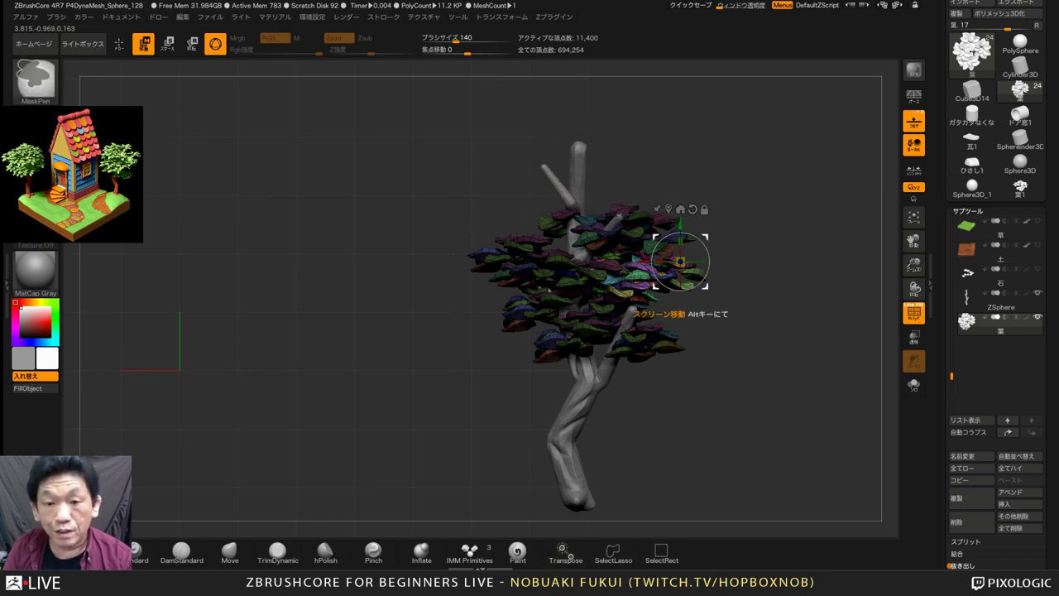
{"action": "left_click_drag", "start_coordinate": [679, 261], "coordinate": [598, 183]}
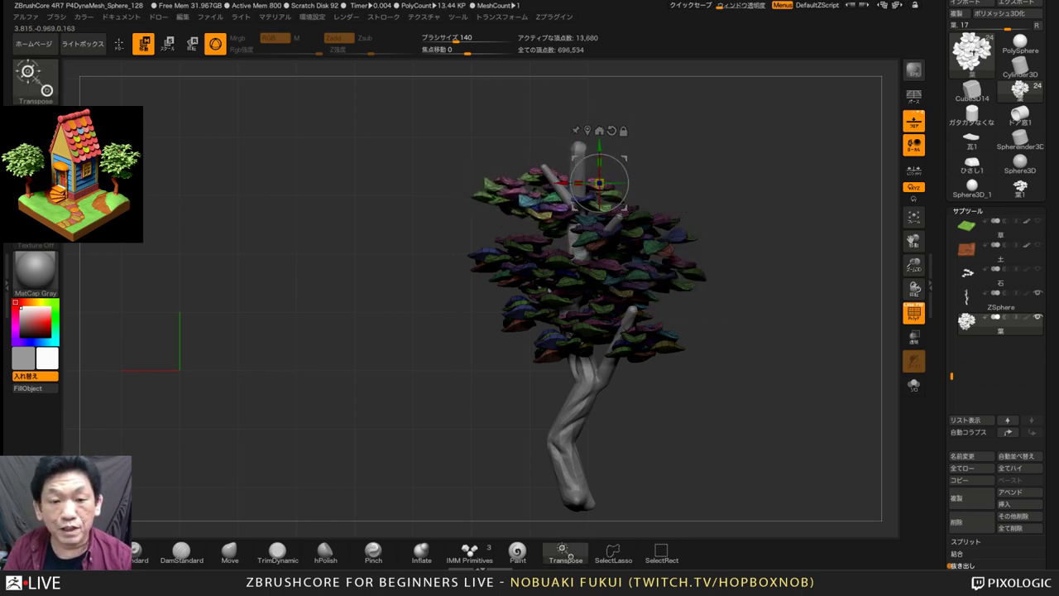
Add a seventh leaf cluster at the crown, then turn and raise it to cover the trunk's tip
{"action": "left_click_drag", "start_coordinate": [745, 331], "coordinate": [736, 289], "text": "shift"}
{"action": "left_click_drag", "start_coordinate": [629, 248], "coordinate": [701, 226], "text": "ctrl"}
{"action": "left_click_drag", "start_coordinate": [761, 331], "coordinate": [767, 422]}
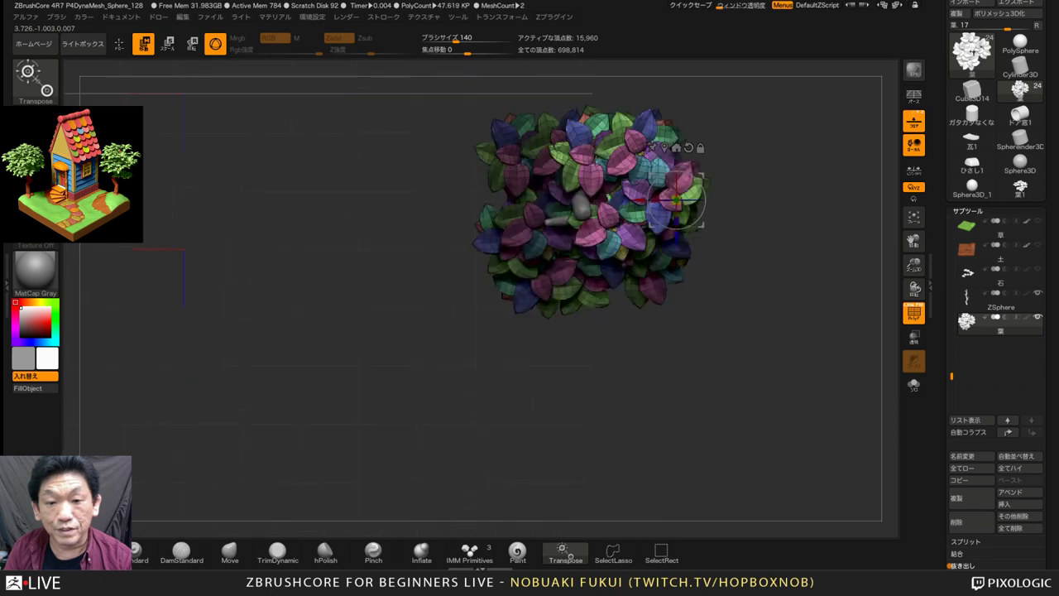
{"action": "left_click_drag", "start_coordinate": [706, 202], "coordinate": [540, 220]}
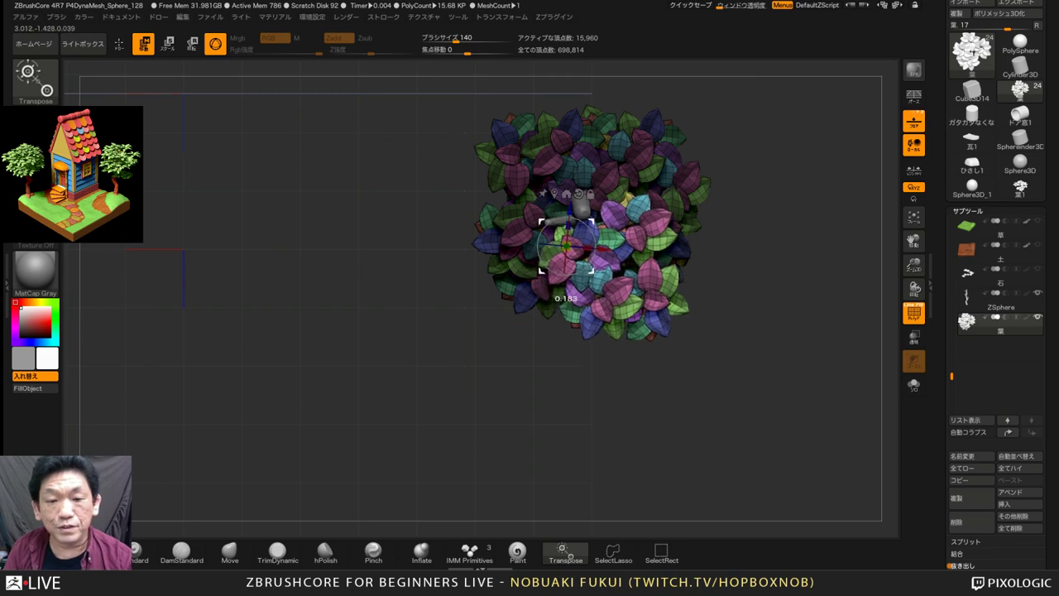
{"action": "left_click_drag", "start_coordinate": [765, 413], "coordinate": [761, 343]}
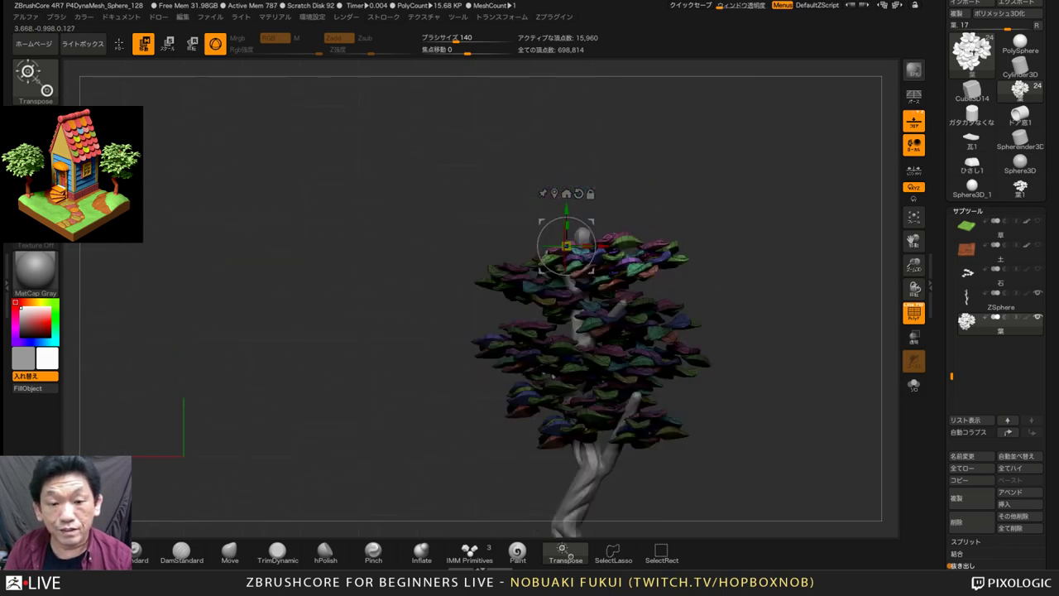
{"action": "mouse_move", "coordinate": [566, 246]}
{"action": "left_mouse_down"}
{"action": "mouse_move", "coordinate": [553, 258]}
{"action": "mouse_move", "coordinate": [576, 234]}
{"action": "left_mouse_up"}
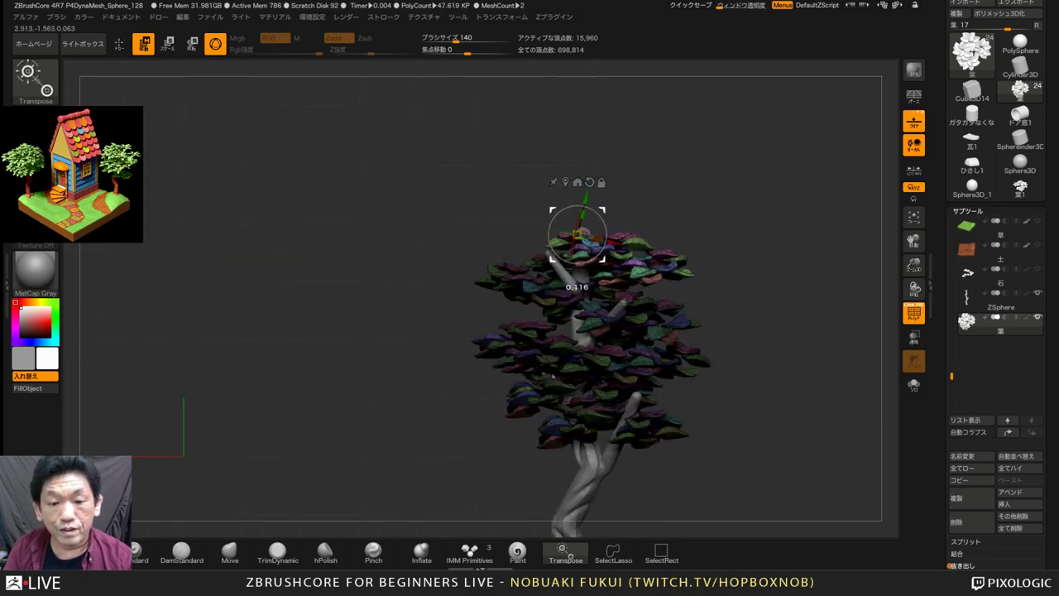
Turn off the polyframe display and show all parts of the diorama around the tree
{"action": "left_click_drag", "start_coordinate": [765, 397], "coordinate": [732, 381]}
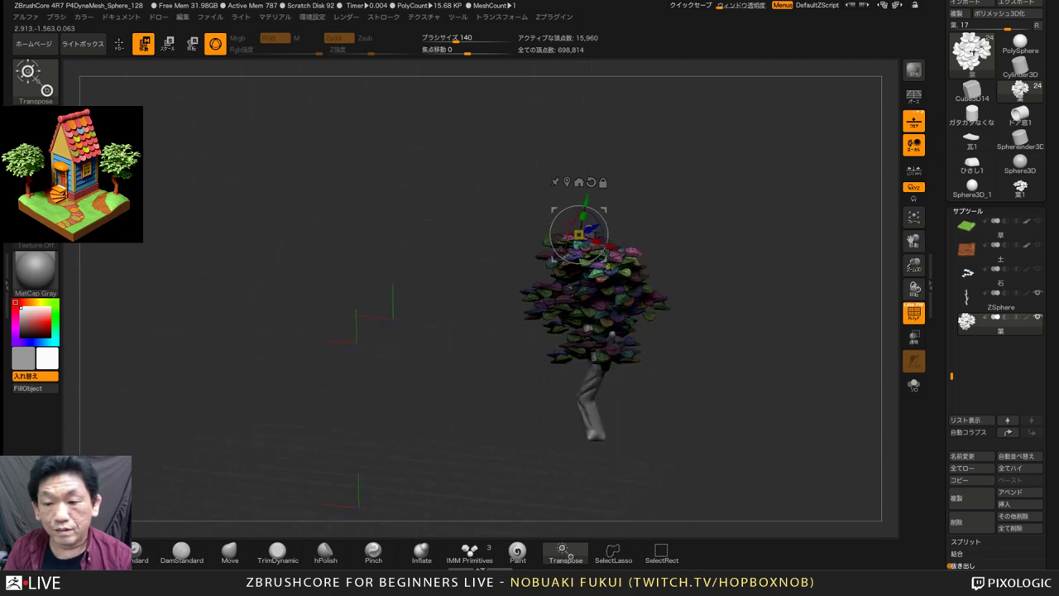
{"action": "left_click", "coordinate": [913, 314]}
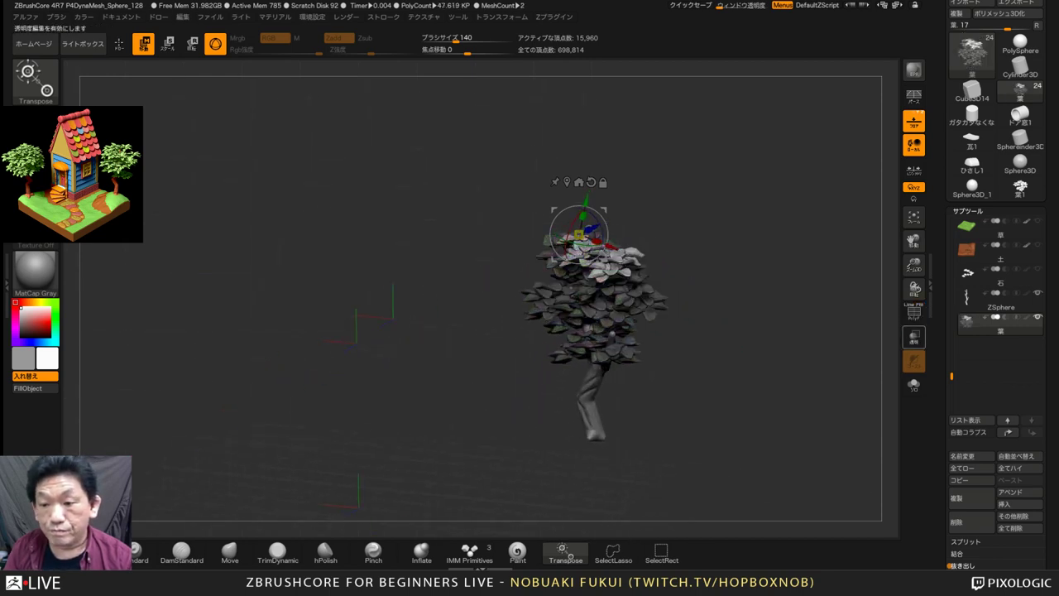
{"action": "left_click", "coordinate": [914, 383]}
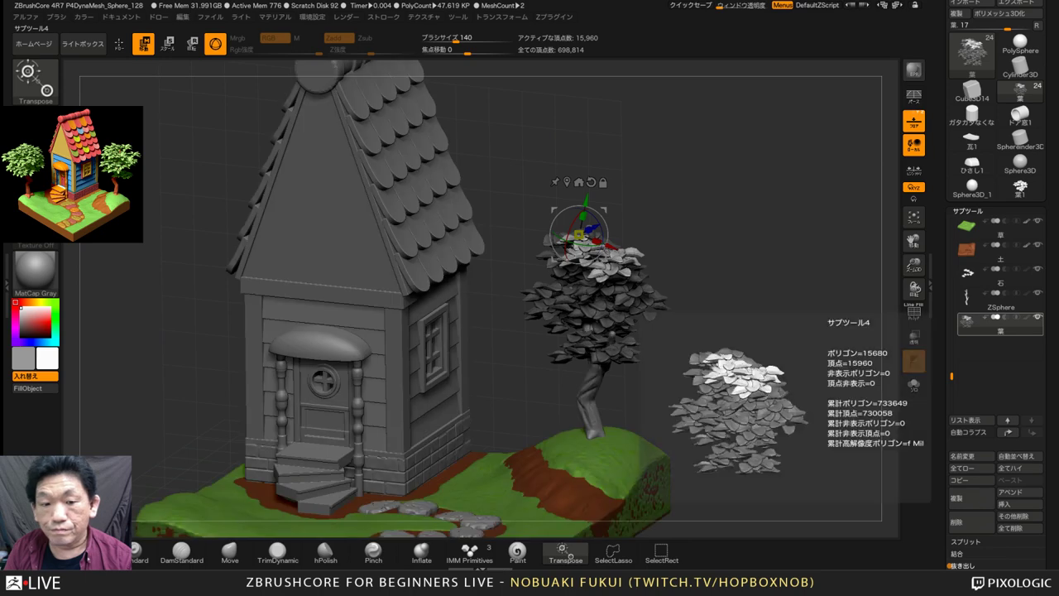
{"action": "left_click_drag", "start_coordinate": [769, 347], "coordinate": [800, 336], "text": "alt"}
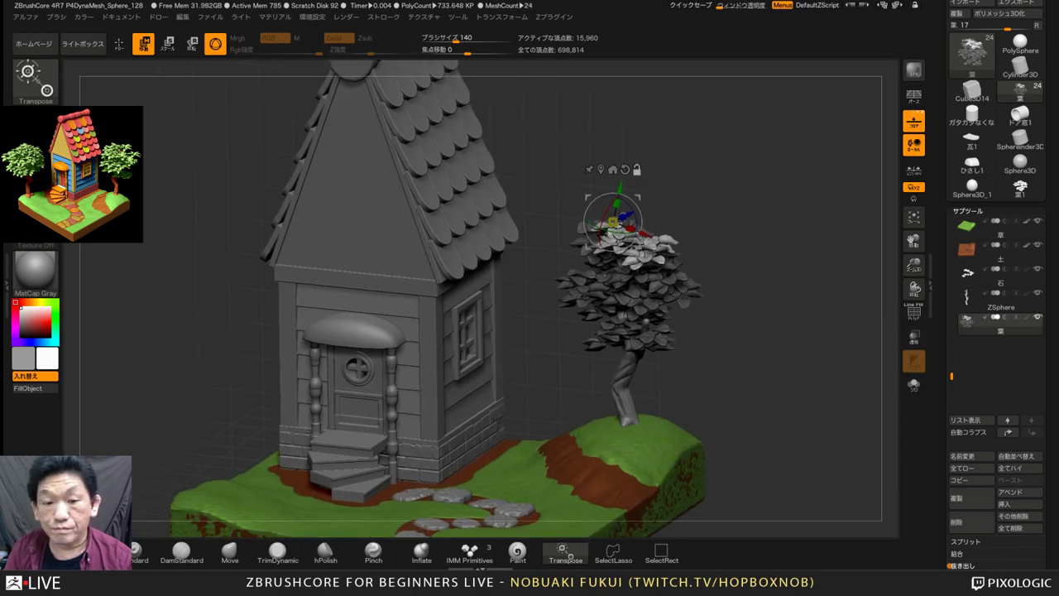
Clear the mask from the foliage and fill all the leaves with a medium green
{"action": "key", "text": "ctrl"}
{"action": "left_click", "coordinate": [769, 347], "text": "ctrl"}
{"action": "mouse_move", "coordinate": [770, 348]}
{"action": "left_mouse_down", "text": "ctrl"}
{"action": "mouse_move", "coordinate": [790, 368]}
{"action": "mouse_move", "coordinate": [753, 352]}
{"action": "mouse_move", "coordinate": [769, 368]}
{"action": "left_mouse_up", "text": "ctrl"}
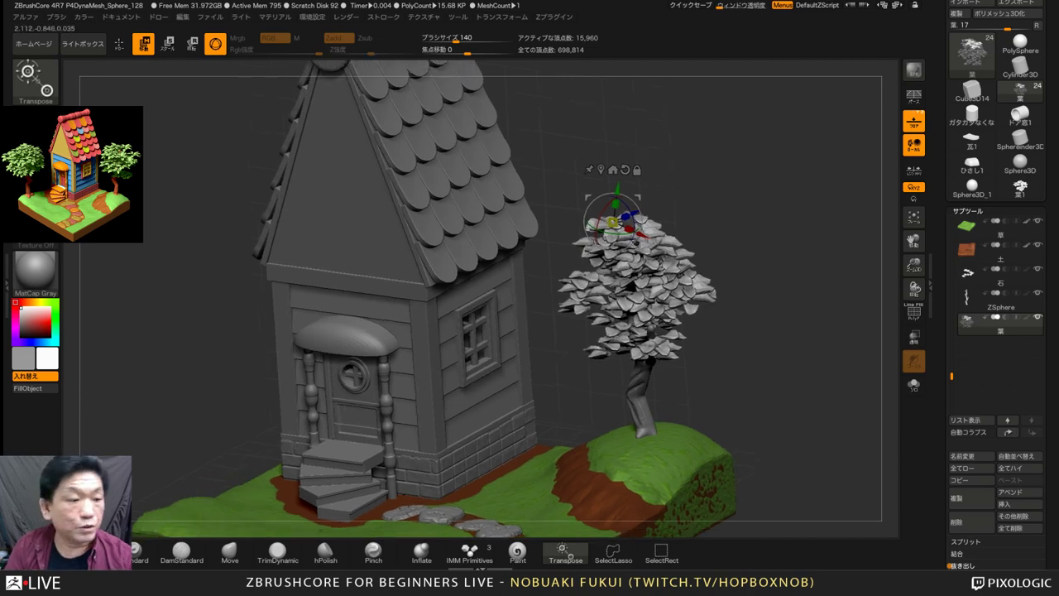
{"action": "left_click", "coordinate": [47, 321]}
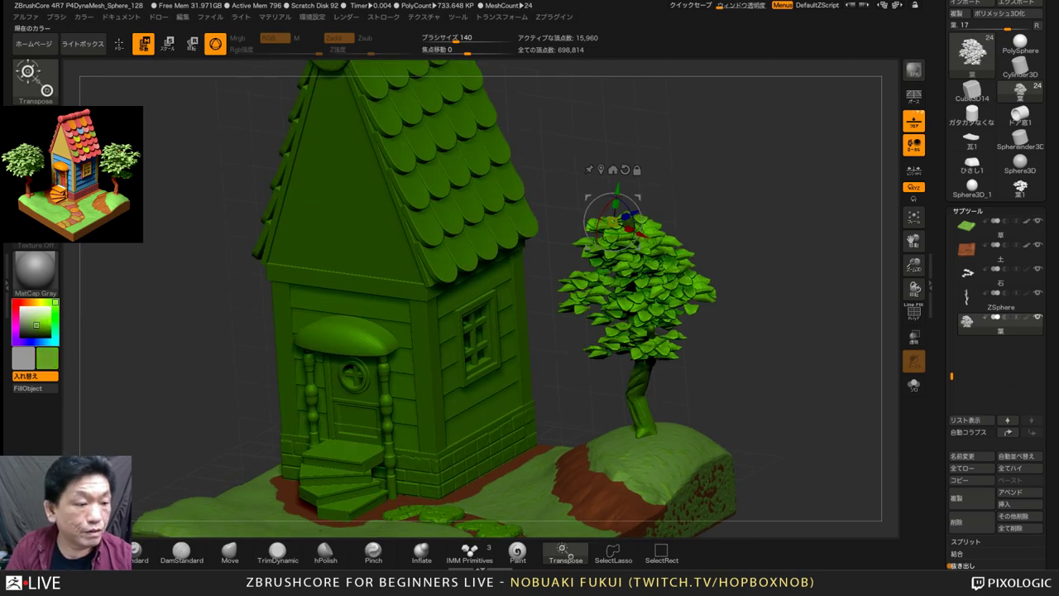
{"action": "left_click", "coordinate": [35, 388]}
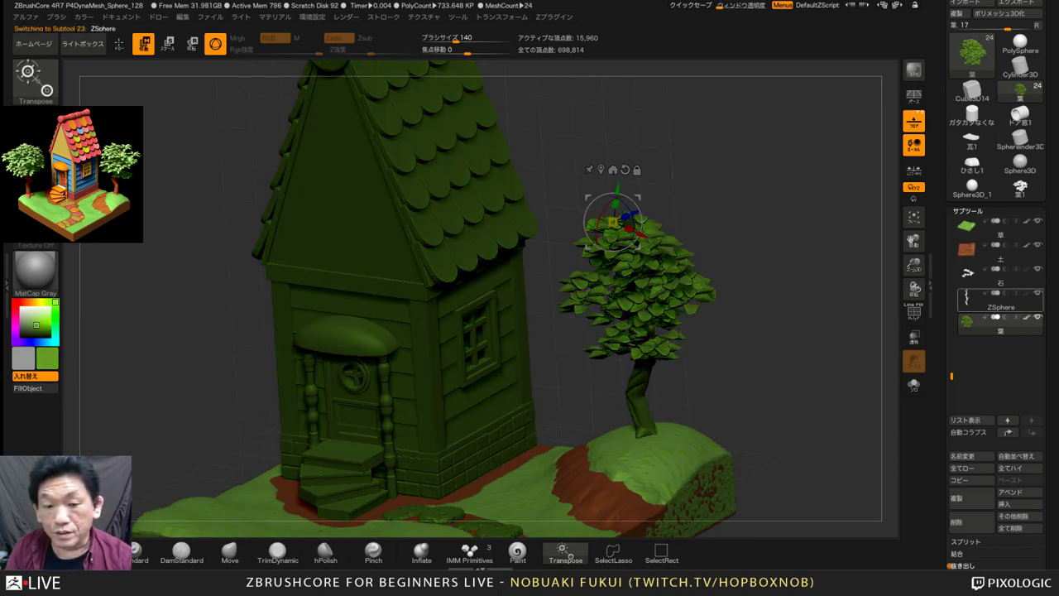
Fill the tree trunk with a dark reddish brown
{"action": "left_click", "coordinate": [14, 302]}
{"action": "left_click", "coordinate": [33, 326]}
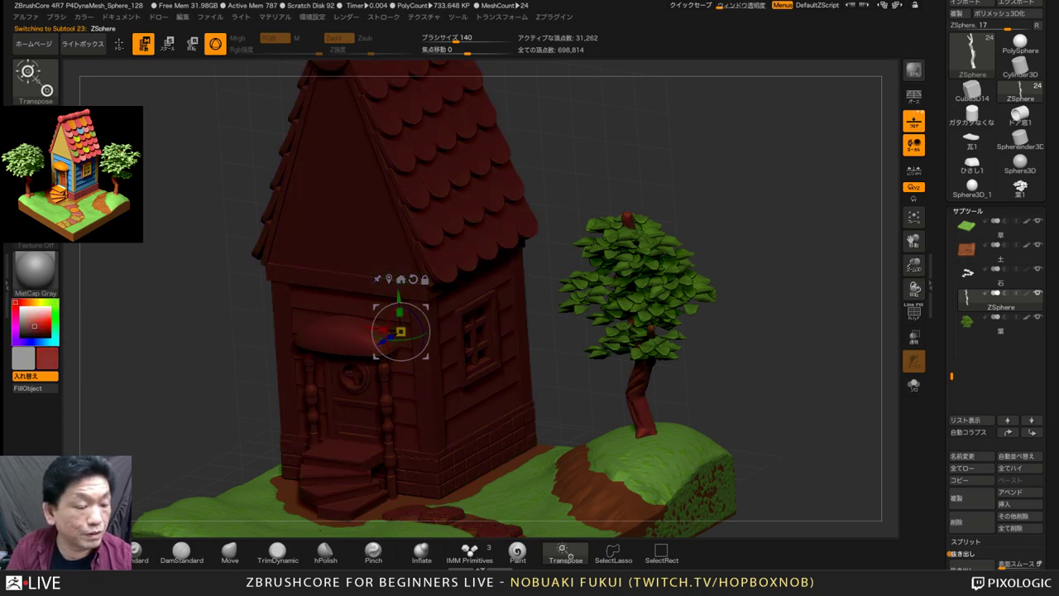
{"action": "left_click", "coordinate": [35, 388]}
Select the foliage and raise it slightly along the vertical axis on the trunk
{"action": "left_click_drag", "start_coordinate": [547, 246], "coordinate": [621, 211]}
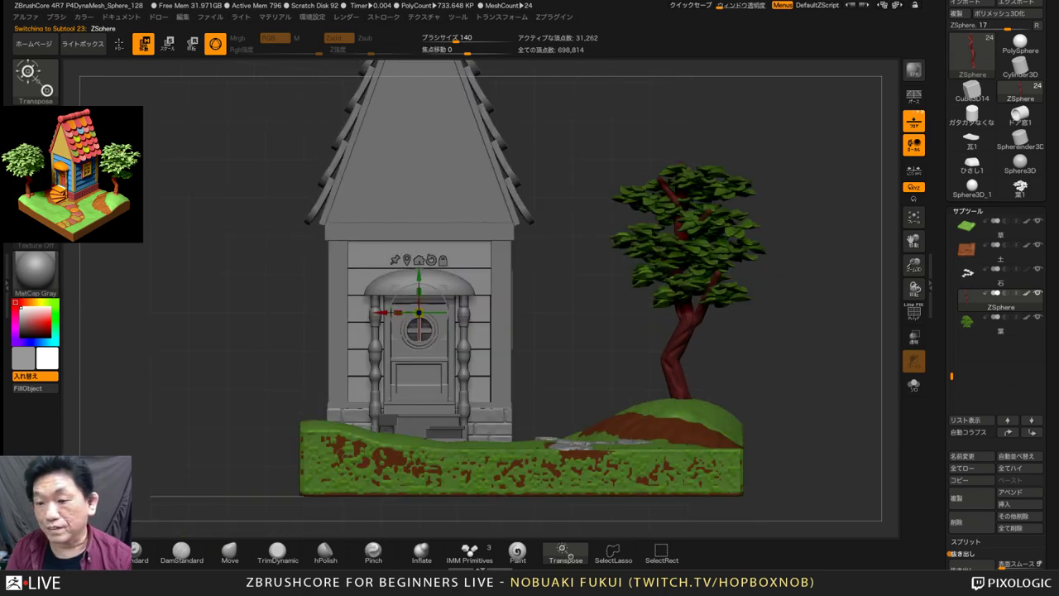
{"action": "left_click", "coordinate": [1000, 323]}
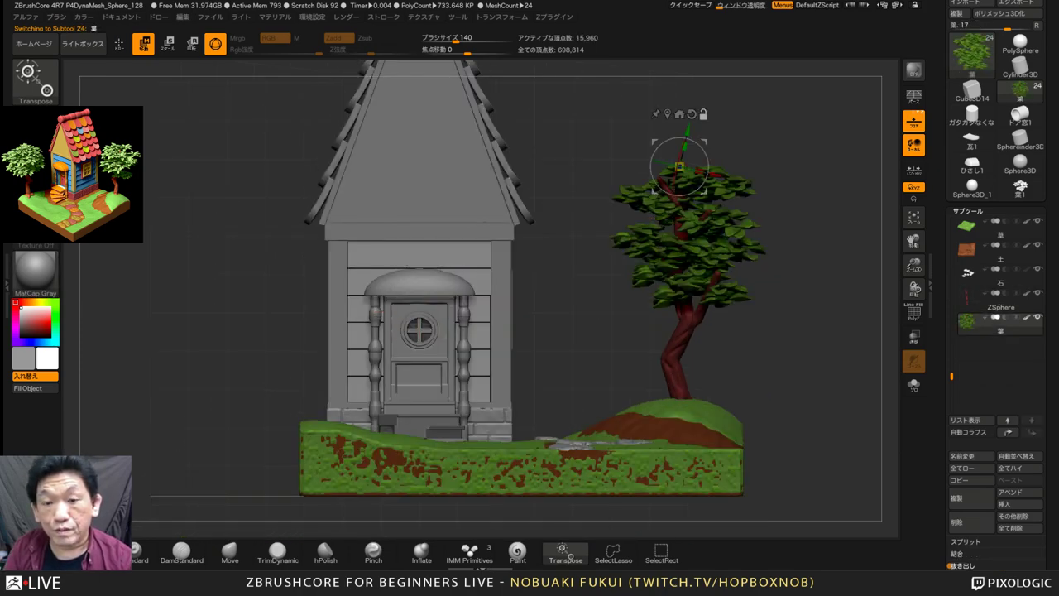
{"action": "key", "text": "ctrl+z"}
{"action": "key", "text": "ctrl+z"}
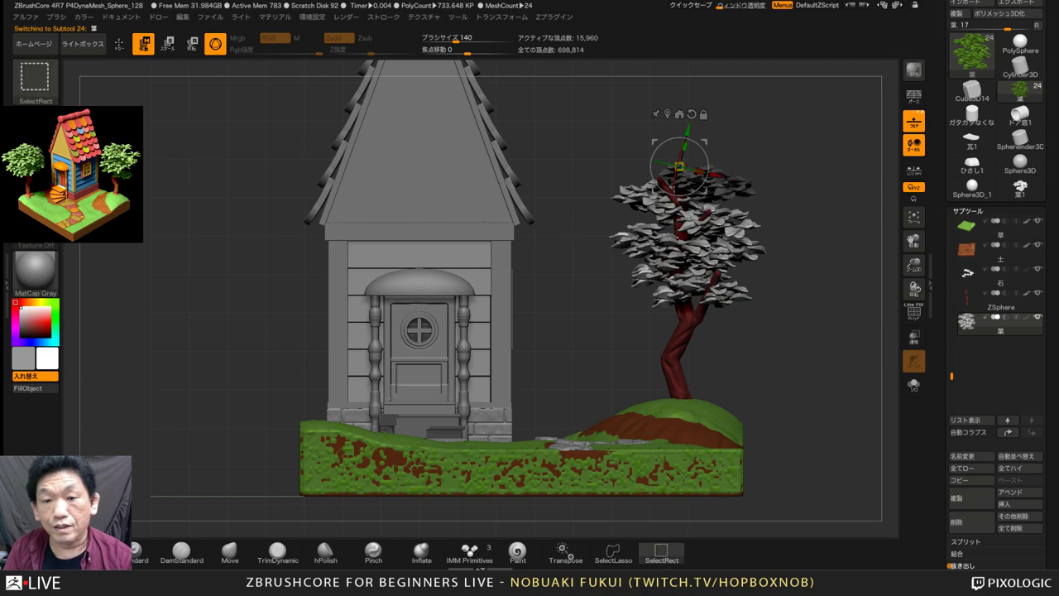
{"action": "key", "text": "ctrl+shift+z"}
{"action": "key", "text": "ctrl+shift+z"}
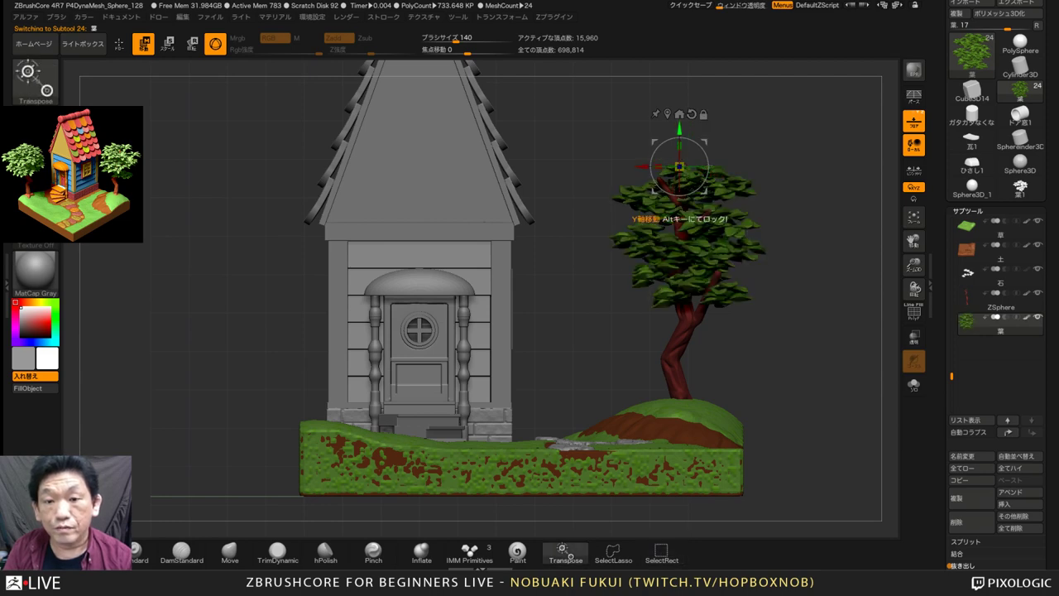
{"action": "left_click_drag", "start_coordinate": [679, 166], "coordinate": [679, 155]}
Display the polyframe on the foliage to examine the leaves' polygroups up close, and hide it again
{"action": "left_click_drag", "start_coordinate": [819, 273], "coordinate": [761, 306]}
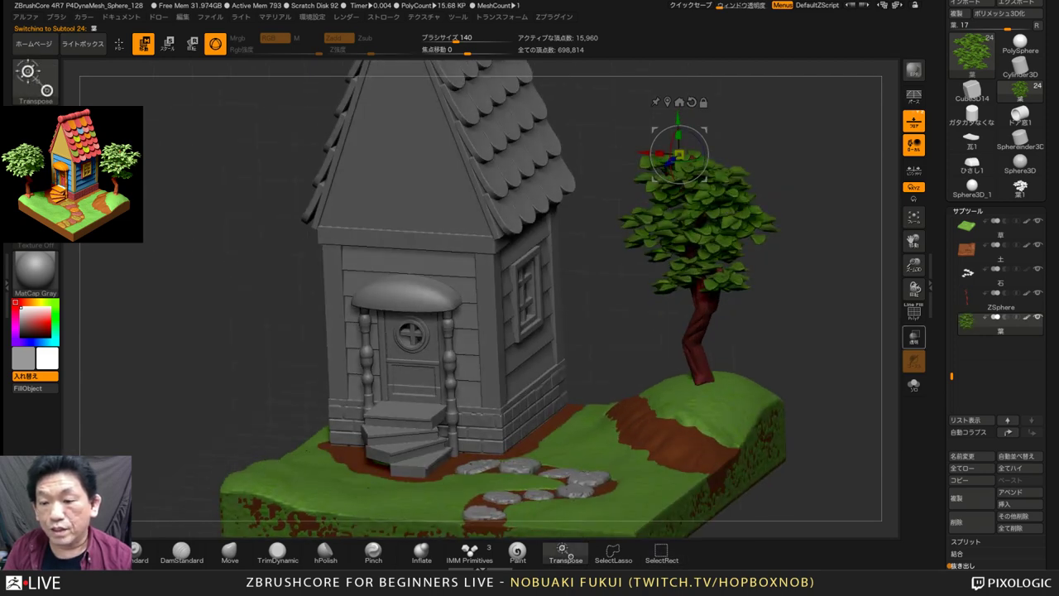
{"action": "left_click", "coordinate": [913, 313]}
{"action": "left_click_drag", "start_coordinate": [819, 273], "coordinate": [769, 323], "text": "alt"}
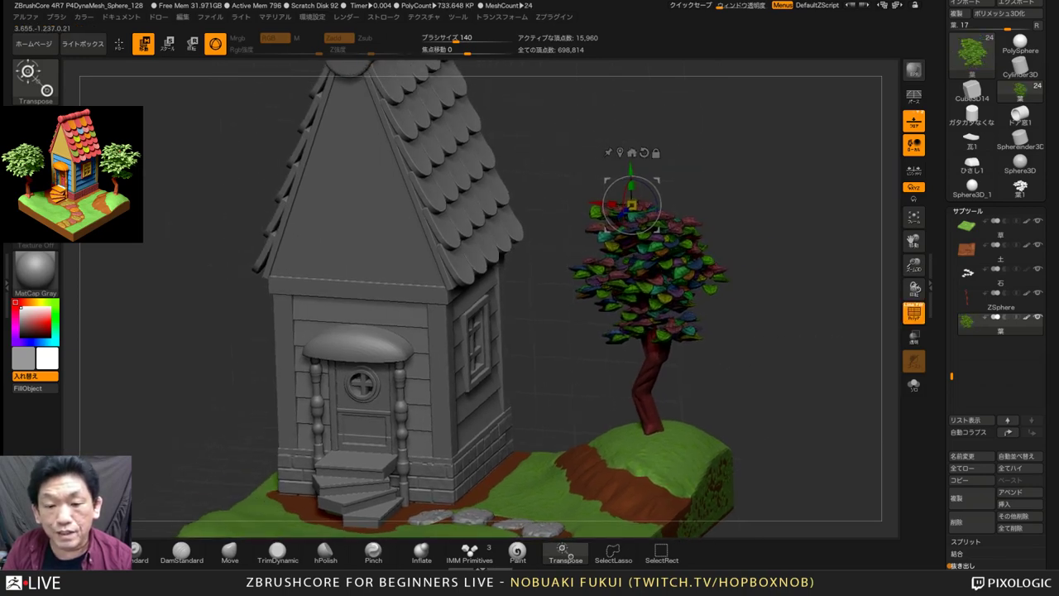
{"action": "left_click_drag", "start_coordinate": [794, 248], "coordinate": [798, 322], "text": "alt"}
{"action": "scroll", "coordinate": [629, 207], "scroll_direction": "up", "scroll_amount": 1}
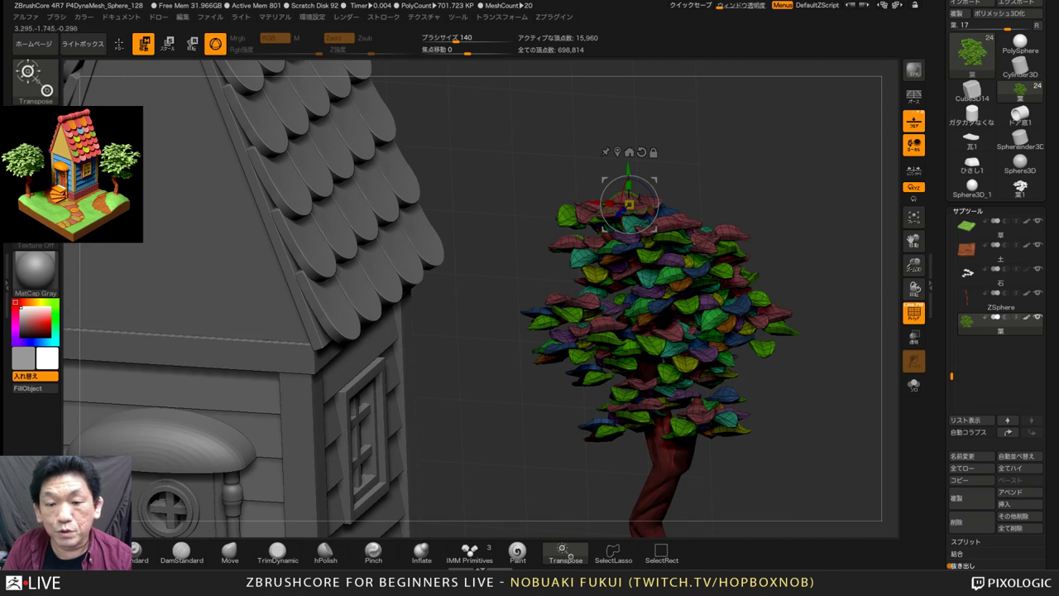
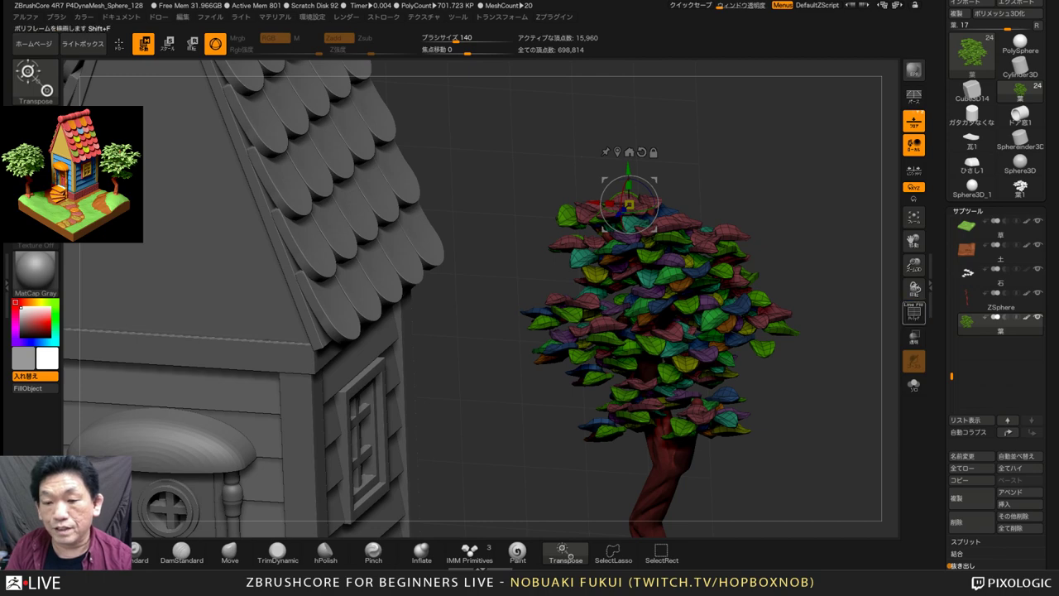
{"action": "left_click", "coordinate": [913, 313]}
Center the gizmo on the foliage and enlarge the whole crown of leaves slightly
{"action": "left_click_drag", "start_coordinate": [835, 372], "coordinate": [836, 269], "text": "alt"}
{"action": "left_click_drag", "start_coordinate": [769, 397], "coordinate": [836, 336], "text": "alt"}
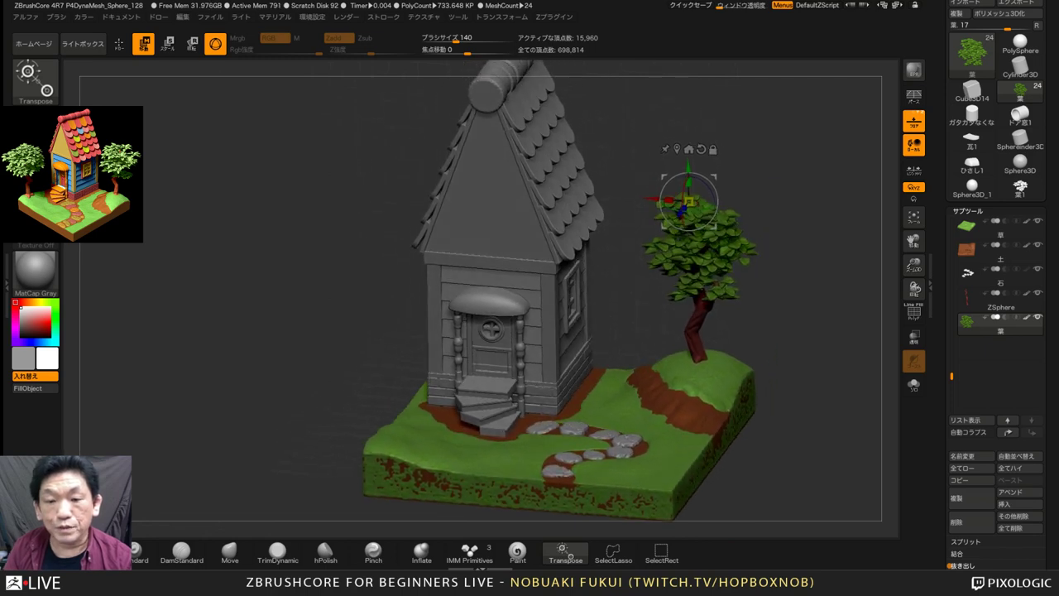
{"action": "left_click", "coordinate": [677, 149]}
{"action": "left_click_drag", "start_coordinate": [697, 245], "coordinate": [710, 243]}
Rename the trunk subtool as 木
{"action": "left_click", "coordinate": [993, 301]}
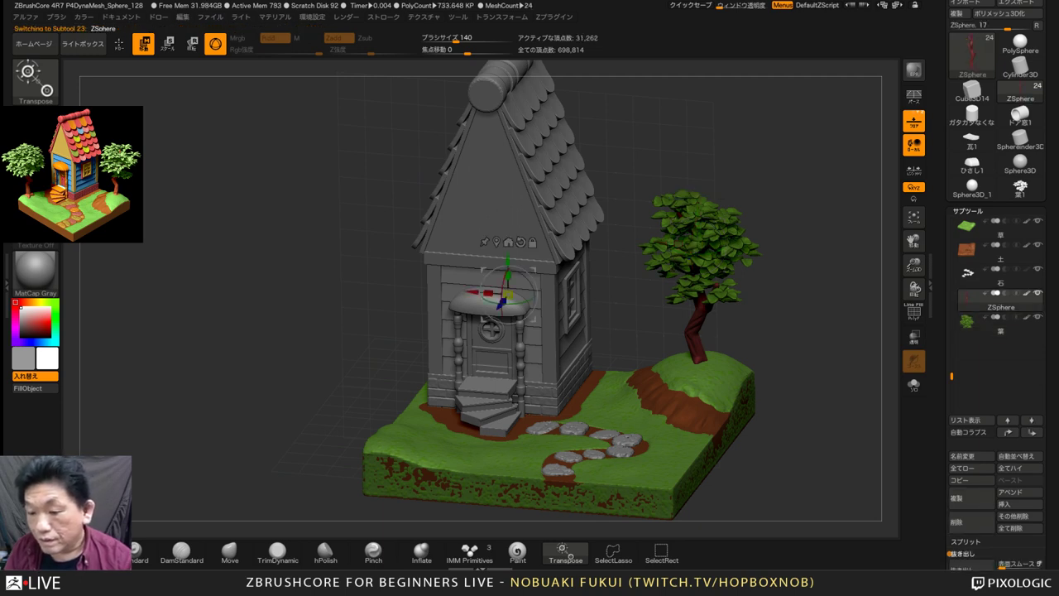
{"action": "left_click", "coordinate": [962, 456]}
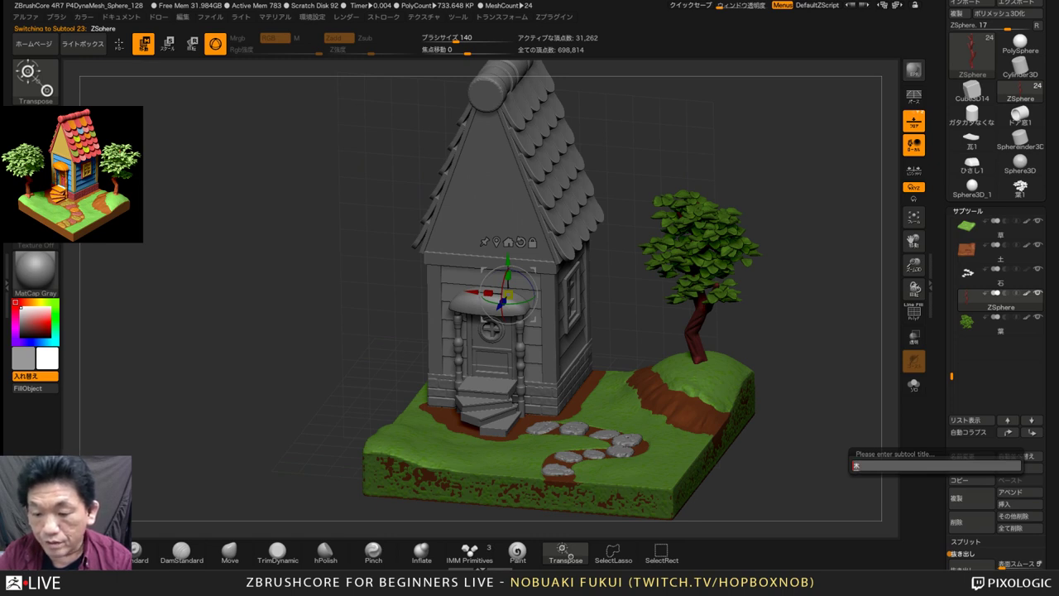
{"action": "key", "text": "Return"}
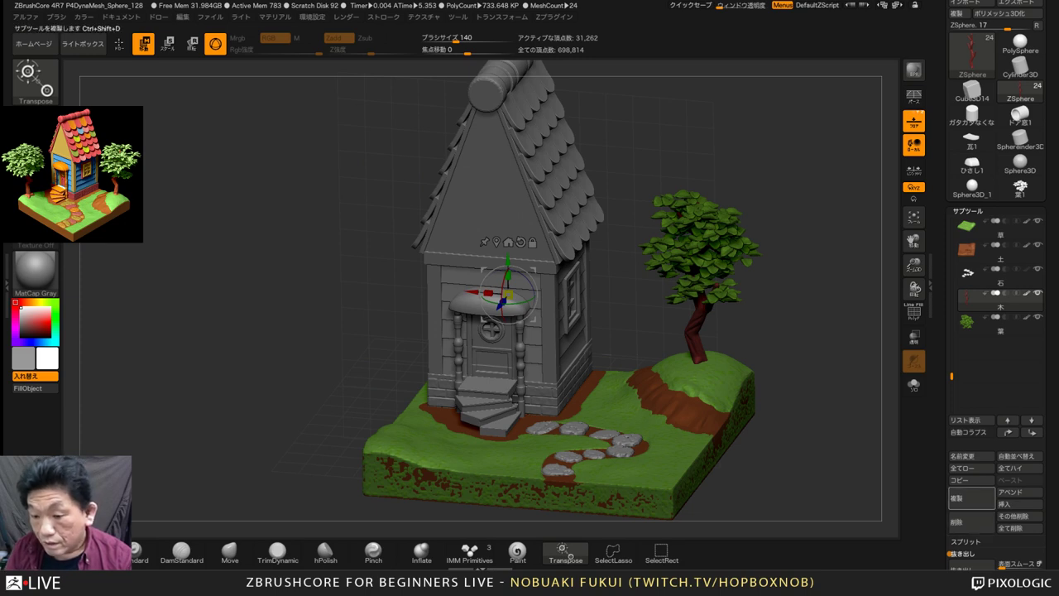
Move the leaf subtool 葉 up one place so it sits directly above the trunk subtool 木
{"action": "scroll", "coordinate": [996, 286], "scroll_direction": "down", "scroll_amount": 3}
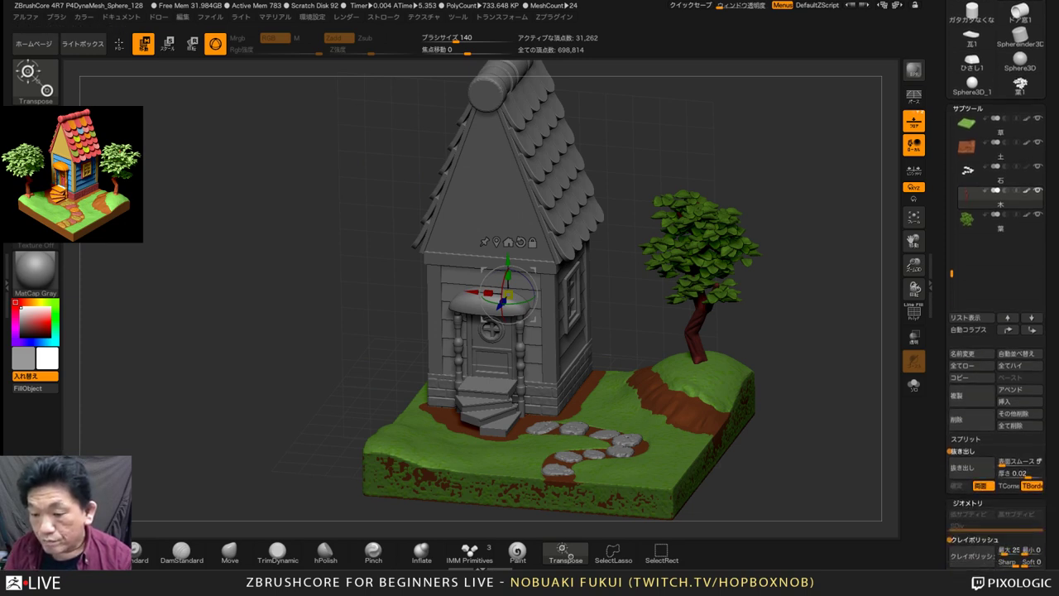
{"action": "left_click_drag", "start_coordinate": [997, 222], "coordinate": [997, 225]}
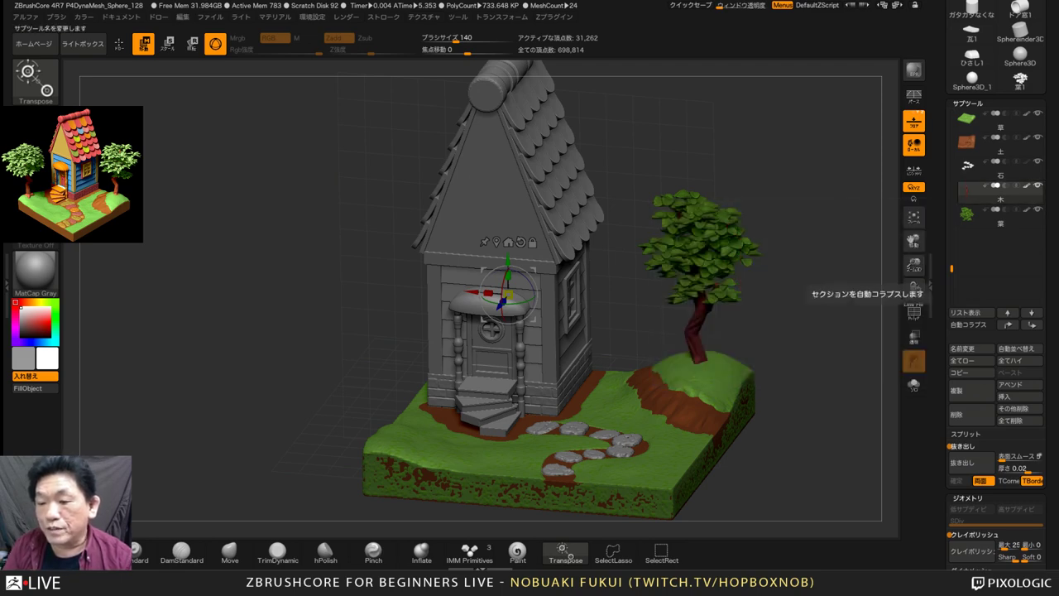
{"action": "left_click_drag", "start_coordinate": [914, 265], "coordinate": [914, 293]}
{"action": "left_click_drag", "start_coordinate": [913, 241], "coordinate": [874, 251]}
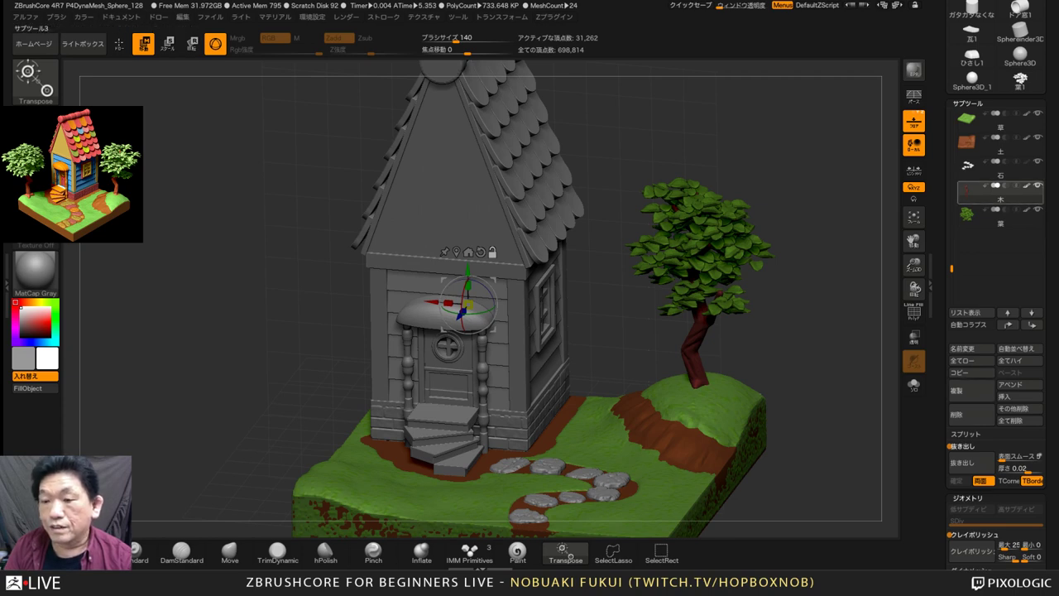
{"action": "left_click", "coordinate": [990, 217]}
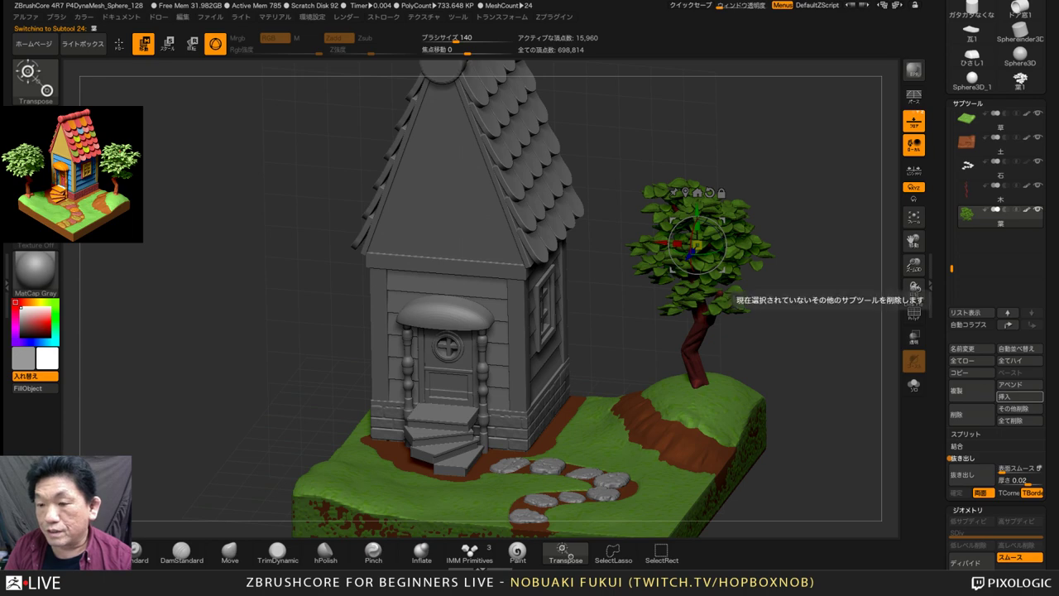
{"action": "left_click", "coordinate": [1007, 313]}
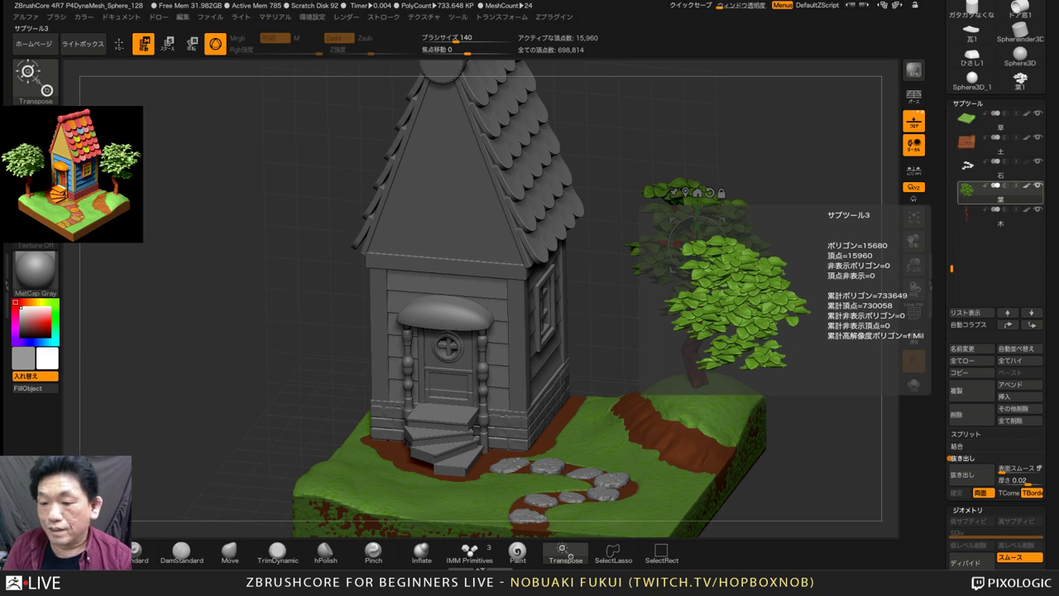
Merge the leaves down with the trunk into a single tree subtool
{"action": "left_click", "coordinate": [958, 445]}
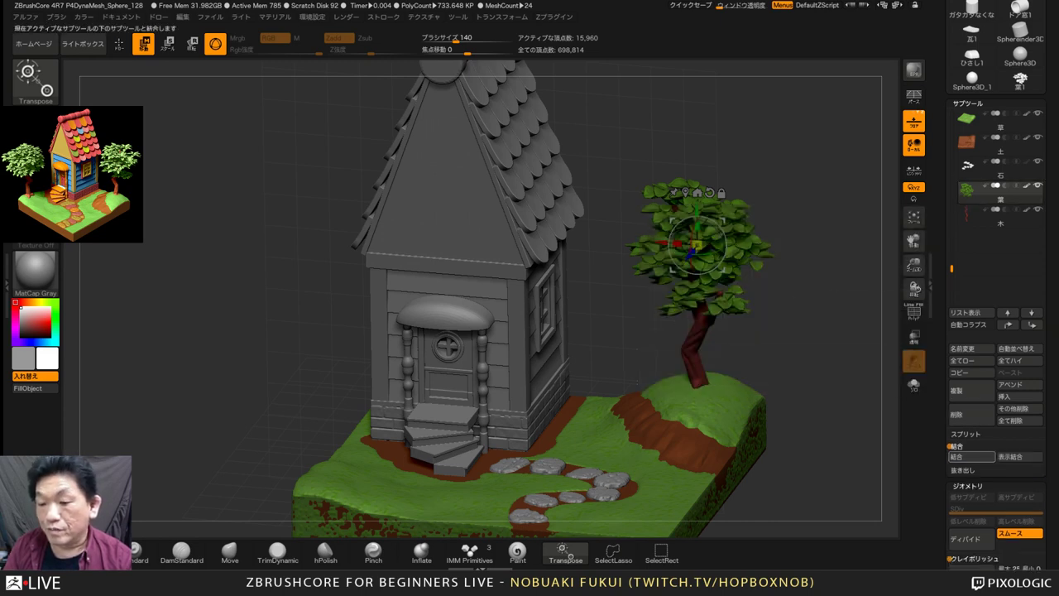
{"action": "left_click", "coordinate": [972, 456]}
{"action": "left_click", "coordinate": [869, 478]}
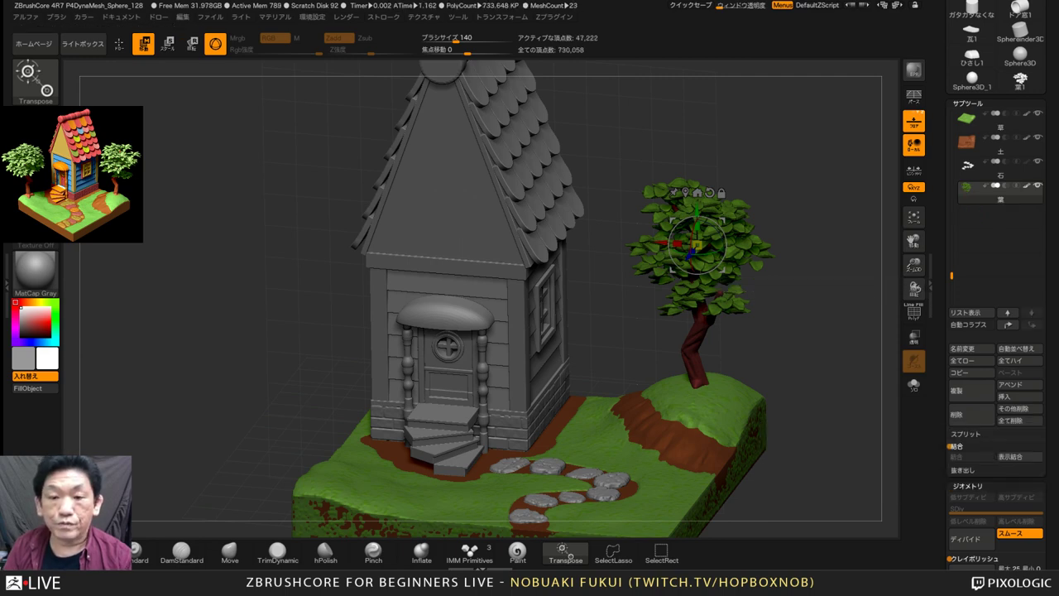
Duplicate the merged tree, then move and turn the copy to stand on the grass at the opposite side of the house
{"action": "left_click_drag", "start_coordinate": [827, 414], "coordinate": [761, 447], "text": "shift"}
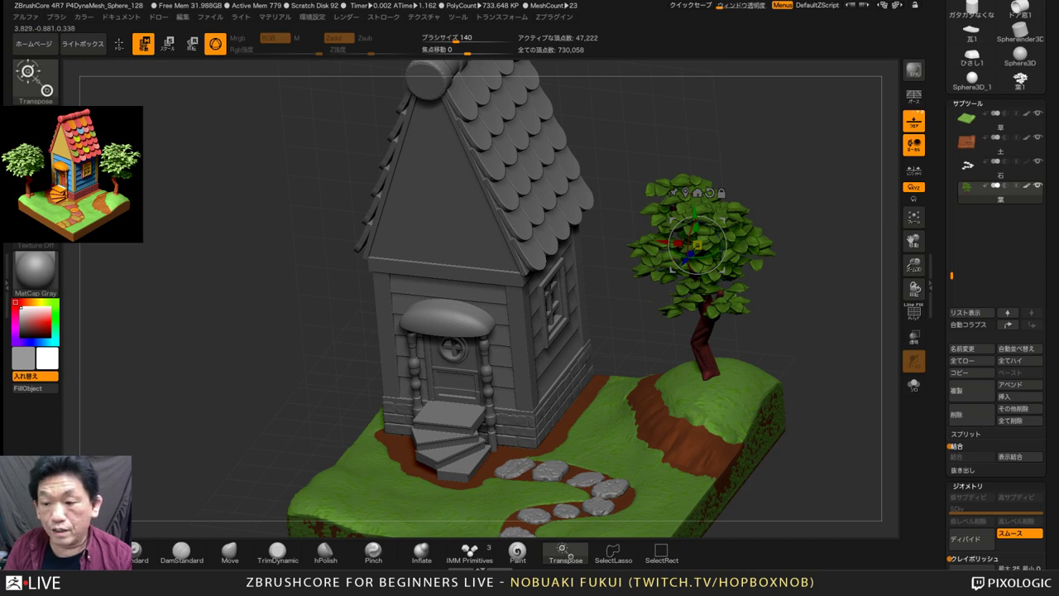
{"action": "left_click", "coordinate": [969, 390]}
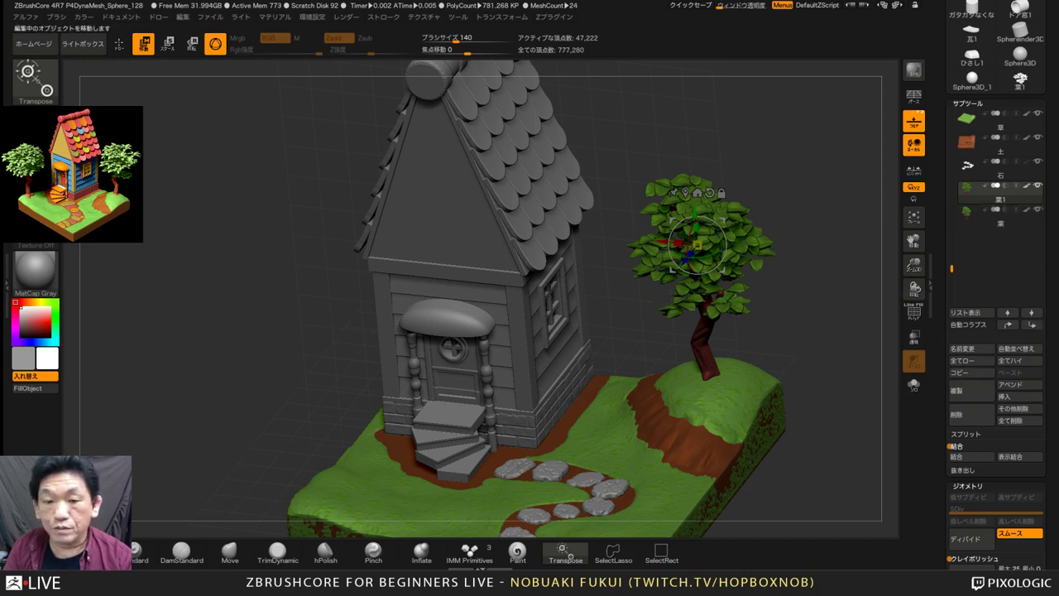
{"action": "left_click_drag", "start_coordinate": [672, 242], "coordinate": [334, 351]}
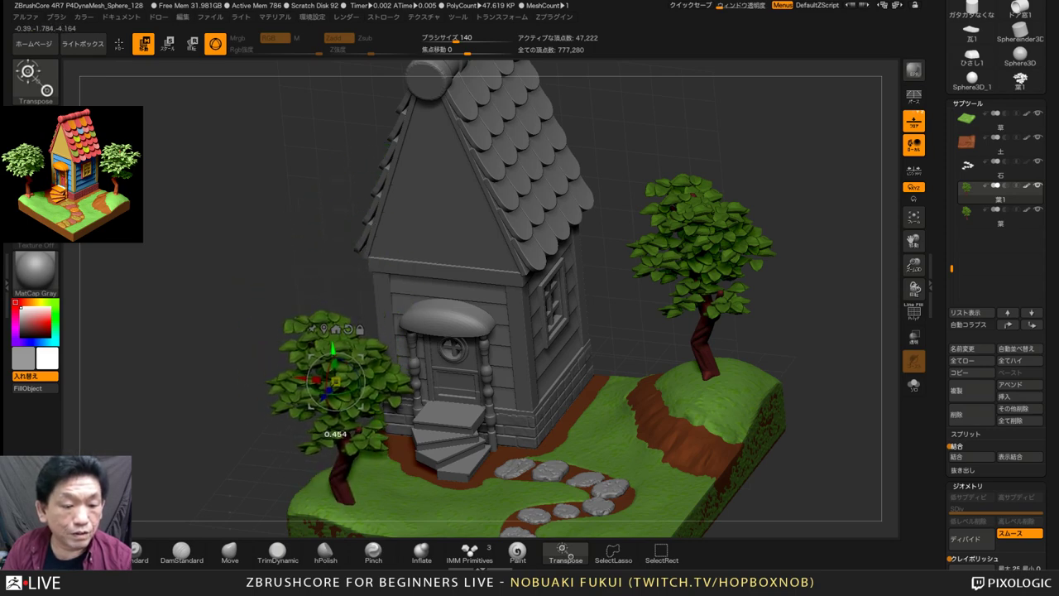
{"action": "left_click_drag", "start_coordinate": [224, 380], "coordinate": [285, 232]}
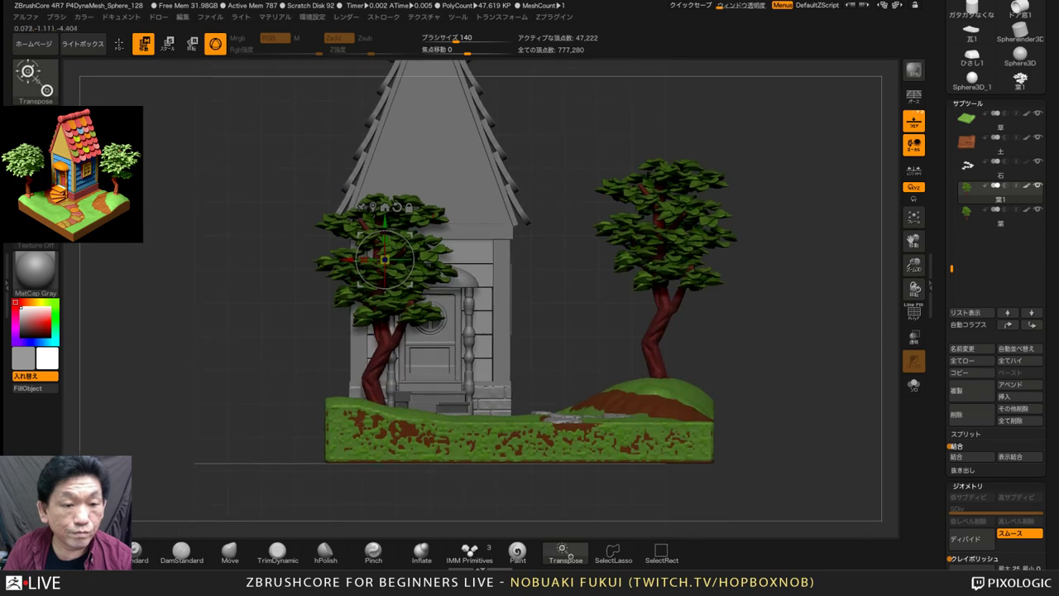
{"action": "left_click_drag", "start_coordinate": [360, 236], "coordinate": [168, 444], "text": "alt"}
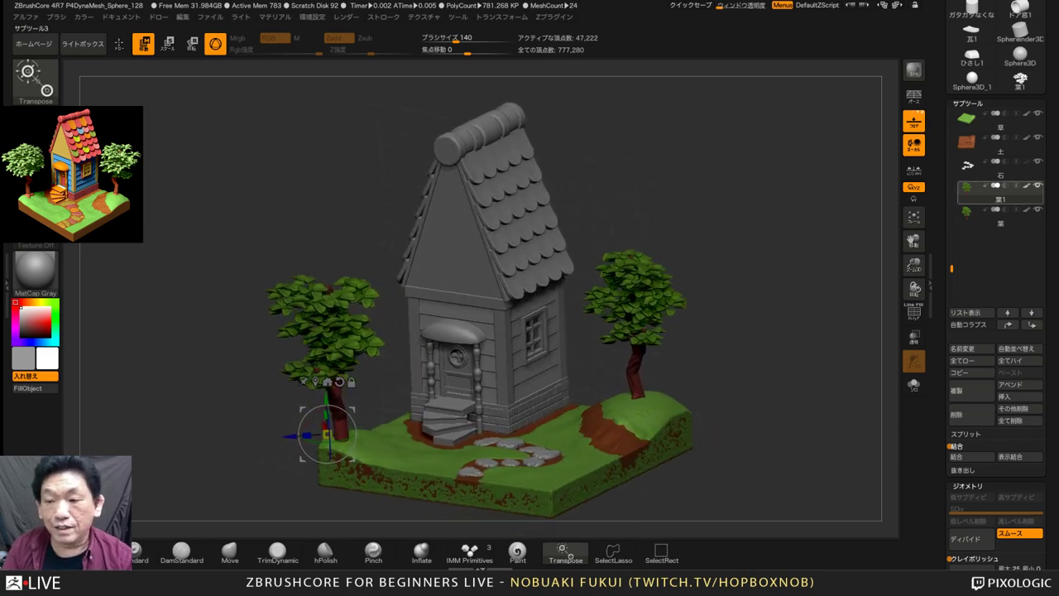
Select the roof tiles 屋根1 and examine their polygroups up close with the polyframe, then hide it
{"action": "left_click_drag", "start_coordinate": [952, 268], "coordinate": [952, 157]}
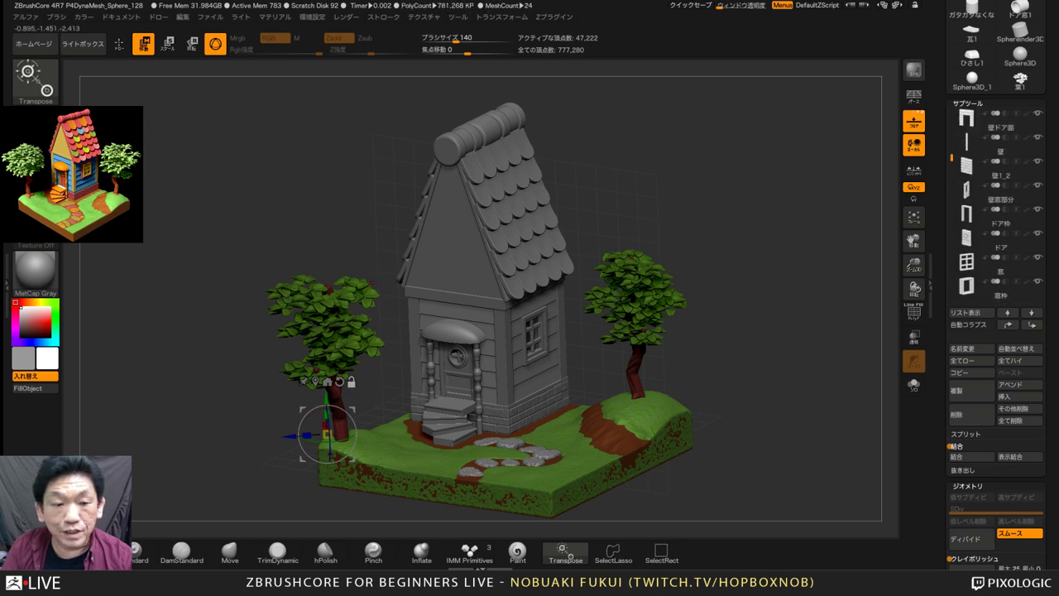
{"action": "left_click", "coordinate": [536, 283], "text": "alt"}
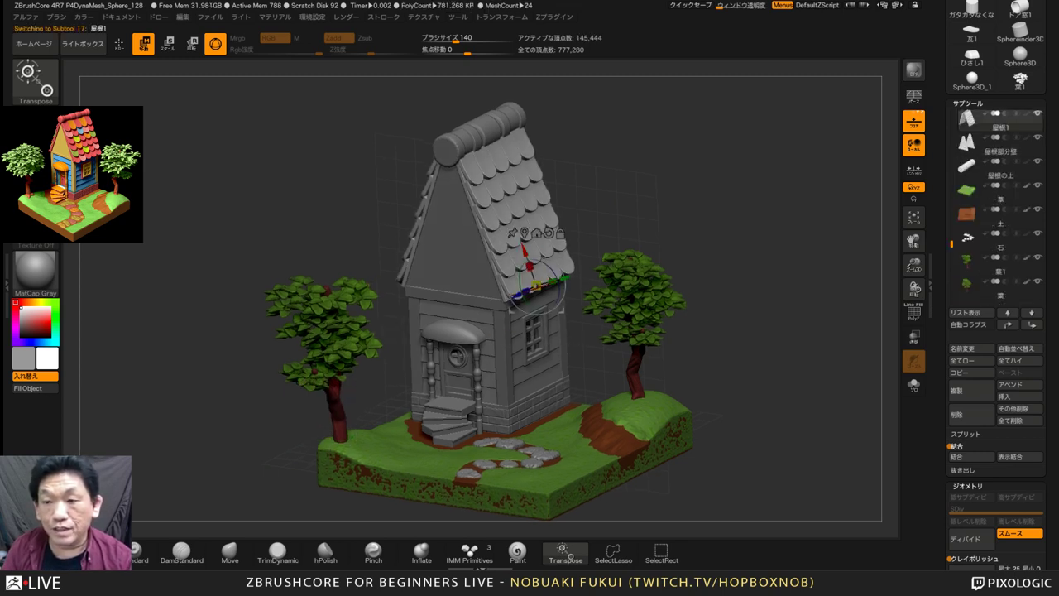
{"action": "left_click_drag", "start_coordinate": [178, 447], "coordinate": [186, 456], "text": "alt"}
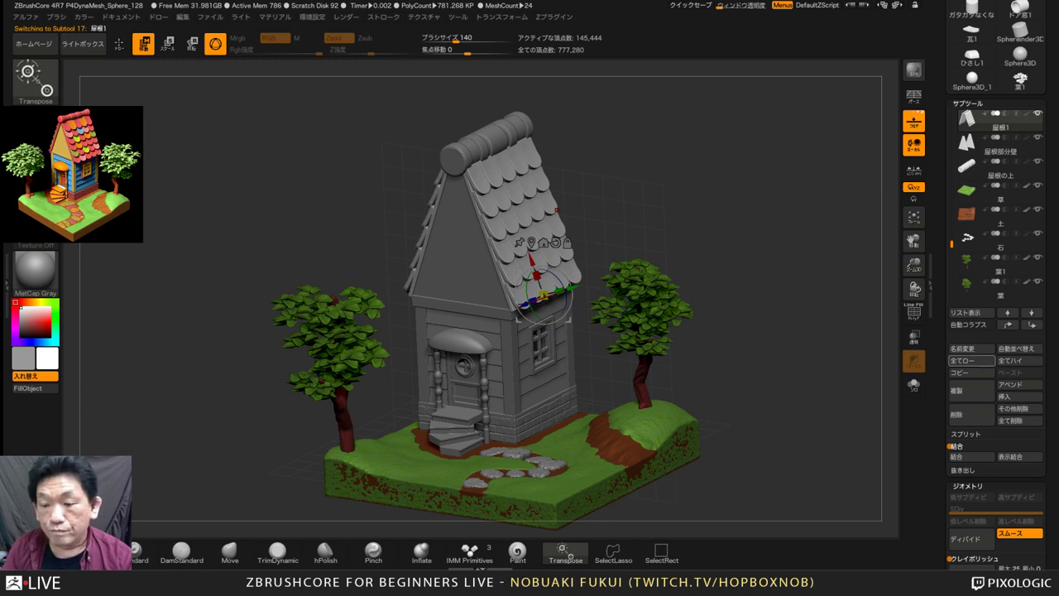
{"action": "left_click", "coordinate": [914, 311]}
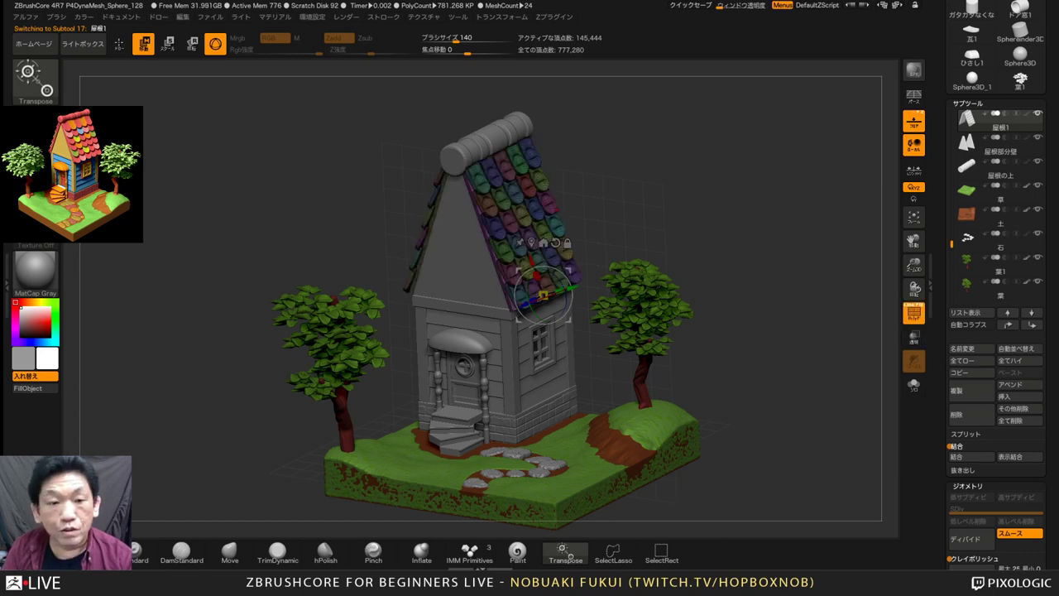
{"action": "left_click_drag", "start_coordinate": [194, 439], "coordinate": [144, 501]}
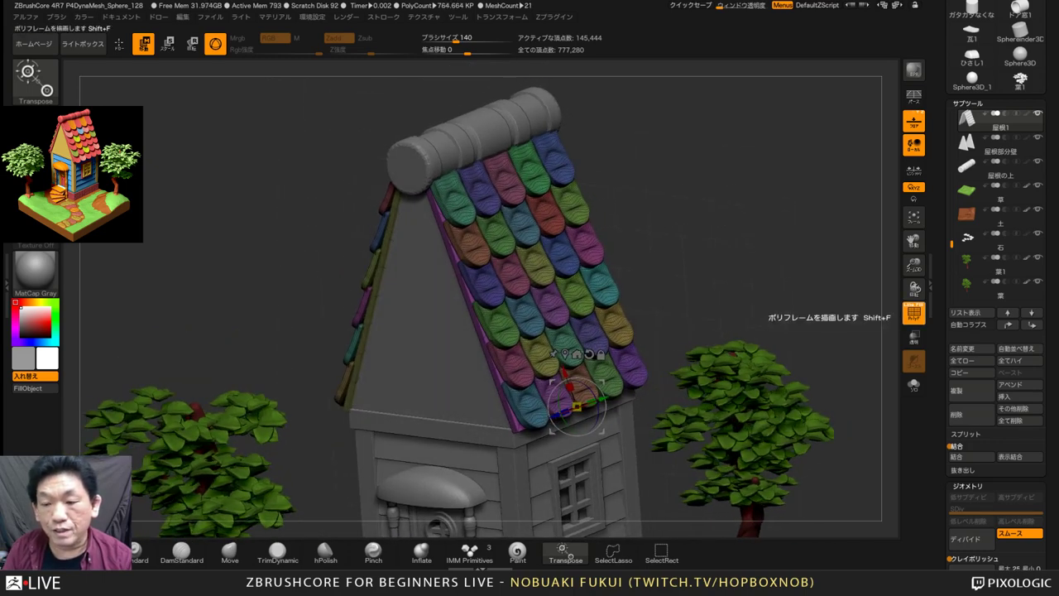
{"action": "left_click", "coordinate": [914, 312]}
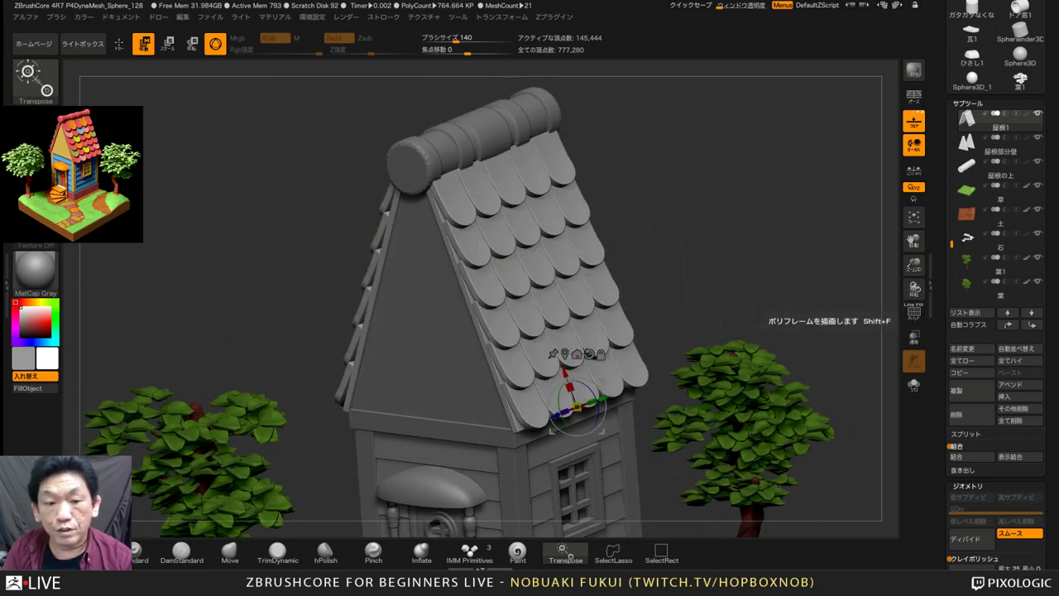
Isolate a single roof tile by masking all the others, first in an upper row and then in the row below
{"action": "mouse_move", "coordinate": [815, 290]}
{"action": "left_mouse_down"}
{"action": "mouse_move", "coordinate": [796, 288]}
{"action": "mouse_move", "coordinate": [809, 289]}
{"action": "left_mouse_up"}
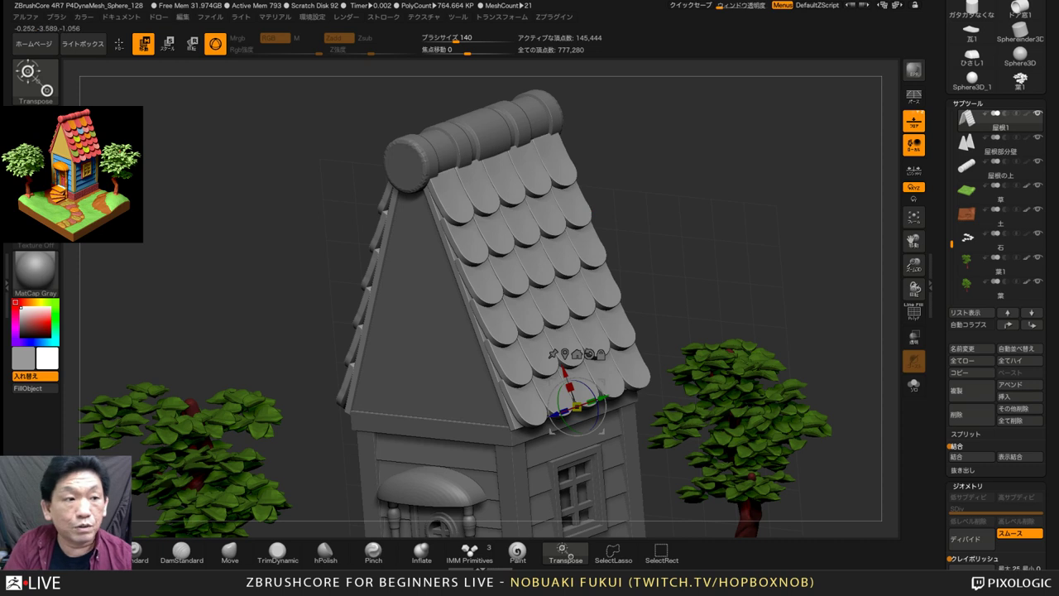
{"action": "left_click", "coordinate": [529, 226], "text": "ctrl"}
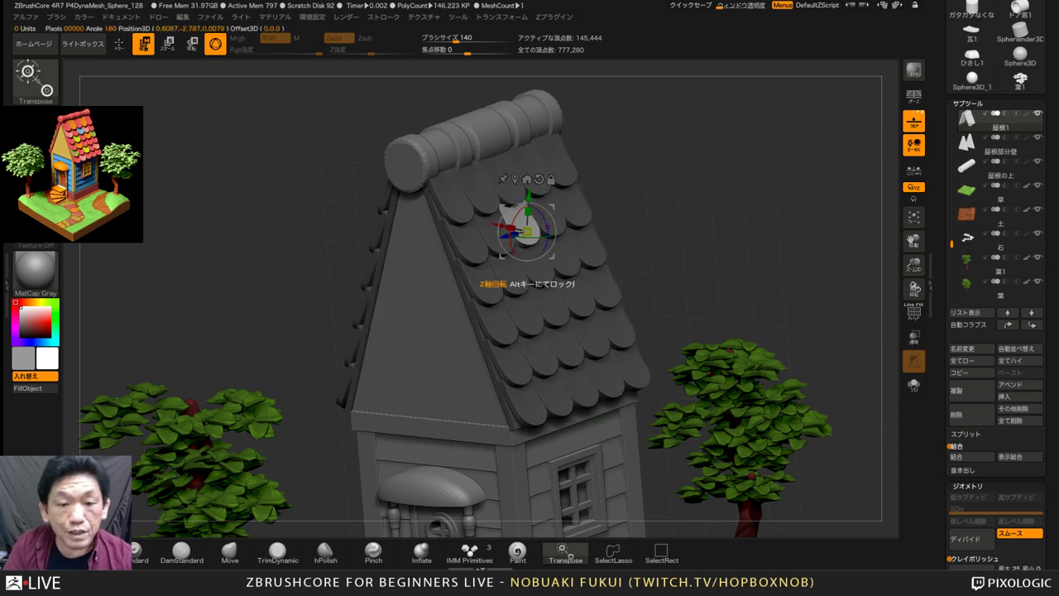
{"action": "left_click_drag", "start_coordinate": [546, 222], "coordinate": [543, 215]}
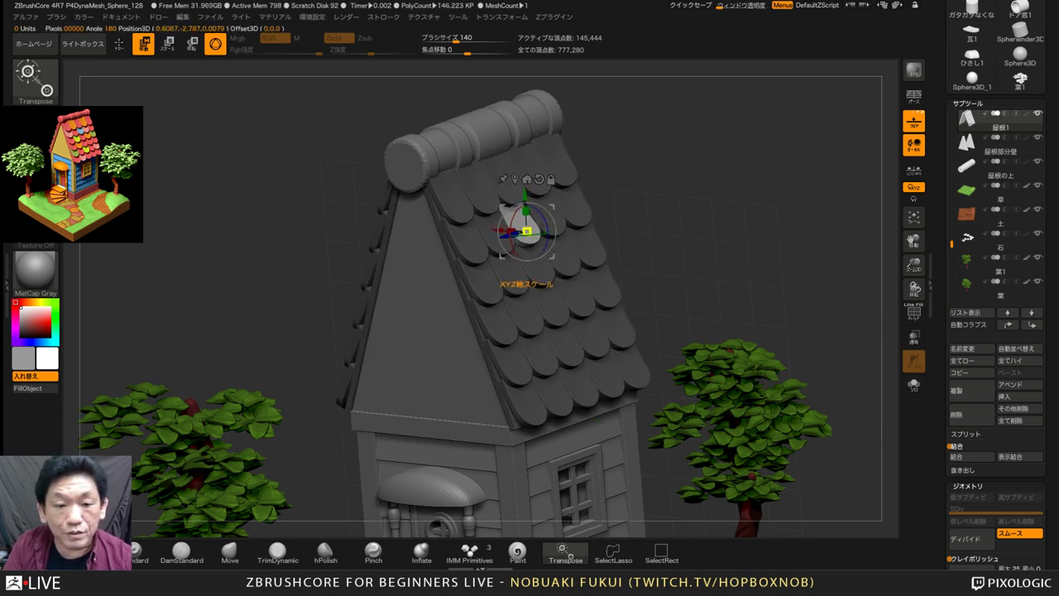
{"action": "left_click", "coordinate": [552, 279], "text": "ctrl"}
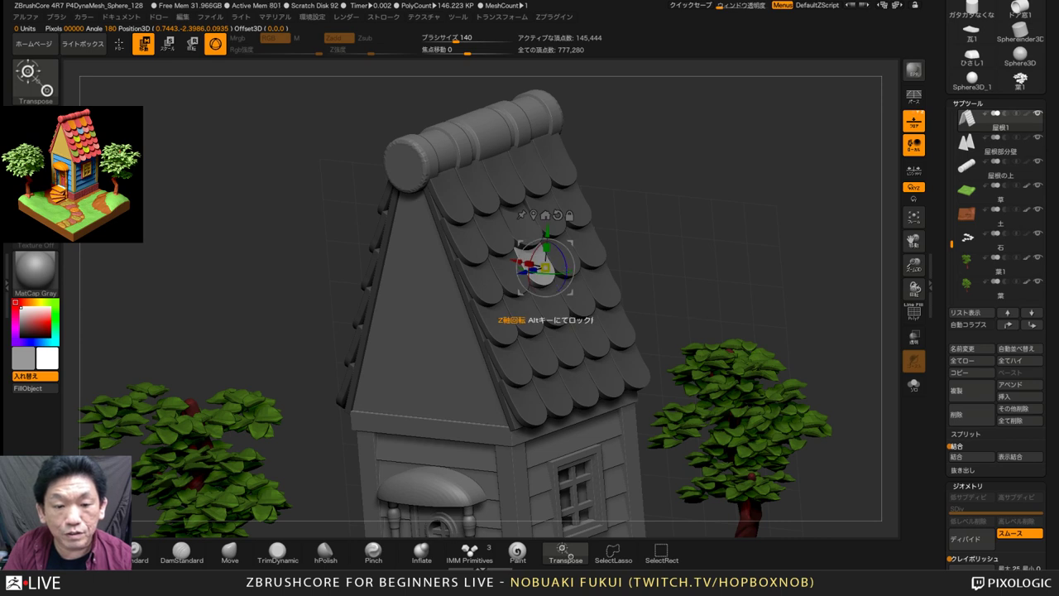
Isolate individual roof tiles one after another by masking all the others, covering the middle rows, the ridge row and the lower rows
{"action": "left_click_drag", "start_coordinate": [566, 255], "coordinate": [568, 261]}
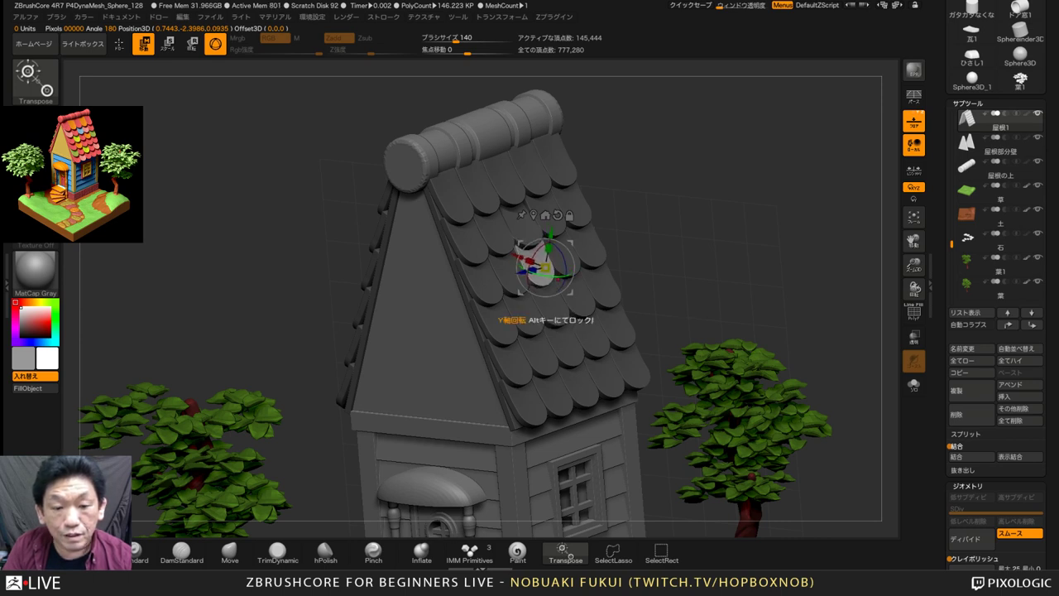
{"action": "left_click", "coordinate": [525, 323]}
{"action": "left_click_drag", "start_coordinate": [526, 308], "coordinate": [523, 302]}
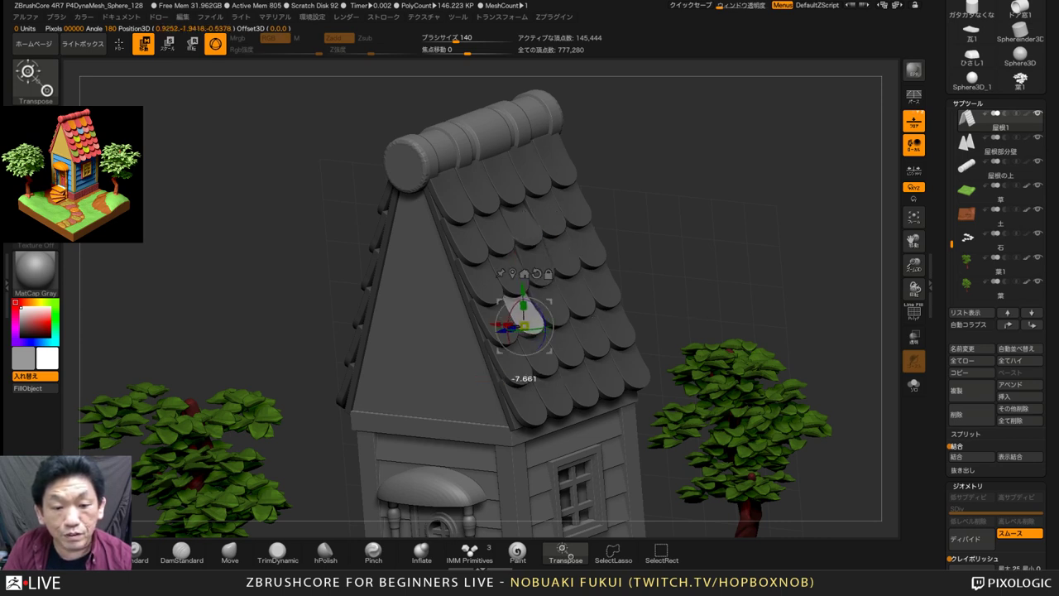
{"action": "left_click", "coordinate": [580, 298]}
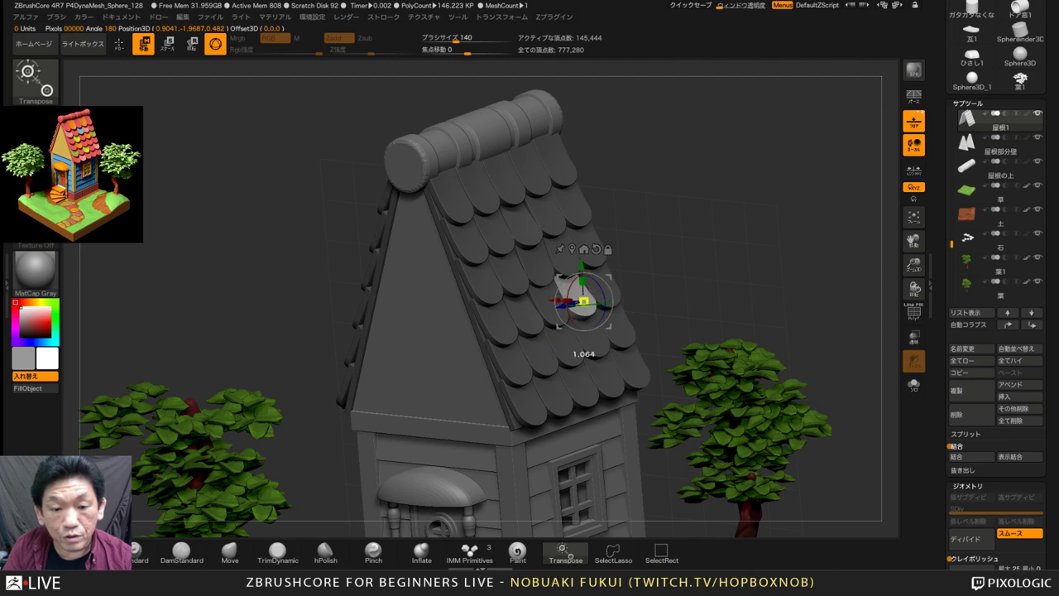
{"action": "left_click_drag", "start_coordinate": [583, 301], "coordinate": [495, 195]}
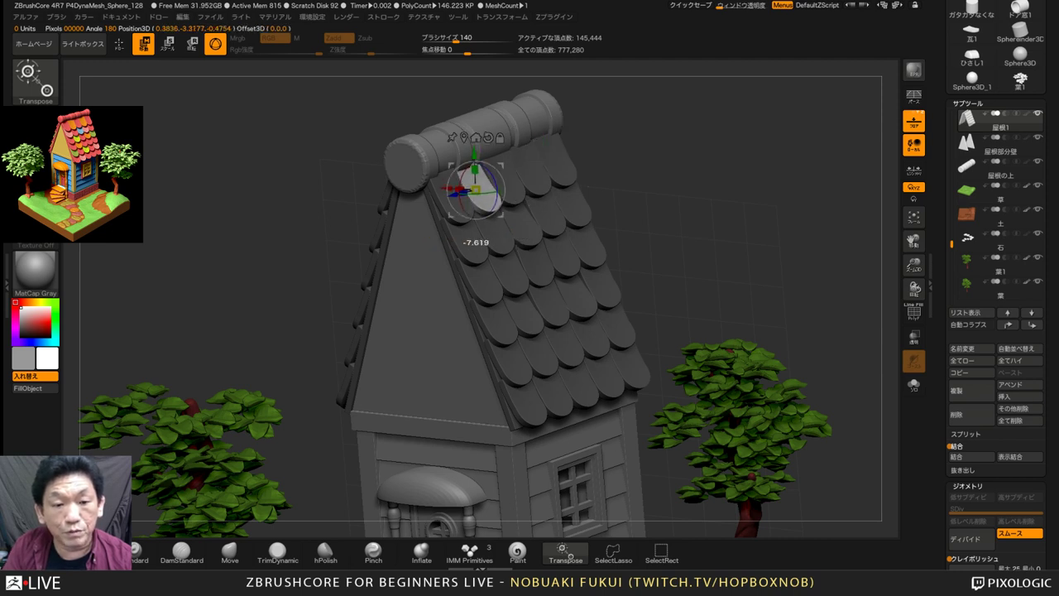
{"action": "left_click", "coordinate": [577, 337]}
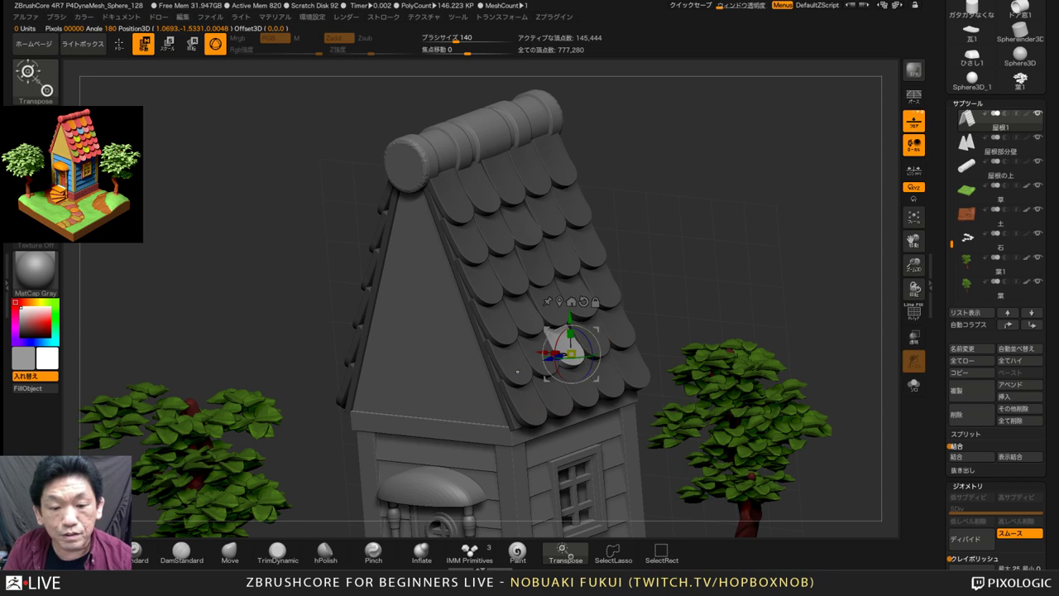
{"action": "left_click", "coordinate": [513, 364]}
{"action": "left_click", "coordinate": [583, 286]}
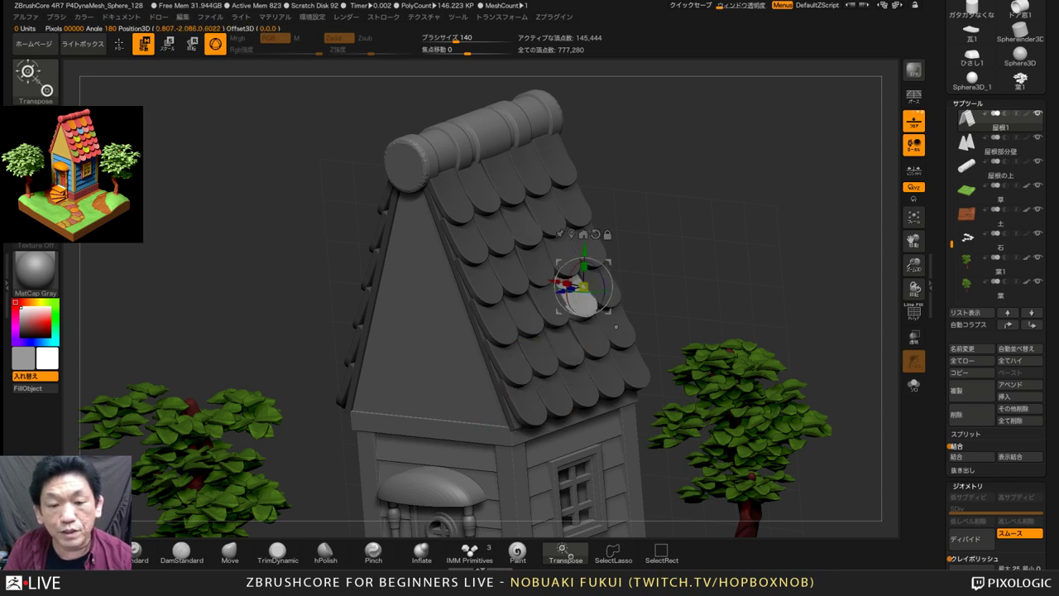
{"action": "left_click", "coordinate": [627, 330]}
Check the roof tiles' polygroups with the polyframe, isolate one middle-row tile by masking the rest, and clear the mask
{"action": "key", "text": "shift+f"}
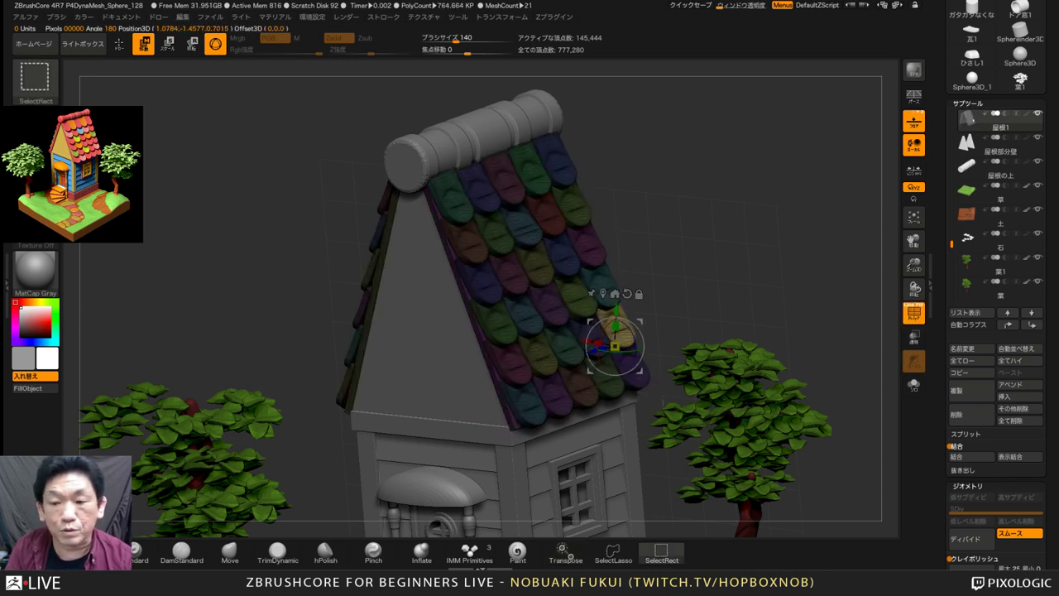
{"action": "key", "text": "shift+f"}
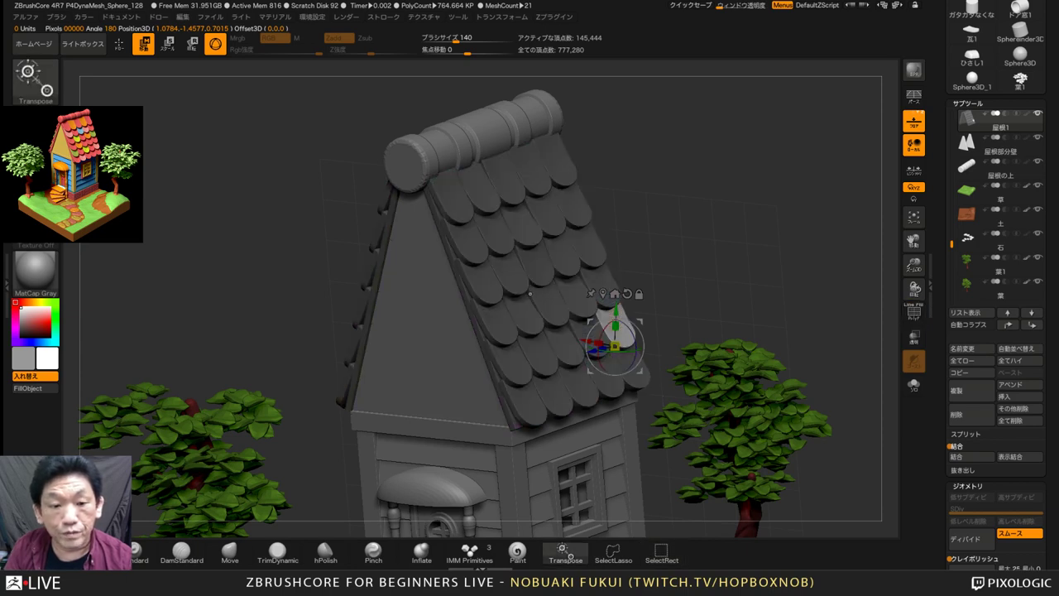
{"action": "left_click", "coordinate": [511, 288]}
{"action": "left_click_drag", "start_coordinate": [530, 294], "coordinate": [524, 295]}
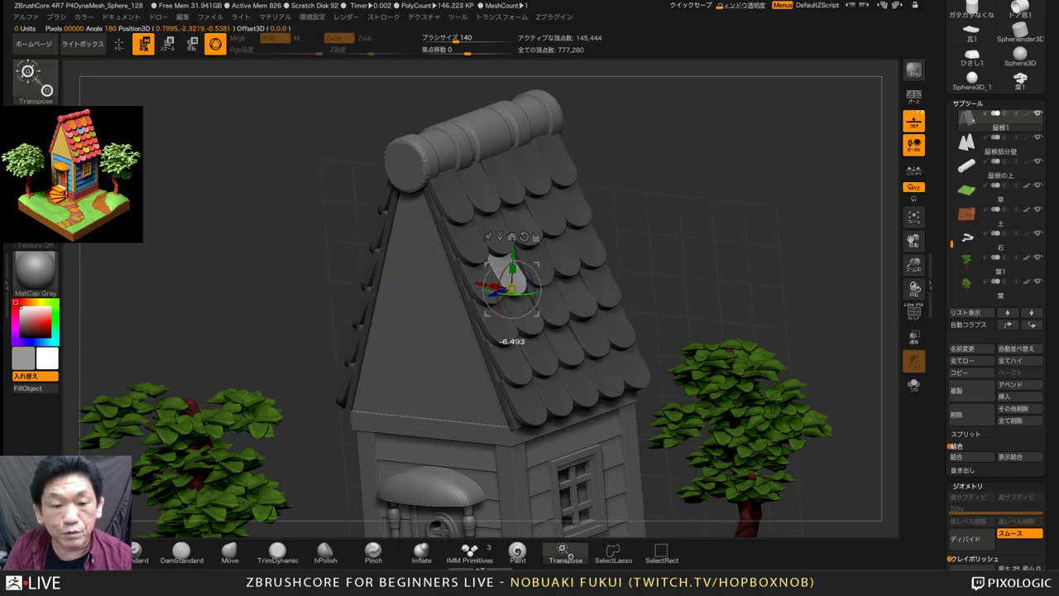
{"action": "left_click_drag", "start_coordinate": [712, 207], "coordinate": [684, 221], "text": "ctrl"}
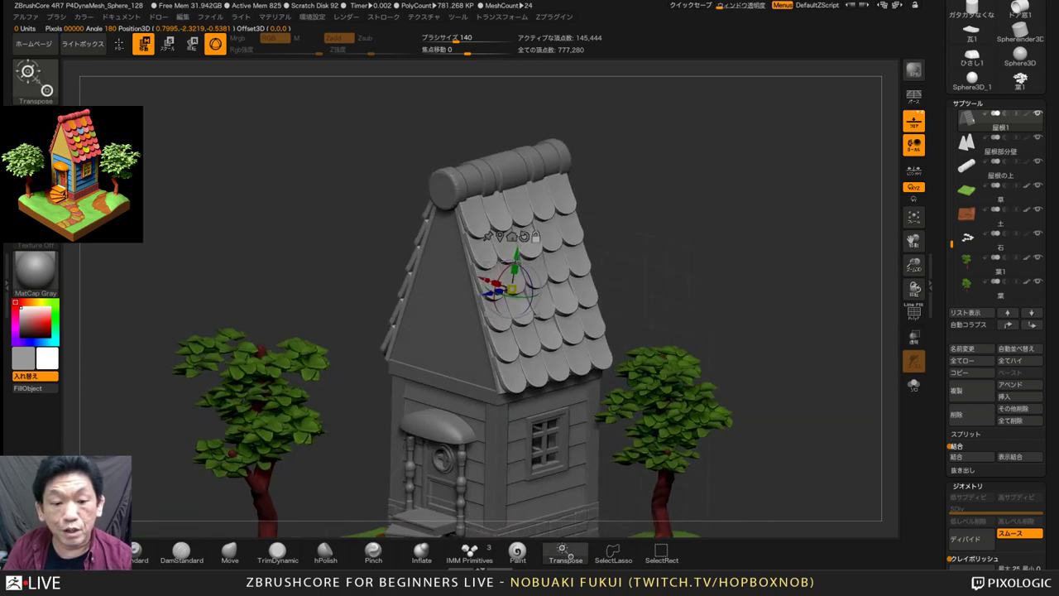
Isolate single tiles in the bottom, middle and upper rows in turn by masking the other tiles, and clear the roof's mask
{"action": "left_click", "coordinate": [556, 369], "text": "ctrl"}
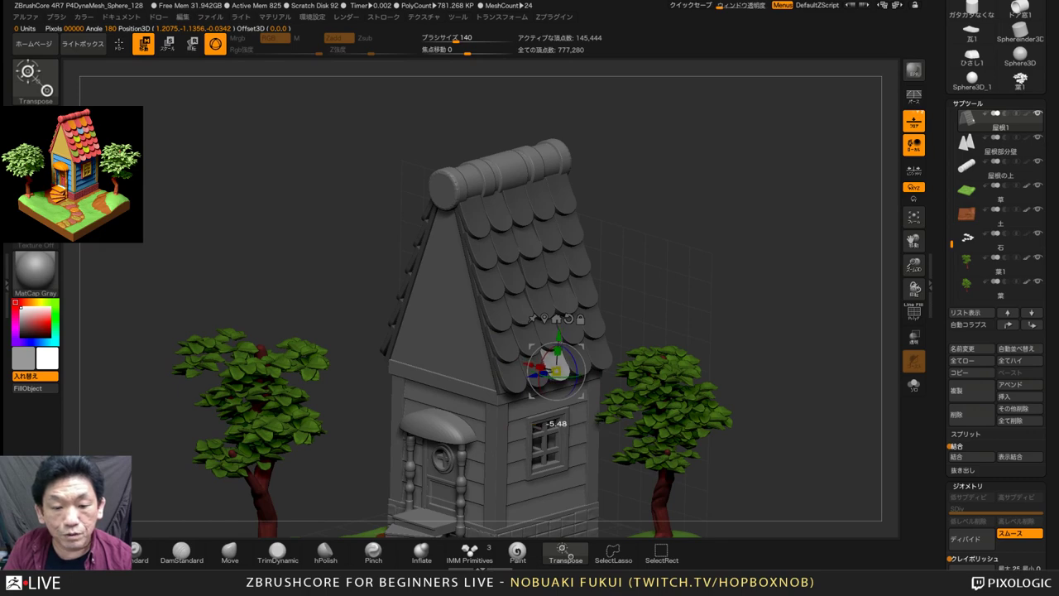
{"action": "left_click_drag", "start_coordinate": [703, 248], "coordinate": [728, 319], "text": "ctrl"}
{"action": "left_click", "coordinate": [620, 360], "text": "ctrl"}
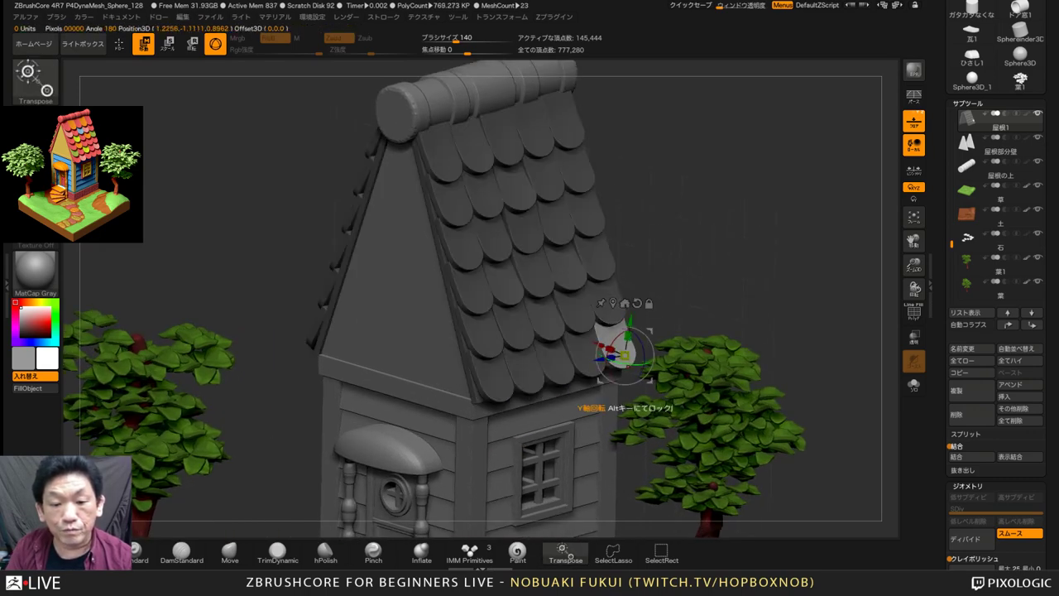
{"action": "left_click_drag", "start_coordinate": [625, 357], "coordinate": [626, 356]}
{"action": "left_click", "coordinate": [536, 280], "text": "ctrl"}
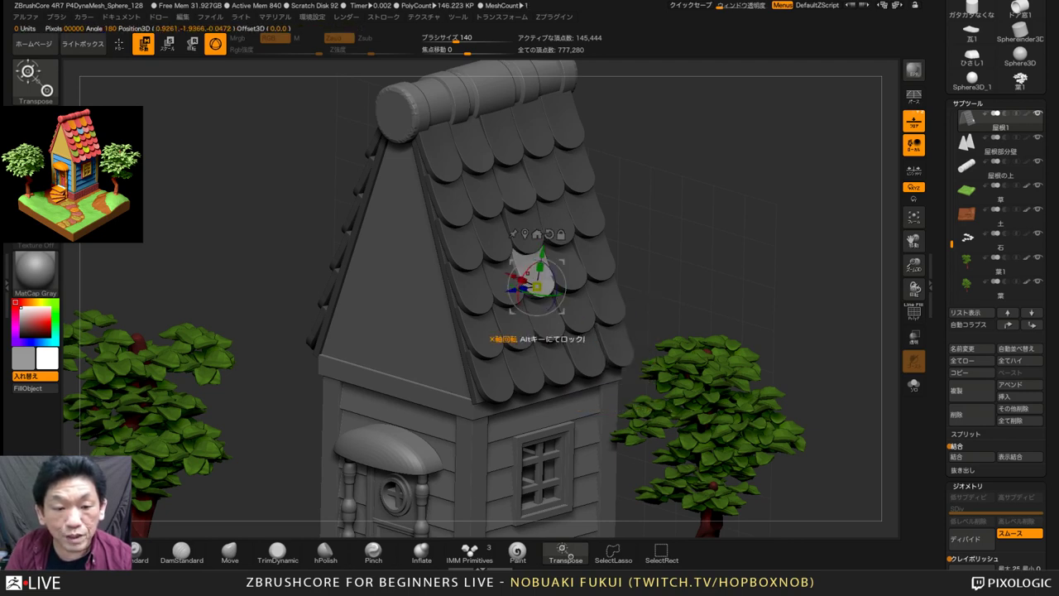
{"action": "left_click_drag", "start_coordinate": [537, 287], "coordinate": [536, 285]}
{"action": "left_click_drag", "start_coordinate": [493, 249], "coordinate": [494, 248]}
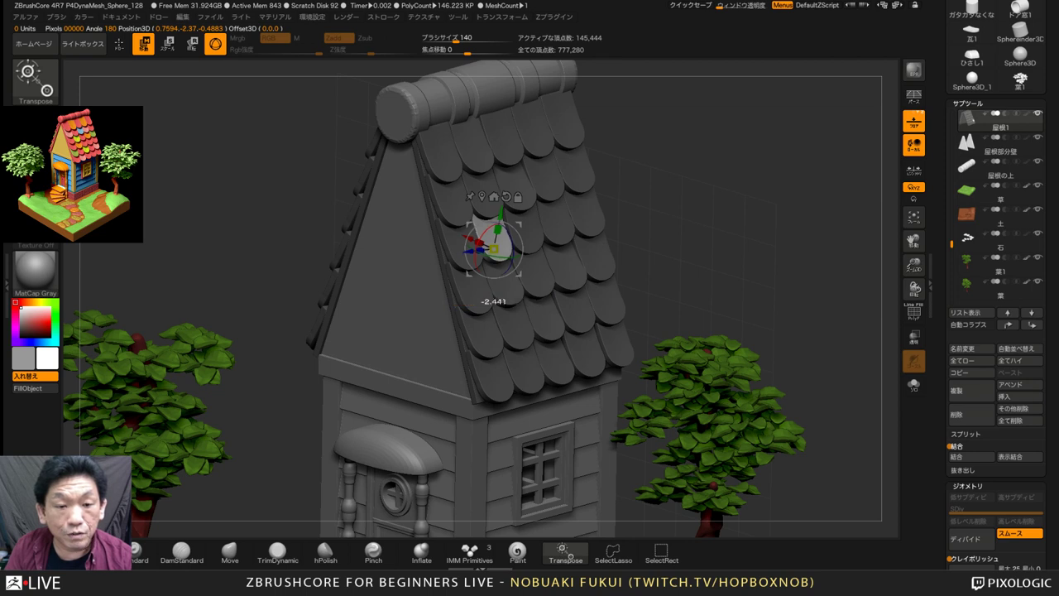
{"action": "left_click", "coordinate": [558, 188], "text": "ctrl"}
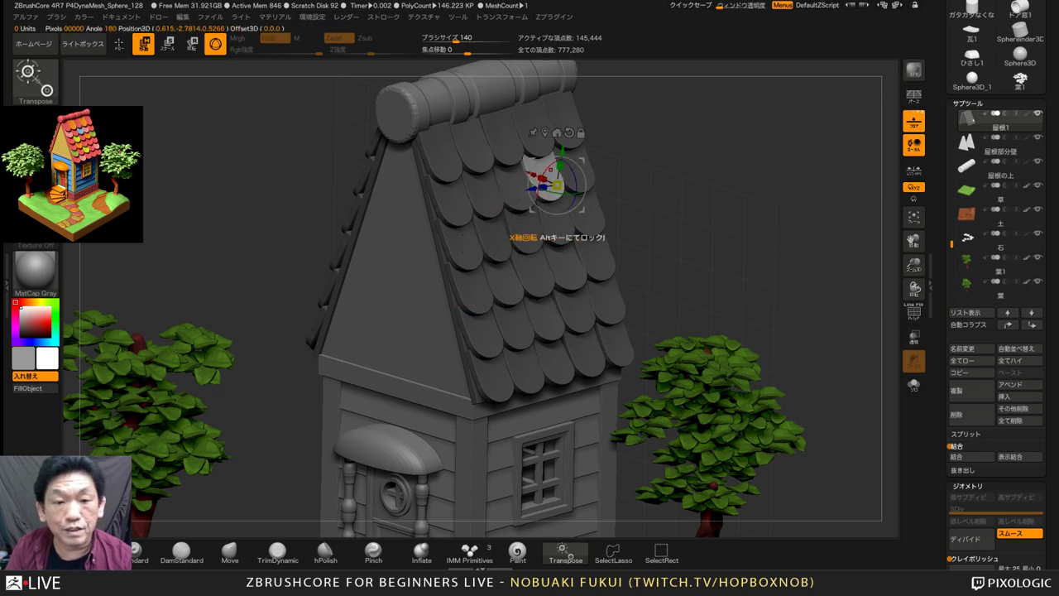
{"action": "left_click_drag", "start_coordinate": [540, 194], "coordinate": [524, 355]}
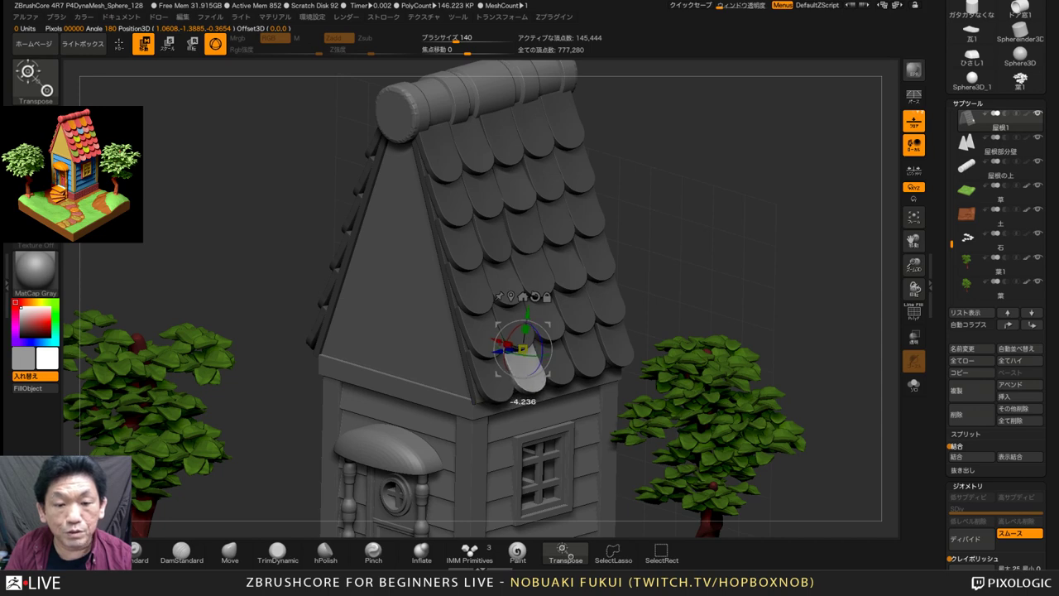
{"action": "mouse_move", "coordinate": [695, 239]}
{"action": "left_mouse_down", "text": "ctrl"}
{"action": "mouse_move", "coordinate": [712, 265]}
{"action": "mouse_move", "coordinate": [717, 220]}
{"action": "mouse_move", "coordinate": [741, 246]}
{"action": "left_mouse_up", "text": "ctrl"}
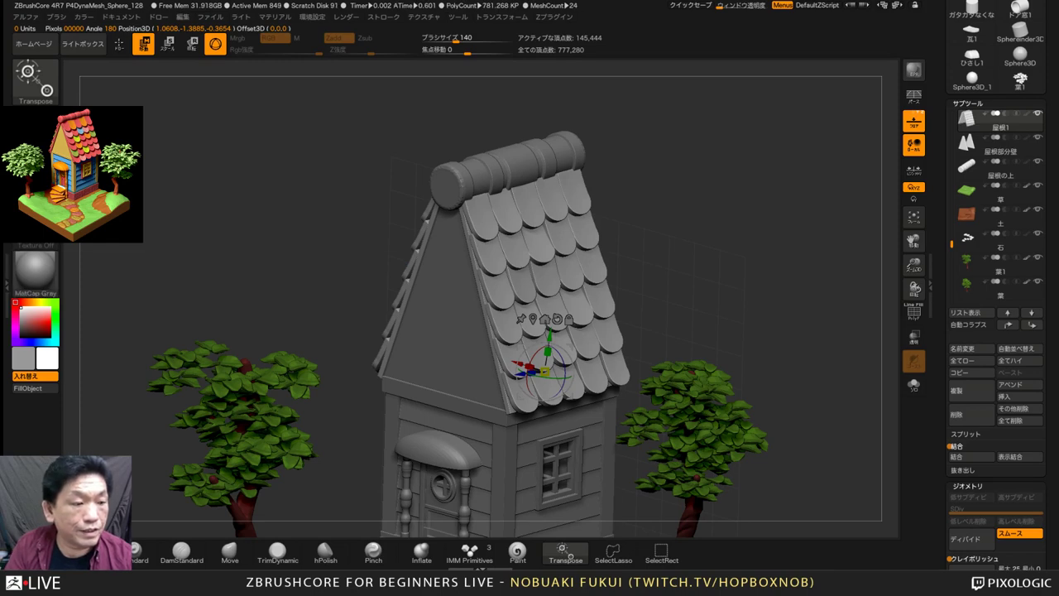
Change the active material to BasicMaterial and preview MatCap Gray without applying it
{"action": "left_click", "coordinate": [35, 272]}
{"action": "left_click", "coordinate": [143, 476]}
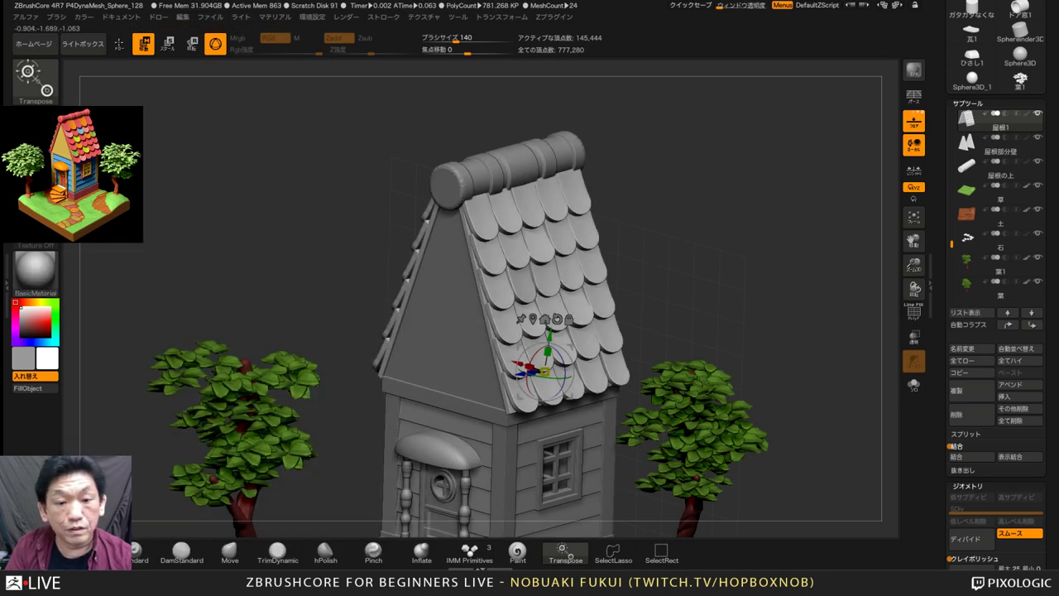
{"action": "left_click", "coordinate": [36, 269]}
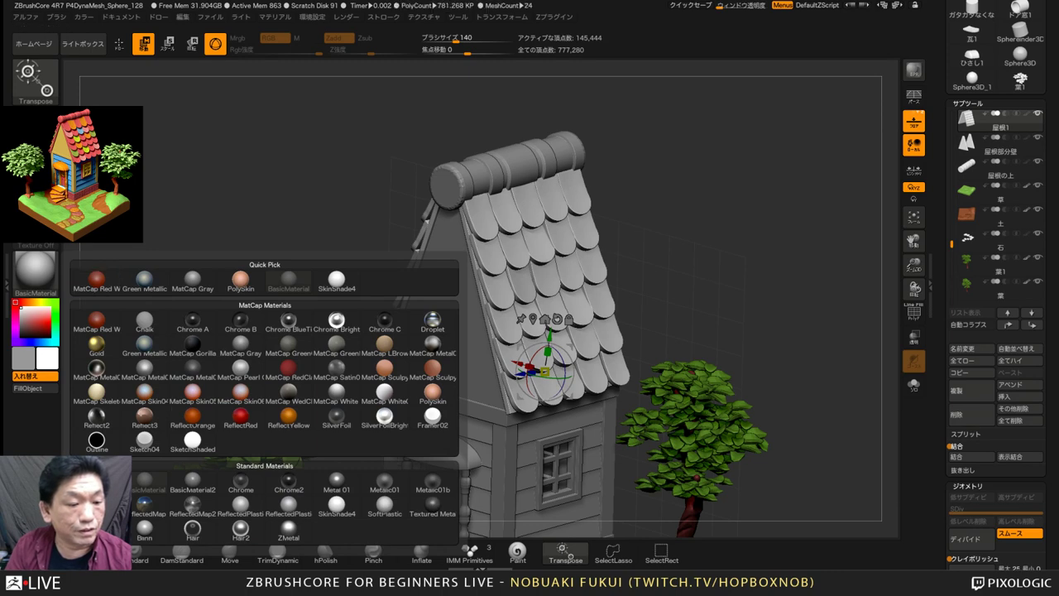
{"action": "left_click", "coordinate": [192, 278]}
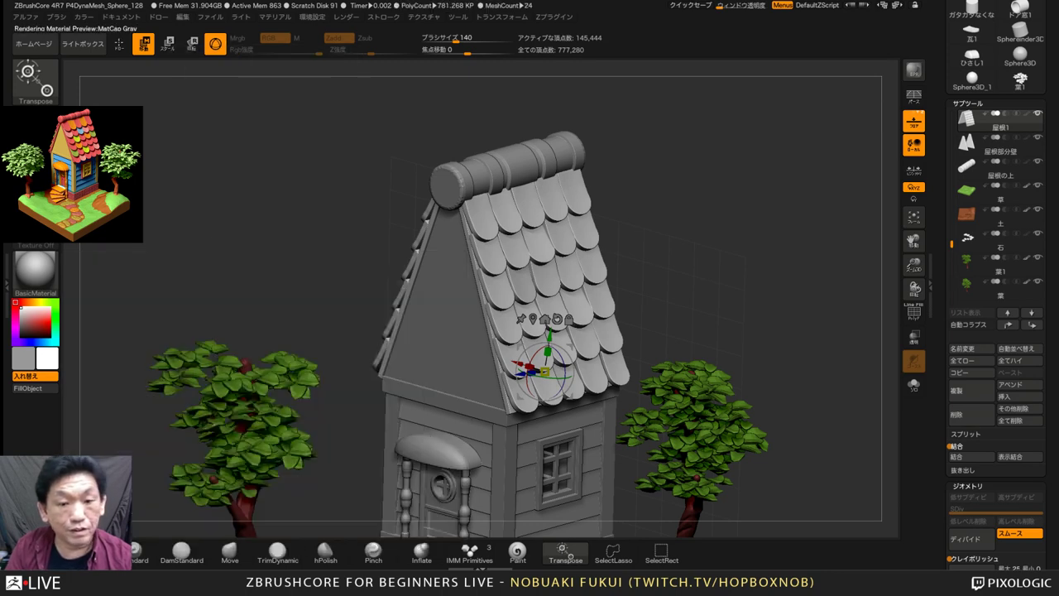
Display the roof tiles' polygroups with the polyframe, bring up the polygroup commands, and hide the polyframe
{"action": "right_click_drag", "start_coordinate": [703, 290], "coordinate": [703, 231], "text": "ctrl"}
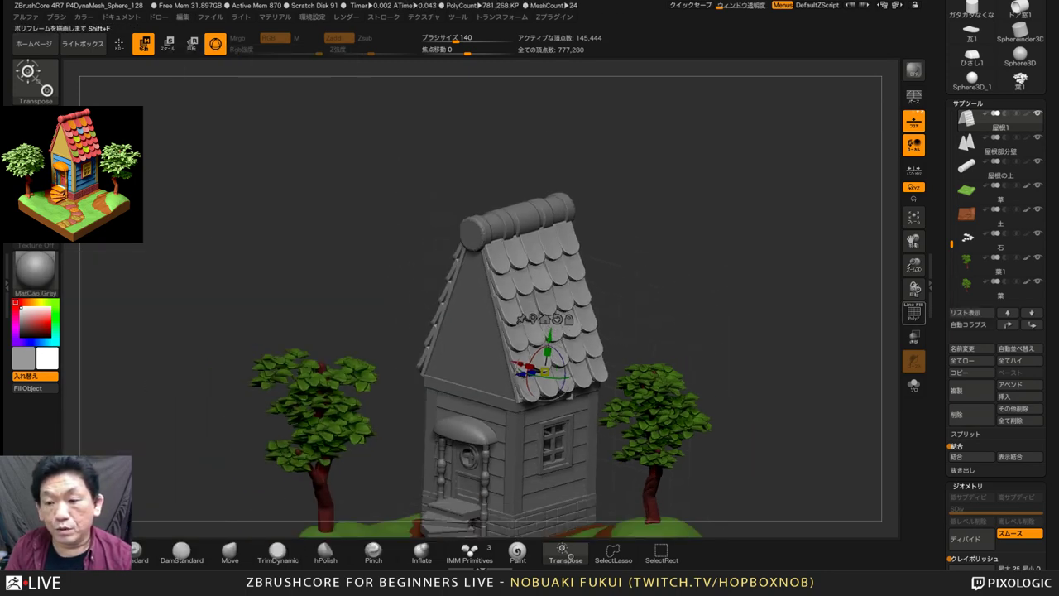
{"action": "left_click", "coordinate": [914, 313]}
{"action": "right_click_drag", "start_coordinate": [542, 318], "coordinate": [554, 229], "text": "alt"}
{"action": "left_click_drag", "start_coordinate": [985, 542], "coordinate": [984, 135]}
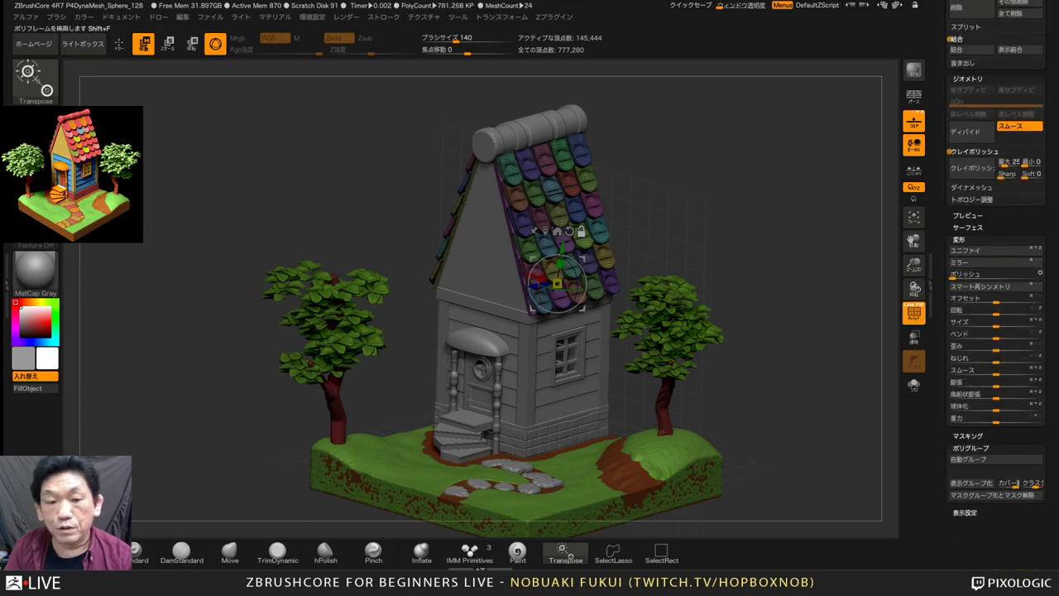
{"action": "left_click", "coordinate": [913, 313]}
{"action": "left_click_drag", "start_coordinate": [811, 331], "coordinate": [757, 336]}
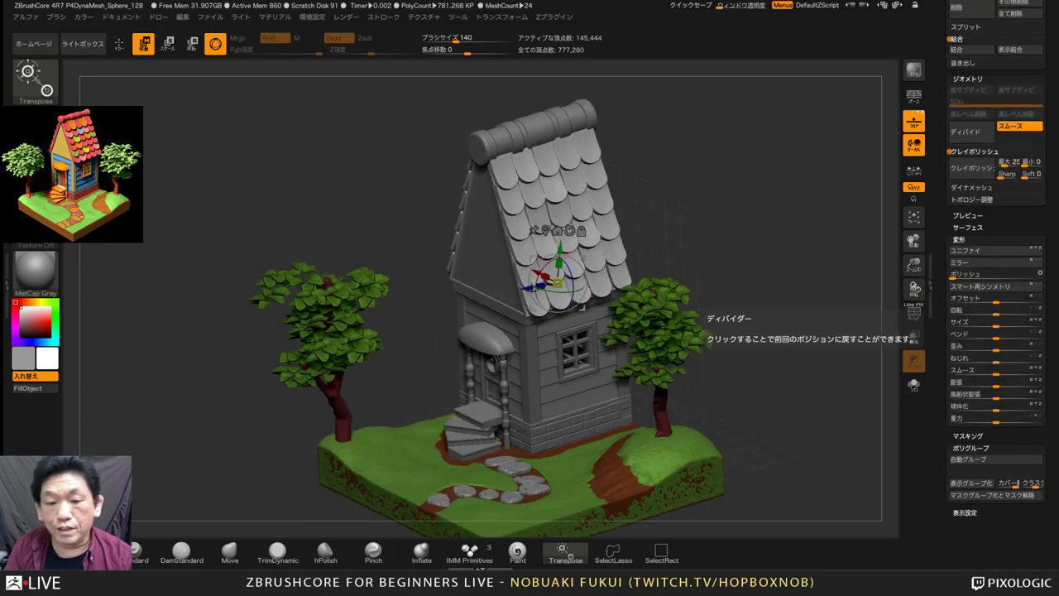
{"action": "left_click_drag", "start_coordinate": [943, 356], "coordinate": [943, 474]}
{"action": "left_click_drag", "start_coordinate": [781, 380], "coordinate": [774, 420]}
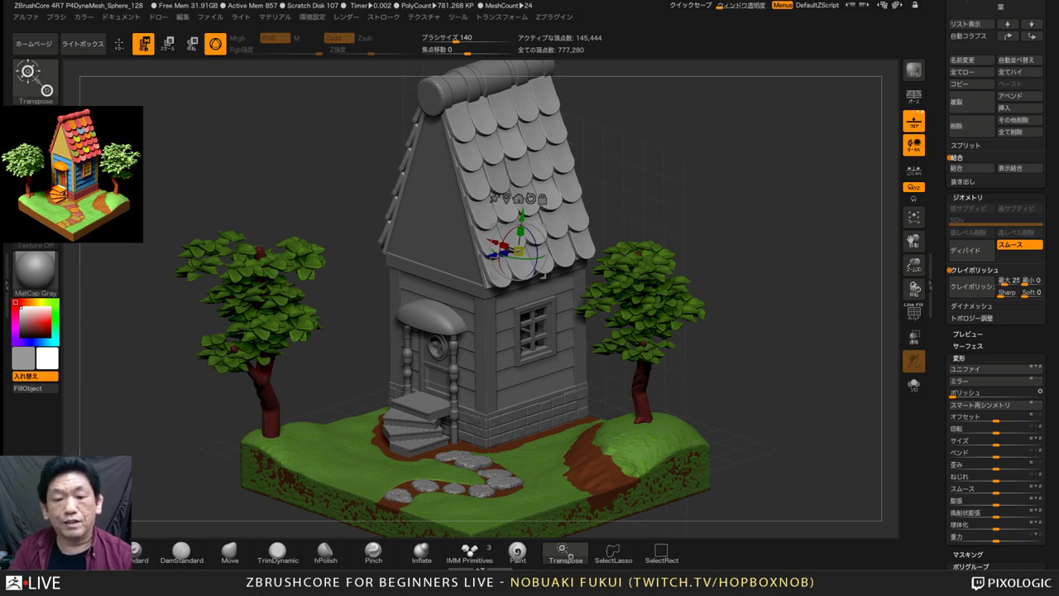
{"action": "left_click_drag", "start_coordinate": [770, 331], "coordinate": [776, 331]}
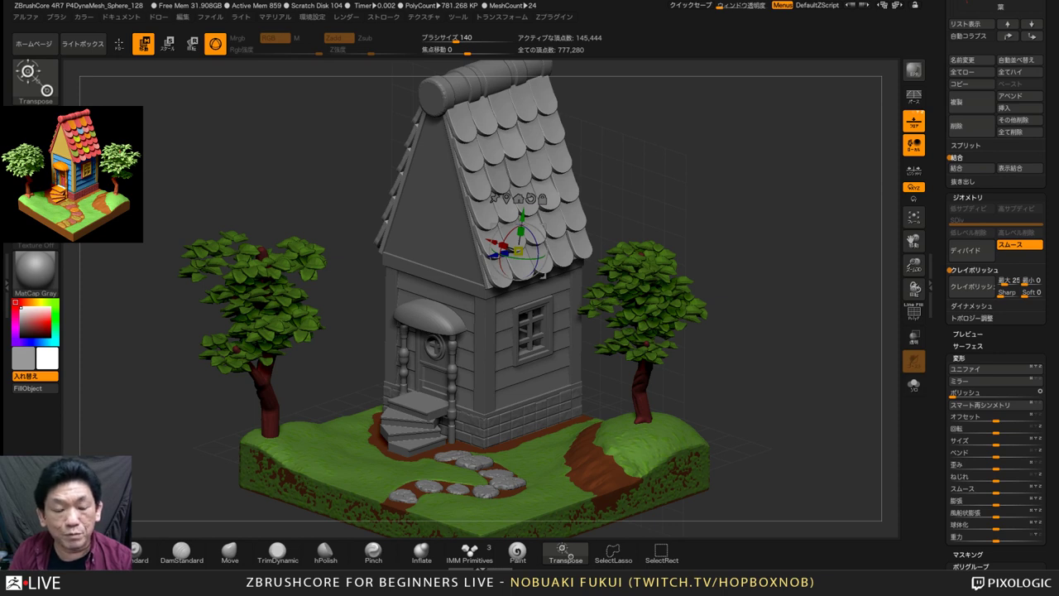
{"action": "left_click_drag", "start_coordinate": [769, 331], "coordinate": [783, 332], "text": "alt"}
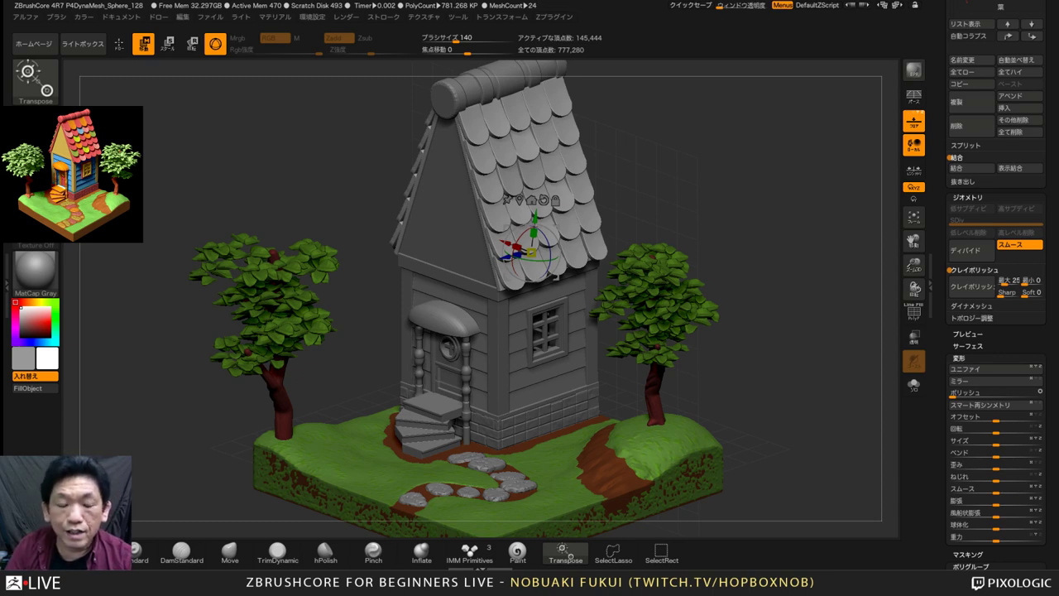
{"action": "mouse_move", "coordinate": [786, 331]}
{"action": "left_mouse_down"}
{"action": "mouse_move", "coordinate": [819, 331]}
{"action": "mouse_move", "coordinate": [796, 331]}
{"action": "left_mouse_up"}
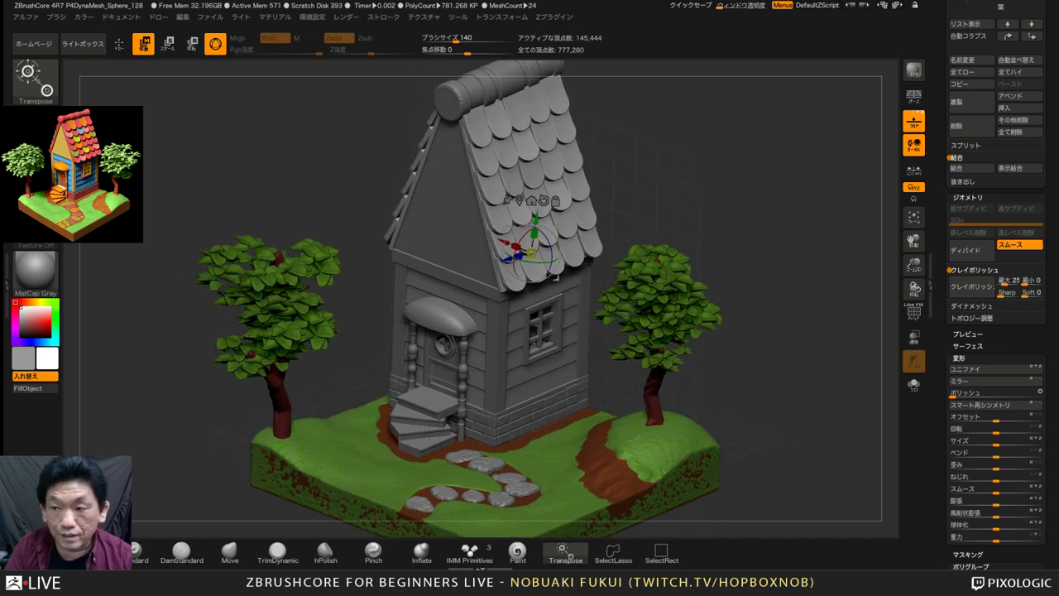